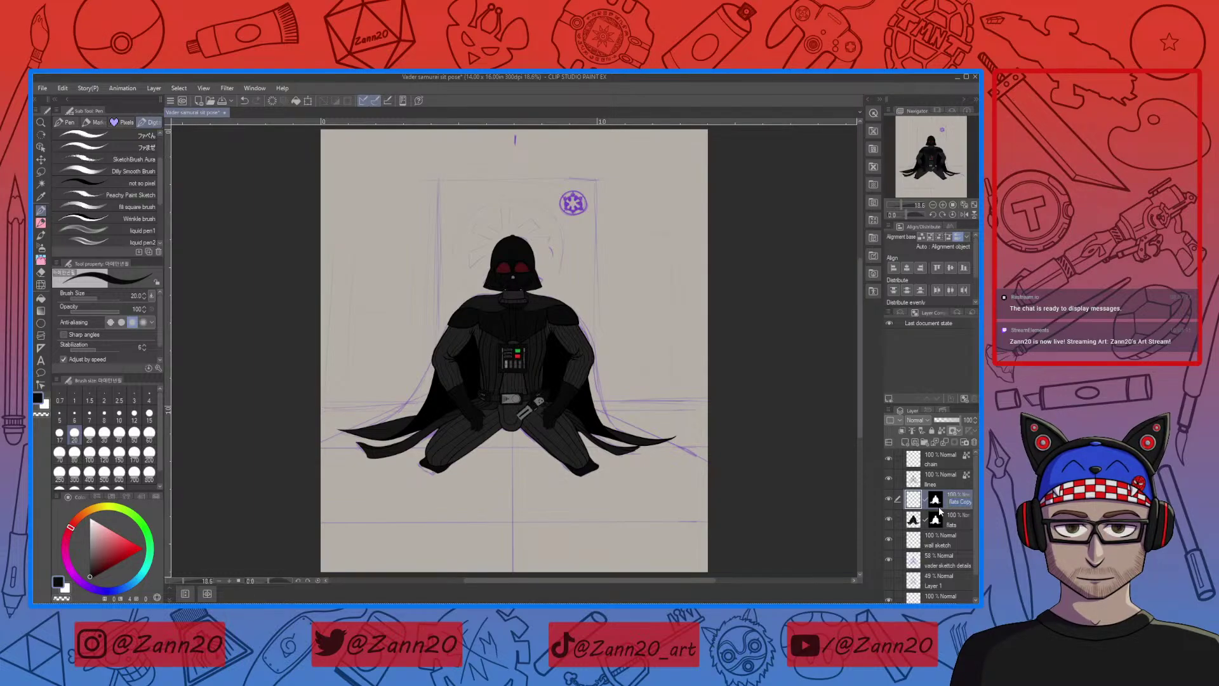
Name the new layer above the flats "shadows" and choose a bright crimson brush colour
type("shadows")
left_click_drag(81, 583, 56, 536)
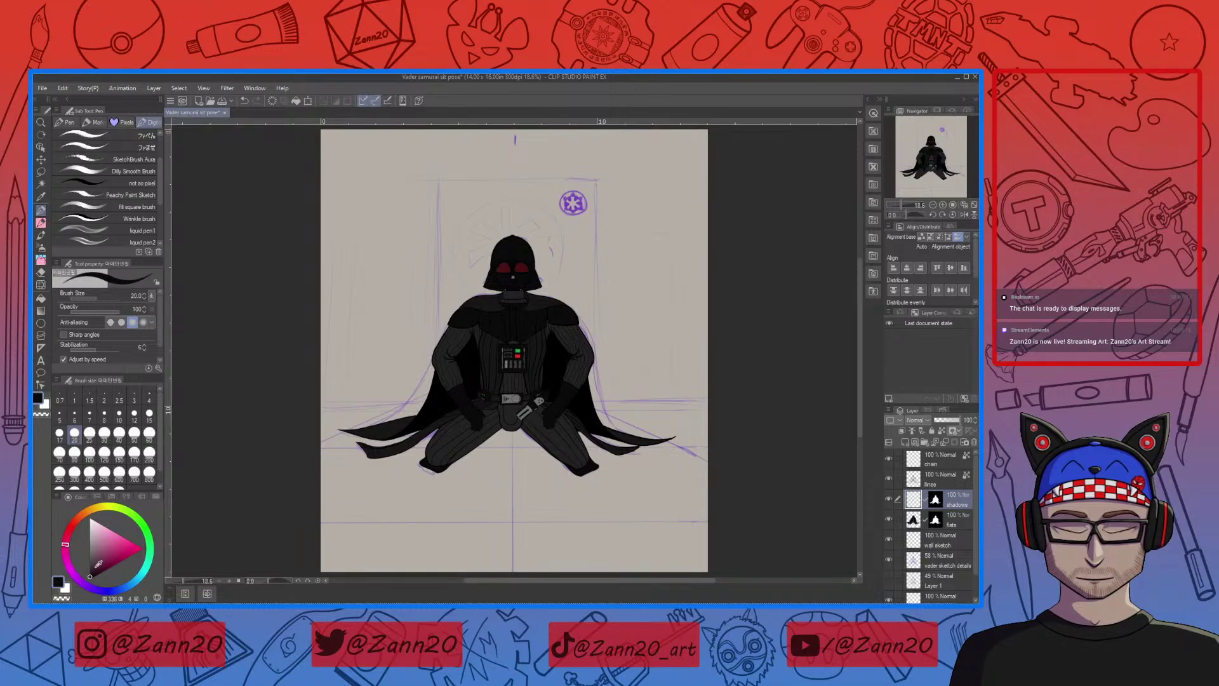
left_click_drag(131, 552, 141, 550)
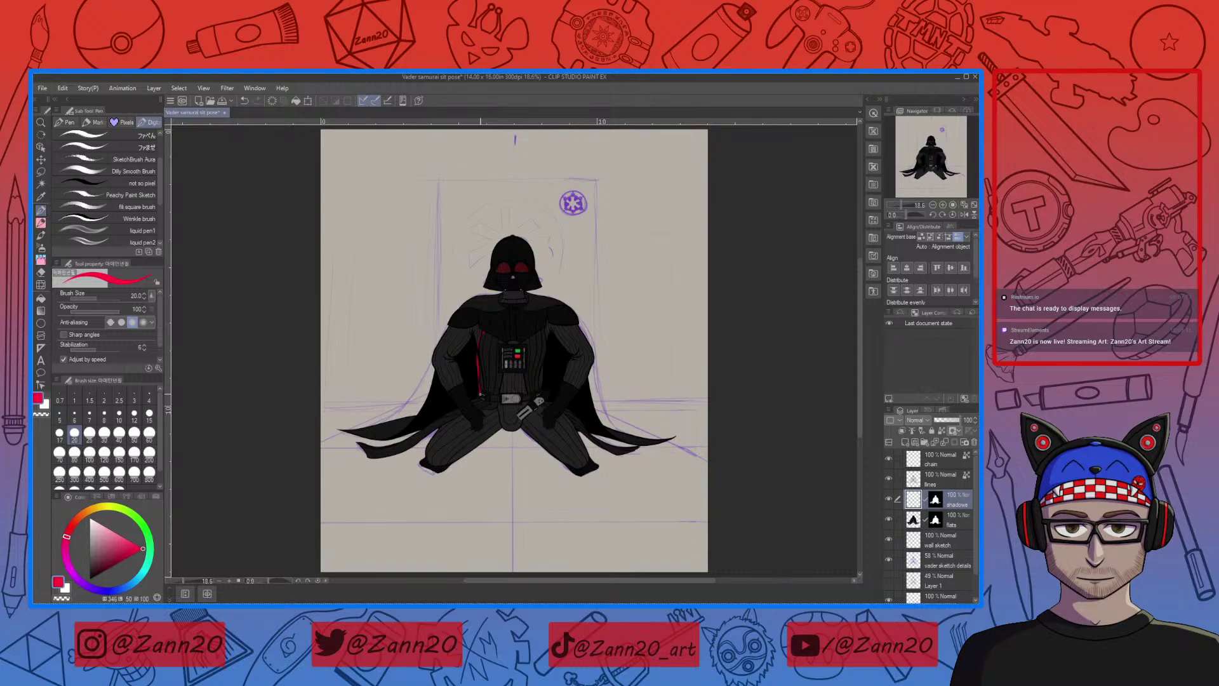
Undo the thin test stroke on the torso and enlarge the brush to size 80
key("ctrl+z")
key("bracketright")
key("bracketright")
key("bracketright")
key("bracketright")
key("bracketright")
key("bracketright")
key("bracketright")
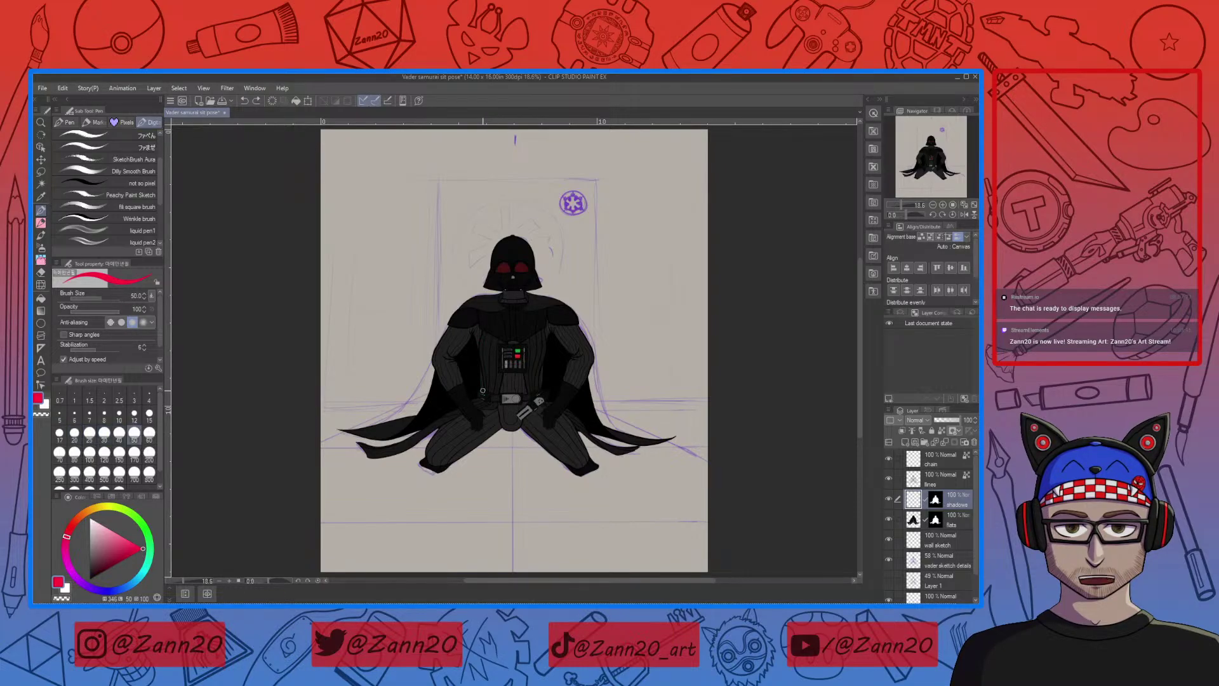
Paint a crimson test stroke down the side of the torso and try the Darken and Multiply blending modes on the shadows layer
left_click_drag(482, 338, 482, 404)
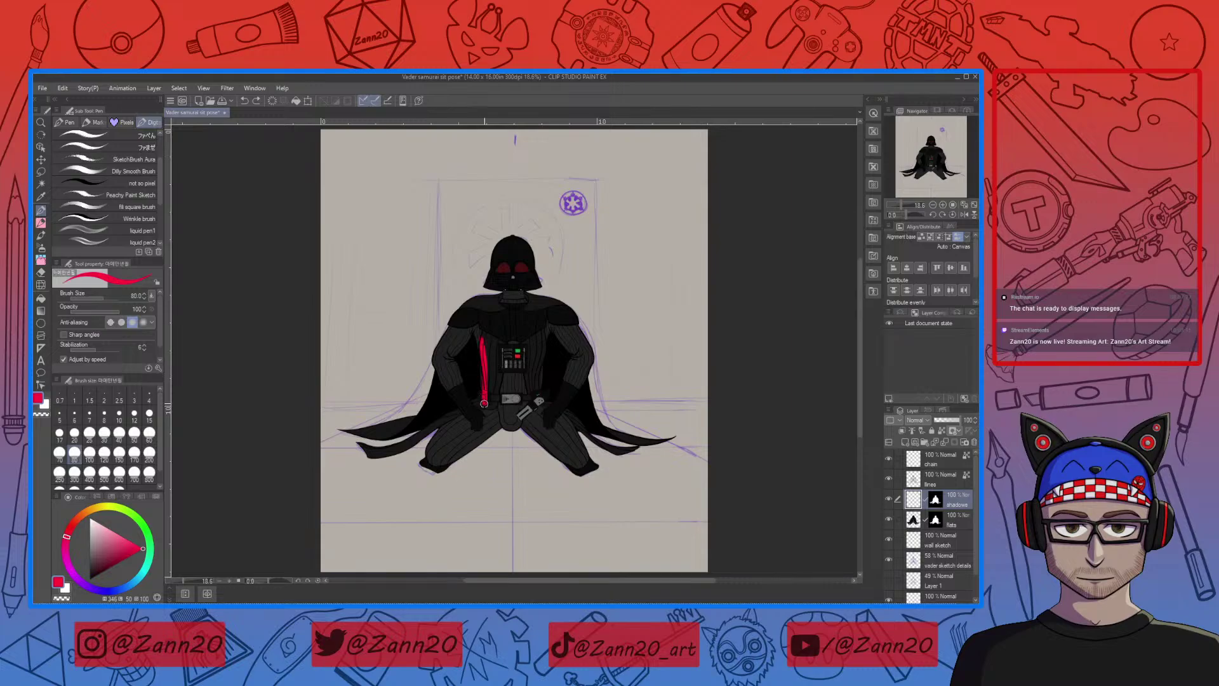
left_click(918, 420)
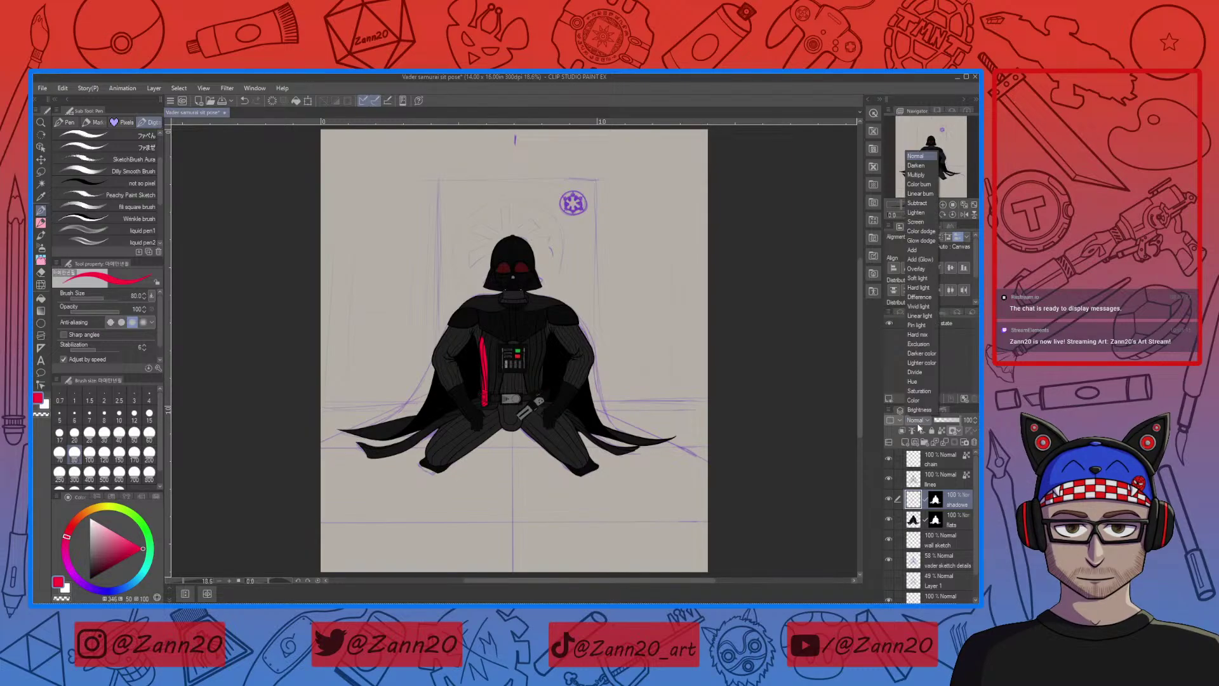
left_click(923, 167)
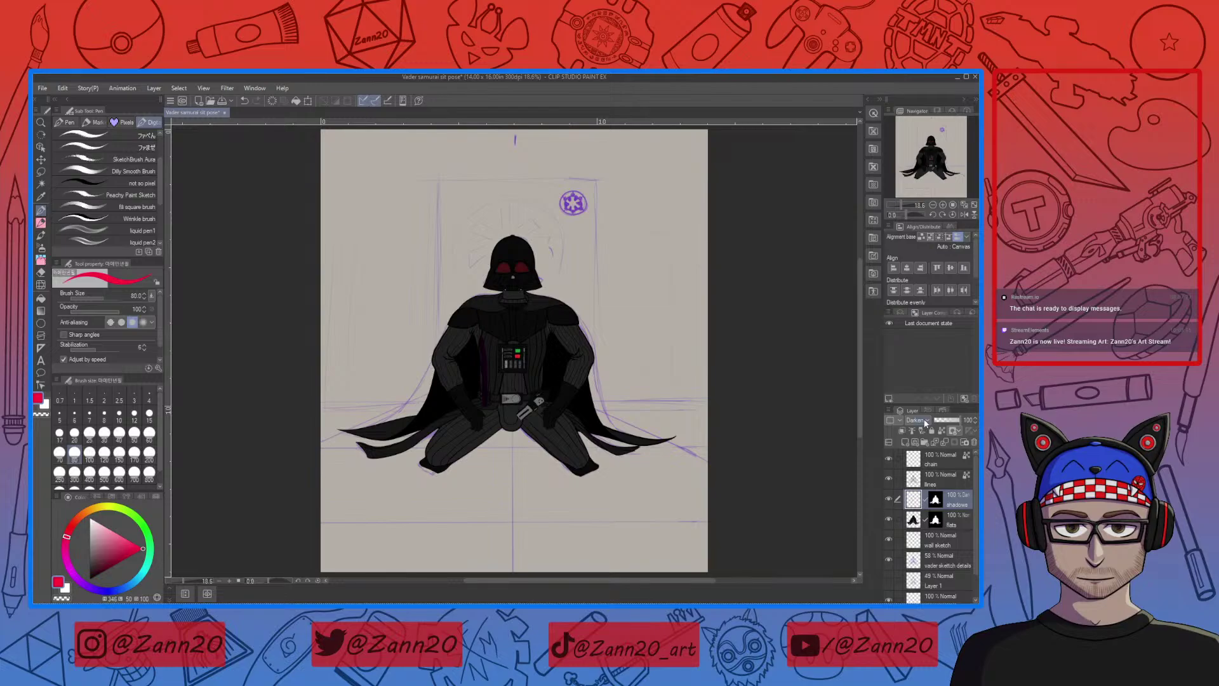
left_click(925, 423)
left_click(914, 183)
Set the shadows layer to Darken and test crimson strokes over the chest control box, eye lens and mouthpiece
key("ctrl+plus")
key("ctrl+plus")
key("ctrl+plus")
left_click_drag(549, 398, 659, 436)
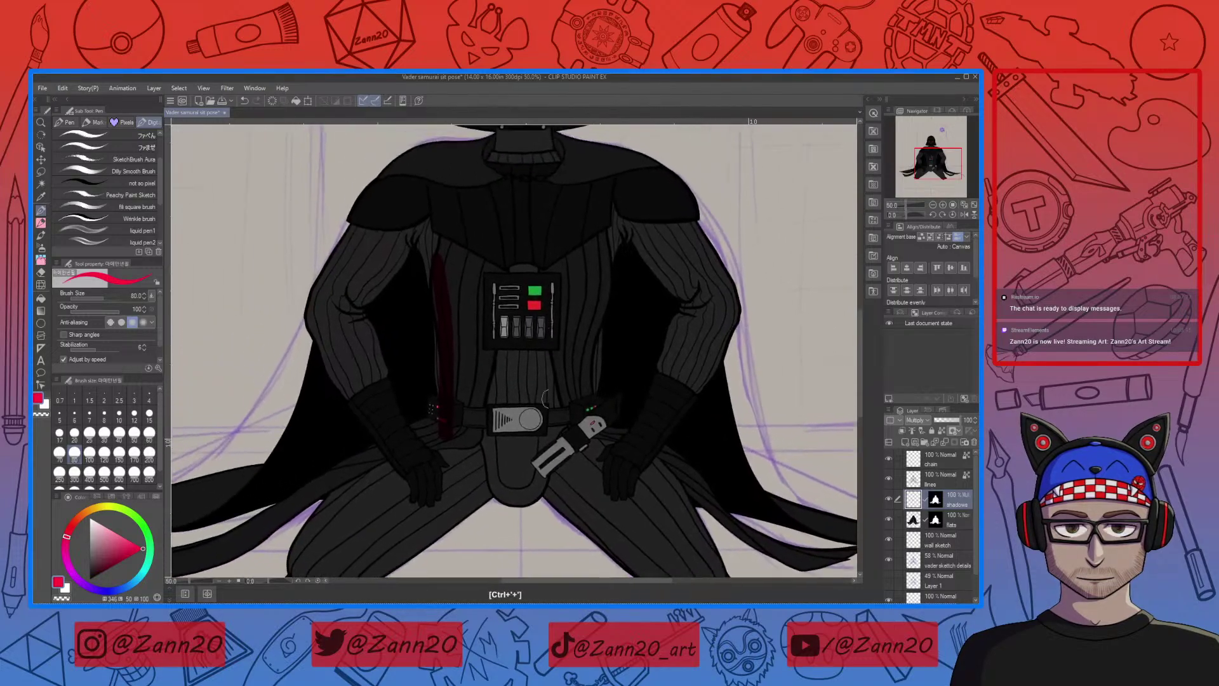
left_click(918, 421)
left_click(922, 165)
left_click_drag(534, 290, 539, 353)
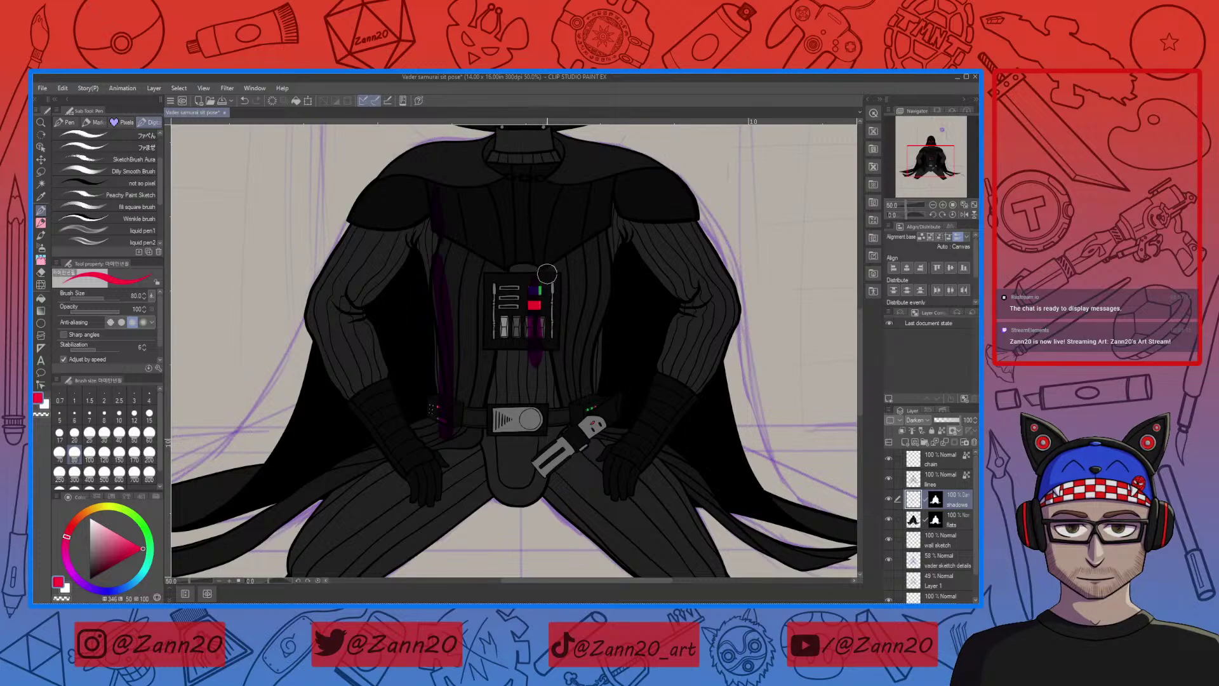
left_click_drag(550, 277, 556, 381)
left_click_drag(495, 272, 502, 454)
left_click_drag(680, 398, 689, 594)
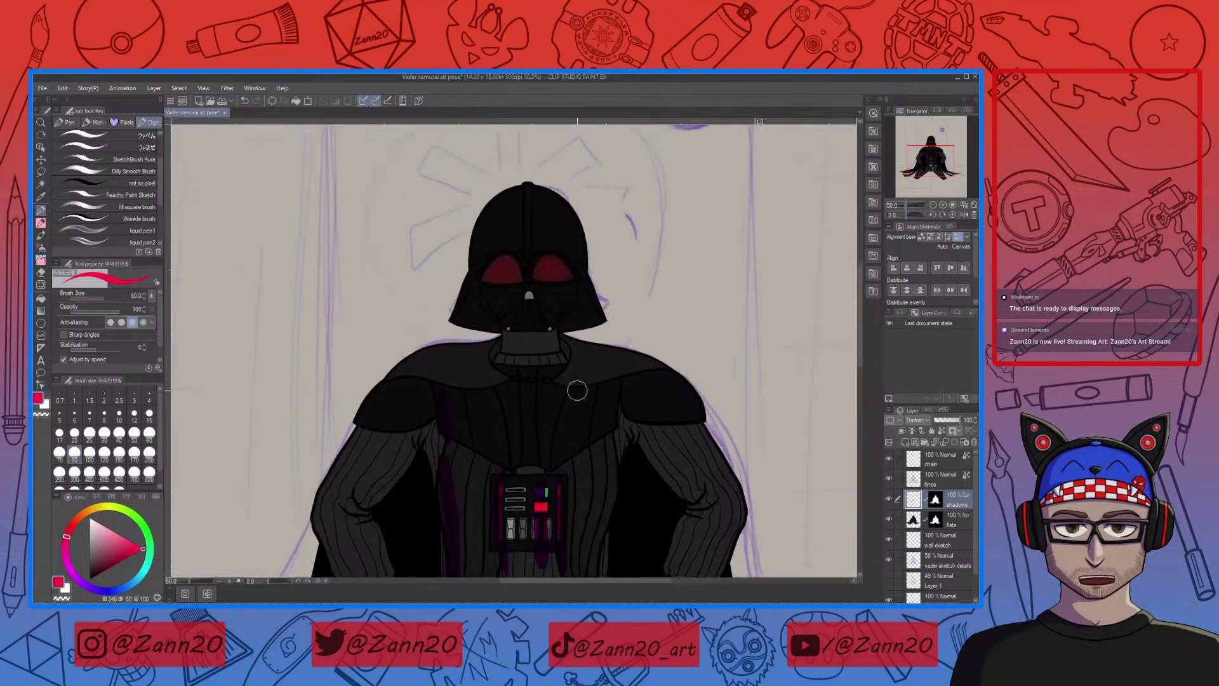
left_click_drag(550, 244, 556, 365)
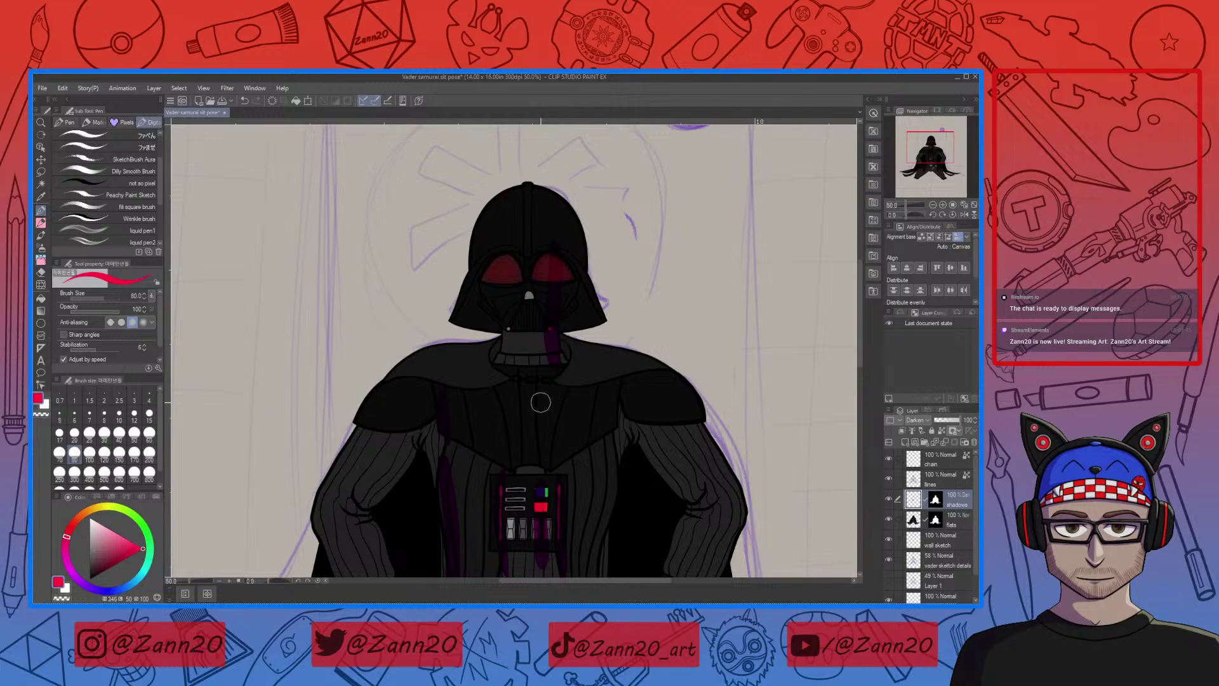
left_click_drag(527, 295, 525, 356)
Choose a muted purple brush colour, set the shadows layer to Multiply and undo the test strokes
mouse_move(68, 537)
left_mouse_down()
mouse_move(81, 566)
mouse_move(110, 554)
left_mouse_up()
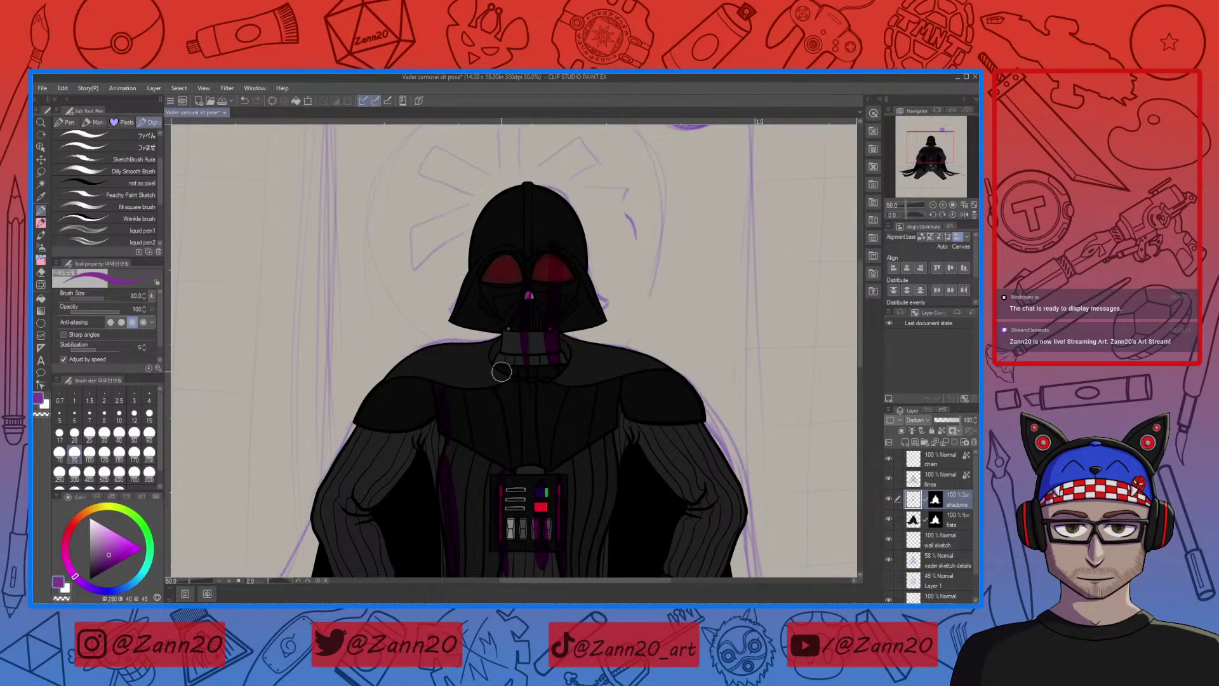
left_click(913, 179)
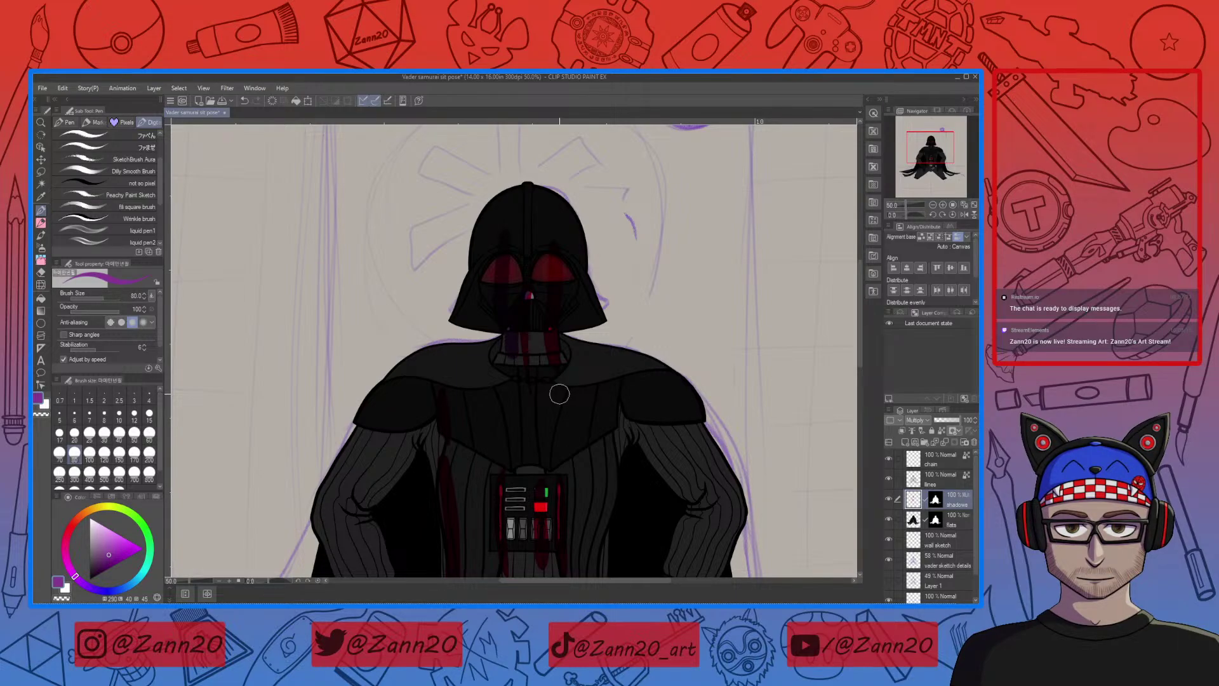
key("ctrl+z")
key("ctrl+minus")
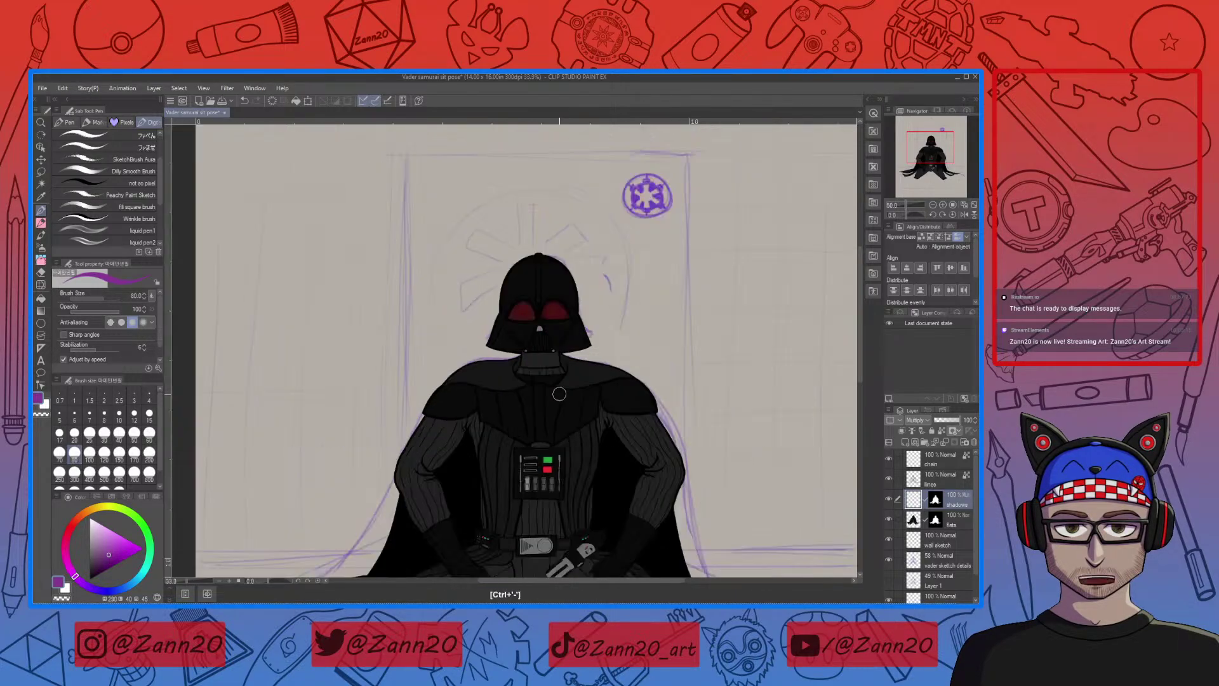
key("ctrl+minus")
Paint purple shadows beneath both shoulder plates, around the armpits and along the sleeve folds
left_click_drag(562, 324, 522, 254)
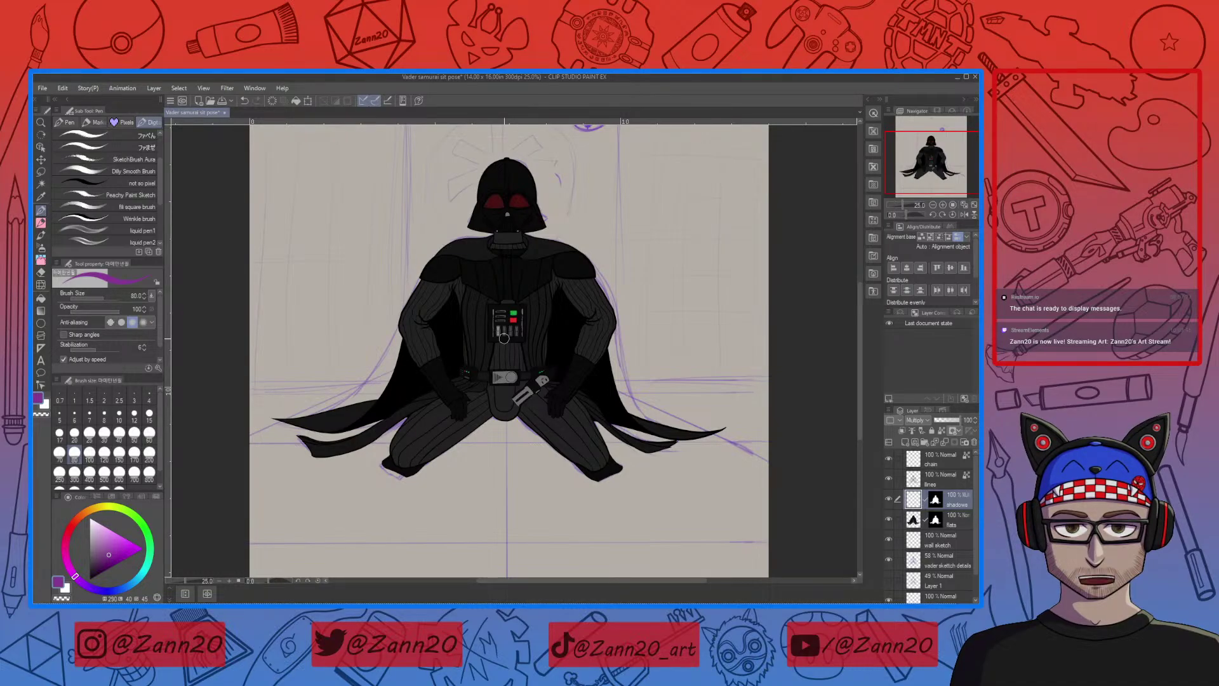
left_click_drag(570, 413, 517, 348)
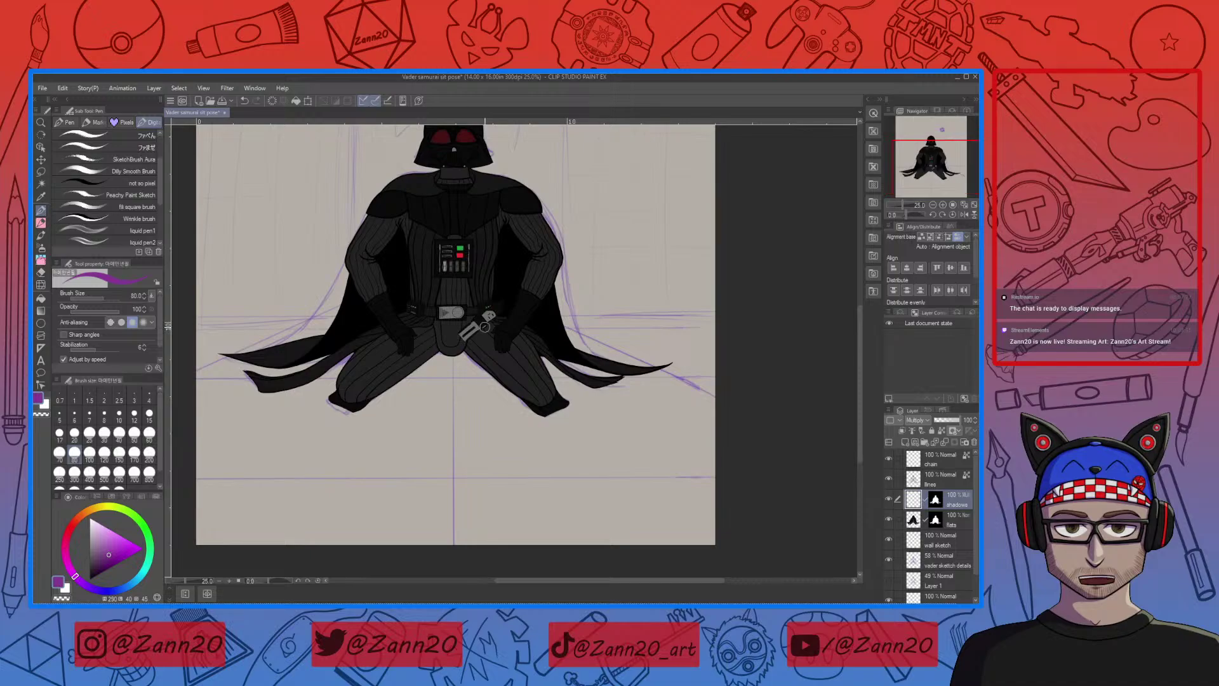
key("ctrl+plus")
key("ctrl+plus")
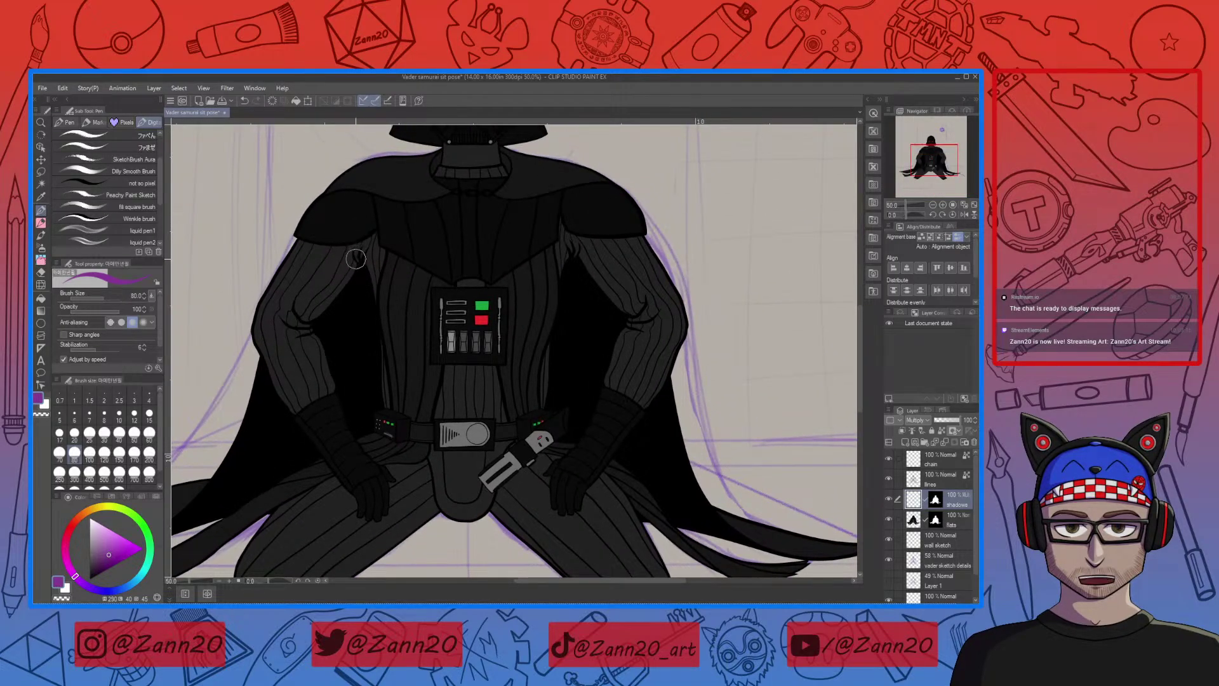
mouse_move(362, 245)
left_mouse_down()
mouse_move(372, 276)
mouse_move(376, 234)
mouse_move(389, 254)
mouse_move(370, 266)
mouse_move(367, 257)
mouse_move(376, 311)
mouse_move(385, 255)
mouse_move(381, 369)
left_mouse_up()
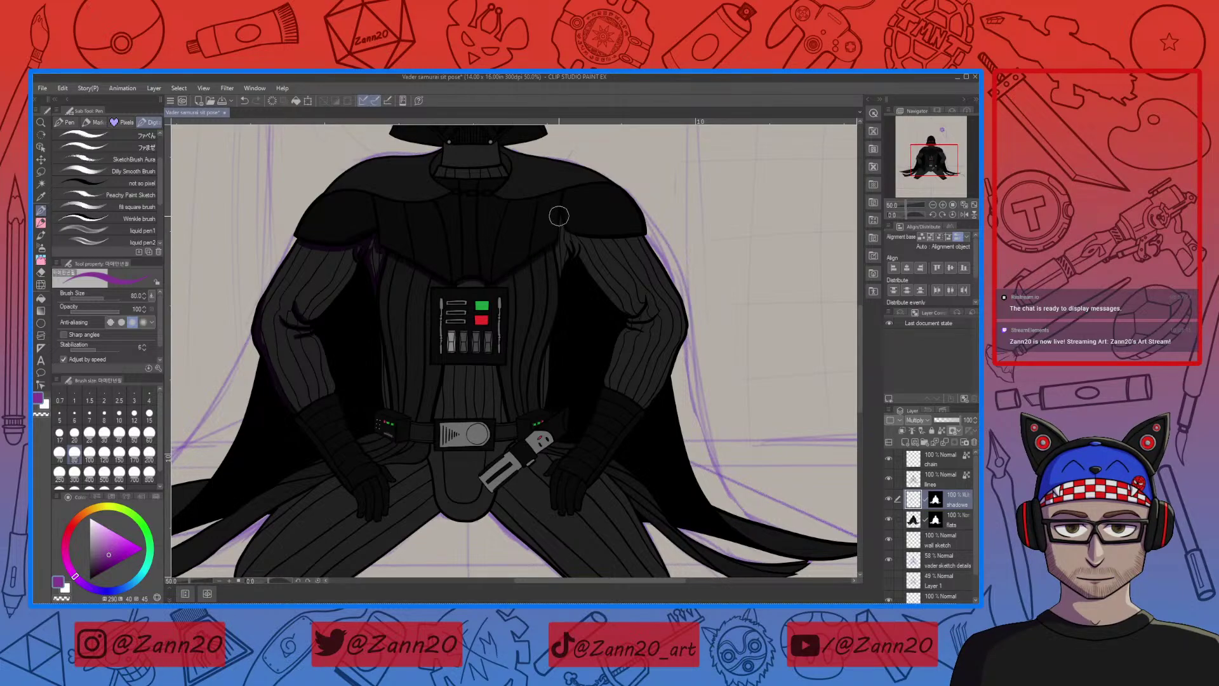
left_click_drag(568, 238, 649, 233)
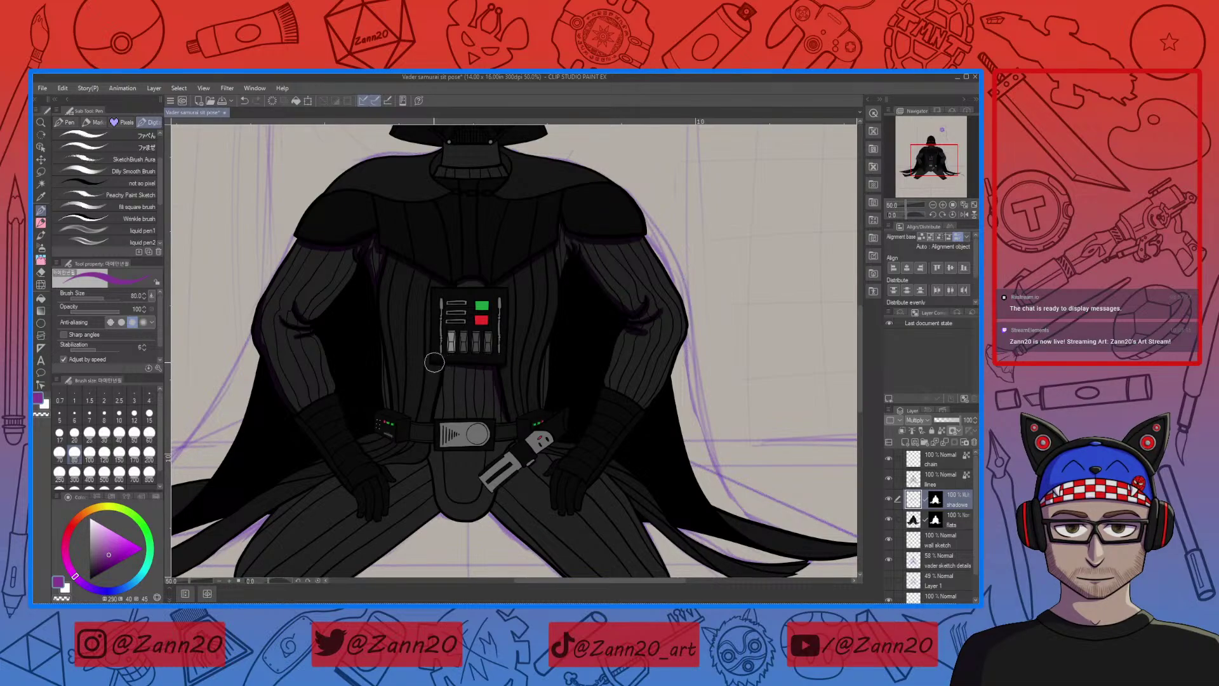
key("ctrl+z")
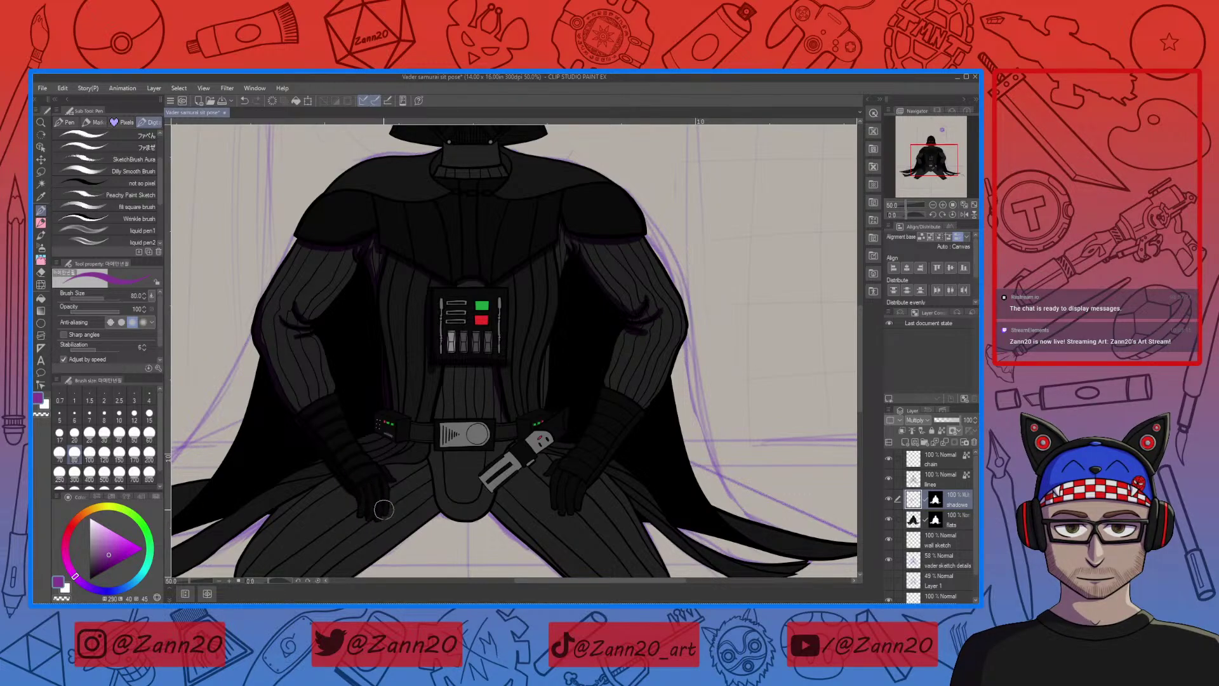
Shade around the belt and codpiece, and paint a broad shadow along the inner thigh below the lightsaber down to the knee
left_click_drag(530, 470, 421, 414)
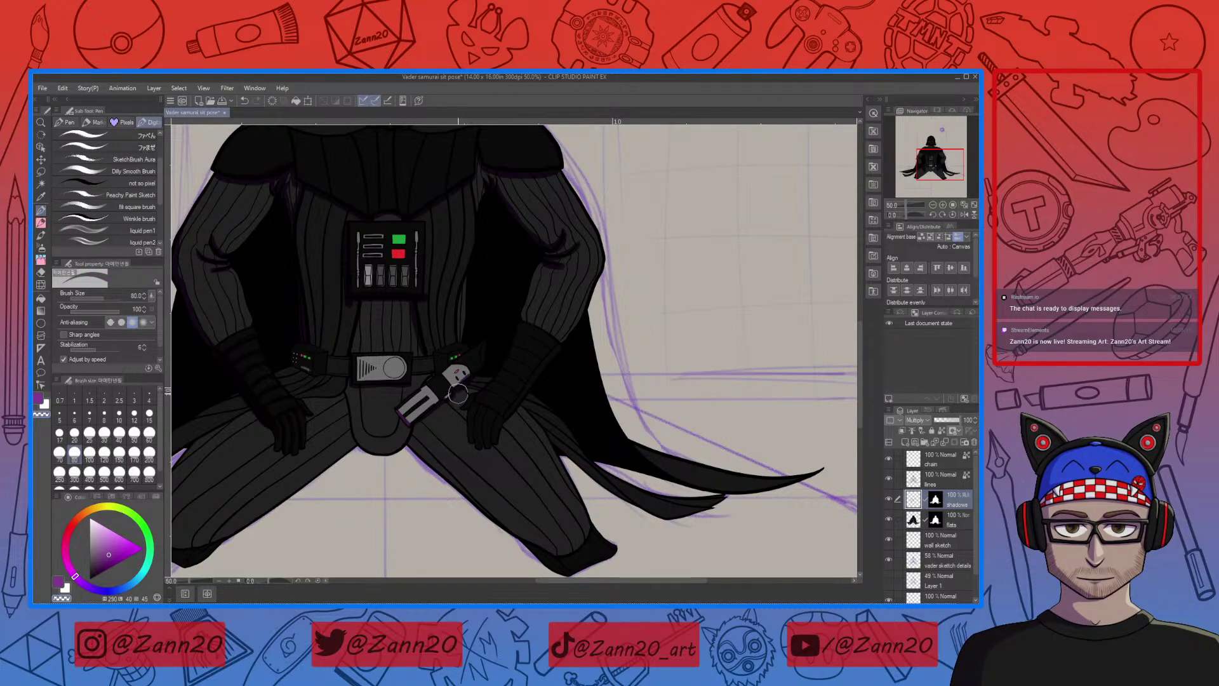
key("c")
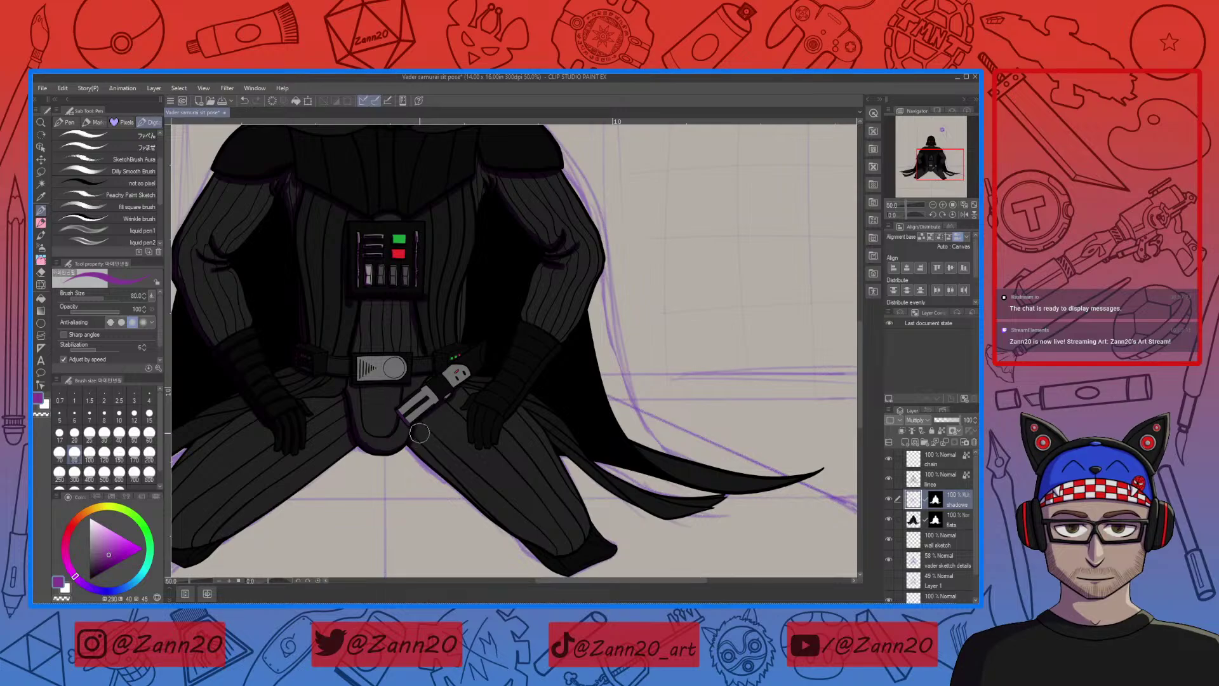
left_click_drag(415, 432, 465, 490)
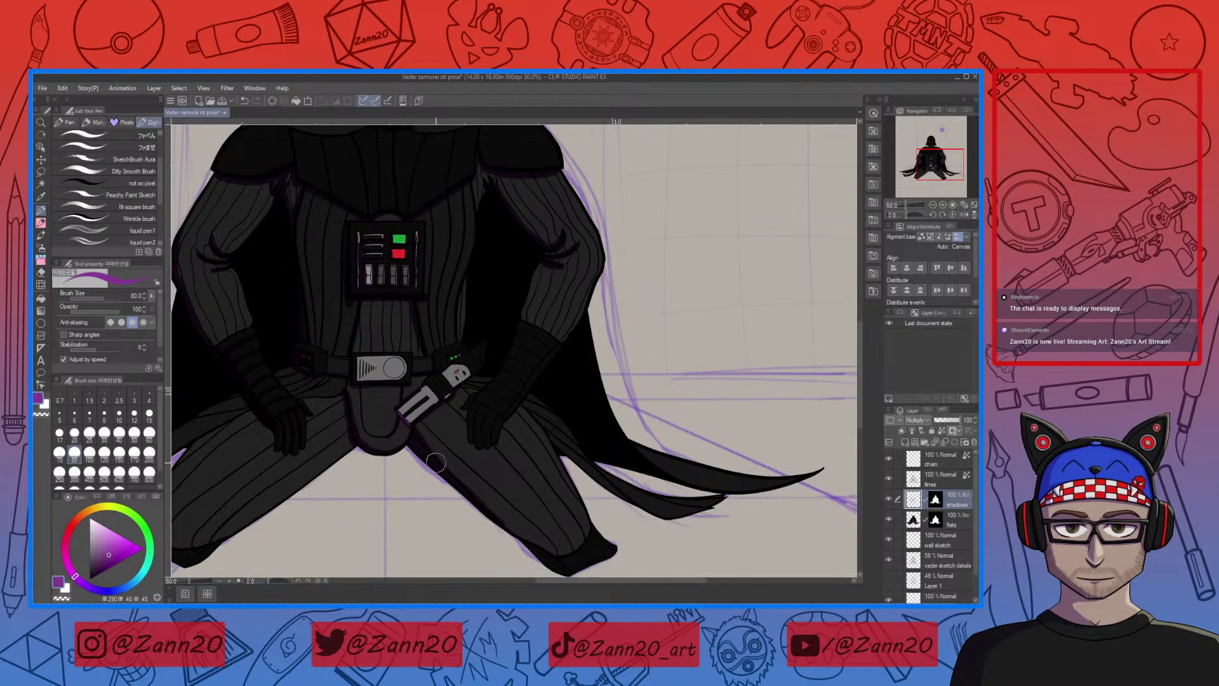
left_click_drag(431, 444, 499, 524)
mouse_move(419, 432)
left_mouse_down()
mouse_move(564, 553)
mouse_move(553, 549)
mouse_move(588, 539)
mouse_move(532, 534)
mouse_move(420, 425)
mouse_move(530, 501)
mouse_move(481, 479)
mouse_move(548, 541)
left_mouse_up()
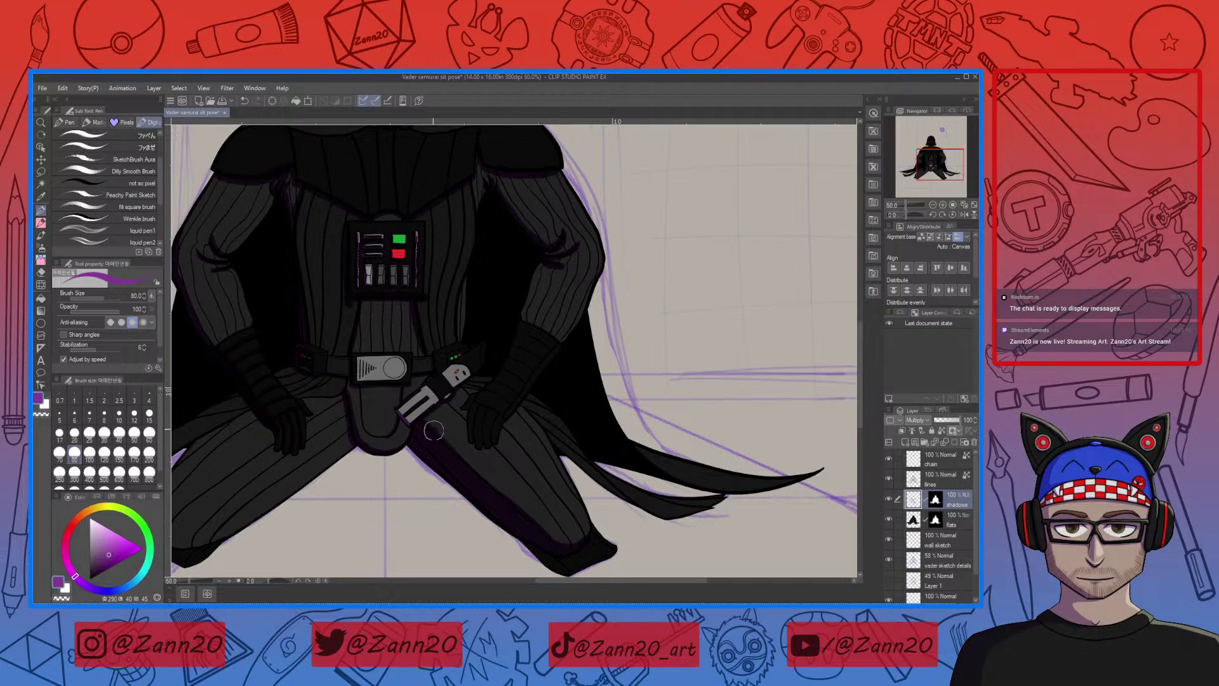
Shade the opposite leg on the left of the figure, around the knee and beneath the glove
mouse_move(434, 430)
left_mouse_down()
mouse_move(553, 545)
mouse_move(592, 534)
mouse_move(610, 552)
mouse_move(588, 539)
mouse_move(563, 555)
mouse_move(587, 540)
mouse_move(606, 550)
mouse_move(529, 548)
mouse_move(561, 571)
mouse_move(521, 315)
mouse_move(525, 480)
mouse_move(506, 461)
left_mouse_up()
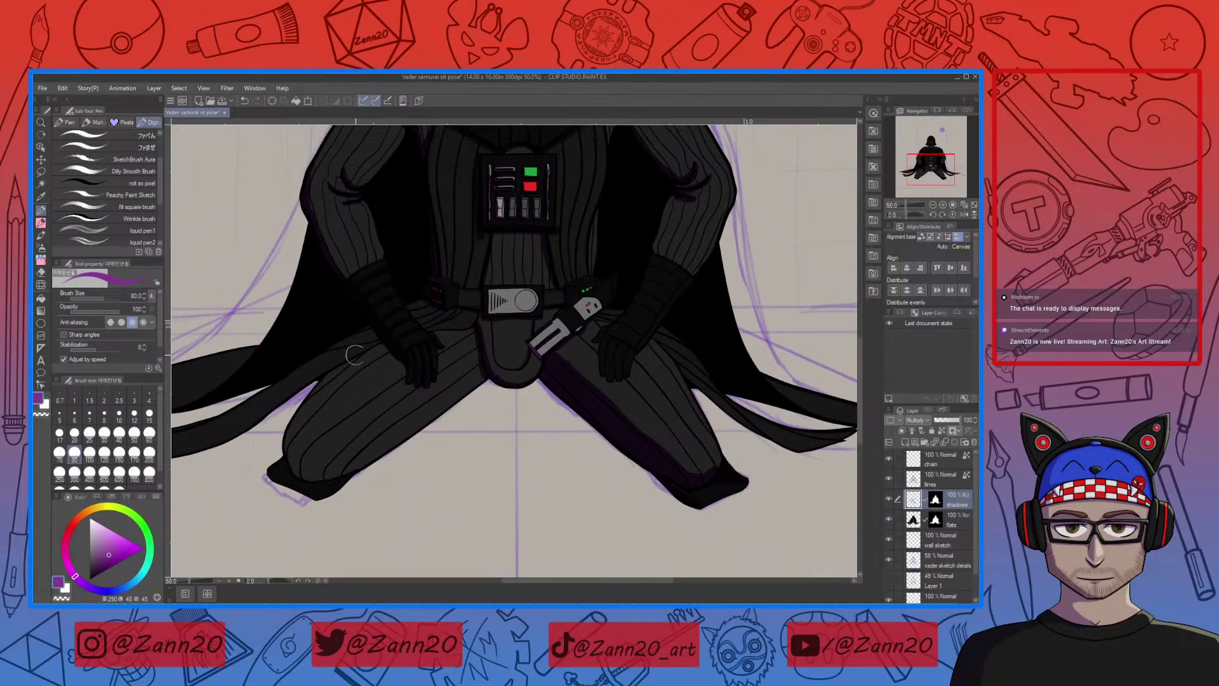
mouse_move(381, 343)
left_mouse_down()
mouse_move(313, 384)
mouse_move(343, 366)
mouse_move(287, 431)
mouse_move(266, 498)
mouse_move(315, 403)
mouse_move(282, 447)
mouse_move(294, 476)
mouse_move(285, 436)
mouse_move(305, 476)
mouse_move(336, 472)
mouse_move(308, 460)
mouse_move(319, 474)
mouse_move(325, 465)
mouse_move(275, 470)
mouse_move(307, 480)
mouse_move(284, 477)
mouse_move(348, 466)
mouse_move(323, 495)
mouse_move(367, 467)
left_mouse_up()
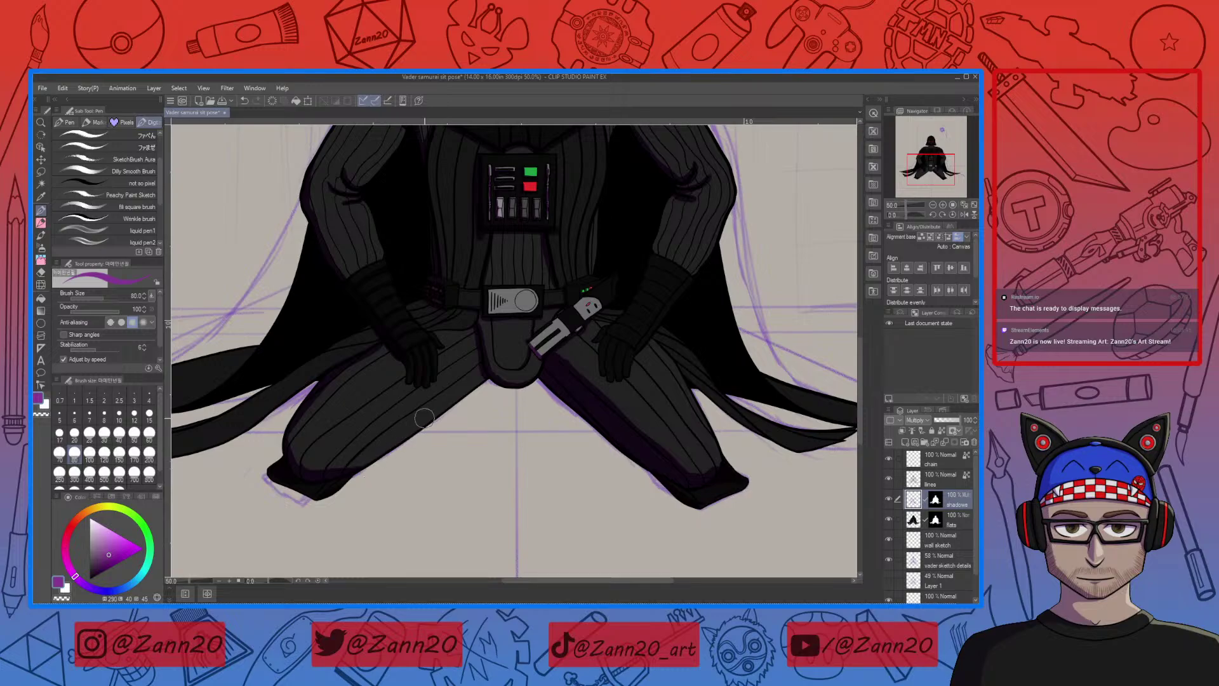
left_click_drag(389, 350, 404, 383)
Paint shadows on the shoulder plates and chest armour beneath the cape collar
left_click_drag(485, 312, 316, 346)
scroll(508, 263, "up", 3)
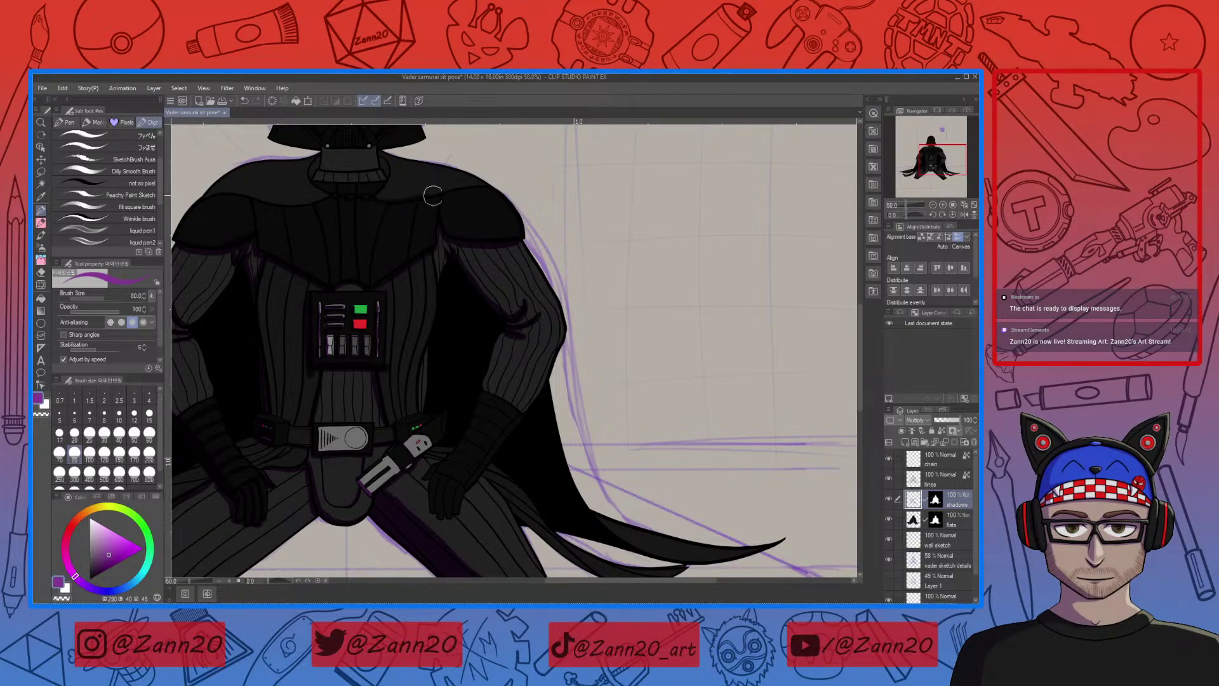
left_click_drag(325, 197, 534, 226)
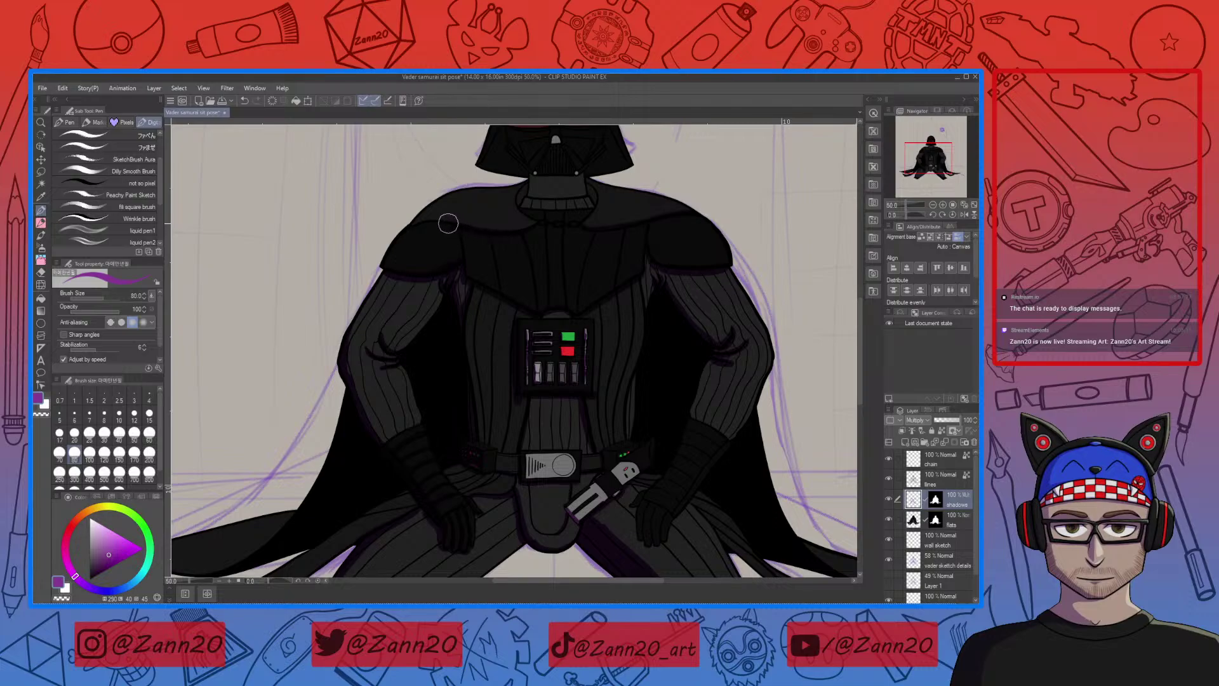
left_click_drag(605, 288, 549, 318)
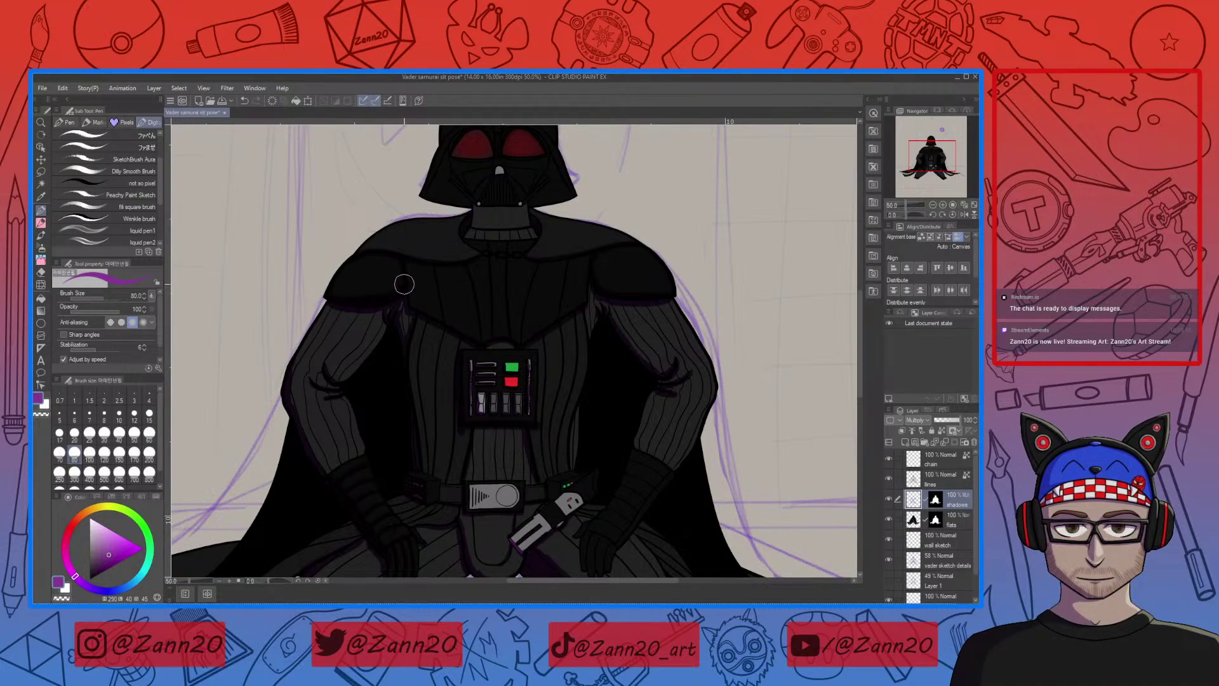
Shade the inner edge of the forearm on the lightsaber side, including the gauntlet and glove
left_click_drag(610, 380, 471, 338)
left_click_drag(483, 459, 542, 408)
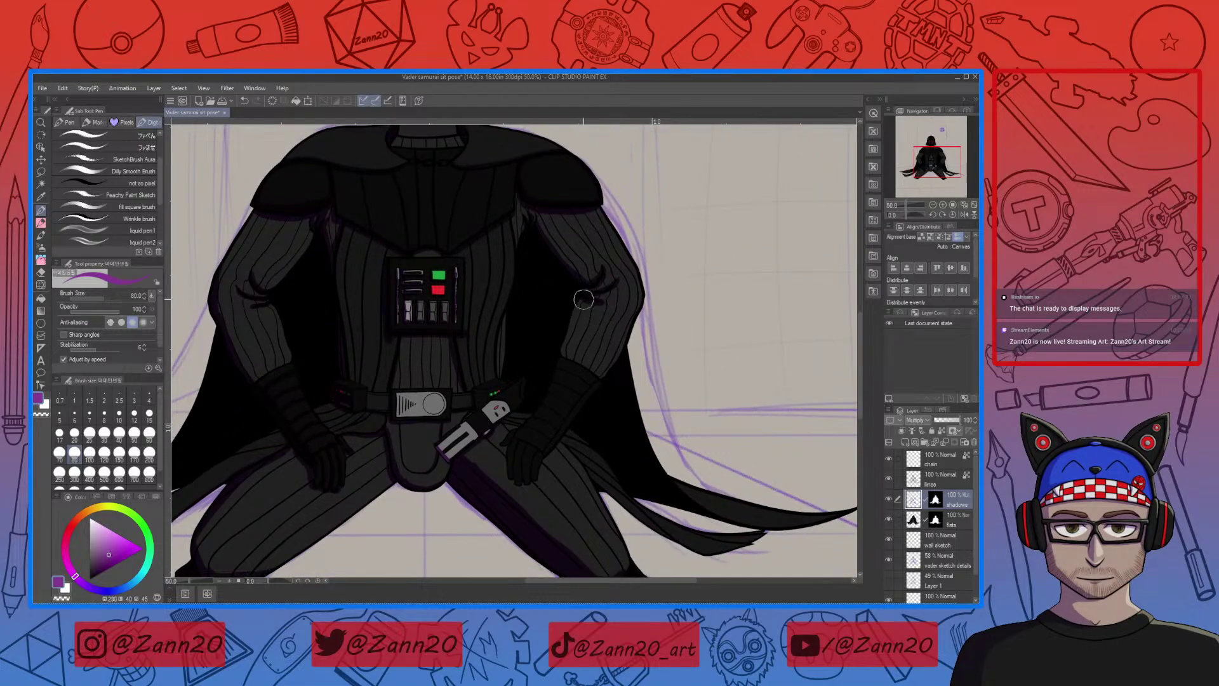
left_click_drag(584, 300, 559, 367)
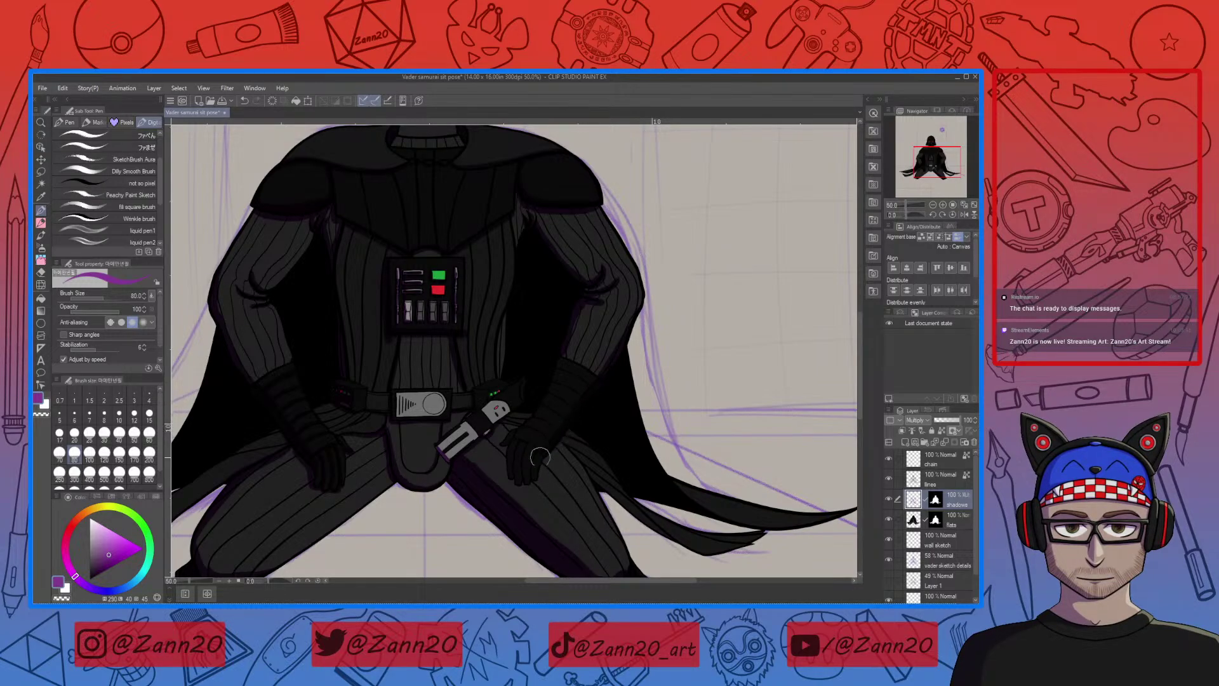
mouse_move(616, 419)
left_mouse_down()
mouse_move(495, 354)
mouse_move(445, 369)
left_mouse_up()
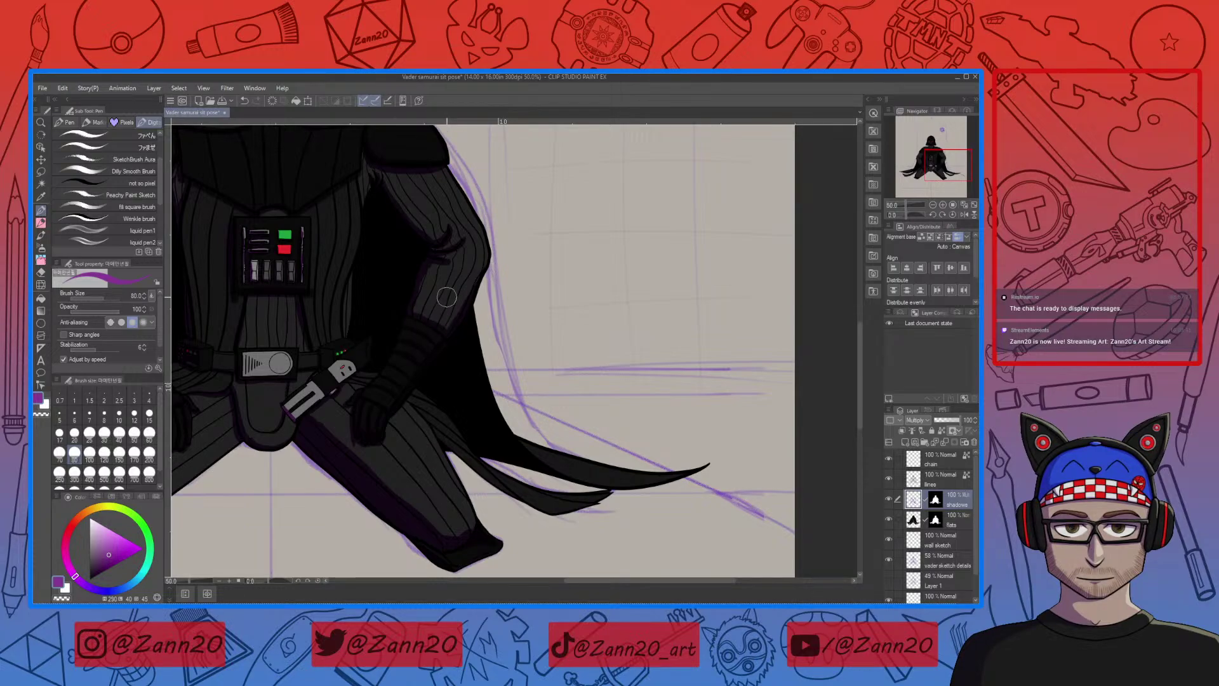
left_click_drag(447, 297, 551, 253)
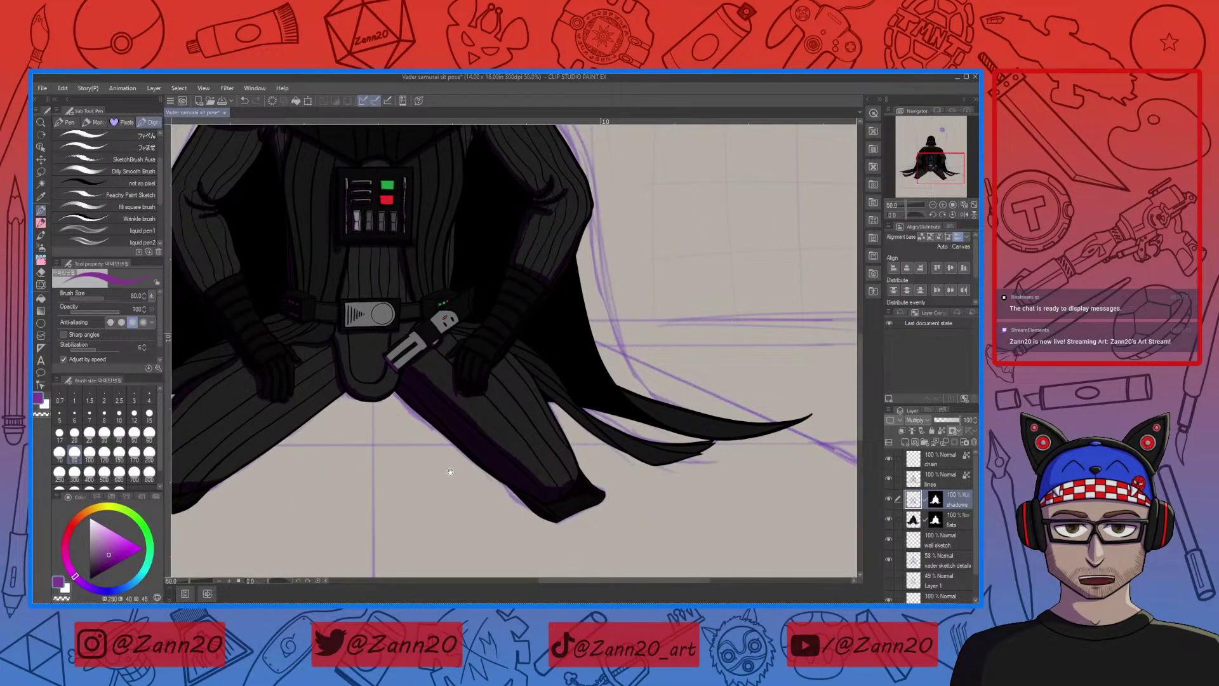
left_click_drag(444, 422, 455, 446)
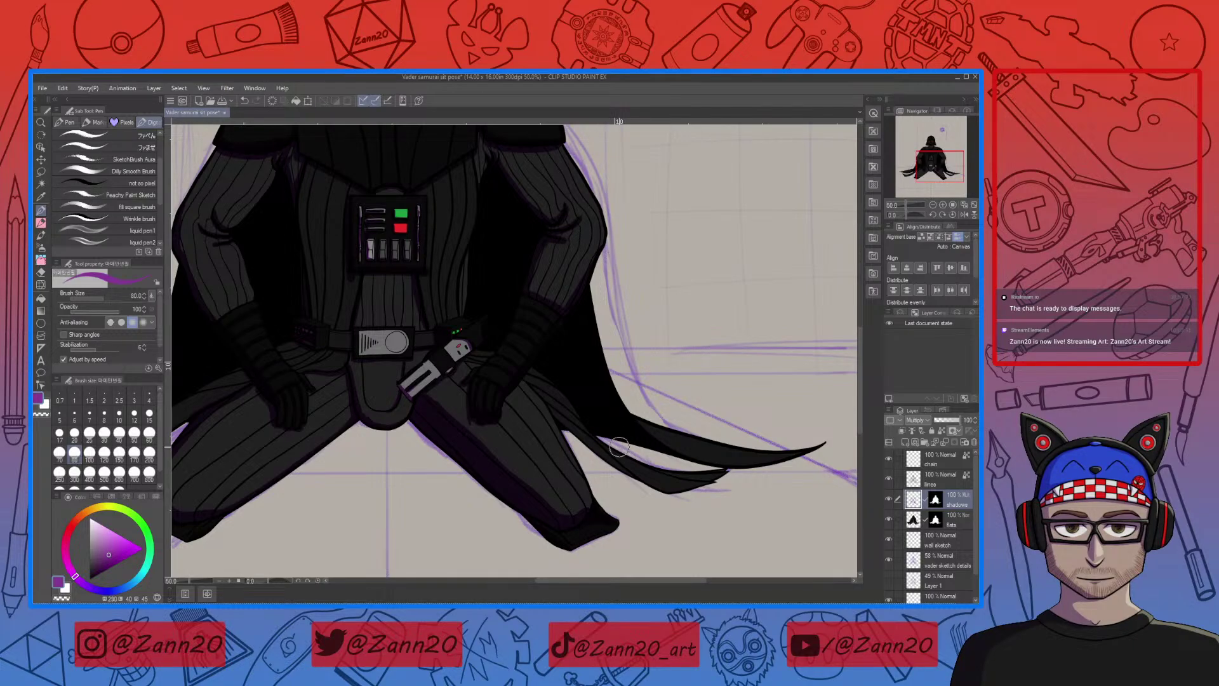
scroll(620, 448, "up", 5)
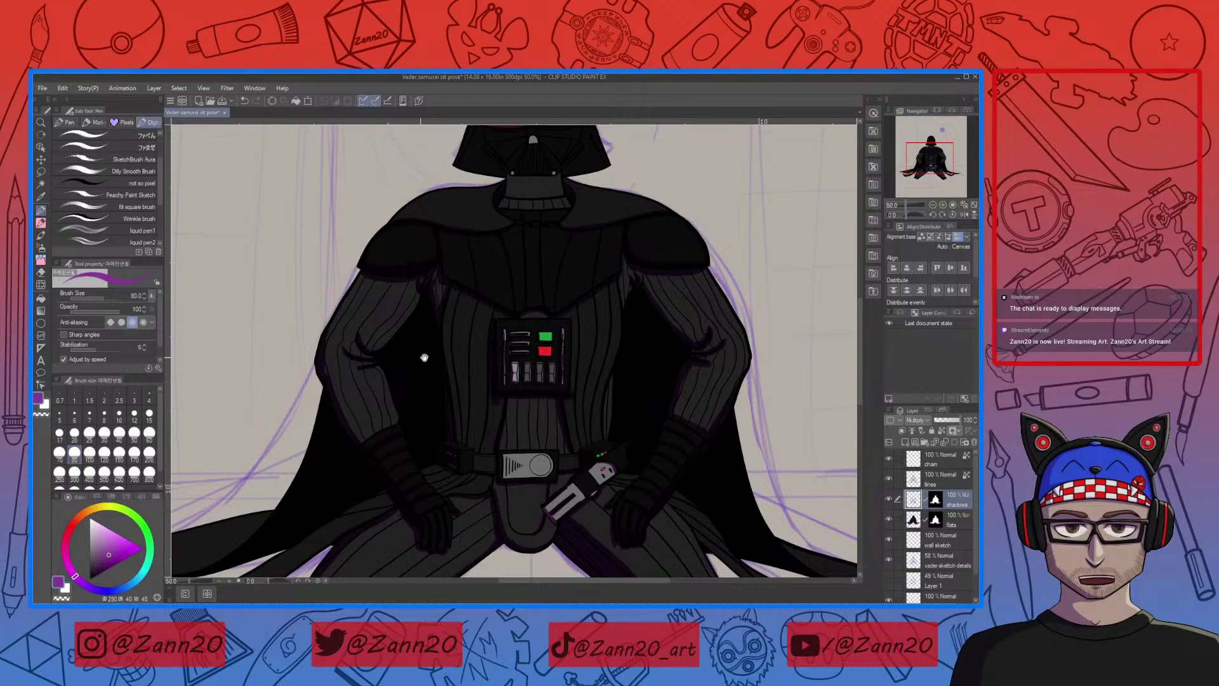
scroll(425, 353, "up", 3)
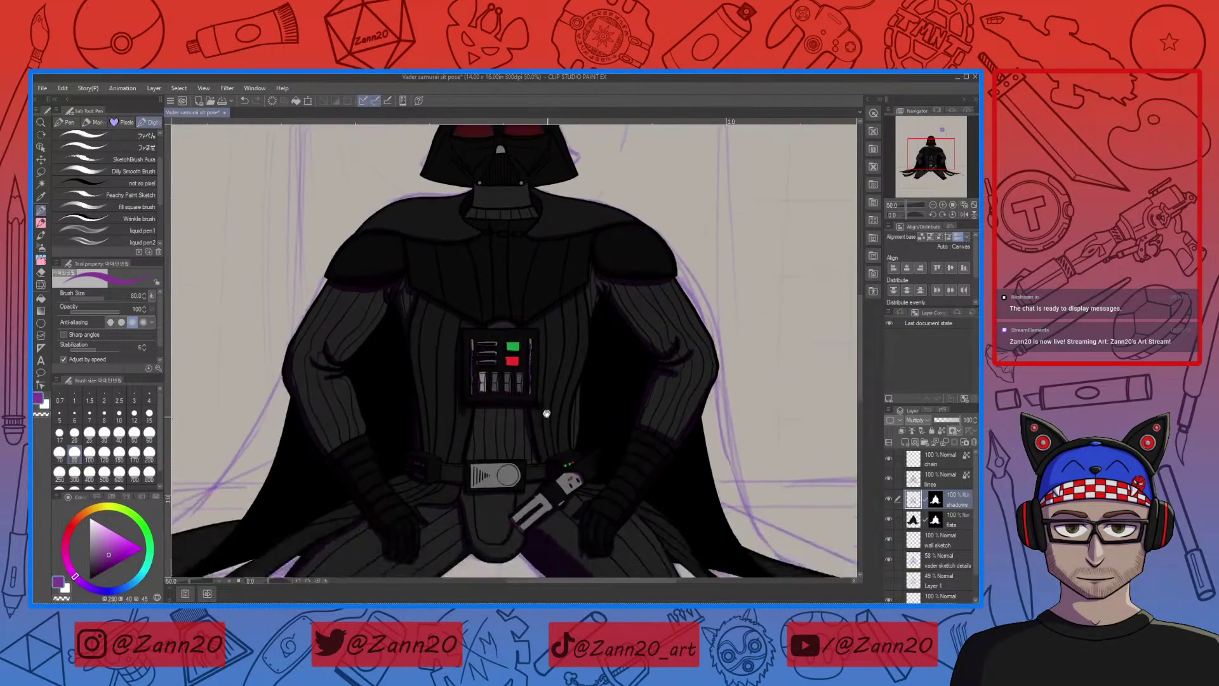
Shade the torso pleats beside the chest box and the lower cape tail on the left of the figure
scroll(427, 431, "down", 2)
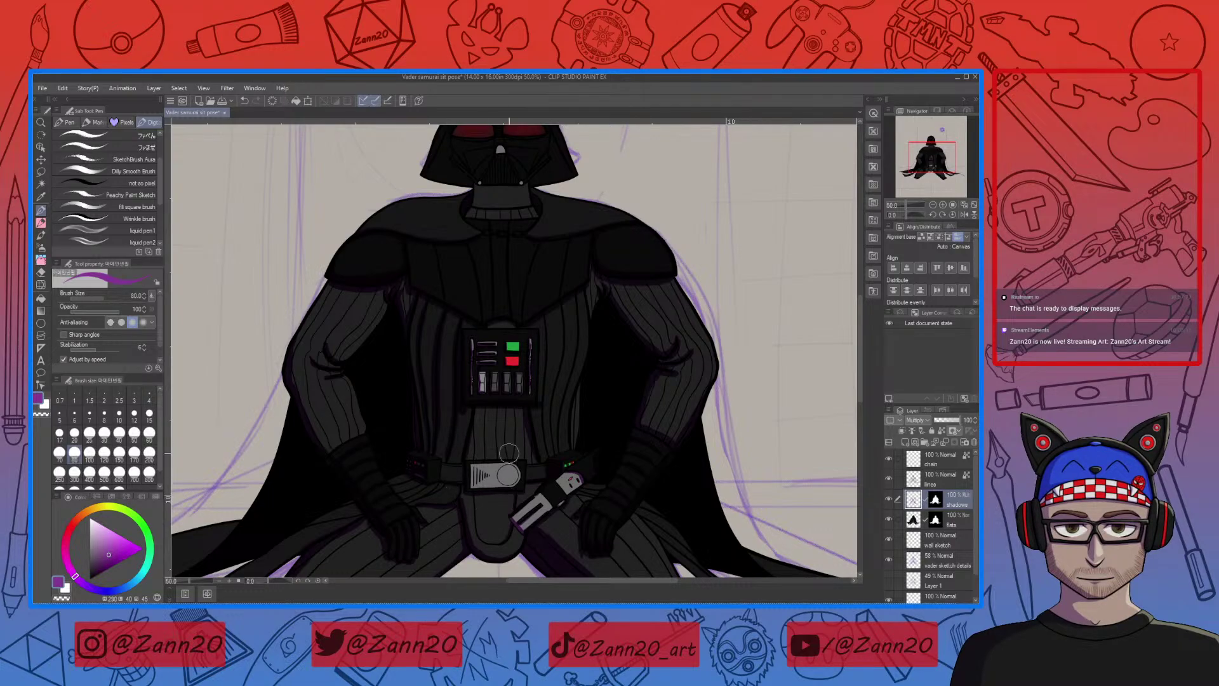
left_click_drag(448, 457, 502, 377)
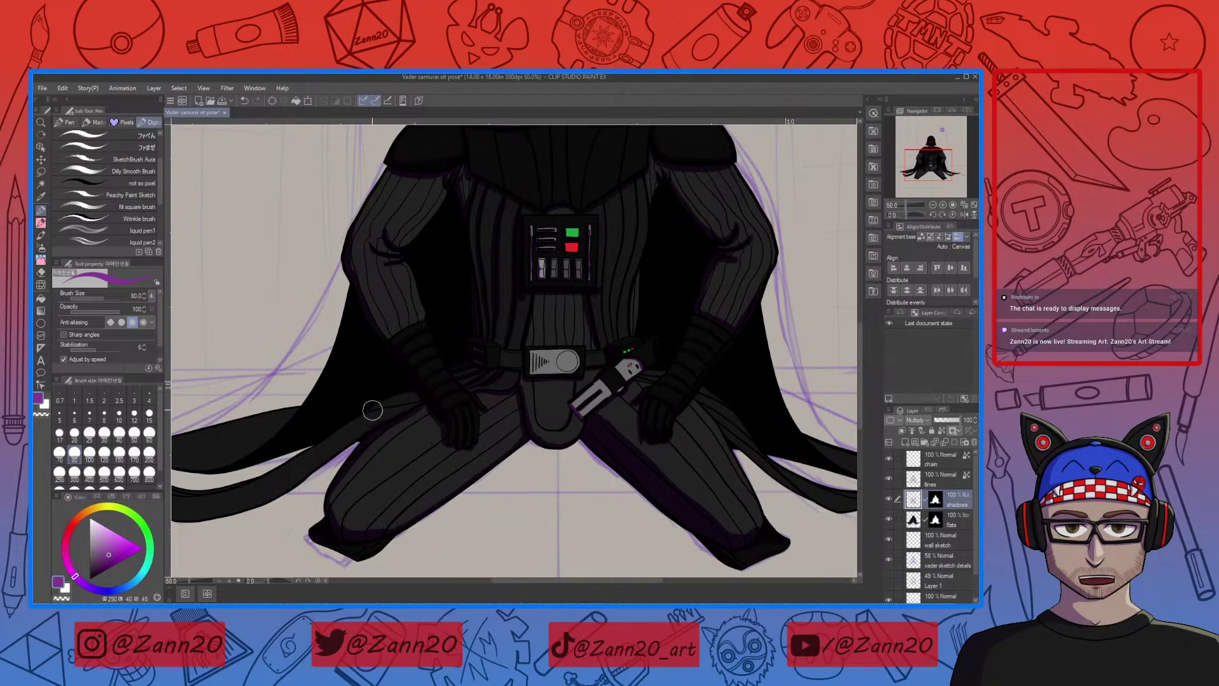
left_click_drag(419, 457, 594, 394)
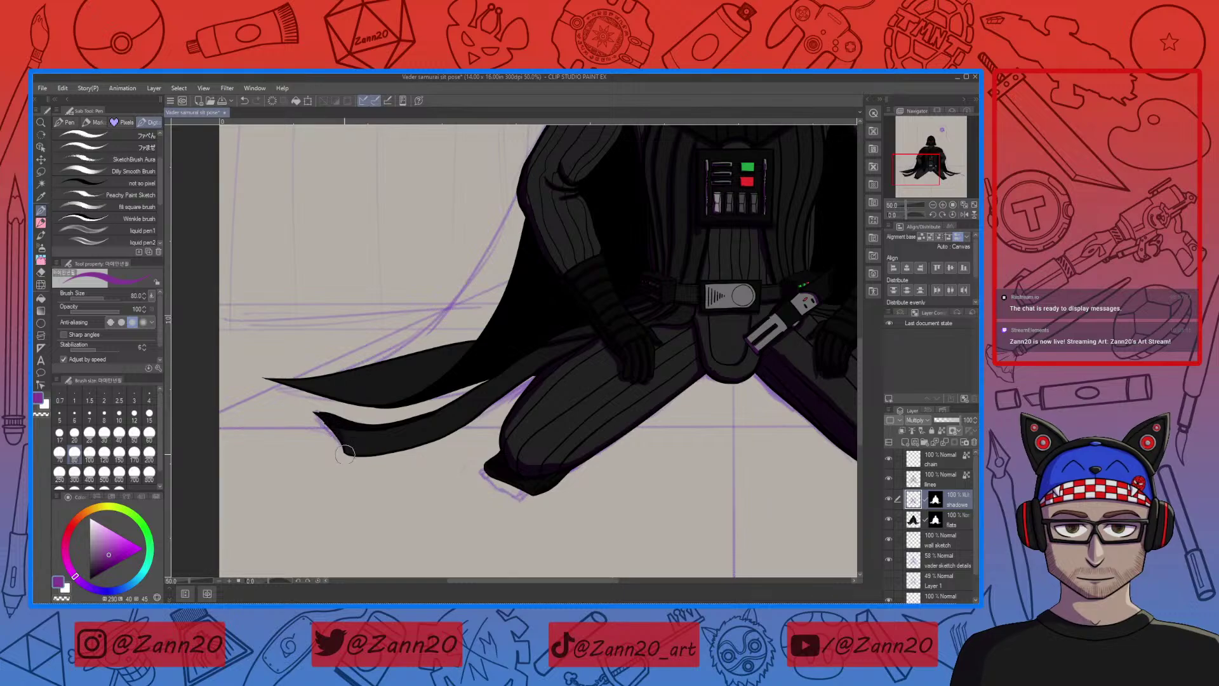
mouse_move(346, 449)
left_mouse_down()
mouse_move(477, 410)
mouse_move(537, 364)
left_mouse_up()
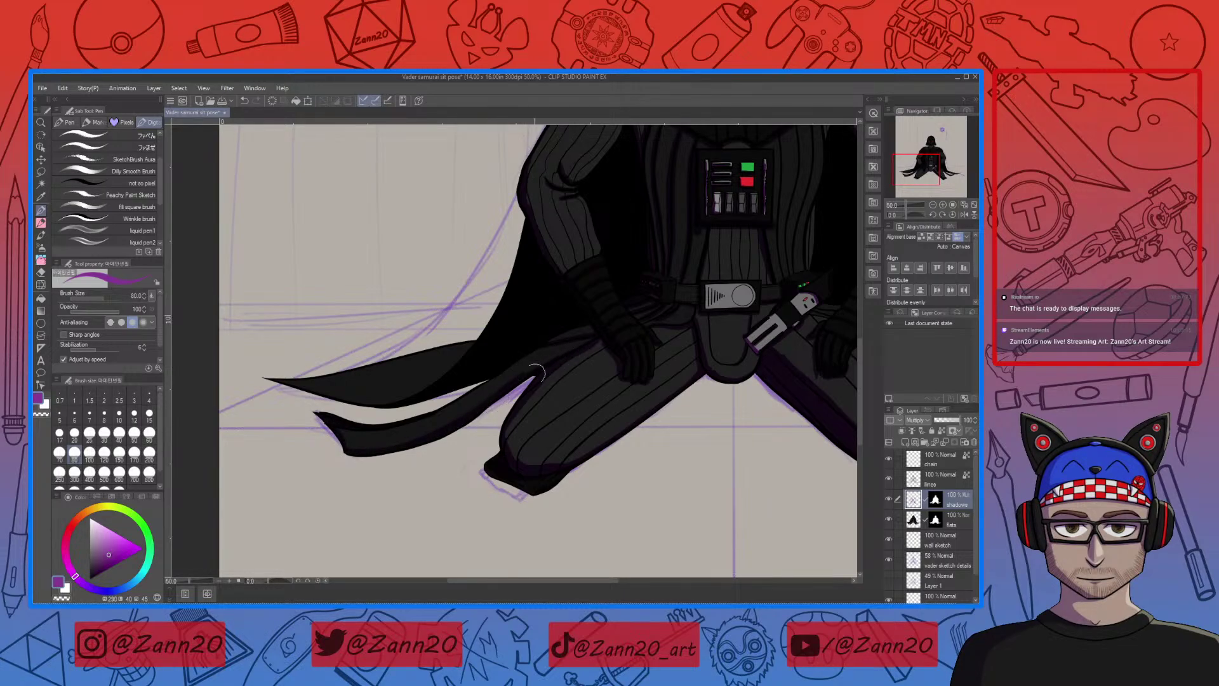
left_click_drag(701, 392, 561, 446)
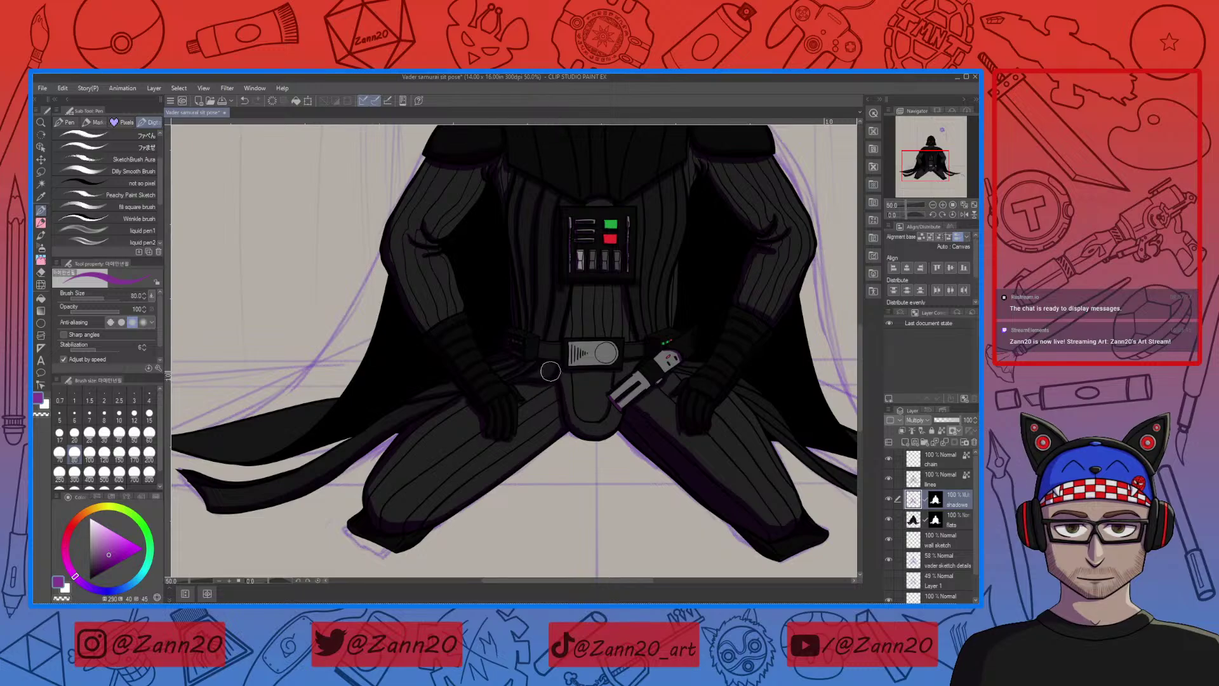
Shade the cape tails on the lightsaber side and paint shadows along the pleats of both trouser legs
left_click_drag(629, 426, 548, 402)
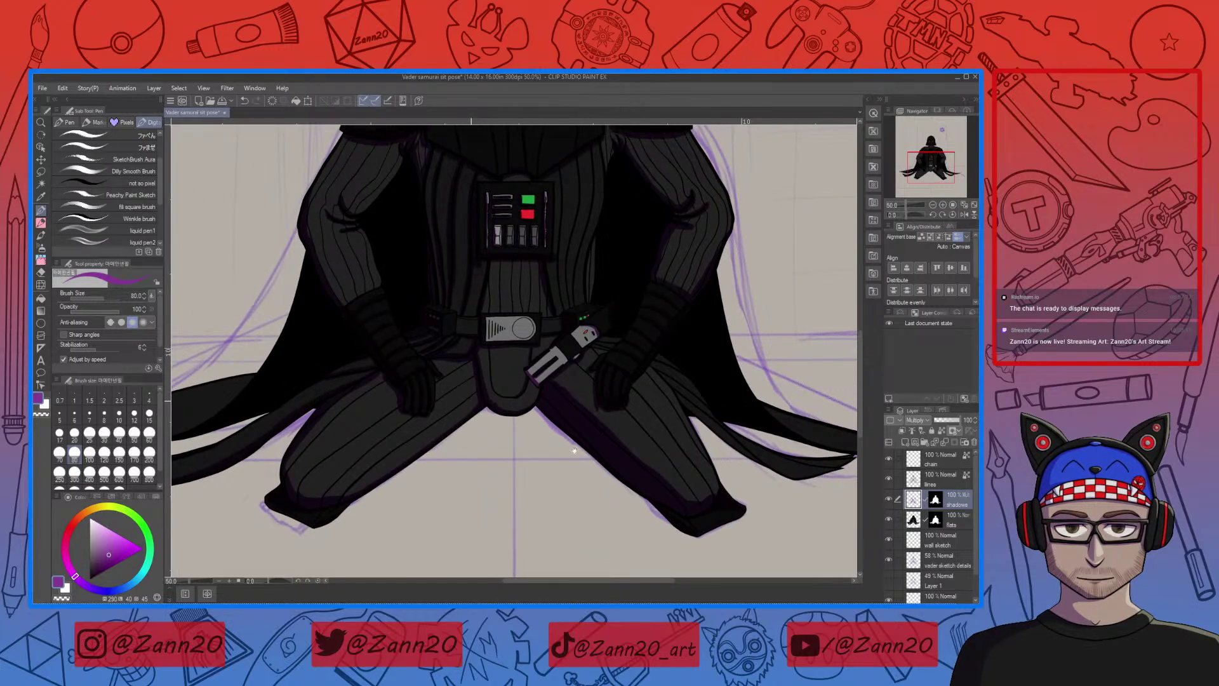
mouse_move(573, 450)
left_mouse_down()
mouse_move(466, 465)
mouse_move(398, 445)
mouse_move(383, 465)
left_mouse_up()
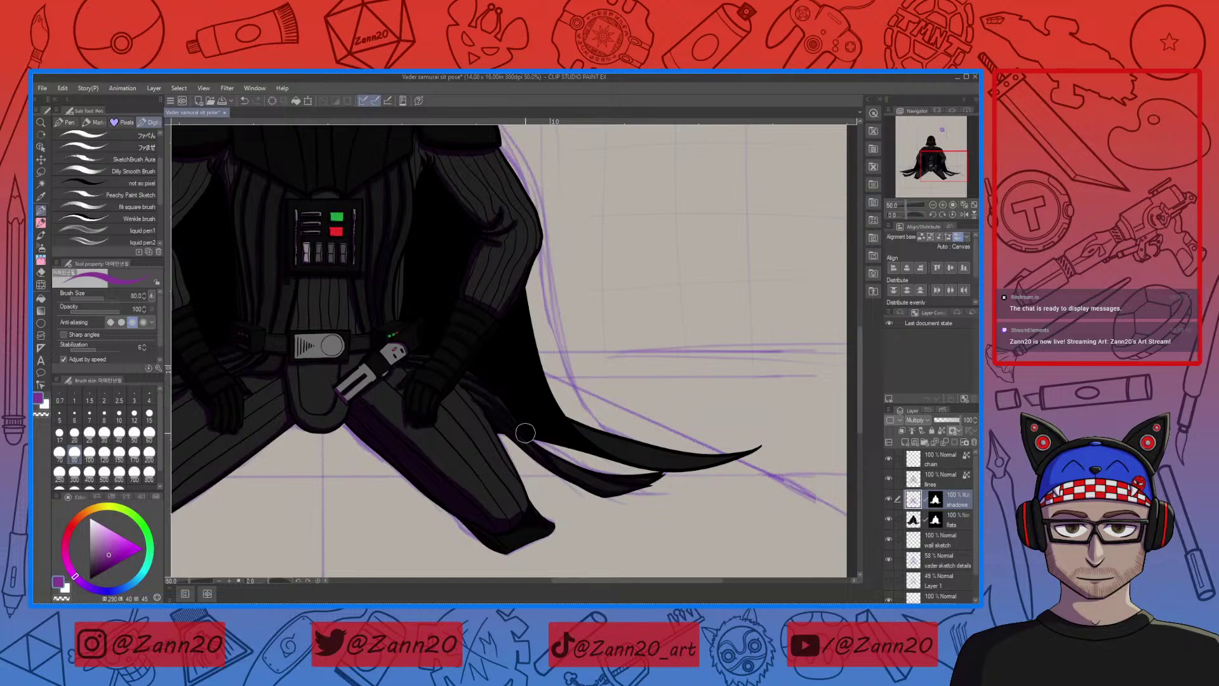
mouse_move(525, 433)
left_mouse_down()
mouse_move(572, 453)
mouse_move(715, 303)
left_mouse_up()
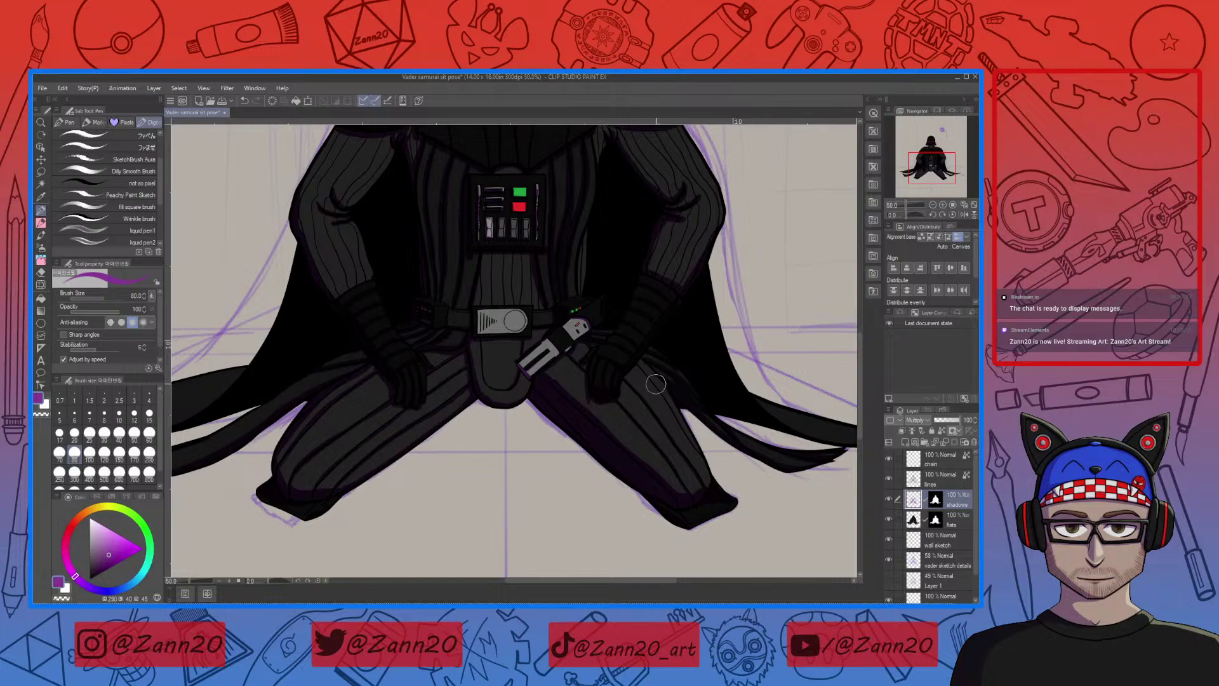
left_click_drag(644, 368, 703, 462)
Shade the pleats below the chest box and the folds of the lightsaber-side sleeve, undoing two stray strokes
scroll(621, 381, "up", 5)
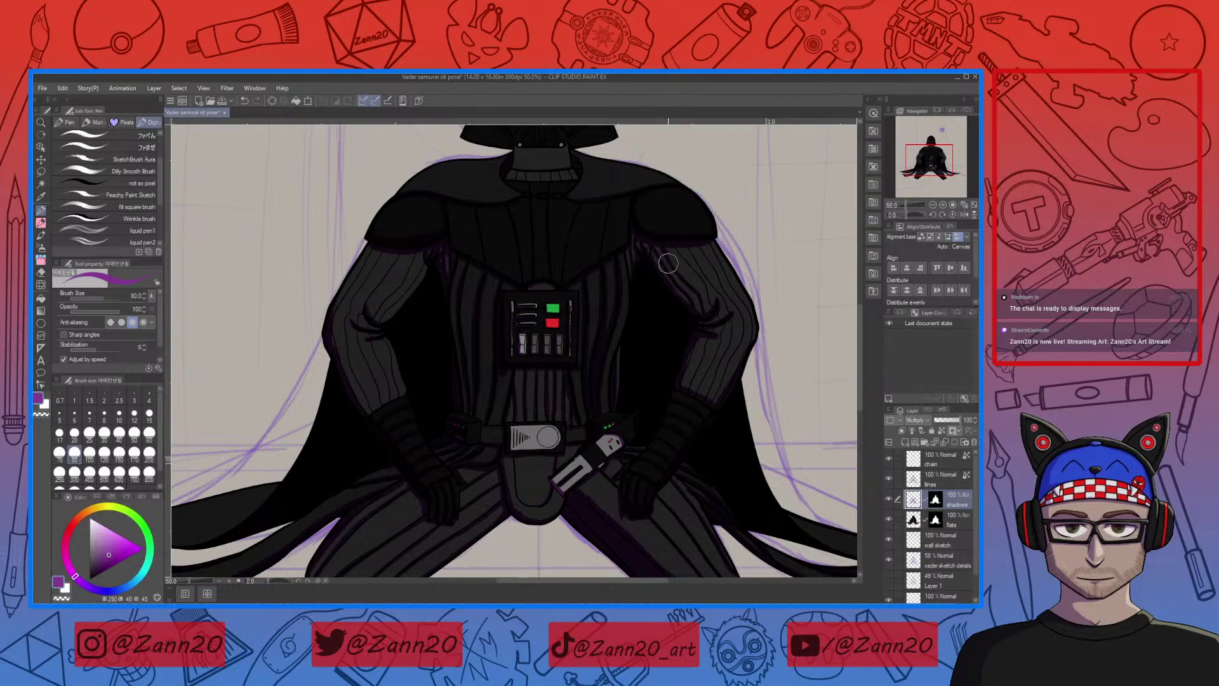
left_click_drag(713, 397, 356, 399)
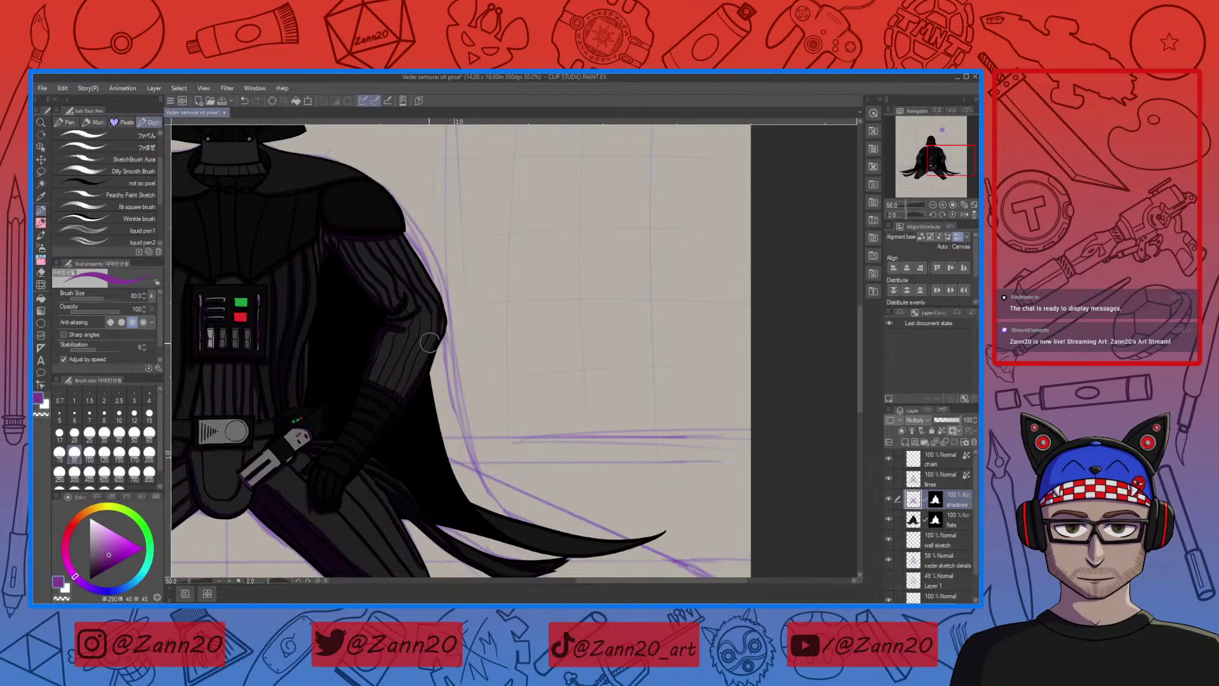
key("ctrl+z")
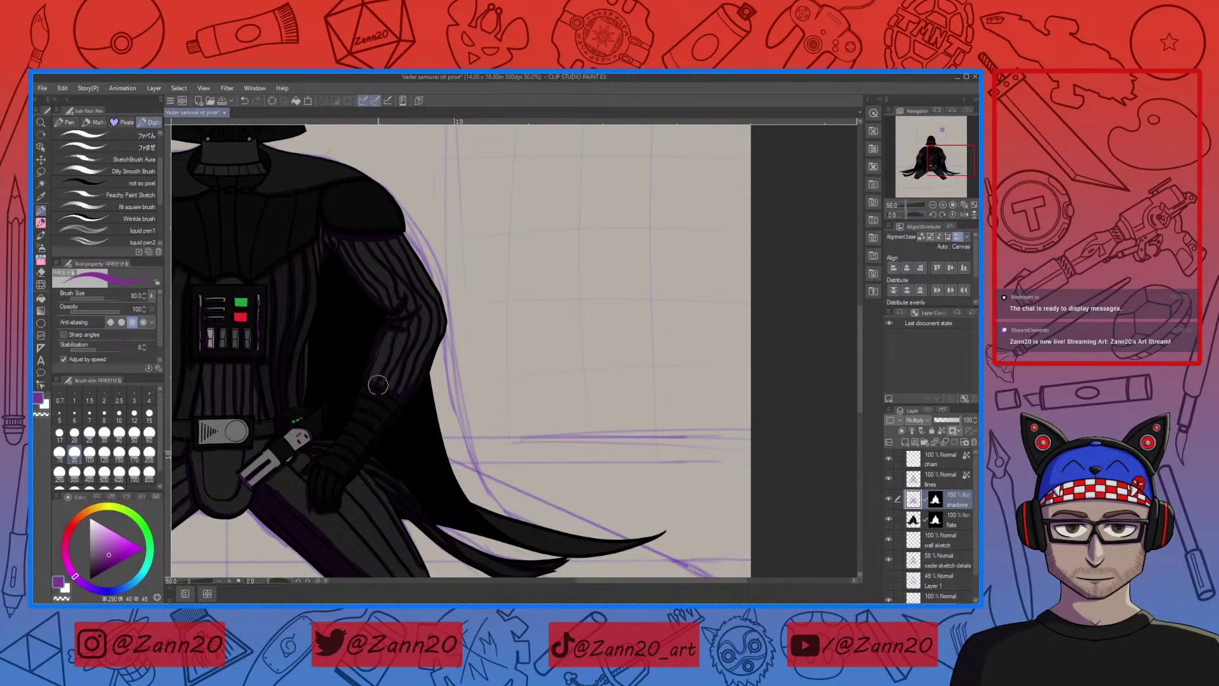
key("ctrl+z")
left_click_drag(399, 325, 397, 333)
Shade the pleats and folds of the opposite sleeve, from the shoulder plate down to the gauntlet
left_click_drag(280, 451, 486, 463)
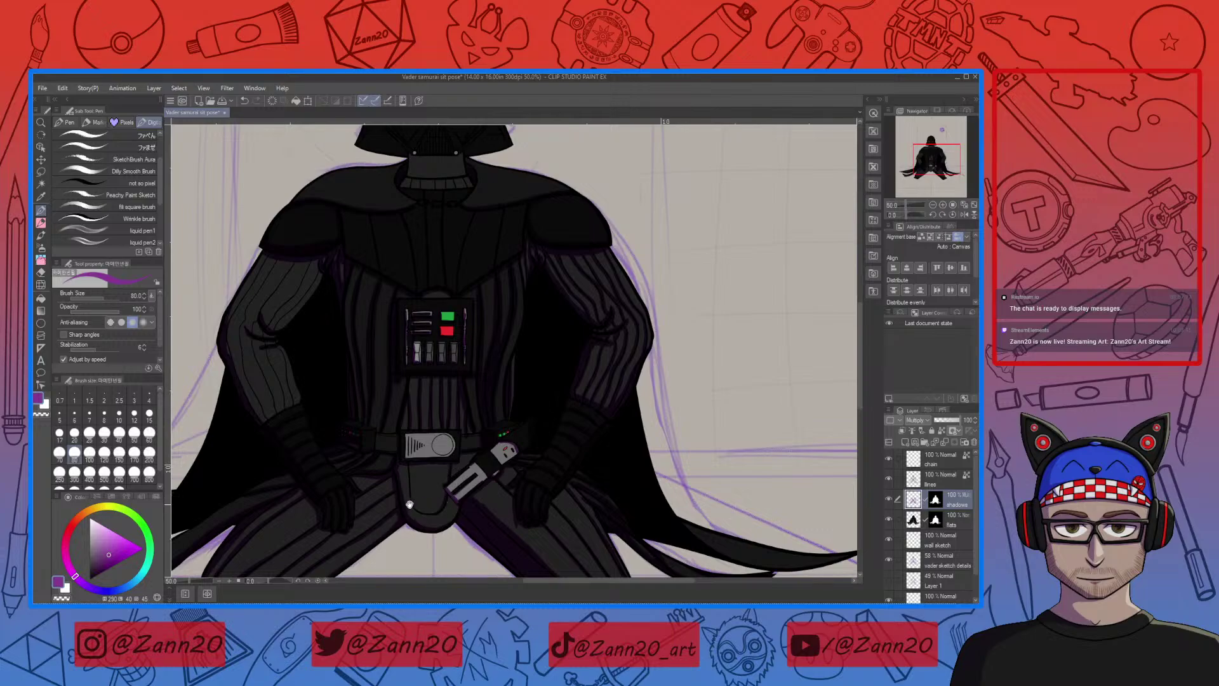
left_click_drag(393, 513, 419, 517)
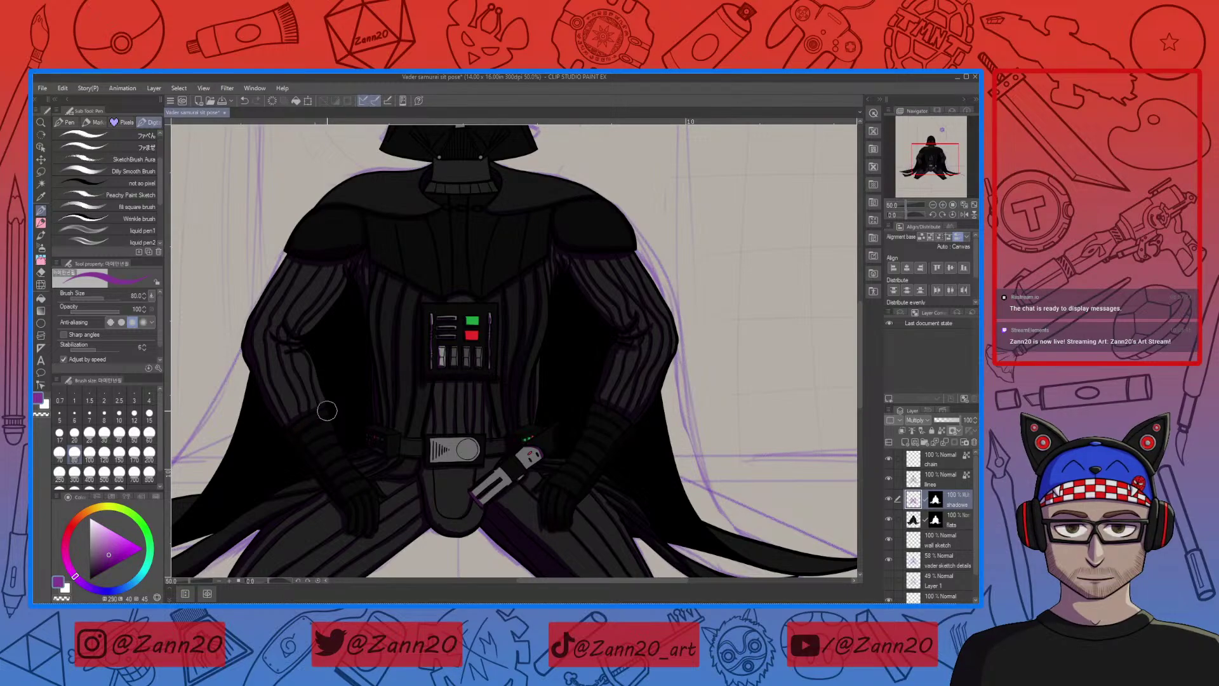
left_click_drag(327, 411, 270, 337)
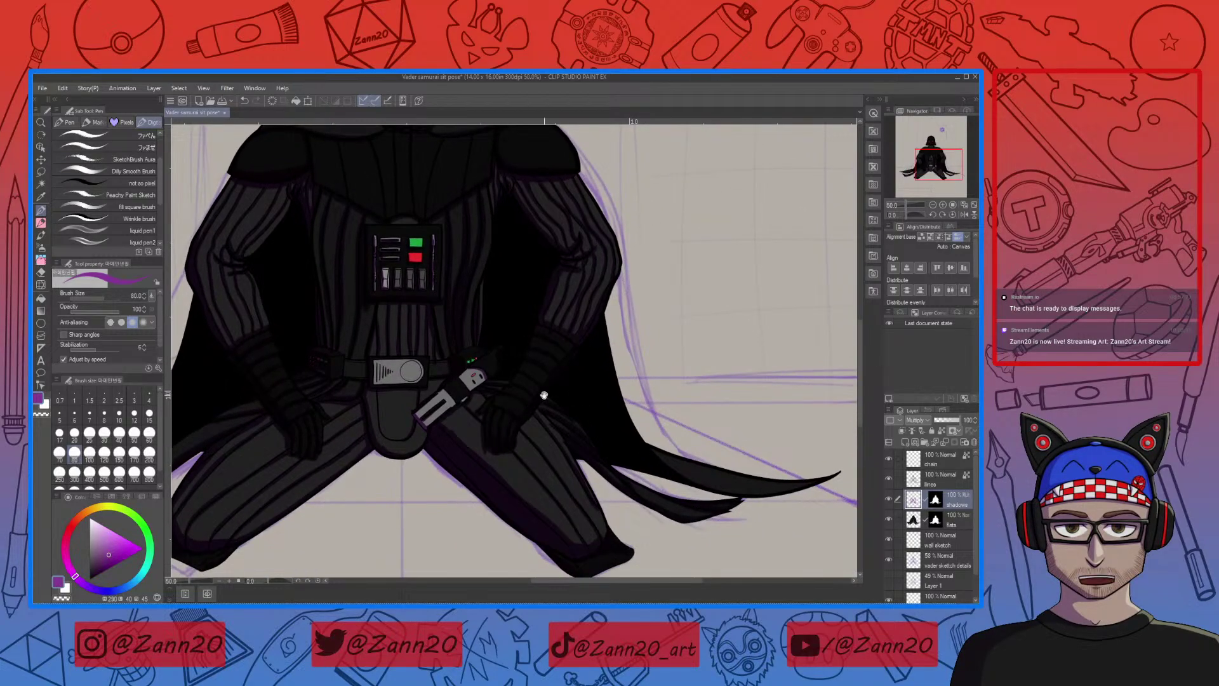
Touch up the shadows around both gauntlets and gloves and beneath the lightsaber hilt
left_click_drag(545, 395, 575, 382)
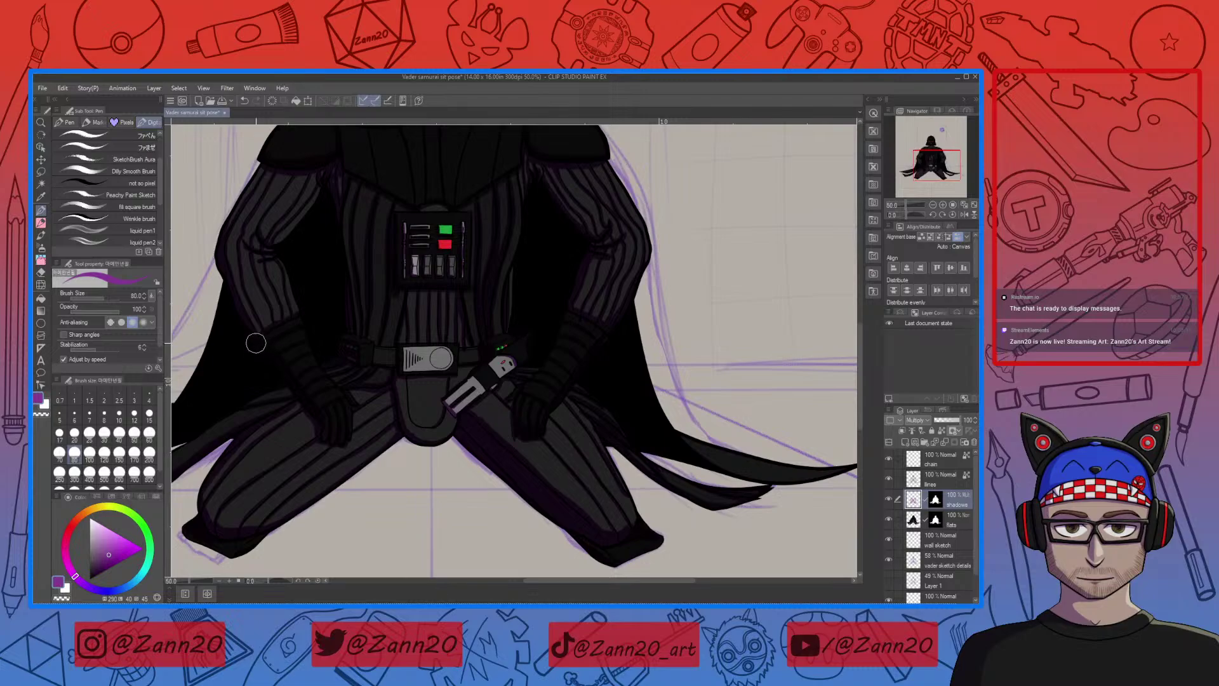
mouse_move(376, 486)
left_mouse_down()
mouse_move(500, 487)
mouse_move(536, 459)
mouse_move(557, 473)
mouse_move(593, 445)
mouse_move(422, 487)
mouse_move(392, 521)
left_mouse_up()
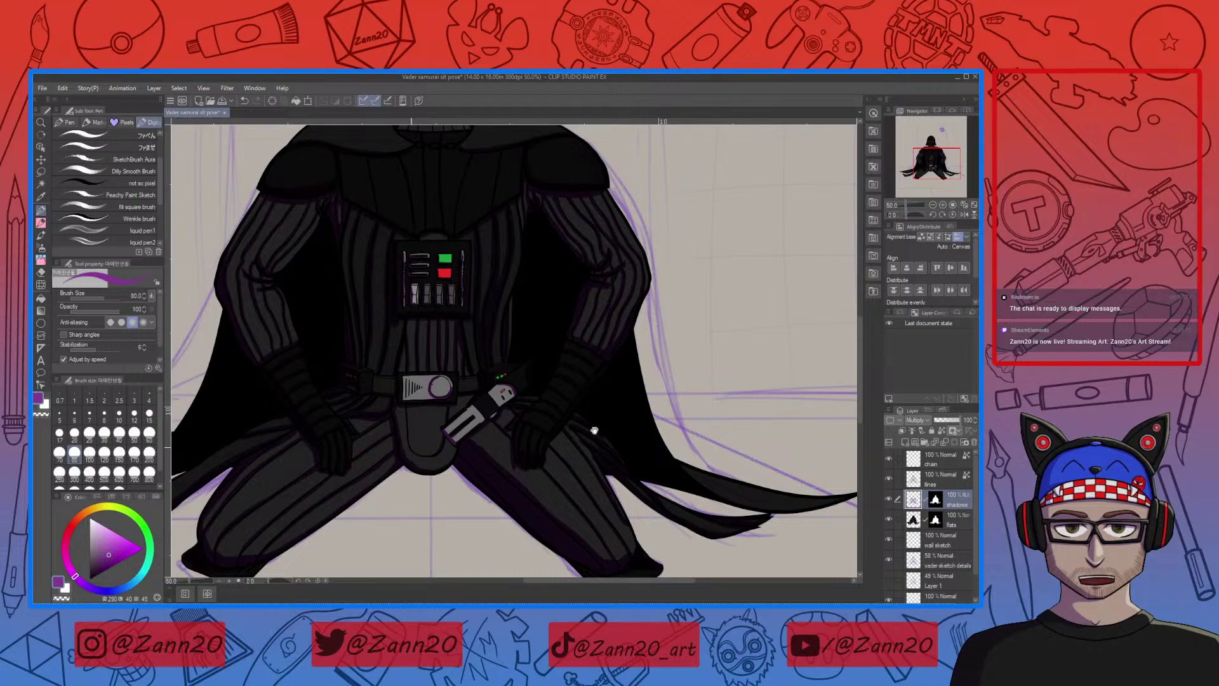
left_click_drag(594, 427, 577, 457)
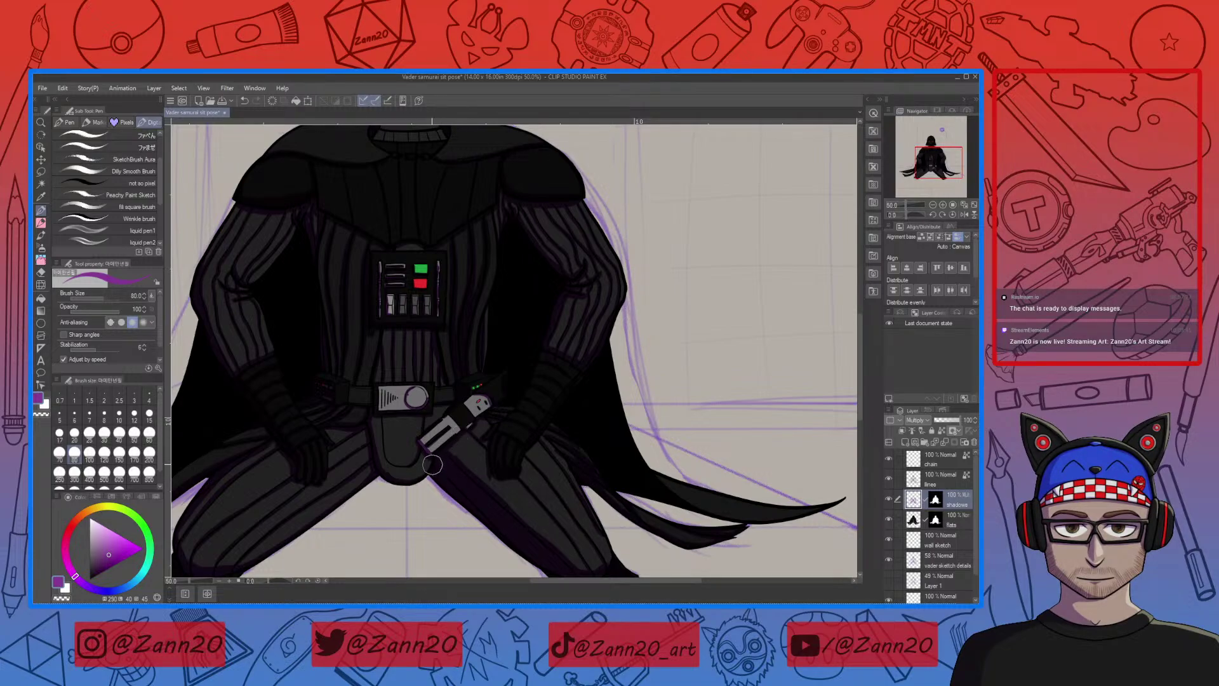
mouse_move(517, 498)
left_mouse_down()
mouse_move(529, 409)
mouse_move(584, 470)
left_mouse_up()
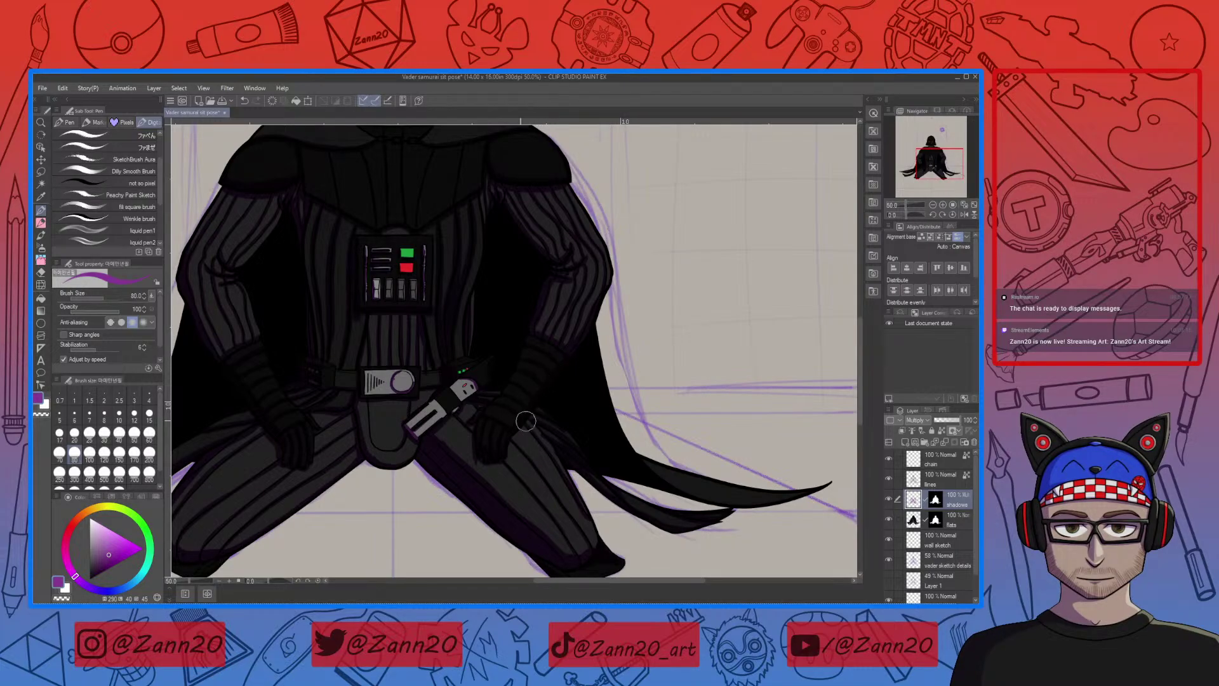
Paint shadows on both flared lower sides of the helmet beside the face mask
key("ctrl+minus")
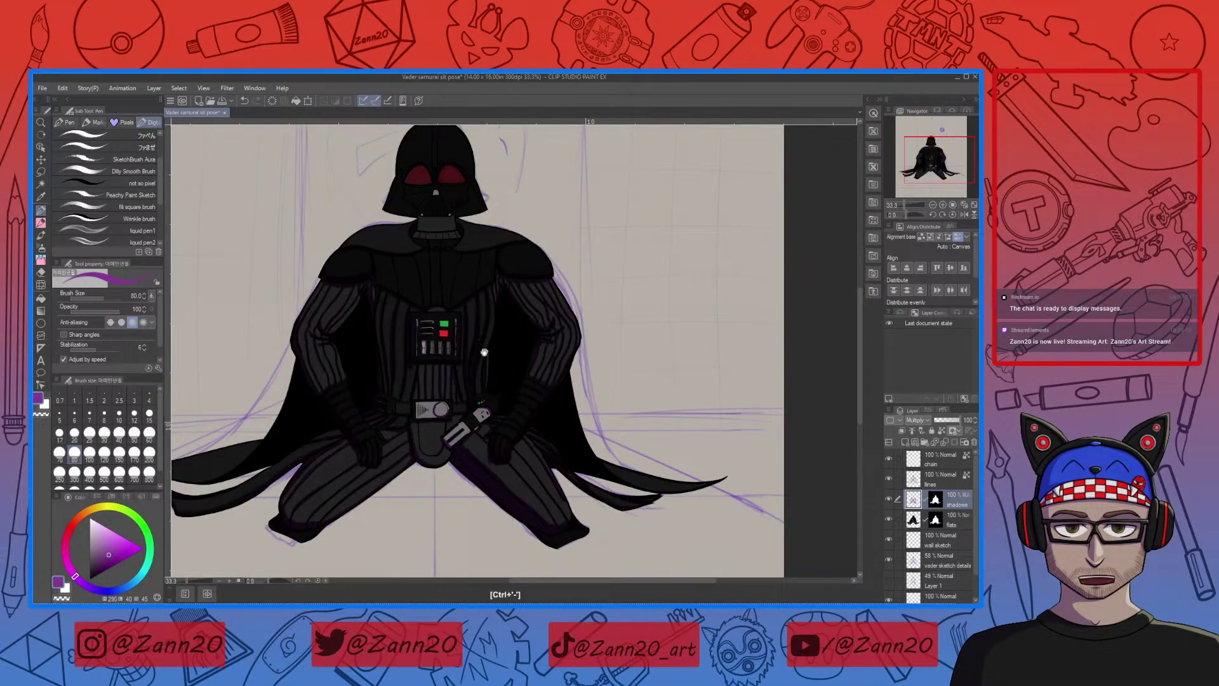
left_click_drag(484, 351, 456, 457)
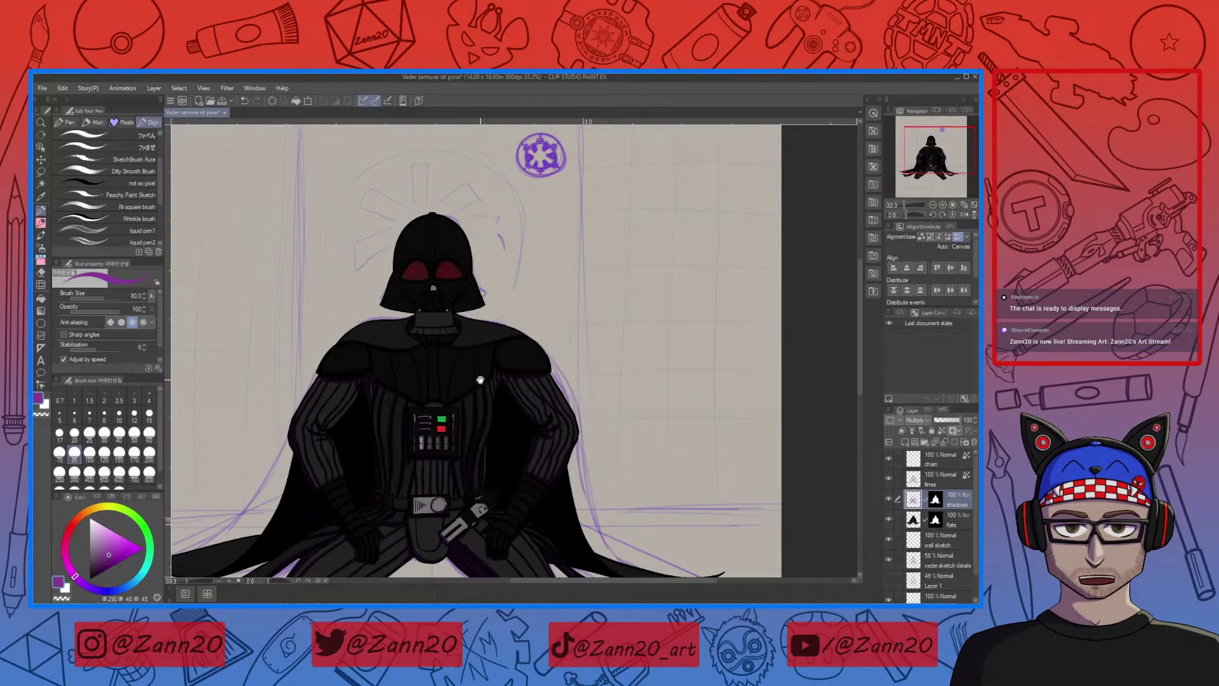
left_click_drag(460, 367, 470, 423)
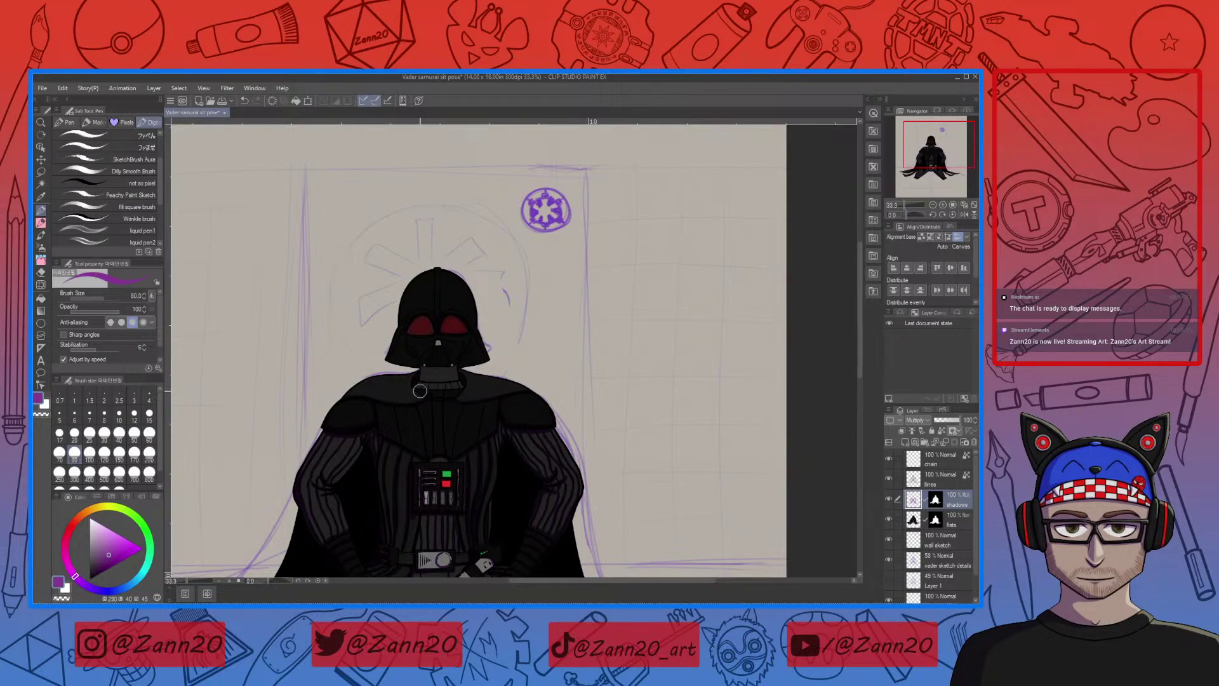
key("ctrl+plus")
key("ctrl+plus")
left_click_drag(543, 479, 432, 437)
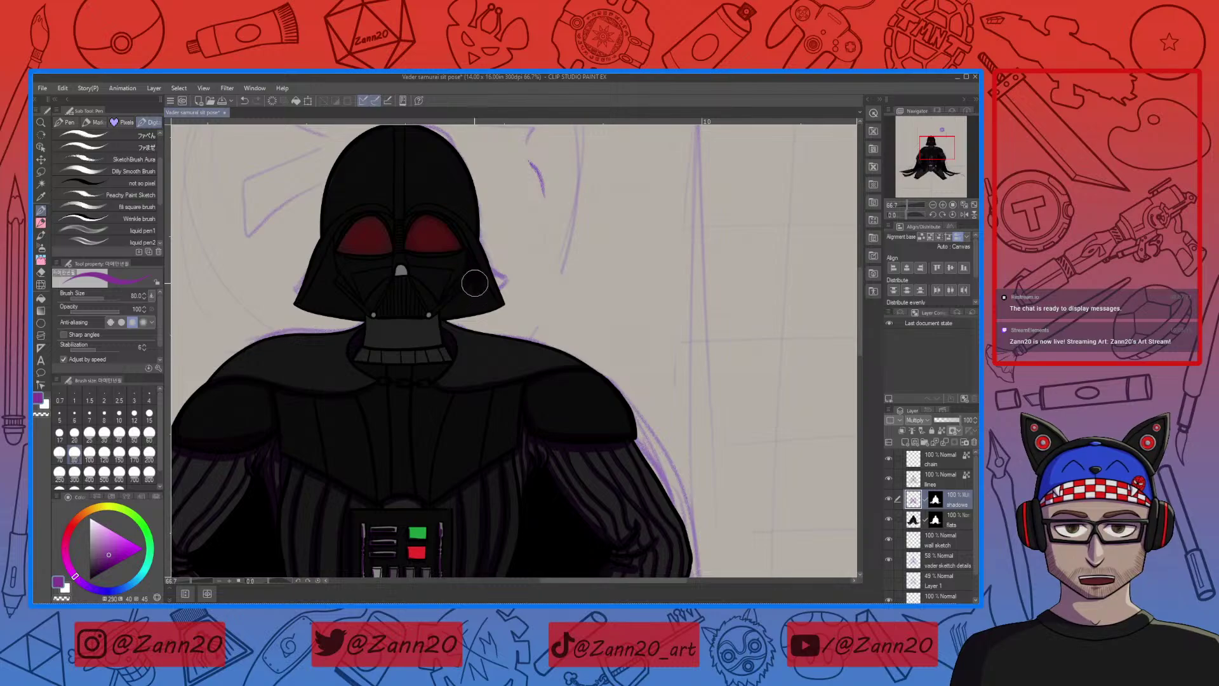
left_click_drag(472, 284, 450, 302)
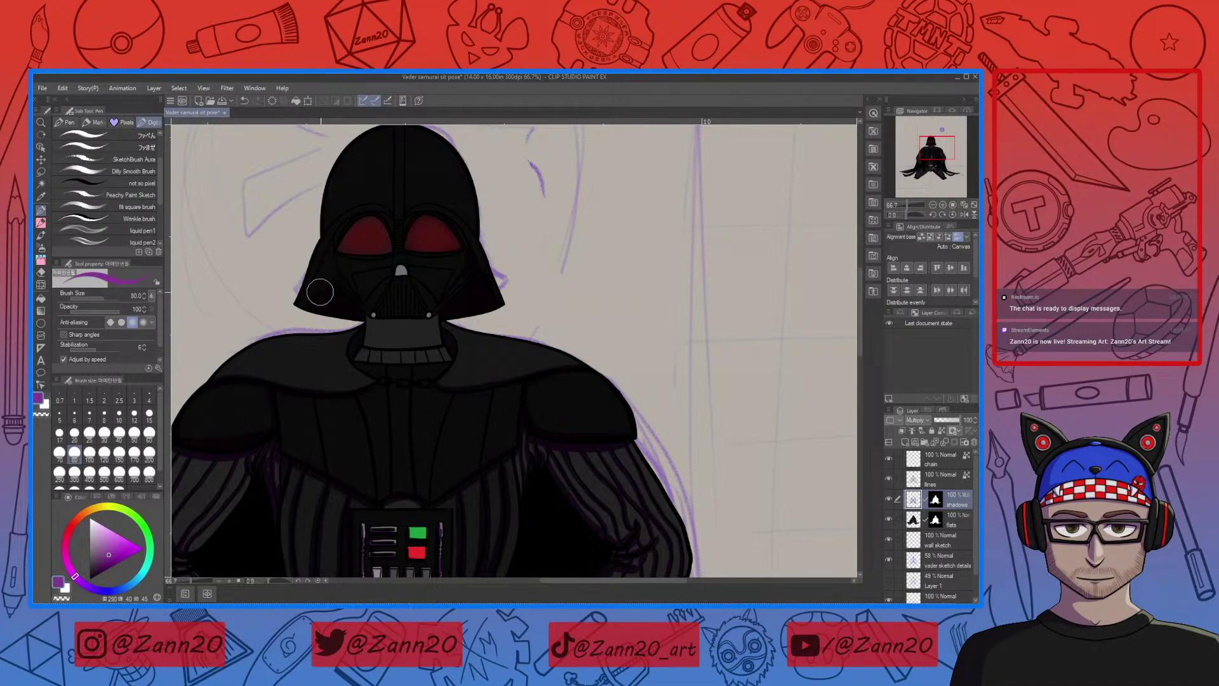
left_click_drag(303, 304, 310, 294)
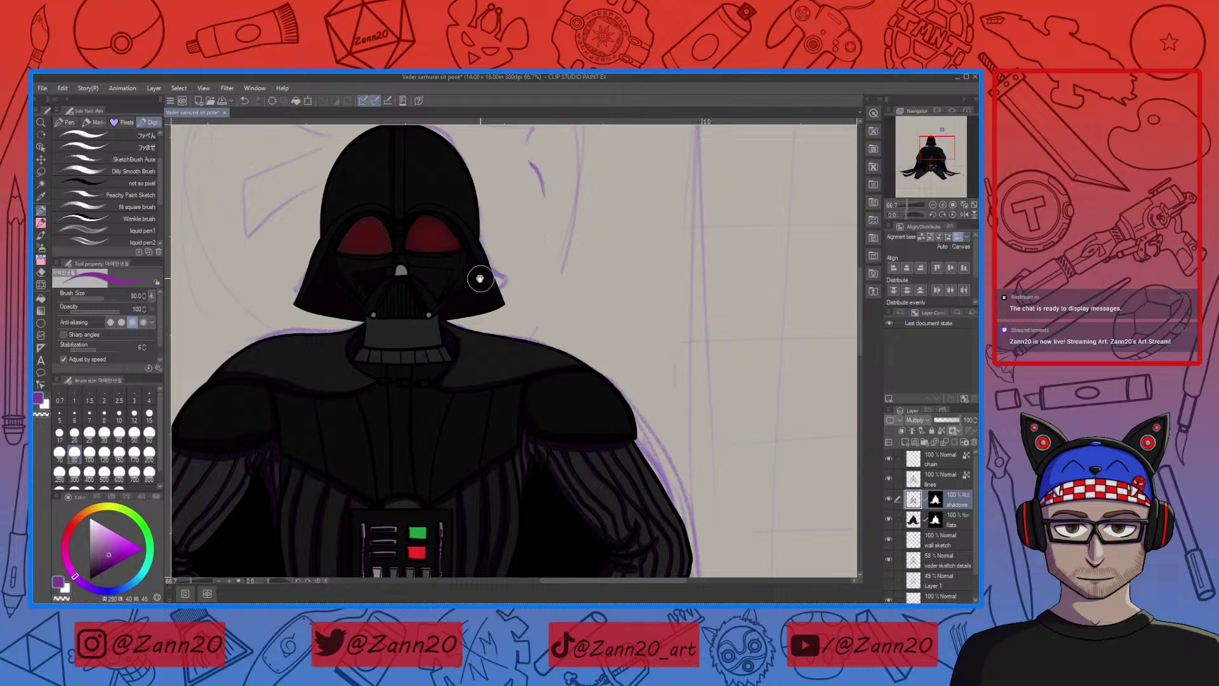
Shade inside the cape collar on both sides of the neck, beneath the helmet
left_click_drag(480, 278, 501, 308)
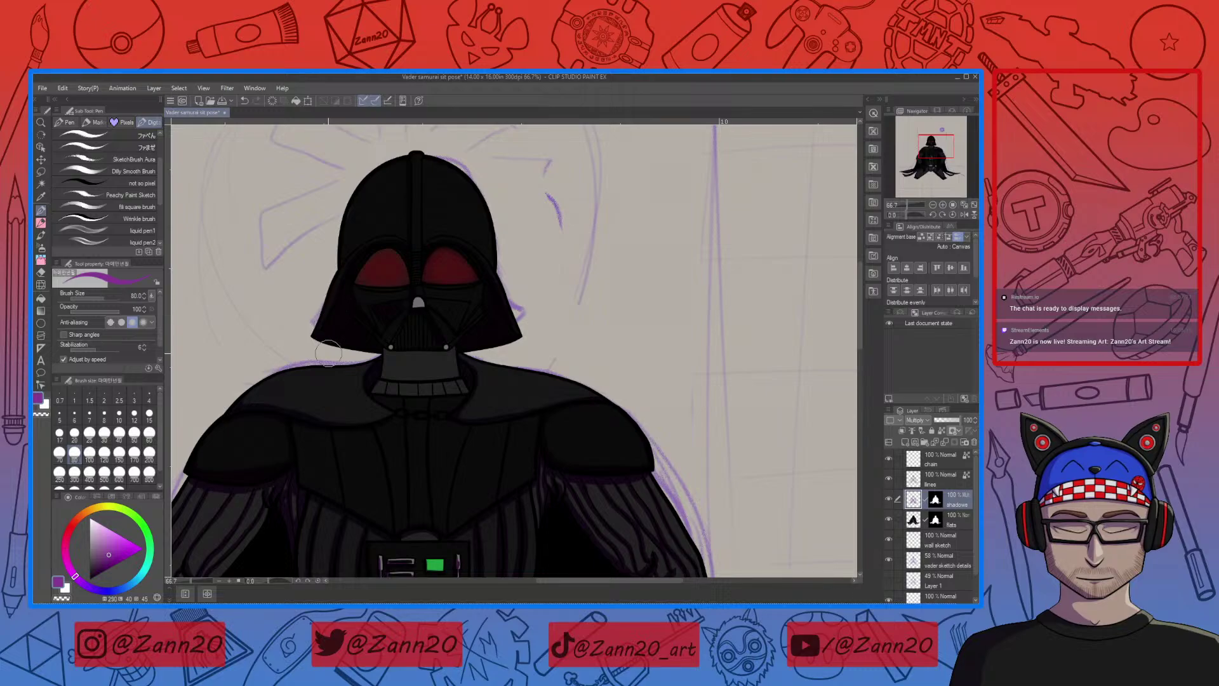
left_click_drag(478, 342, 521, 353)
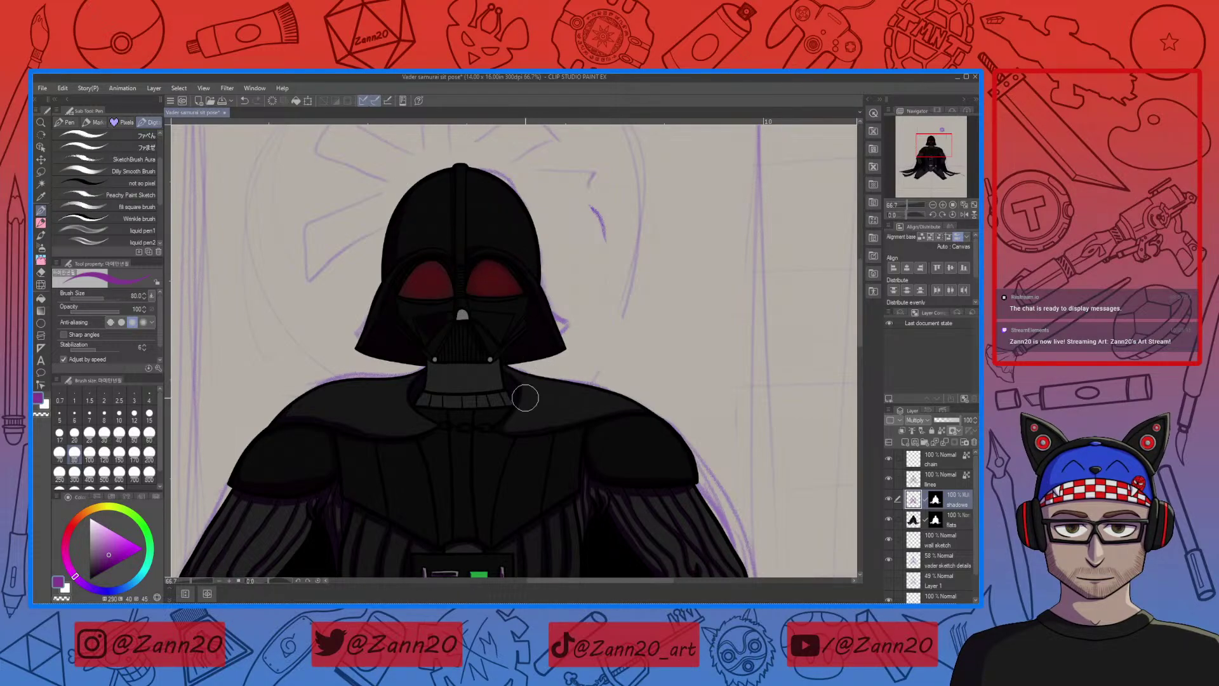
scroll(525, 398, "down", 3)
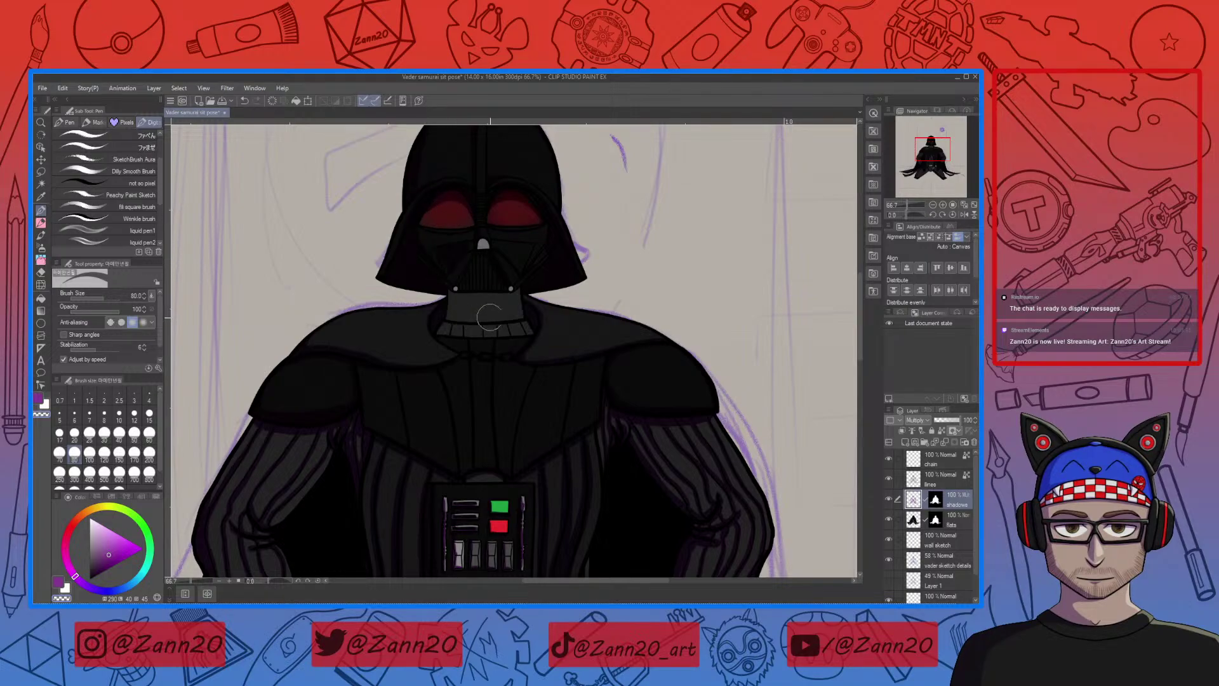
left_click_drag(532, 332, 516, 331)
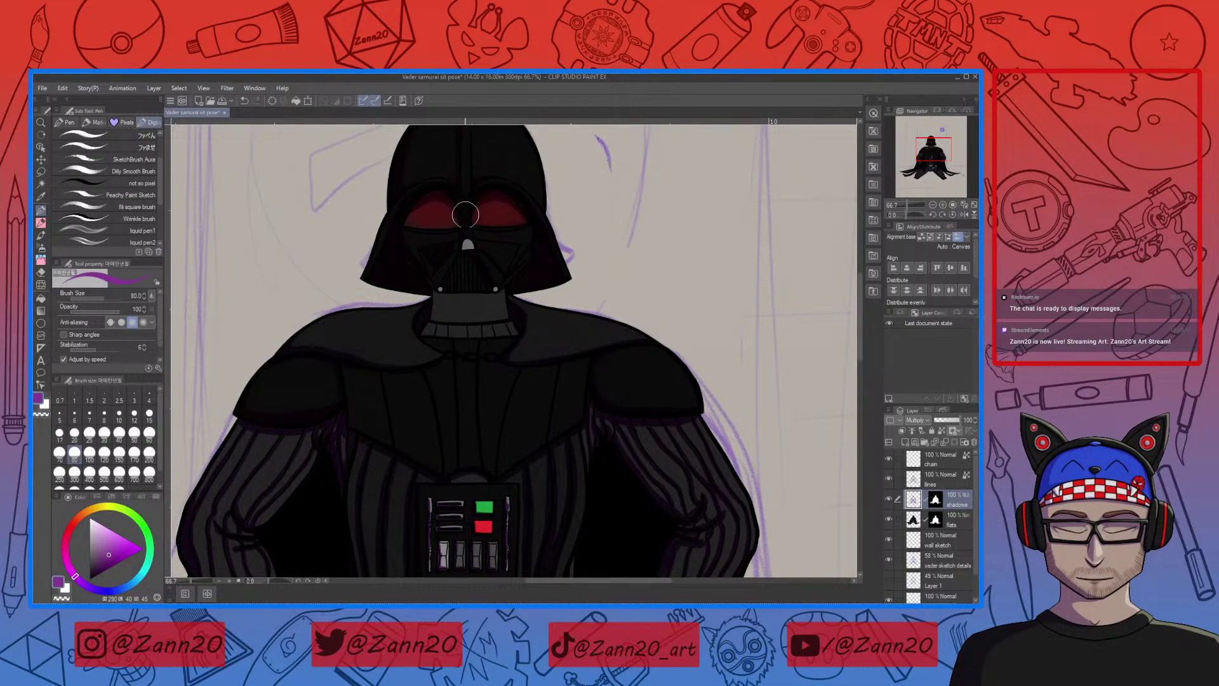
Shade the upper part of both red eye lenses, refining the shadow edge with the transparent colour
scroll(433, 390, "up", 2)
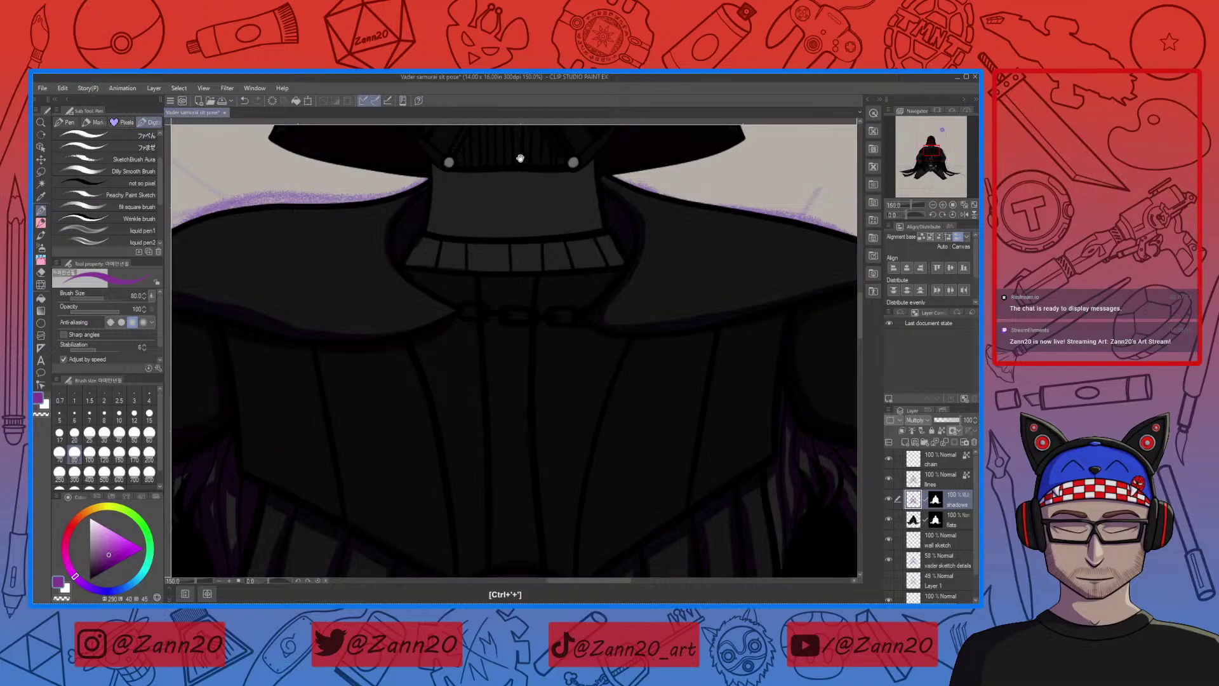
left_click_drag(520, 158, 503, 383)
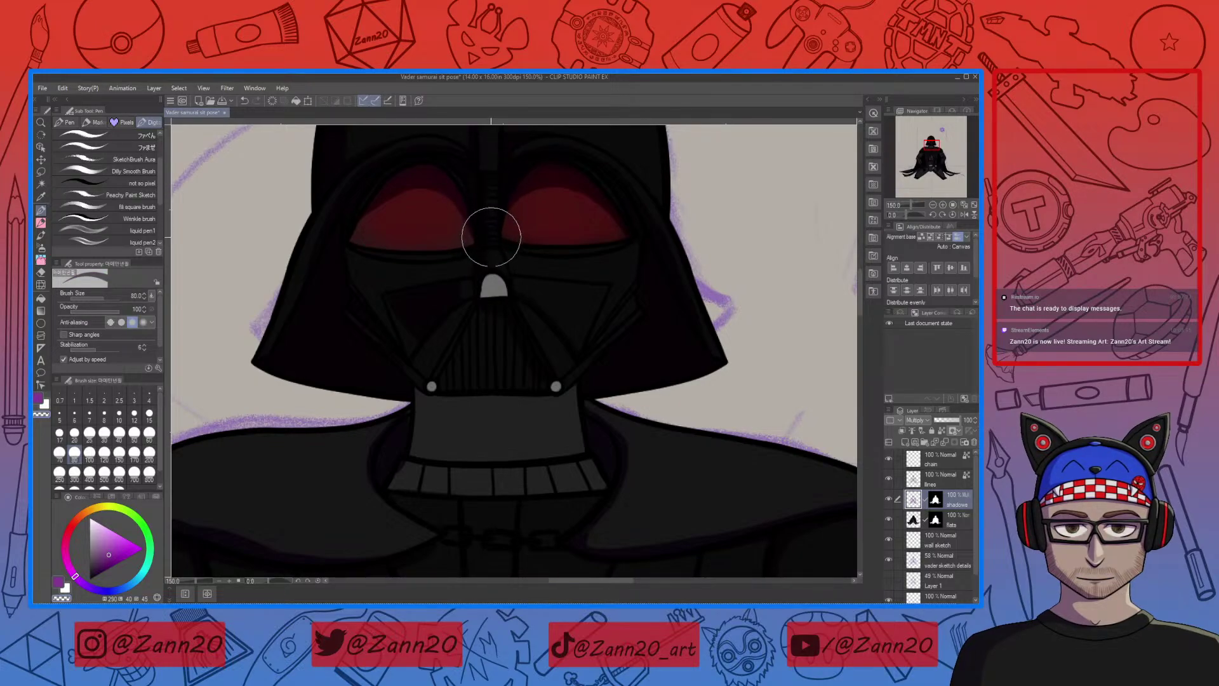
mouse_move(491, 237)
left_mouse_down()
mouse_move(476, 223)
mouse_move(463, 242)
left_mouse_up()
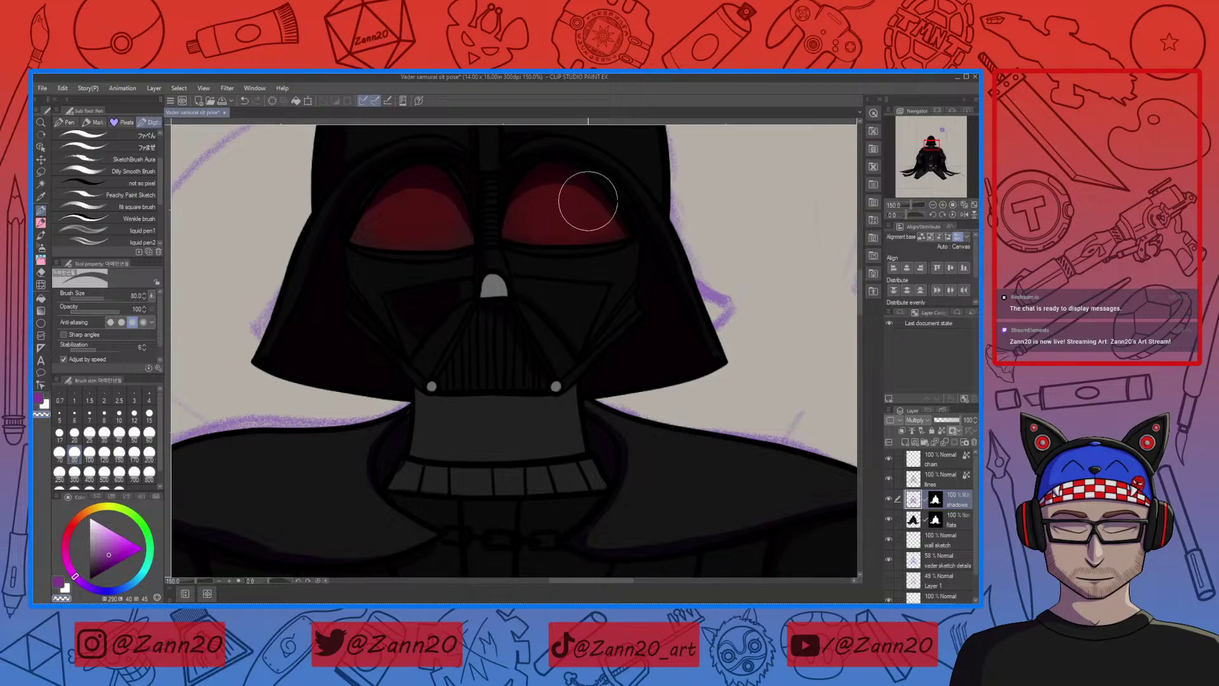
Paint a curved shadow across the neck guard and the segmented ring below it, trimming its edge with the transparent colour
mouse_move(636, 378)
left_mouse_down()
mouse_move(517, 423)
mouse_move(631, 339)
mouse_move(562, 365)
mouse_move(442, 277)
mouse_move(550, 279)
mouse_move(509, 283)
mouse_move(587, 265)
mouse_move(507, 289)
mouse_move(452, 328)
mouse_move(522, 286)
mouse_move(469, 338)
mouse_move(498, 290)
mouse_move(473, 334)
mouse_move(518, 289)
mouse_move(554, 278)
mouse_move(472, 323)
mouse_move(463, 314)
mouse_move(462, 327)
mouse_move(440, 327)
mouse_move(441, 284)
mouse_move(468, 289)
mouse_move(440, 310)
mouse_move(431, 344)
mouse_move(445, 296)
mouse_move(432, 291)
mouse_move(415, 357)
mouse_move(489, 345)
mouse_move(482, 358)
mouse_move(430, 351)
mouse_move(443, 343)
mouse_move(436, 366)
mouse_move(470, 342)
mouse_move(468, 370)
mouse_move(499, 350)
mouse_move(558, 354)
mouse_move(564, 337)
mouse_move(597, 343)
mouse_move(569, 360)
mouse_move(596, 340)
mouse_move(604, 362)
mouse_move(621, 337)
mouse_move(626, 359)
mouse_move(609, 337)
mouse_move(609, 359)
mouse_move(618, 351)
mouse_move(584, 341)
left_mouse_up()
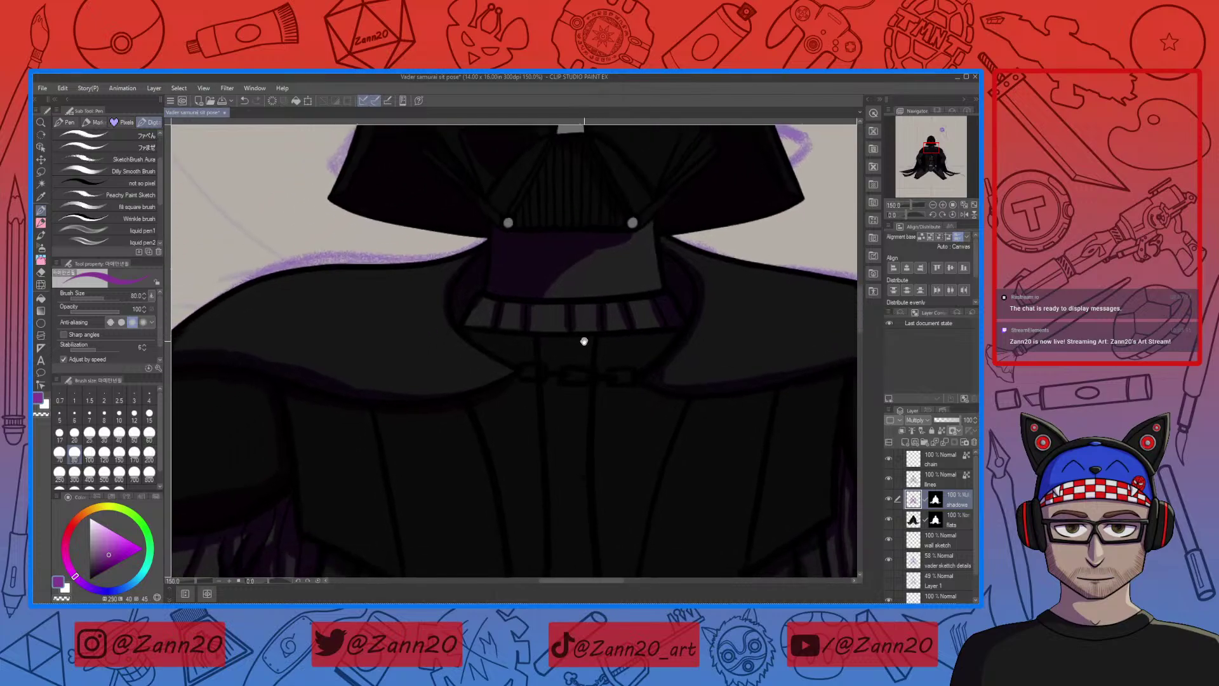
mouse_move(484, 310)
left_mouse_down()
mouse_move(507, 301)
mouse_move(505, 323)
mouse_move(519, 305)
mouse_move(521, 323)
mouse_move(484, 315)
mouse_move(537, 306)
mouse_move(535, 317)
mouse_move(533, 301)
mouse_move(528, 322)
mouse_move(536, 301)
mouse_move(510, 341)
left_mouse_up()
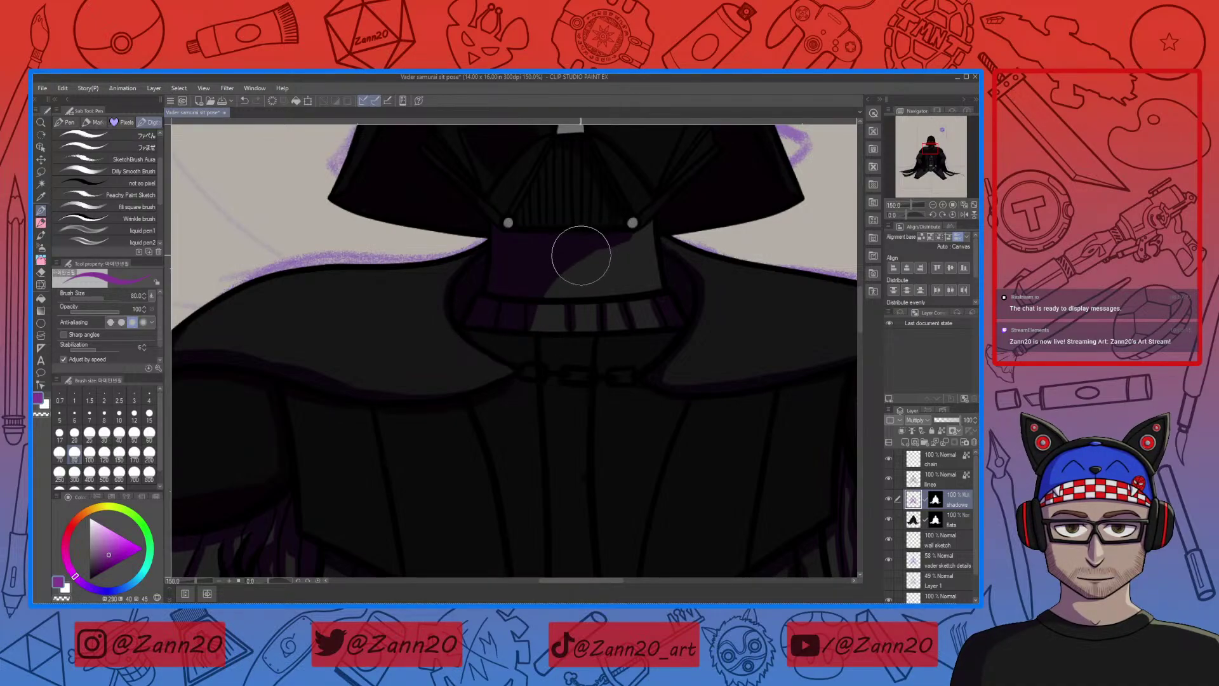
mouse_move(577, 254)
left_mouse_down()
mouse_move(627, 237)
mouse_move(631, 217)
mouse_move(577, 280)
mouse_move(635, 239)
mouse_move(604, 246)
mouse_move(579, 278)
left_mouse_up()
key("c")
left_click_drag(620, 332, 536, 358)
left_click_drag(447, 400, 514, 332)
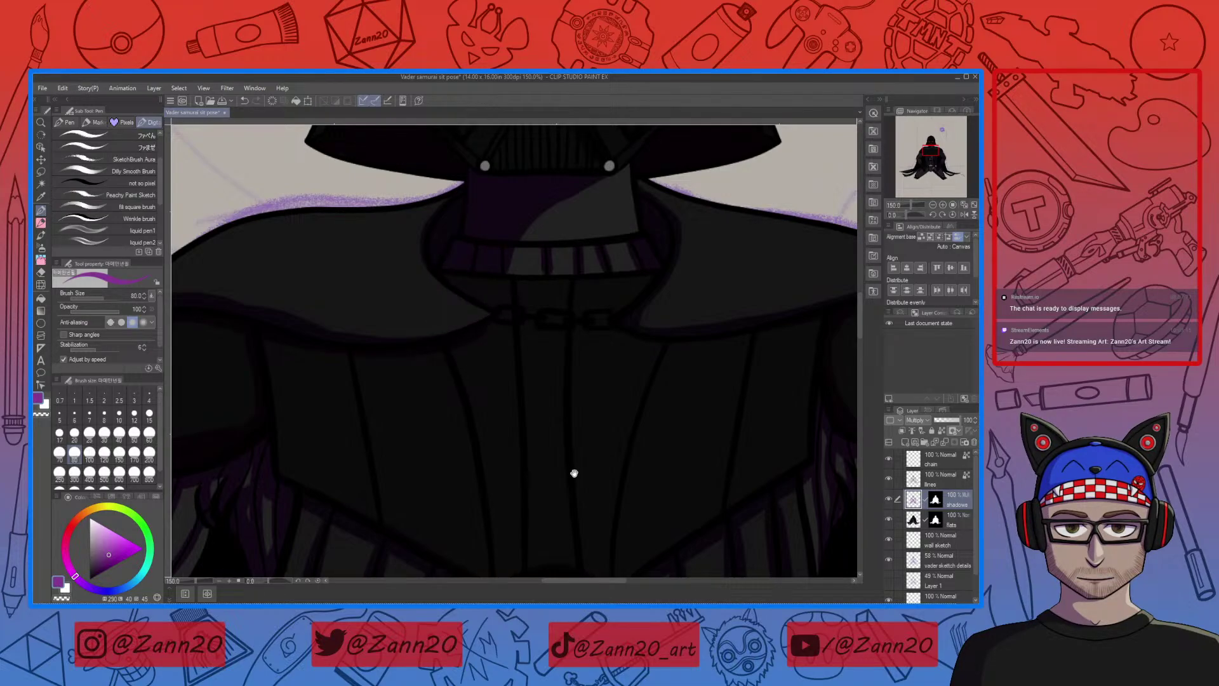
scroll(550, 345, "down", 2)
scroll(523, 359, "up", 2)
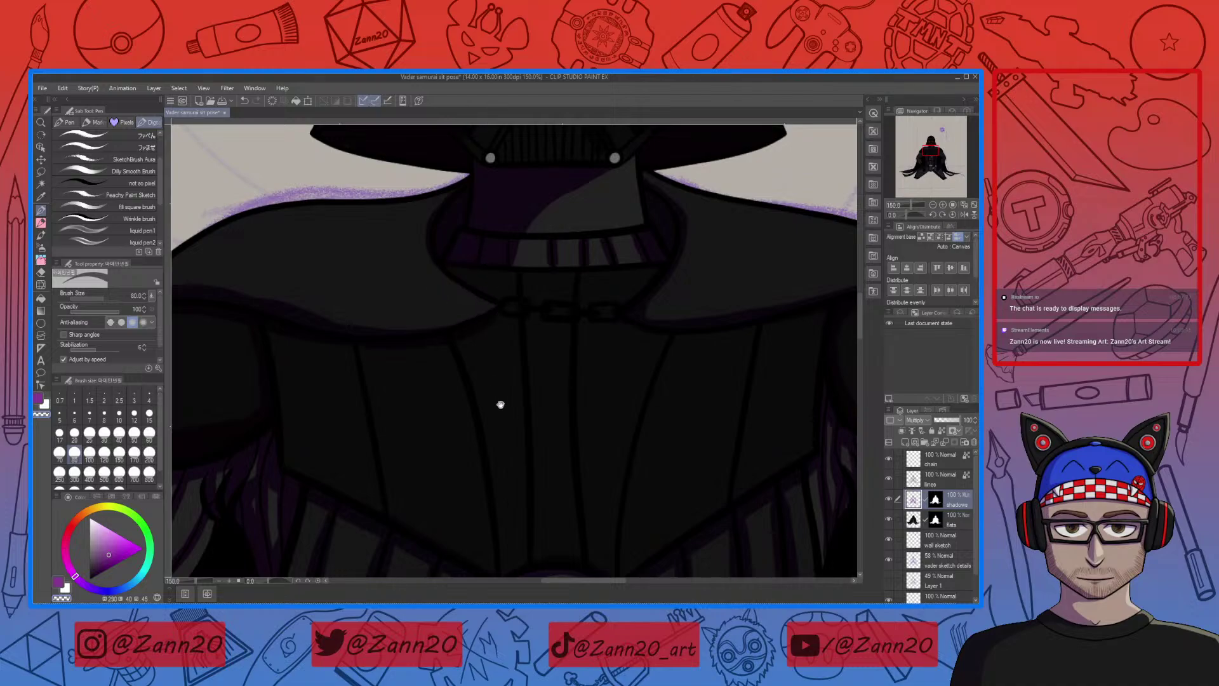
Examine the shading on the chest armour, control panel, belt boxes, buckle and lightsaber up close
left_click_drag(497, 403, 576, 345)
left_click_drag(616, 390, 546, 314)
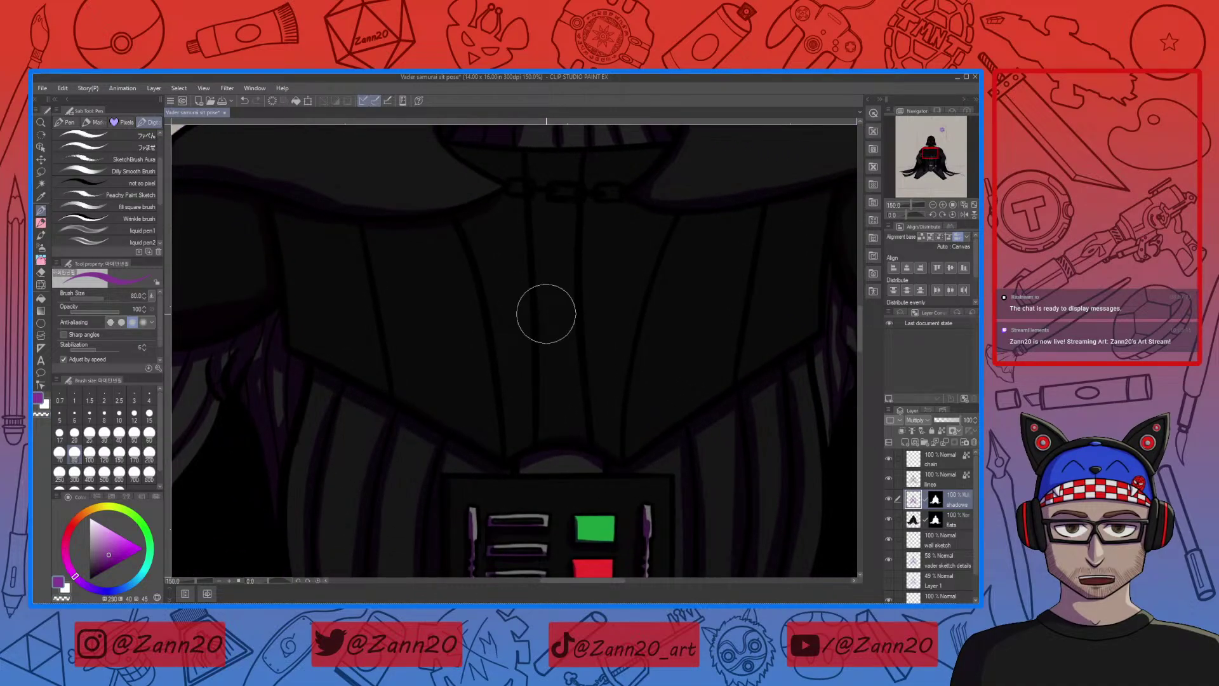
key("ctrl+minus")
key("ctrl+minus")
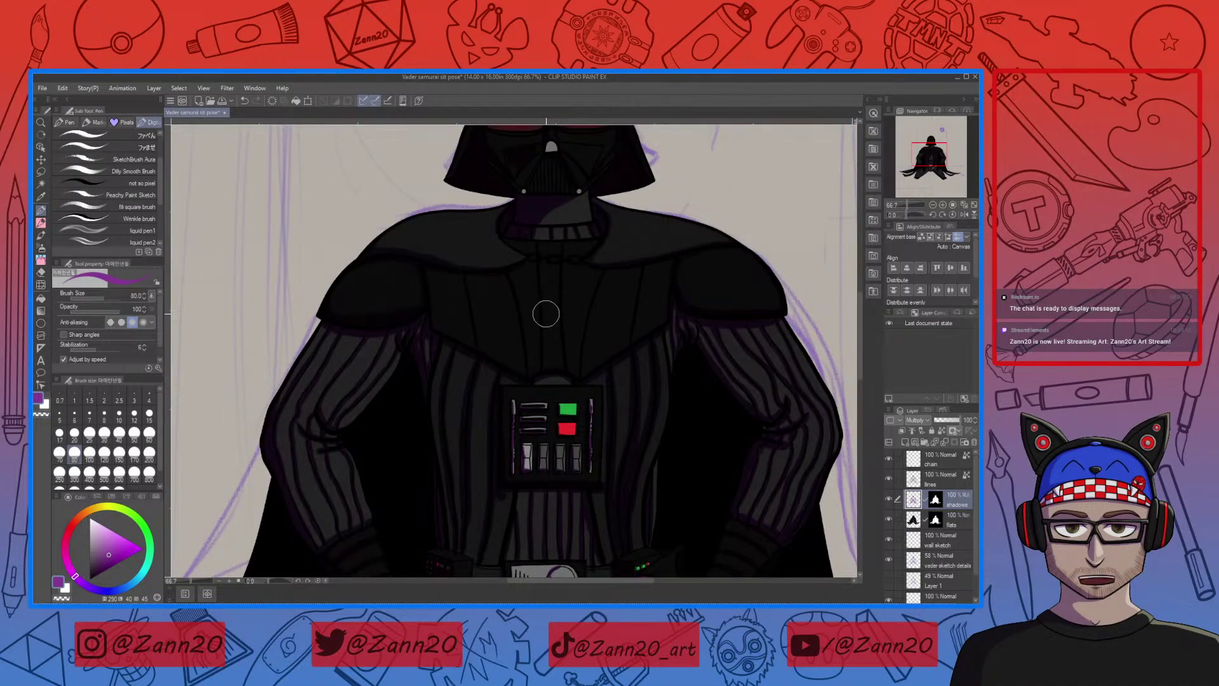
key("ctrl+minus")
key("ctrl+minus")
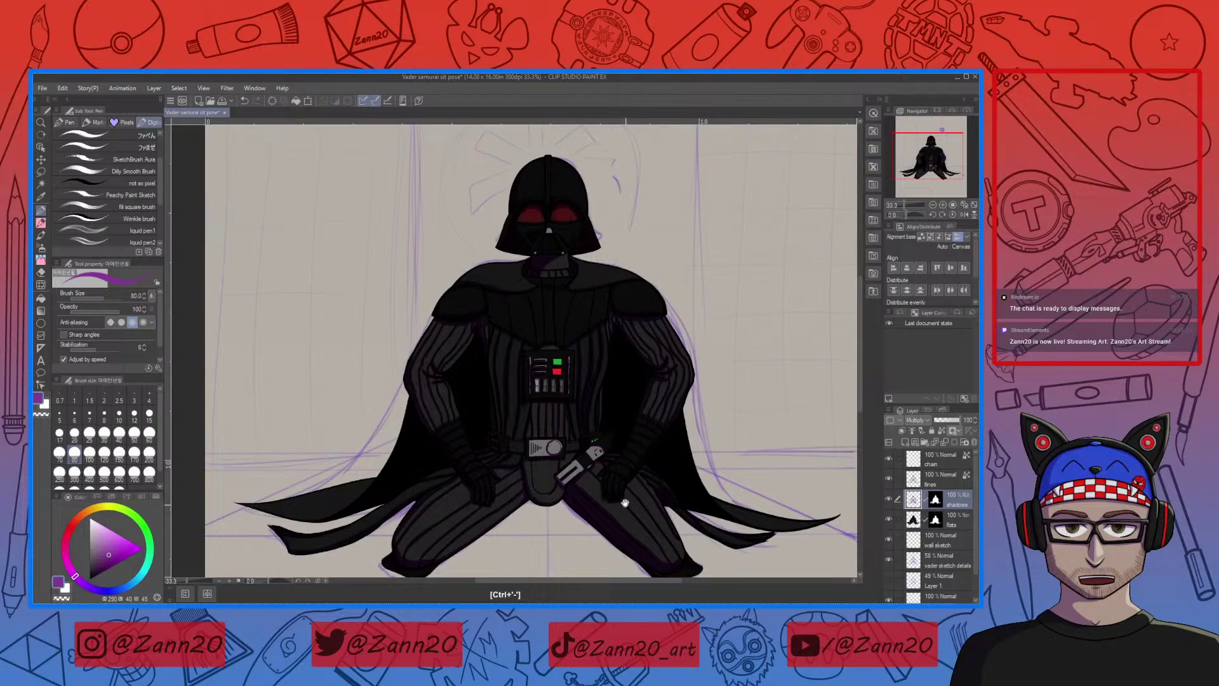
left_click_drag(625, 502, 619, 431)
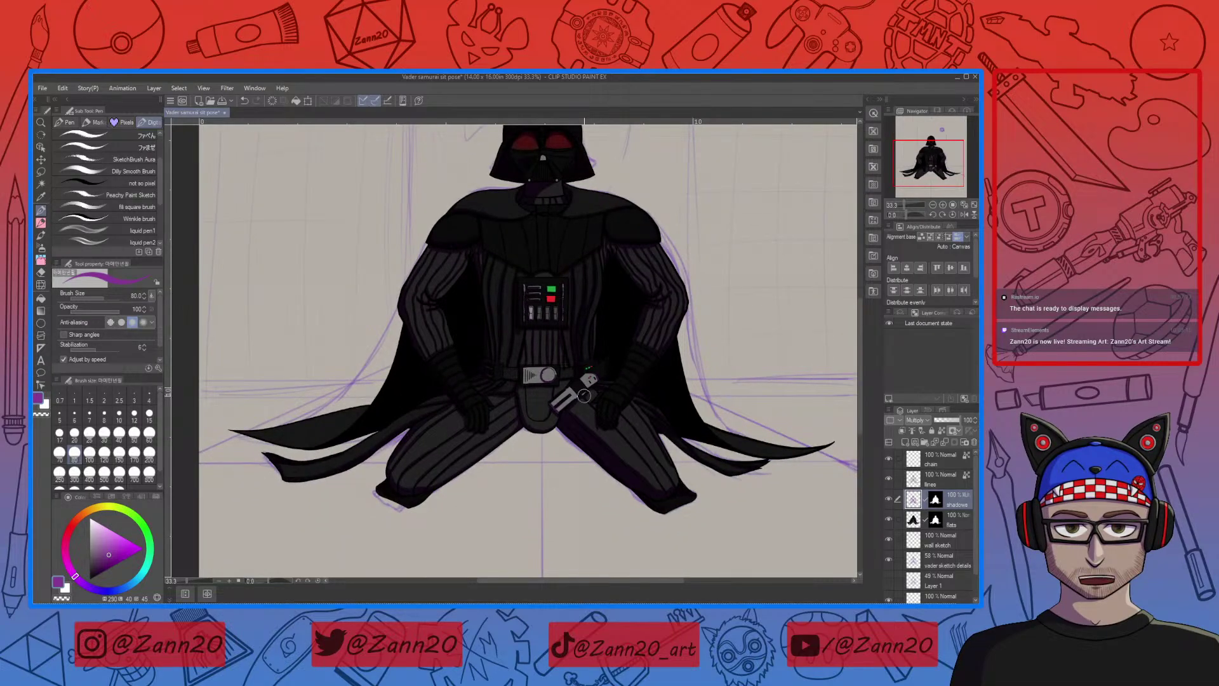
key("ctrl+plus")
key("ctrl+plus")
key("ctrl+plus")
key("ctrl+plus")
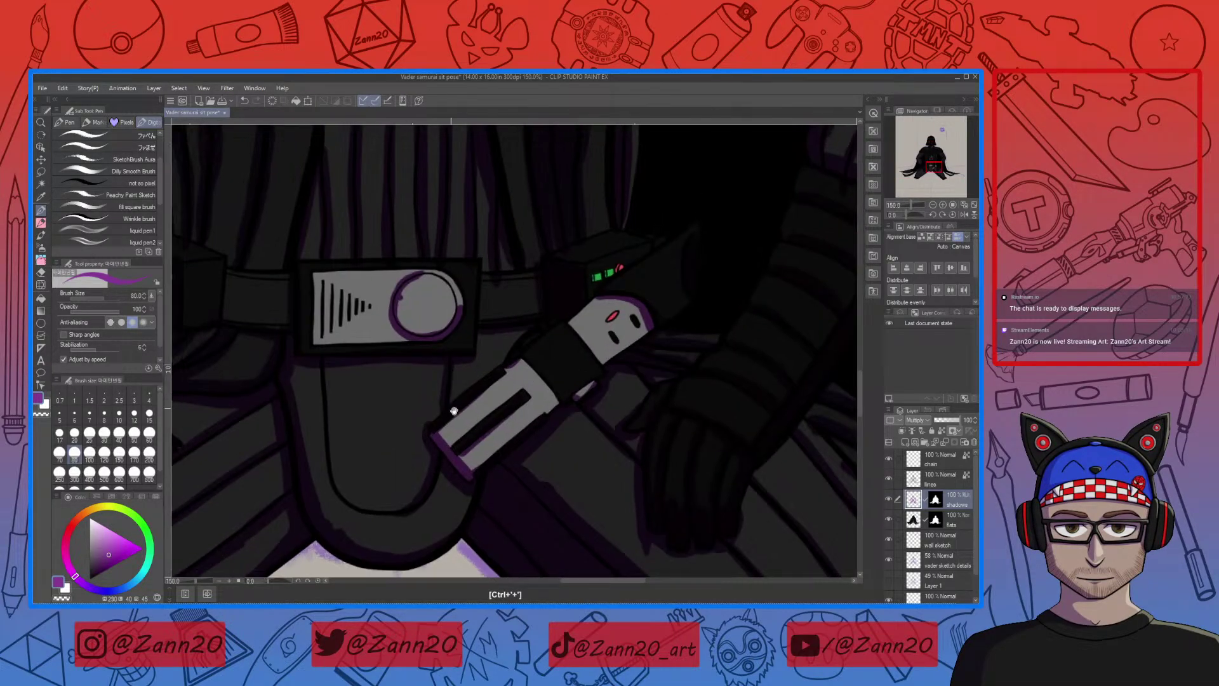
left_click_drag(454, 410, 521, 510)
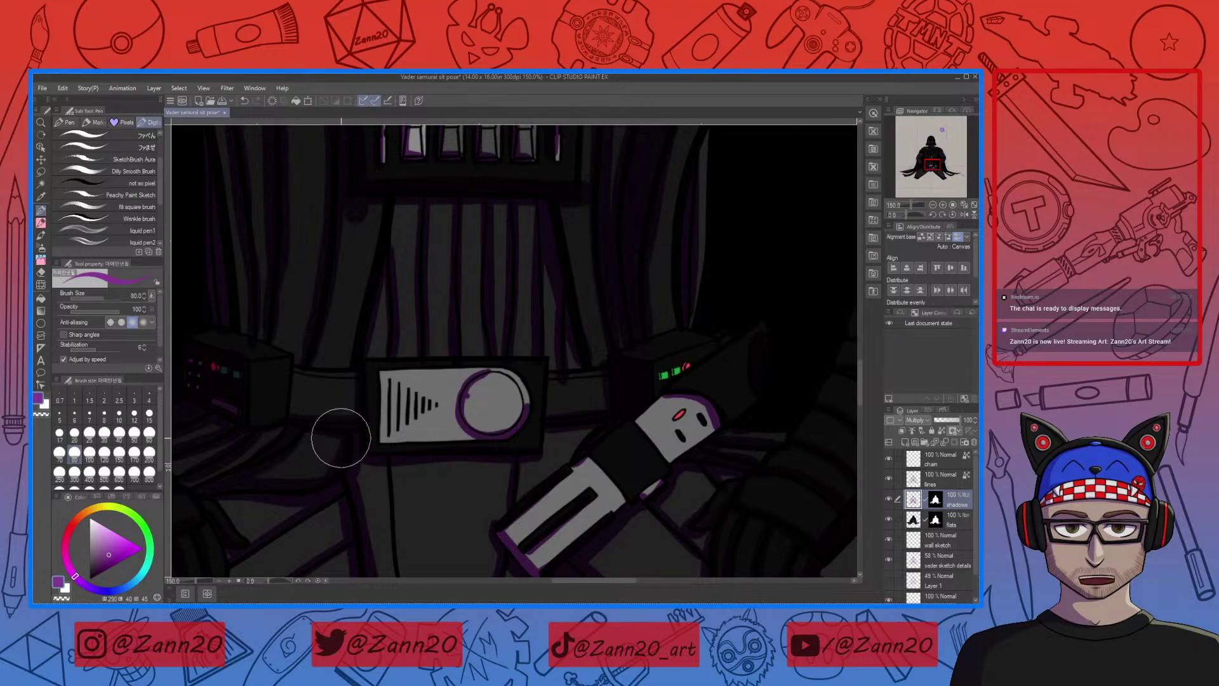
left_click_drag(341, 438, 517, 438)
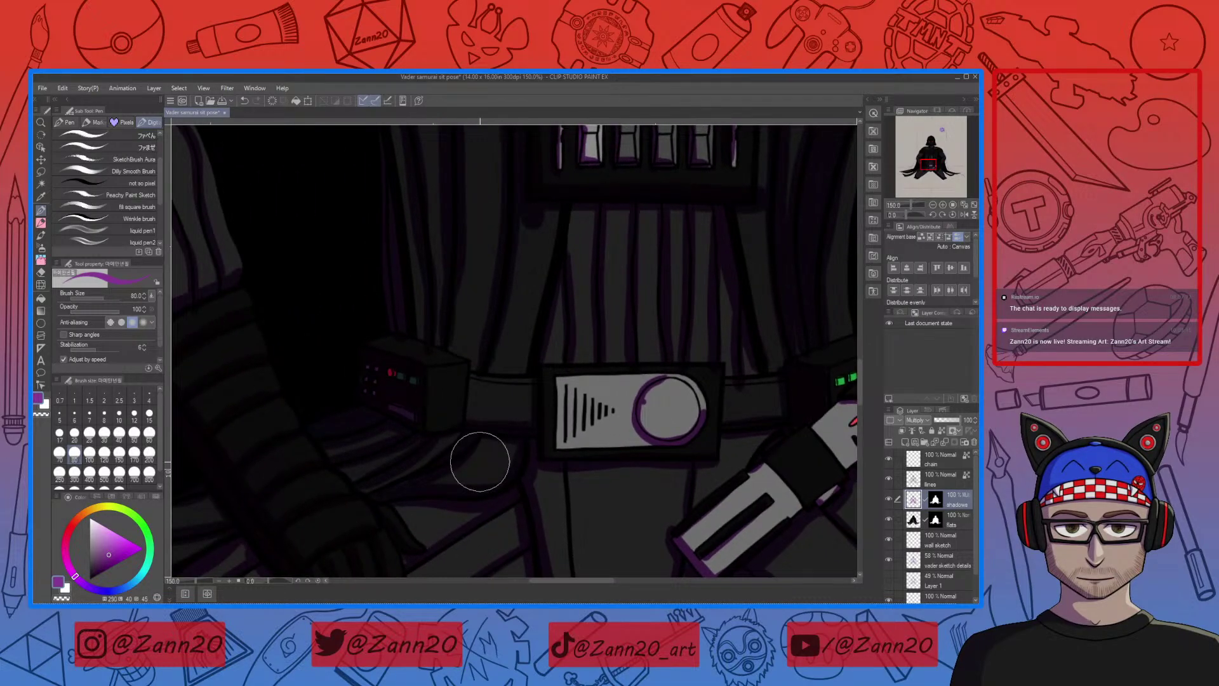
left_click_drag(678, 456, 426, 493)
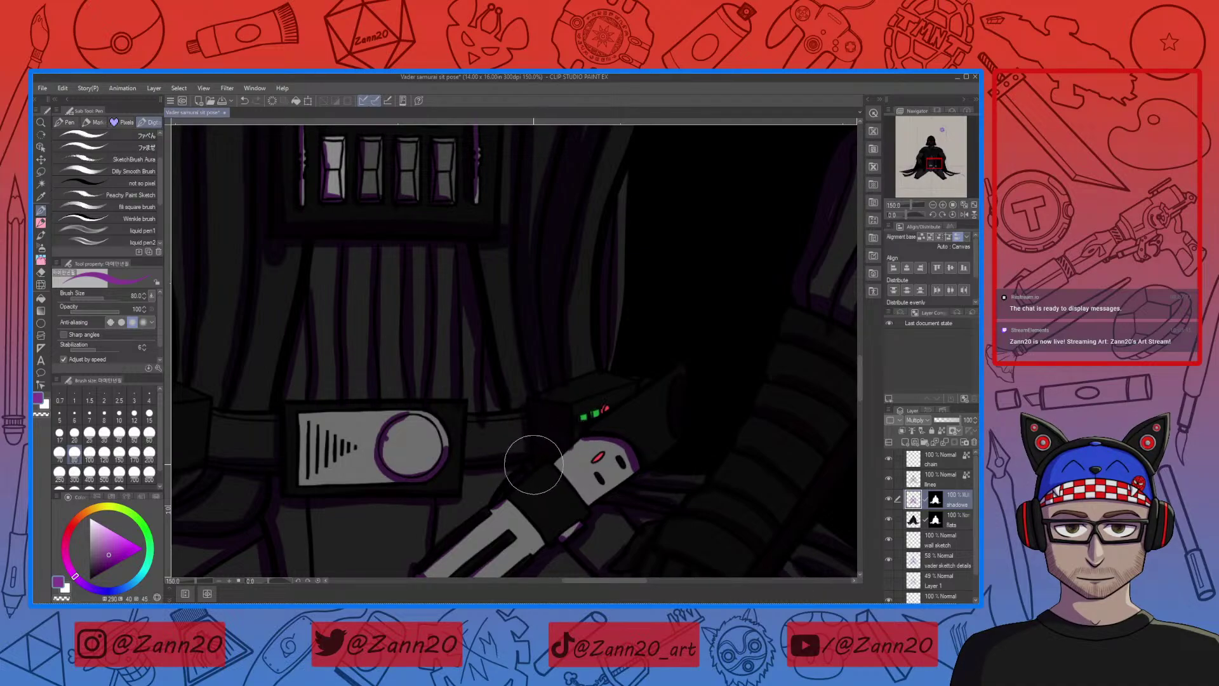
mouse_move(468, 510)
left_mouse_down()
mouse_move(462, 467)
mouse_move(346, 511)
left_mouse_up()
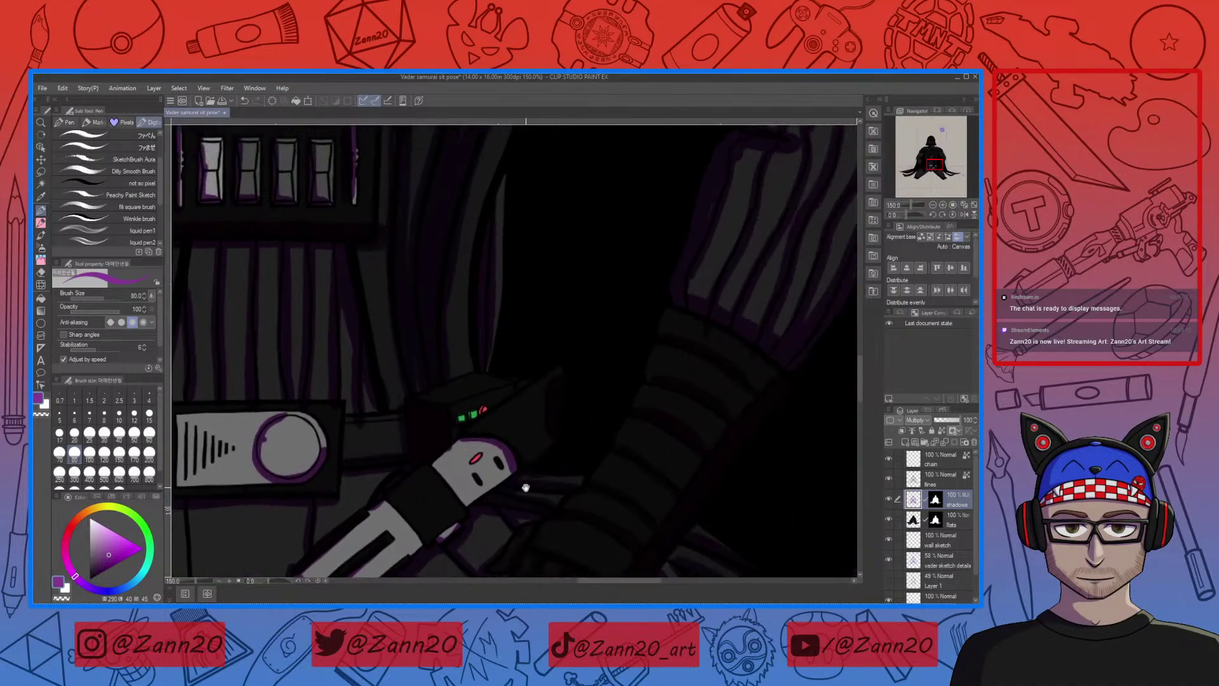
Trim the shadow on the lower cape strip beside the knee with the transparent colour
key("ctrl+minus")
key("ctrl+minus")
key("ctrl+minus")
key("ctrl+minus")
key("ctrl+minus")
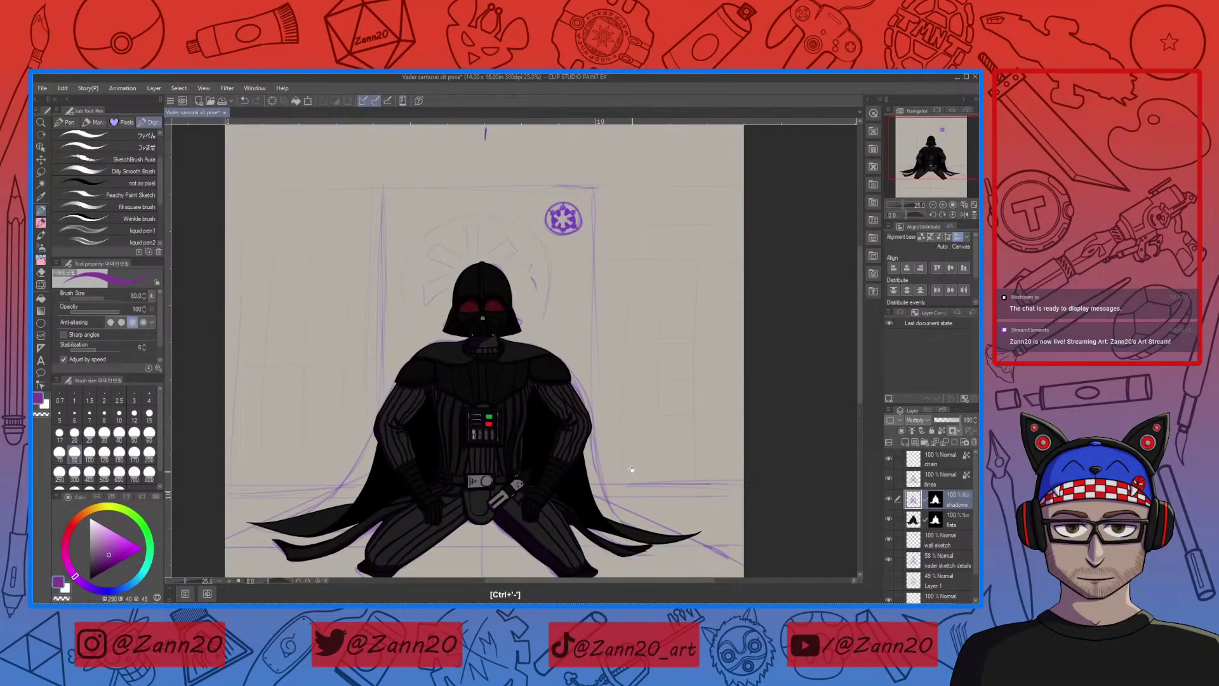
scroll(600, 327, "down", 3)
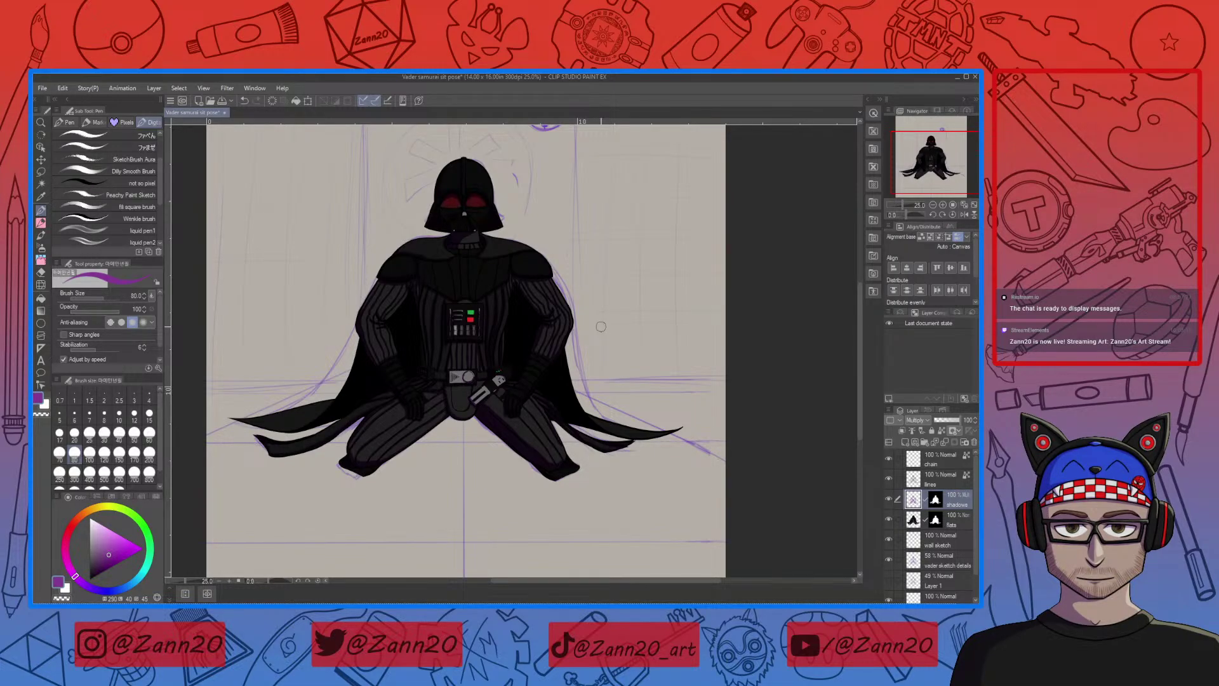
key("ctrl+plus")
key("ctrl+plus")
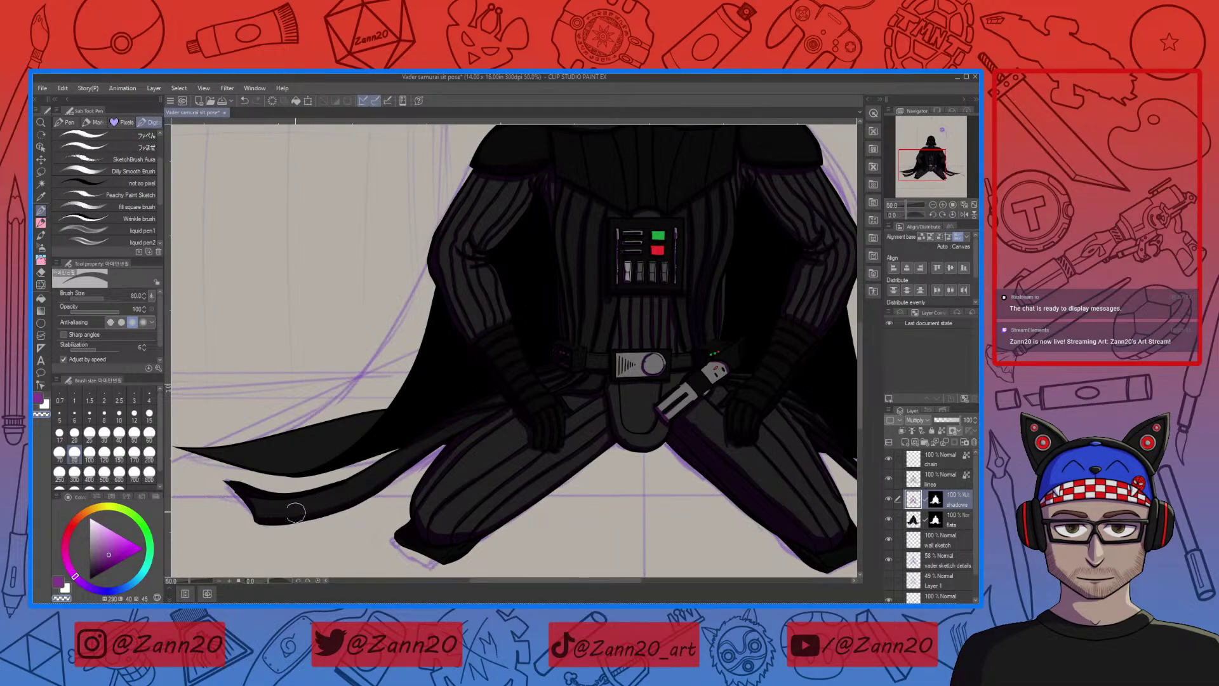
left_click_drag(263, 515, 279, 527)
left_click_drag(616, 448, 535, 473)
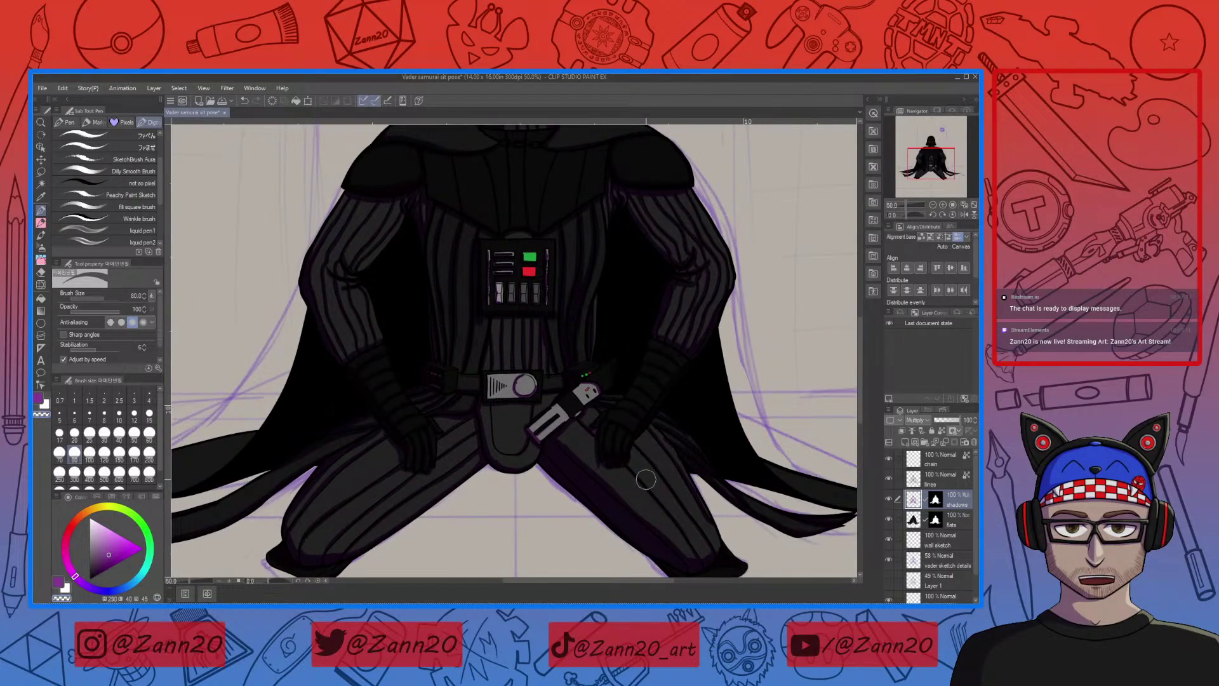
Touch up the shadow on the lightsaber hilt, alternating between purple and the transparent colour
key("x")
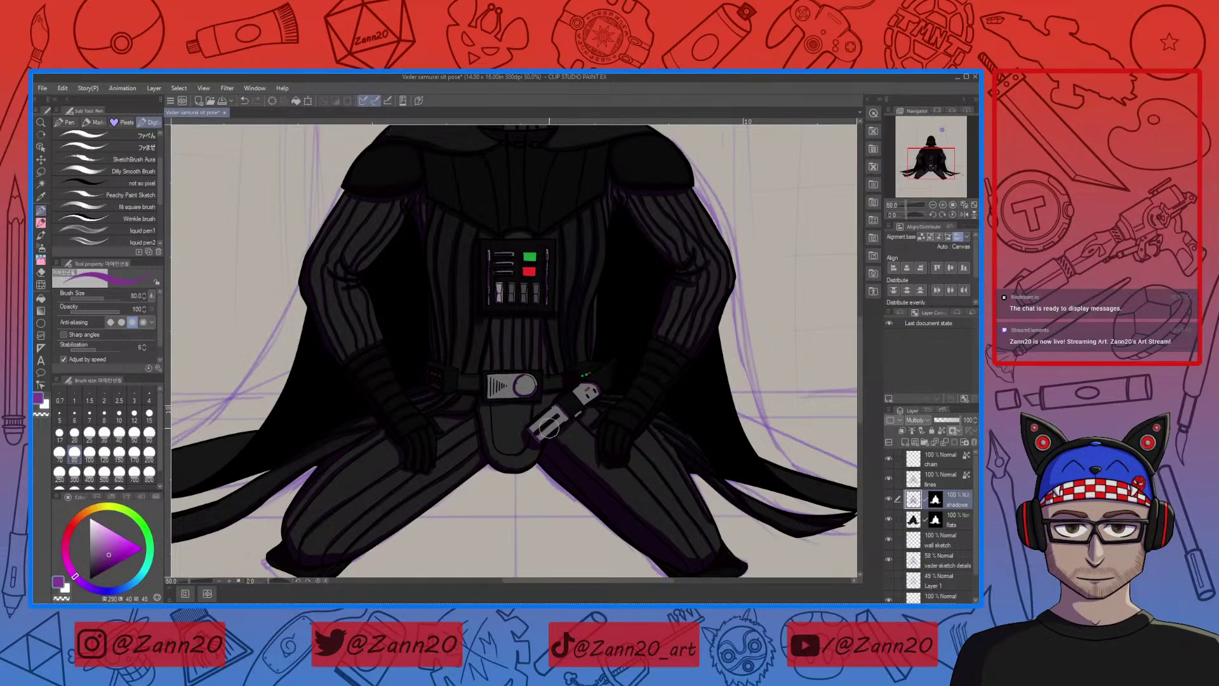
key("c")
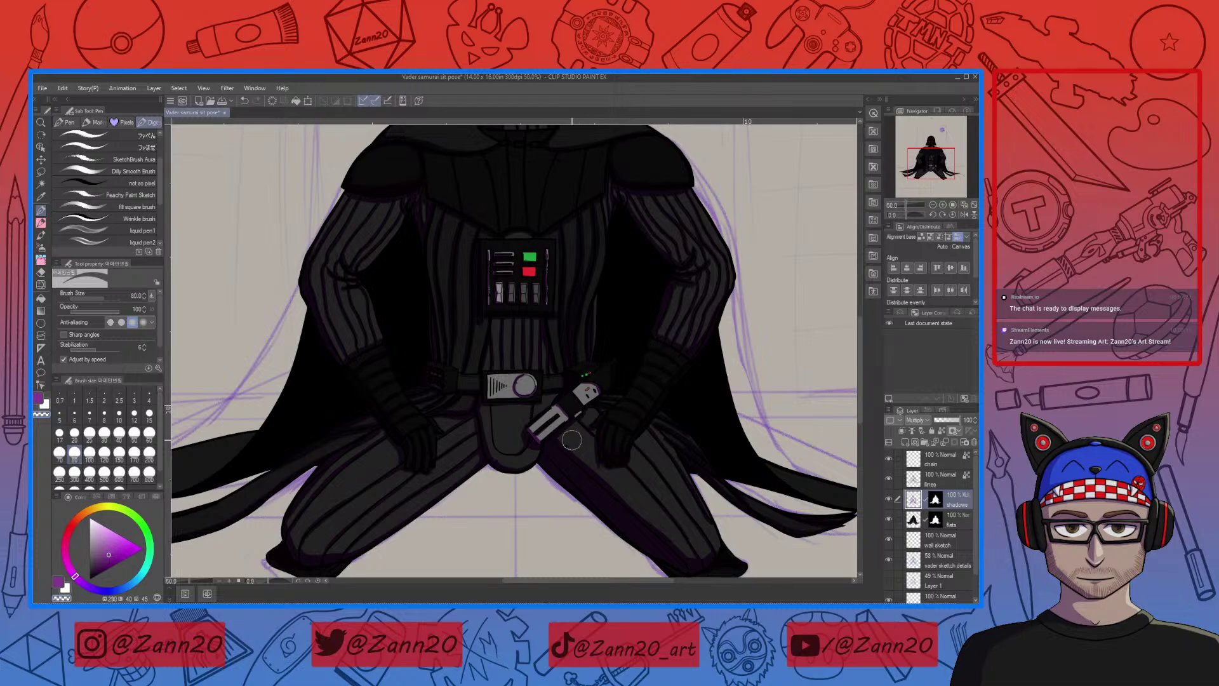
left_click_drag(578, 250, 558, 416)
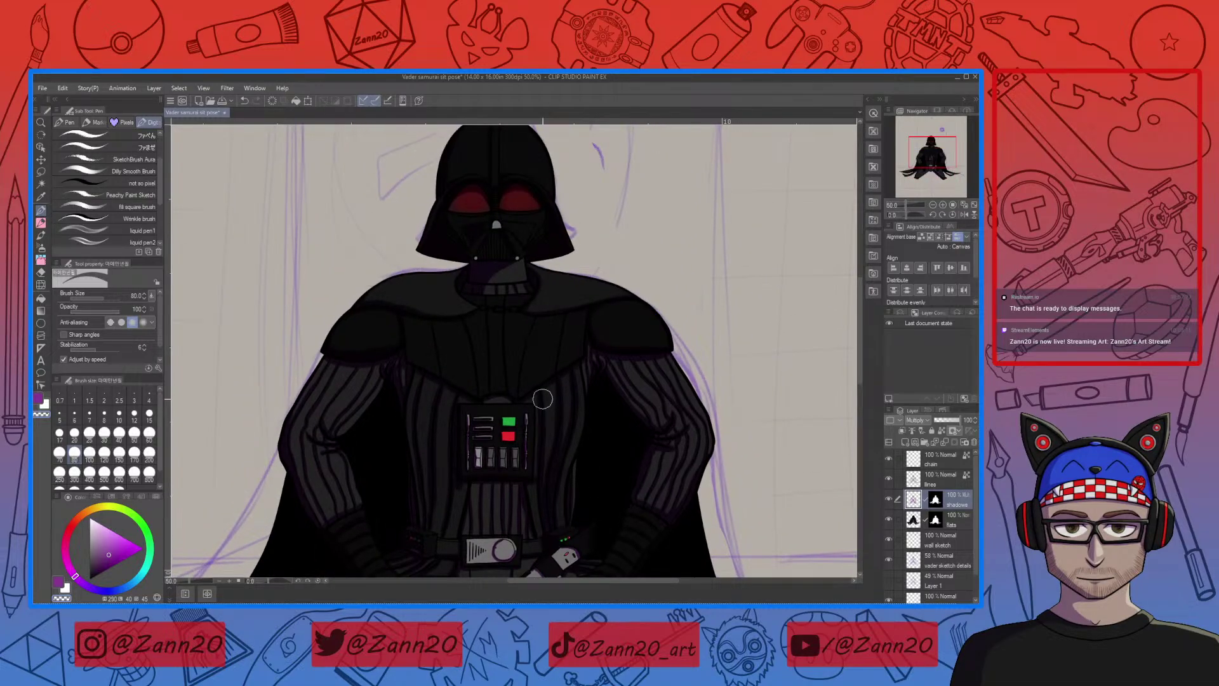
Paint purple shadows along the chest armour's vertical panels, undoing the last stroke
key("c")
scroll(508, 385, "up", 1)
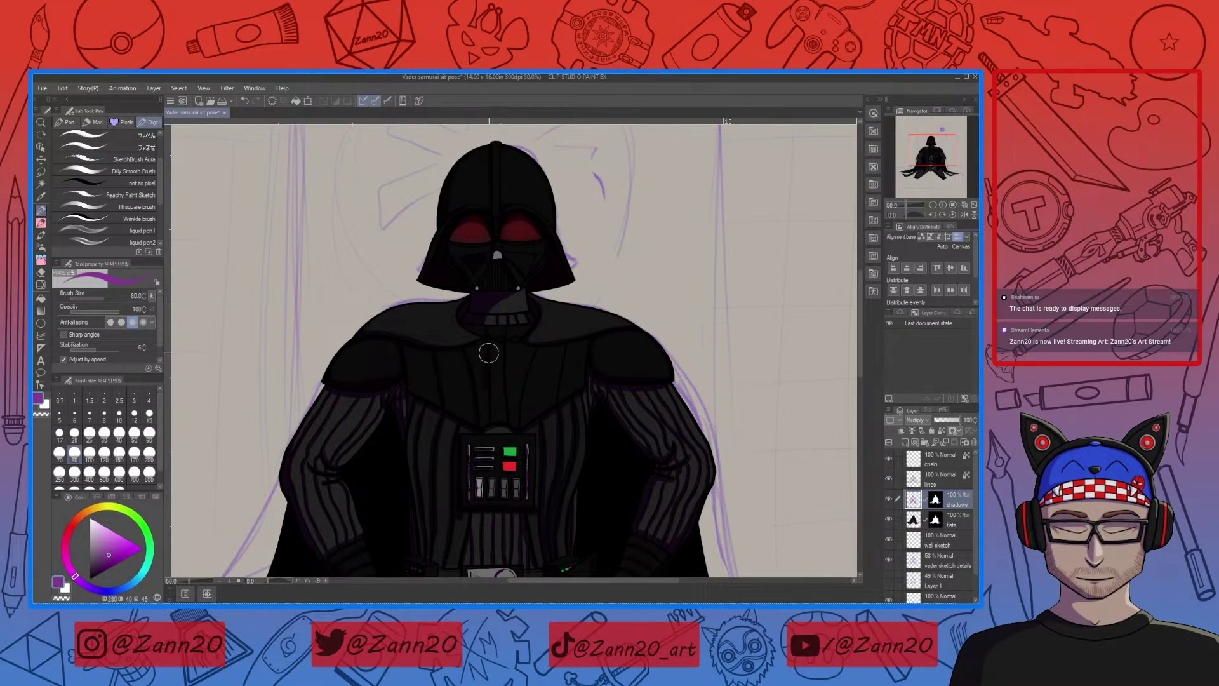
key("ctrl+z")
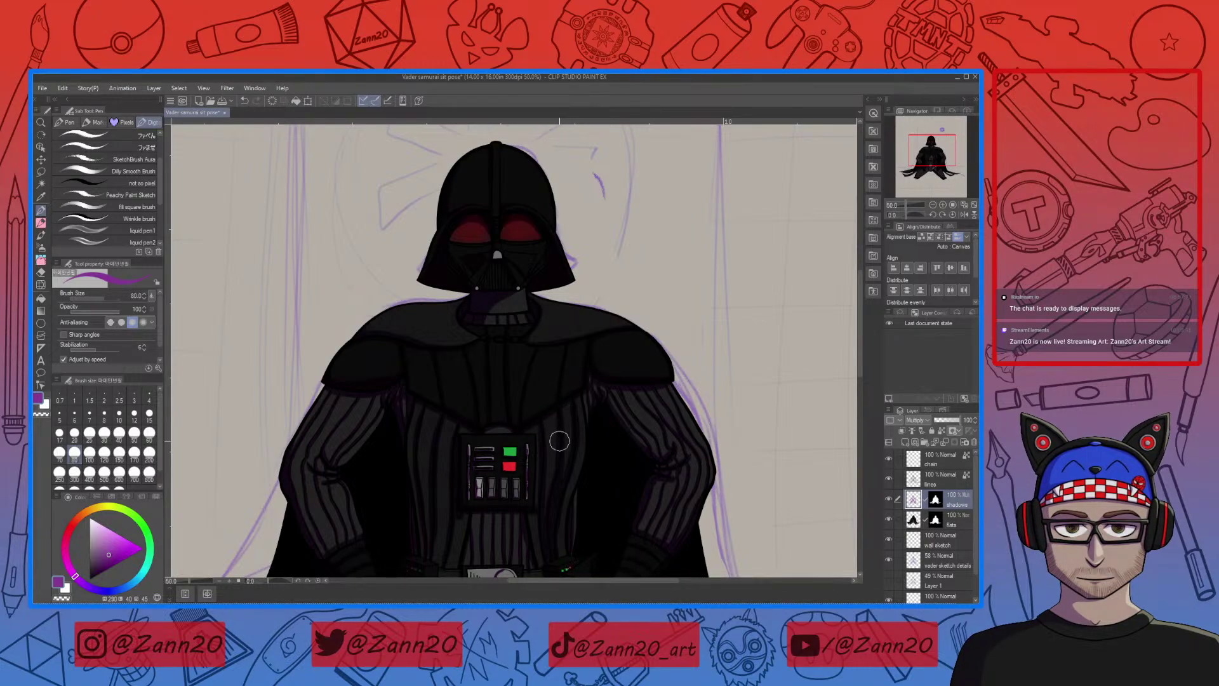
Review the shading across the torso, both arms, the shoulders, the helmet and the legs
left_click_drag(559, 436, 557, 367)
left_click_drag(571, 431, 554, 413)
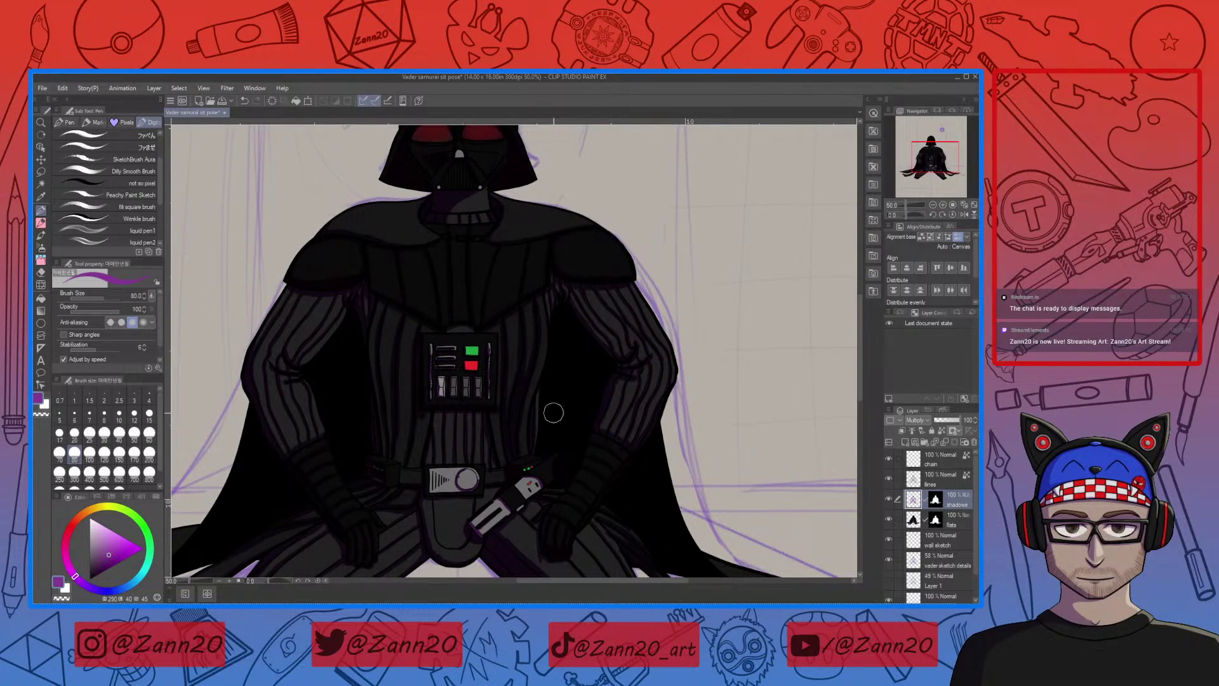
left_click_drag(553, 413, 536, 472)
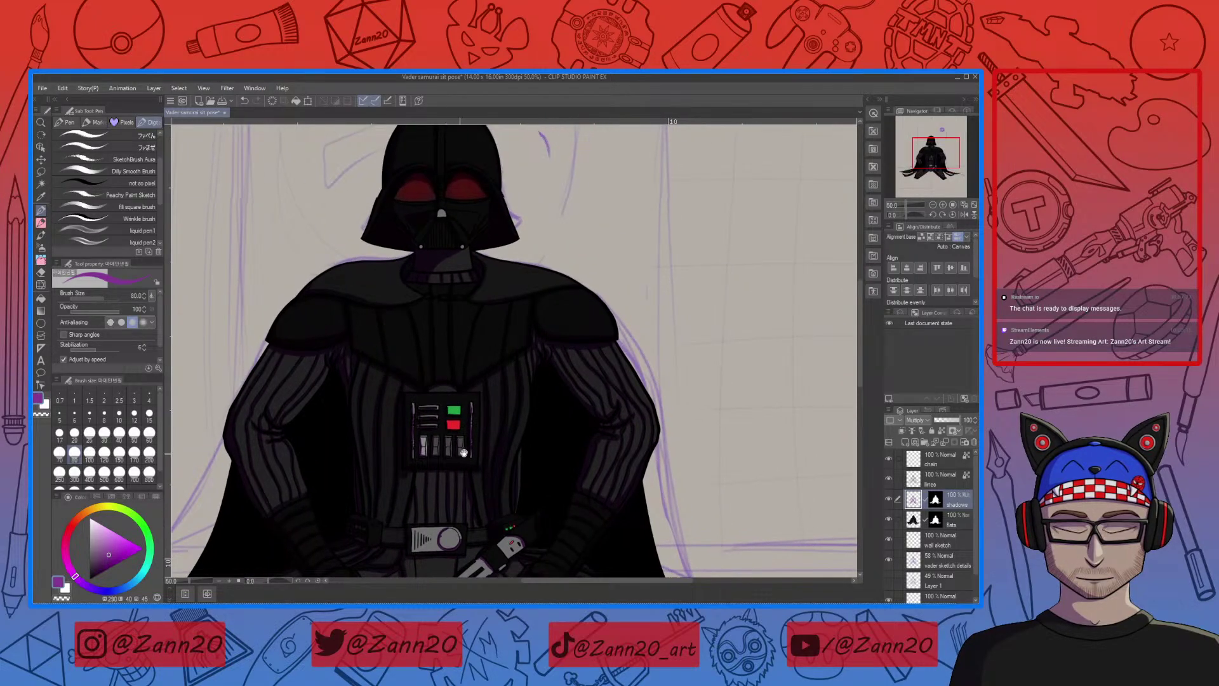
left_click_drag(463, 452, 527, 440)
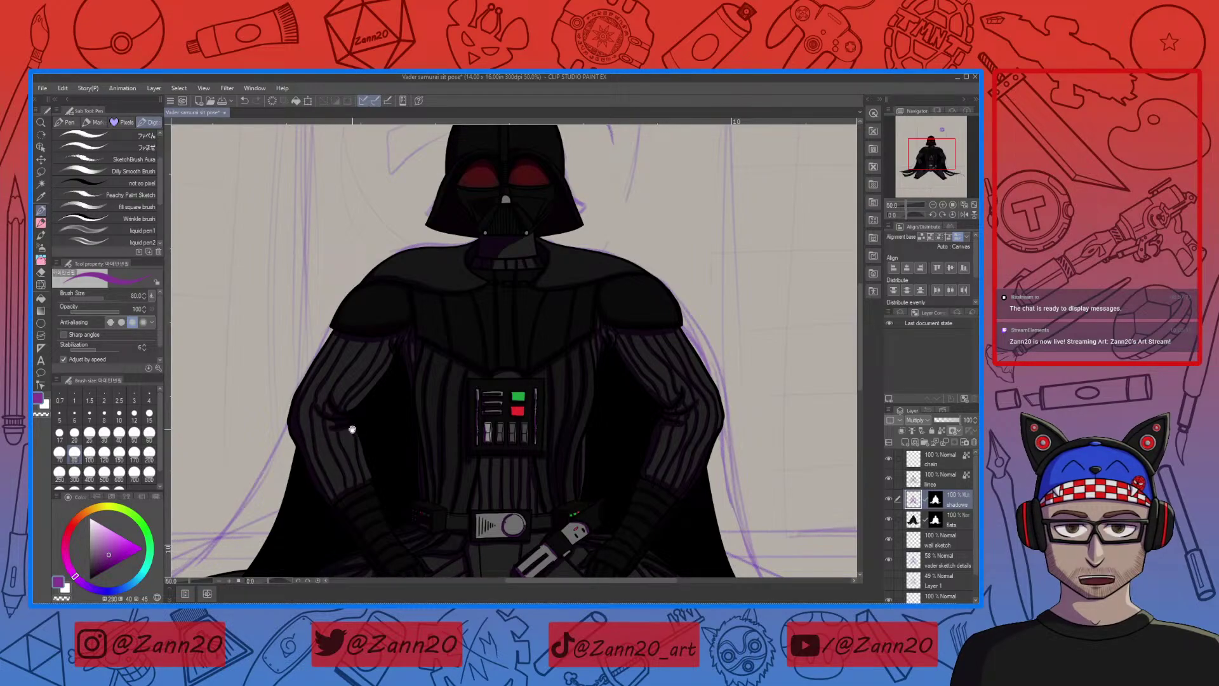
left_click_drag(598, 462, 546, 490)
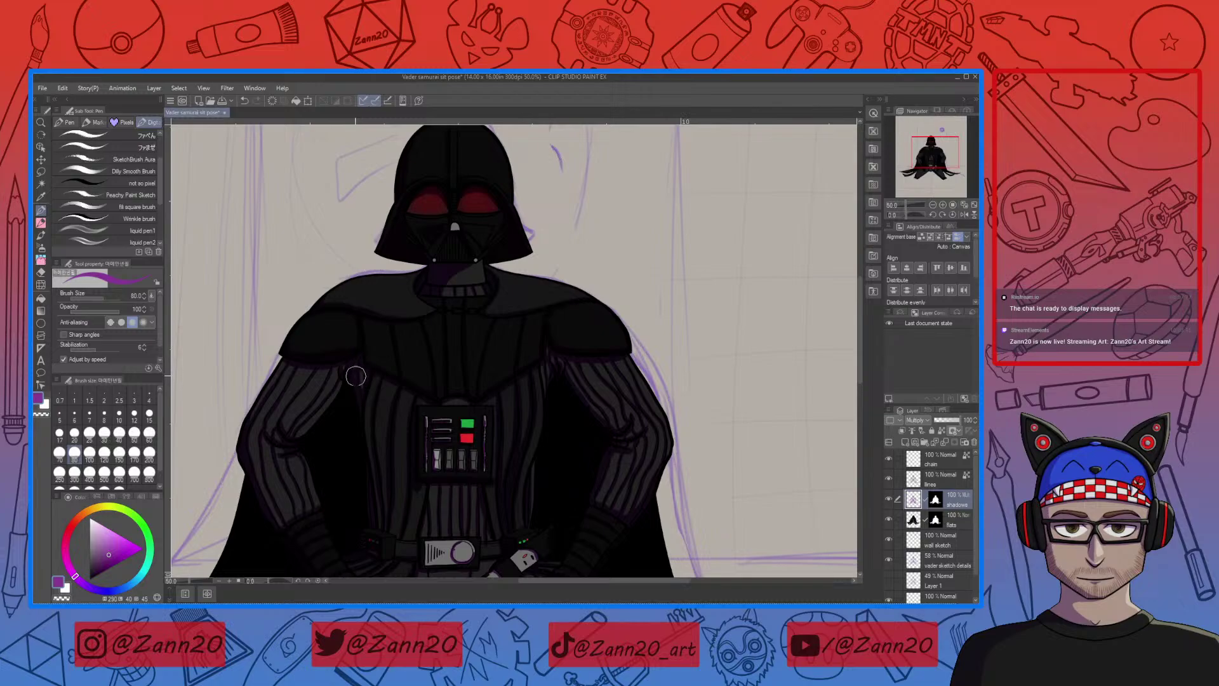
left_click_drag(368, 410, 246, 385)
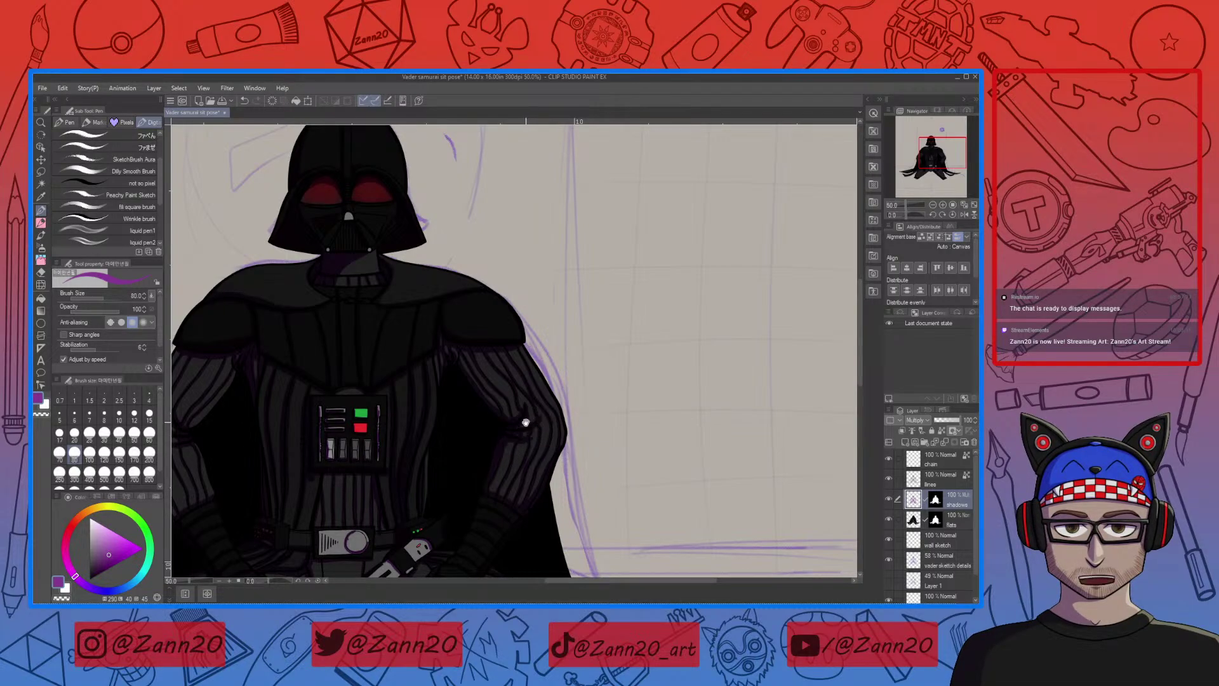
left_click_drag(525, 422, 536, 459)
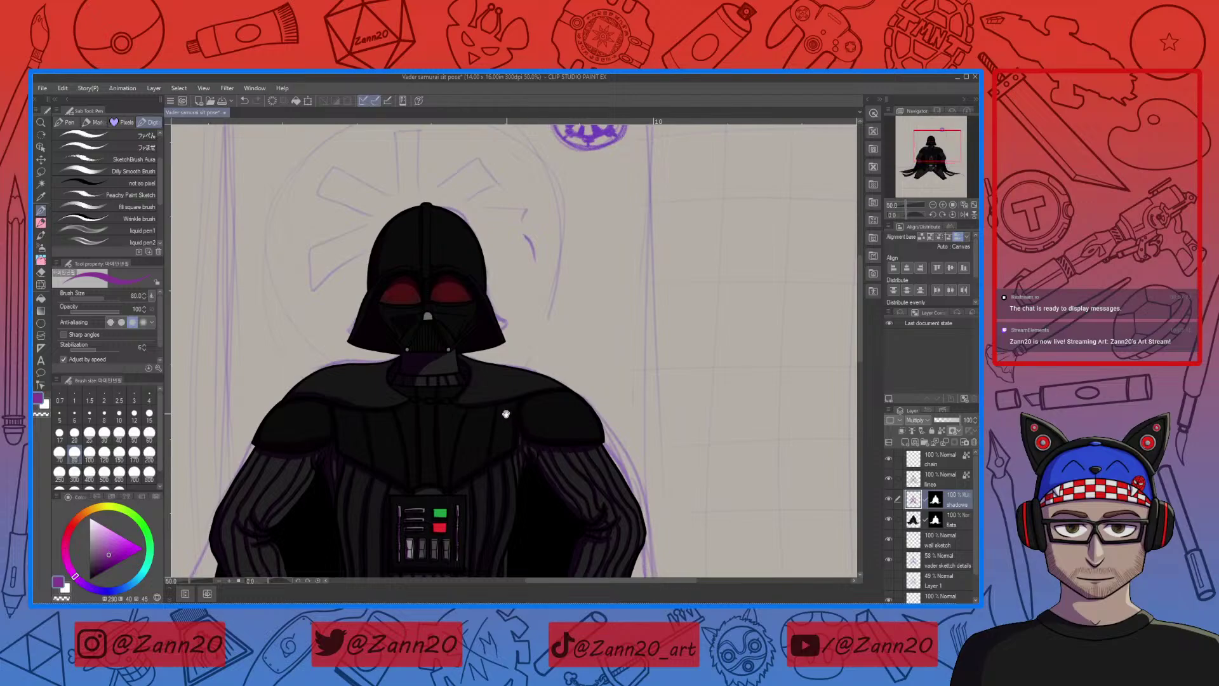
left_click_drag(506, 413, 506, 428)
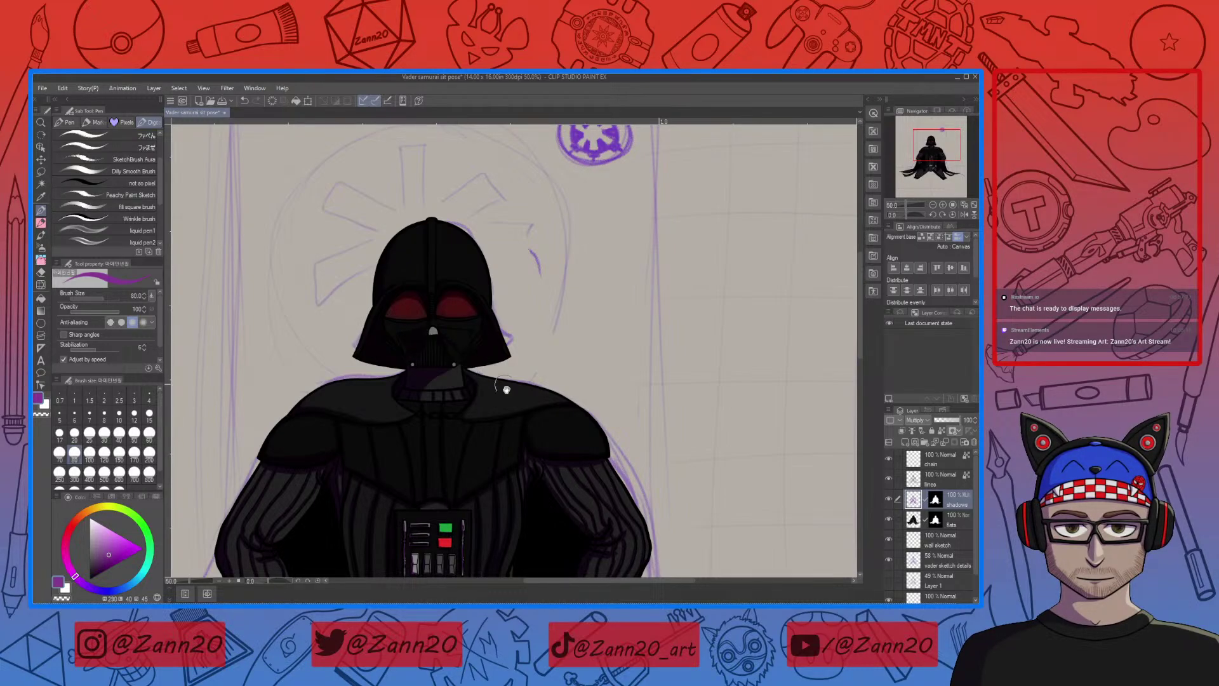
left_click_drag(534, 465, 506, 482)
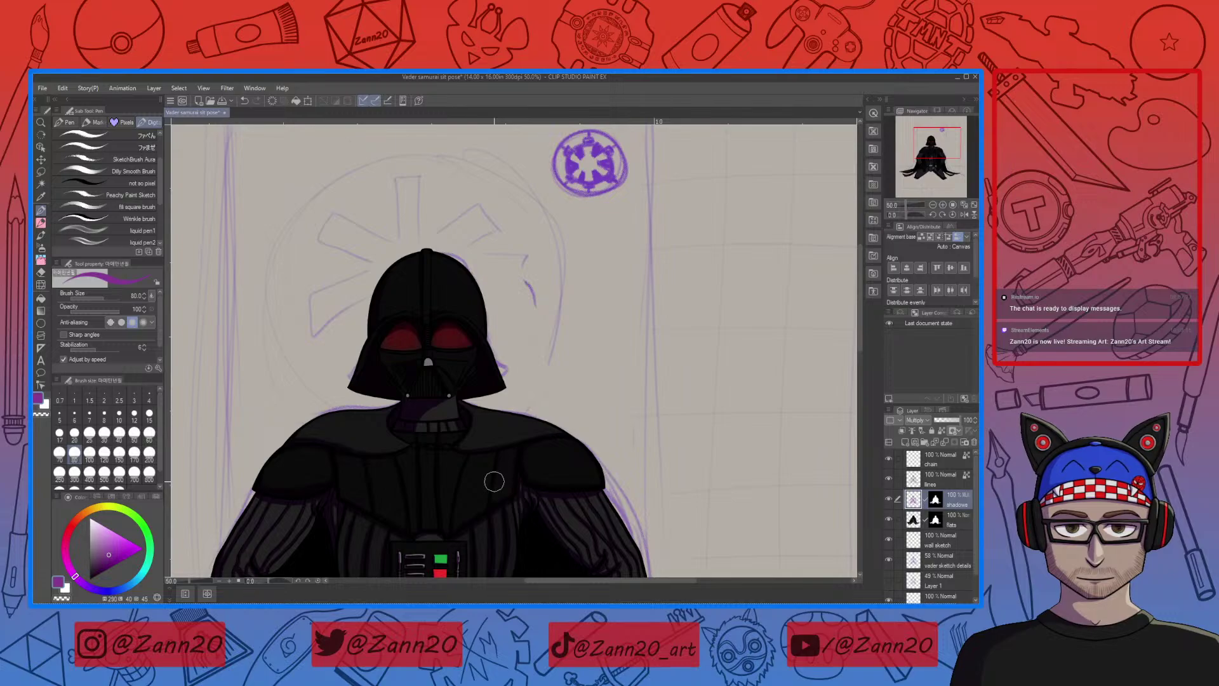
left_click_drag(494, 481, 517, 280)
mouse_move(534, 470)
left_mouse_down()
mouse_move(537, 441)
mouse_move(558, 463)
mouse_move(575, 406)
left_mouse_up()
left_click_drag(579, 463, 563, 436)
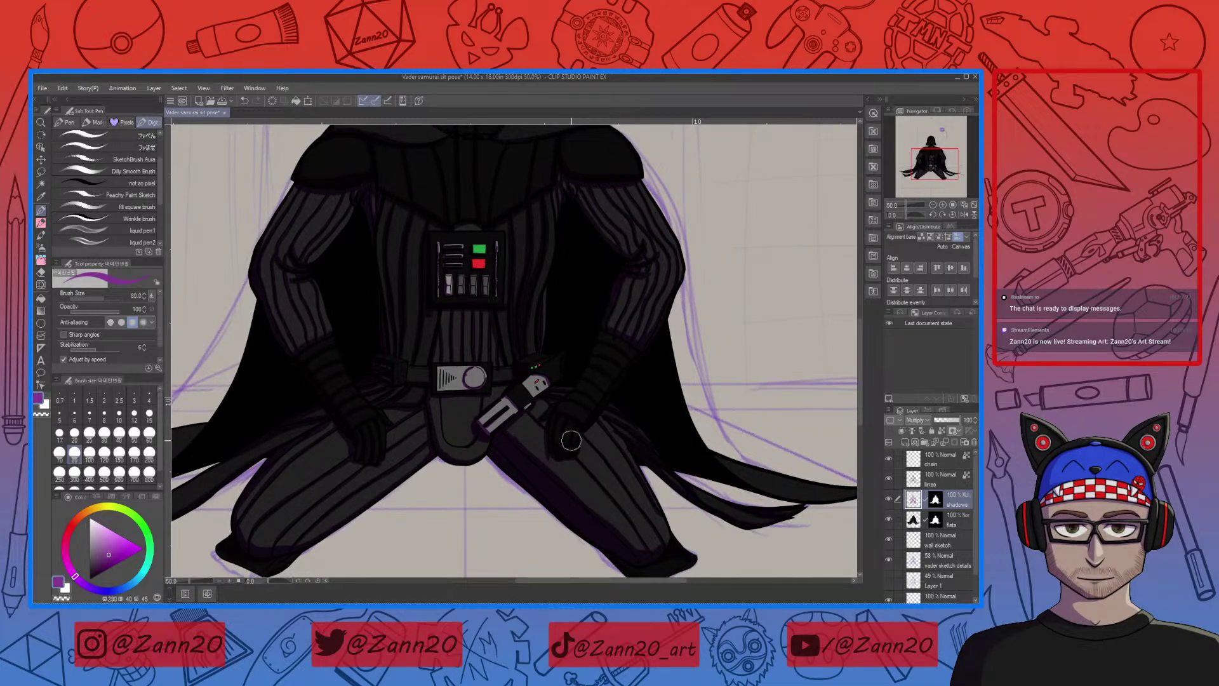
Refine the lightsaber hilt's shadow with the transparent colour, reducing the brush size to 30
key("ctrl+minus")
key("ctrl+plus")
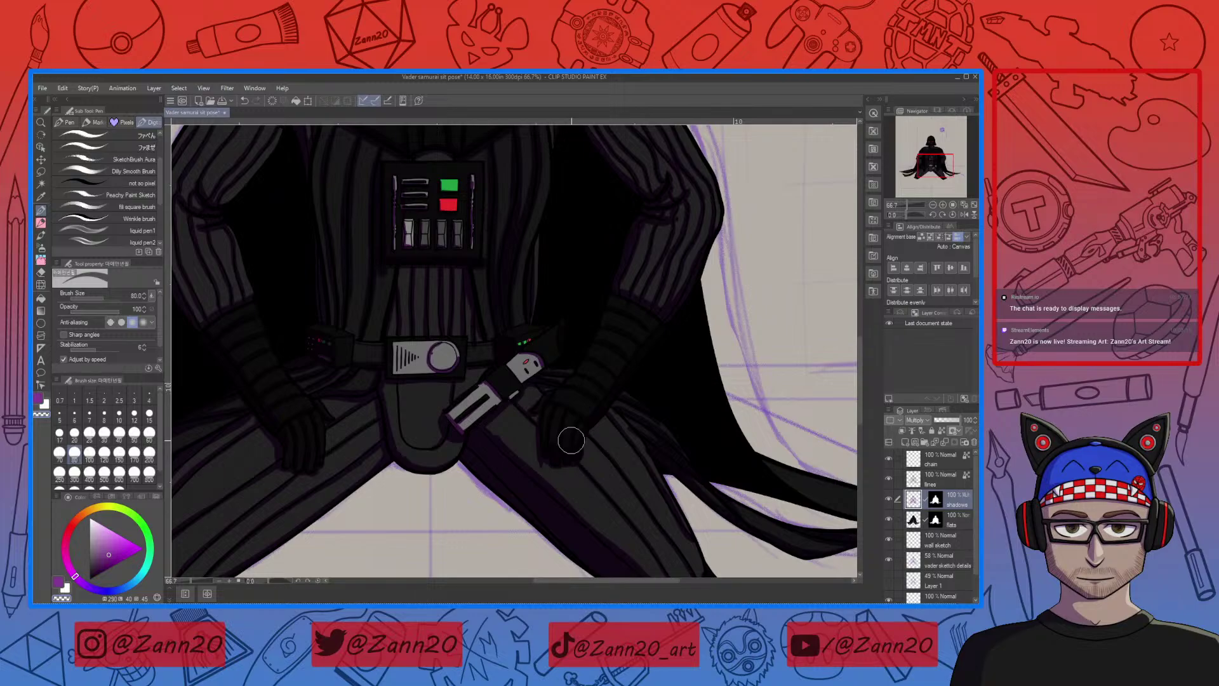
left_click_drag(492, 399, 479, 430)
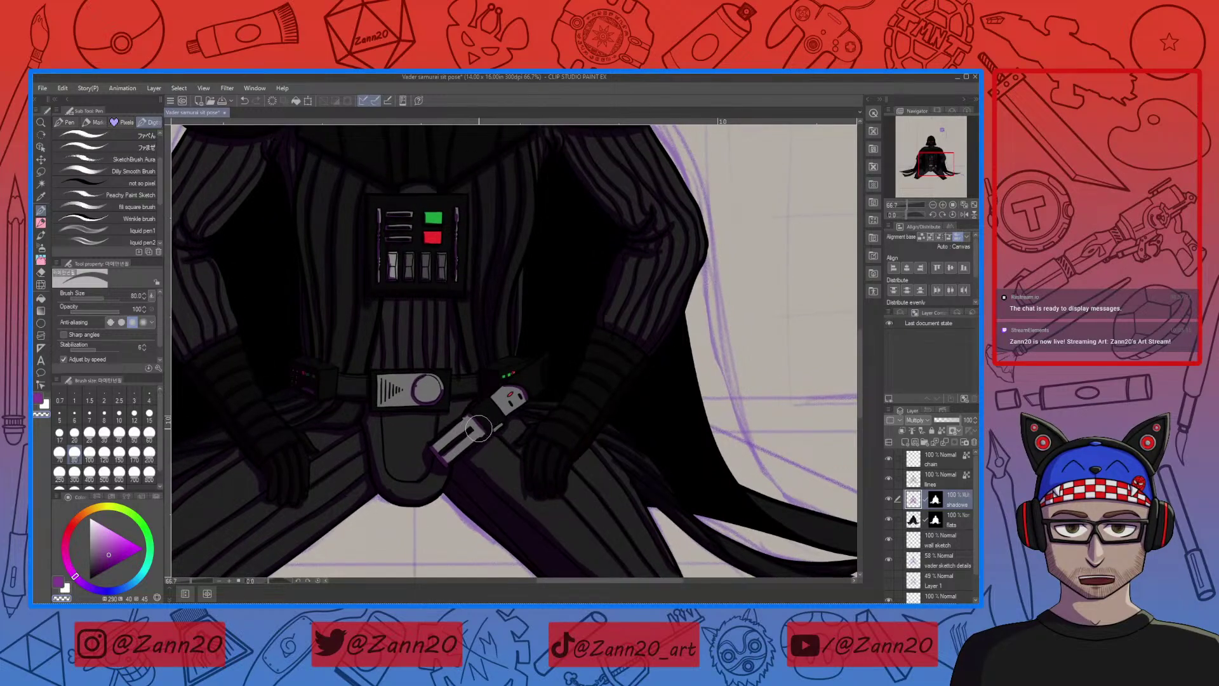
key("bracketleft")
key("bracketleft")
key("bracketleft")
key("bracketleft")
key("bracketleft")
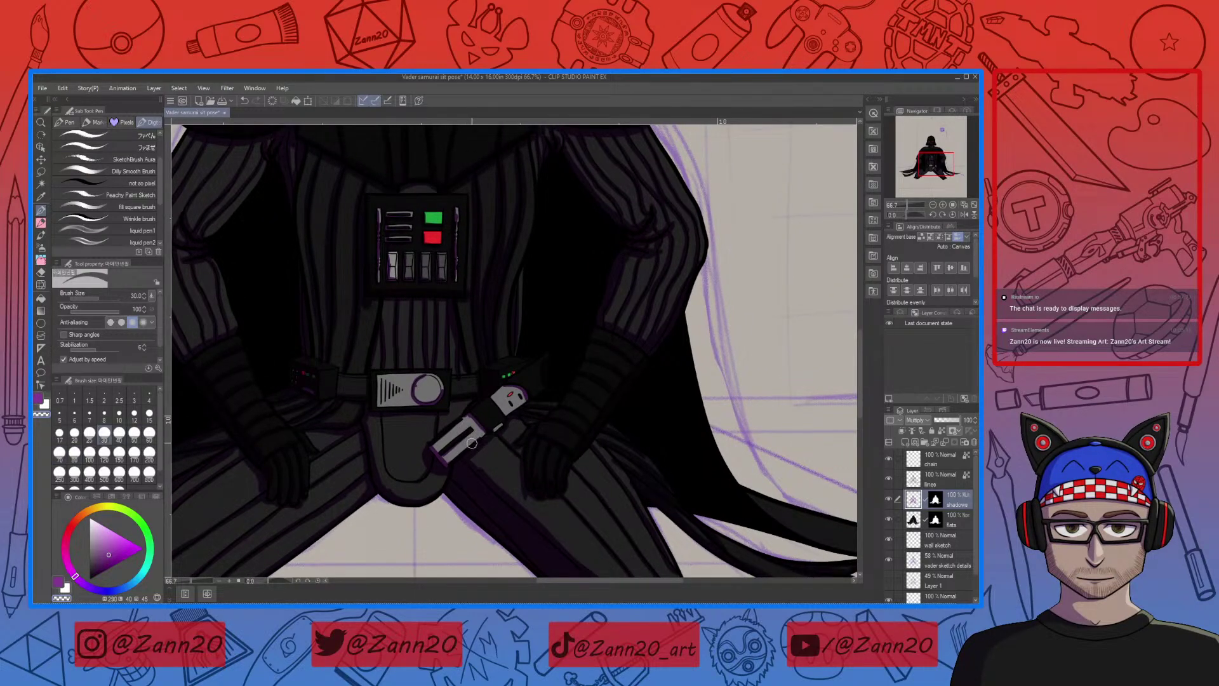
Touch up the shadows on the helmet's face mask with the size 30 brush in purple
scroll(478, 435, "up", 10)
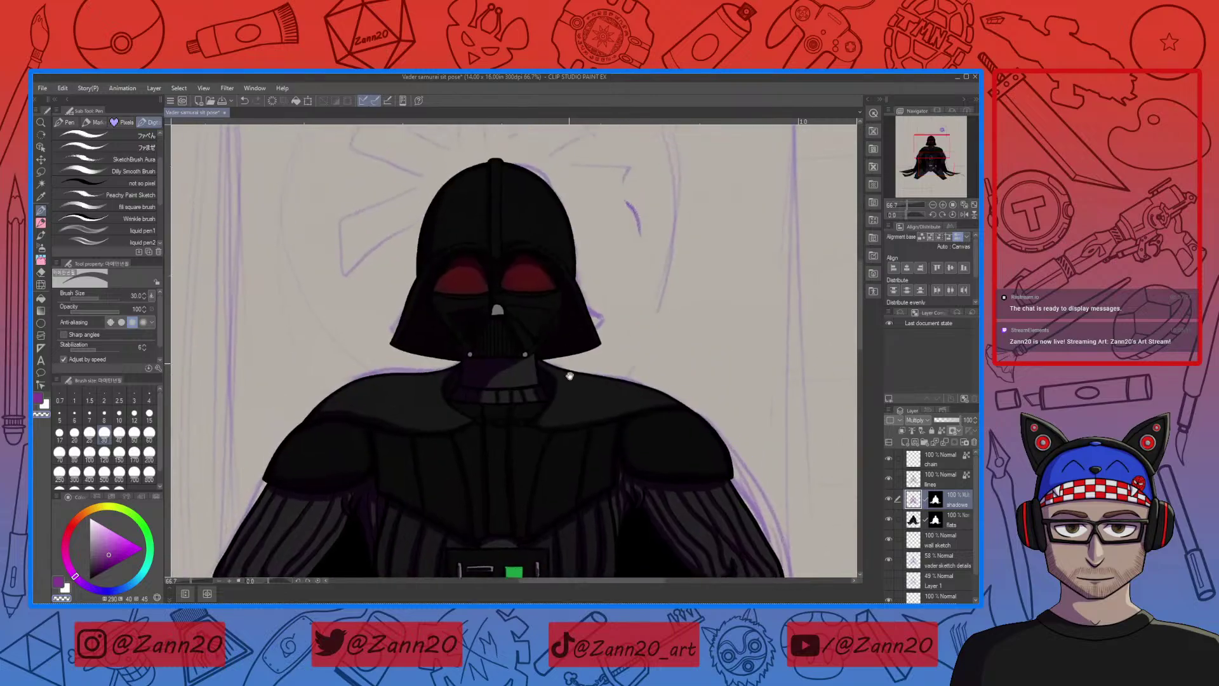
scroll(565, 447, "up", 2)
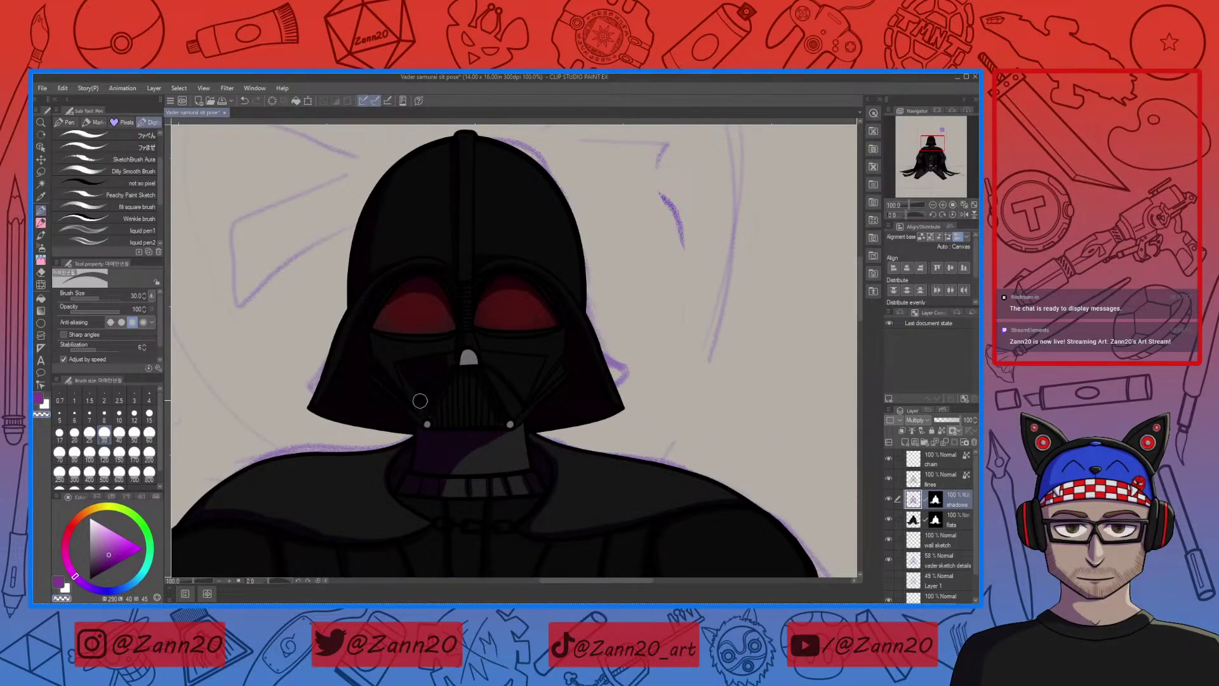
key("c")
left_click_drag(540, 487, 548, 487)
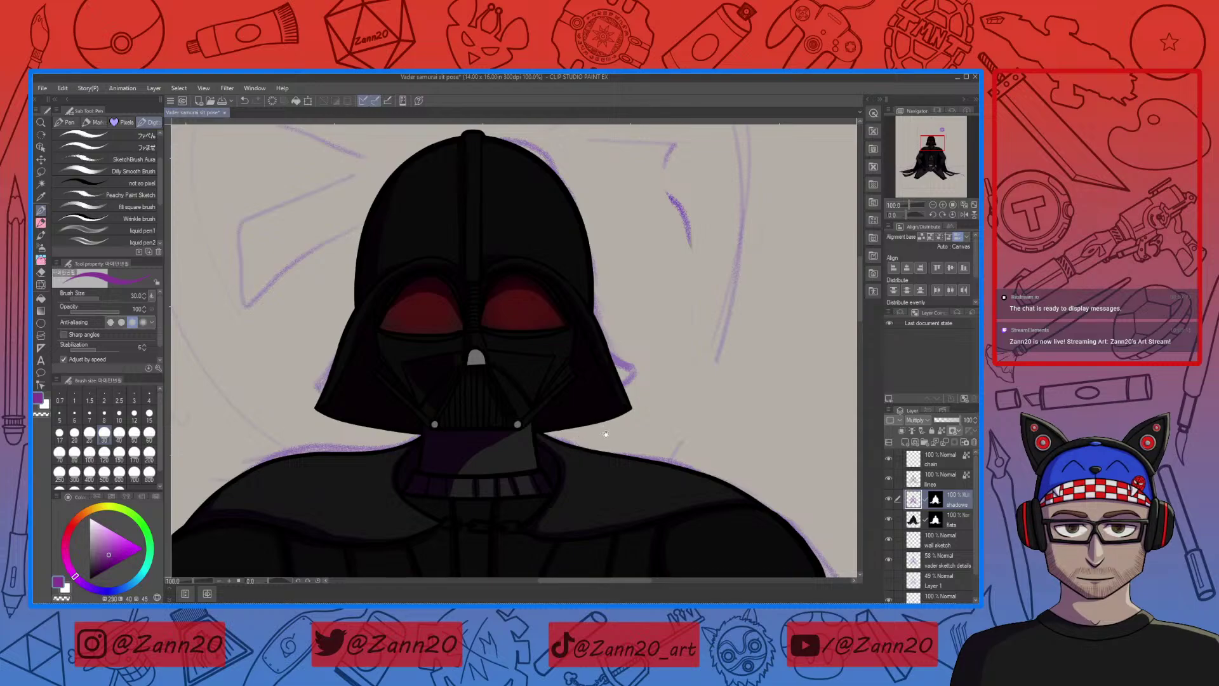
mouse_move(600, 433)
left_mouse_down()
mouse_move(604, 476)
mouse_move(630, 365)
left_mouse_up()
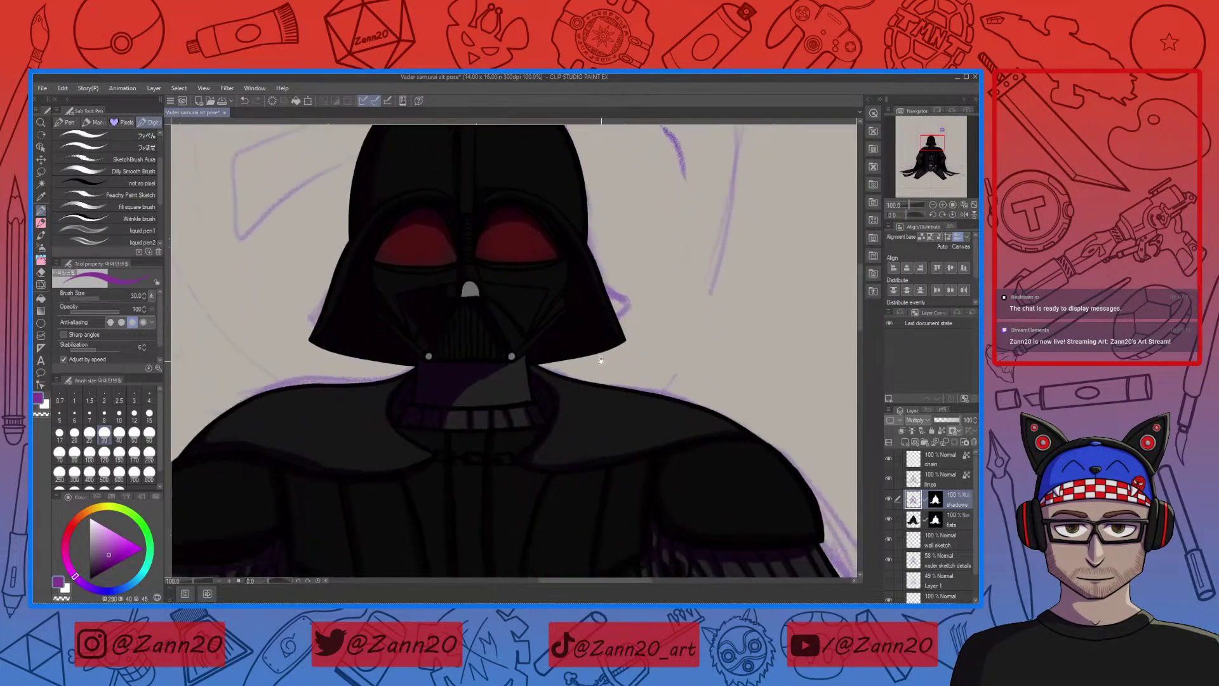
left_click_drag(543, 445, 558, 419)
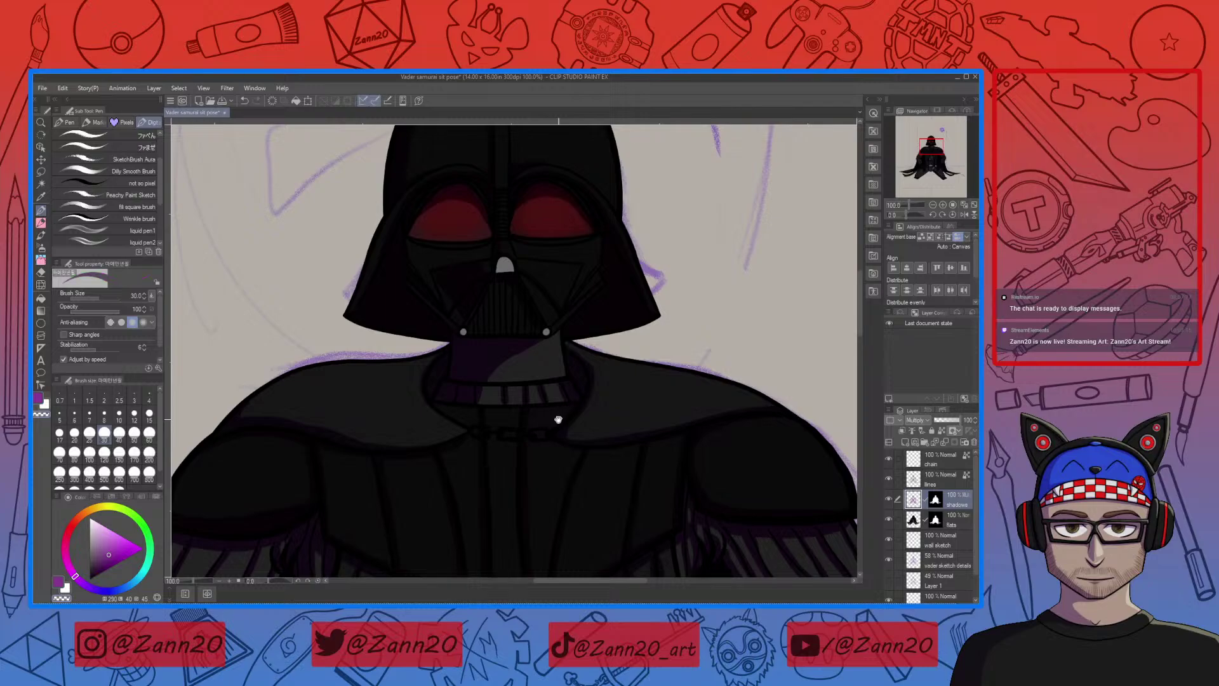
Touch up the shadows on the collar and upper chest armour with purple and the transparent colour
left_click_drag(643, 487, 575, 460)
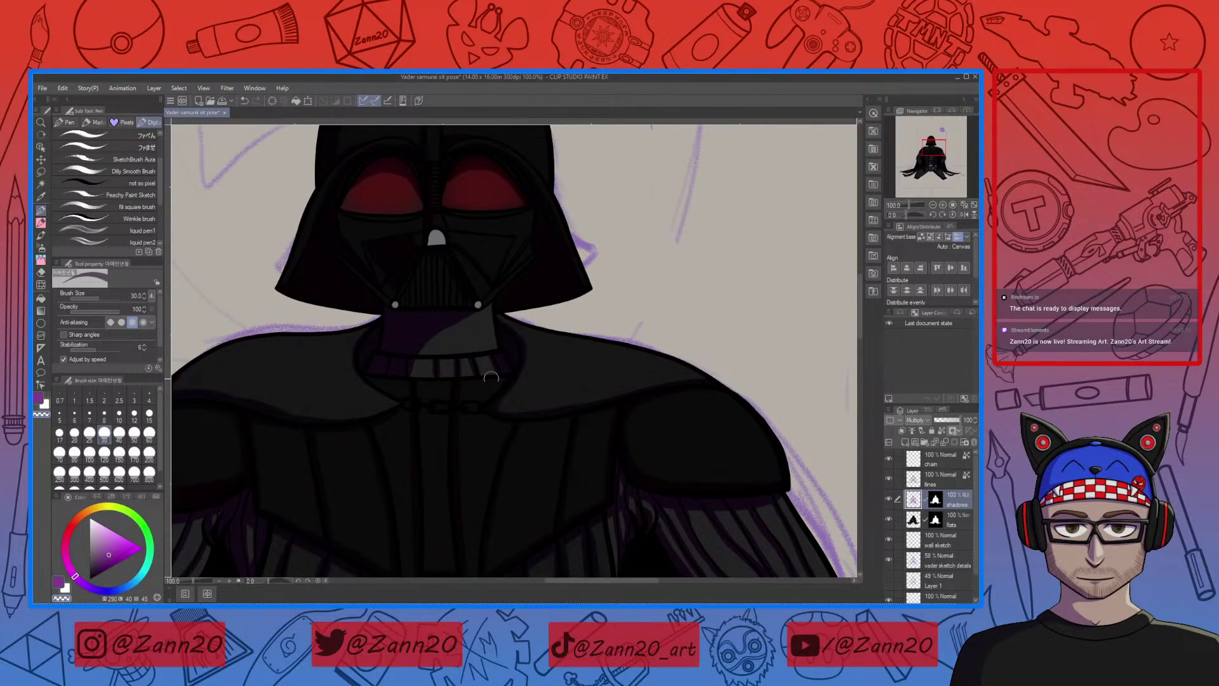
mouse_move(443, 504)
left_mouse_down()
mouse_move(494, 462)
mouse_move(543, 469)
left_mouse_up()
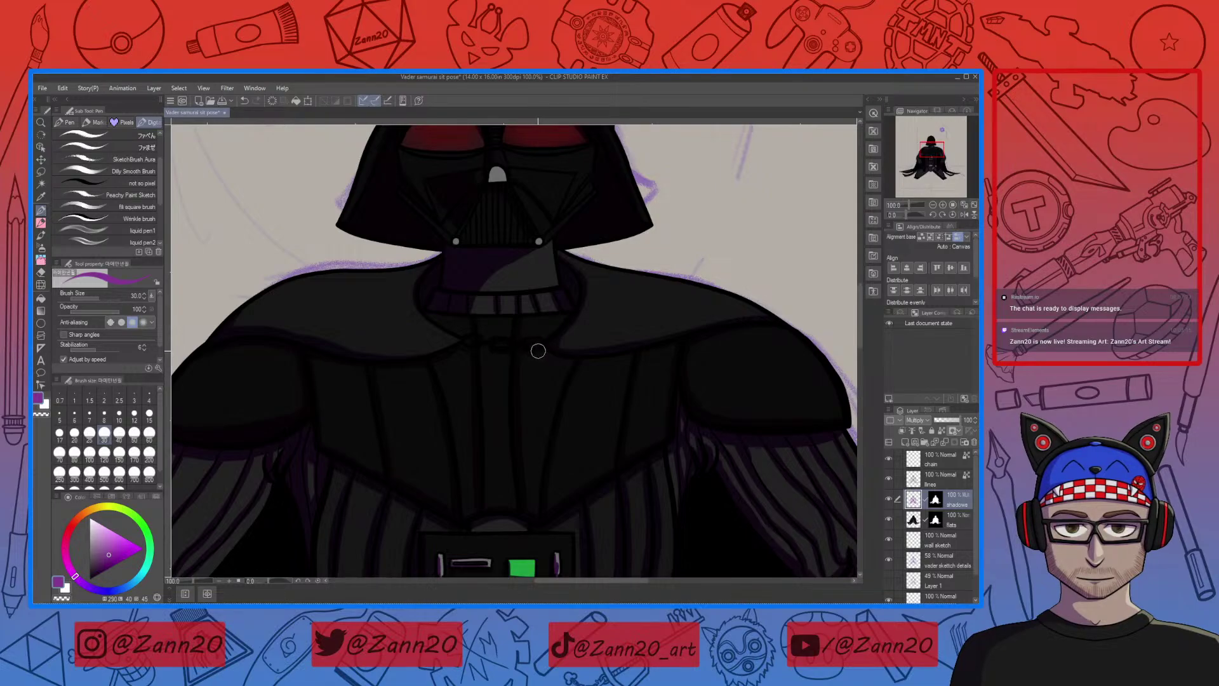
mouse_move(542, 491)
left_mouse_down()
mouse_move(493, 452)
mouse_move(536, 517)
mouse_move(534, 490)
mouse_move(585, 449)
mouse_move(638, 486)
mouse_move(554, 455)
mouse_move(606, 443)
left_mouse_up()
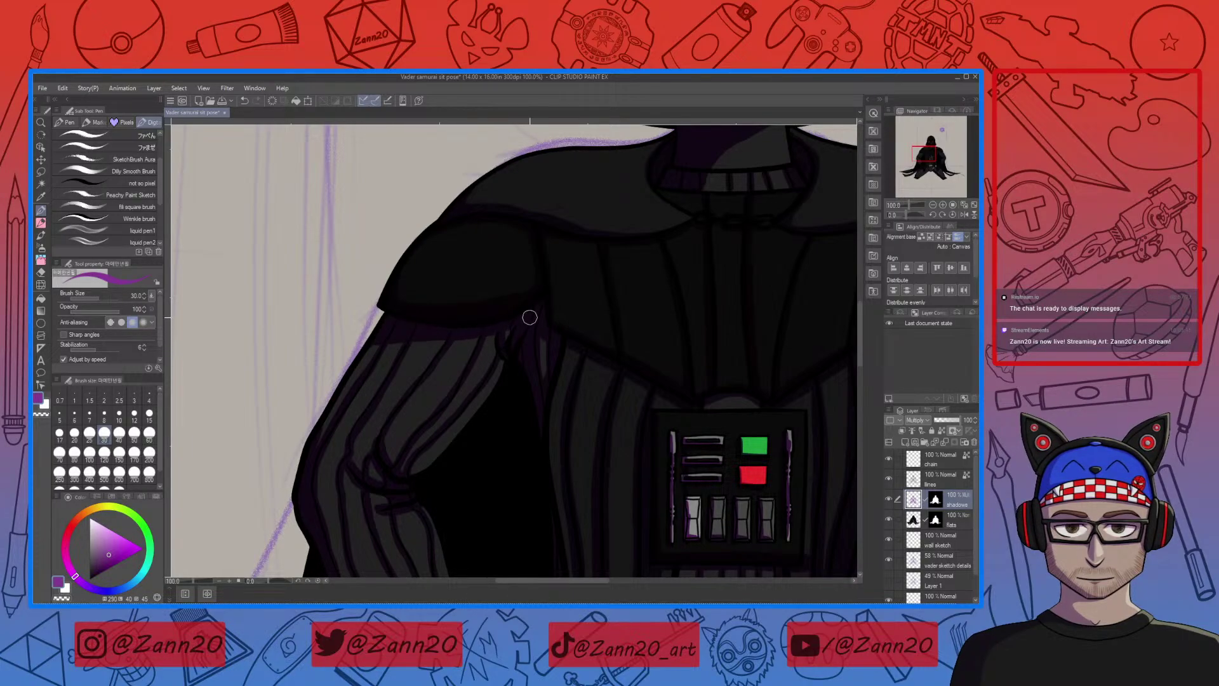
Paint purple shadows beneath the shoulder armour and down the adjoining side of the striped torso
scroll(498, 343, "right", 2)
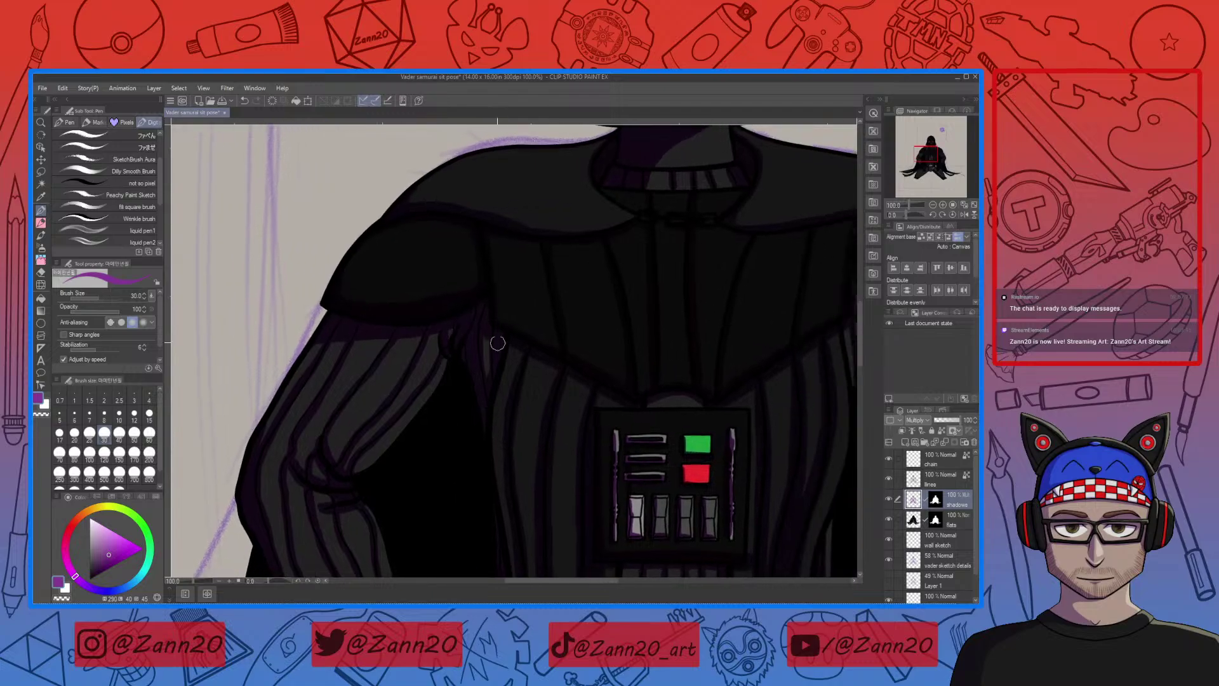
scroll(520, 492, "down", 2)
scroll(490, 424, "right", 1)
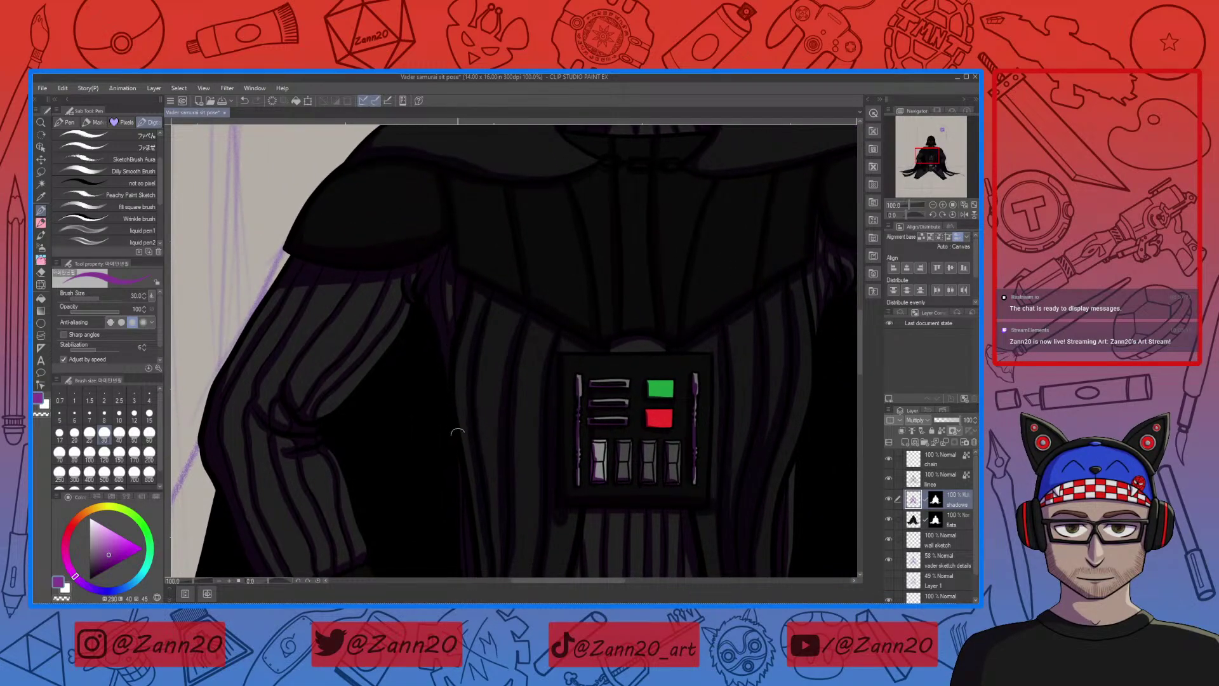
scroll(427, 400, "up", 1)
scroll(428, 400, "left", 2)
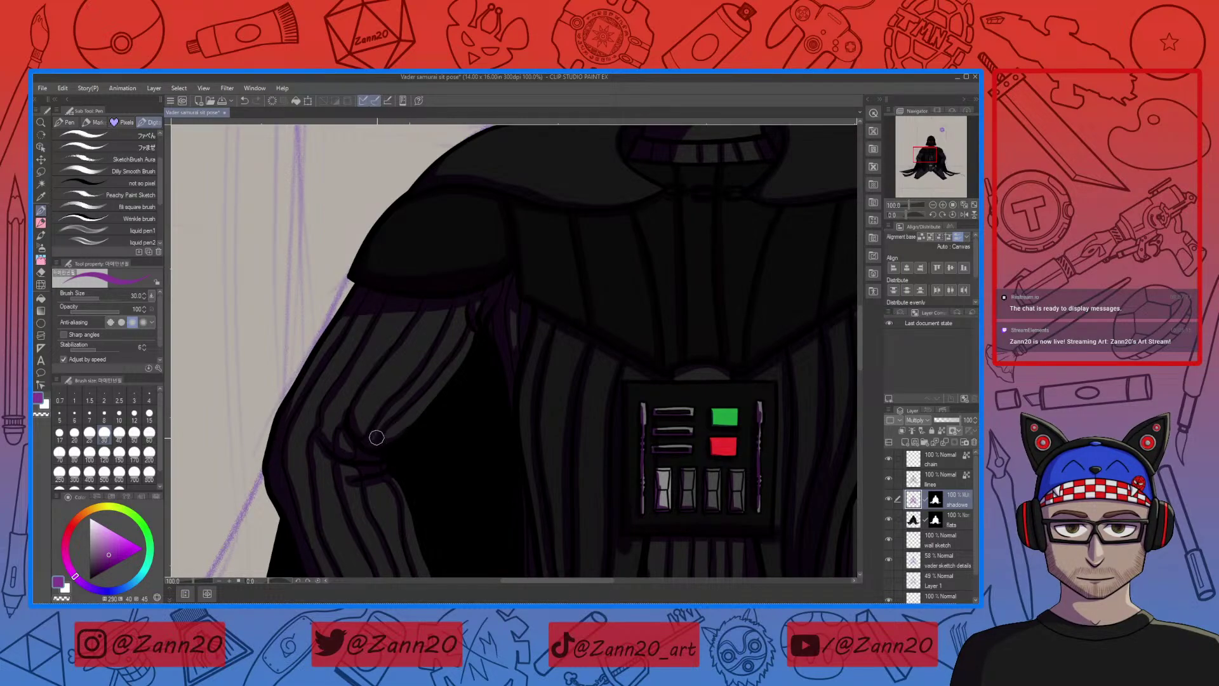
Refine the shadows along the striped sleeve, from the armpit and elbow folds to the forearm, with purple and the transparent colour
left_click_drag(375, 479, 444, 419)
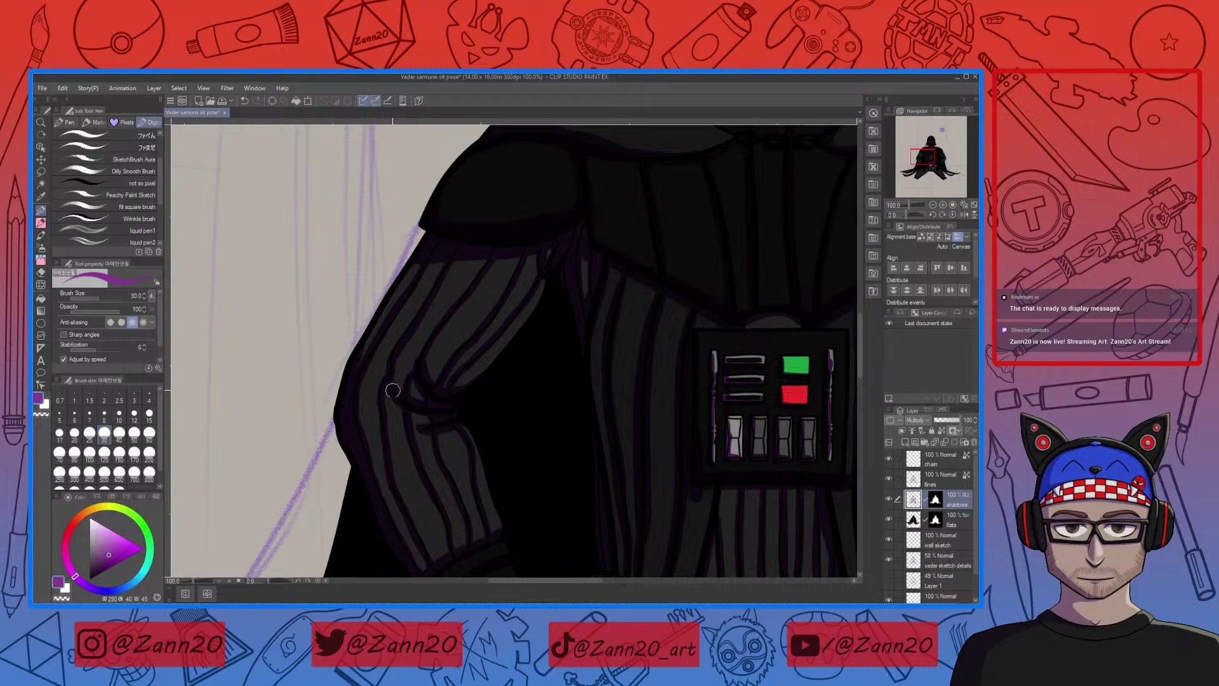
left_click_drag(385, 478, 382, 490)
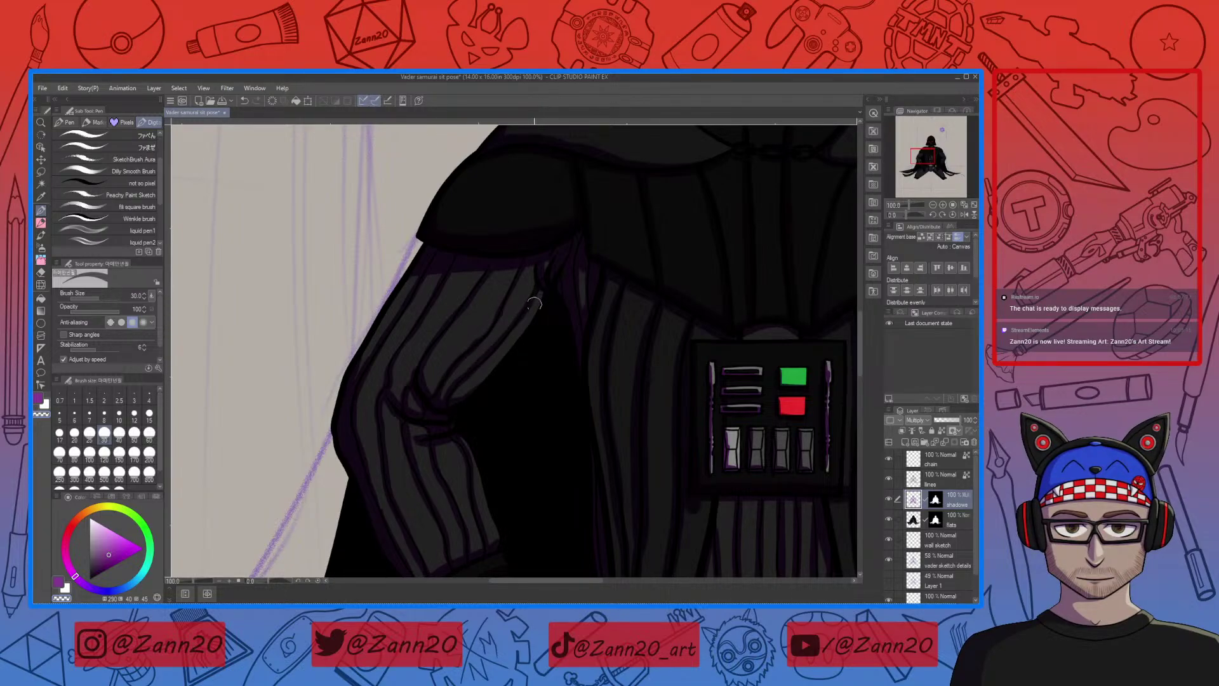
left_click_drag(511, 457, 495, 373)
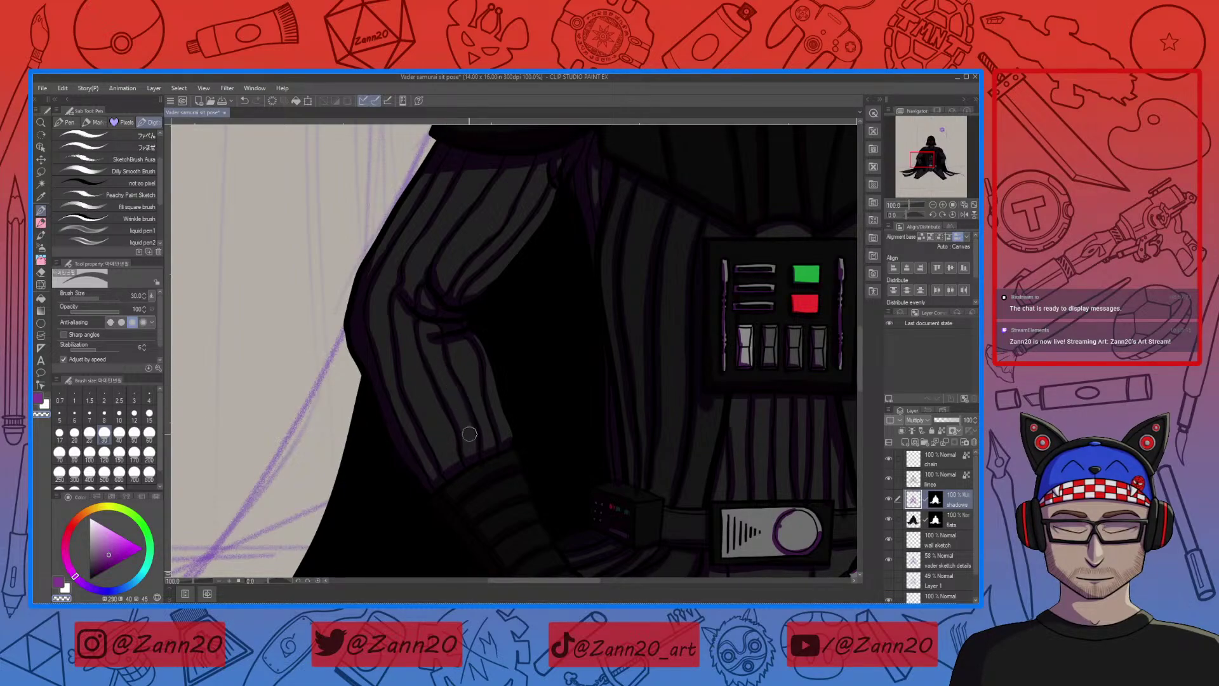
scroll(463, 422, "right", 2)
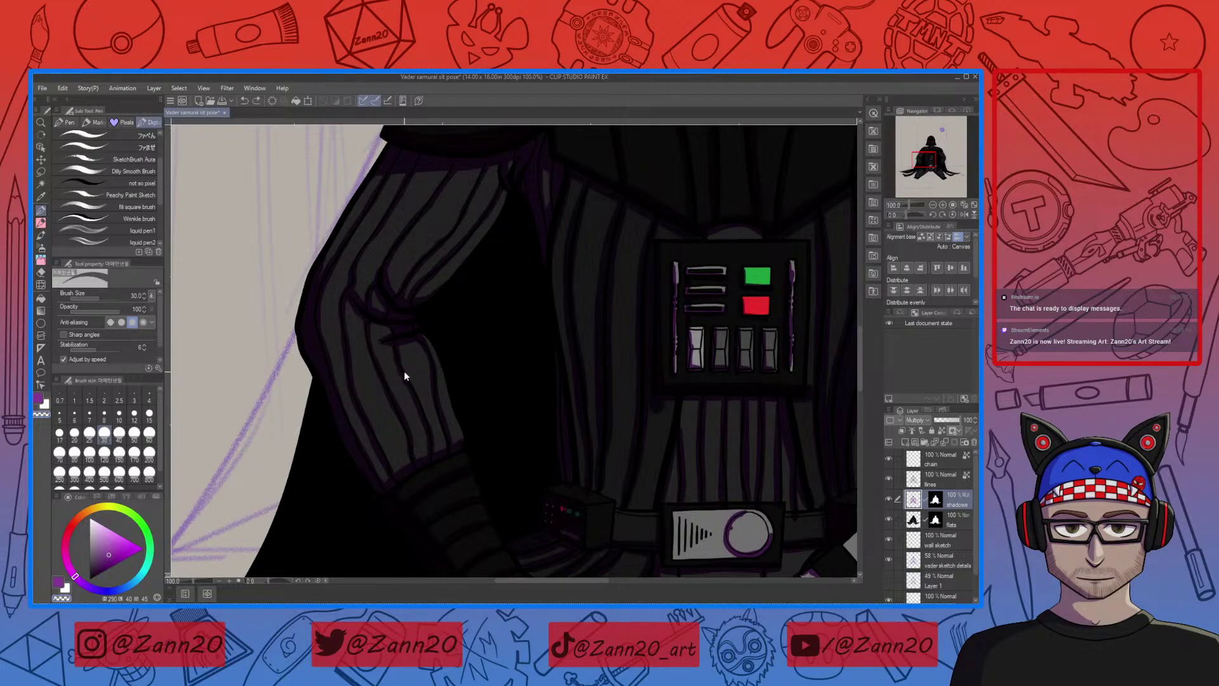
left_click_drag(407, 334, 386, 331)
mouse_move(420, 383)
left_mouse_down()
mouse_move(458, 423)
mouse_move(454, 463)
mouse_move(479, 408)
mouse_move(482, 471)
mouse_move(468, 468)
left_mouse_up()
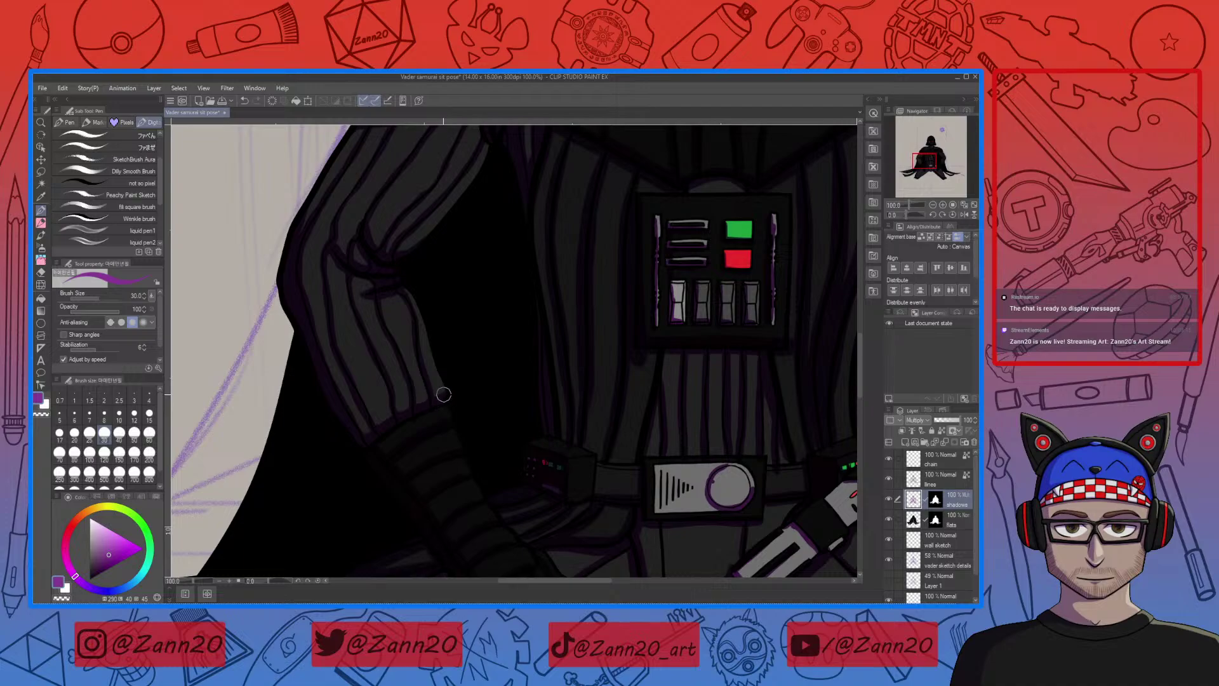
Clean up the shadows on the striped suit around the chest control box with the transparent colour
scroll(579, 452, "right", 5)
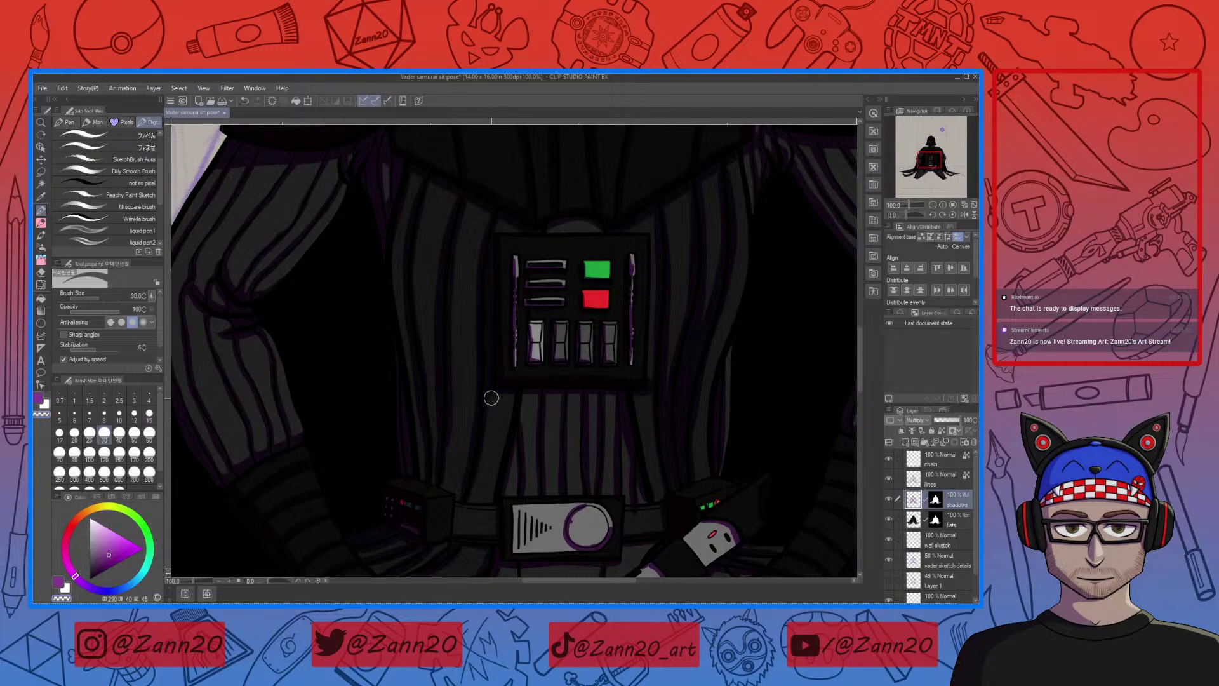
scroll(628, 412, "right", 2)
scroll(628, 413, "up", 1)
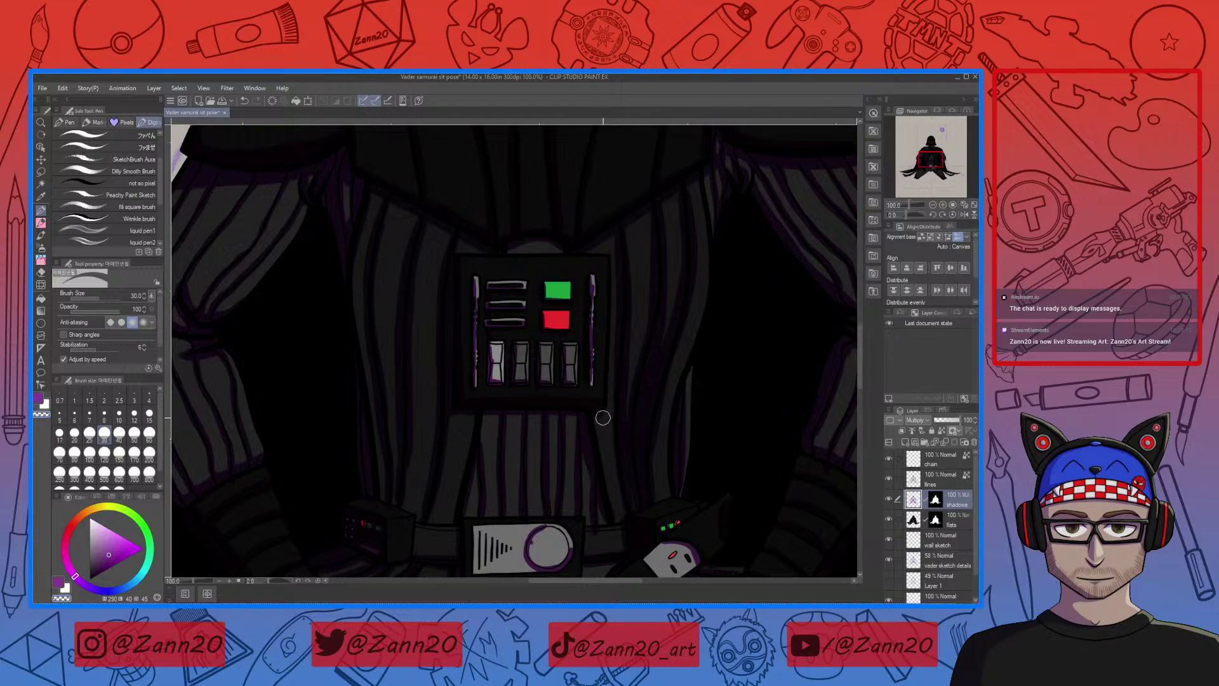
scroll(606, 403, "up", 1)
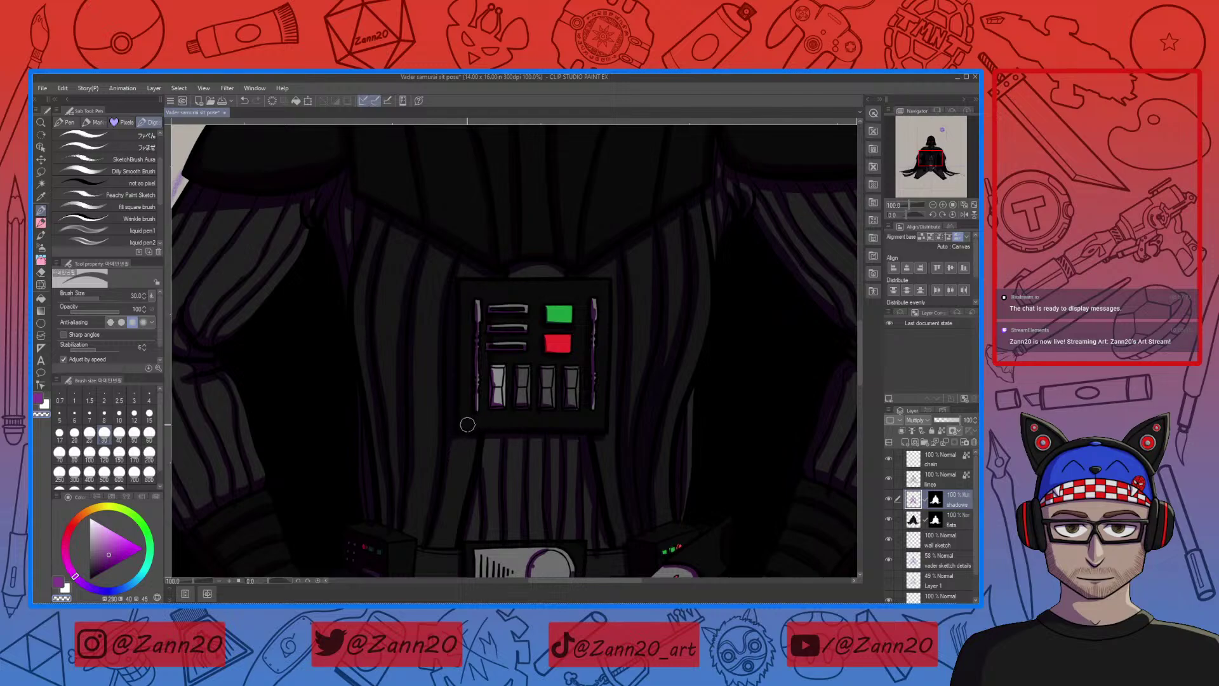
scroll(559, 444, "up", 1)
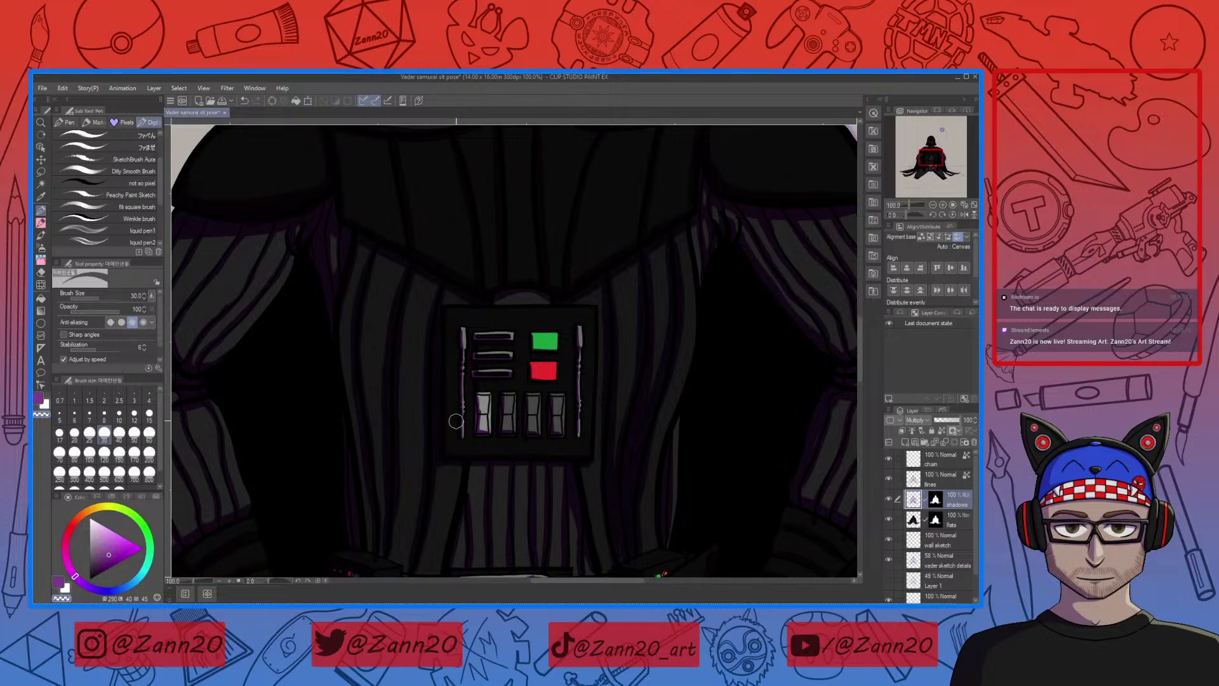
Refine the shadows on the chest control box's switches, alternating between purple and the transparent colour
left_click_drag(455, 460, 434, 470)
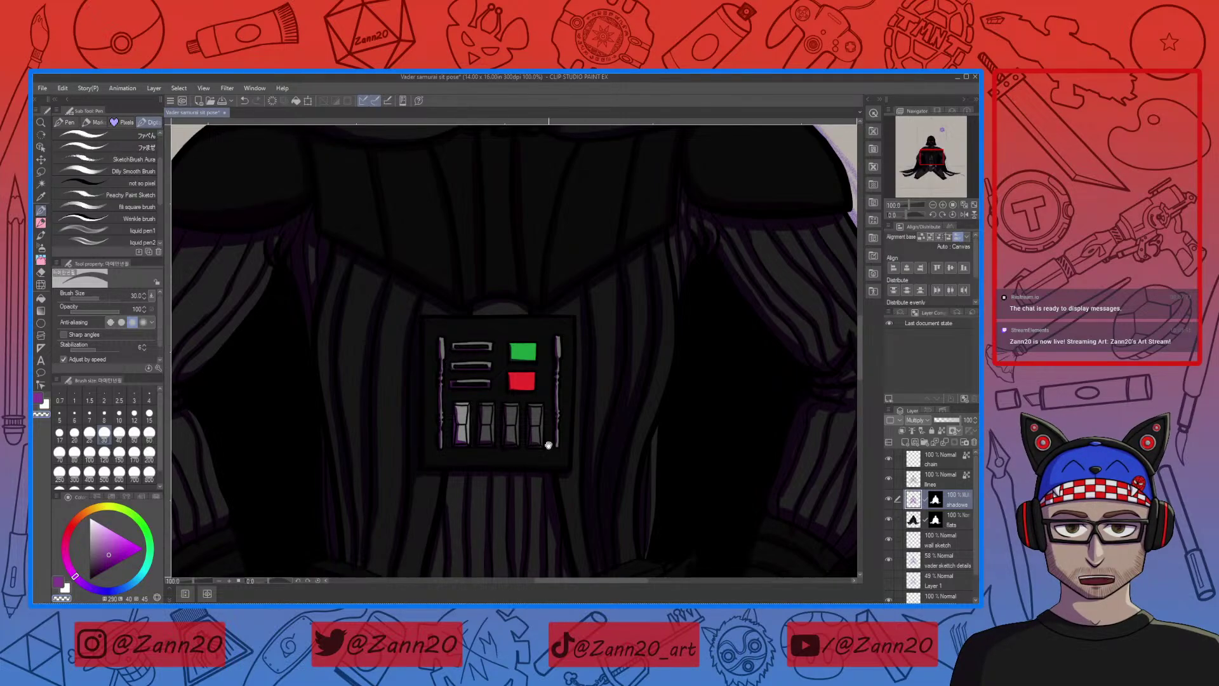
scroll(483, 356, "down", 1)
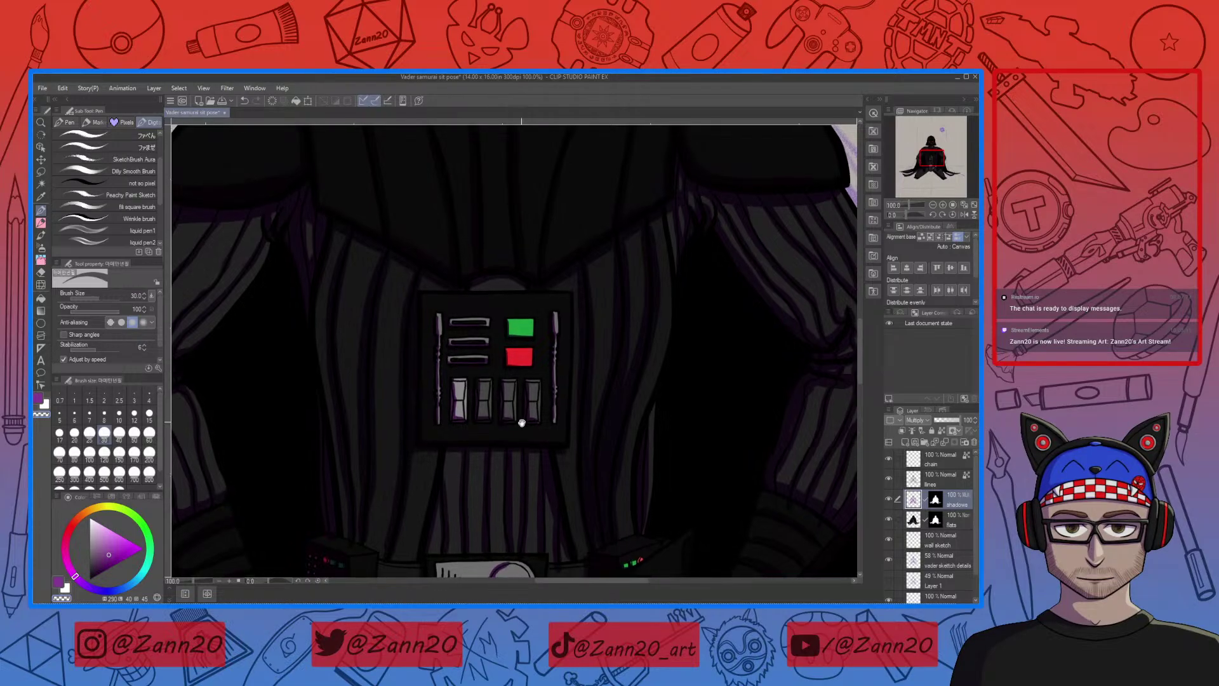
scroll(501, 406, "up", 1)
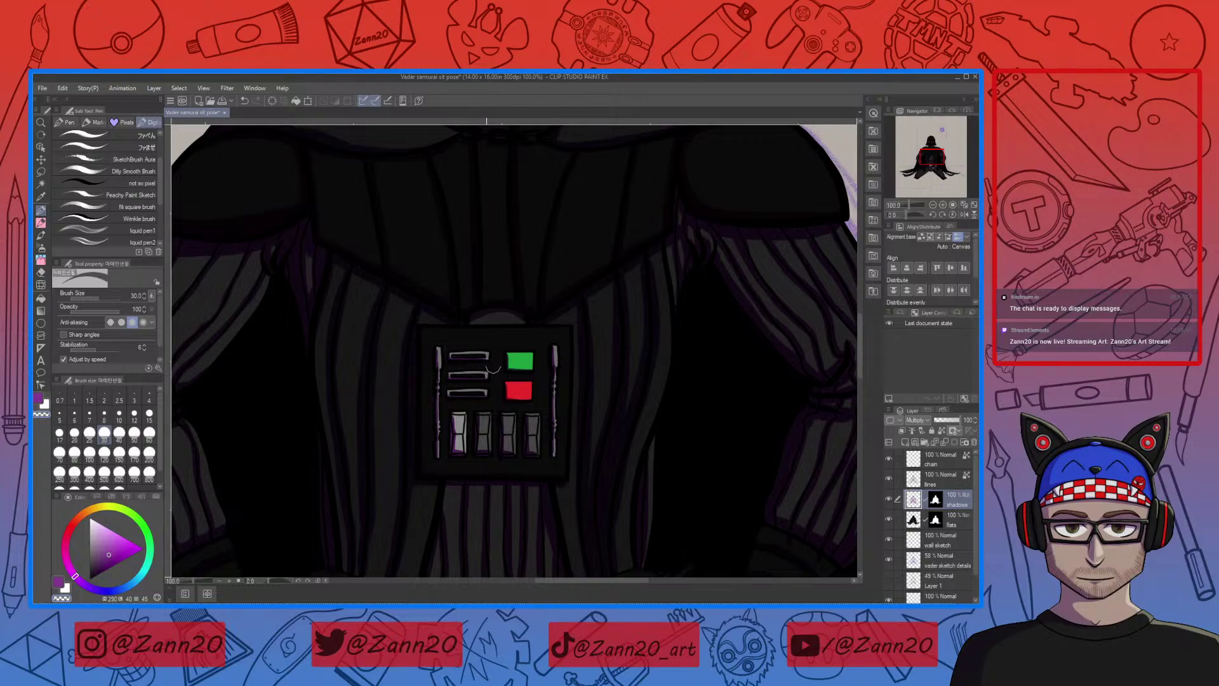
scroll(539, 469, "down", 1)
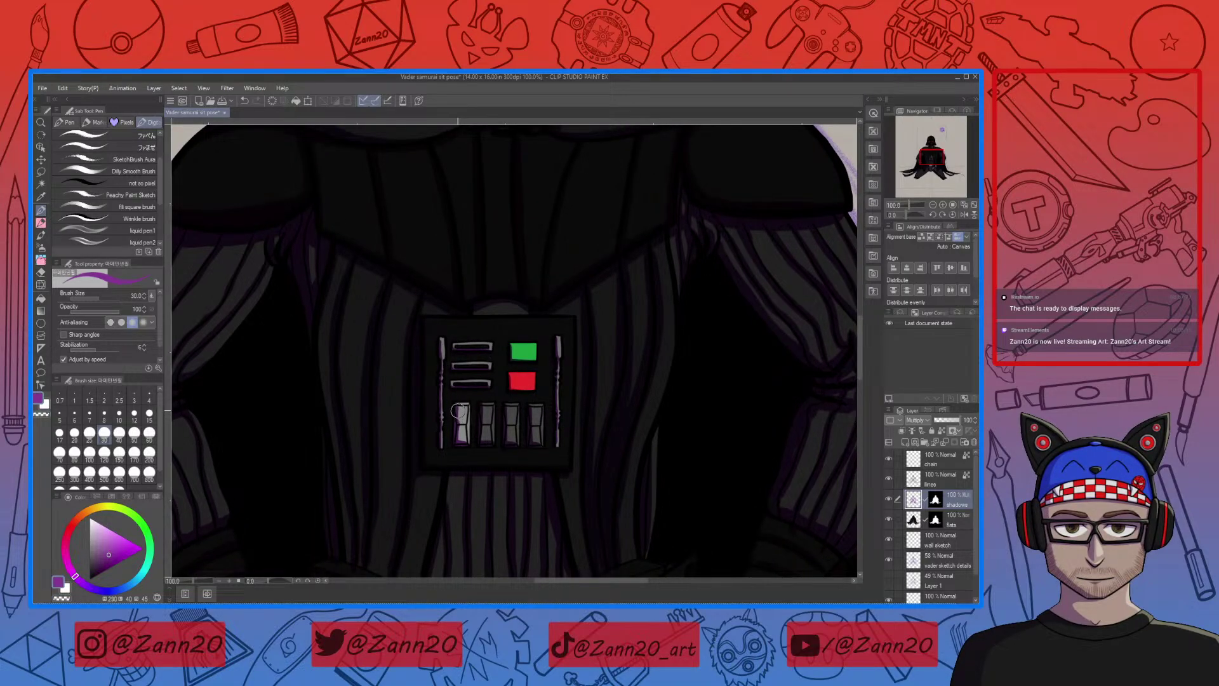
key("x")
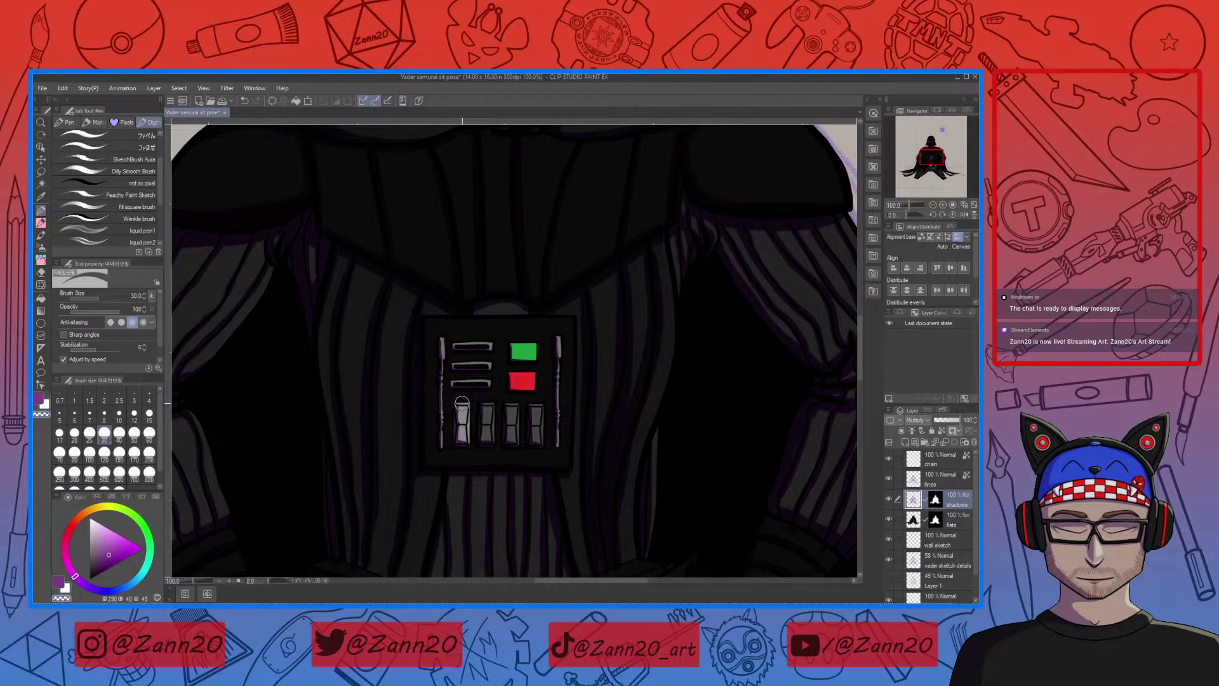
key("x")
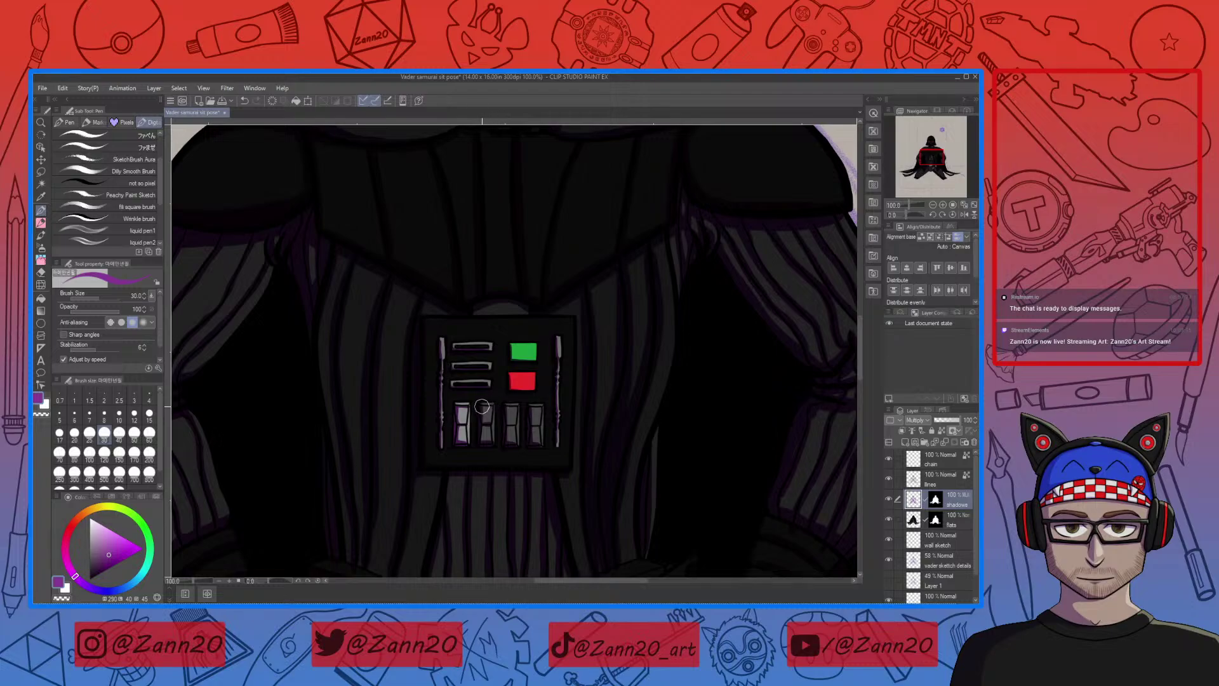
key("x")
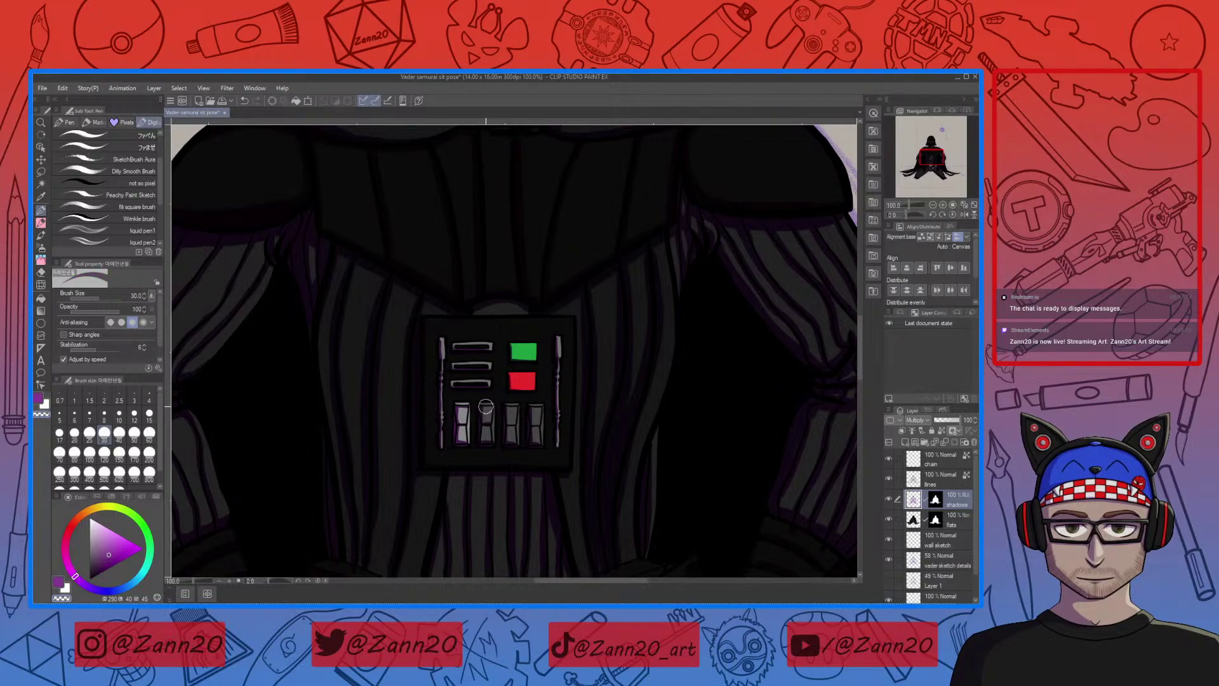
key("x")
key("c")
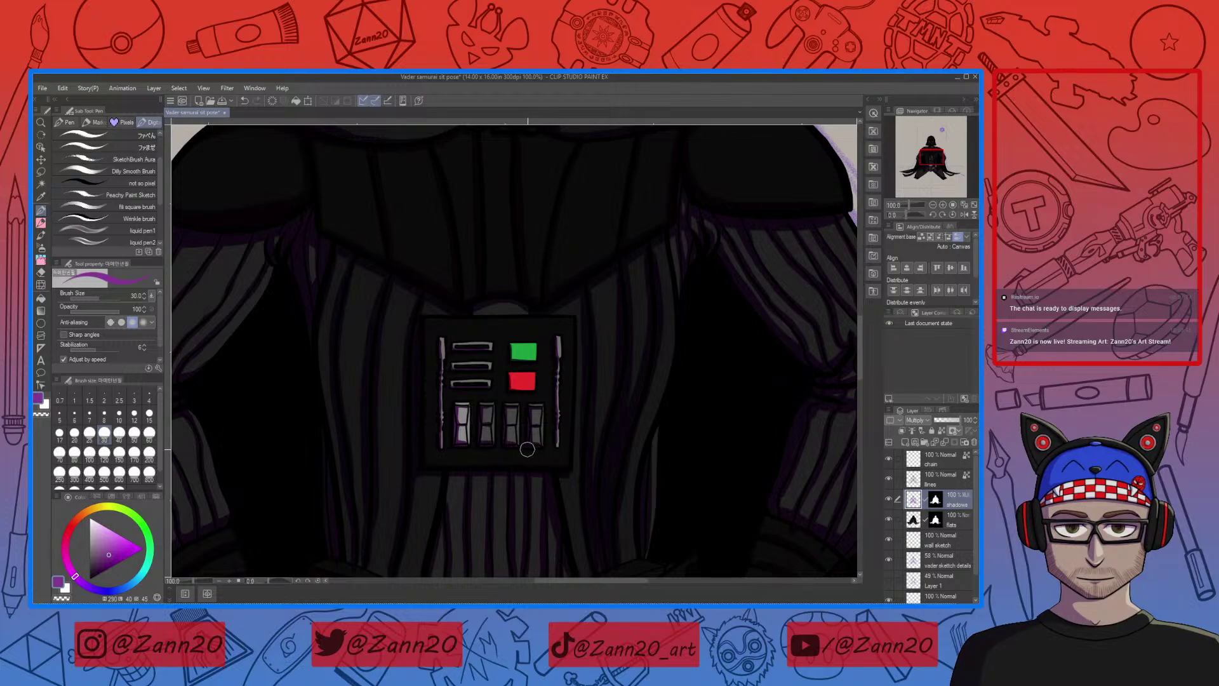
Shade the striped torso below the control box and around the belt, refining it with the transparent colour
left_click_drag(556, 408, 487, 449)
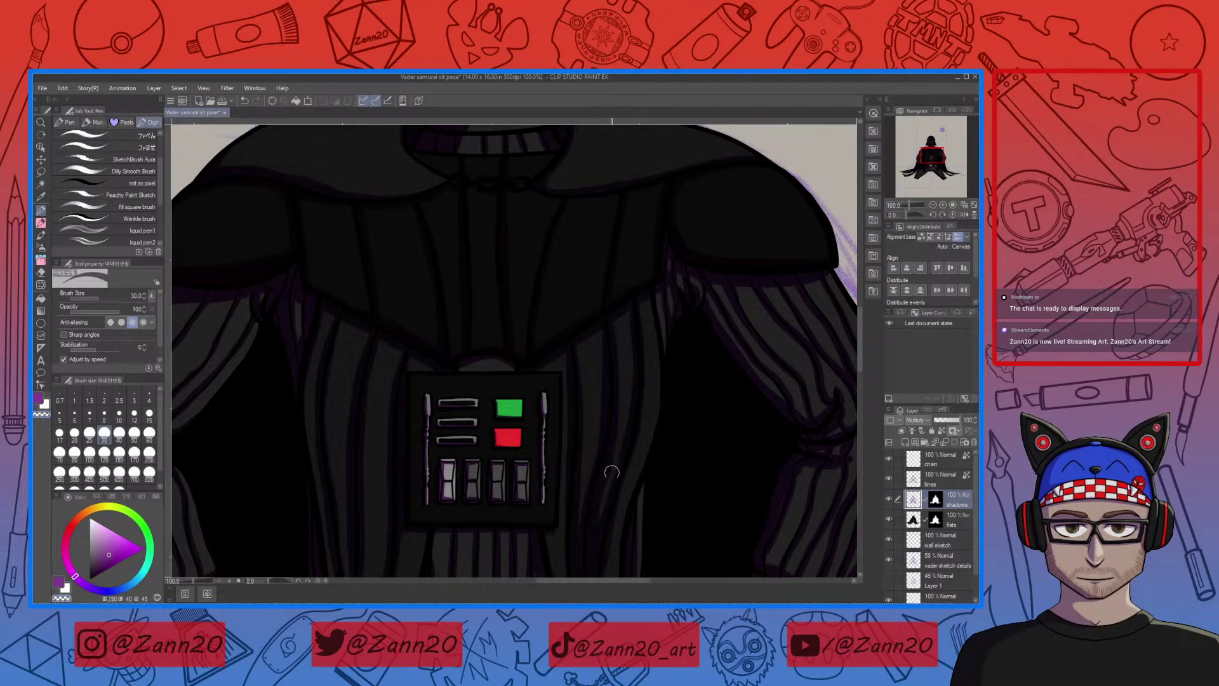
left_click_drag(642, 503, 541, 390)
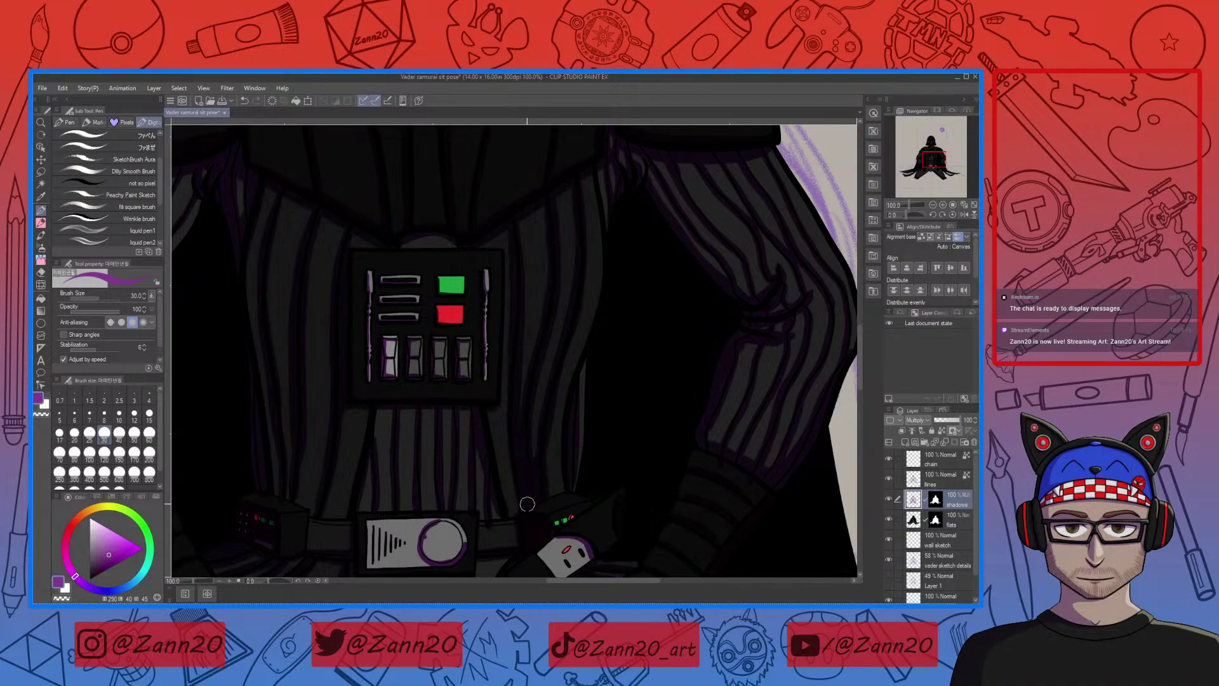
key("c")
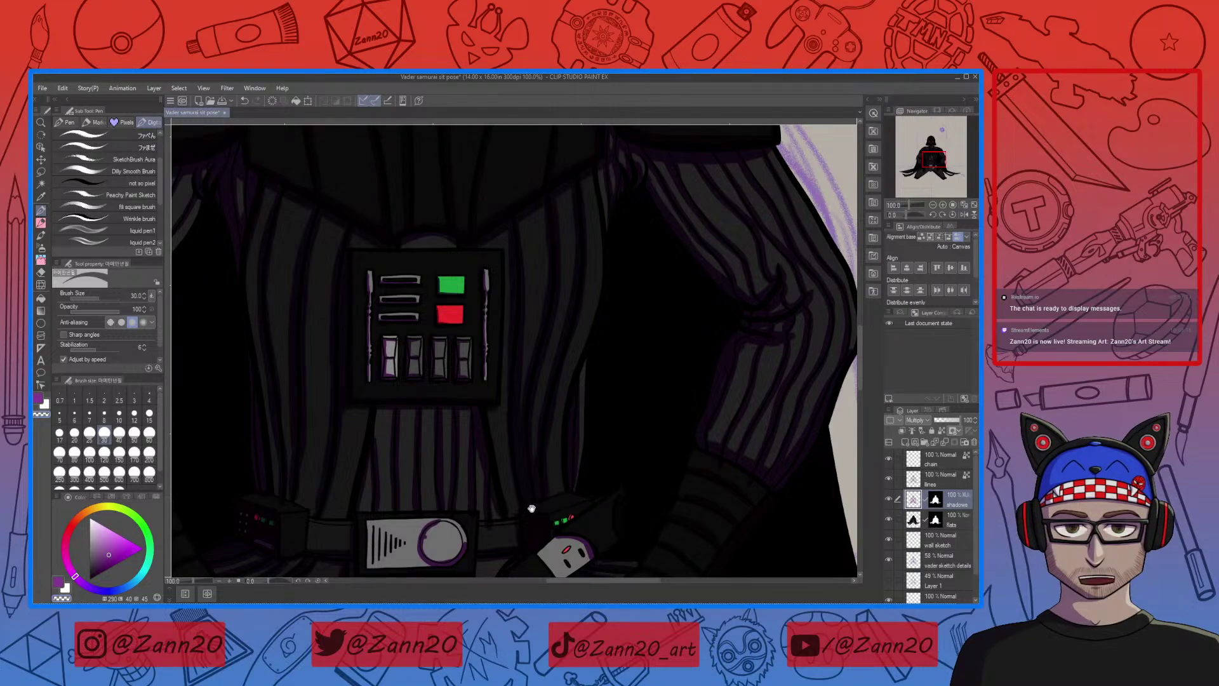
left_click_drag(489, 527, 533, 476)
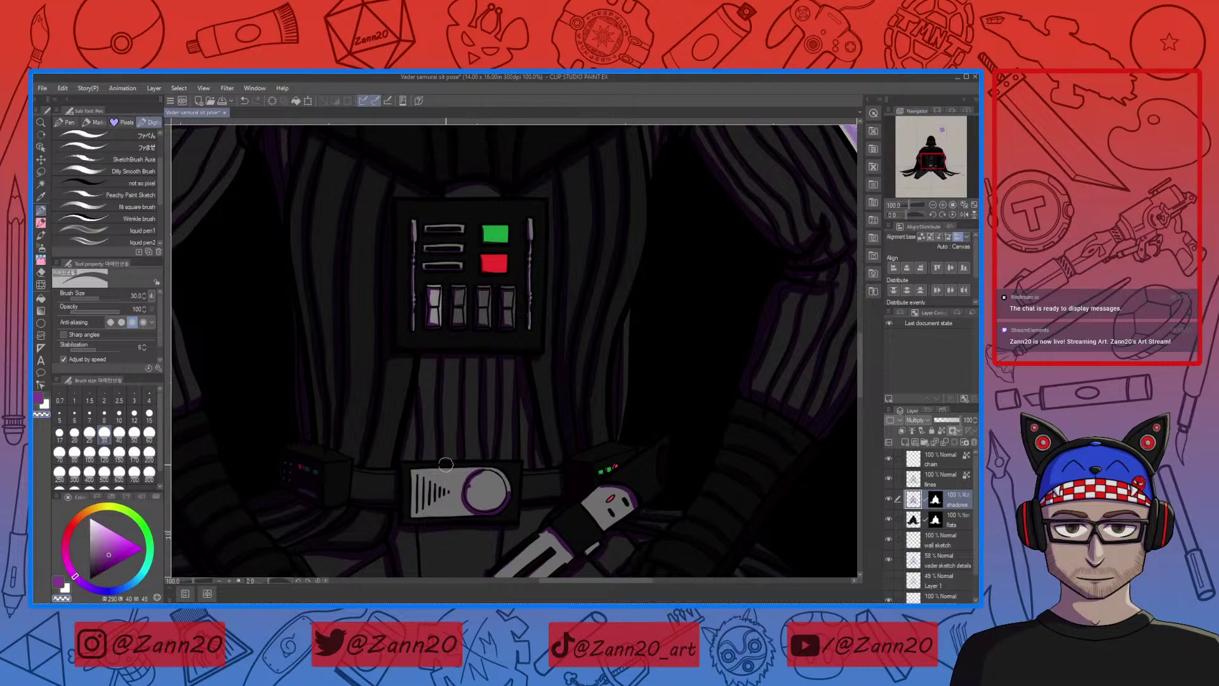
left_click_drag(562, 464, 522, 473)
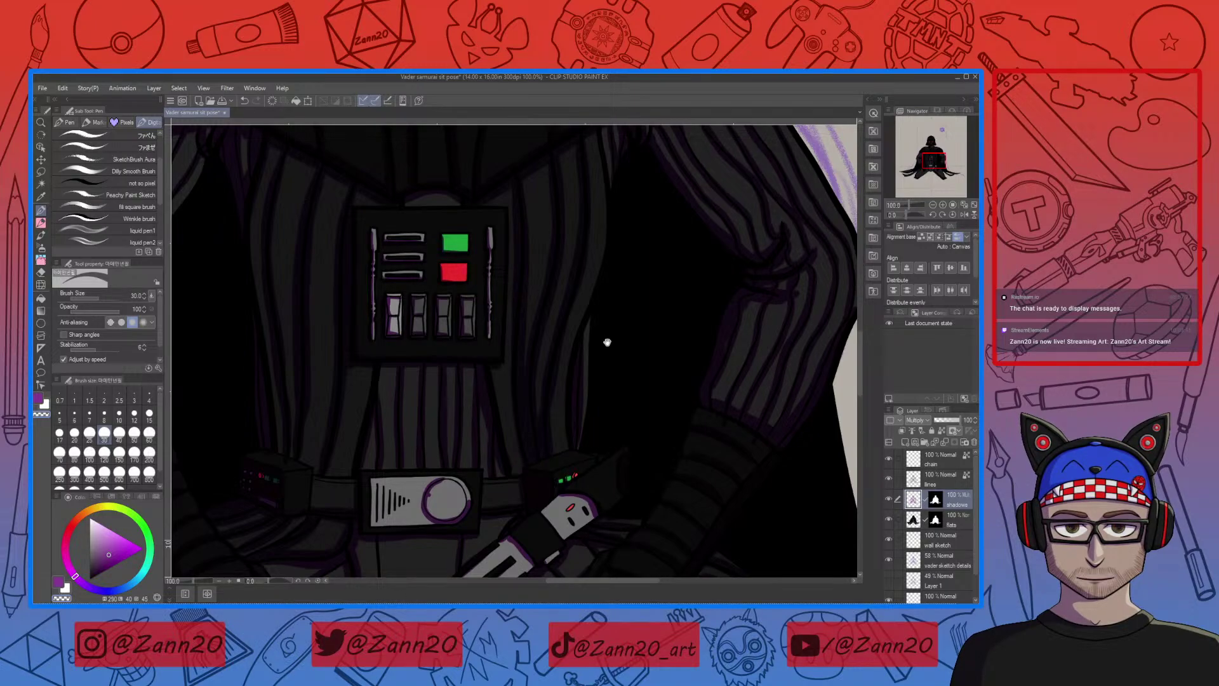
Touch up the purple shadow along the chest armour's lower edge, just above the control box
left_click_drag(608, 343, 562, 382)
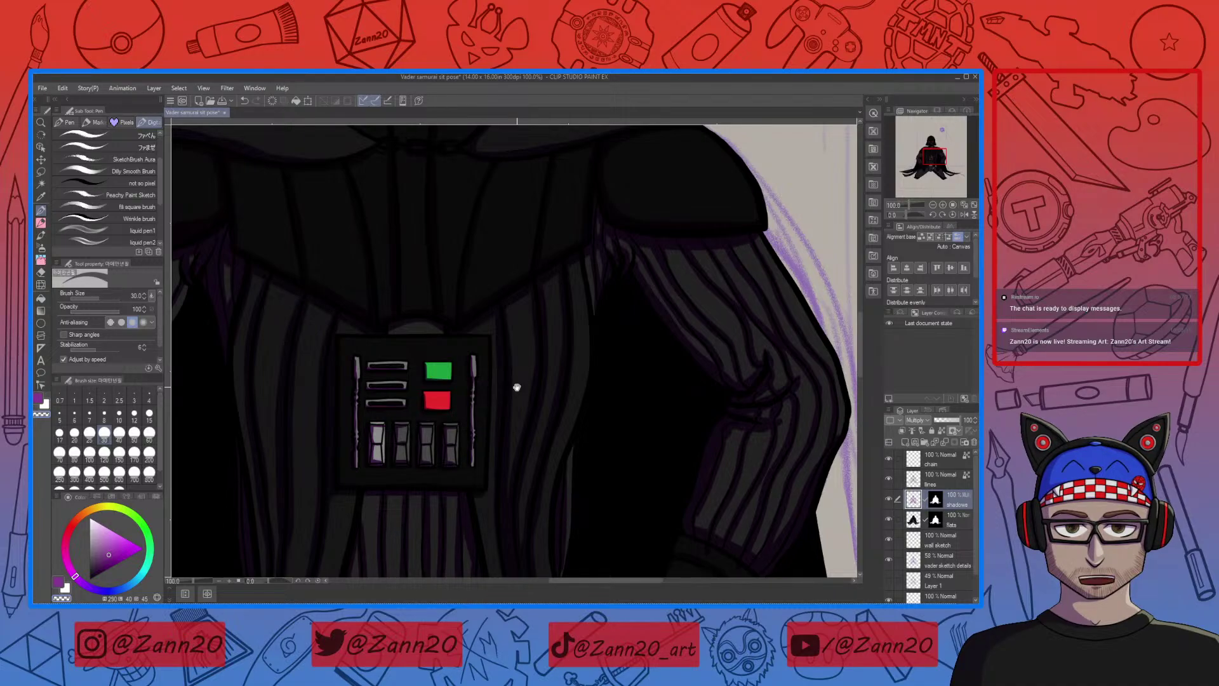
left_click_drag(514, 383, 536, 464)
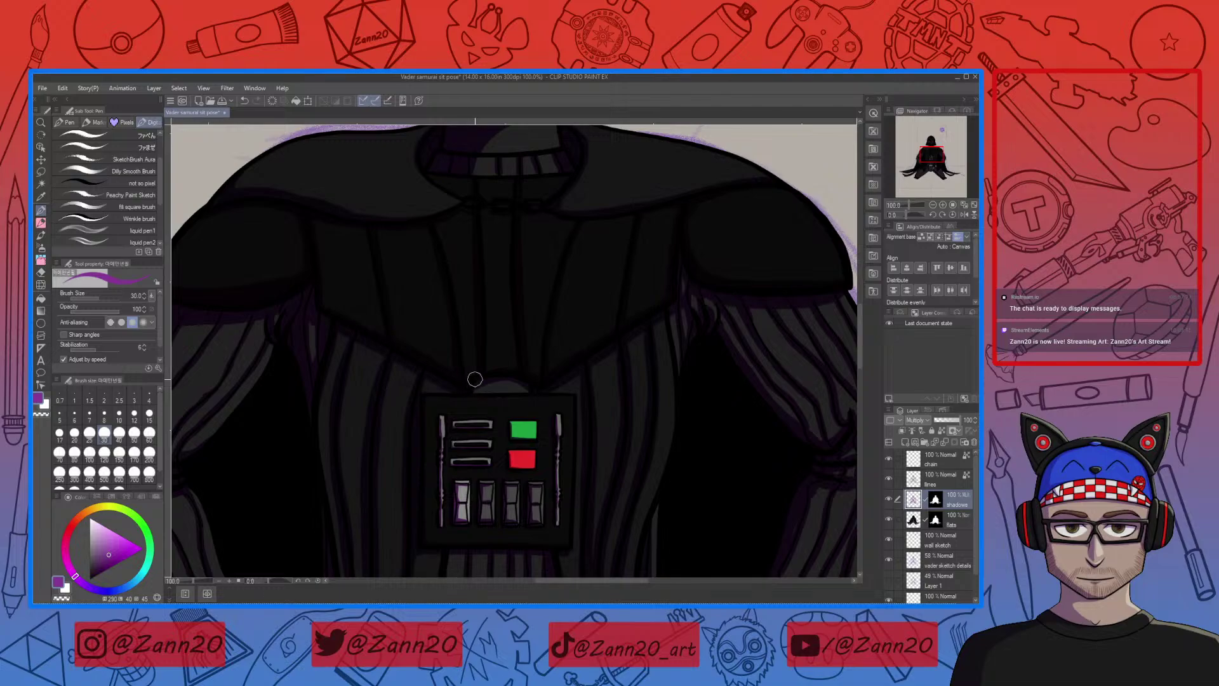
mouse_move(428, 429)
left_mouse_down()
mouse_move(482, 471)
mouse_move(479, 381)
left_mouse_up()
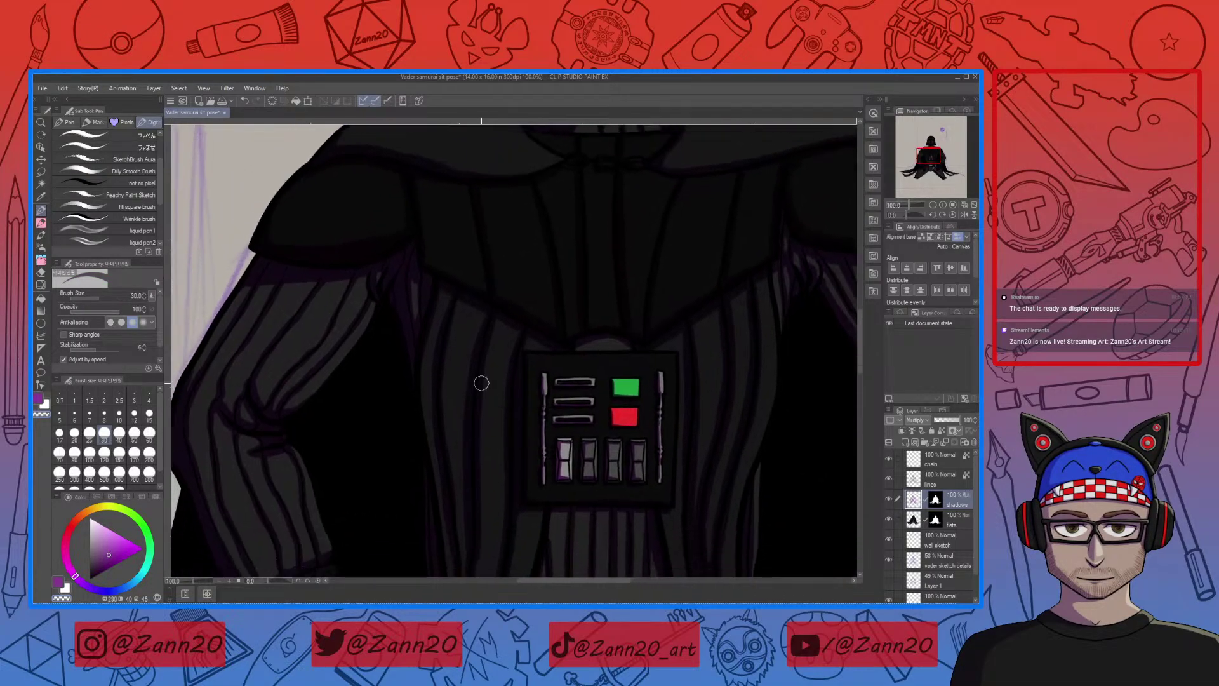
Refine the shadows on the striped suit beside the control box, down towards the belt, with the transparent colour
key("c")
left_click_drag(450, 324, 456, 294)
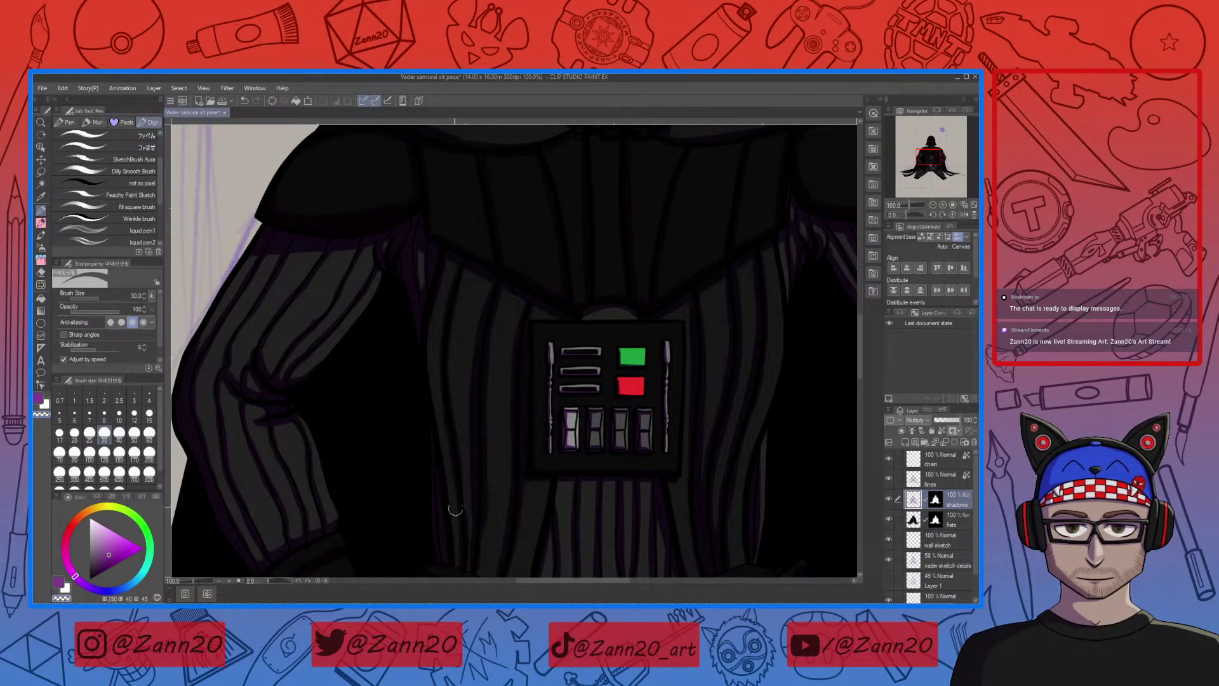
scroll(499, 431, "up", 1)
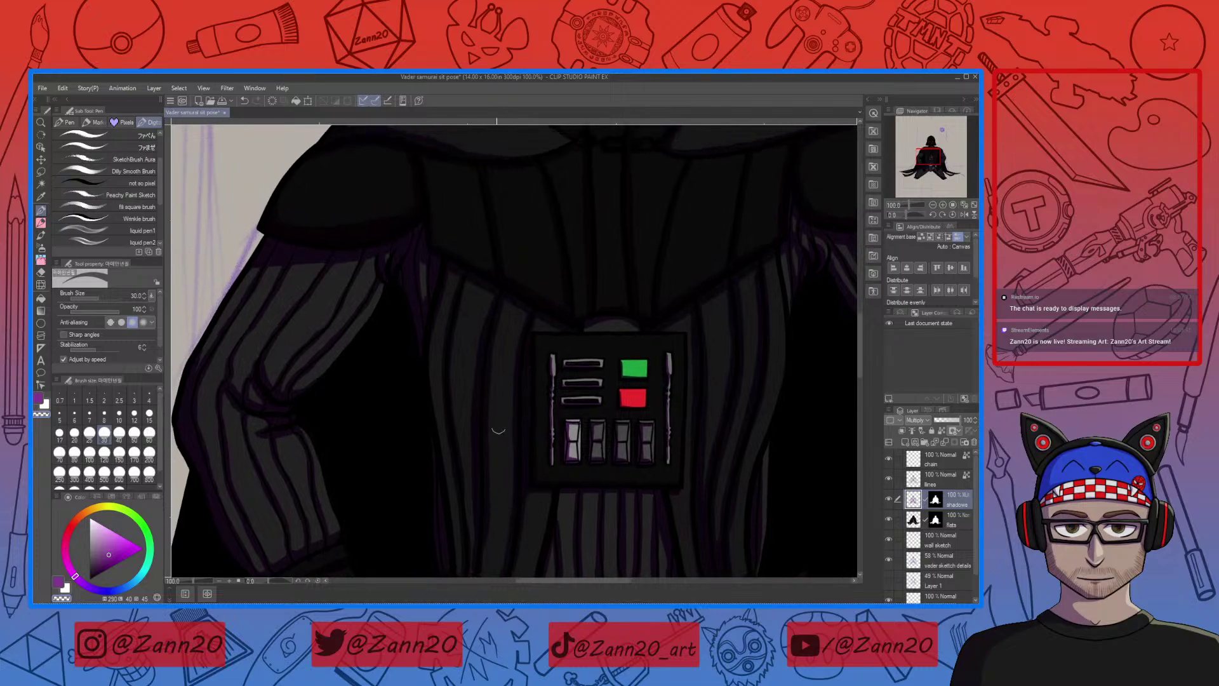
scroll(504, 463, "down", 1)
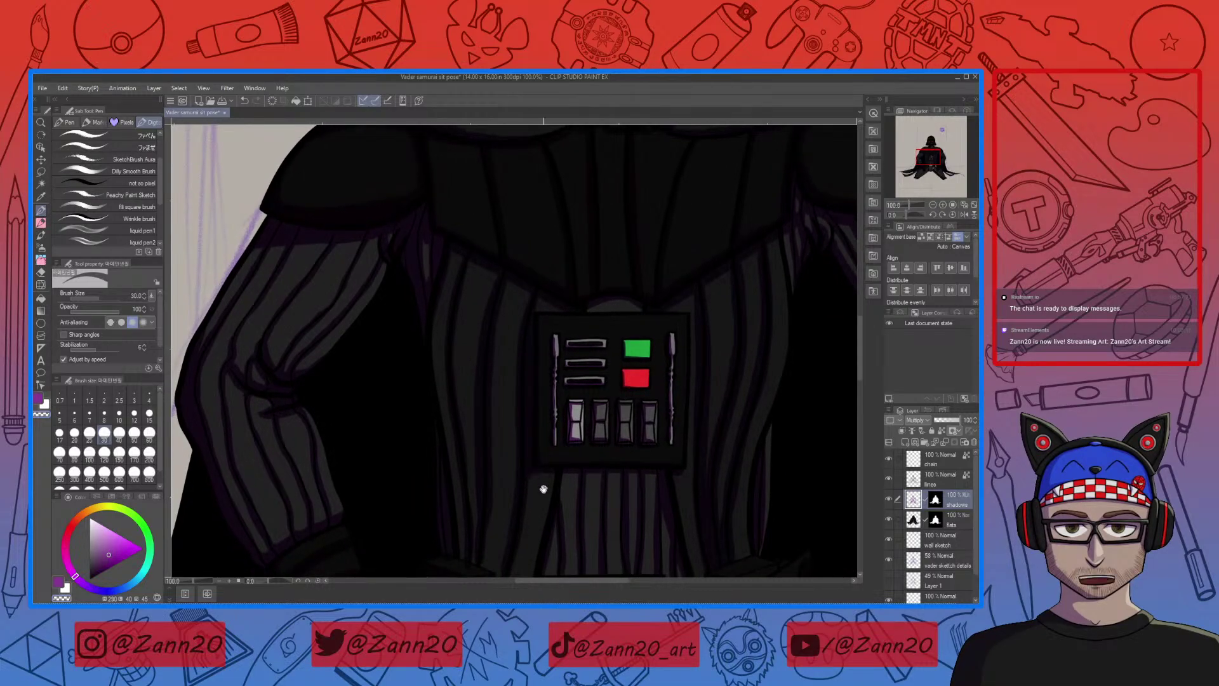
scroll(530, 425, "down", 1)
scroll(533, 476, "down", 2)
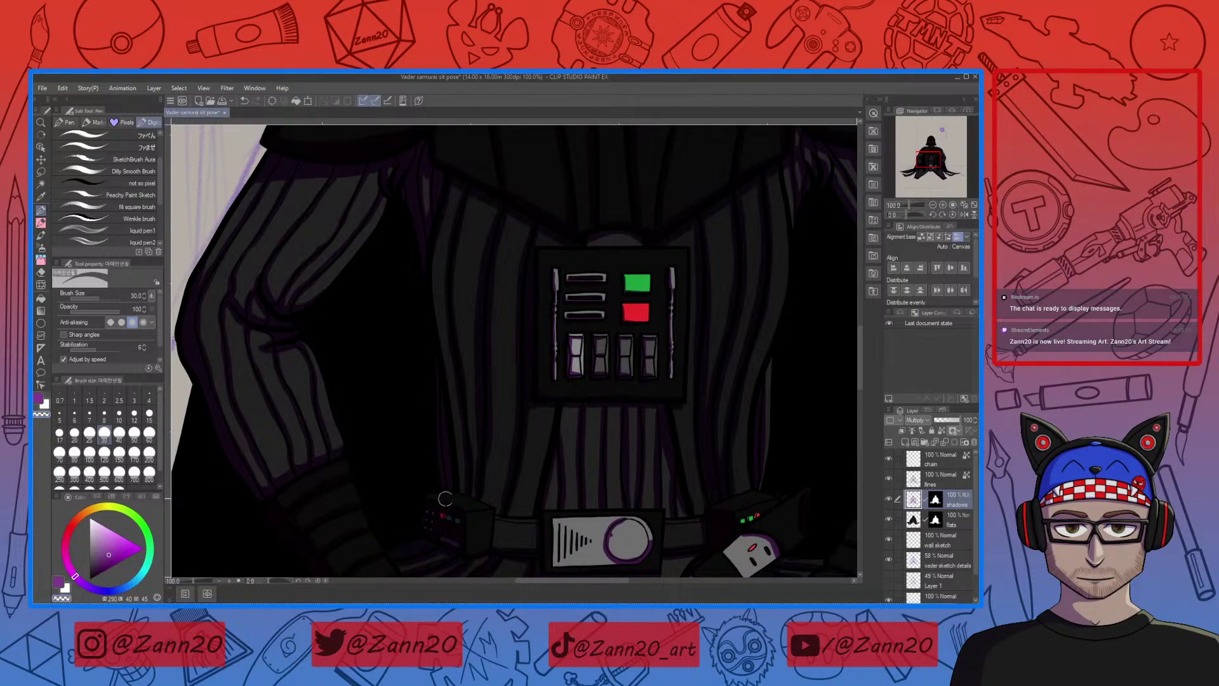
Refine the purple shadows on the striped suit along the torso's left edge, from the armpit down to the belt box
scroll(506, 498, "down", 1)
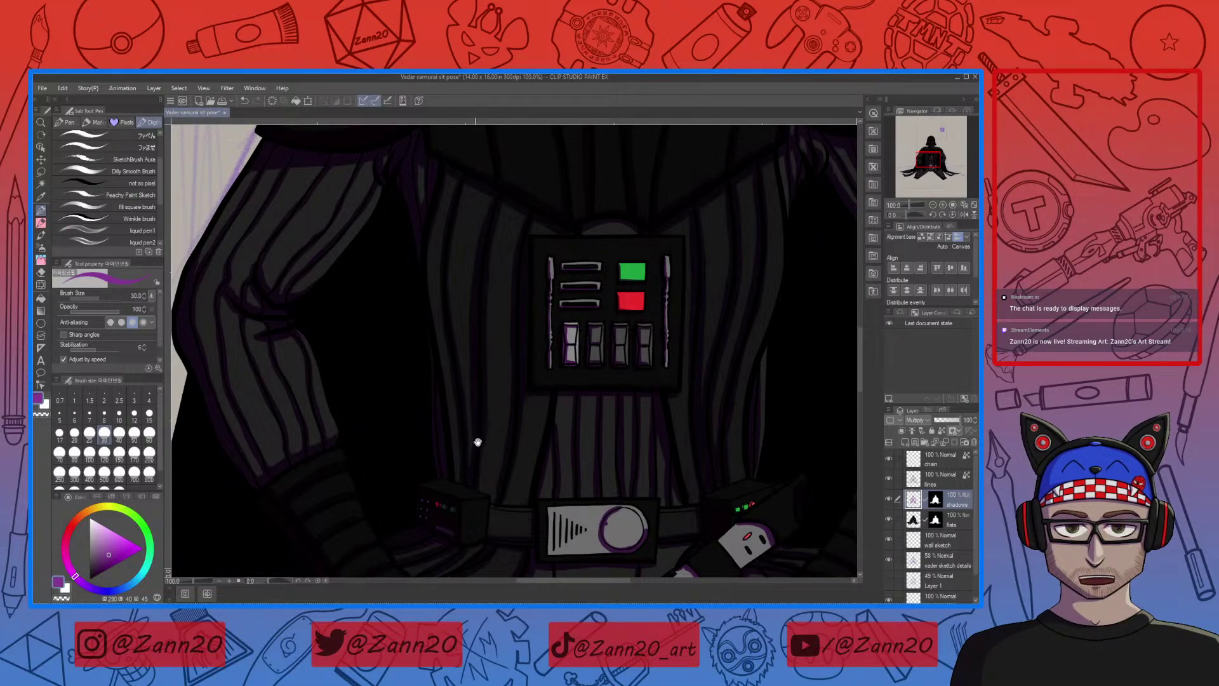
left_click_drag(479, 438, 487, 452)
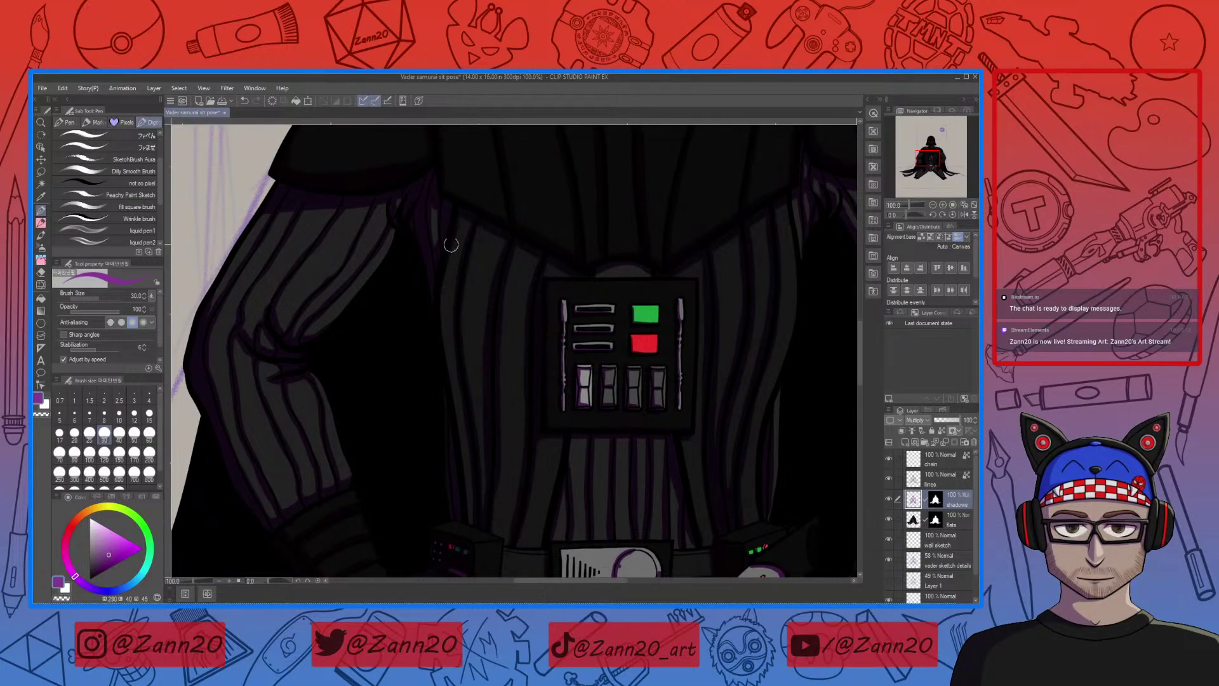
left_click_drag(444, 274, 442, 330)
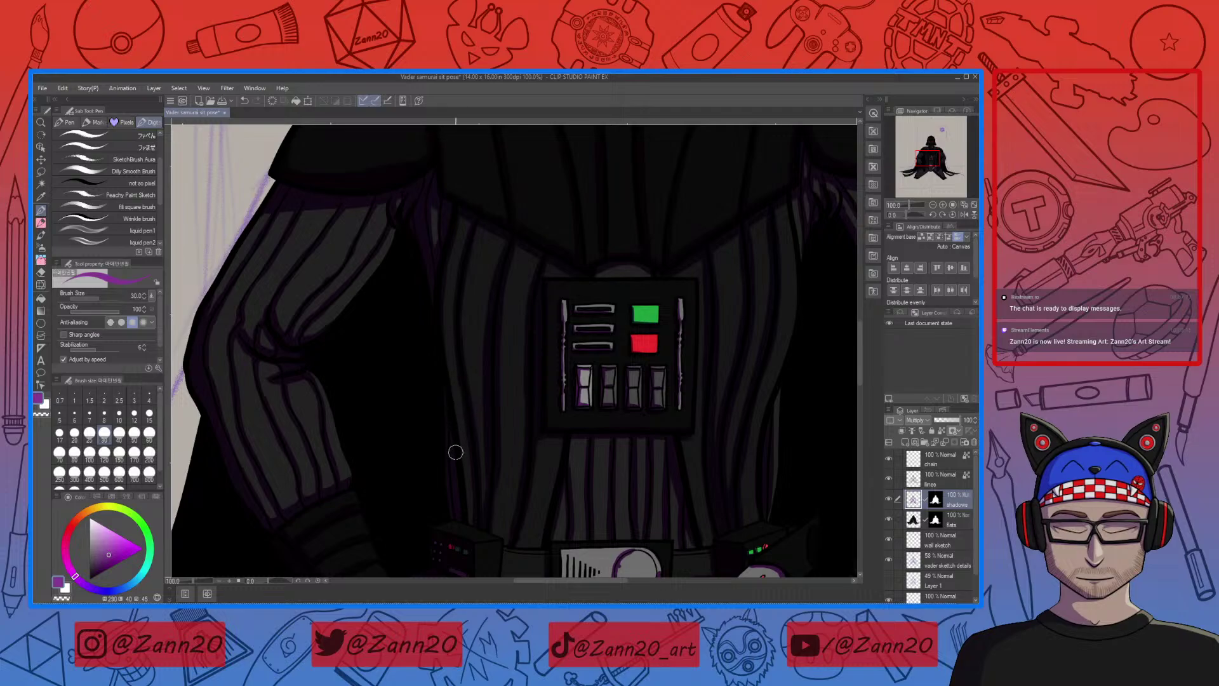
mouse_move(458, 449)
left_mouse_down()
mouse_move(491, 509)
mouse_move(498, 435)
mouse_move(495, 460)
mouse_move(485, 451)
left_mouse_up()
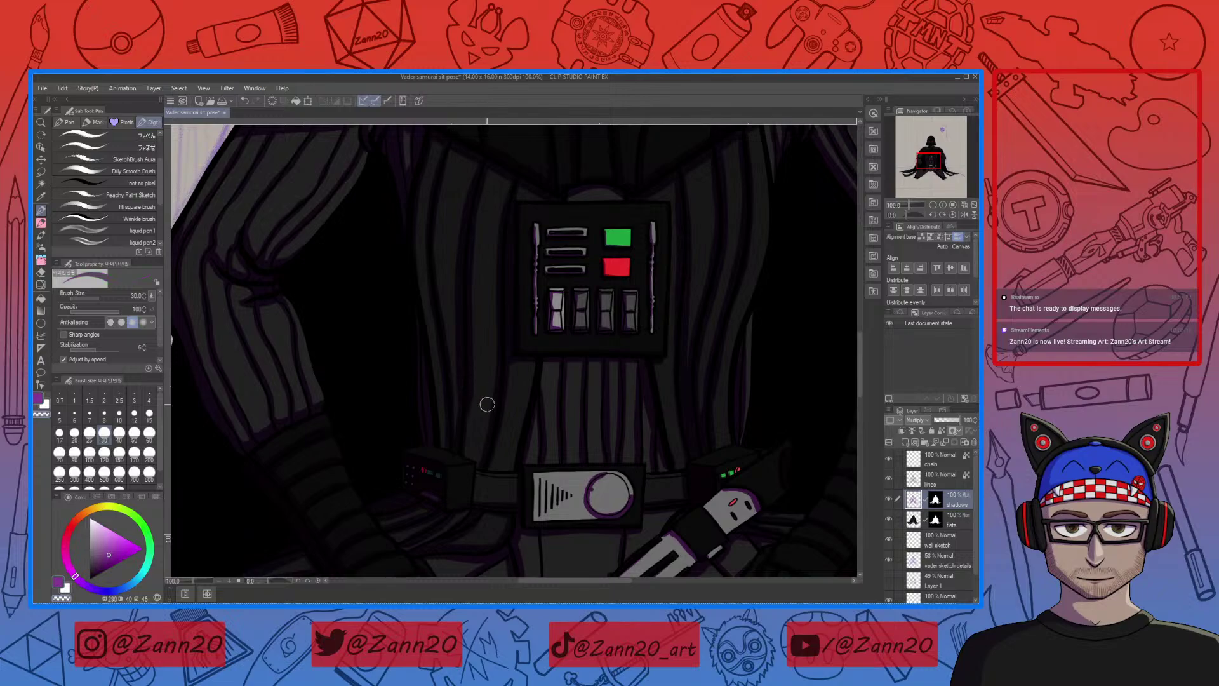
left_click_drag(484, 480, 463, 448)
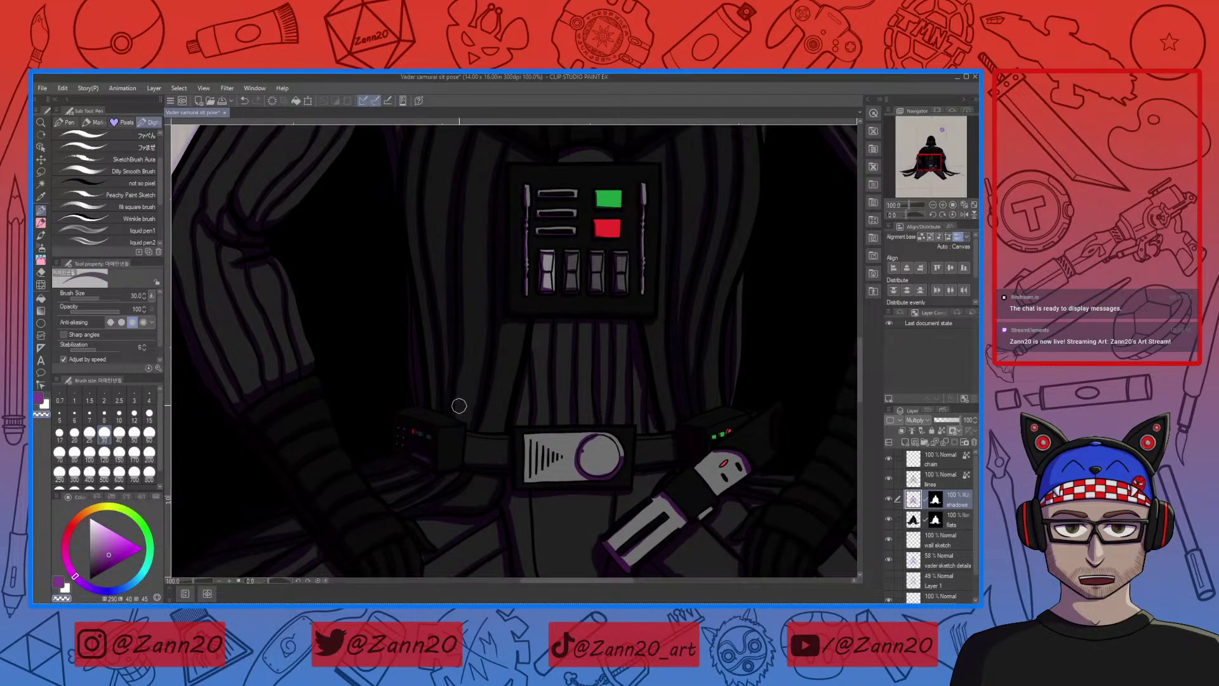
left_click_drag(448, 444, 402, 469)
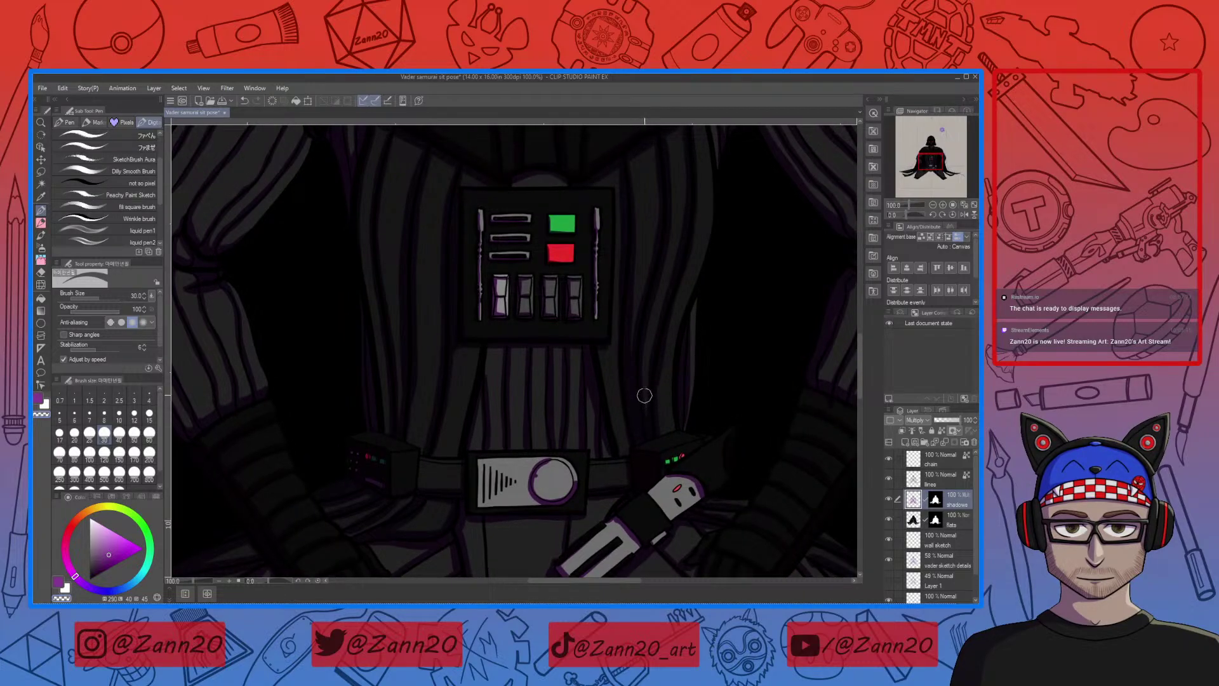
Clean up the shadows on the striped panel between the chest control box and the belt buckle with the transparent colour
left_click_drag(654, 446, 623, 484)
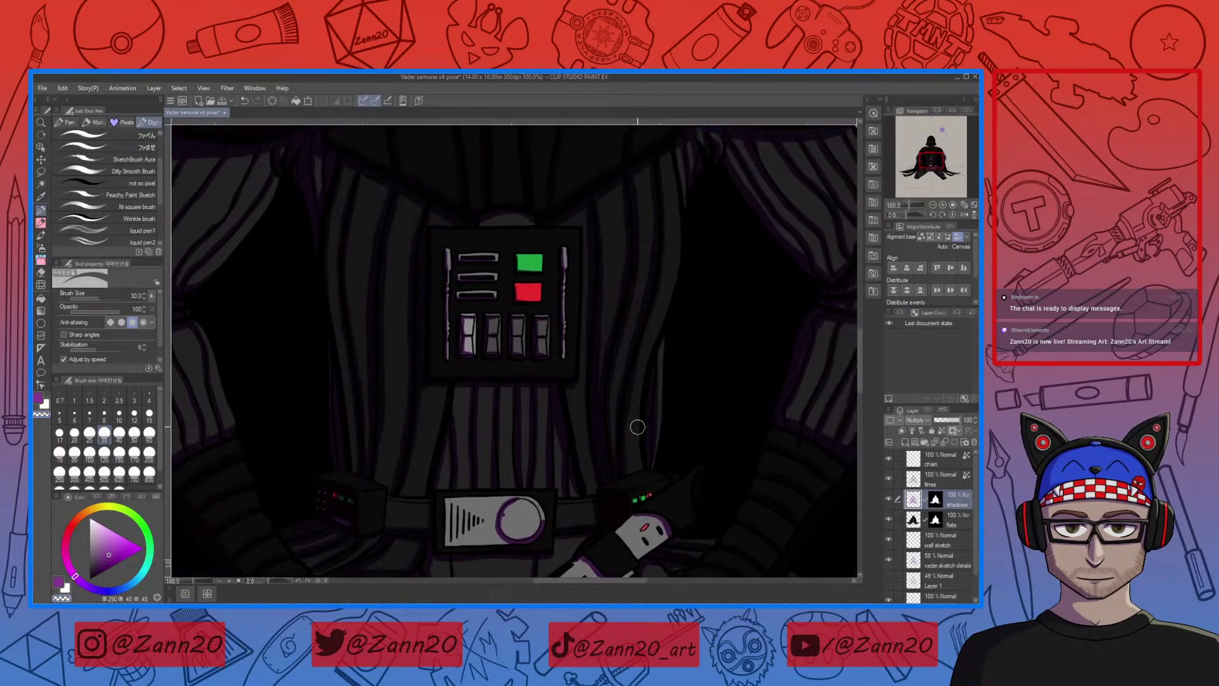
left_click_drag(457, 419, 479, 422)
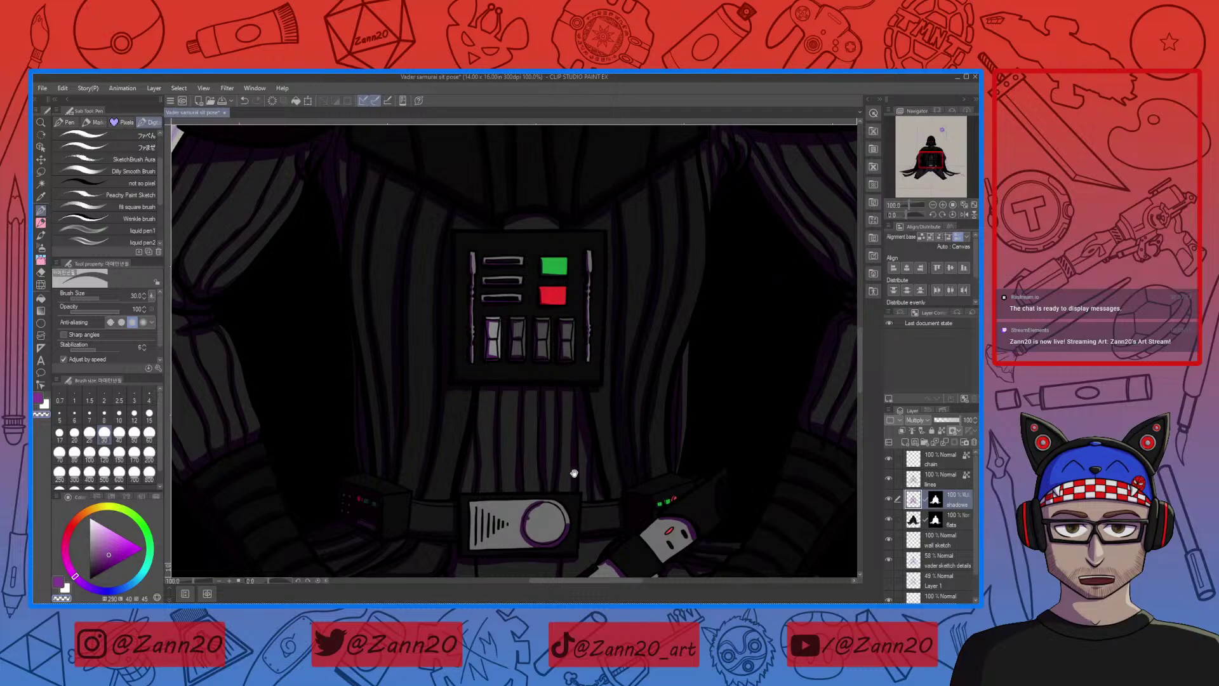
left_click_drag(541, 464, 497, 457)
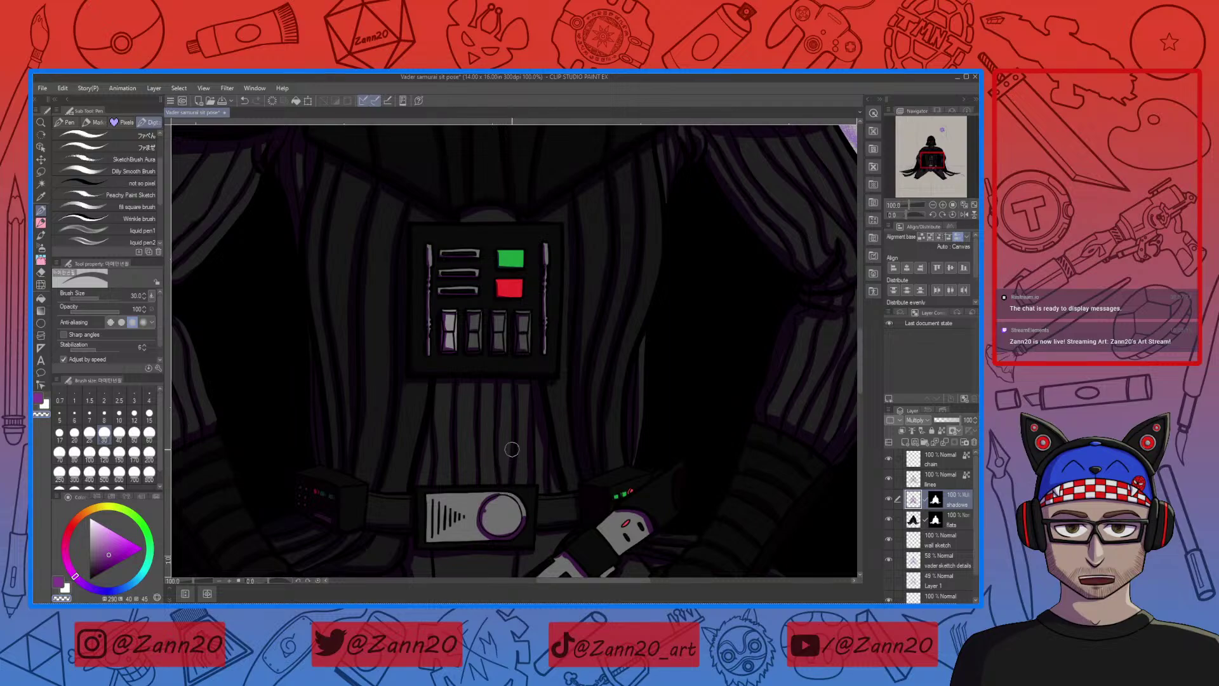
left_click_drag(578, 362, 527, 454)
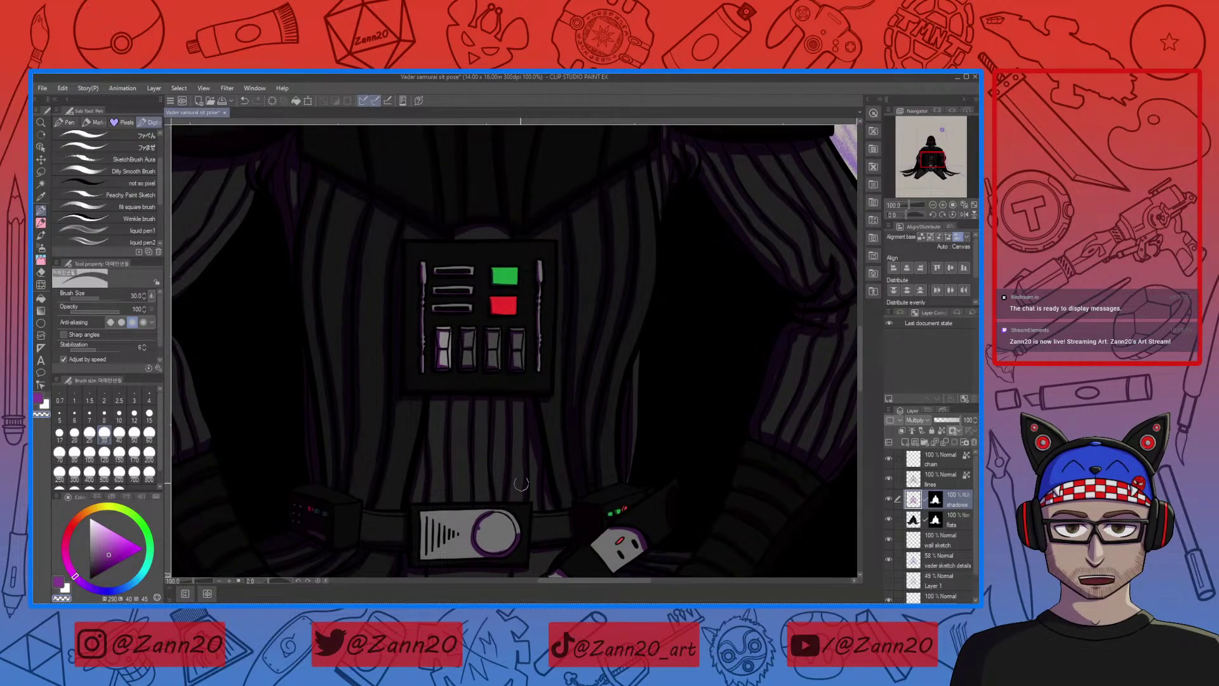
left_click_drag(561, 427, 510, 452)
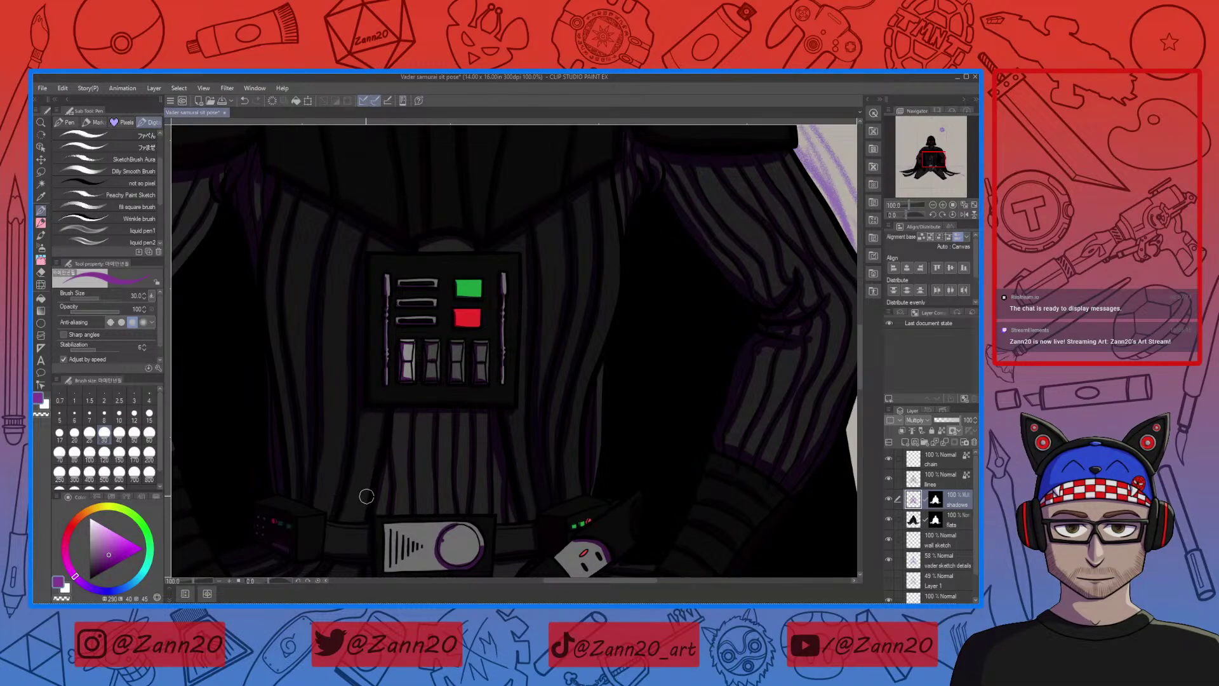
Undo the last stroke and rework the shadow along the fold left of the central striped panel, above the belt
key("ctrl+z")
key("c")
left_click_drag(373, 422, 360, 509)
left_click_drag(474, 318, 482, 386)
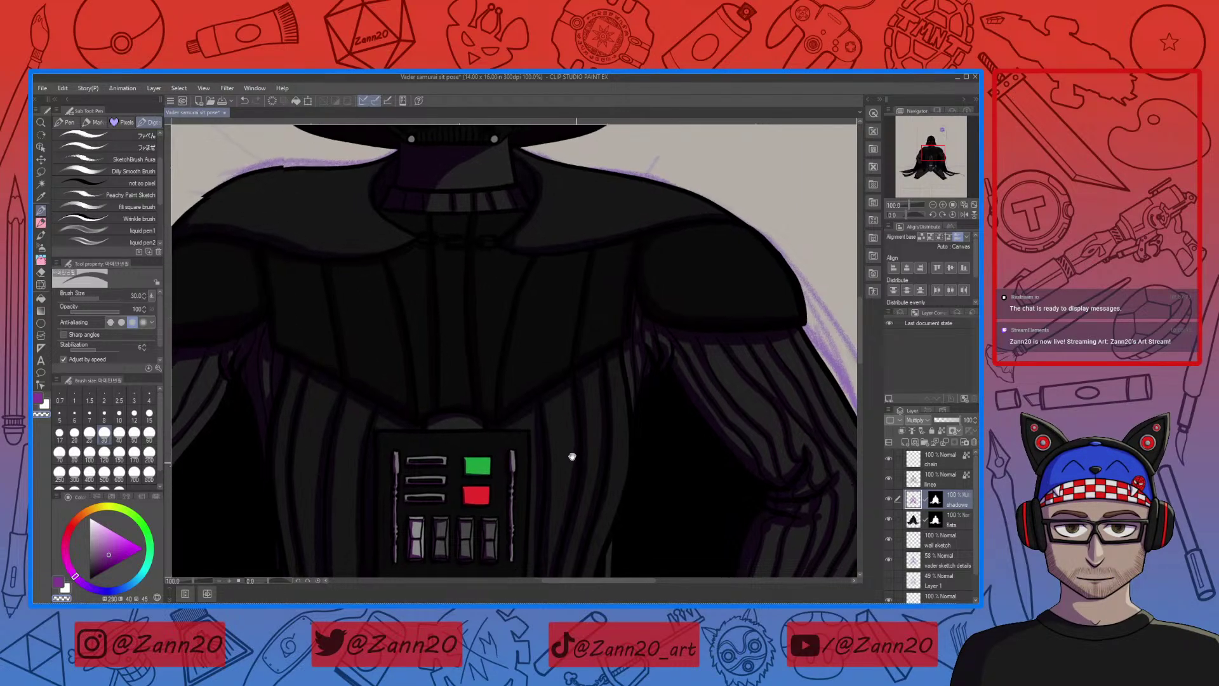
Refine the shadows on the torso's right side beside the control box down to the belt, alternating purple and the transparent colour
left_click_drag(572, 457, 522, 370)
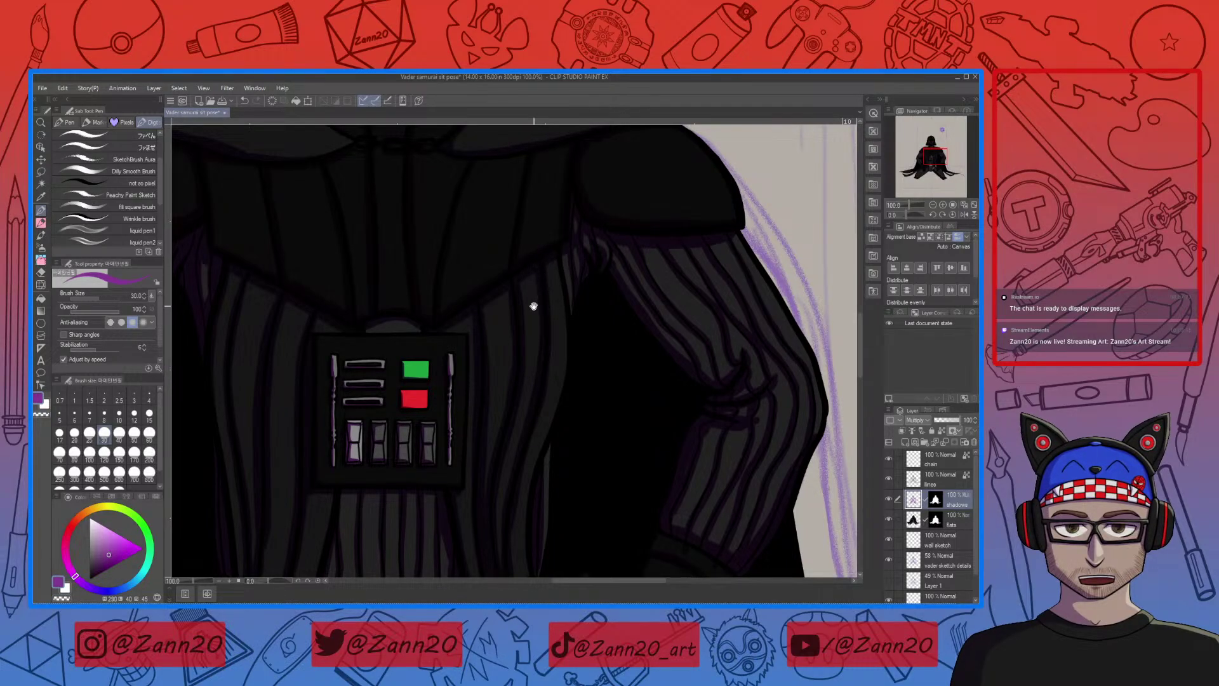
scroll(565, 465, "down", 5)
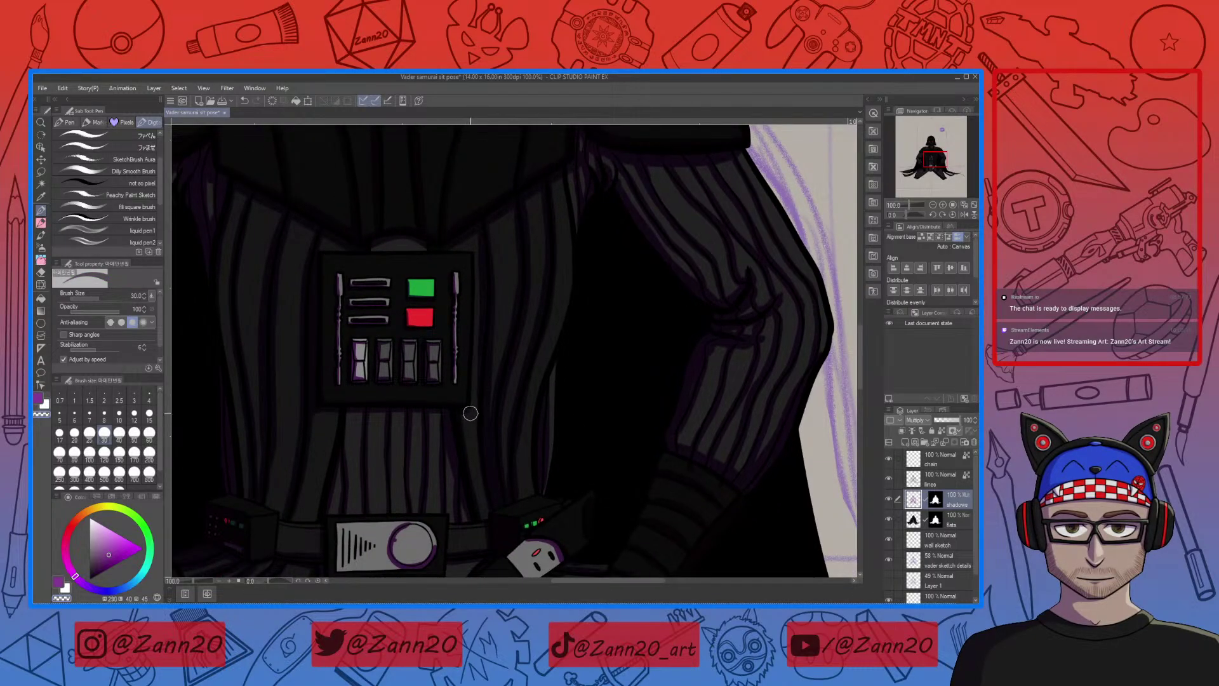
scroll(457, 506, "down", 4)
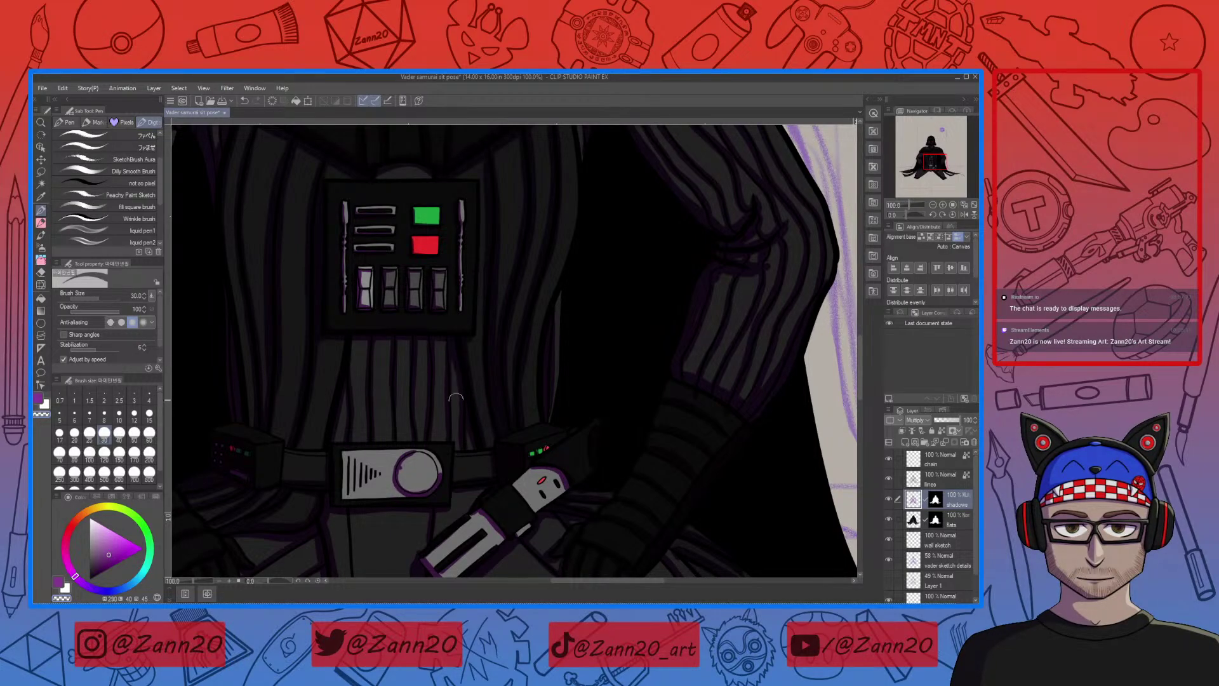
key("c")
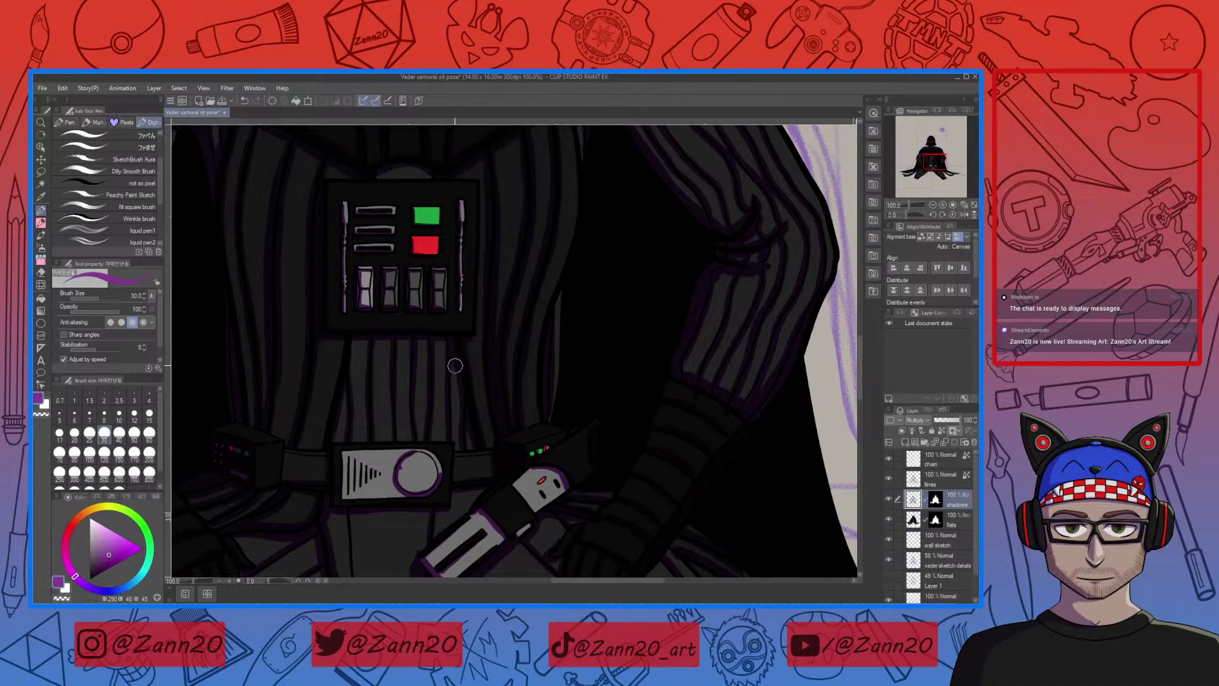
left_click_drag(499, 463, 525, 411)
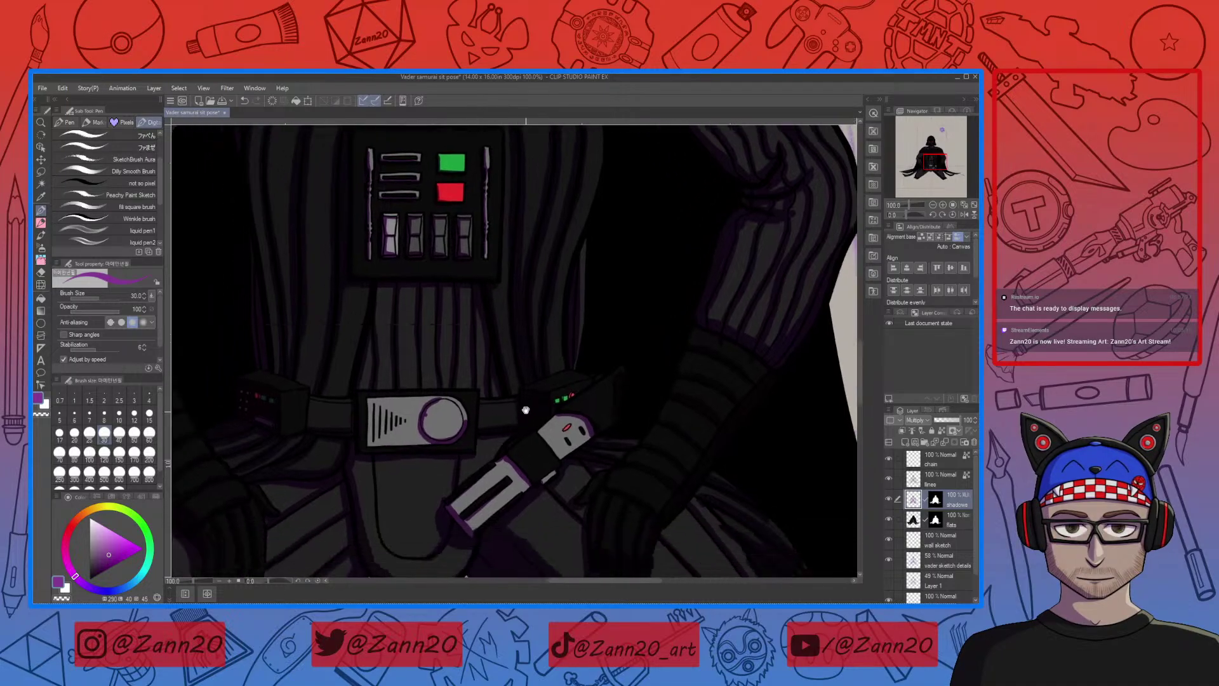
left_click_drag(526, 496, 549, 509)
left_click_drag(459, 411, 577, 437)
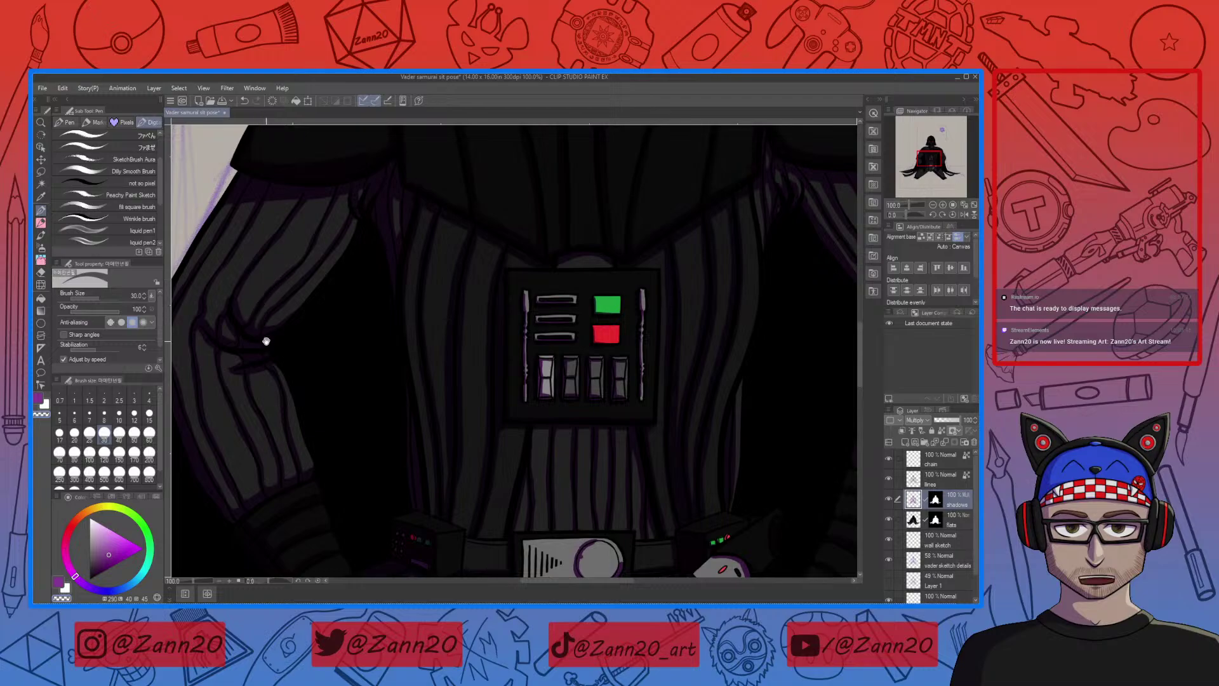
Add purple shadow to the bunched striped fabric at the armpit beneath the figure's right-hand shoulder armour
left_click_drag(630, 464, 416, 465)
mouse_move(680, 465)
left_mouse_down()
mouse_move(599, 493)
mouse_move(479, 488)
mouse_move(493, 545)
left_mouse_up()
left_click_drag(463, 356, 474, 404)
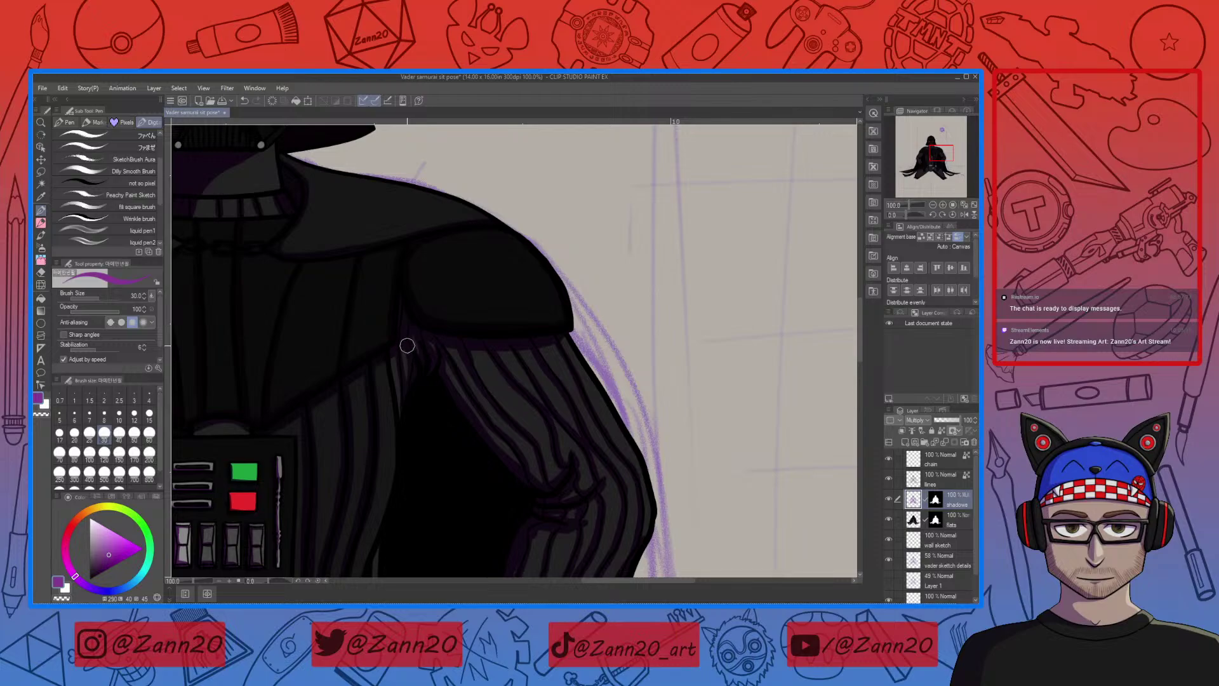
left_click_drag(521, 489, 421, 441)
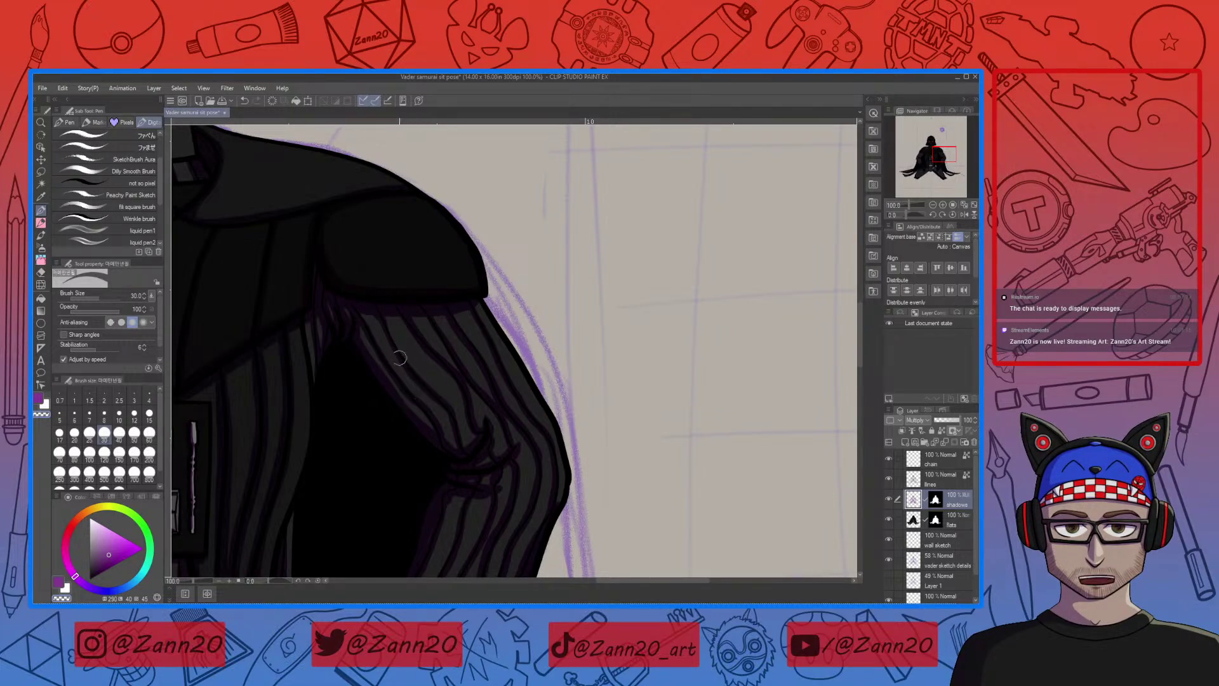
Refine the shadows on the right-hand striped upper sleeve, from the shoulder armour to the elbow creases, with the transparent colour
left_click_drag(473, 405, 450, 423)
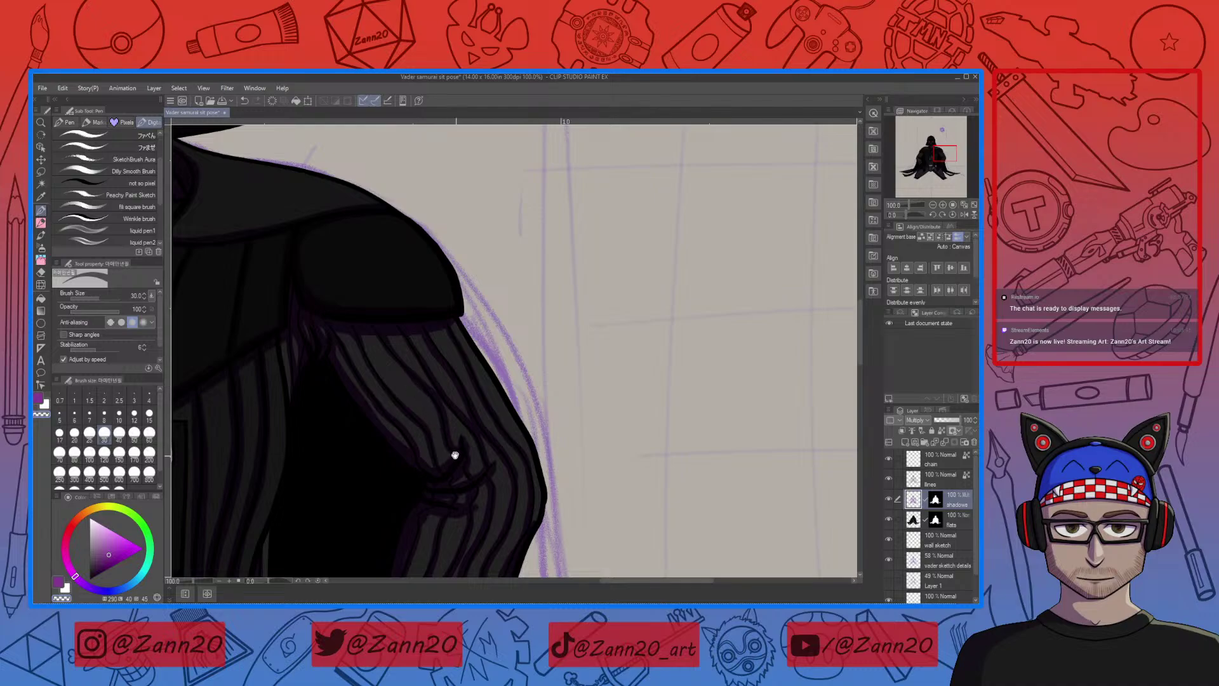
left_click_drag(455, 455, 418, 417)
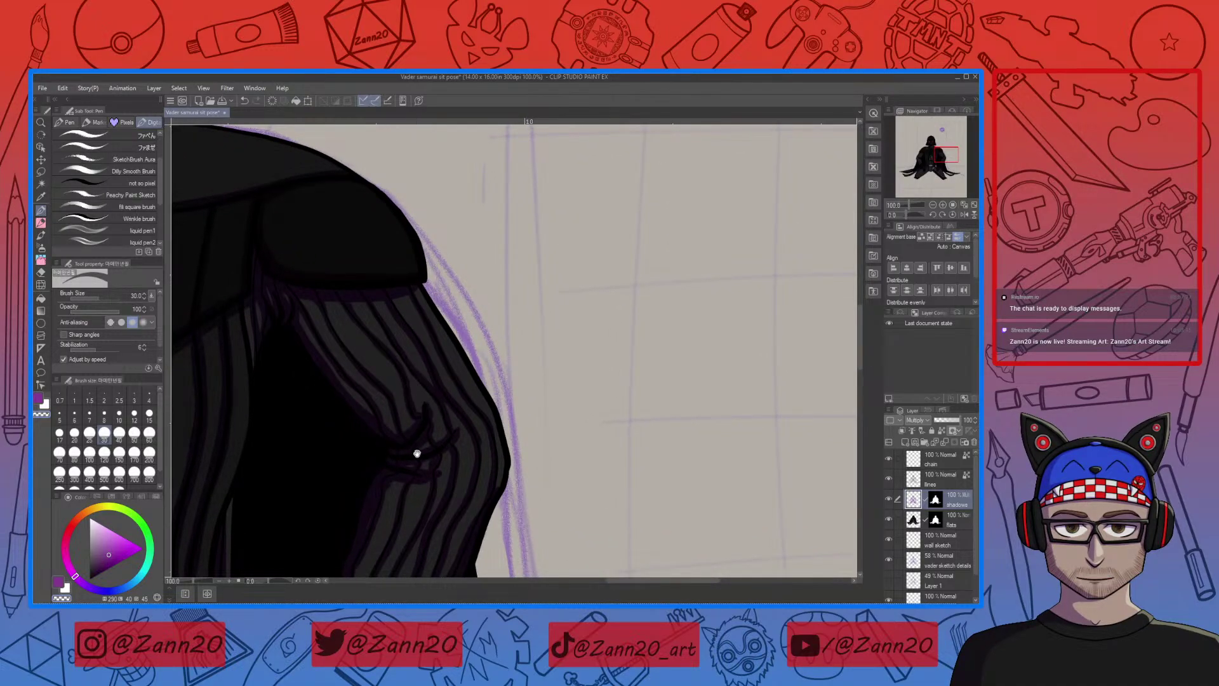
mouse_move(420, 383)
left_mouse_down()
mouse_move(435, 372)
mouse_move(402, 377)
left_mouse_up()
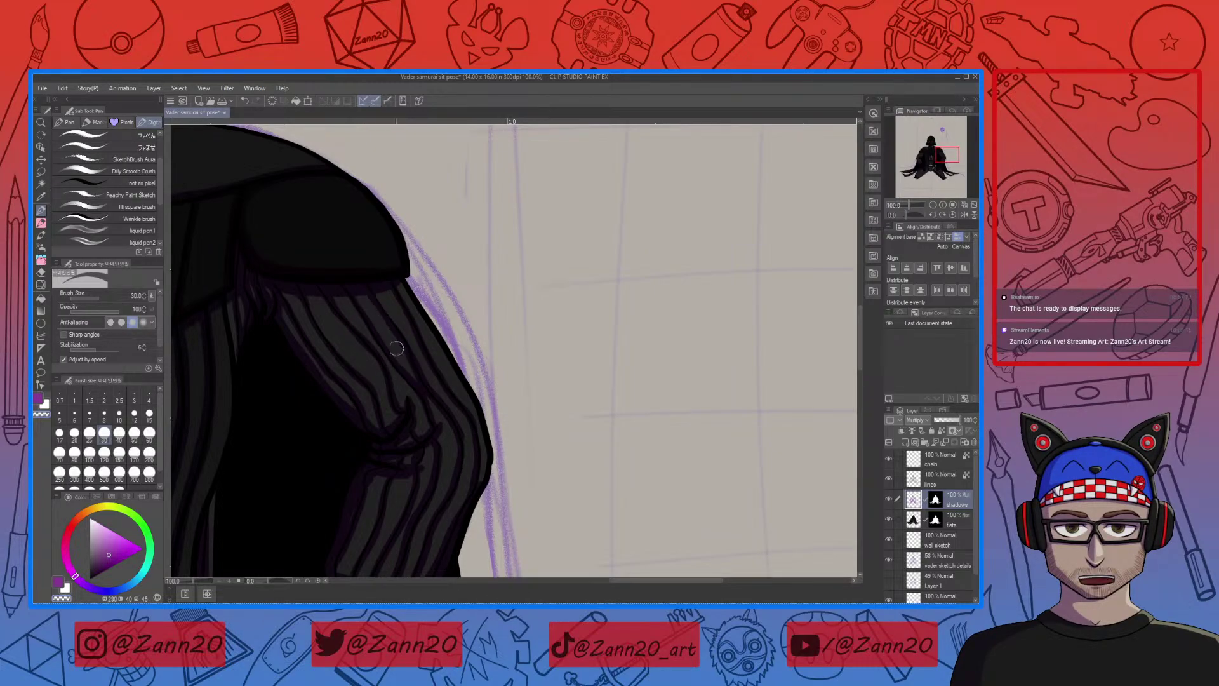
left_click_drag(402, 364, 406, 355)
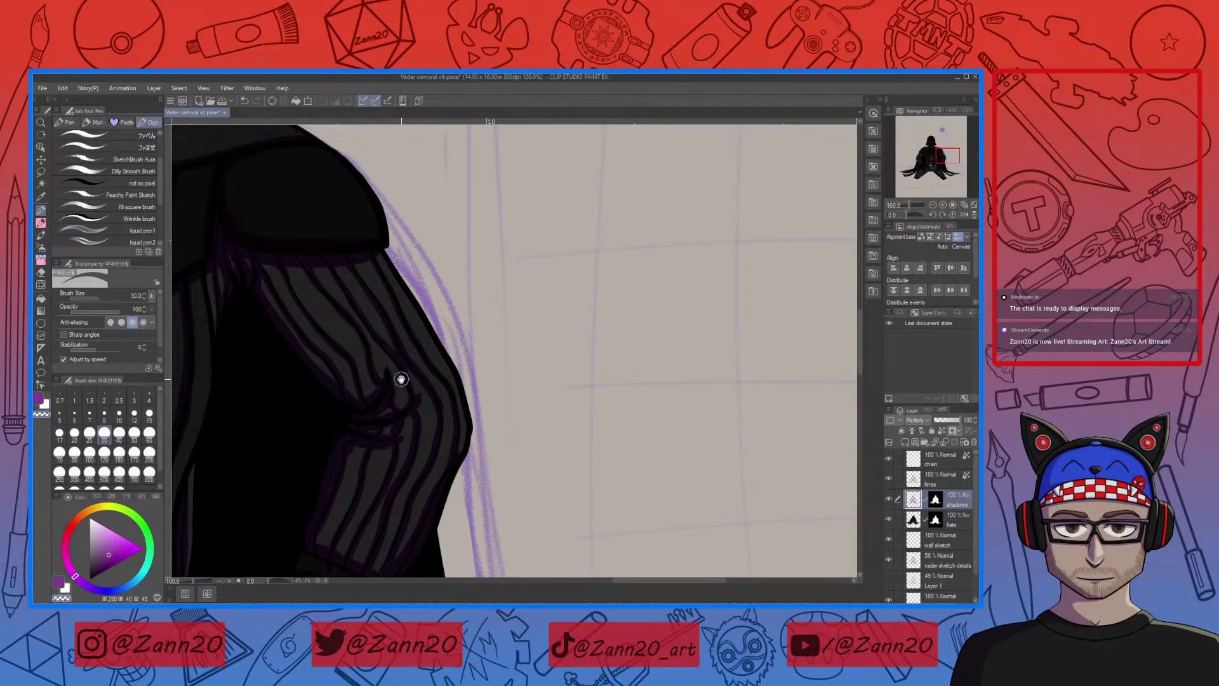
left_click_drag(401, 379, 419, 393)
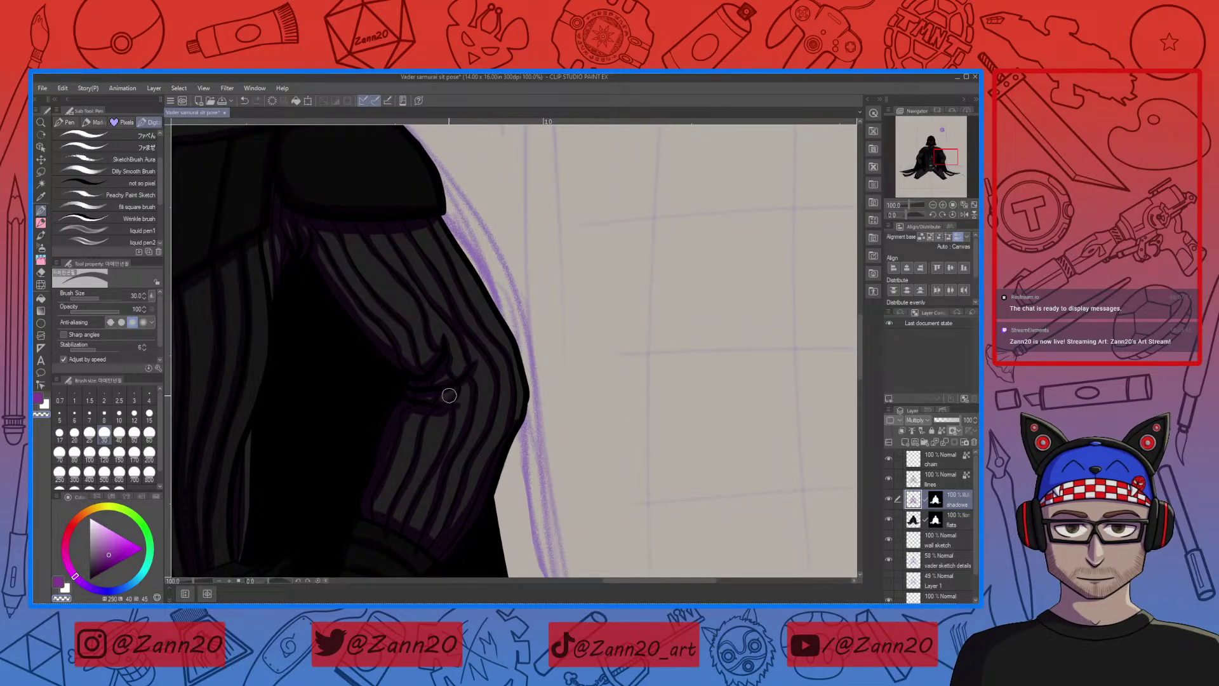
left_click_drag(427, 470, 452, 455)
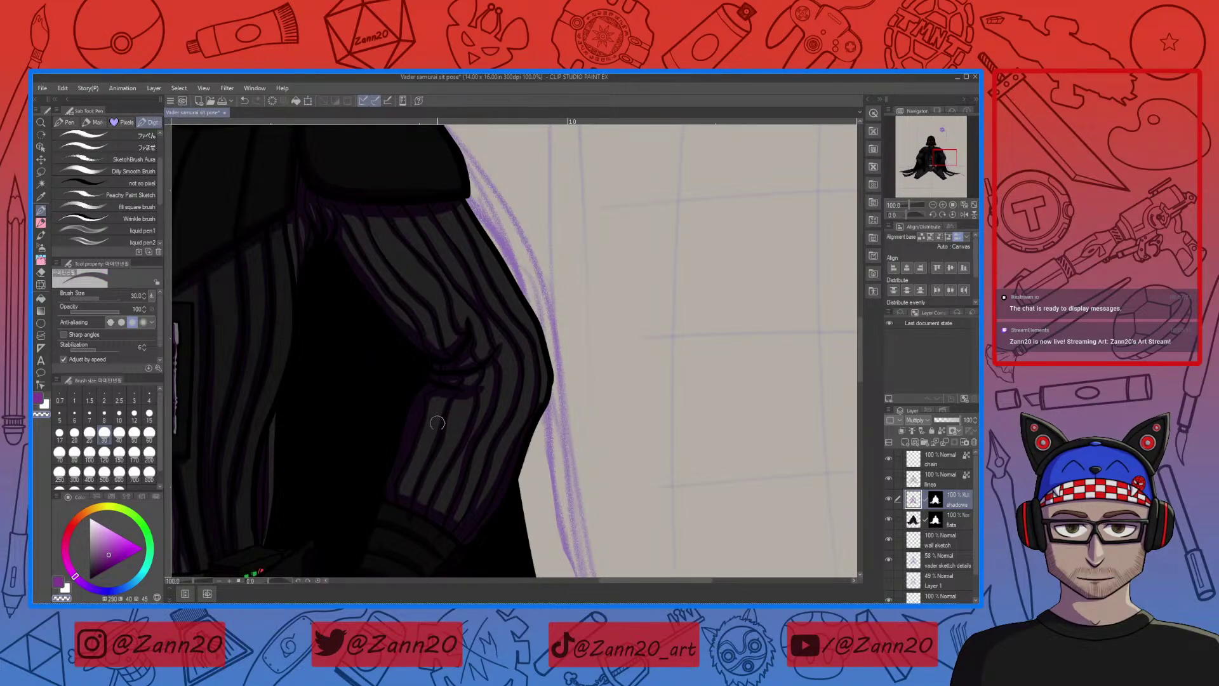
Refine the shadows on the right-hand forearm sleeve down to the glove cuff, alternating purple and the transparent colour
scroll(444, 480, "down", 2)
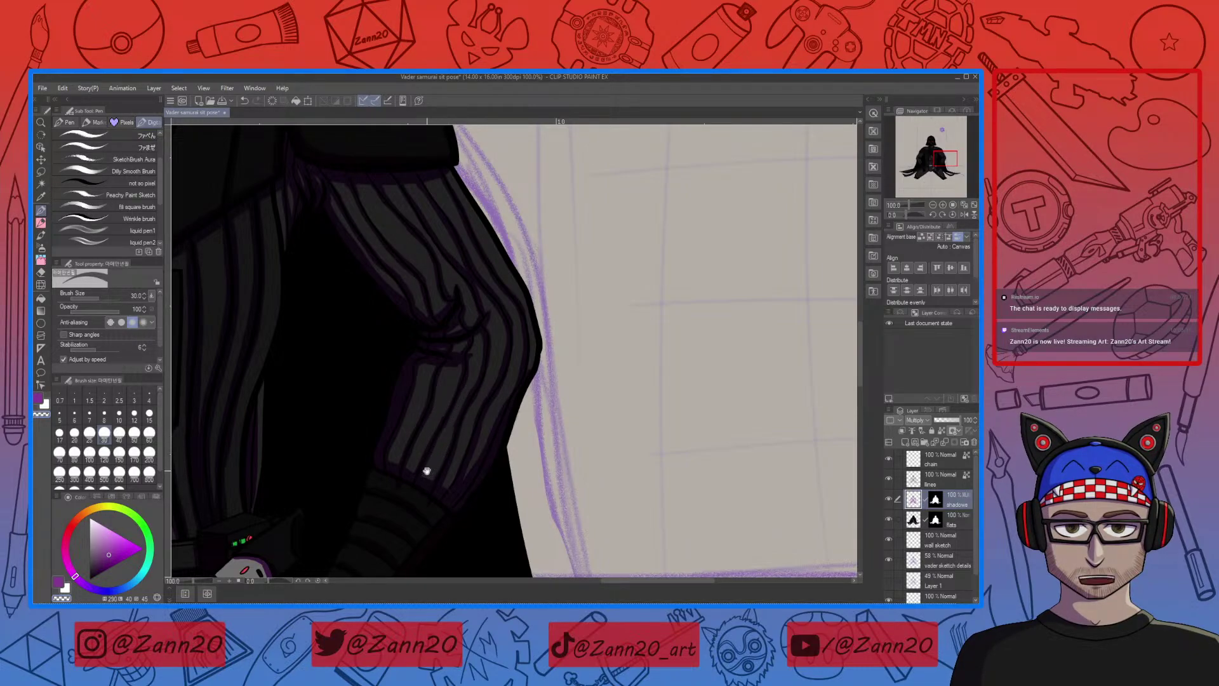
scroll(440, 442, "right", 3)
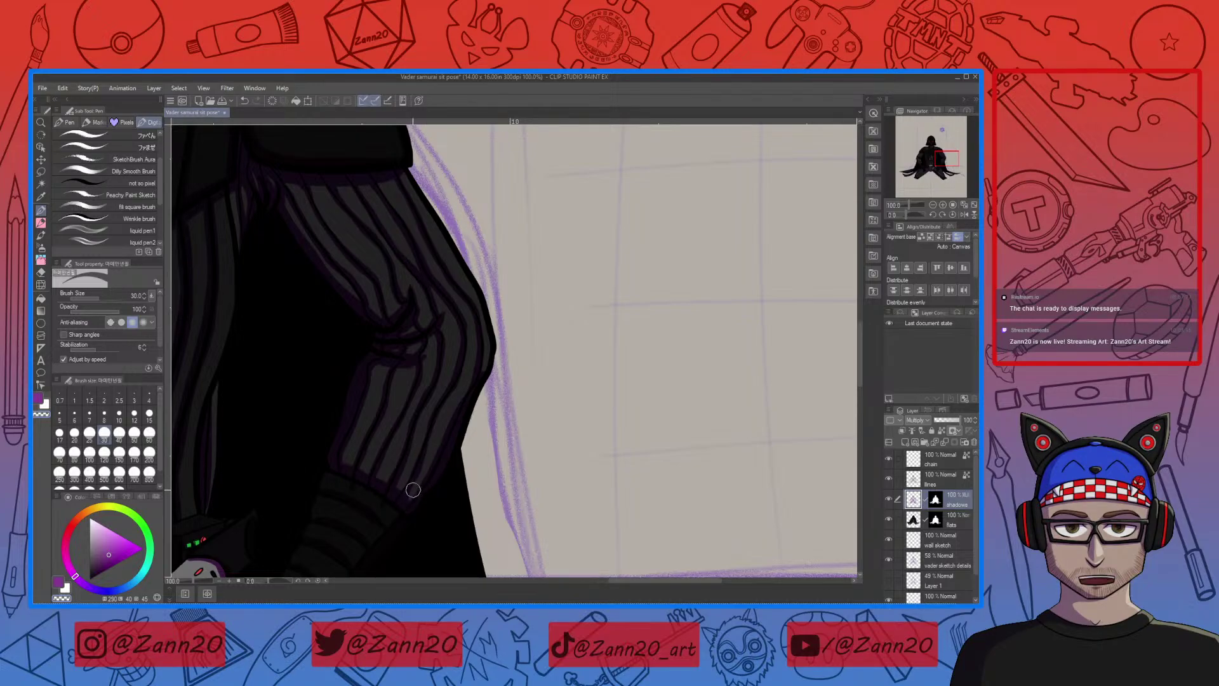
key("x")
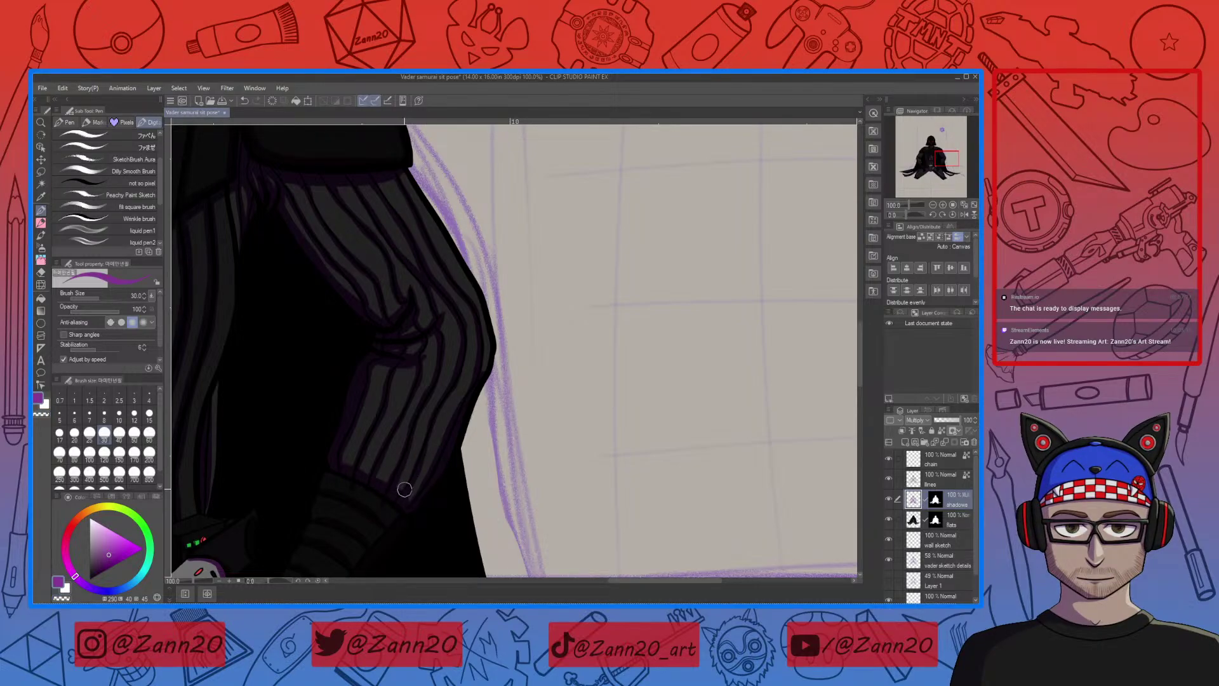
key("c")
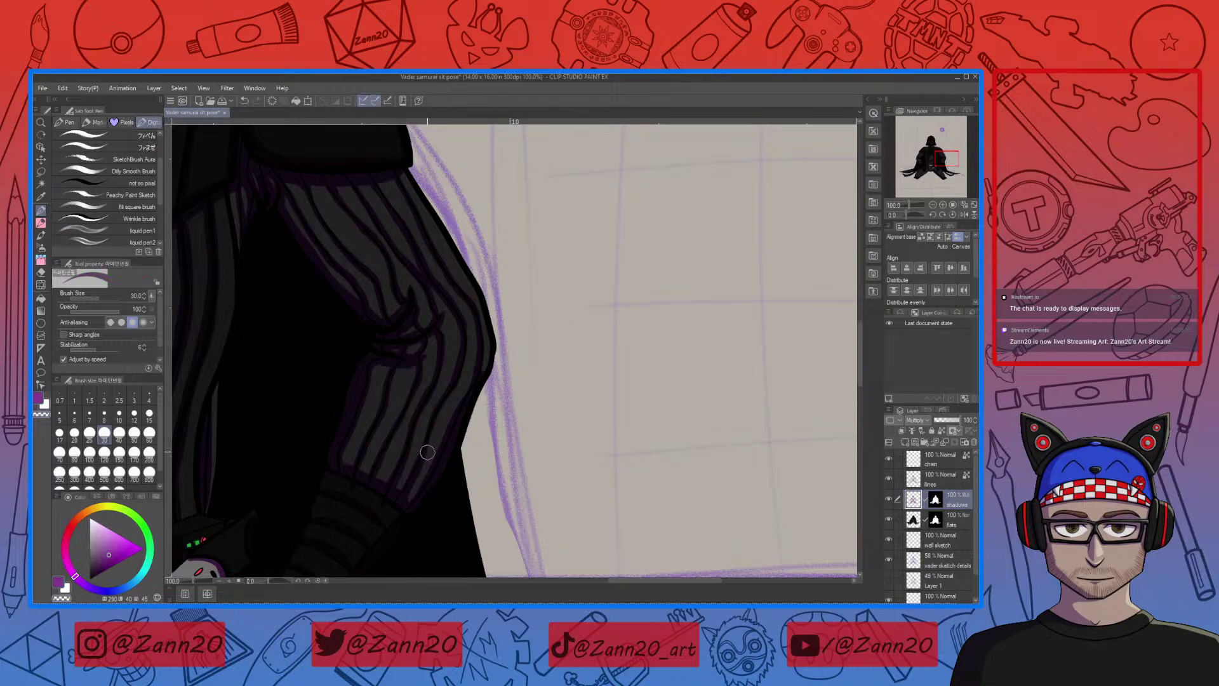
key("c")
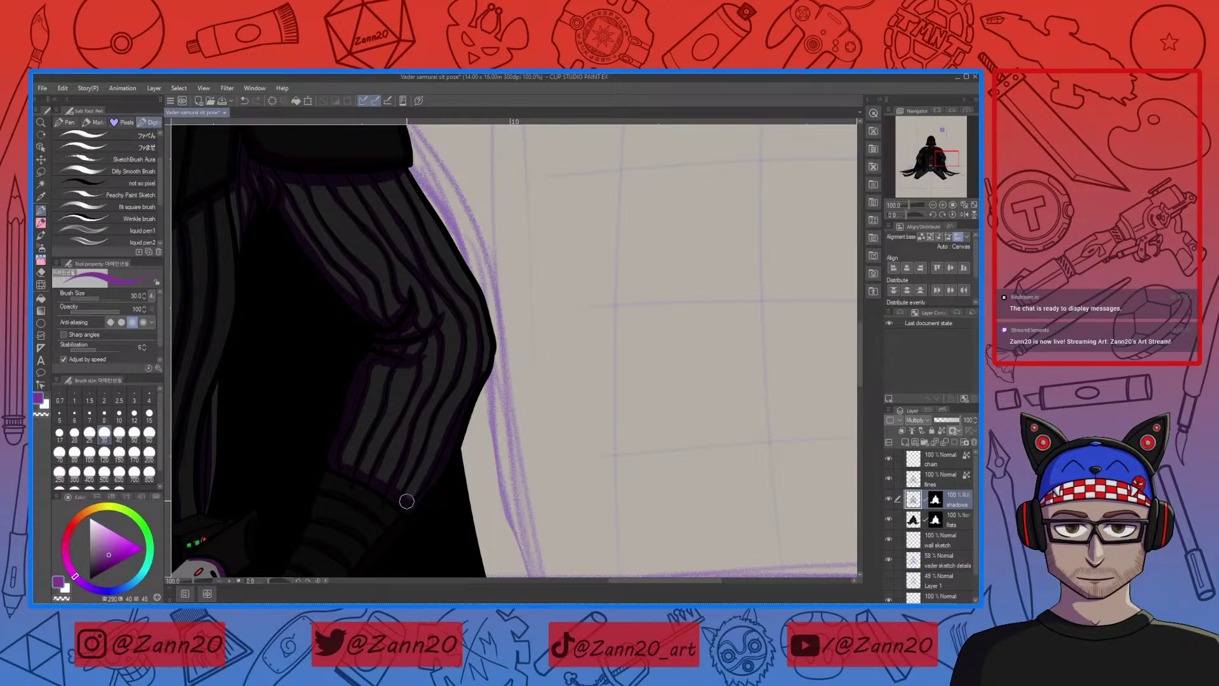
Touch up the shadows along the right-hand sleeve's outer elbow edge and below the shoulder armour with purple and the transparent colour
mouse_move(454, 449)
left_mouse_down()
mouse_move(422, 436)
mouse_move(389, 458)
left_mouse_up()
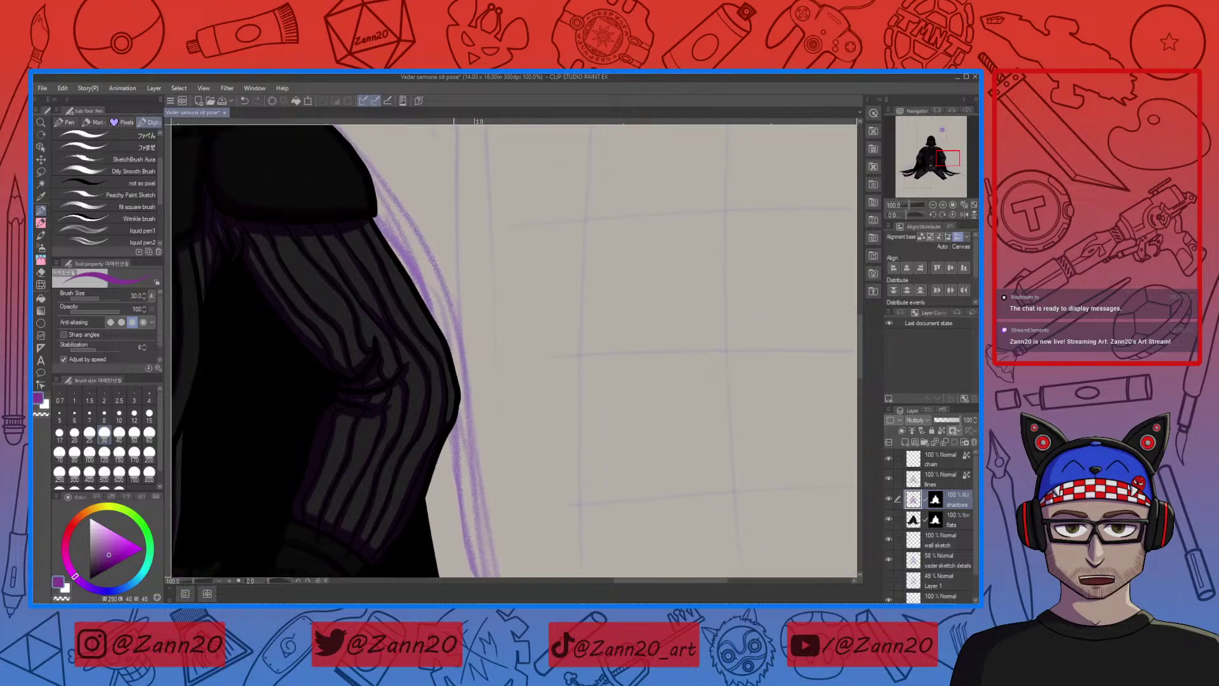
left_click_drag(458, 395, 453, 418)
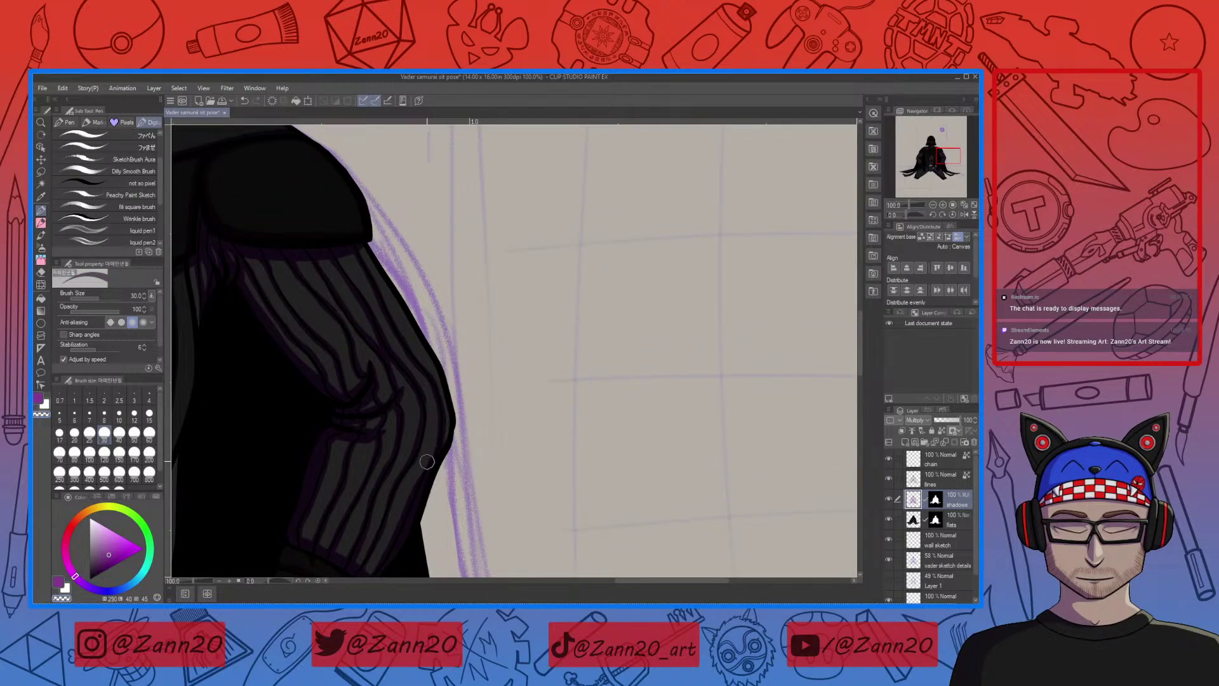
left_click_drag(433, 405, 434, 468)
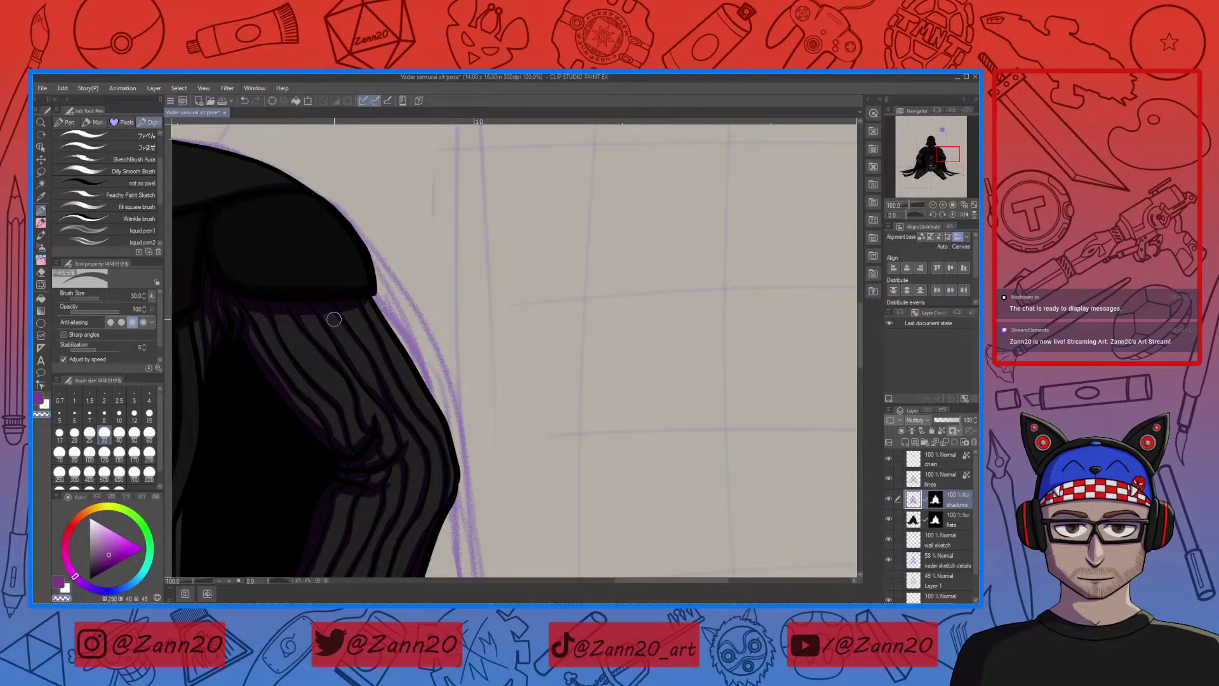
scroll(334, 319, "down", 3)
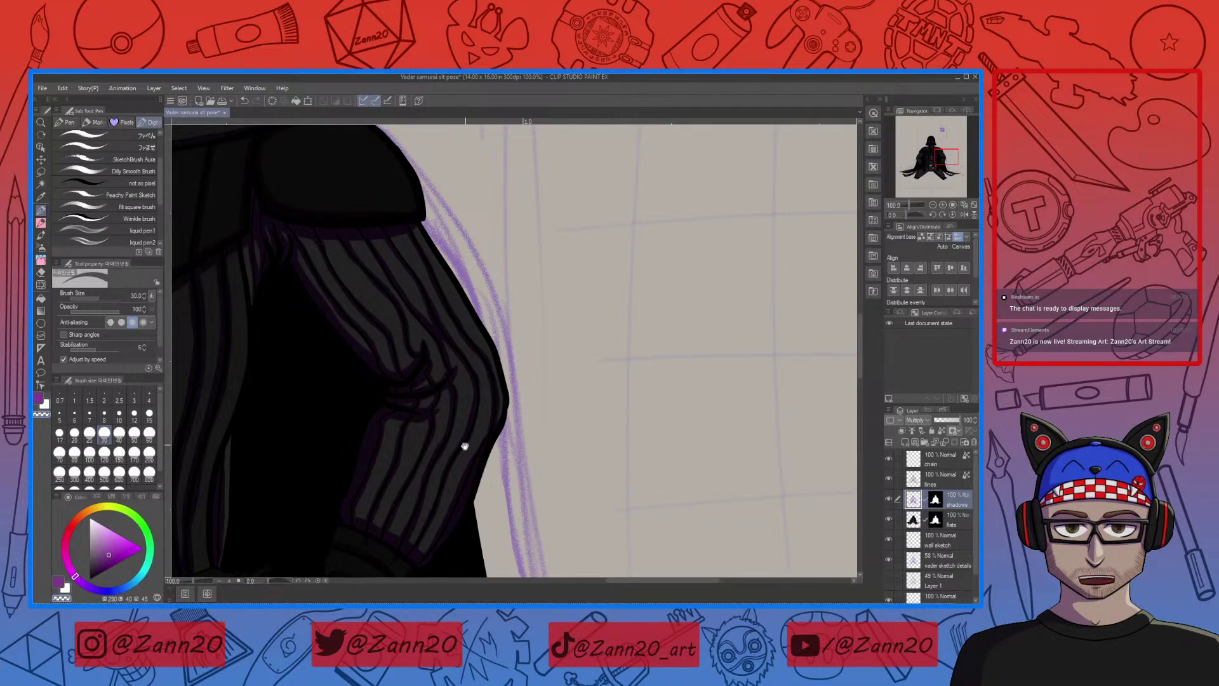
Add purple shadow along the outer edge of the ribbed glove gauntlet, from the striped sleeve's cuff down to the wrist
left_click_drag(465, 447, 498, 442)
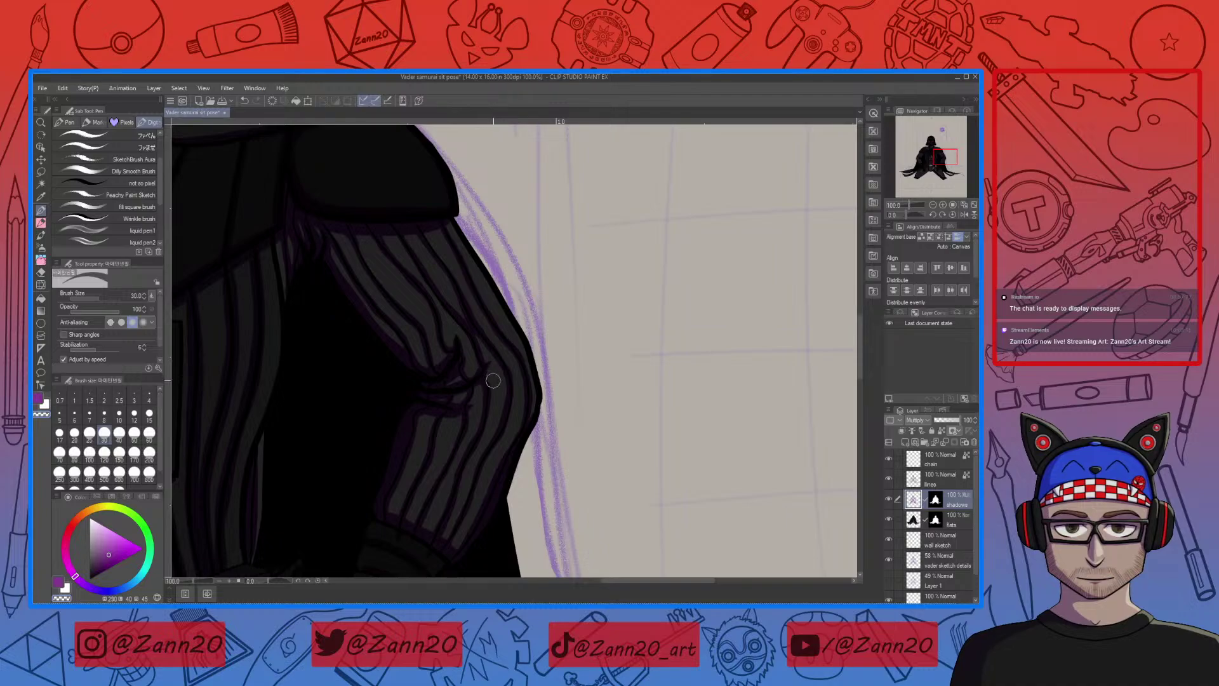
mouse_move(493, 372)
left_mouse_down()
mouse_move(487, 481)
mouse_move(498, 435)
mouse_move(621, 468)
mouse_move(566, 354)
mouse_move(550, 454)
mouse_move(527, 475)
left_mouse_up()
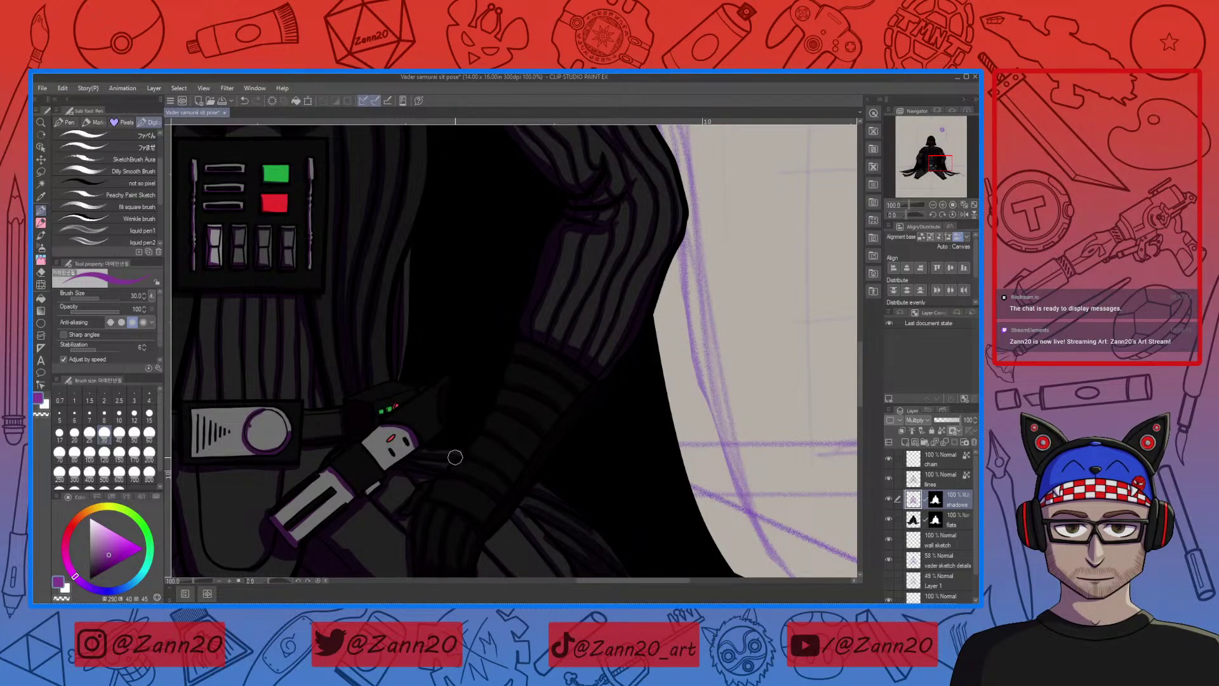
left_click_drag(452, 458, 497, 458)
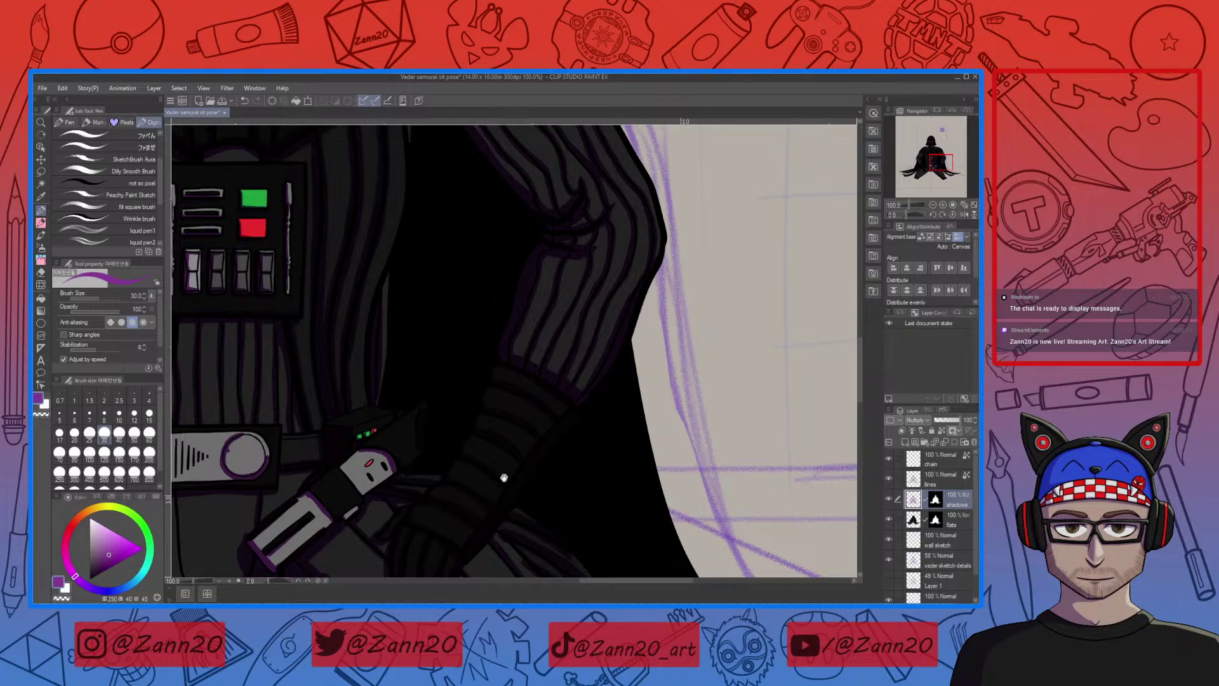
left_click_drag(505, 478, 493, 468)
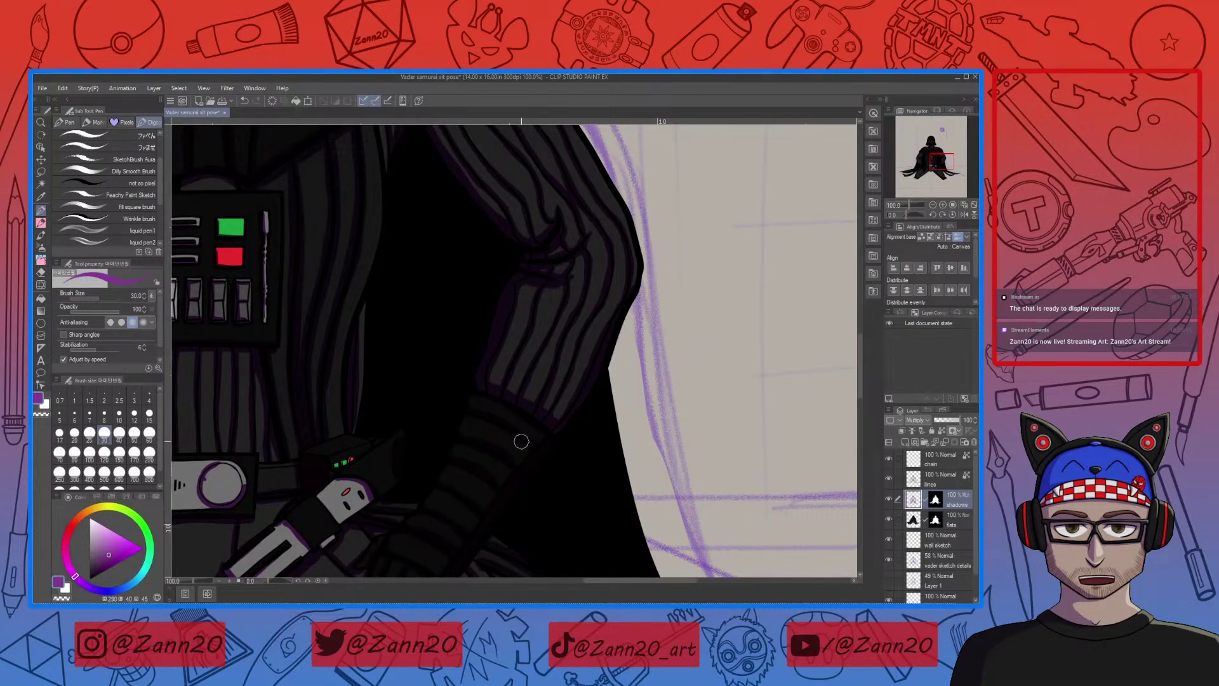
key("ctrl+plus")
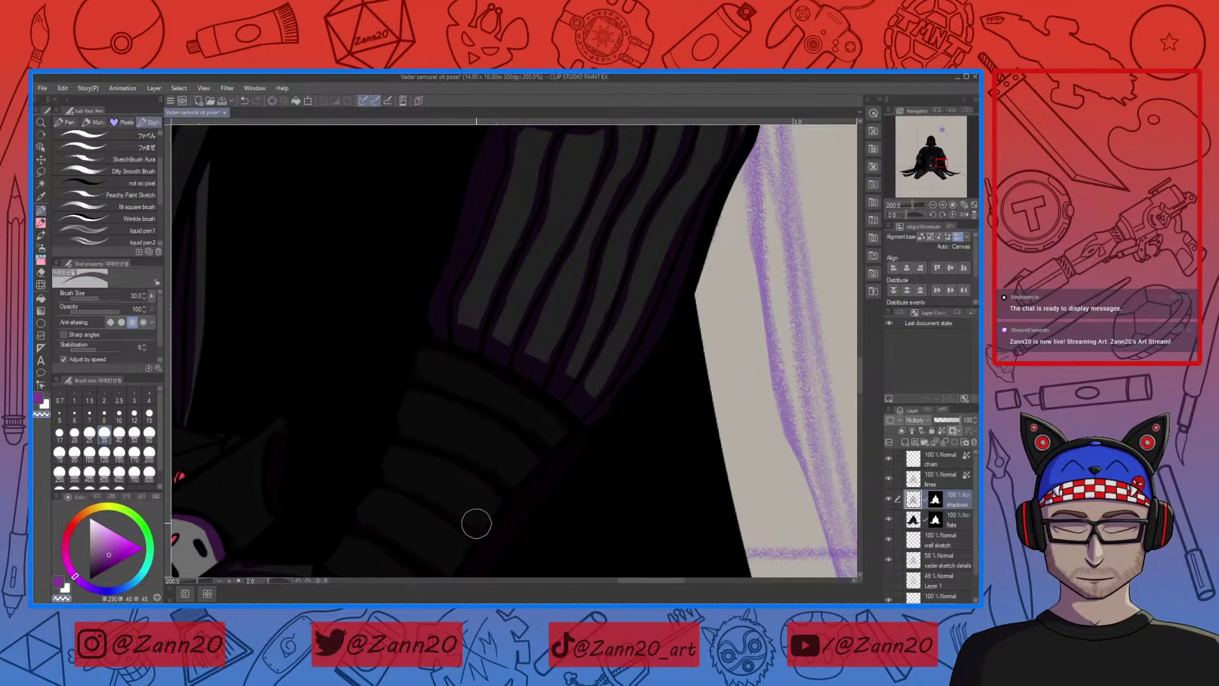
left_click_drag(484, 475, 517, 390)
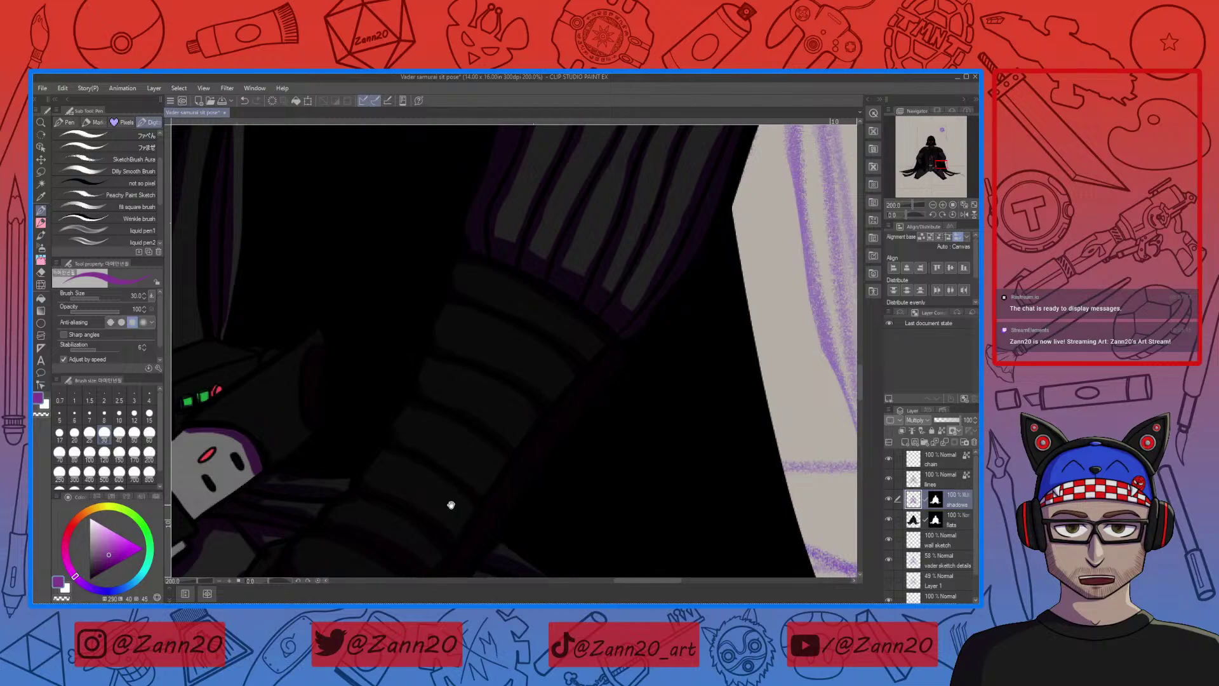
left_click_drag(396, 486, 454, 417)
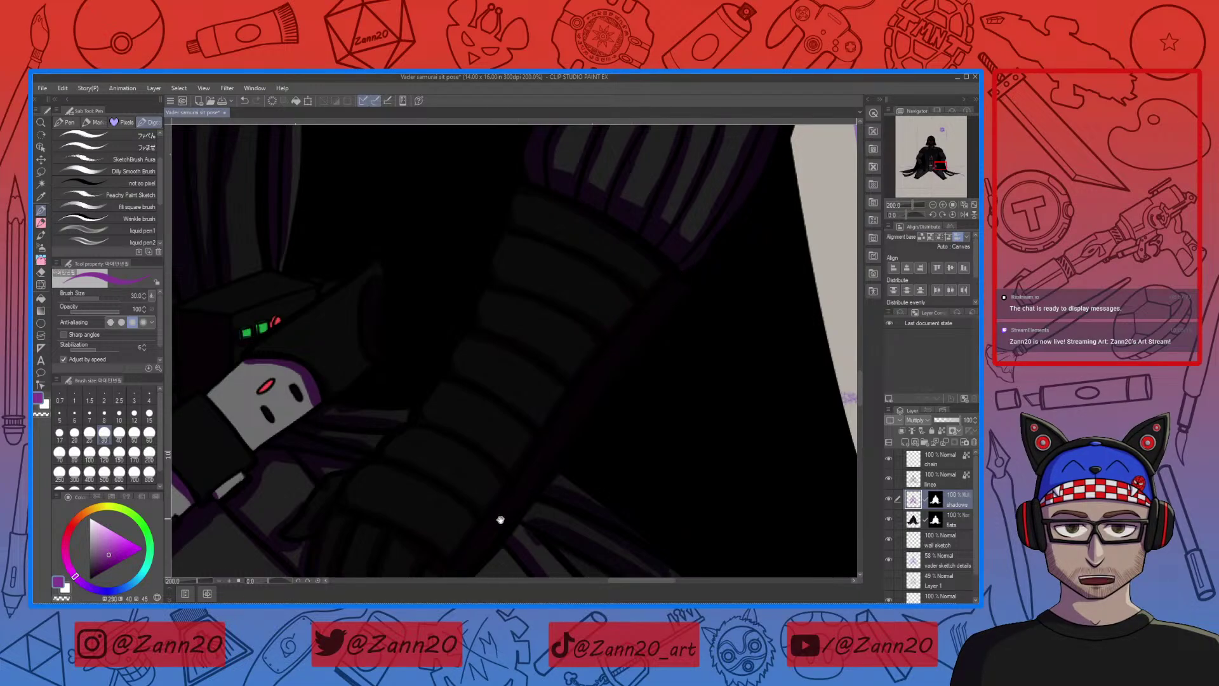
mouse_move(501, 517)
left_mouse_down()
mouse_move(509, 444)
mouse_move(588, 440)
left_mouse_up()
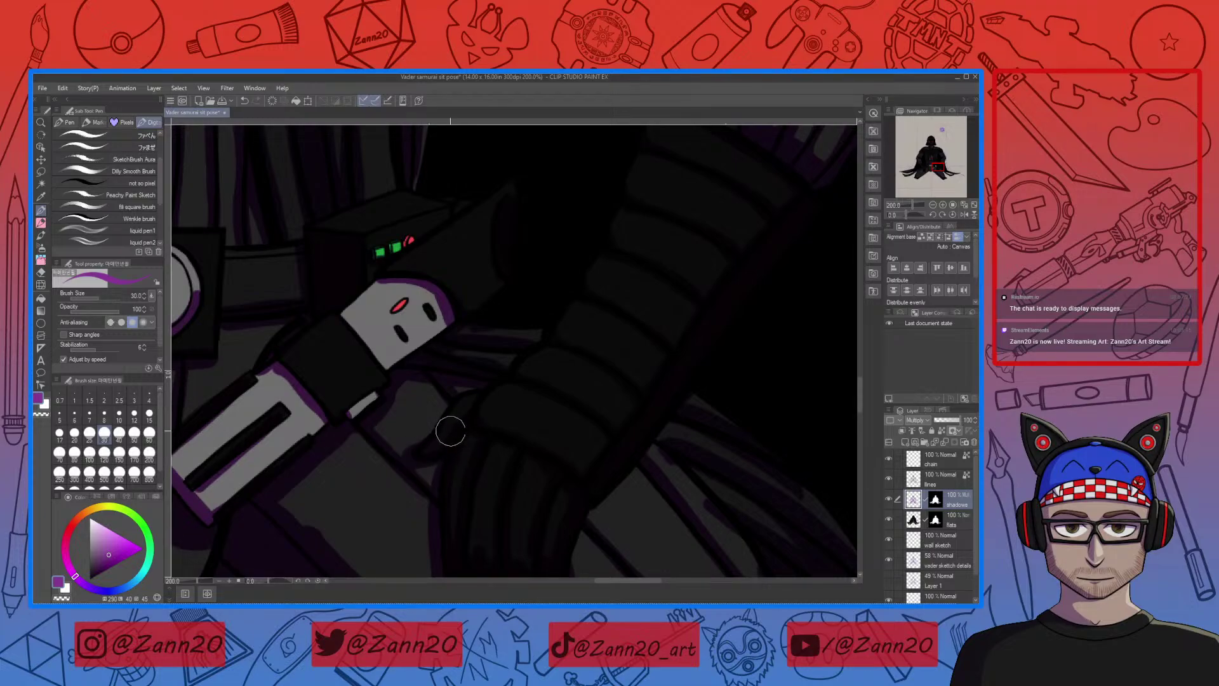
Refine the shadows on the robe between the glove's thumb and the lightsaber hilt, alternating purple and the transparent colour
left_click_drag(449, 449, 495, 441)
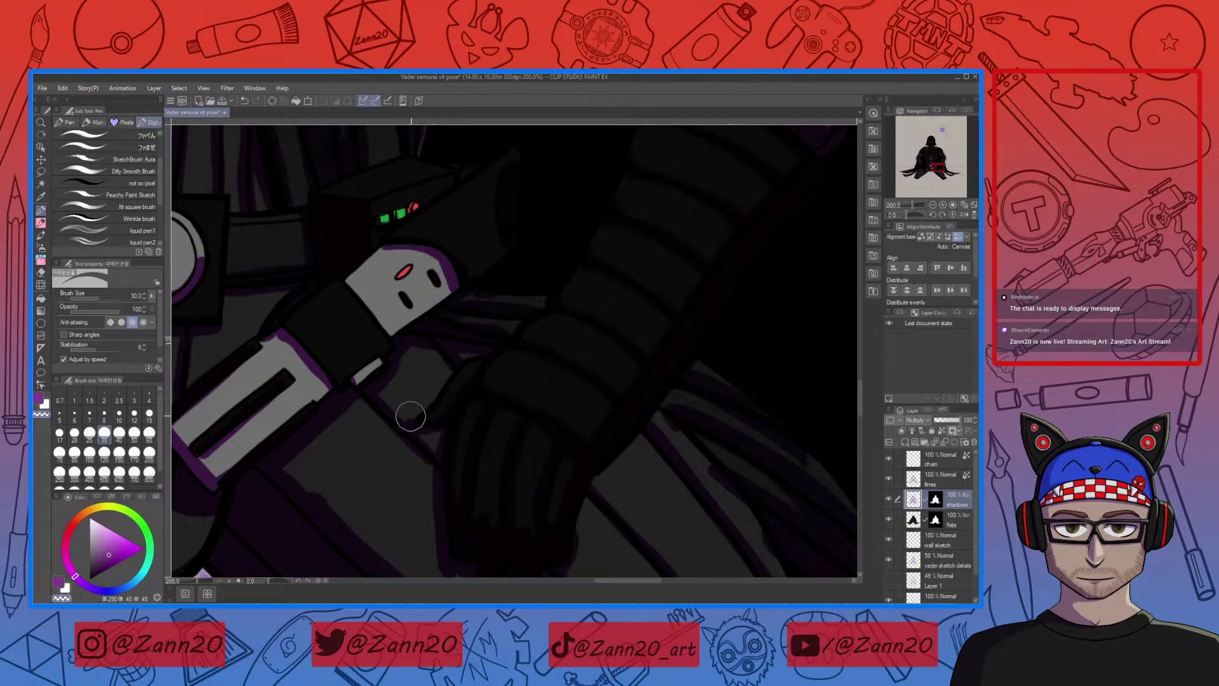
left_click_drag(441, 362, 443, 383)
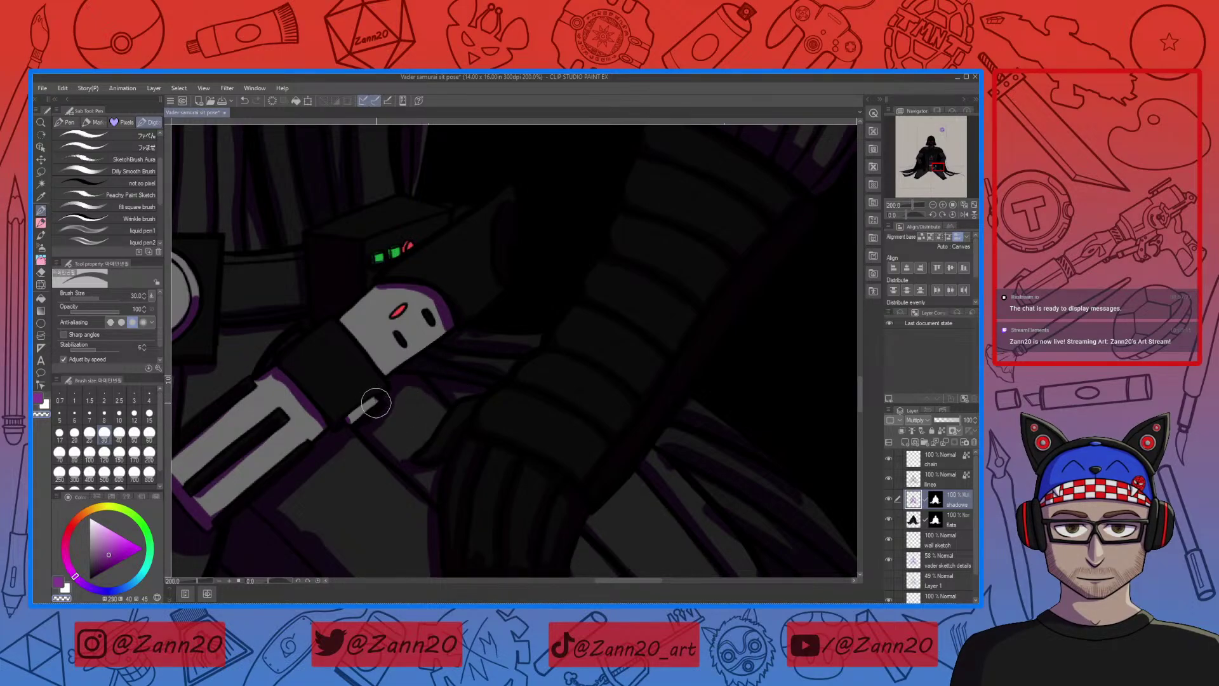
left_click_drag(367, 424, 342, 413)
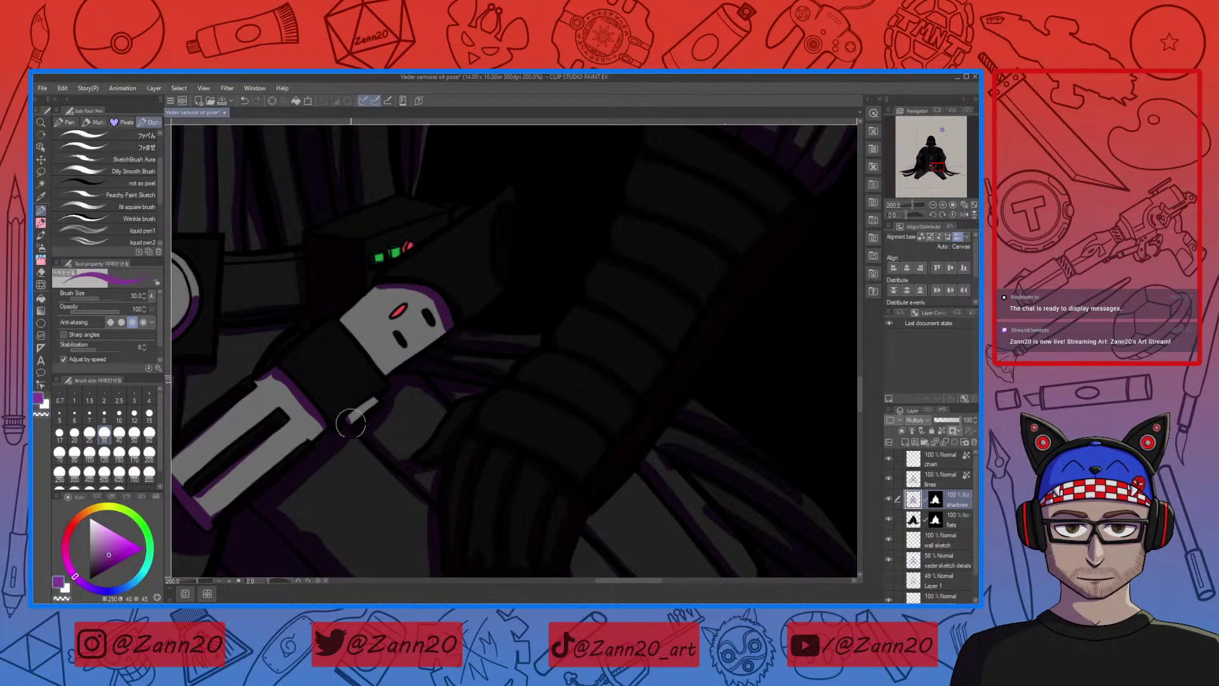
left_click_drag(342, 418, 395, 450)
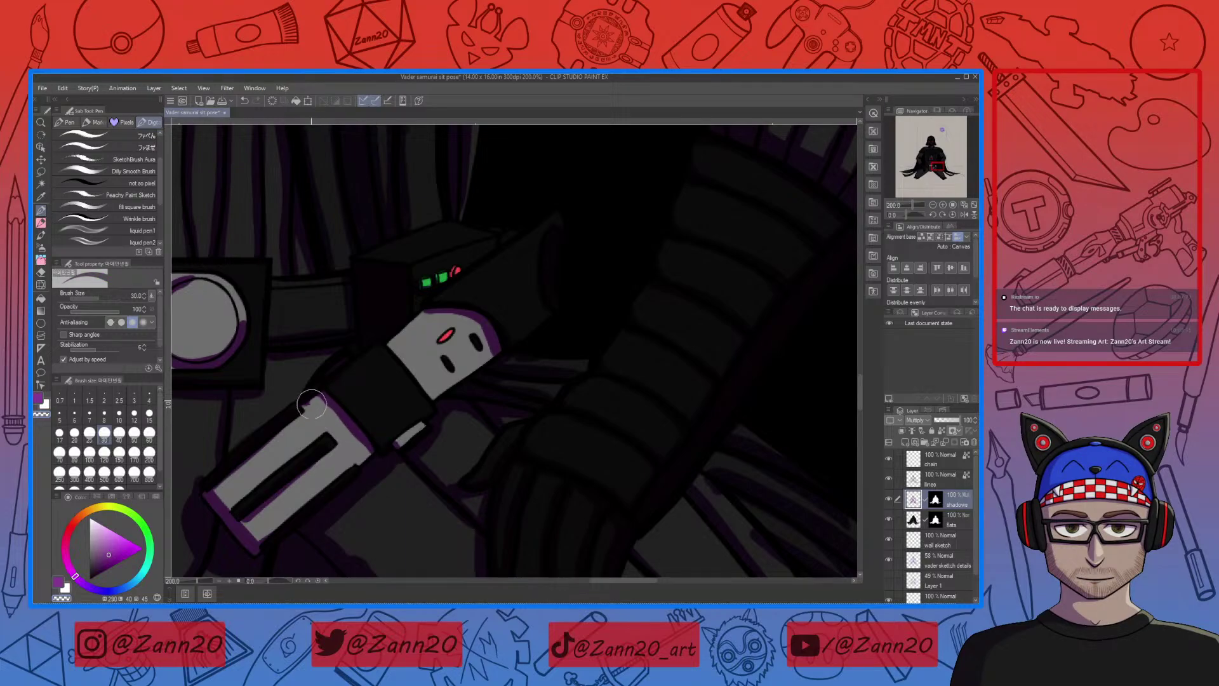
left_click_drag(294, 408, 356, 407)
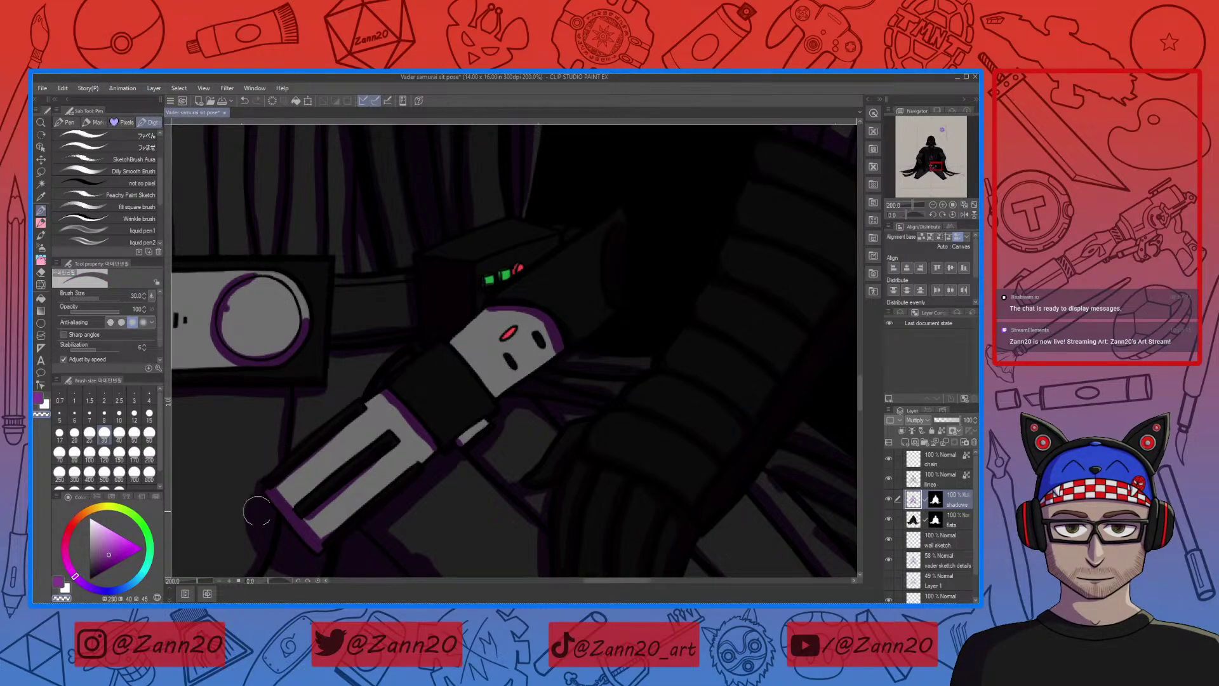
left_click_drag(420, 468, 422, 505)
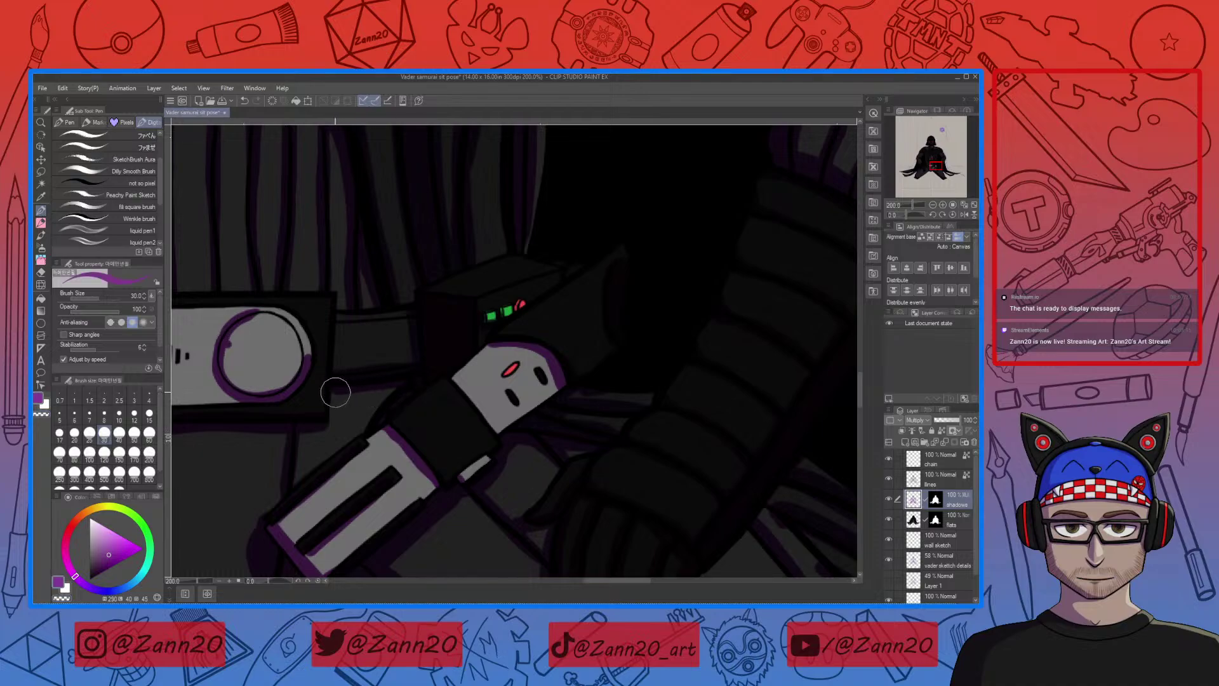
Touch up the shadows on the hilt's pointed black emitter and beside the belt box with purple and the transparent colour
mouse_move(424, 388)
left_mouse_down()
mouse_move(406, 425)
mouse_move(349, 460)
left_mouse_up()
left_click_drag(525, 402, 526, 436)
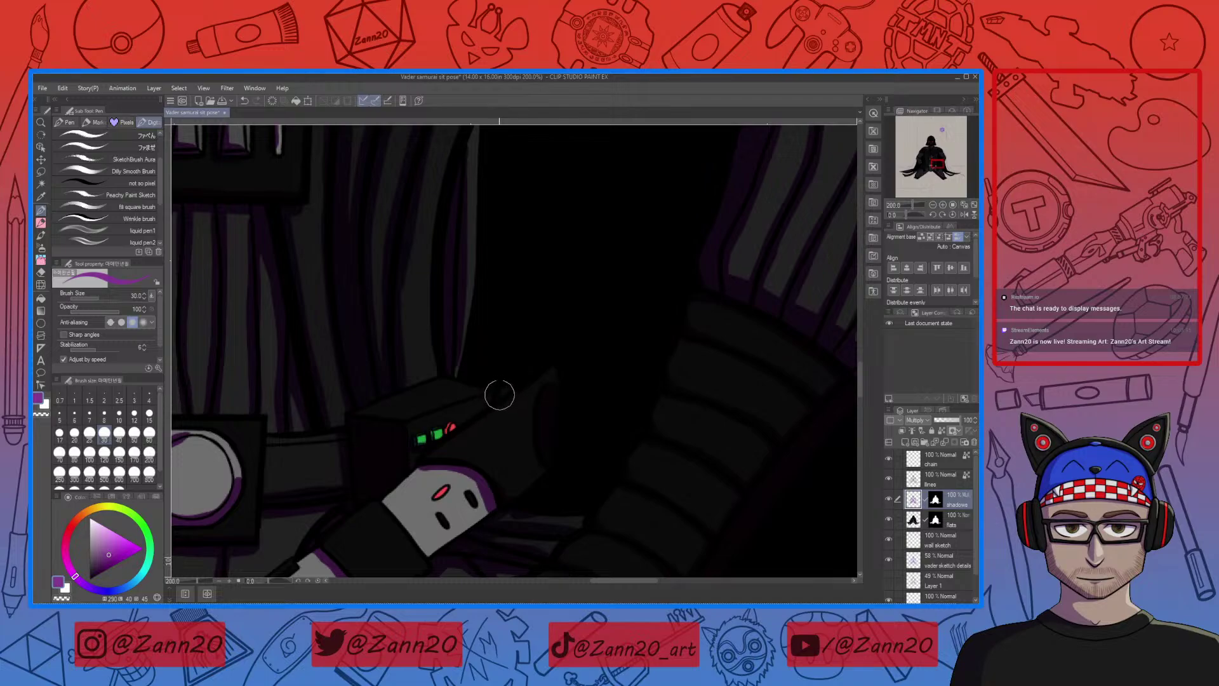
left_click_drag(536, 476, 493, 481)
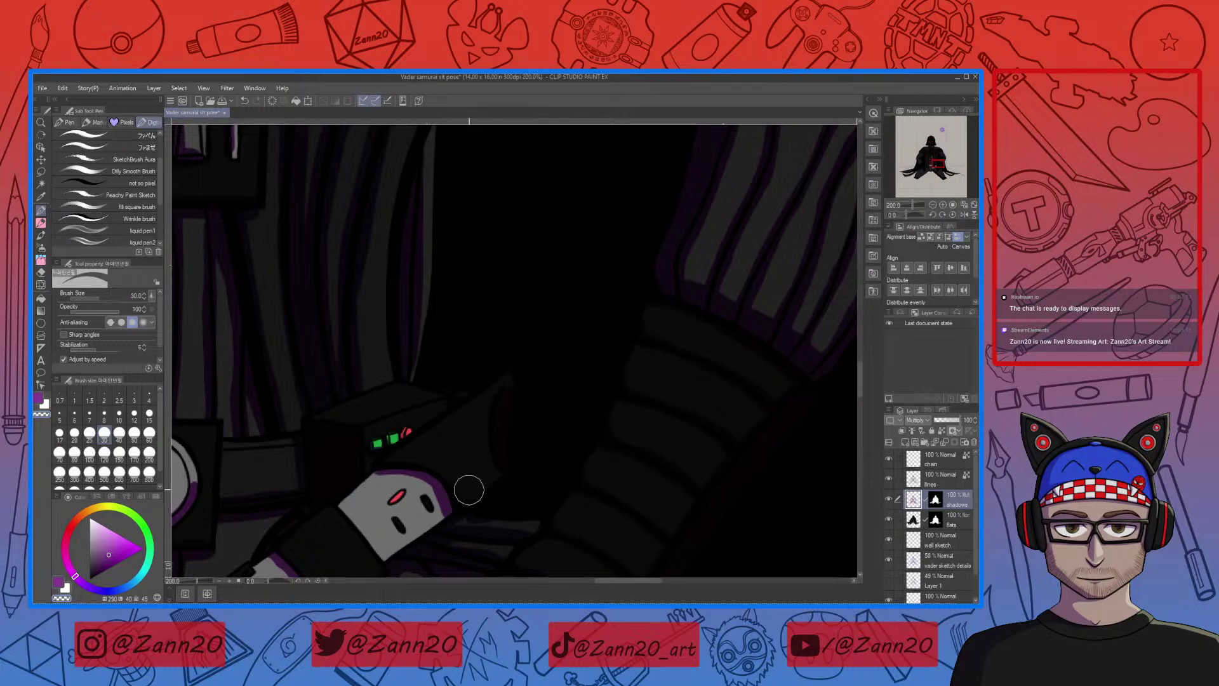
left_click_drag(497, 518, 531, 410)
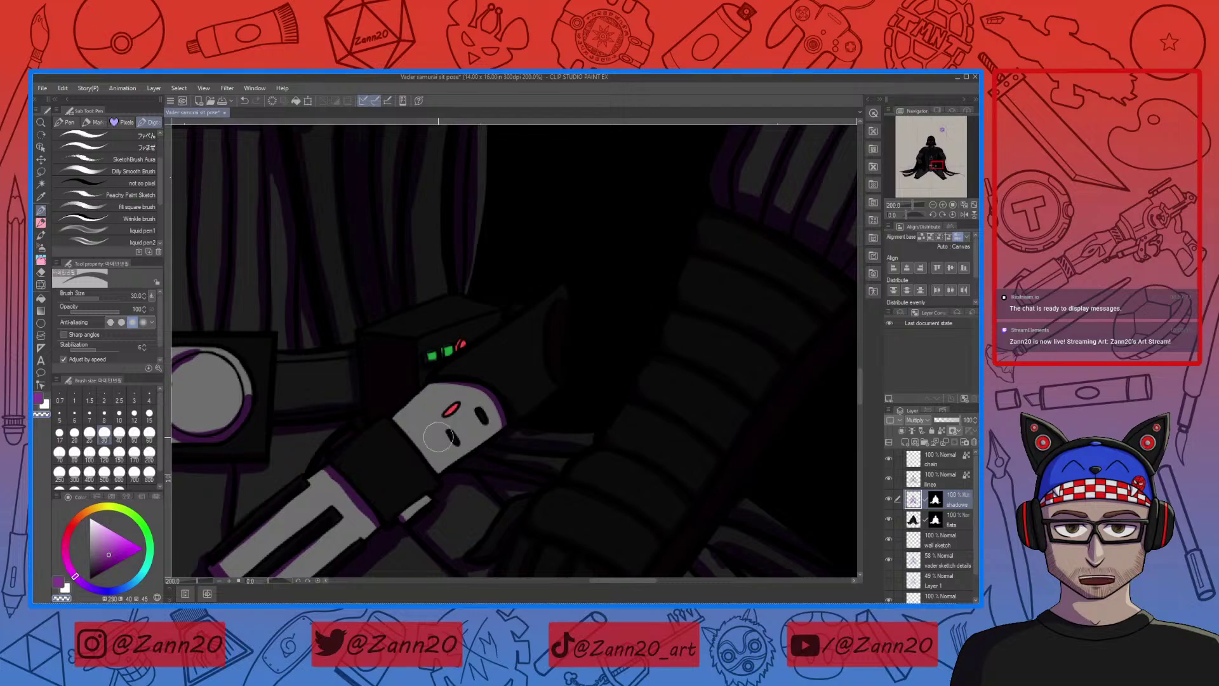
Refine the purple shadows on the hilt's light grey grip, its end edge and the small side clip
mouse_move(435, 503)
left_mouse_down()
mouse_move(558, 423)
mouse_move(459, 399)
left_mouse_up()
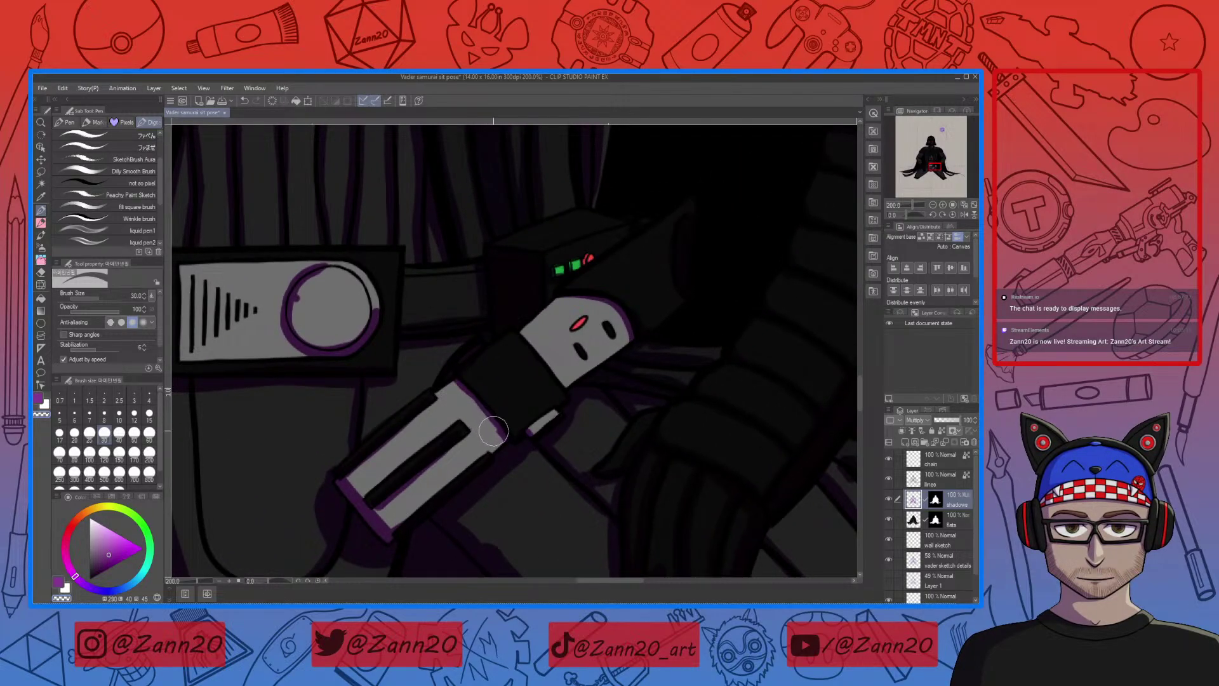
left_click_drag(487, 427, 458, 399)
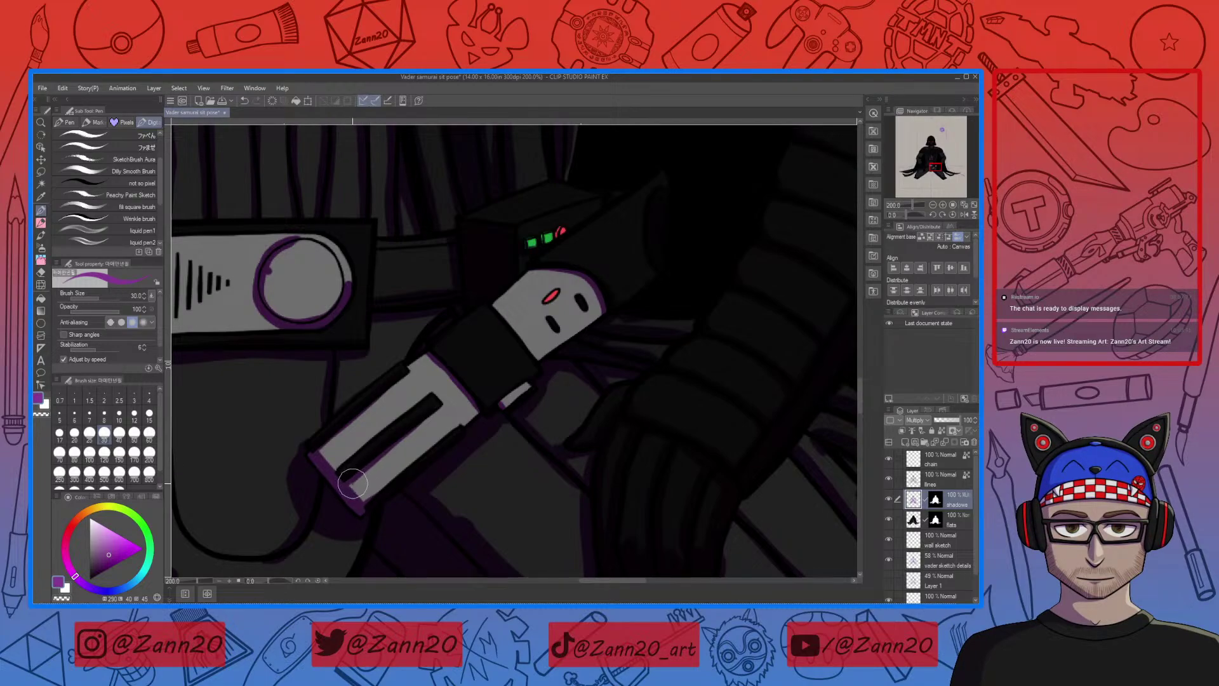
left_click_drag(353, 484, 391, 456)
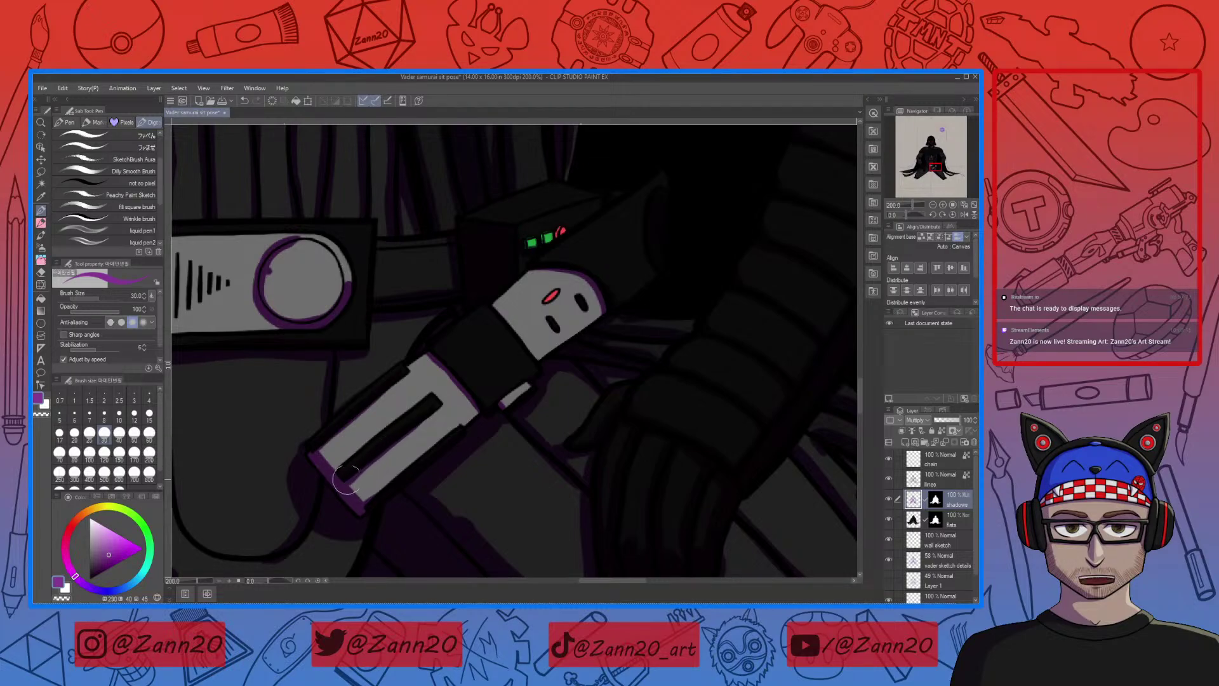
left_click_drag(425, 479, 494, 471)
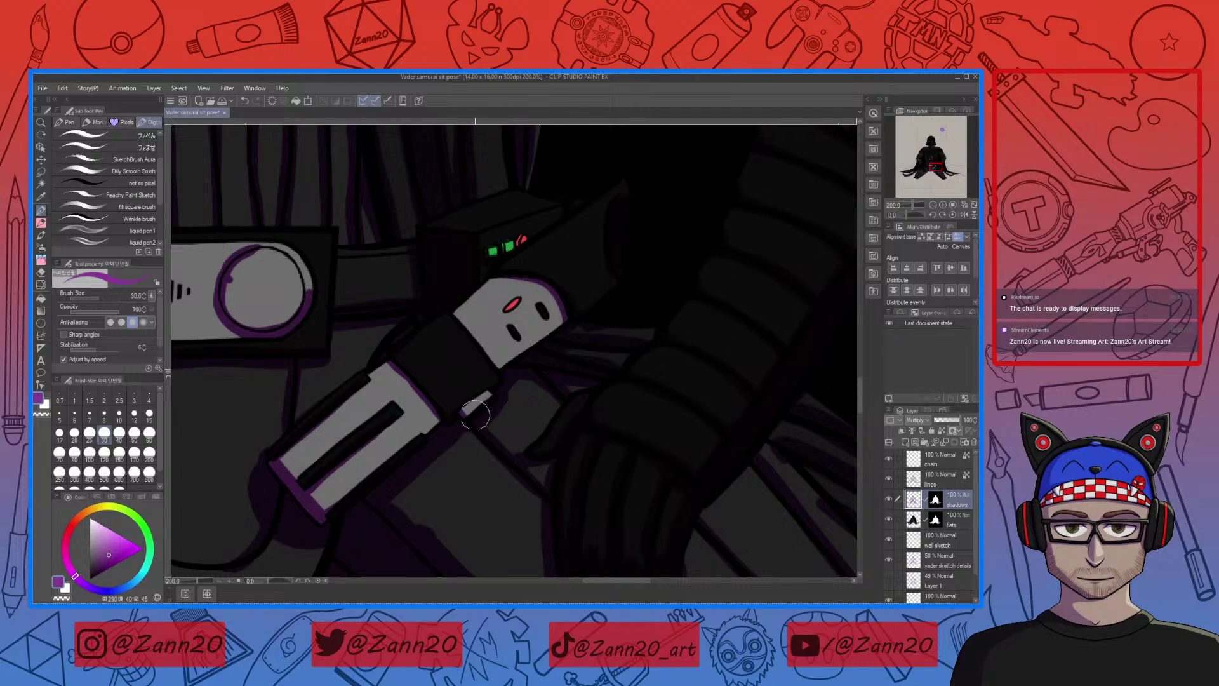
left_click_drag(476, 409, 356, 444)
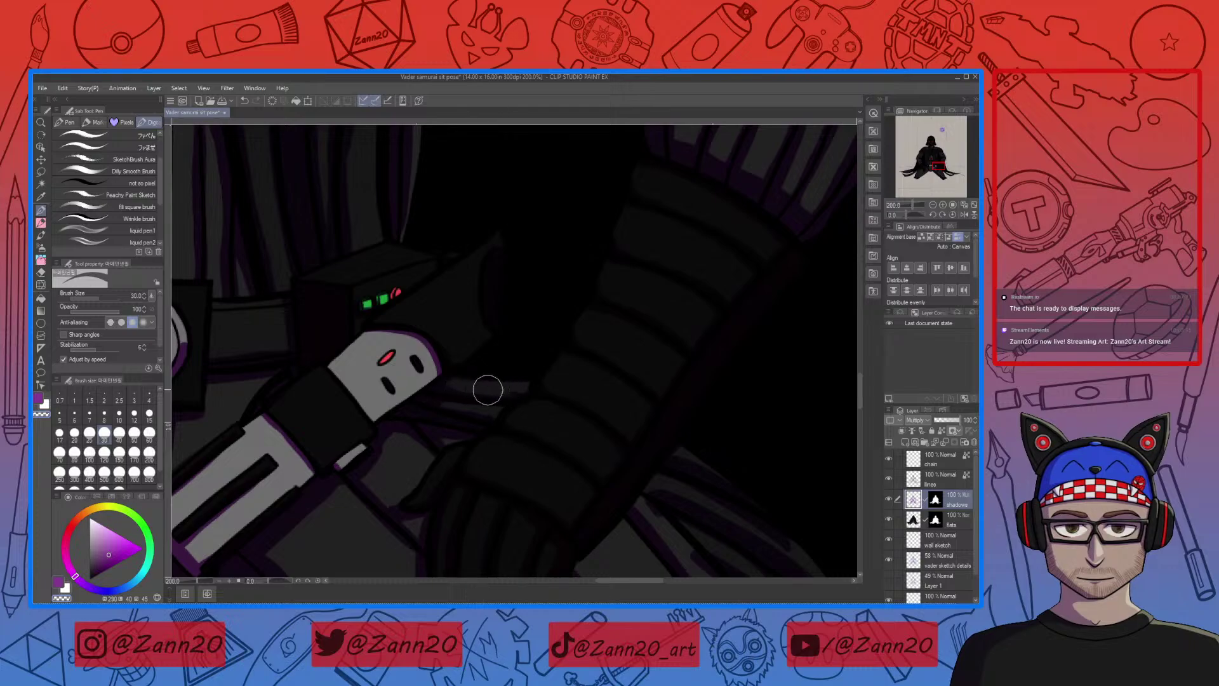
Shade the gloved hand's fingers and knuckles in purple and clean up the shadow it casts on the robe
left_click_drag(525, 395, 473, 355)
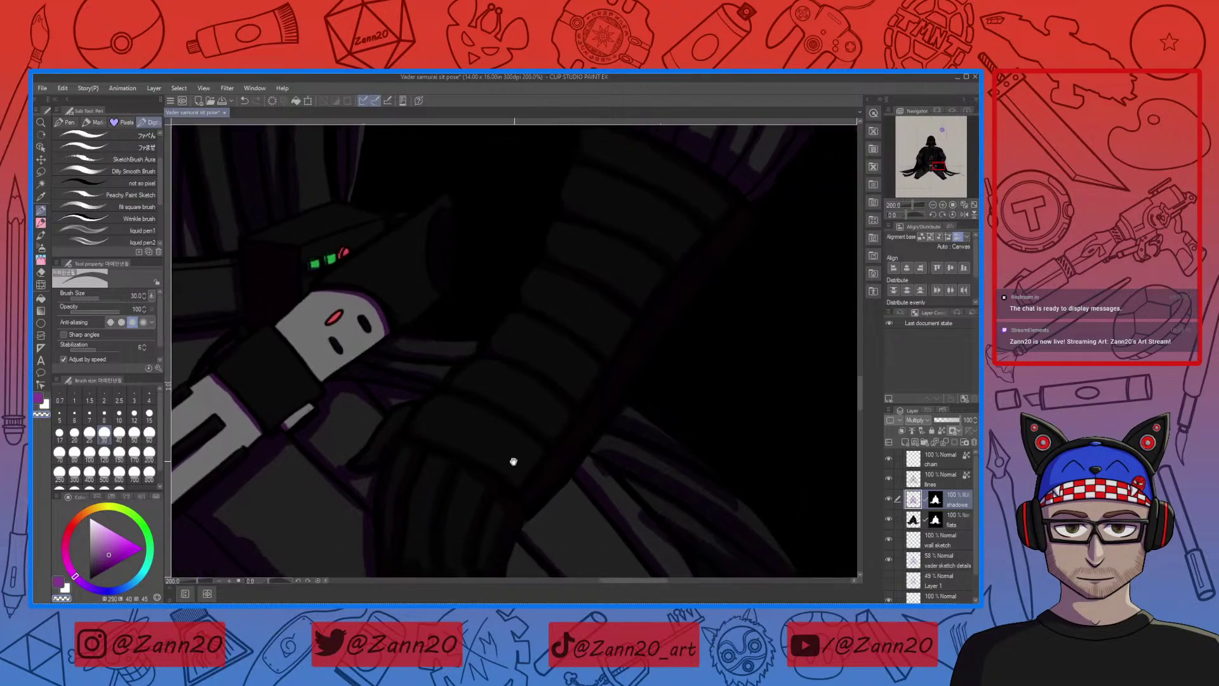
left_click_drag(446, 428, 431, 358)
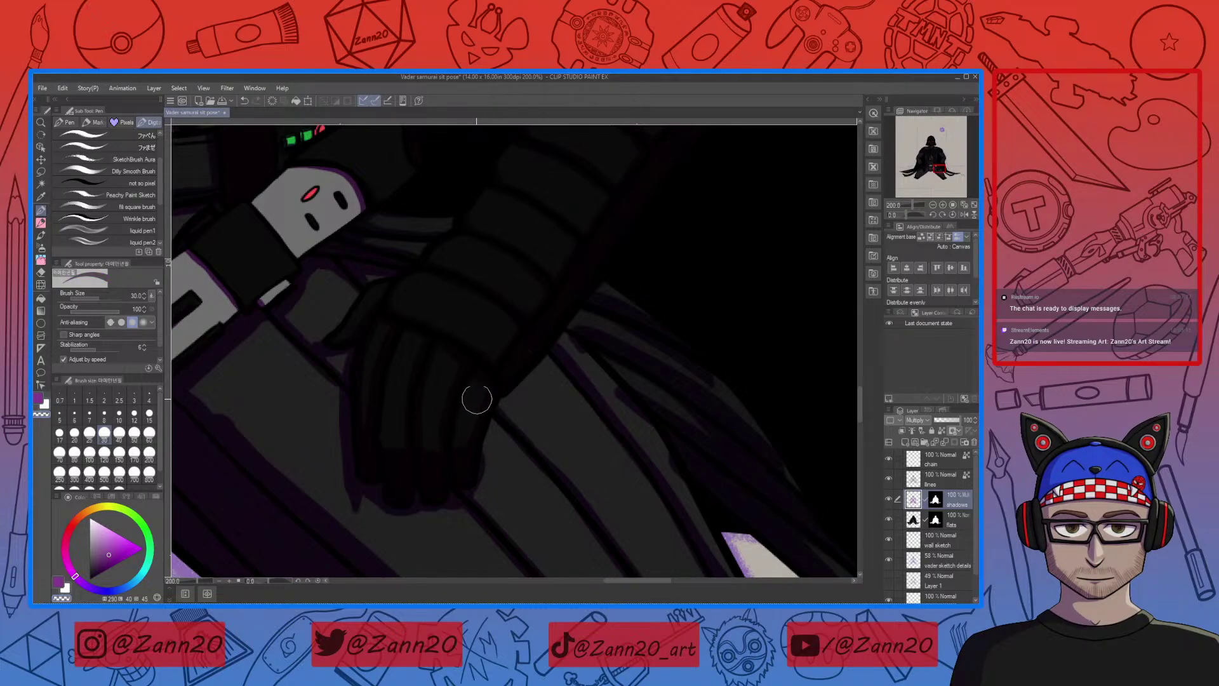
left_click_drag(445, 451, 476, 461)
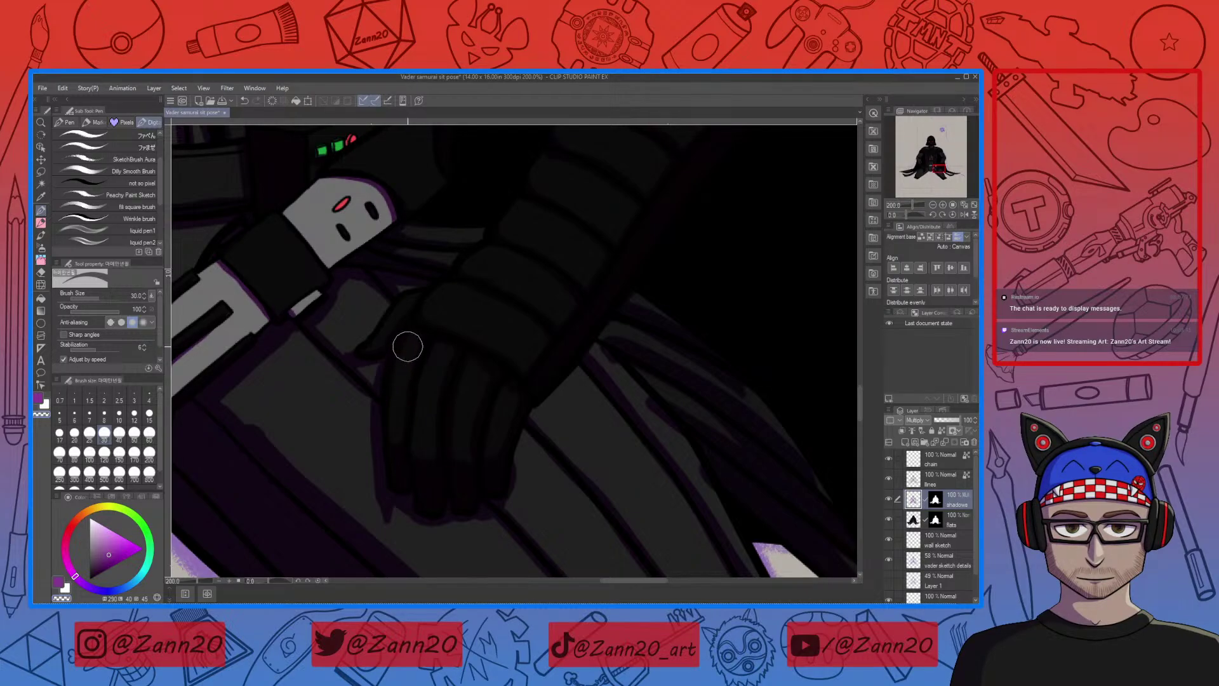
mouse_move(505, 502)
left_mouse_down()
mouse_move(448, 483)
mouse_move(436, 462)
left_mouse_up()
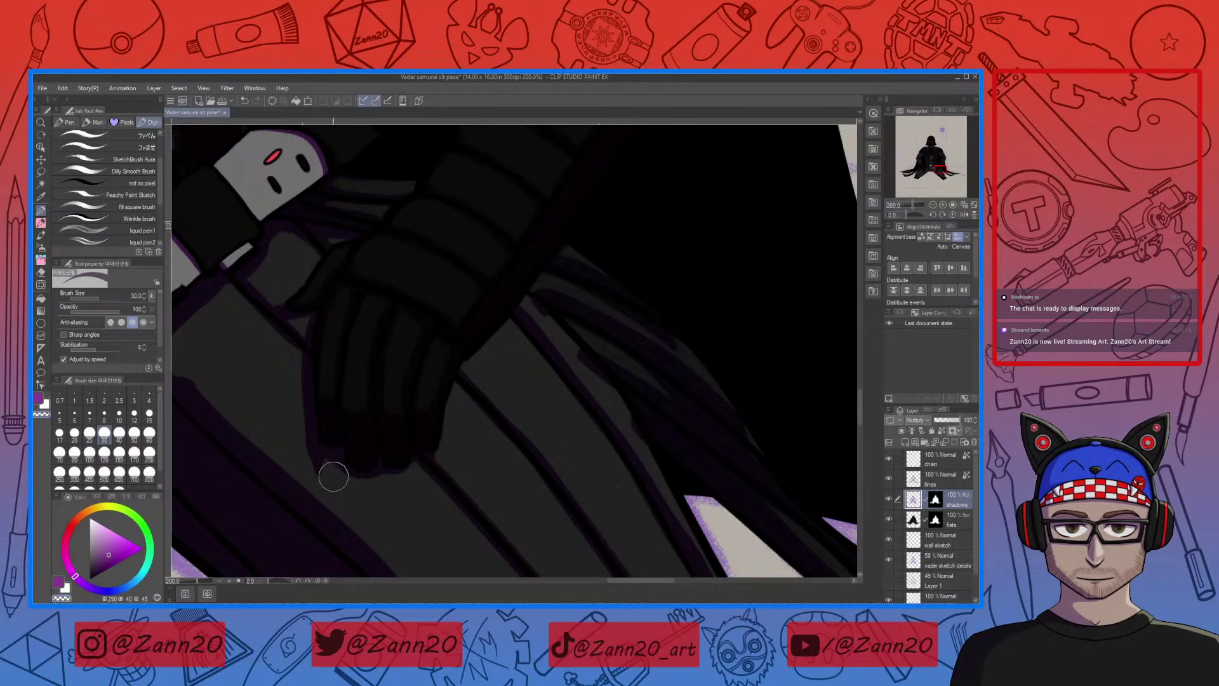
left_click_drag(333, 476, 299, 439)
left_click_drag(564, 498, 424, 428)
Refine the shadows on the dark robe folds behind the right-hand wrist, alternating purple and the transparent colour
scroll(474, 500, "down", 2)
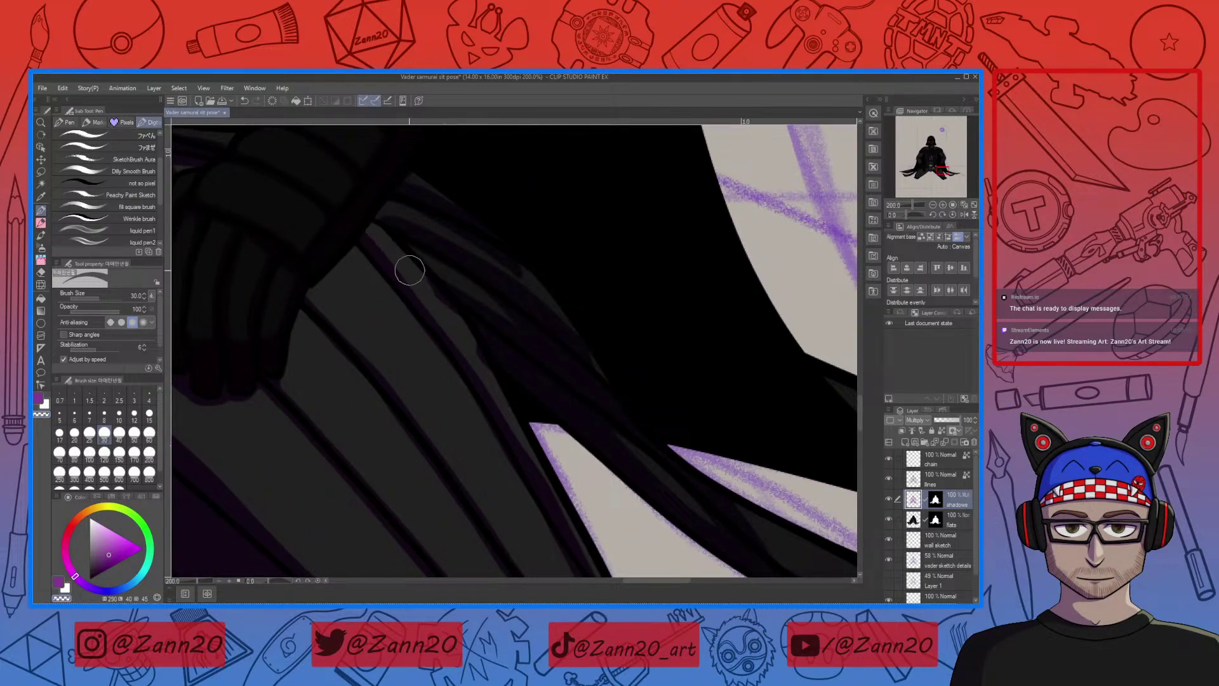
left_click_drag(549, 422, 530, 527)
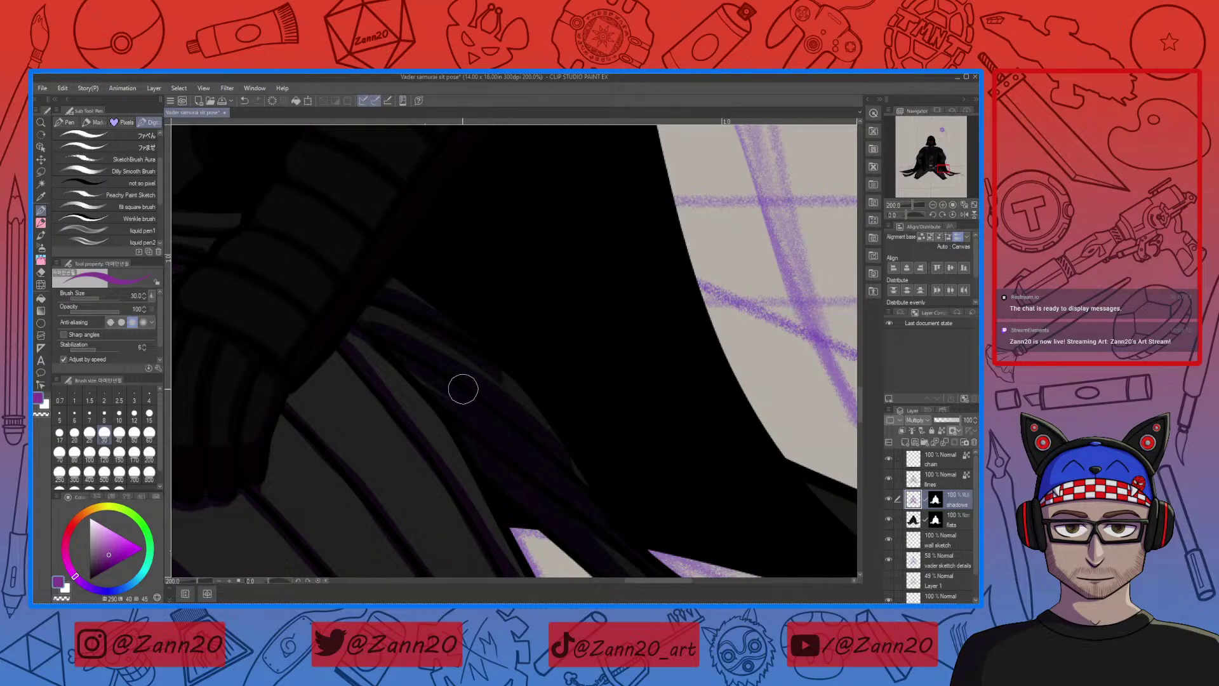
left_click_drag(542, 452, 463, 481)
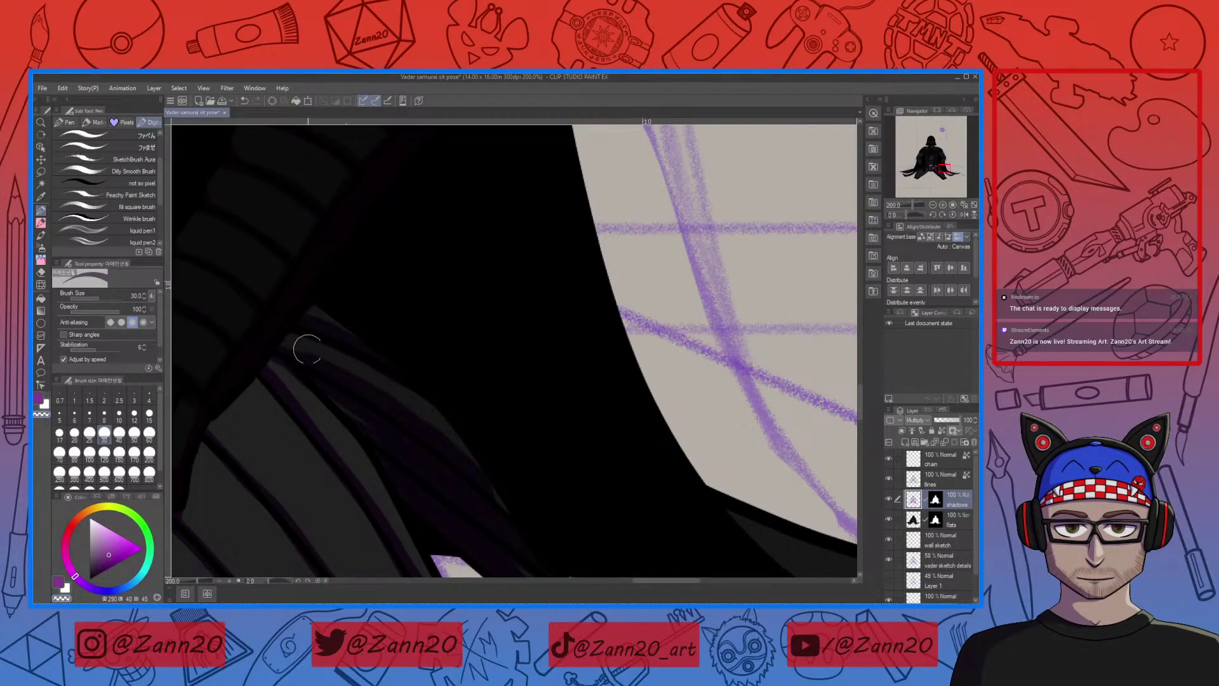
left_click_drag(494, 455, 495, 452)
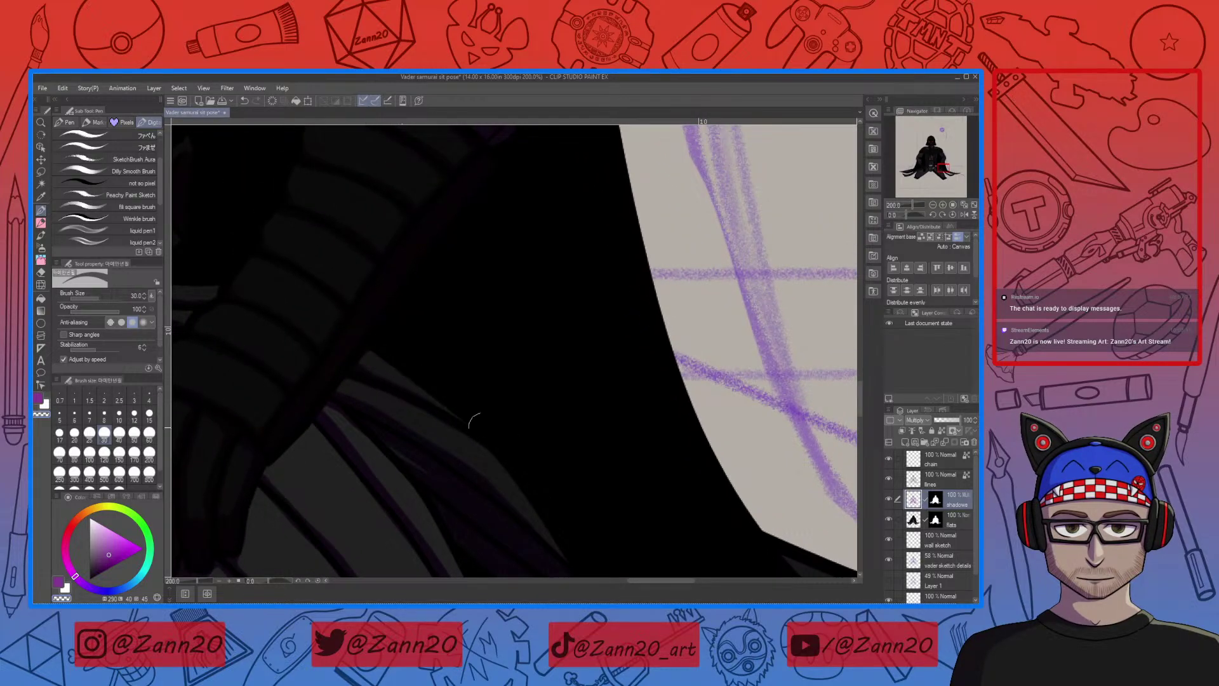
mouse_move(523, 519)
left_mouse_down()
mouse_move(512, 455)
mouse_move(437, 363)
mouse_move(427, 368)
left_mouse_up()
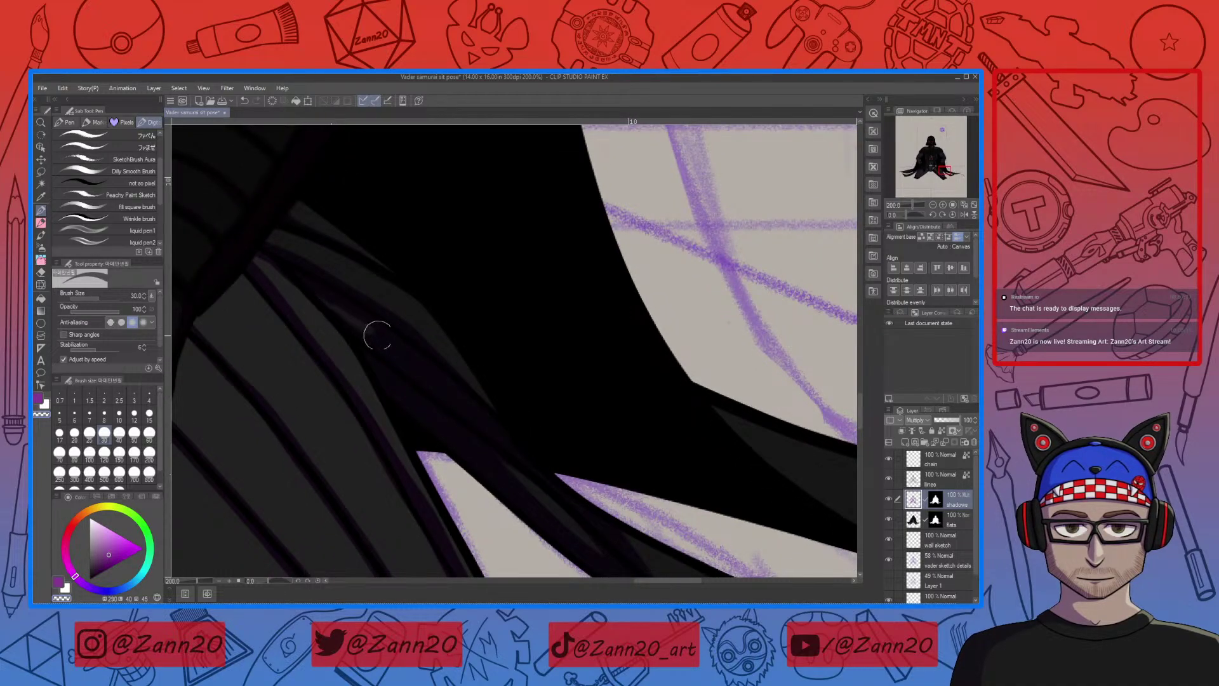
left_click_drag(439, 380, 532, 472)
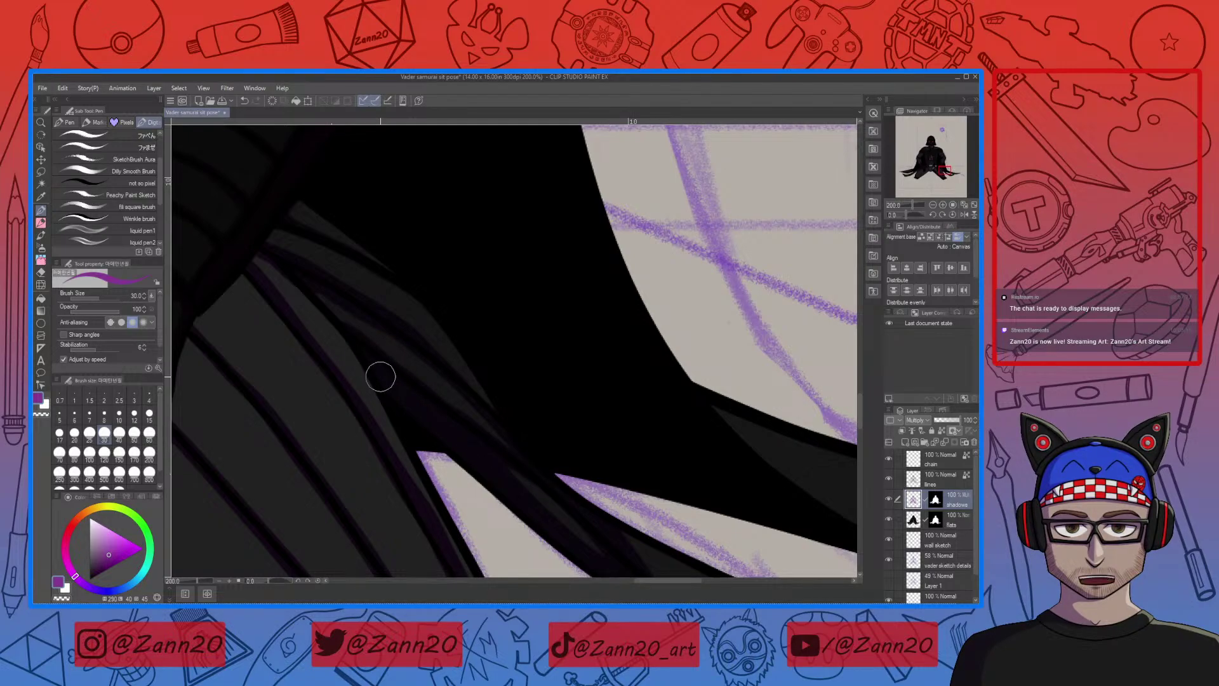
left_click_drag(555, 528, 494, 476)
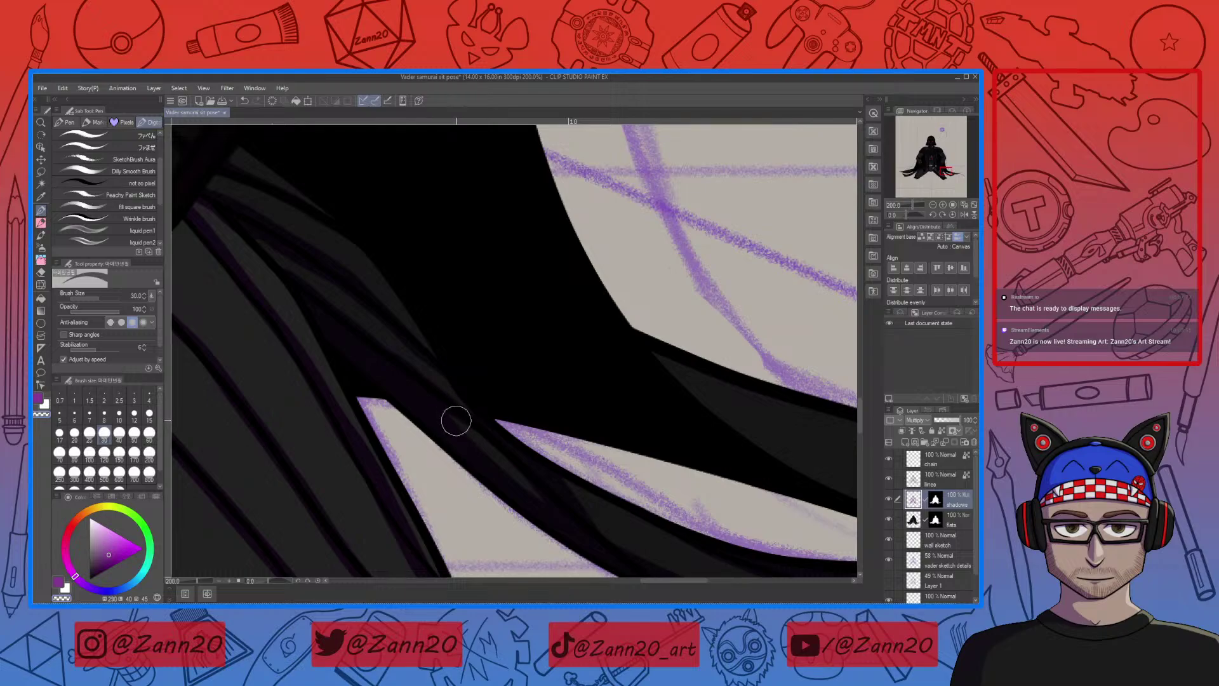
Shade the narrow trailing strip of robe out to its pointed tip, lightening its folds with the transparent colour
key("c")
left_click_drag(440, 405, 523, 475)
key("c")
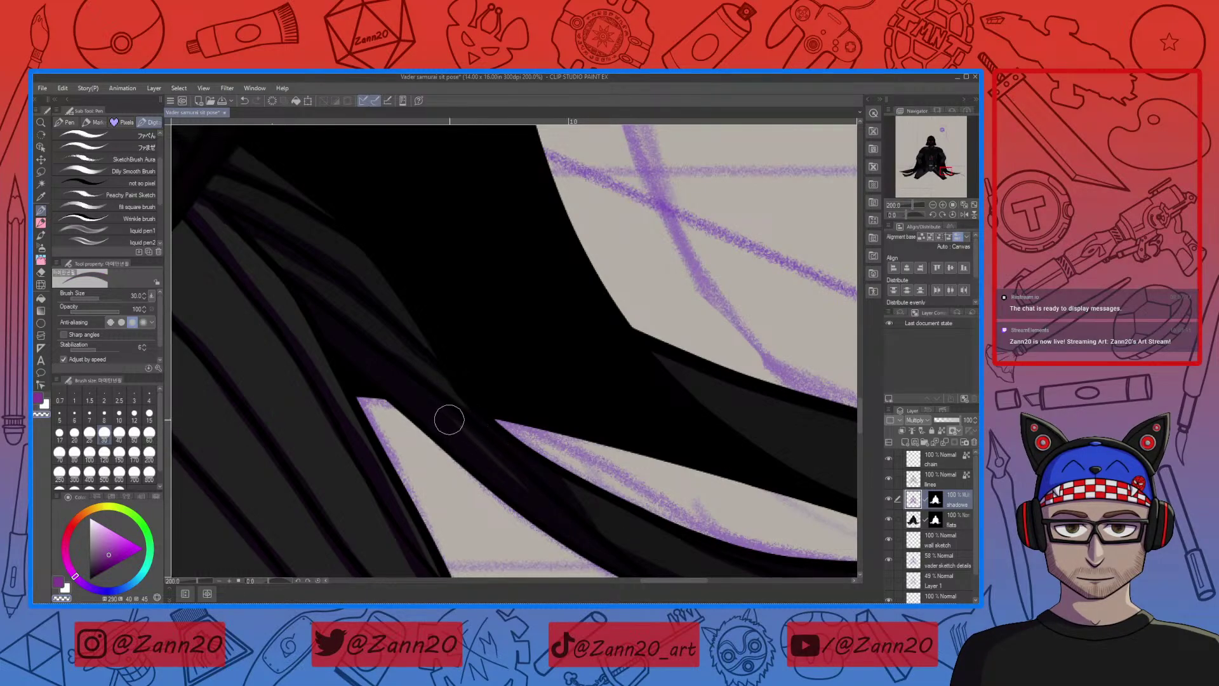
left_click_drag(629, 530, 412, 430)
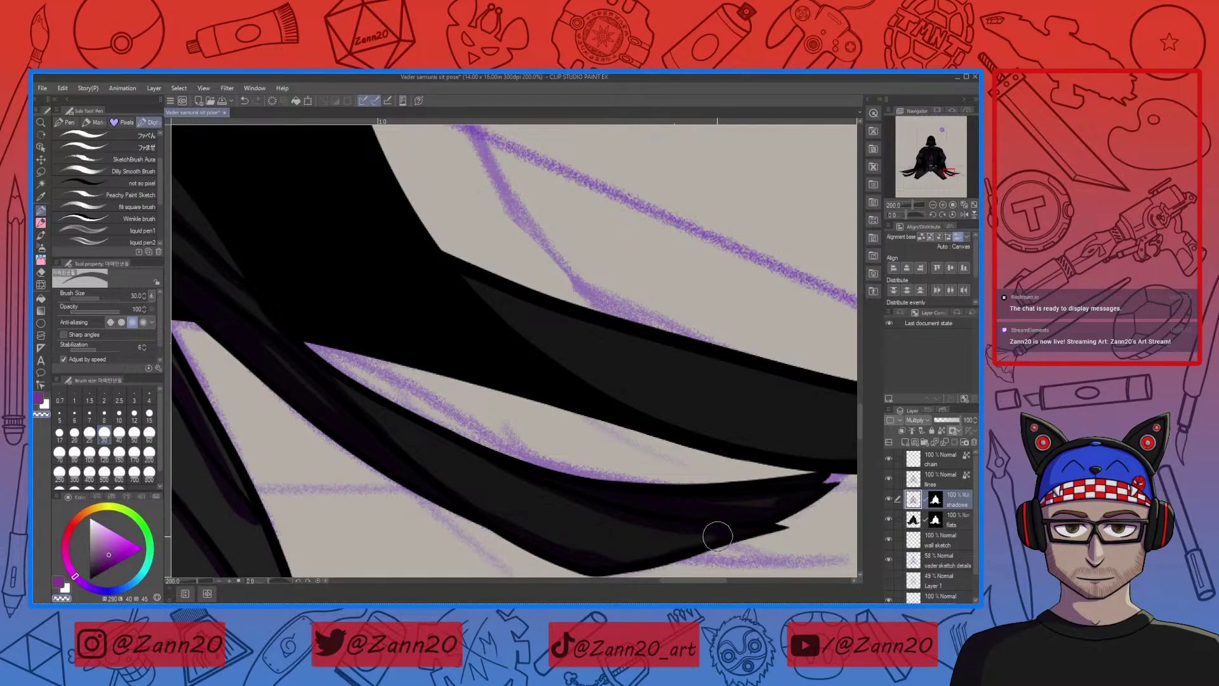
Refine the shadow along the trailing robe strip's upper fold and pointed tip, alternating purple and the transparent colour
key("c")
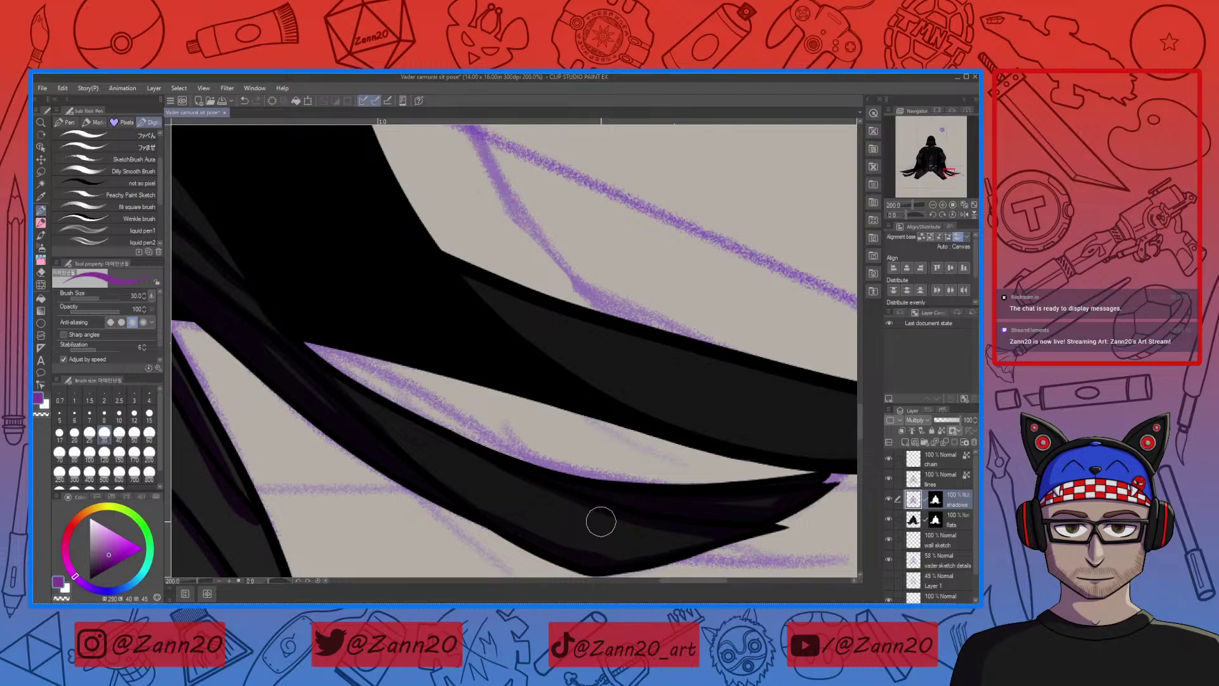
key("c")
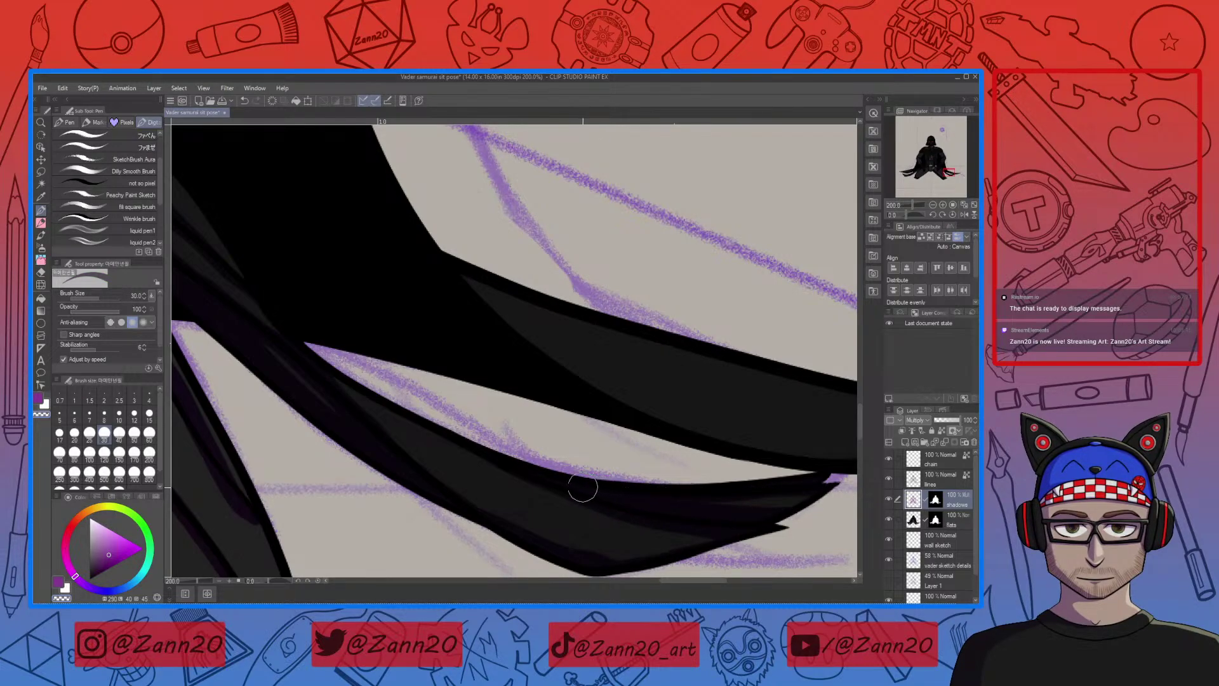
left_click_drag(619, 491, 795, 506)
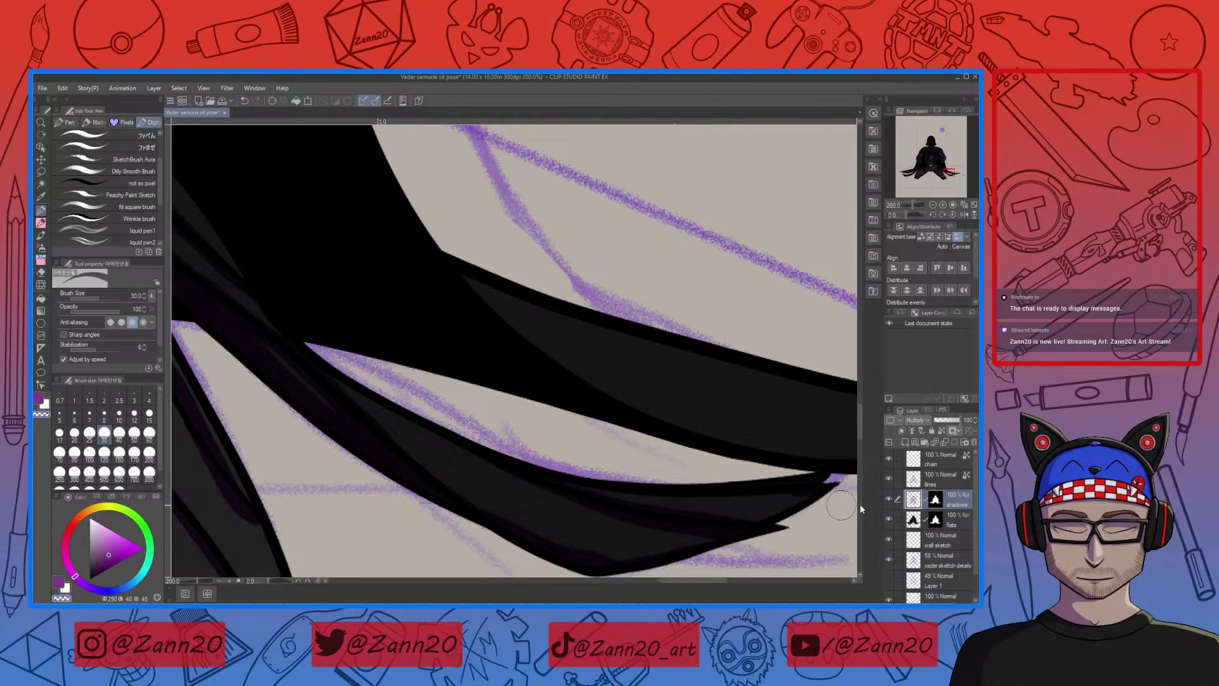
key("c")
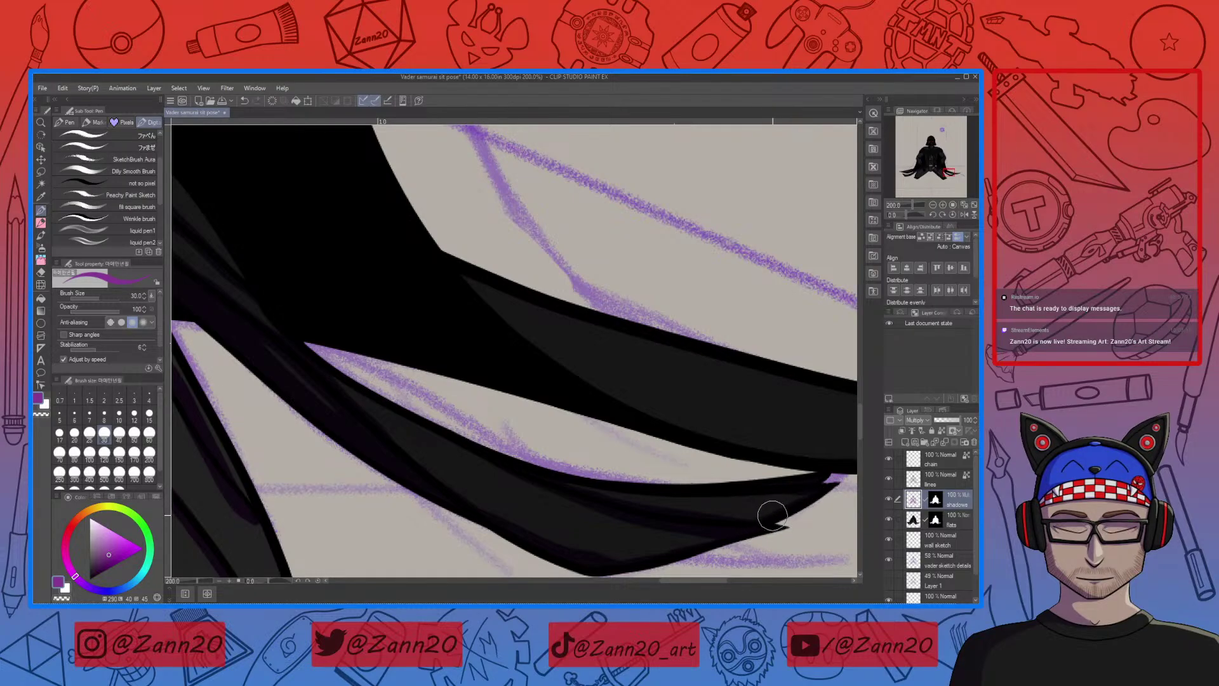
scroll(694, 536, "down", 3)
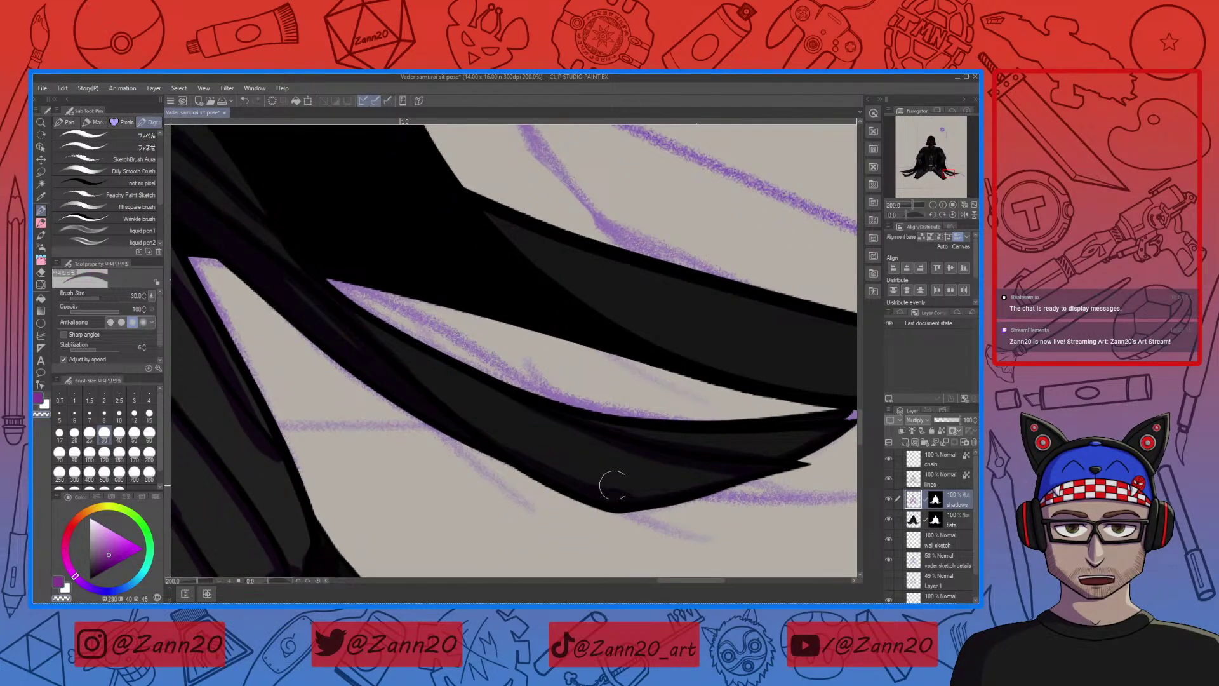
scroll(651, 482, "right", 4)
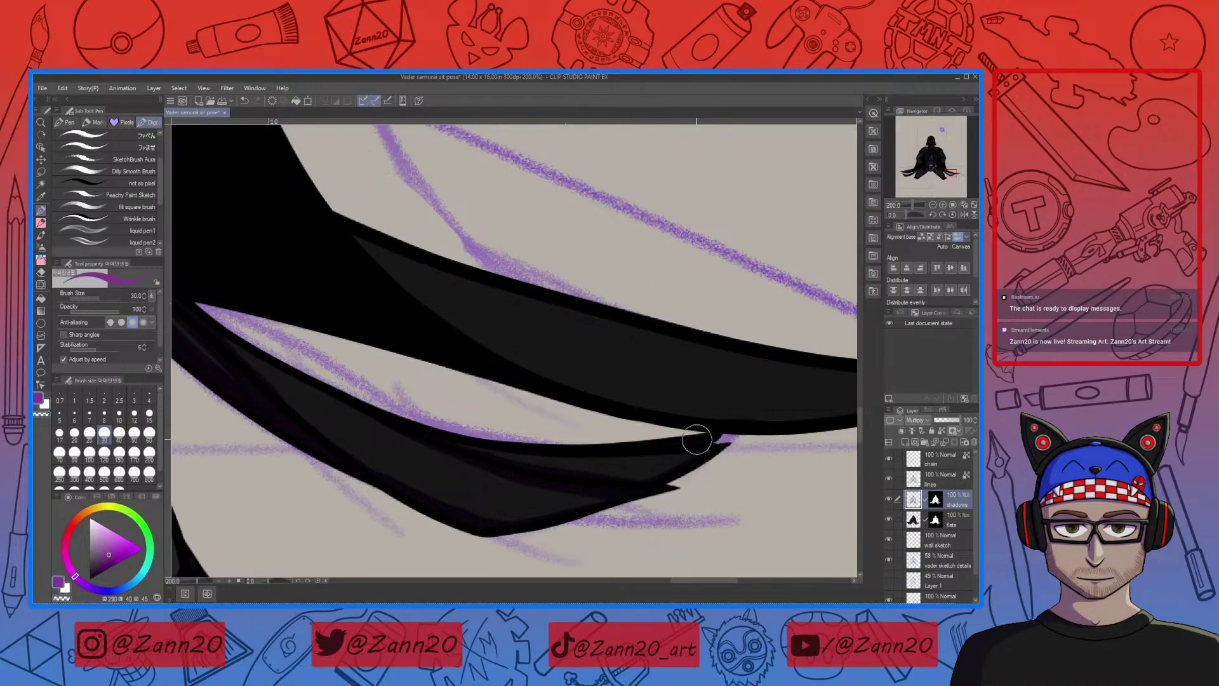
left_click_drag(521, 503, 541, 496)
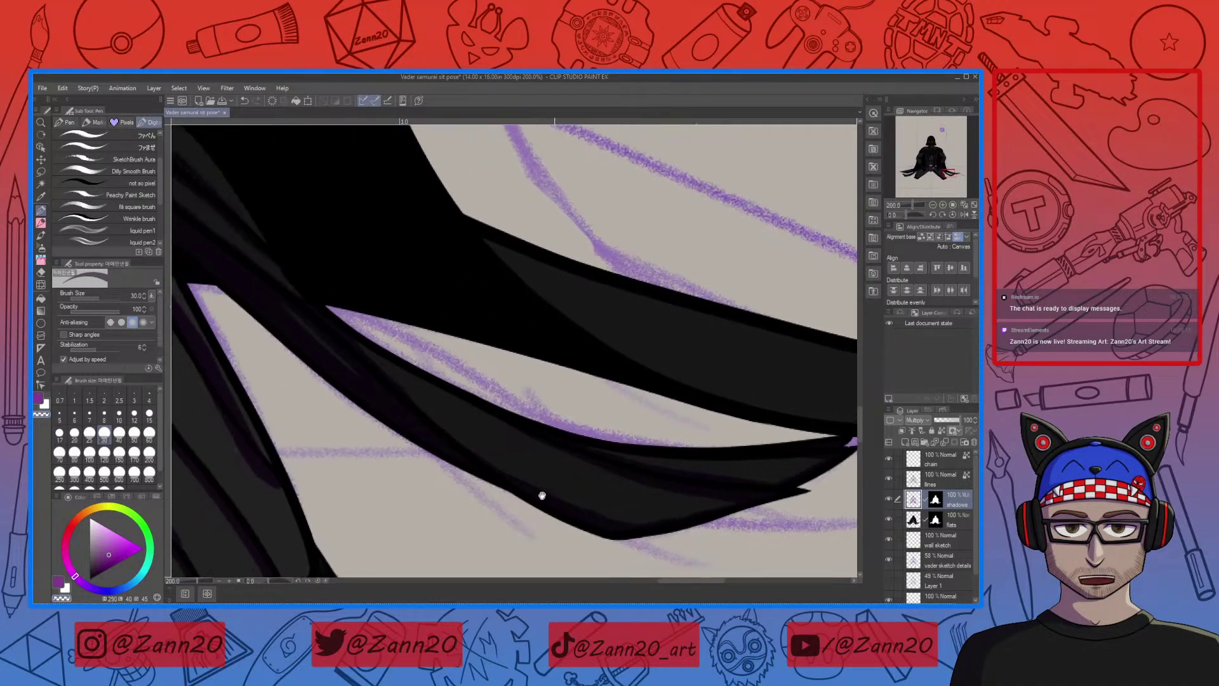
Touch up the purple shadows on the robe panel below the gloved hand, along its long folds and dark lower hem
mouse_move(558, 435)
left_mouse_down()
mouse_move(566, 479)
mouse_move(665, 438)
mouse_move(631, 402)
mouse_move(664, 394)
mouse_move(608, 457)
mouse_move(687, 484)
mouse_move(654, 406)
left_mouse_up()
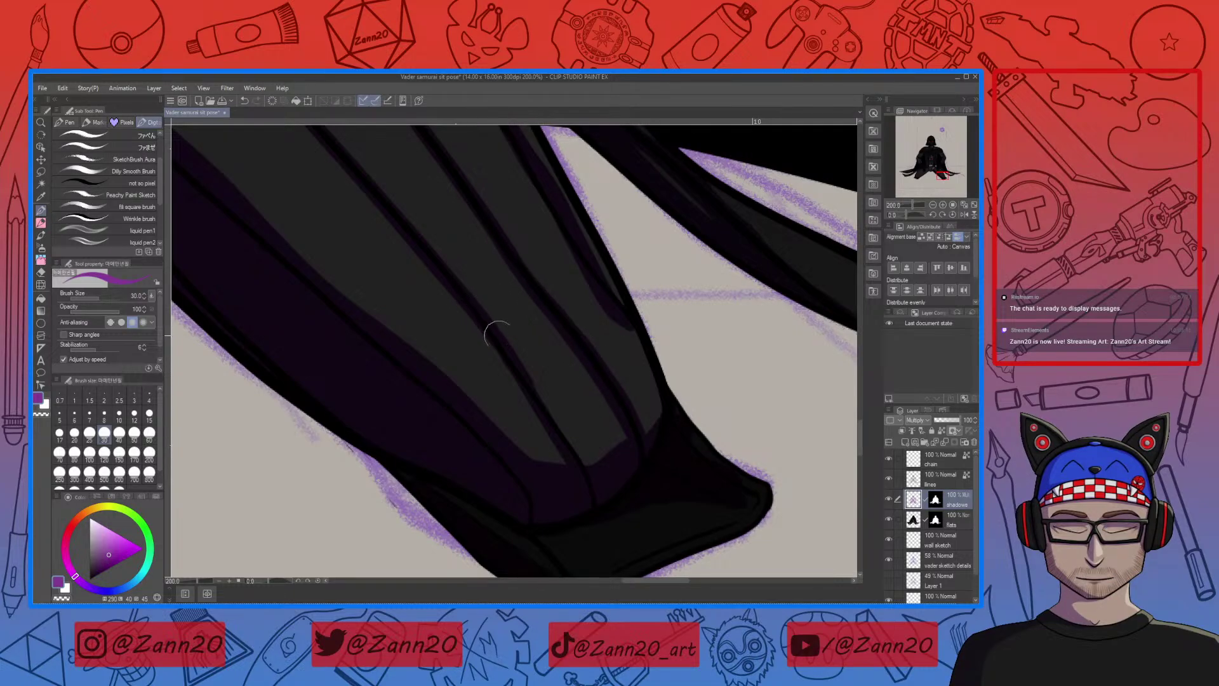
left_click_drag(699, 492, 612, 451)
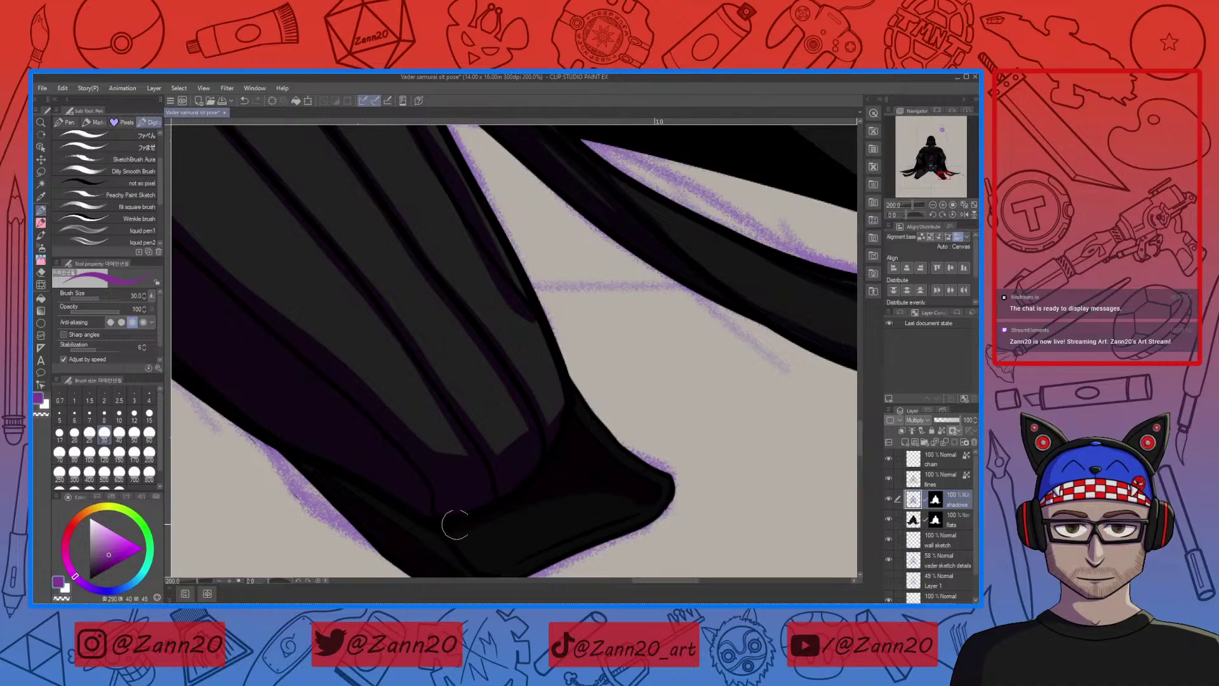
left_click_drag(508, 520, 507, 396)
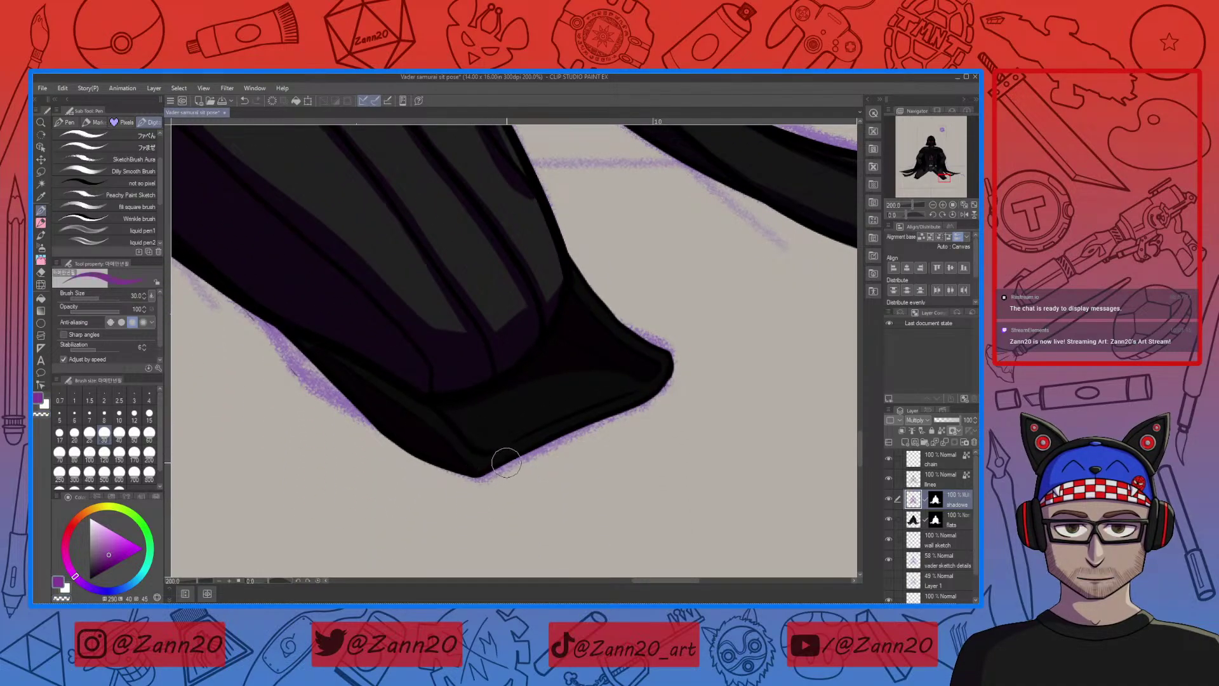
left_click_drag(480, 465, 553, 519)
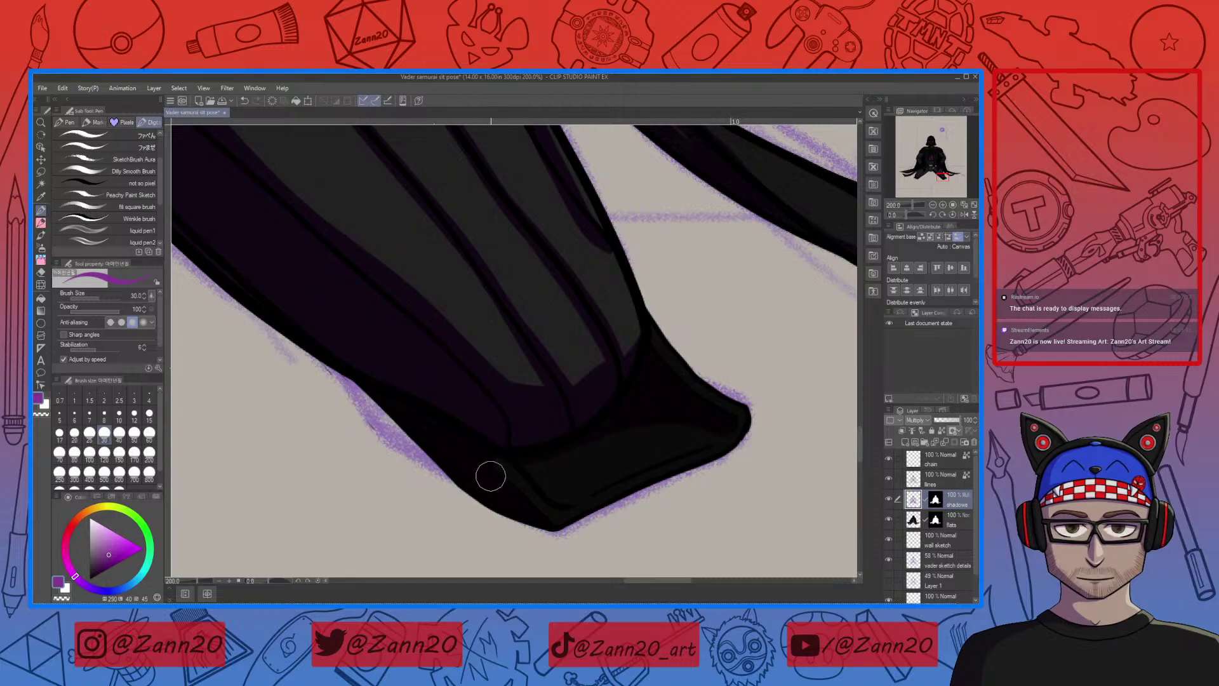
left_click_drag(531, 463, 600, 469)
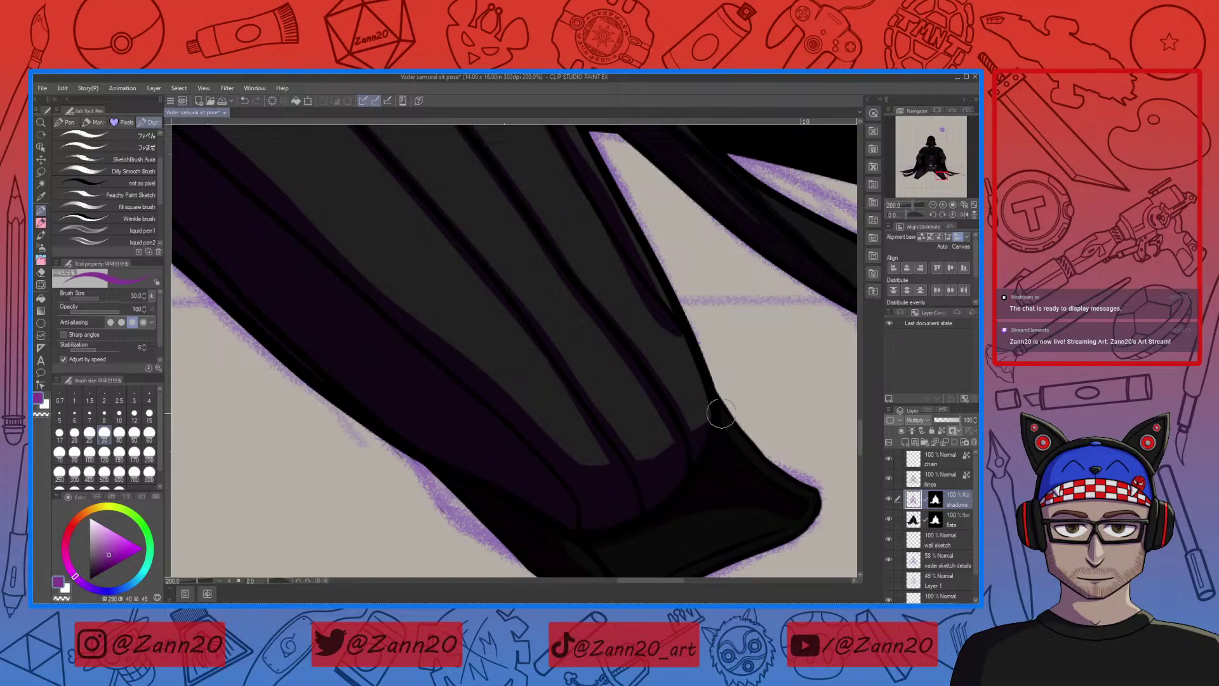
mouse_move(714, 411)
left_mouse_down()
mouse_move(635, 501)
mouse_move(620, 407)
left_mouse_up()
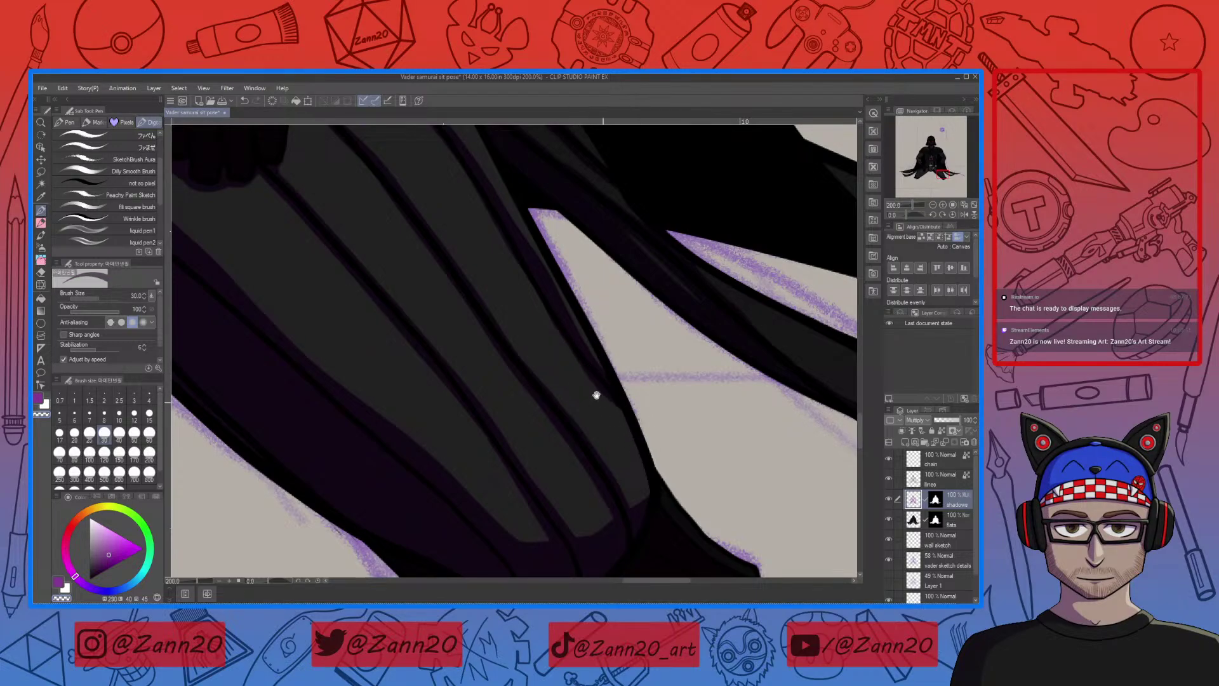
Touch up the shadows on the gloved hand's fingers and thumb, alternating purple and the transparent colour
mouse_move(525, 338)
left_mouse_down()
mouse_move(598, 483)
mouse_move(553, 408)
mouse_move(593, 343)
mouse_move(561, 484)
mouse_move(517, 468)
mouse_move(498, 444)
left_mouse_up()
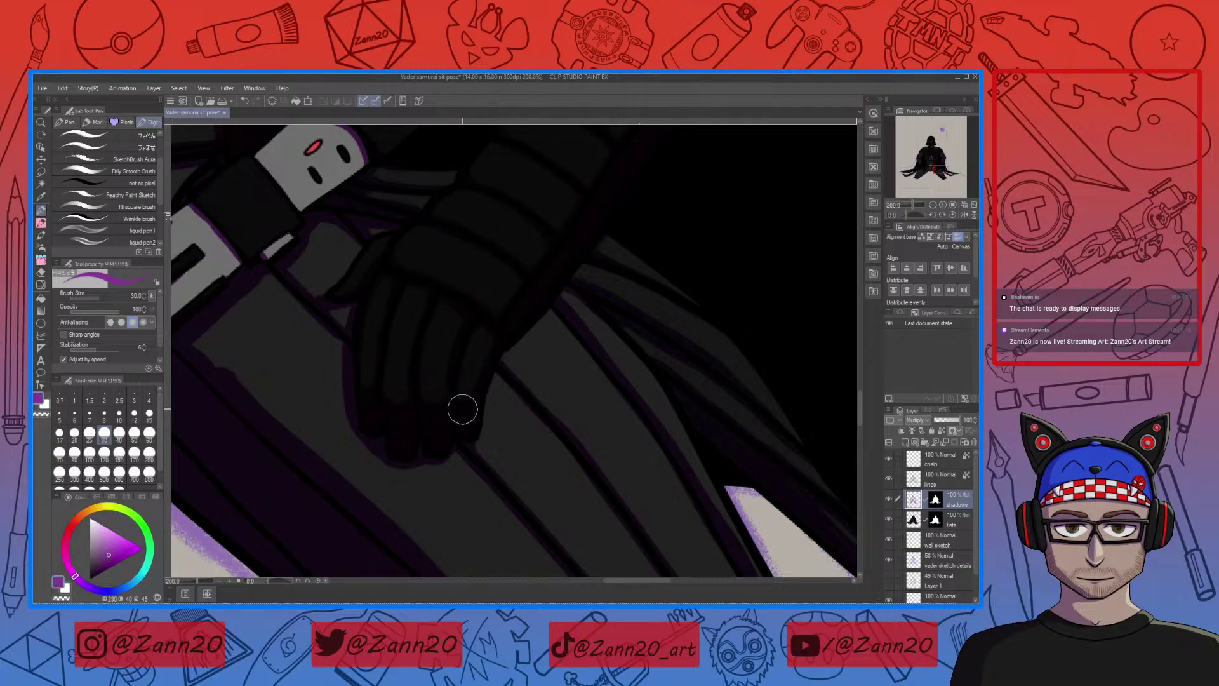
mouse_move(463, 409)
left_mouse_down()
mouse_move(443, 408)
mouse_move(476, 442)
left_mouse_up()
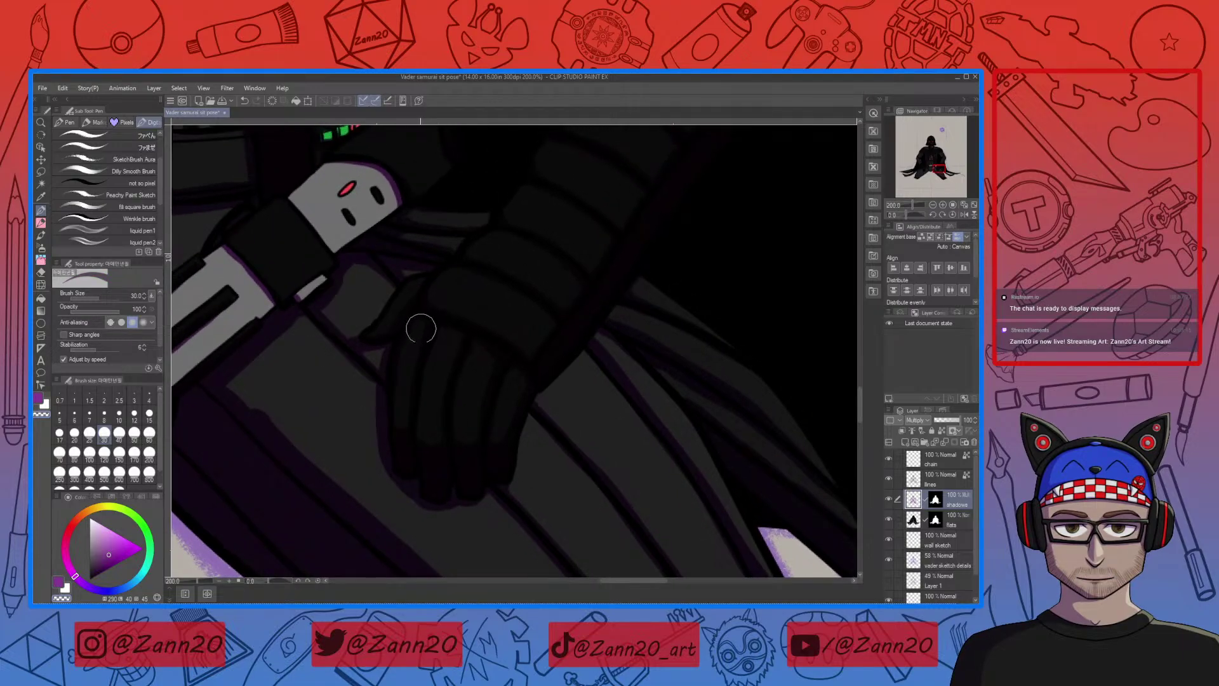
mouse_move(411, 337)
left_mouse_down()
mouse_move(441, 395)
mouse_move(485, 437)
mouse_move(519, 439)
left_mouse_up()
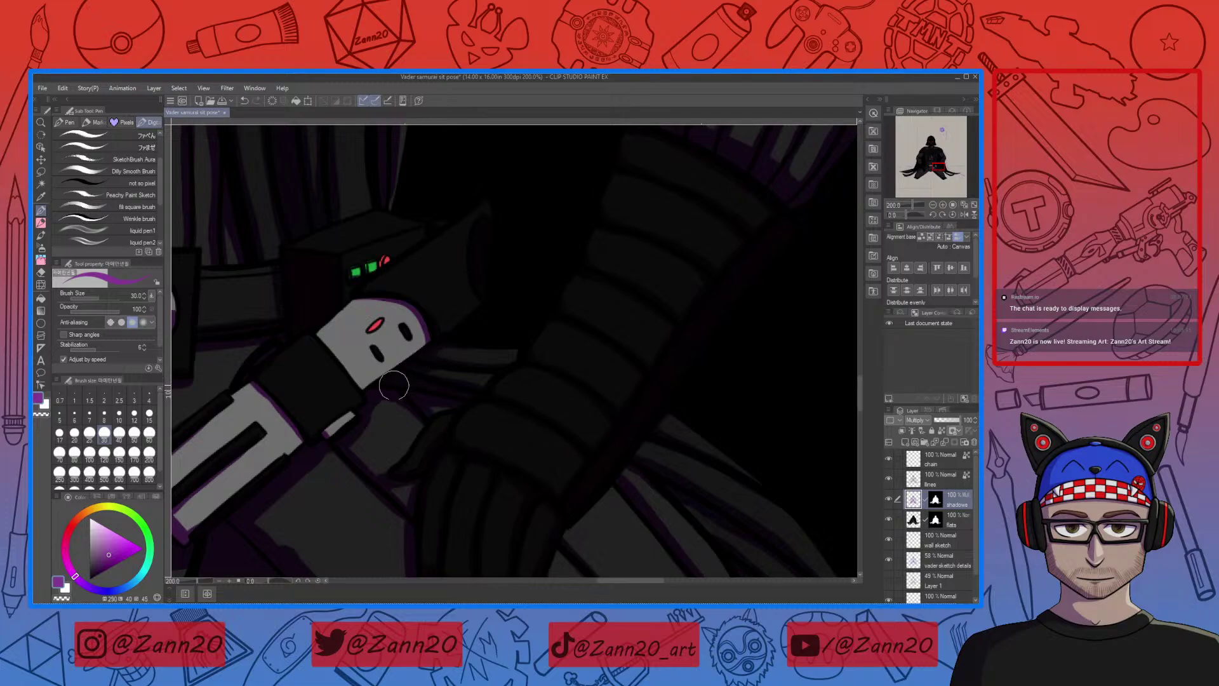
left_click_drag(408, 424, 491, 476)
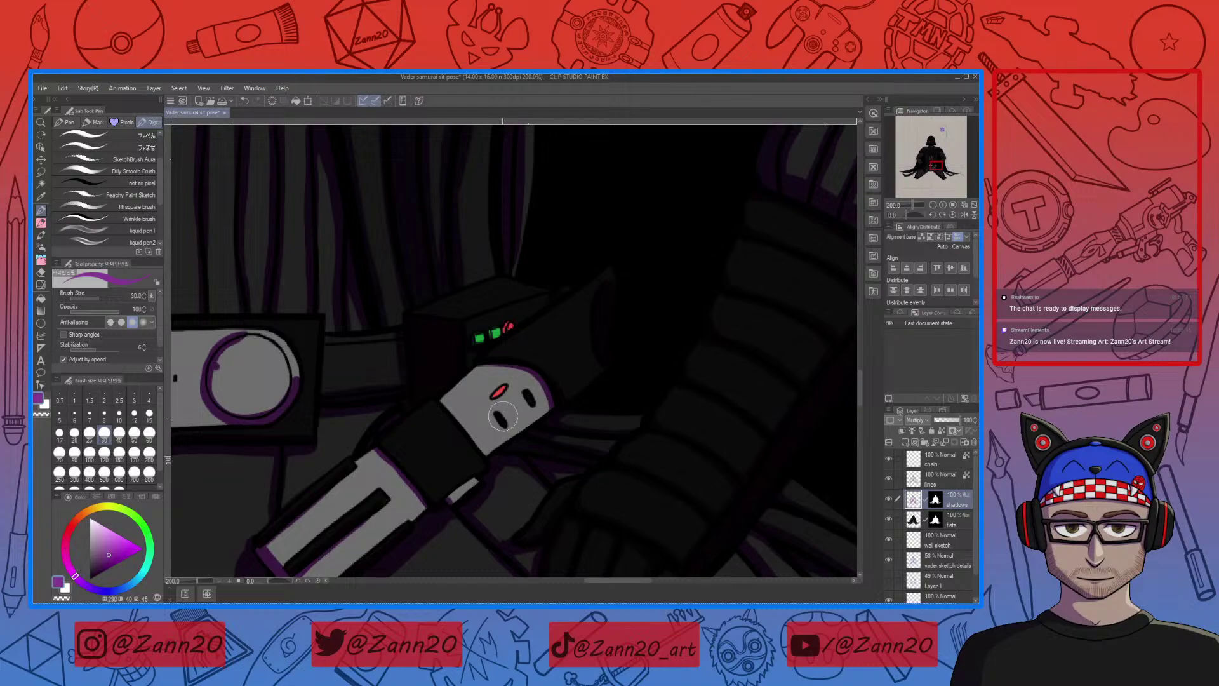
Refine the purple shadows around the lightsaber hilt's rounded light grey end and inside its dark flared shroud
left_click_drag(531, 408, 541, 416)
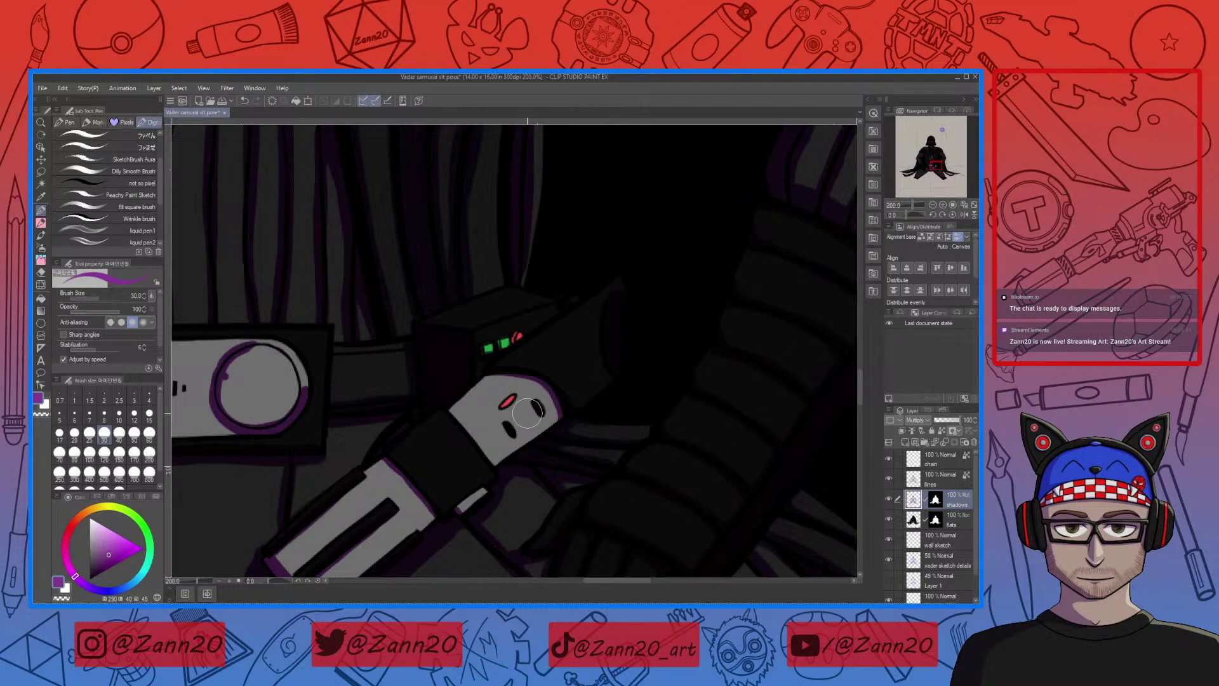
left_click_drag(527, 413, 587, 383)
left_click_drag(511, 379, 517, 374)
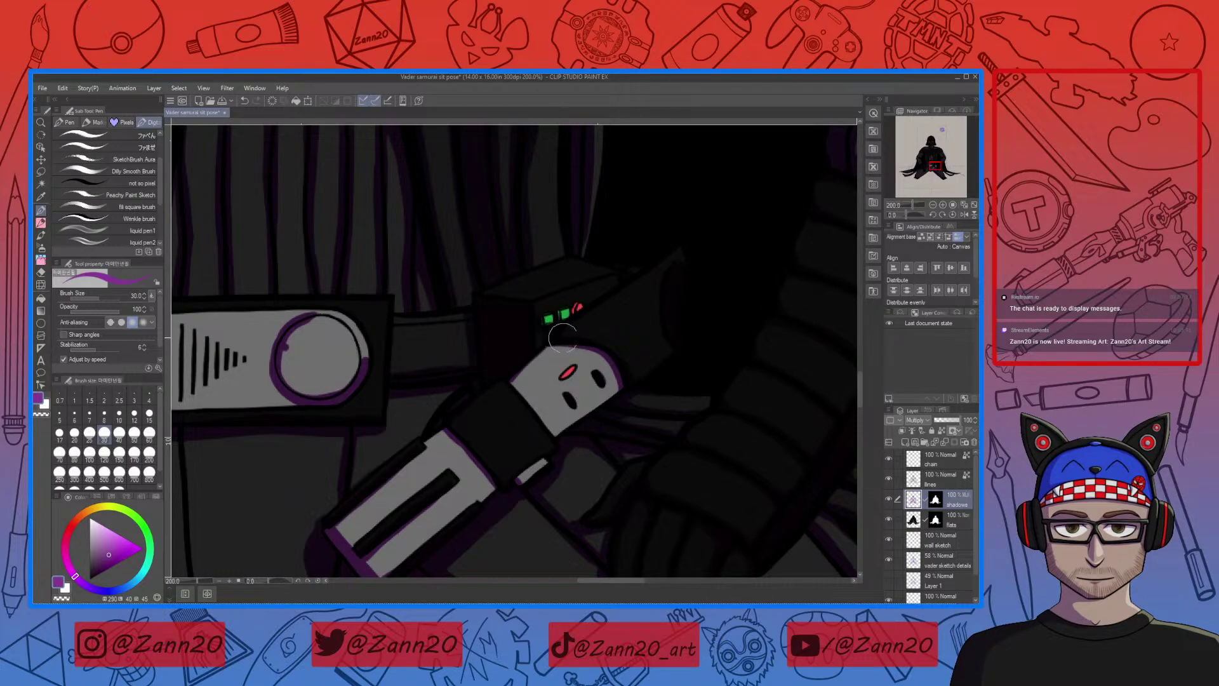
left_click_drag(595, 303, 583, 342)
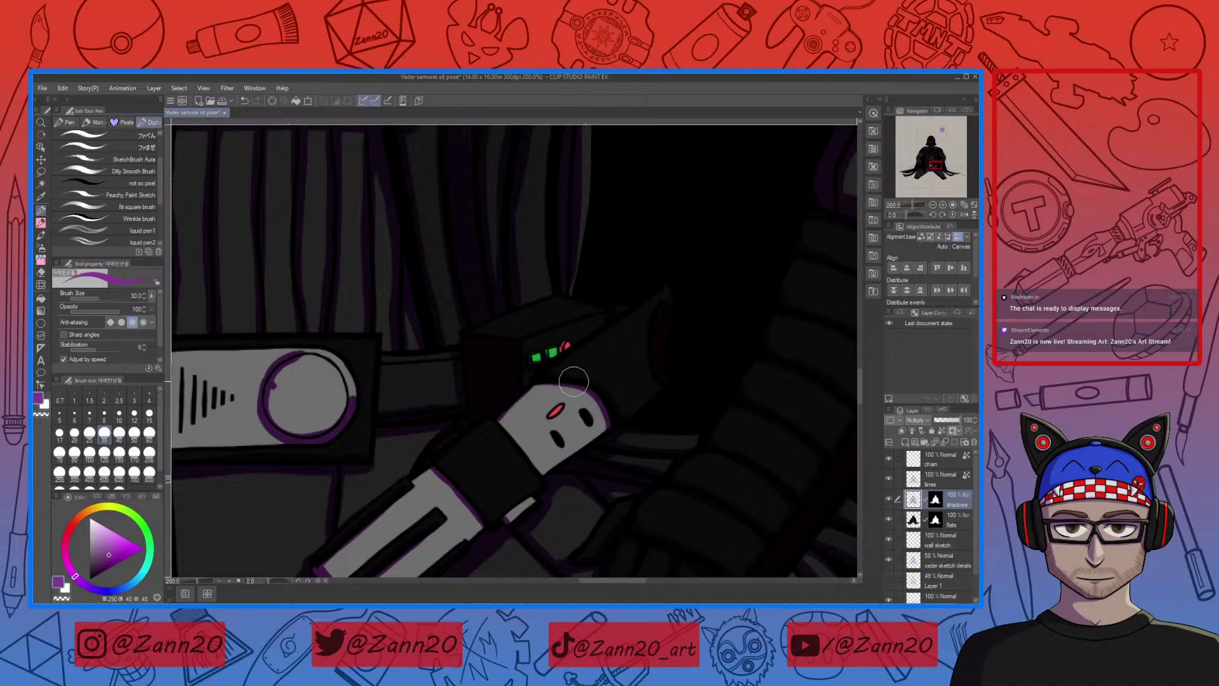
key("c")
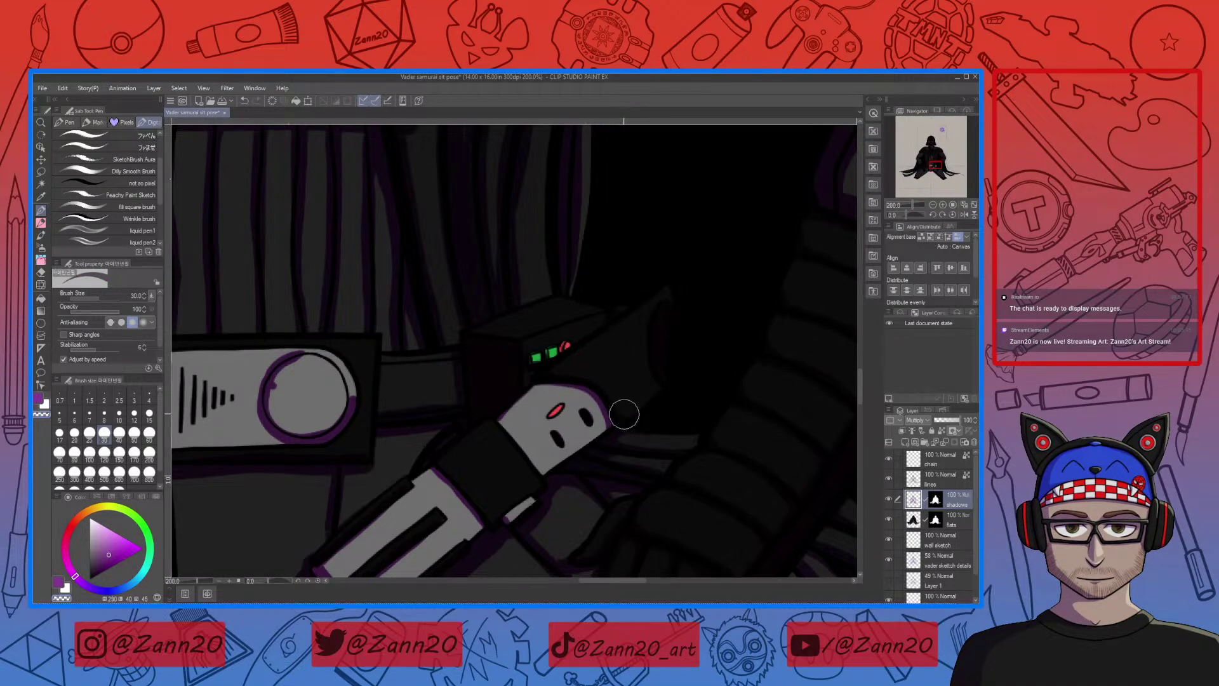
left_click_drag(635, 444, 502, 482)
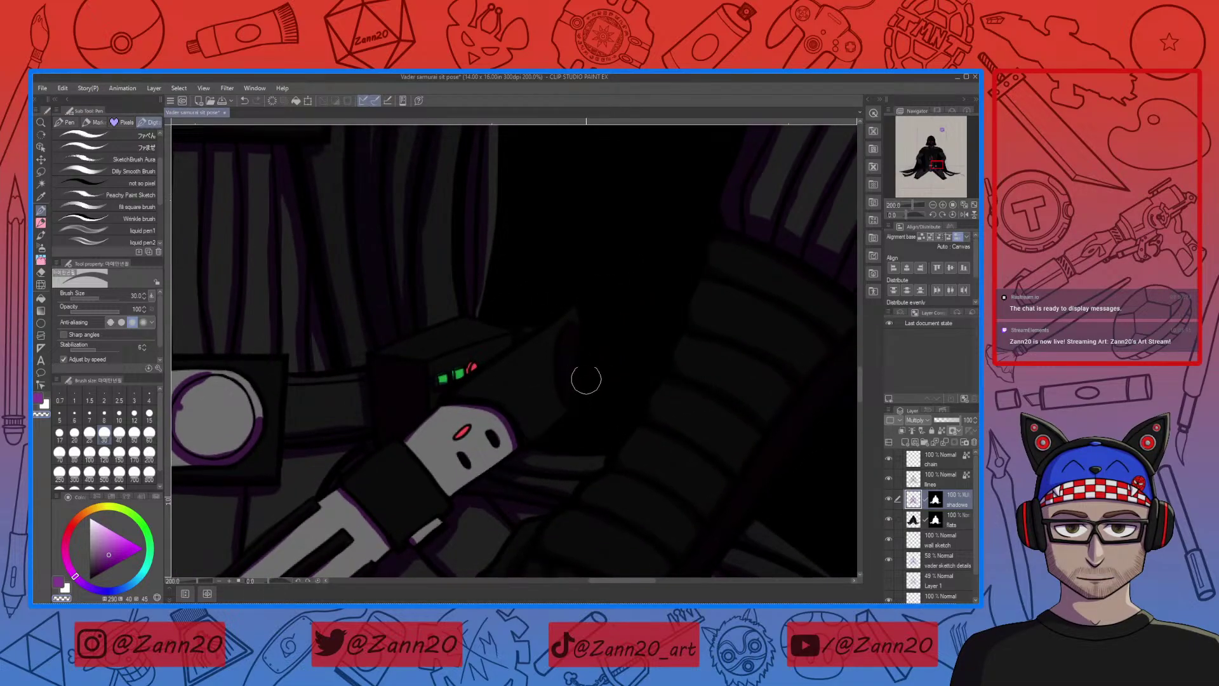
key("c")
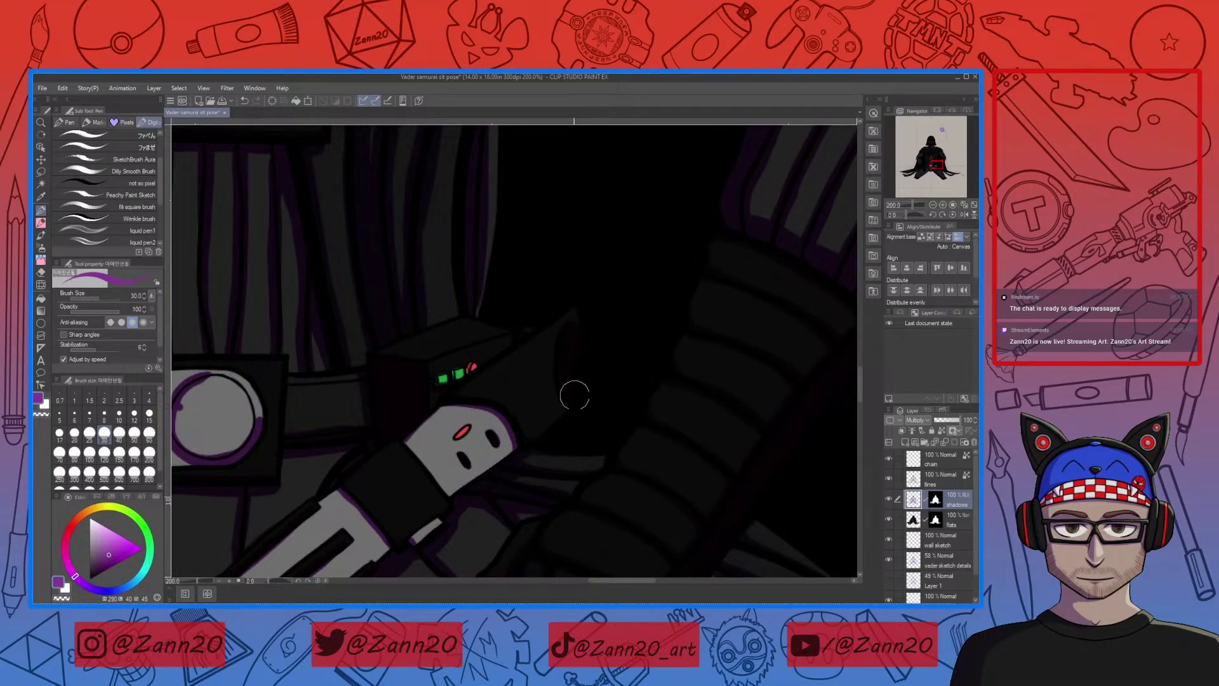
left_click_drag(566, 394, 701, 346)
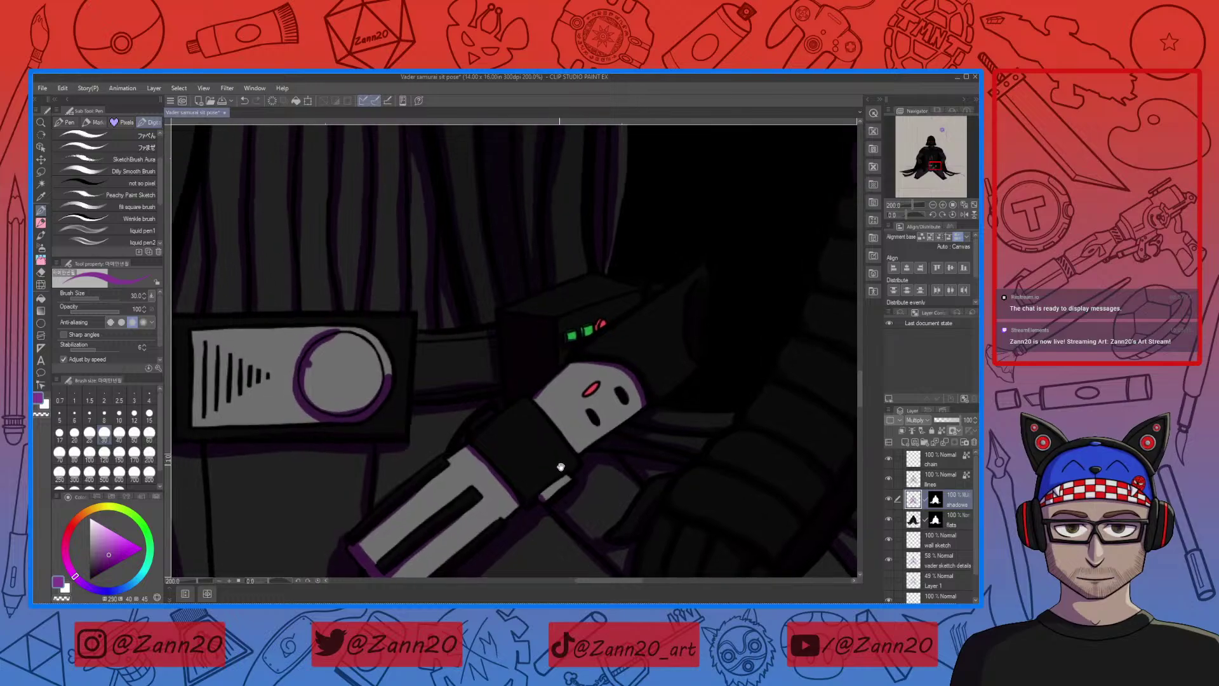
Clean up the shadow on the belt box with the green and red lights, using the transparent colour
left_click_drag(560, 466, 569, 499)
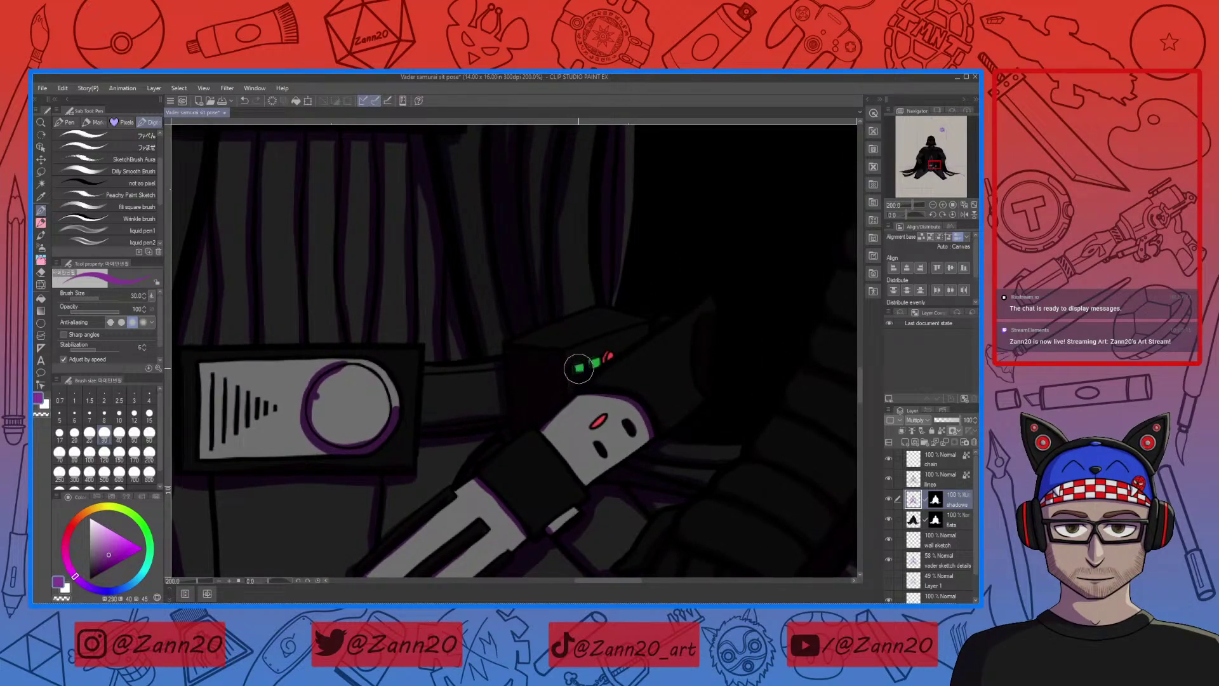
key("c")
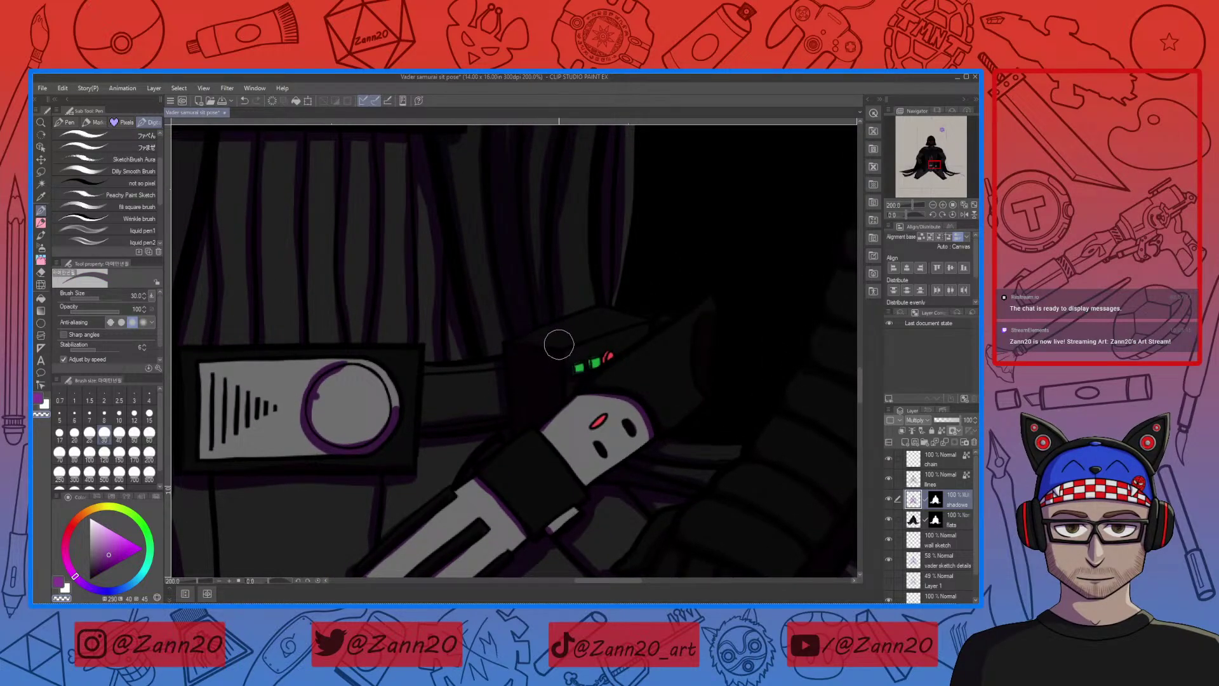
mouse_move(502, 482)
left_mouse_down()
mouse_move(542, 451)
mouse_move(555, 498)
mouse_move(552, 474)
mouse_move(618, 443)
left_mouse_up()
key("c")
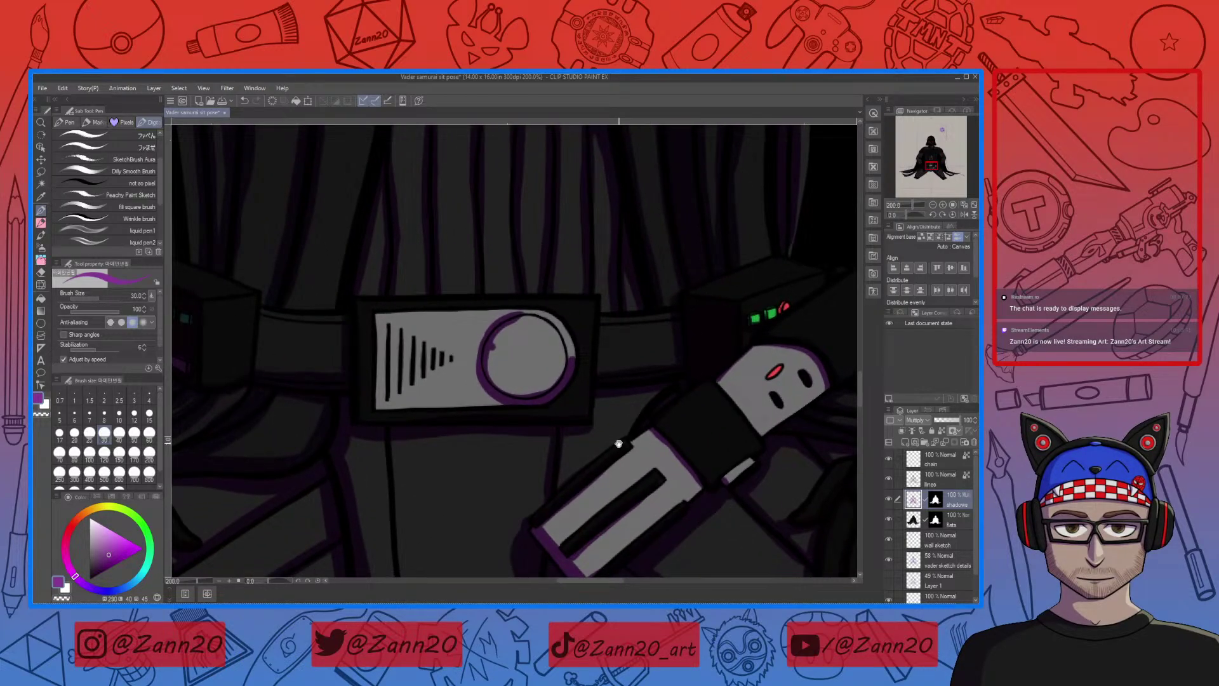
Thin the purple shadow around the belt buckle's circle with the transparent colour and keep the plate's edge shadows narrow
key("c")
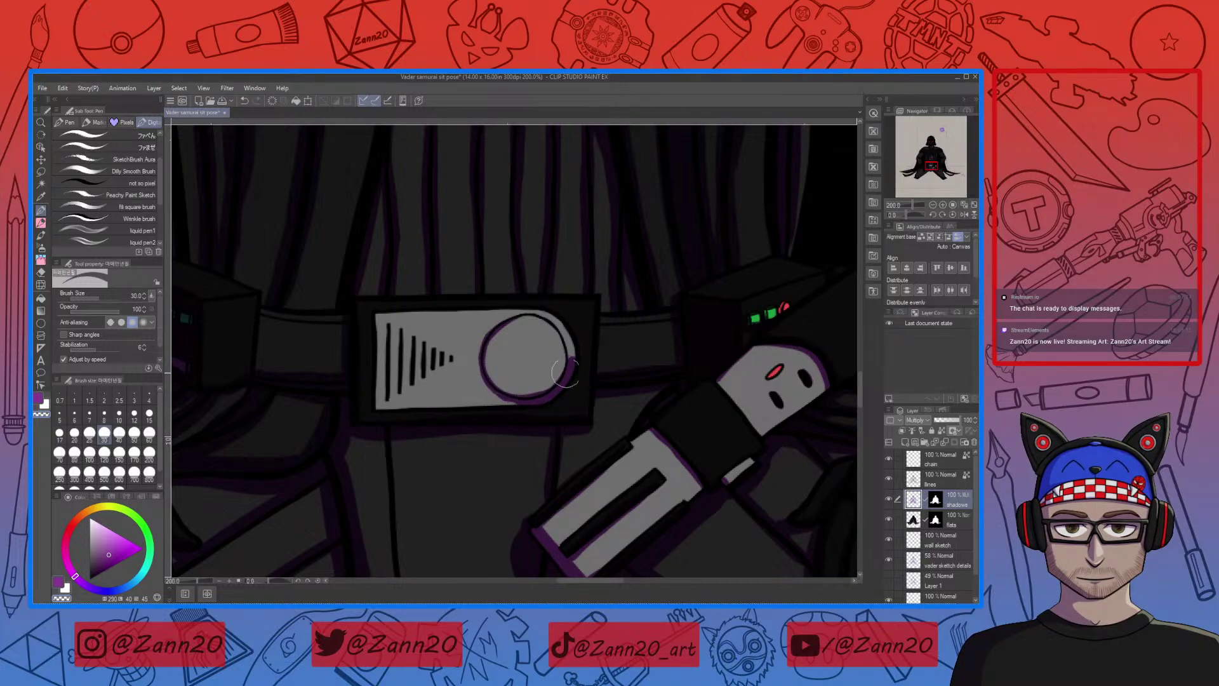
mouse_move(571, 351)
left_mouse_down()
mouse_move(578, 365)
mouse_move(551, 398)
left_mouse_up()
left_click_drag(501, 454, 465, 442)
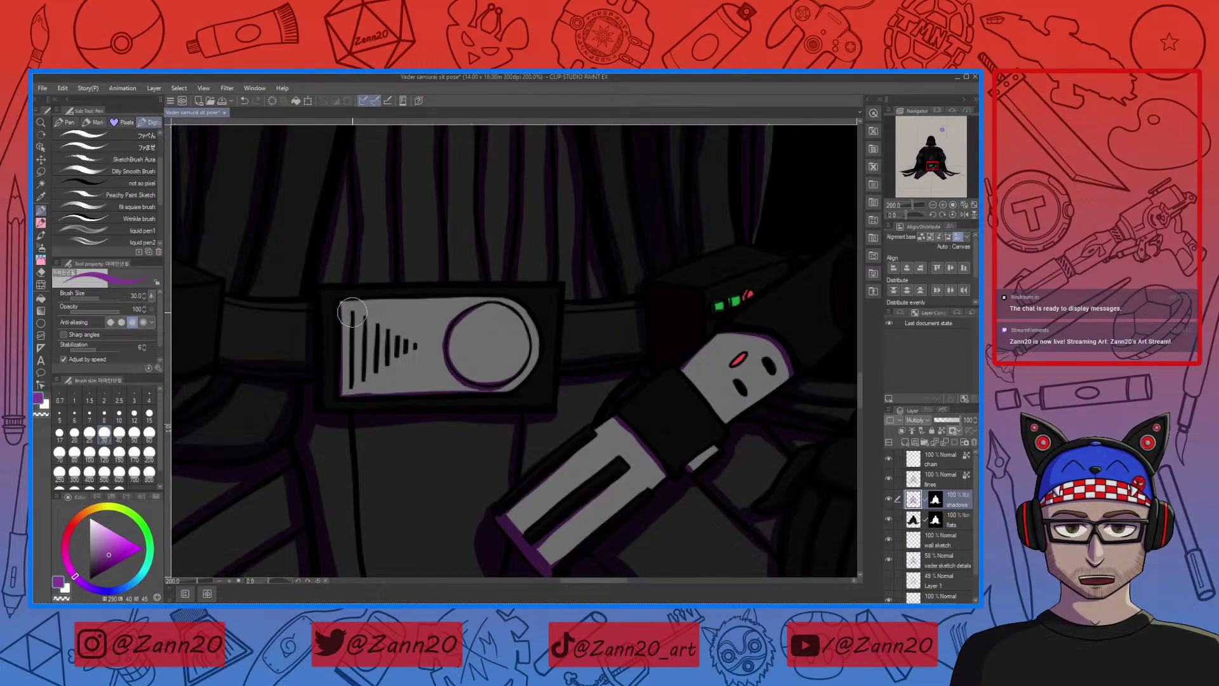
Try shading the vertical slits on the belt buckle in purple, undoing the strokes
left_click_drag(354, 305, 353, 377)
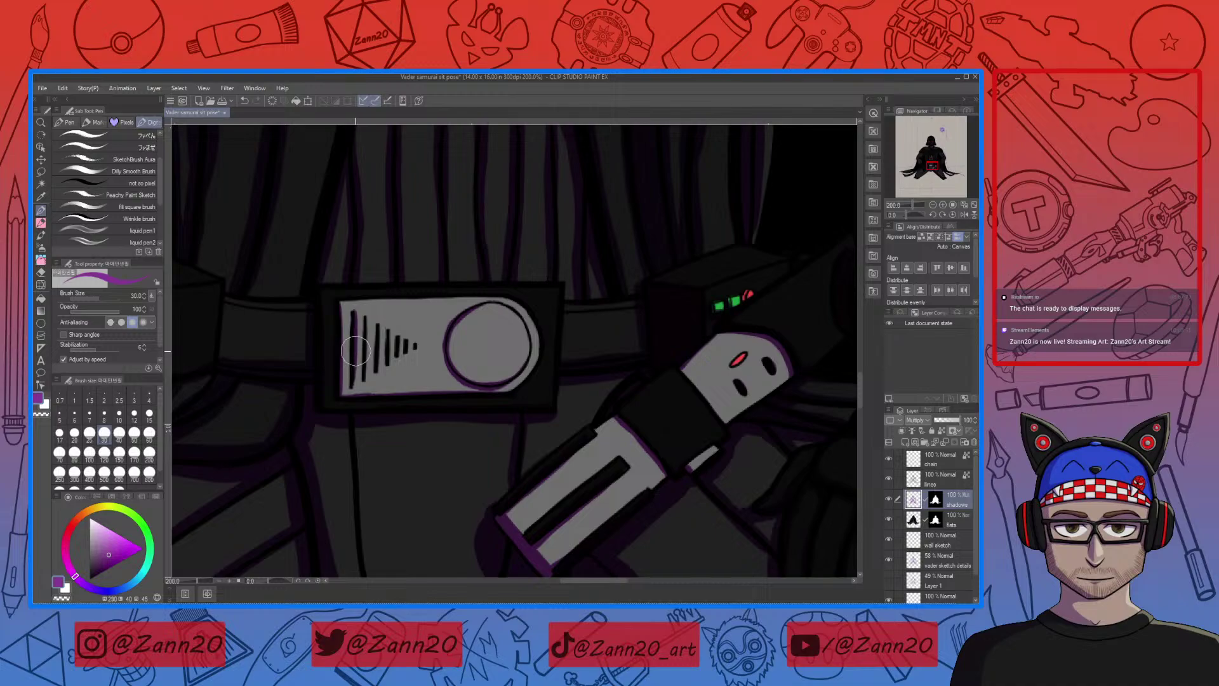
key("ctrl+z")
left_click_drag(352, 327, 352, 384)
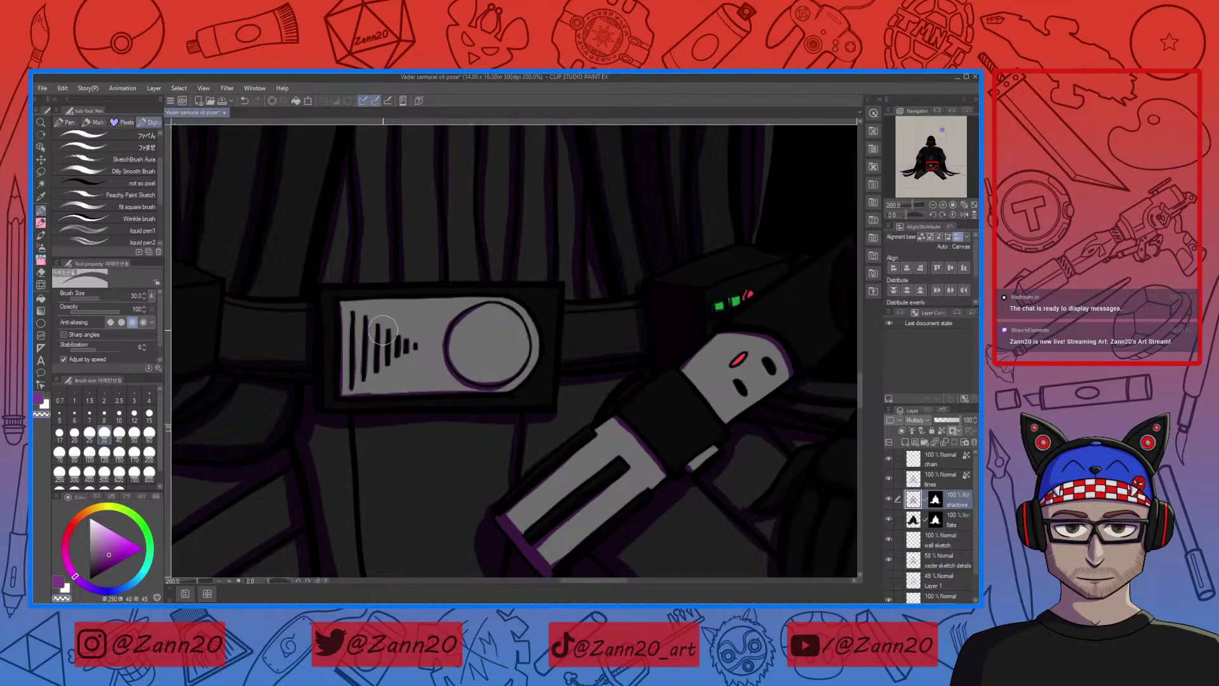
key("ctrl+z")
Shade the belt strap in purple between the buckle and the box with the small coloured indicator lights
left_click_drag(416, 403, 443, 454)
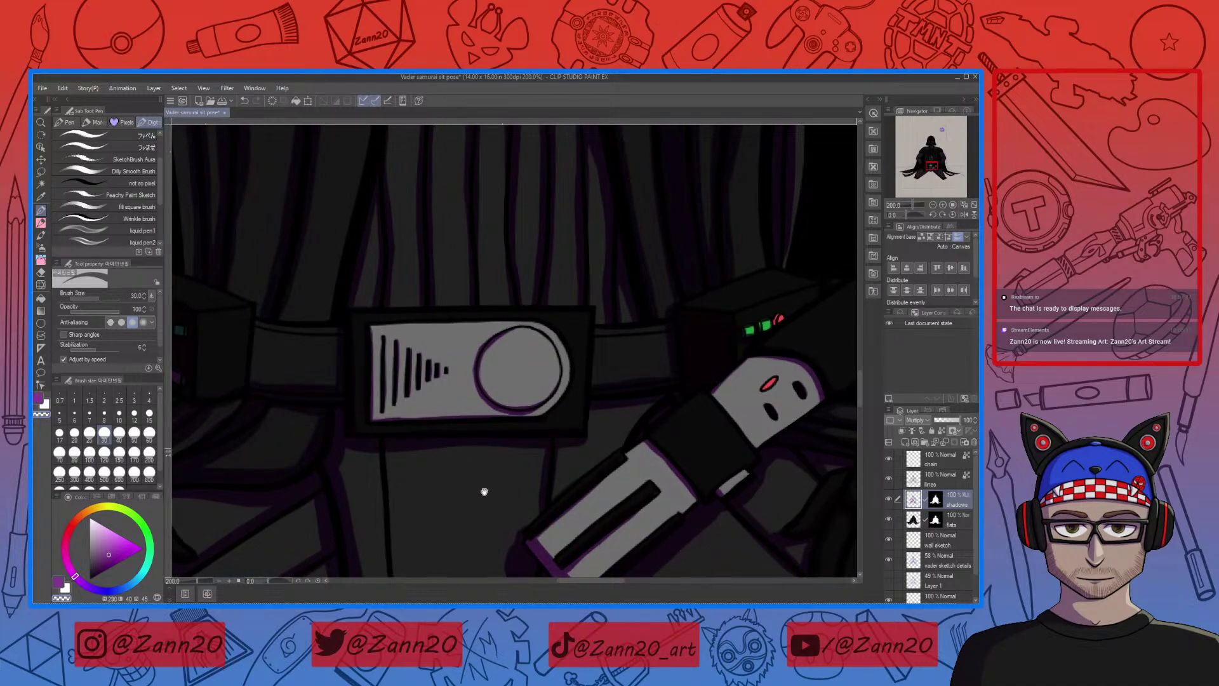
mouse_move(484, 491)
left_mouse_down()
mouse_move(509, 468)
mouse_move(557, 488)
left_mouse_up()
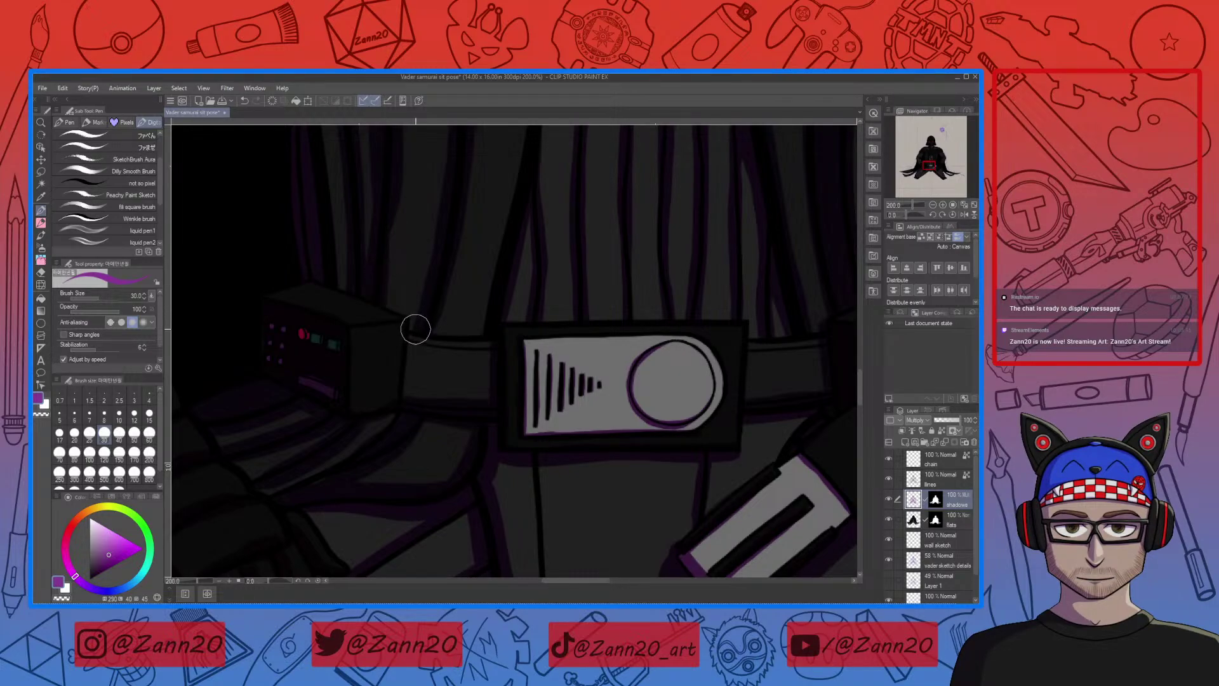
left_click_drag(411, 314, 402, 351)
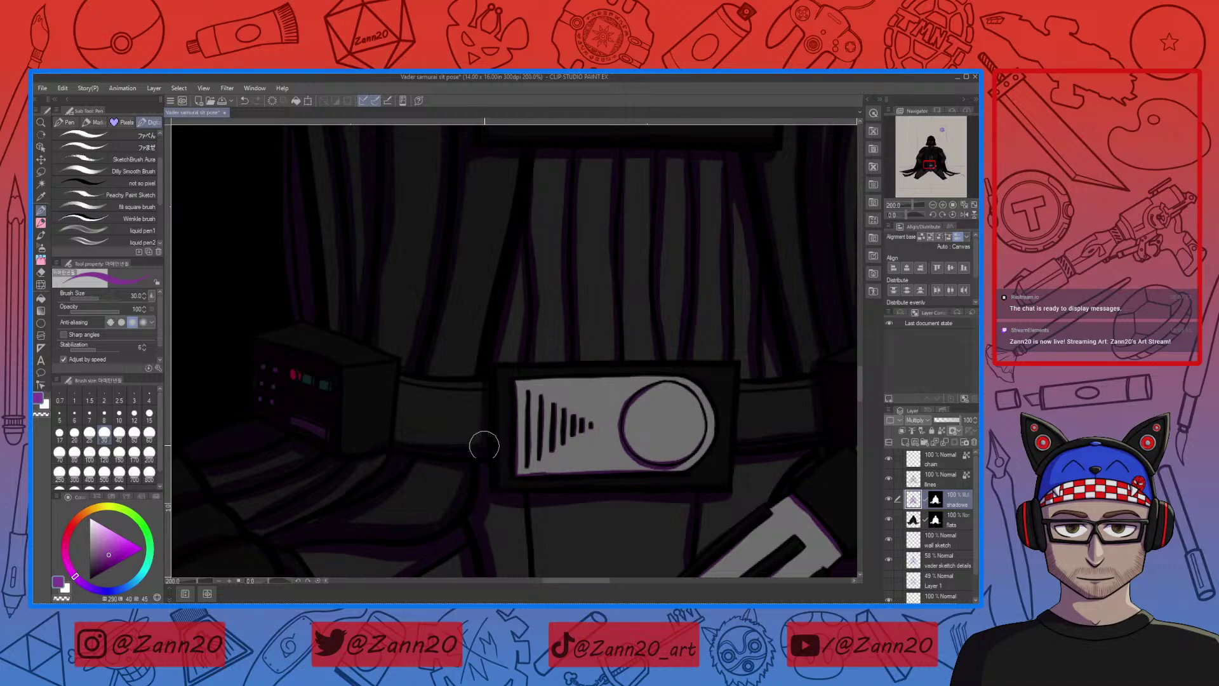
left_click_drag(574, 484, 460, 487)
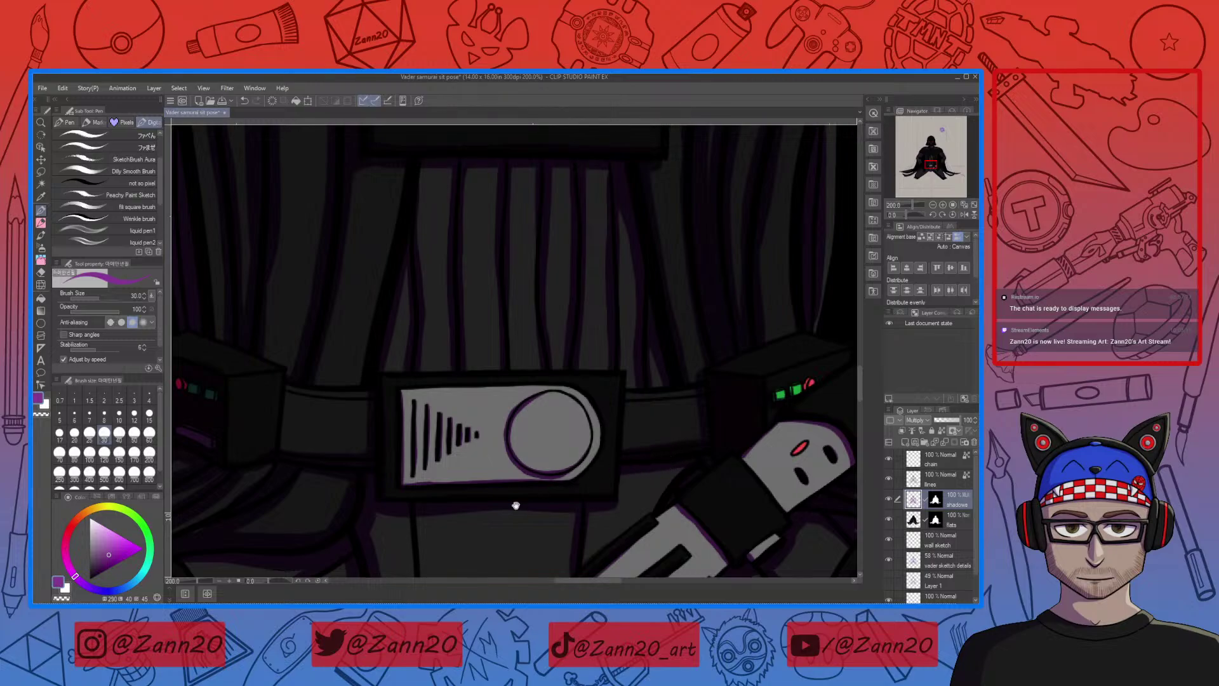
Refine the purple shadows on the robe folds beneath the belt box with the red light, beside the gloved forearm
mouse_move(442, 506)
left_mouse_down()
mouse_move(495, 414)
mouse_move(559, 422)
mouse_move(458, 470)
mouse_move(493, 473)
left_mouse_up()
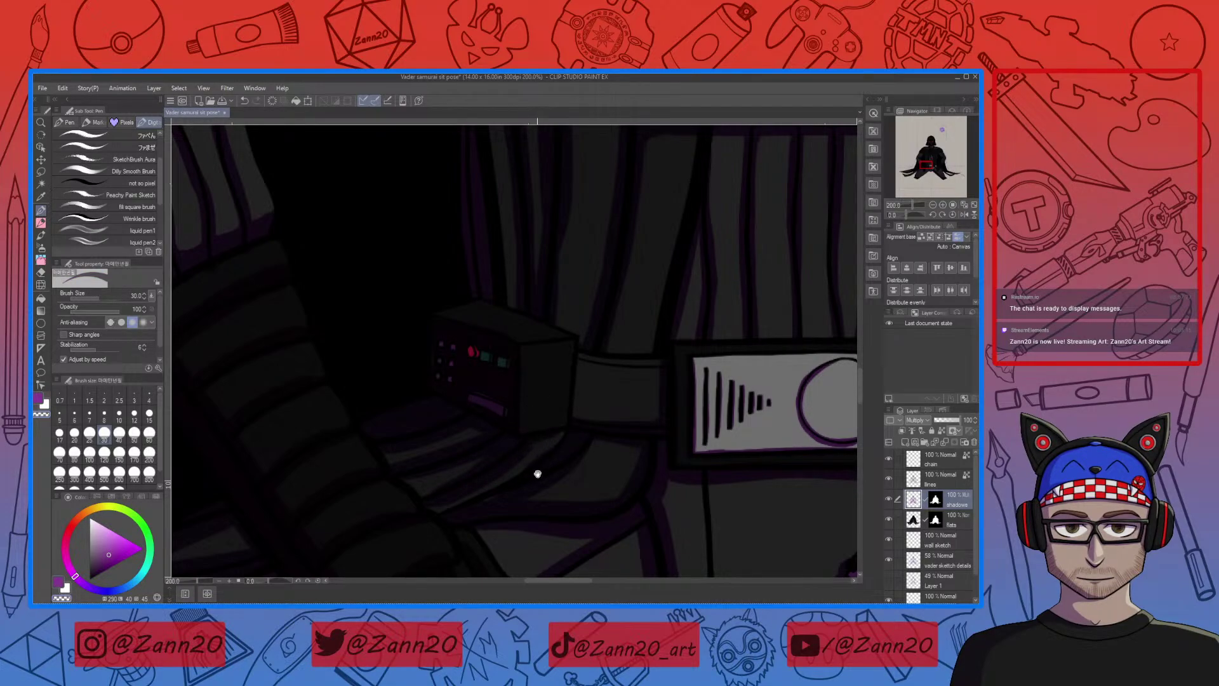
left_click_drag(532, 395, 558, 404)
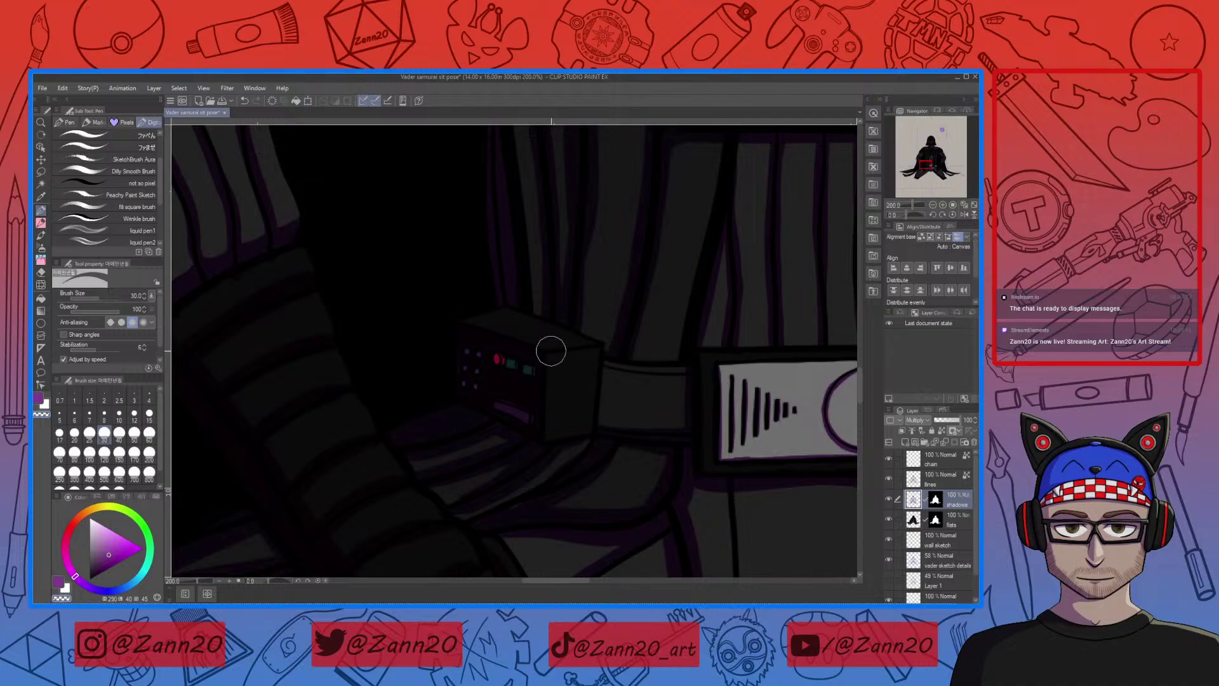
left_click_drag(539, 472, 608, 431)
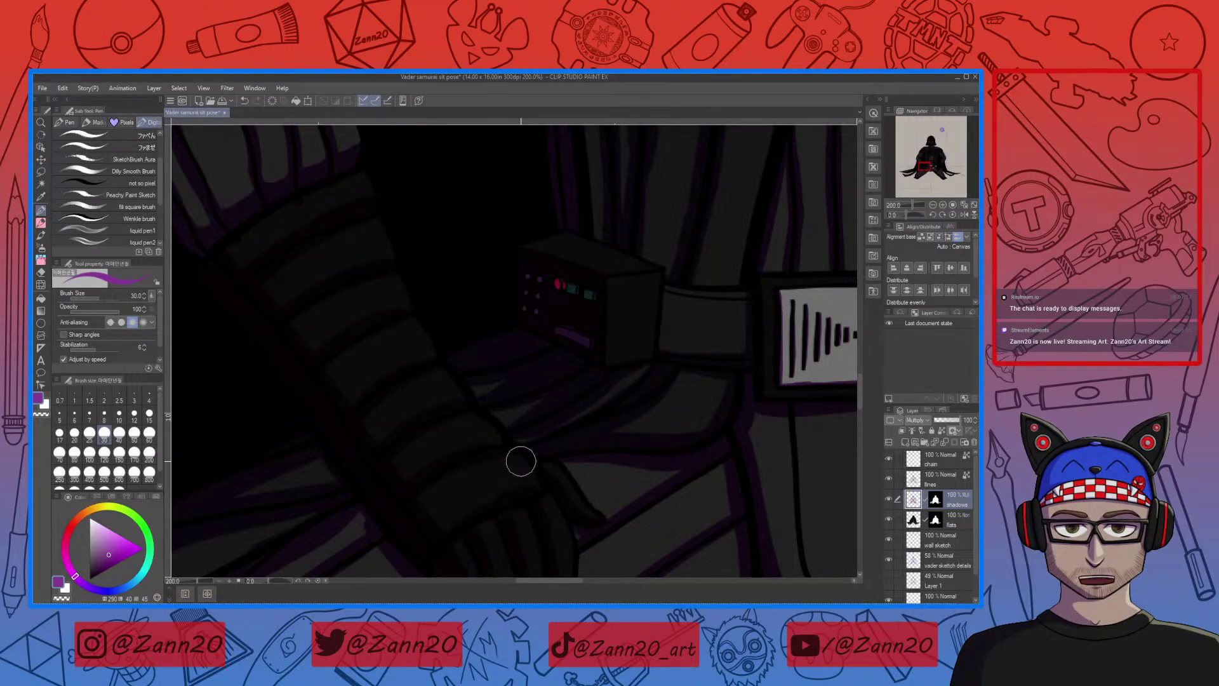
left_click_drag(613, 477, 578, 474)
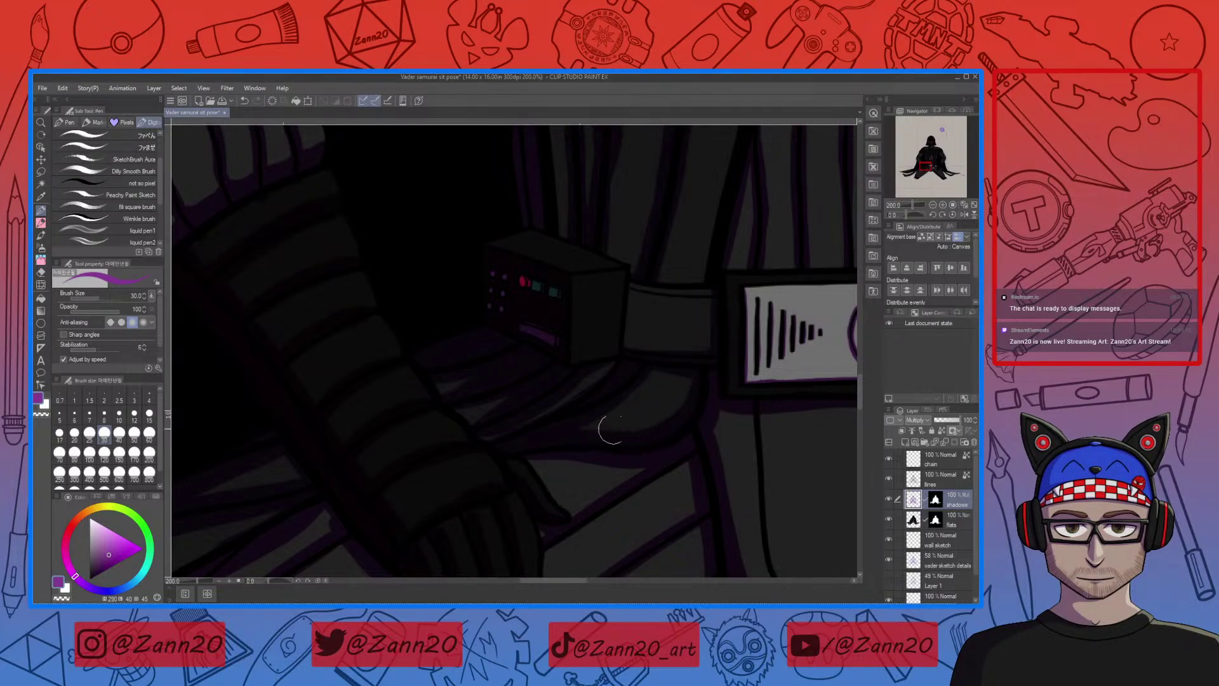
left_click_drag(559, 482, 714, 416)
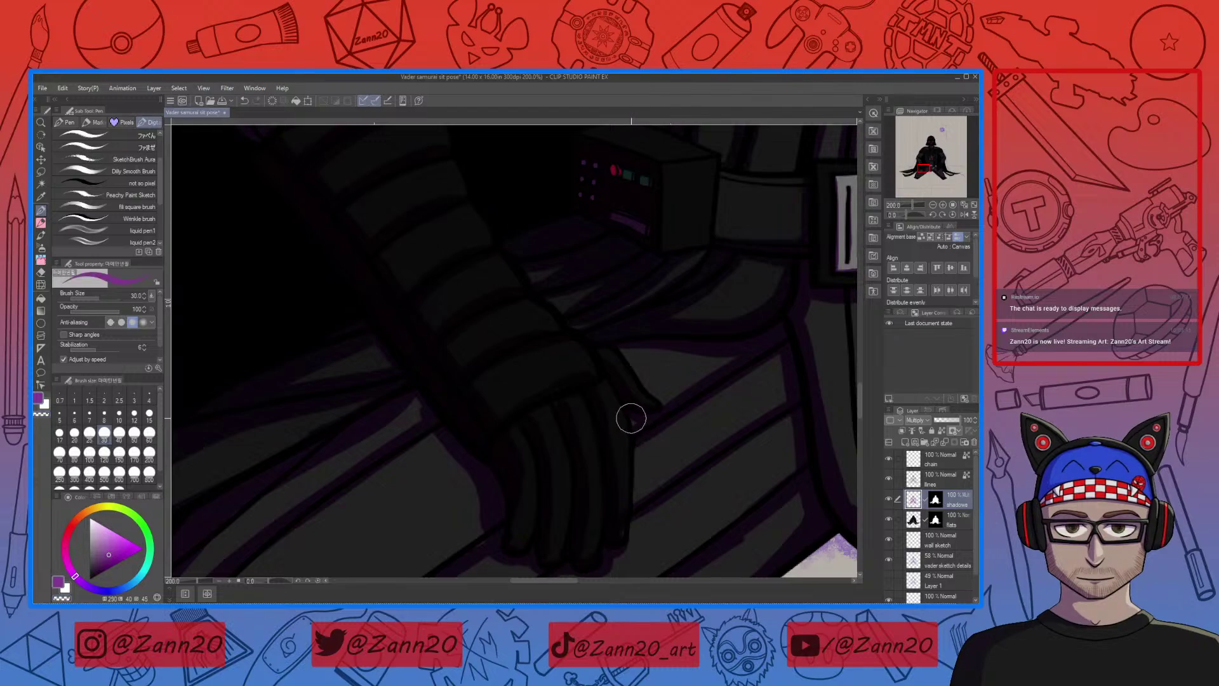
Shade the diagonal robe folds around and below the gloved hand resting on the thigh in purple
left_click_drag(642, 474, 588, 435)
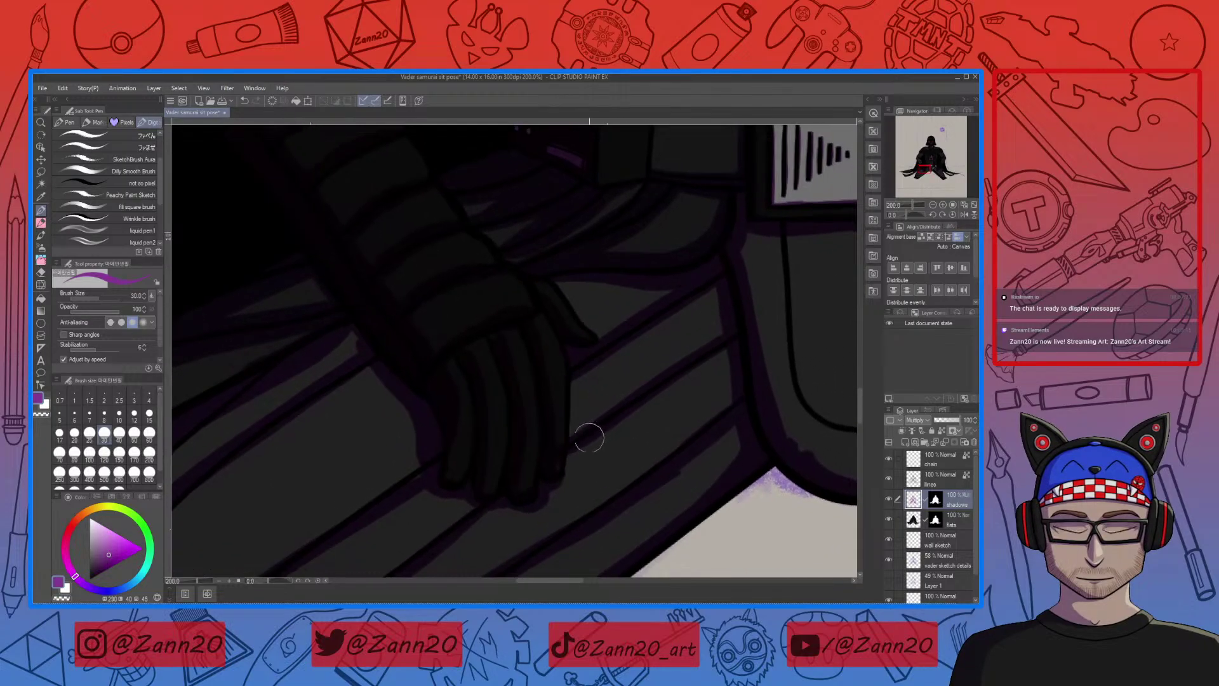
left_click_drag(537, 475, 569, 430)
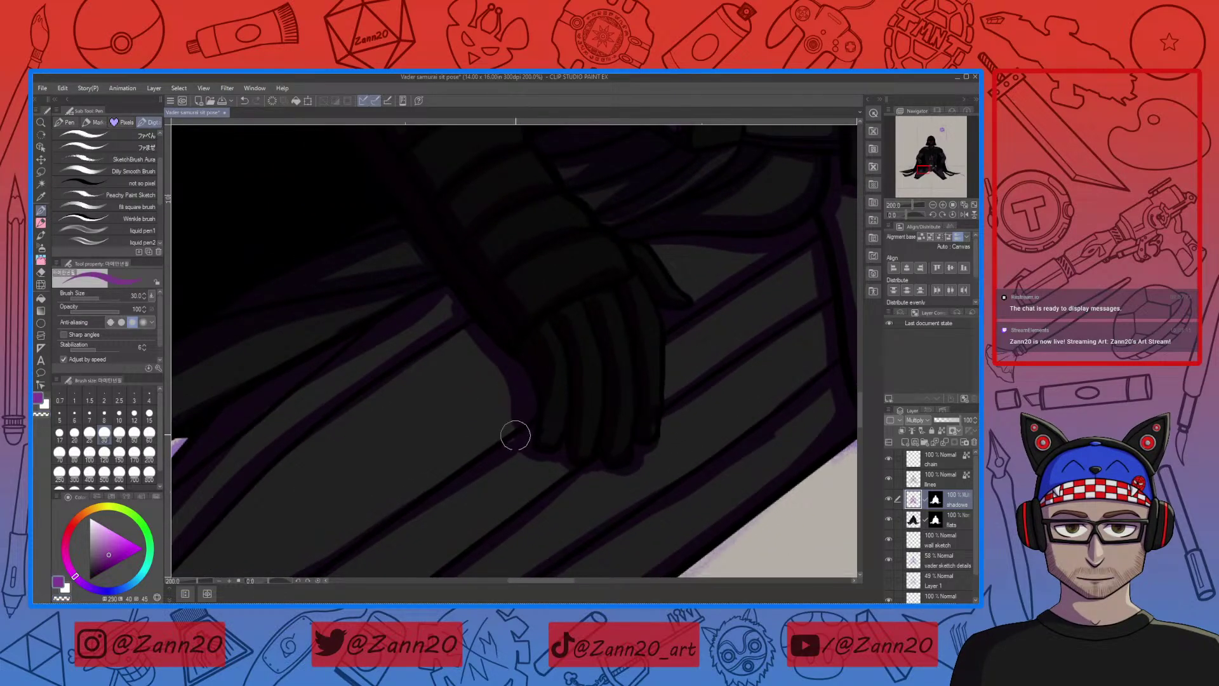
left_click_drag(422, 495, 562, 421)
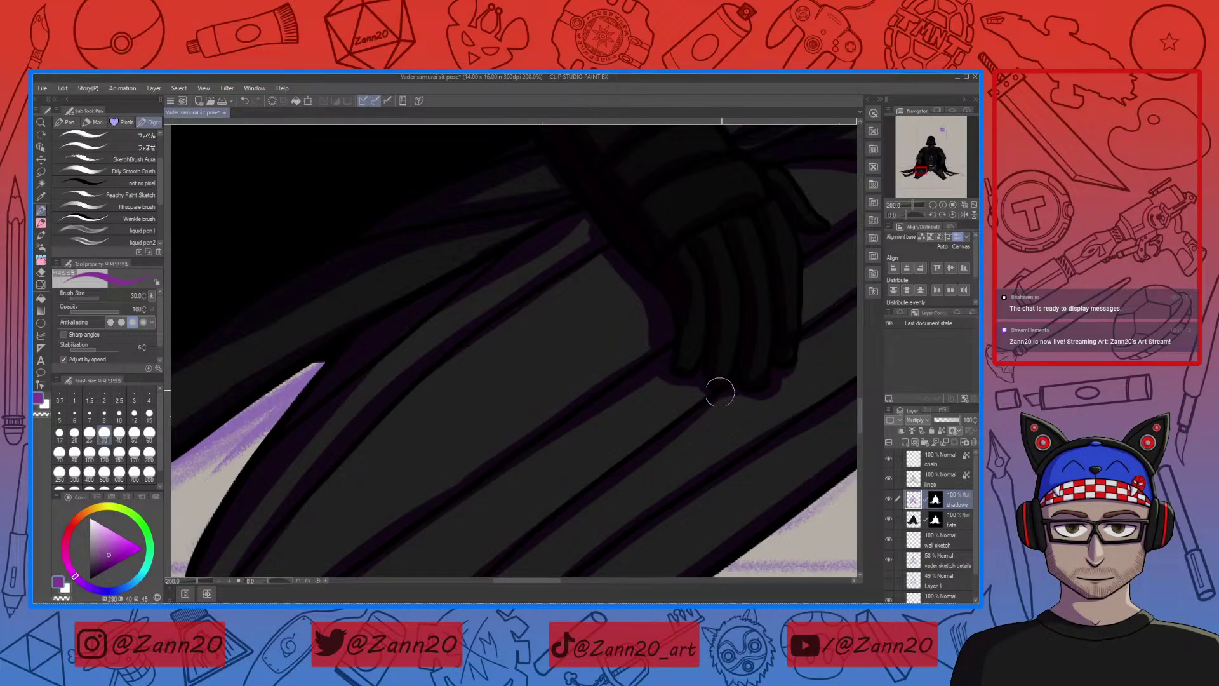
left_click_drag(609, 481, 474, 481)
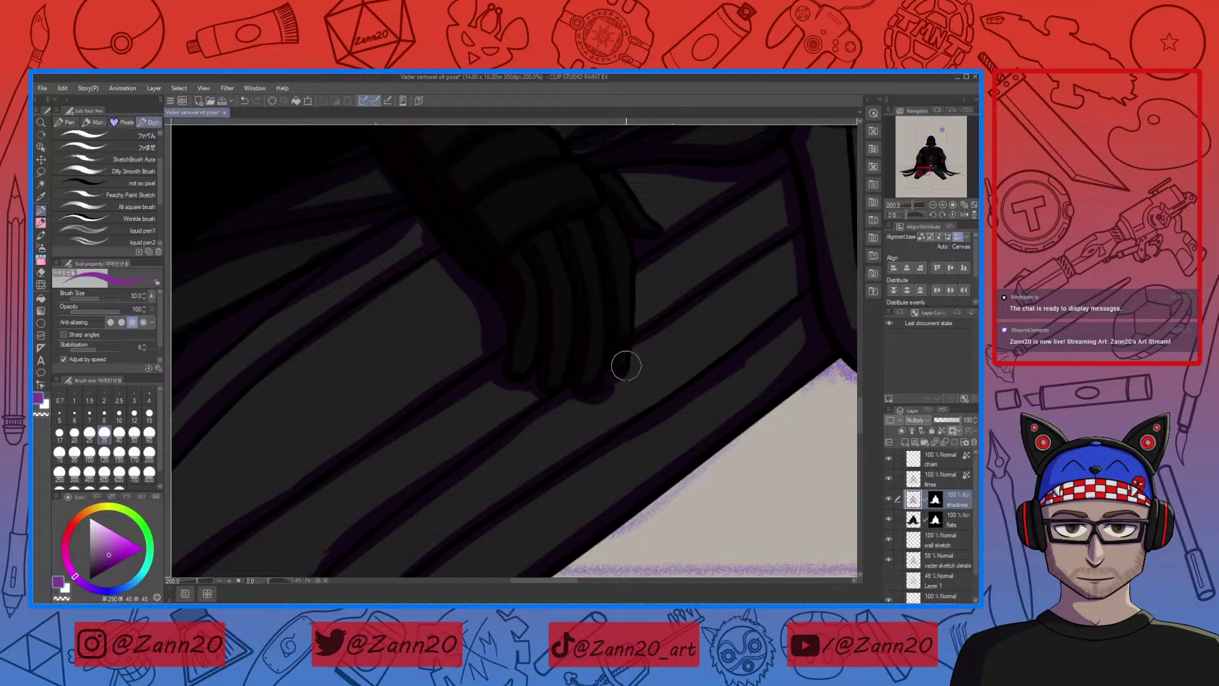
mouse_move(623, 362)
left_mouse_down()
mouse_move(628, 457)
mouse_move(628, 441)
left_mouse_up()
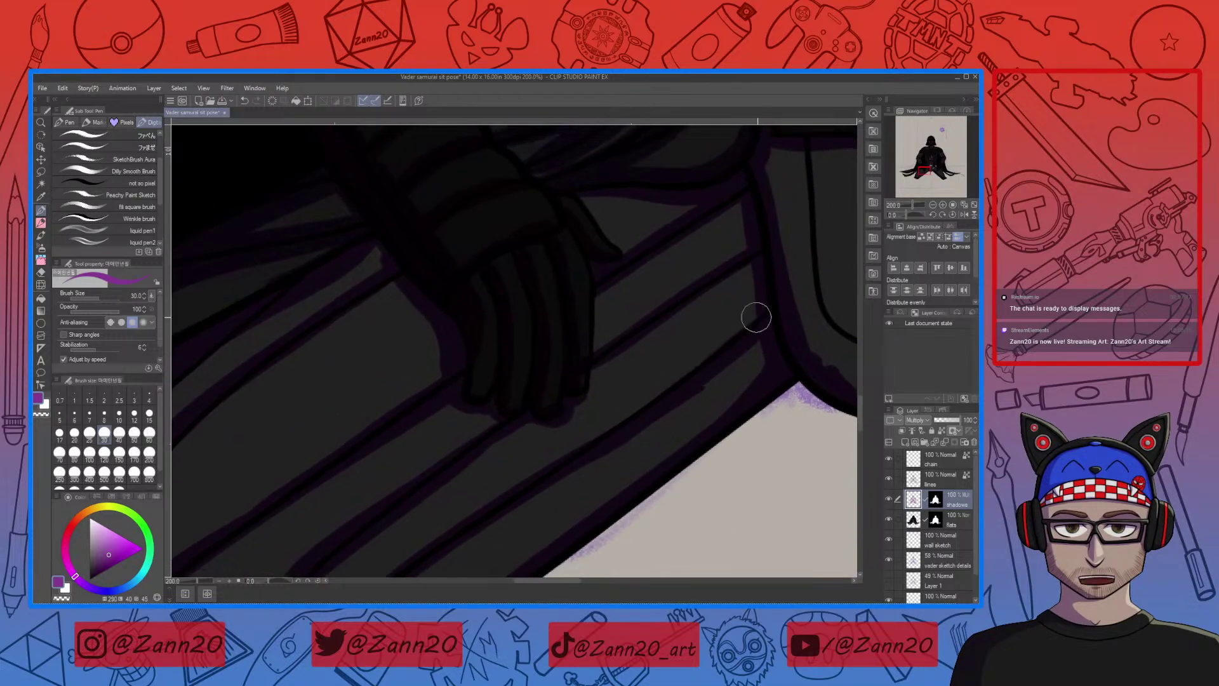
left_click_drag(715, 349, 518, 480)
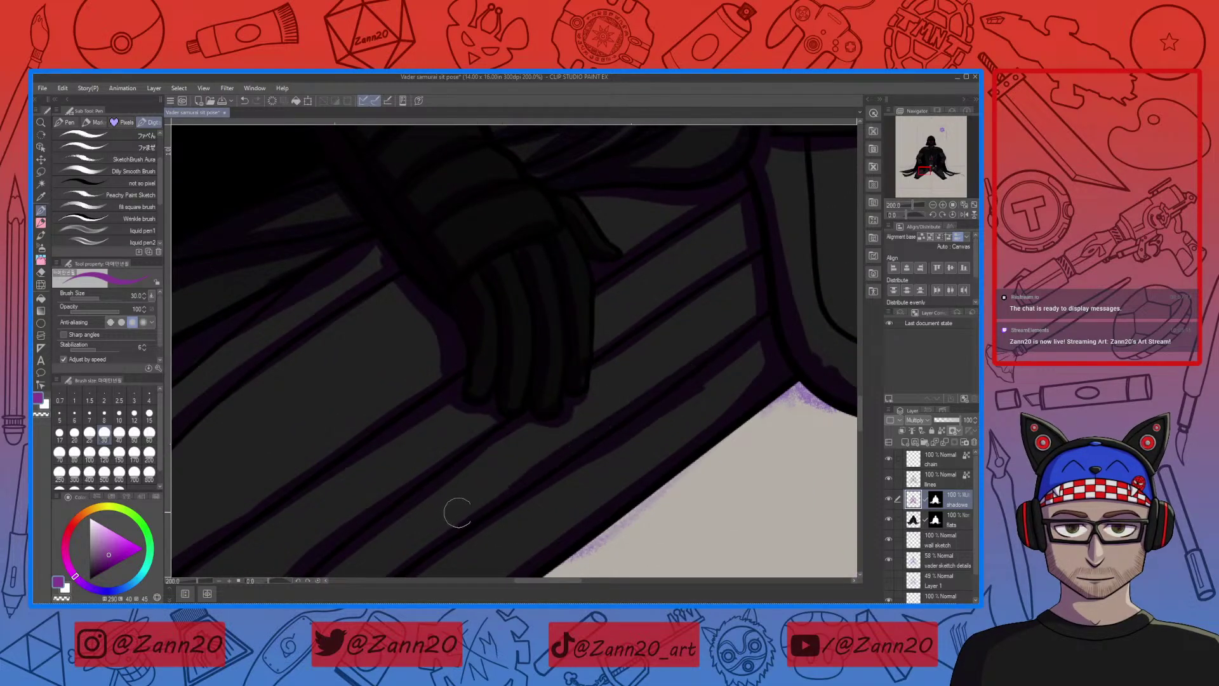
left_click_drag(442, 536, 526, 475)
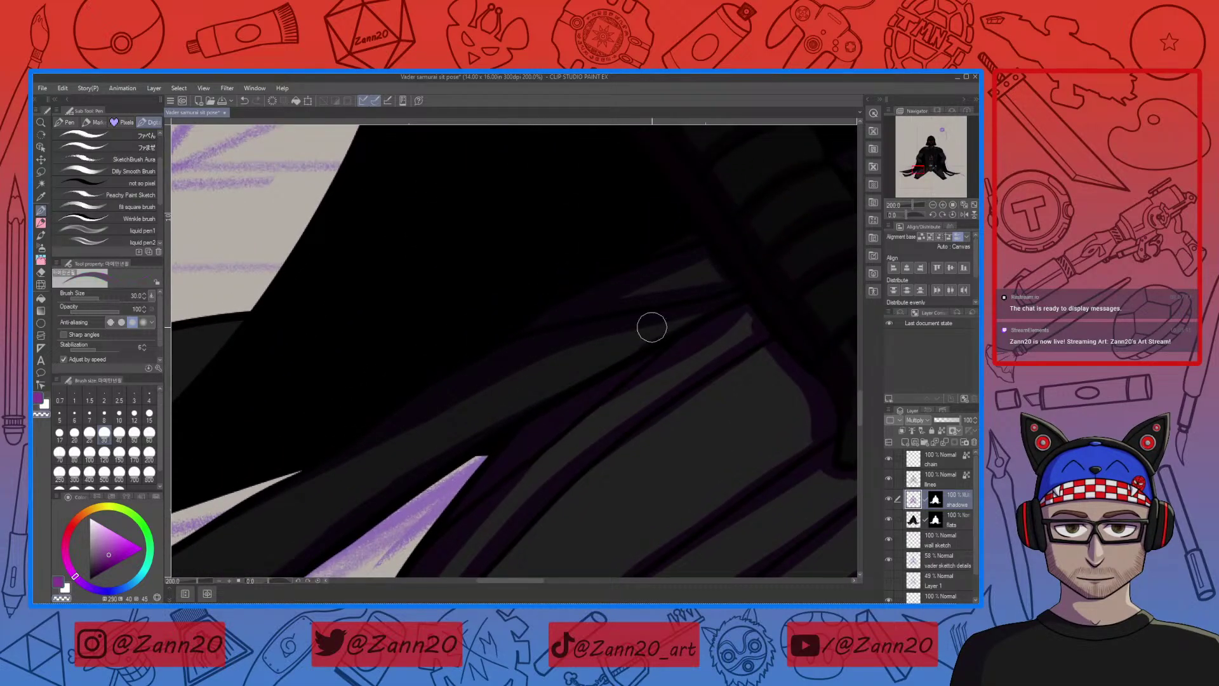
Refine the purple shadows on the robe folds behind the gloved forearm, alternating between purple and the transparent colour
left_click_drag(642, 332, 555, 447)
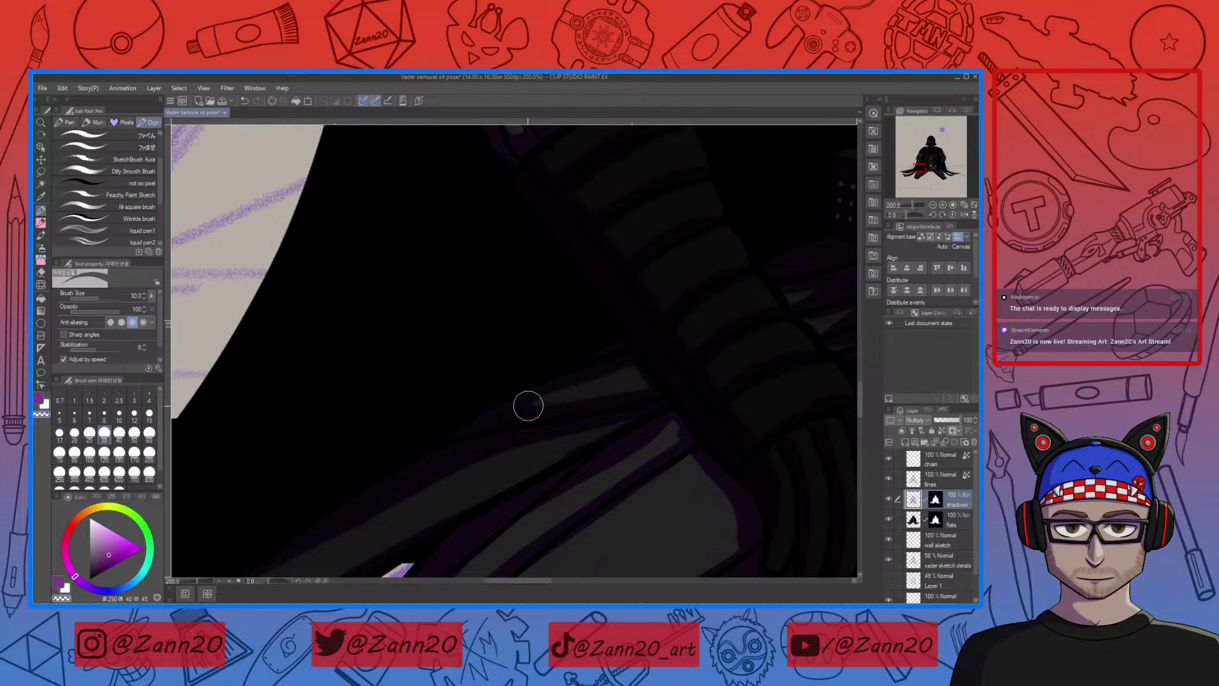
left_click_drag(490, 424, 461, 439)
key("c")
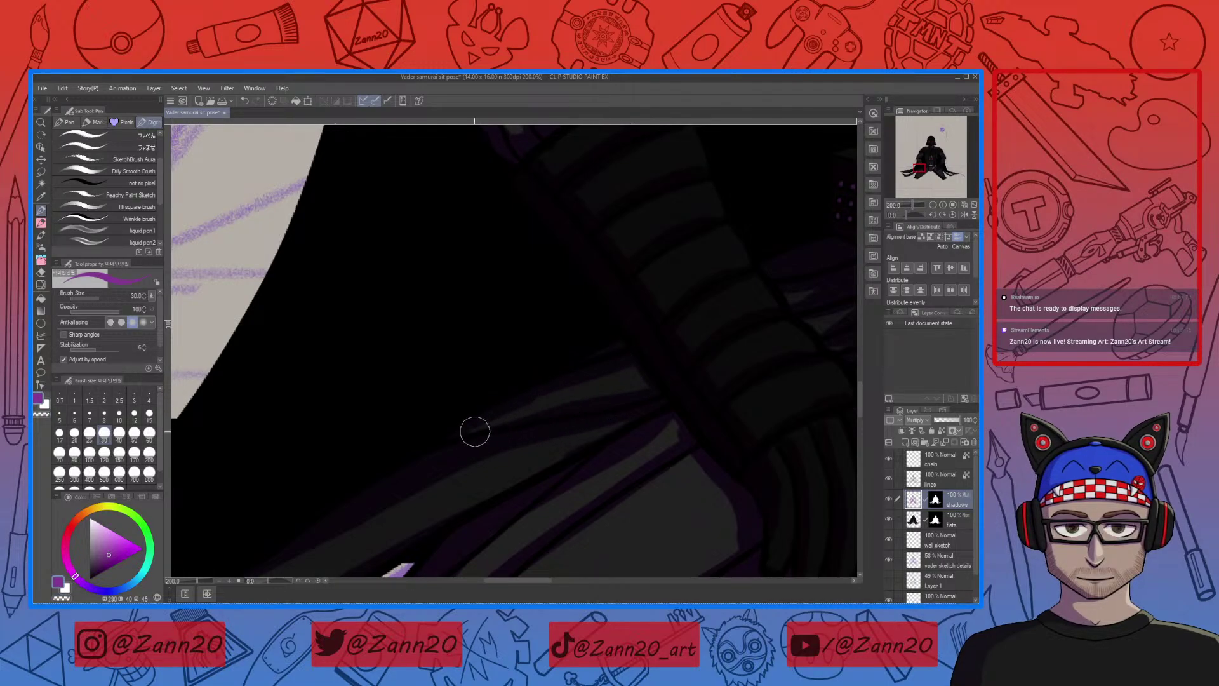
mouse_move(481, 503)
left_mouse_down()
mouse_move(644, 369)
mouse_move(533, 465)
left_mouse_up()
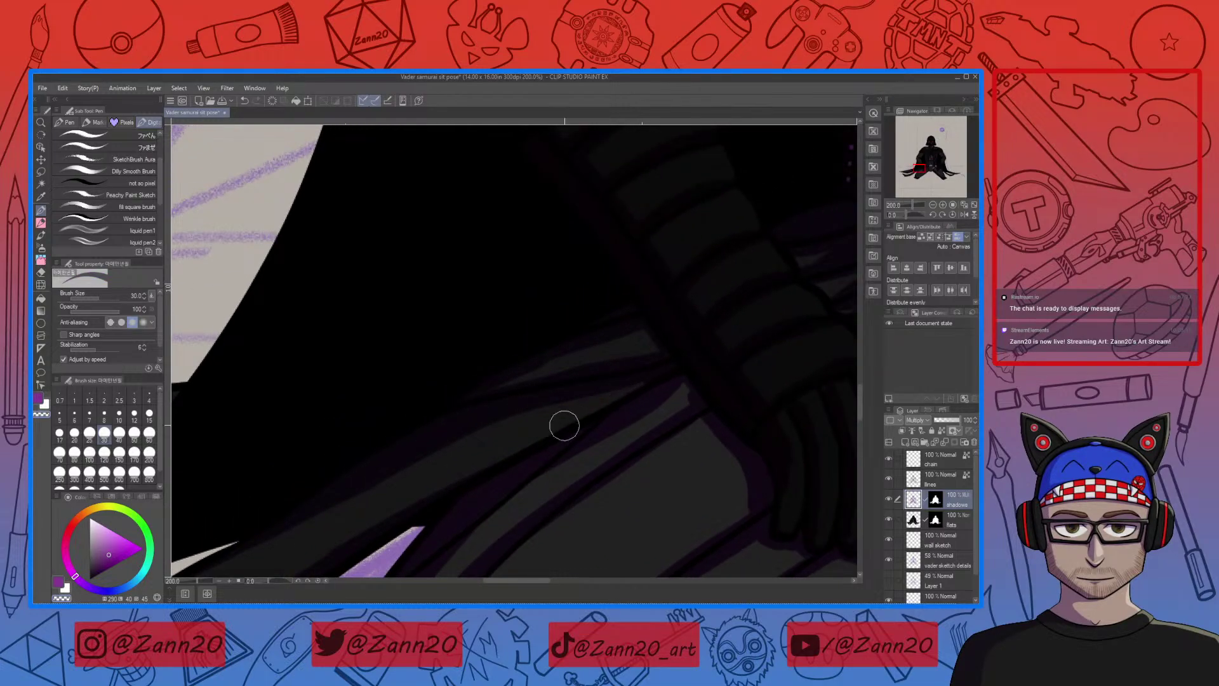
left_click_drag(487, 463, 641, 392)
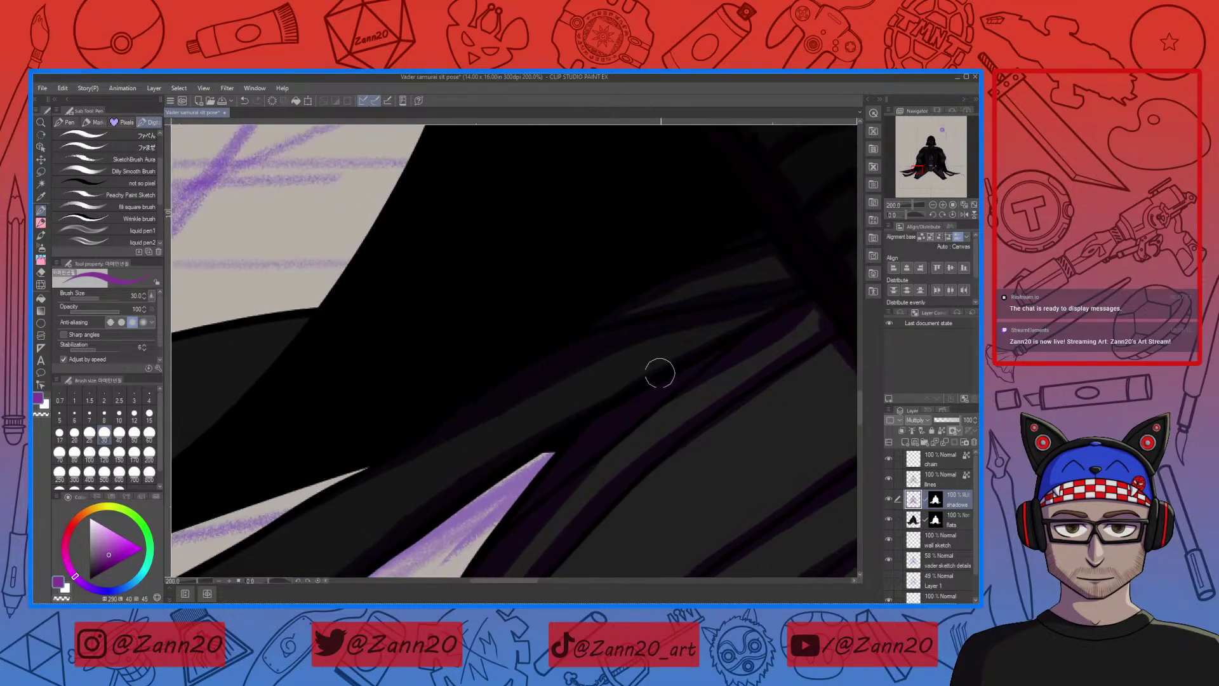
mouse_move(637, 436)
left_mouse_down()
mouse_move(558, 400)
mouse_move(562, 386)
left_mouse_up()
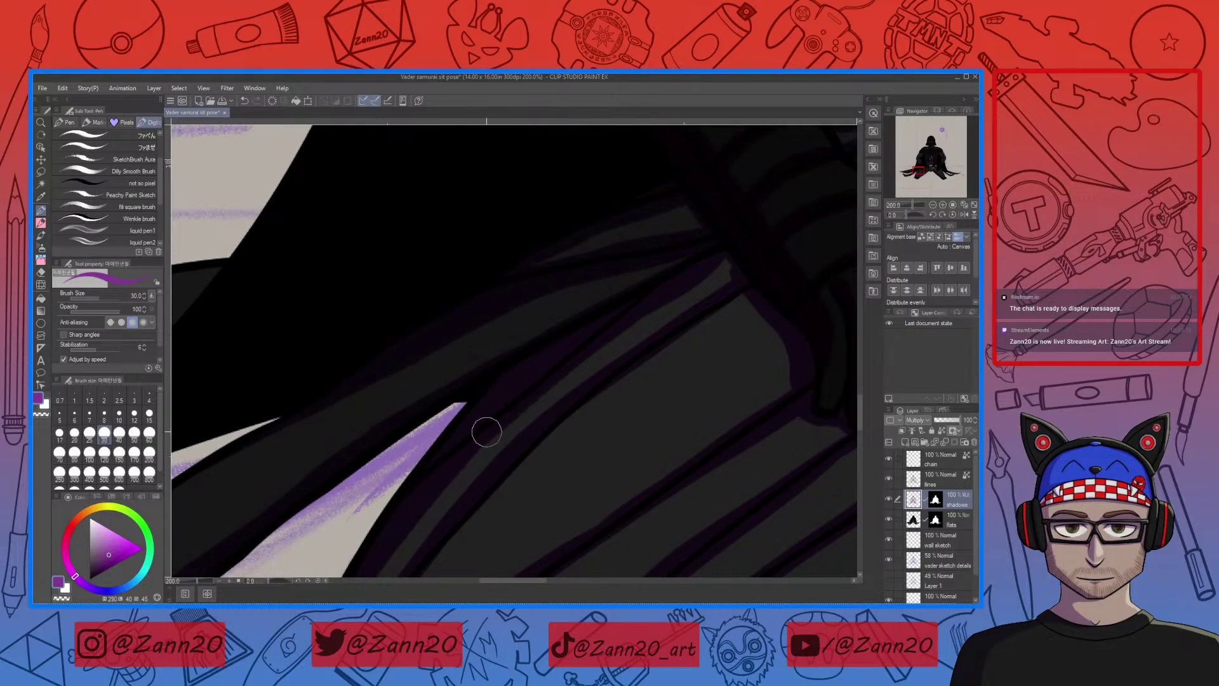
Remove the shadow from the end of the long trailing robe strip and thin its lower-edge shadow with the transparent colour
mouse_move(538, 385)
left_mouse_down()
mouse_move(520, 430)
mouse_move(686, 370)
mouse_move(618, 404)
mouse_move(630, 391)
left_mouse_up()
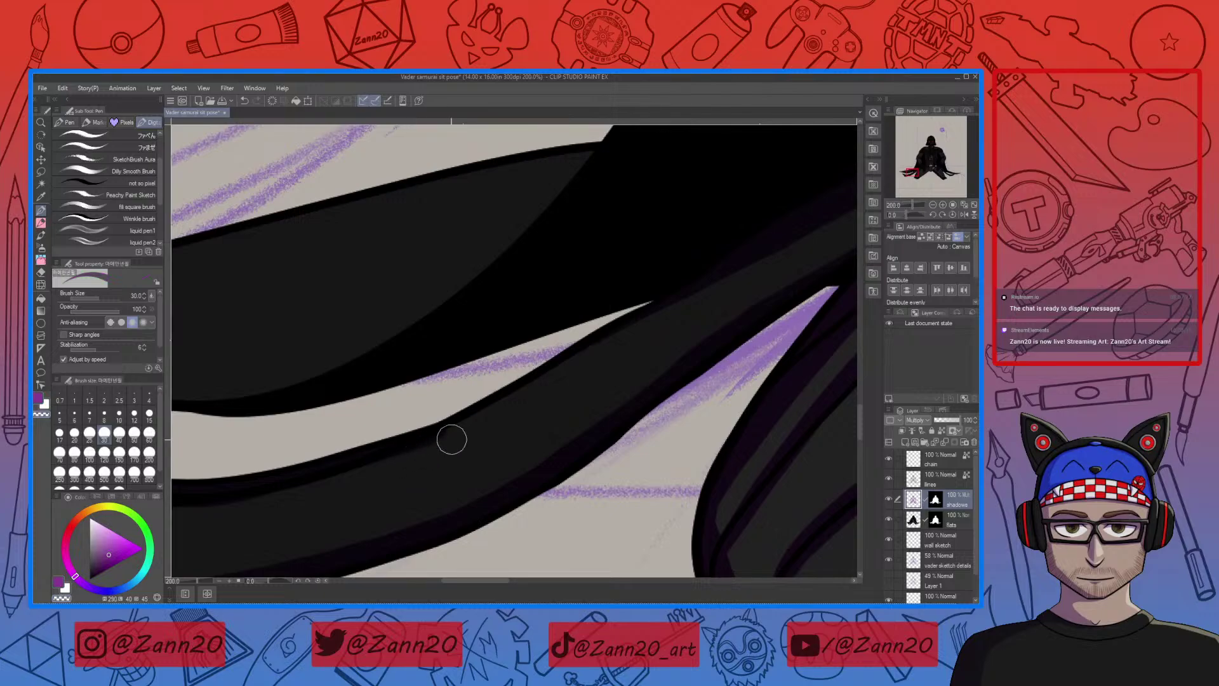
mouse_move(517, 386)
left_mouse_down()
mouse_move(609, 389)
mouse_move(564, 460)
mouse_move(497, 479)
mouse_move(534, 482)
left_mouse_up()
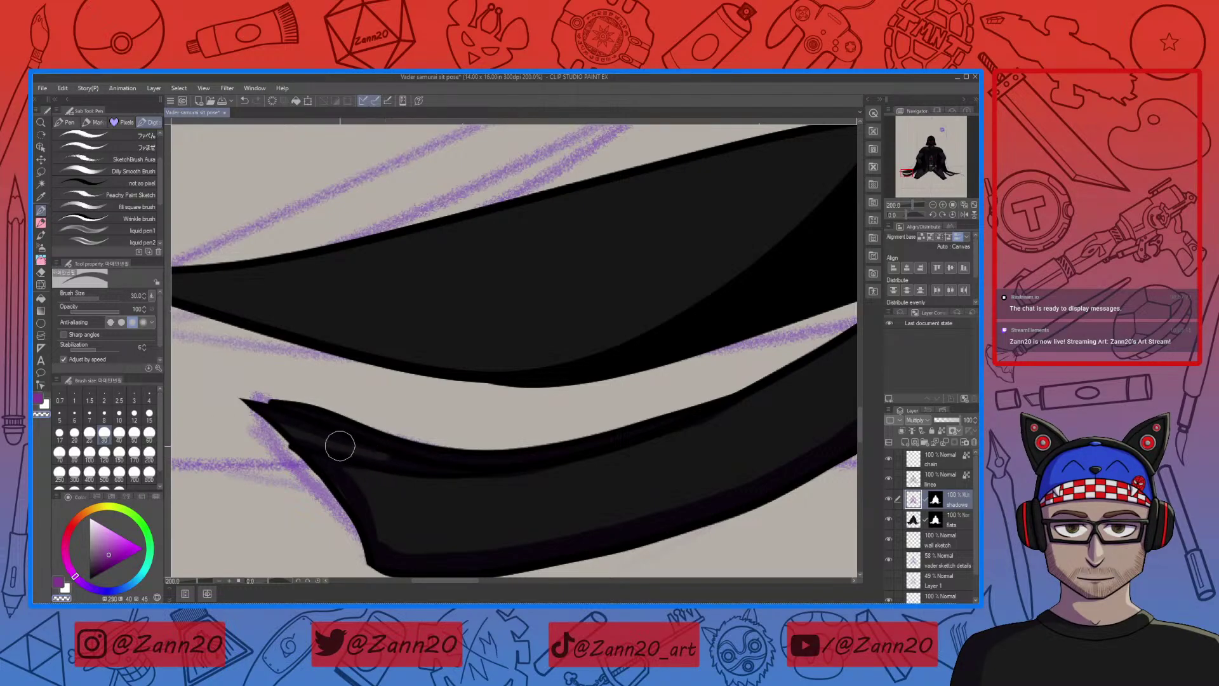
left_click_drag(265, 413, 381, 476)
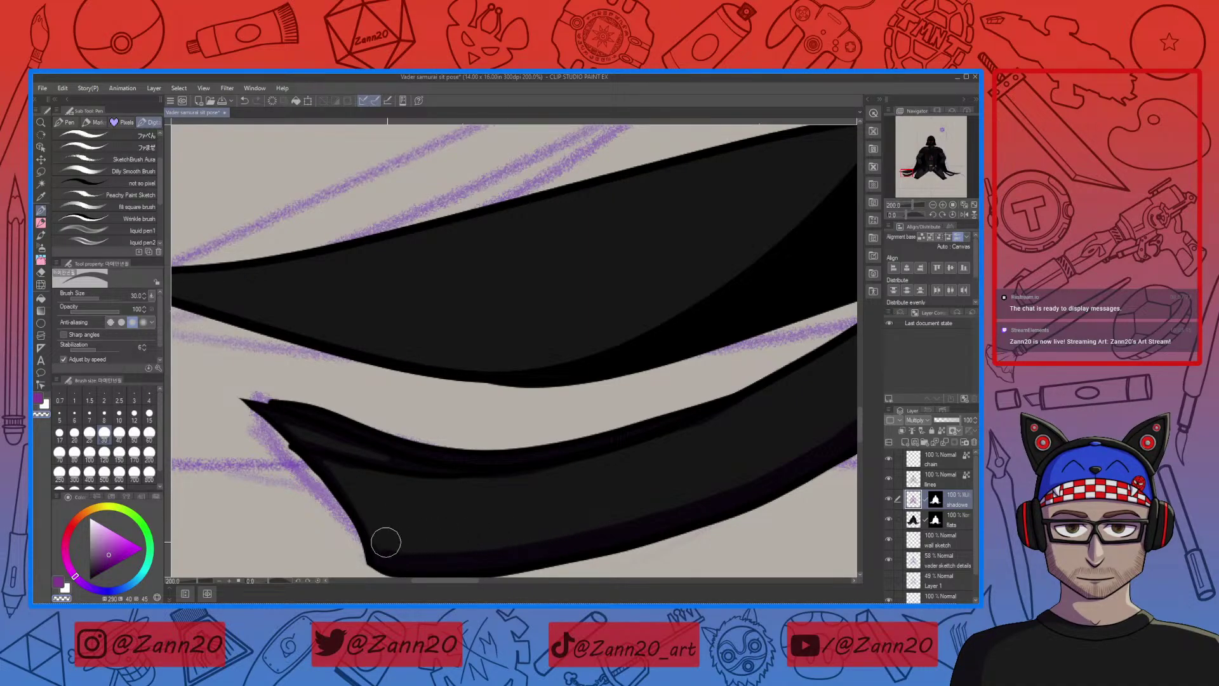
mouse_move(573, 508)
left_mouse_down()
mouse_move(572, 443)
mouse_move(593, 454)
left_mouse_up()
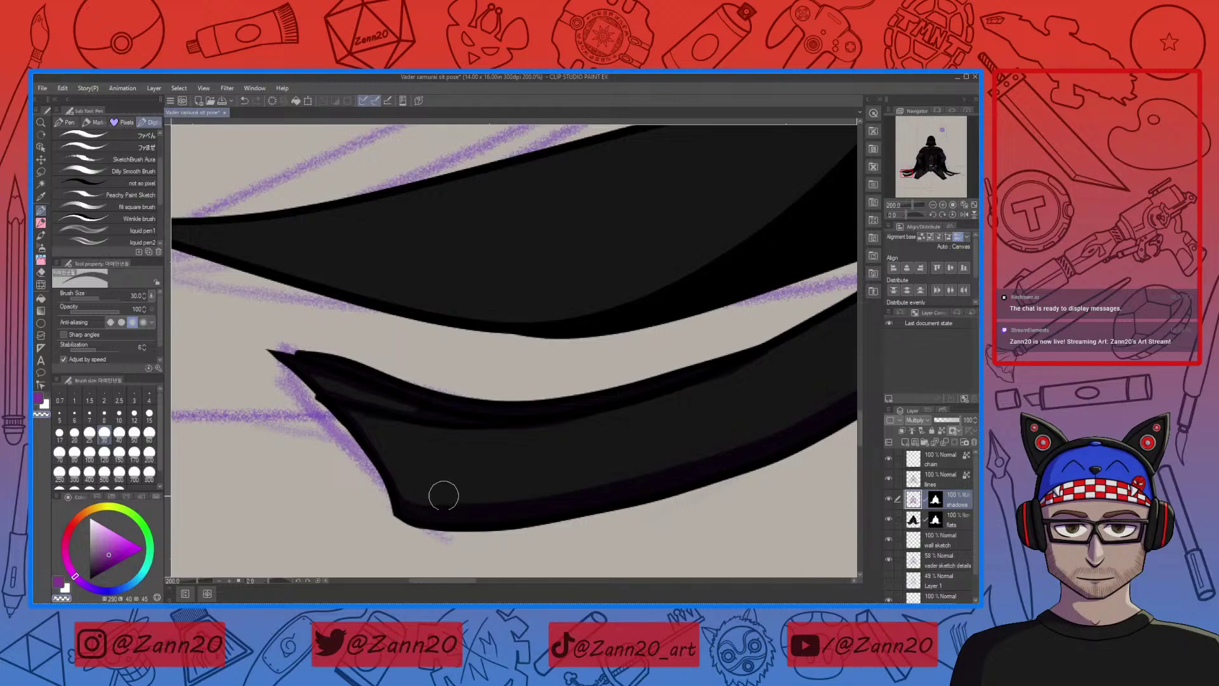
mouse_move(407, 495)
left_mouse_down()
mouse_move(582, 487)
mouse_move(740, 425)
left_mouse_up()
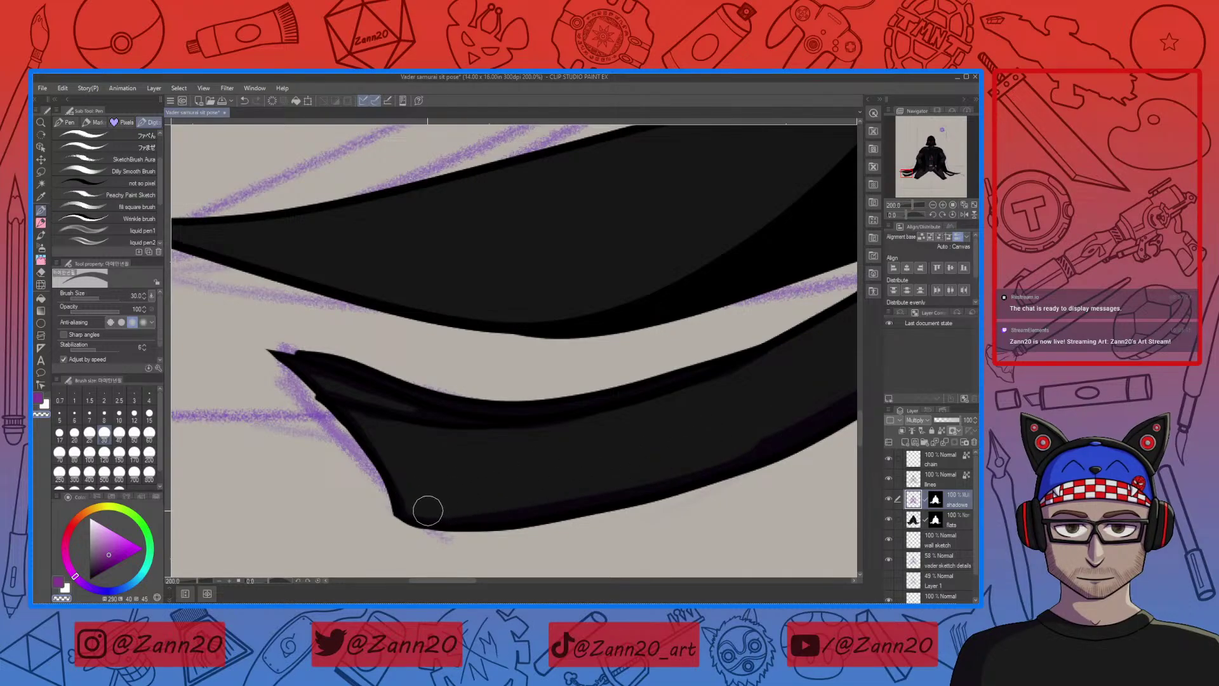
mouse_move(428, 511)
left_mouse_down()
mouse_move(669, 474)
mouse_move(818, 394)
left_mouse_up()
mouse_move(720, 466)
left_mouse_down()
mouse_move(451, 550)
mouse_move(741, 345)
left_mouse_up()
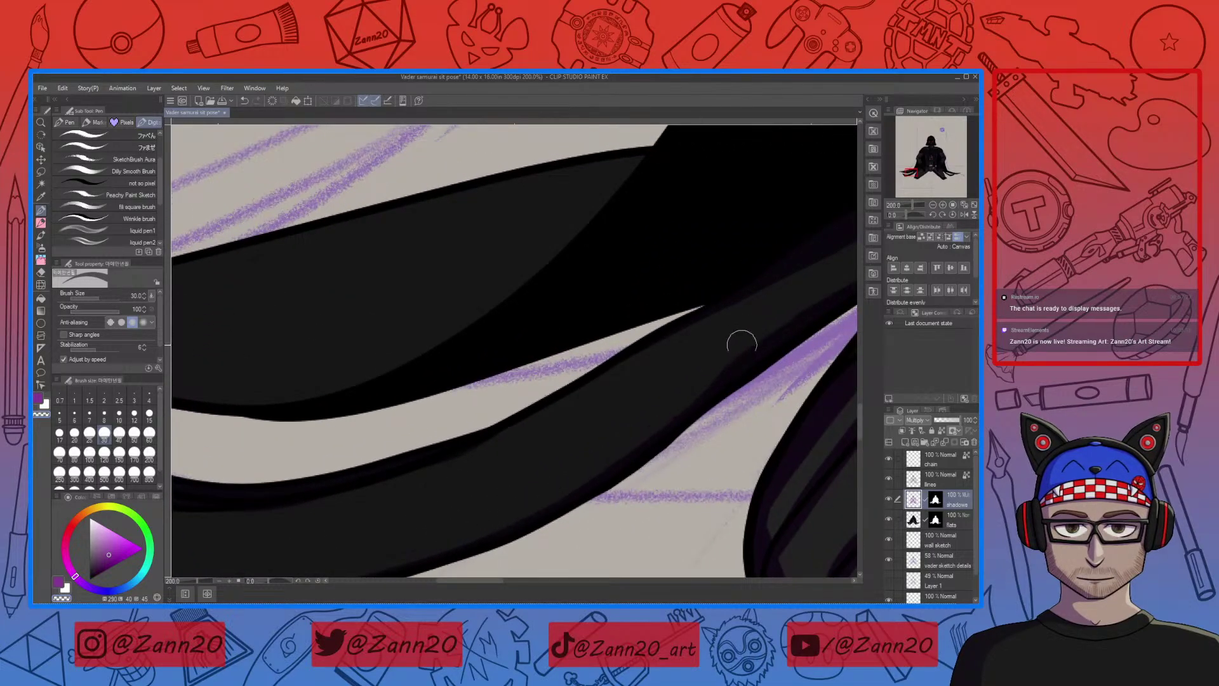
Even out the narrow shadow along the trailing robe strip's lower edge and touch up the small fold at its pointed tip
left_click_drag(694, 408, 468, 509)
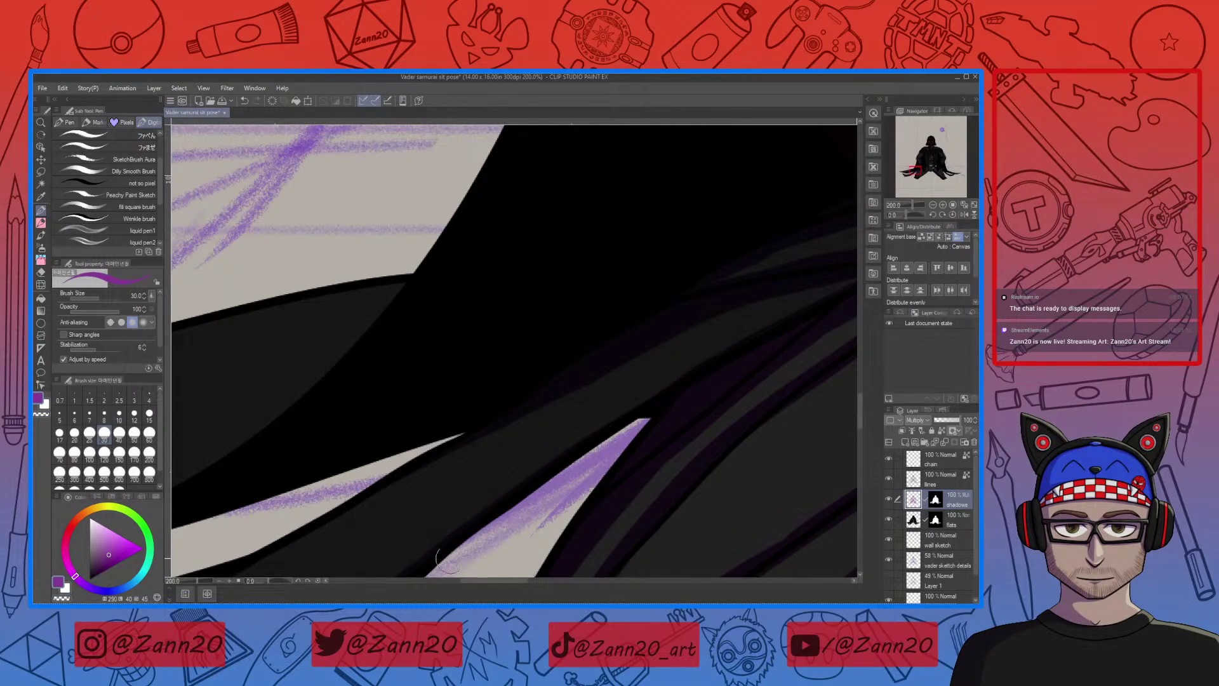
mouse_move(569, 476)
left_mouse_down()
mouse_move(577, 427)
mouse_move(638, 333)
left_mouse_up()
left_click_drag(379, 510, 657, 402)
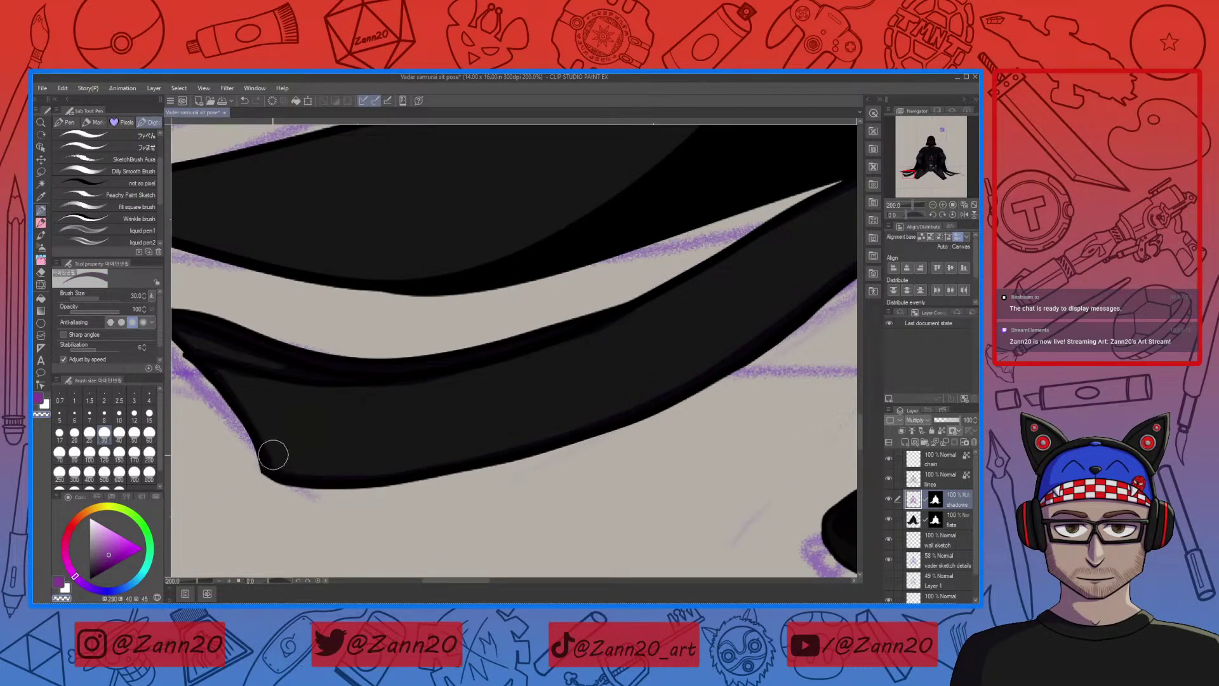
mouse_move(267, 422)
left_mouse_down()
mouse_move(370, 466)
mouse_move(358, 460)
left_mouse_up()
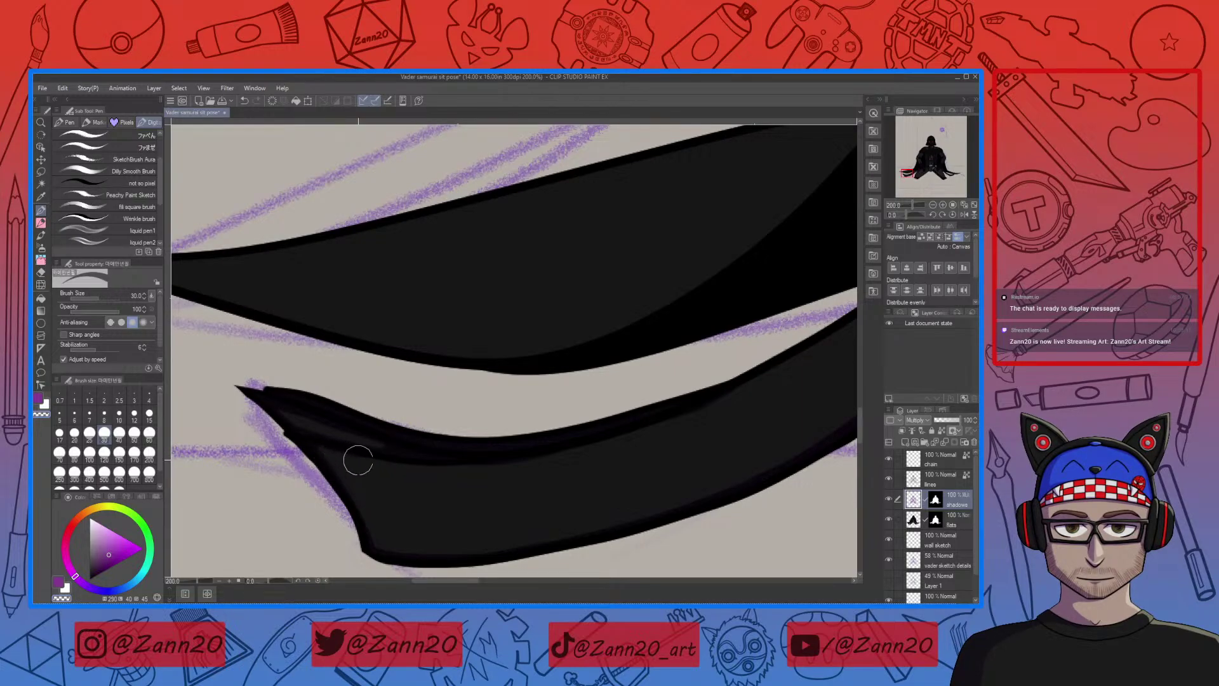
key("c")
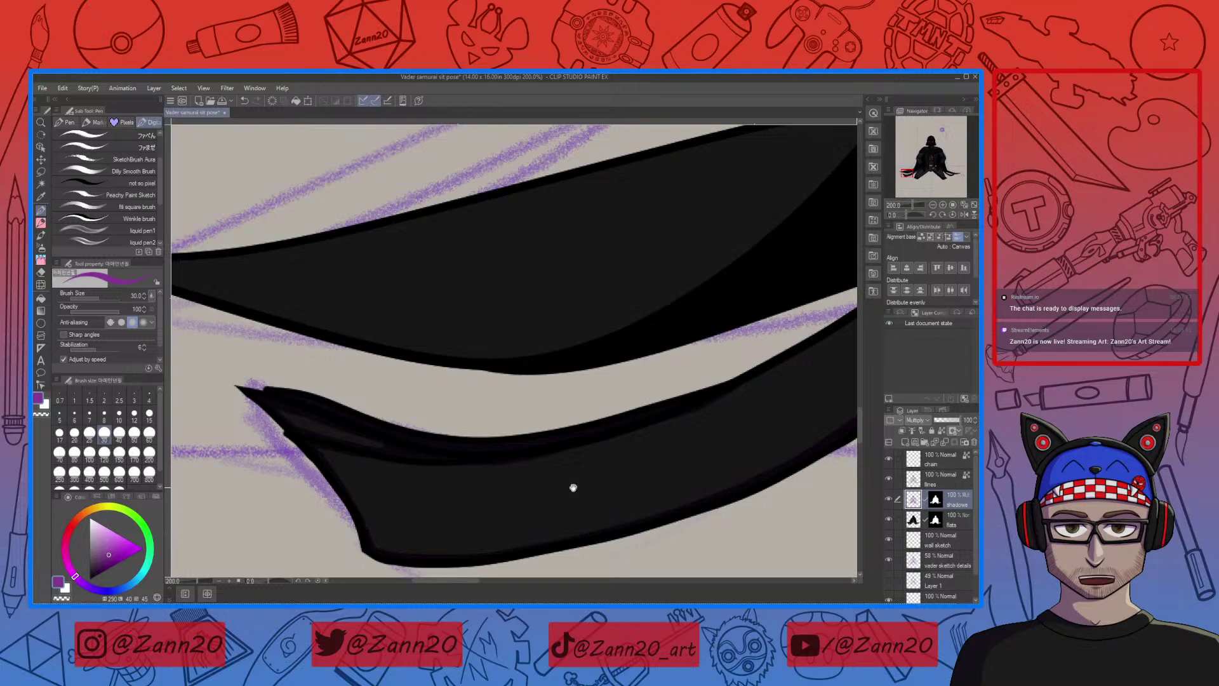
left_click_drag(572, 484, 551, 490)
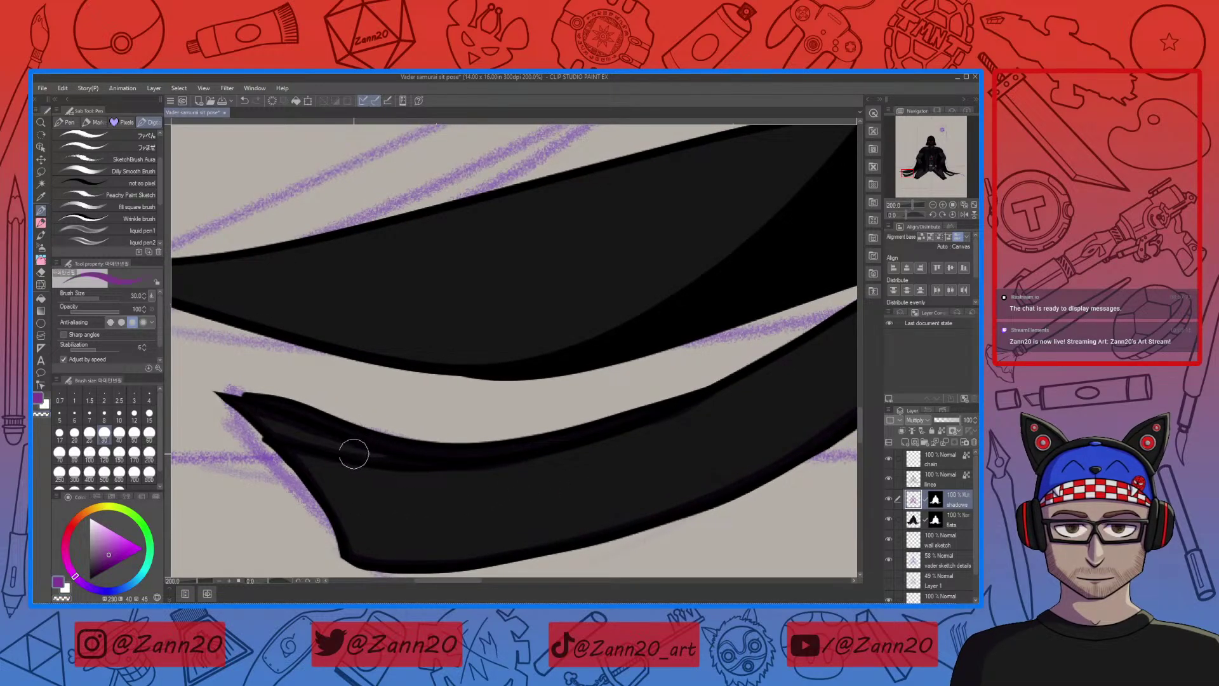
Touch up the purple shadow where the robe folds meet the underside of the gloved forearm
left_click_drag(670, 462, 383, 519)
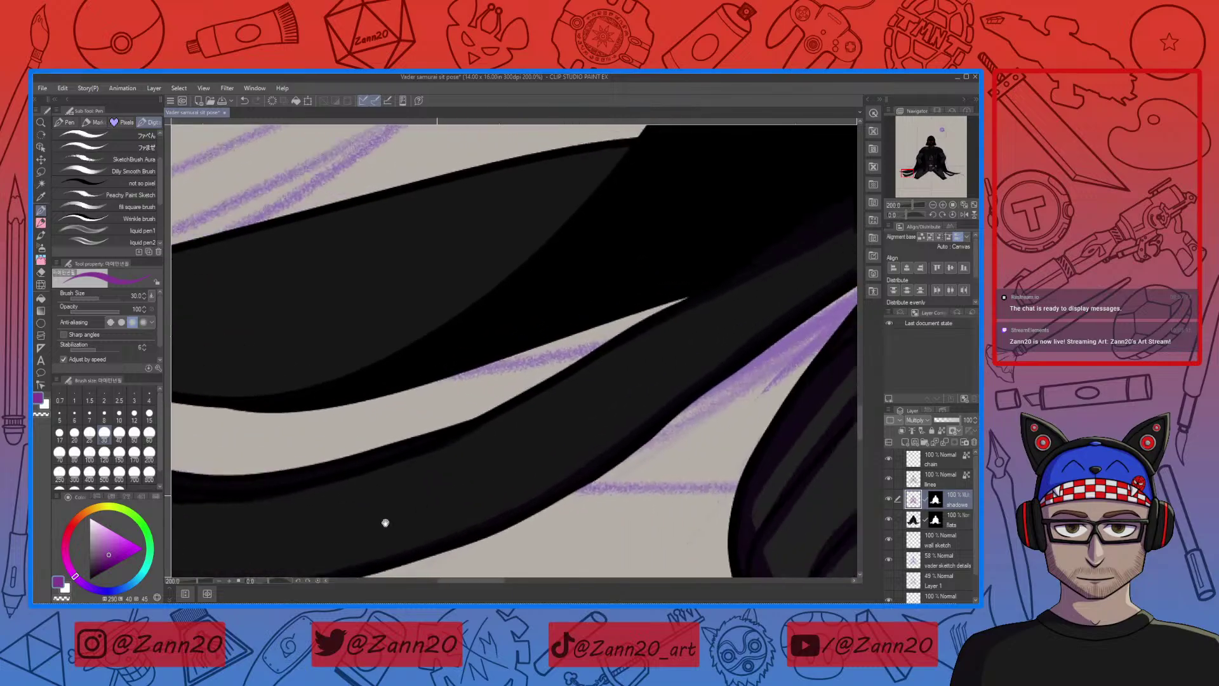
left_click_drag(697, 468, 378, 535)
left_click_drag(586, 369, 289, 518)
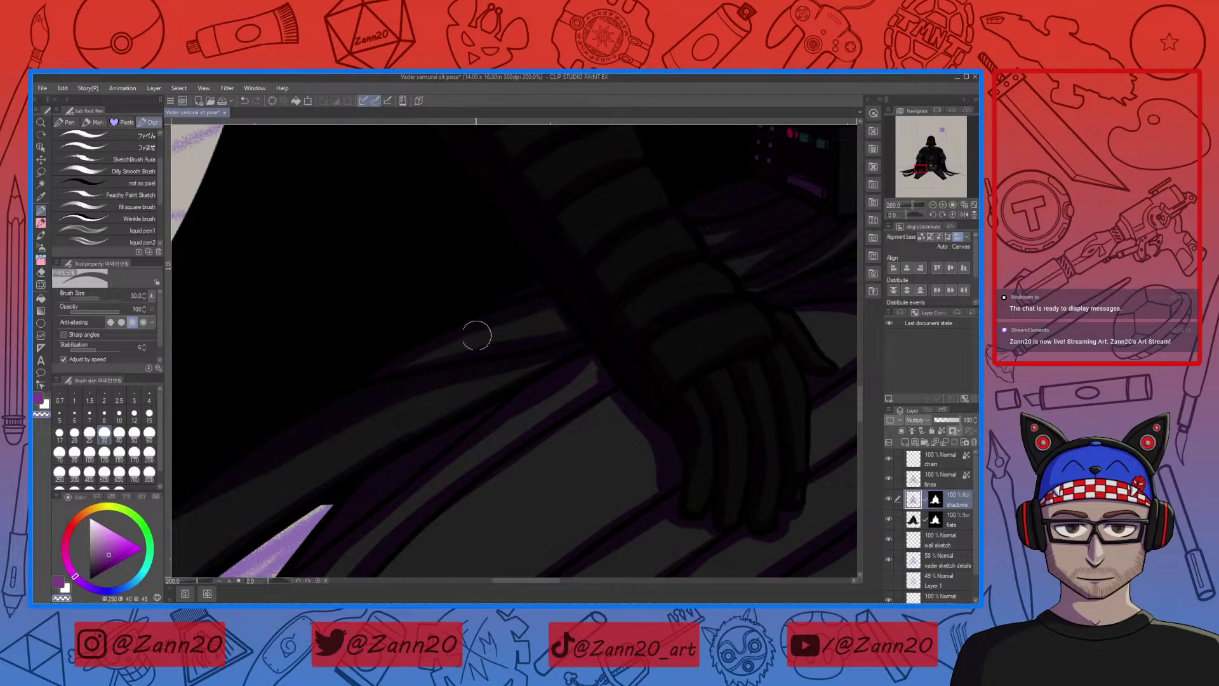
left_click_drag(608, 461, 525, 490)
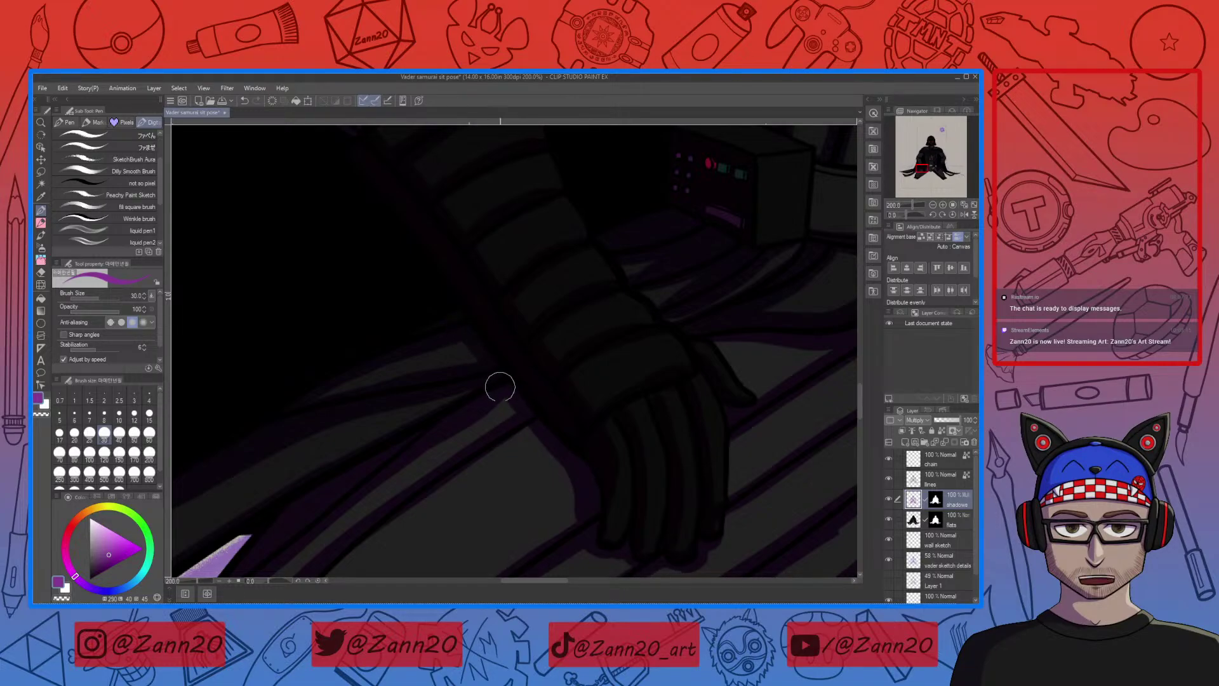
Refine the purple shadows between and along the fingers of the gloved hand resting on the knee, alternating between purple and the transparent colour
left_click_drag(583, 479, 534, 444)
mouse_move(612, 484)
left_mouse_down()
mouse_move(574, 465)
mouse_move(561, 487)
left_mouse_up()
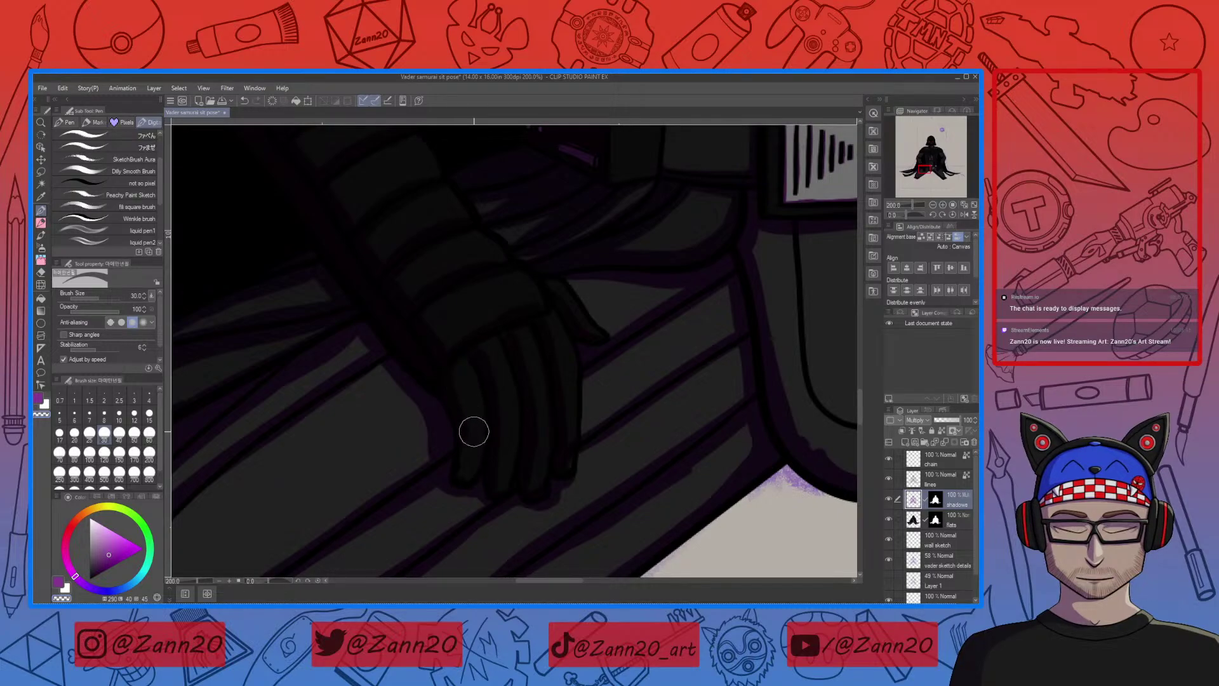
key("c")
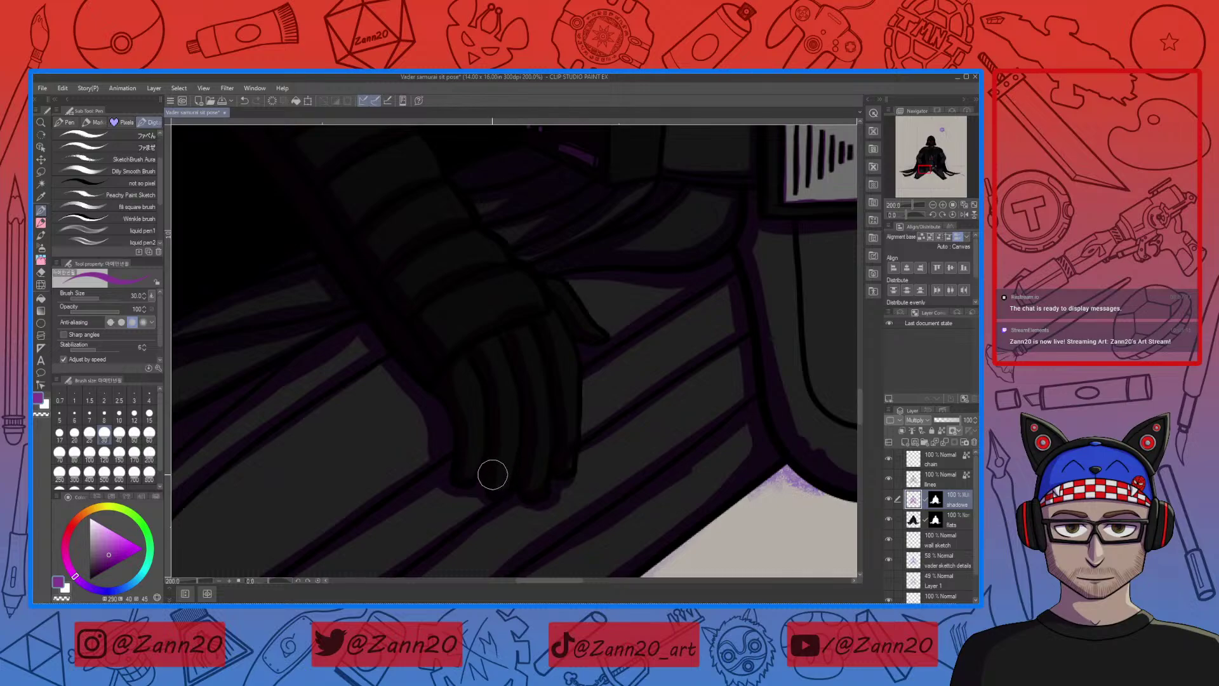
scroll(520, 432, "up", 2)
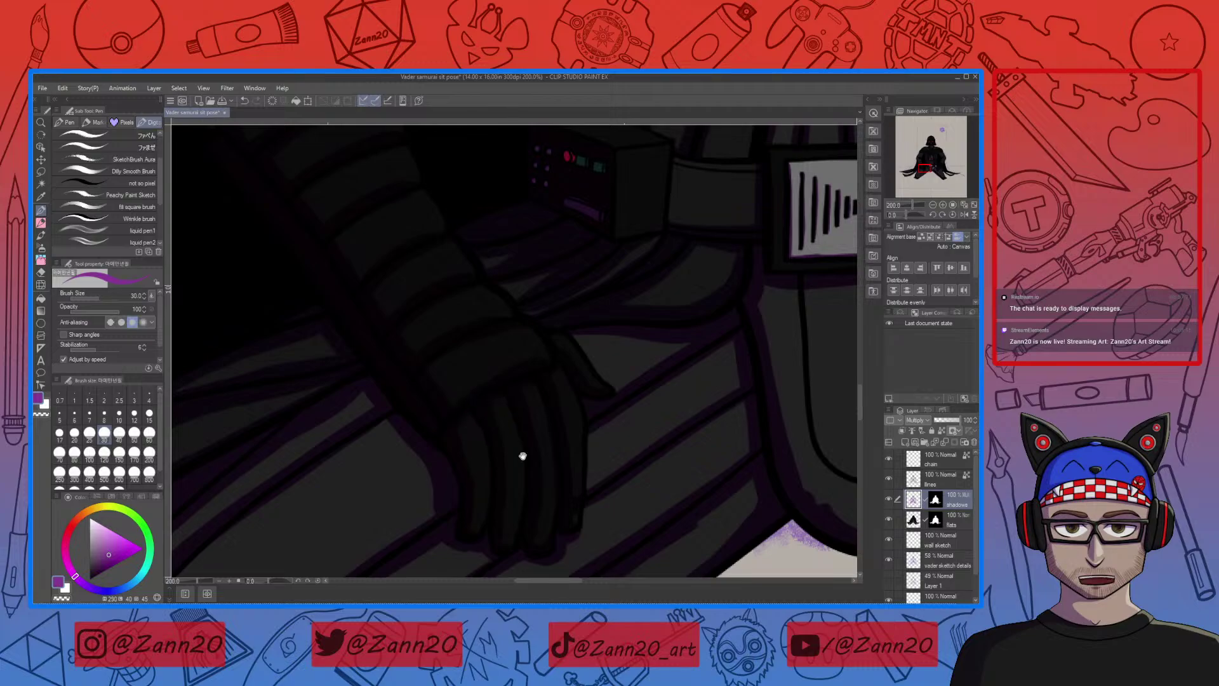
left_click_drag(520, 455, 456, 425)
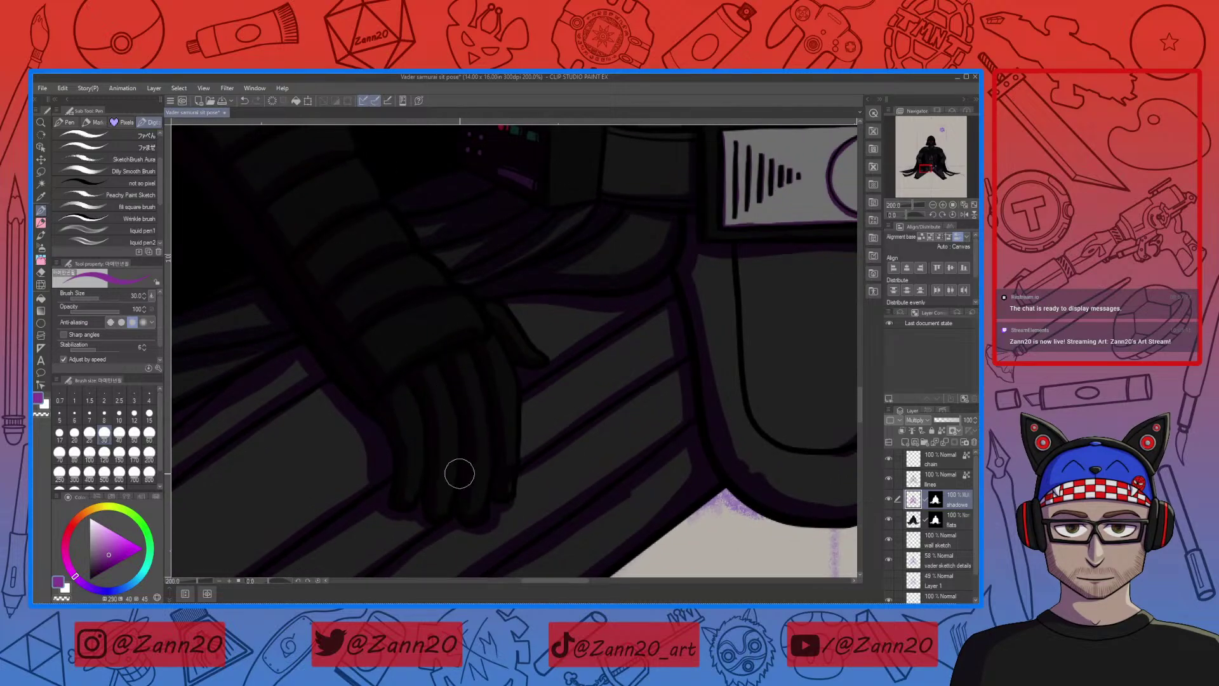
key("c")
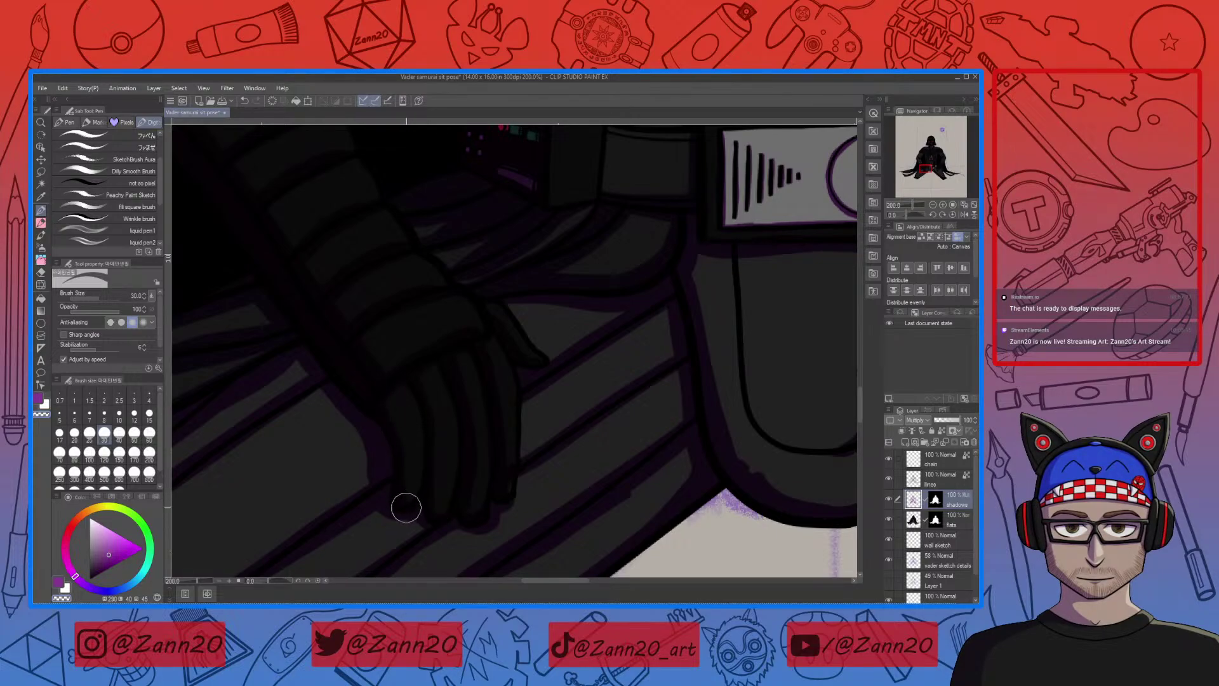
left_click_drag(522, 491, 438, 520)
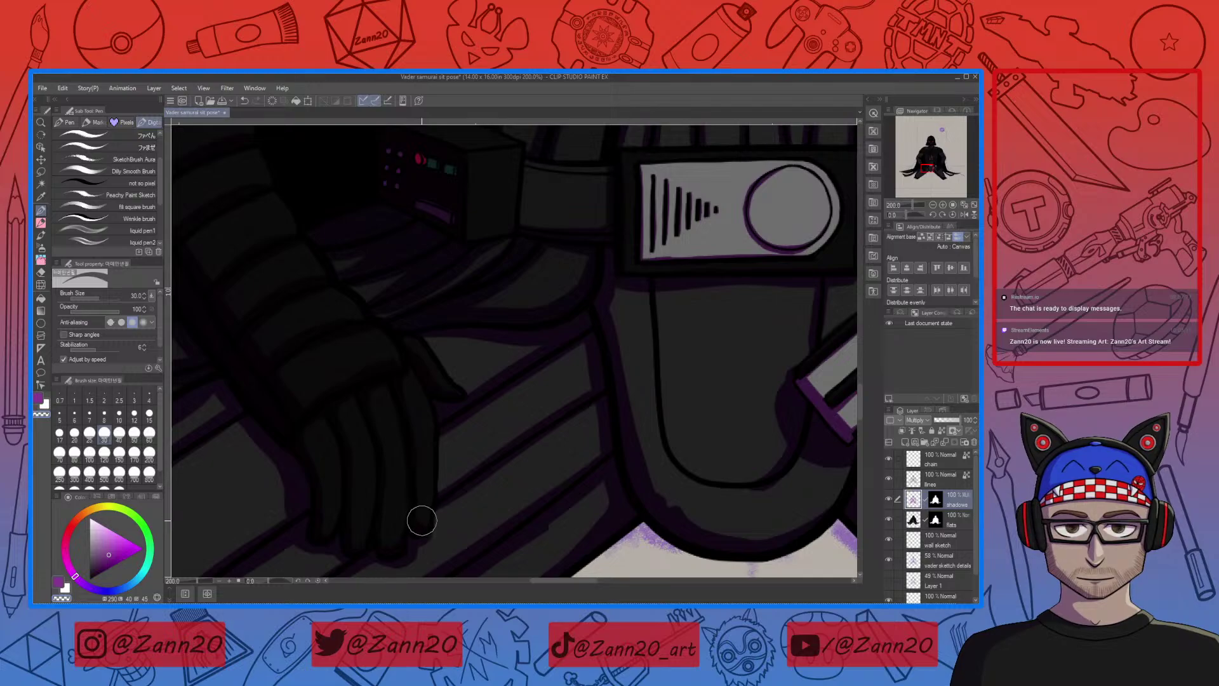
left_click_drag(497, 477, 496, 538)
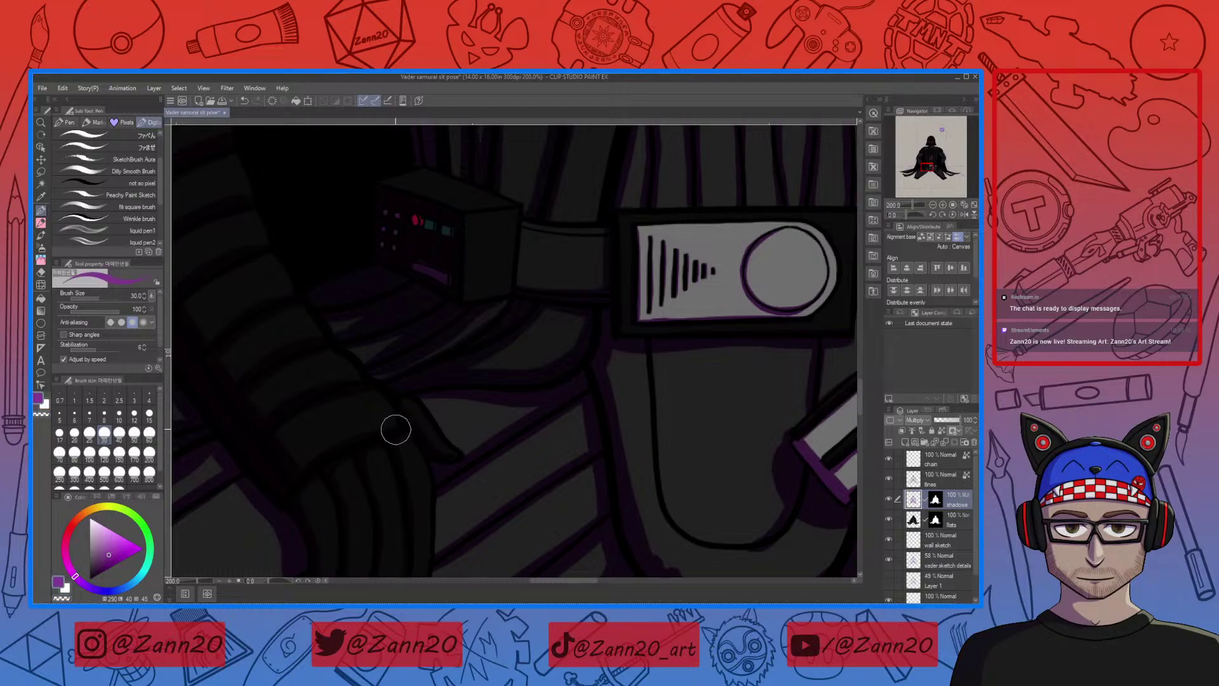
Clean up the shadows on the forearm wrap's bands from the wrist up to the sleeve with the transparent colour
left_click_drag(312, 451, 384, 452)
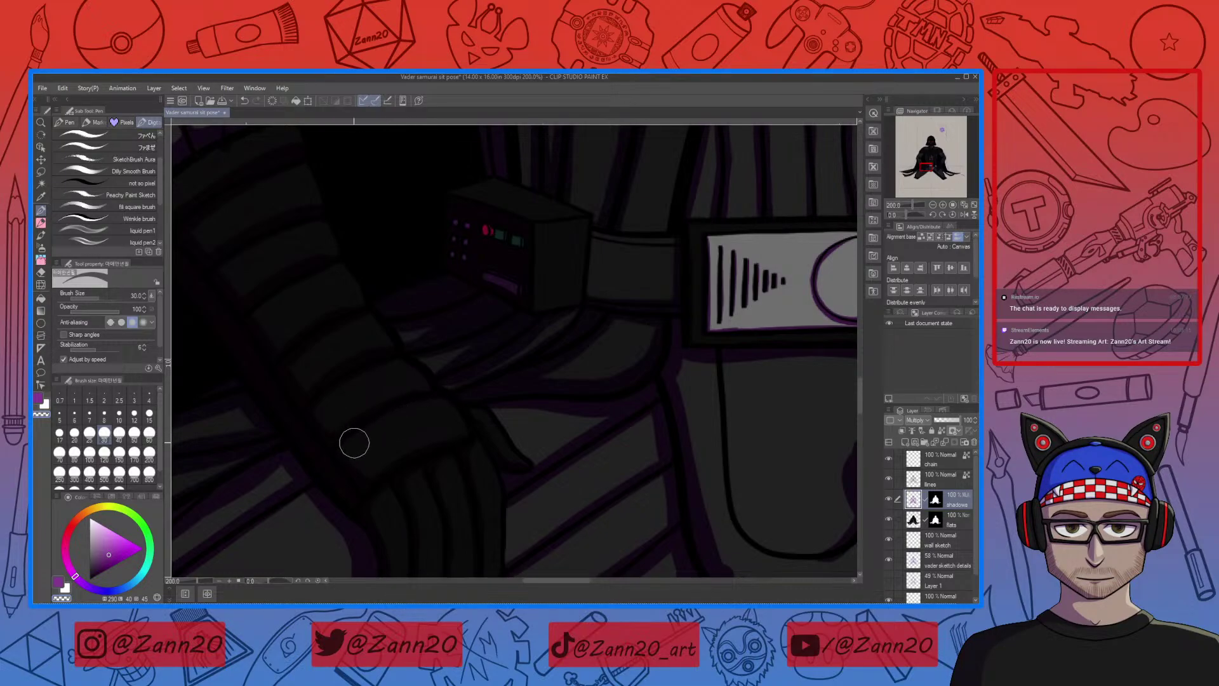
left_click_drag(354, 441, 417, 466)
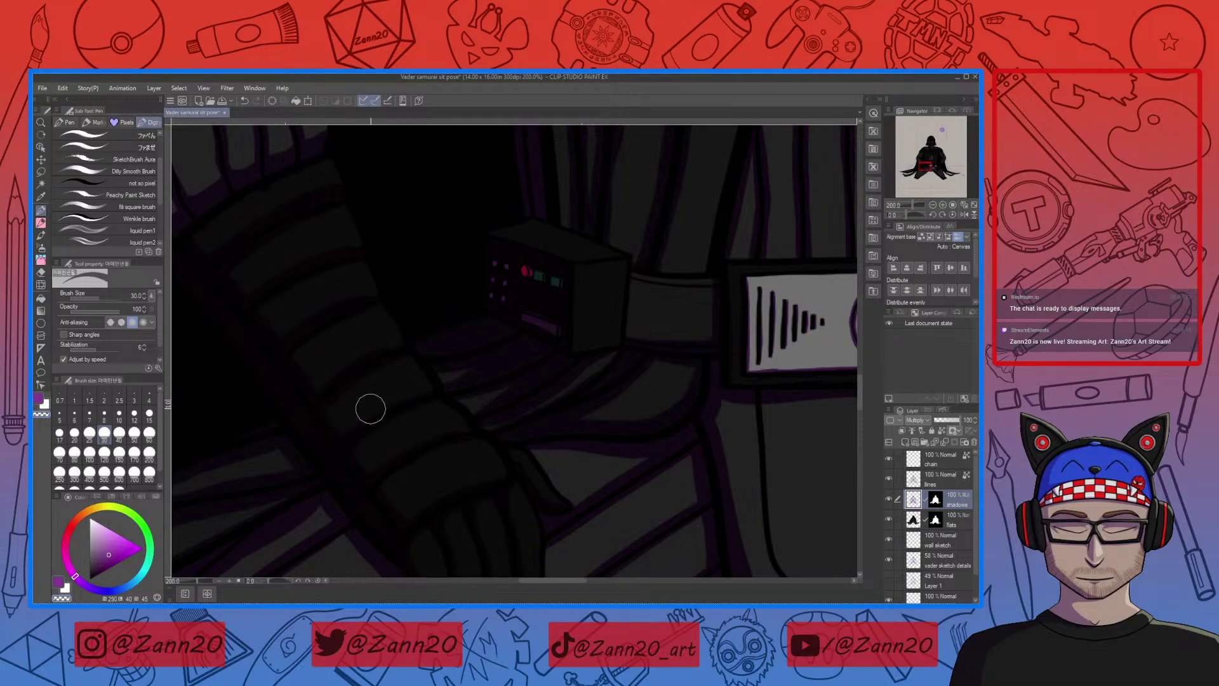
left_click_drag(359, 415, 357, 461)
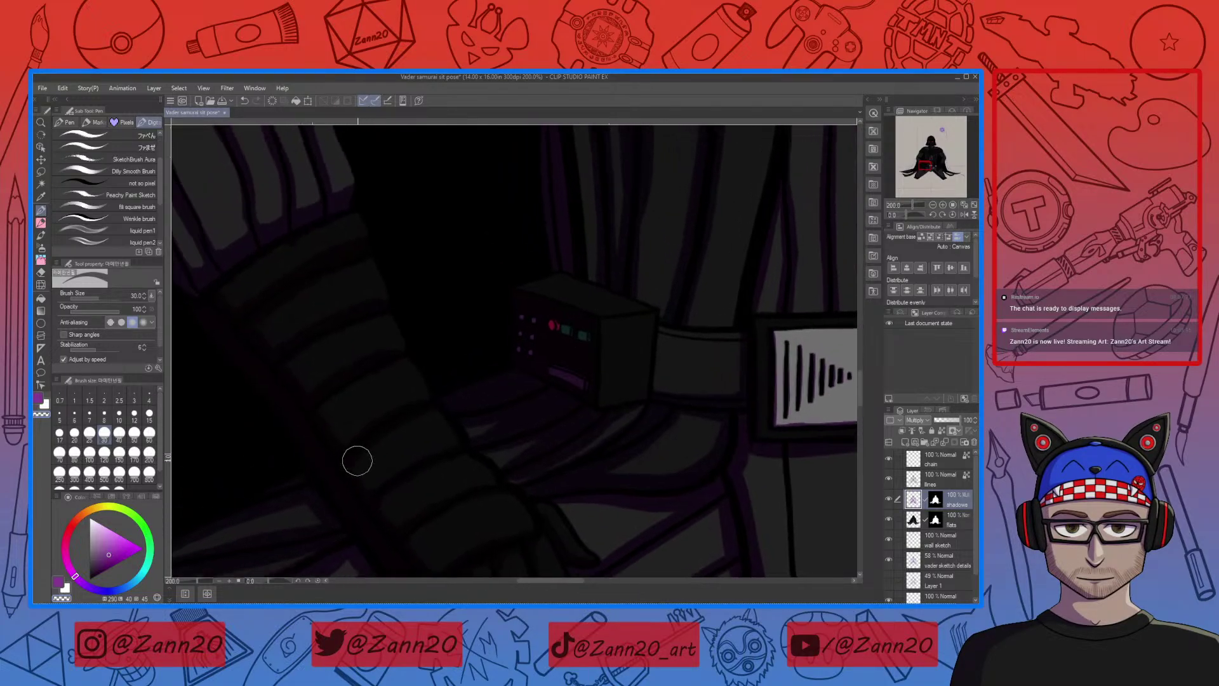
key("ctrl+z")
left_click_drag(379, 443, 421, 473)
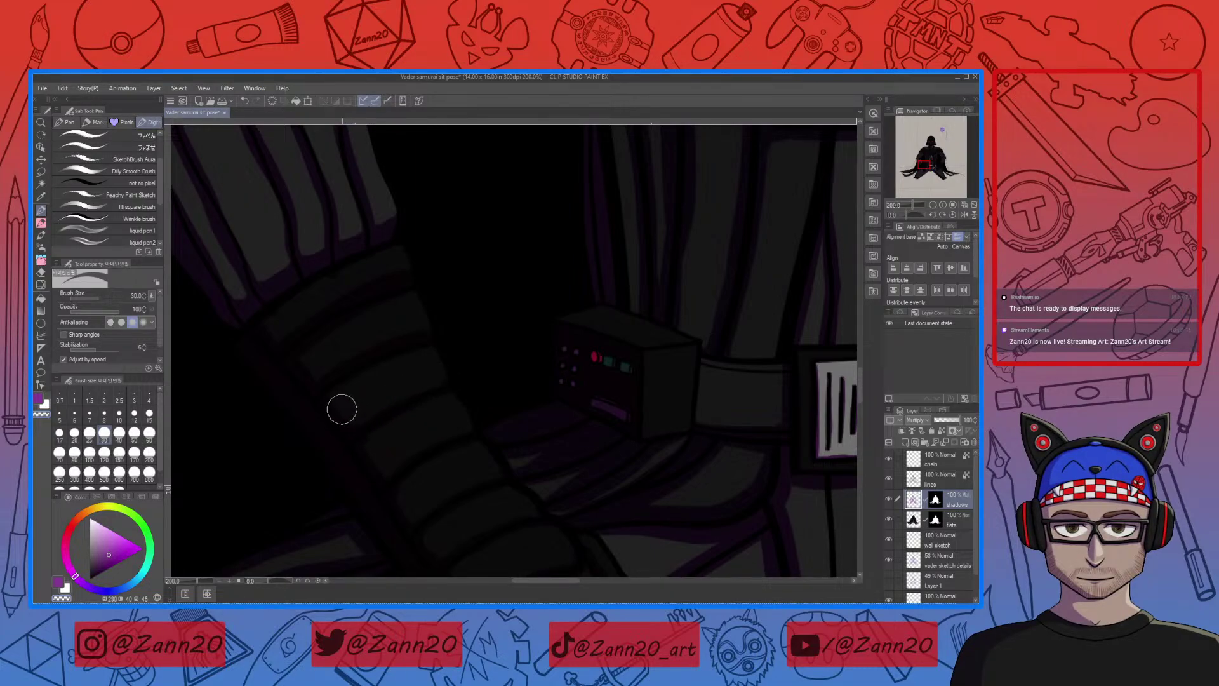
left_click_drag(359, 397, 386, 441)
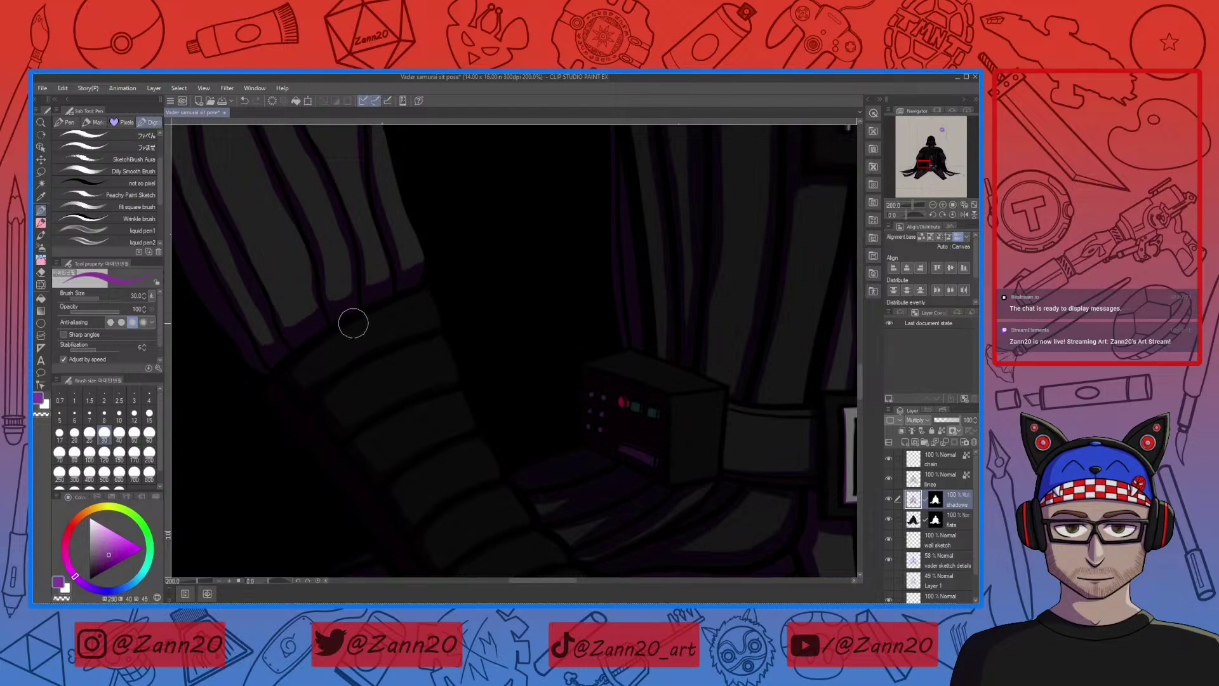
Remove the wide purple shadow from the long robe fold below the gloved forearm with the transparent colour, redoing the first erasing stroke
mouse_move(599, 525)
left_mouse_down()
mouse_move(563, 444)
mouse_move(645, 396)
mouse_move(593, 455)
mouse_move(601, 470)
mouse_move(654, 439)
left_mouse_up()
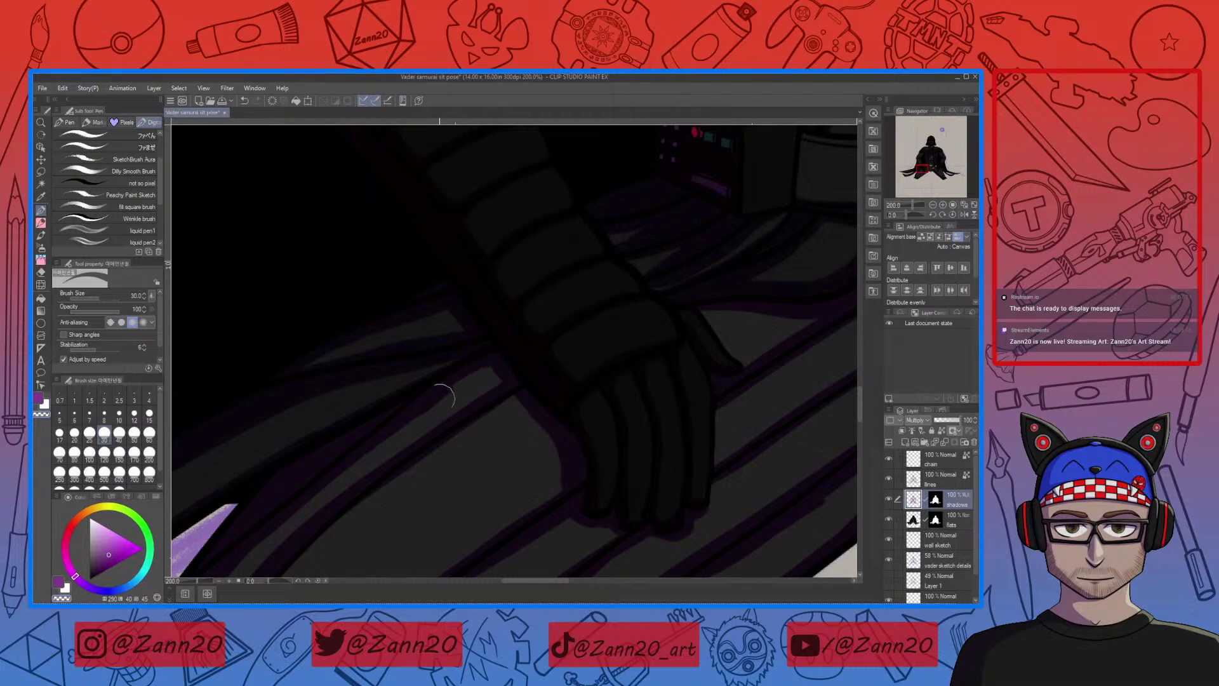
mouse_move(480, 466)
left_mouse_down()
mouse_move(531, 432)
mouse_move(597, 339)
left_mouse_up()
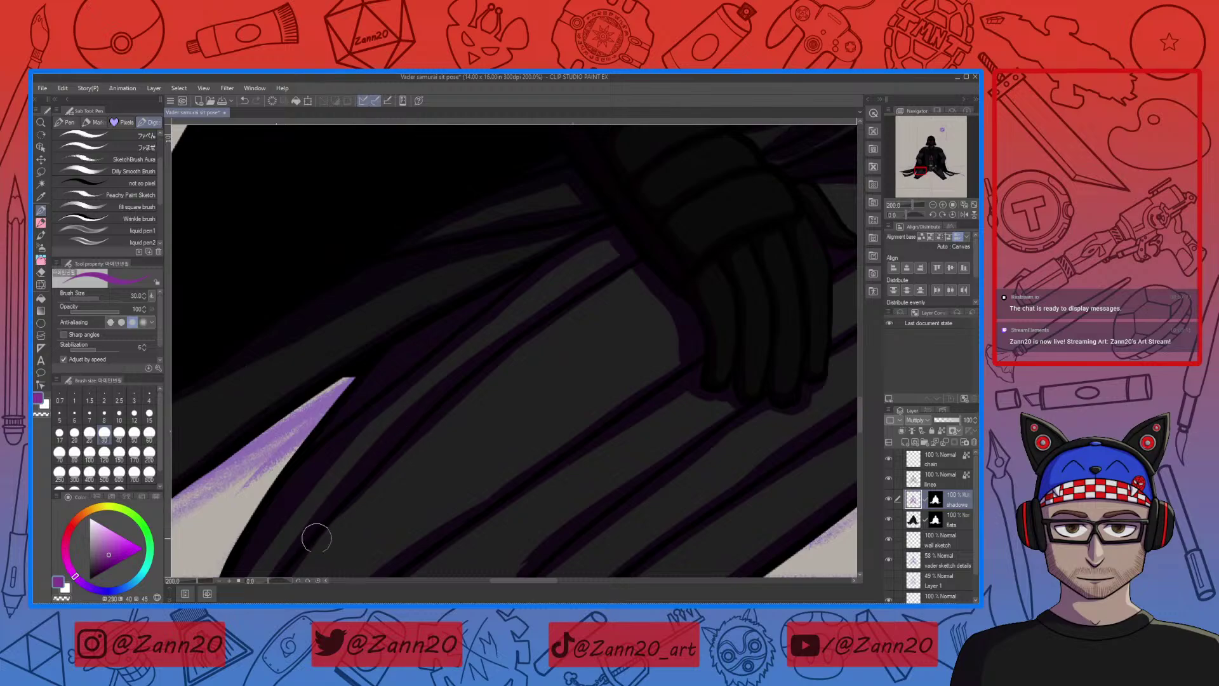
left_click_drag(422, 399, 335, 498)
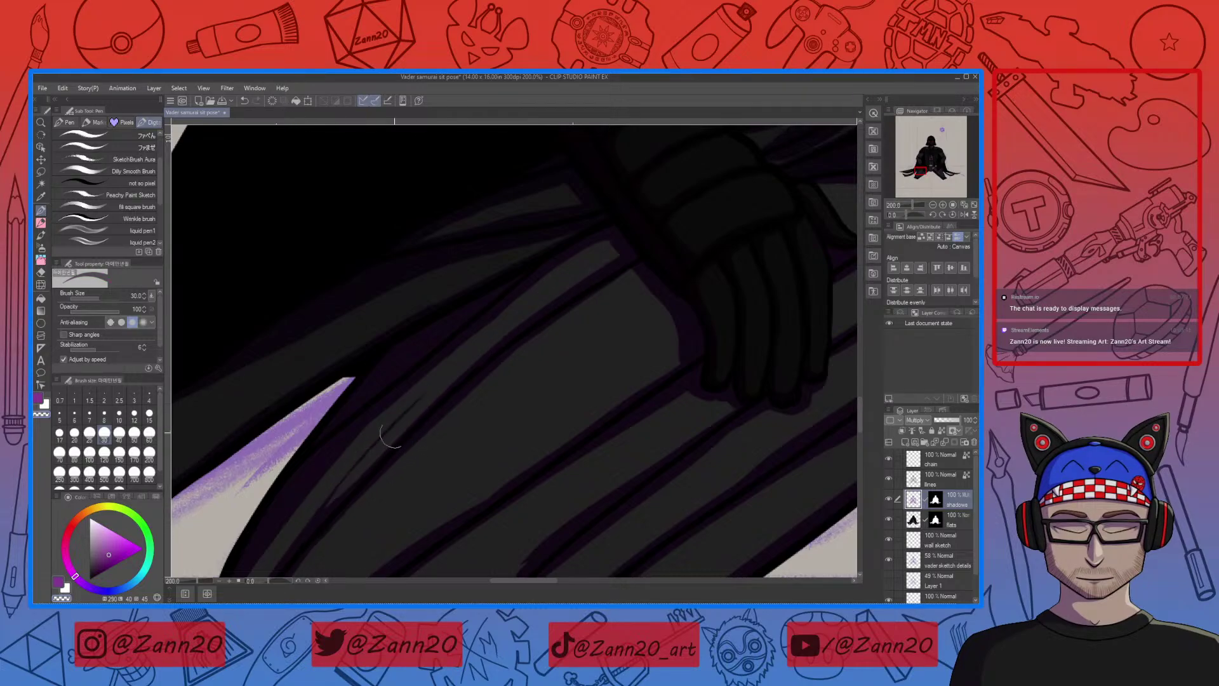
key("ctrl+z")
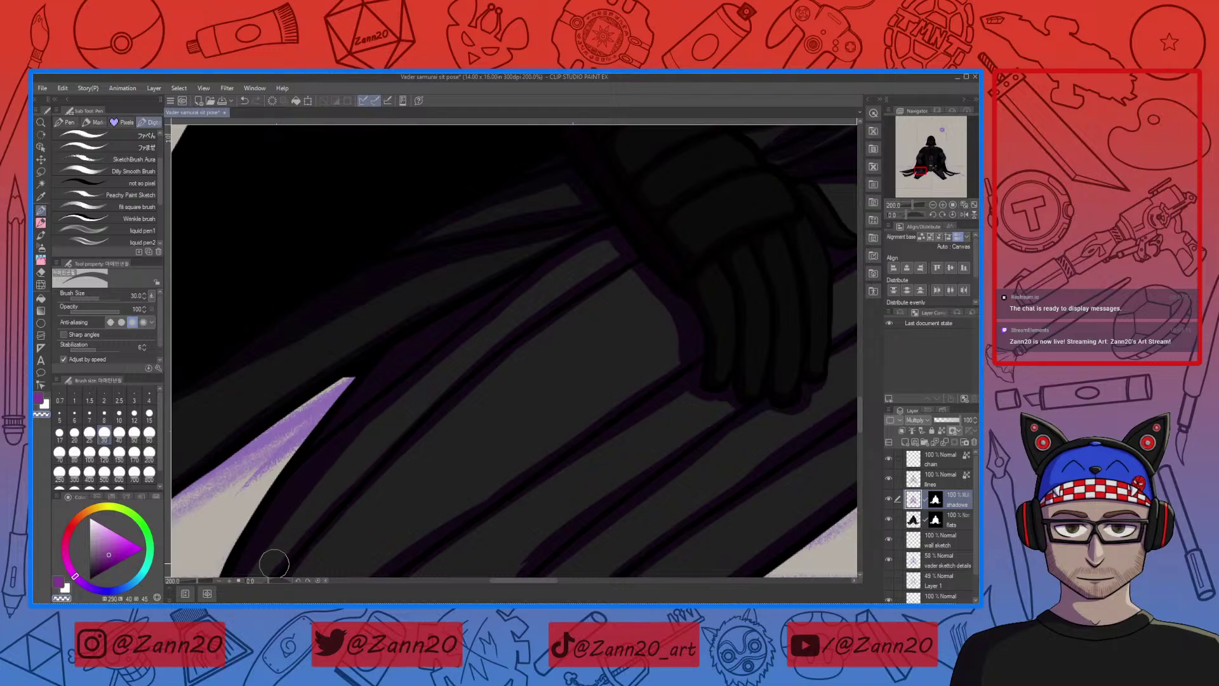
left_click_drag(412, 470, 398, 430)
left_click_drag(547, 449, 536, 321)
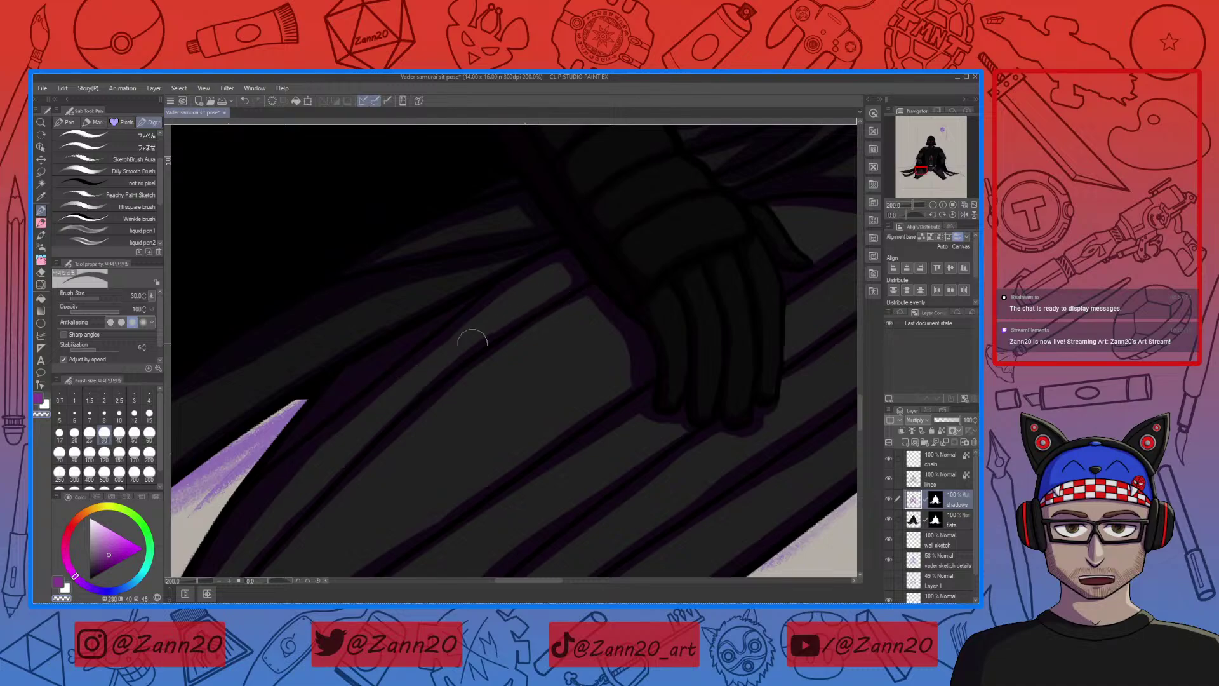
Thin and smooth the purple shadows along the diagonal robe folds running from the gloved fingers down to the knee
left_click_drag(541, 463, 463, 361)
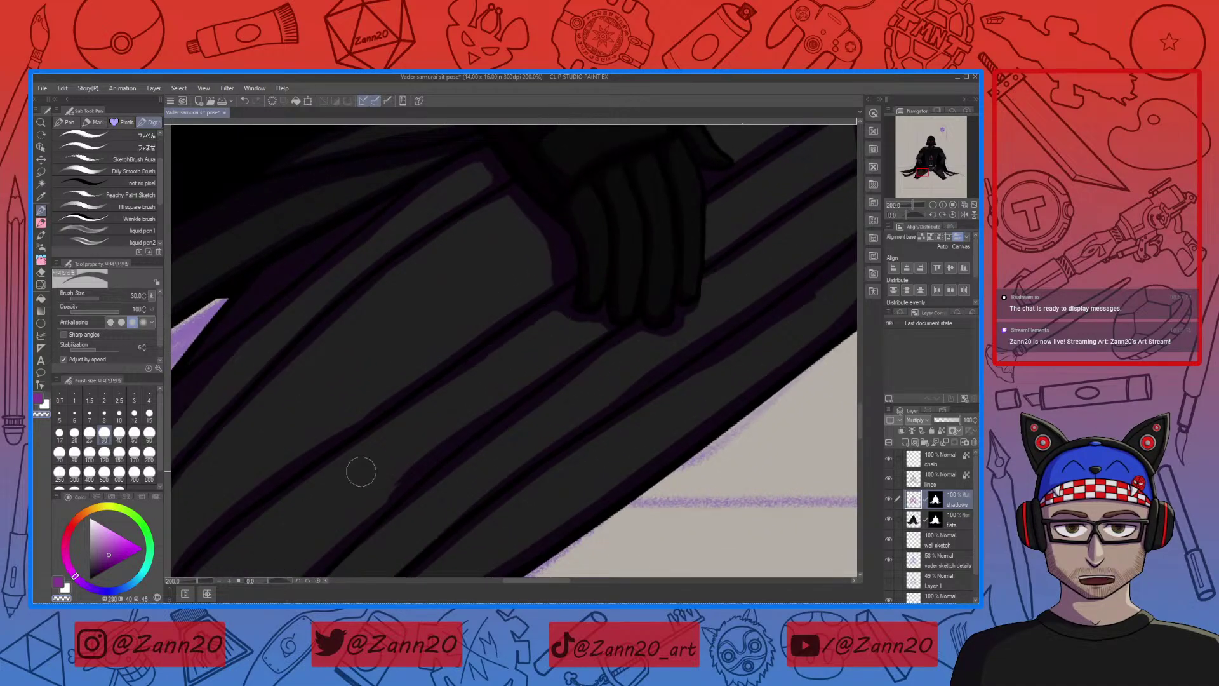
left_click_drag(360, 463, 526, 348)
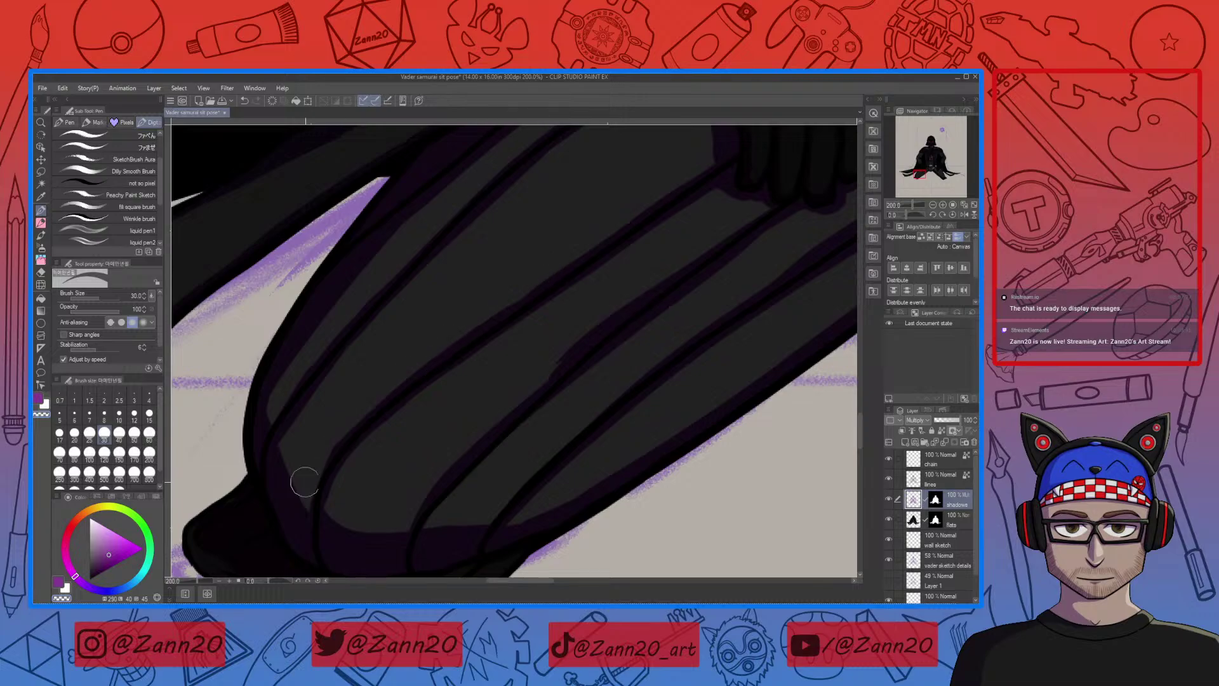
mouse_move(518, 368)
left_mouse_down()
mouse_move(384, 454)
mouse_move(528, 403)
mouse_move(484, 471)
mouse_move(569, 349)
left_mouse_up()
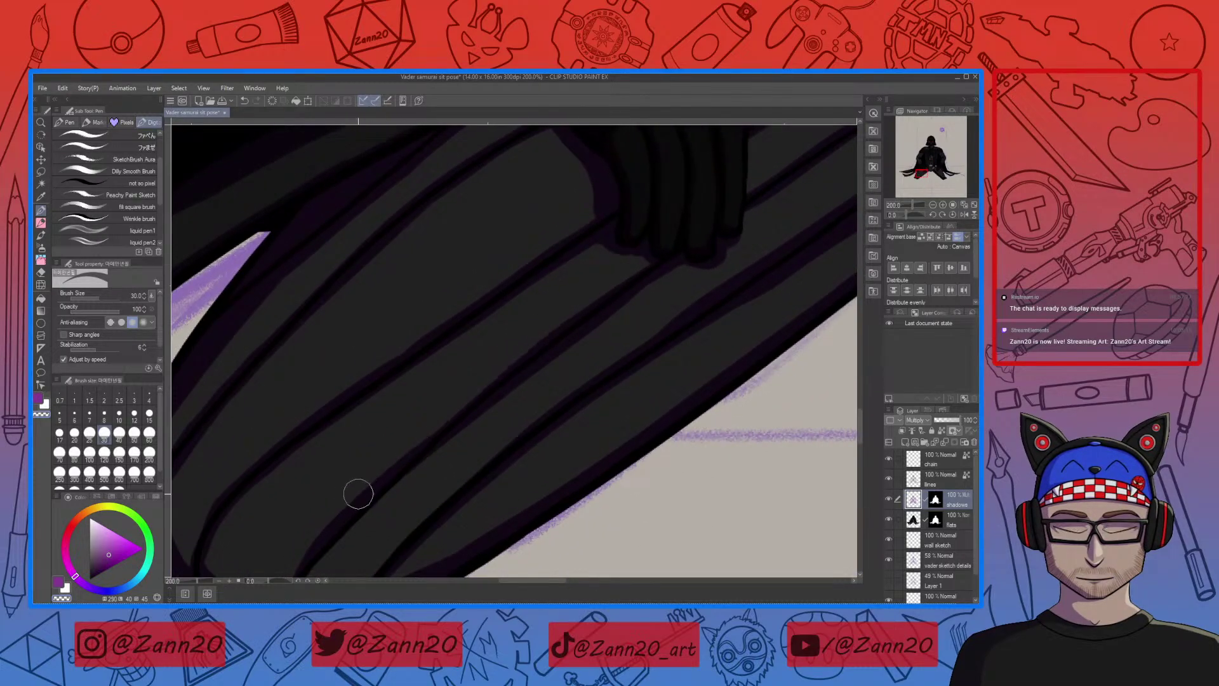
left_click_drag(386, 517, 639, 297)
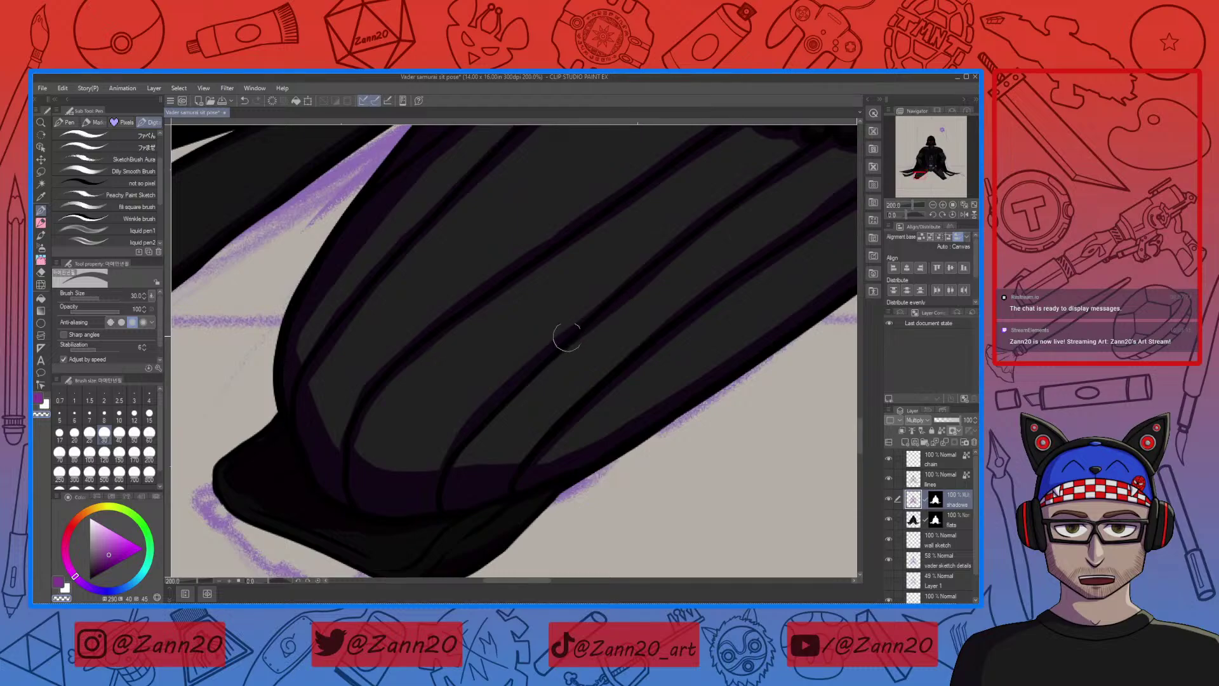
left_click_drag(522, 417, 437, 430)
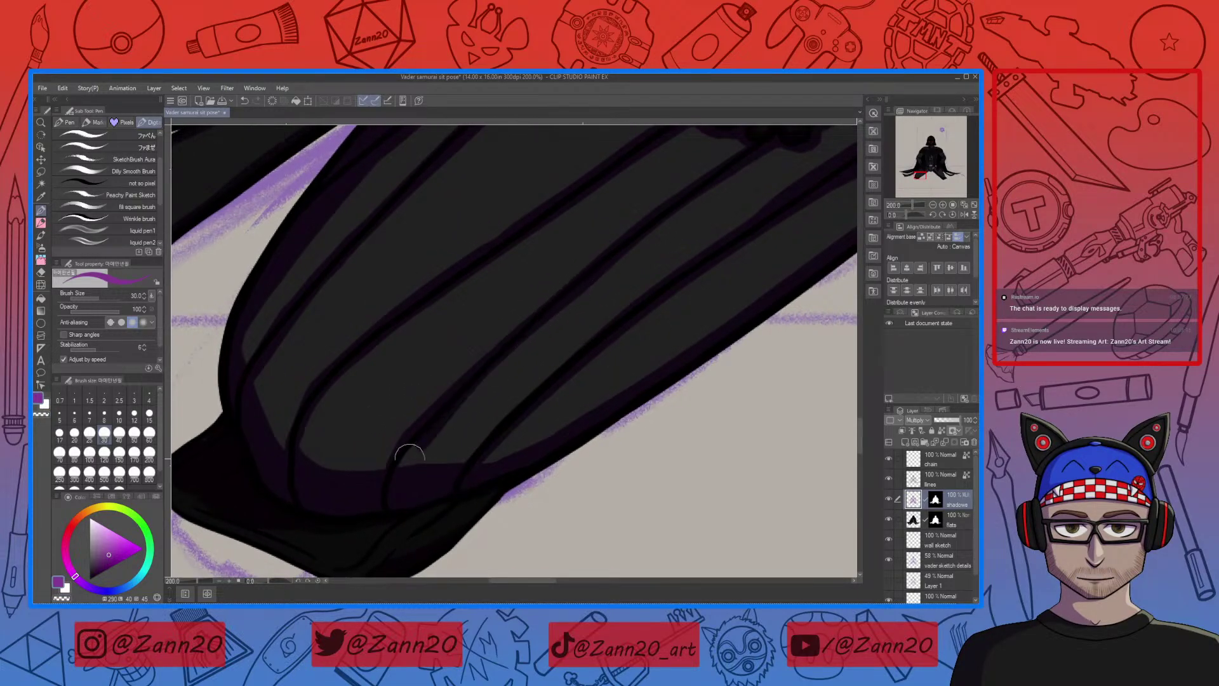
Refine the purple shadow shapes between the fold lines at the knee end of Vader's right thigh
key("c")
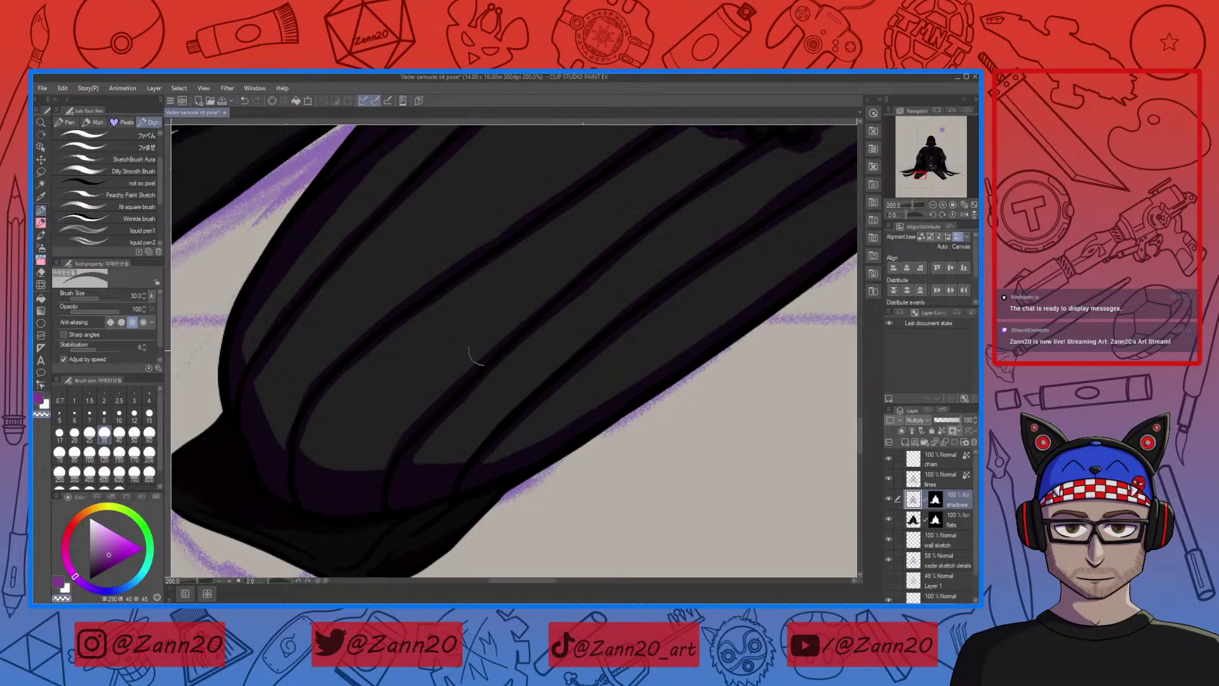
key("c")
mouse_move(563, 291)
left_mouse_down()
mouse_move(468, 468)
mouse_move(389, 485)
left_mouse_up()
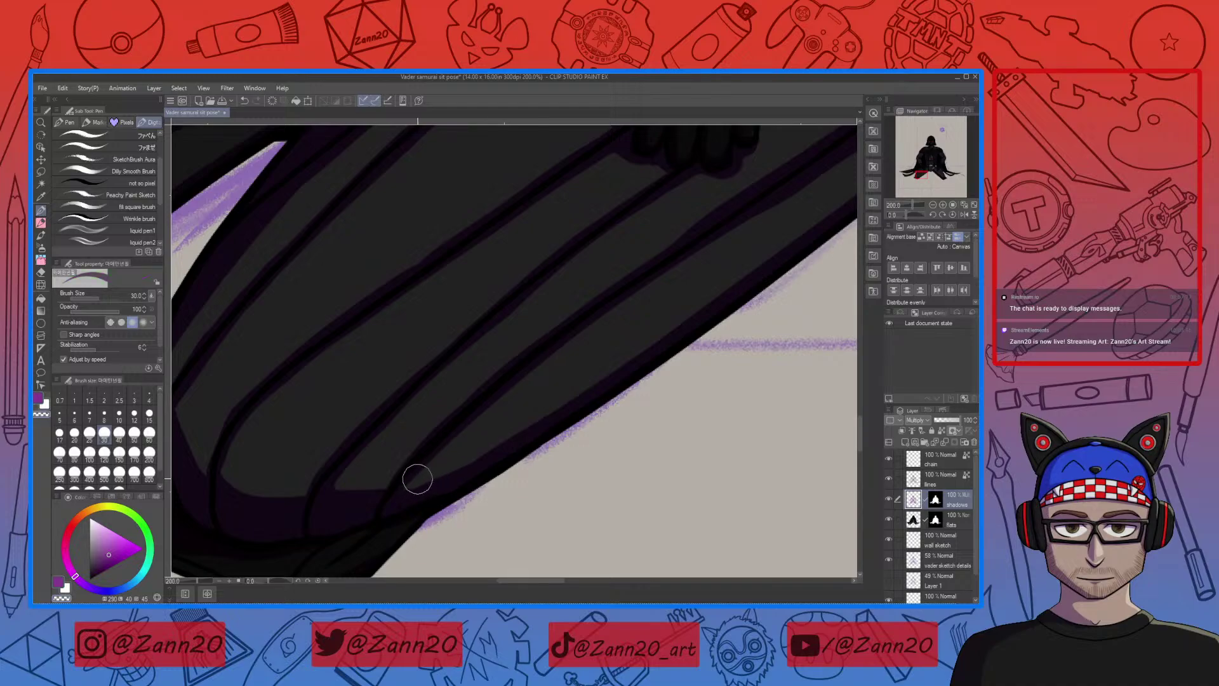
mouse_move(417, 479)
left_mouse_down()
mouse_move(503, 383)
mouse_move(588, 335)
mouse_move(422, 495)
left_mouse_up()
key("ctrl+z")
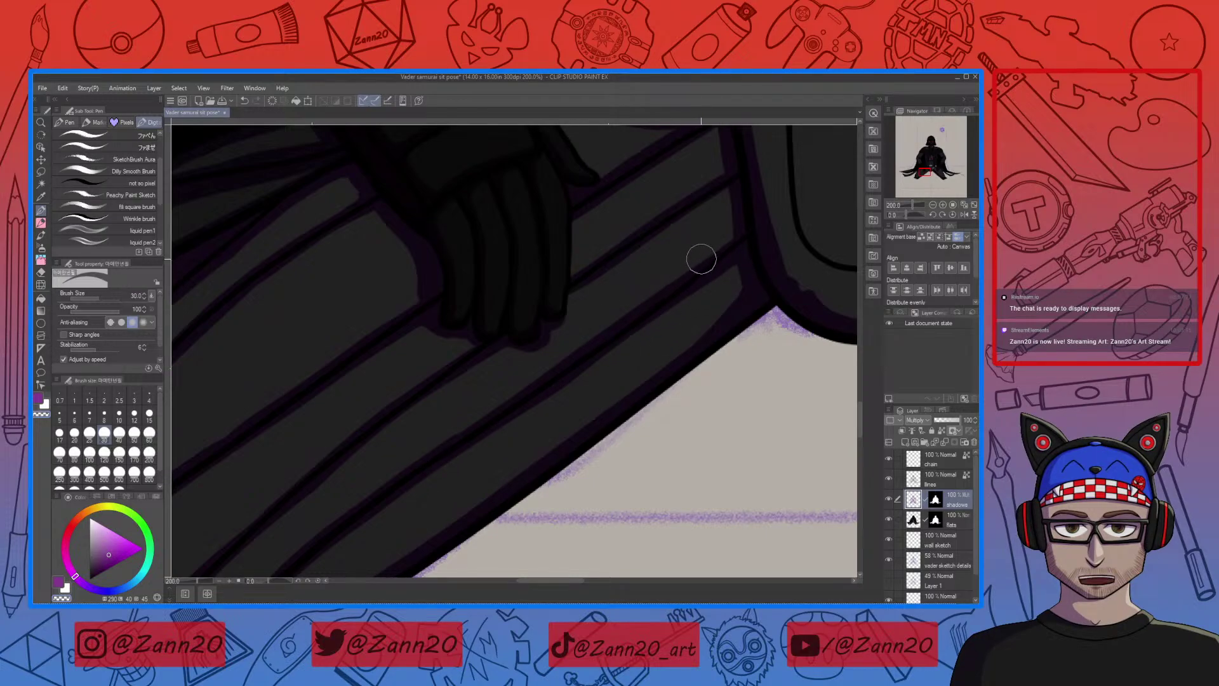
Touch up the shadow edges along the trouser folds of Vader's right thigh, between the glove and the knee
left_click_drag(609, 405, 554, 399)
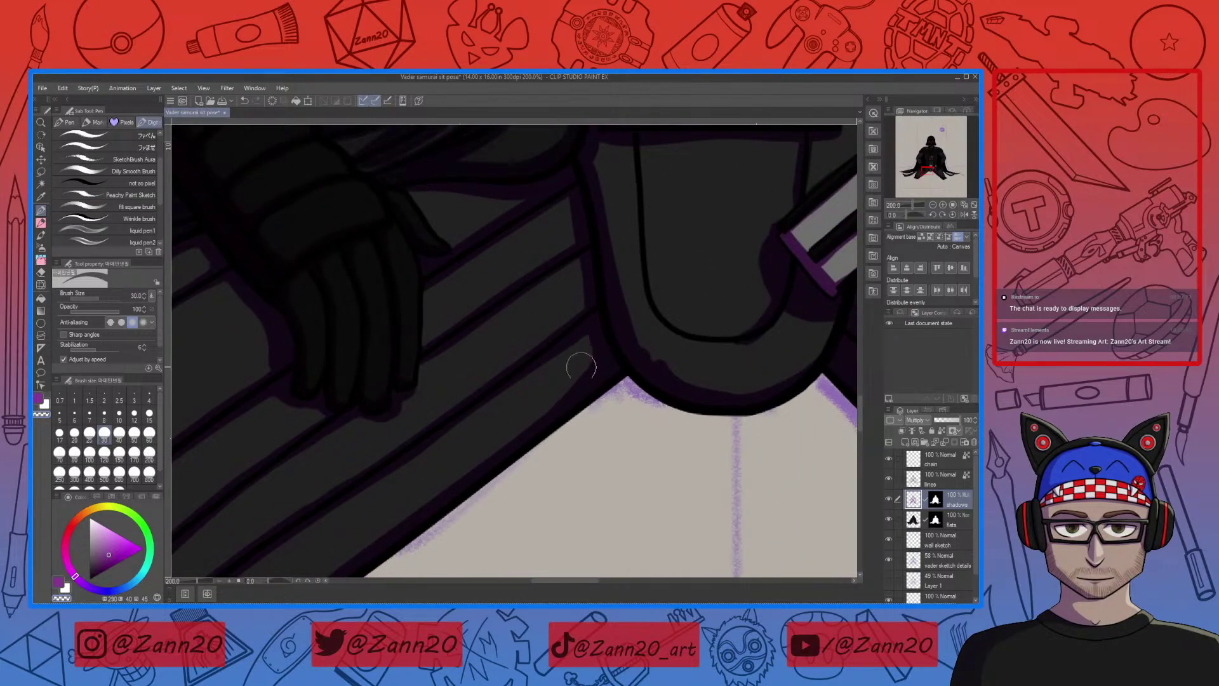
scroll(546, 438, "up", 4)
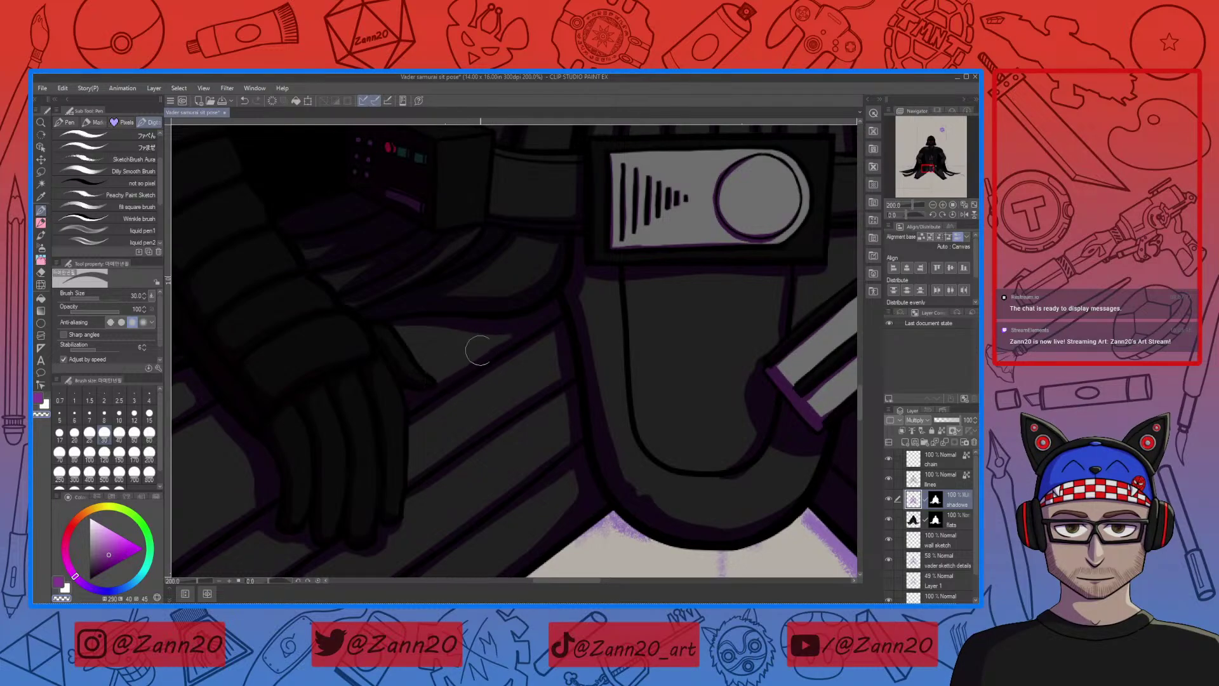
scroll(540, 413, "down", 3)
scroll(539, 413, "left", 5)
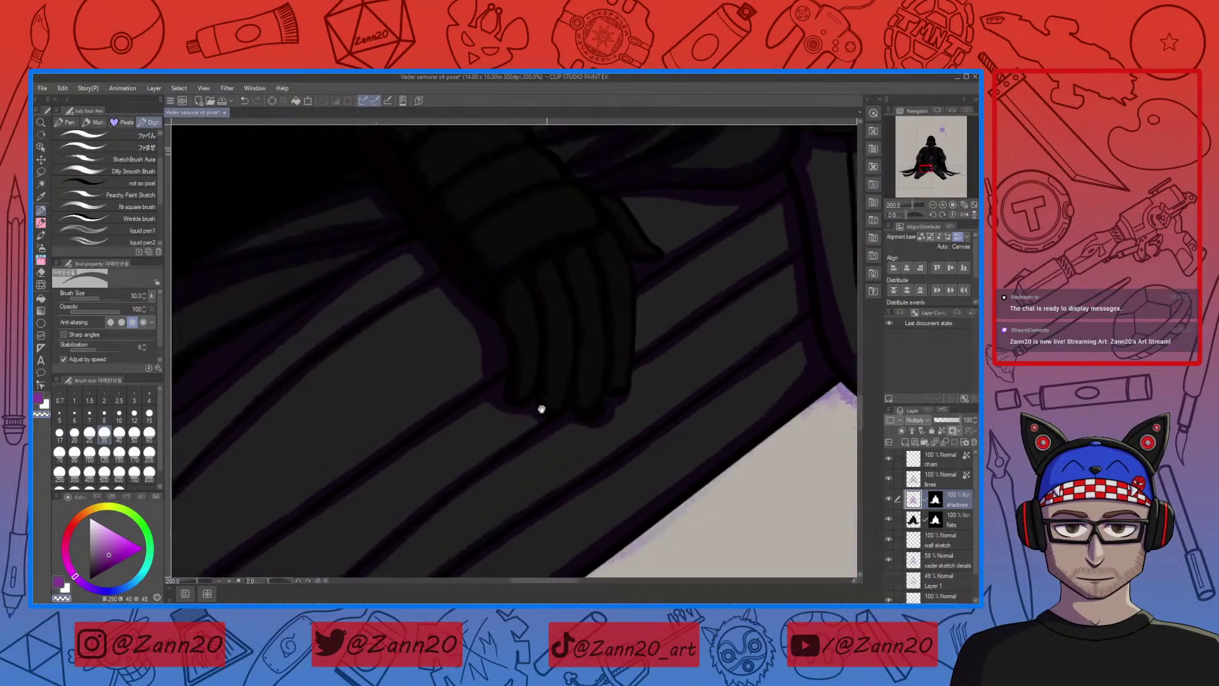
mouse_move(545, 423)
left_mouse_down()
mouse_move(686, 340)
mouse_move(501, 413)
left_mouse_up()
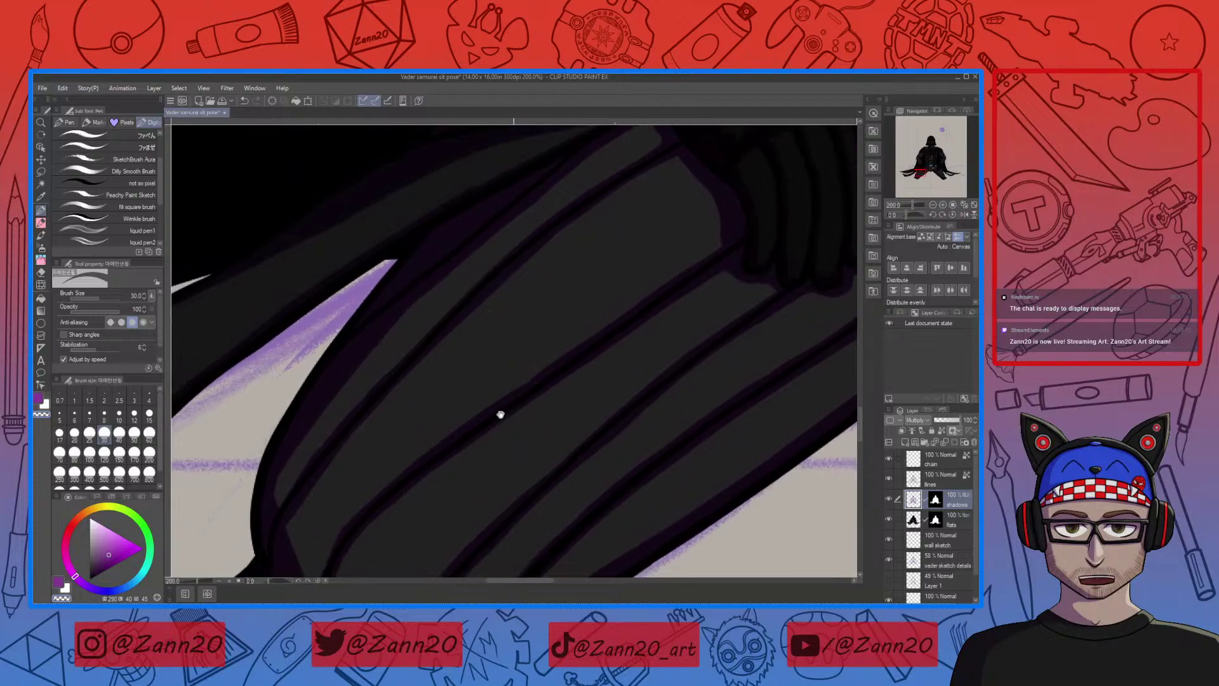
left_click_drag(289, 525, 315, 475)
left_click_drag(392, 360, 326, 539)
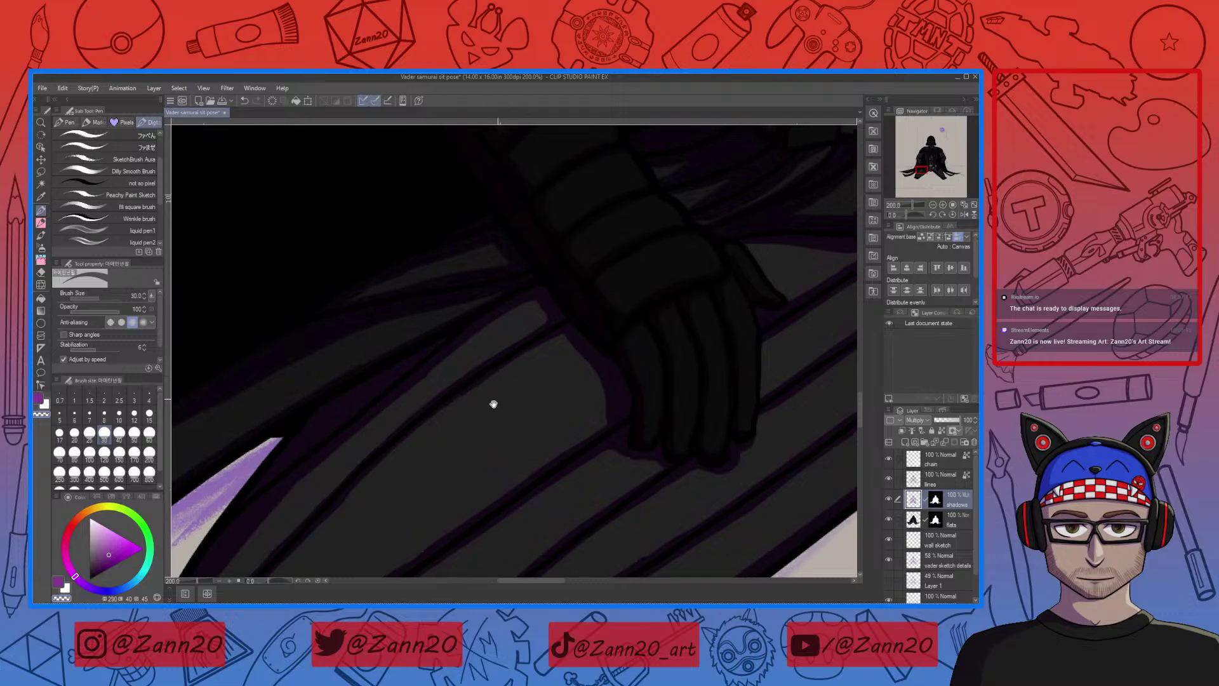
left_click_drag(493, 406, 477, 398)
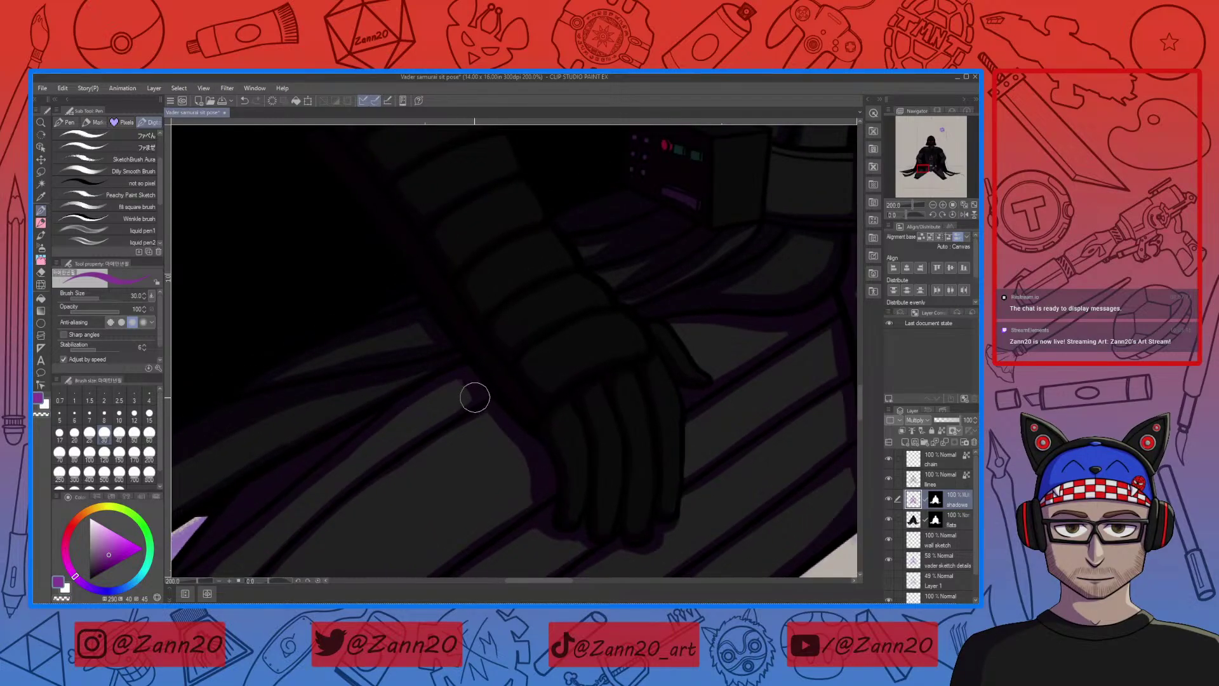
Rework the shadow edge along the lower rim of the codpiece, undoing the first stroke
left_click_drag(686, 441, 449, 324)
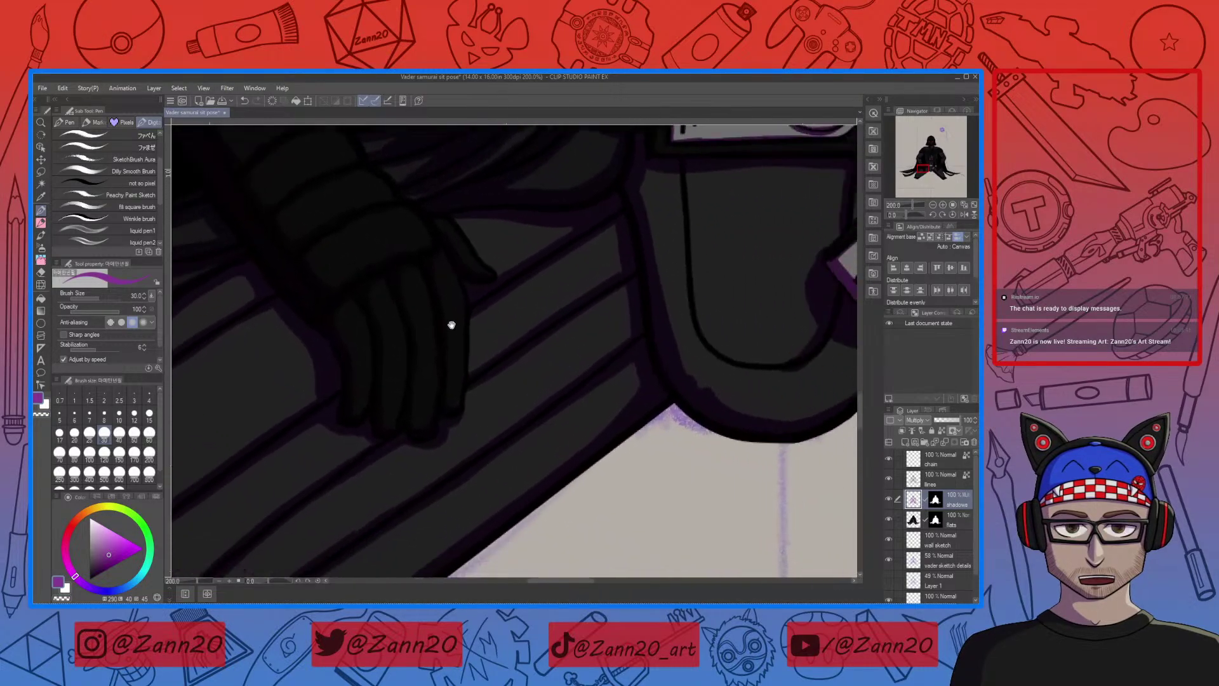
left_click_drag(666, 465, 444, 484)
left_click_drag(492, 379, 542, 409)
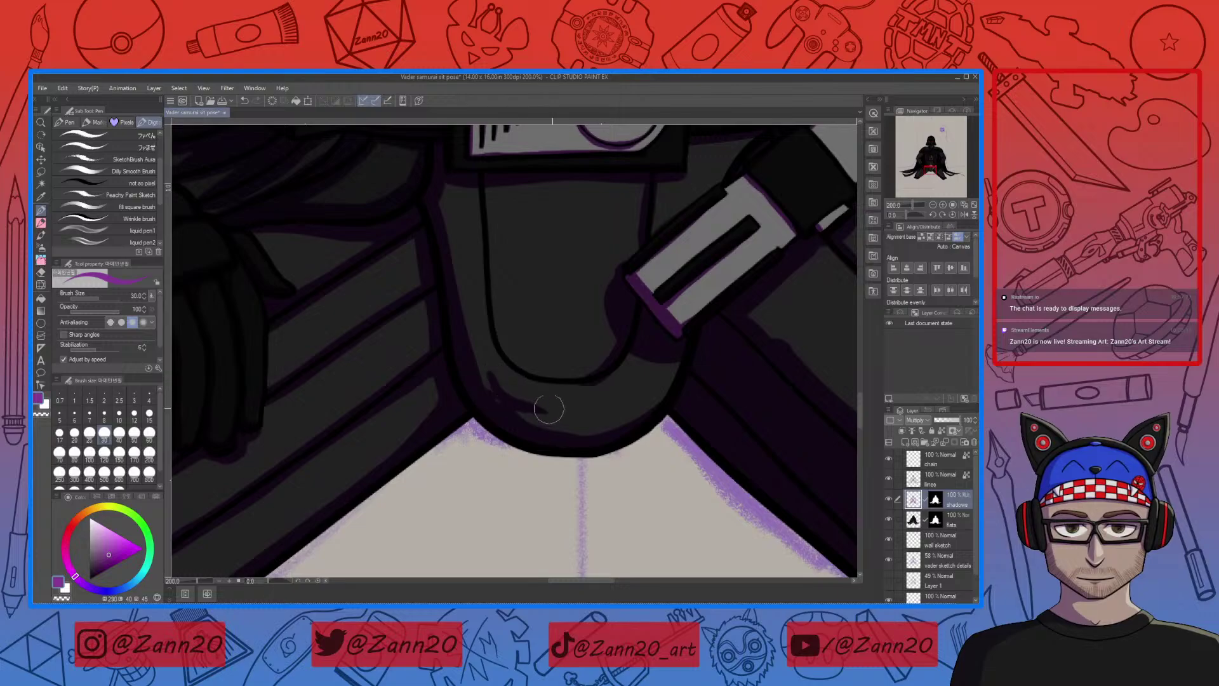
key("ctrl+z")
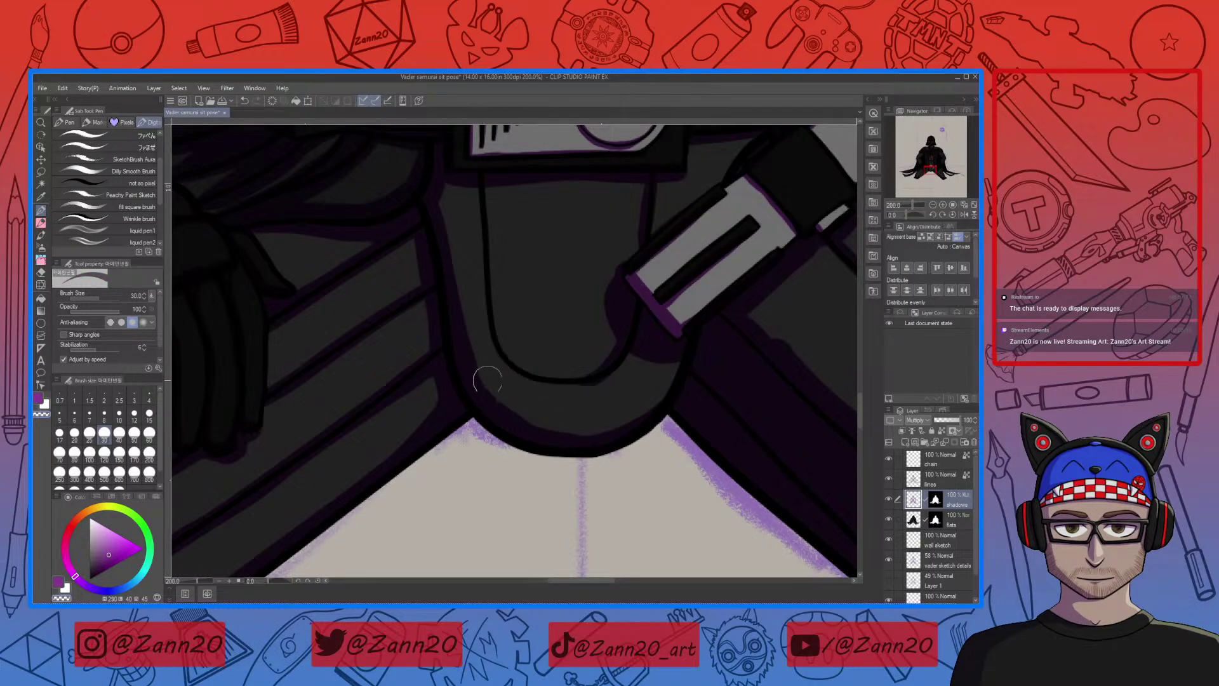
left_click_drag(559, 428, 533, 454)
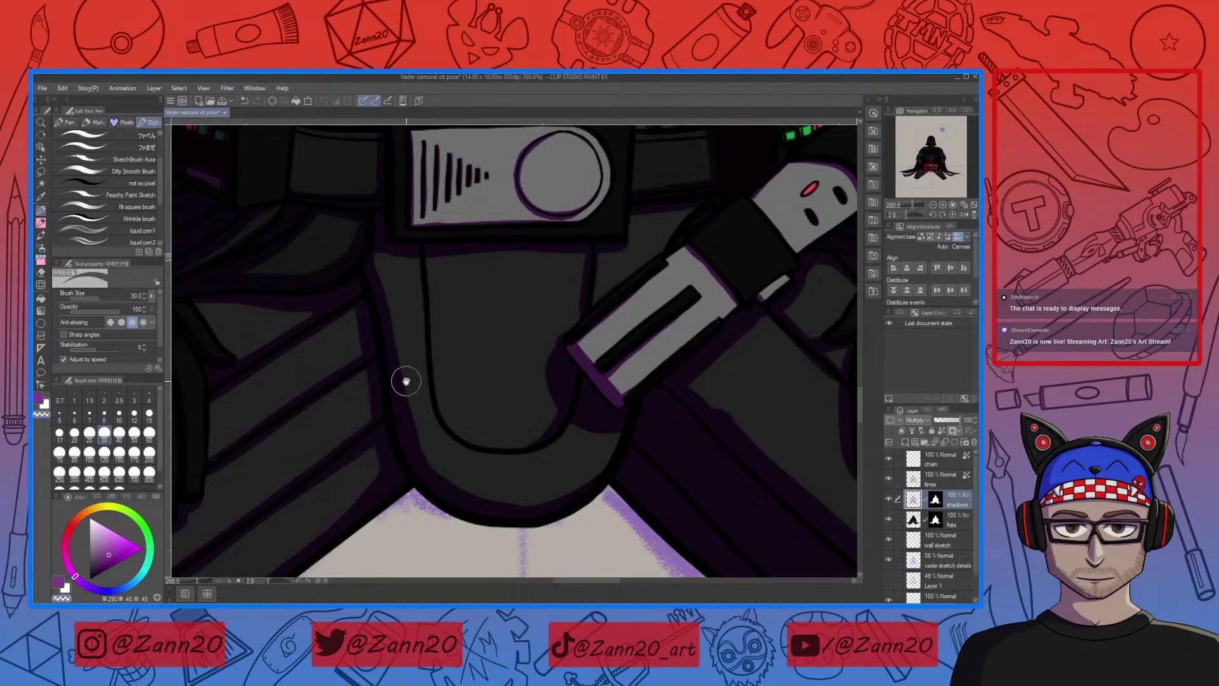
Clean up the shadow edge on Vader's left thigh just below the lightsaber hilt
left_click_drag(407, 381, 496, 422)
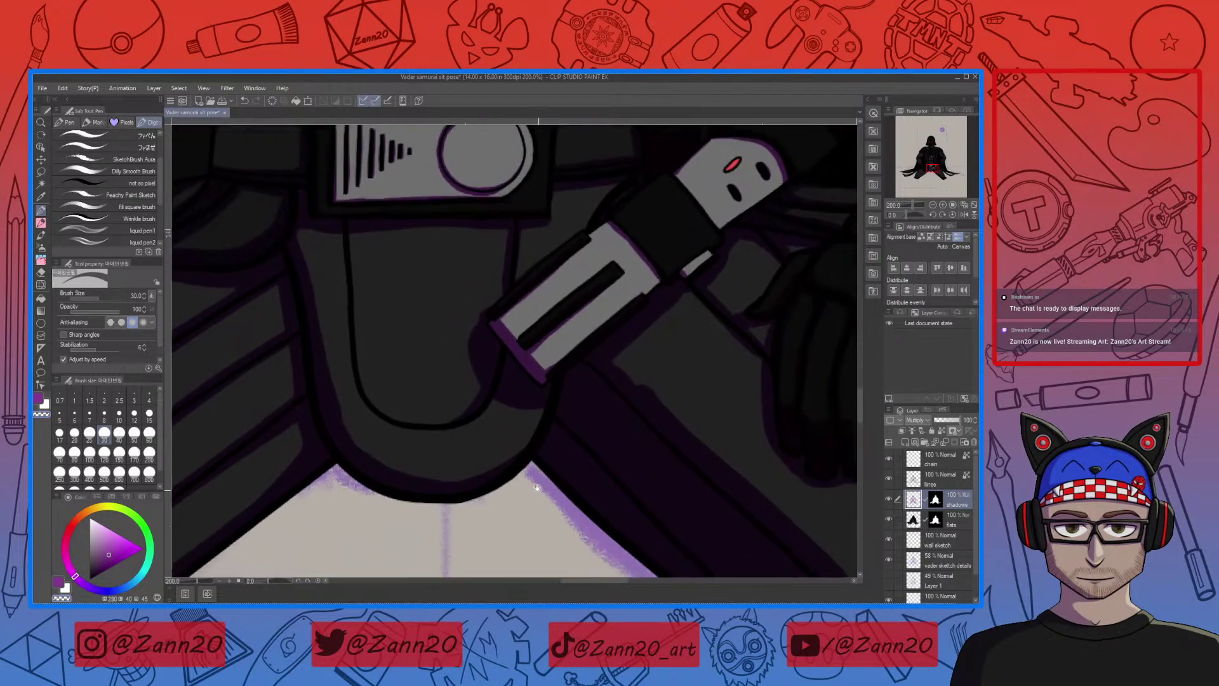
left_click_drag(610, 518, 364, 475)
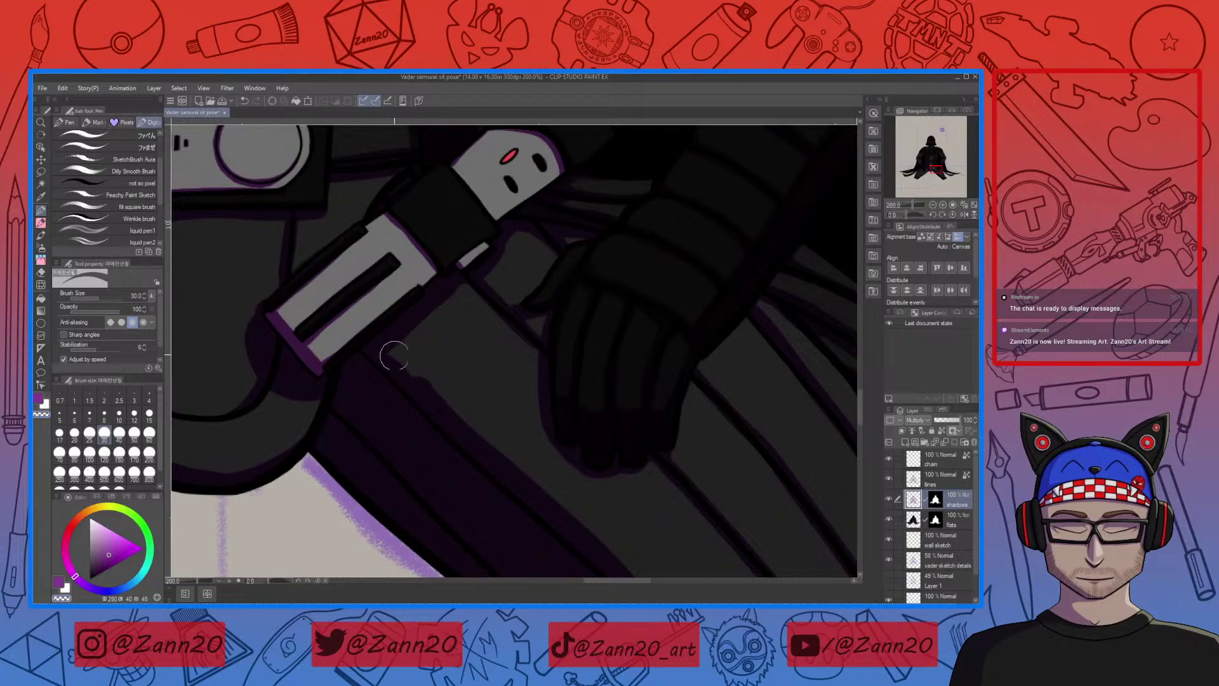
mouse_move(577, 501)
left_mouse_down()
mouse_move(587, 383)
mouse_move(714, 492)
mouse_move(492, 544)
left_mouse_up()
Refine the thin shadows along the folds of Vader's left trouser leg, from the glove down to the boot
key("c")
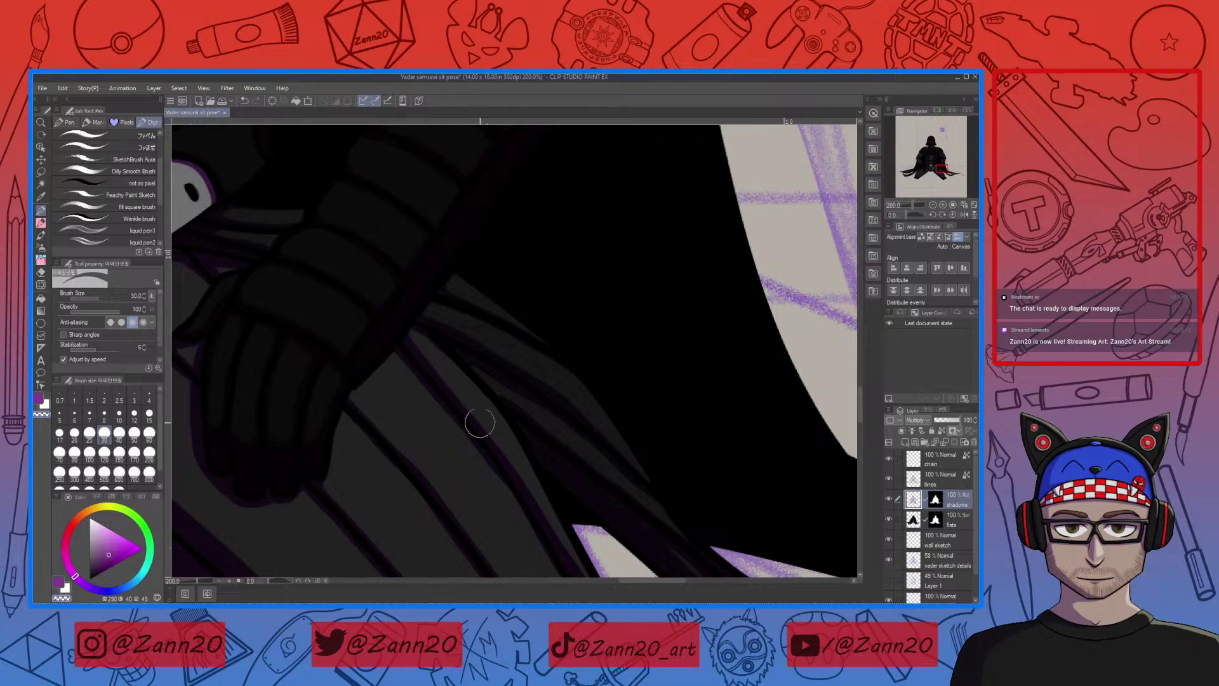
left_click_drag(408, 337, 430, 363)
left_click_drag(540, 499, 466, 353)
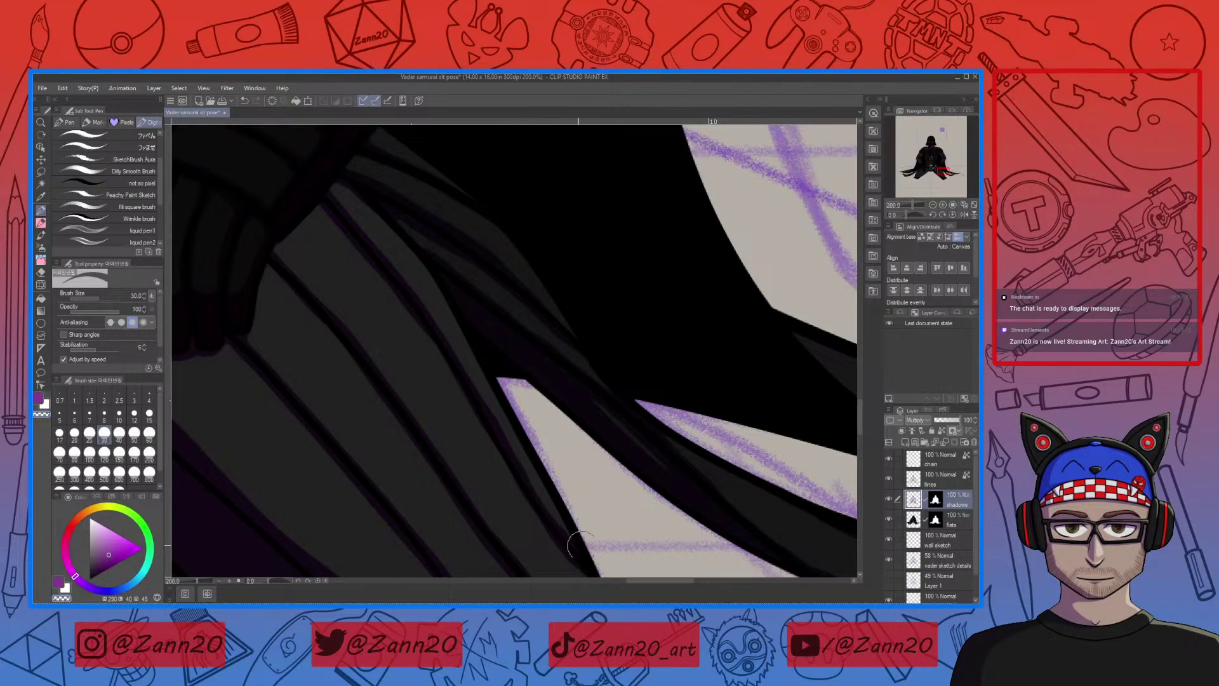
left_click_drag(552, 498, 498, 345)
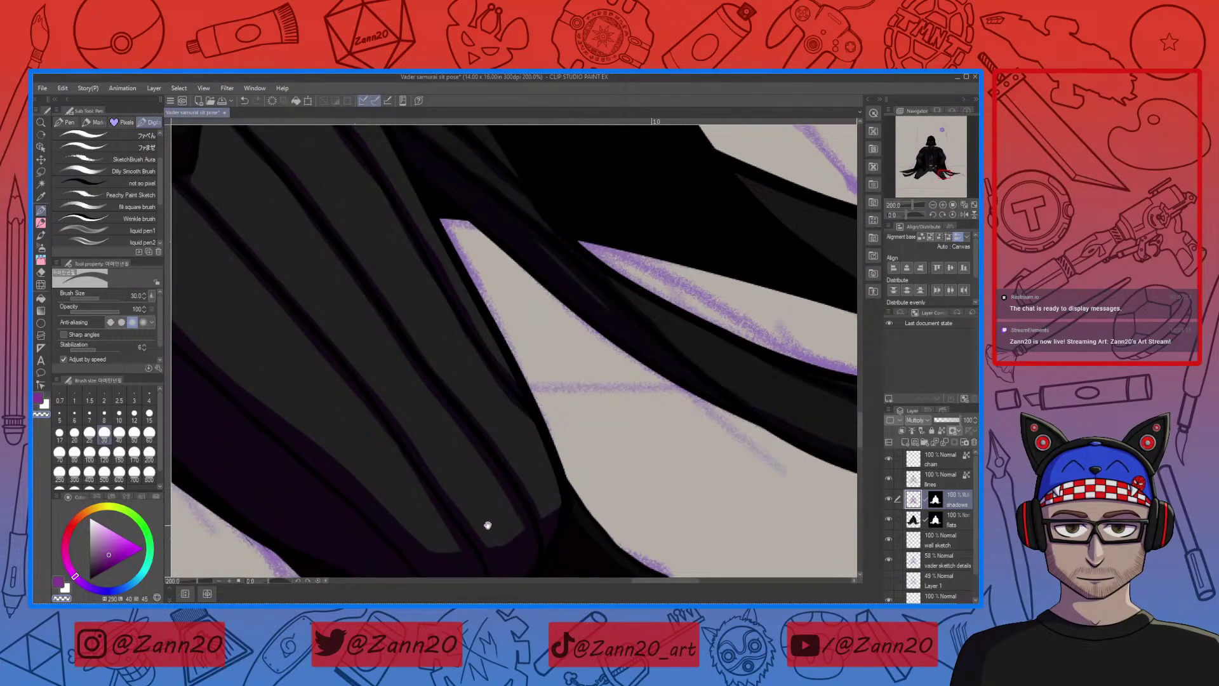
mouse_move(488, 526)
left_mouse_down()
mouse_move(542, 455)
mouse_move(569, 362)
mouse_move(443, 485)
mouse_move(631, 388)
mouse_move(245, 484)
left_mouse_up()
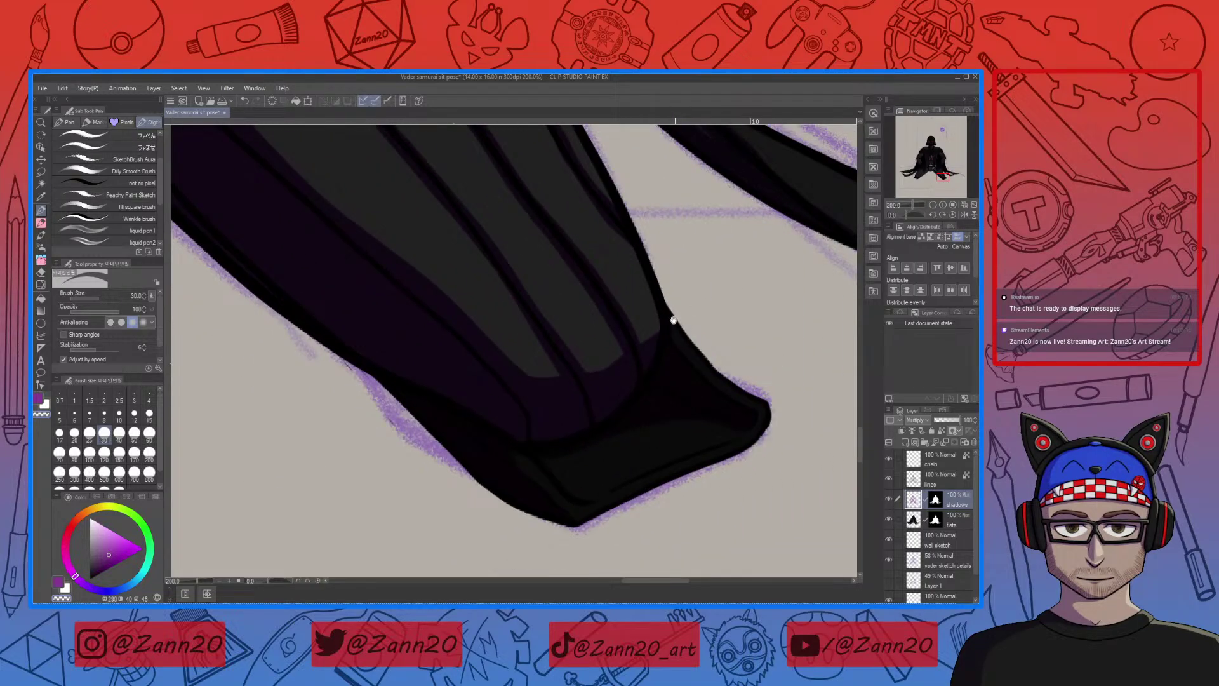
left_click_drag(673, 319, 477, 478)
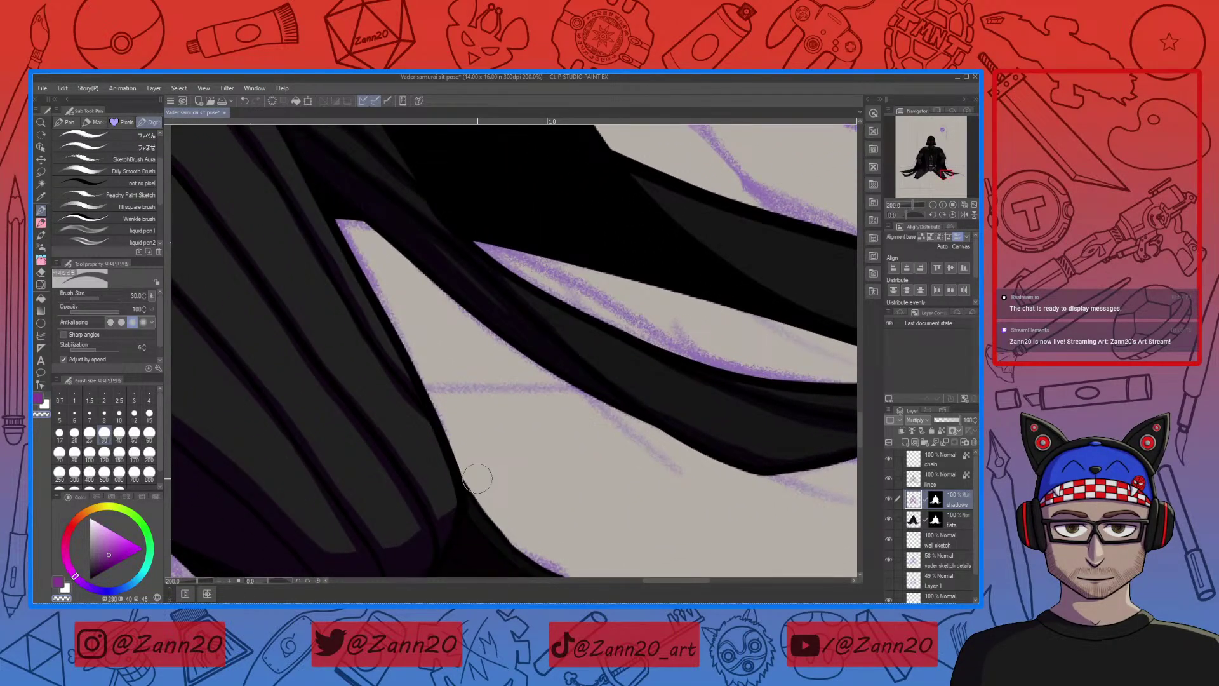
Review the shading across the whole kneeling figure, from the helmet to the boots and cape
key("ctrl+minus")
key("ctrl+minus")
key("ctrl+minus")
key("ctrl+minus")
key("ctrl+minus")
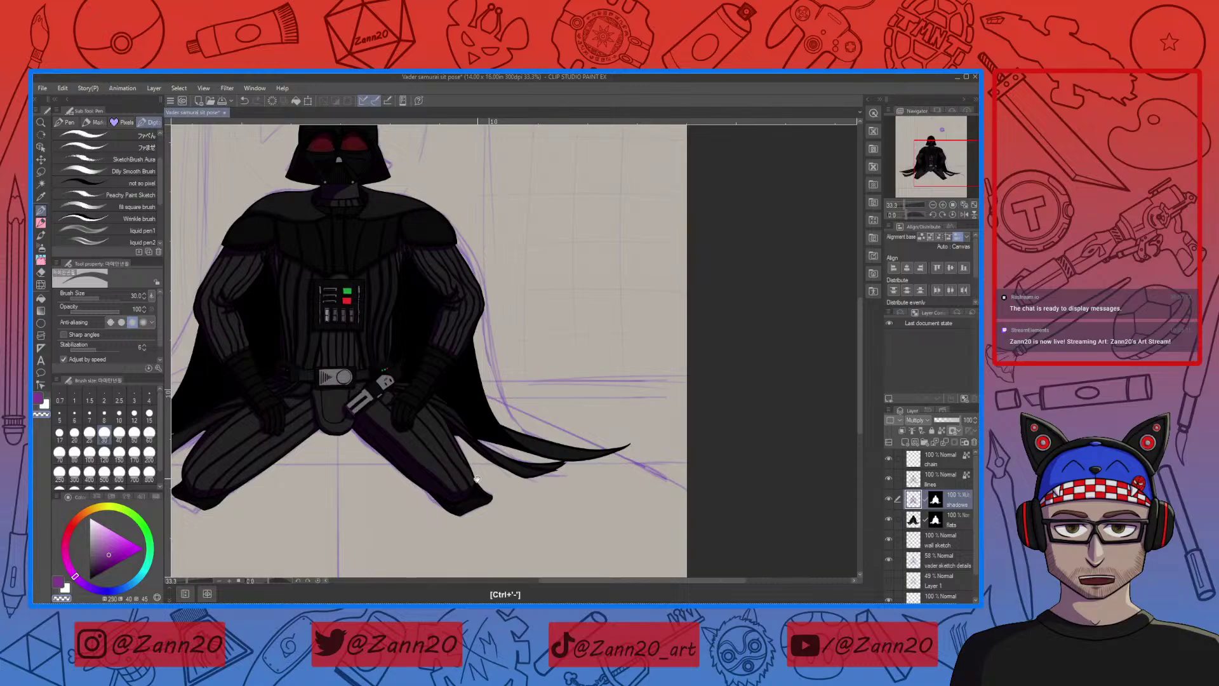
left_click_drag(477, 477, 590, 489)
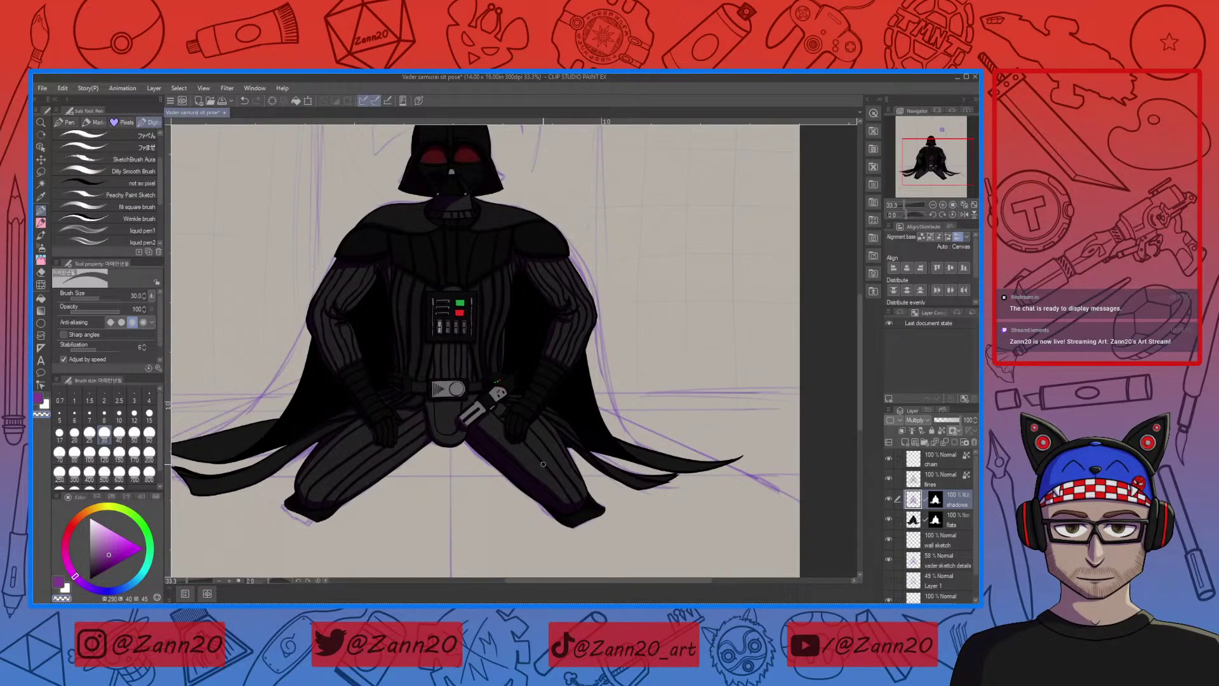
left_click_drag(543, 464, 596, 424)
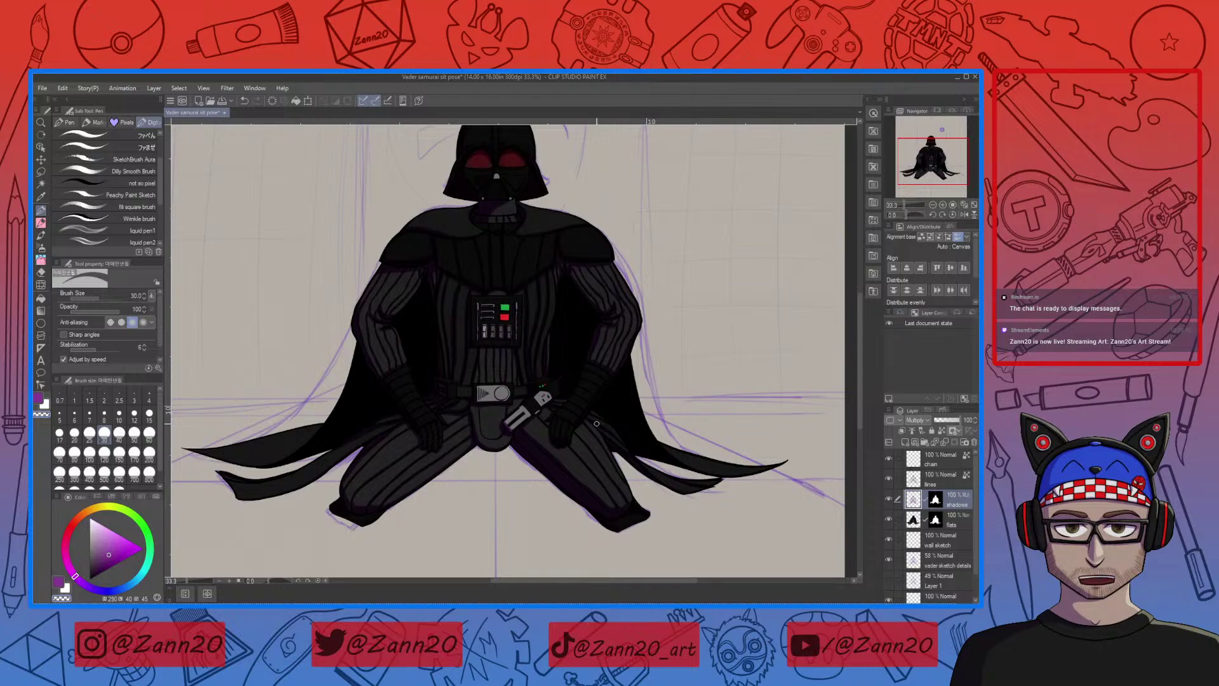
left_click_drag(608, 301, 590, 346)
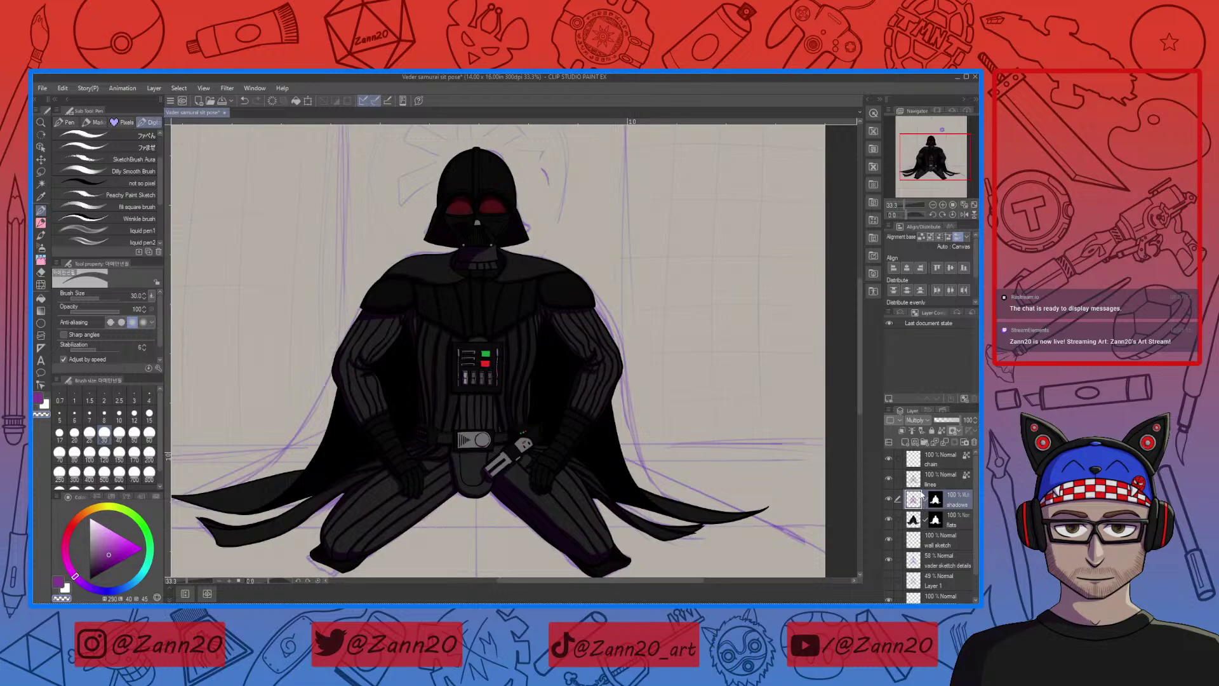
Duplicate the shadows layer and set the copy's blending mode to Overlay
left_click(888, 411)
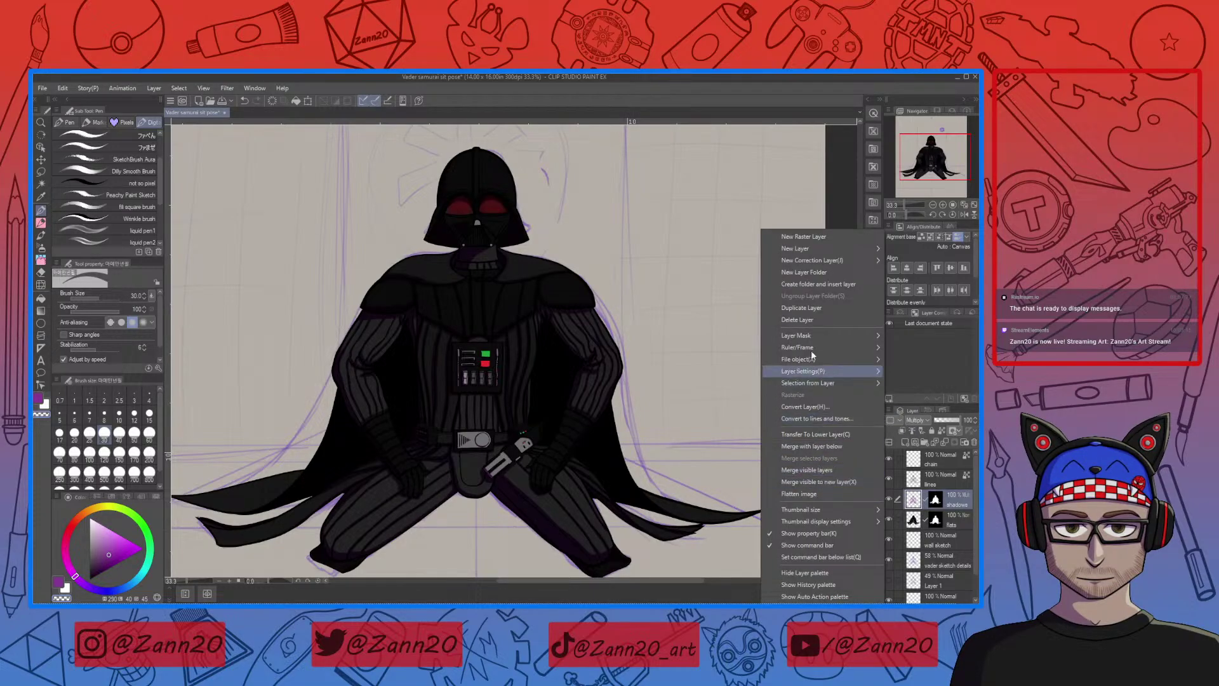
left_click(804, 307)
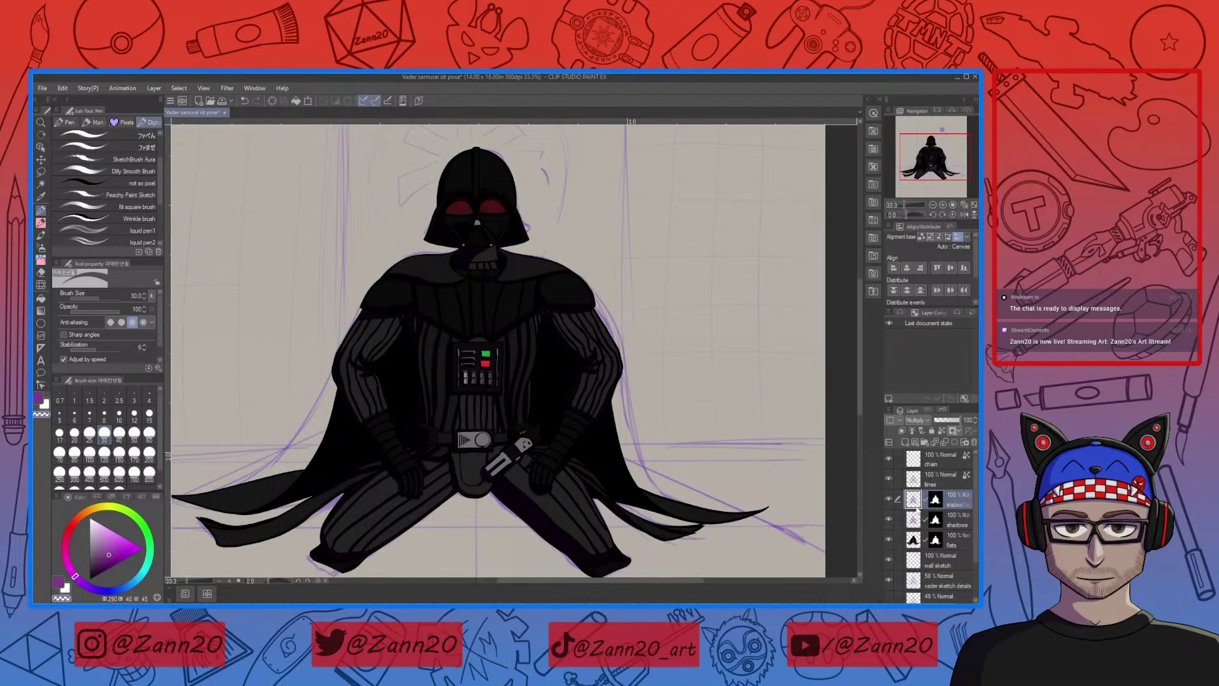
left_click(915, 419)
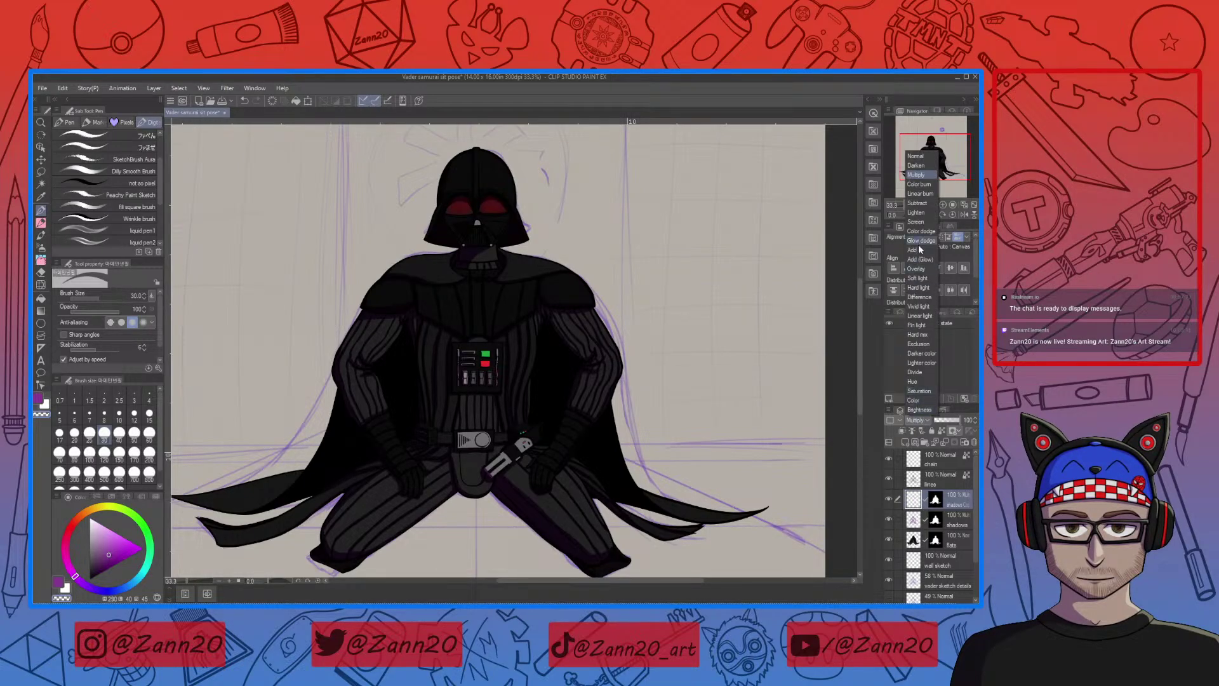
left_click(912, 268)
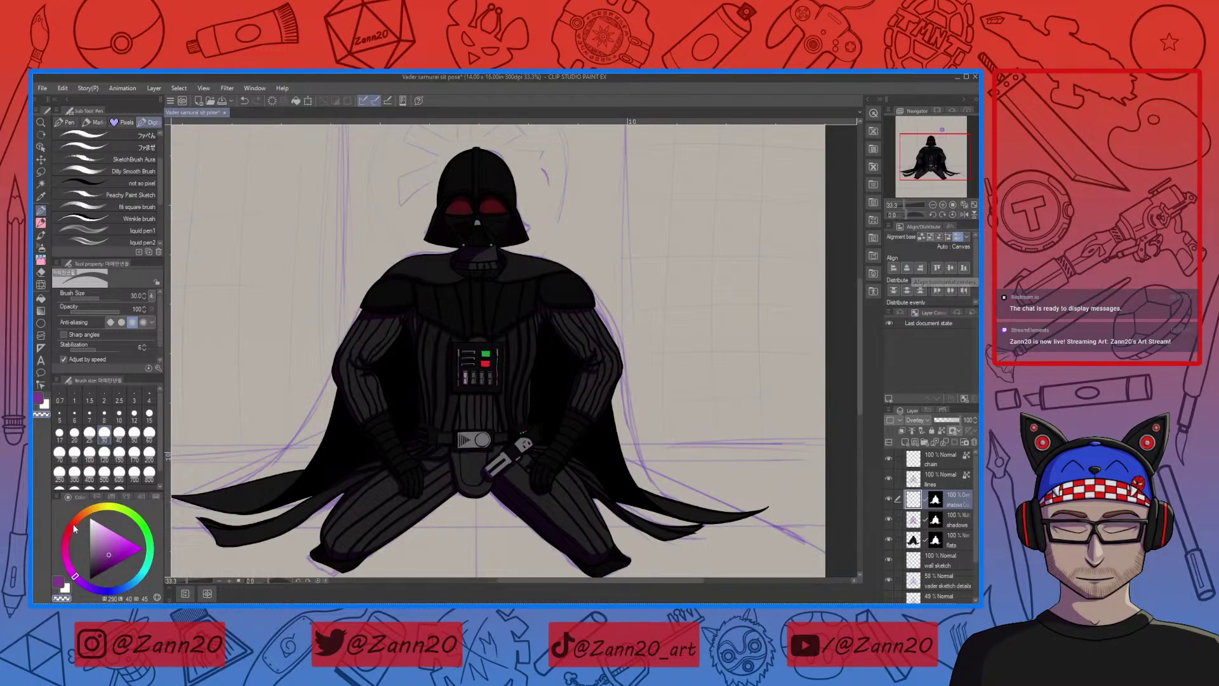
Test red and orange highlight strokes on Vader's right upper arm, and choose a pale peach colour
mouse_move(72, 523)
left_mouse_down()
mouse_move(104, 506)
mouse_move(80, 517)
mouse_move(122, 532)
left_mouse_up()
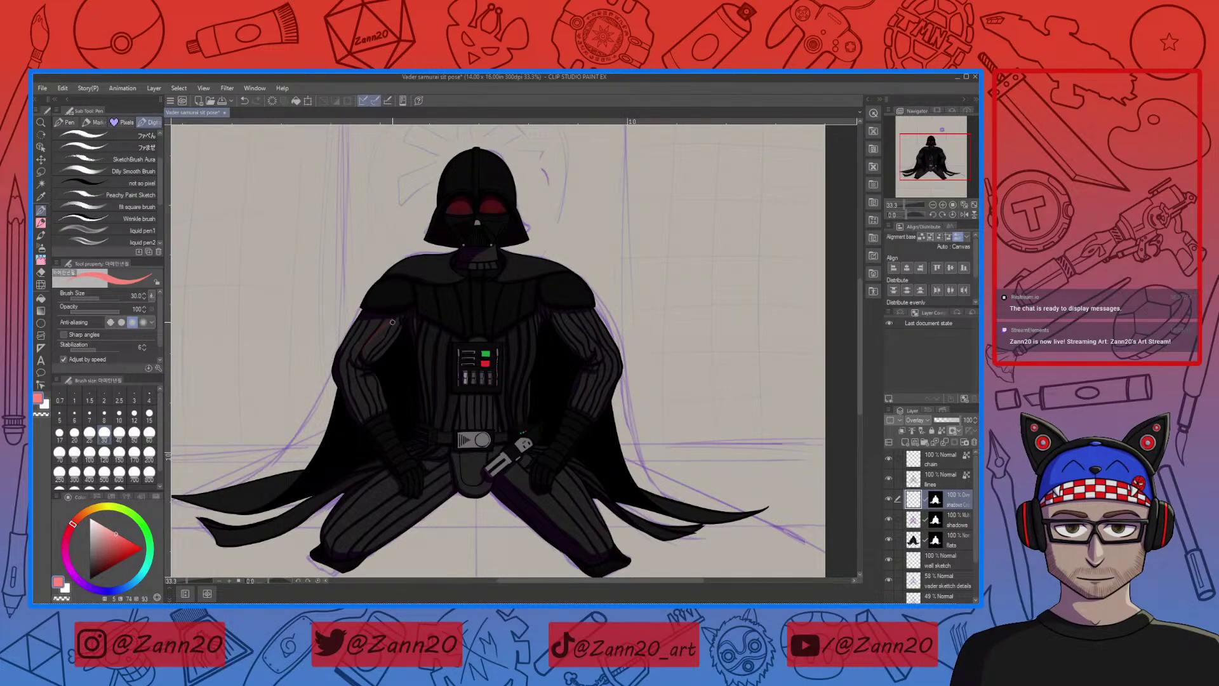
left_click(85, 512)
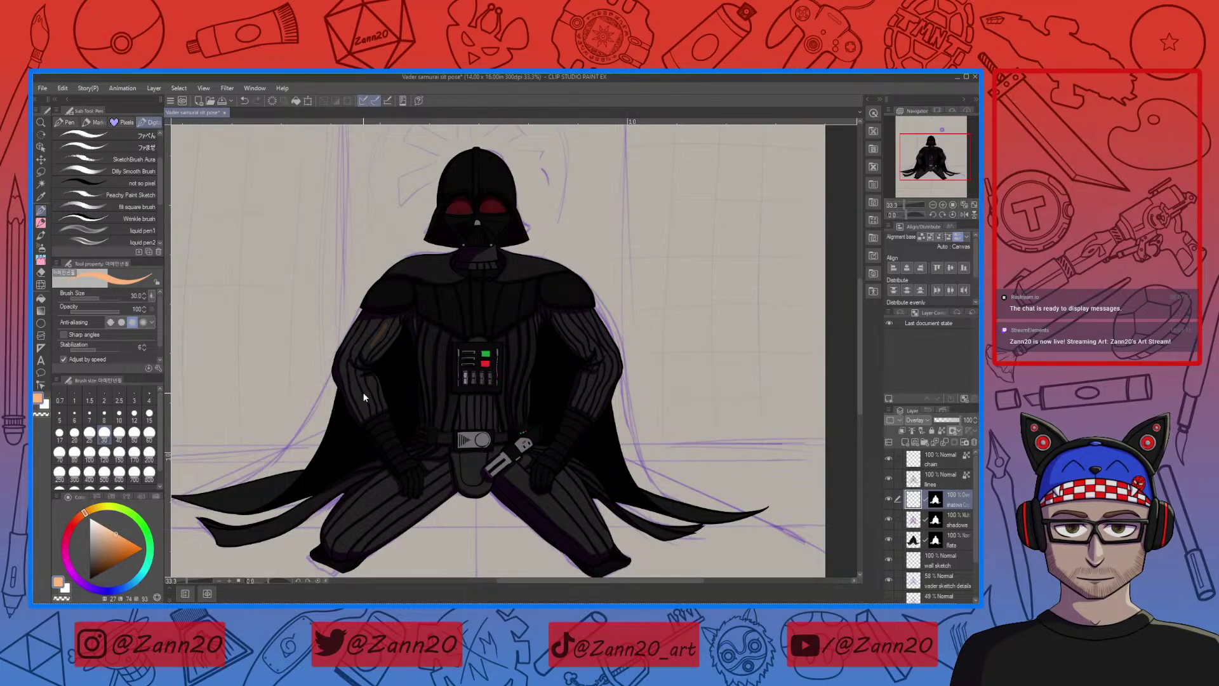
key("ctrl+z")
left_click(117, 530)
Compare the Lighten, Screen and Soft light blending modes on the highlight layer, and return it to Overlay
left_click(925, 421)
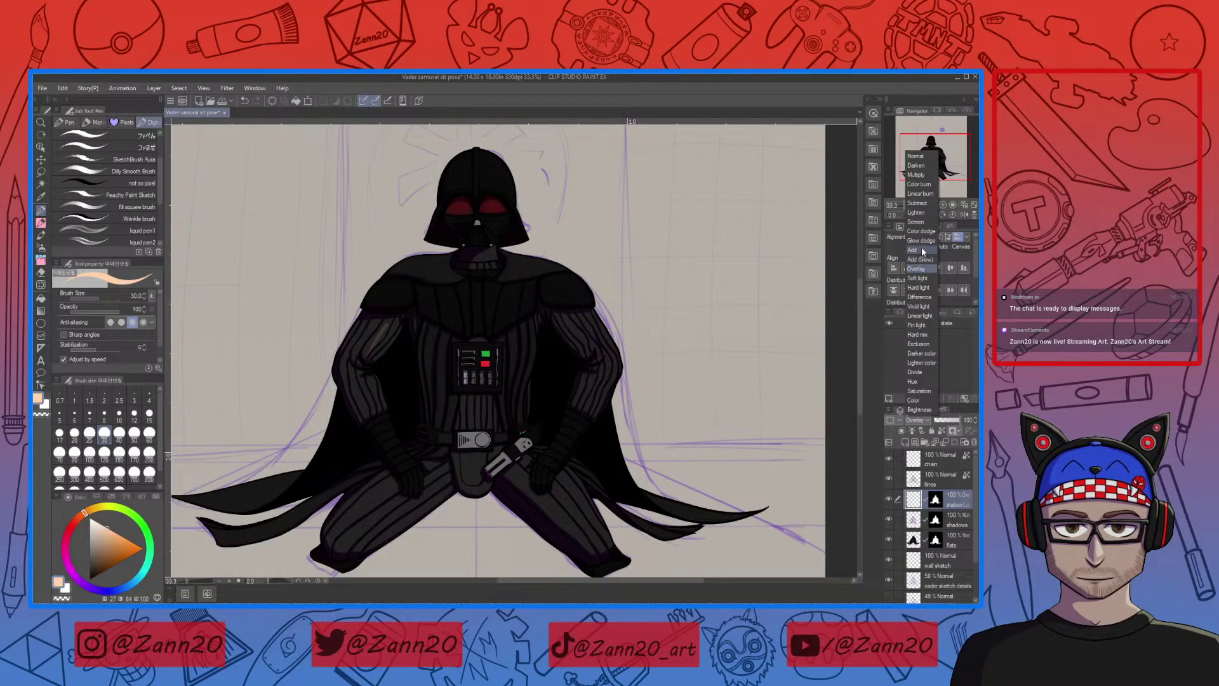
left_click(917, 212)
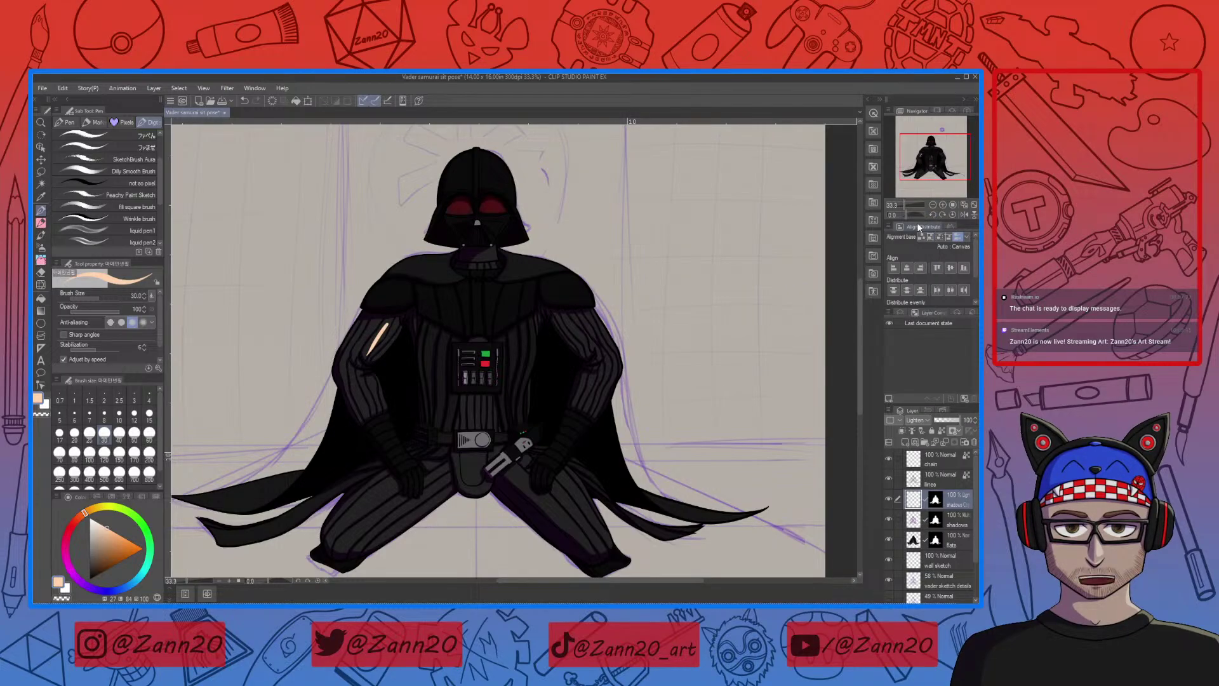
left_click(925, 421)
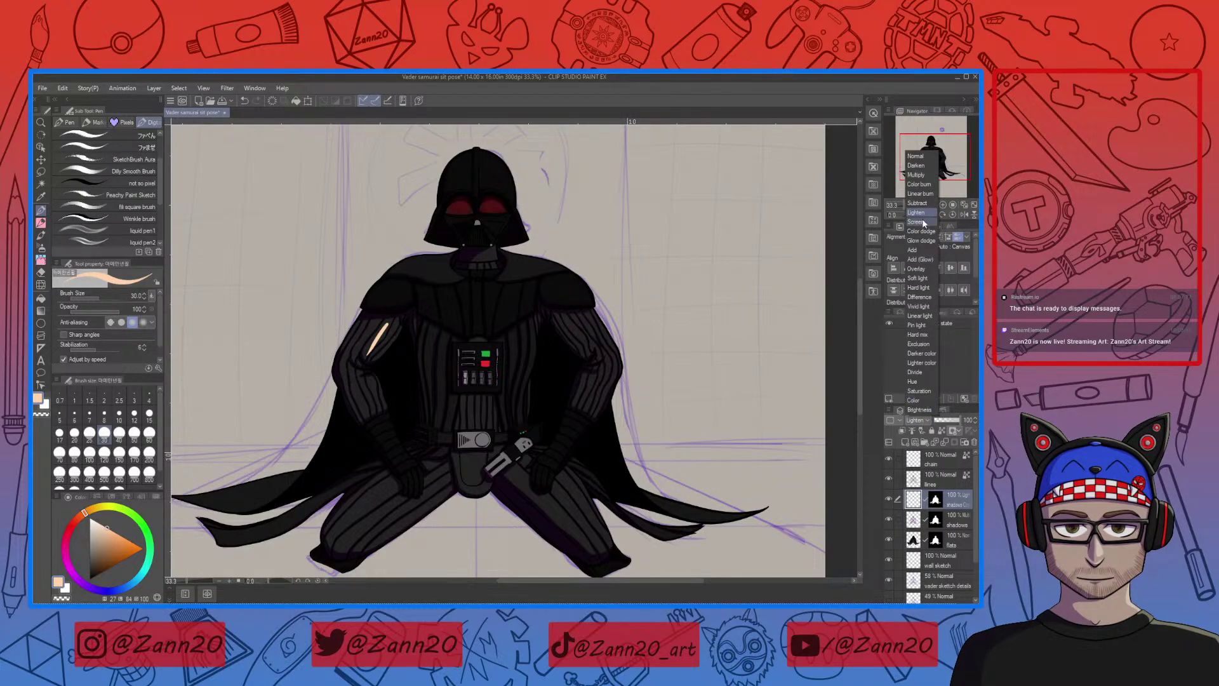
left_click(918, 221)
left_click(924, 421)
left_click(921, 277)
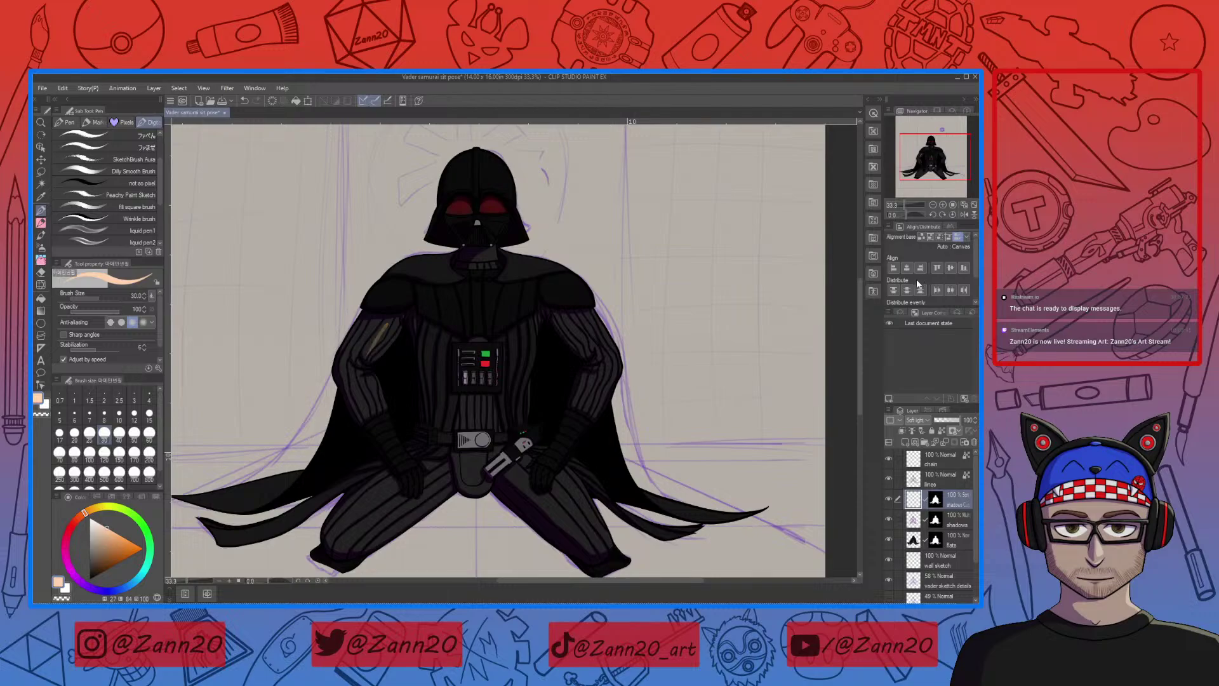
left_click(922, 419)
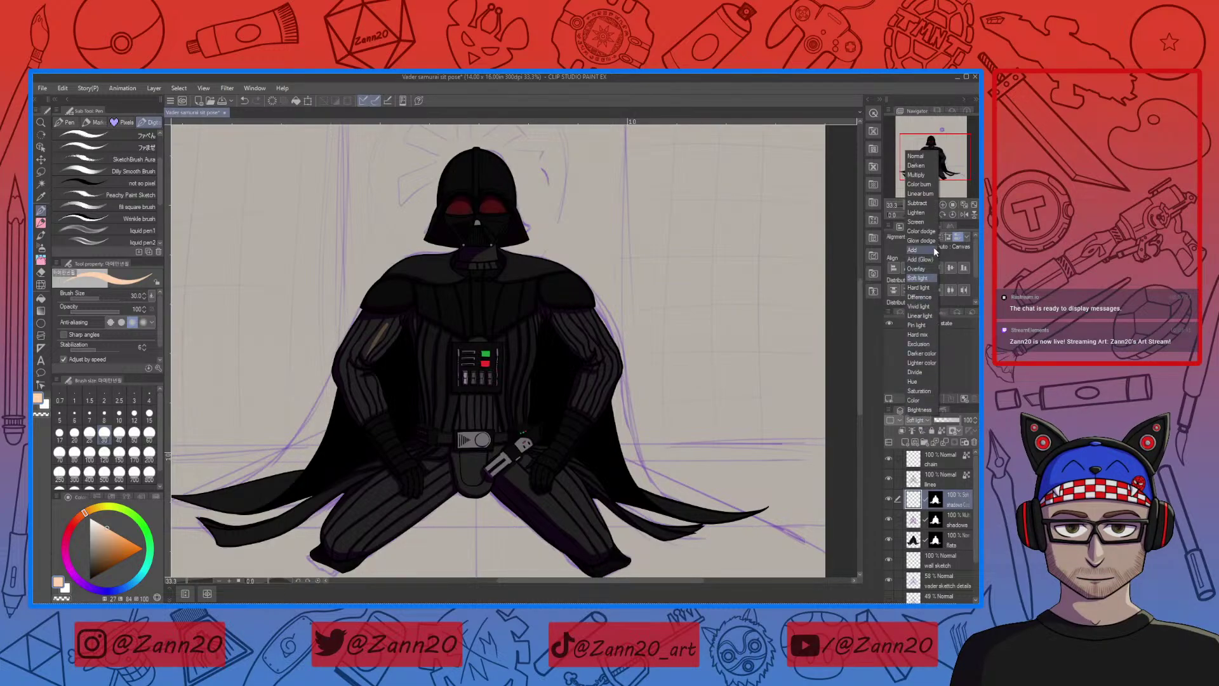
left_click(924, 267)
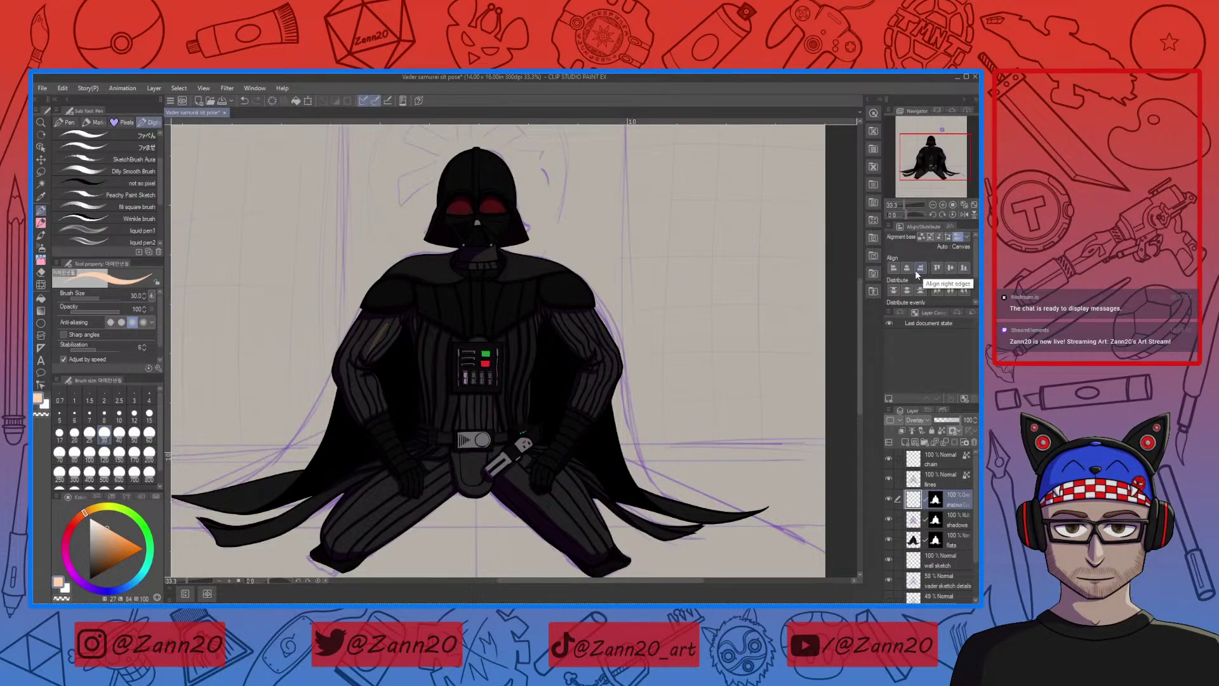
left_click(919, 420)
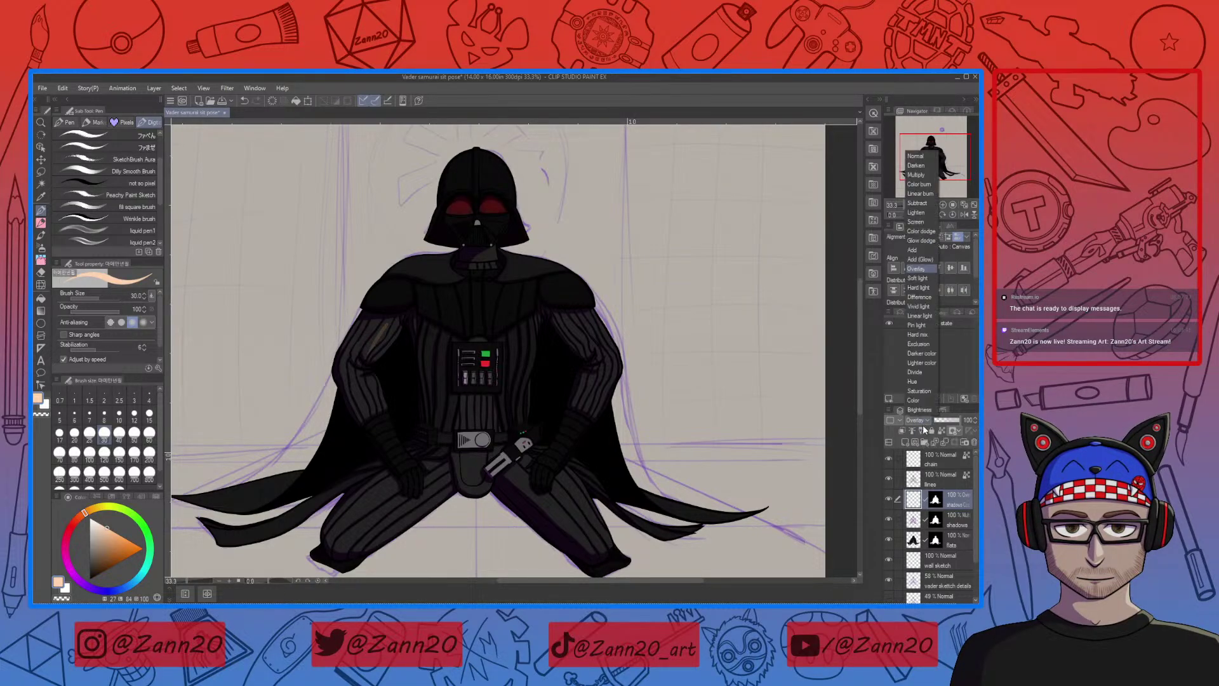
left_click(922, 269)
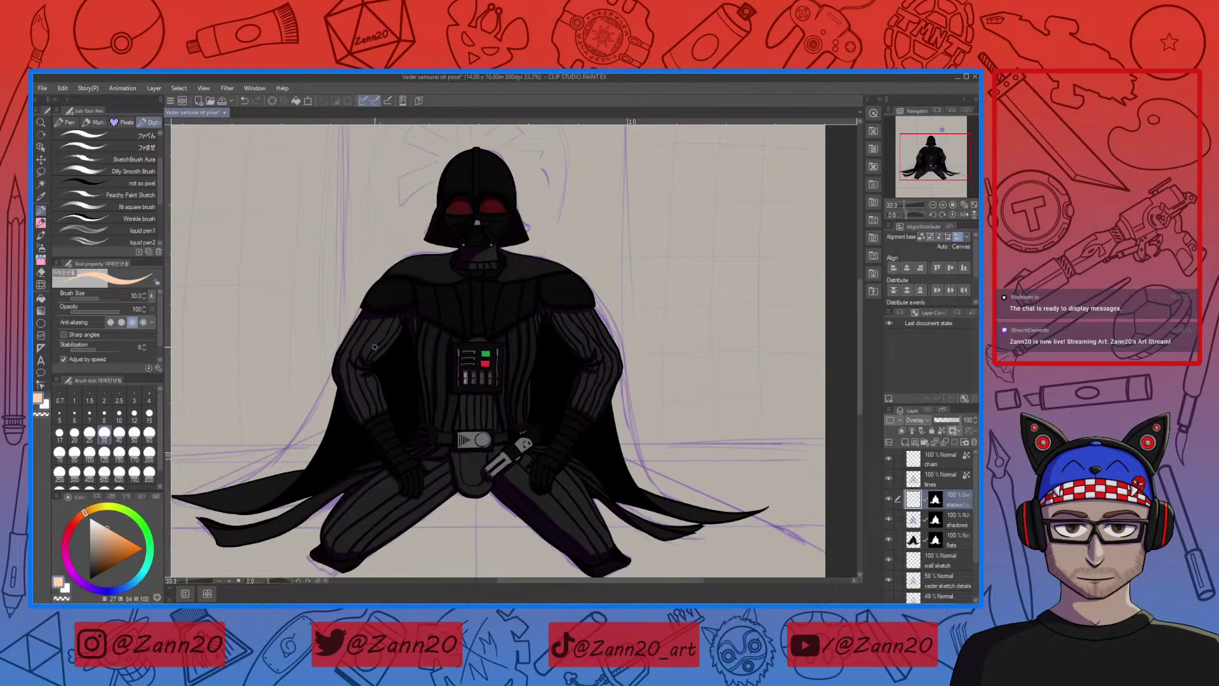
Paint peach highlights on Vader's neck piece and along the mantle over his left shoulder
key("c")
key("ctrl+plus")
key("ctrl+plus")
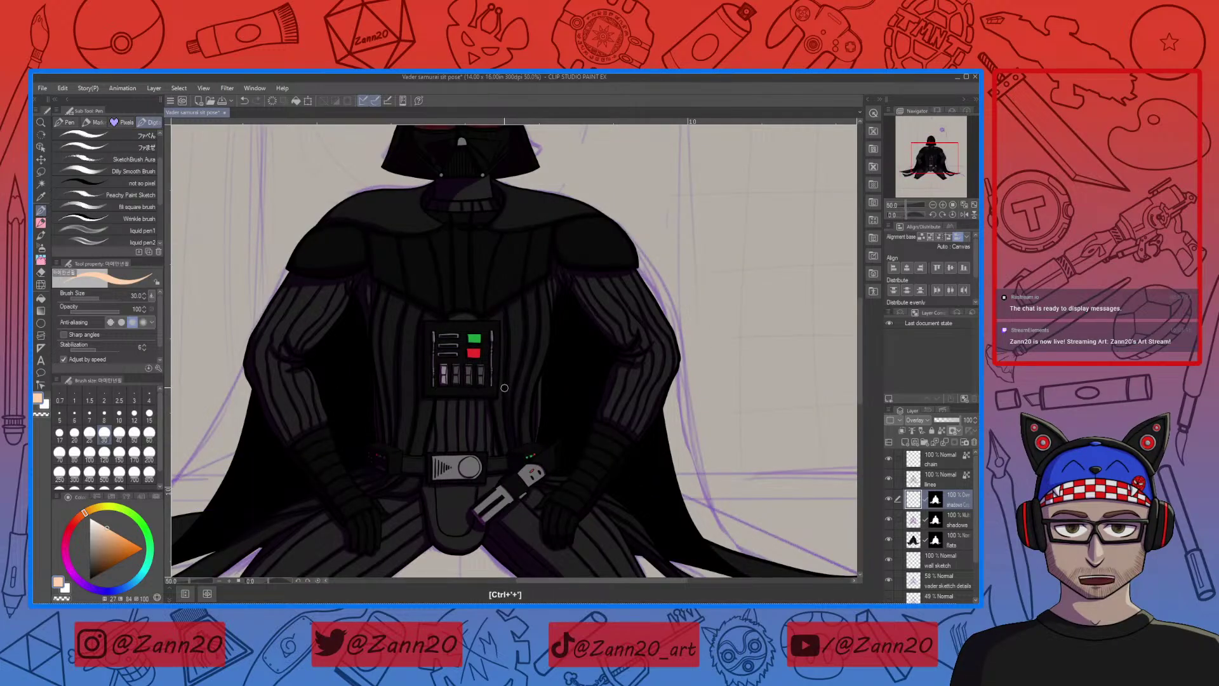
left_click_drag(559, 234, 535, 384)
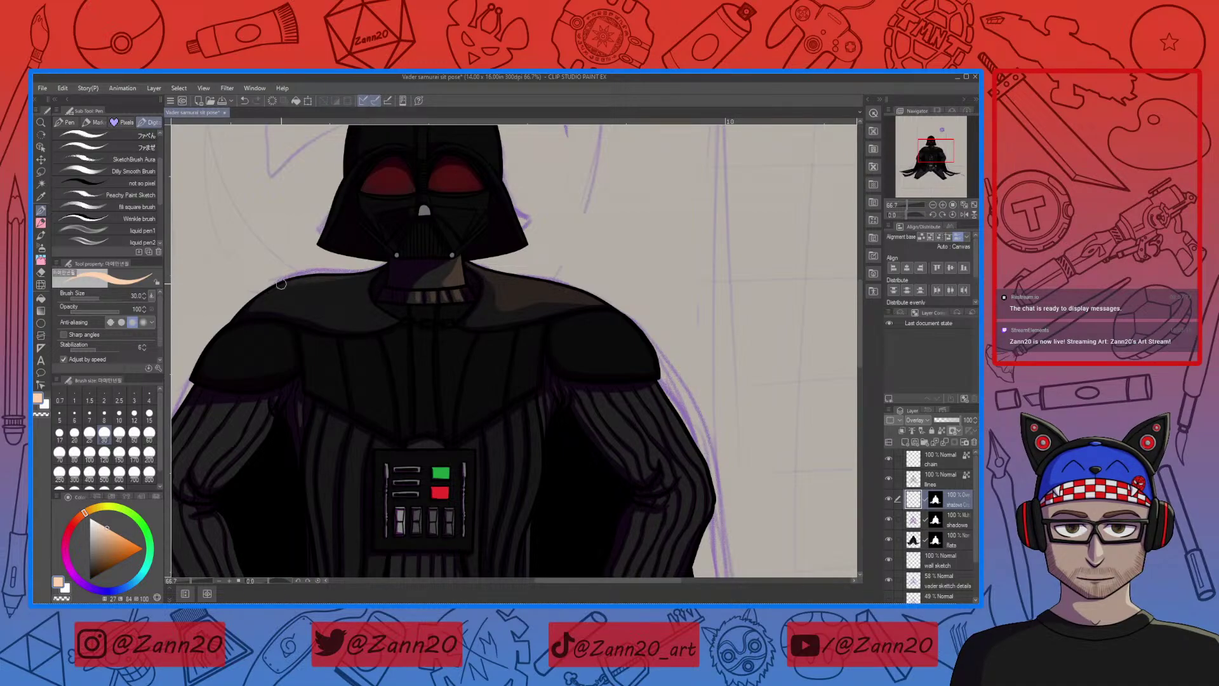
Paint a narrow highlight down the outer edge of Vader's left sleeve, from below the shoulder past the elbow
left_click_drag(531, 468, 550, 349)
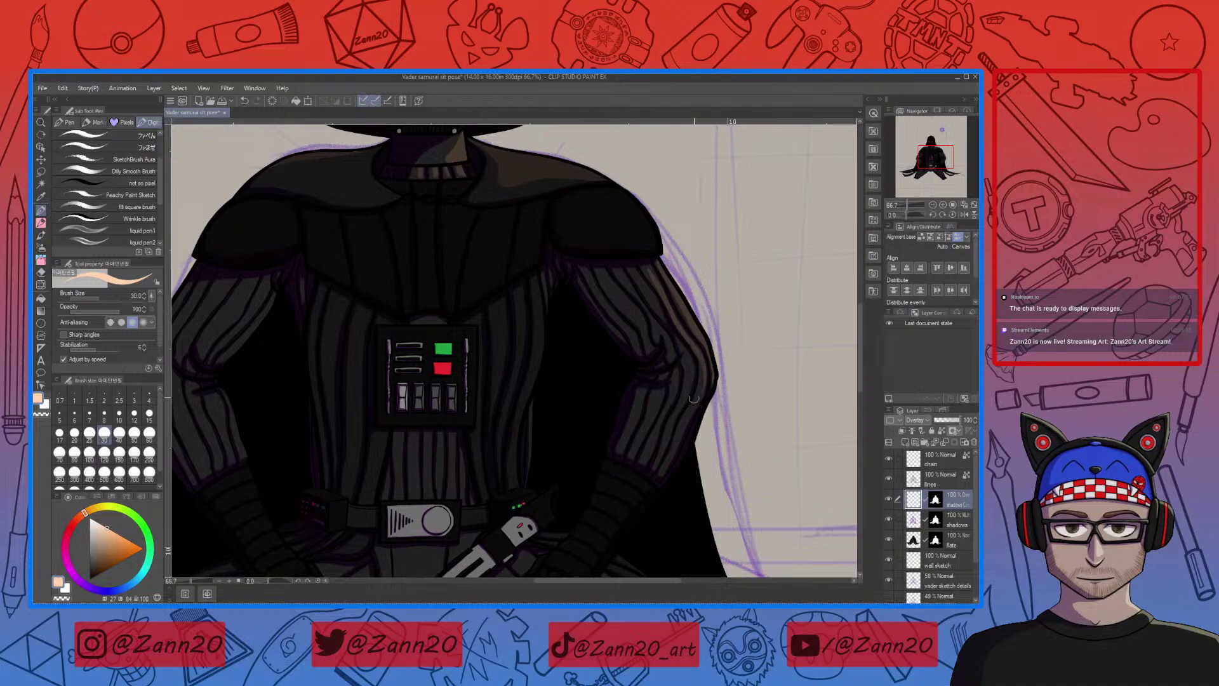
left_click_drag(635, 270, 659, 316)
key("ctrl+z")
key("ctrl+z")
mouse_move(677, 321)
left_mouse_down()
mouse_move(668, 282)
mouse_move(698, 349)
left_mouse_up()
left_click_drag(692, 308, 698, 414)
Fill both trailing cape ends on Vader's left side with peach highlights
left_click_drag(545, 471, 654, 442)
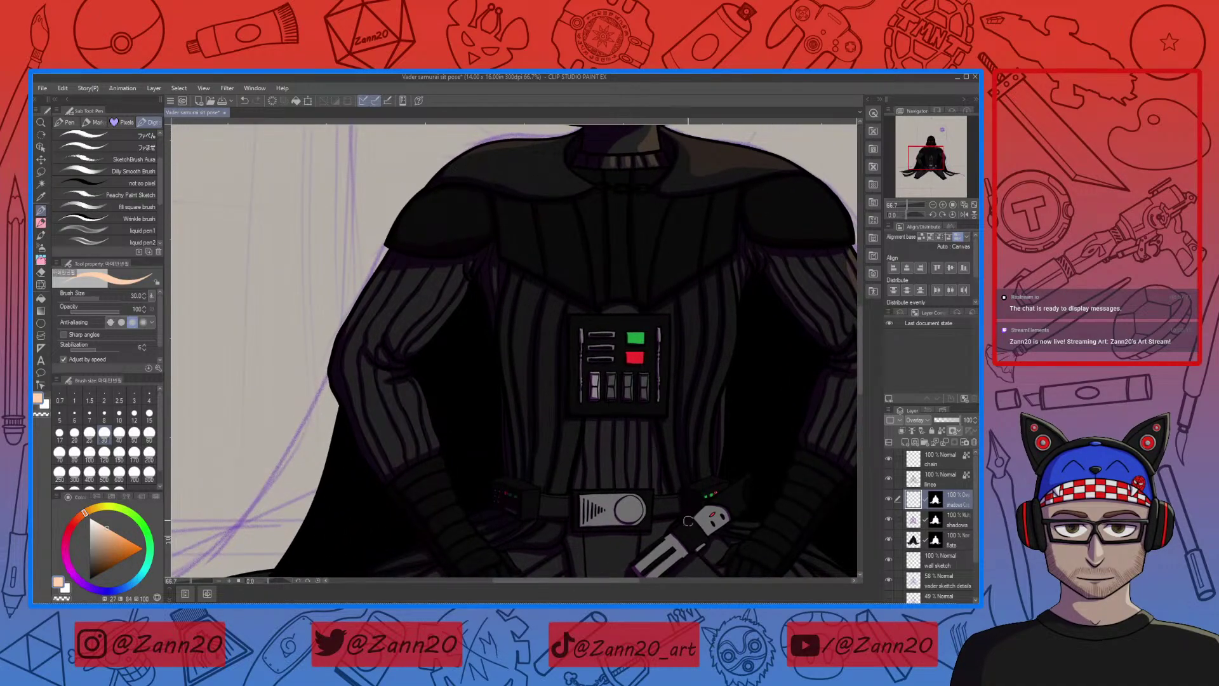
left_click_drag(688, 521, 458, 394)
left_click_drag(616, 360, 612, 340)
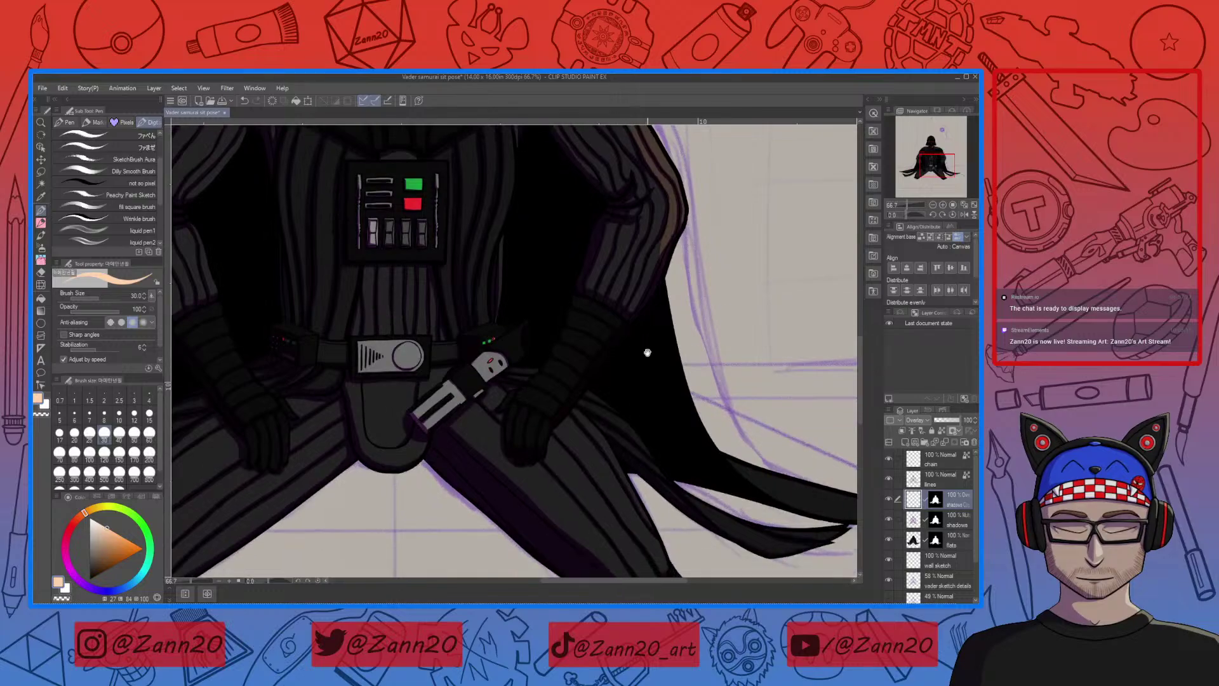
left_click_drag(642, 517, 550, 403)
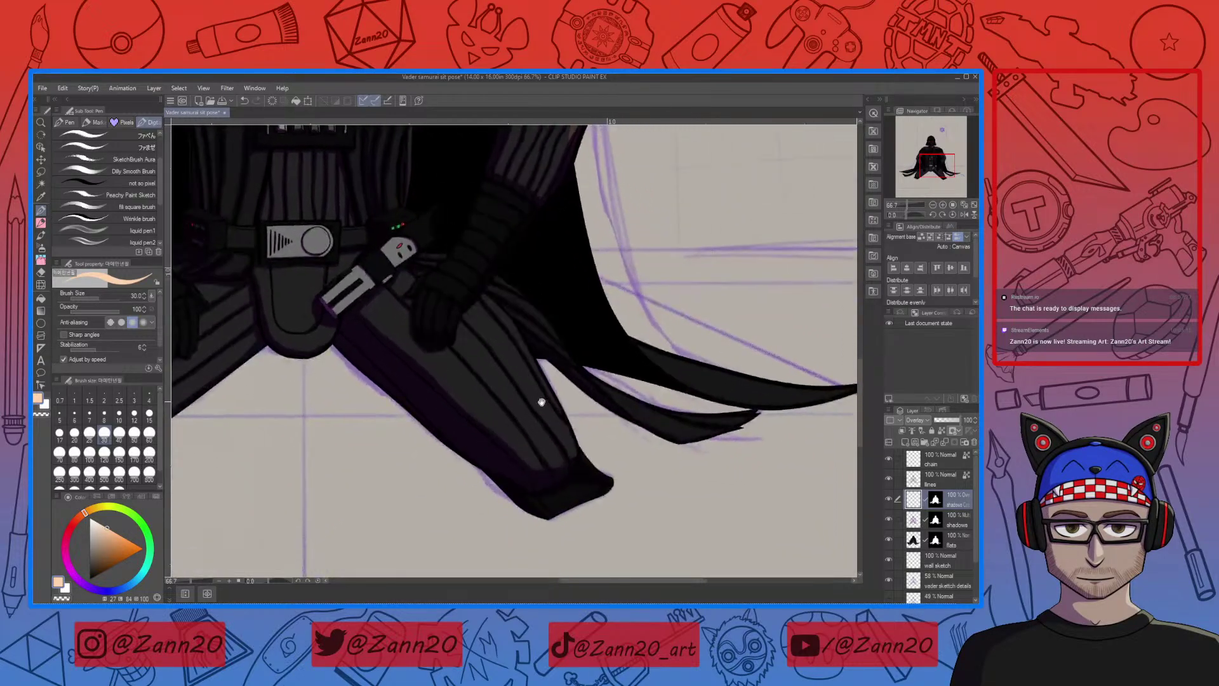
mouse_move(637, 342)
left_mouse_down()
mouse_move(698, 372)
mouse_move(842, 389)
left_mouse_up()
left_click_drag(640, 343, 806, 390)
left_click_drag(661, 367, 819, 397)
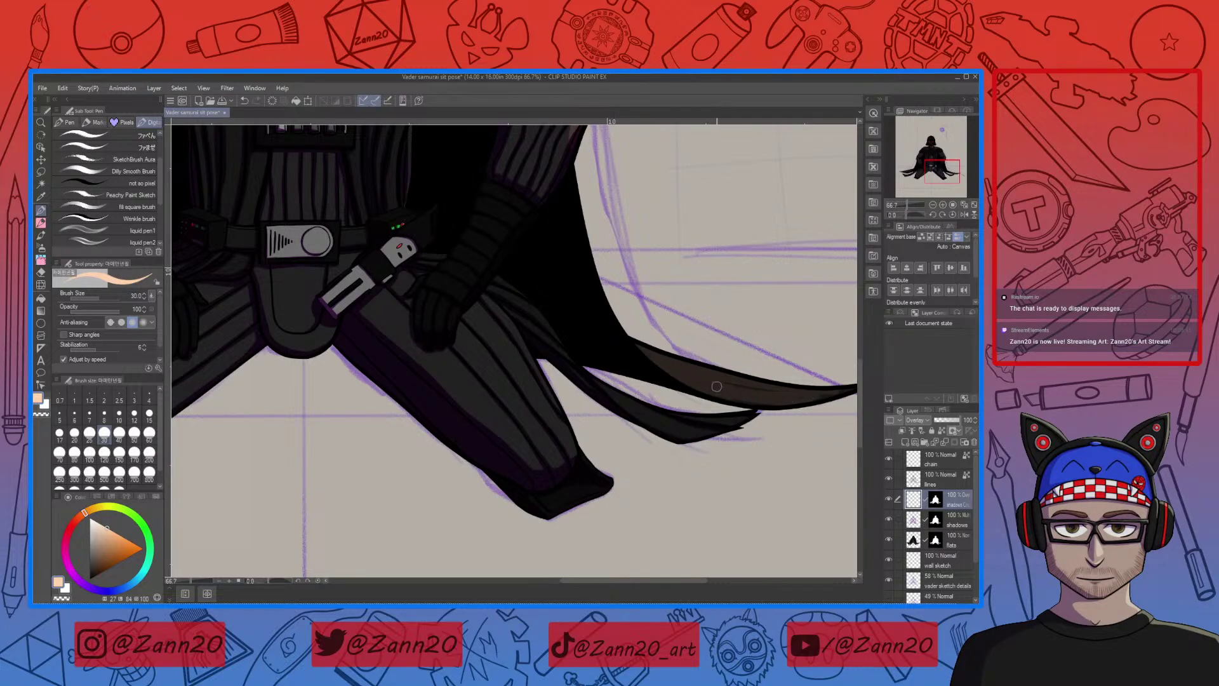
left_click_drag(762, 397, 667, 392)
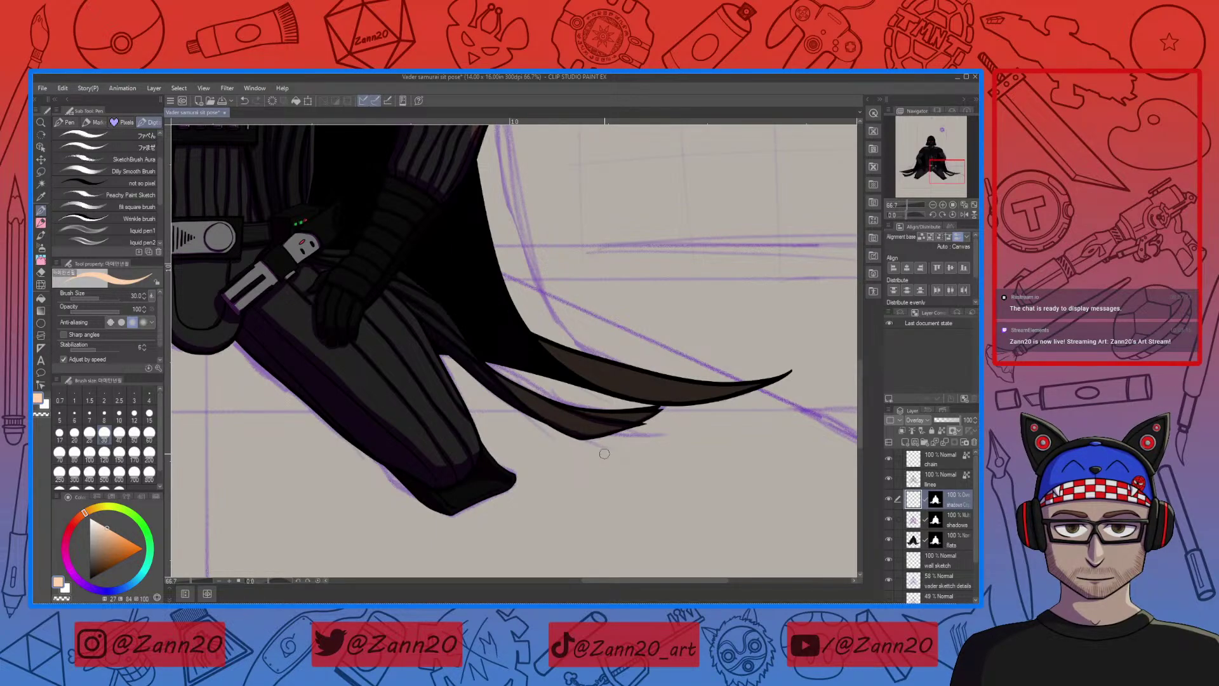
left_click_drag(595, 433, 739, 393)
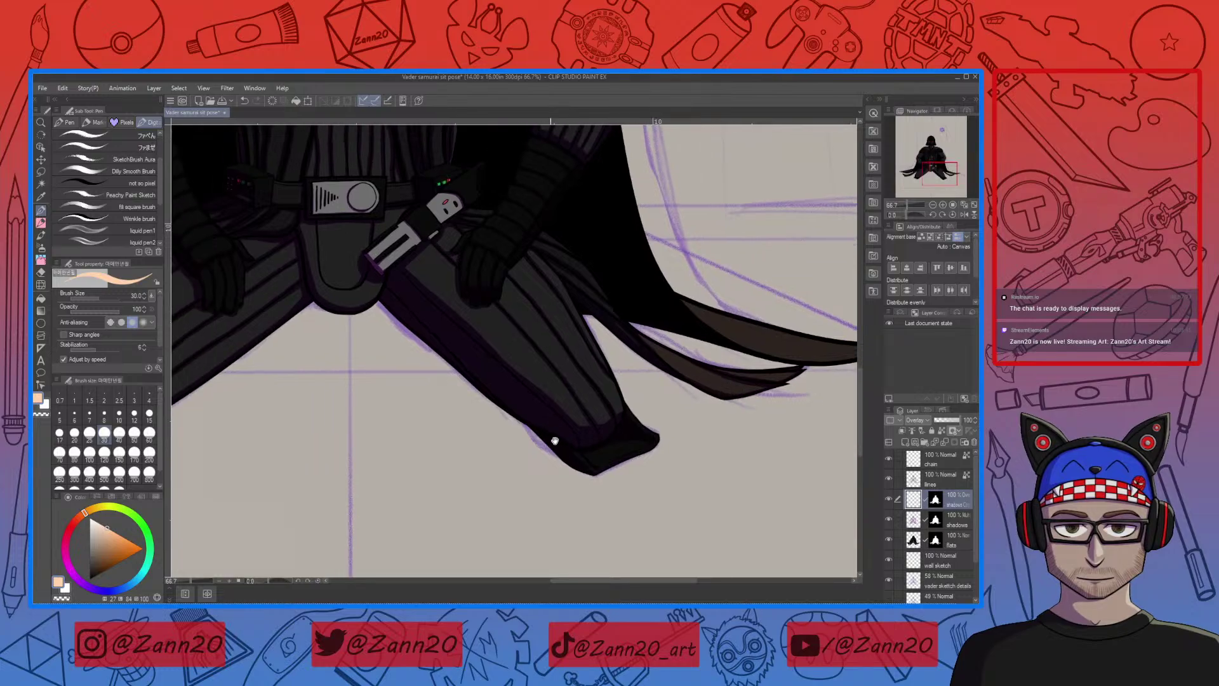
Highlight the outer stripe of Vader's left trouser leg, from the glove down to the boot
left_click_drag(554, 441, 585, 486)
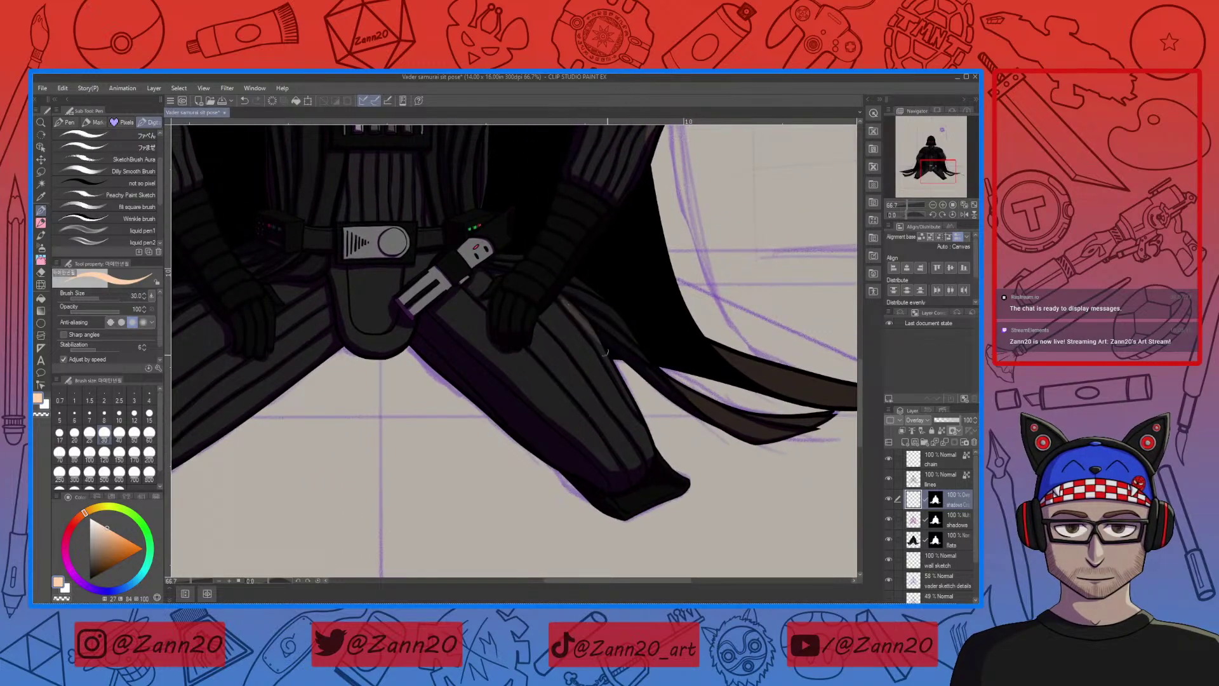
left_click_drag(562, 299, 620, 381)
mouse_move(559, 297)
left_mouse_down()
mouse_move(571, 347)
mouse_move(555, 313)
mouse_move(583, 355)
mouse_move(560, 320)
mouse_move(571, 318)
mouse_move(633, 423)
mouse_move(593, 357)
left_mouse_up()
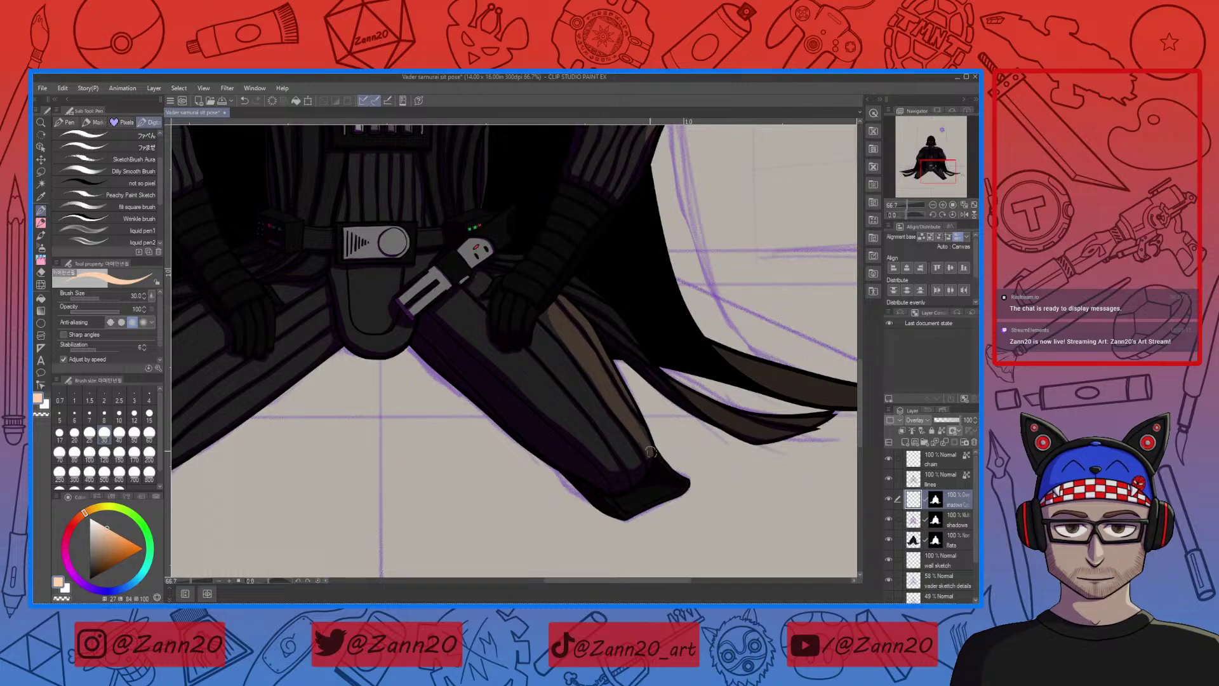
left_click_drag(638, 422, 651, 455)
mouse_move(586, 360)
left_mouse_down()
mouse_move(549, 322)
mouse_move(565, 341)
left_mouse_up()
Extend the highlights across the remaining lit stripes of Vader's left thigh, leaving the inner shadow dark
scroll(612, 391, "up", 3)
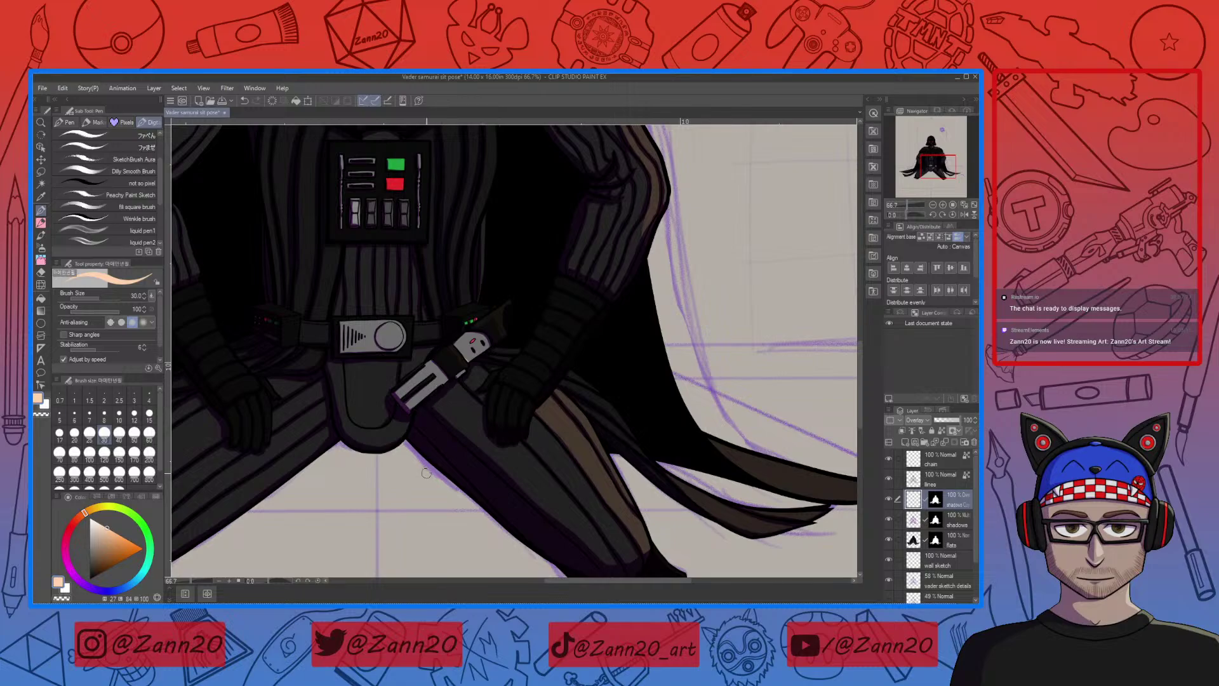
left_click_drag(467, 365, 556, 299)
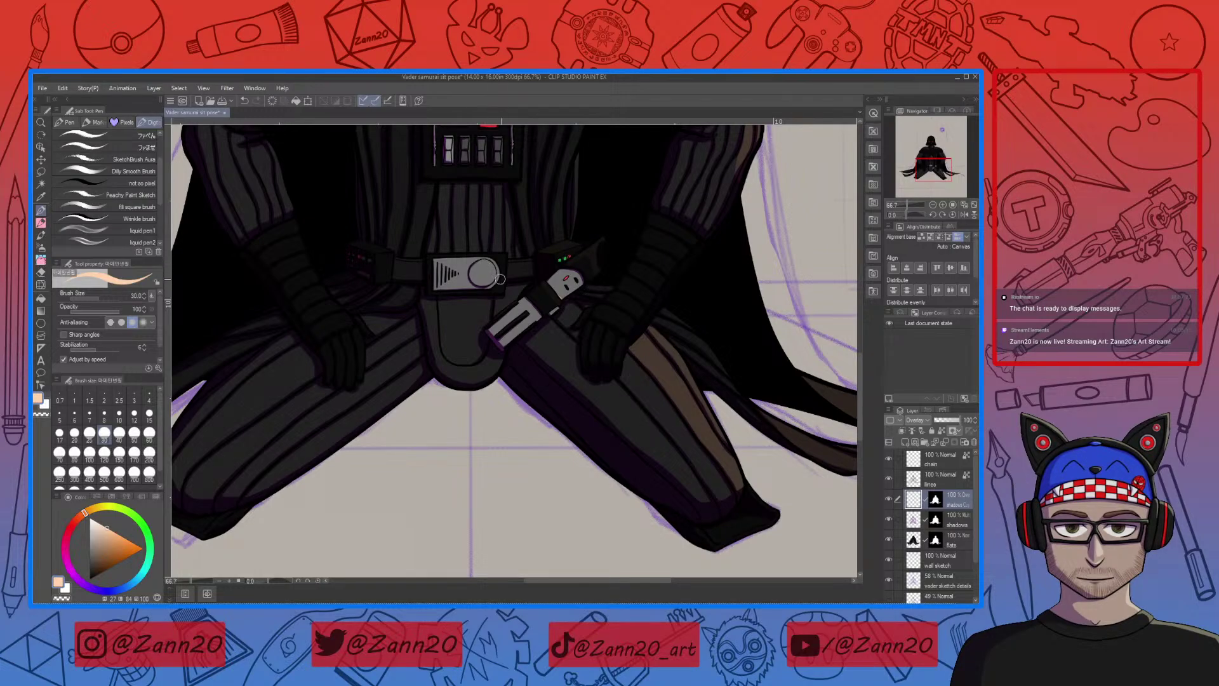
left_click_drag(466, 387, 529, 400)
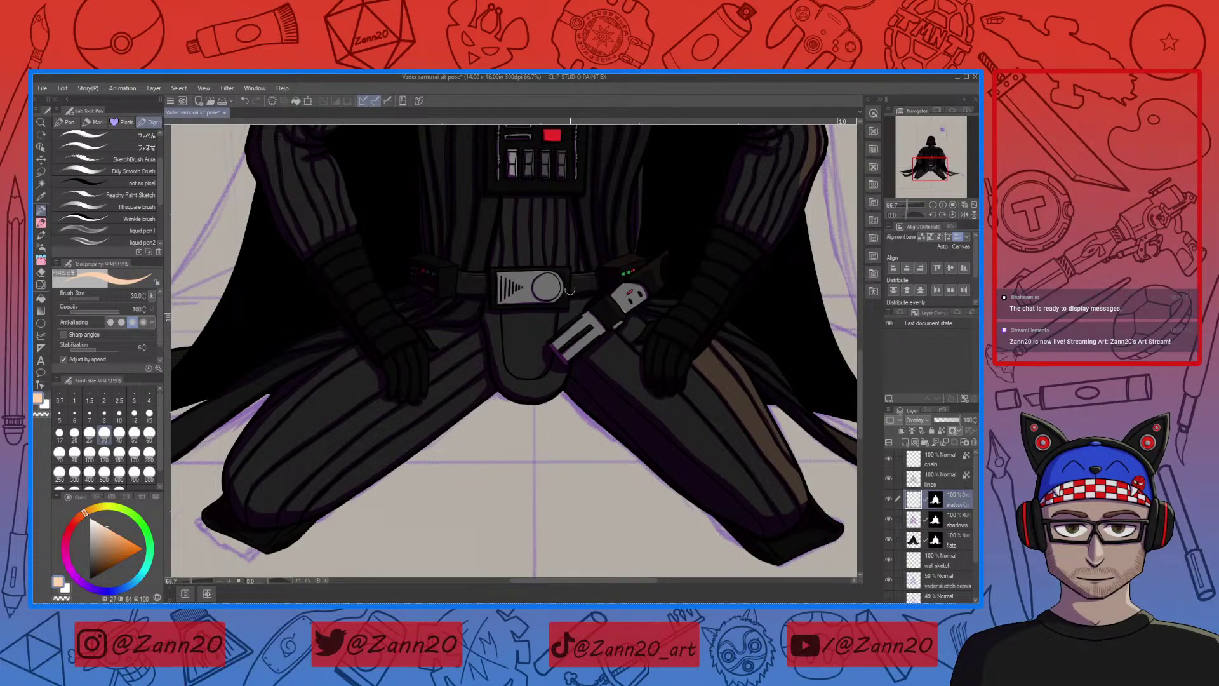
left_click_drag(568, 309, 320, 551)
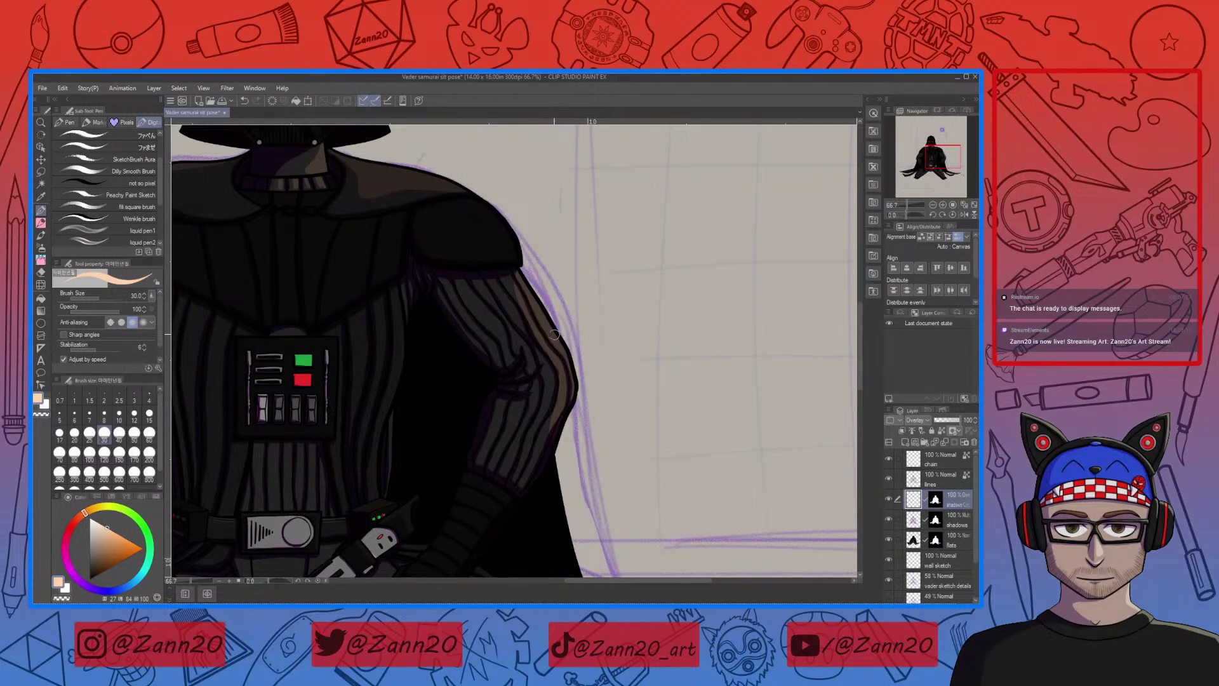
left_click_drag(554, 335, 650, 141)
left_click_drag(540, 460, 561, 442)
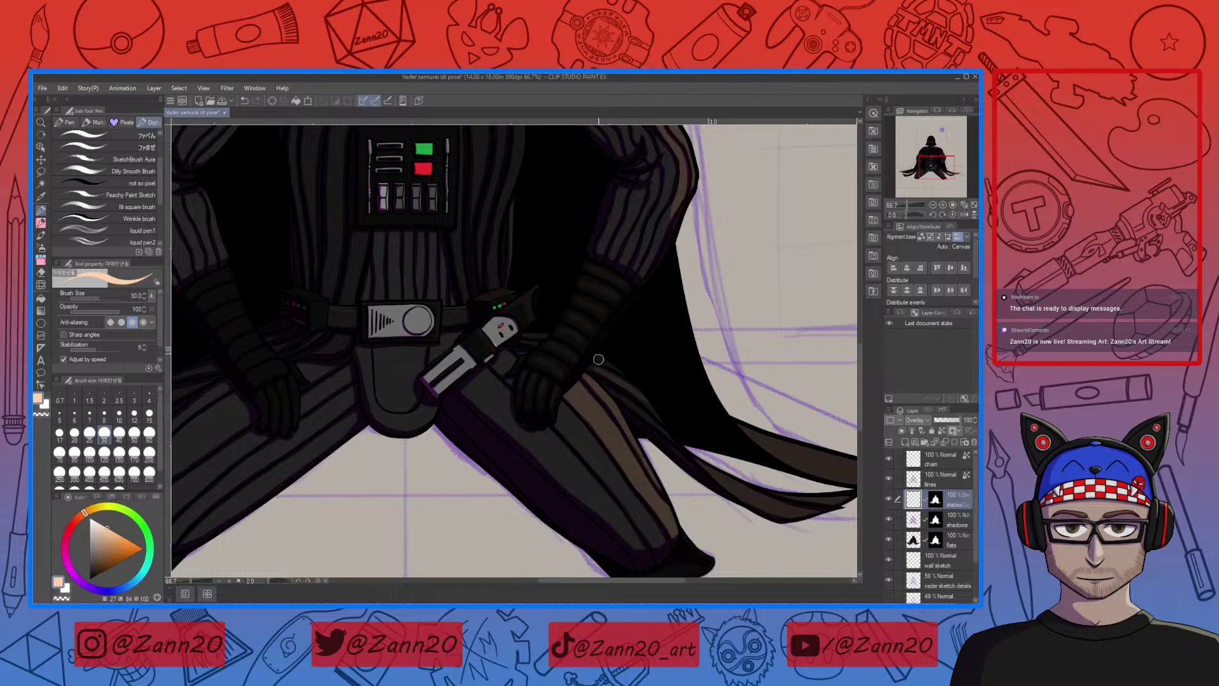
left_click_drag(539, 454, 475, 388)
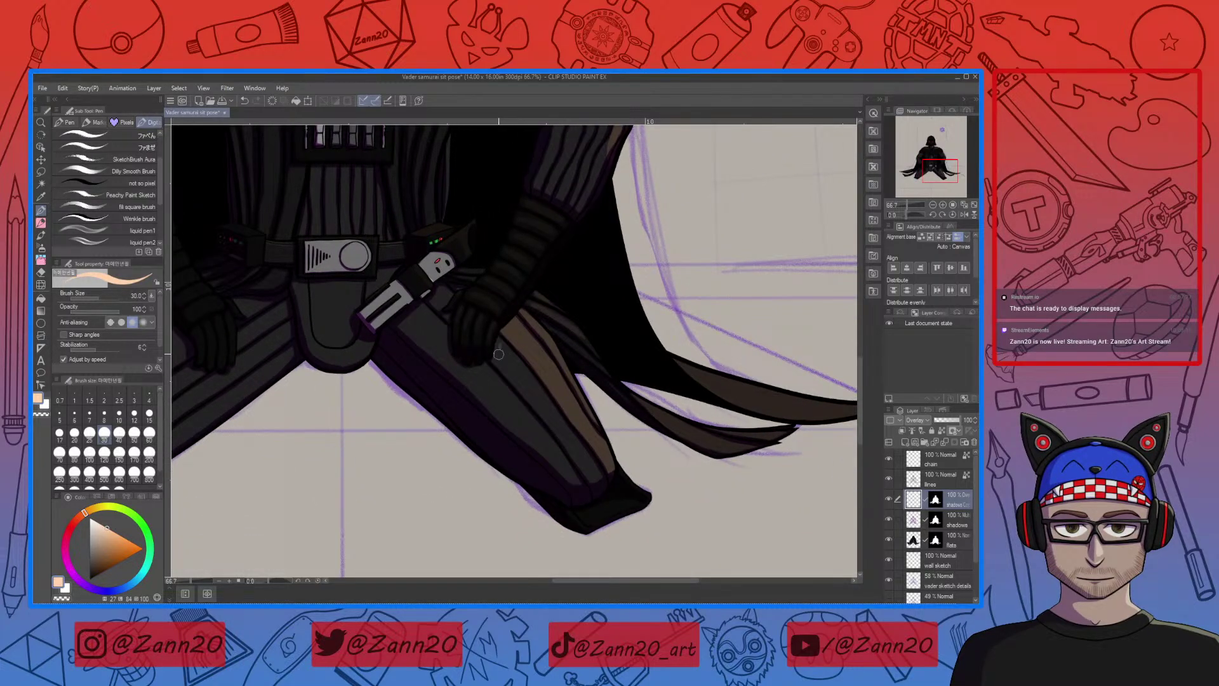
mouse_move(499, 354)
left_mouse_down()
mouse_move(552, 421)
mouse_move(503, 346)
mouse_move(555, 419)
mouse_move(500, 353)
mouse_move(515, 372)
left_mouse_up()
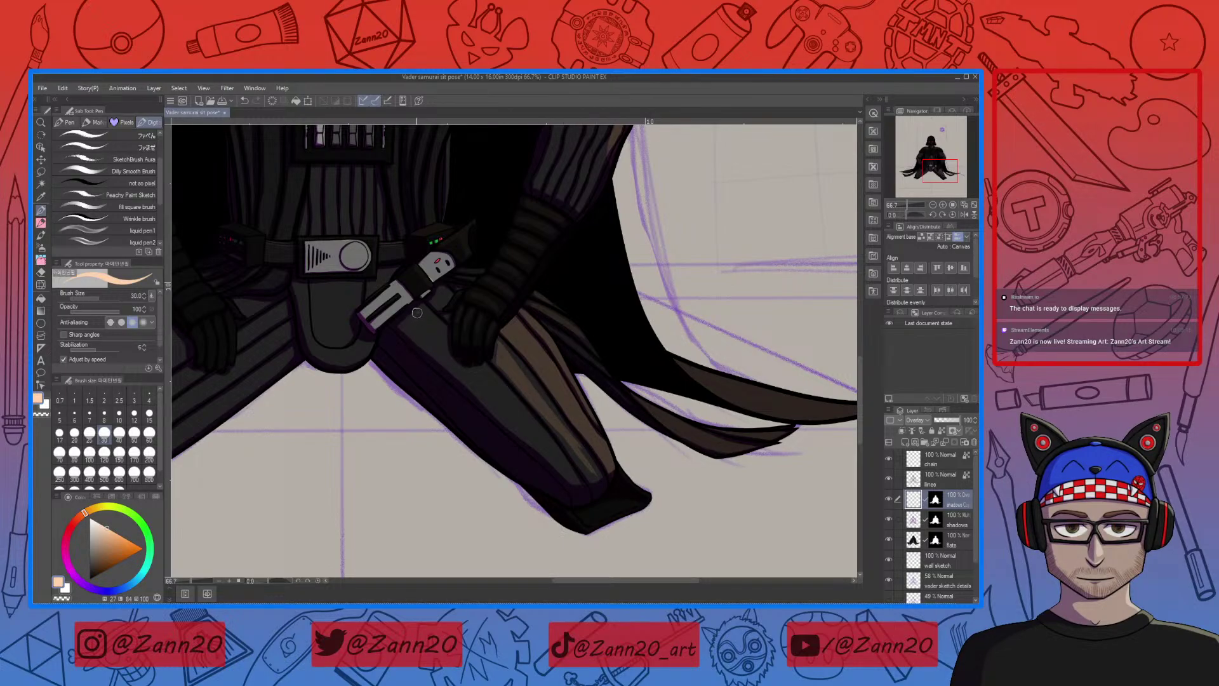
mouse_move(417, 313)
left_mouse_down()
mouse_move(428, 345)
mouse_move(562, 465)
mouse_move(417, 313)
mouse_move(556, 461)
left_mouse_up()
left_click_drag(522, 397, 695, 395)
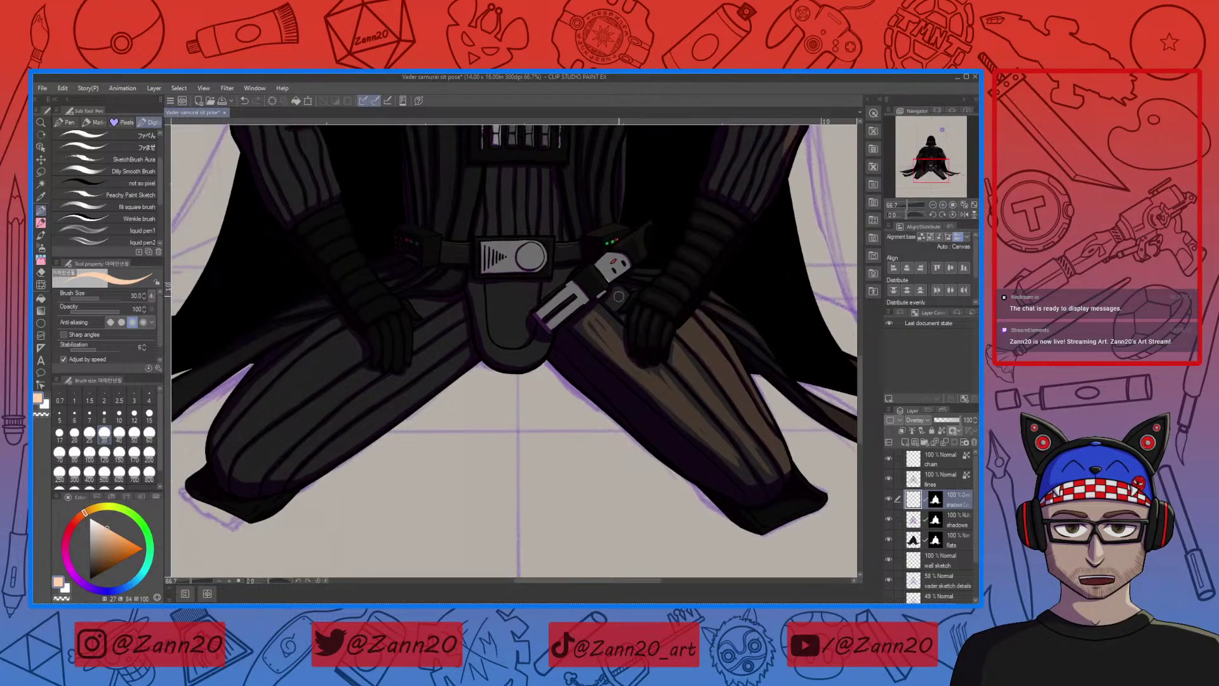
Add small highlights between the lightsaber hilt and left glove, and on the light bars of the chest control panel
left_click_drag(619, 296, 604, 298)
left_click_drag(473, 377, 571, 367)
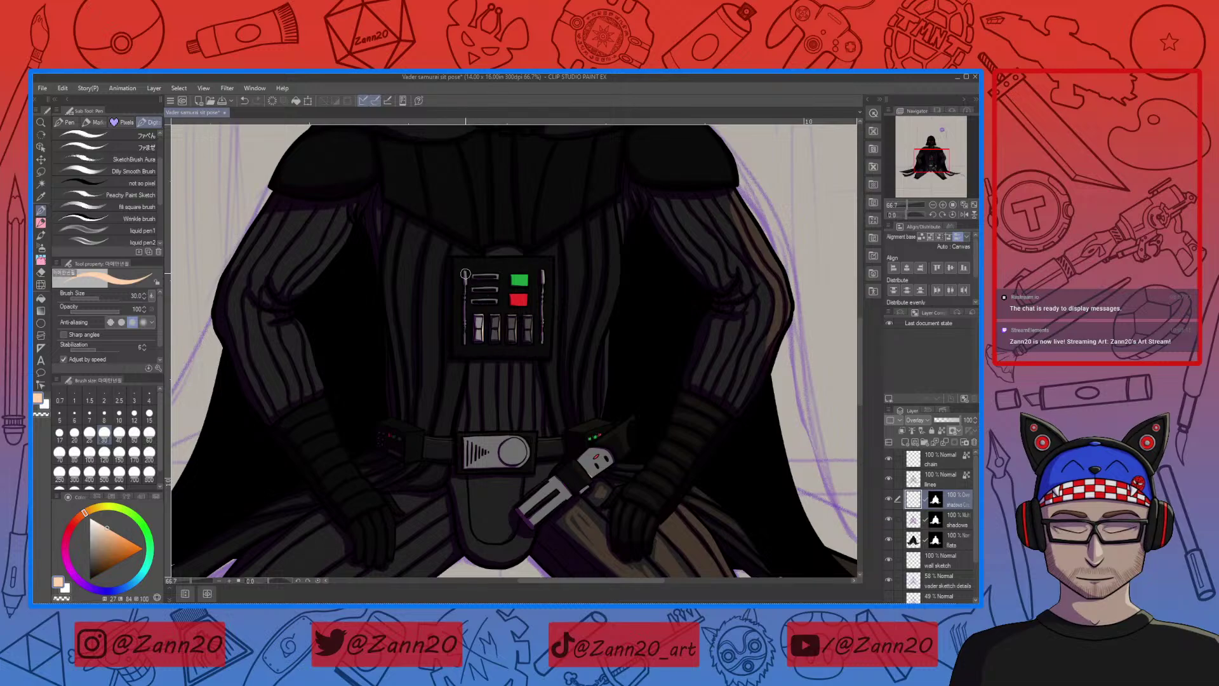
mouse_move(465, 308)
left_mouse_down()
mouse_move(464, 340)
mouse_move(498, 282)
mouse_move(473, 301)
left_mouse_up()
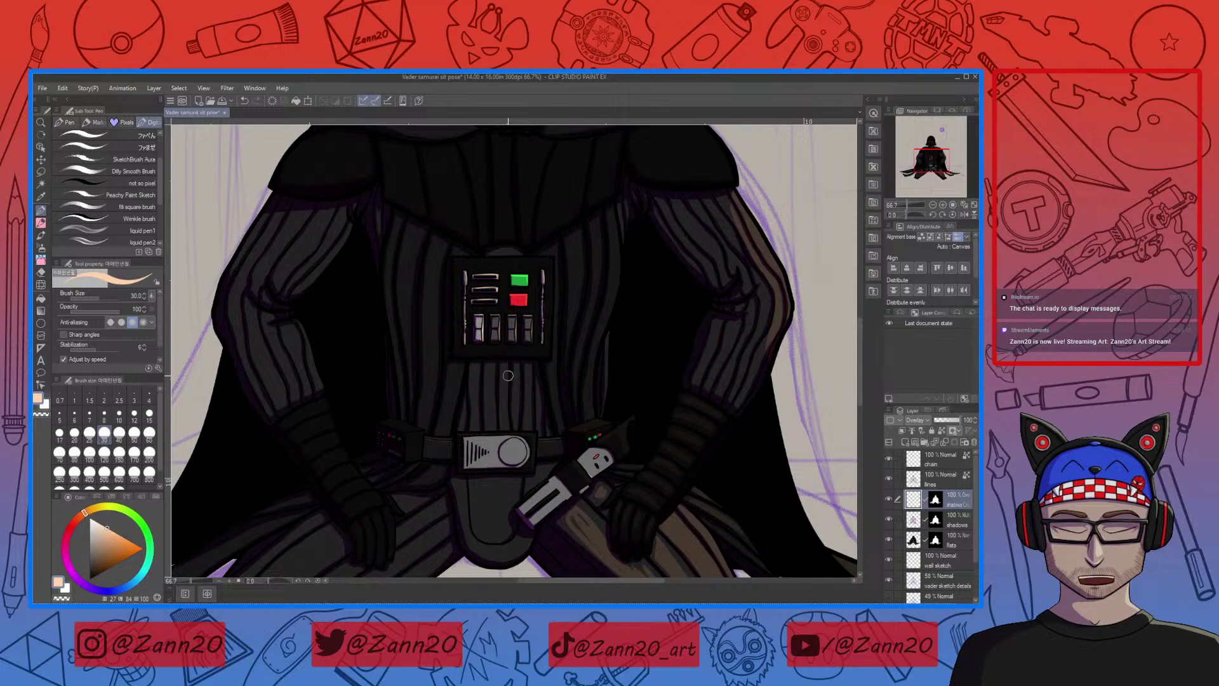
Paint peach highlights along the vertical tunic stripes on both sides of the chest control panel and below it
left_click_drag(628, 469, 585, 509)
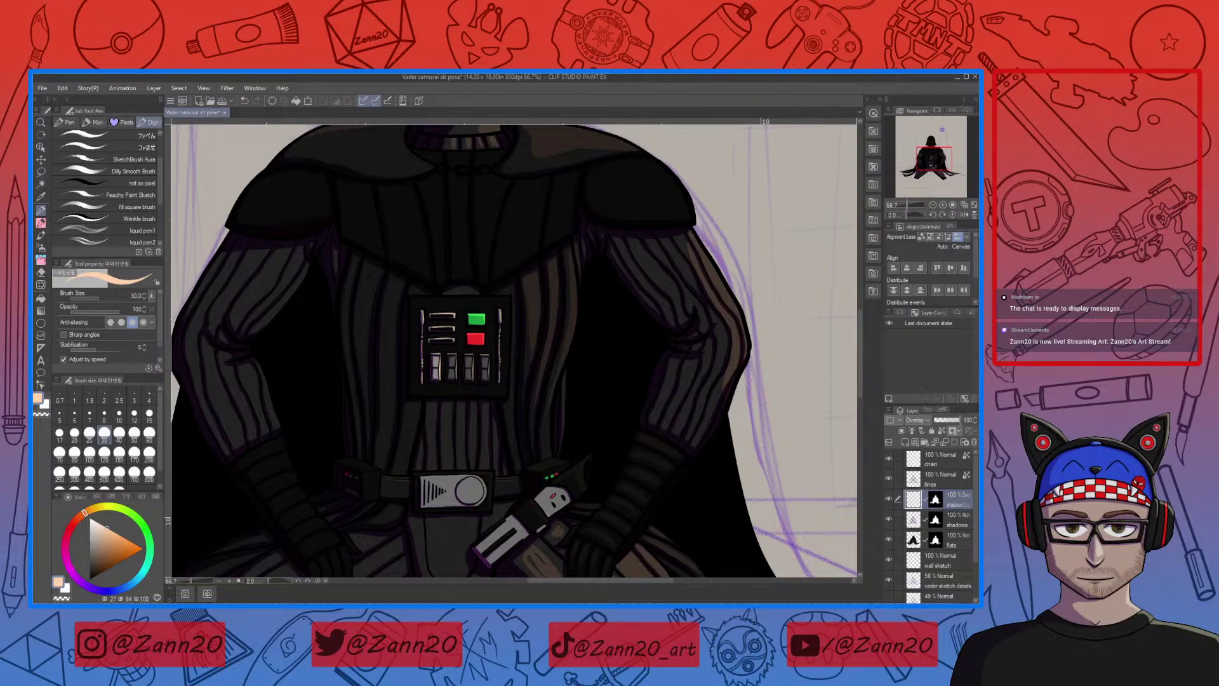
left_click_drag(491, 442, 585, 402)
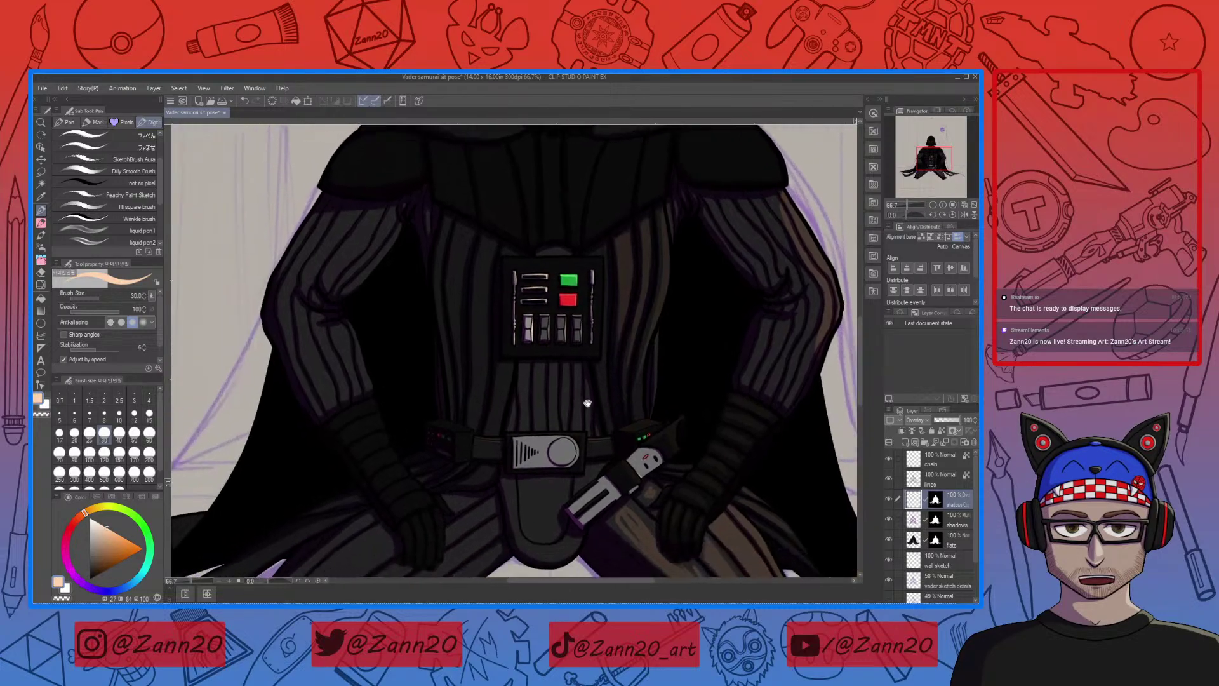
left_click_drag(575, 460, 553, 447)
left_click_drag(562, 350, 560, 408)
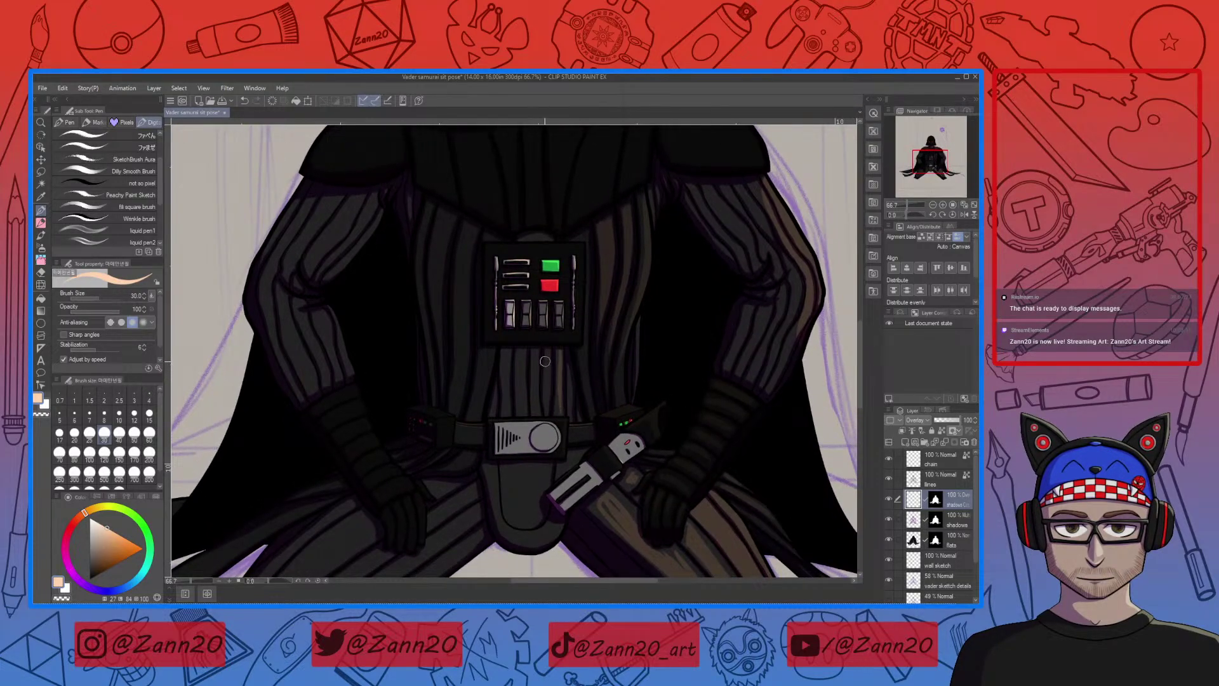
left_click_drag(531, 351, 536, 414)
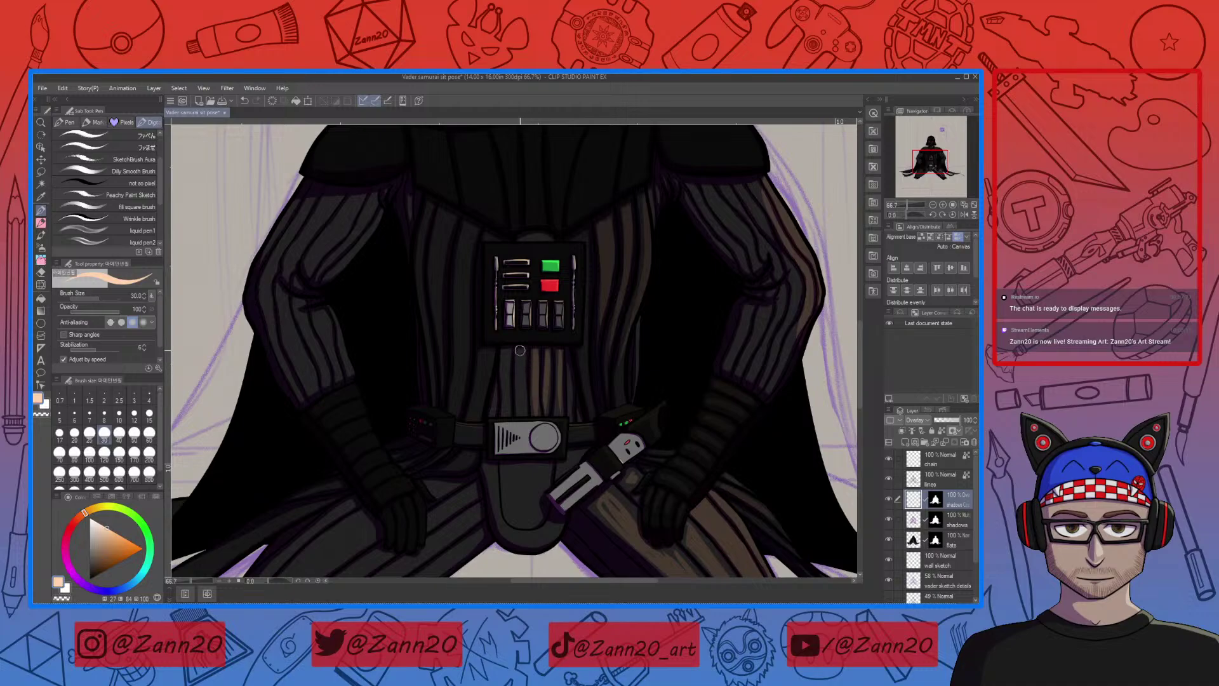
left_click_drag(520, 351, 522, 419)
left_click_drag(505, 351, 503, 413)
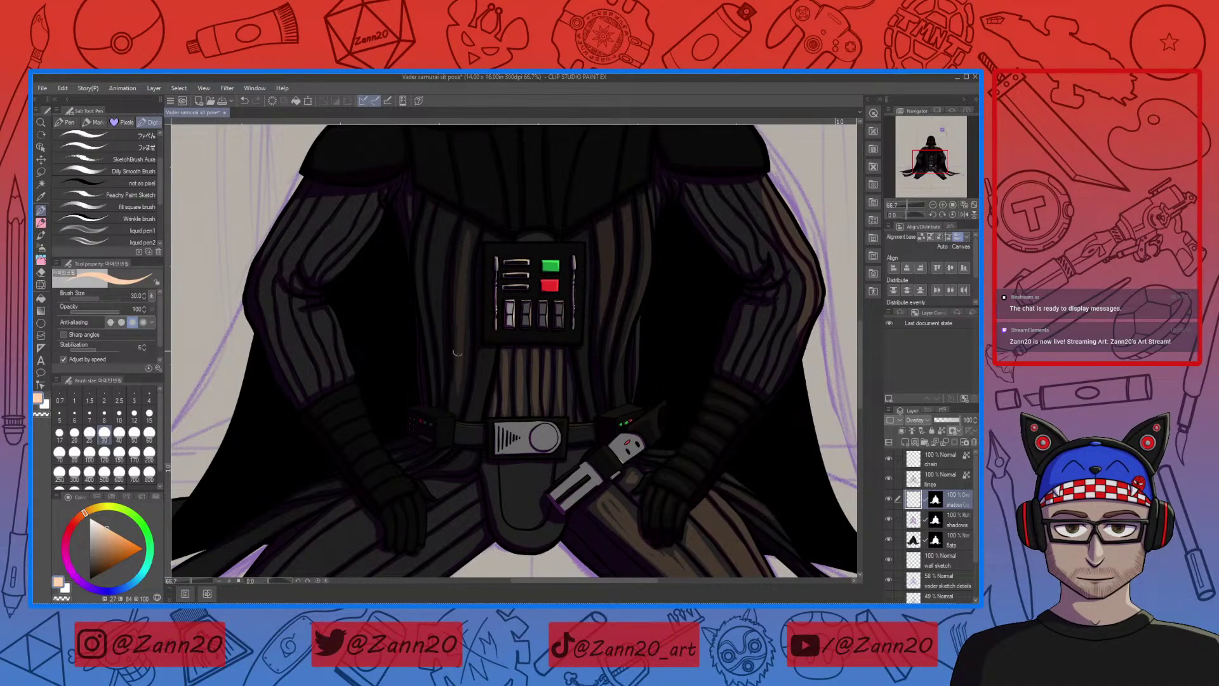
left_click_drag(445, 216, 433, 311)
left_click_drag(422, 245, 430, 375)
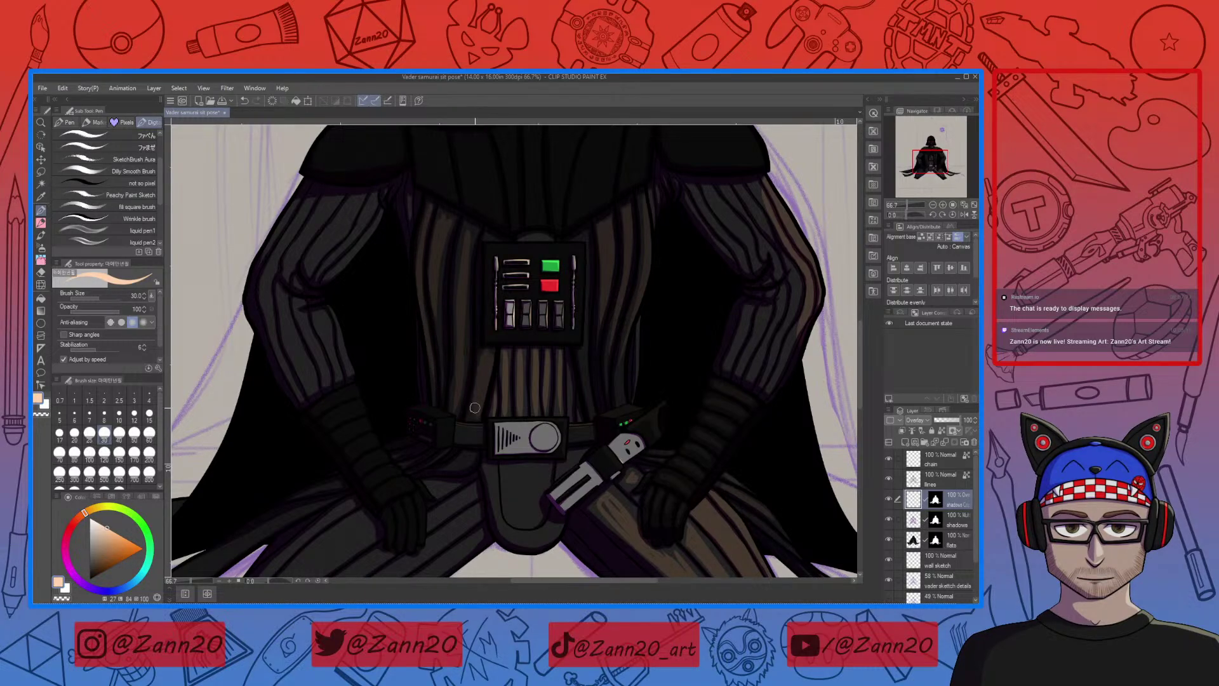
Paint peach highlights along the stripes of Vader's right trouser leg, from the glove and hip down to the knee
scroll(613, 508, "down", 4)
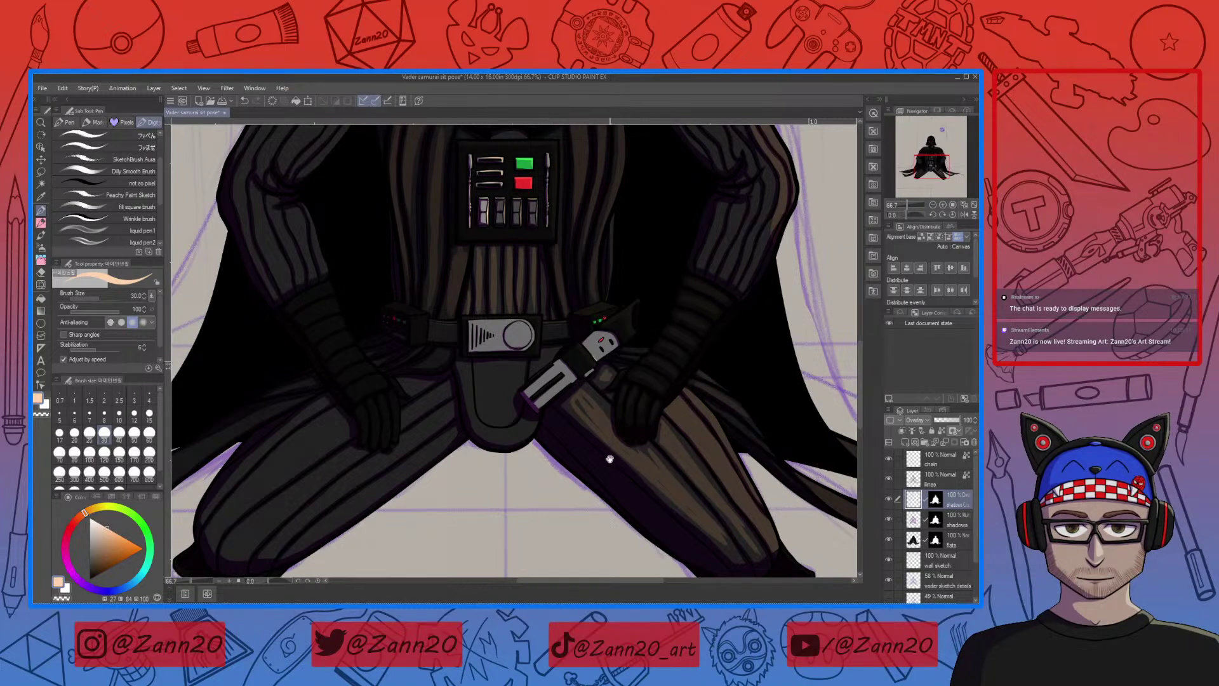
left_click_drag(609, 459, 651, 415)
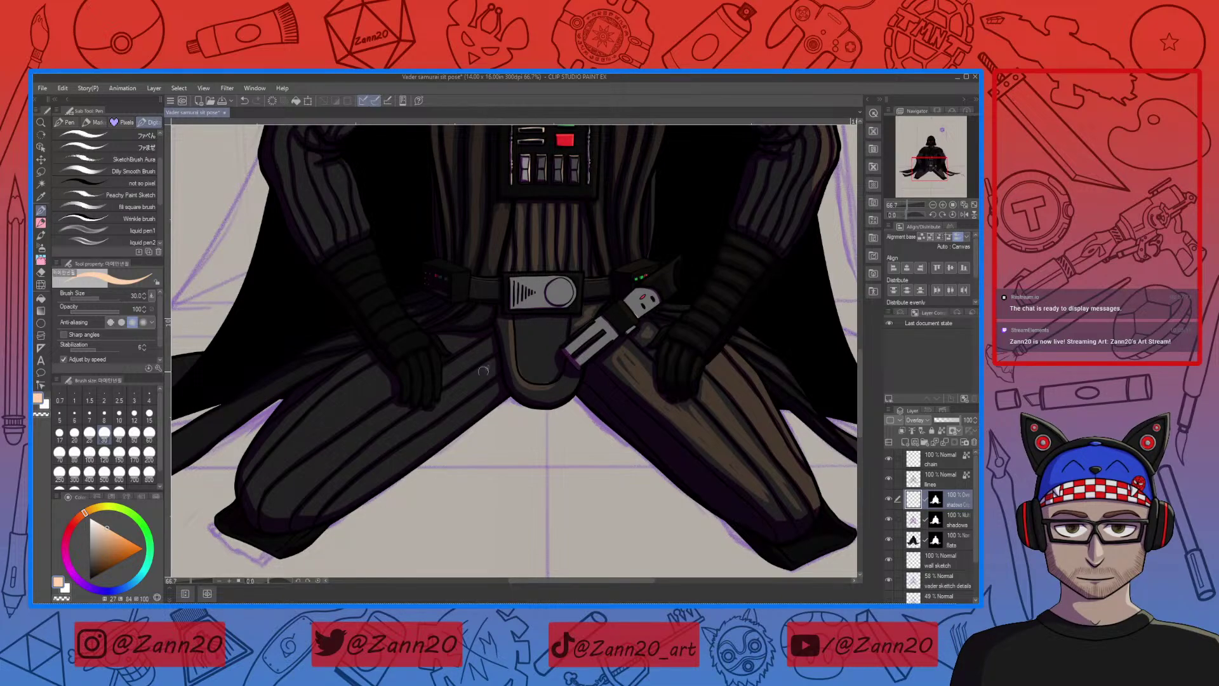
left_click_drag(483, 371, 310, 512)
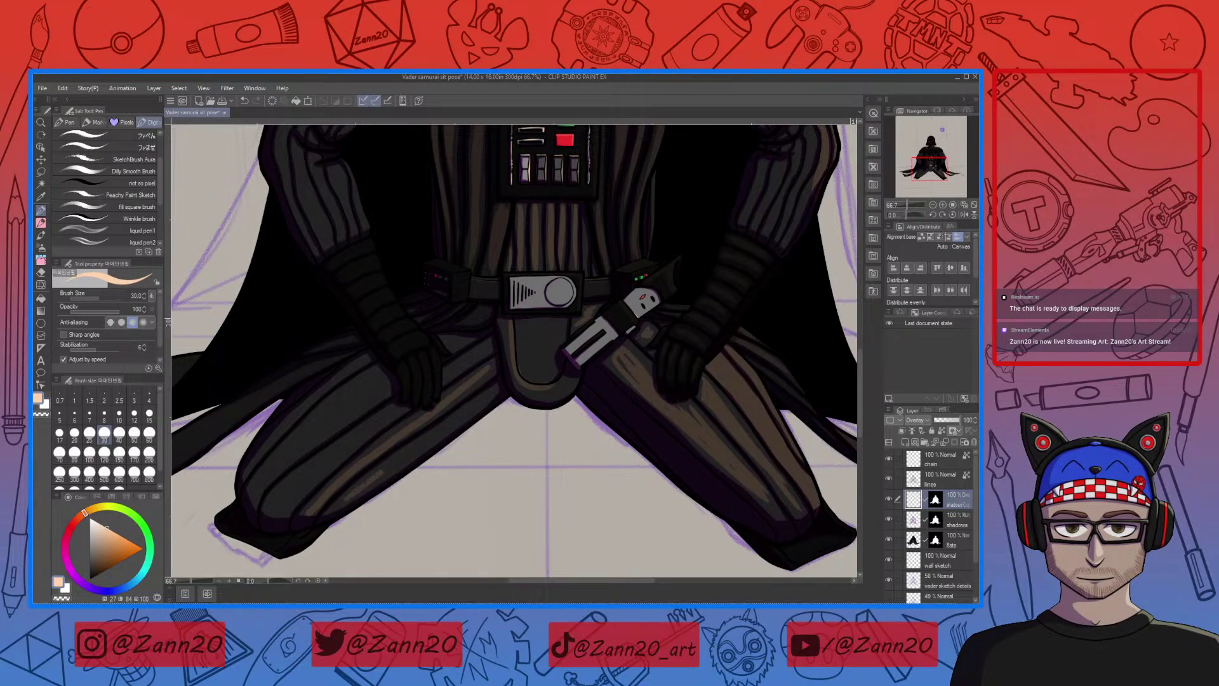
left_click_drag(384, 469, 494, 392)
left_click_drag(281, 502, 394, 416)
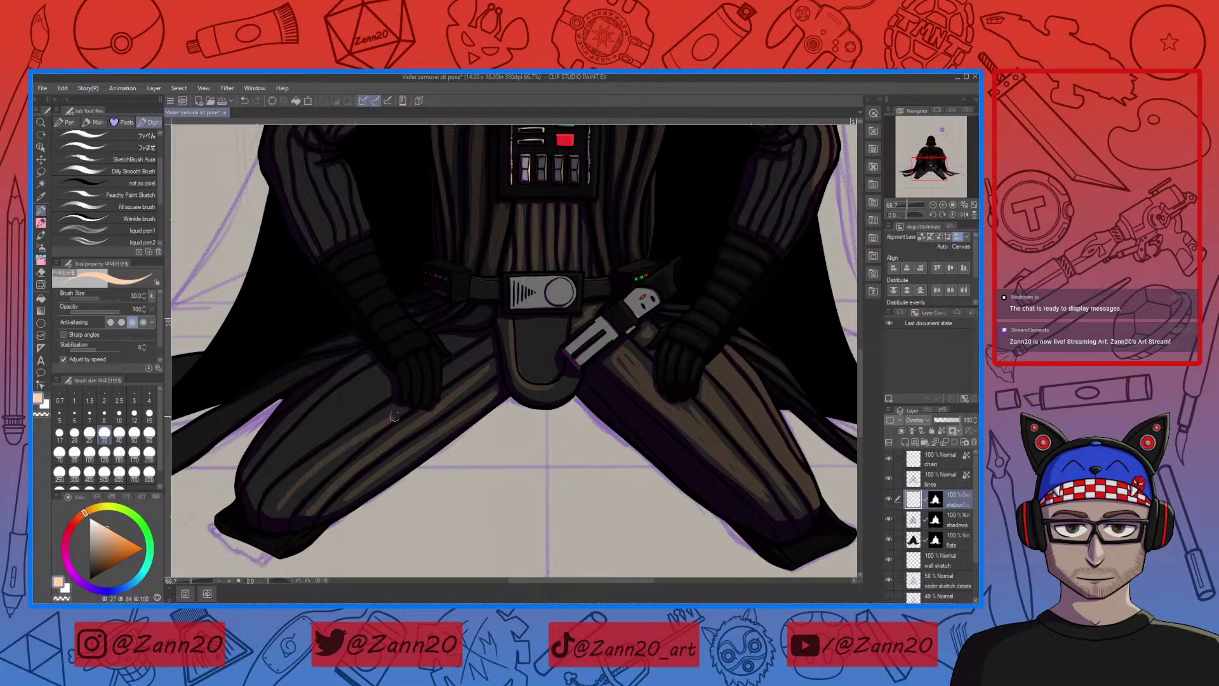
left_click_drag(452, 369, 489, 347)
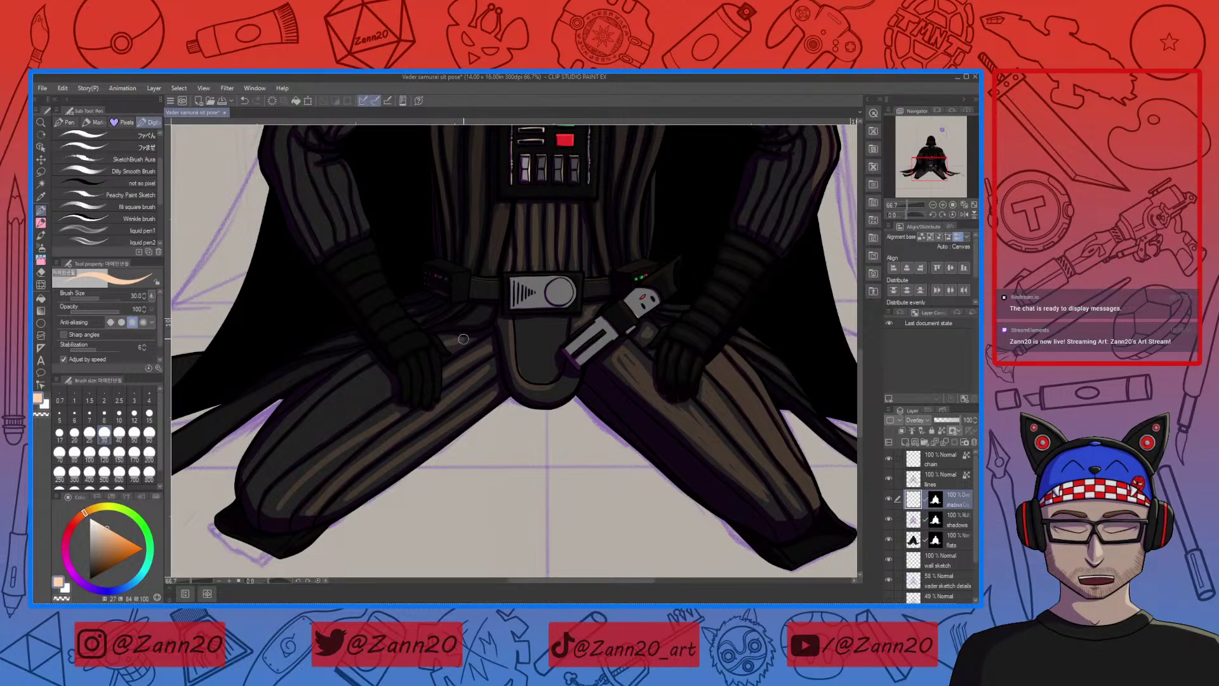
mouse_move(254, 492)
left_mouse_down()
mouse_move(383, 380)
mouse_move(272, 473)
left_mouse_up()
mouse_move(373, 389)
left_mouse_down()
mouse_move(363, 359)
mouse_move(277, 442)
left_mouse_up()
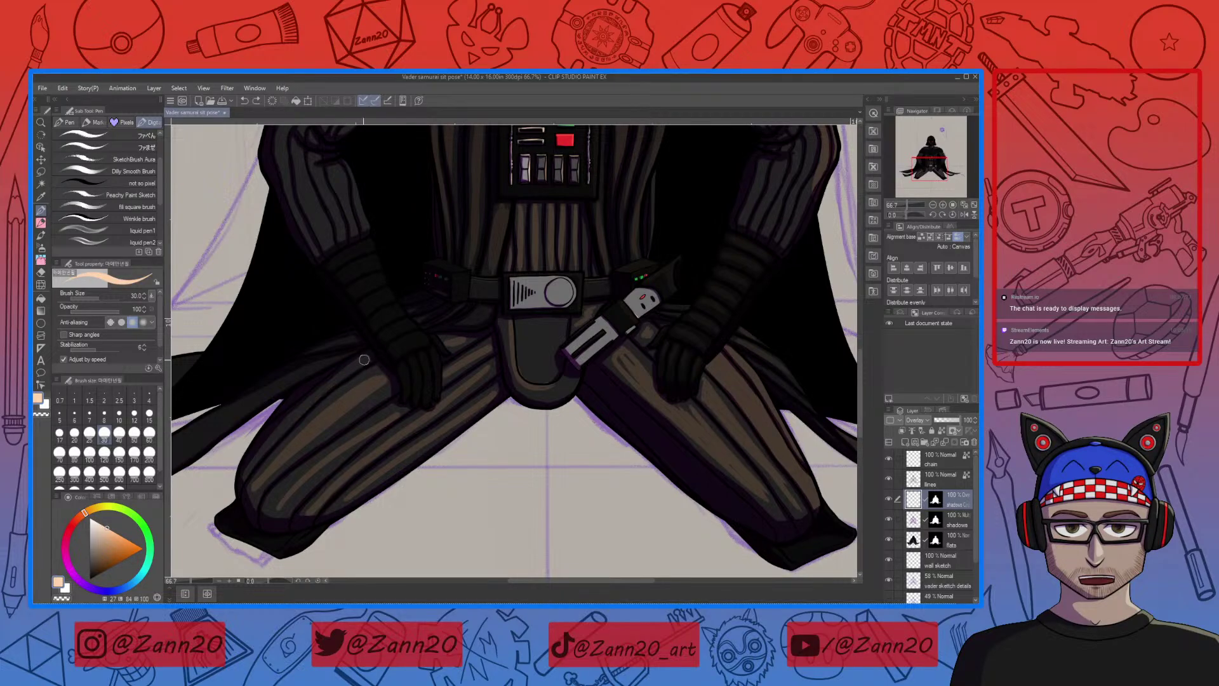
left_click_drag(366, 357, 246, 474)
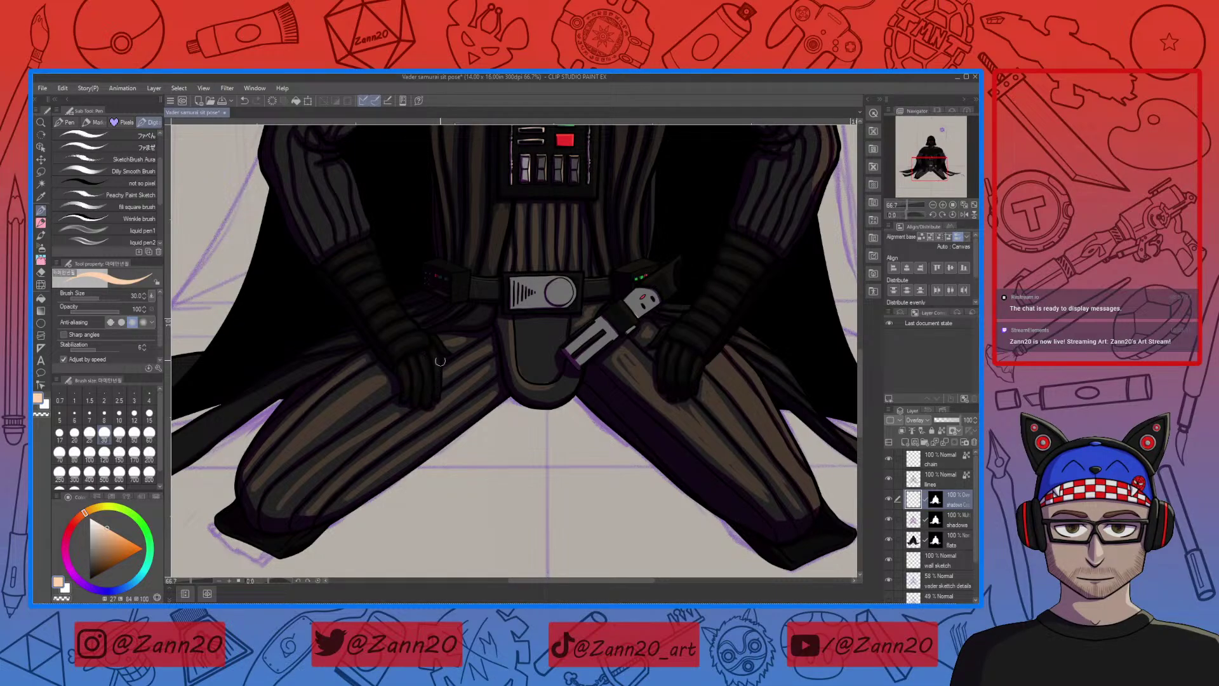
Highlight the two pointed cape tails spreading out beside Vader's right leg, leaving their shadowed edges dark
left_click_drag(405, 463, 471, 442)
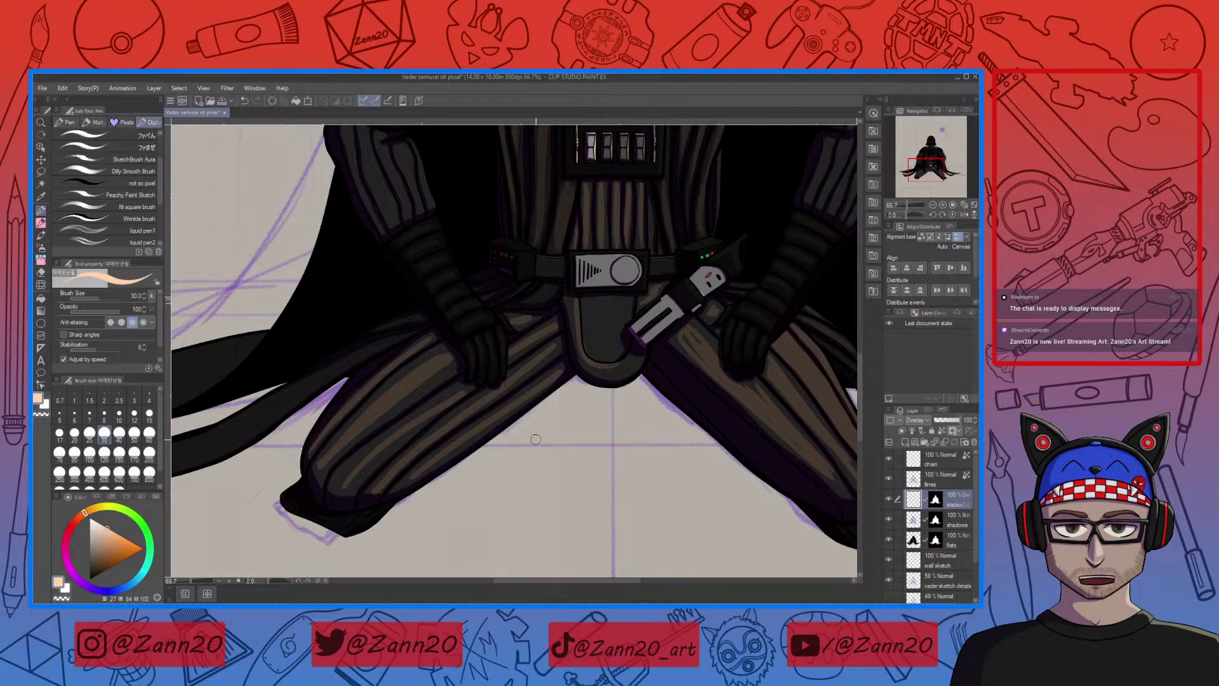
mouse_move(536, 439)
left_mouse_down()
mouse_move(623, 424)
mouse_move(595, 443)
left_mouse_up()
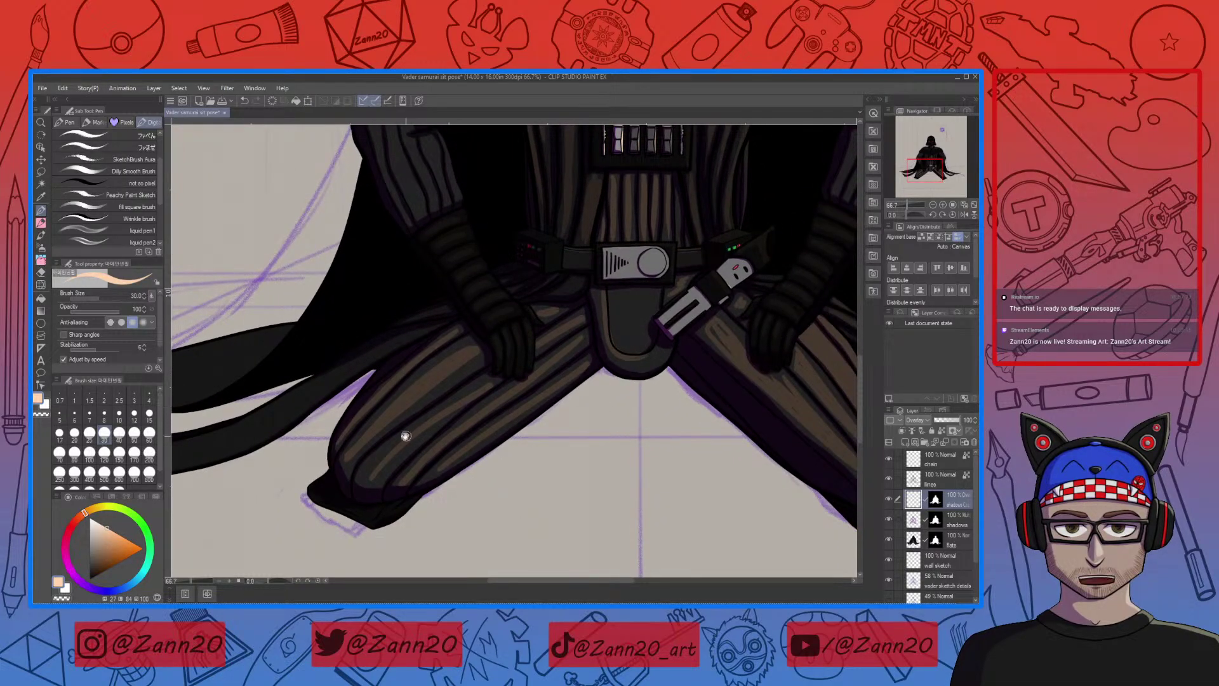
left_click_drag(407, 436, 533, 408)
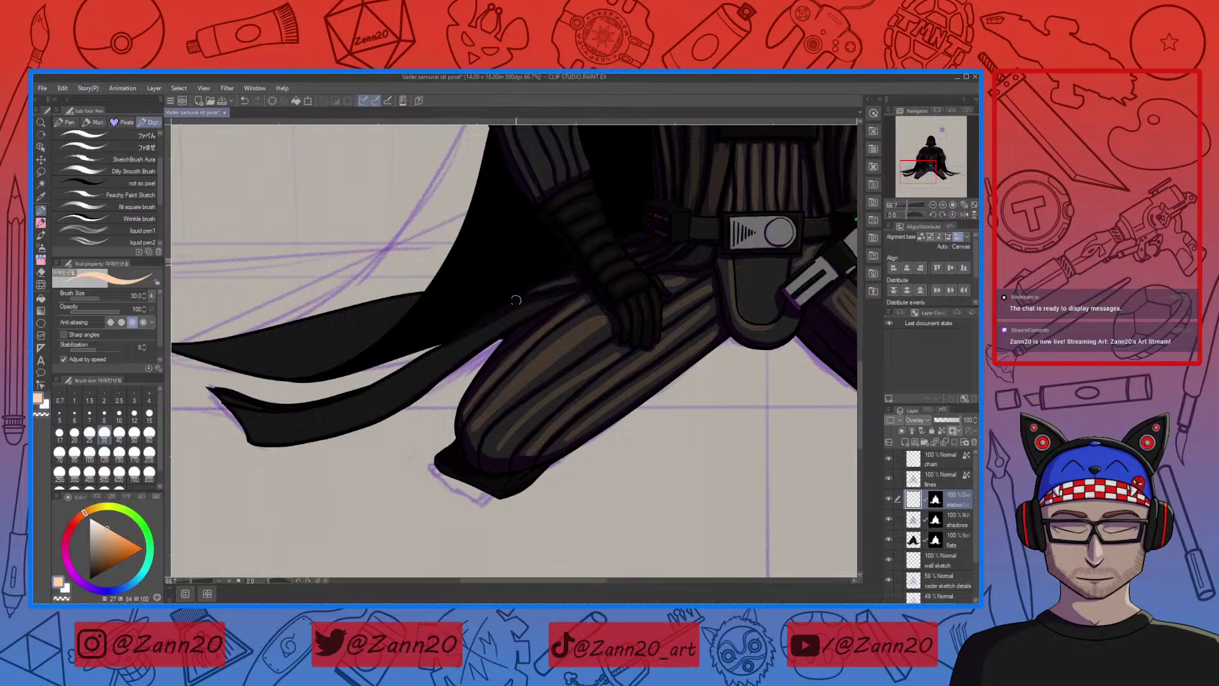
mouse_move(461, 346)
left_mouse_down()
mouse_move(428, 373)
mouse_move(285, 432)
mouse_move(396, 383)
mouse_move(345, 413)
mouse_move(257, 432)
left_mouse_up()
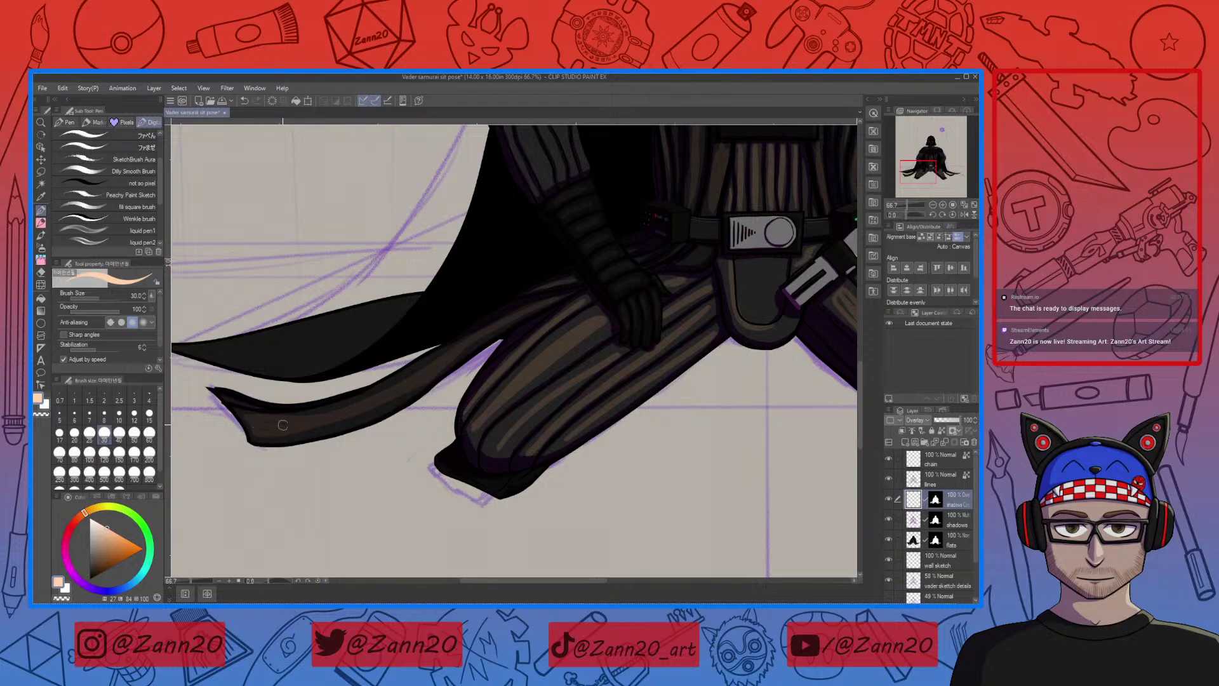
left_click_drag(402, 413, 602, 443)
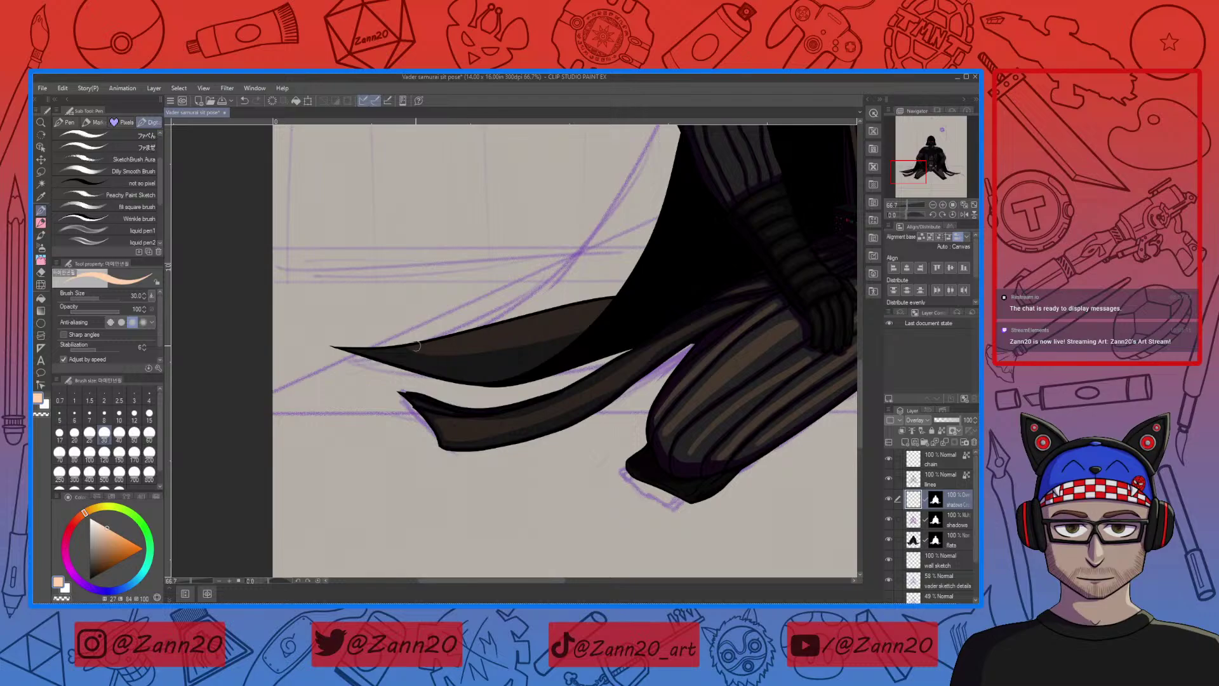
Highlight the stripes of Vader's right forearm sleeve, from the elbow folds down to the glove cuff
left_click_drag(690, 453, 446, 493)
left_click_drag(628, 390, 527, 531)
left_click_drag(360, 277, 391, 377)
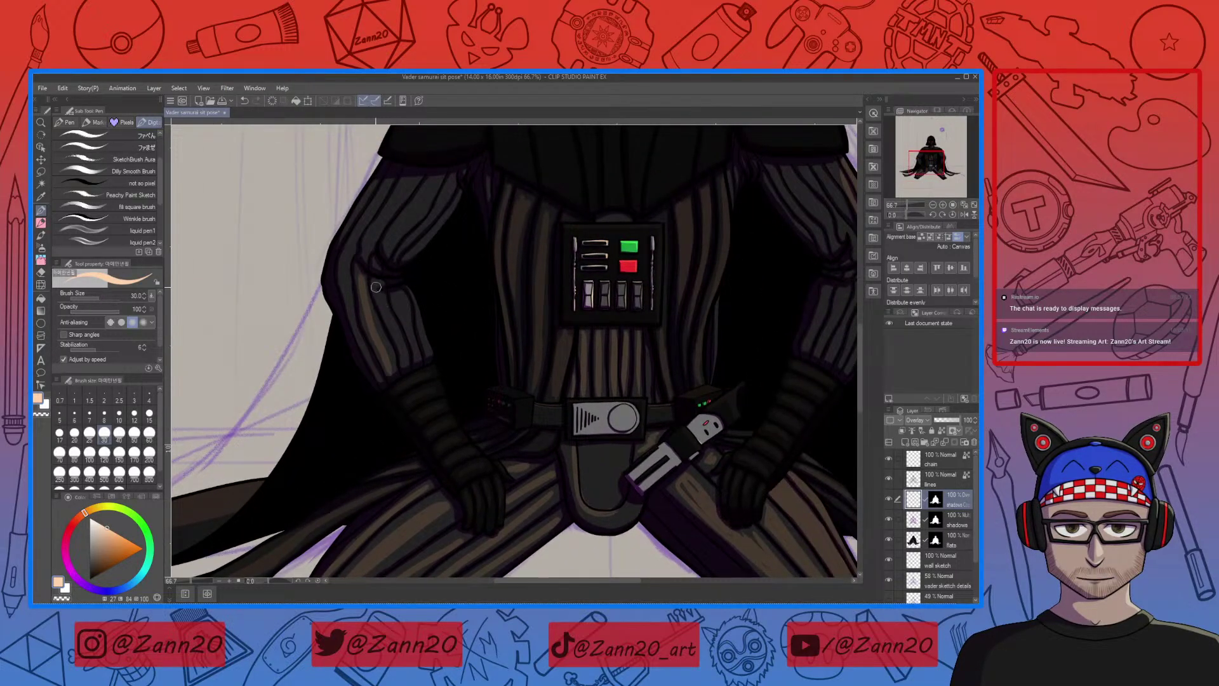
mouse_move(376, 287)
left_mouse_down()
mouse_move(407, 366)
mouse_move(416, 329)
mouse_move(427, 351)
left_mouse_up()
mouse_move(348, 286)
left_mouse_down()
mouse_move(374, 371)
mouse_move(406, 384)
mouse_move(389, 305)
mouse_move(419, 257)
left_mouse_up()
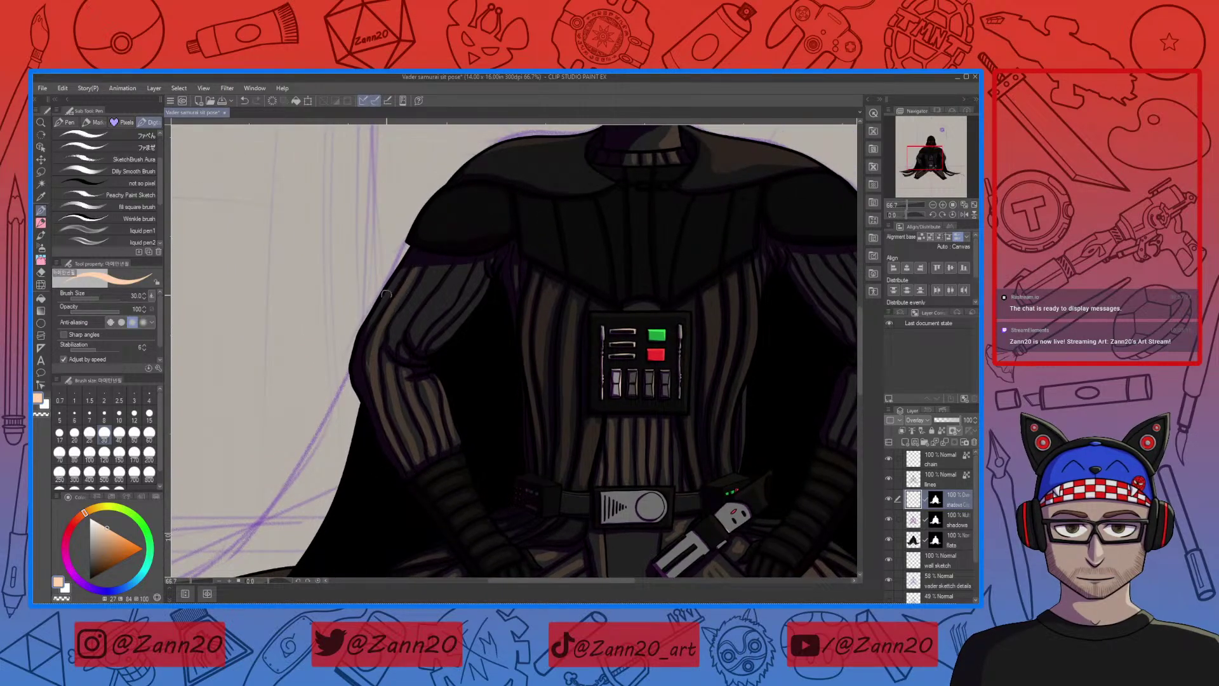
Extend the peach highlights up the stripes of Vader's right upper sleeve, from the elbow to the shoulder armour
left_click_drag(369, 321, 388, 293)
left_click_drag(396, 336, 427, 283)
left_click_drag(423, 330, 463, 279)
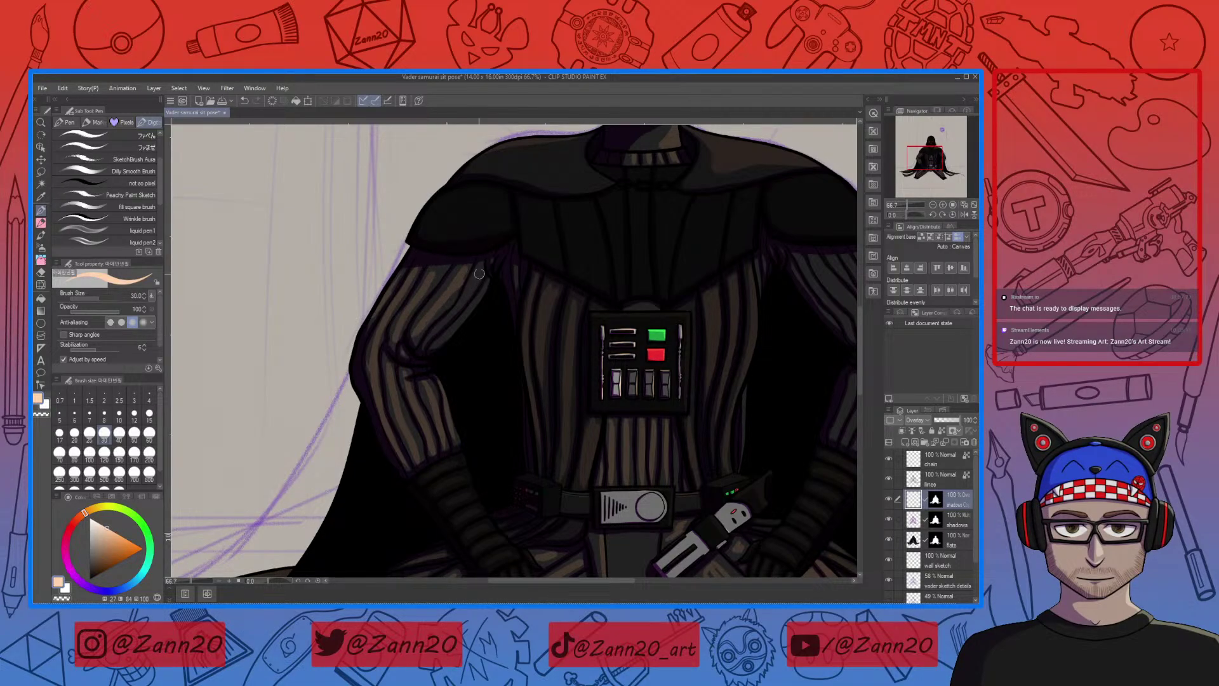
mouse_move(434, 330)
left_mouse_down()
mouse_move(481, 274)
mouse_move(455, 320)
mouse_move(486, 289)
left_mouse_up()
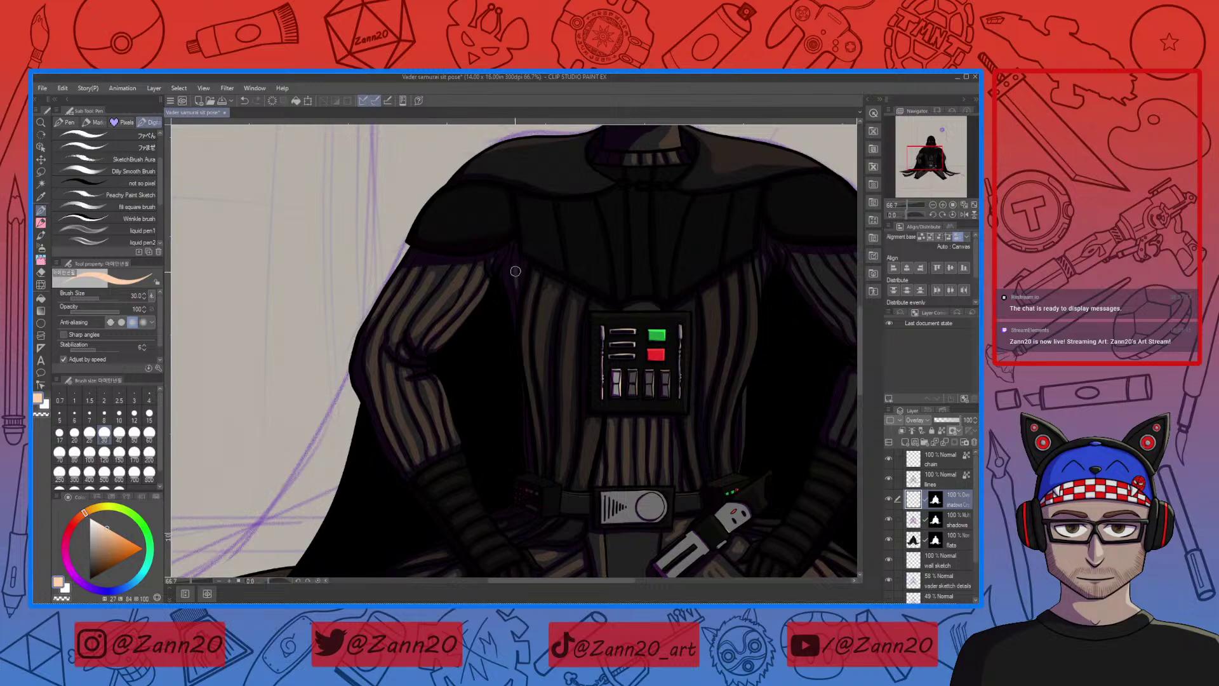
Highlight the remaining grey stripes of Vader's left sleeve, along the upper arm and down the forearm to the glove
left_click_drag(627, 485, 568, 381)
mouse_move(594, 272)
left_mouse_down()
mouse_move(638, 339)
mouse_move(576, 260)
mouse_move(627, 343)
mouse_move(621, 269)
mouse_move(608, 262)
mouse_move(659, 348)
left_mouse_up()
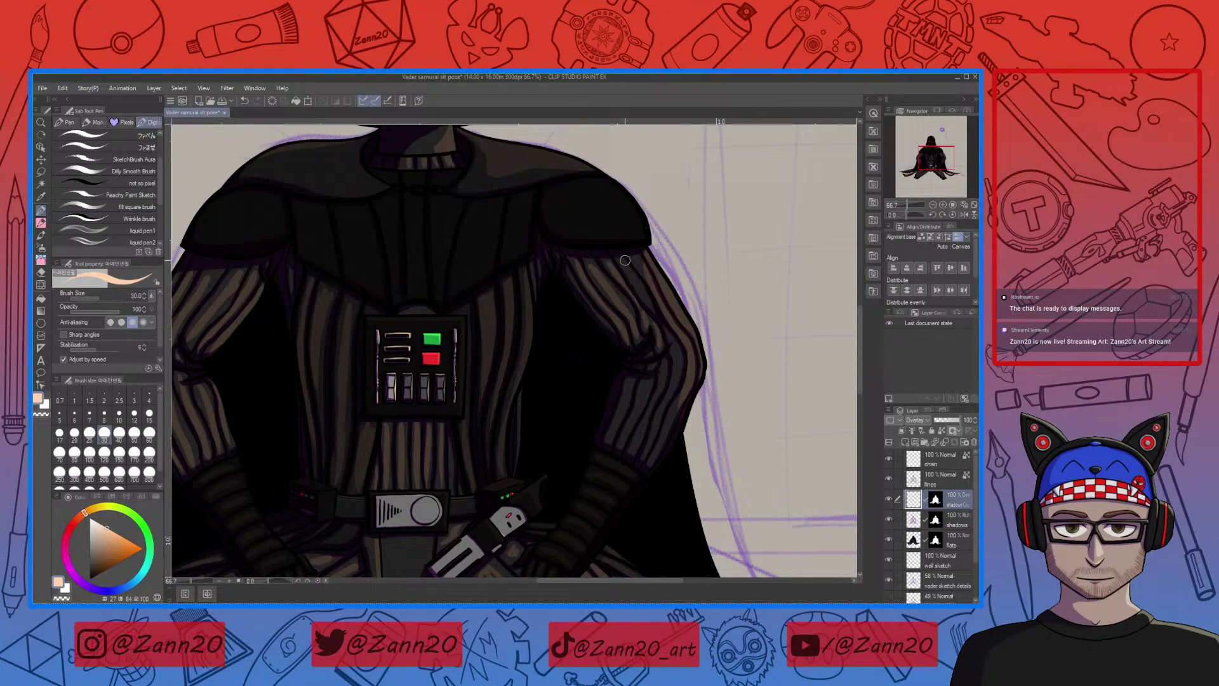
mouse_move(625, 260)
left_mouse_down()
mouse_move(657, 314)
mouse_move(664, 405)
mouse_move(641, 459)
left_mouse_up()
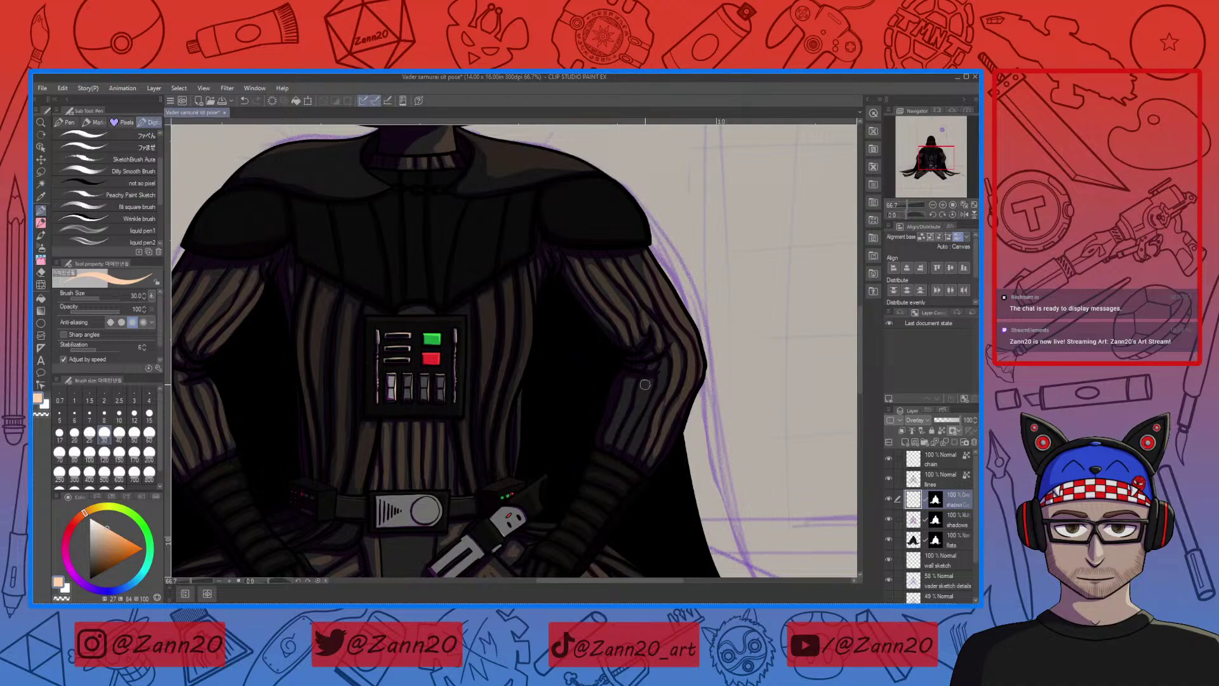
mouse_move(645, 384)
left_mouse_down()
mouse_move(626, 438)
mouse_move(628, 387)
mouse_move(666, 367)
mouse_move(640, 429)
left_mouse_up()
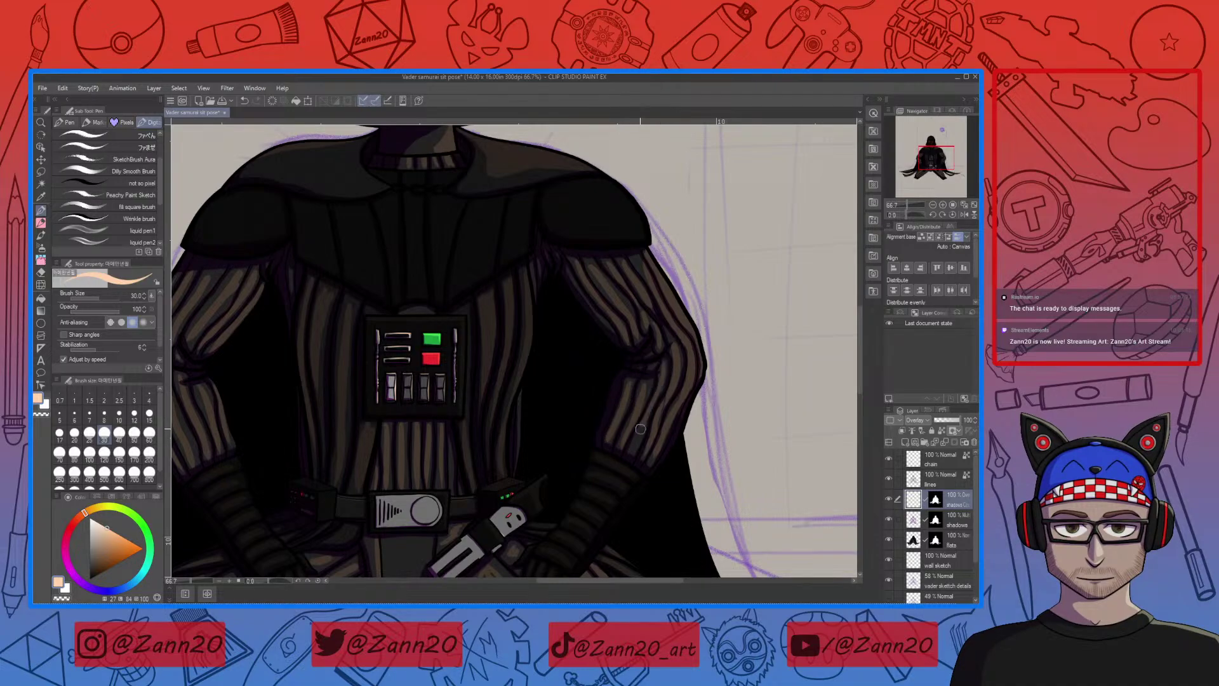
Paint peach highlights on the silver belt buckle, along its plate edges, around the round dial and between the triangular ridges
scroll(631, 441, "down", 5)
scroll(553, 444, "down", 1)
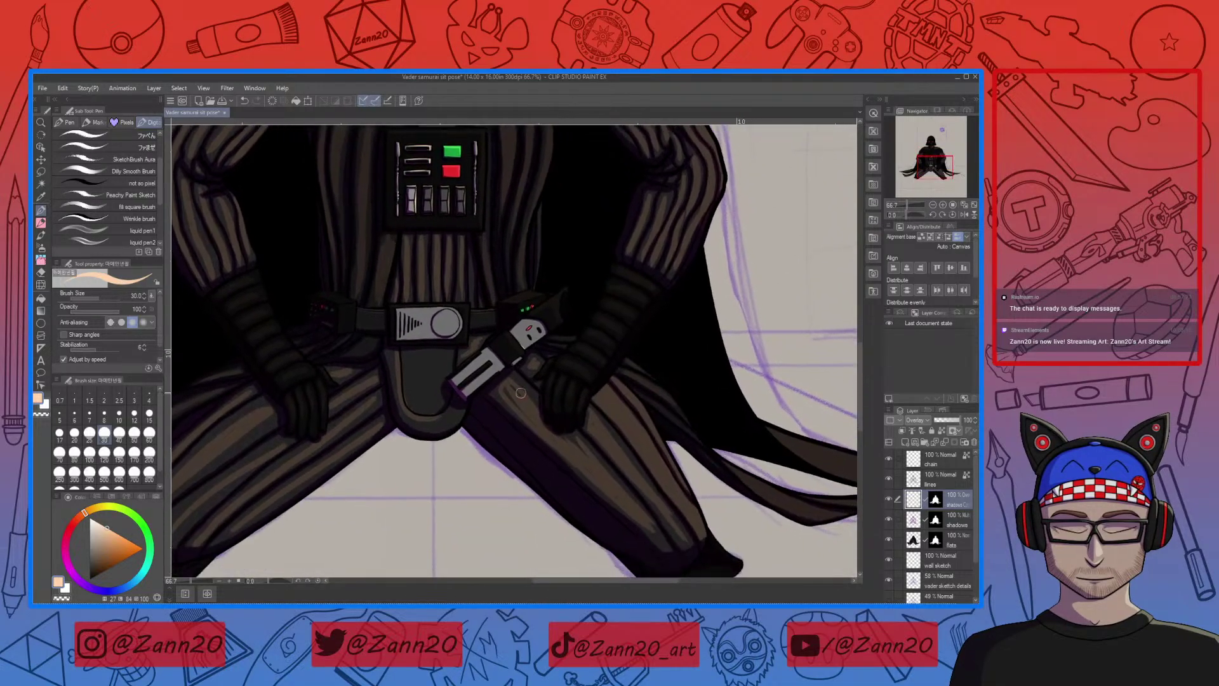
scroll(535, 426, "down", 3)
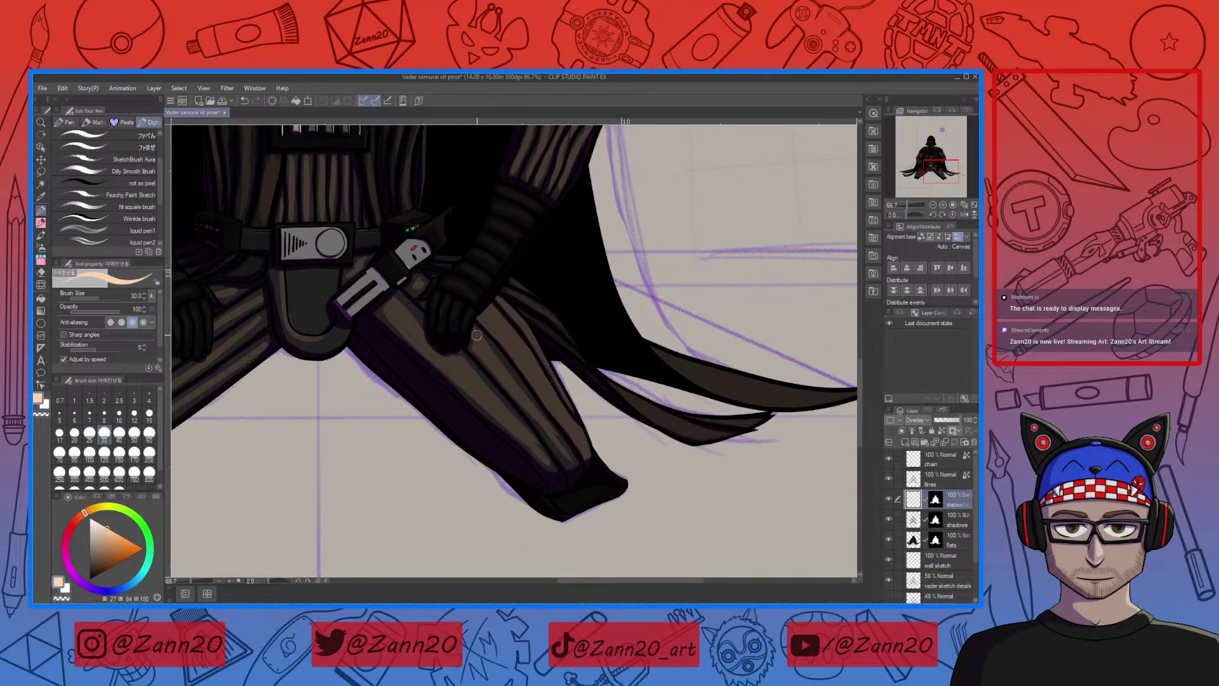
left_click_drag(549, 410, 585, 436)
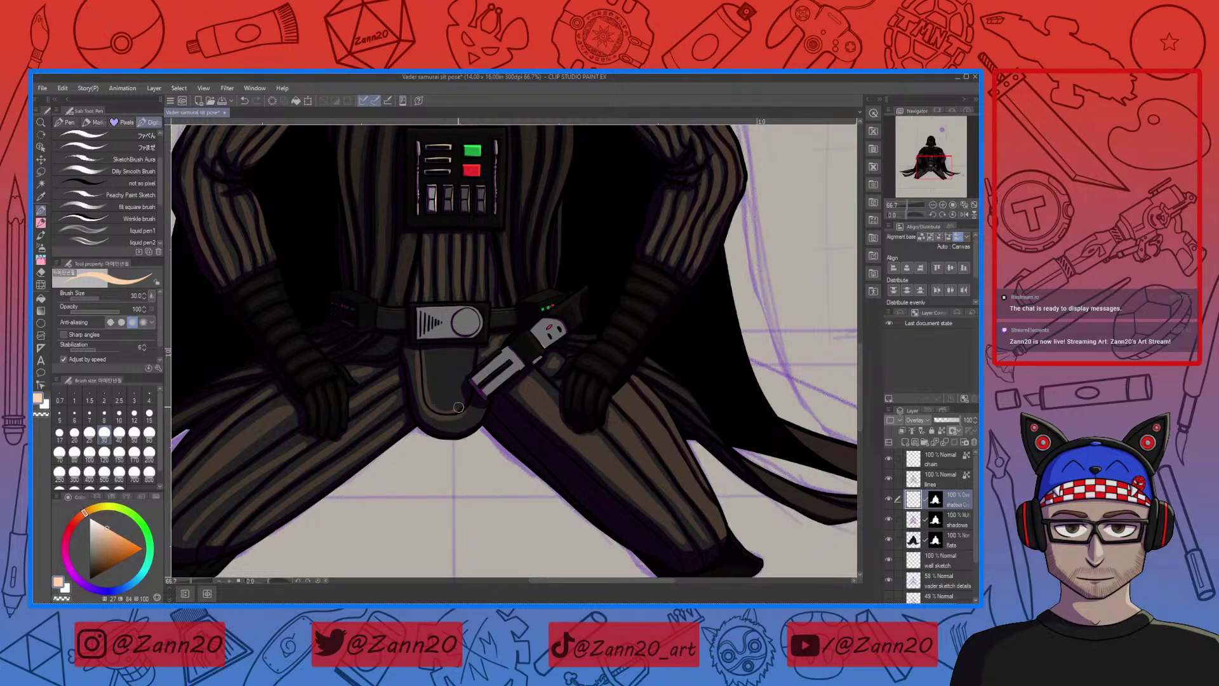
key("ctrl+minus")
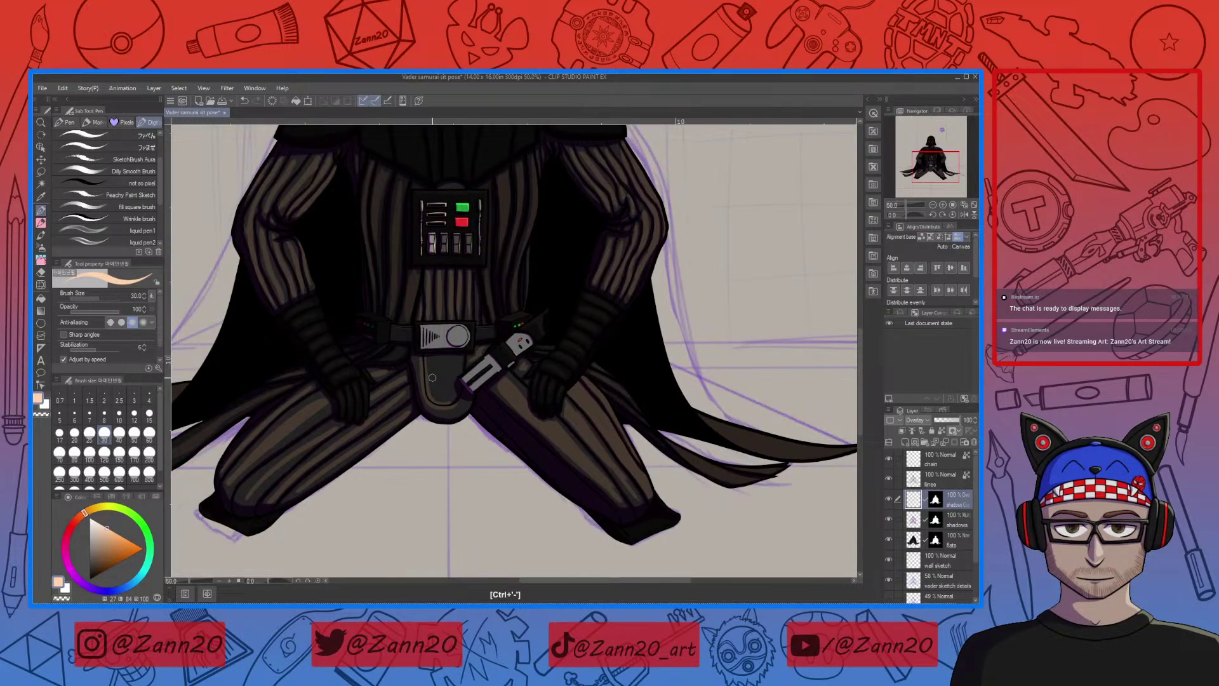
key("ctrl+plus")
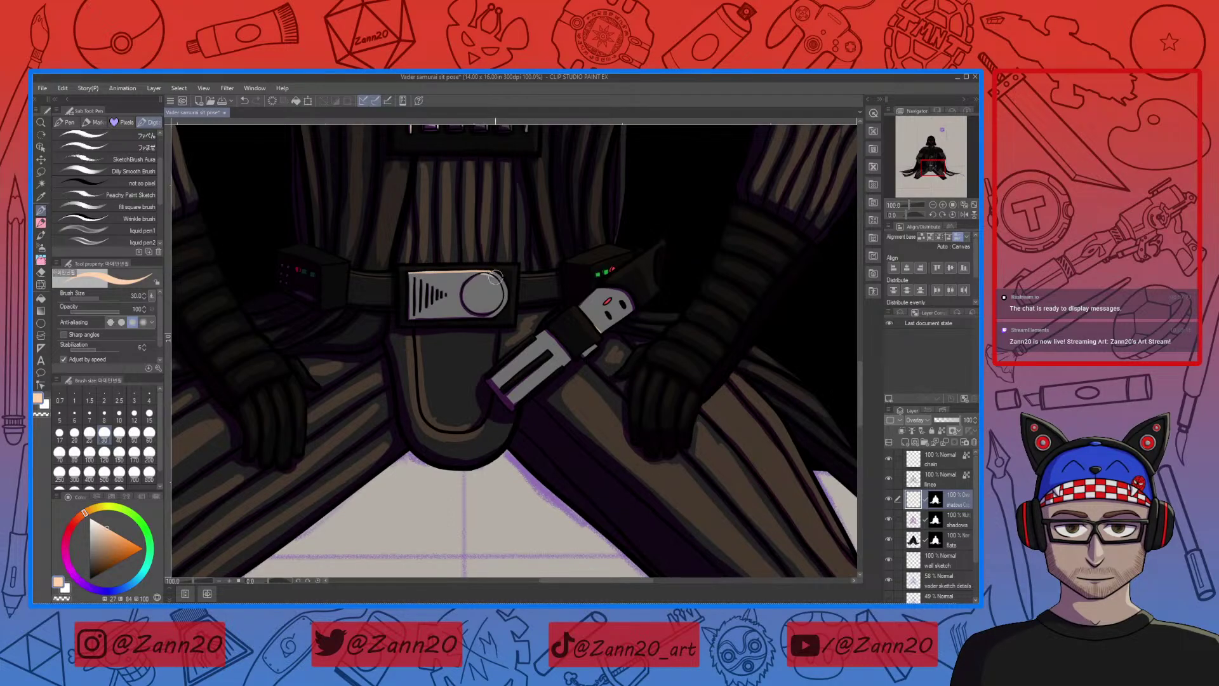
mouse_move(490, 273)
left_mouse_down()
mouse_move(501, 303)
mouse_move(489, 309)
mouse_move(508, 292)
mouse_move(505, 306)
left_mouse_up()
mouse_move(413, 287)
left_mouse_down()
mouse_move(414, 312)
mouse_move(419, 273)
mouse_move(427, 312)
mouse_move(442, 285)
mouse_move(439, 302)
left_mouse_up()
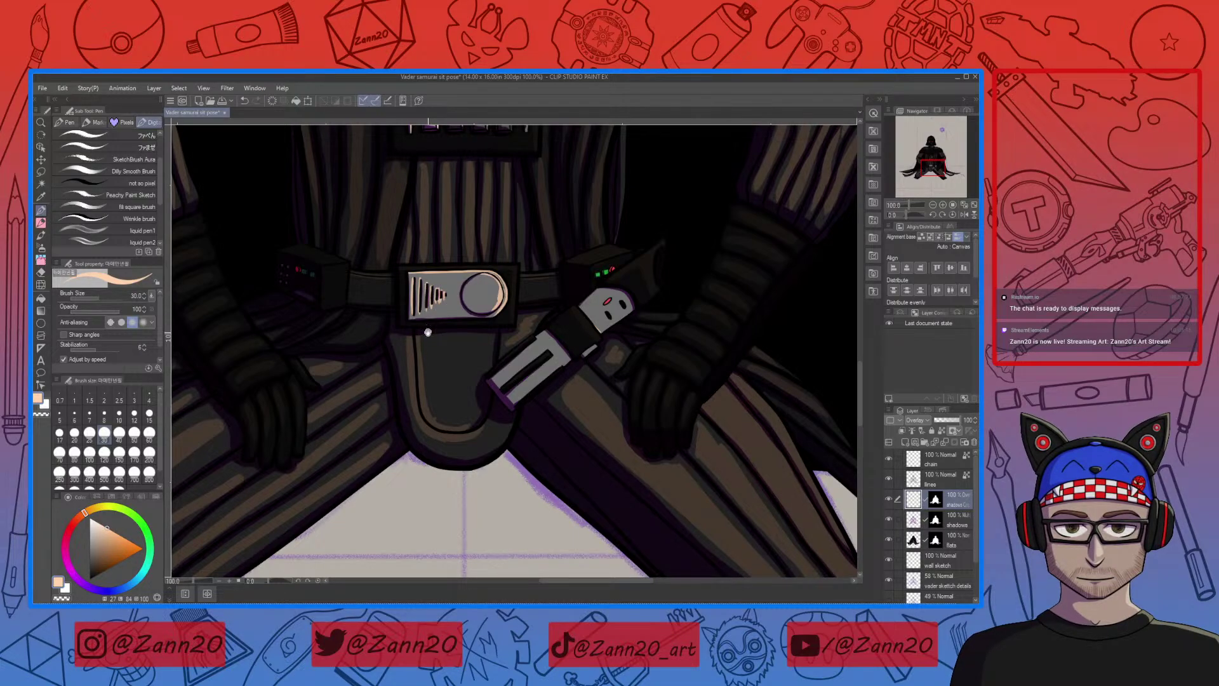
Add peach edge highlights to the silver parts of the lightsaber hilt beside the belt buckle
left_click_drag(581, 360, 547, 389)
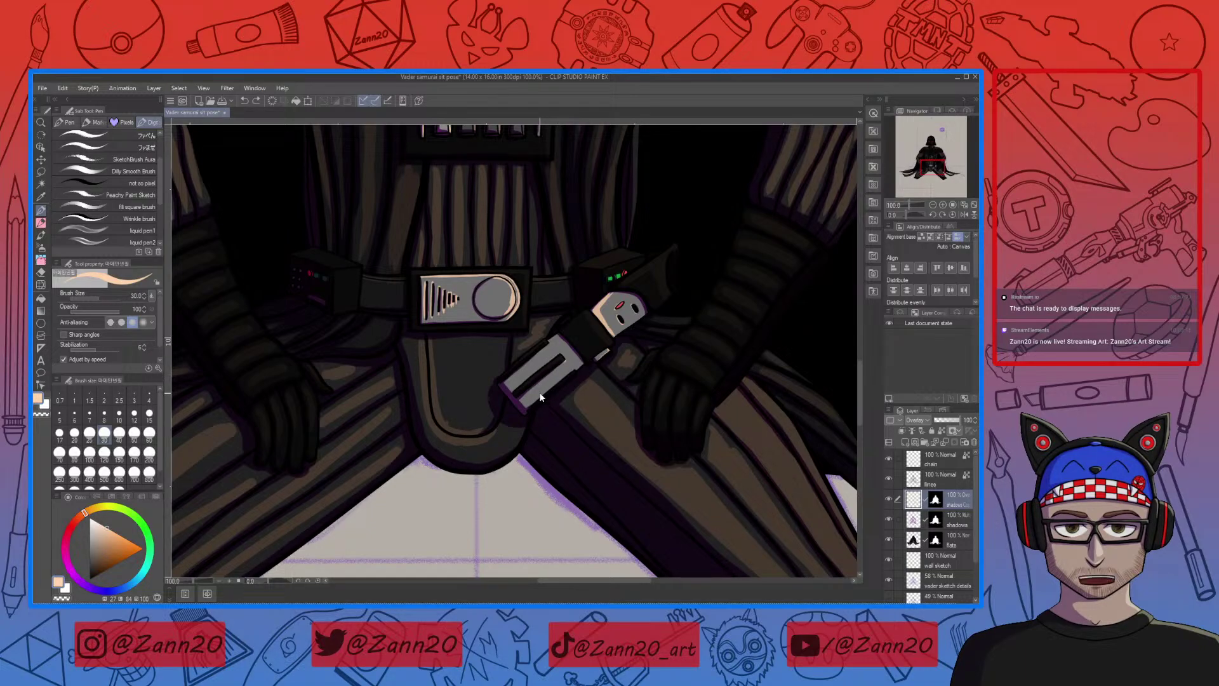
left_click_drag(566, 356, 555, 360)
left_click_drag(526, 370, 557, 334)
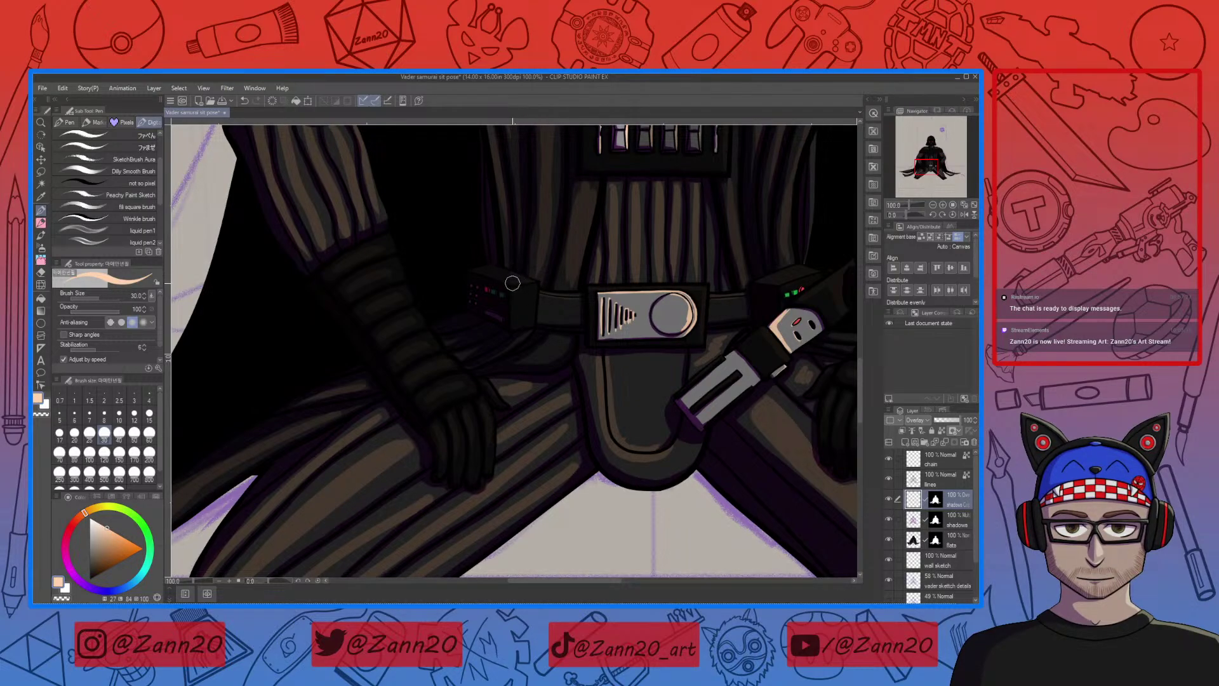
Highlight the lit side of the small silver nose piece on Vader's mask
scroll(543, 298, "up", 2)
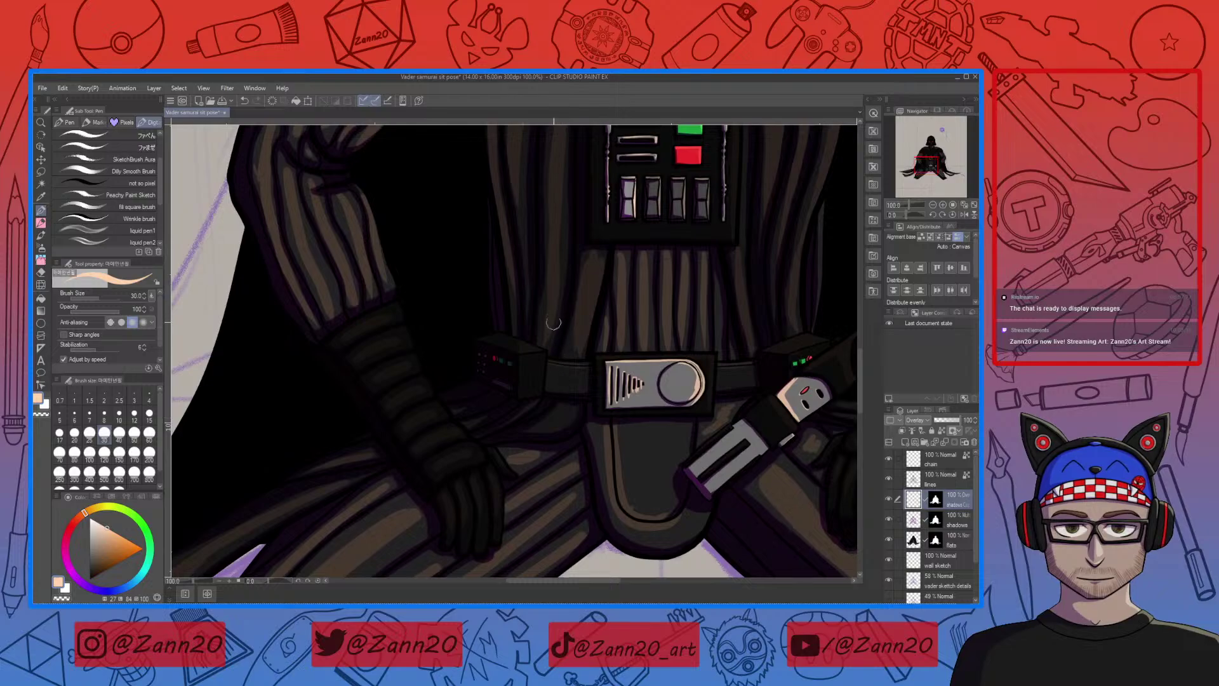
left_click_drag(547, 316, 556, 459)
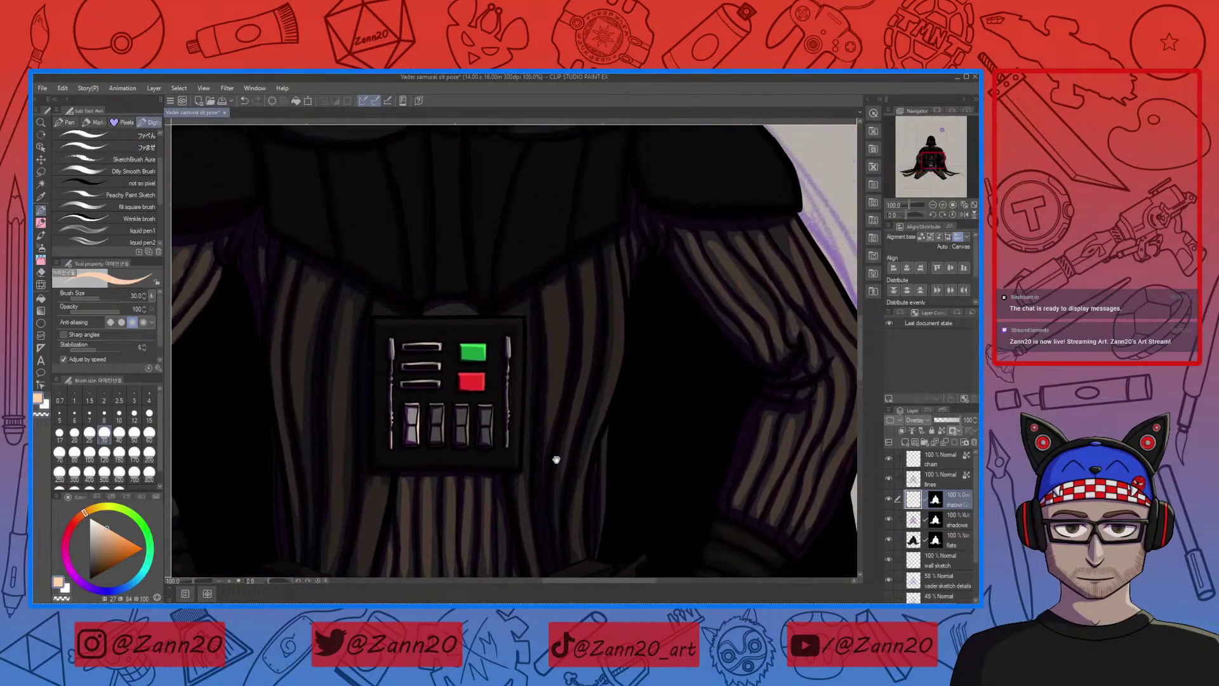
scroll(556, 459, "up", 3)
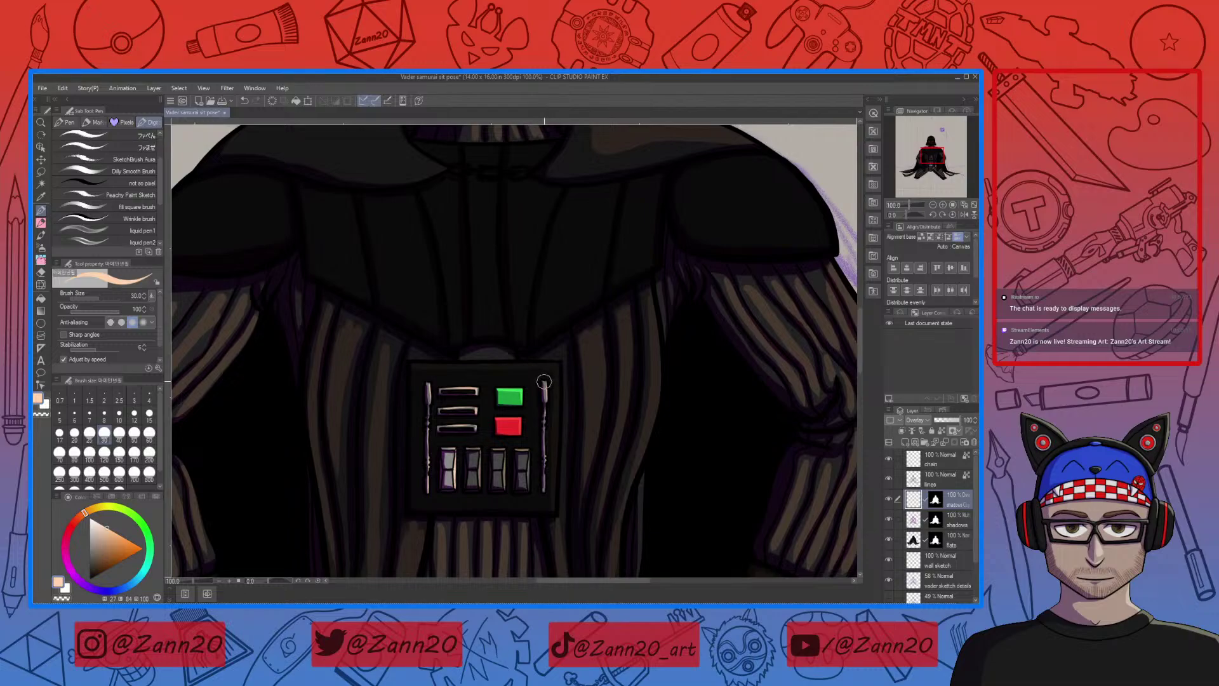
left_click_drag(531, 463, 544, 394)
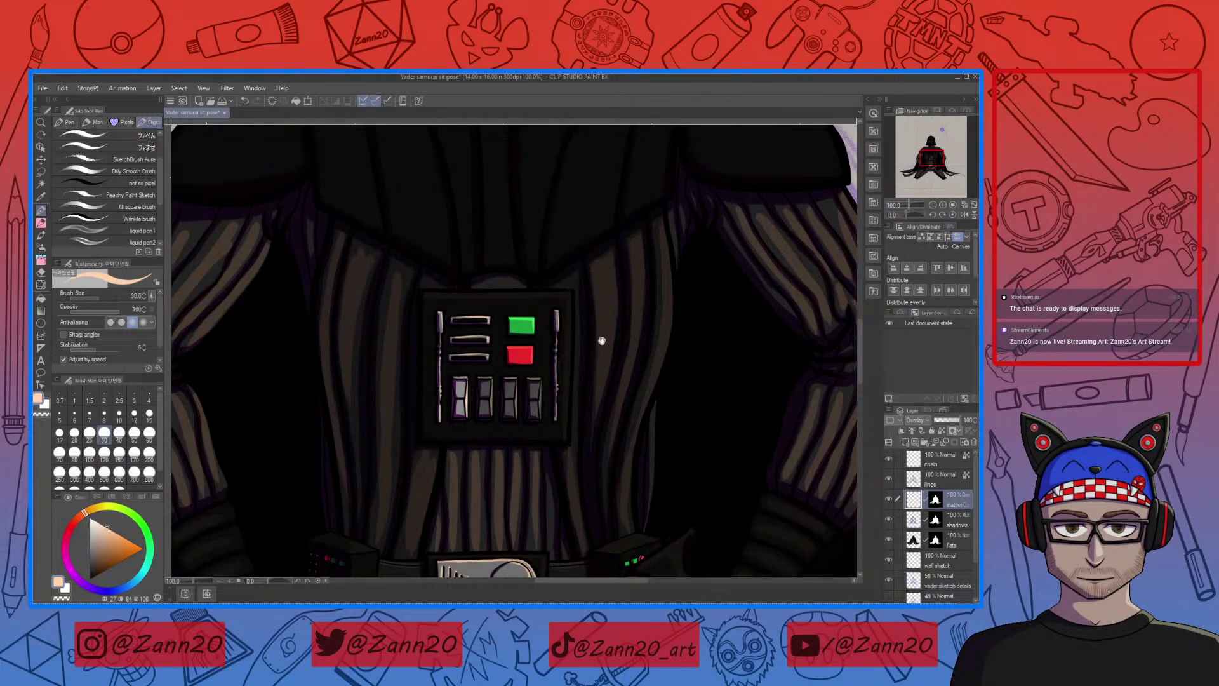
scroll(602, 341, "up", 6)
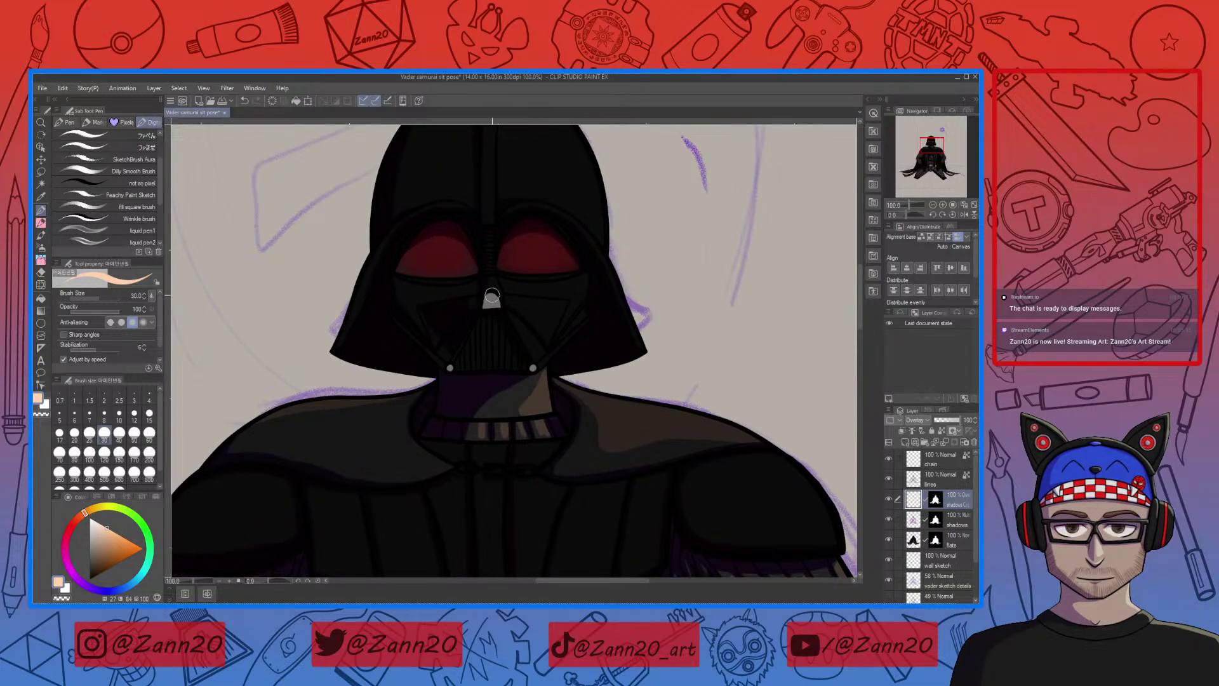
left_click_drag(491, 295, 492, 307)
left_click_drag(460, 366, 451, 415)
mouse_move(565, 406)
left_mouse_down()
mouse_move(564, 447)
mouse_move(567, 389)
left_mouse_up()
Paint highlights across the lower part of both red eye lenses, redoing the first stroke on Vader's left lens
left_click_drag(494, 296, 561, 299)
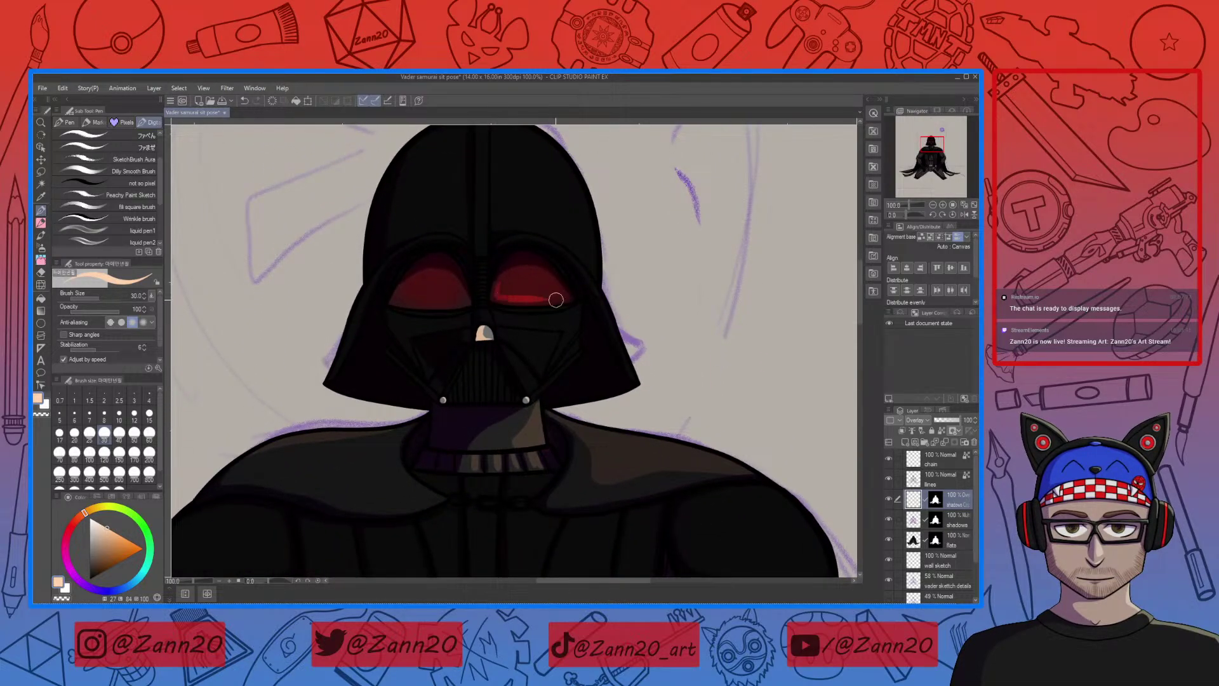
key("ctrl+z")
left_click_drag(506, 299, 540, 292)
left_click_drag(399, 298, 457, 302)
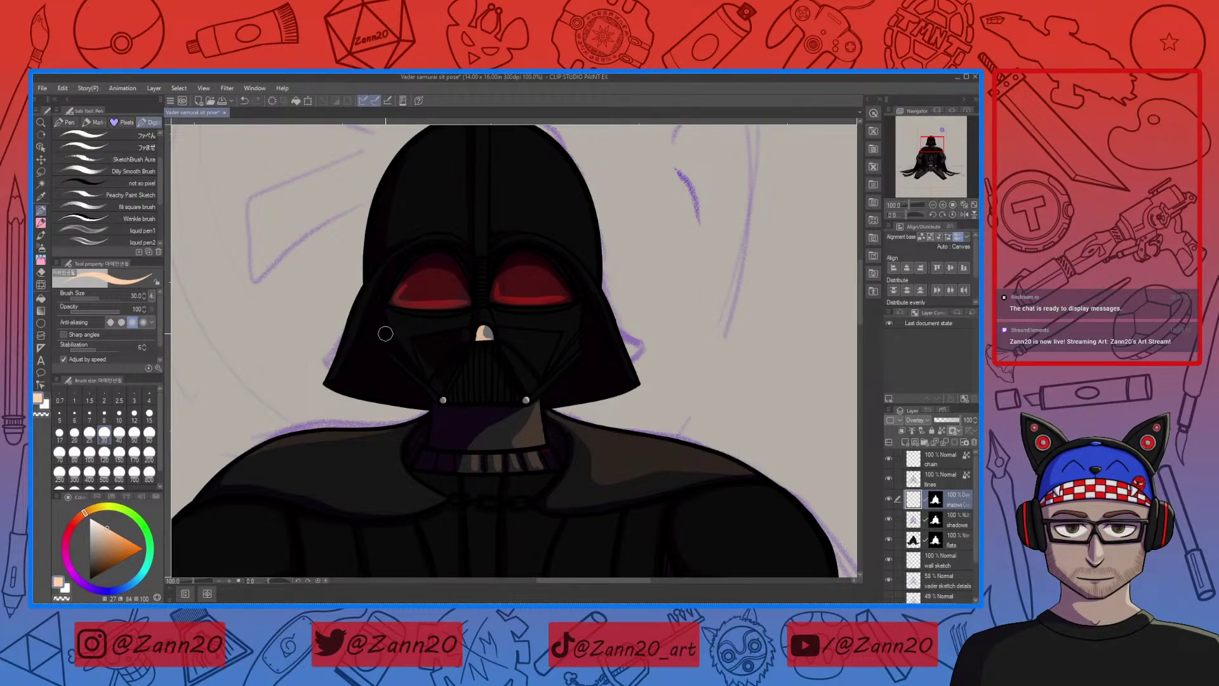
key("ctrl+minus")
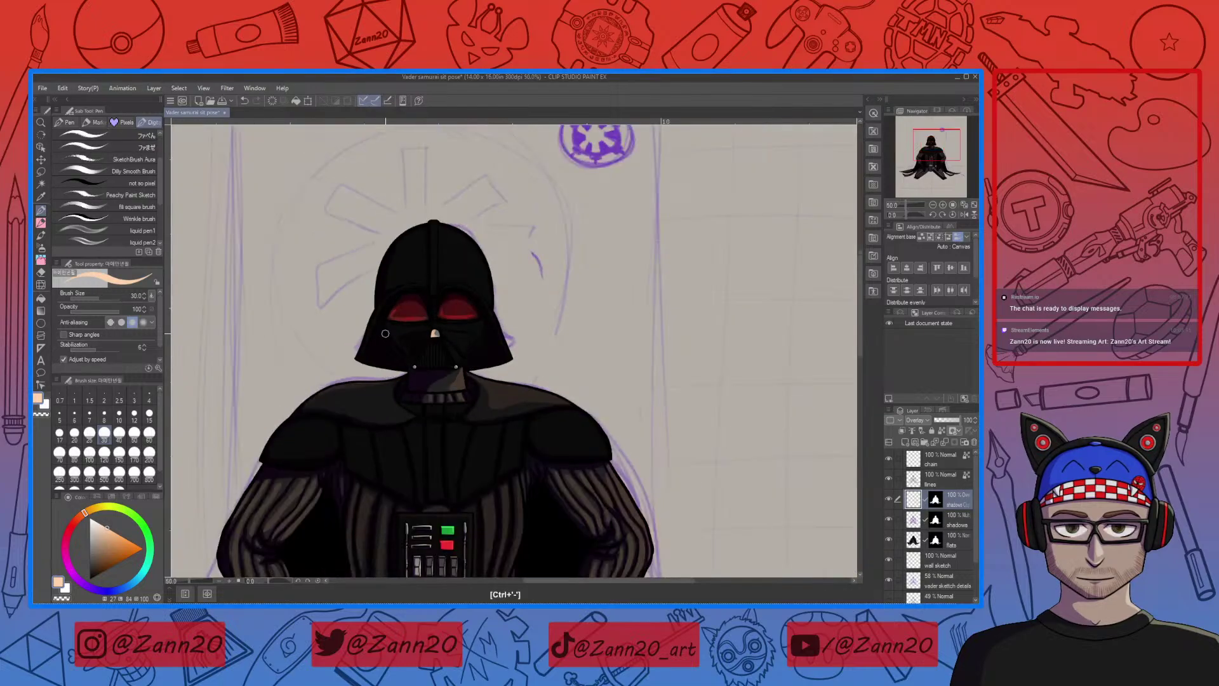
Extend the peach highlights over the red eye lenses, curving them up the outer side of Vader's right lens and the inner side of his left
key("ctrl+plus")
key("ctrl+plus")
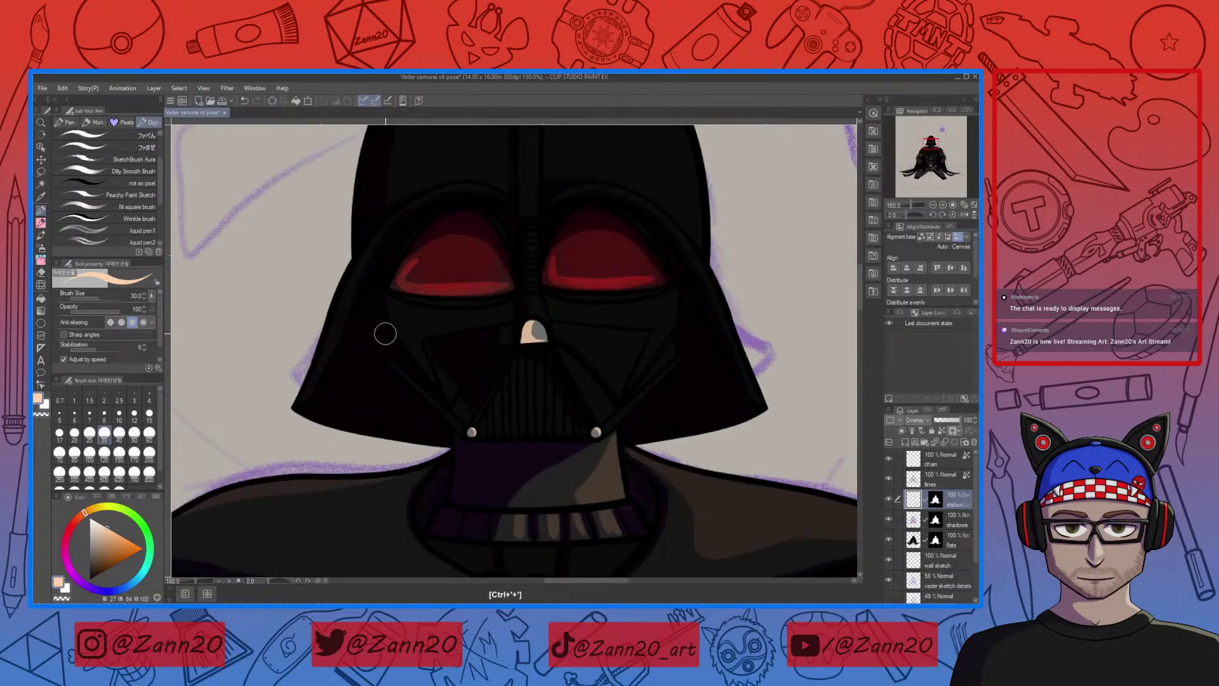
mouse_move(407, 276)
left_mouse_down()
mouse_move(449, 278)
mouse_move(412, 265)
mouse_move(486, 284)
mouse_move(470, 283)
mouse_move(562, 277)
mouse_move(557, 262)
mouse_move(558, 274)
mouse_move(654, 282)
left_mouse_up()
left_click_drag(558, 261, 664, 282)
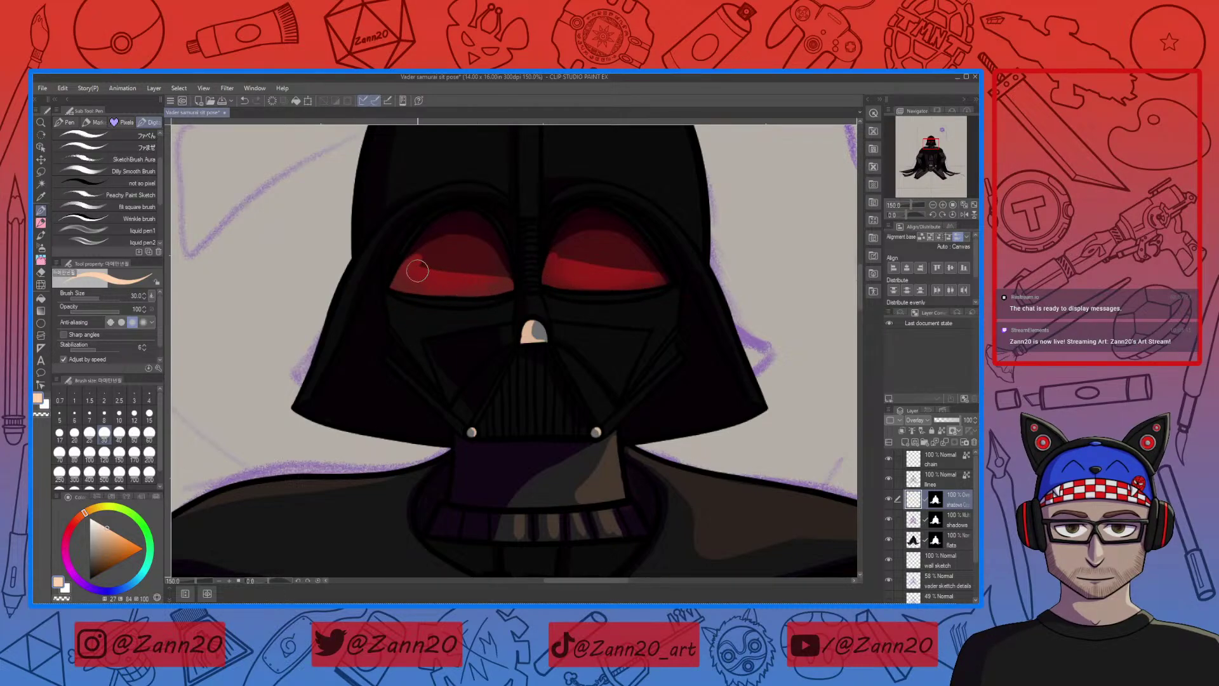
mouse_move(417, 272)
left_mouse_down()
mouse_move(435, 246)
mouse_move(403, 271)
left_mouse_up()
mouse_move(481, 293)
left_mouse_down()
mouse_move(446, 240)
mouse_move(435, 267)
mouse_move(459, 263)
mouse_move(436, 250)
mouse_move(461, 265)
mouse_move(443, 240)
mouse_move(490, 279)
left_mouse_up()
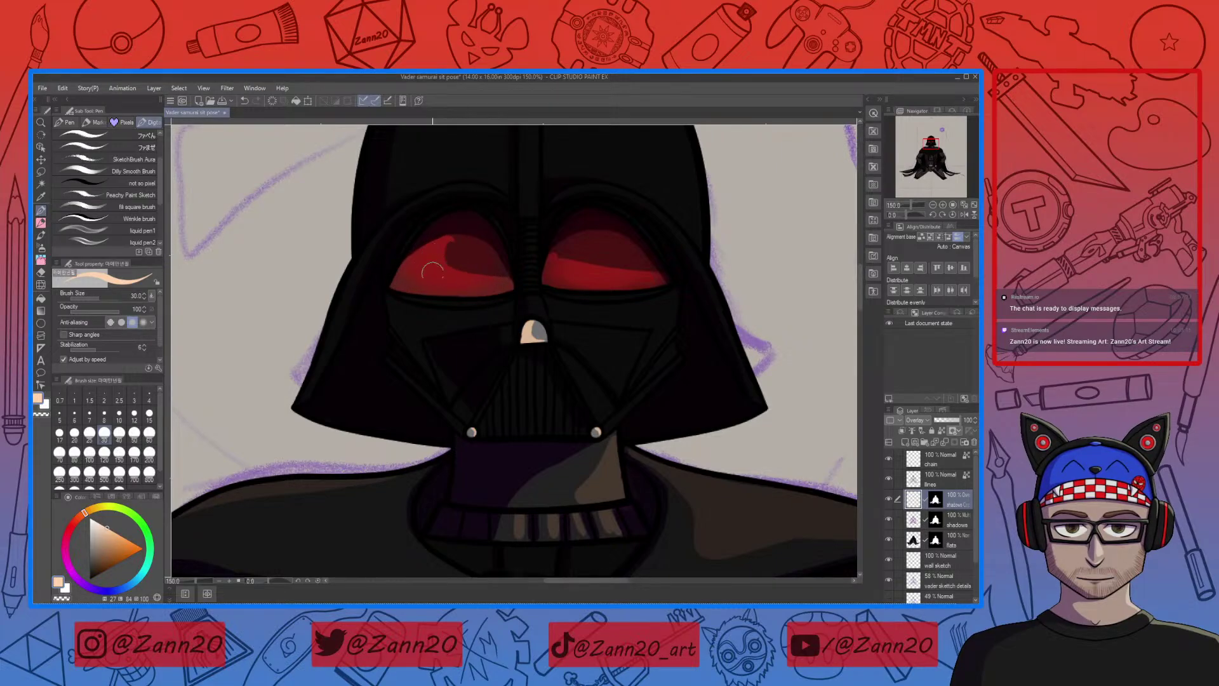
mouse_move(564, 239)
left_mouse_down()
mouse_move(584, 245)
mouse_move(548, 275)
left_mouse_up()
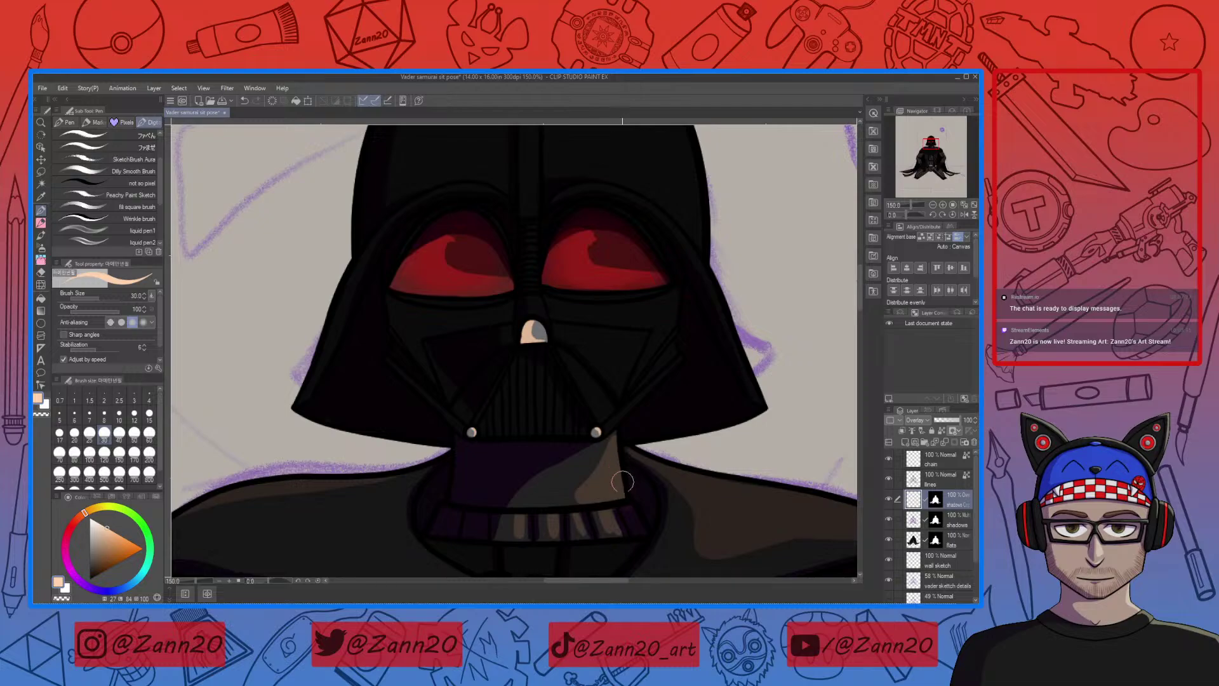
Examine the painted highlights across the whole figure, from the helmet and shoulders to the belt, arms, legs and cape
mouse_move(715, 524)
left_mouse_down()
mouse_move(527, 485)
mouse_move(489, 445)
left_mouse_up()
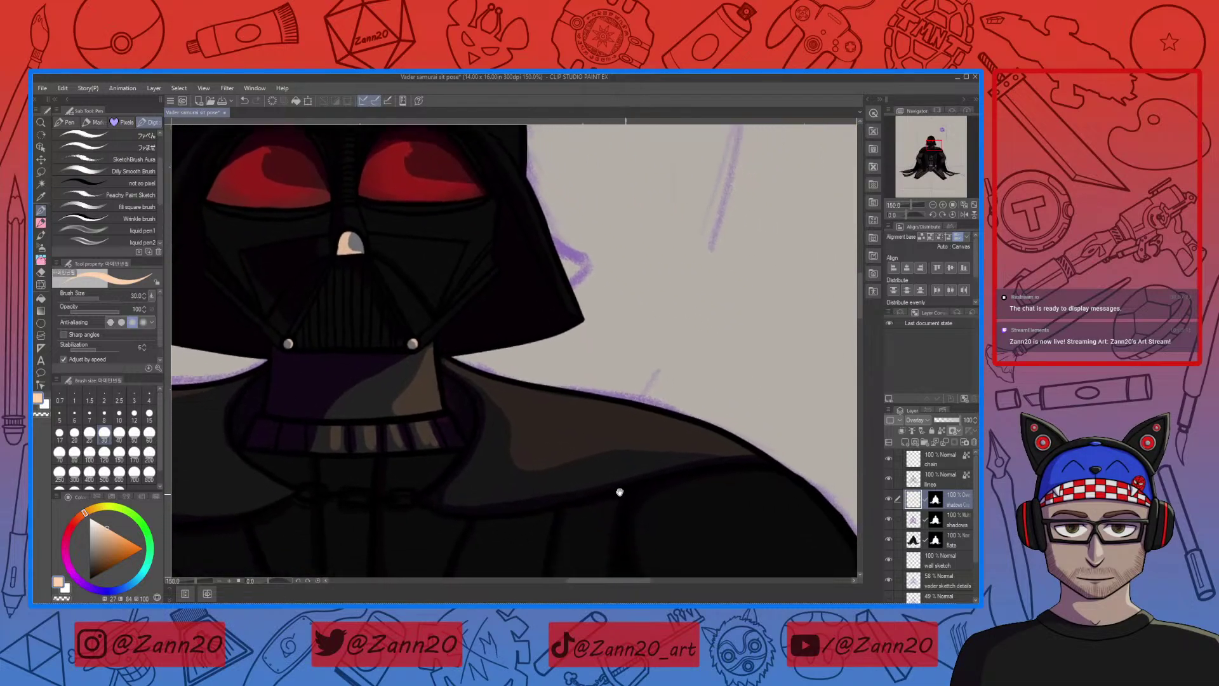
left_click_drag(568, 492, 492, 445)
key("ctrl+minus")
key("ctrl+minus")
key("ctrl+minus")
key("ctrl+minus")
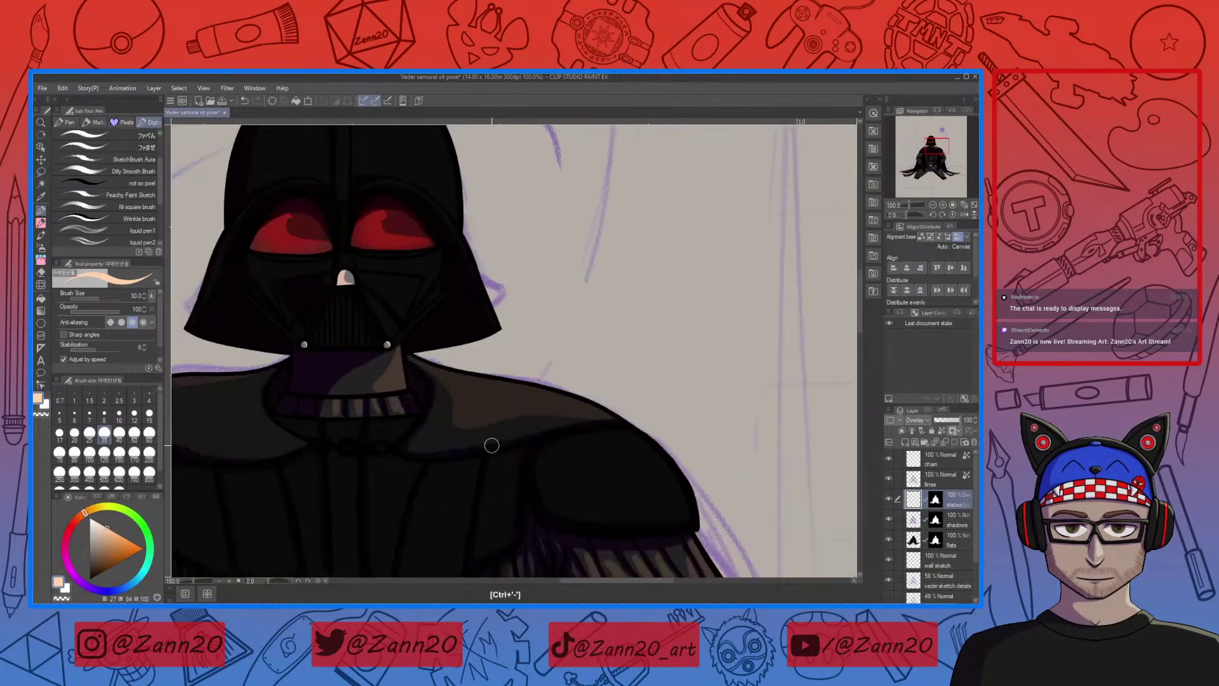
key("ctrl+minus")
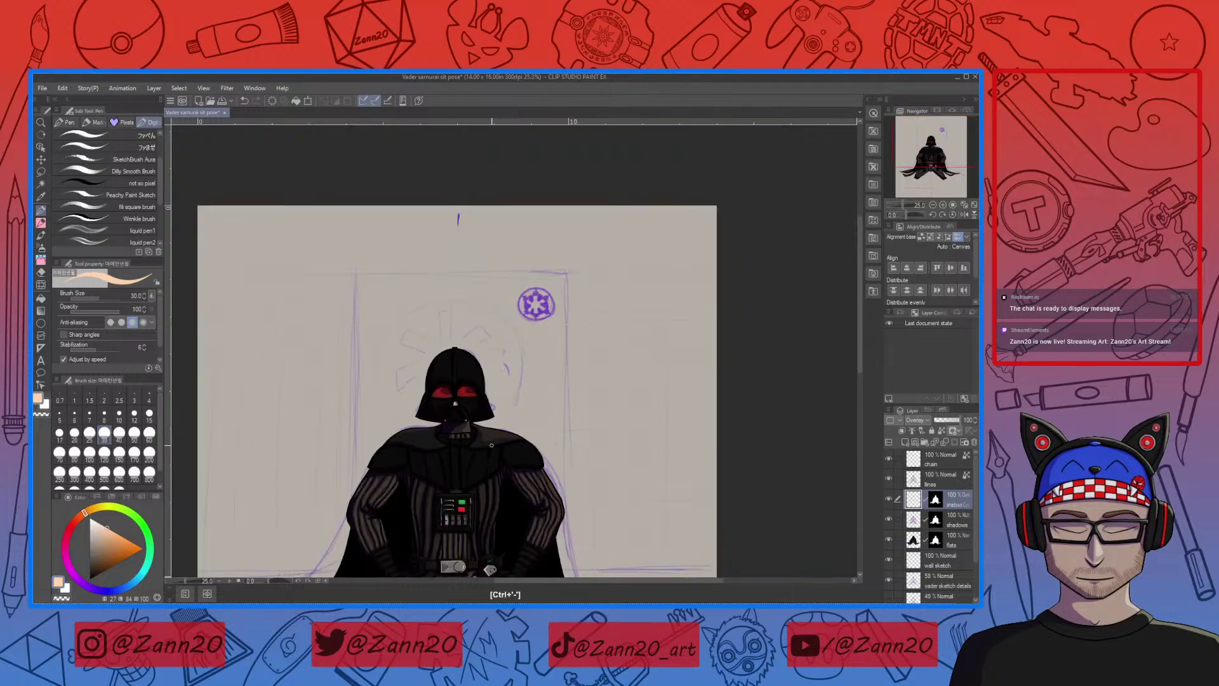
left_click_drag(582, 484, 600, 277)
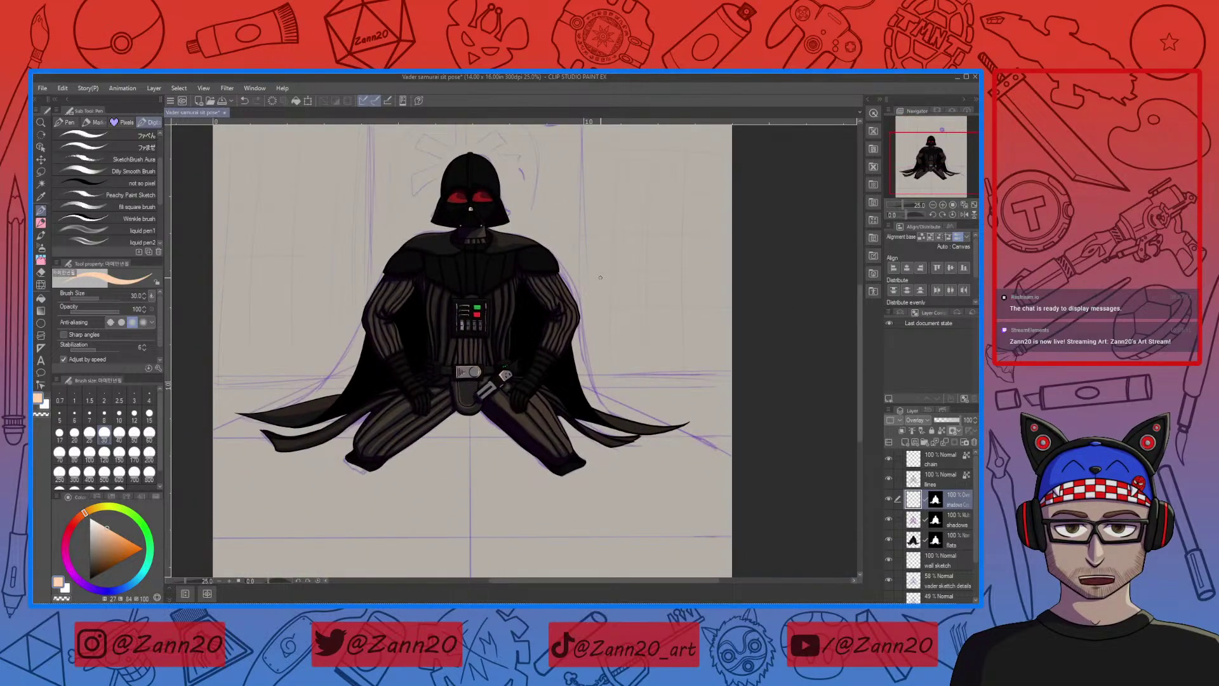
key("ctrl+plus")
key("ctrl+plus")
key("ctrl+plus")
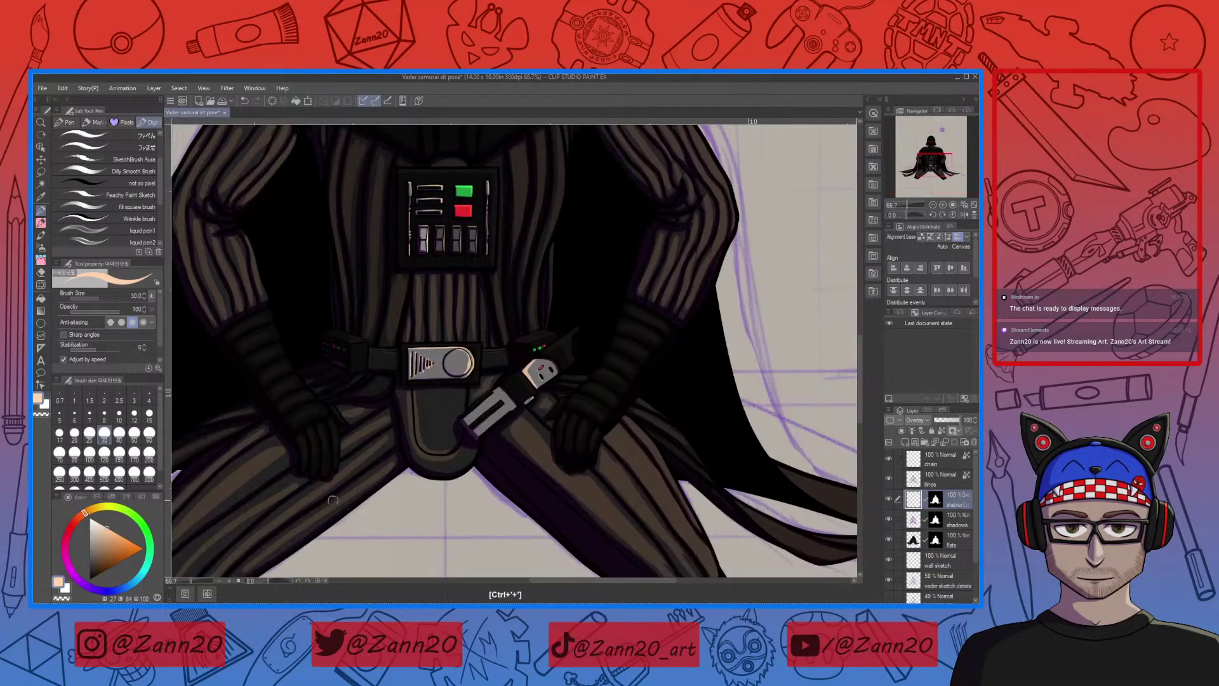
left_click_drag(305, 499, 473, 406)
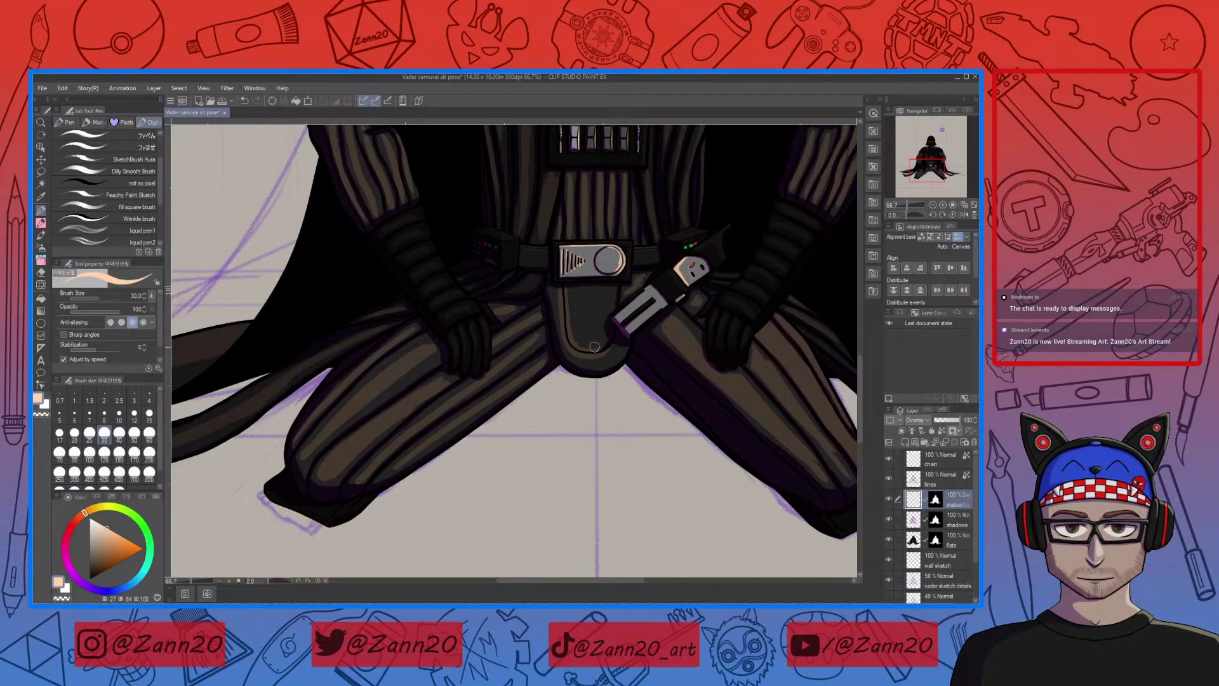
mouse_move(573, 341)
left_mouse_down()
mouse_move(598, 345)
mouse_move(465, 506)
left_mouse_up()
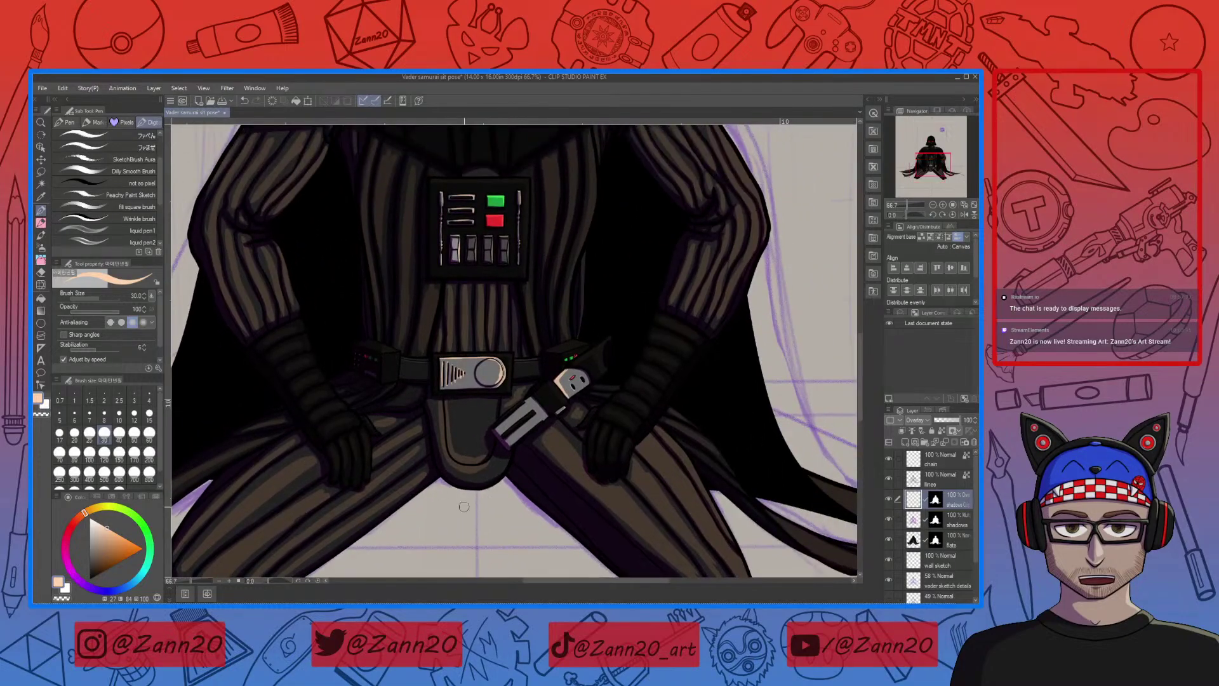
key("ctrl+minus")
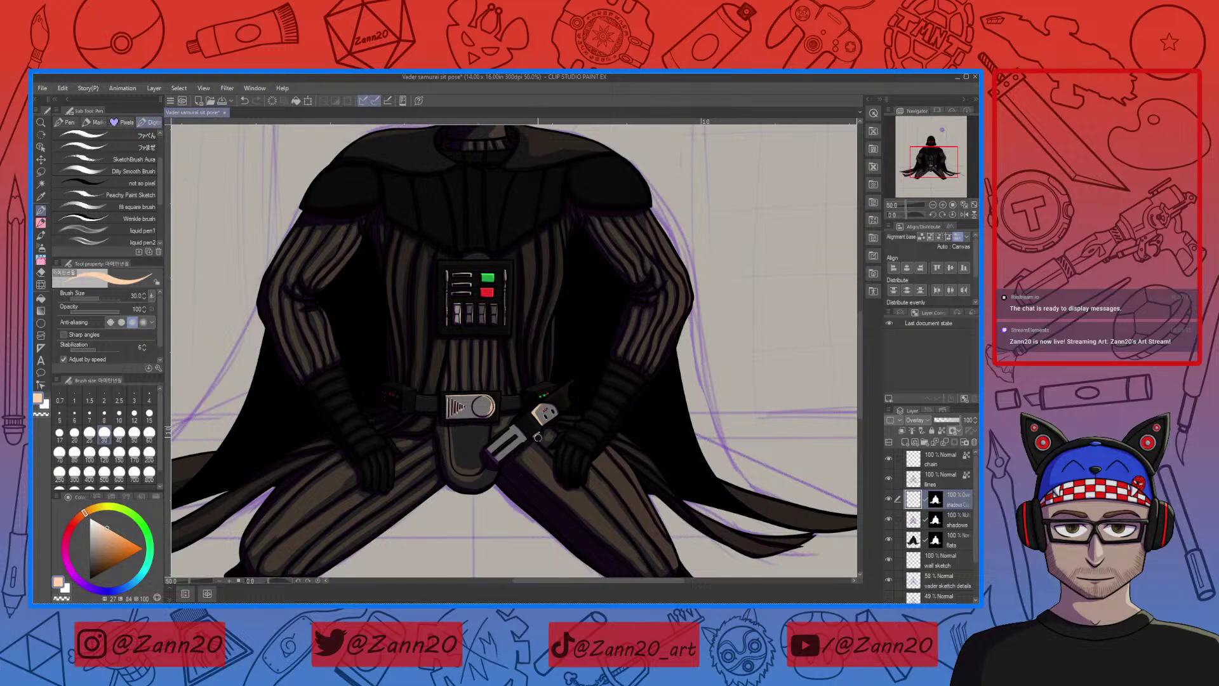
Replace the hard highlights on Vader's right leg and the lower cape tail beside it with soft ones, using the Square brush at size 70
key("b")
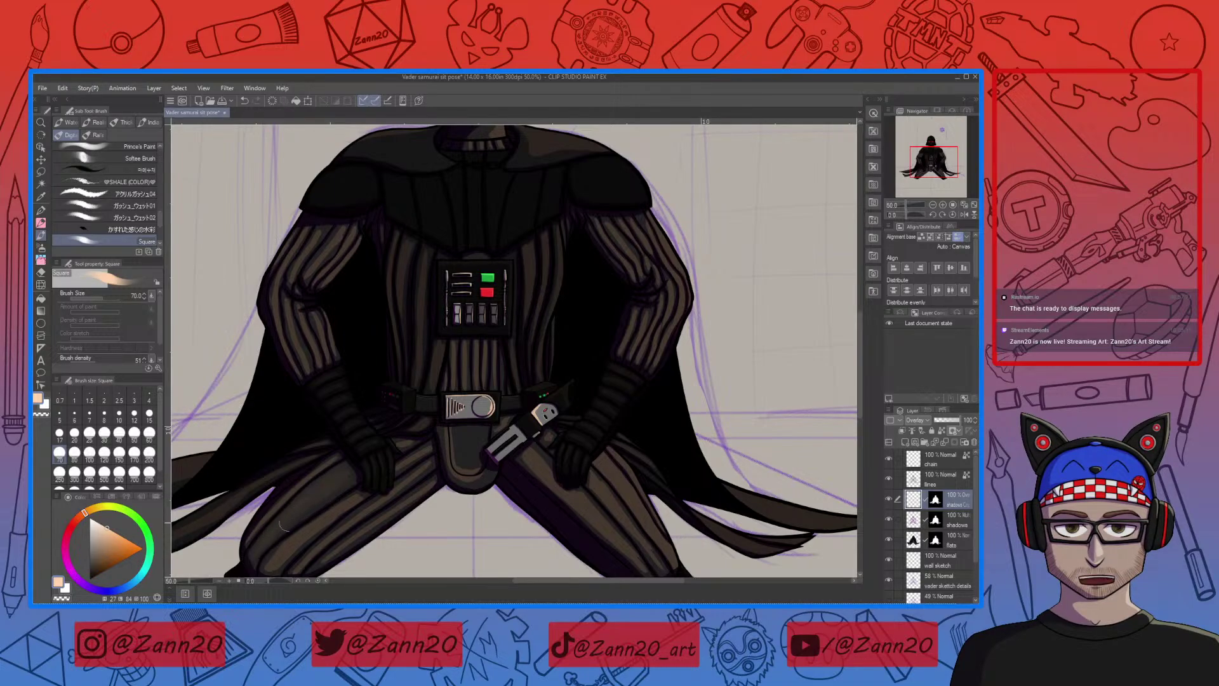
left_click_drag(268, 546, 387, 496)
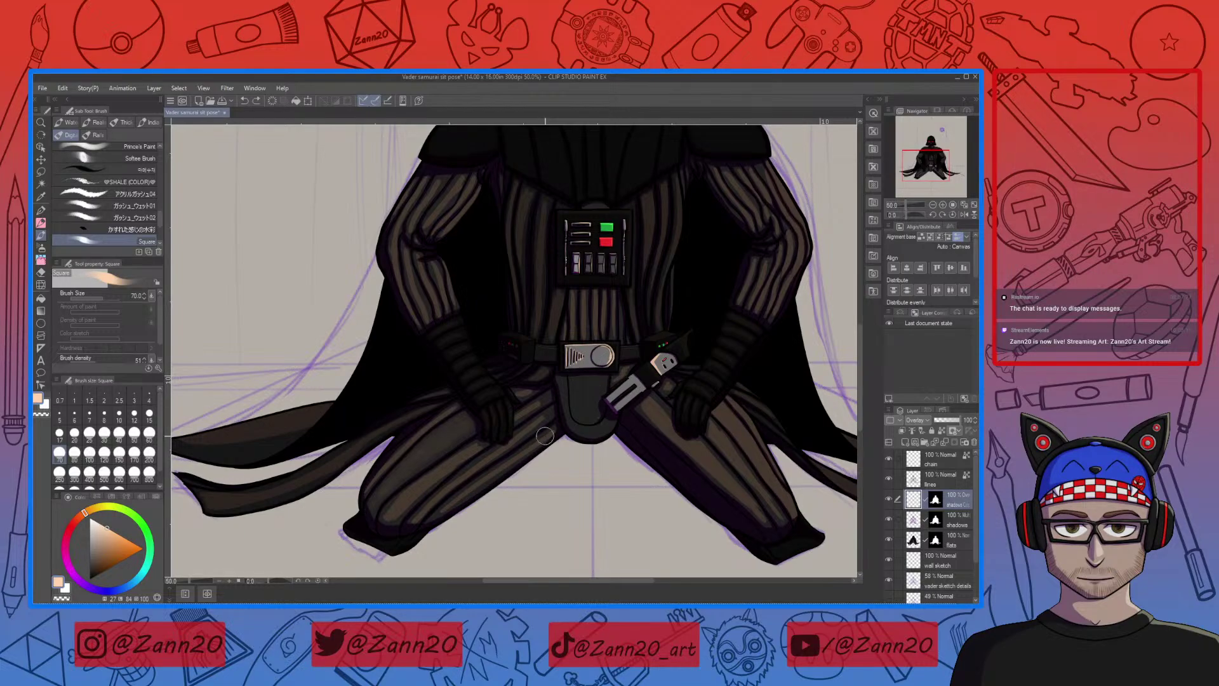
left_click_drag(575, 381, 592, 429)
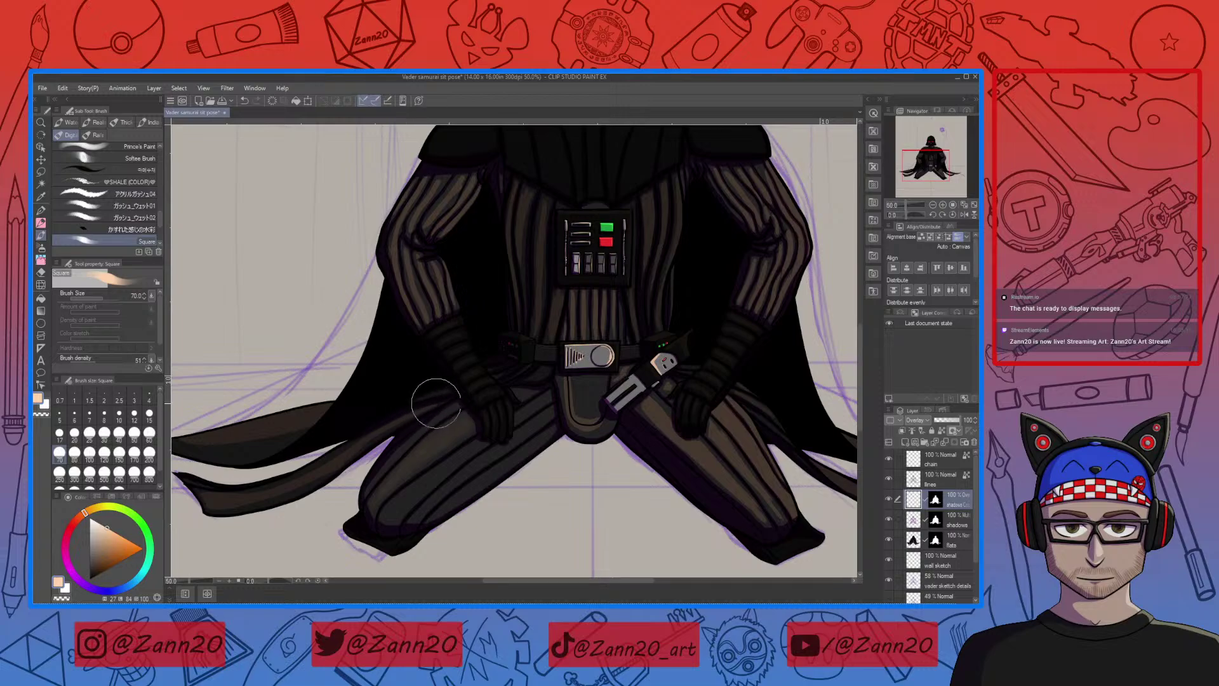
left_click_drag(285, 489, 217, 504)
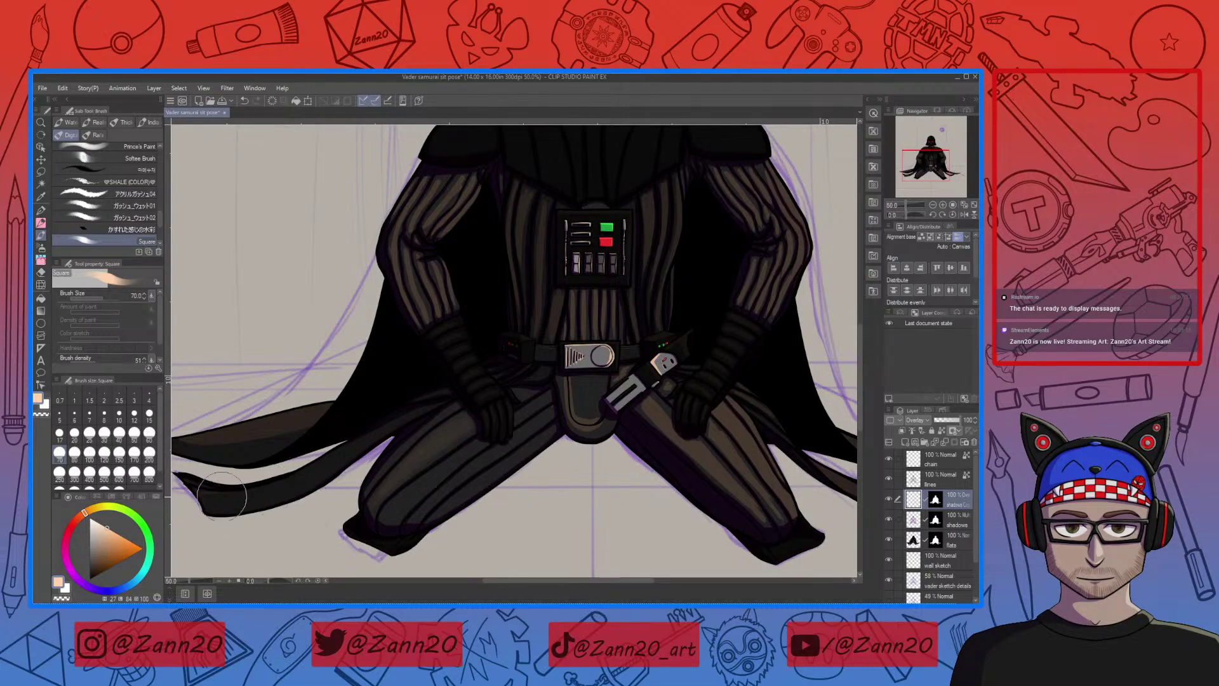
left_click_drag(417, 496, 444, 452)
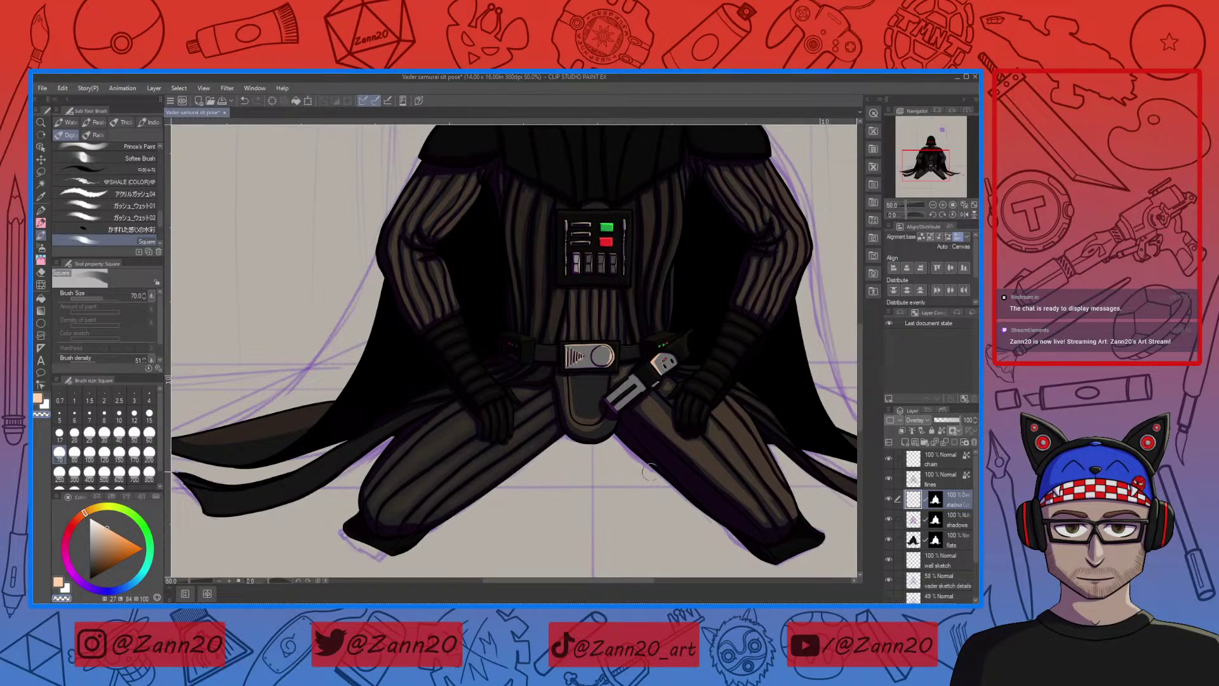
Erase the hard highlights on Vader's left leg and the lower cape tail beside it, and repaint the leg with soft peach strokes
left_click_drag(649, 473, 478, 461)
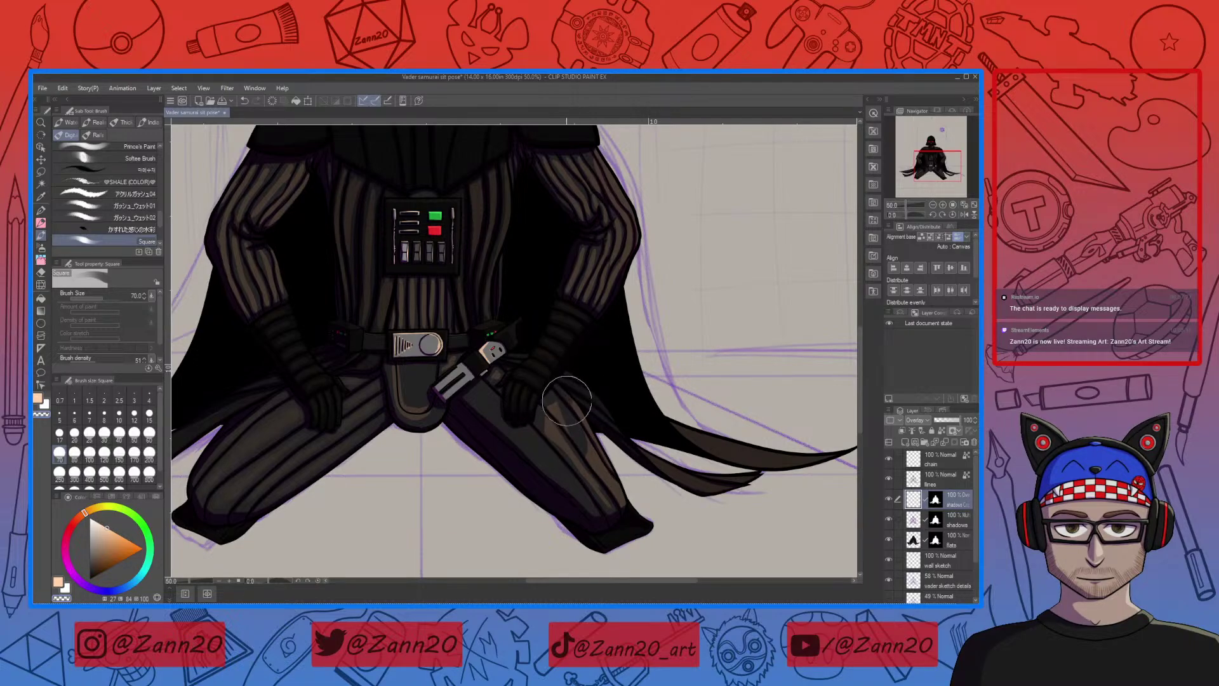
mouse_move(571, 391)
left_mouse_down()
mouse_move(558, 448)
mouse_move(594, 517)
mouse_move(567, 423)
mouse_move(628, 533)
left_mouse_up()
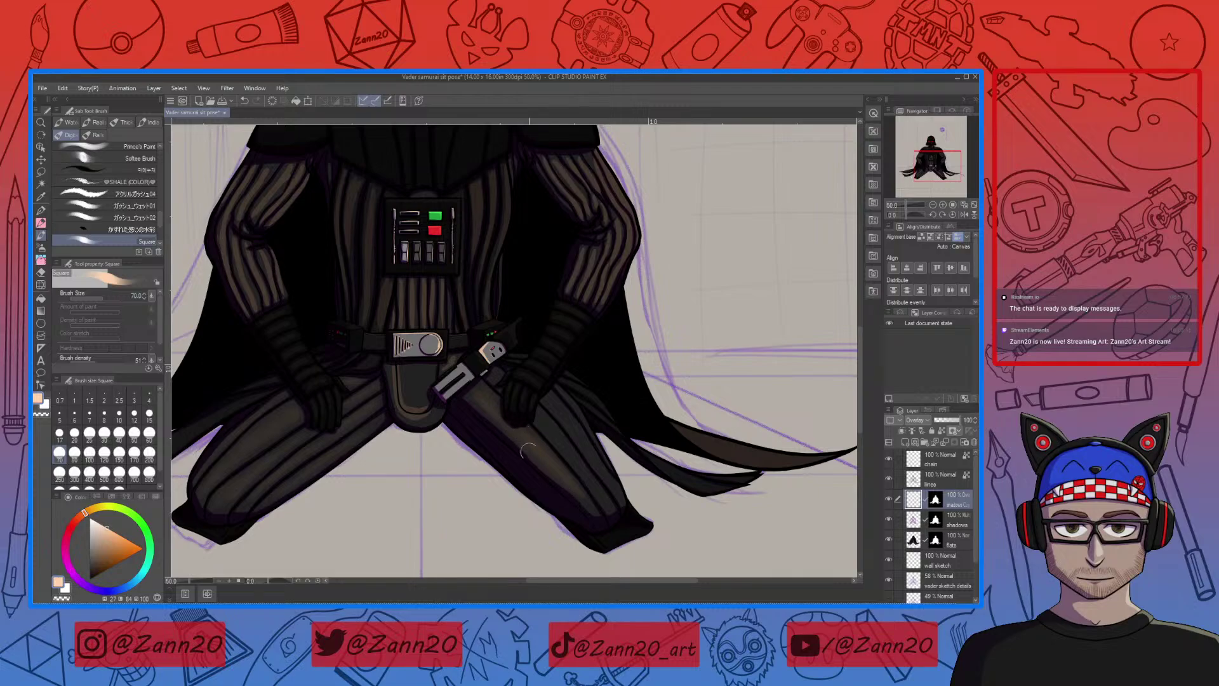
key("c")
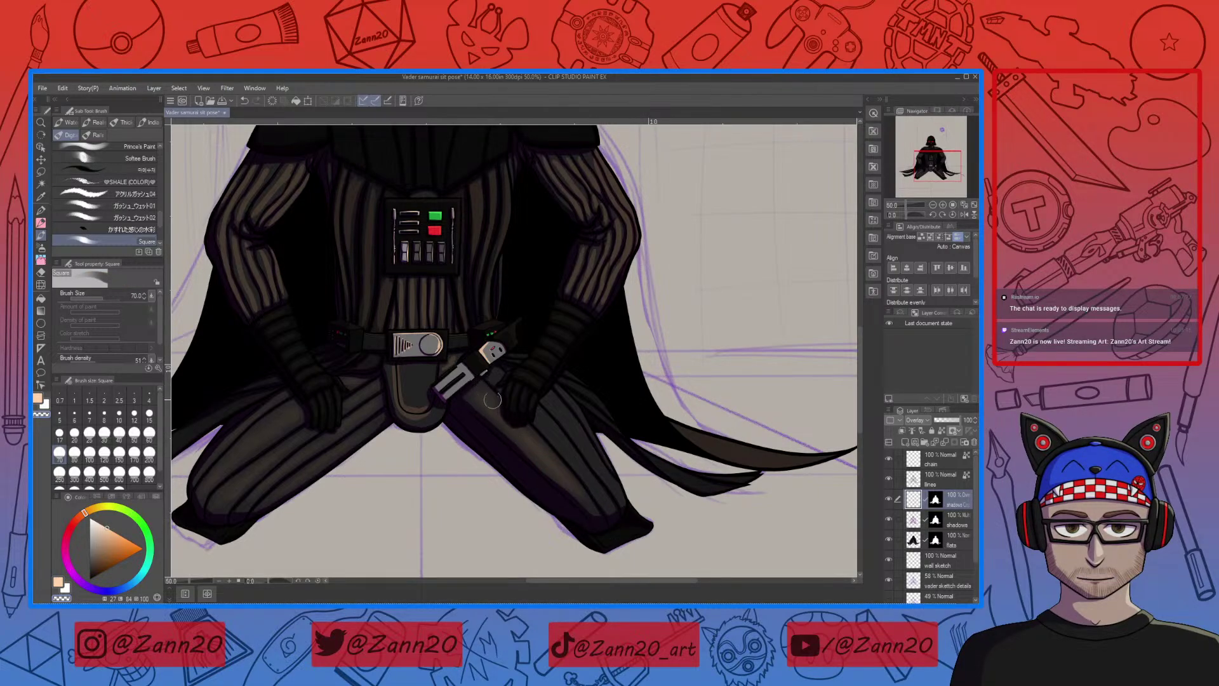
key("c")
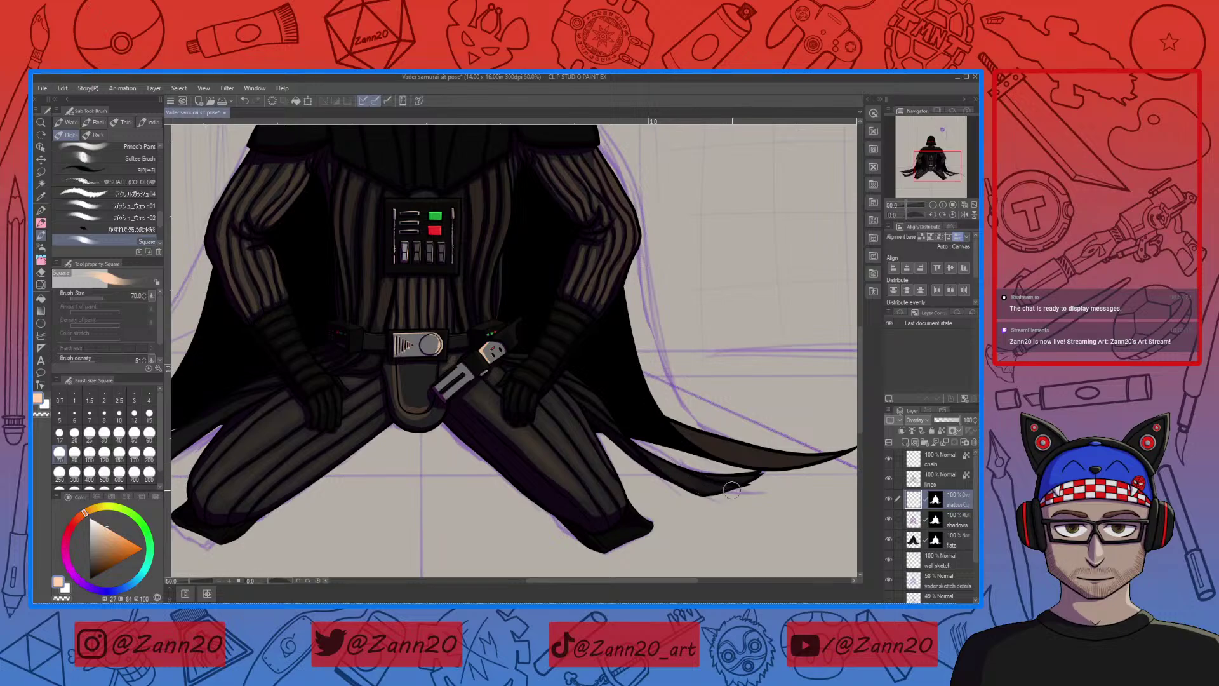
Rework the highlight on the upper cape tail beside Vader's right leg into a soft glow, erasing and repainting along its length
scroll(730, 476, "left", 5)
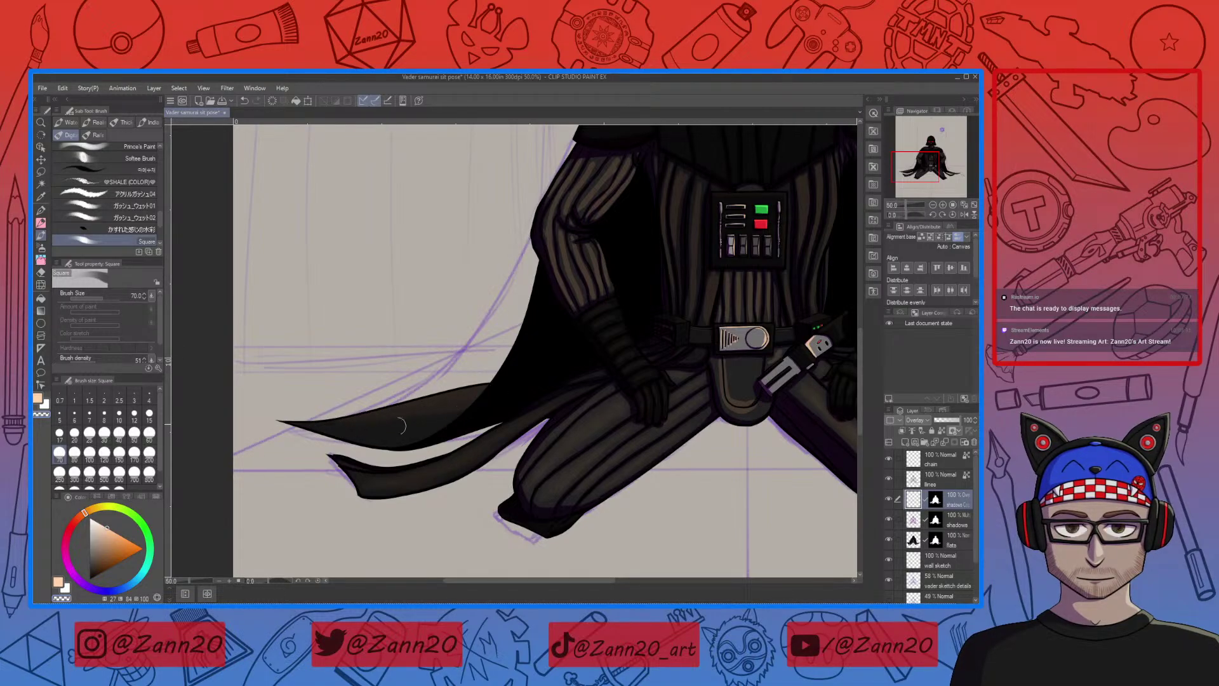
key("c")
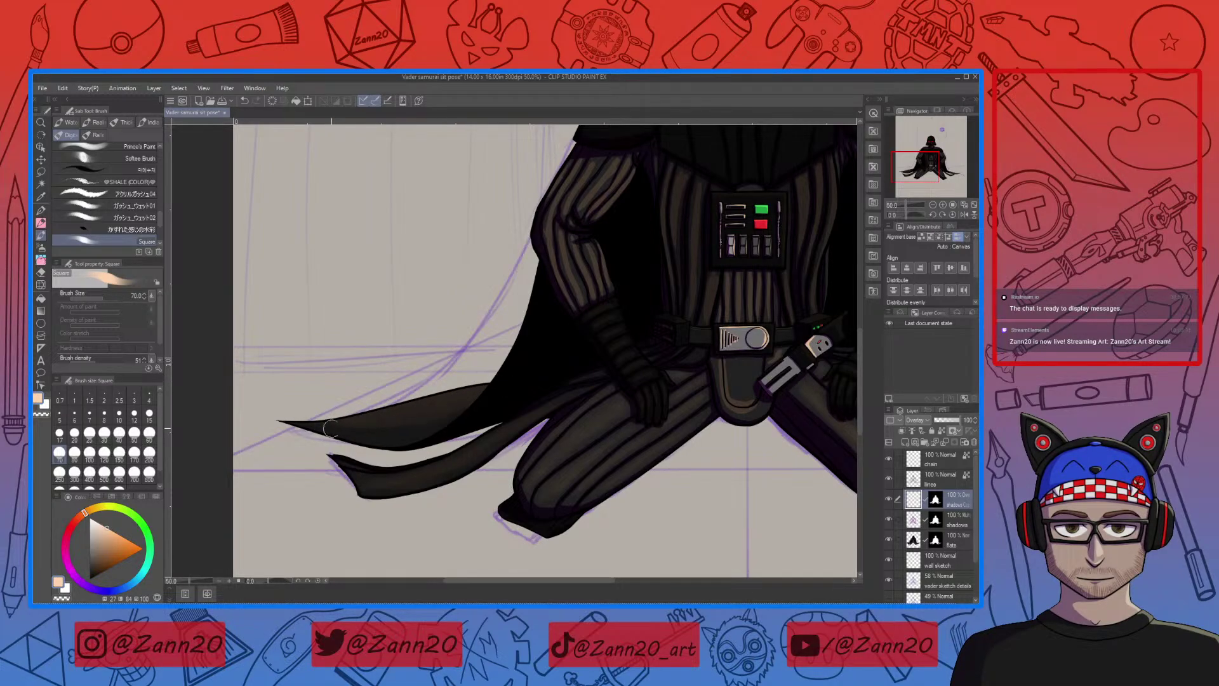
key("c")
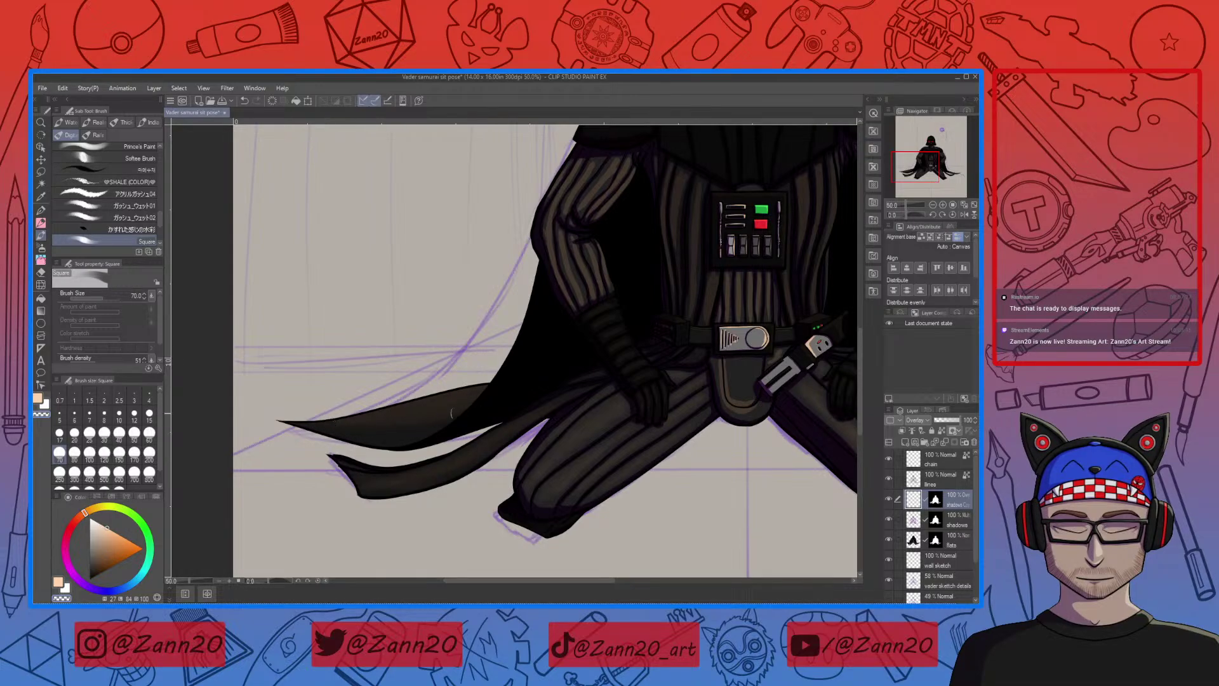
Erase the hard highlights on Vader's right sleeve and repaint them as soft peach light on the upper arm and forearm
mouse_move(624, 447)
left_mouse_down()
mouse_move(542, 454)
mouse_move(454, 511)
mouse_move(491, 564)
left_mouse_up()
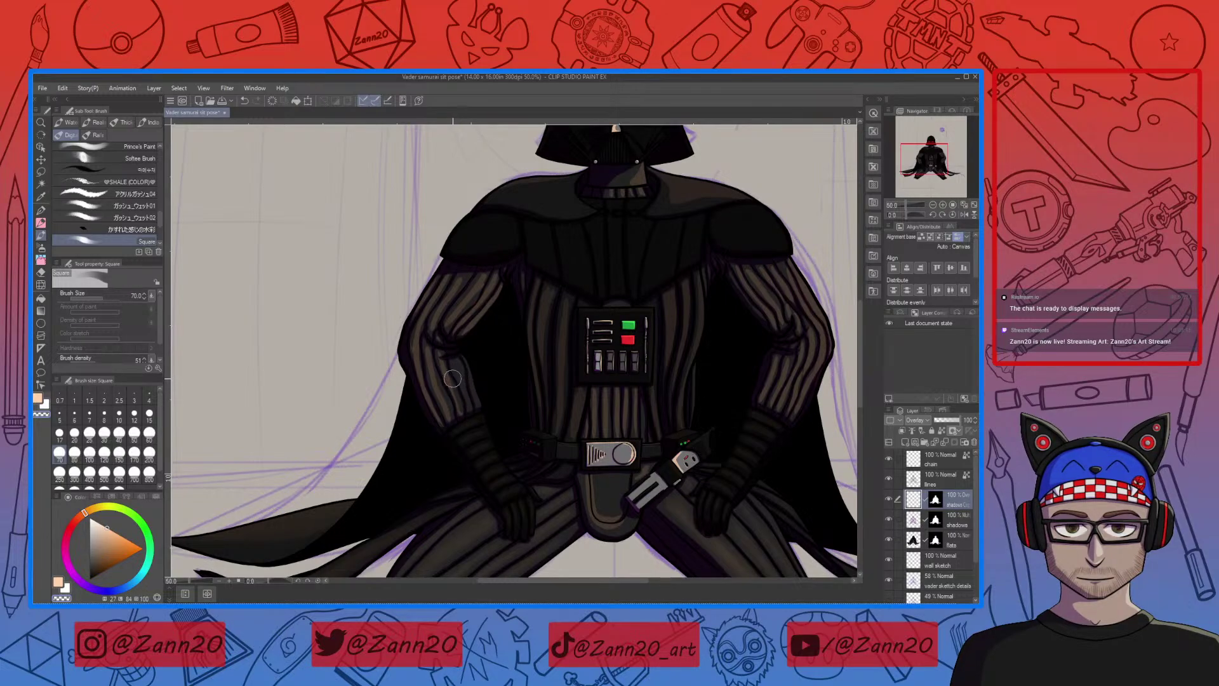
key("e")
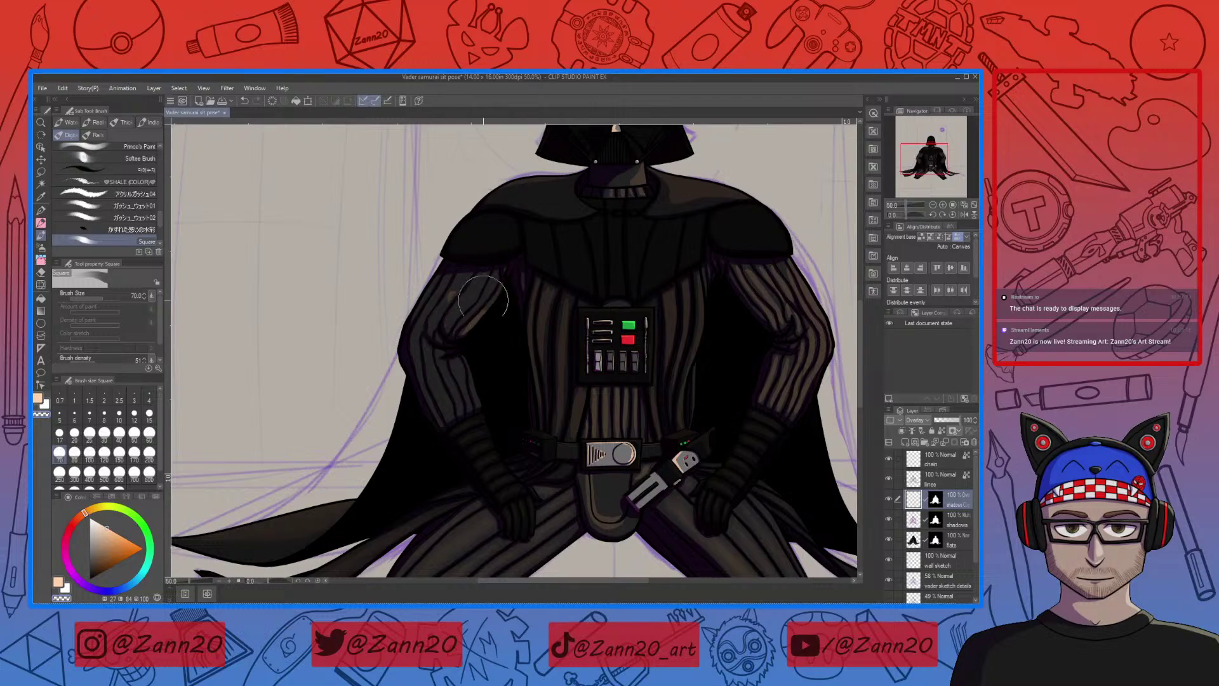
key("e")
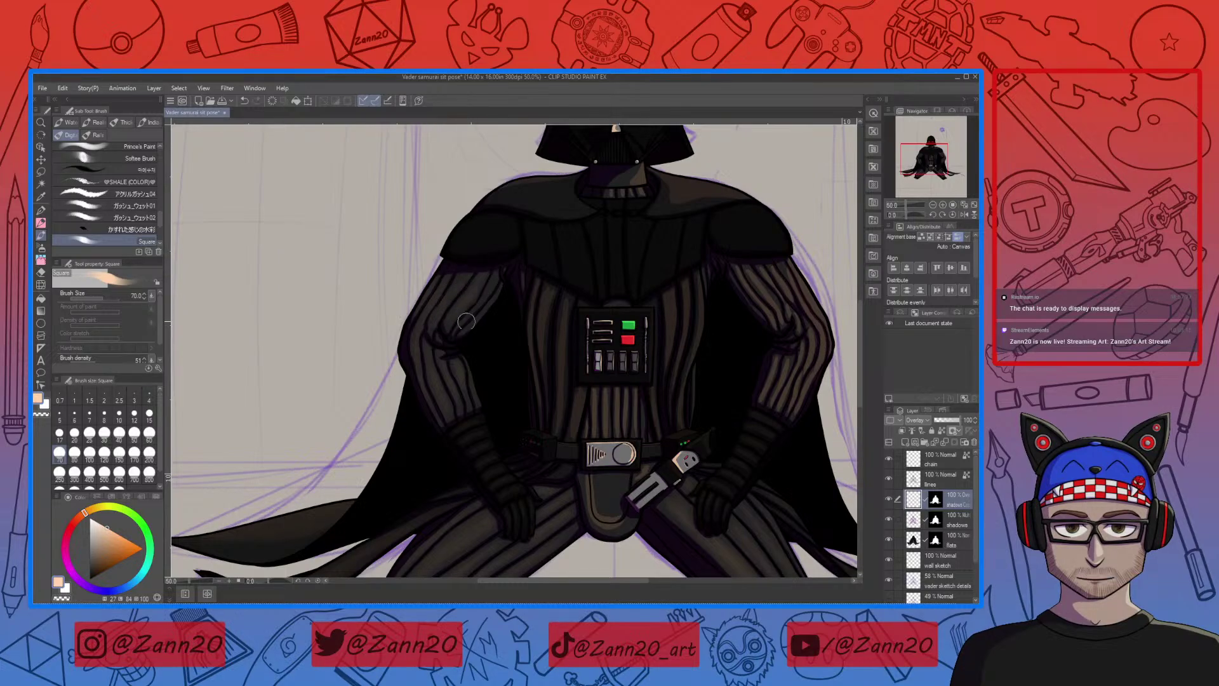
Erase the hard highlights from the striped torso, Vader's left sleeve, and the shoulder cape and neck area
scroll(466, 371, "up", 2)
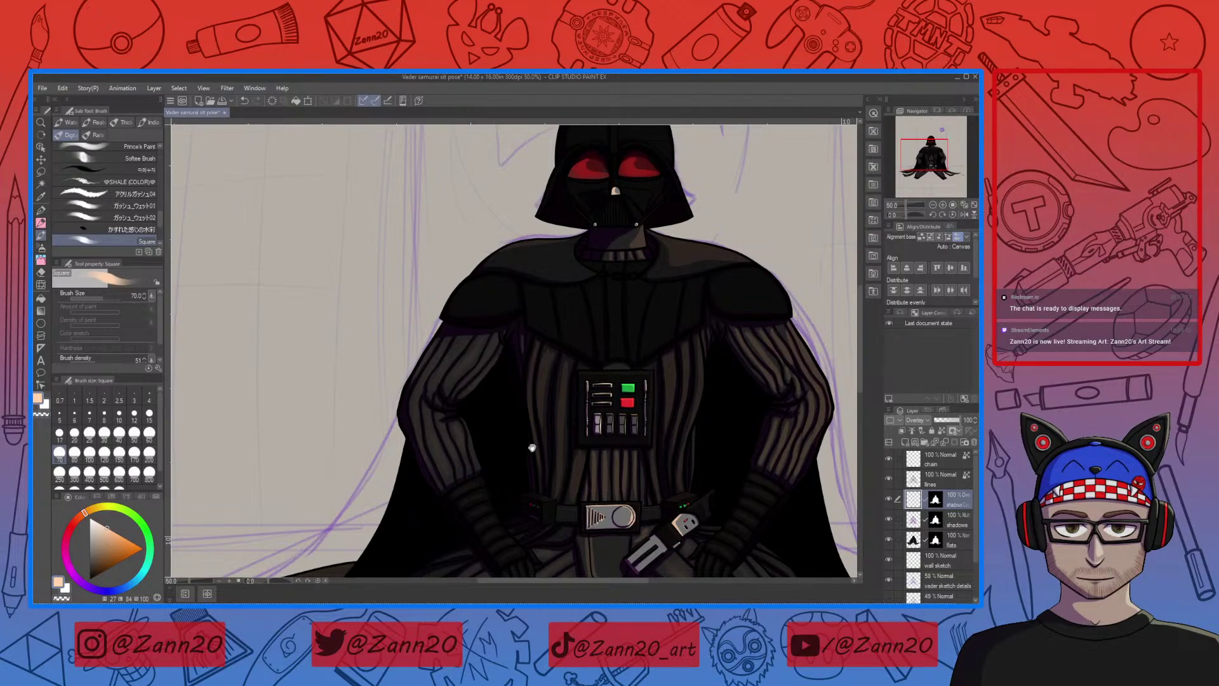
left_click_drag(532, 448, 468, 432)
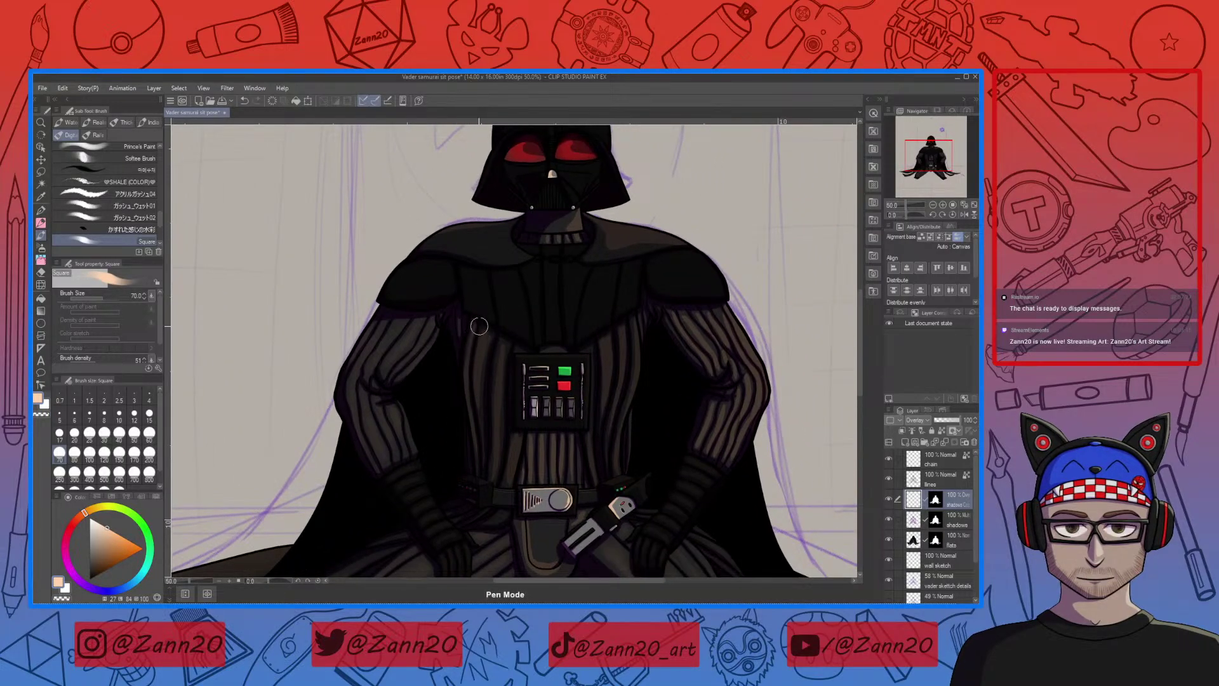
key("e")
mouse_move(481, 340)
left_mouse_down()
mouse_move(474, 391)
mouse_move(490, 394)
mouse_move(494, 362)
mouse_move(486, 327)
mouse_move(487, 443)
mouse_move(493, 401)
mouse_move(498, 445)
mouse_move(495, 343)
mouse_move(477, 422)
mouse_move(496, 471)
left_mouse_up()
mouse_move(496, 476)
left_mouse_down()
mouse_move(518, 434)
mouse_move(507, 482)
mouse_move(524, 456)
mouse_move(524, 481)
mouse_move(529, 438)
mouse_move(573, 434)
mouse_move(531, 448)
mouse_move(576, 458)
mouse_move(531, 476)
mouse_move(573, 474)
mouse_move(599, 441)
mouse_move(595, 488)
mouse_move(588, 434)
mouse_move(590, 485)
mouse_move(616, 331)
mouse_move(603, 338)
mouse_move(615, 471)
mouse_move(640, 329)
mouse_move(619, 377)
mouse_move(628, 327)
mouse_move(647, 312)
mouse_move(606, 395)
mouse_move(725, 322)
mouse_move(680, 314)
mouse_move(705, 315)
mouse_move(714, 333)
mouse_move(756, 340)
mouse_move(727, 346)
mouse_move(740, 431)
mouse_move(718, 426)
mouse_move(714, 452)
mouse_move(737, 403)
left_mouse_up()
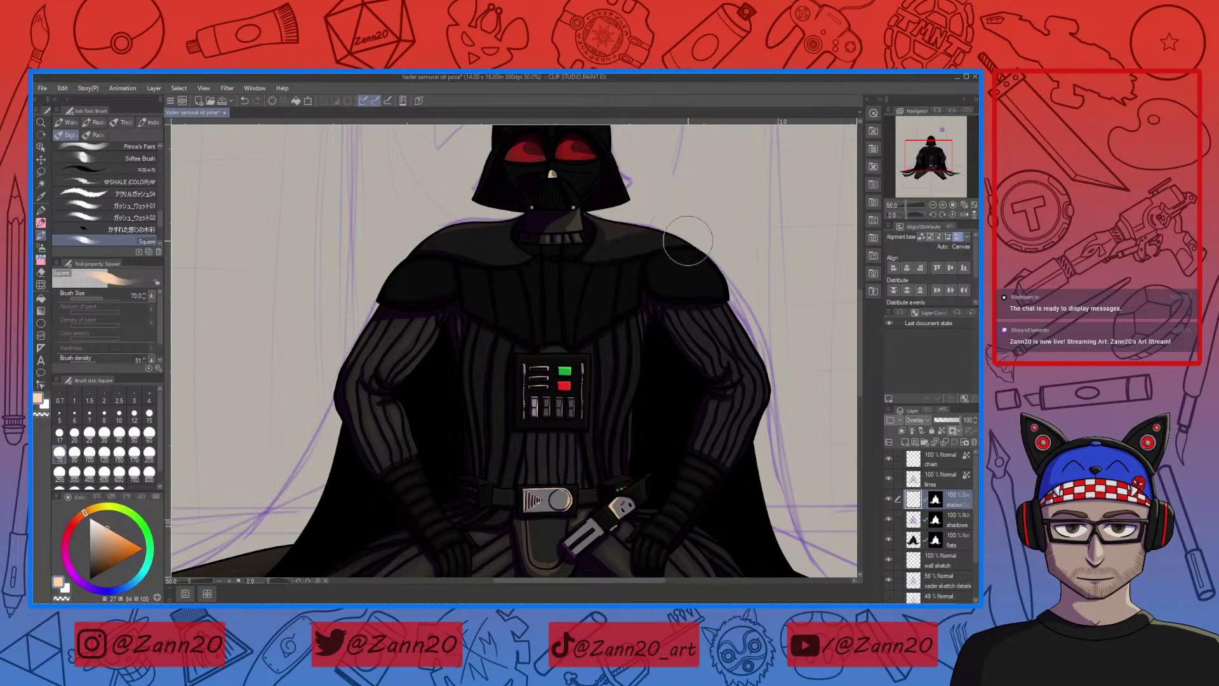
mouse_move(577, 239)
left_mouse_down()
mouse_move(551, 239)
mouse_move(617, 227)
mouse_move(572, 222)
mouse_move(603, 211)
mouse_move(589, 225)
mouse_move(605, 242)
mouse_move(495, 225)
left_mouse_up()
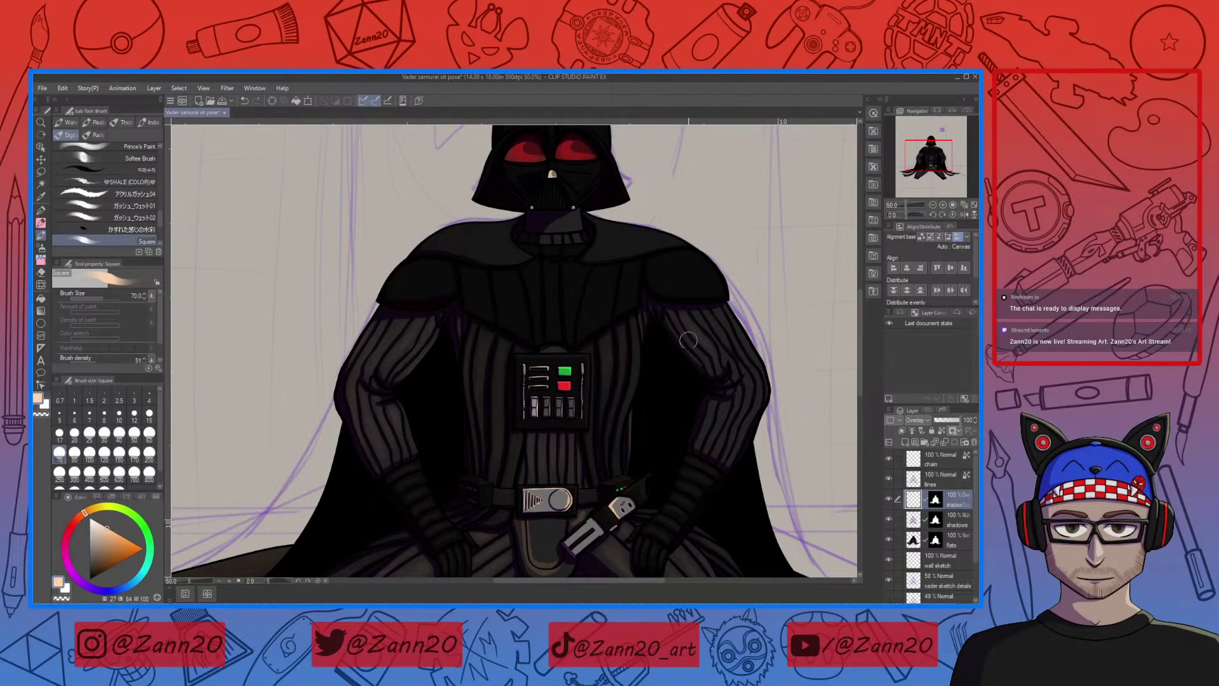
Repaint soft peach highlights on the striped torso and Vader's left sleeve, trimming them with transparent colour
key("e")
key("b")
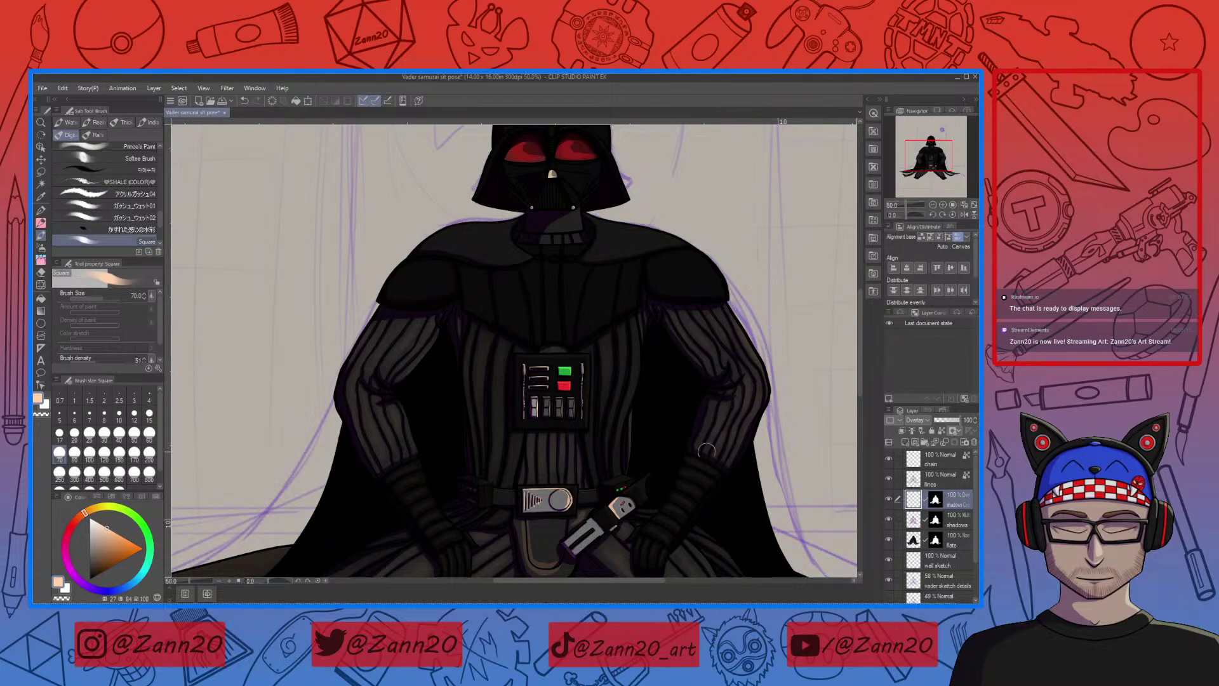
key("c")
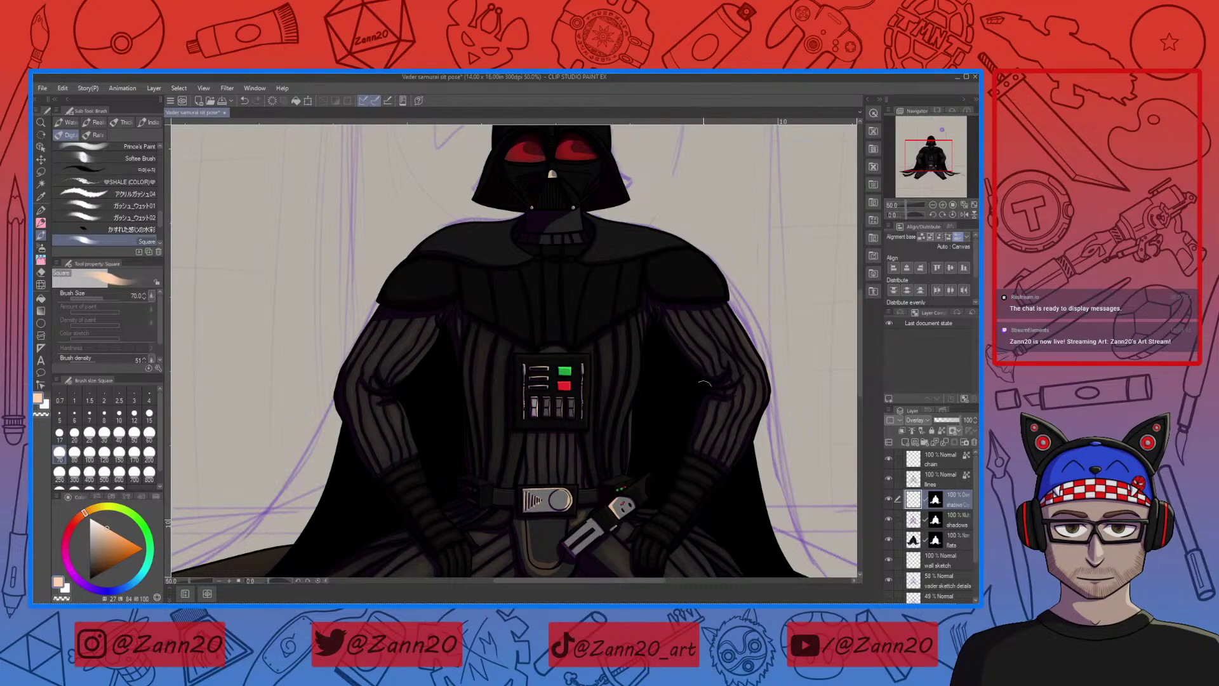
Refine the soft peach highlights on Vader's left thigh and the cape tails beside it, trimming them with transparent colour
mouse_move(591, 520)
left_mouse_down()
mouse_move(622, 446)
mouse_move(591, 412)
mouse_move(647, 506)
mouse_move(626, 517)
mouse_move(537, 398)
left_mouse_up()
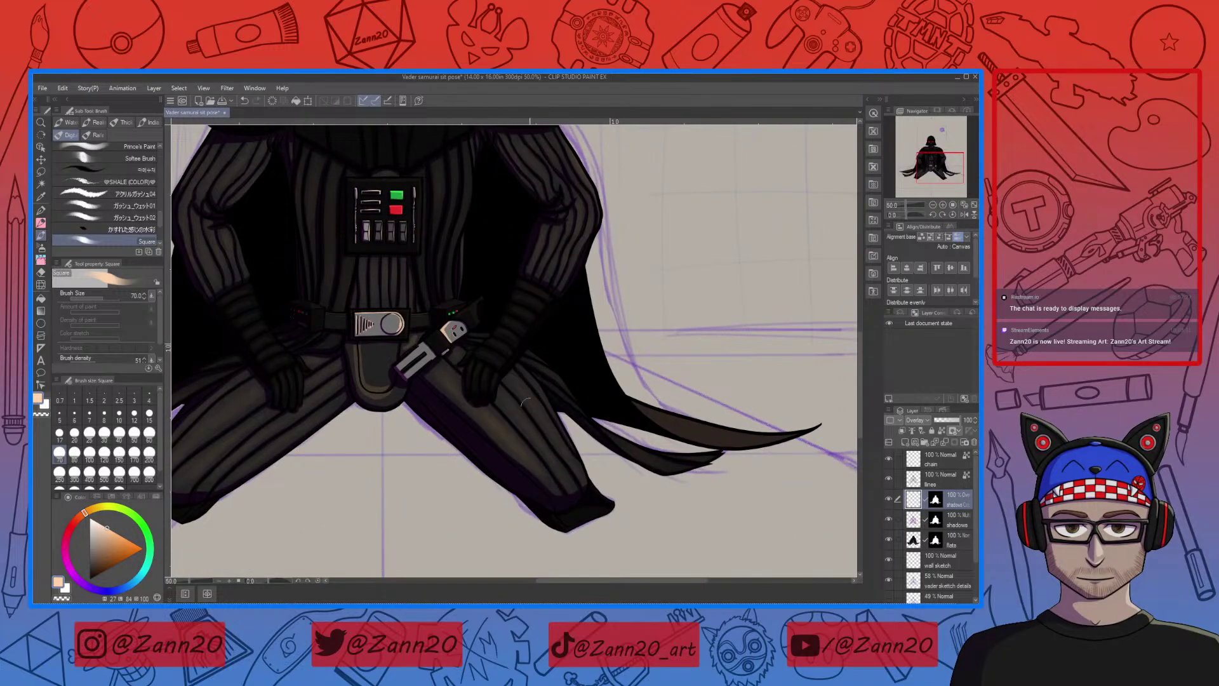
key("c")
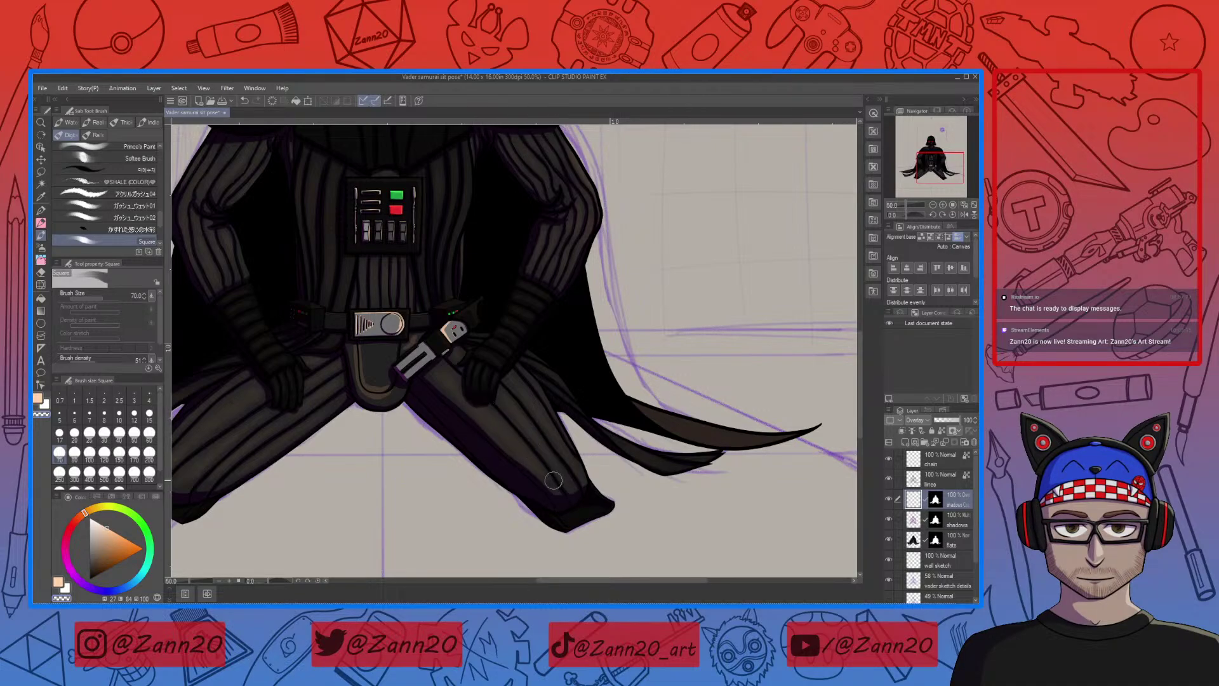
left_click_drag(691, 457, 665, 484)
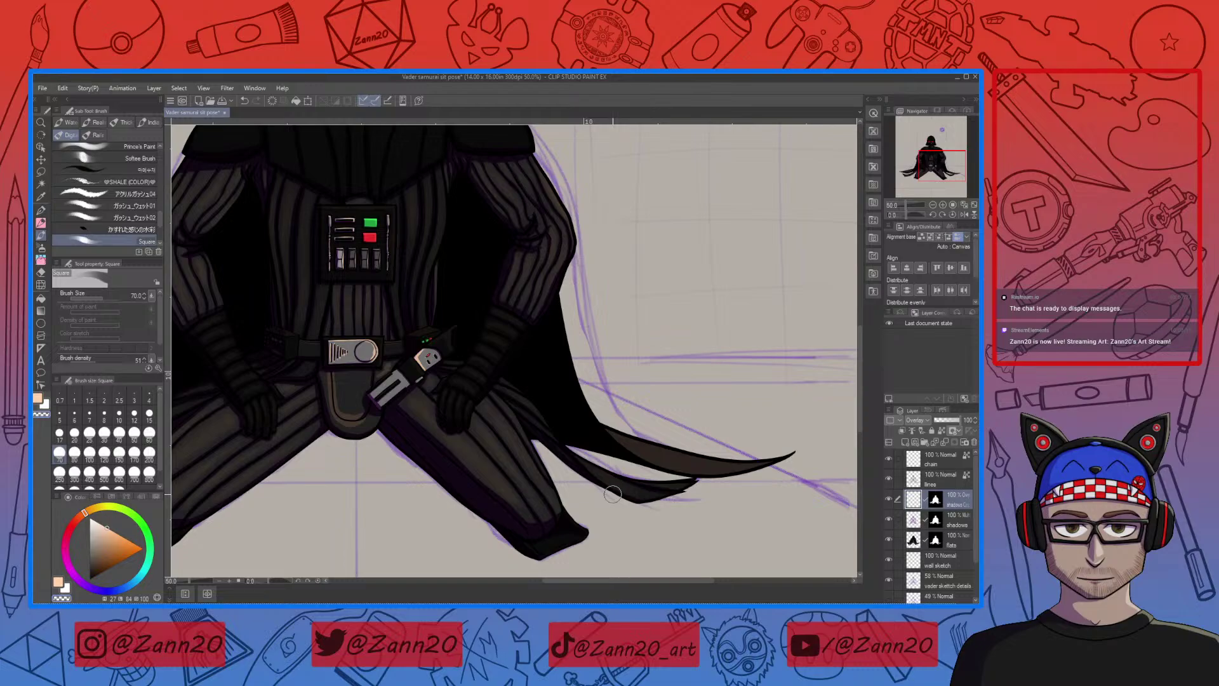
left_click_drag(406, 440, 570, 500)
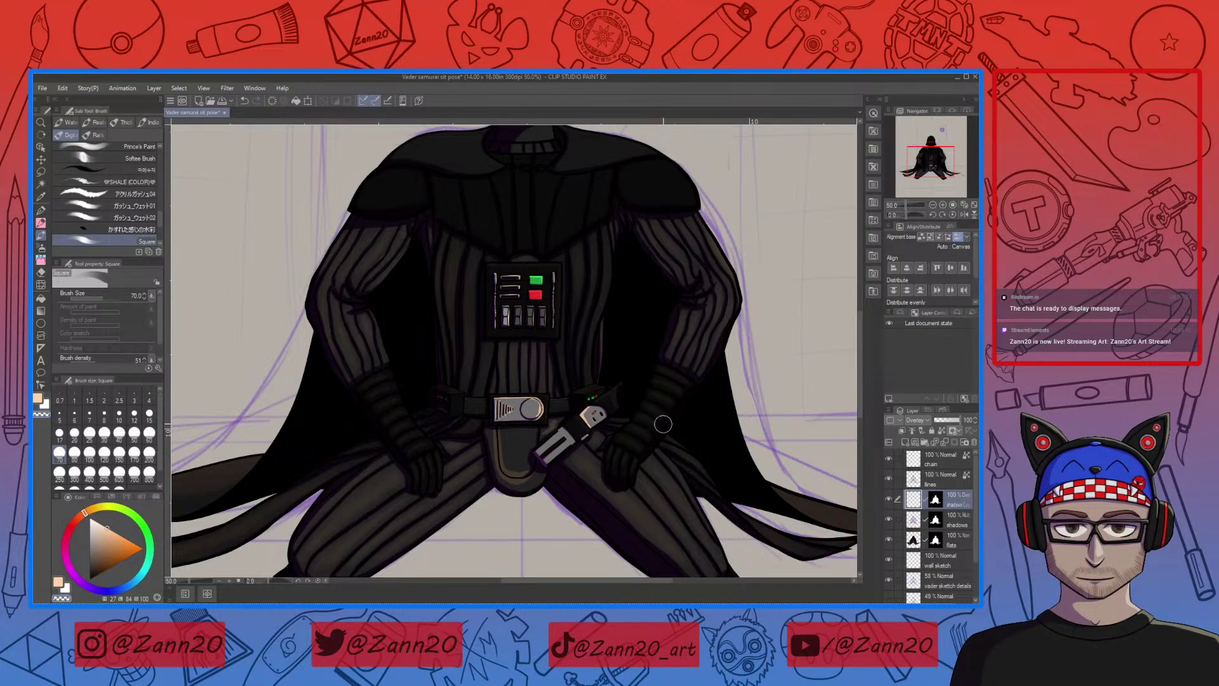
Paint soft peach light on the upper shoulder cape and trim it around the collar with transparent colour
left_click_drag(588, 177, 621, 376)
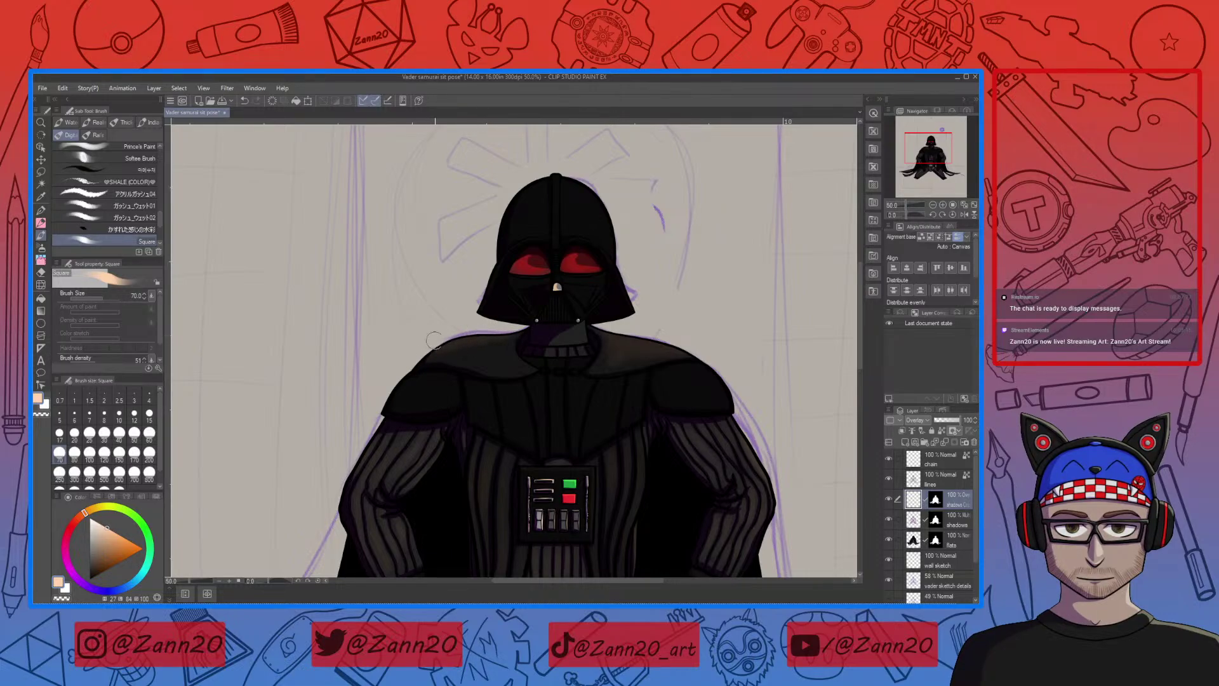
mouse_move(652, 489)
left_mouse_down()
mouse_move(604, 475)
mouse_move(634, 494)
left_mouse_up()
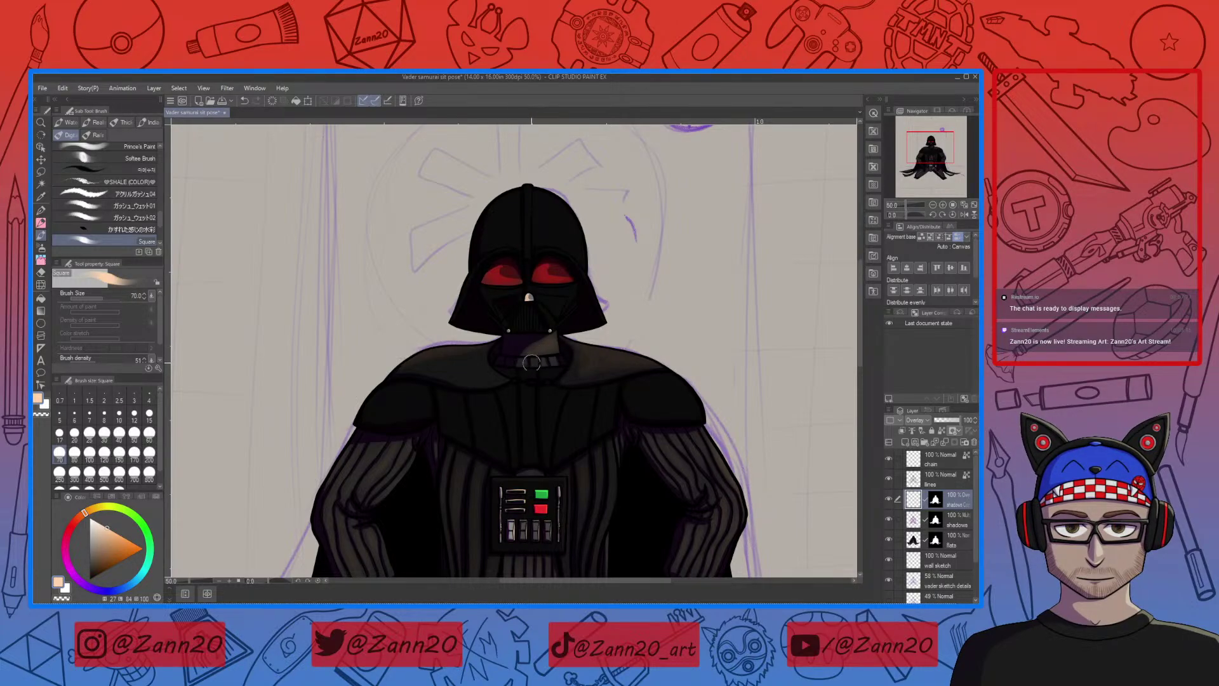
left_click_drag(543, 363, 520, 362)
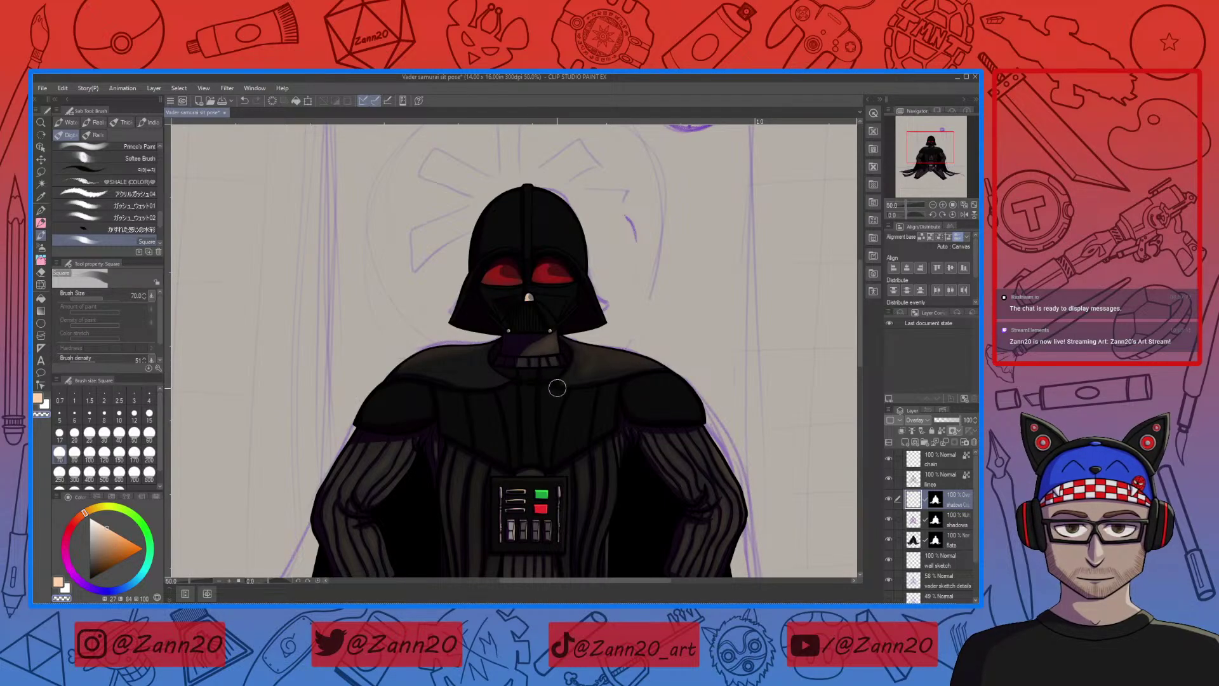
Examine the torso, gloves, legs and cape for highlights that still need cleanup
left_click_drag(619, 548, 658, 431)
left_click_drag(738, 552, 663, 451)
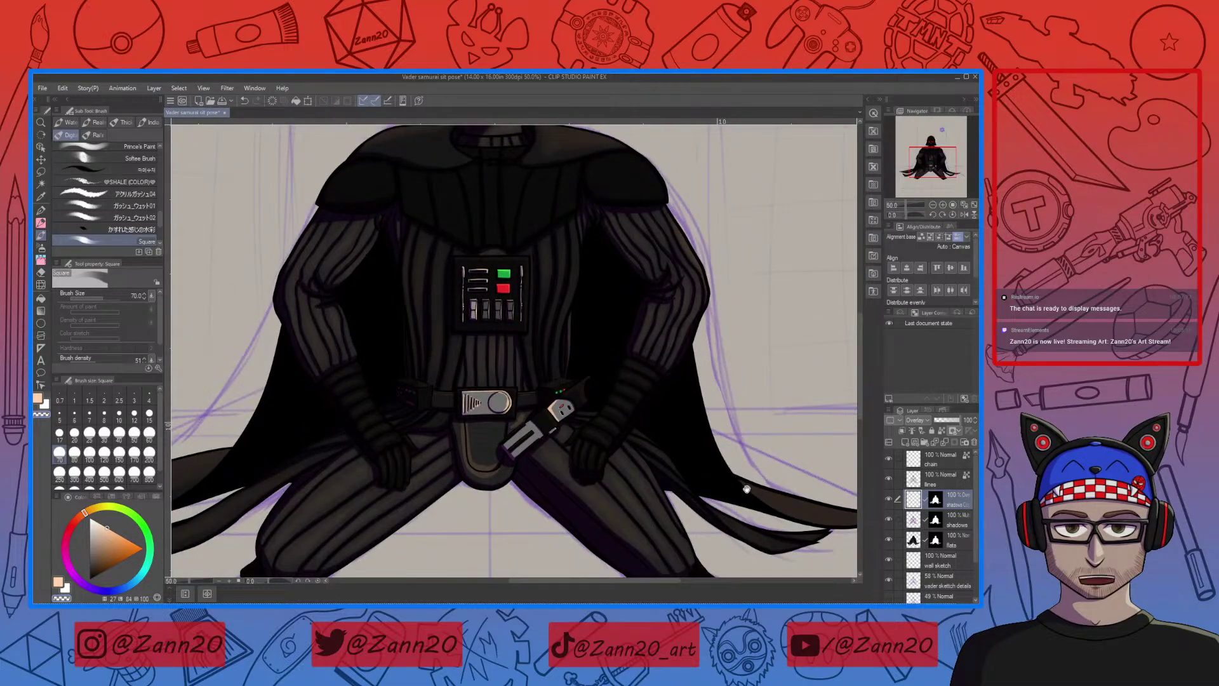
left_click_drag(692, 550, 650, 518)
mouse_move(739, 518)
left_mouse_down()
mouse_move(763, 505)
mouse_move(738, 436)
left_mouse_up()
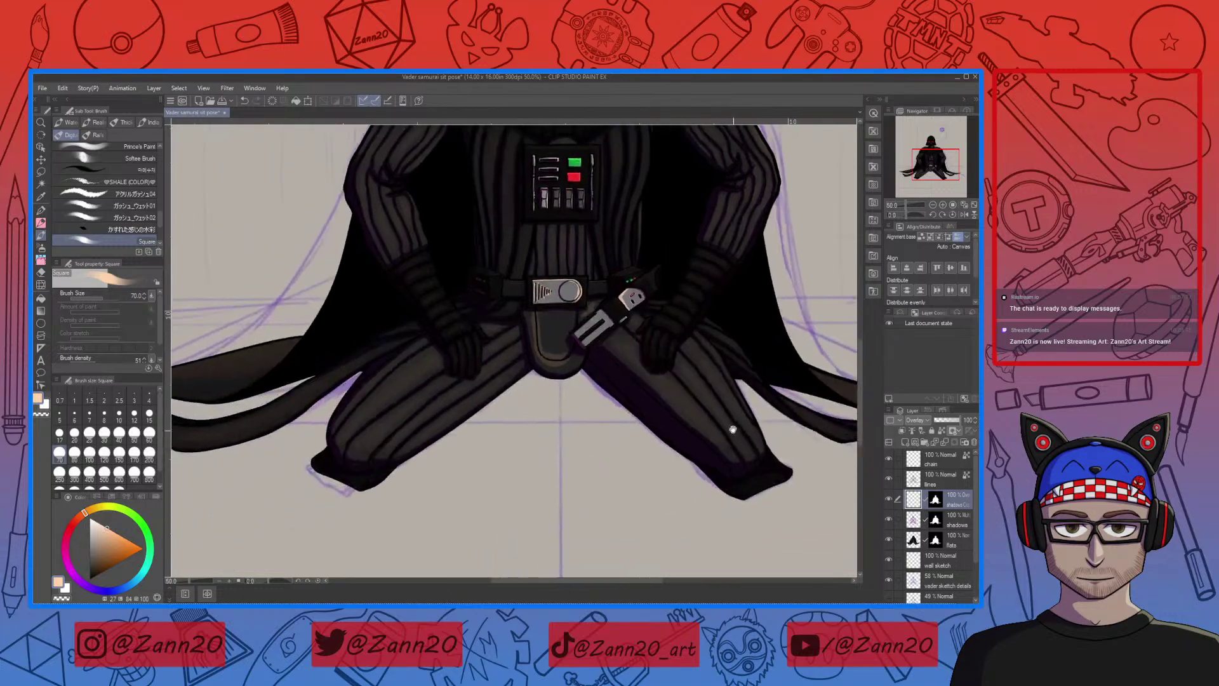
left_click_drag(574, 479, 542, 569)
mouse_move(643, 526)
left_mouse_down()
mouse_move(602, 485)
mouse_move(580, 509)
mouse_move(584, 486)
left_mouse_up()
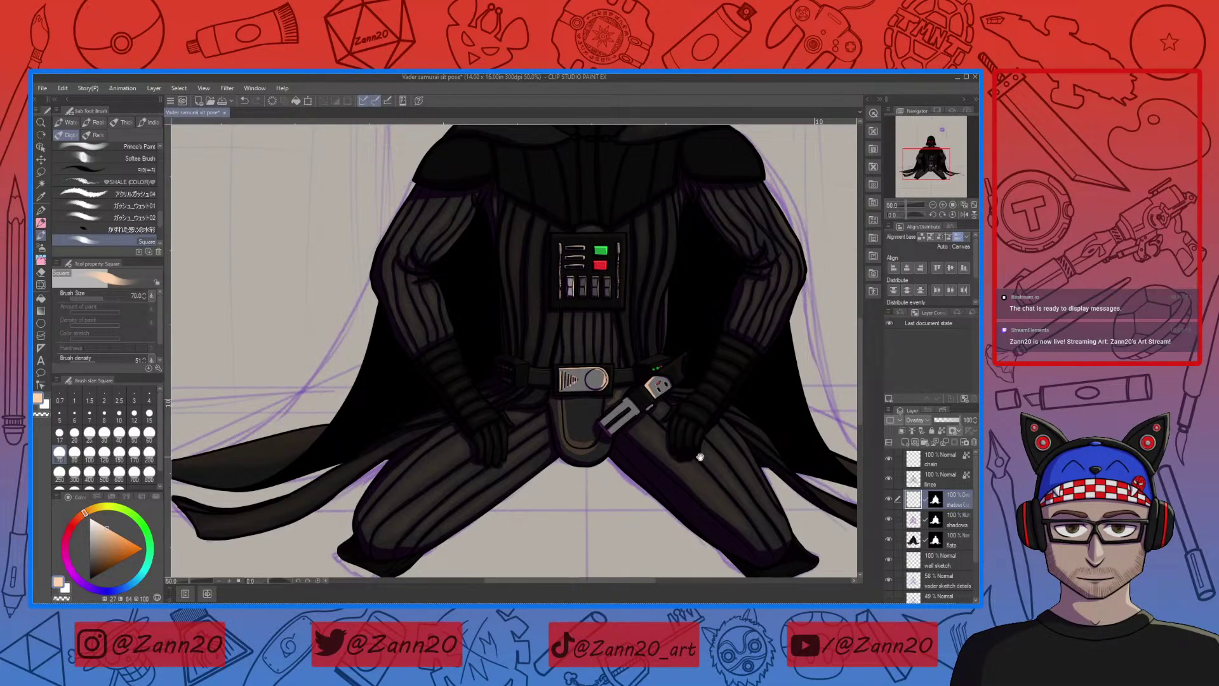
left_click_drag(700, 457, 659, 489)
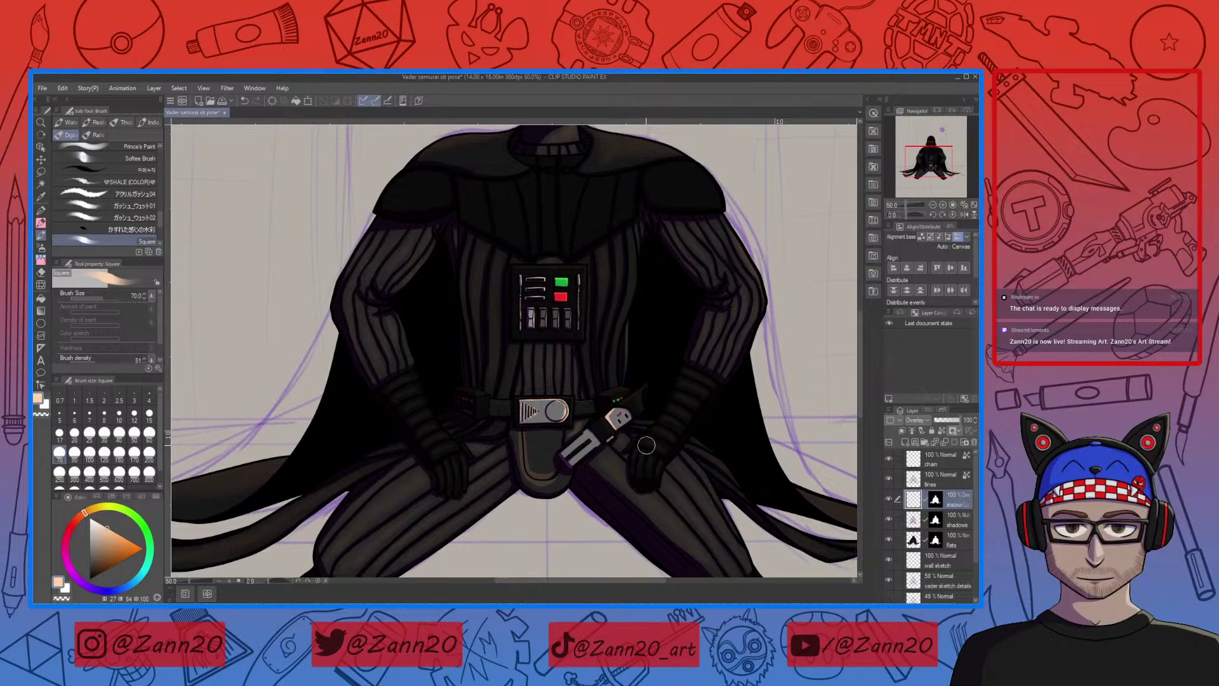
Trim the soft highlights on Vader's left glove and the nearby belt pouch with a size 30 pen in transparent colour
key("p")
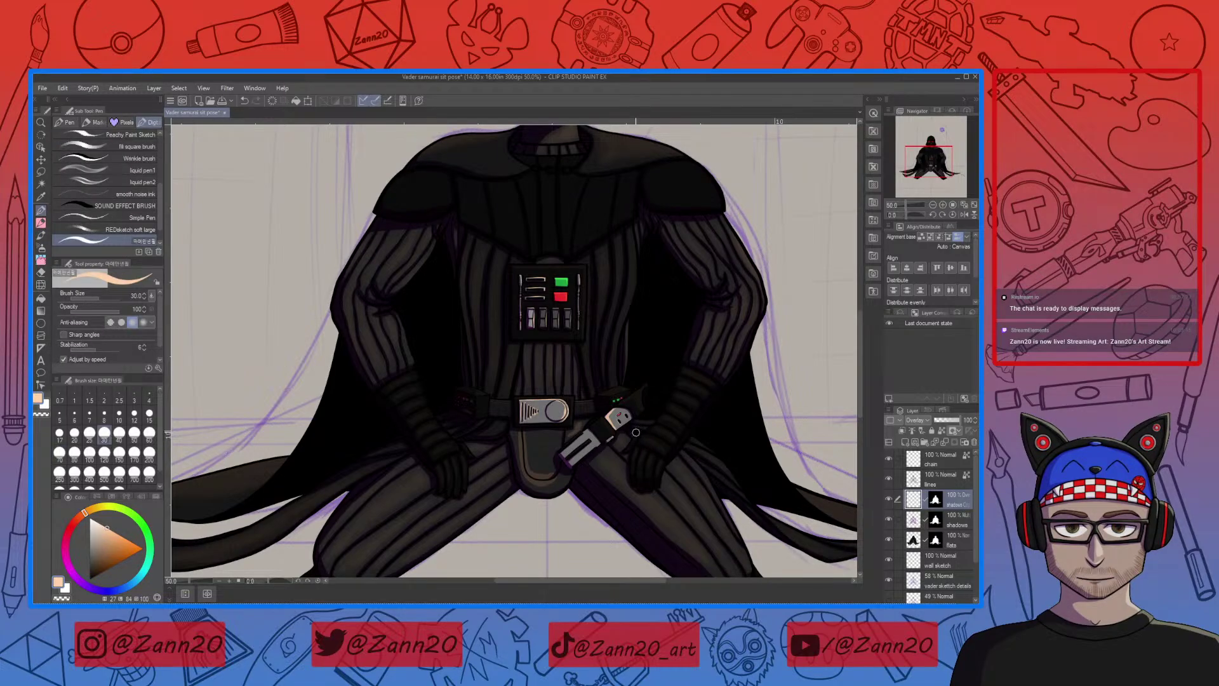
key("ctrl+plus")
key("ctrl+plus")
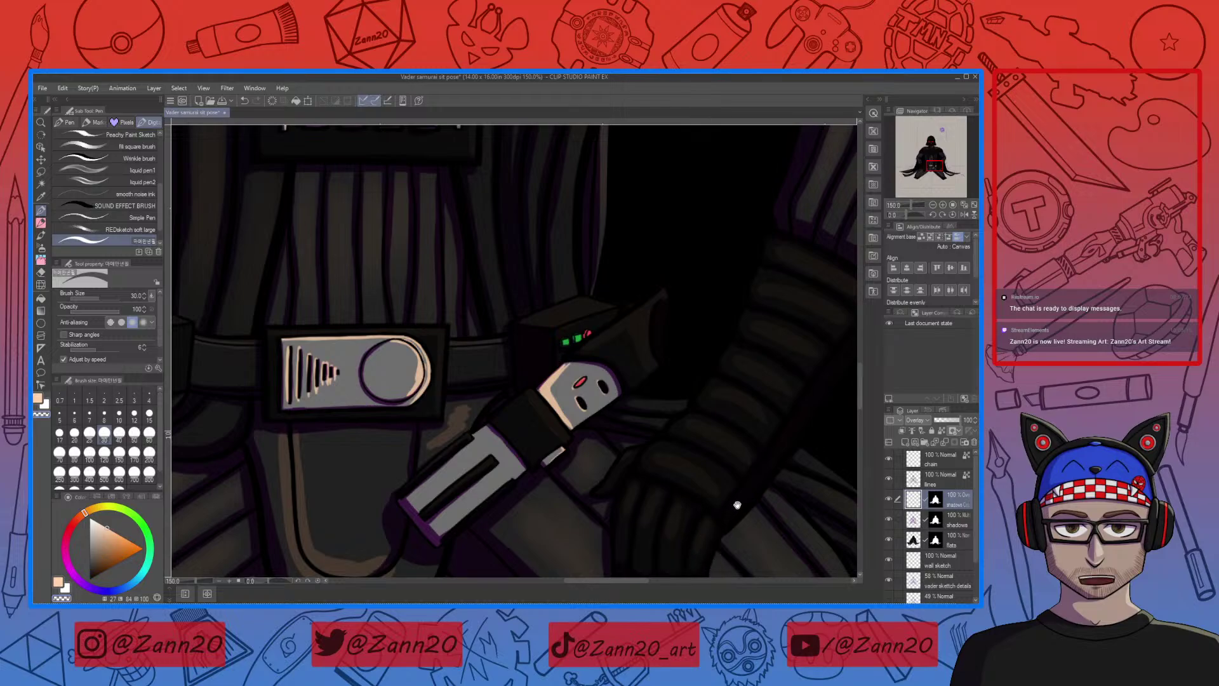
left_click_drag(737, 505, 635, 507)
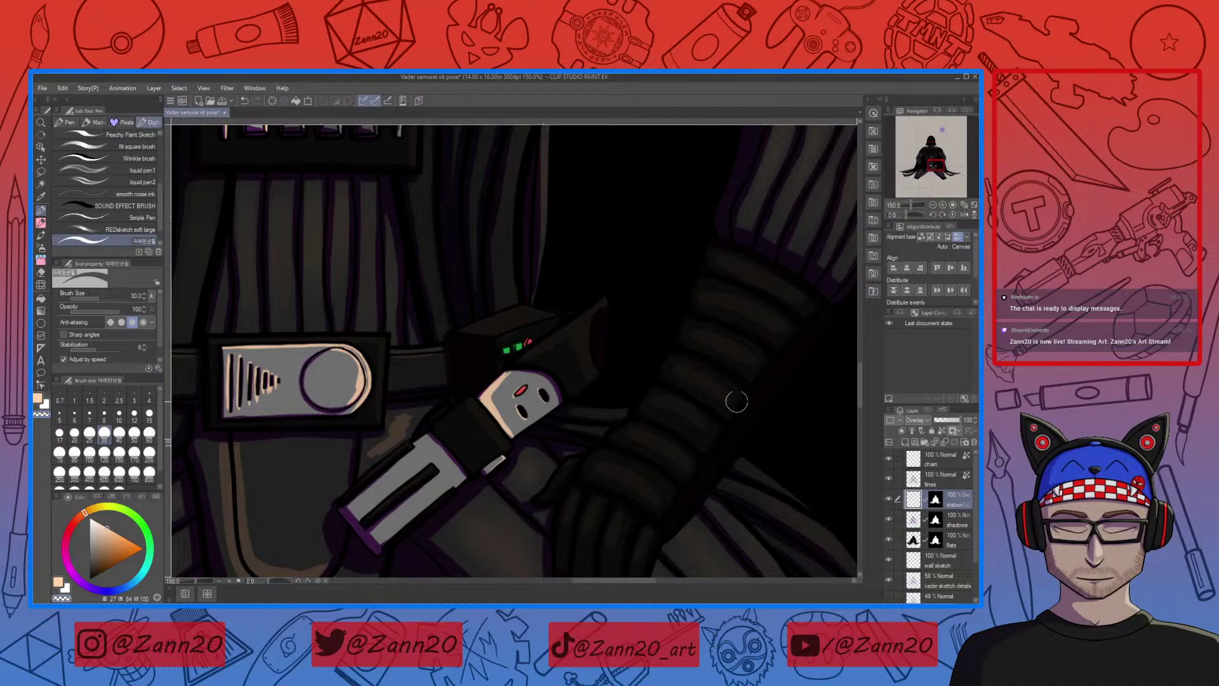
left_click_drag(749, 375, 734, 426)
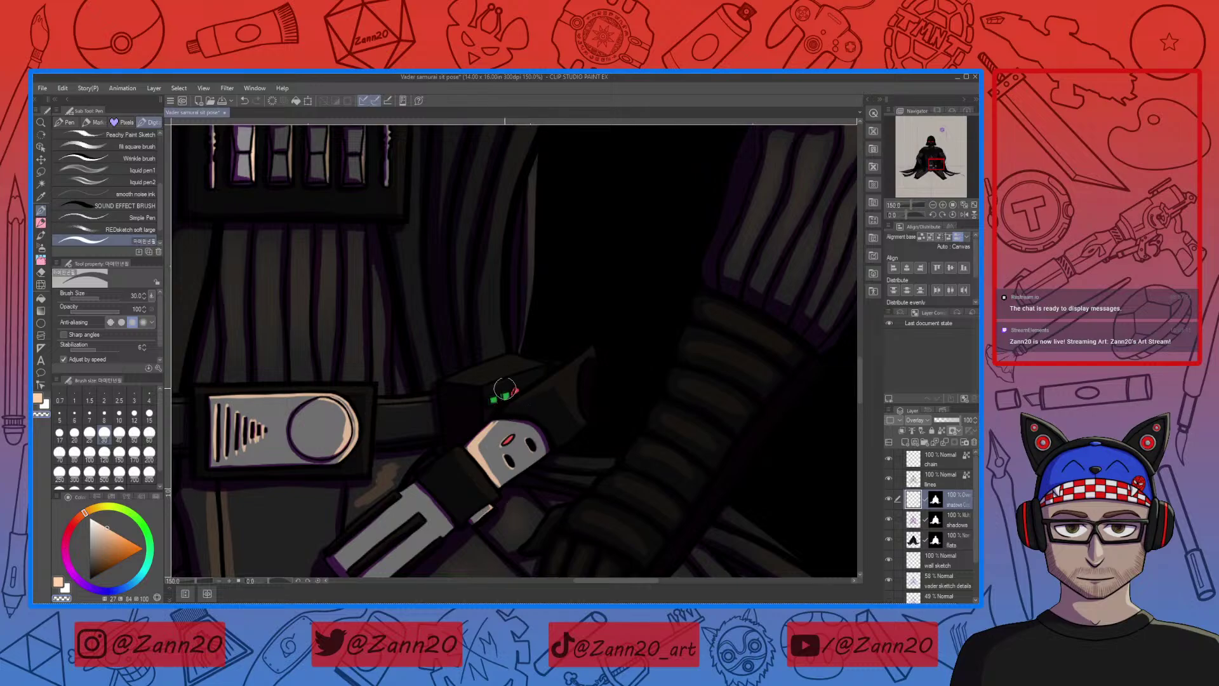
left_click_drag(527, 469, 609, 430)
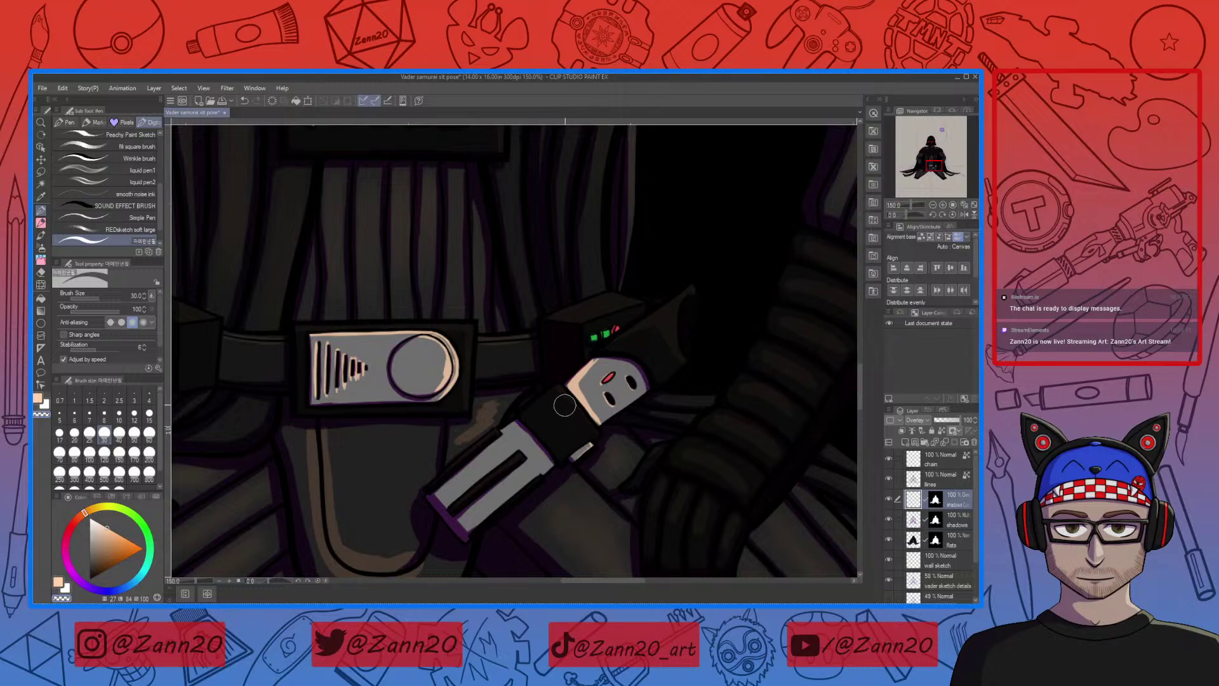
mouse_move(634, 439)
left_mouse_down()
mouse_move(602, 458)
mouse_move(582, 504)
mouse_move(639, 441)
left_mouse_up()
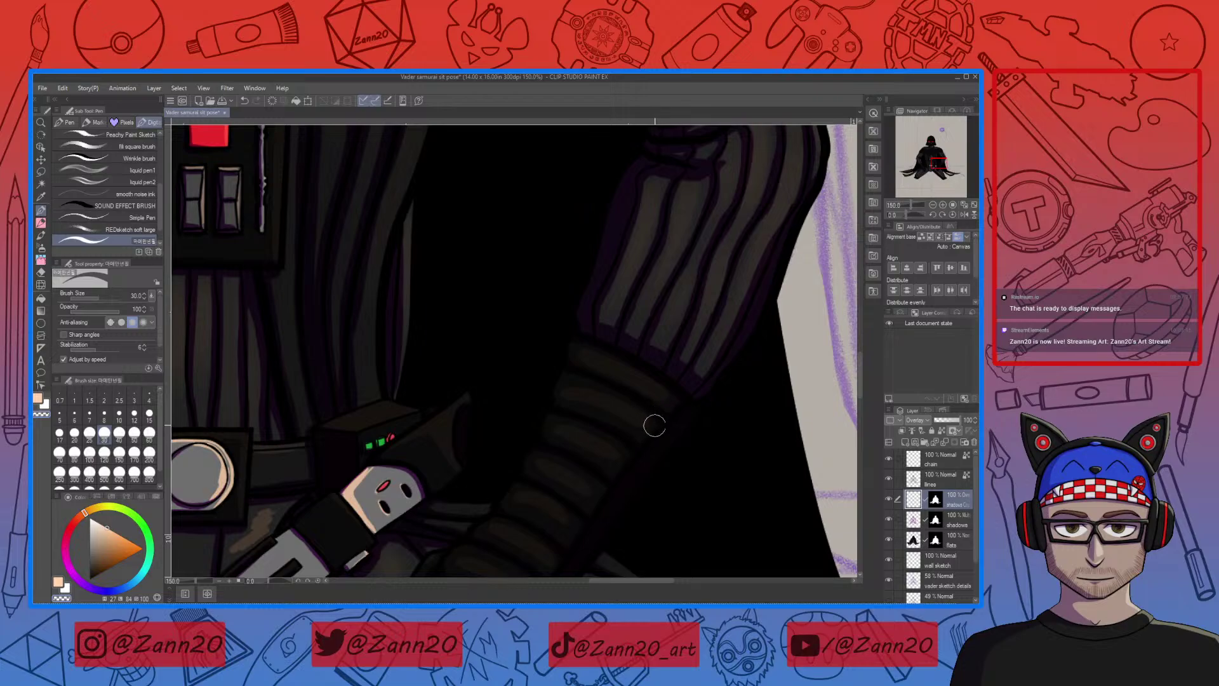
Trim the soft highlights between the wrapped folds and fingers of Vader's right glove with the transparent pen
mouse_move(607, 490)
left_mouse_down()
mouse_move(541, 468)
mouse_move(574, 436)
mouse_move(604, 490)
mouse_move(582, 447)
left_mouse_up()
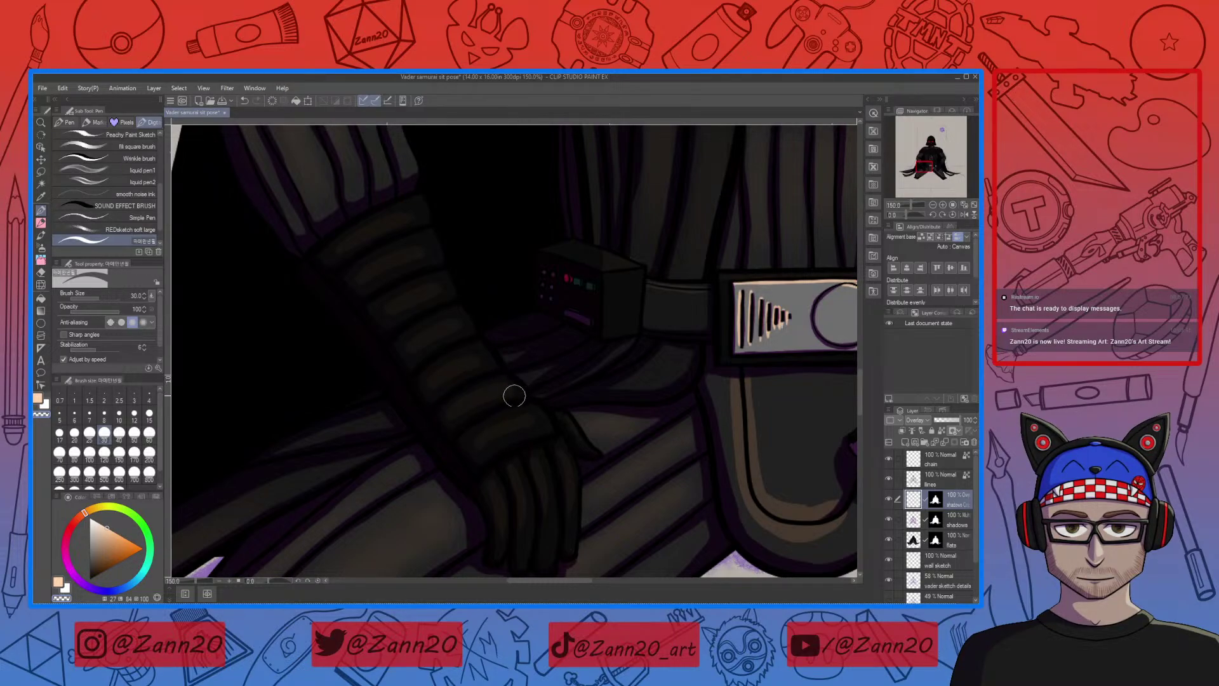
left_click_drag(511, 431, 579, 489)
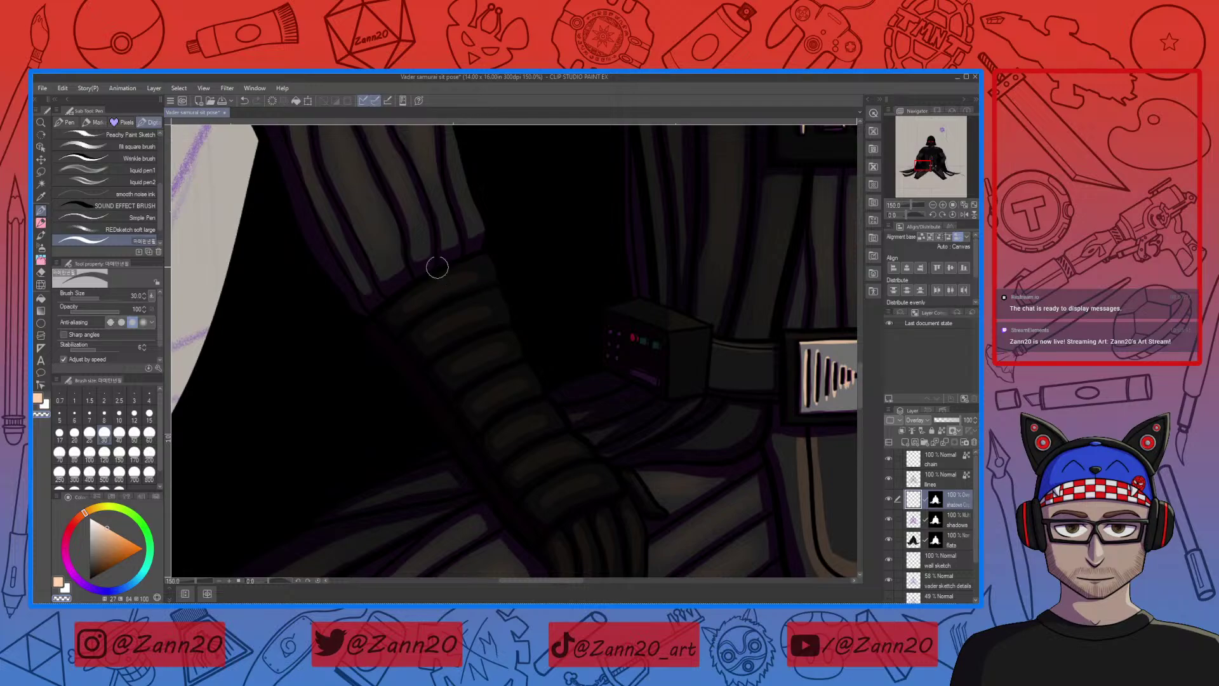
left_click_drag(515, 398, 612, 448)
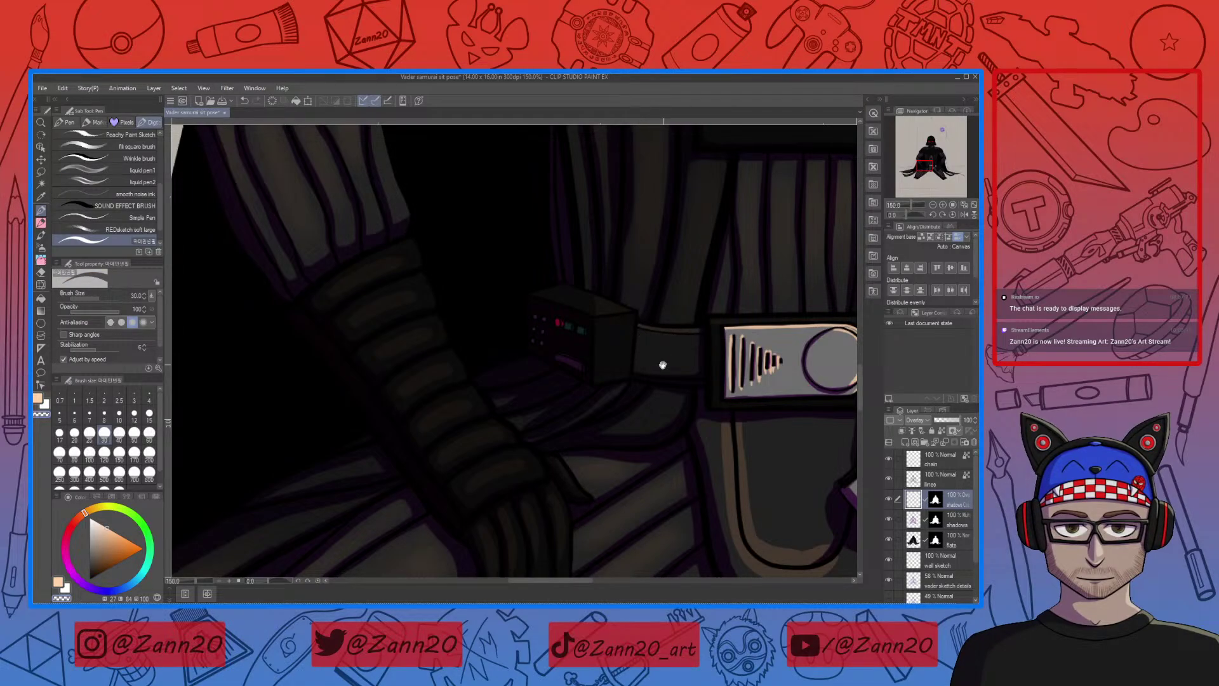
Draw thin peach rim highlights along the upper edge of the belt on both sides of the buckle
left_click_drag(713, 439, 599, 461)
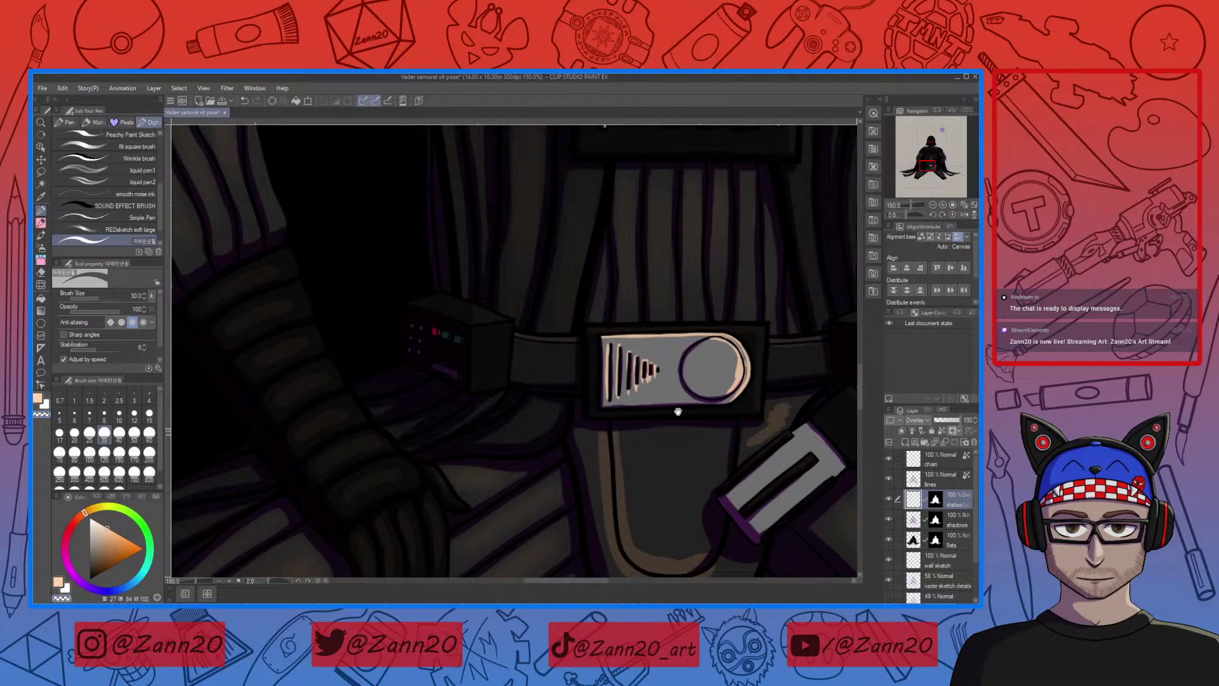
left_click_drag(775, 354, 638, 414)
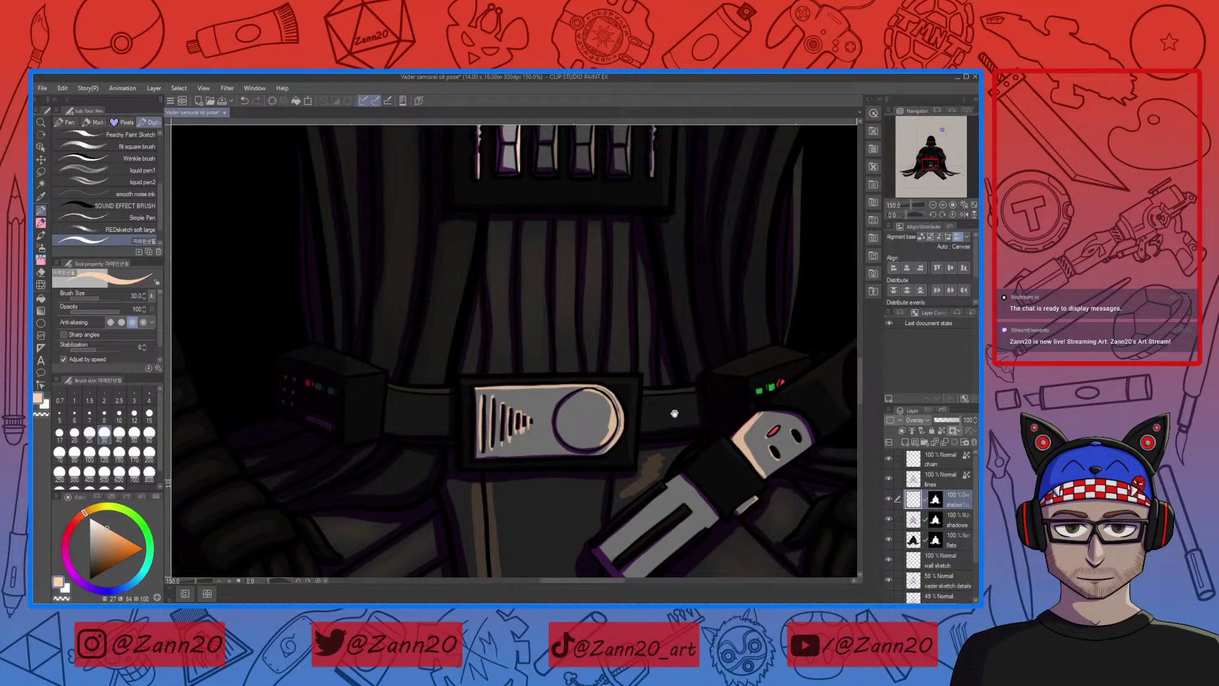
left_click_drag(677, 412, 708, 380)
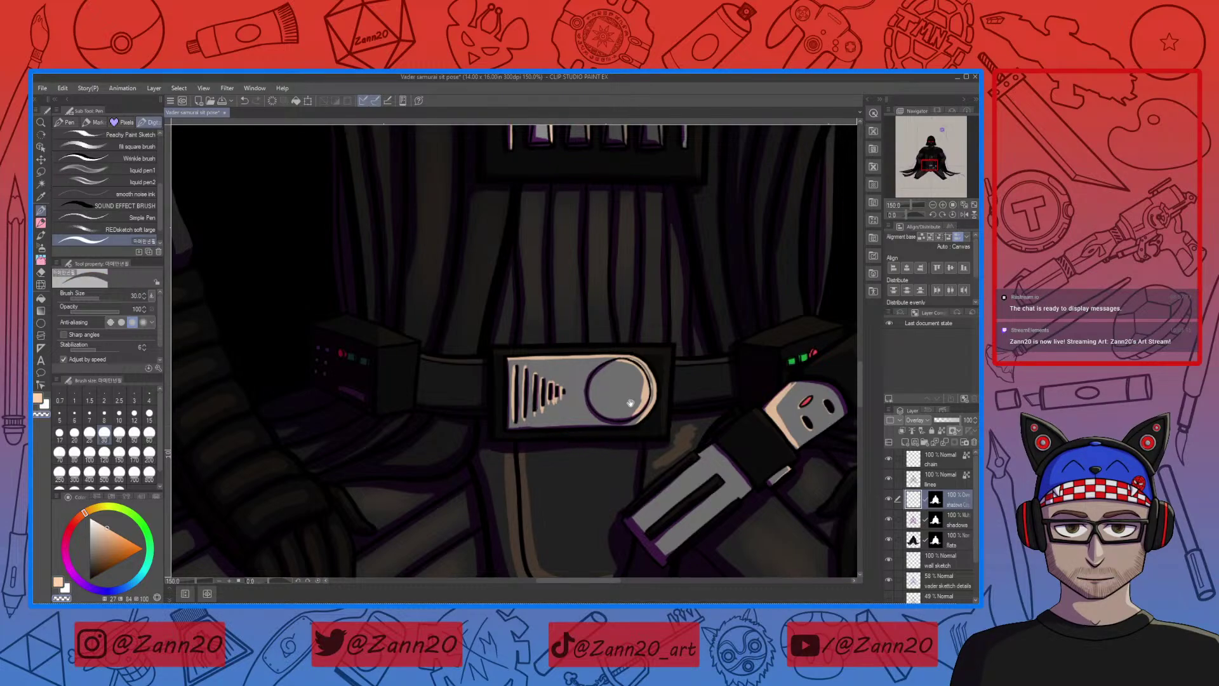
Refine the edge highlights around the chest control panel with the pen, cleaning them up in transparent colour
left_click_drag(635, 404, 648, 496)
left_click_drag(637, 428, 633, 517)
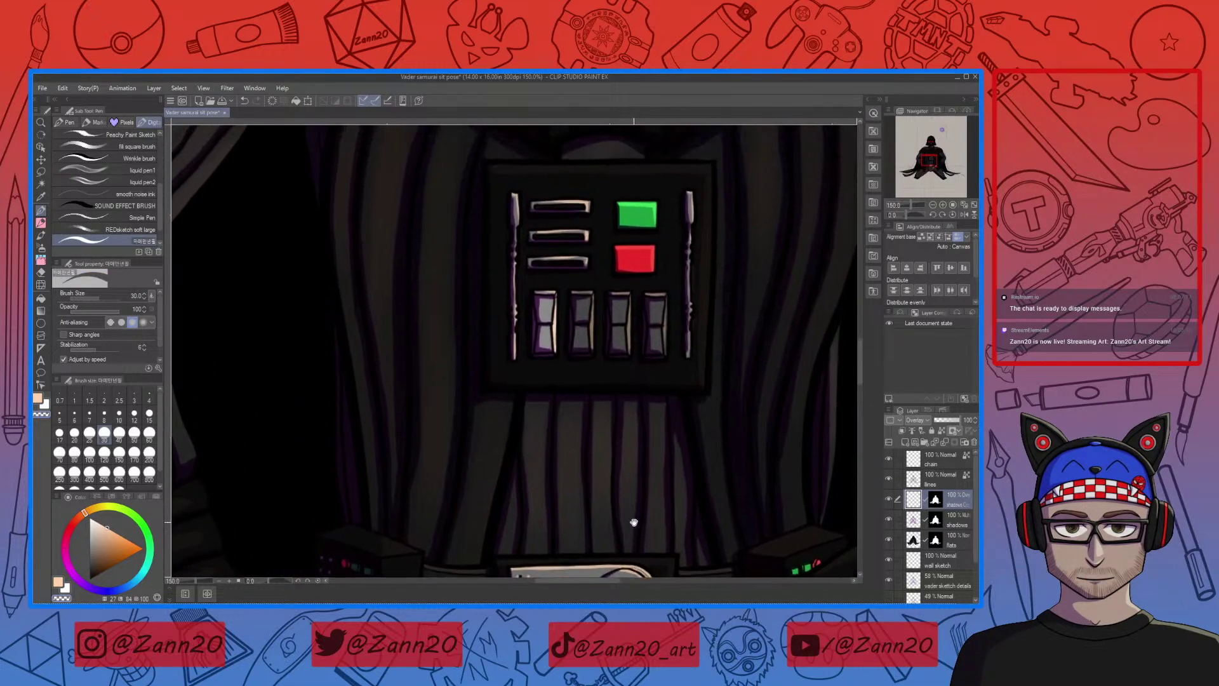
left_click_drag(698, 160, 699, 314)
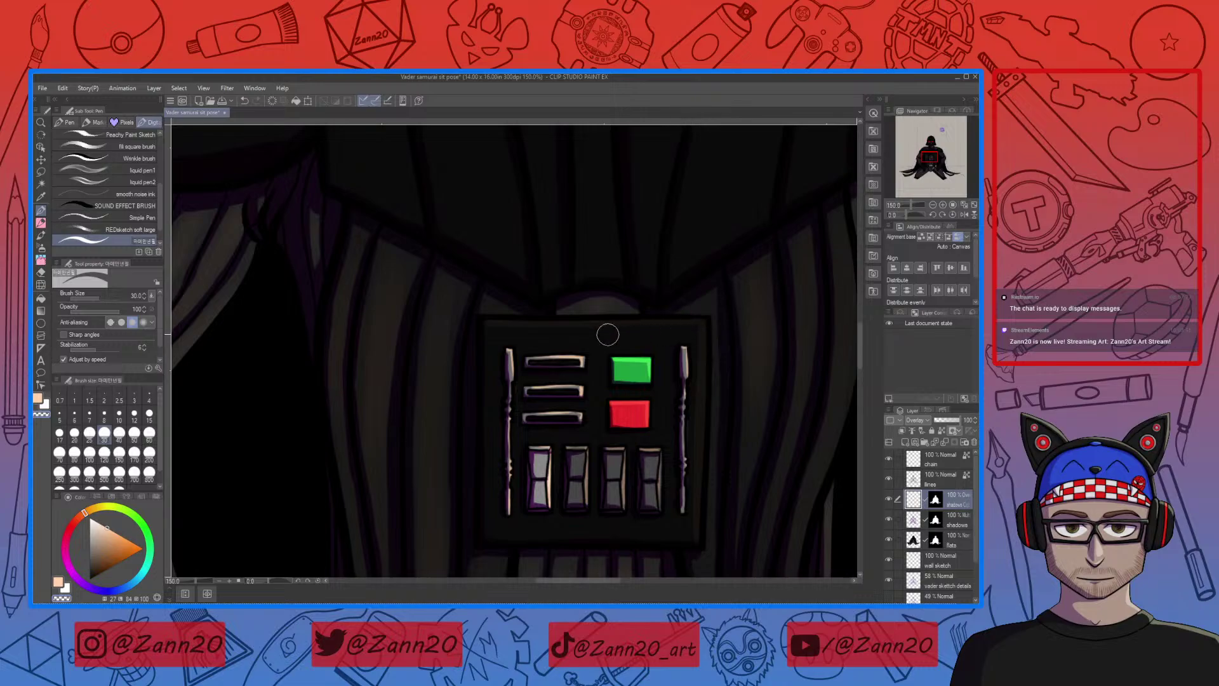
left_click_drag(476, 337, 531, 296)
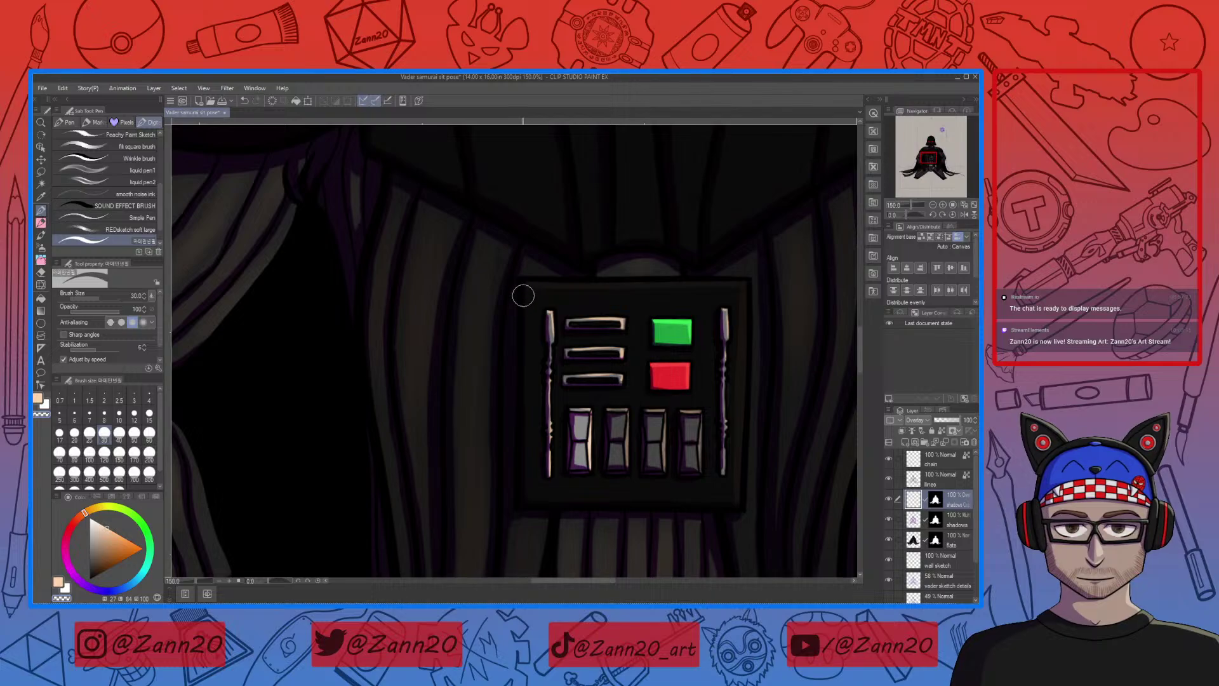
Soften the highlights on Vader's right sleeve using the size 70 Square brush with transparent colour
key("ctrl+minus")
key("ctrl+minus")
key("ctrl+minus")
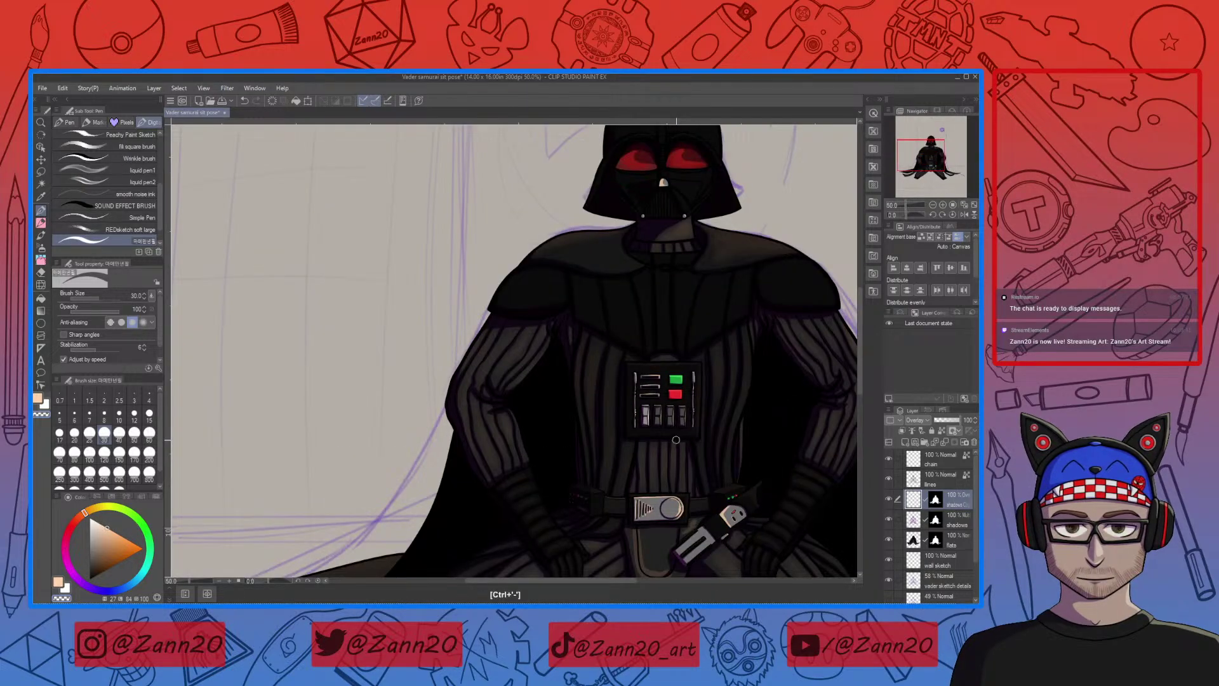
key("b")
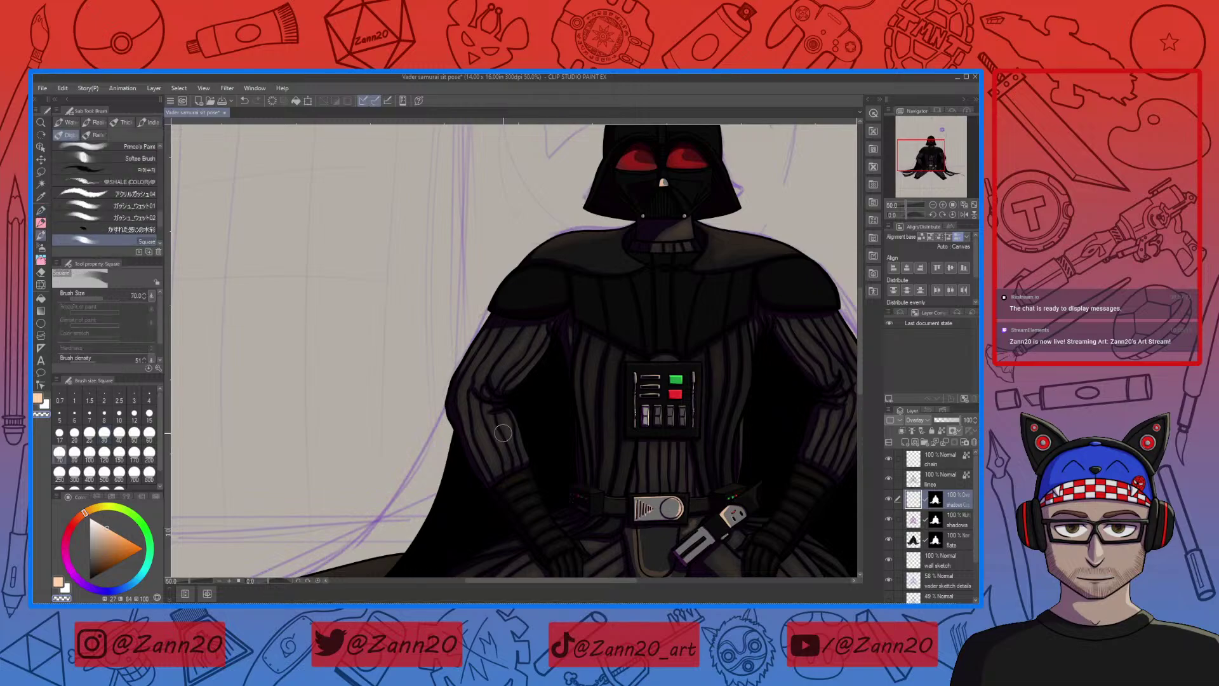
key("ctrl+plus")
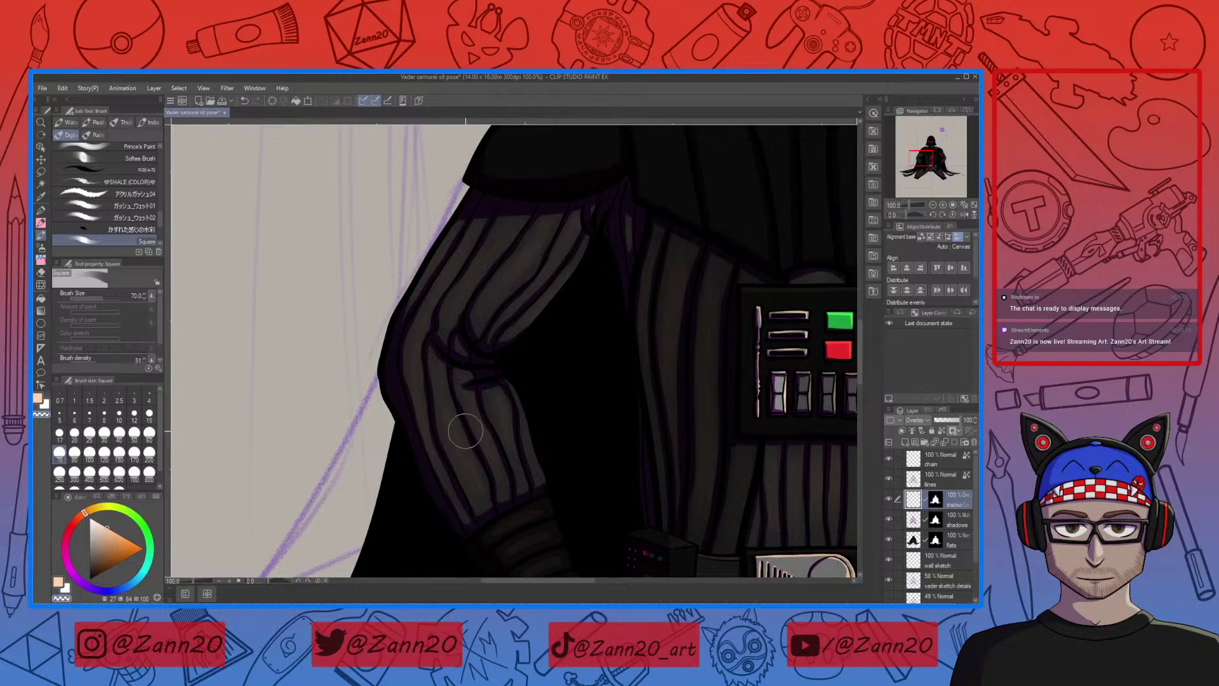
key("ctrl+minus")
key("ctrl+minus")
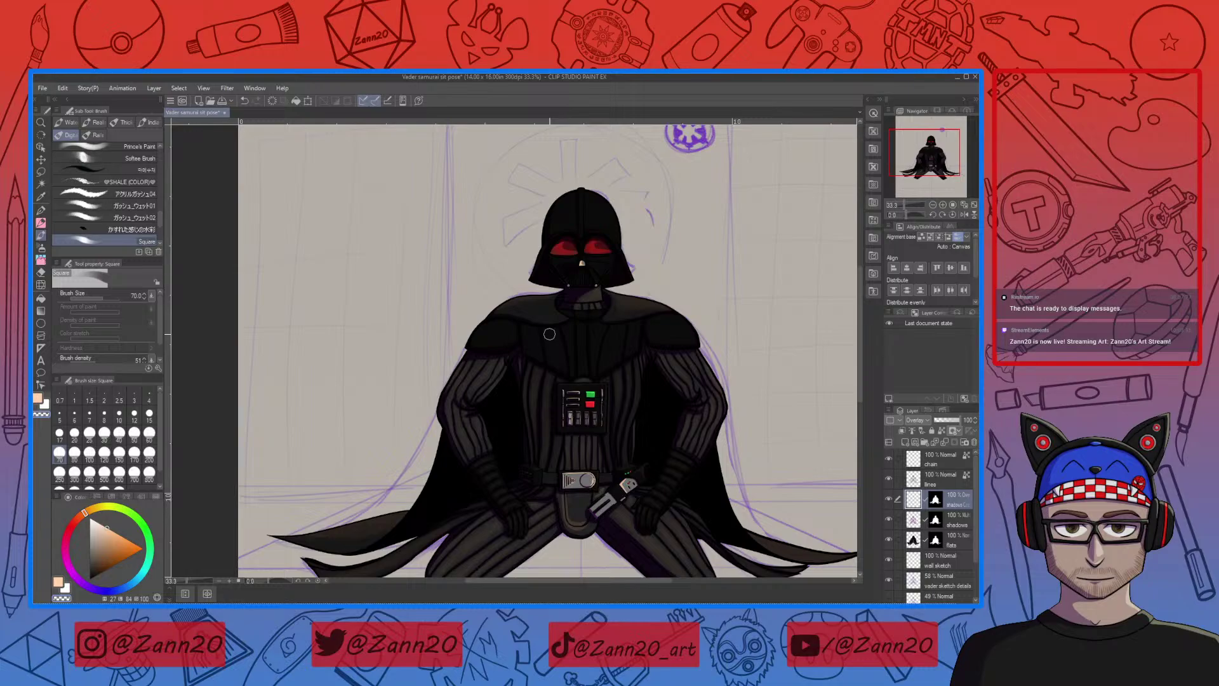
Rework the peach highlight on the flap below the belt buckle, trim it with the transparent pen, and select the flats layer
scroll(550, 334, "down", 3)
key("ctrl+plus")
key("ctrl+plus")
key("ctrl+plus")
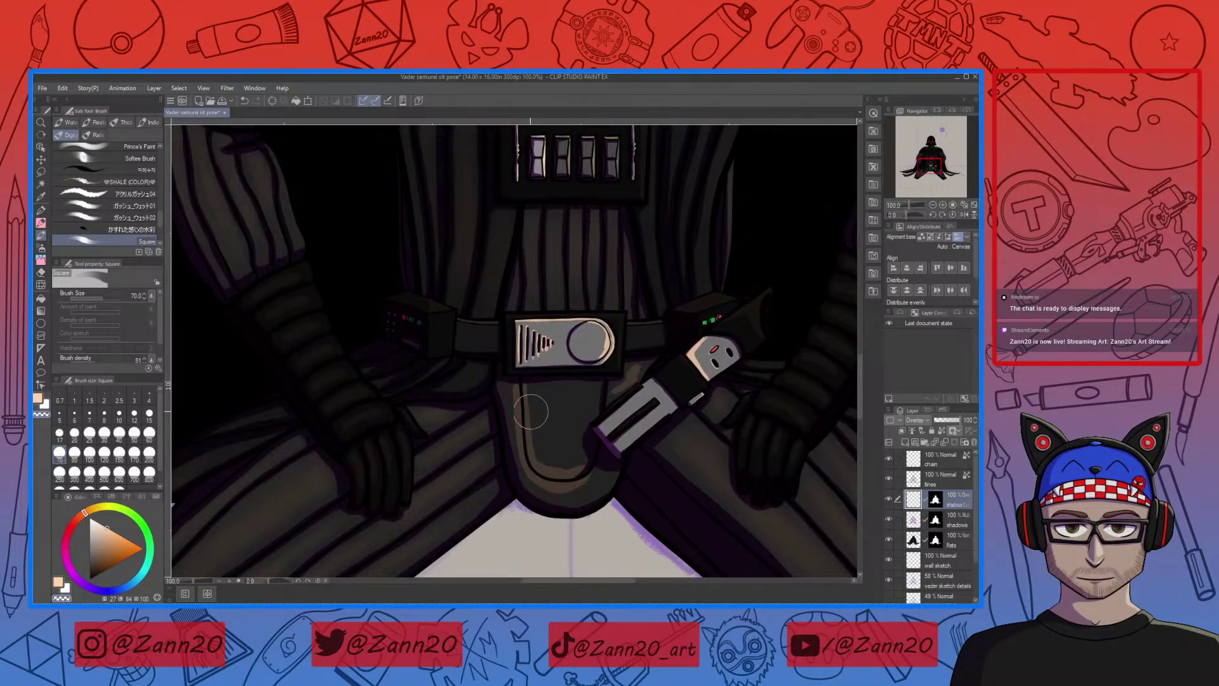
key("e")
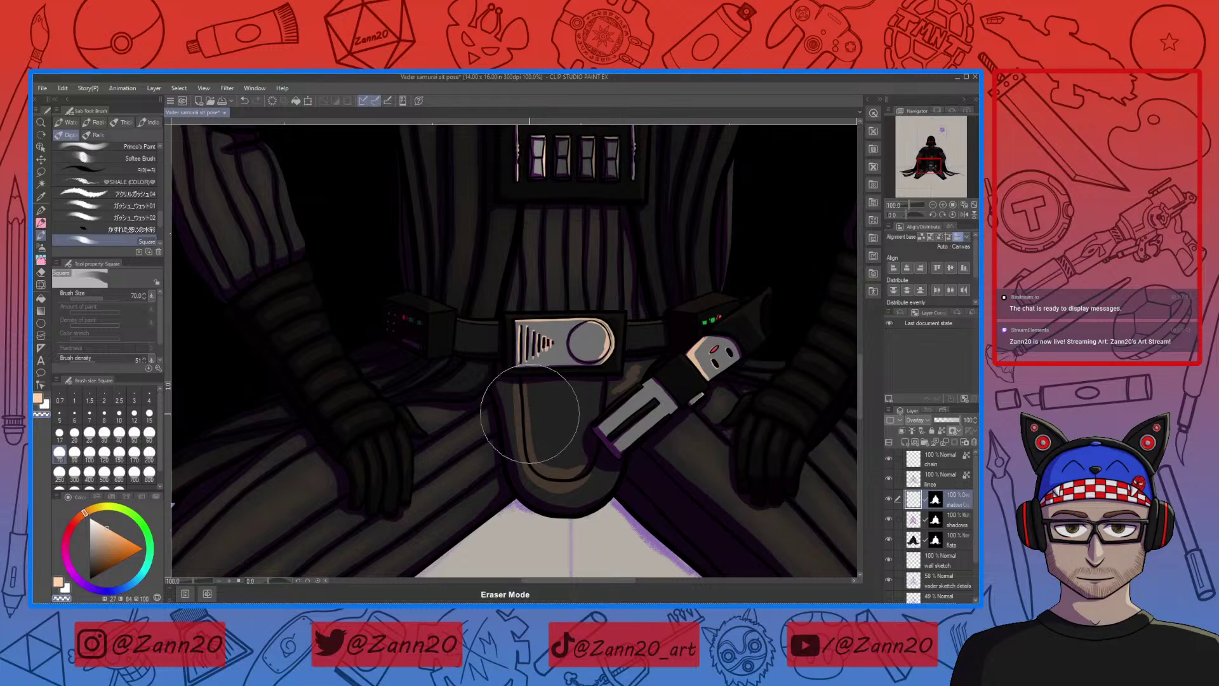
key("p")
key("p")
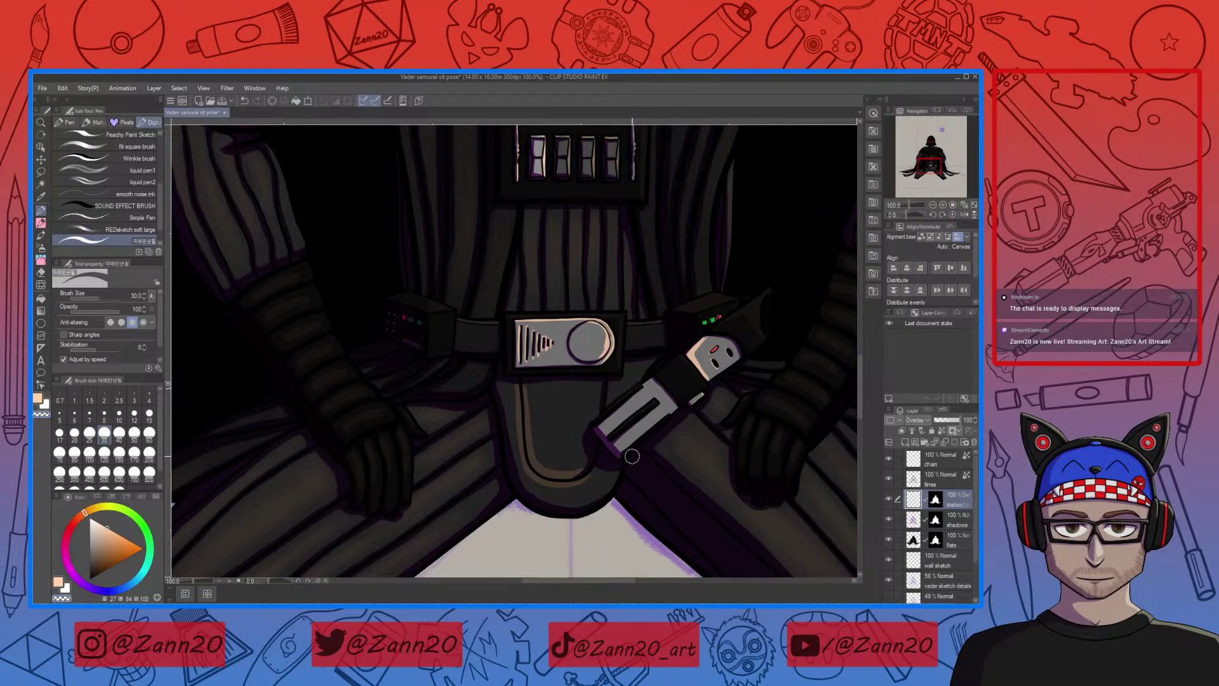
left_click_drag(615, 509, 702, 499)
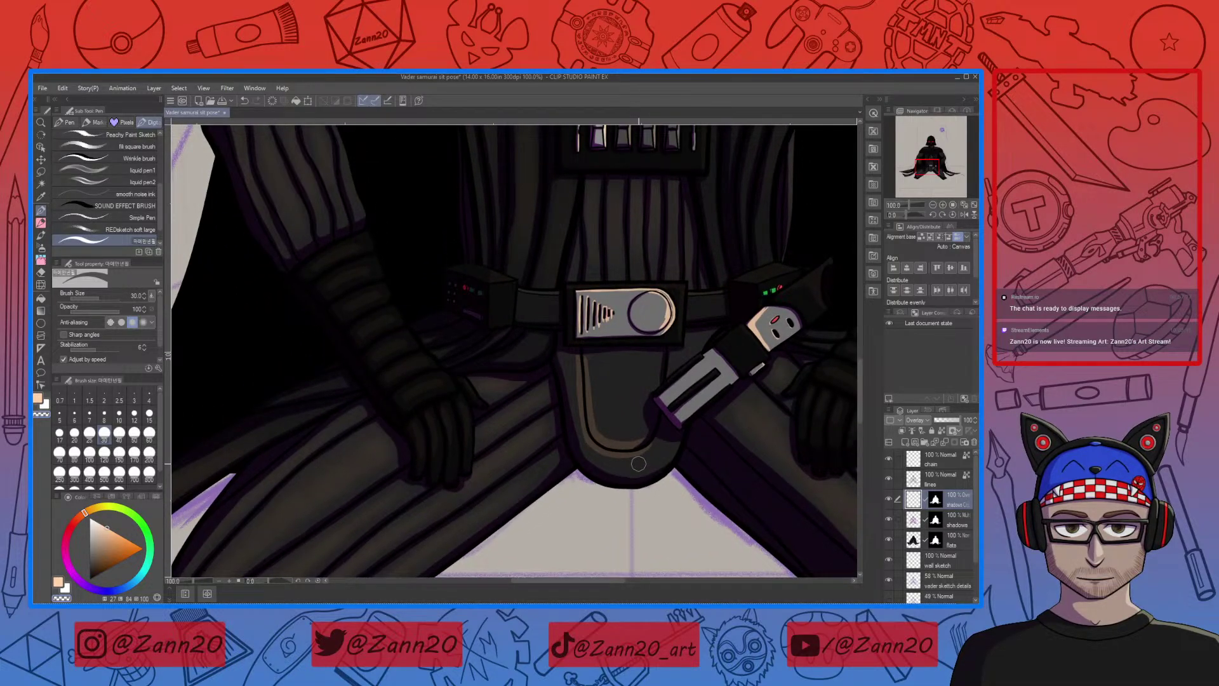
left_click(908, 539)
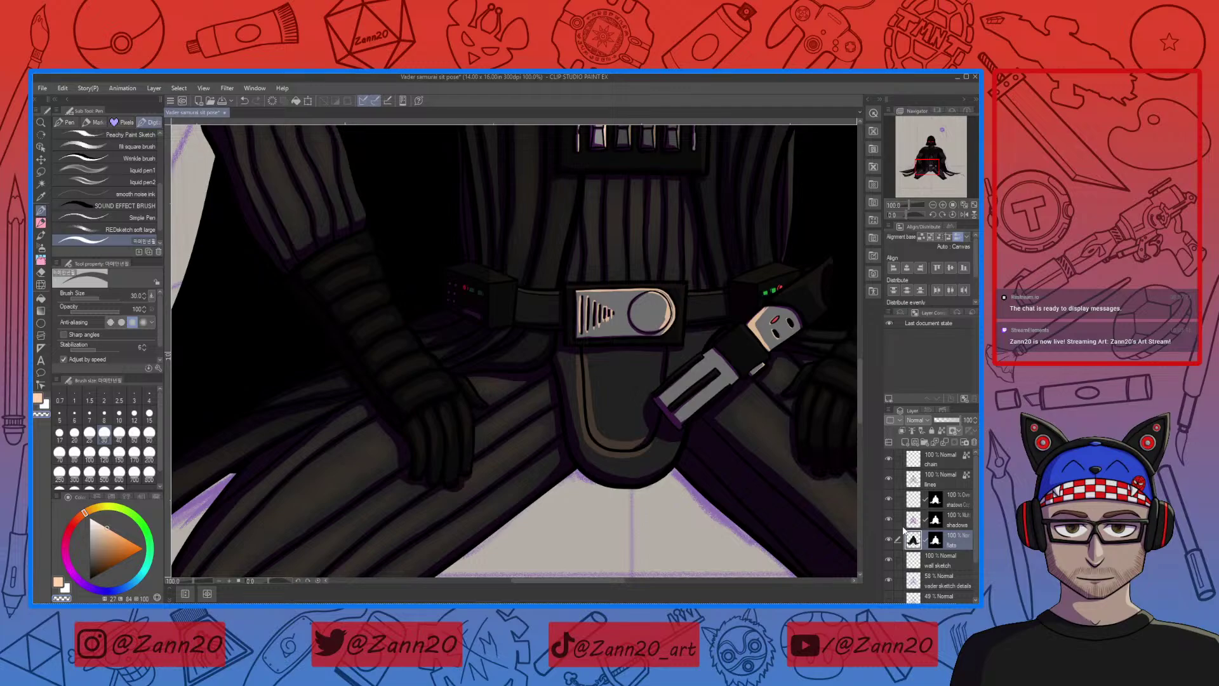
Sample a near-black from the glove and repaint the flap below the belt buckle with it on the flats layer
right_click(425, 393)
left_click_drag(564, 353, 565, 385)
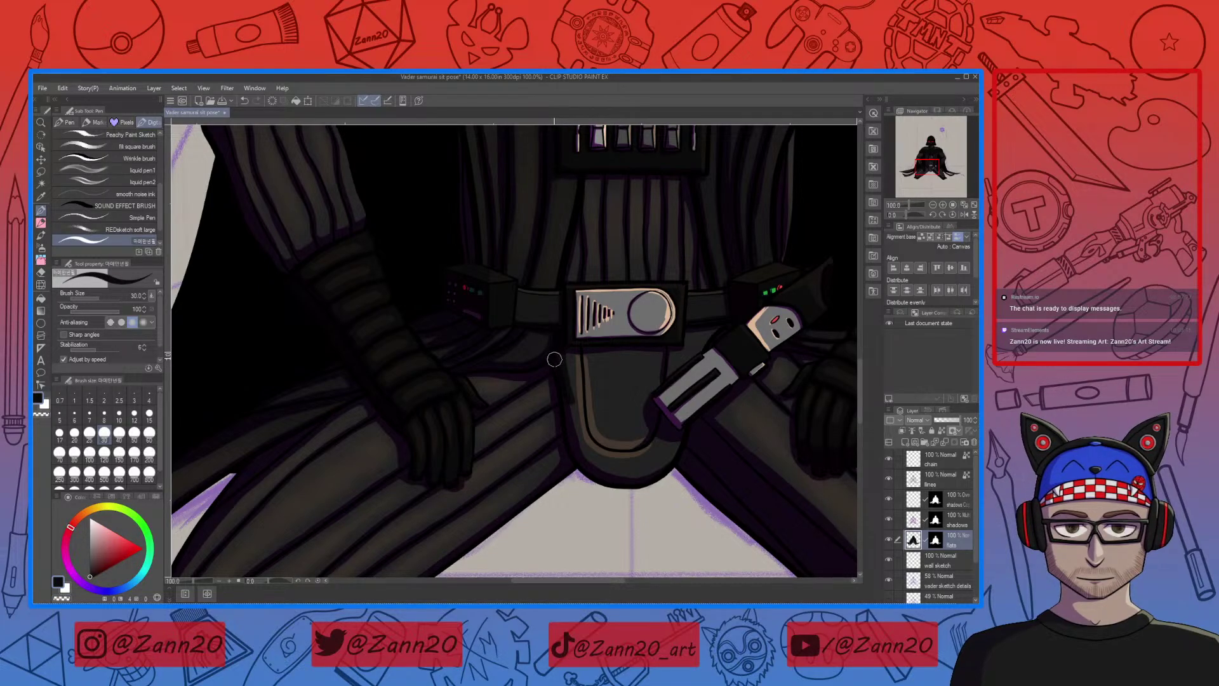
left_click_drag(562, 353, 585, 460)
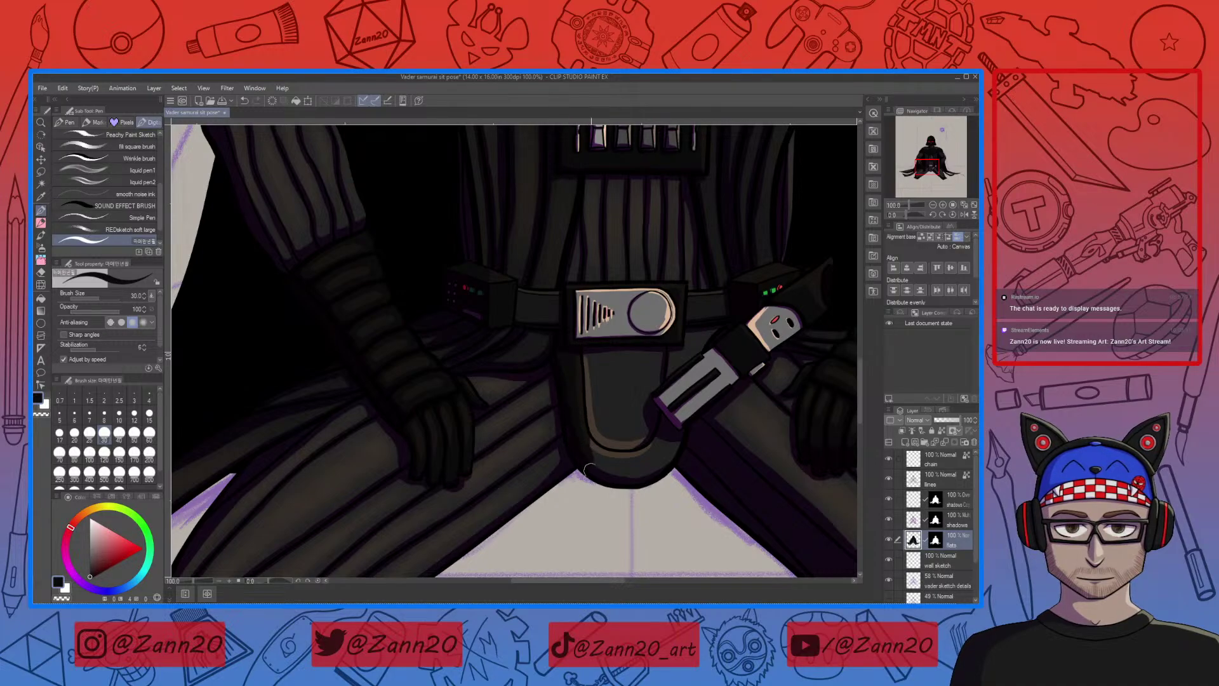
mouse_move(594, 448)
left_mouse_down()
mouse_move(608, 476)
mouse_move(663, 441)
mouse_move(619, 473)
mouse_move(664, 454)
mouse_move(658, 471)
left_mouse_up()
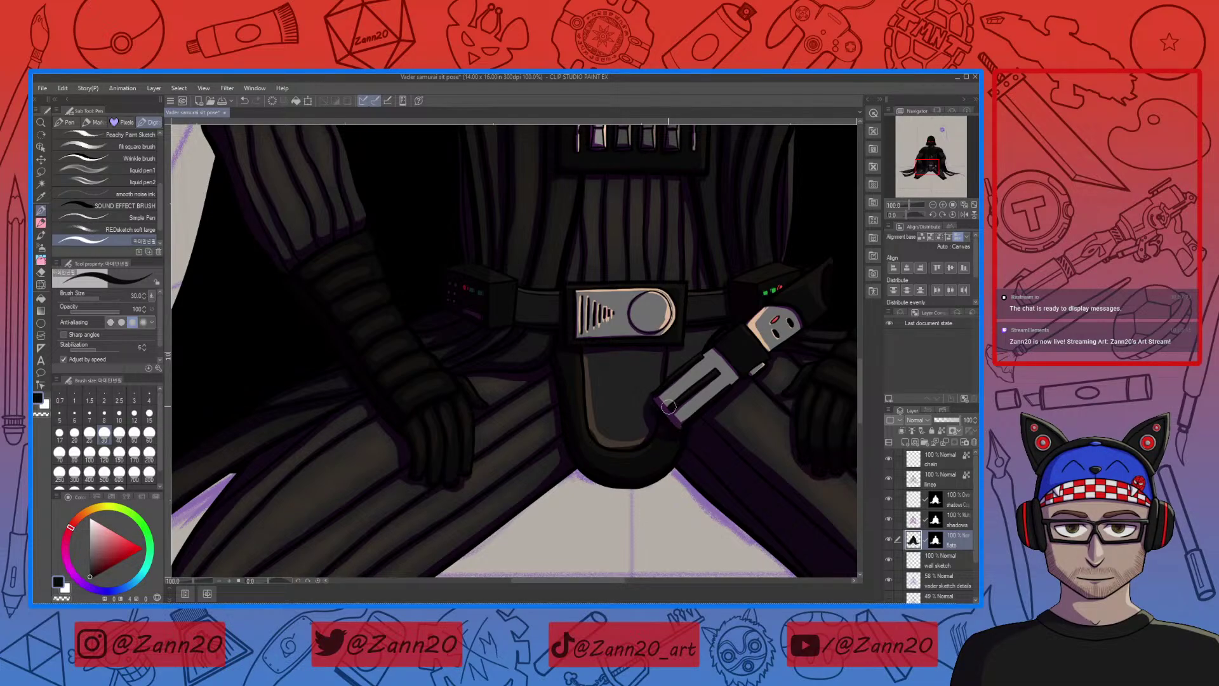
mouse_move(648, 400)
left_mouse_down()
mouse_move(668, 436)
mouse_move(649, 412)
mouse_move(609, 449)
mouse_move(589, 369)
left_mouse_up()
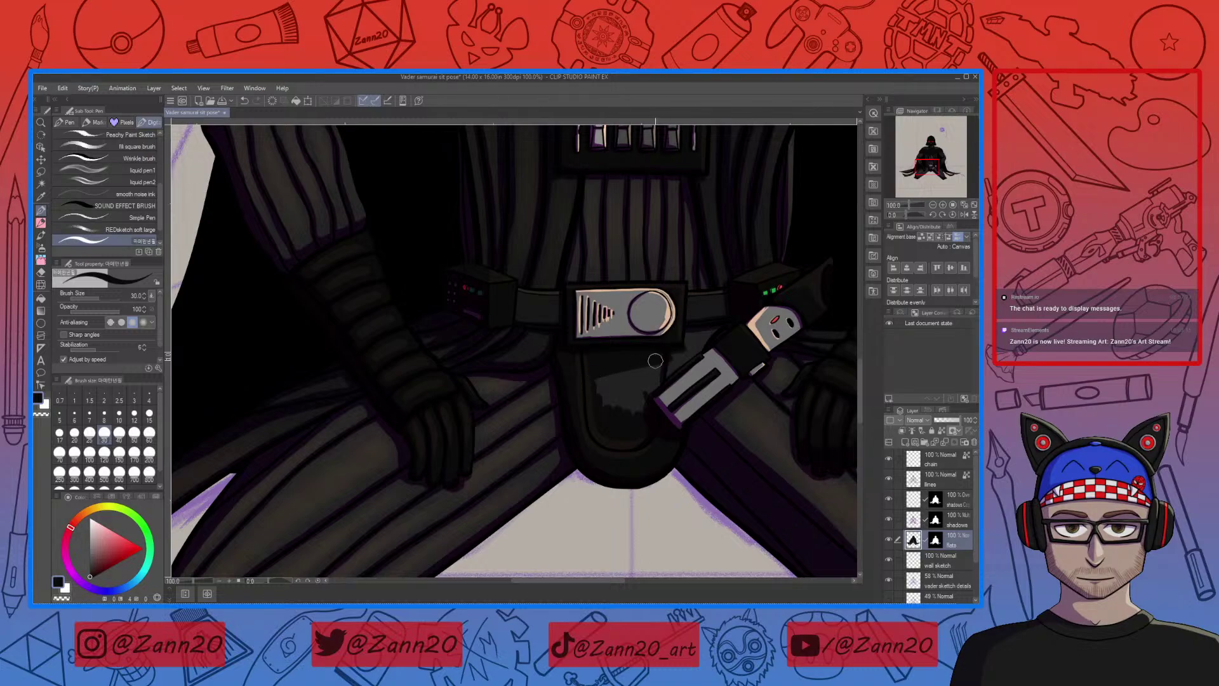
left_click_drag(656, 360, 652, 368)
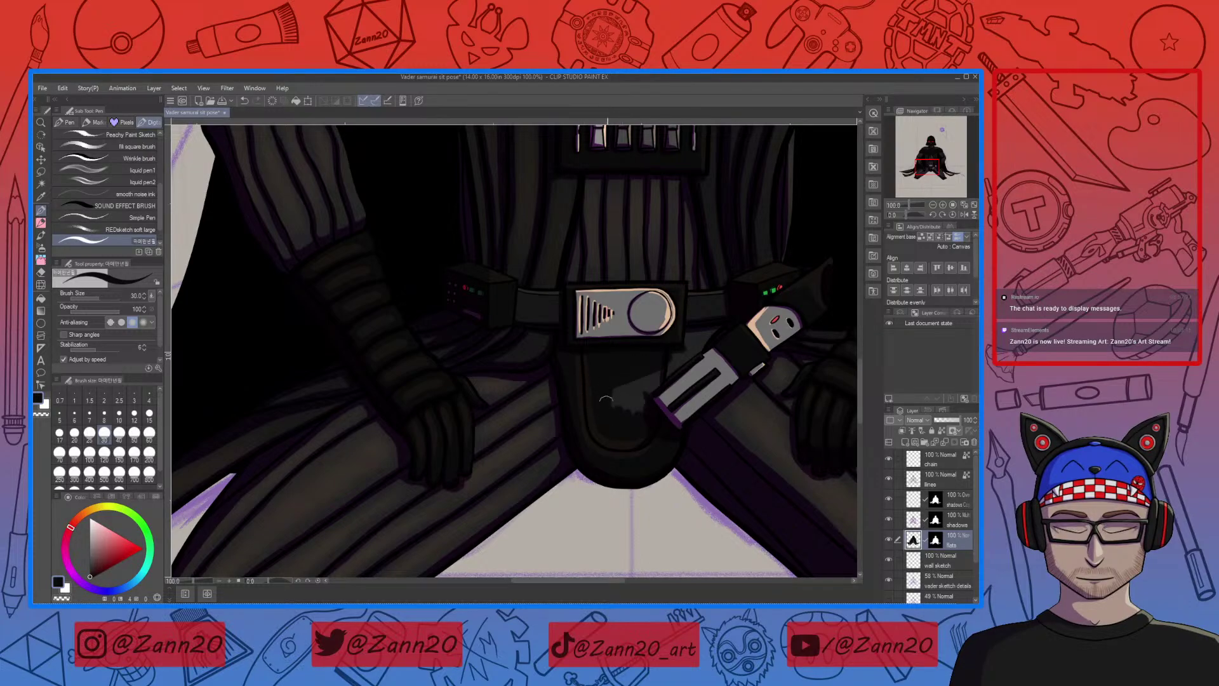
mouse_move(604, 401)
left_mouse_down()
mouse_move(621, 416)
mouse_move(634, 379)
left_mouse_up()
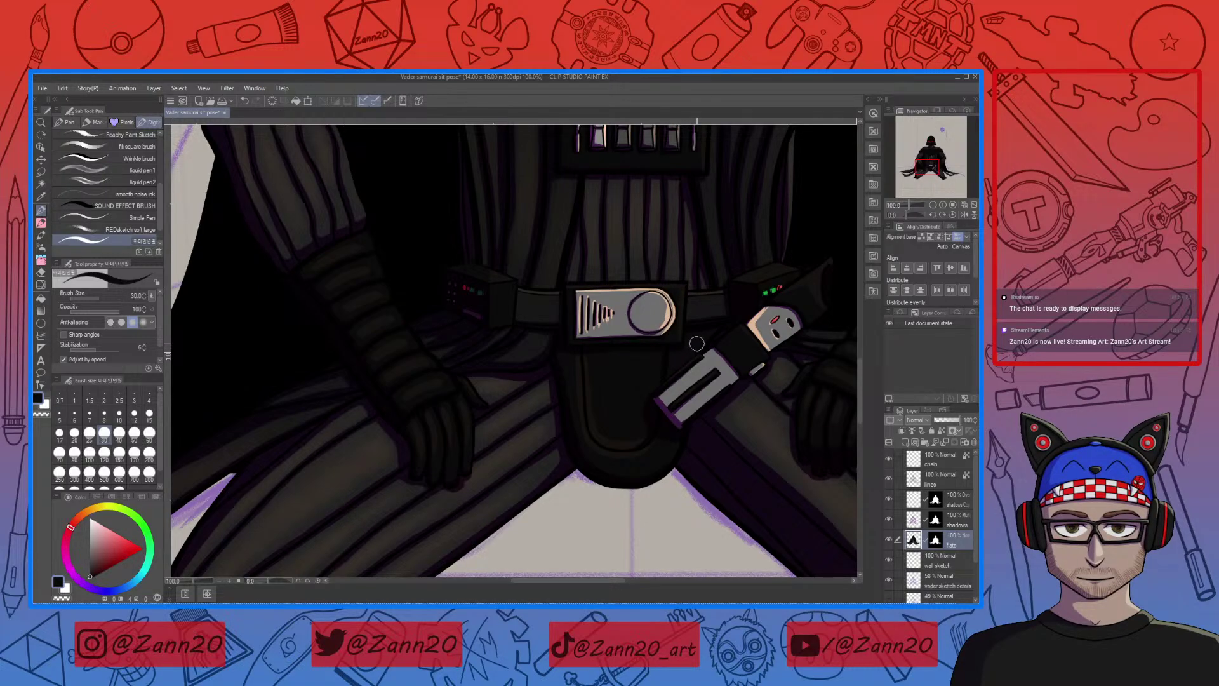
Select the Overlay highlight layer and thin the peach highlights on the belt buckle's circle, stripes and rim using transparent colour
left_click(922, 502)
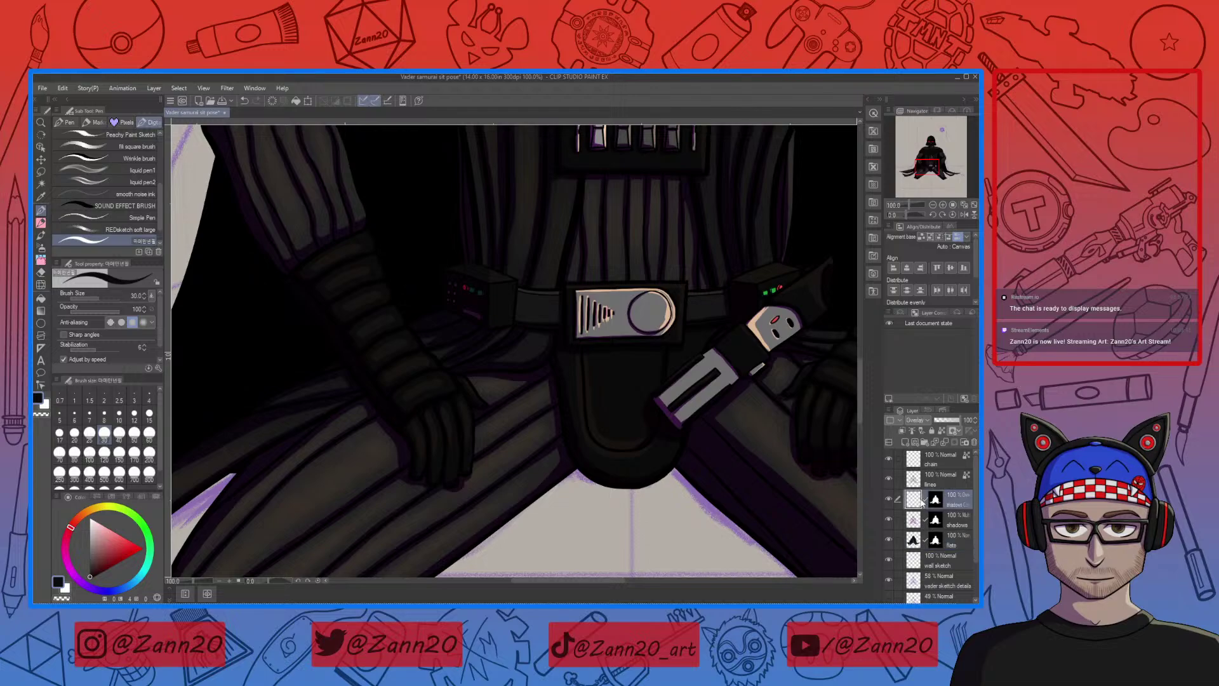
right_click(590, 391)
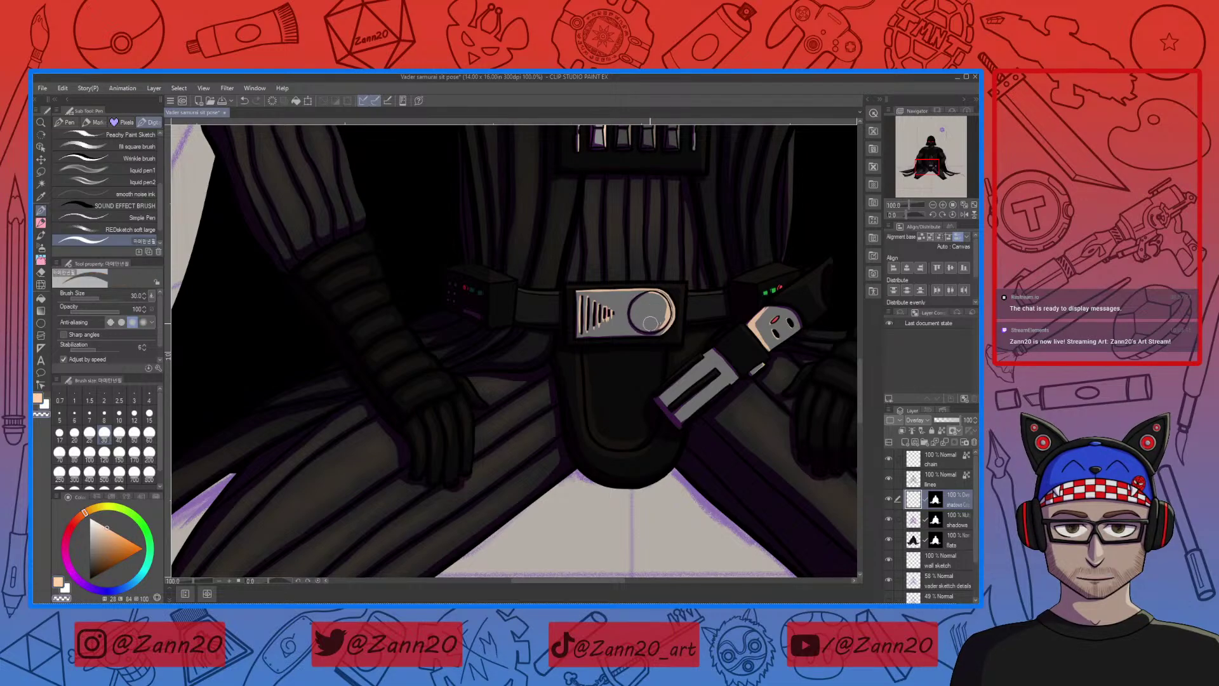
scroll(655, 326, "up", 4)
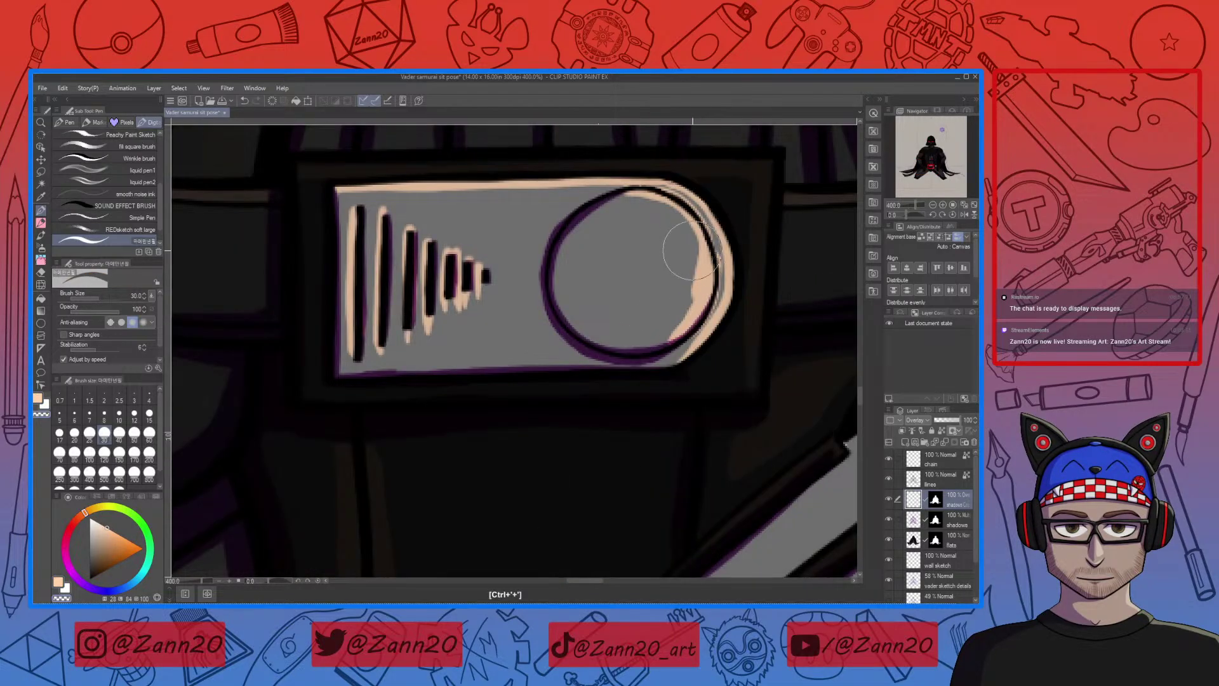
mouse_move(689, 285)
left_mouse_down()
mouse_move(694, 262)
mouse_move(675, 317)
mouse_move(693, 293)
mouse_move(667, 328)
mouse_move(666, 308)
mouse_move(707, 304)
mouse_move(667, 350)
left_mouse_up()
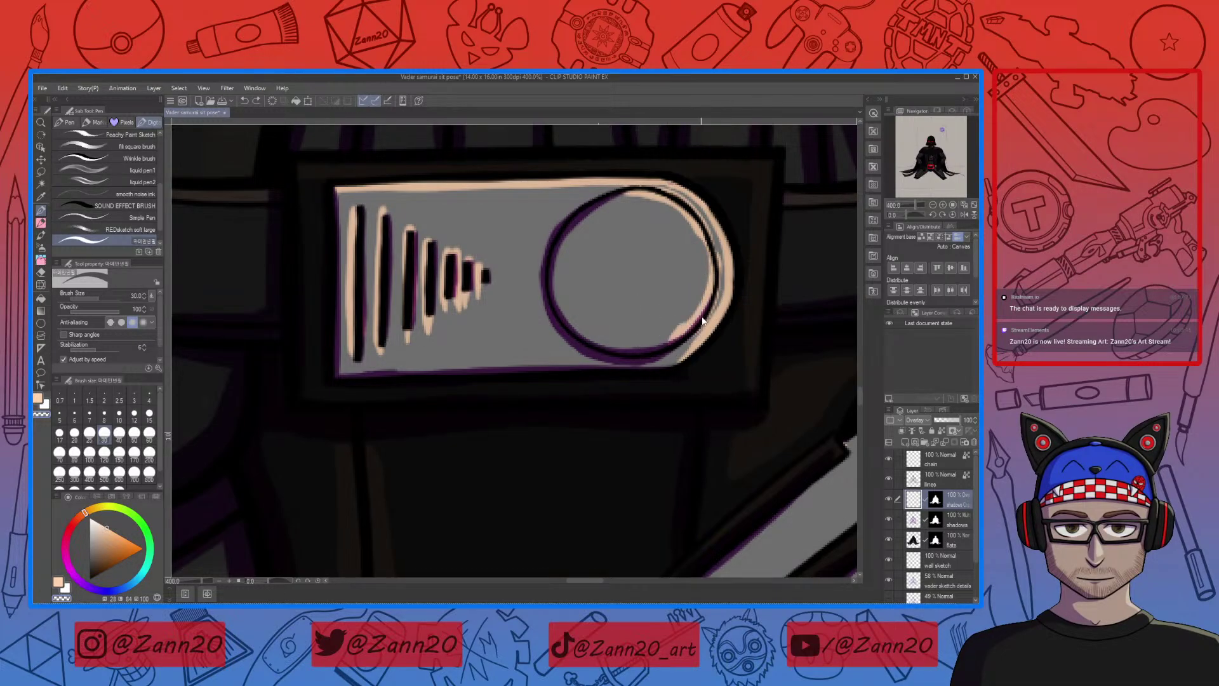
mouse_move(707, 306)
left_mouse_down()
mouse_move(694, 299)
mouse_move(698, 322)
mouse_move(659, 349)
mouse_move(672, 335)
left_mouse_up()
left_click_drag(675, 308, 653, 416)
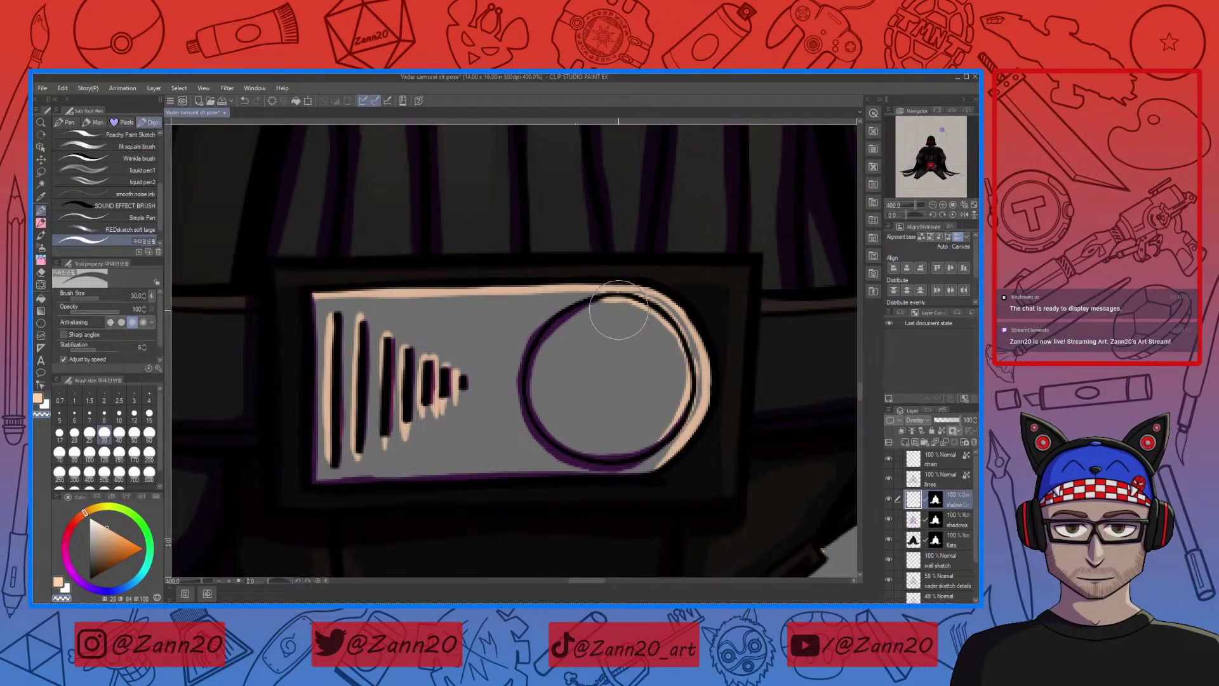
left_click_drag(570, 349, 709, 416)
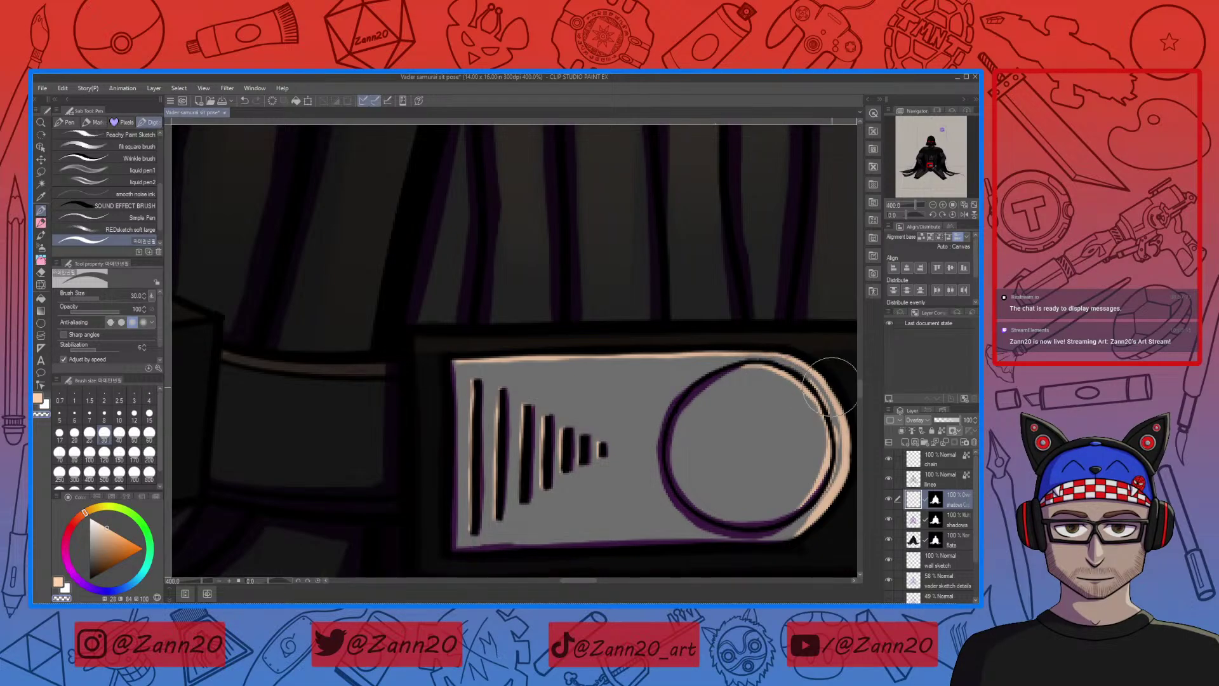
mouse_move(794, 366)
left_mouse_down()
mouse_move(834, 420)
mouse_move(829, 494)
mouse_move(835, 476)
mouse_move(813, 525)
mouse_move(821, 502)
mouse_move(792, 537)
mouse_move(823, 448)
mouse_move(783, 509)
mouse_move(802, 437)
mouse_move(786, 386)
mouse_move(748, 379)
mouse_move(784, 398)
mouse_move(722, 496)
left_mouse_up()
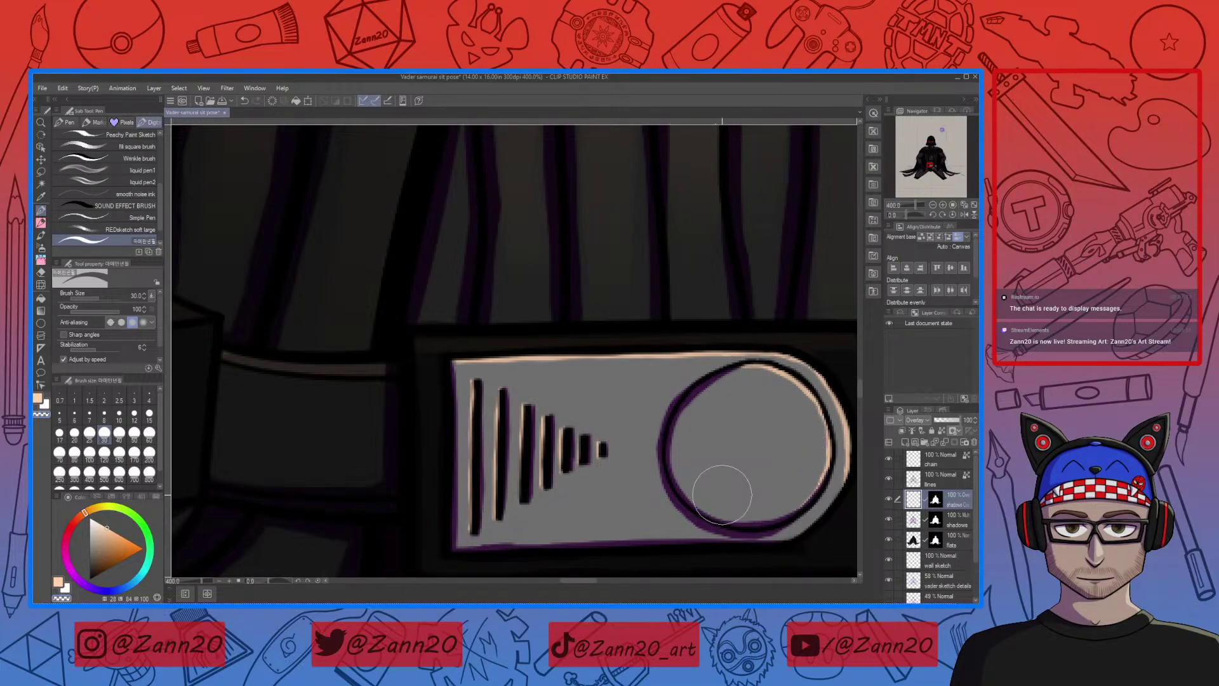
Examine the reworked belt and buckle highlights against the whole figure
key("ctrl+minus")
key("ctrl+minus")
key("ctrl+minus")
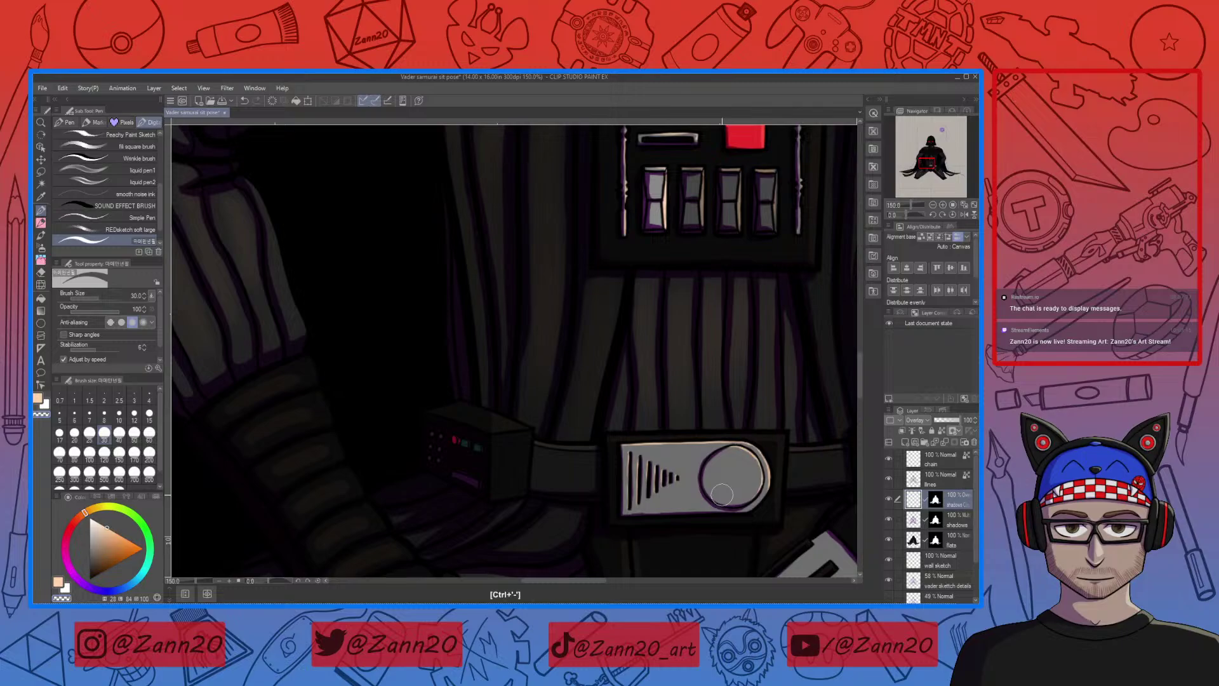
key("ctrl+minus")
key("ctrl+minus")
key("ctrl+minus")
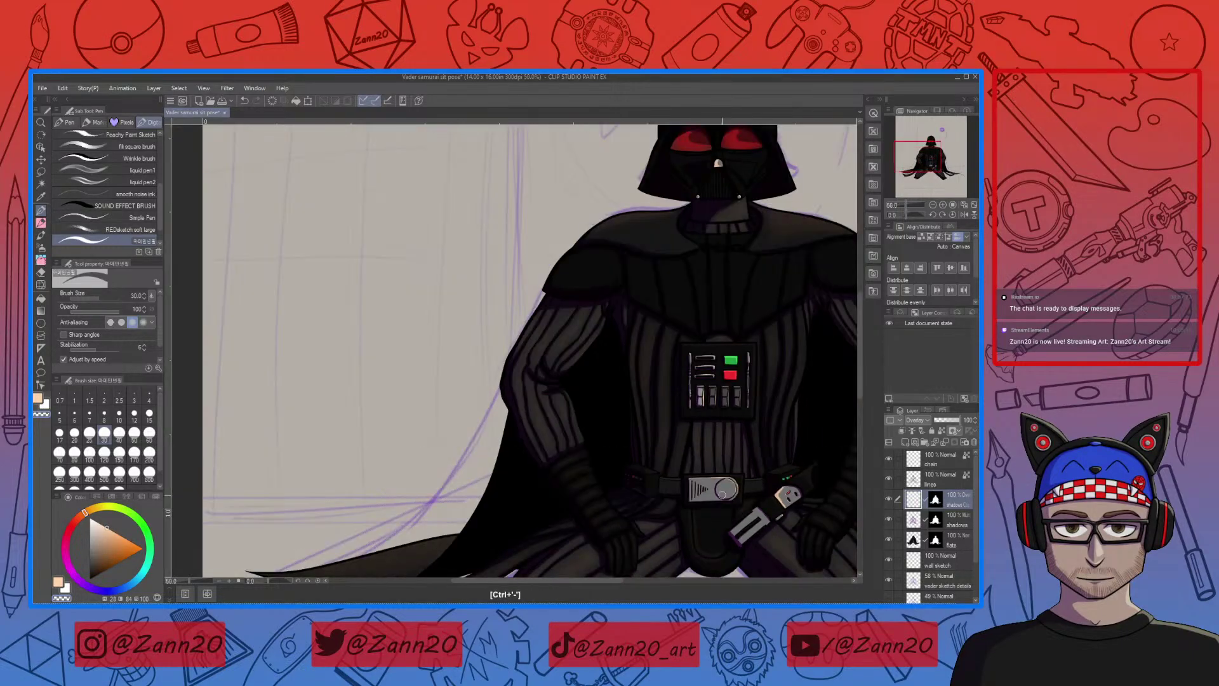
left_click_drag(722, 493, 561, 439)
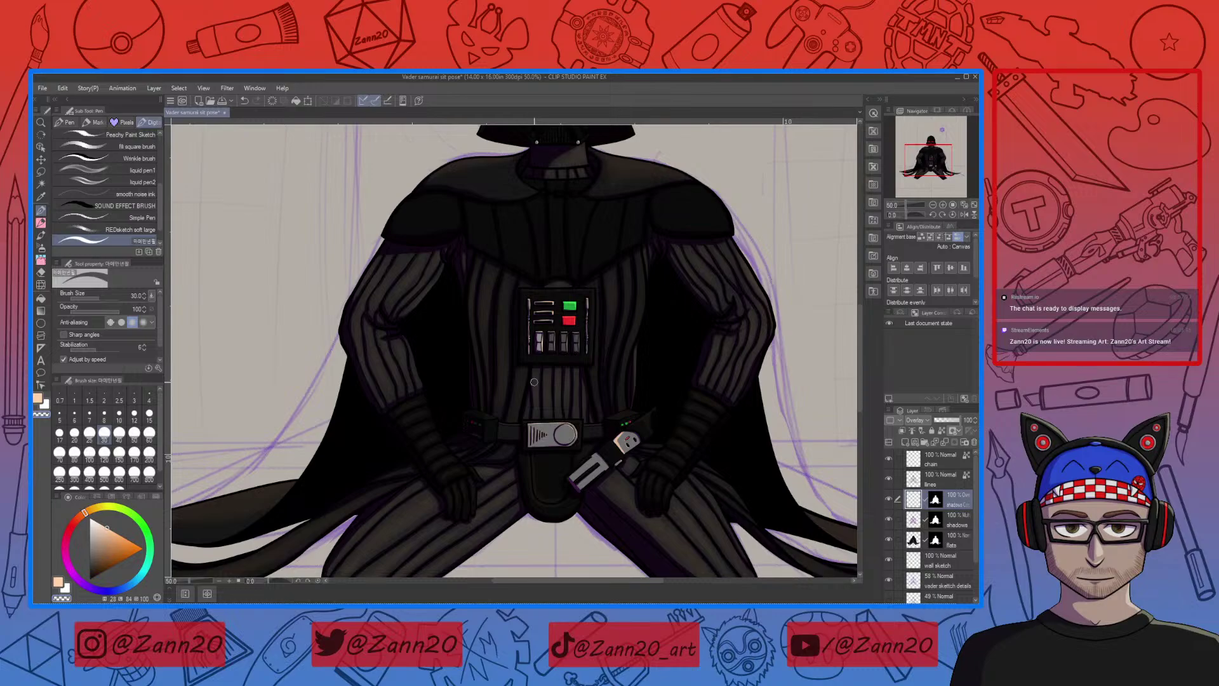
key("ctrl+minus")
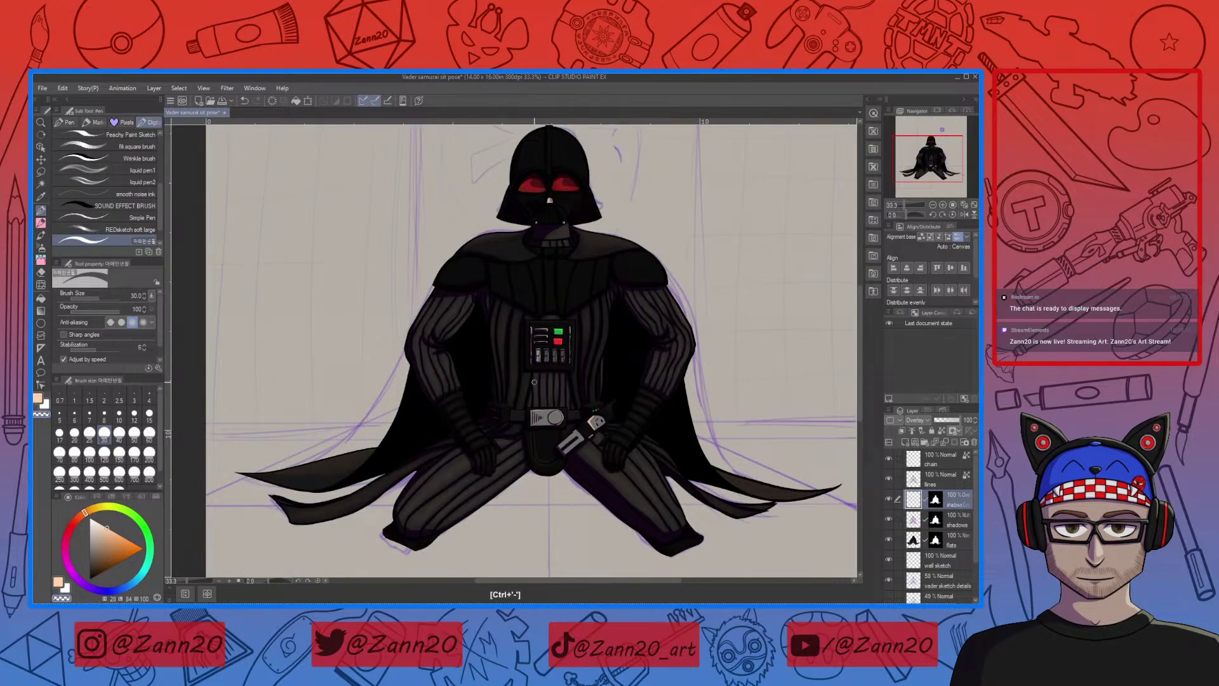
Trim the peach highlights on the lightsaber's light grey head and the edge of its grip using transparent colour
key("ctrl+plus")
key("ctrl+plus")
key("ctrl+plus")
left_click_drag(730, 486, 677, 422)
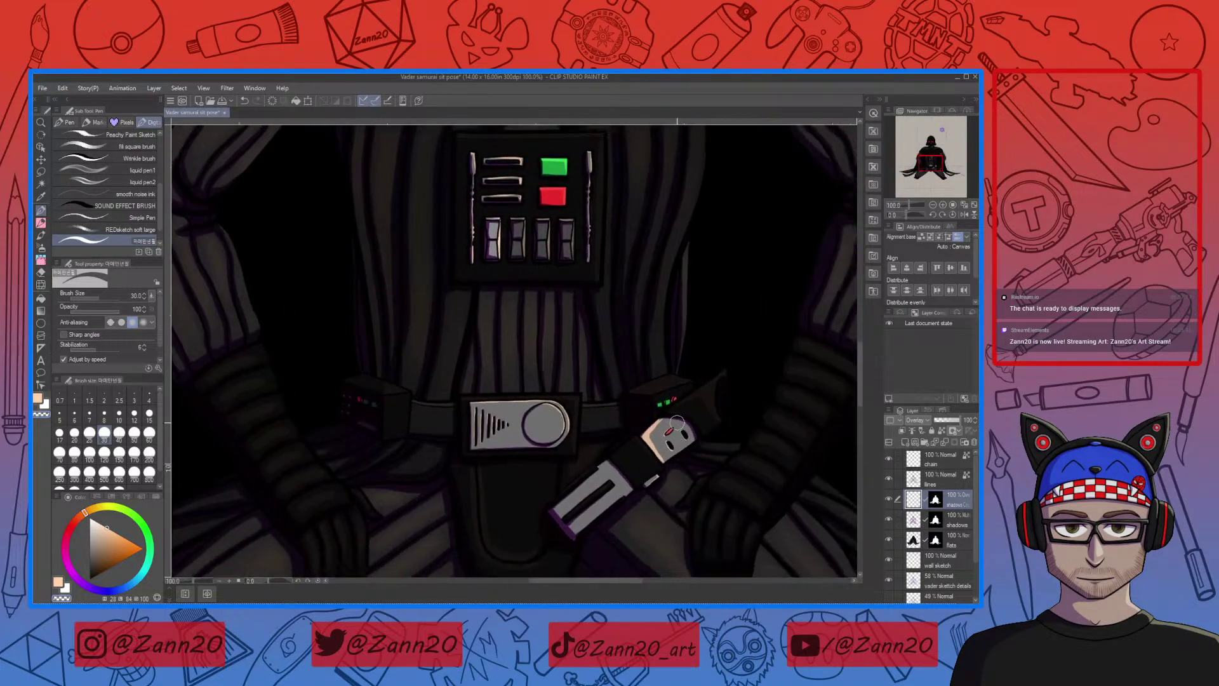
key("ctrl+plus")
key("ctrl+plus")
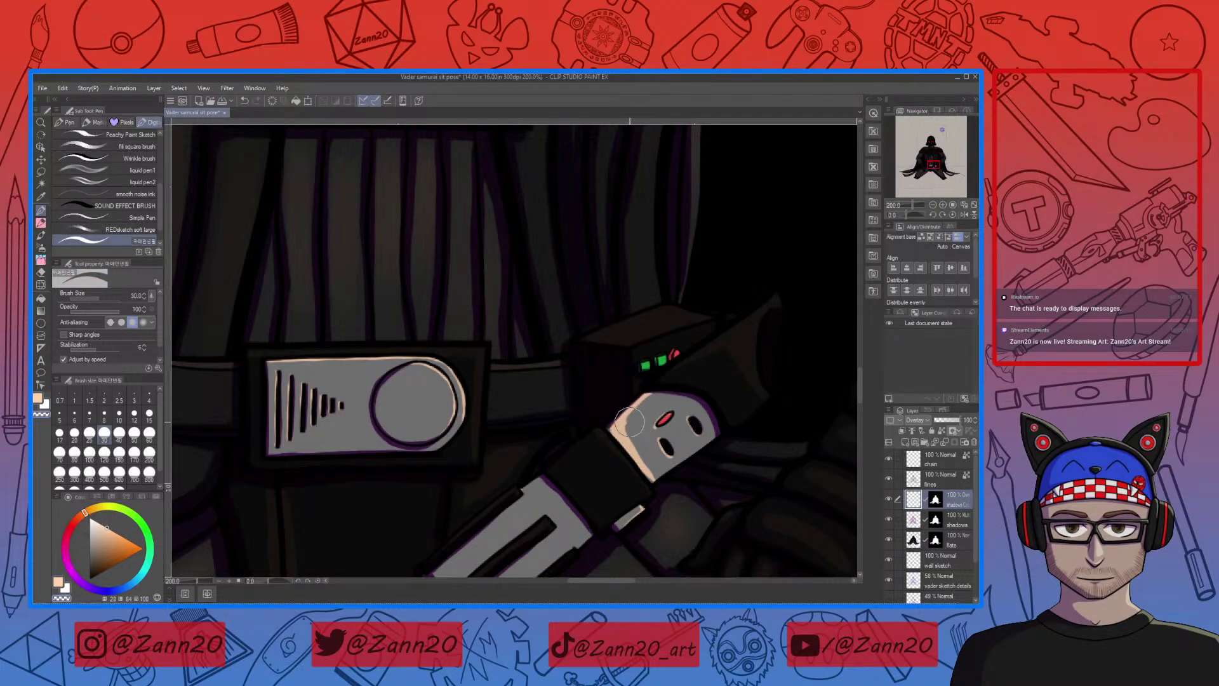
mouse_move(629, 421)
left_mouse_down()
mouse_move(652, 479)
mouse_move(649, 470)
left_mouse_up()
mouse_move(612, 419)
left_mouse_down()
mouse_move(635, 400)
mouse_move(609, 429)
mouse_move(642, 398)
mouse_move(615, 432)
left_mouse_up()
mouse_move(547, 504)
left_mouse_down()
mouse_move(599, 456)
mouse_move(577, 444)
mouse_move(590, 433)
left_mouse_up()
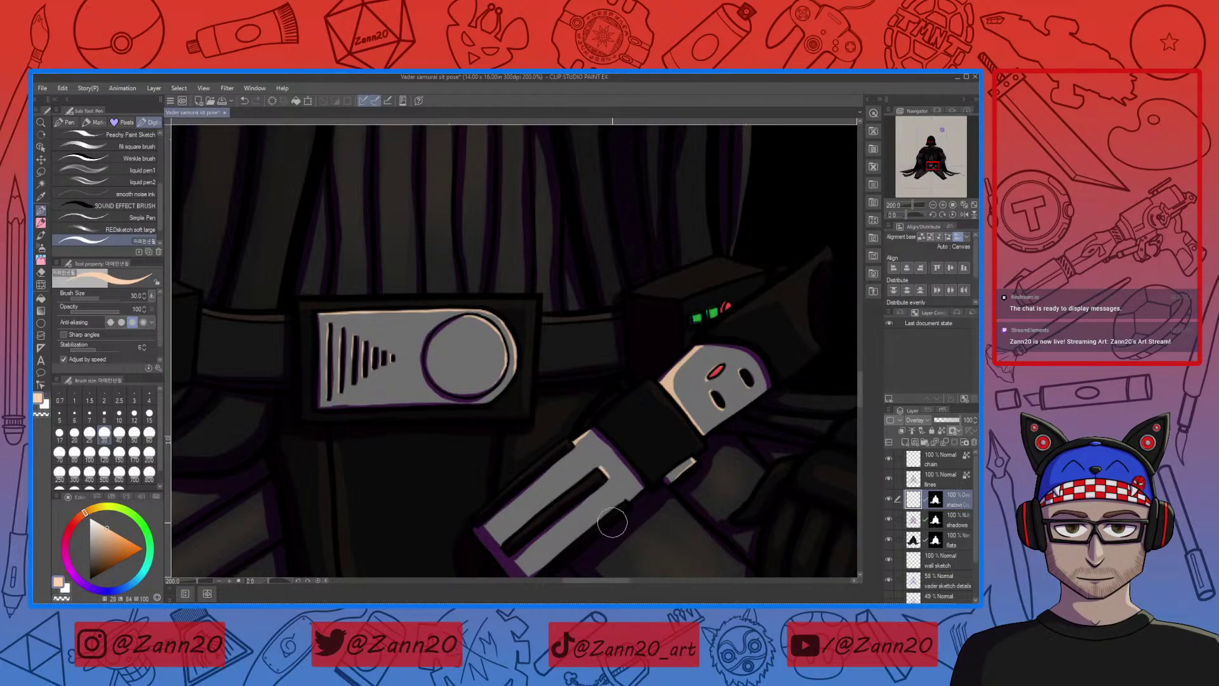
mouse_move(612, 473)
left_mouse_down()
mouse_move(601, 473)
mouse_move(607, 442)
mouse_move(625, 438)
mouse_move(640, 381)
mouse_move(654, 375)
mouse_move(663, 464)
mouse_move(708, 427)
left_mouse_up()
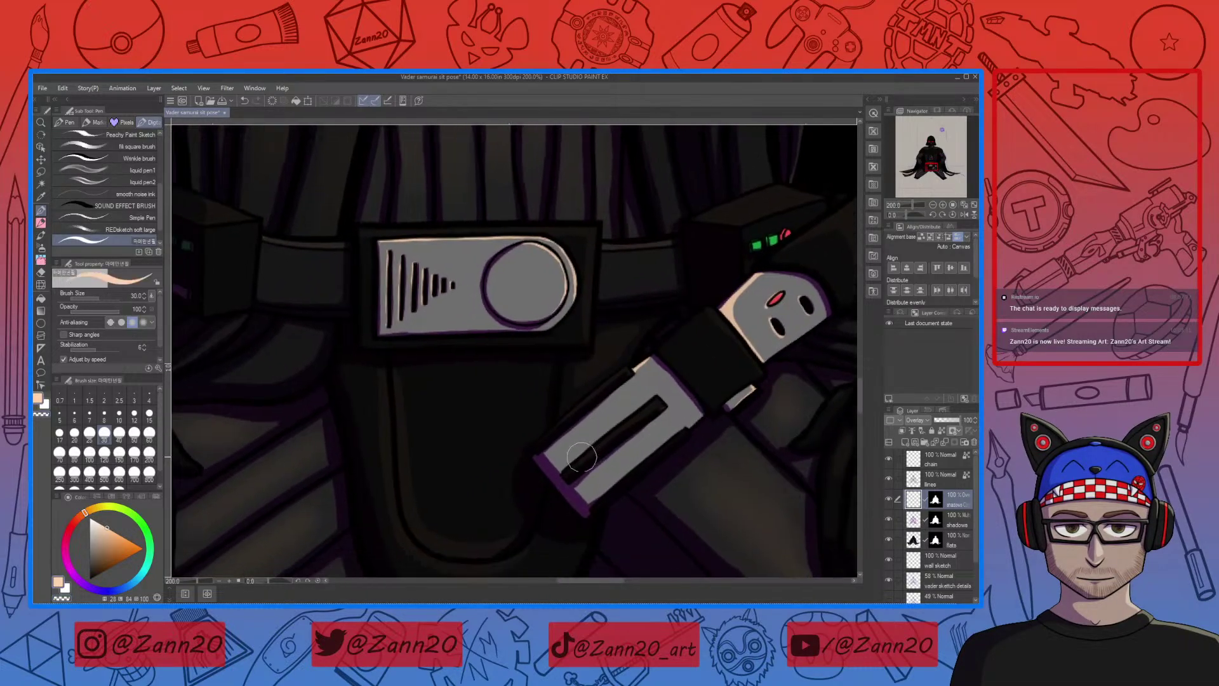
Paint a thin peach highlight along the upper edge of the lightsaber grip's dark slot and clean it up
left_click_drag(563, 465, 667, 381)
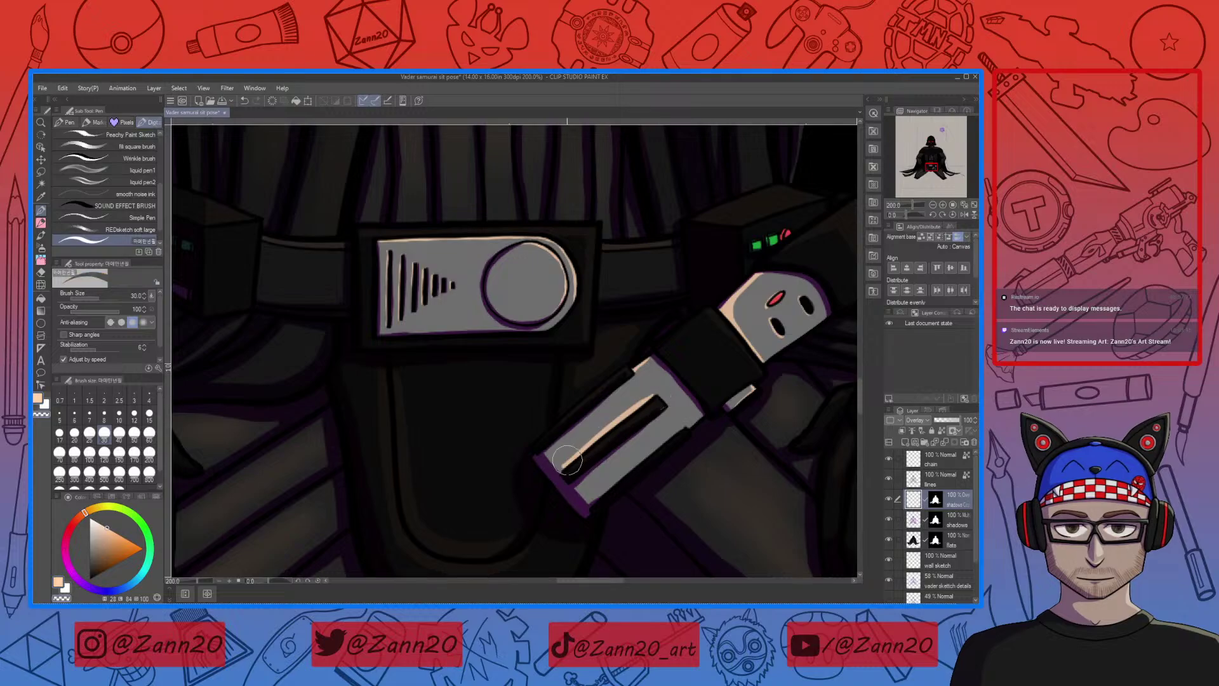
left_click_drag(562, 467, 623, 416)
left_click_drag(635, 440, 589, 464)
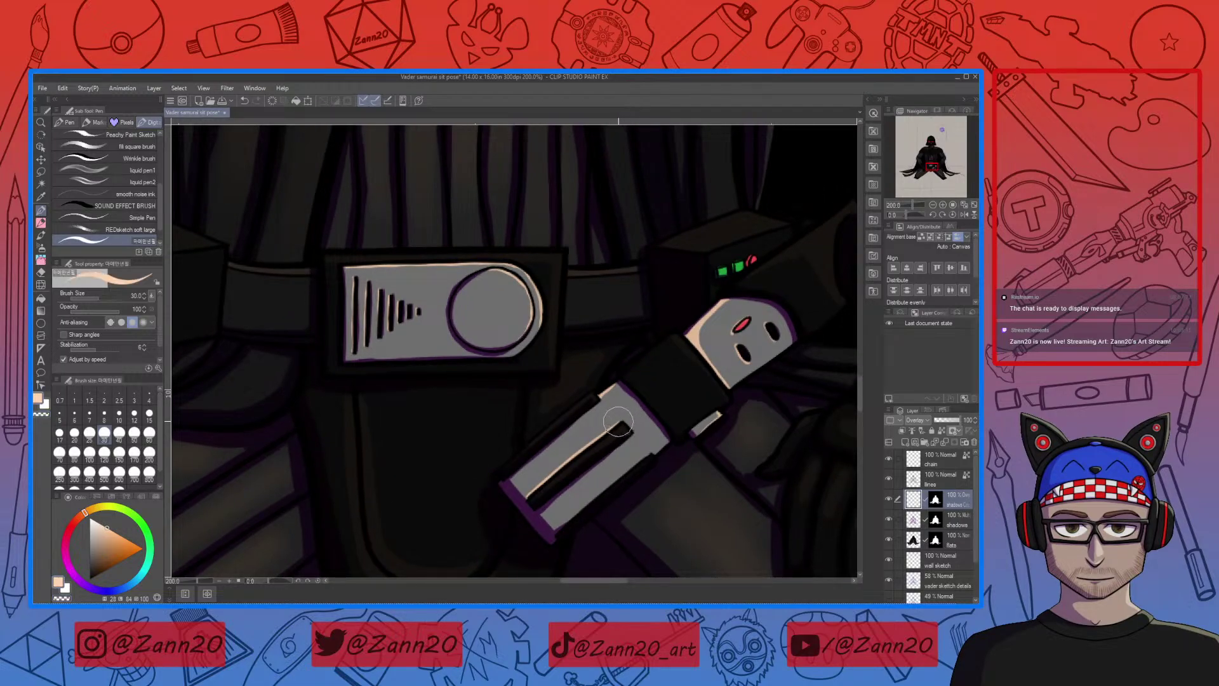
key("c")
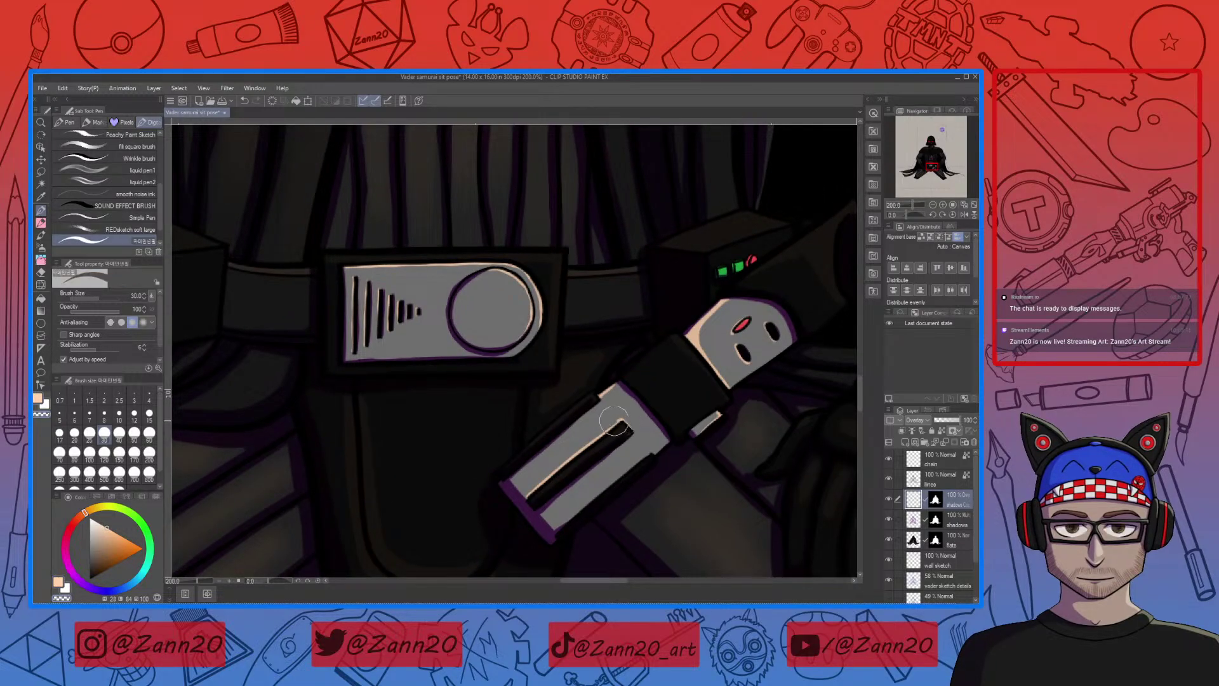
key("c")
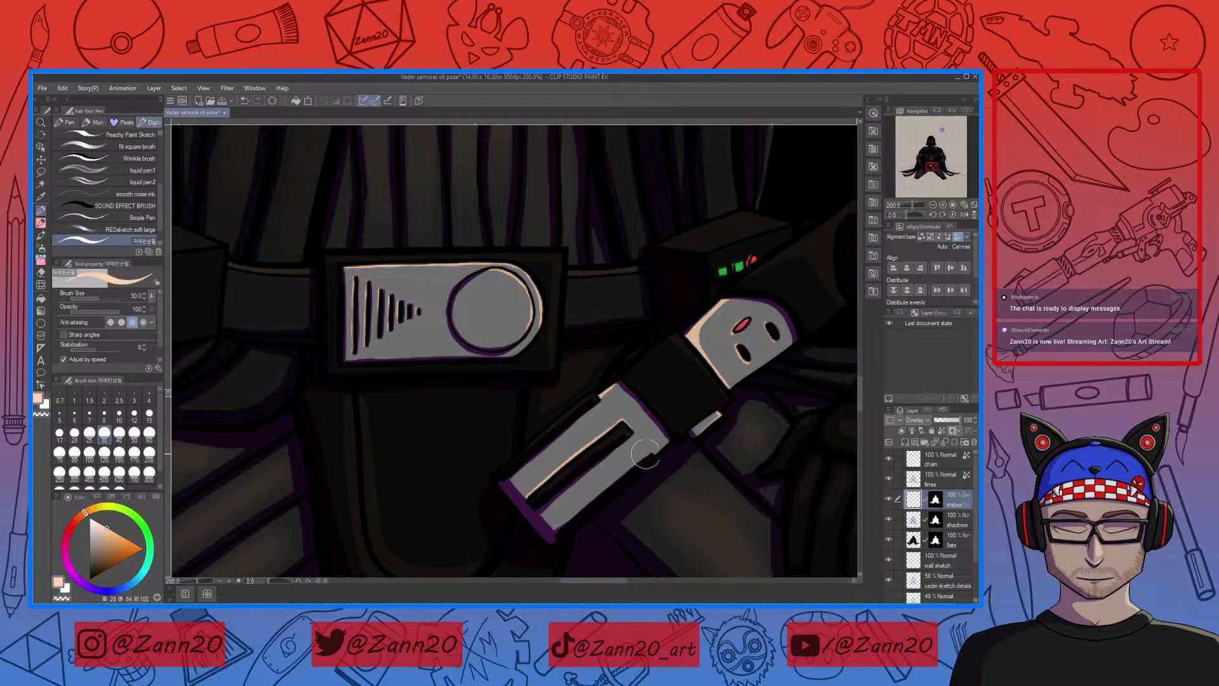
Paint a peach highlight along the lower edge of the lightsaber grip and thin it with transparent colour
left_click_drag(637, 458, 545, 533)
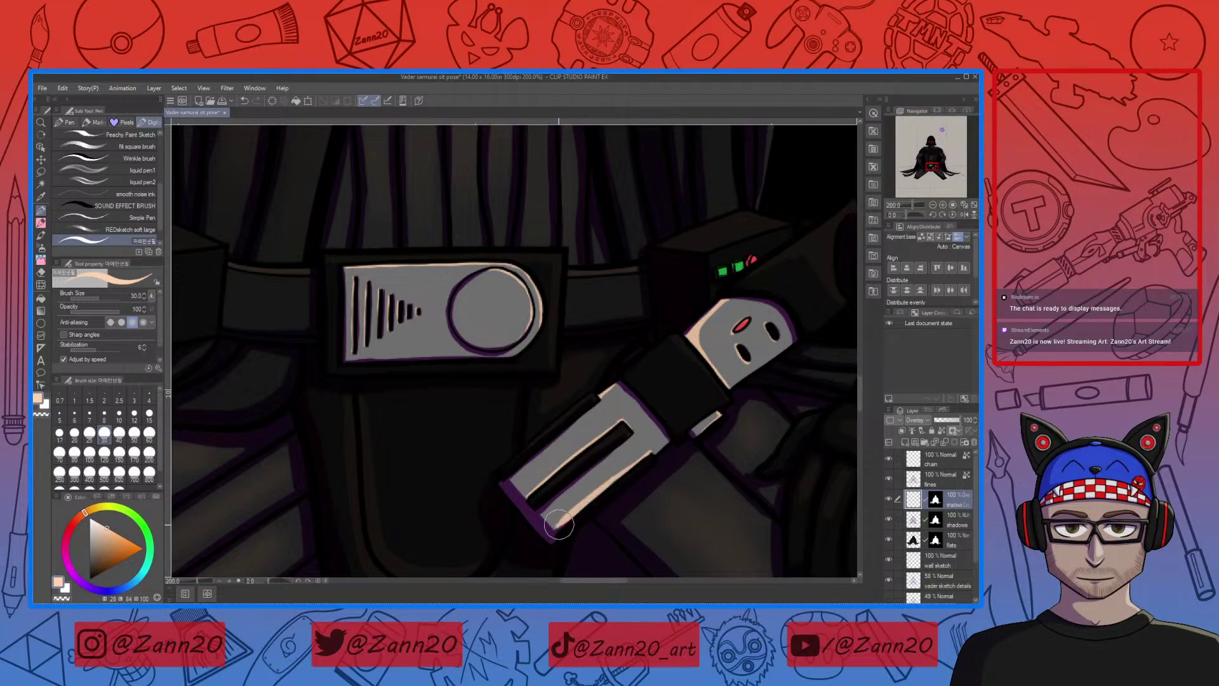
key("c")
left_click_drag(567, 494, 541, 537)
mouse_move(606, 484)
left_mouse_down()
mouse_move(547, 529)
mouse_move(617, 481)
left_mouse_up()
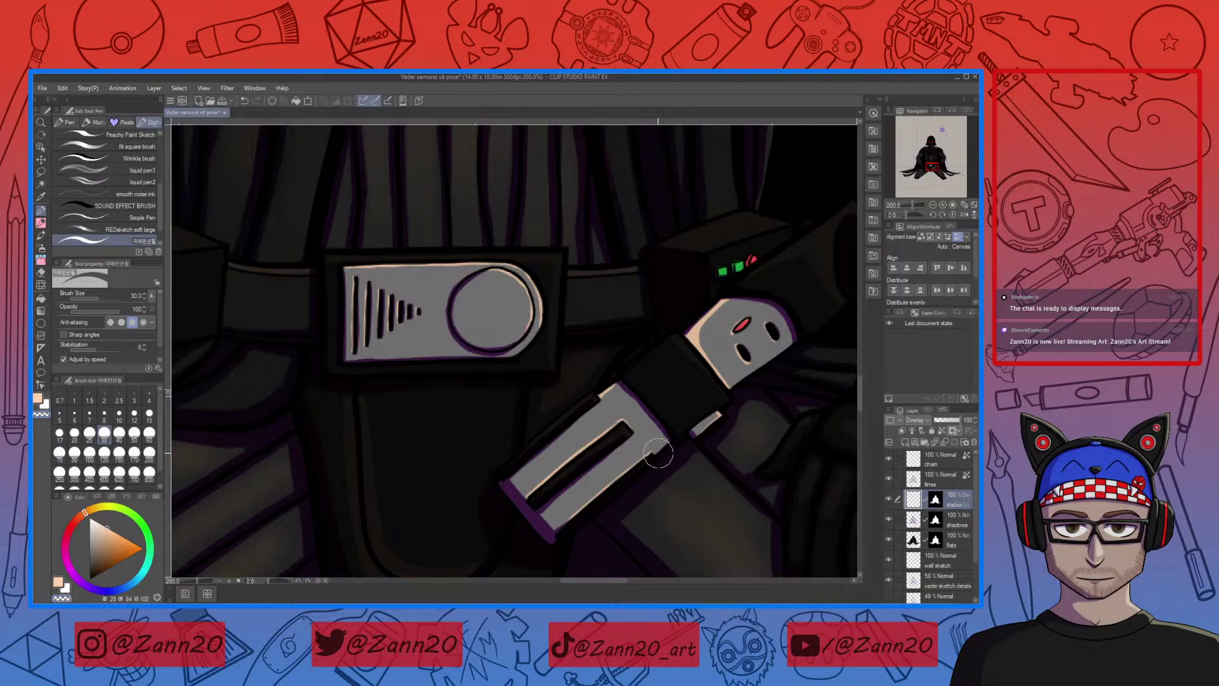
key("c")
key("c")
key("c")
Touch up the highlights on the lightsaber's head and dark pointed shroud, trimming the shroud's outer edge with transparent colour
mouse_move(775, 391)
left_mouse_down()
mouse_move(643, 461)
mouse_move(660, 473)
mouse_move(626, 486)
left_mouse_up()
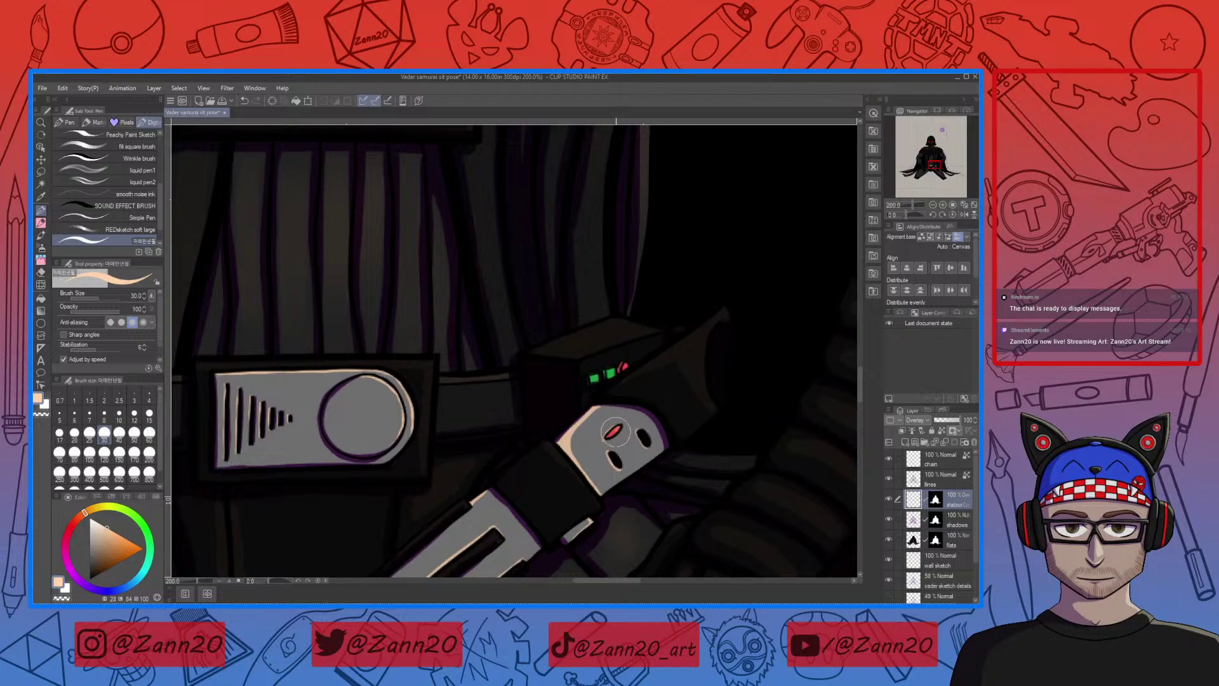
left_click_drag(656, 481, 628, 493)
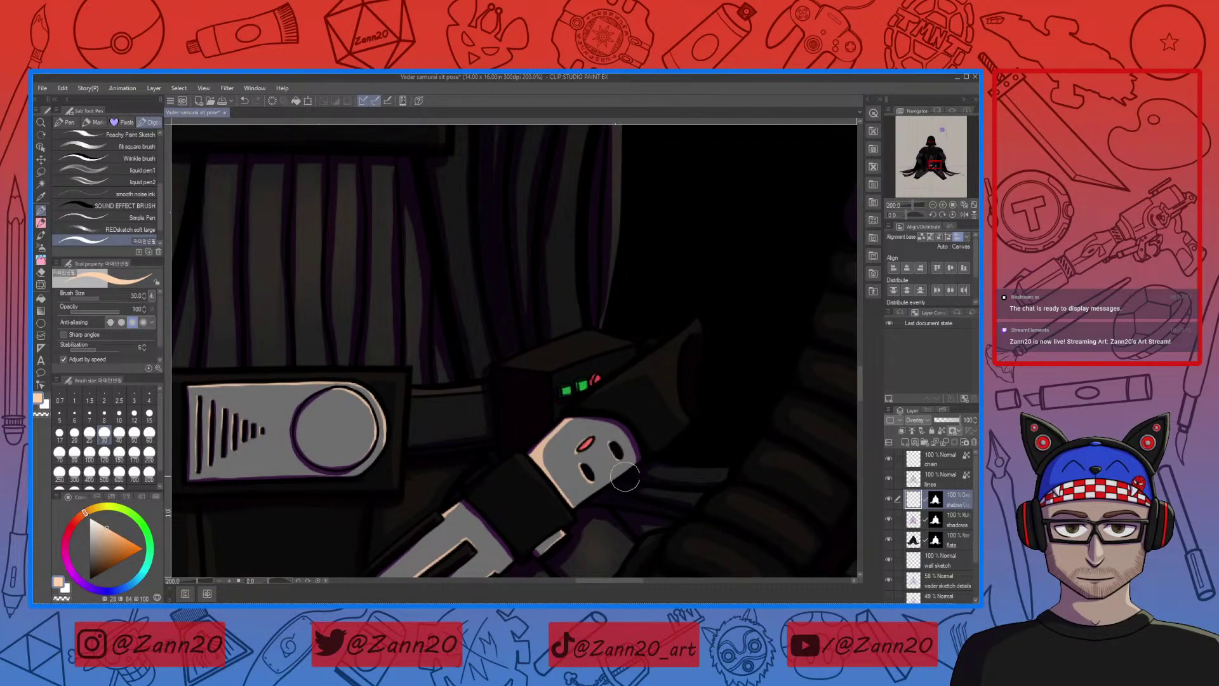
left_click_drag(633, 475, 642, 489)
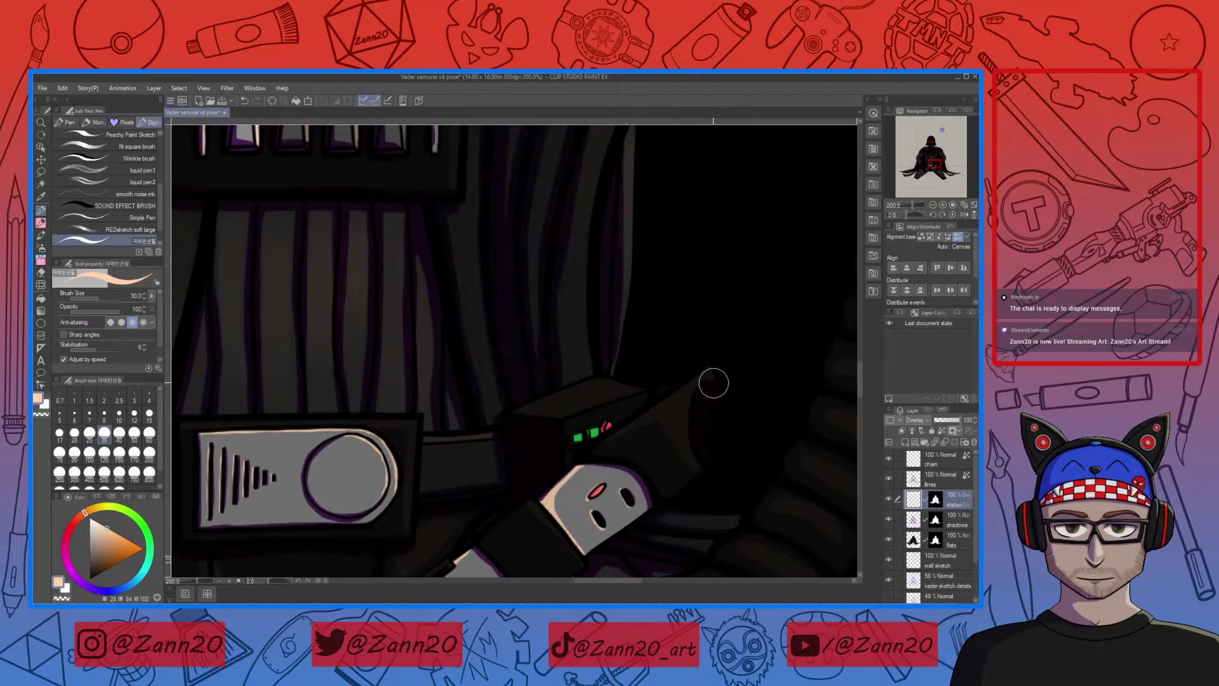
key("c")
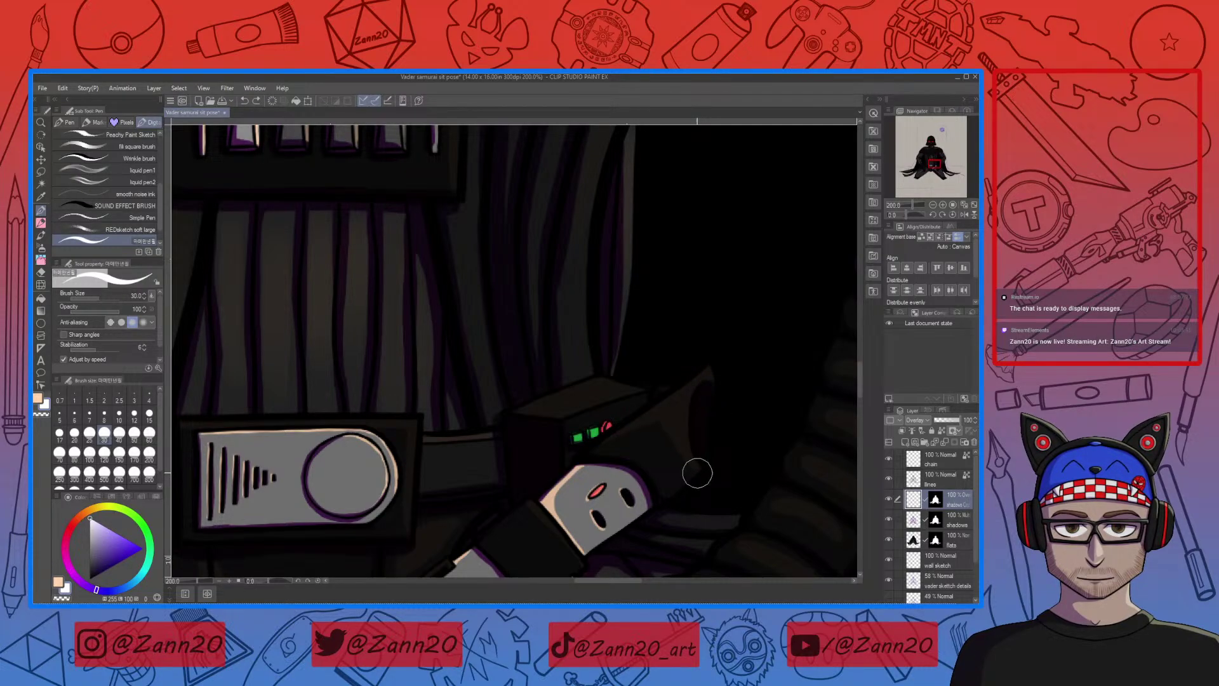
key("c")
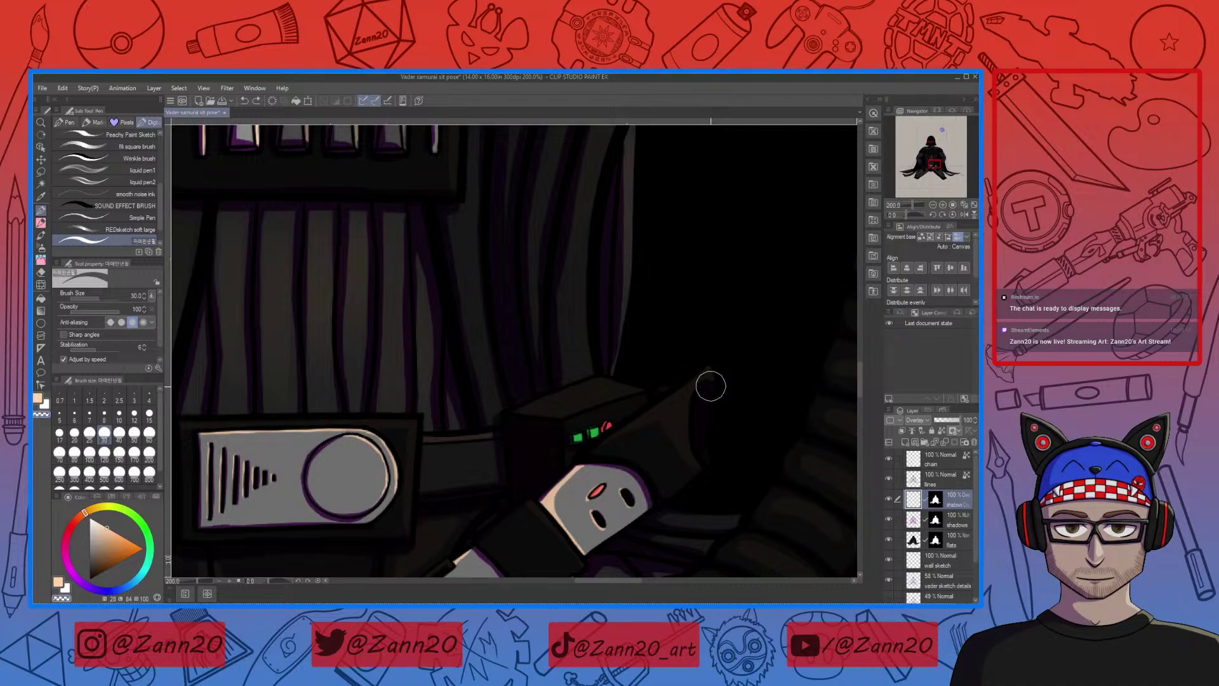
left_click_drag(703, 386, 724, 492)
Check the lightsaber and costume highlights across the full kneeling illustration, including the torso and cape
key("ctrl+minus")
key("ctrl+minus")
key("ctrl+minus")
key("ctrl+minus")
key("ctrl+minus")
key("ctrl+minus")
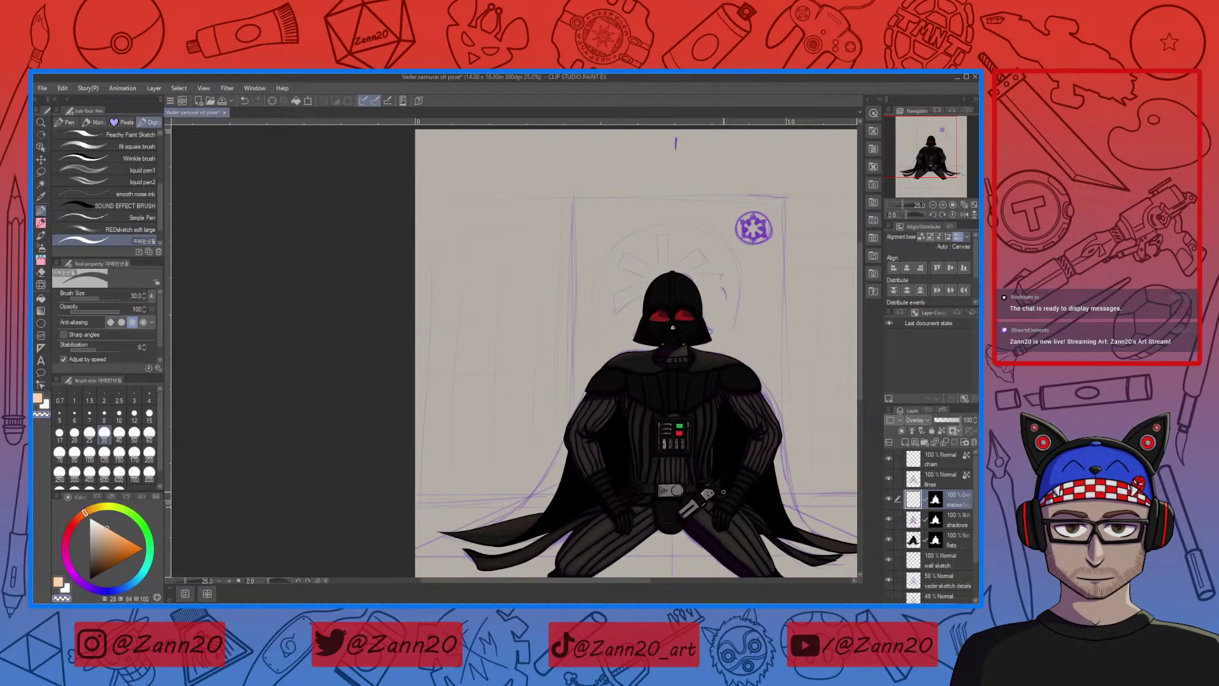
left_click_drag(723, 492, 552, 365)
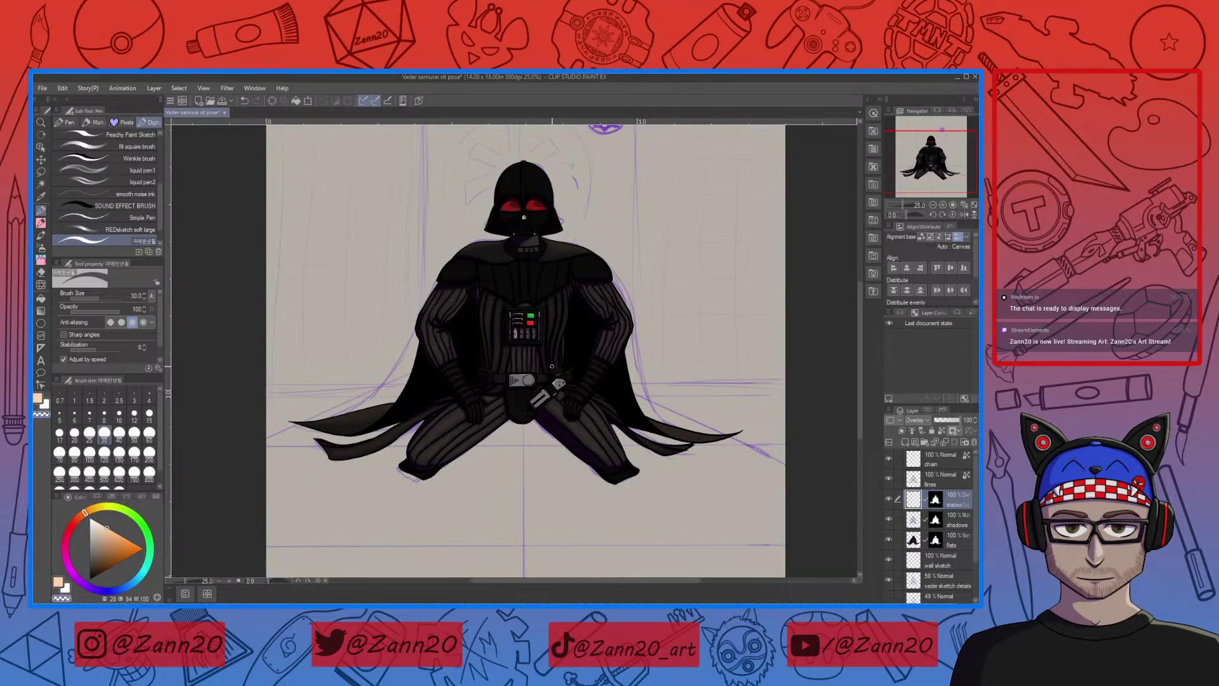
scroll(552, 366, "up", 2)
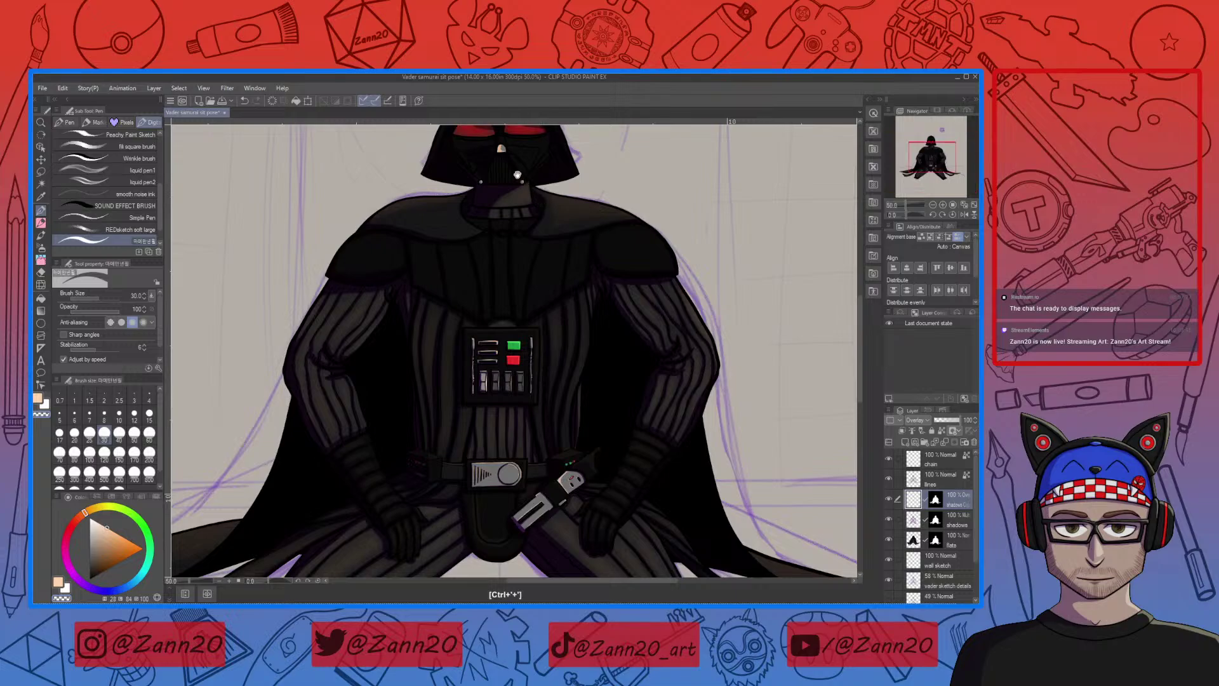
Extend the peach highlight across both red eye lenses, covering the dark curved patches inside them
scroll(552, 444, "up", 2)
key("ctrl+plus")
key("ctrl+plus")
key("ctrl+plus")
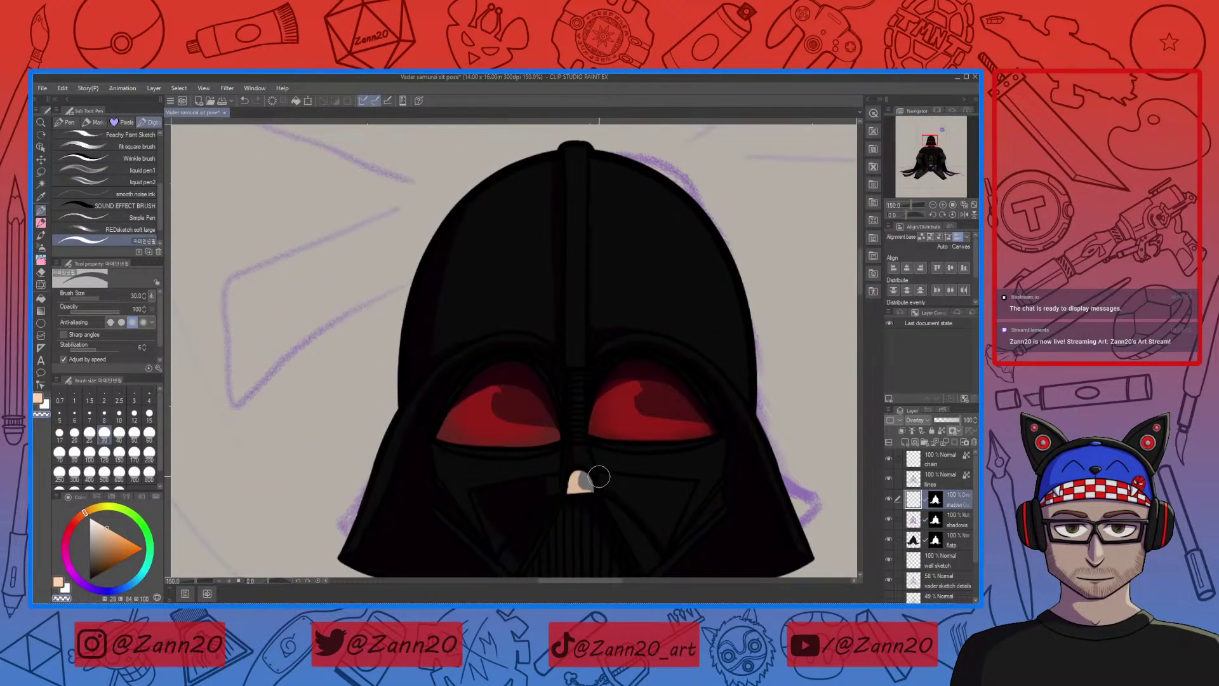
mouse_move(483, 407)
left_mouse_down()
mouse_move(530, 405)
mouse_move(511, 421)
mouse_move(536, 408)
mouse_move(515, 398)
mouse_move(546, 431)
mouse_move(522, 394)
mouse_move(544, 422)
mouse_move(500, 418)
mouse_move(522, 430)
left_mouse_up()
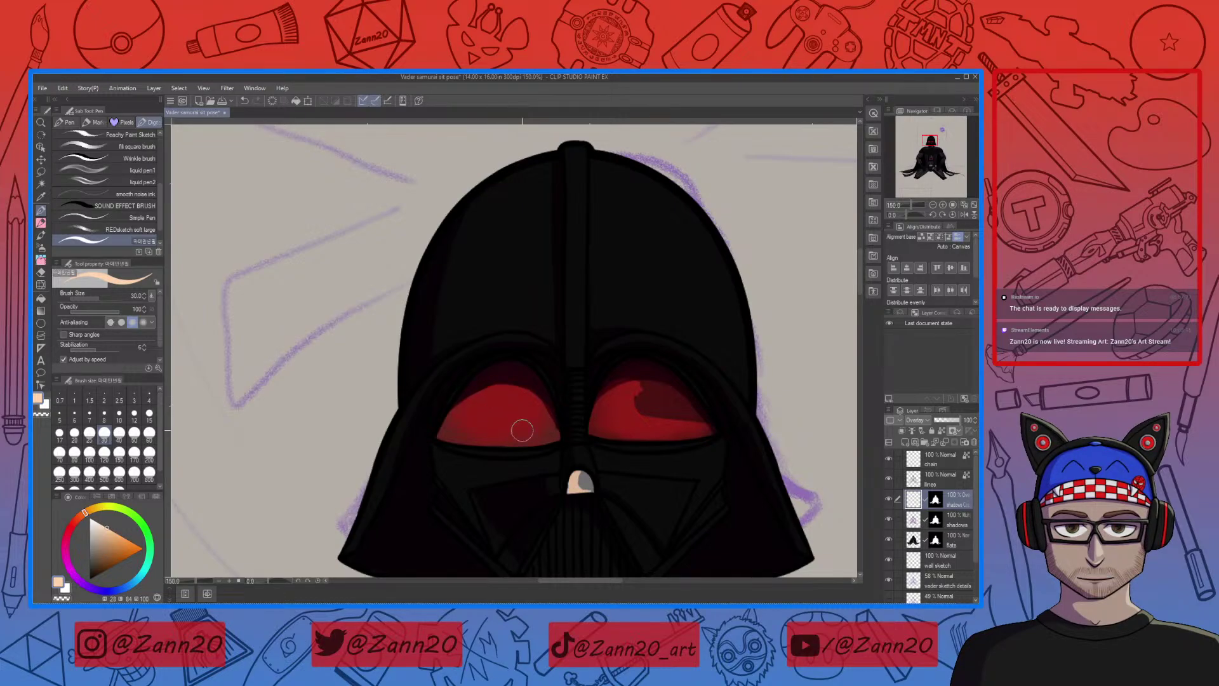
mouse_move(632, 406)
left_mouse_down()
mouse_move(678, 399)
mouse_move(704, 429)
mouse_move(630, 397)
mouse_move(654, 406)
mouse_move(647, 373)
mouse_move(590, 407)
left_mouse_up()
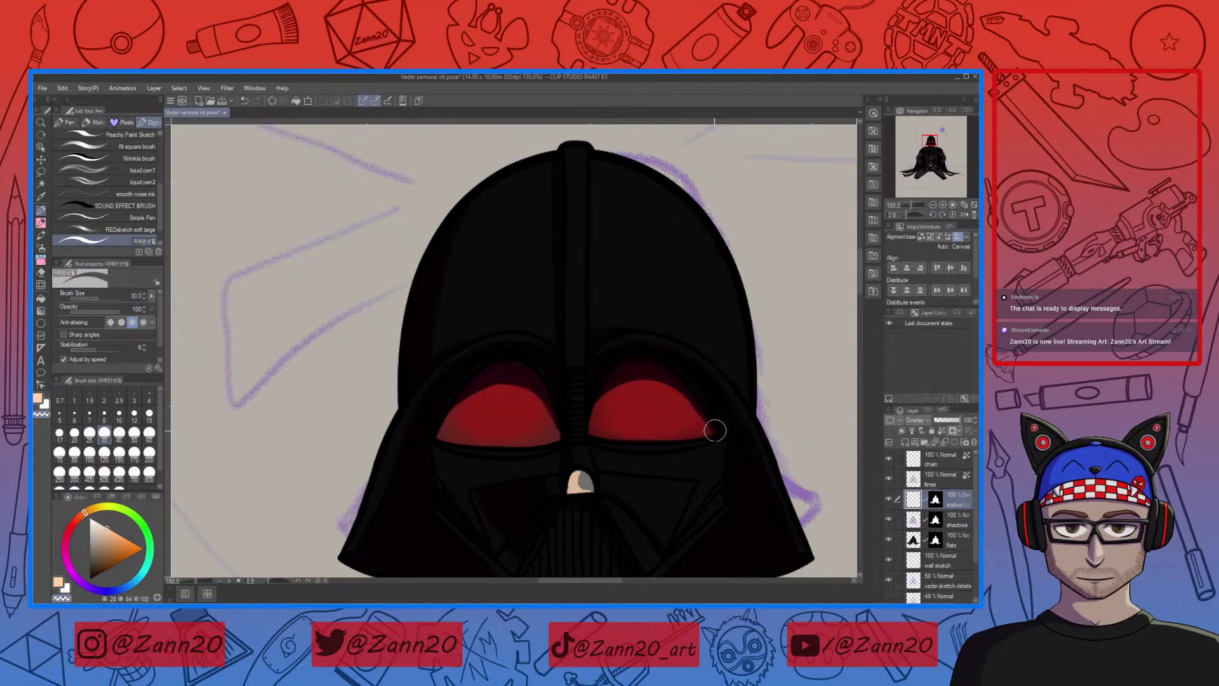
left_click_drag(707, 419, 699, 411)
Check the lens and mask highlights up close and against the full kneeling figure
left_click_drag(659, 551, 639, 490)
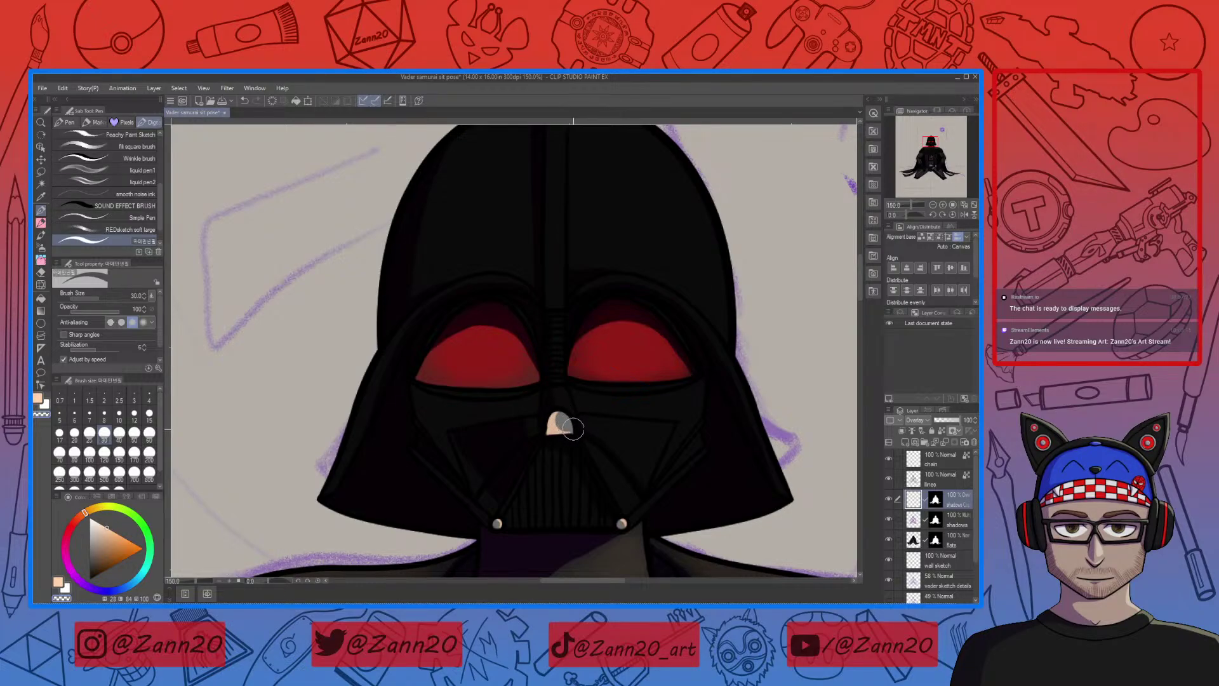
left_click_drag(619, 522, 639, 476)
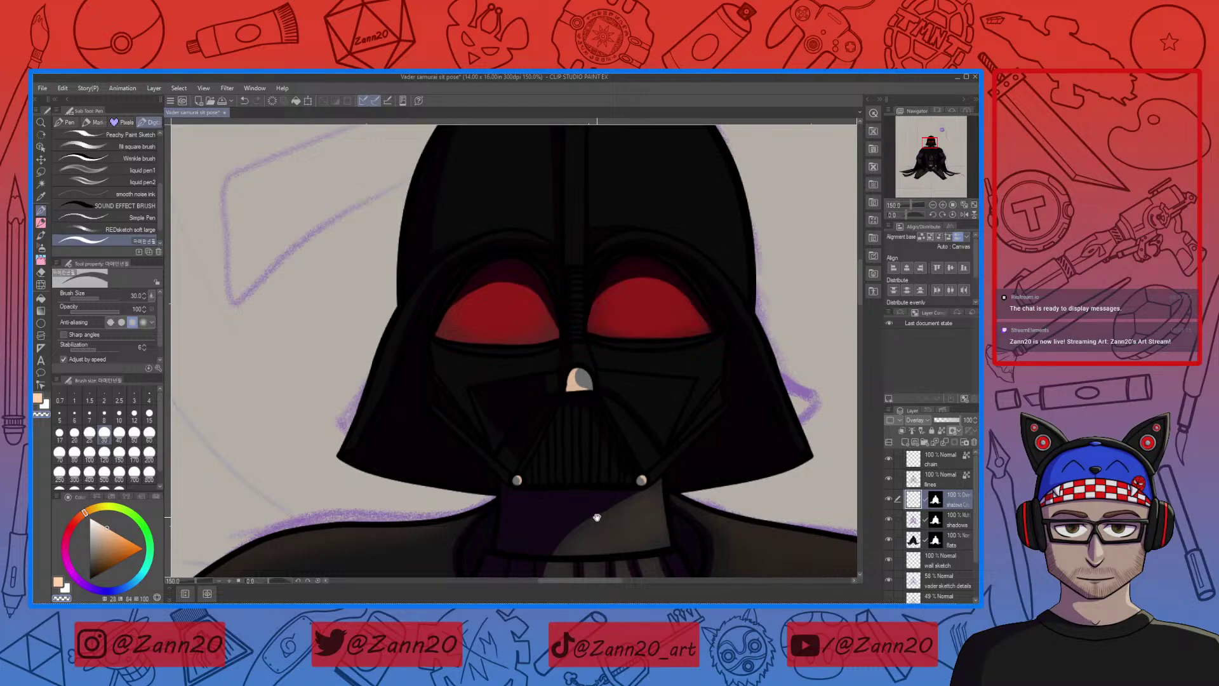
left_click_drag(597, 517, 520, 532)
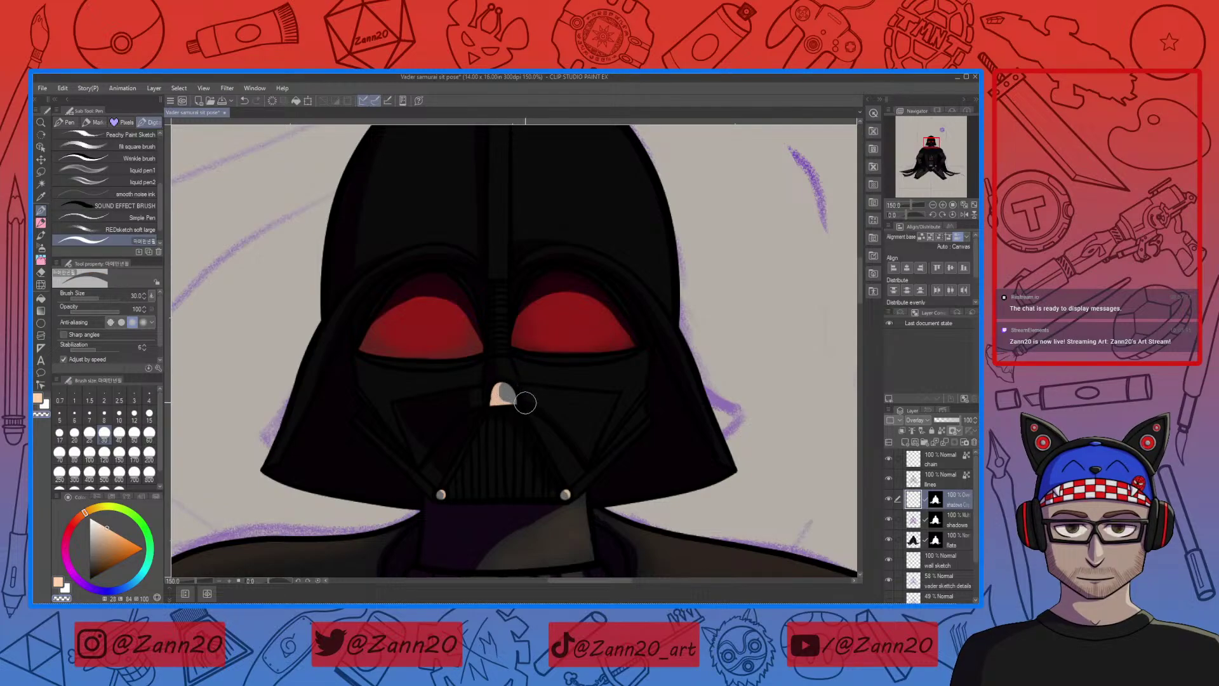
key("ctrl+minus")
key("ctrl+minus")
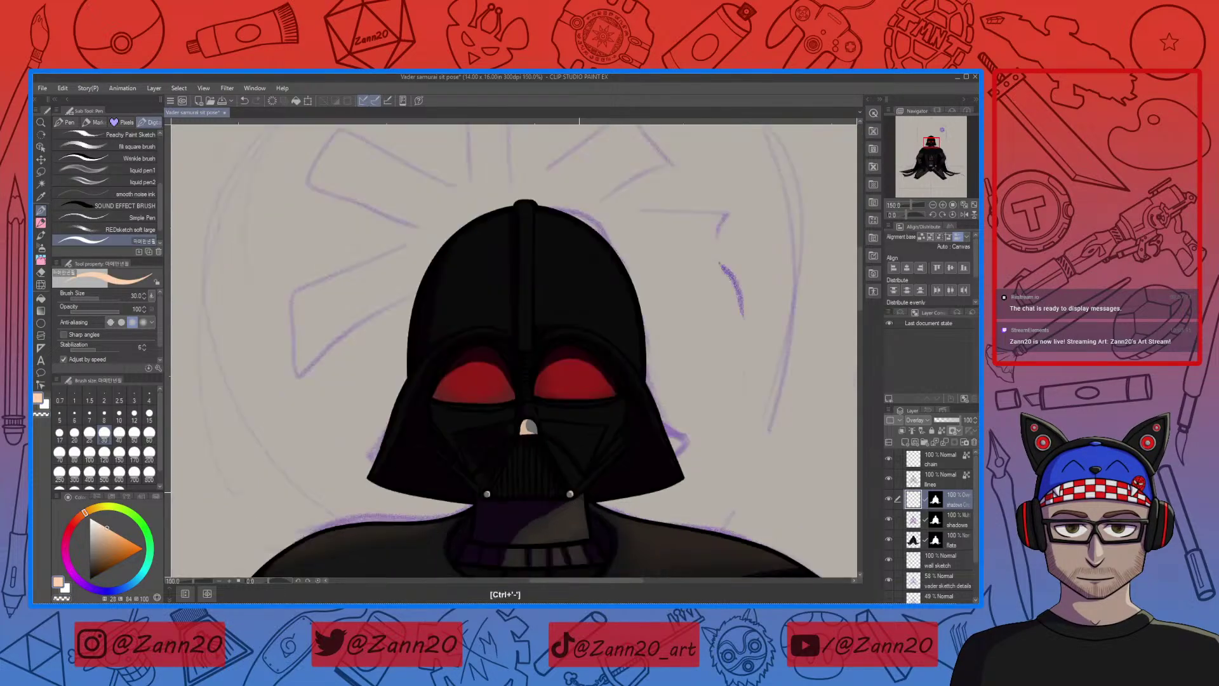
key("ctrl+minus")
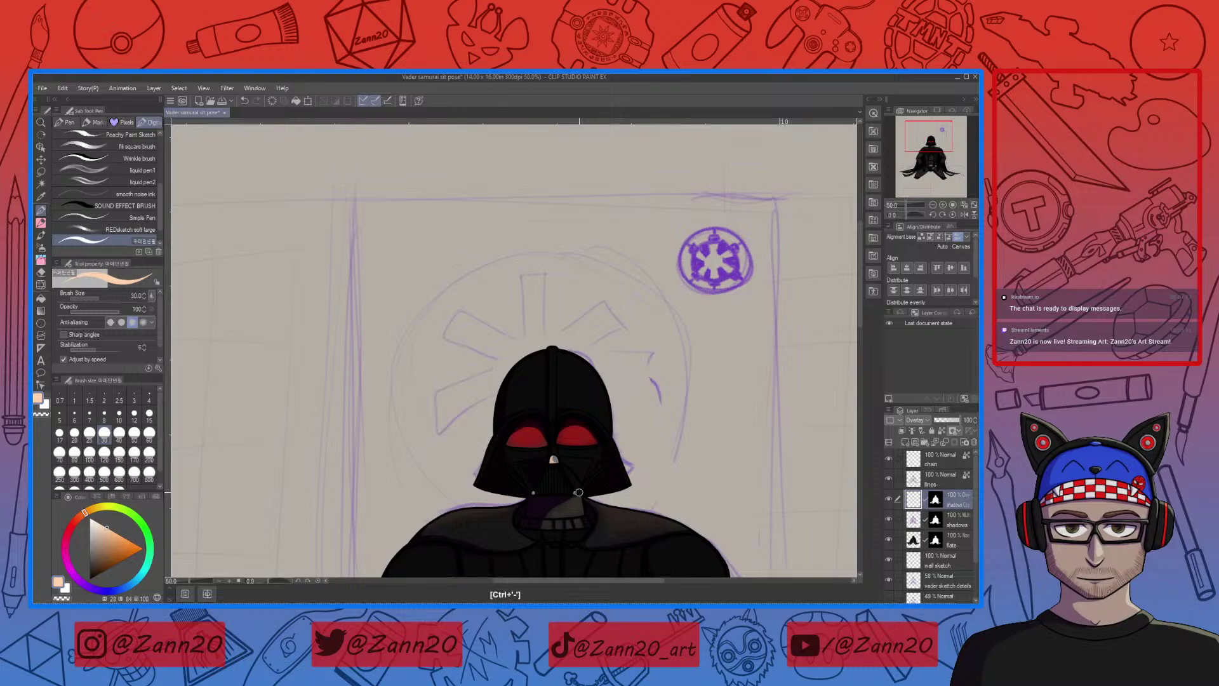
scroll(578, 492, "down", 5)
scroll(649, 319, "right", 2)
key("ctrl+minus")
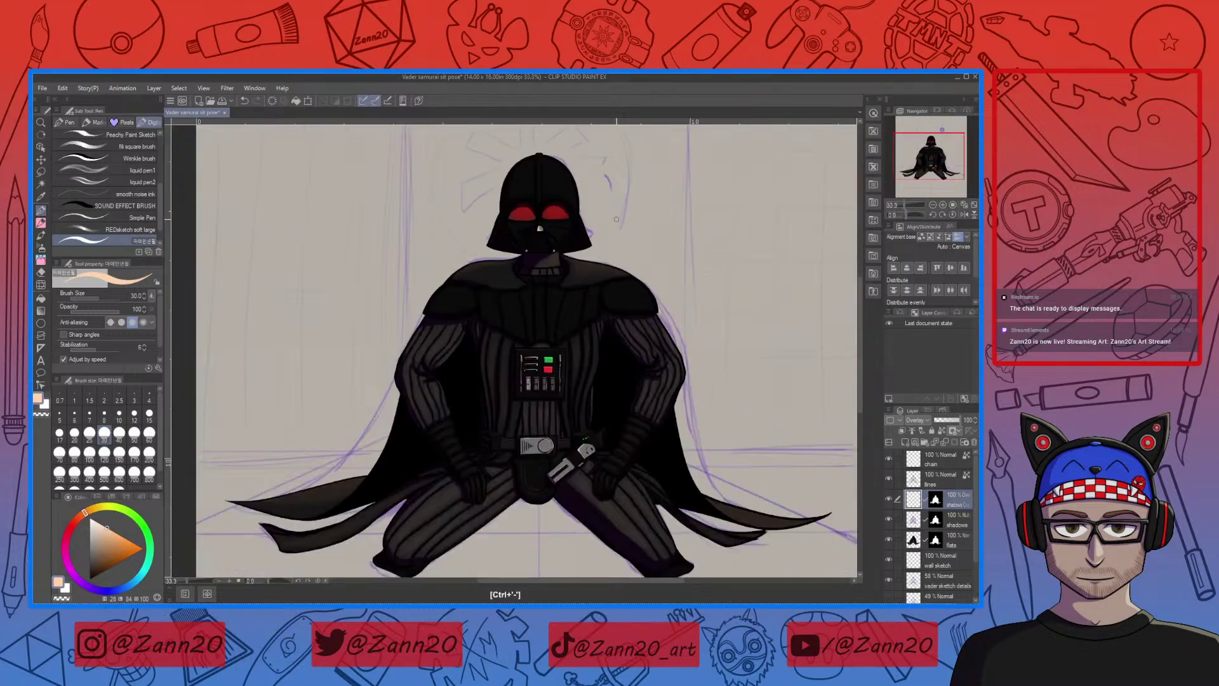
scroll(601, 419, "down", 2)
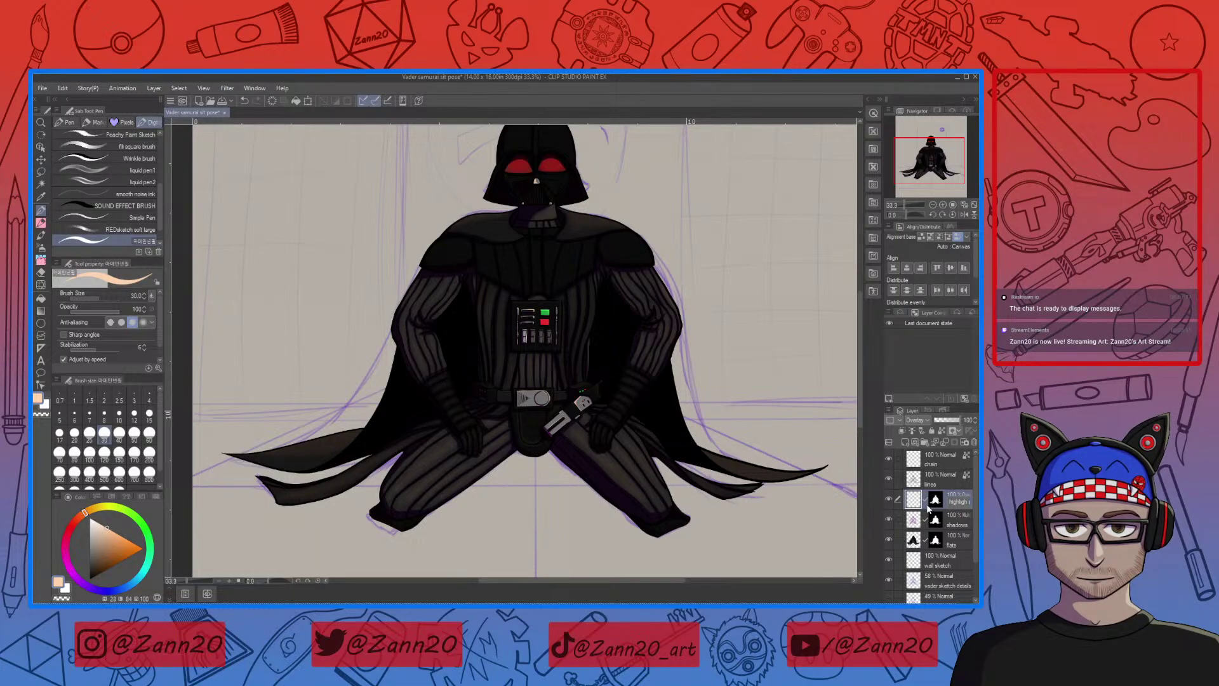
Rename the Overlay highlight layer as highlights regular and duplicate it
type("t")
type("s")
type("regular")
key("Return")
left_click(891, 420)
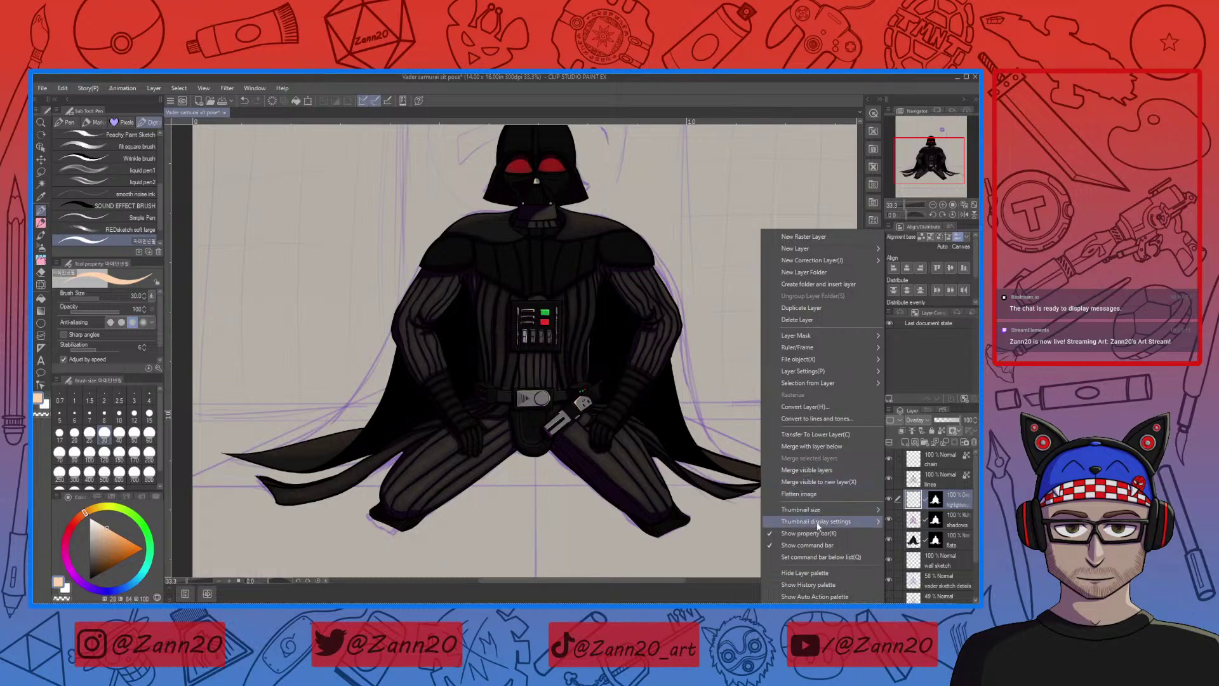
left_click(836, 311)
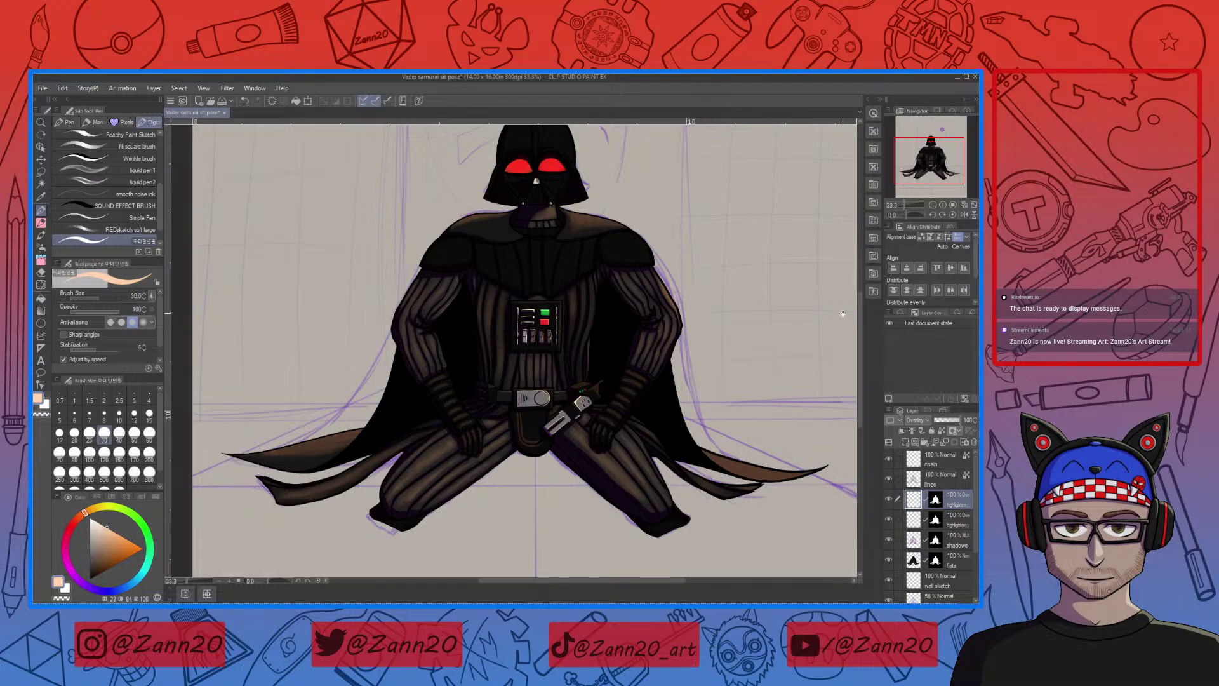
Lasso the whole body below the helmet and delete its highlights from the duplicated layer
left_click_drag(715, 361, 720, 394)
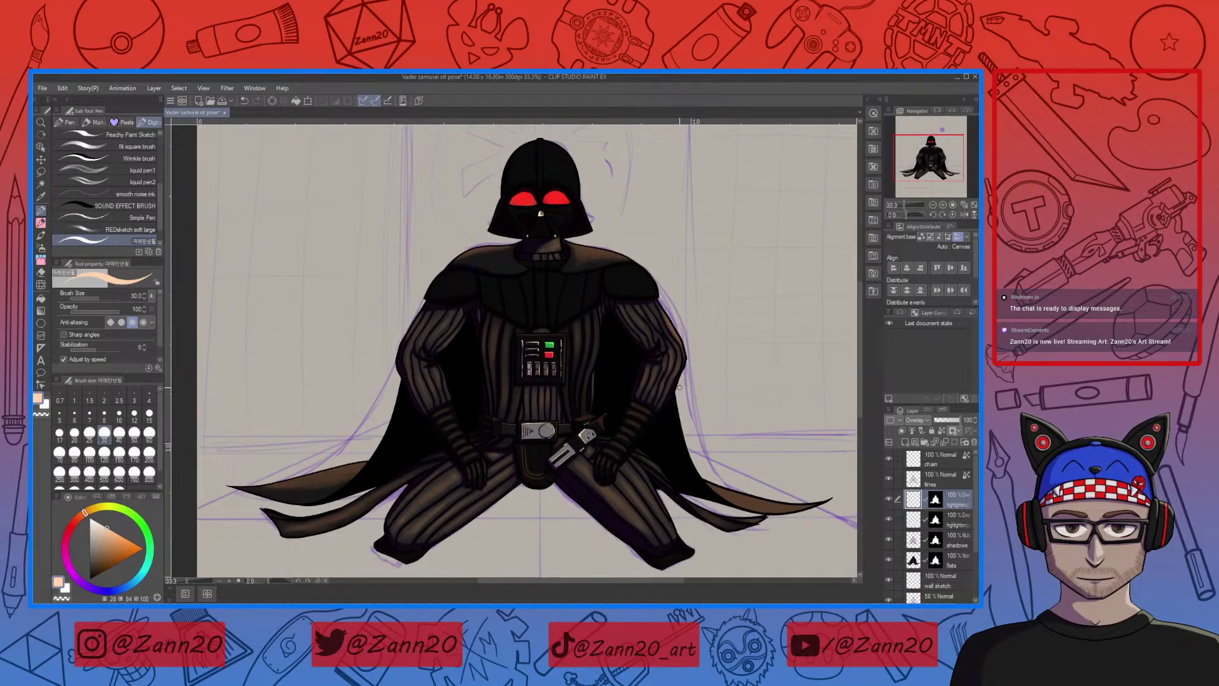
key("m")
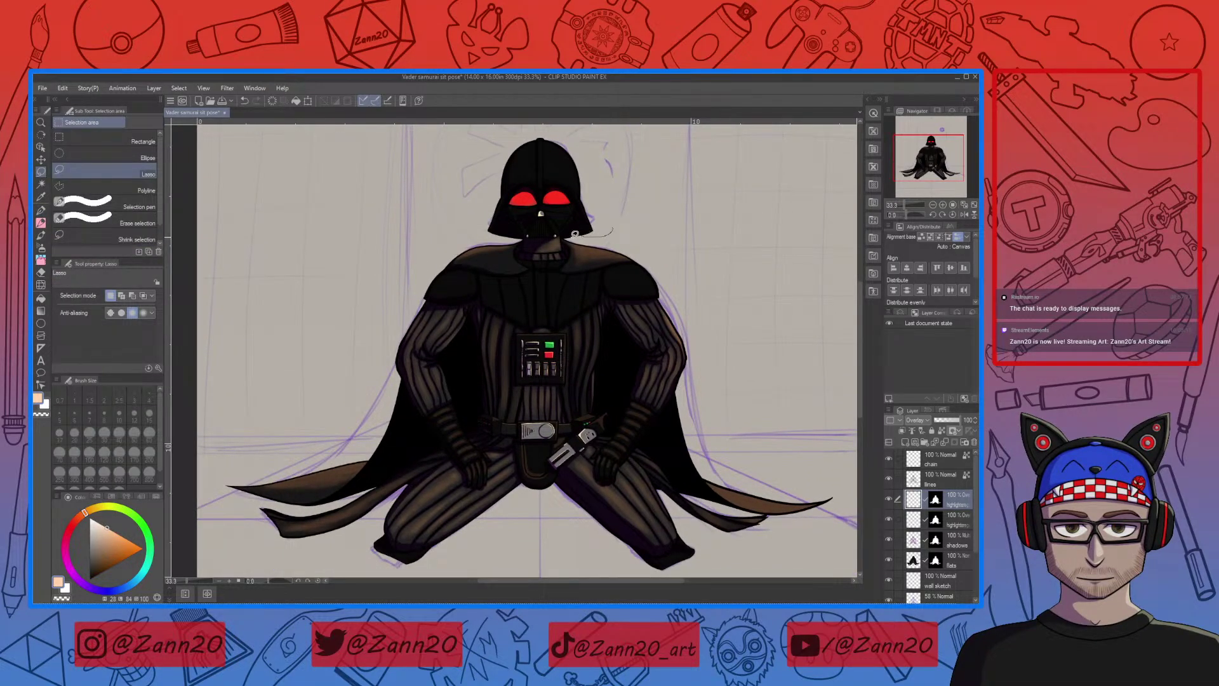
mouse_move(552, 230)
left_mouse_down()
mouse_move(435, 243)
mouse_move(293, 372)
mouse_move(229, 471)
mouse_move(317, 543)
left_mouse_up()
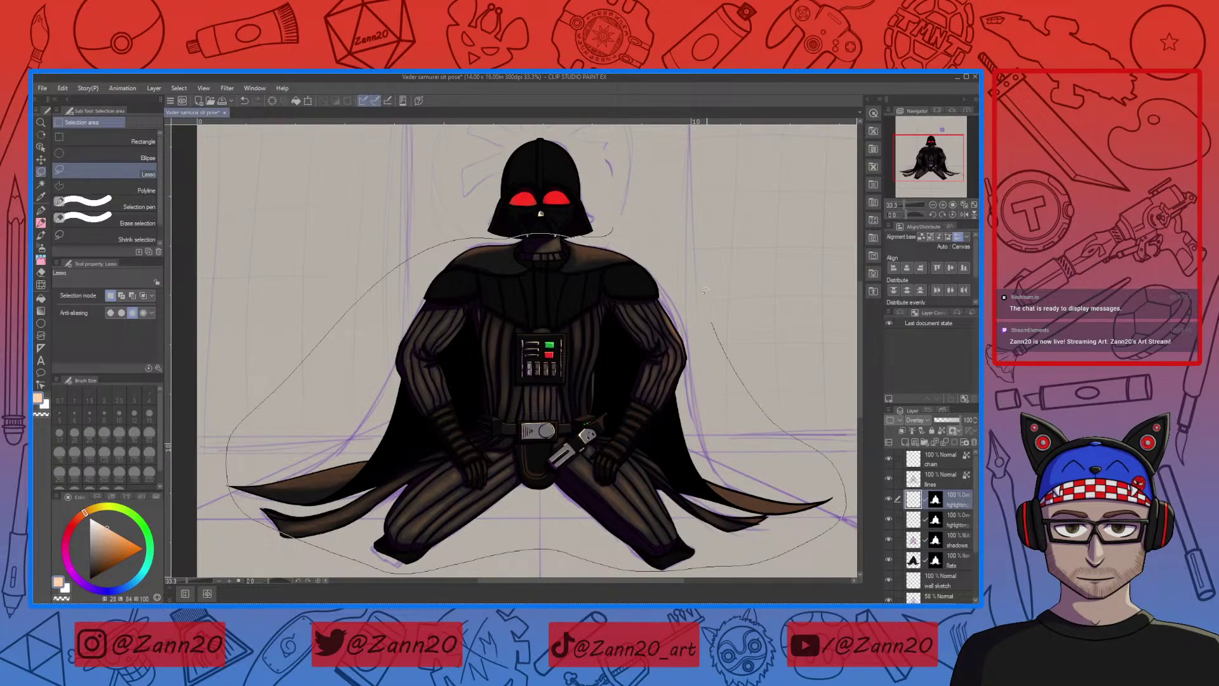
left_click_drag(705, 290, 611, 229)
key("Delete")
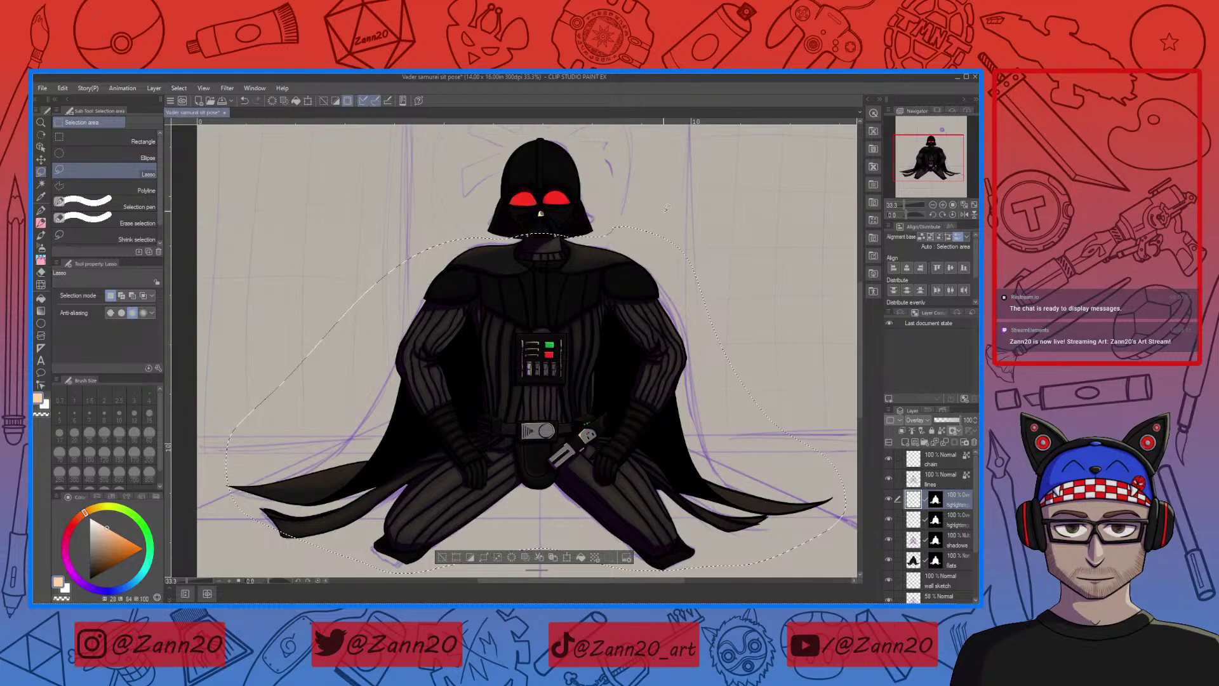
key("ctrl+d")
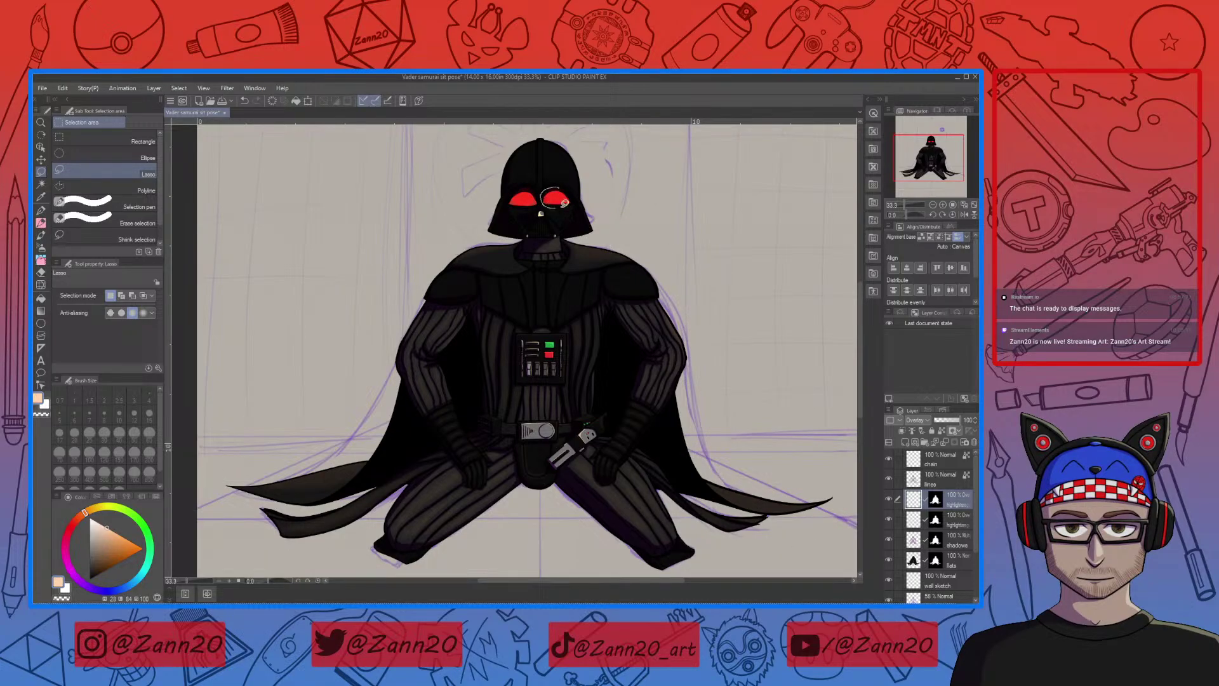
Lasso each red eye lens and delete its highlight from the duplicated layer, leaving nothing selected
left_click_drag(564, 202, 567, 201)
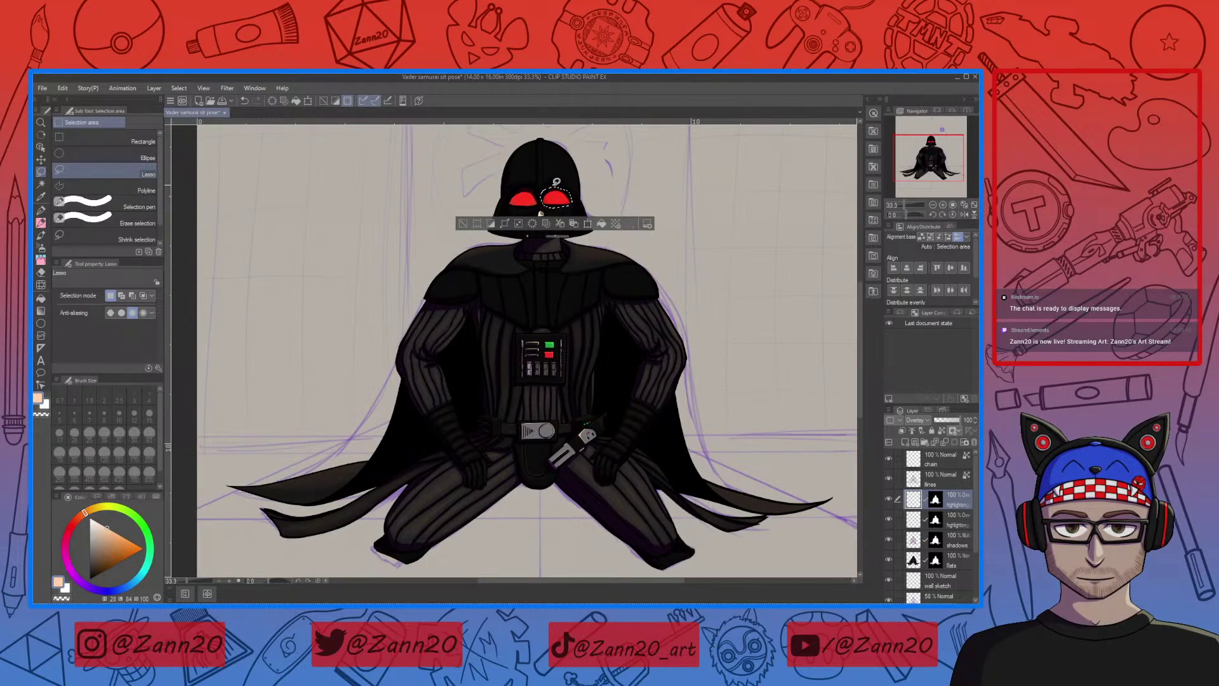
key("Delete")
mouse_move(506, 191)
left_mouse_down()
mouse_move(530, 203)
mouse_move(508, 191)
mouse_move(542, 191)
left_mouse_up()
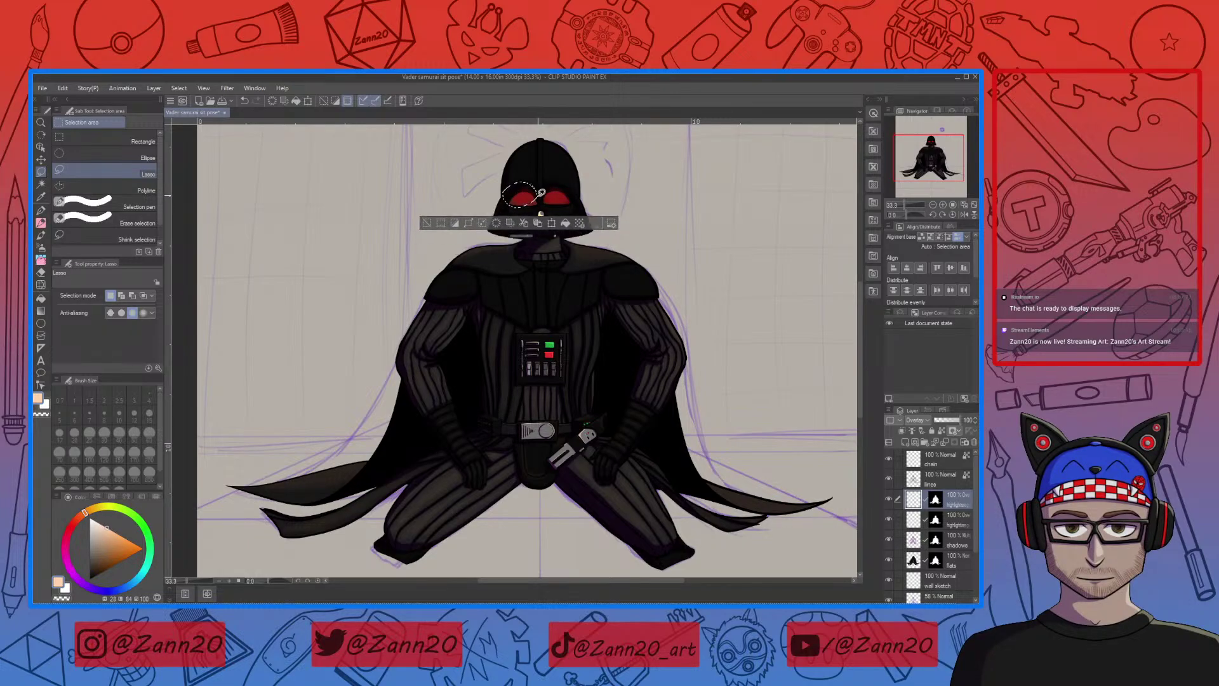
key("Delete")
key("ctrl+d")
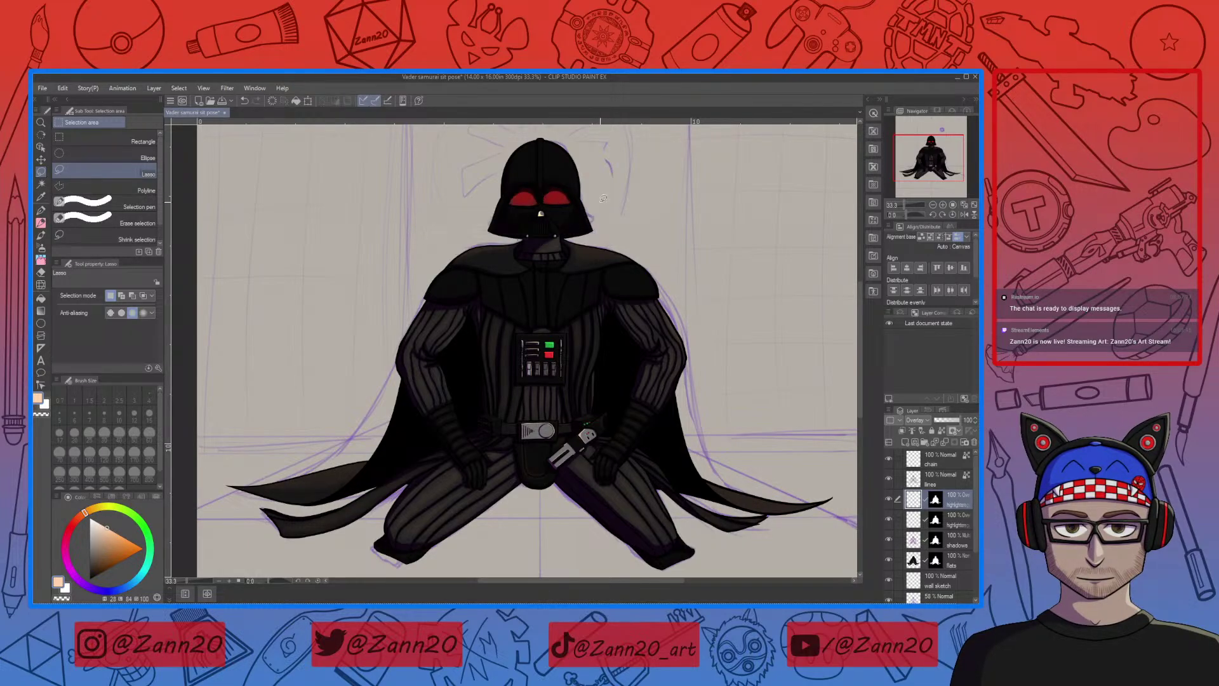
Try Hard light blending on the duplicated highlight layer with a peach test stroke on the helmet dome
left_click(915, 420)
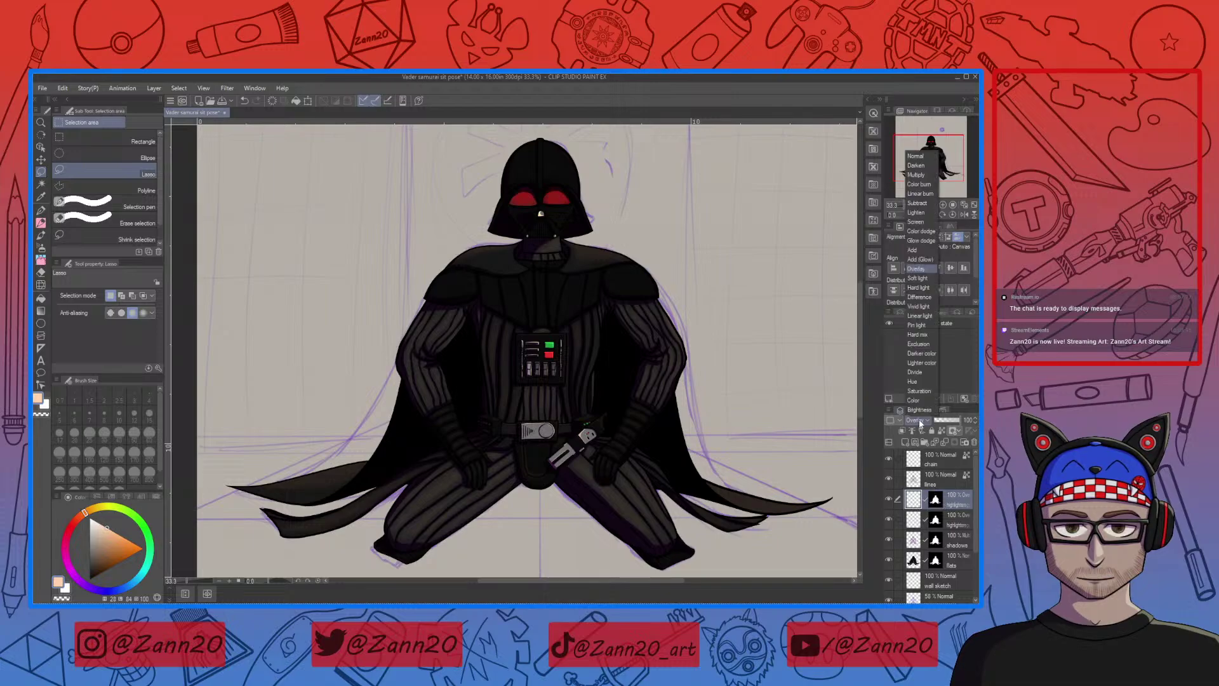
left_click(924, 289)
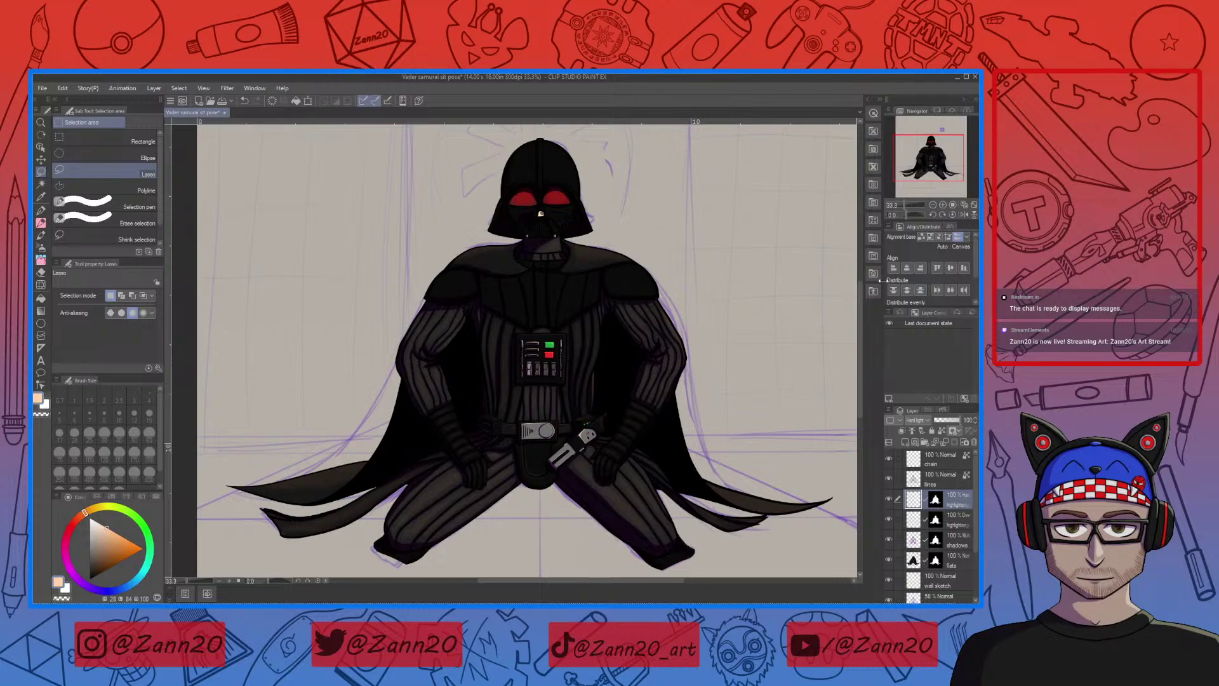
key("p")
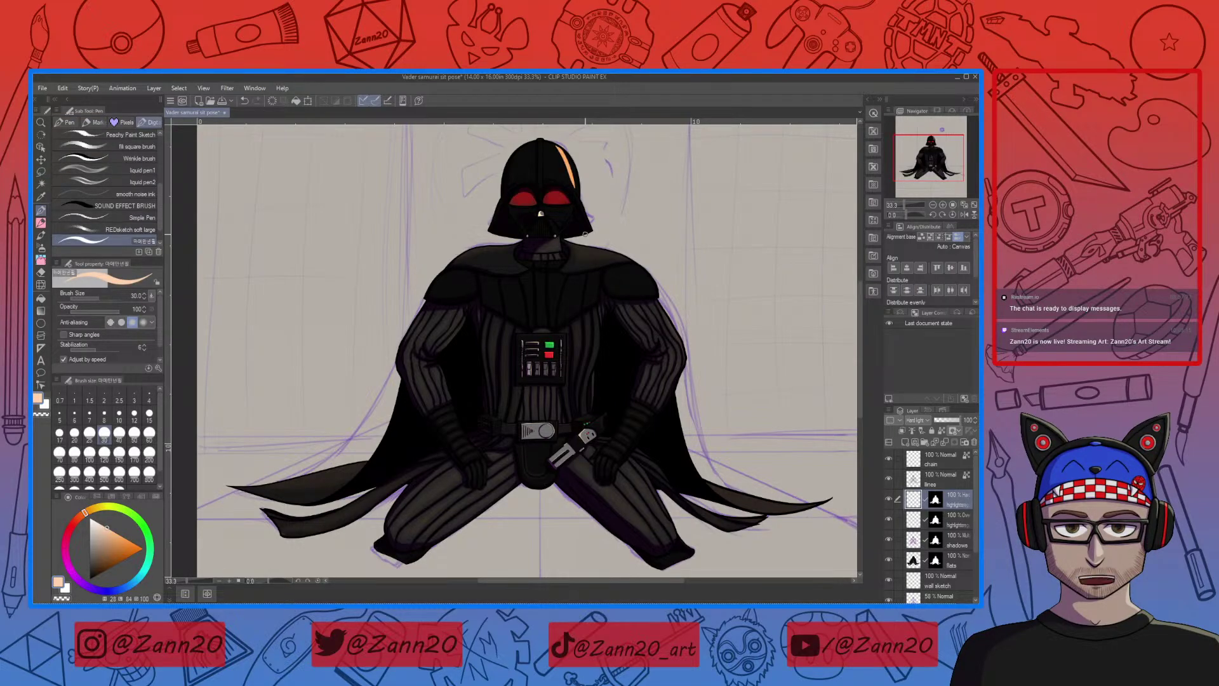
Compare the Lighten, Screen and Soft light blending modes on the helmet's test highlight
left_click(923, 419)
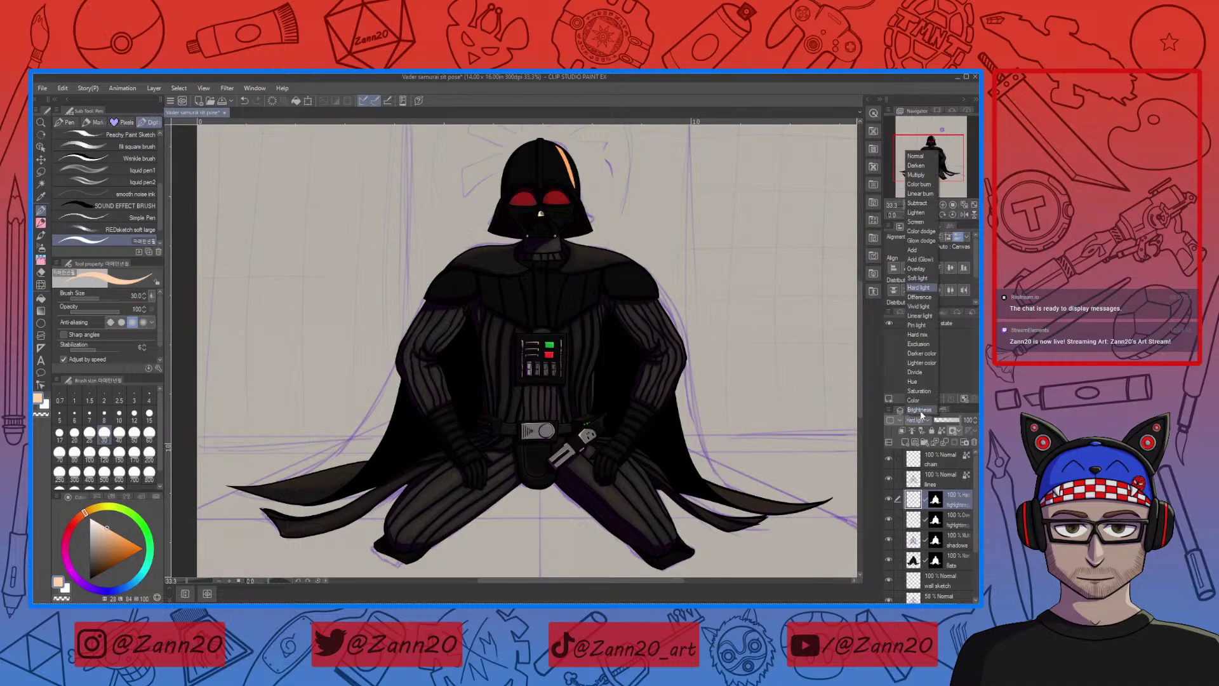
left_click(920, 212)
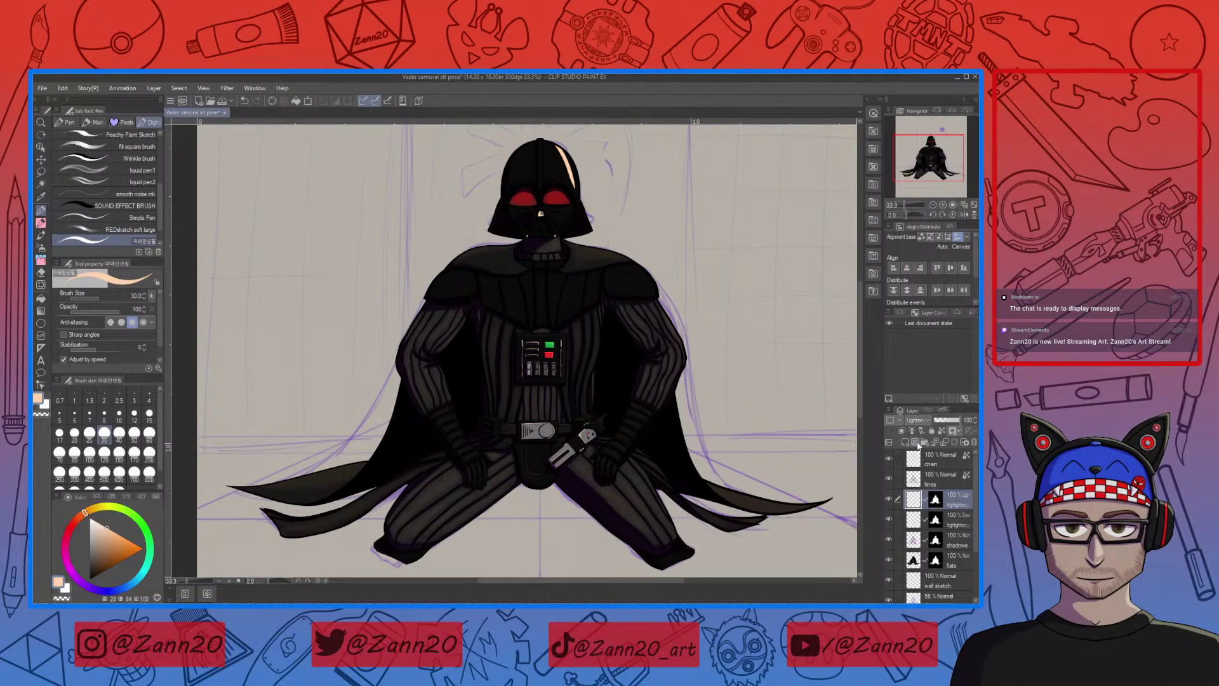
left_click(921, 420)
left_click(918, 224)
left_click(919, 419)
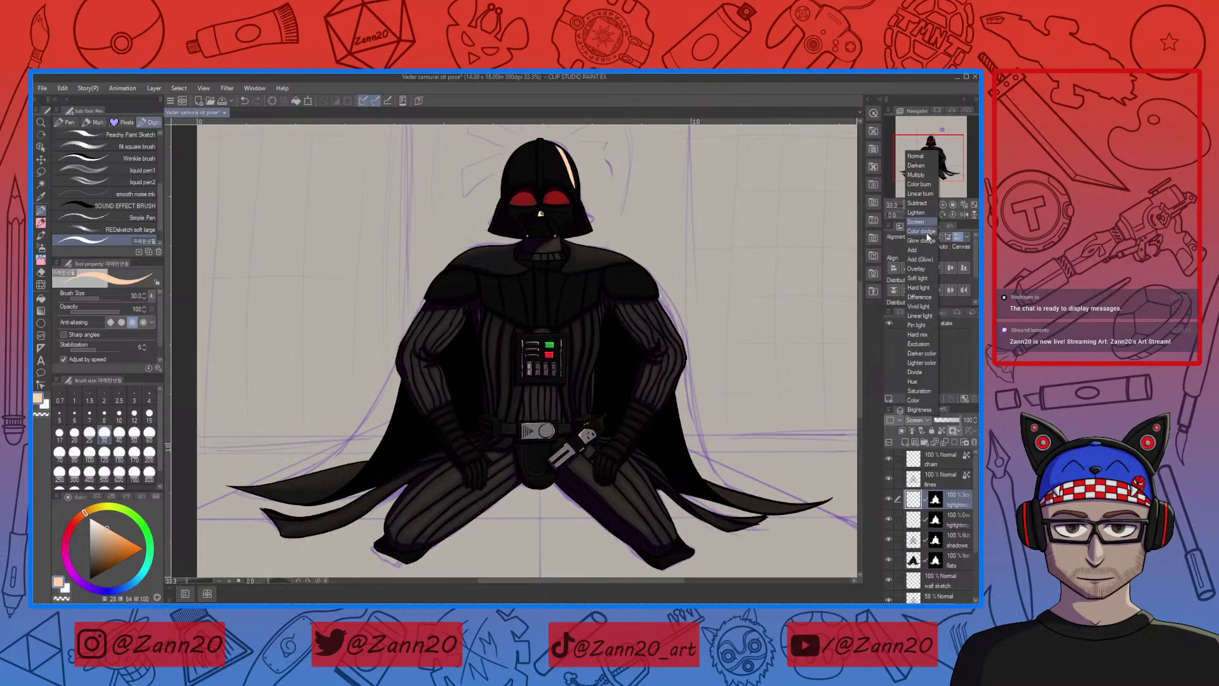
left_click(923, 277)
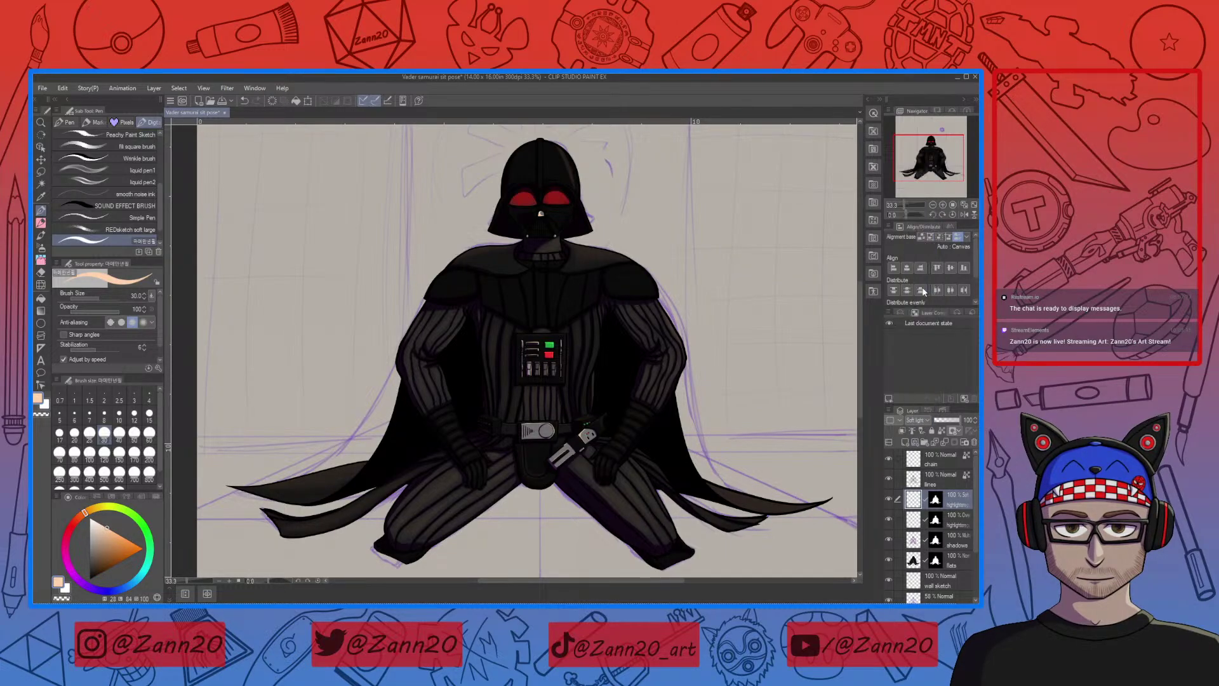
left_click(915, 420)
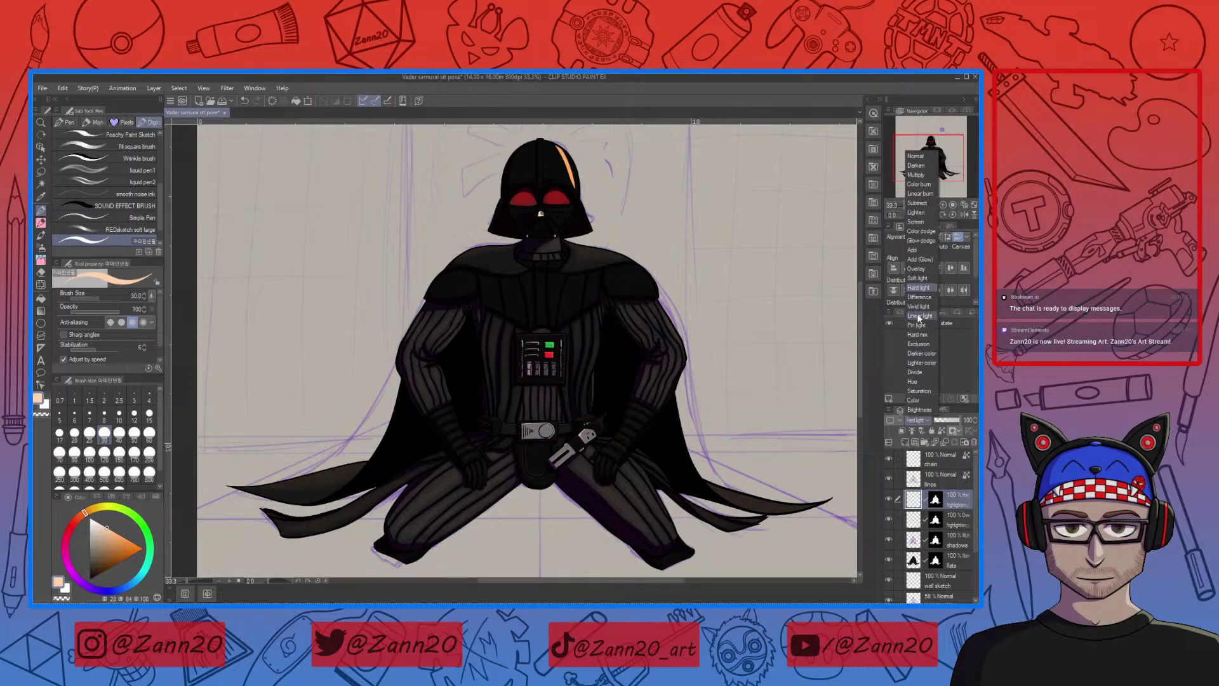
left_click(919, 213)
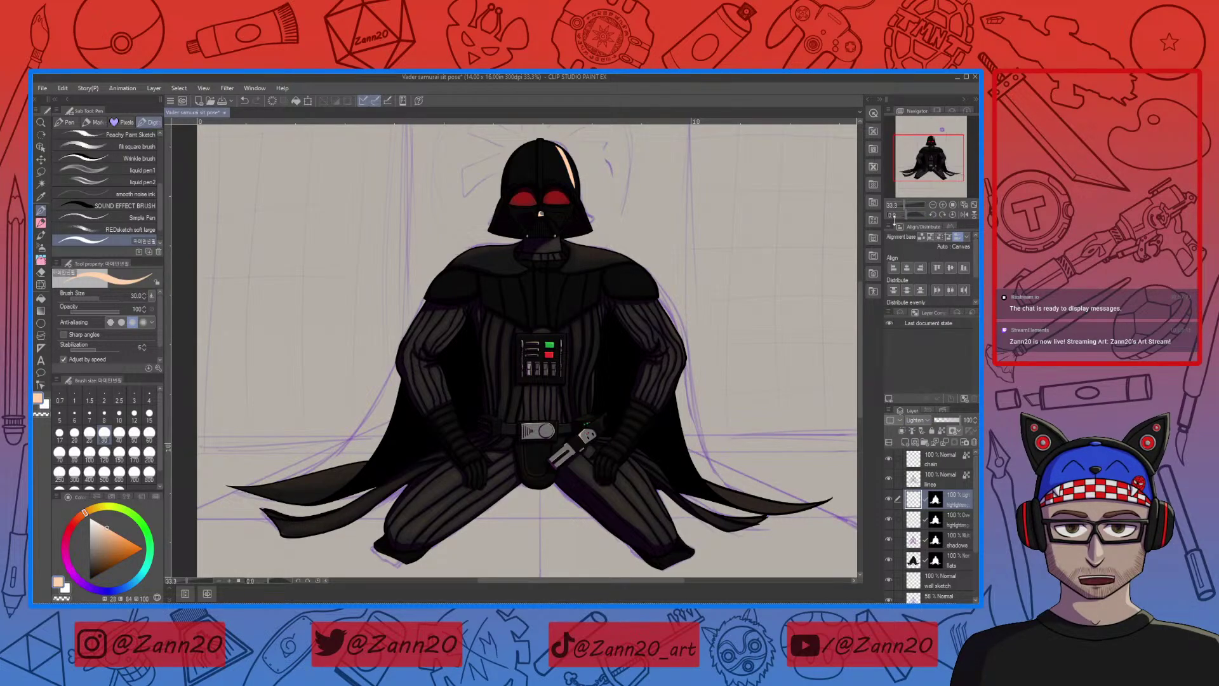
Set the duplicated highlight layer's blending mode to Lighten and erase the test stroke from the helmet dome
scroll(536, 293, "up", 2)
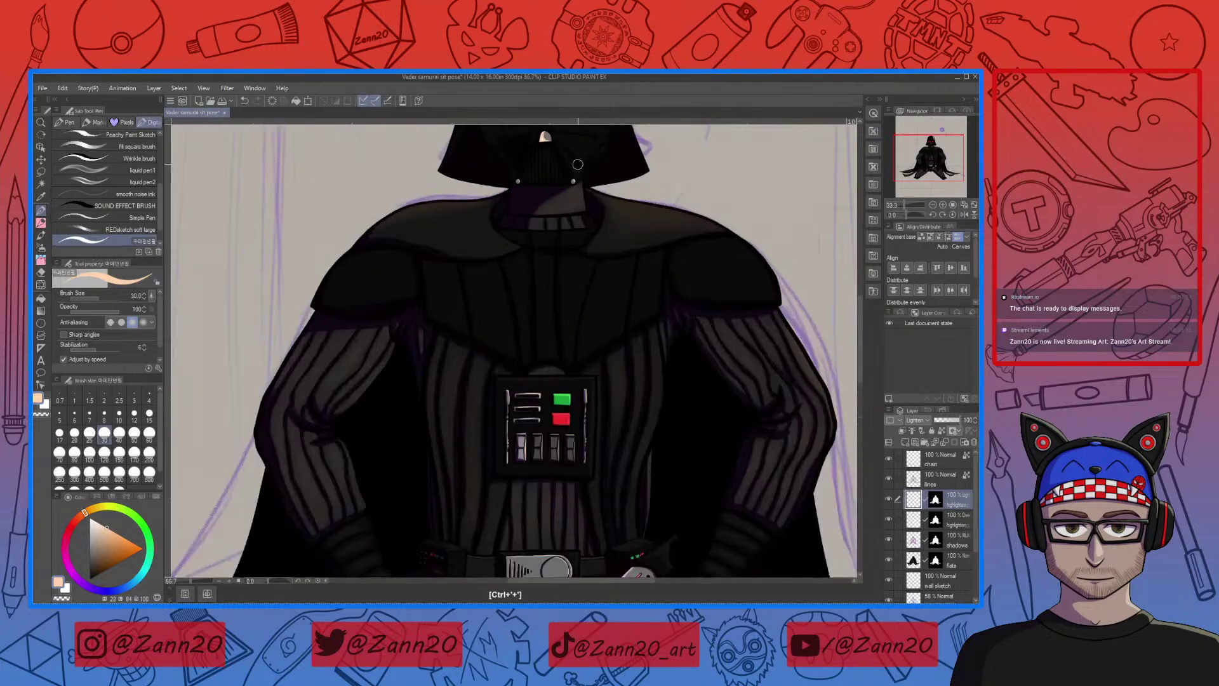
left_click_drag(603, 174, 567, 405)
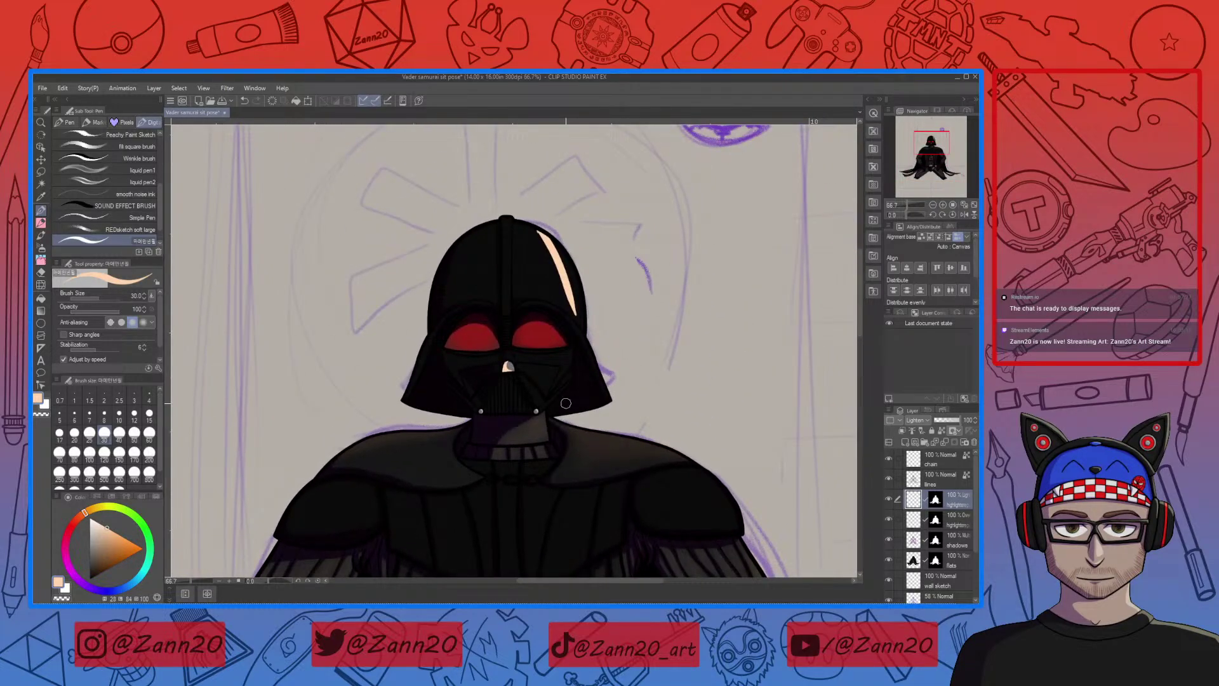
key("ctrl+z")
left_click(917, 421)
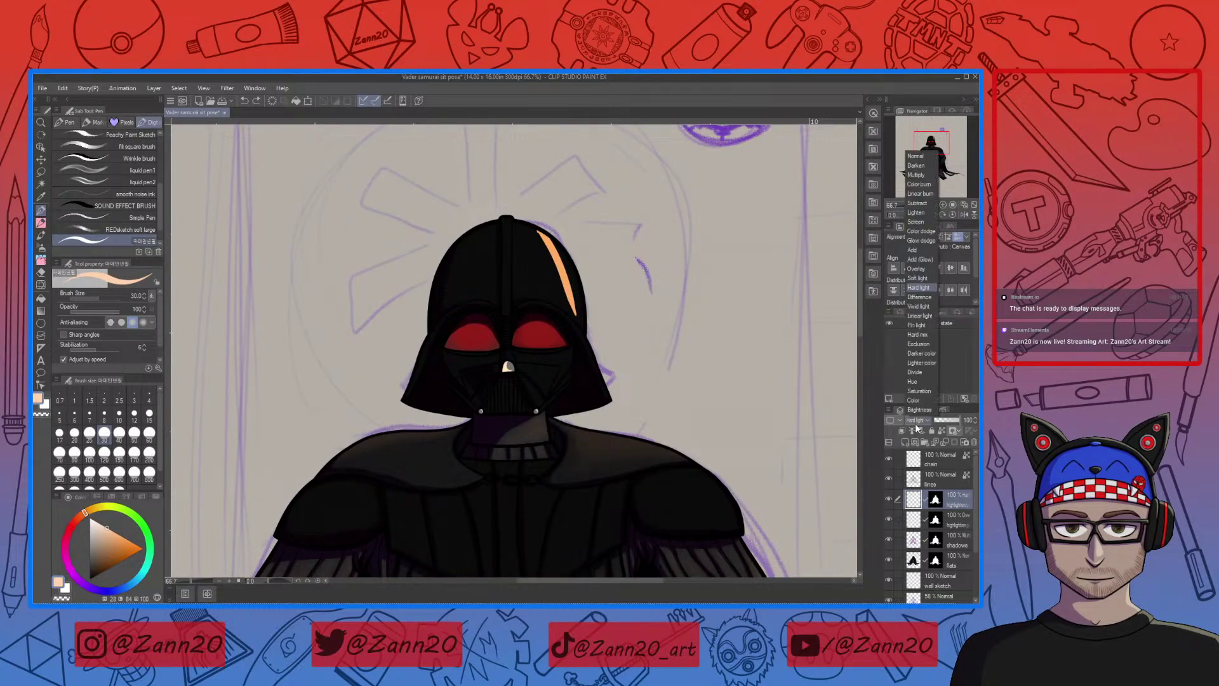
left_click(916, 212)
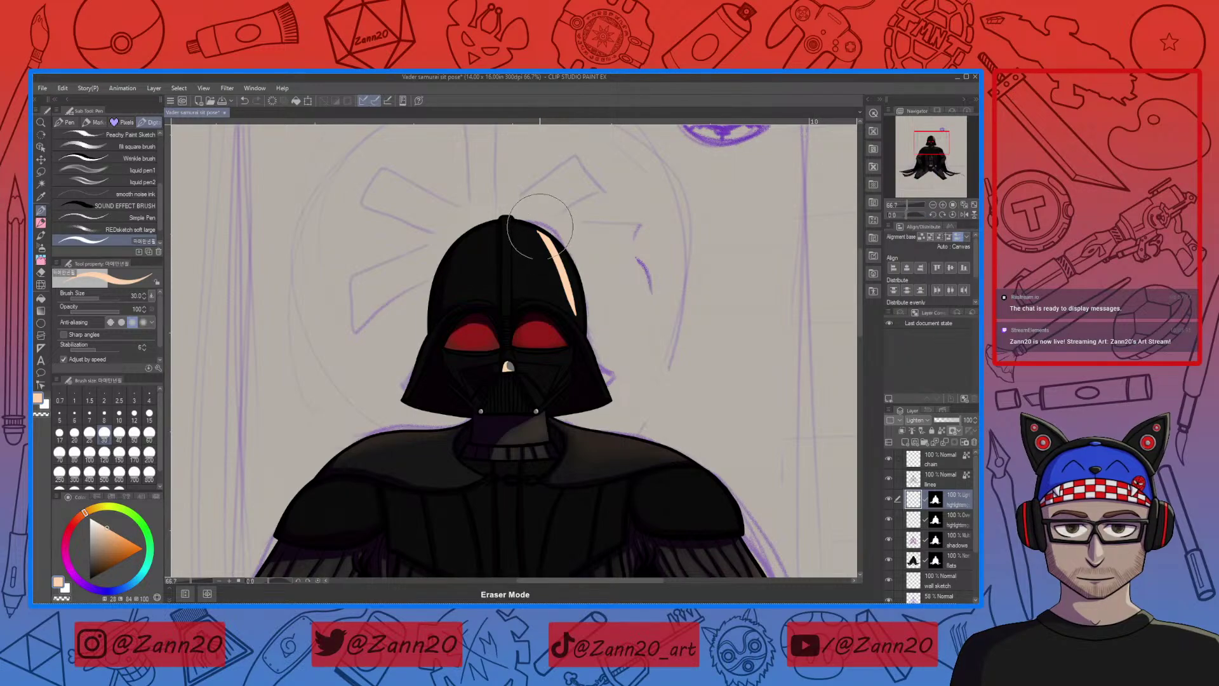
left_click_drag(540, 225, 576, 308)
key("e")
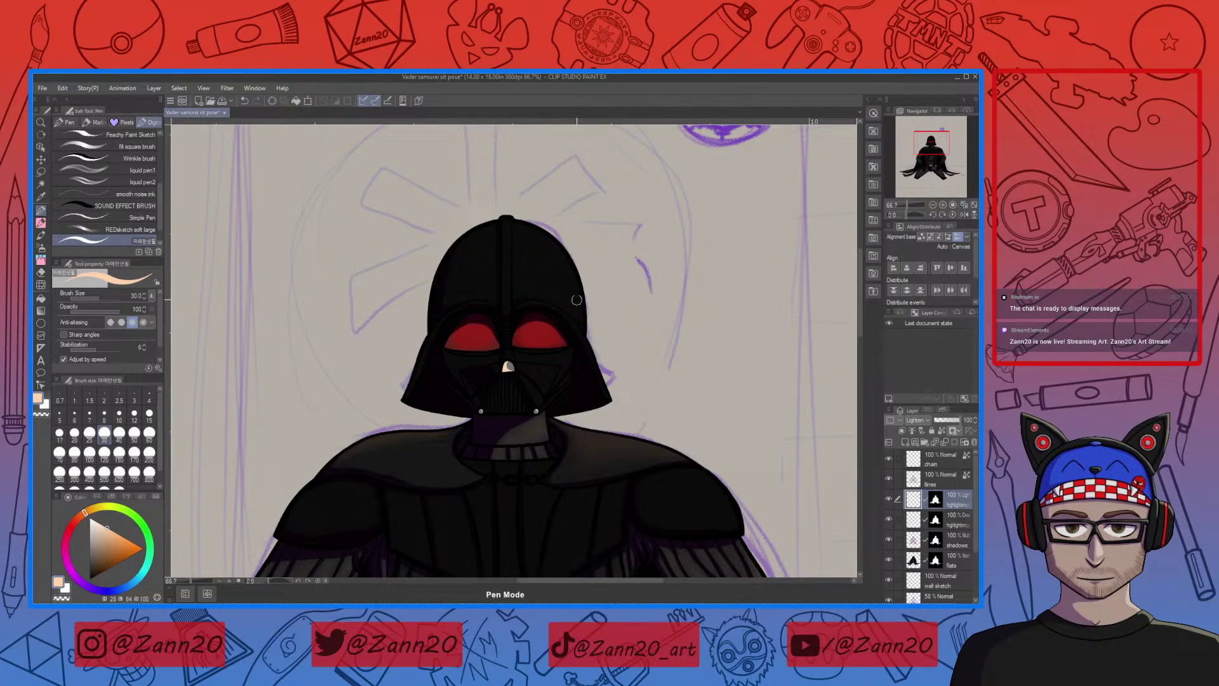
Paint a broad peach highlight down the dome's outer side and a narrow one along the helmet's central ridge
mouse_move(519, 223)
left_mouse_down()
mouse_move(564, 271)
mouse_move(574, 315)
left_mouse_up()
mouse_move(550, 240)
left_mouse_down()
mouse_move(569, 273)
mouse_move(576, 316)
mouse_move(564, 257)
mouse_move(581, 323)
mouse_move(528, 221)
mouse_move(510, 211)
mouse_move(508, 280)
left_mouse_up()
left_click_drag(508, 223, 508, 314)
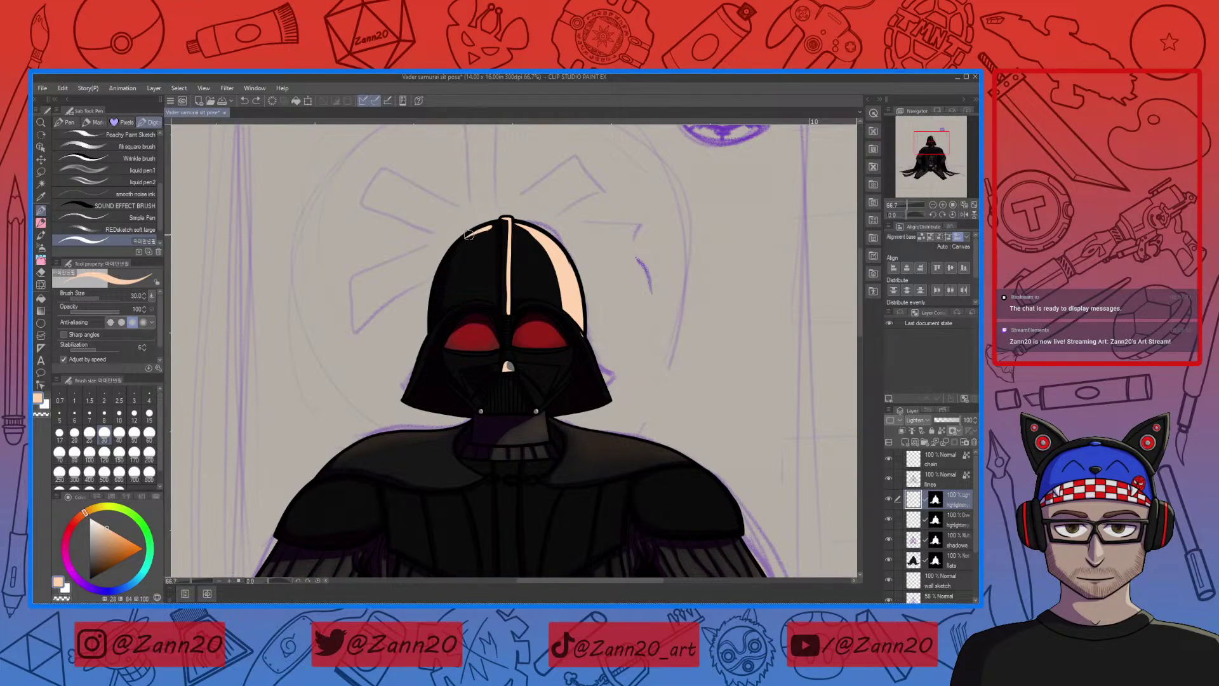
Paint a peach highlight on the dome's left side and another along the right brow ridge down the helmet's flared edge
mouse_move(490, 226)
left_mouse_down()
mouse_move(461, 276)
mouse_move(485, 225)
mouse_move(460, 274)
mouse_move(473, 232)
mouse_move(454, 280)
mouse_move(467, 233)
mouse_move(447, 292)
mouse_move(489, 223)
left_mouse_up()
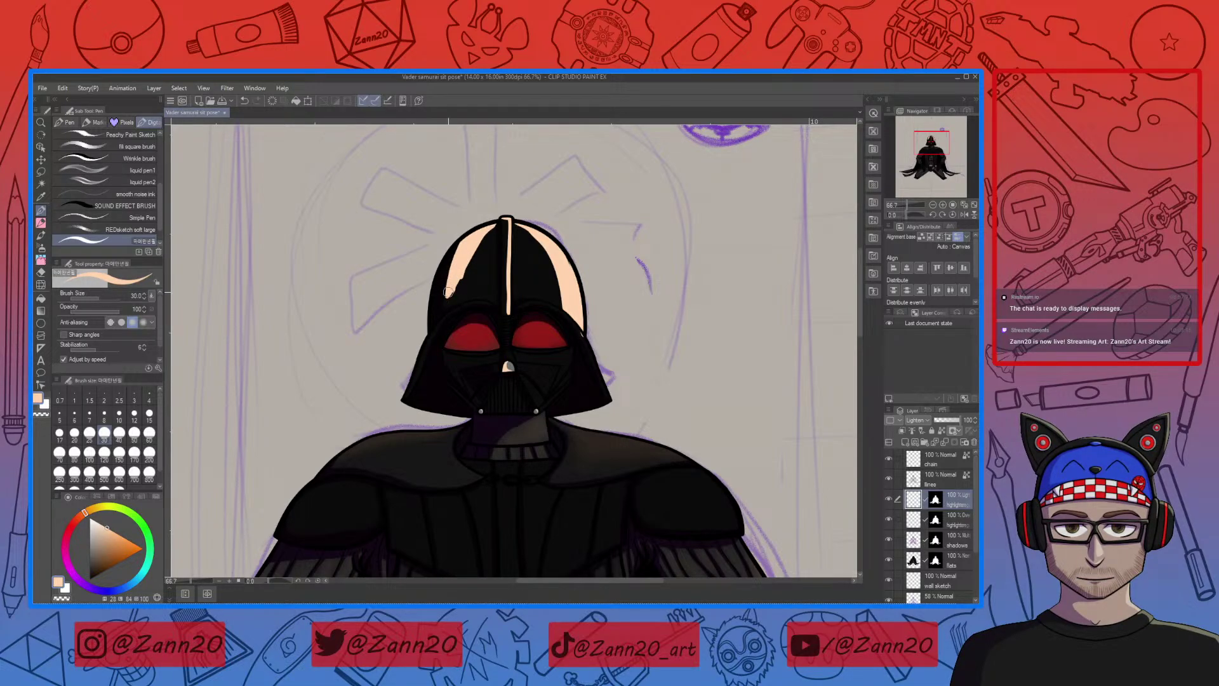
left_click_drag(573, 424, 608, 451)
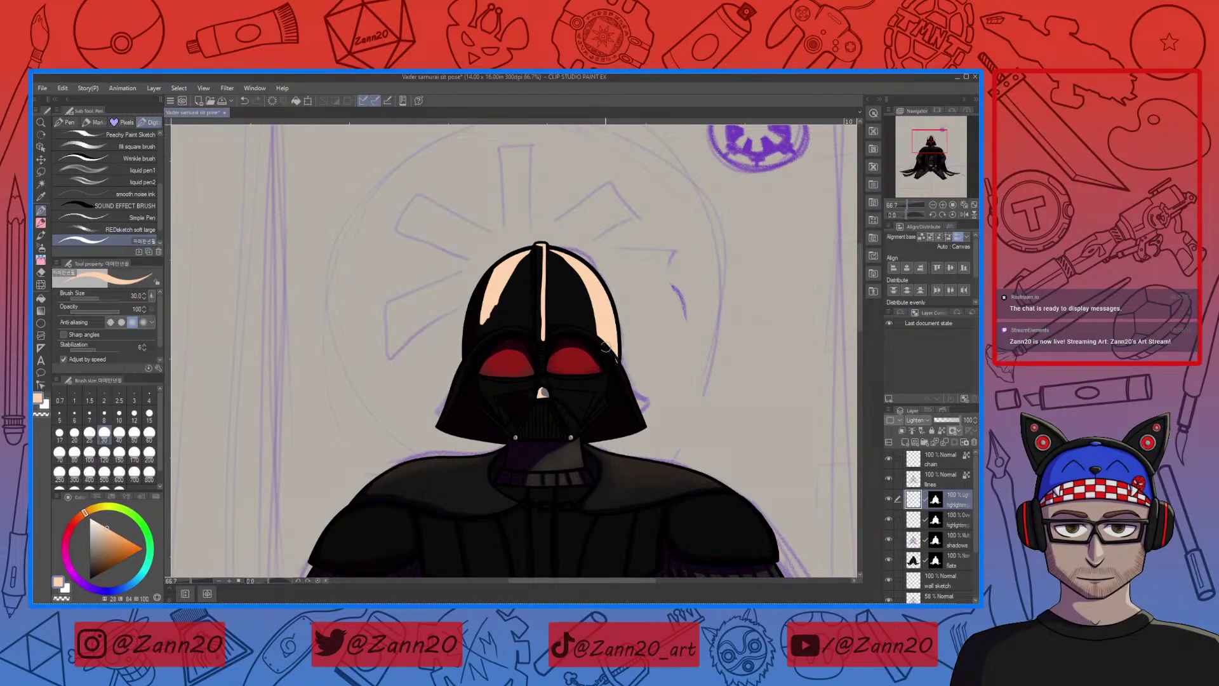
mouse_move(552, 332)
left_mouse_down()
mouse_move(619, 382)
mouse_move(607, 337)
mouse_move(592, 336)
mouse_move(642, 423)
left_mouse_up()
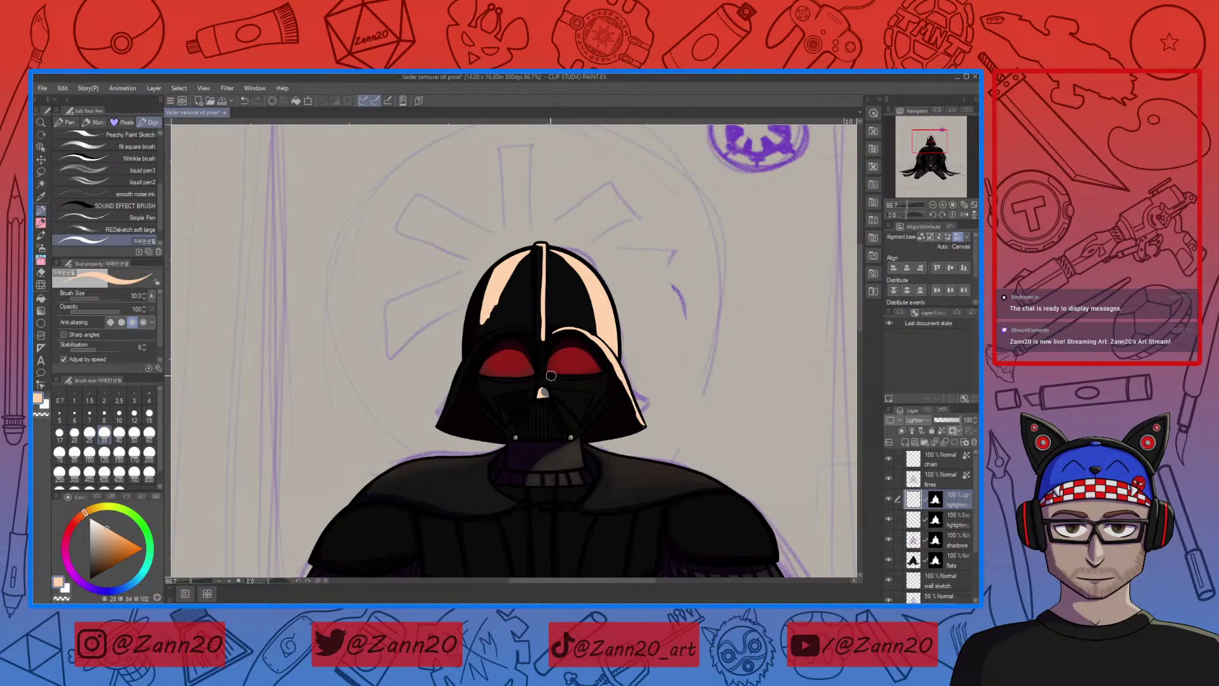
Add thin peach rim highlights beneath and around both red eye lenses
left_click_drag(551, 376, 603, 371)
left_click_drag(482, 376, 532, 378)
left_click_drag(551, 369, 572, 368)
Block in peach highlights on both mask cheeks and paint small tick marks down the bridge between the lenses
left_click_drag(496, 402, 506, 420)
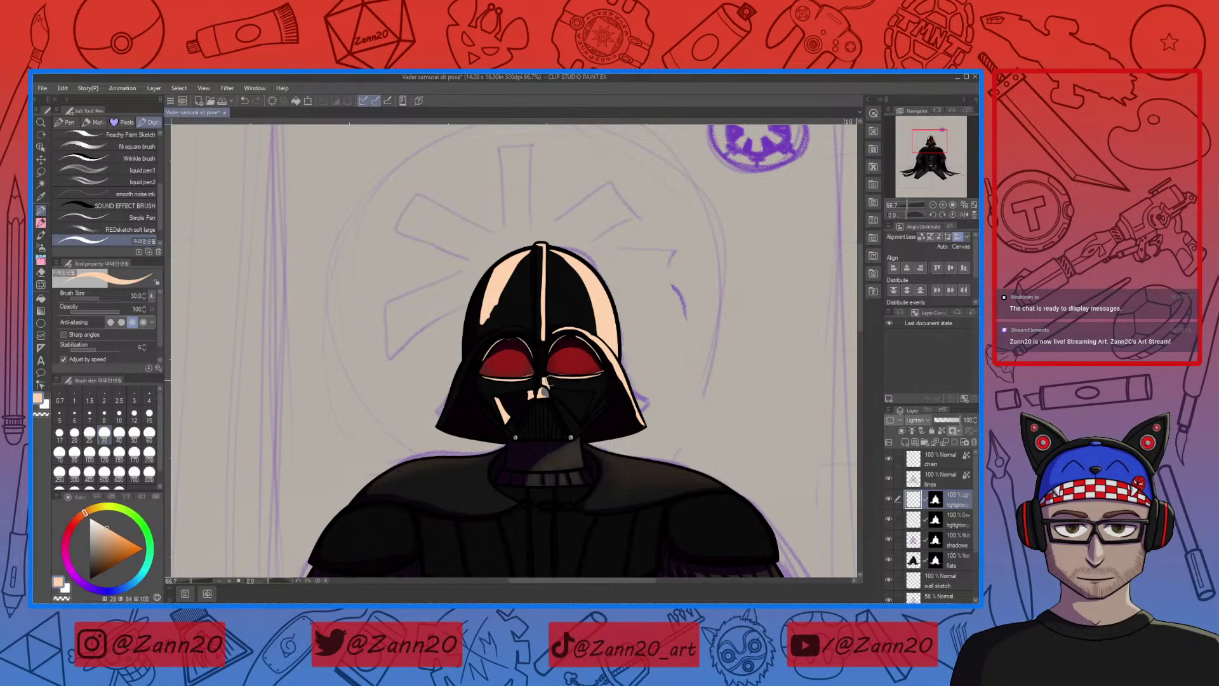
left_click_drag(542, 344, 544, 370)
mouse_move(556, 390)
left_mouse_down()
mouse_move(592, 395)
mouse_move(579, 419)
mouse_move(556, 394)
mouse_move(582, 400)
mouse_move(579, 415)
mouse_move(557, 402)
mouse_move(573, 424)
left_mouse_up()
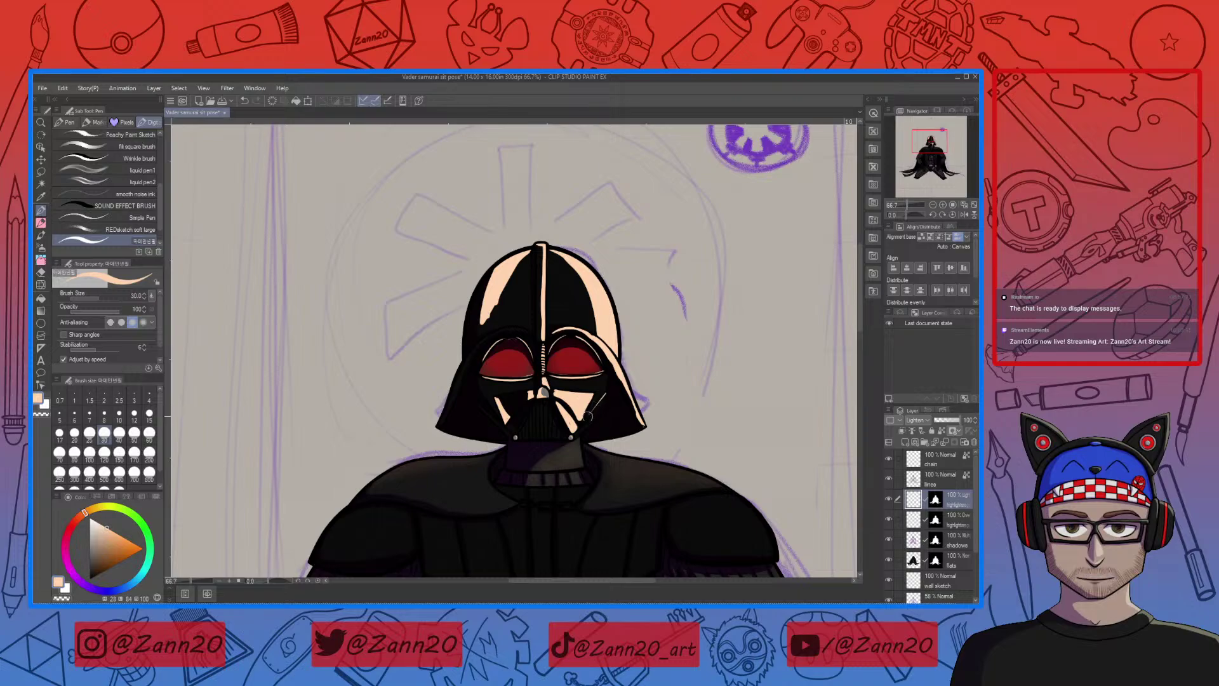
Paint peach highlights along both diagonal cheek tubes and vertical strokes on the bars of the mouth grille
left_click_drag(575, 435, 607, 407)
left_click_drag(511, 436, 480, 405)
left_click_drag(524, 389, 496, 386)
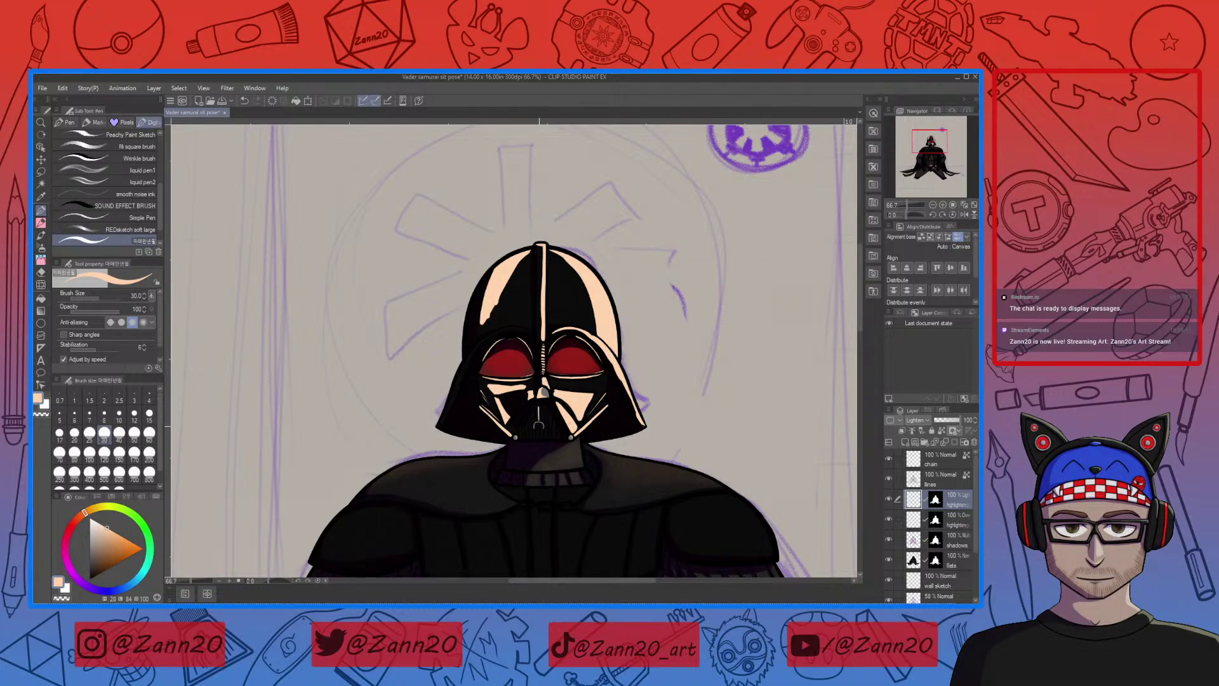
mouse_move(532, 410)
left_mouse_down()
mouse_move(524, 442)
mouse_move(548, 421)
mouse_move(544, 407)
mouse_move(549, 436)
left_mouse_up()
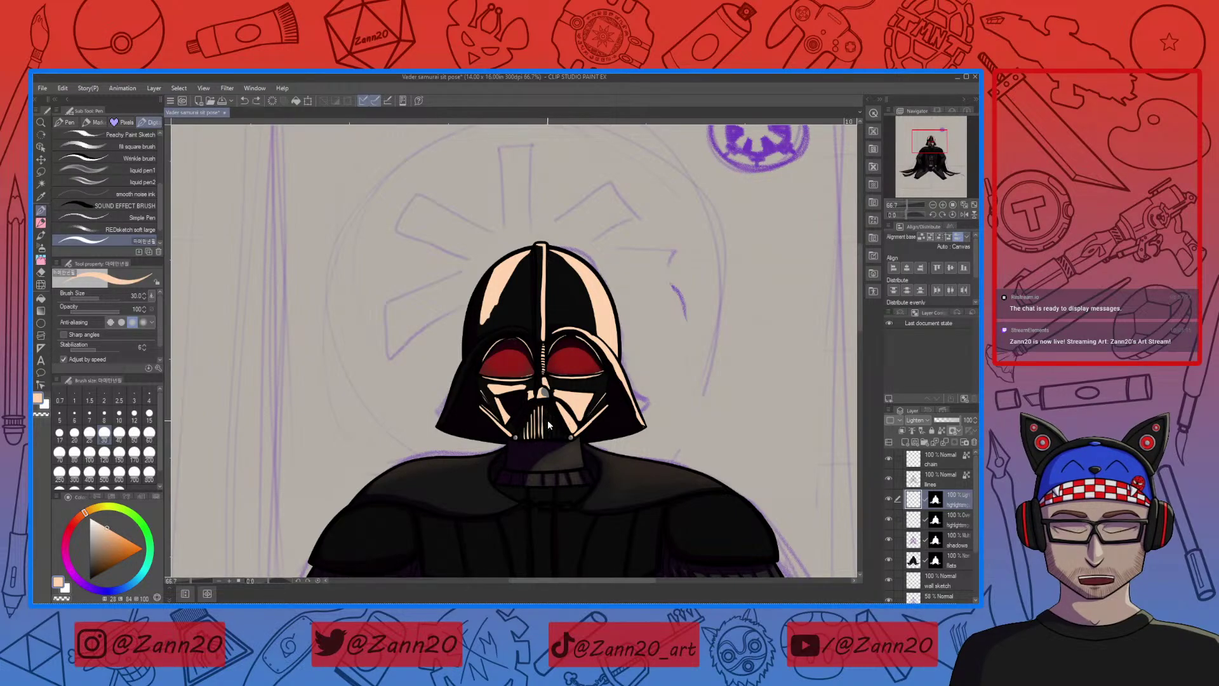
left_click_drag(546, 408, 555, 438)
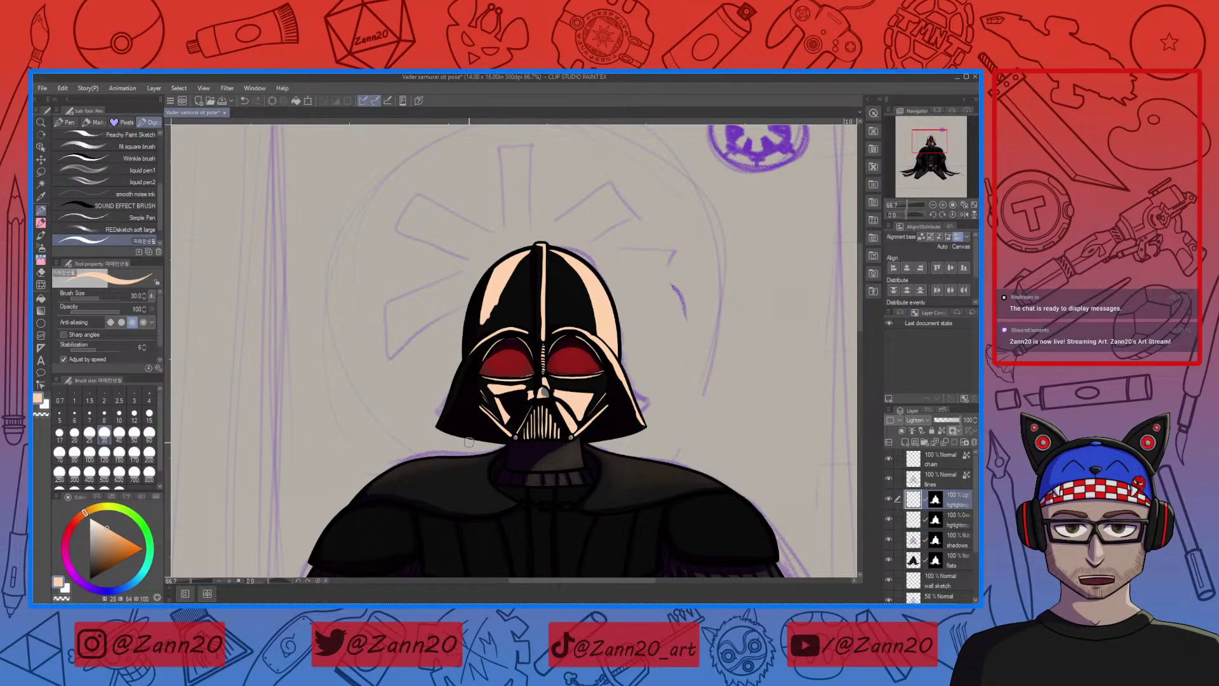
Thin and shorten the highlights beneath both lenses using the transparent brush colour
key("c")
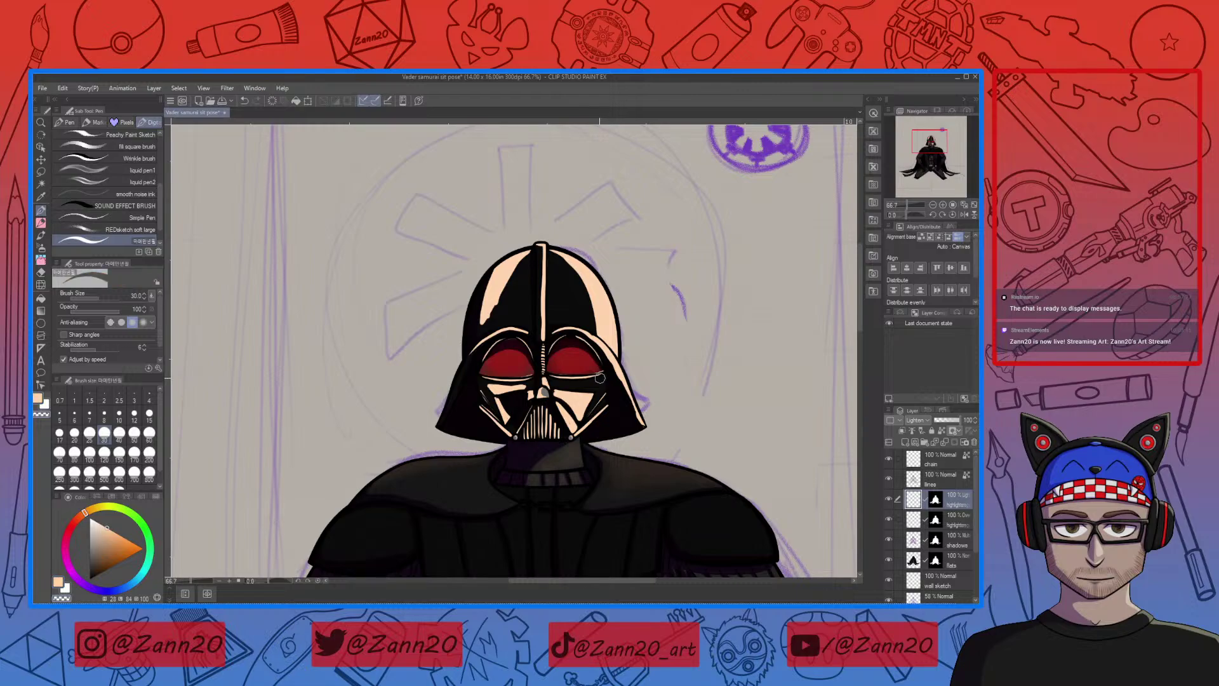
key("ctrl+plus")
key("ctrl+plus")
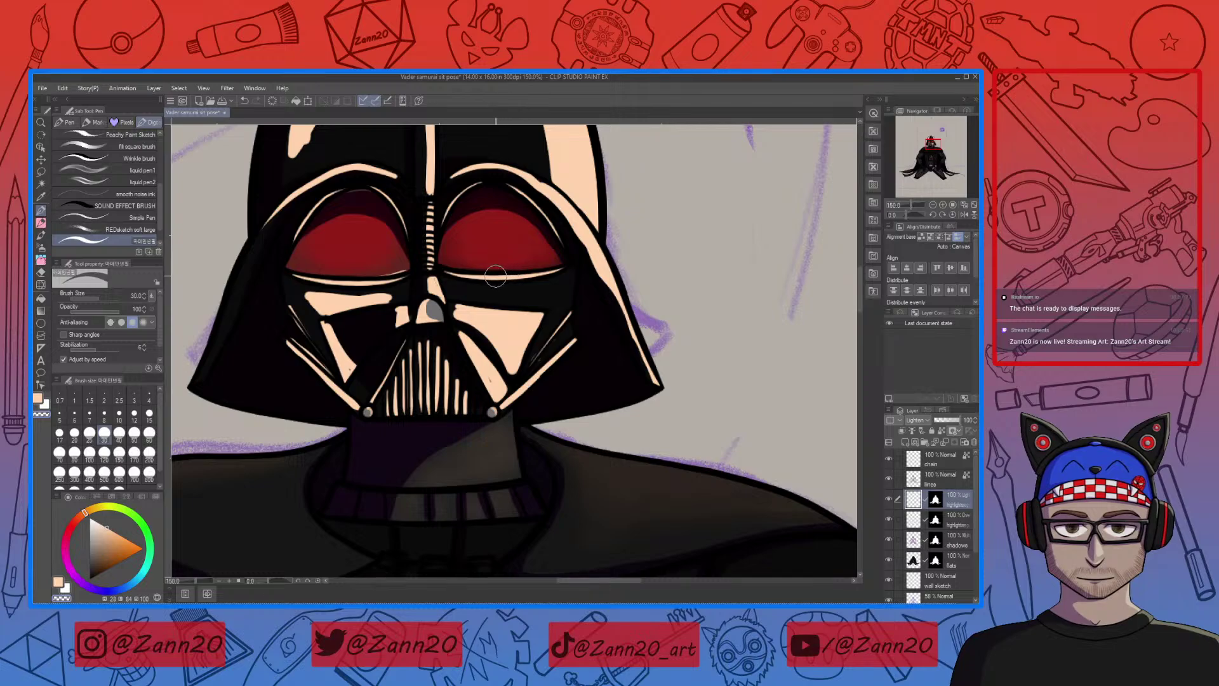
mouse_move(495, 277)
left_mouse_down()
mouse_move(524, 273)
mouse_move(488, 290)
mouse_move(550, 267)
left_mouse_up()
mouse_move(472, 274)
left_mouse_down()
mouse_move(511, 275)
mouse_move(501, 277)
left_mouse_up()
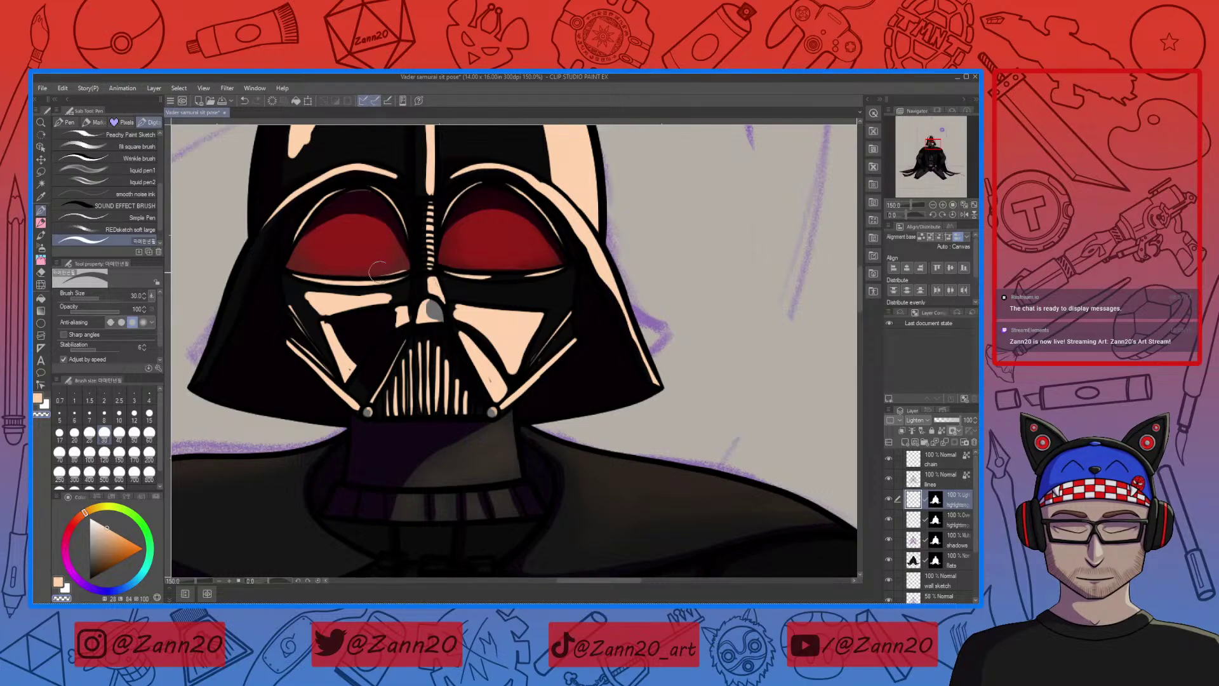
mouse_move(312, 279)
left_mouse_down()
mouse_move(287, 275)
mouse_move(403, 276)
left_mouse_up()
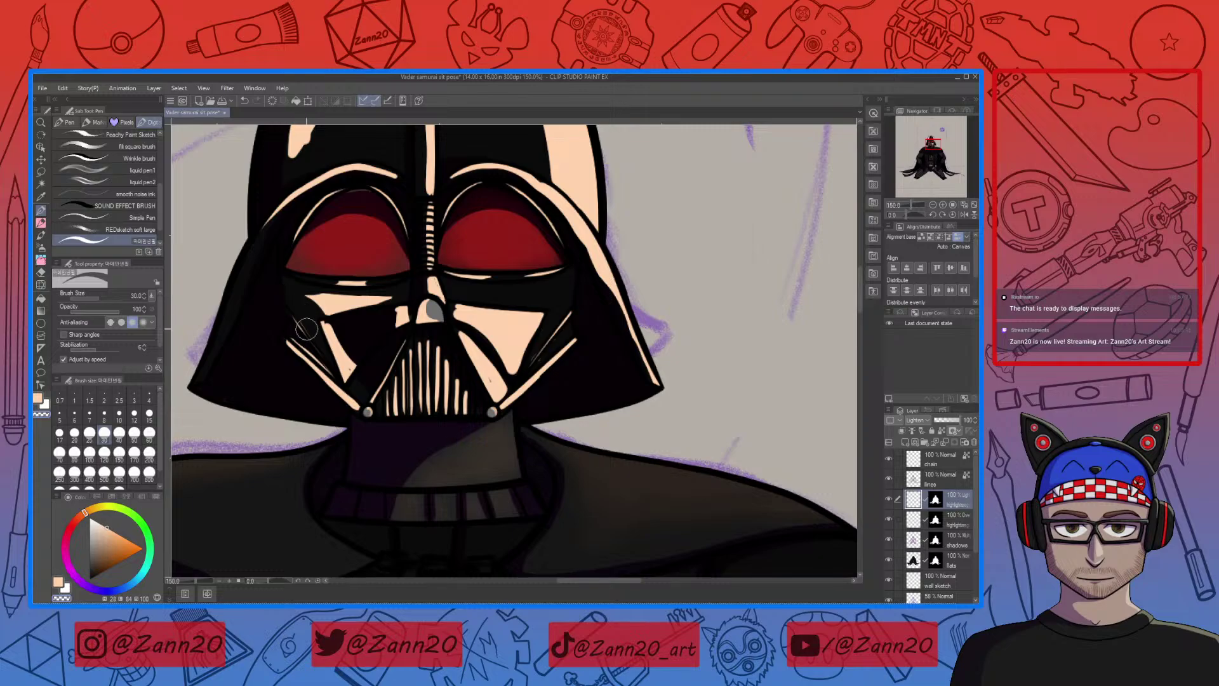
Trim the highlight edges on the left cheek, beside the nose and at the base of the nose bridge
mouse_move(289, 342)
left_mouse_down()
mouse_move(346, 403)
mouse_move(351, 354)
mouse_move(350, 369)
mouse_move(339, 333)
left_mouse_up()
mouse_move(399, 298)
left_mouse_down()
mouse_move(389, 323)
mouse_move(412, 303)
mouse_move(406, 333)
left_mouse_up()
mouse_move(433, 294)
left_mouse_down()
mouse_move(434, 306)
mouse_move(437, 280)
left_mouse_up()
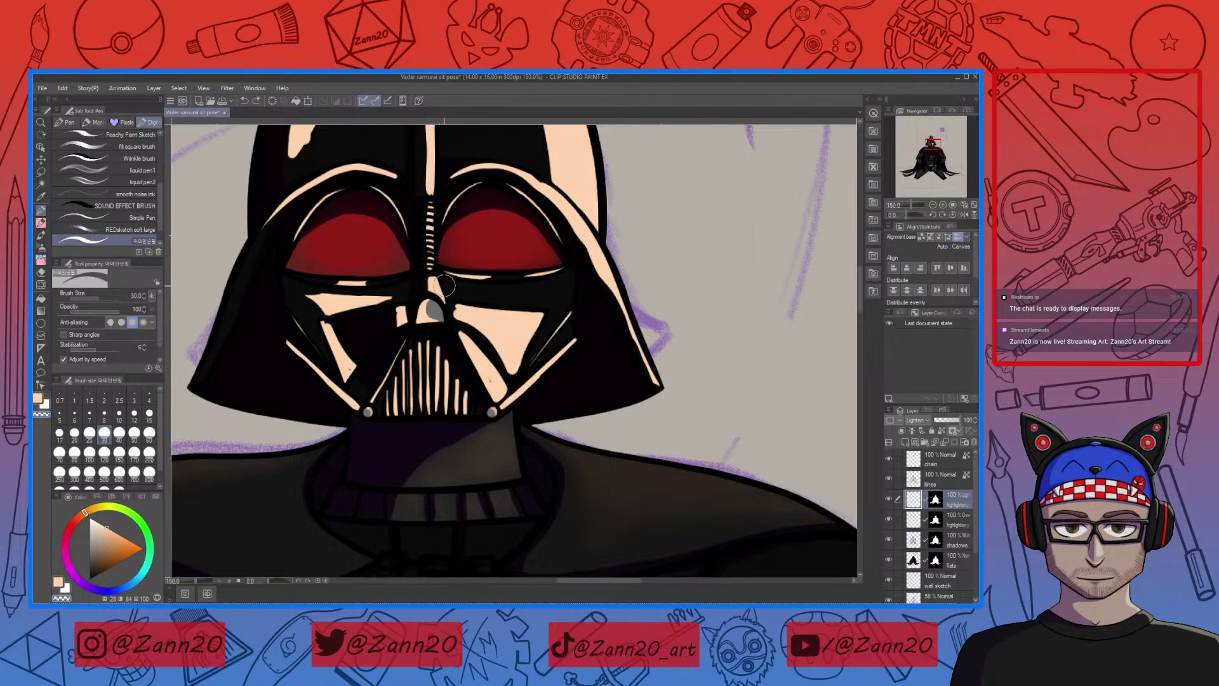
left_click_drag(436, 278, 429, 259)
Trim the right cheek highlight, undo a stroke, and carve a dark curved gap through it beside the mouth grille
left_click_drag(430, 293, 467, 359)
left_click_drag(454, 300, 552, 316)
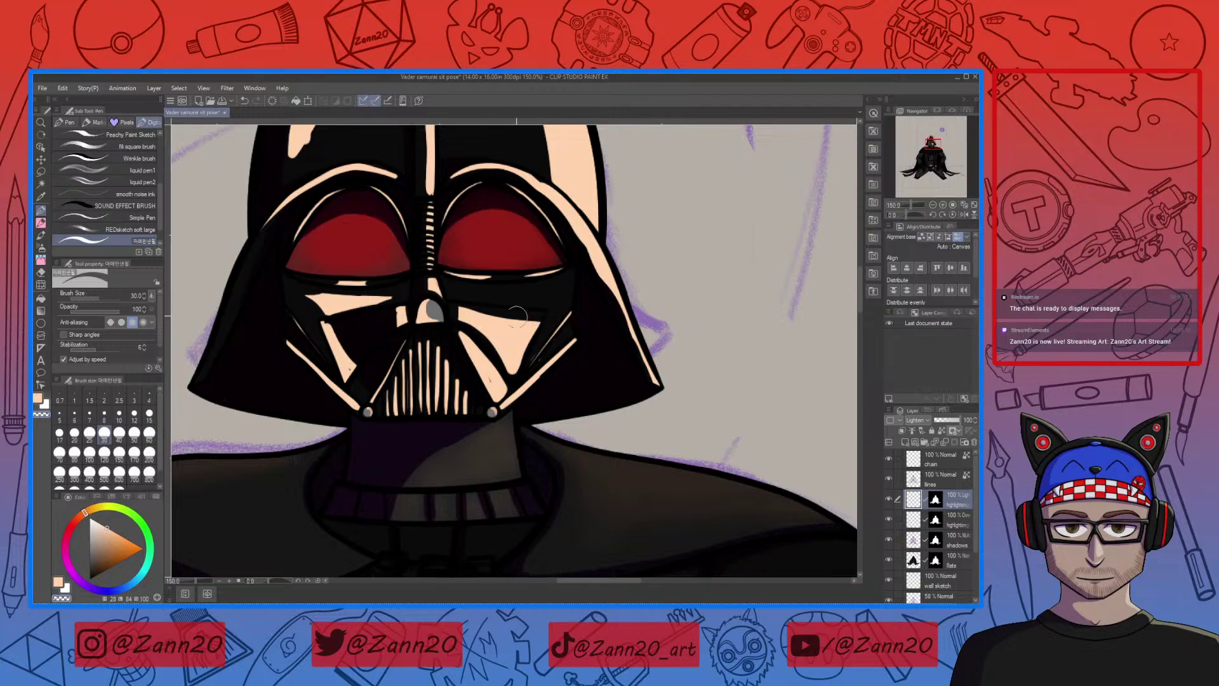
key("ctrl+z")
mouse_move(450, 296)
left_mouse_down()
mouse_move(548, 313)
mouse_move(511, 387)
left_mouse_up()
left_click_drag(536, 346, 515, 381)
mouse_move(473, 328)
left_mouse_down()
mouse_move(516, 388)
mouse_move(507, 377)
left_mouse_up()
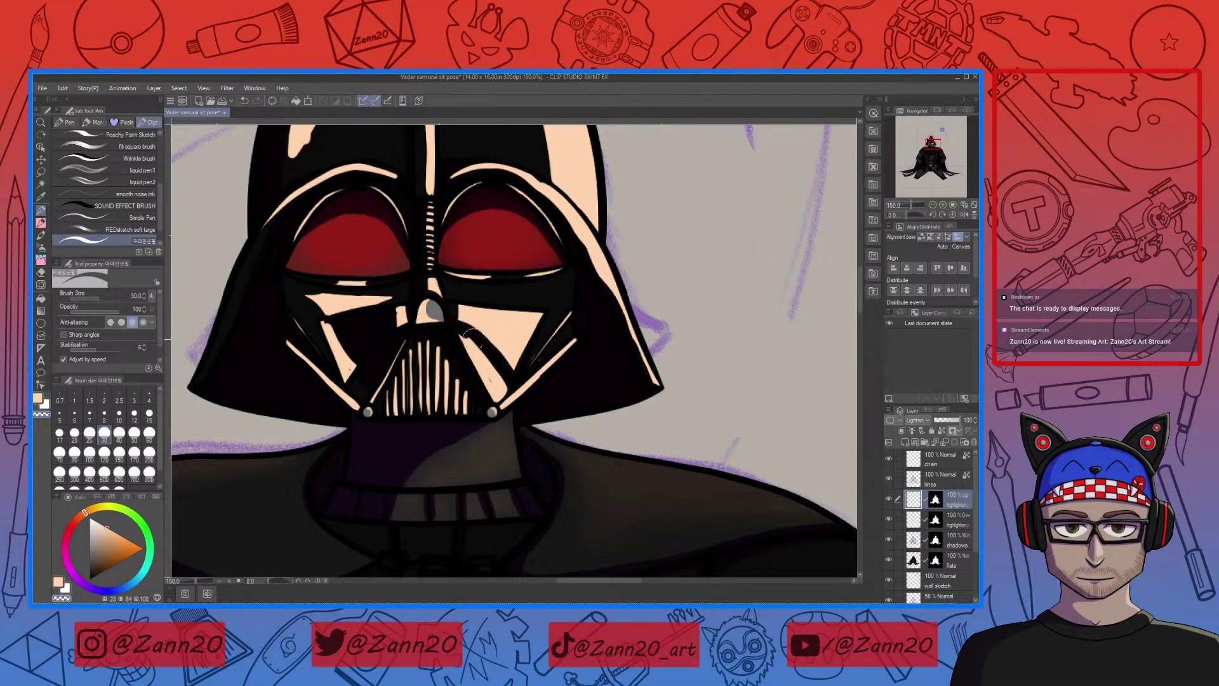
mouse_move(464, 328)
left_mouse_down()
mouse_move(511, 384)
mouse_move(491, 364)
mouse_move(505, 399)
left_mouse_up()
Reinforce the peach highlight along the right brow ridge and down the helmet's flared edge
mouse_move(366, 358)
left_mouse_down()
mouse_move(458, 326)
mouse_move(482, 343)
left_mouse_up()
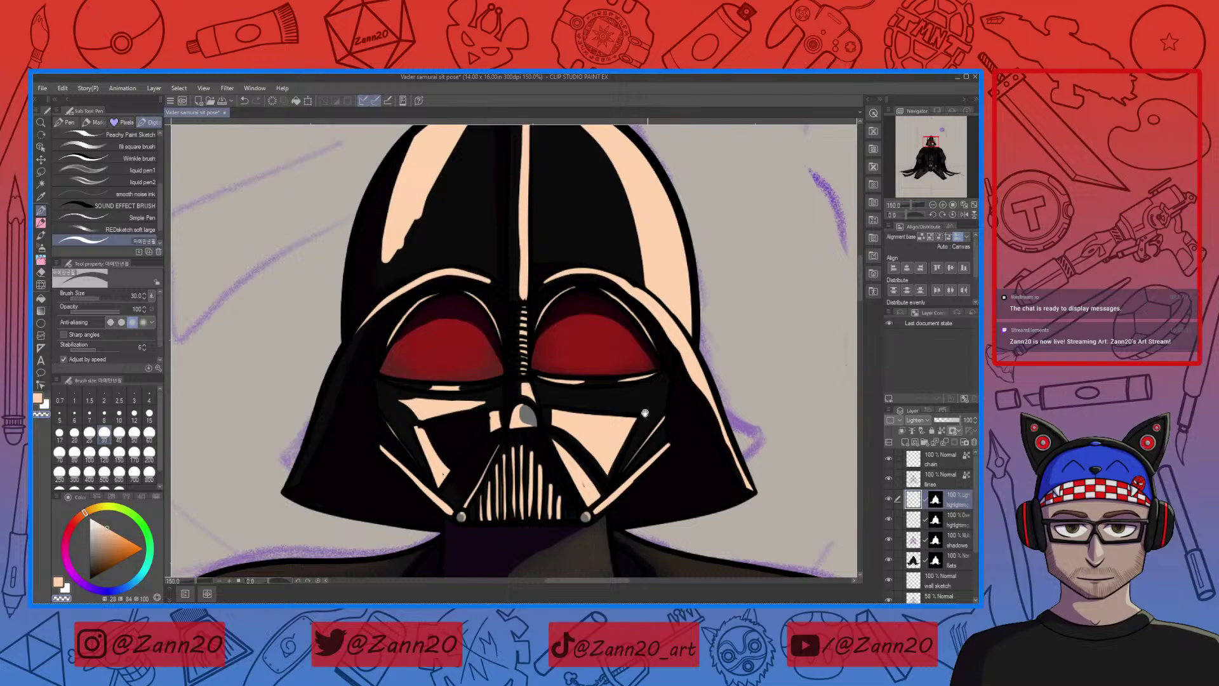
left_click_drag(645, 412, 576, 371)
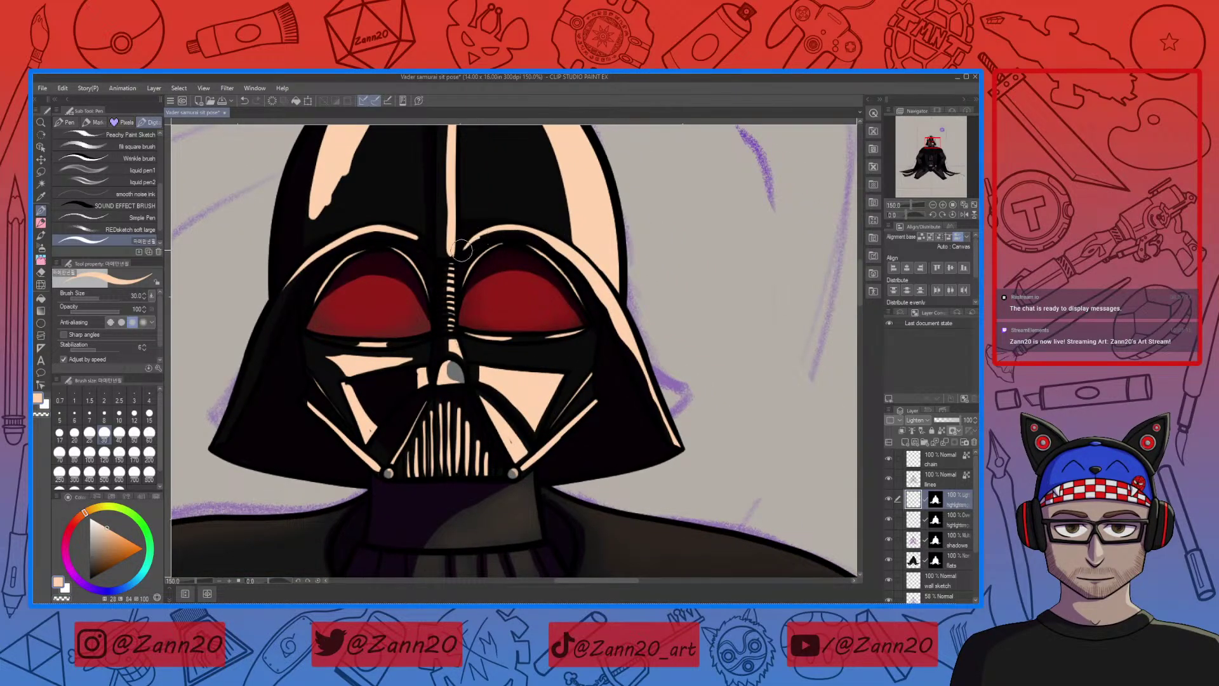
left_click_drag(485, 240, 558, 253)
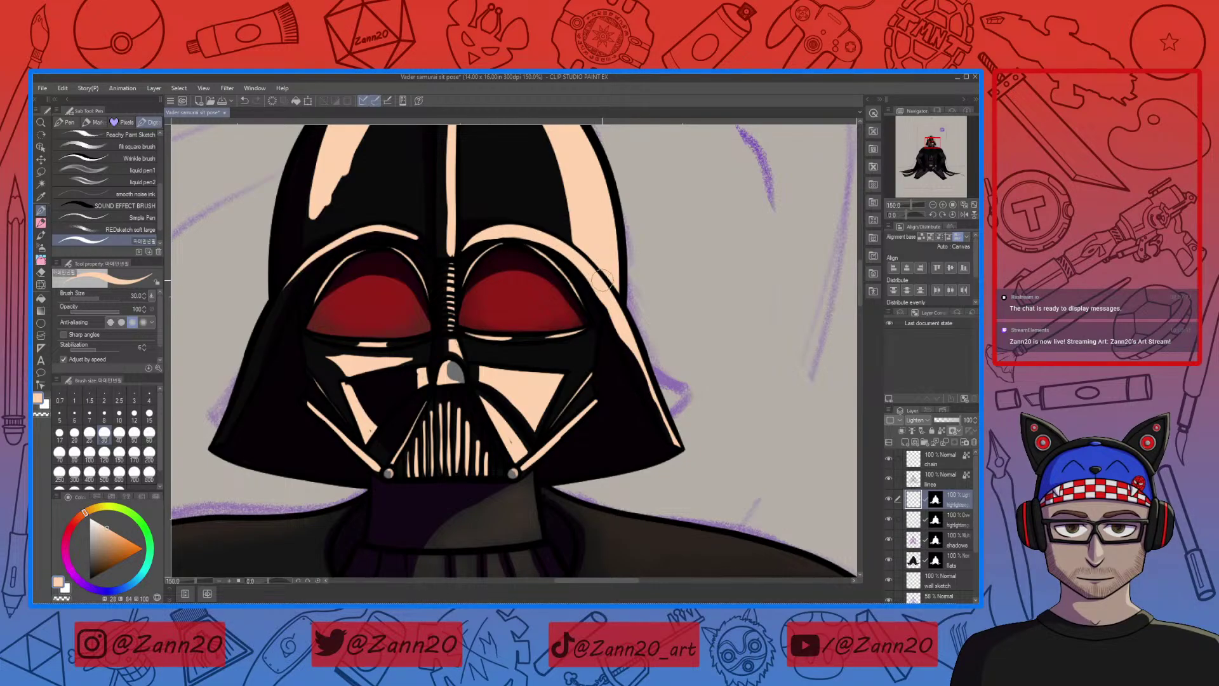
left_click_drag(603, 292, 663, 403)
Smooth the edges of the dome's left highlight and taper its lower end to a point with the transparent brush colour
left_click_drag(596, 385, 660, 470)
left_click_drag(575, 348, 633, 391)
key("c")
left_click_drag(437, 349, 490, 270)
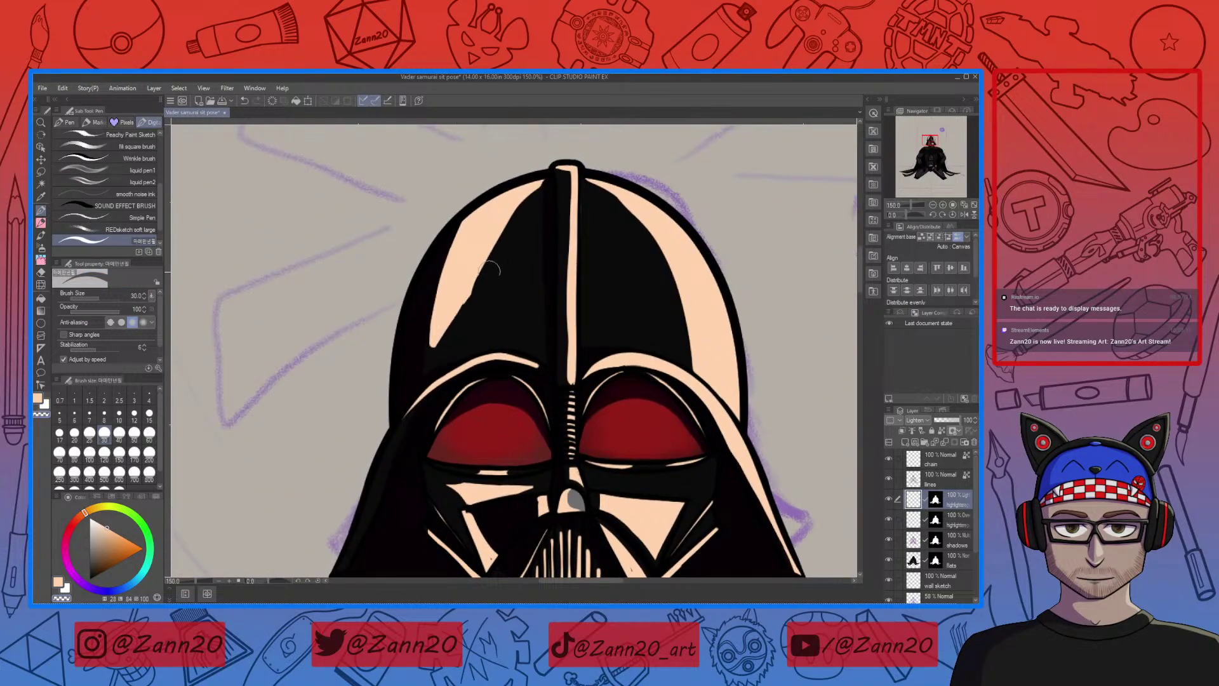
left_click_drag(508, 219, 429, 362)
left_click_drag(511, 215, 436, 355)
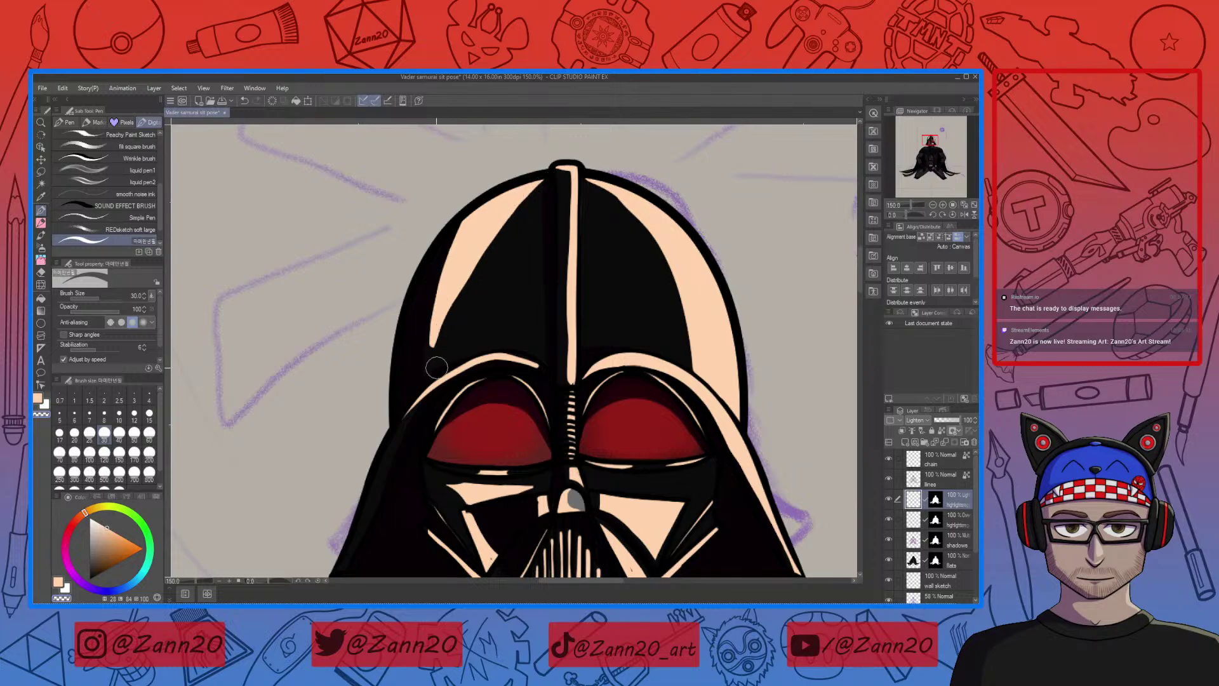
left_click_drag(429, 280, 435, 362)
left_click_drag(432, 365, 452, 305)
mouse_move(430, 356)
left_mouse_down()
mouse_move(516, 239)
mouse_move(429, 349)
mouse_move(461, 276)
mouse_move(544, 202)
mouse_move(540, 192)
mouse_move(459, 284)
mouse_move(539, 188)
mouse_move(420, 353)
left_mouse_up()
Trim the left brow ridge highlight into a thinner, tapered line
left_click_drag(509, 272, 573, 190)
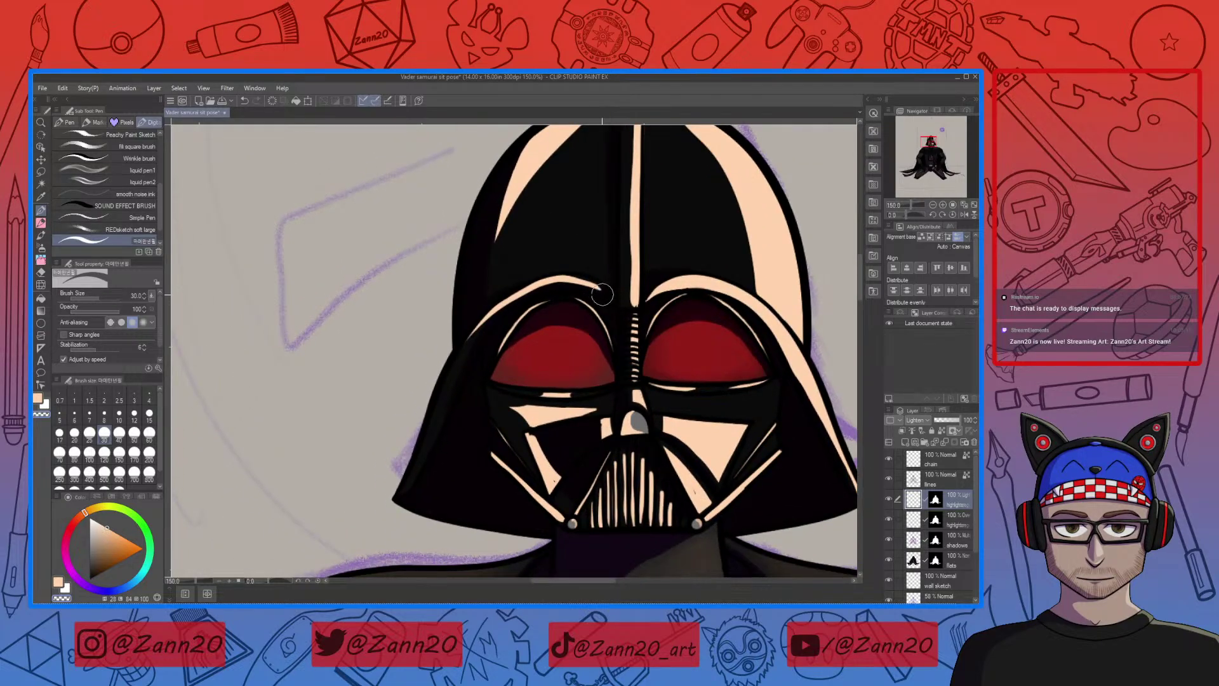
left_click_drag(548, 279, 485, 324)
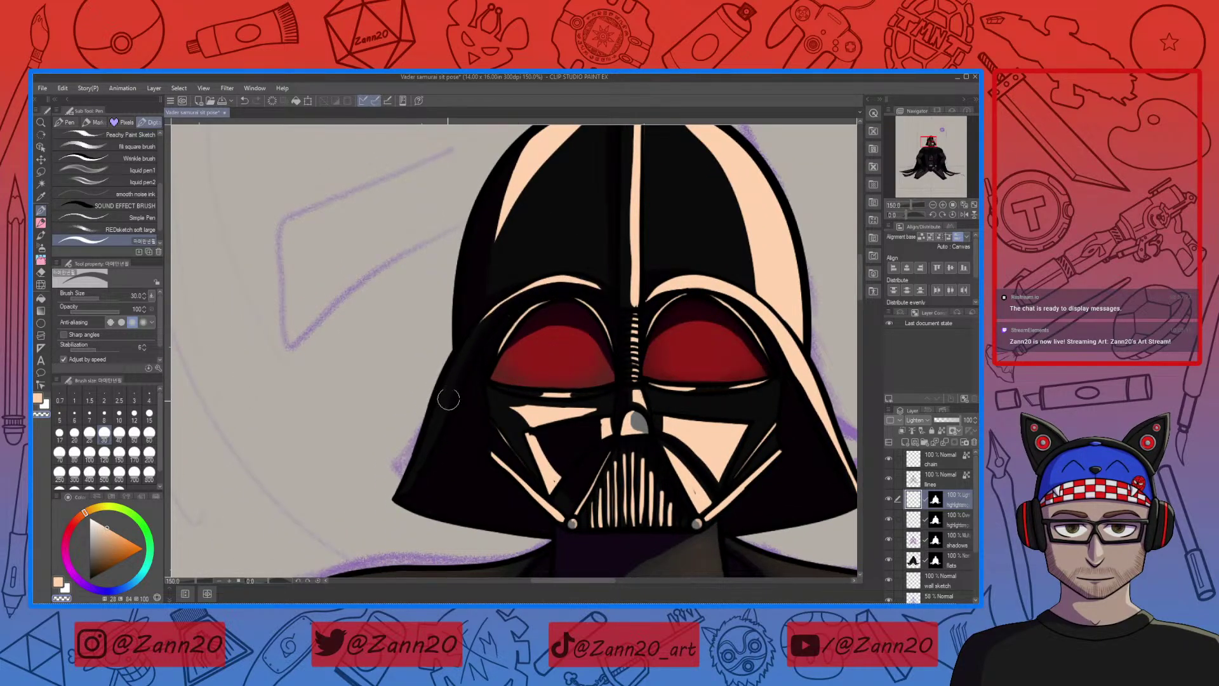
left_click_drag(597, 368, 628, 286)
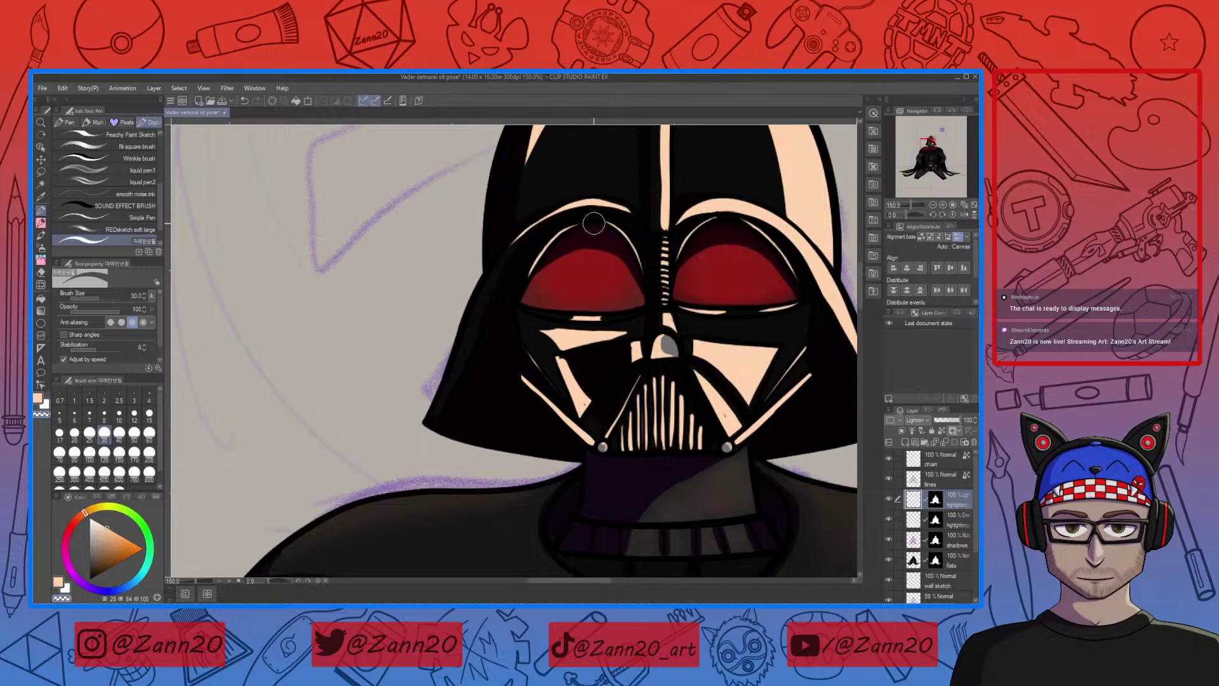
mouse_move(582, 226)
left_mouse_down()
mouse_move(527, 287)
mouse_move(541, 247)
left_mouse_up()
Thin the right brow ridge highlight and its continuation down the helmet's flared edge
left_click_drag(655, 260, 556, 308)
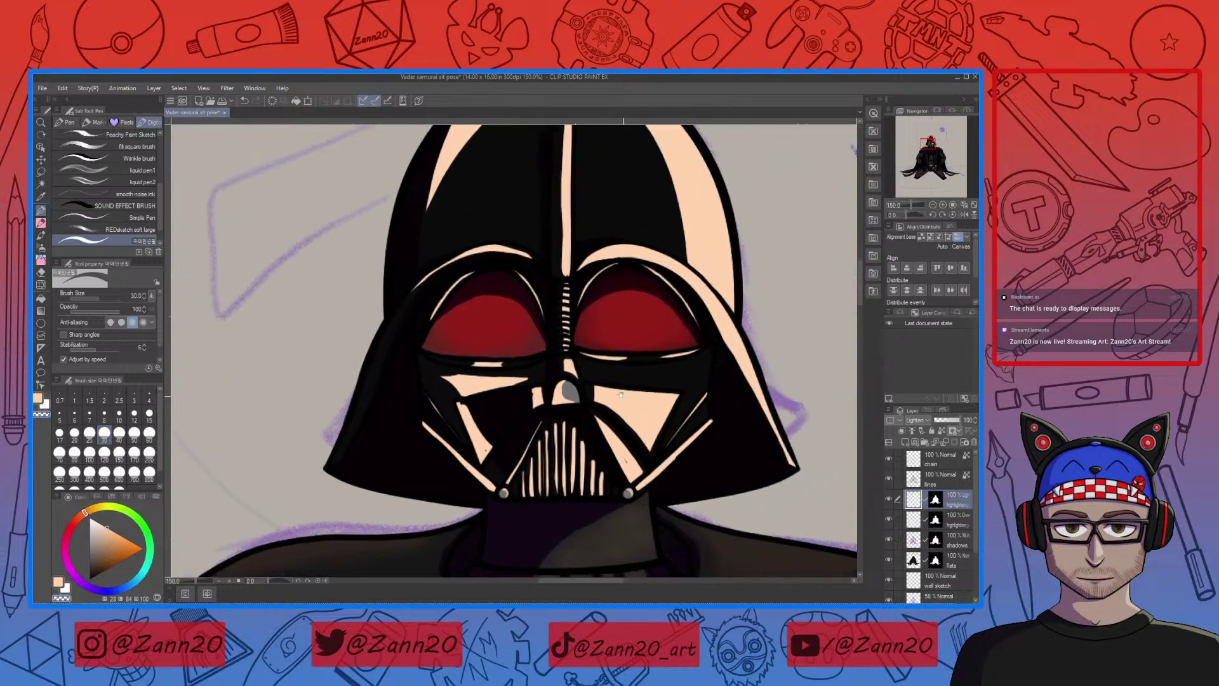
mouse_move(603, 264)
left_mouse_down()
mouse_move(634, 261)
mouse_move(589, 266)
mouse_move(621, 257)
mouse_move(671, 272)
left_mouse_up()
left_click_drag(631, 394, 440, 372)
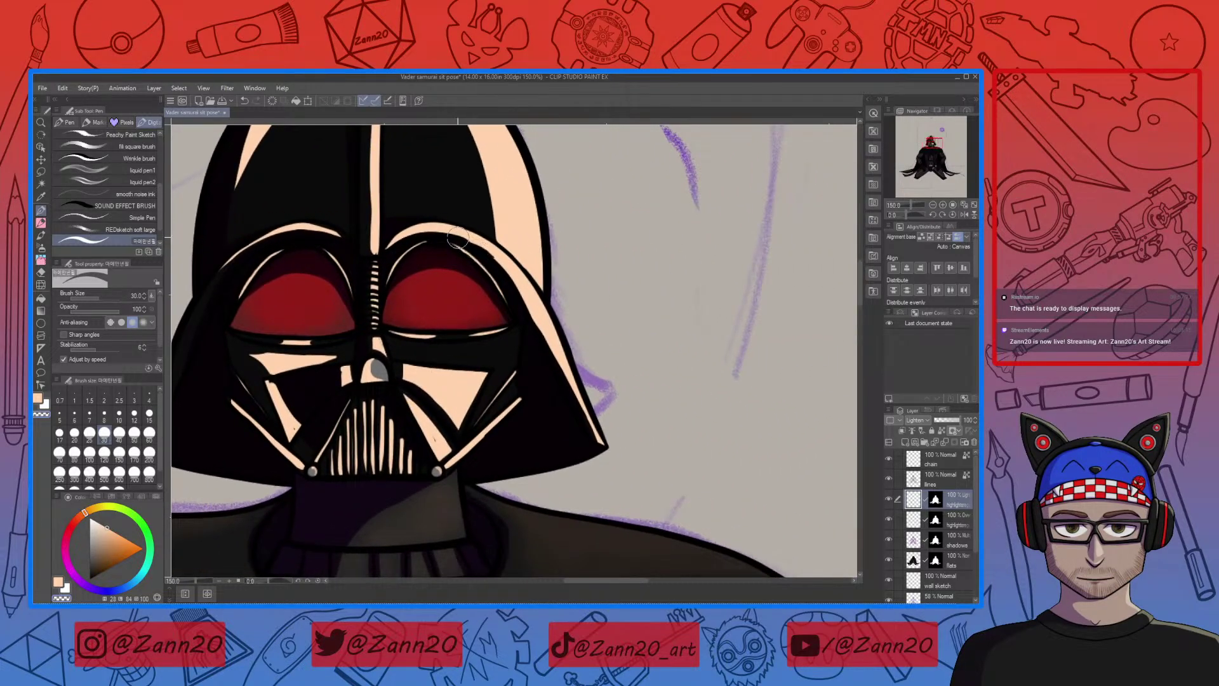
mouse_move(461, 240)
left_mouse_down()
mouse_move(518, 282)
mouse_move(557, 343)
mouse_move(585, 446)
left_mouse_up()
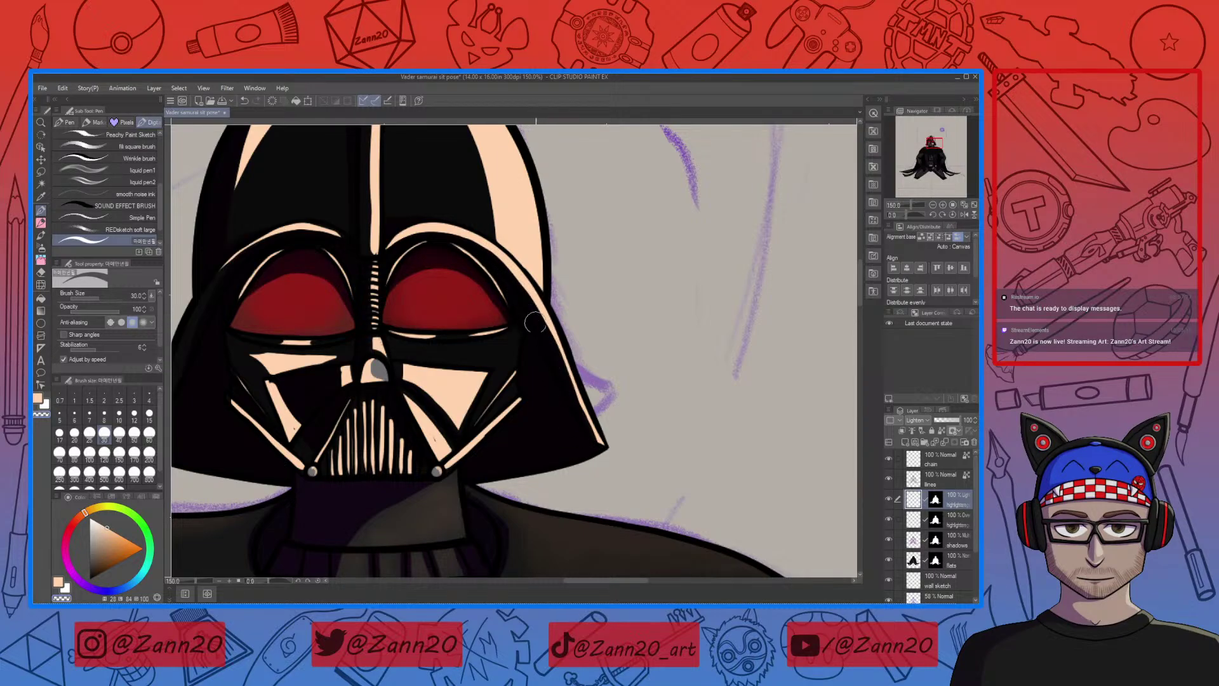
left_click_drag(558, 379, 603, 458)
Touch up the peach highlights along the left and right cheek tubes
left_click_drag(570, 390, 658, 351)
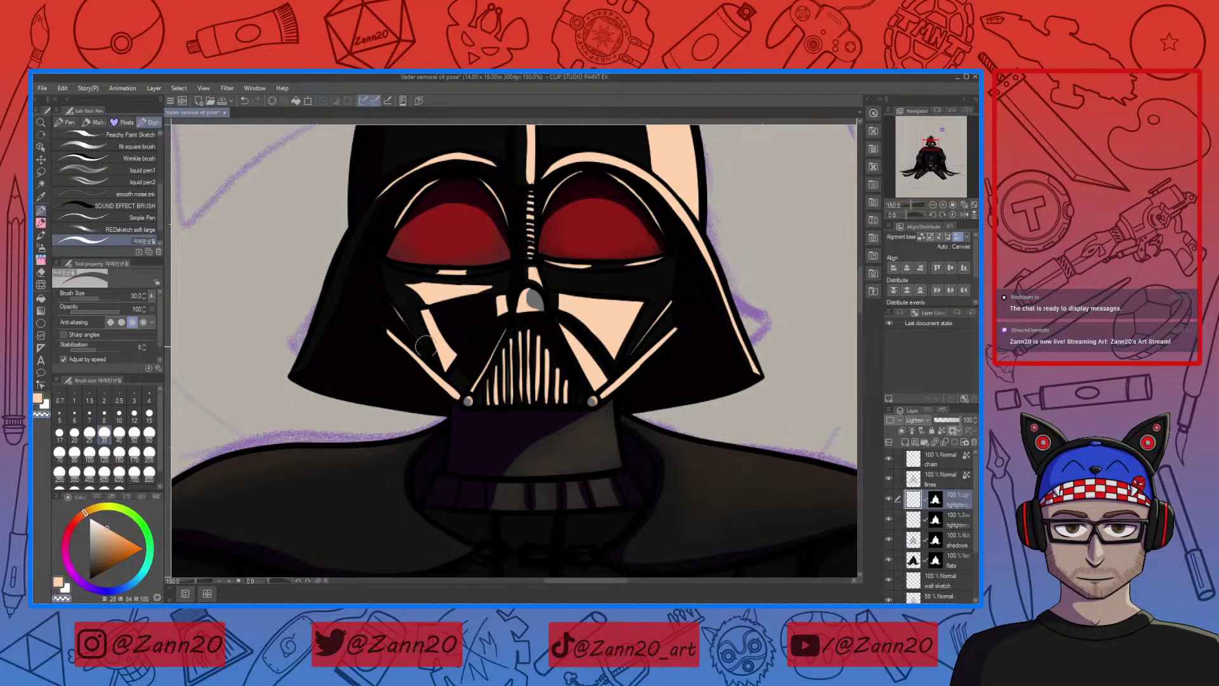
key("c")
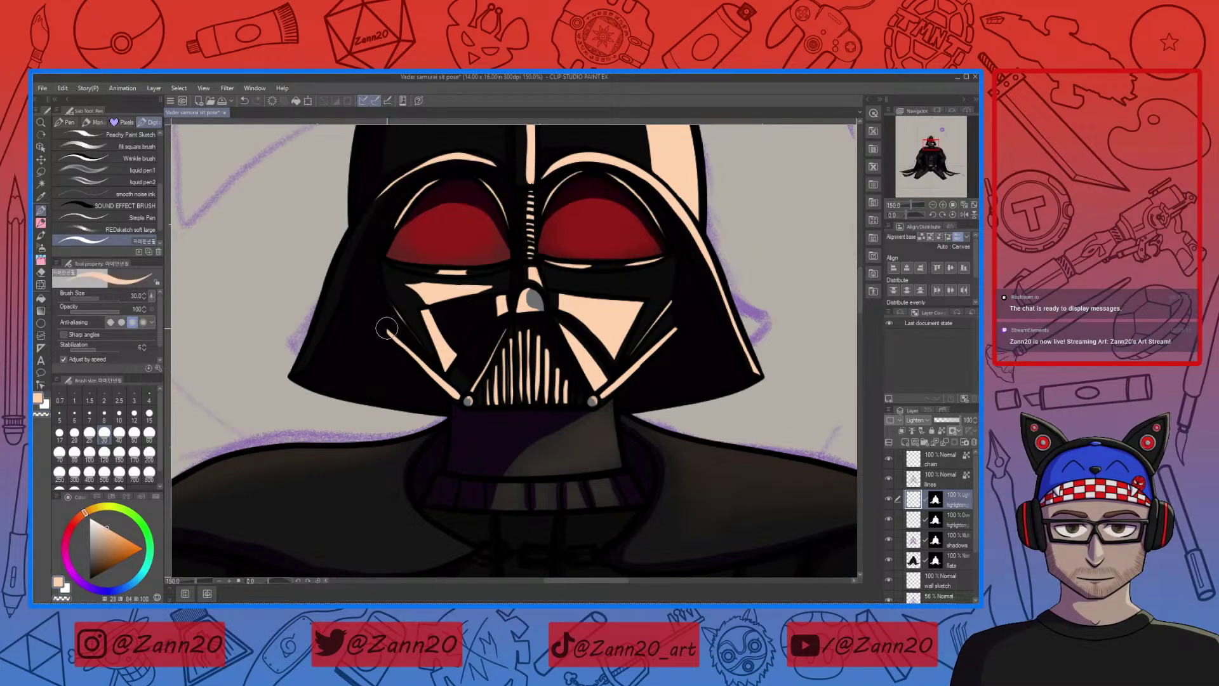
left_click_drag(384, 329, 496, 404)
left_click_drag(614, 373, 605, 397)
Paint peach reflections in the lower left corners of both red lenses
mouse_move(612, 305)
left_mouse_down()
mouse_move(616, 340)
mouse_move(639, 332)
left_mouse_up()
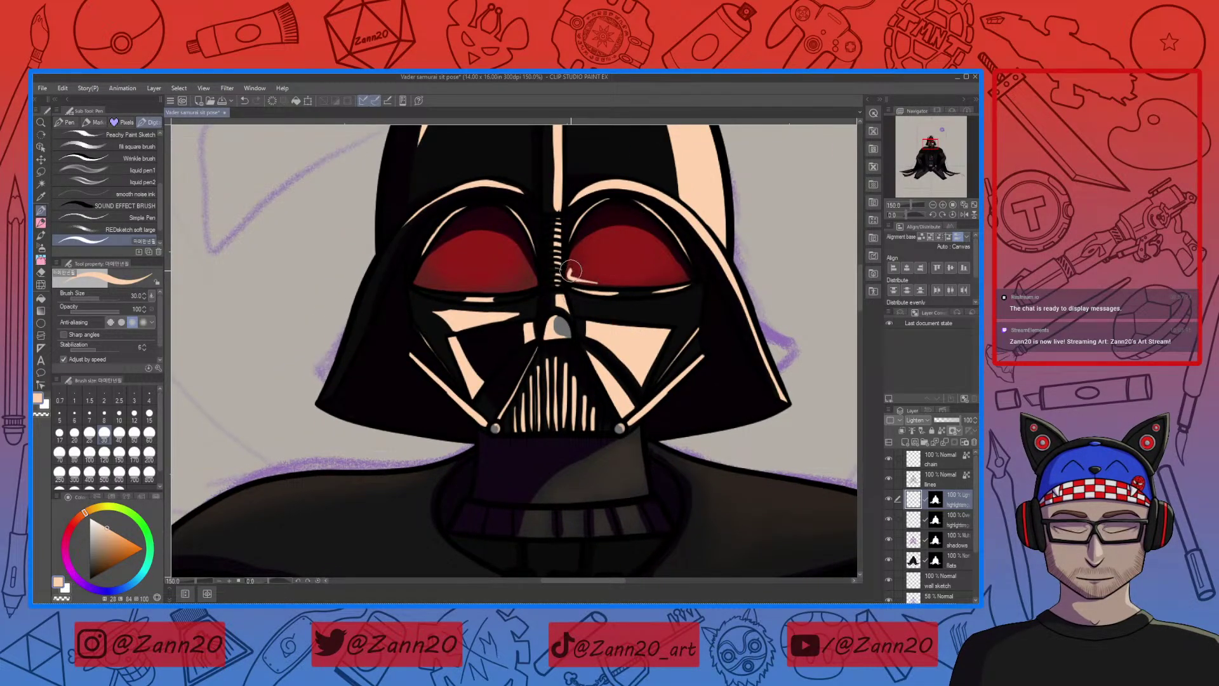
mouse_move(573, 274)
left_mouse_down()
mouse_move(619, 282)
mouse_move(571, 265)
left_mouse_up()
left_click_drag(581, 277, 643, 284)
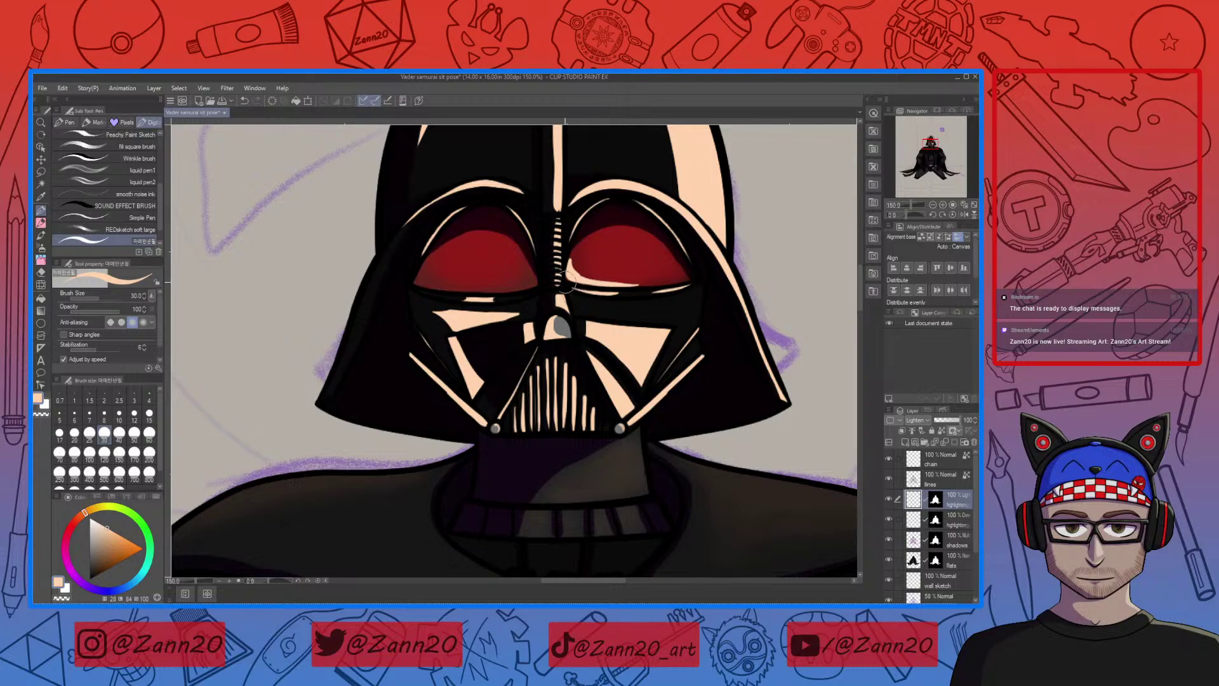
left_click_drag(422, 269, 456, 286)
left_click(422, 267)
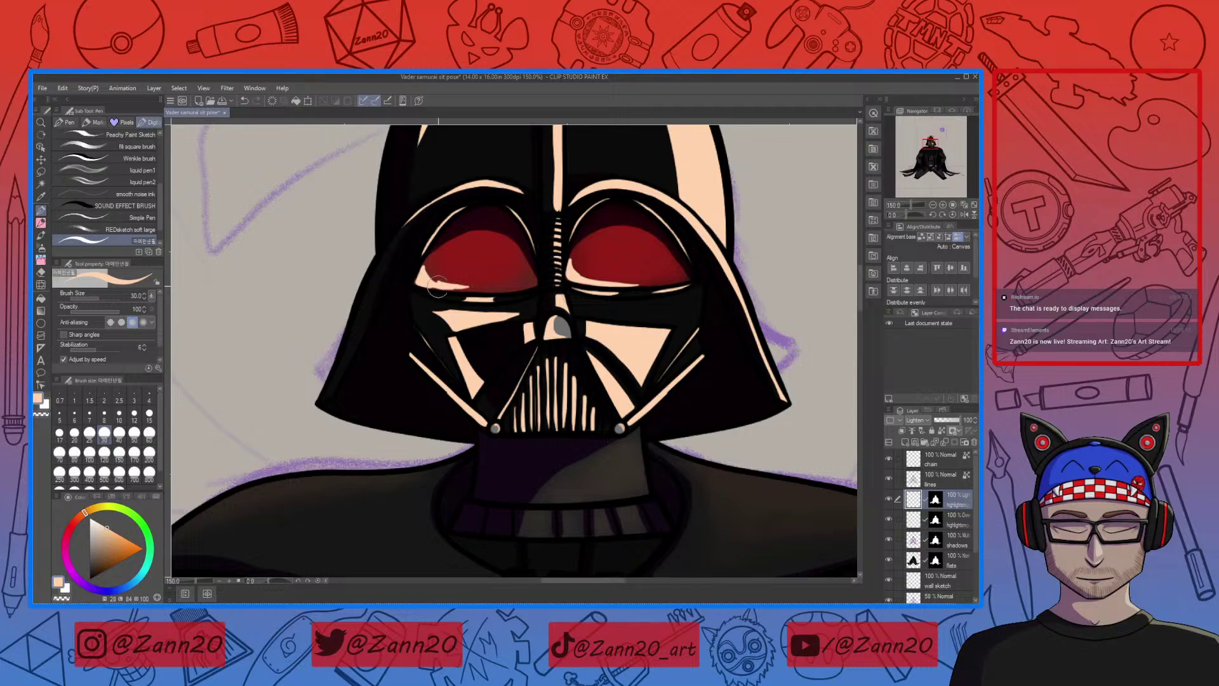
Reshape the left lens reflection by alternately erasing and repainting its edges, and restore the peach brush colour
key("c")
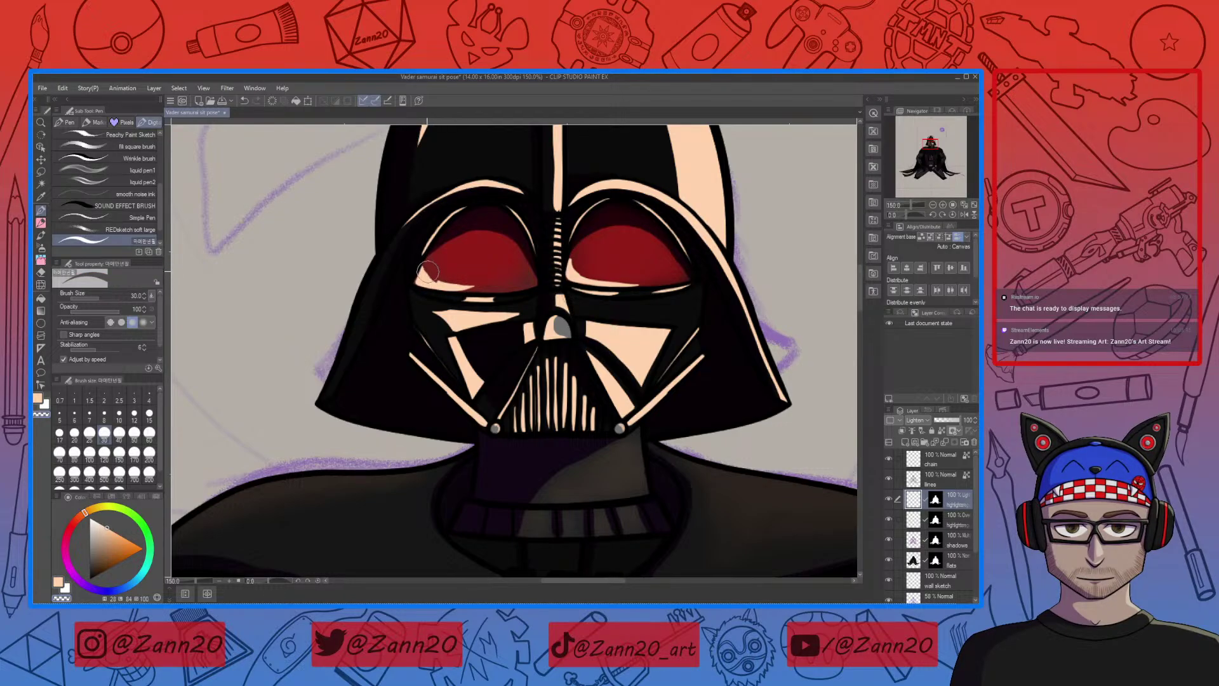
left_click_drag(458, 282, 479, 282)
key("c")
left_click_drag(437, 254, 422, 282)
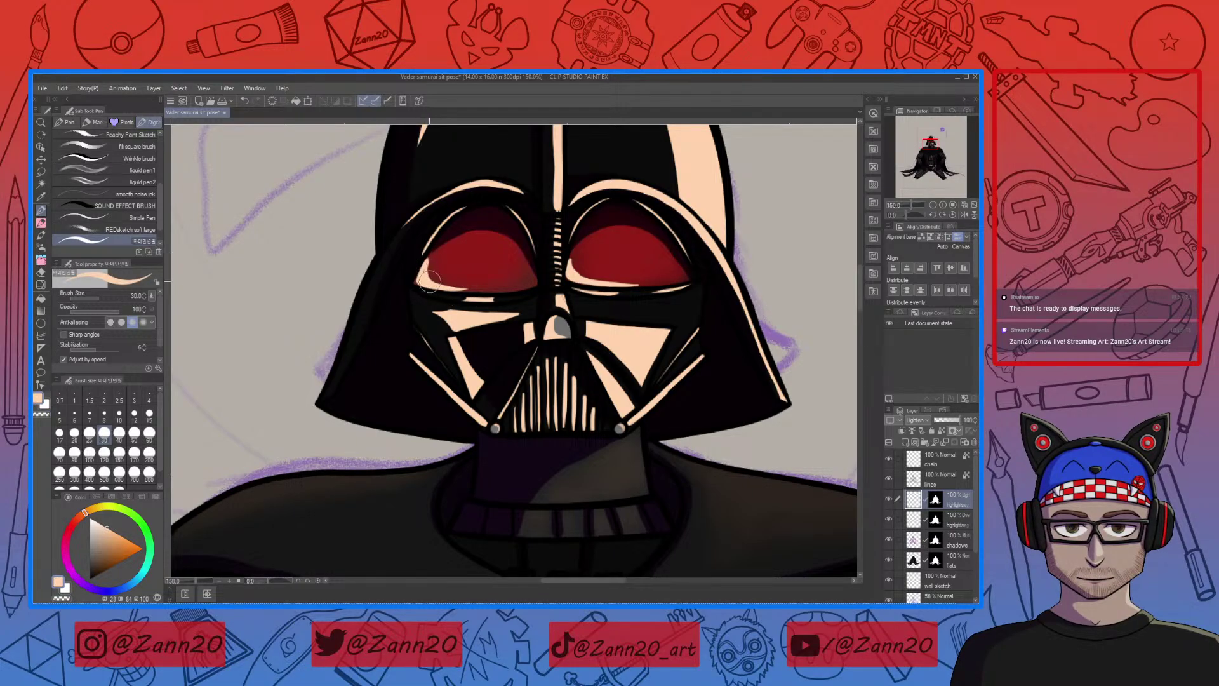
key("c")
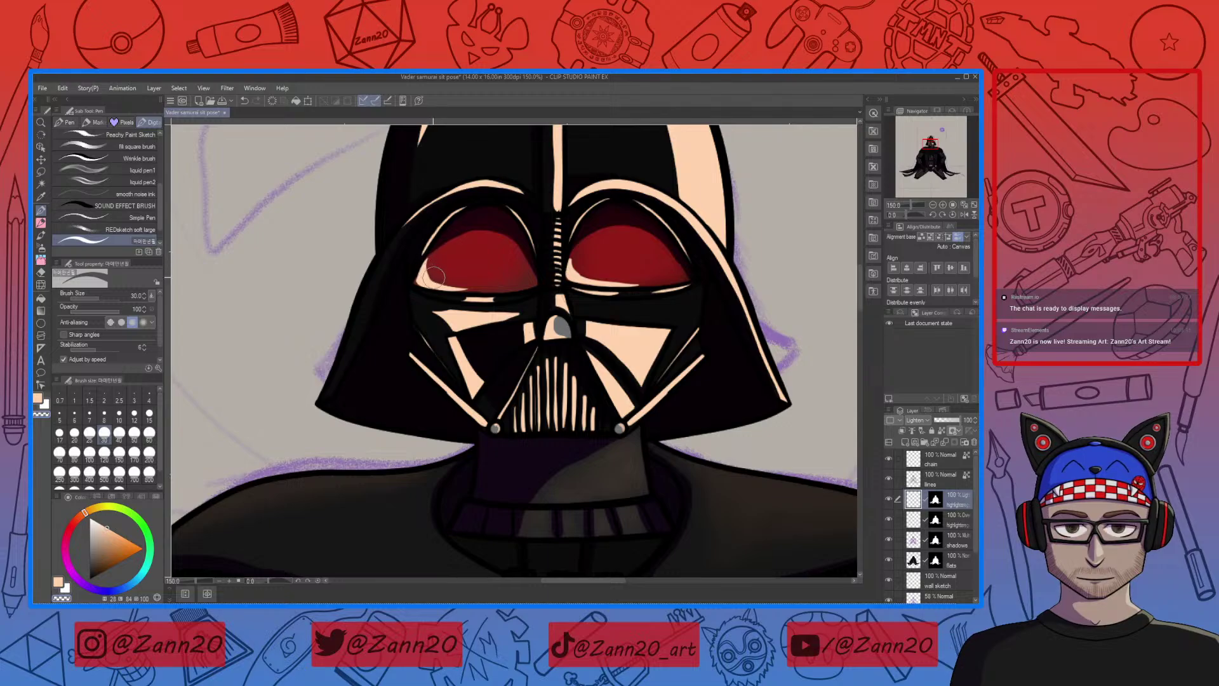
key("c")
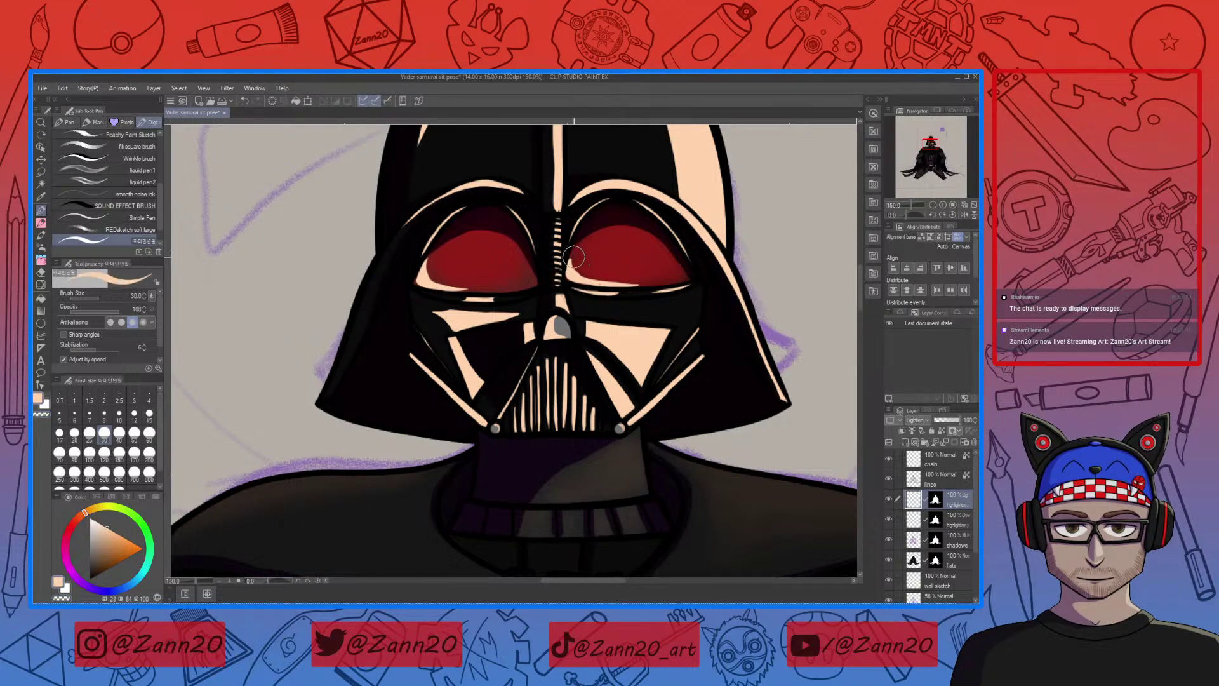
Trim the inner edge of the peach reflection in the right lens with the transparent brush colour
key("c")
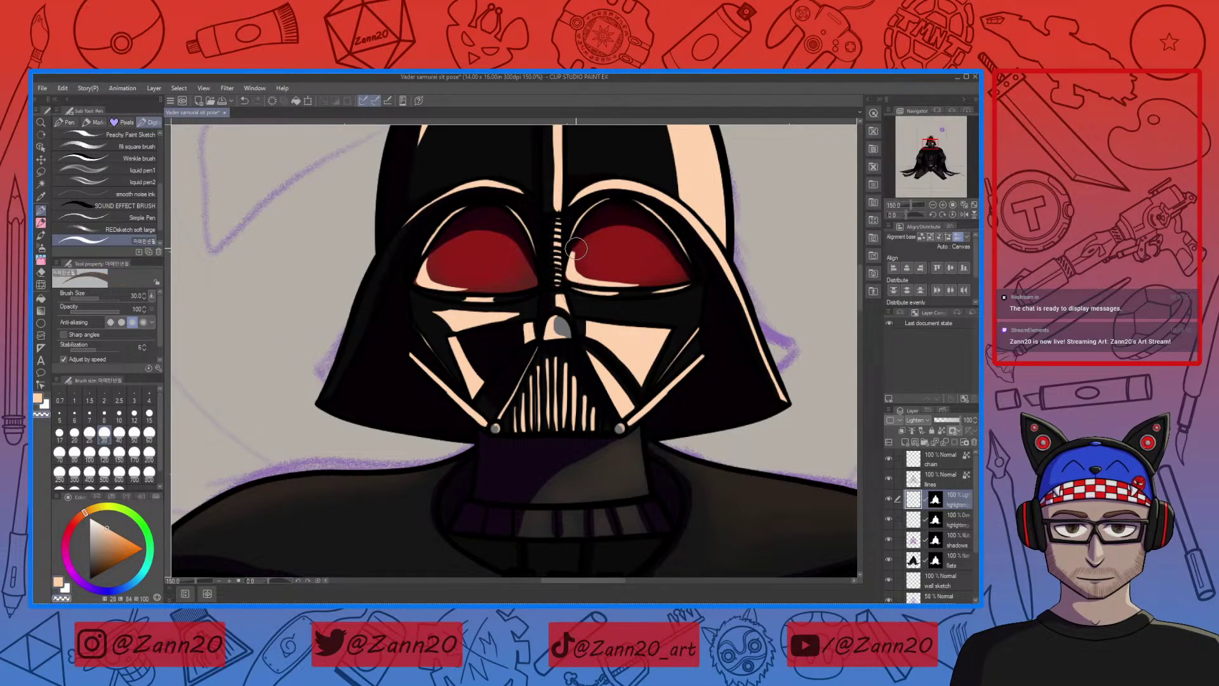
left_click_drag(577, 252, 581, 272)
left_click_drag(613, 315, 696, 297)
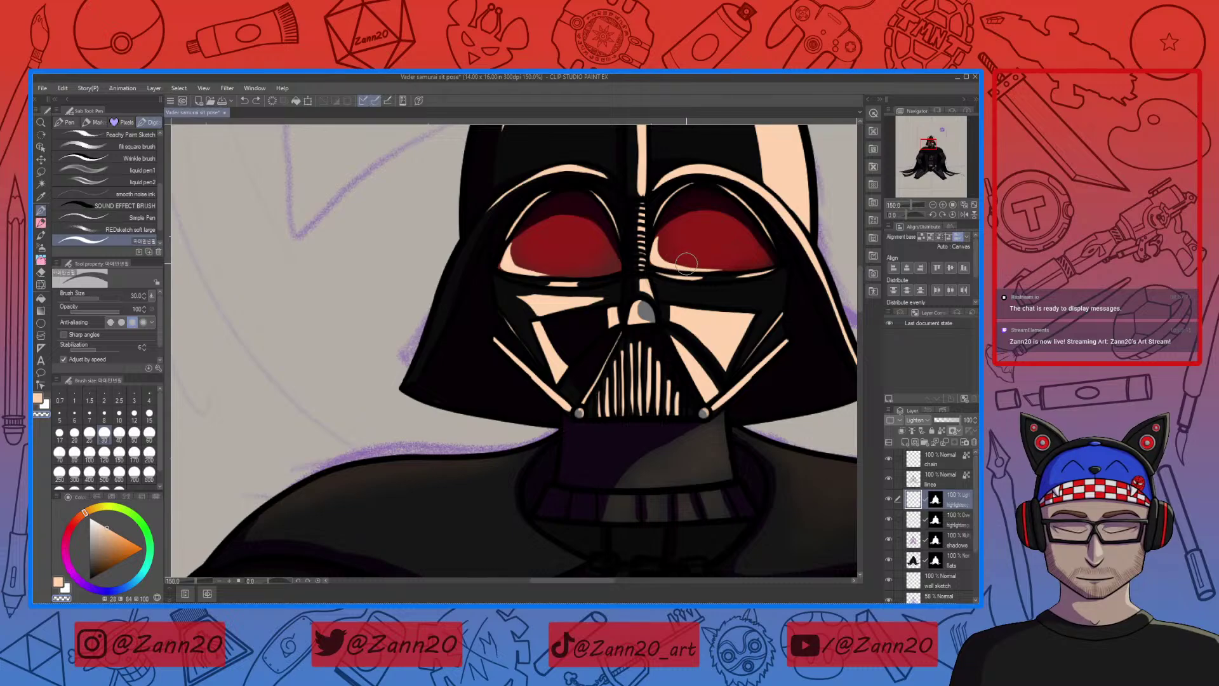
left_click_drag(702, 297, 678, 335)
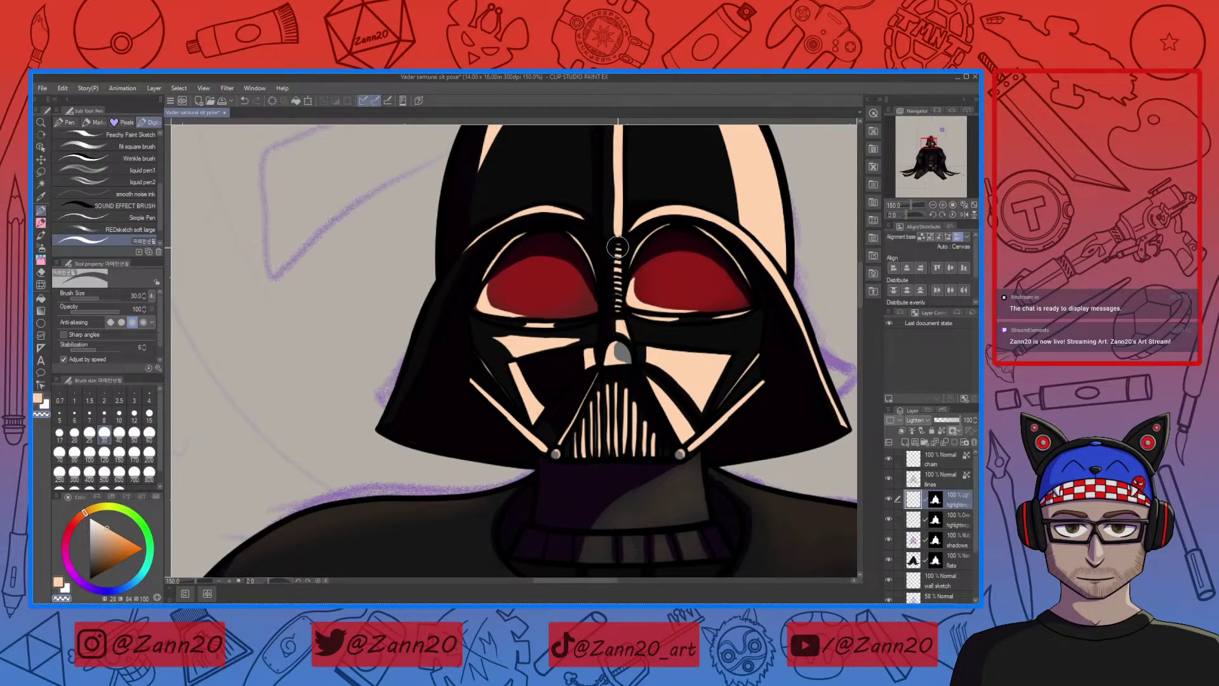
Touch up the tip of the peach highlight at the top of the helmet's central ridge
key("c")
left_click_drag(640, 150, 647, 298)
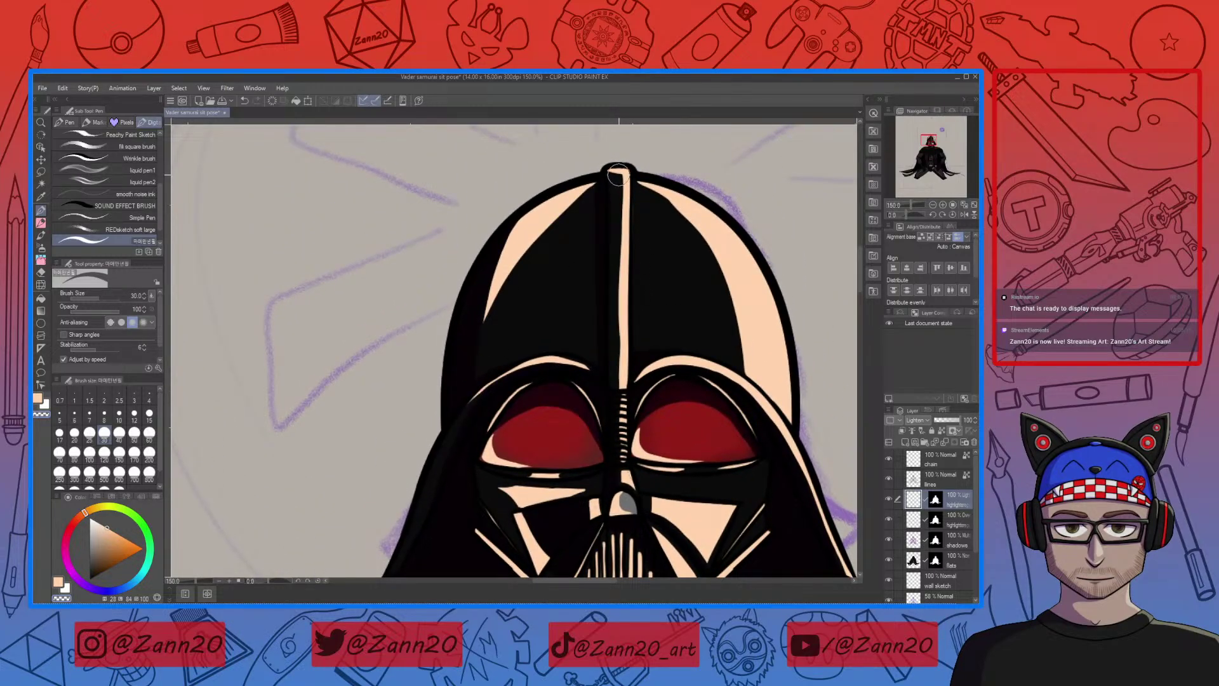
left_click_drag(618, 173, 610, 174)
left_click_drag(614, 204, 597, 156)
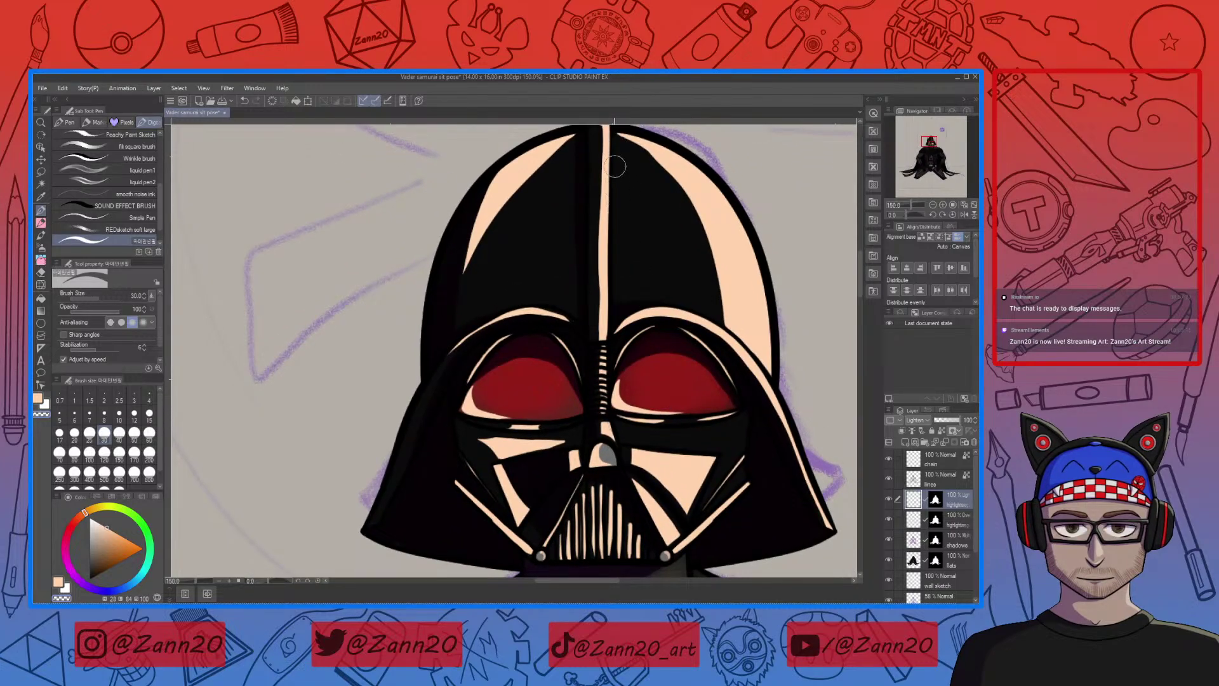
Review the helmet and mask highlights up close and against the whole figure
mouse_move(694, 462)
left_mouse_down()
mouse_move(662, 435)
mouse_move(627, 435)
left_mouse_up()
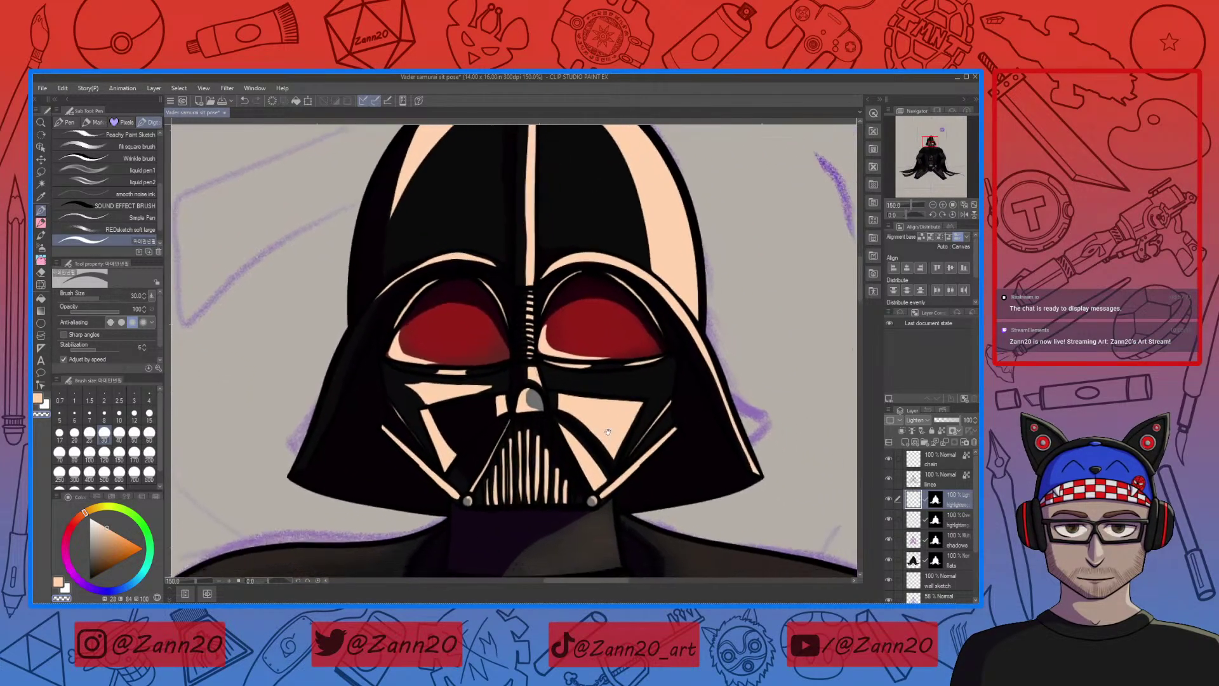
left_click_drag(627, 487, 627, 432)
left_click_drag(618, 492, 609, 426)
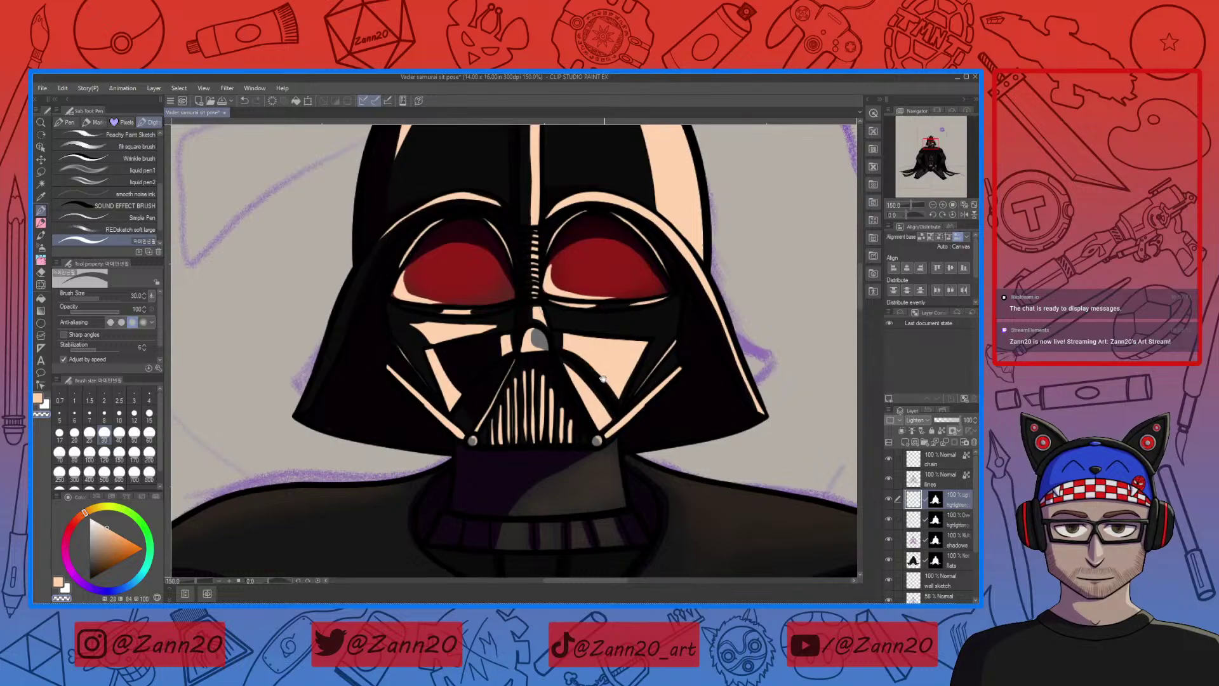
key("ctrl+minus")
key("ctrl+minus")
key("ctrl+minus")
key("ctrl+minus")
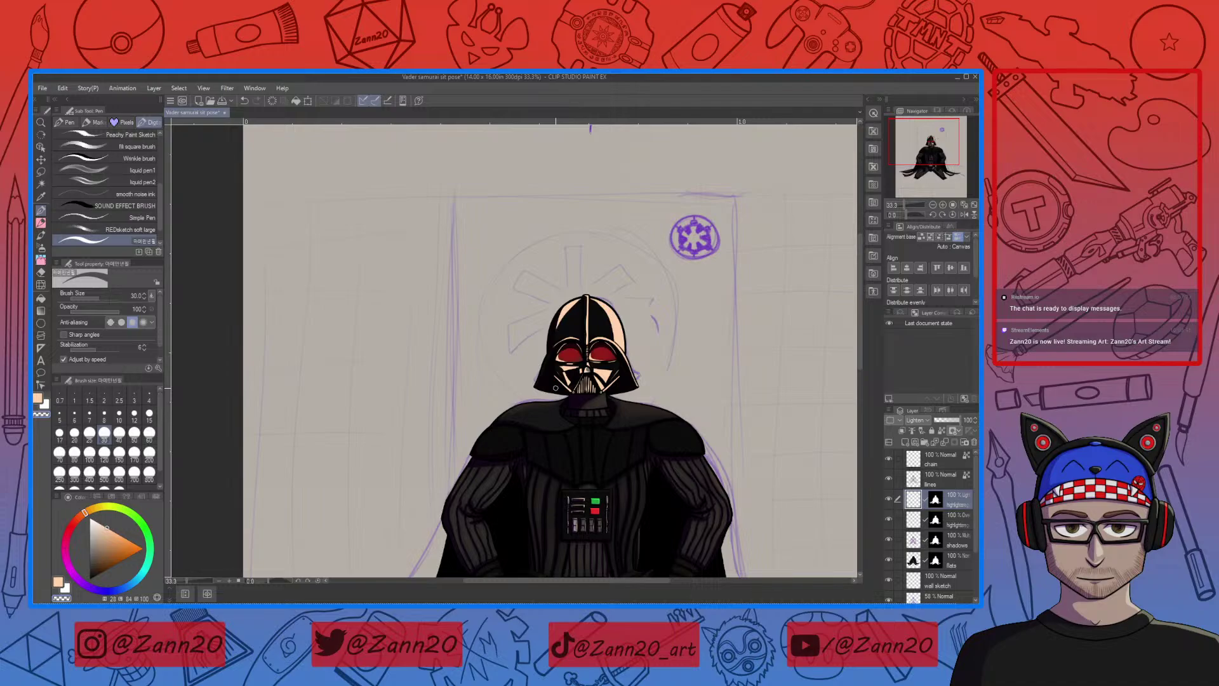
key("ctrl+plus")
key("ctrl+plus")
key("ctrl+plus")
key("ctrl+plus")
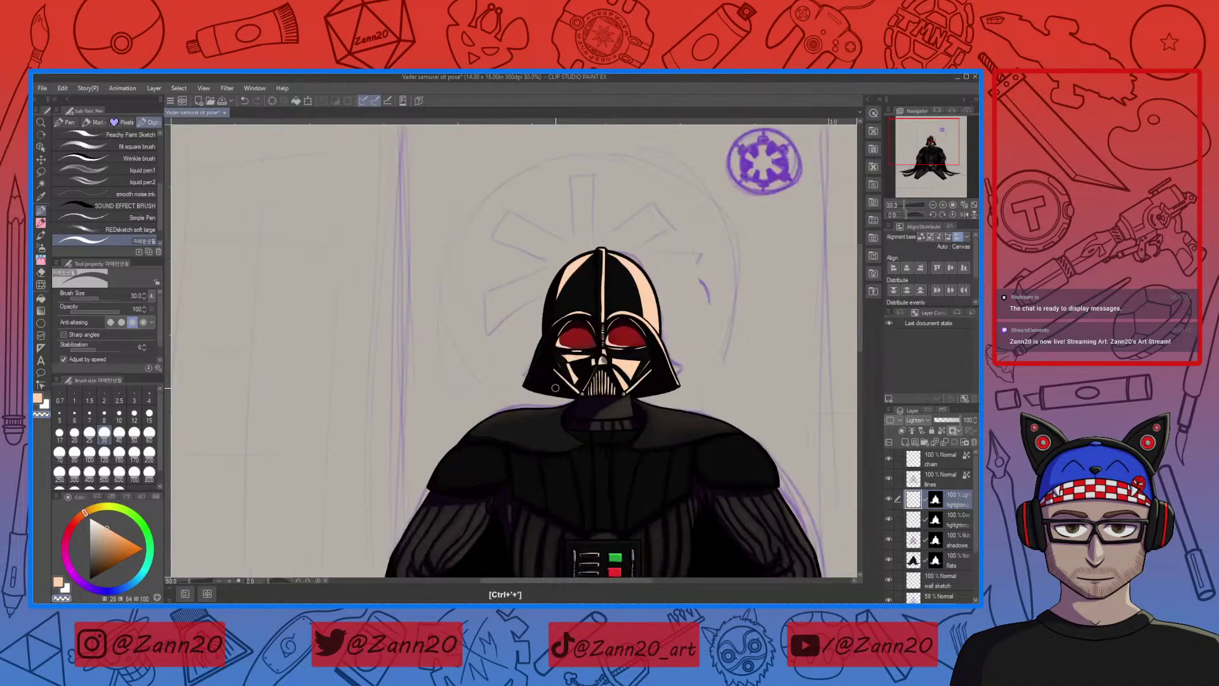
scroll(555, 388, "up", 3)
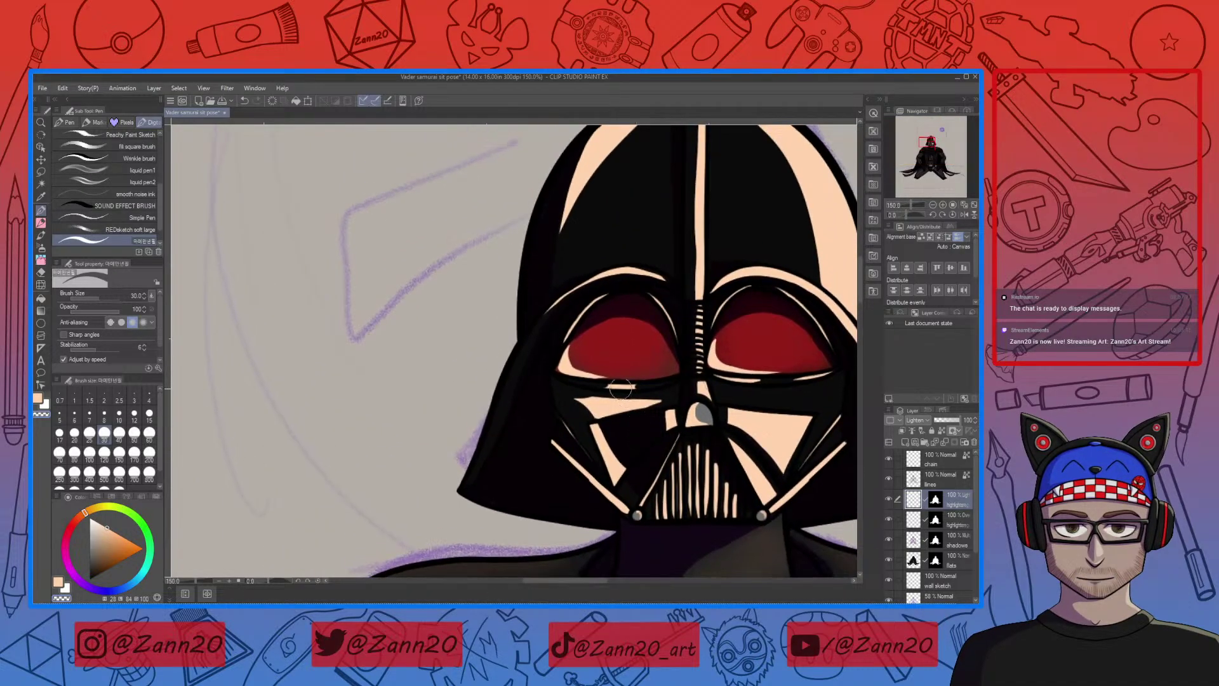
Reshape the peach highlights along the lower rims of both lenses
mouse_move(563, 378)
left_mouse_down()
mouse_move(622, 387)
mouse_move(560, 377)
mouse_move(676, 379)
mouse_move(629, 386)
left_mouse_up()
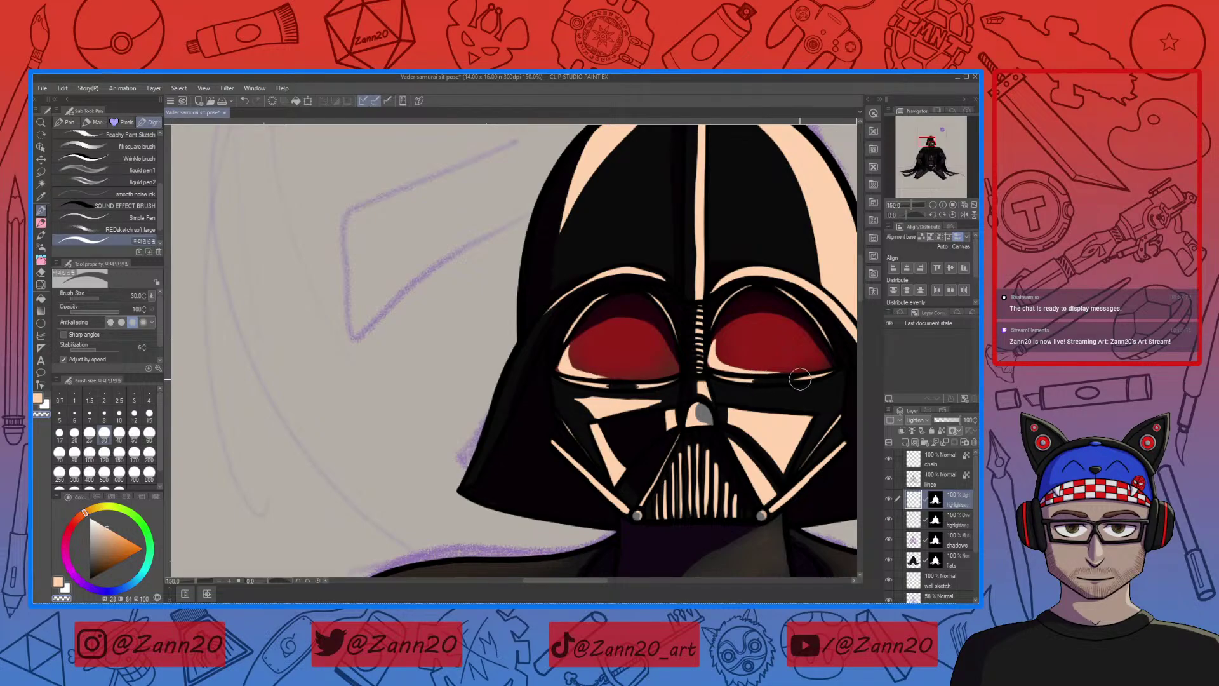
left_click_drag(680, 466, 691, 430)
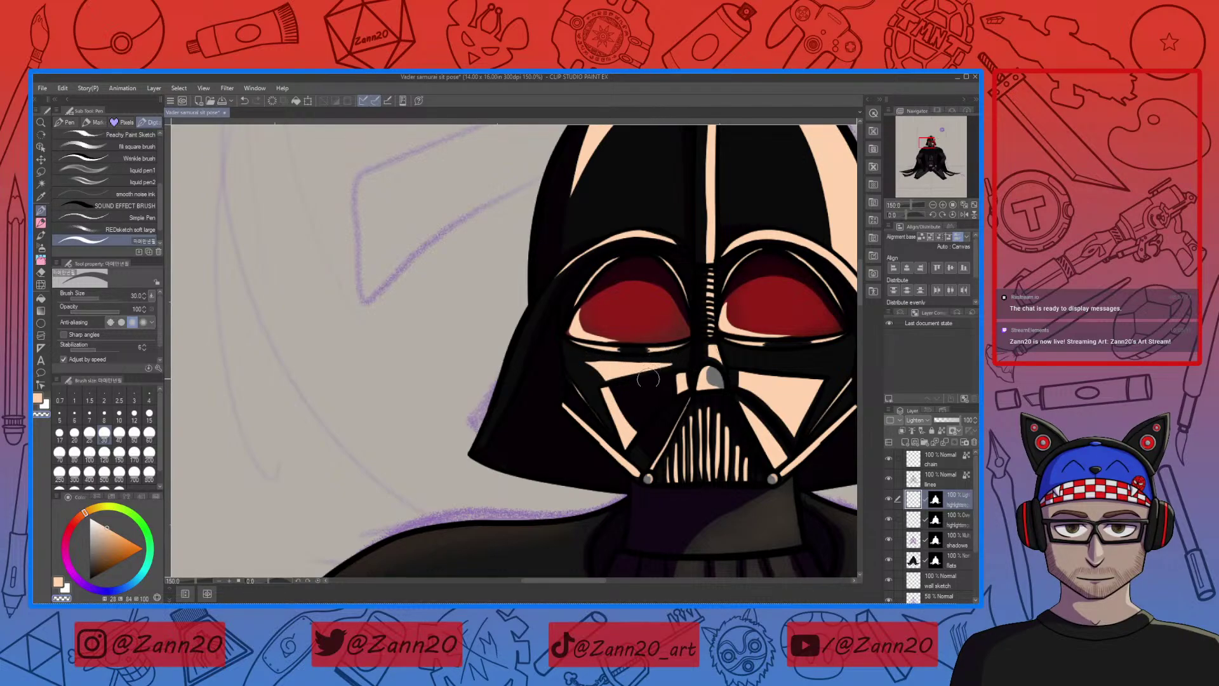
mouse_move(724, 524)
left_mouse_down()
mouse_move(631, 506)
mouse_move(592, 478)
left_mouse_up()
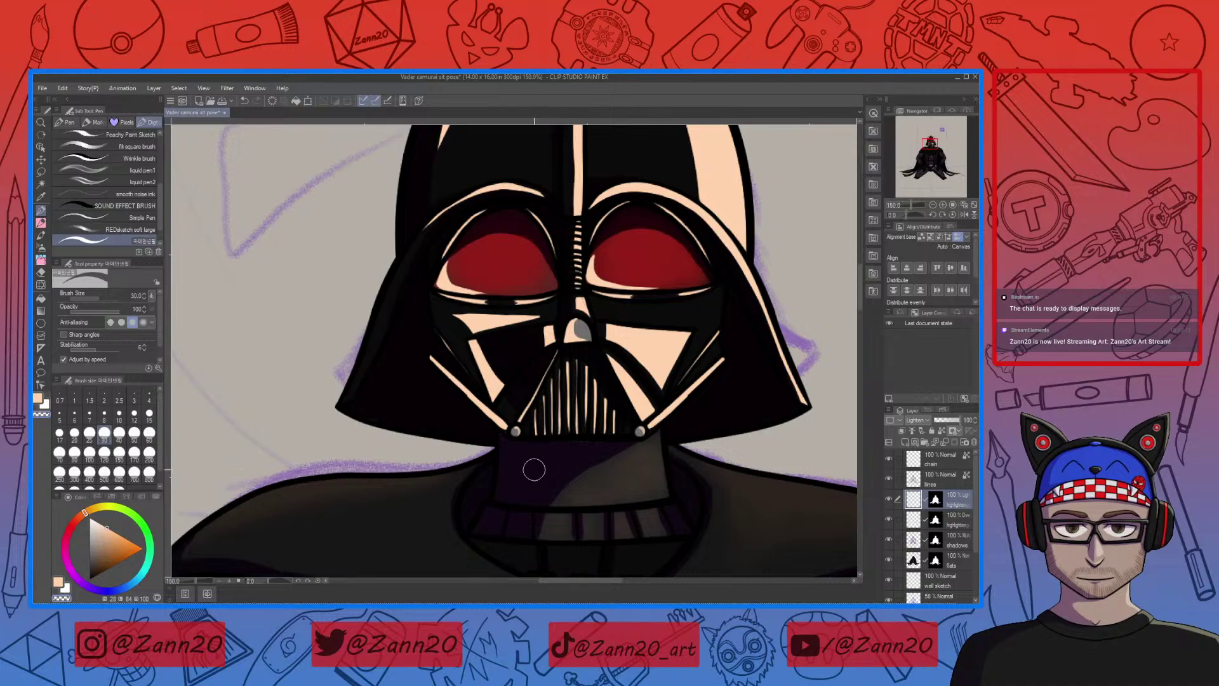
left_click_drag(651, 477, 633, 475)
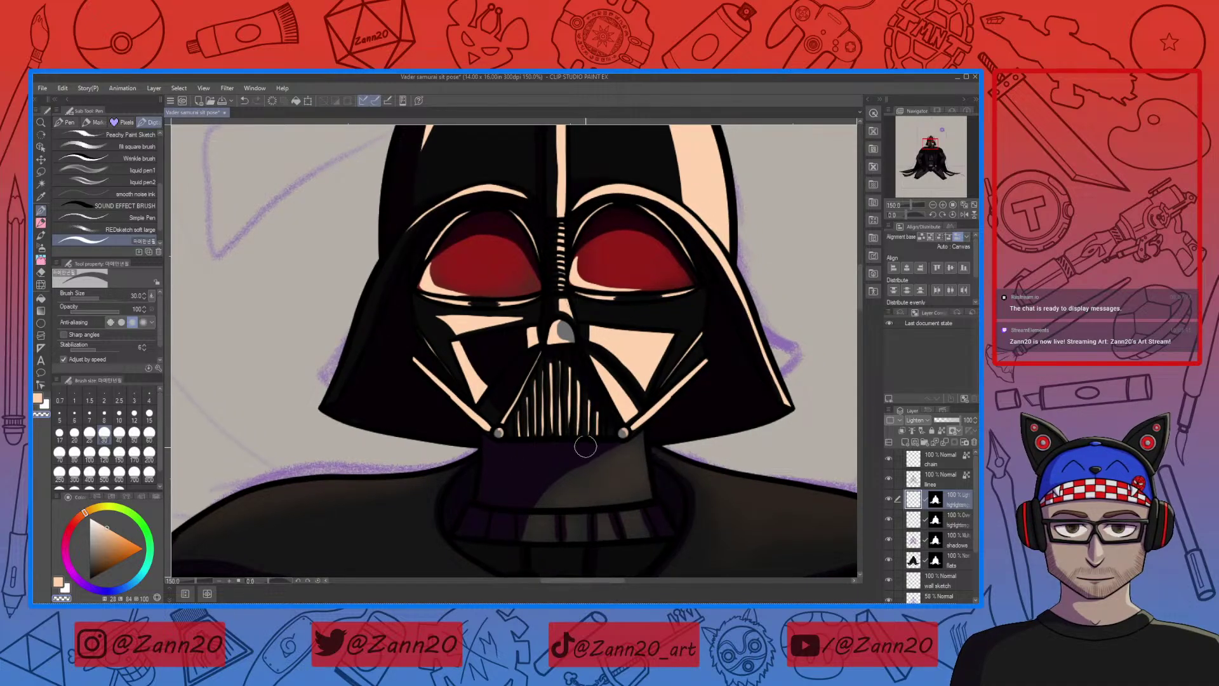
left_click_drag(613, 507, 653, 503)
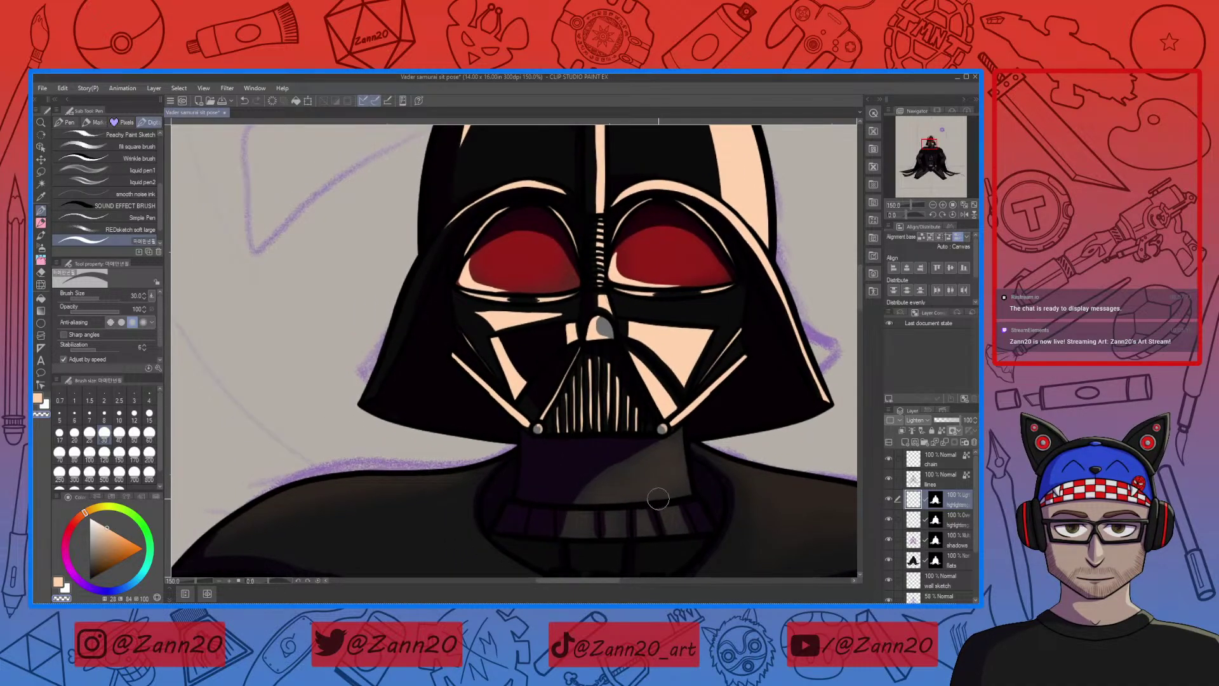
Paint a large rounded peach highlight filling the upper part of the right shoulder armour, beneath the cape collar
key("ctrl+minus")
key("ctrl+minus")
key("ctrl+minus")
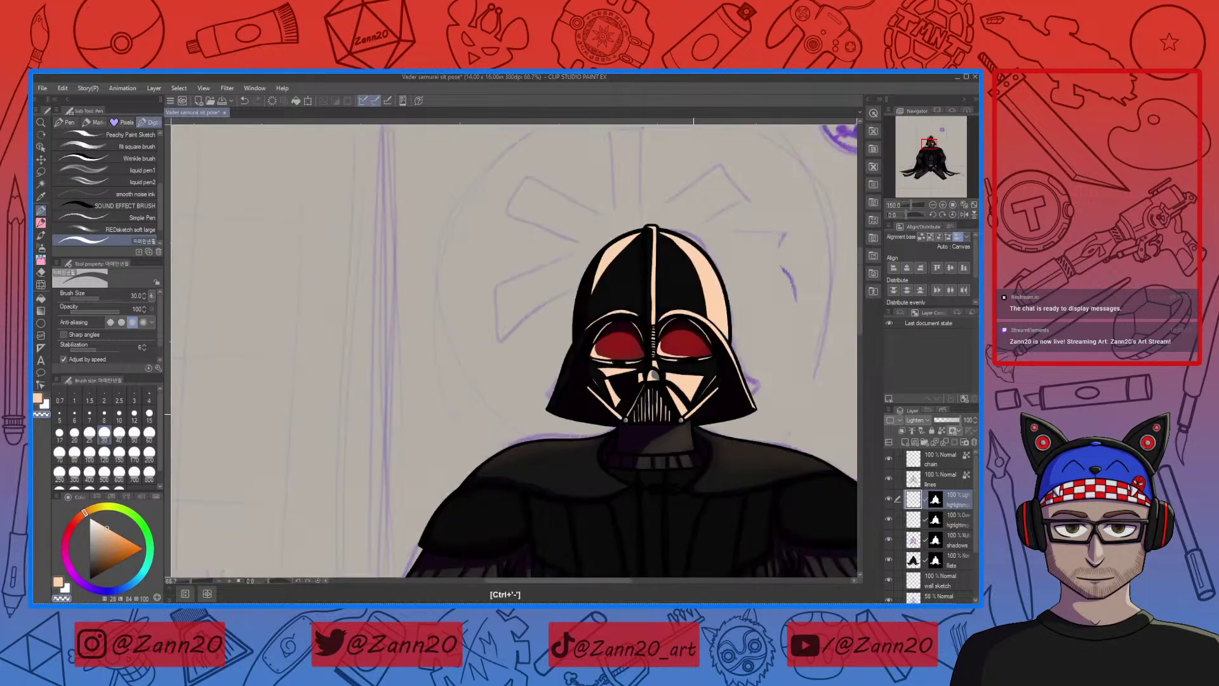
left_click_drag(748, 496, 613, 369)
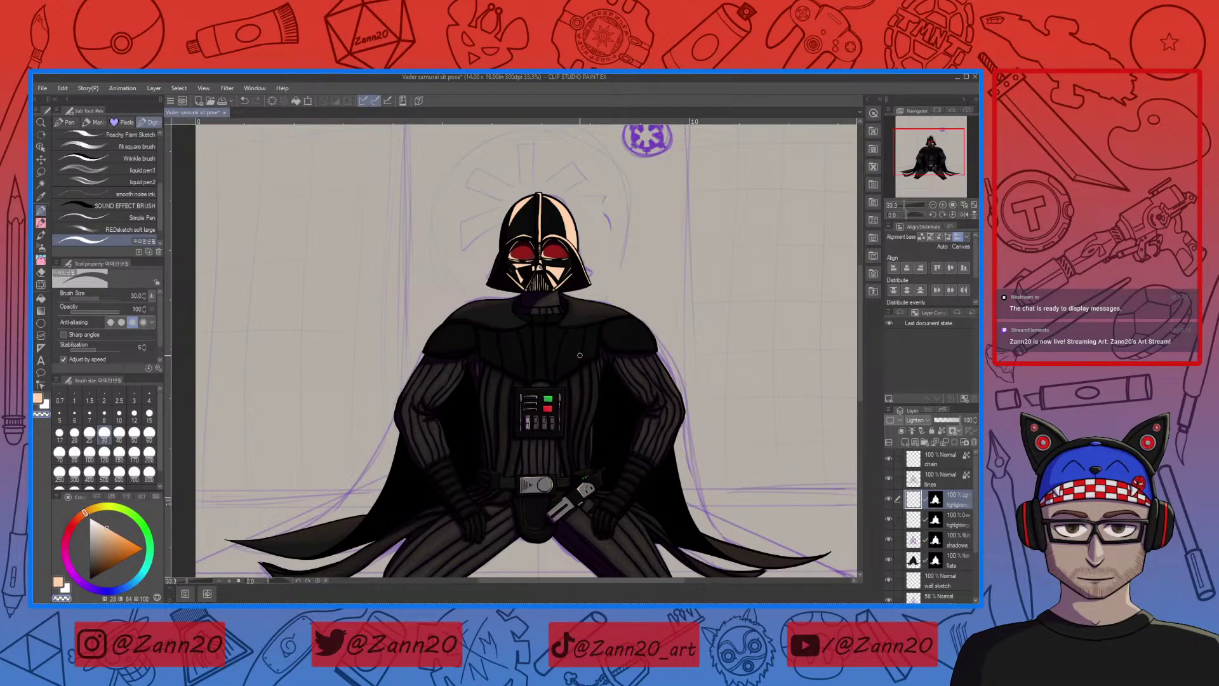
key("ctrl+plus")
key("ctrl+plus")
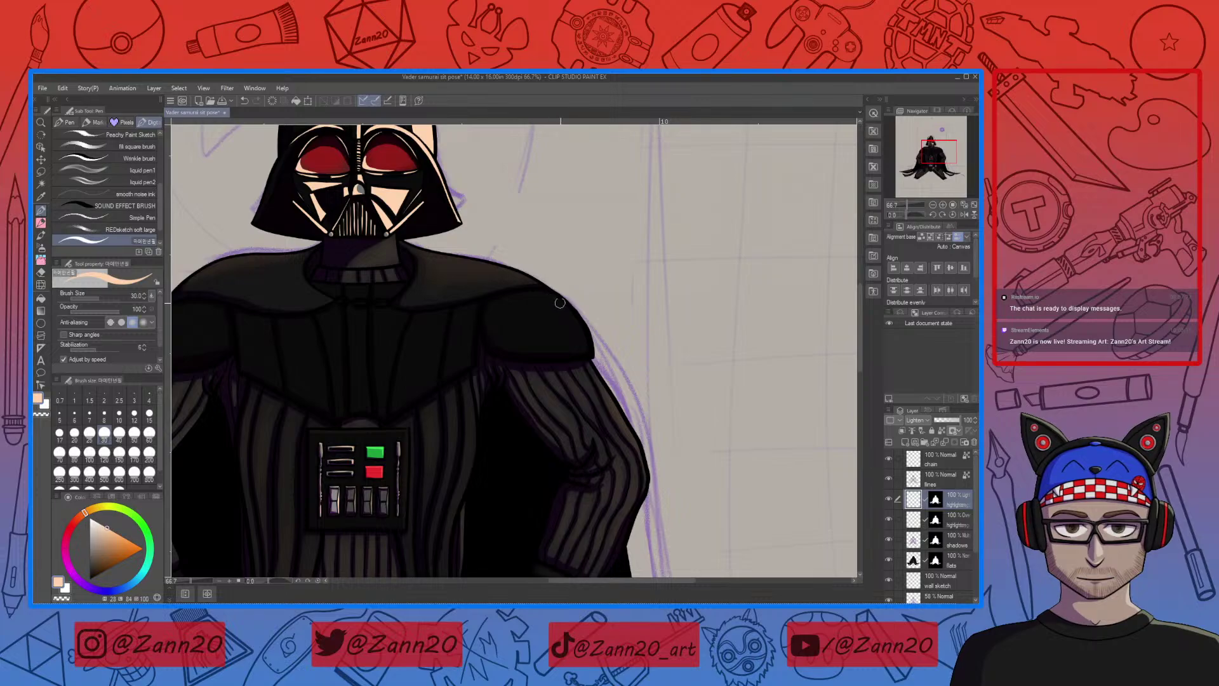
left_click_drag(546, 292, 591, 339)
left_click_drag(541, 291, 590, 335)
mouse_move(539, 291)
left_mouse_down()
mouse_move(583, 337)
mouse_move(527, 295)
mouse_move(577, 330)
mouse_move(534, 293)
mouse_move(585, 334)
left_mouse_up()
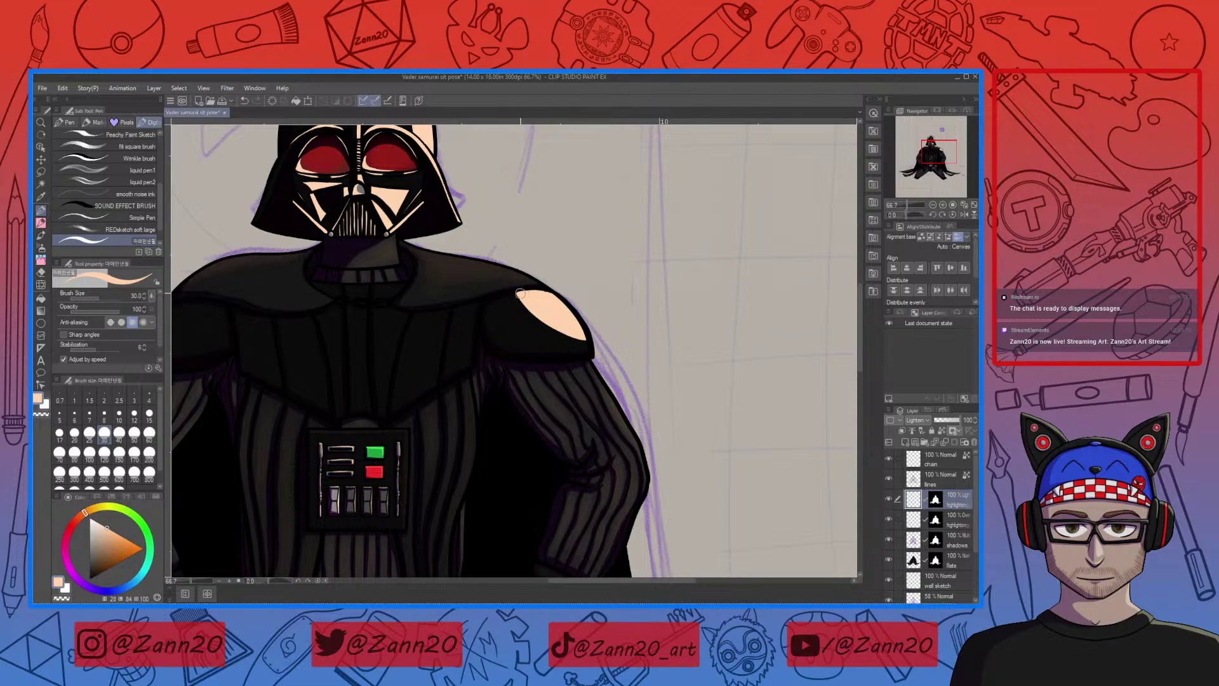
mouse_move(520, 293)
left_mouse_down()
mouse_move(514, 330)
mouse_move(559, 331)
left_mouse_up()
mouse_move(519, 295)
left_mouse_down()
mouse_move(530, 323)
mouse_move(508, 316)
mouse_move(535, 312)
mouse_move(510, 316)
mouse_move(546, 325)
mouse_move(537, 330)
mouse_move(574, 332)
left_mouse_up()
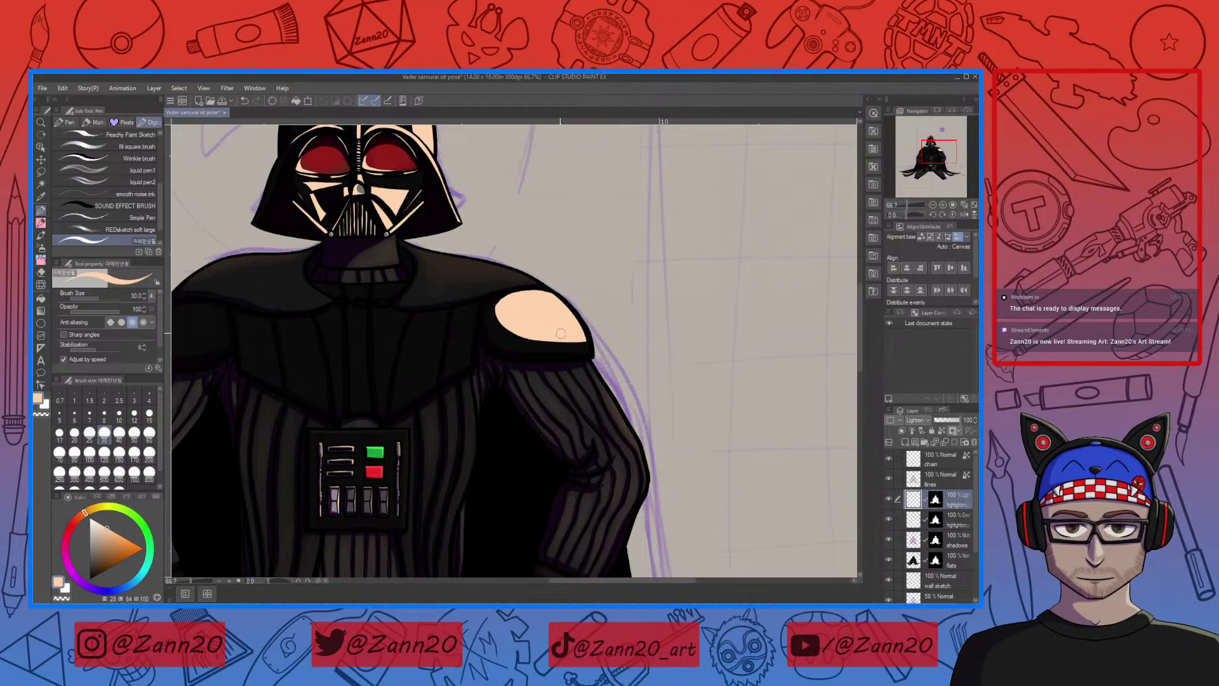
Paint vertical peach highlights inside the right-hand panels of the chest armour, working from the shoulder towards the centre
left_click_drag(484, 403, 616, 414)
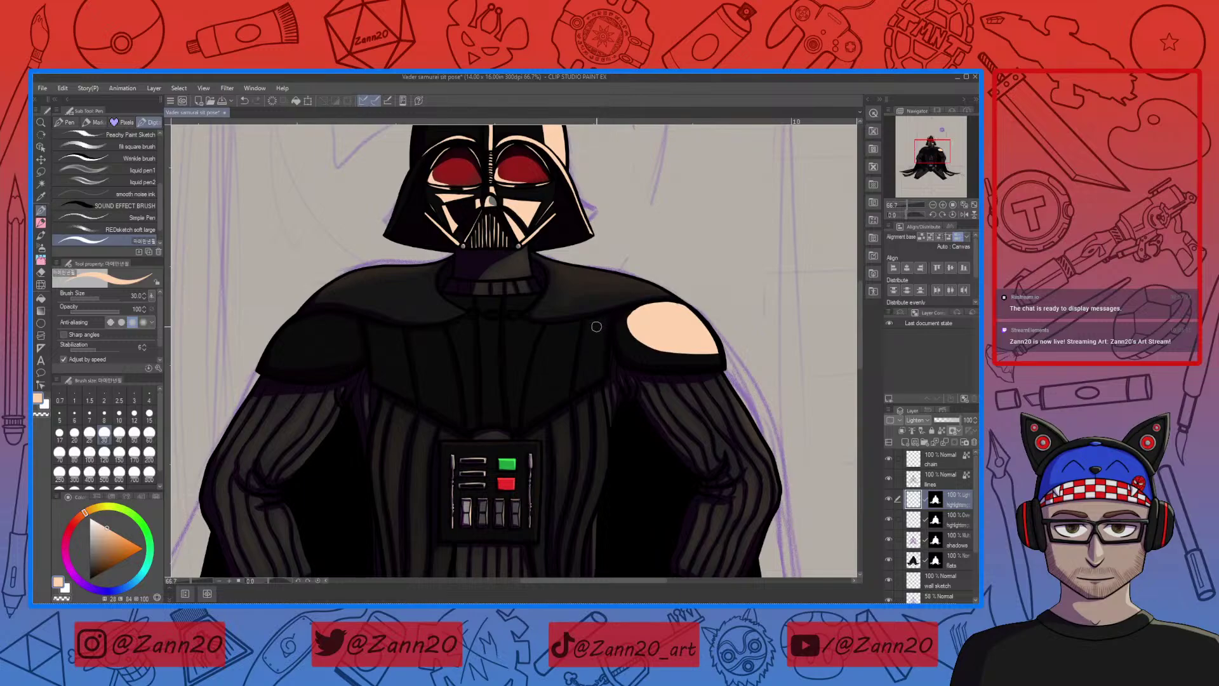
left_click_drag(588, 367, 598, 320)
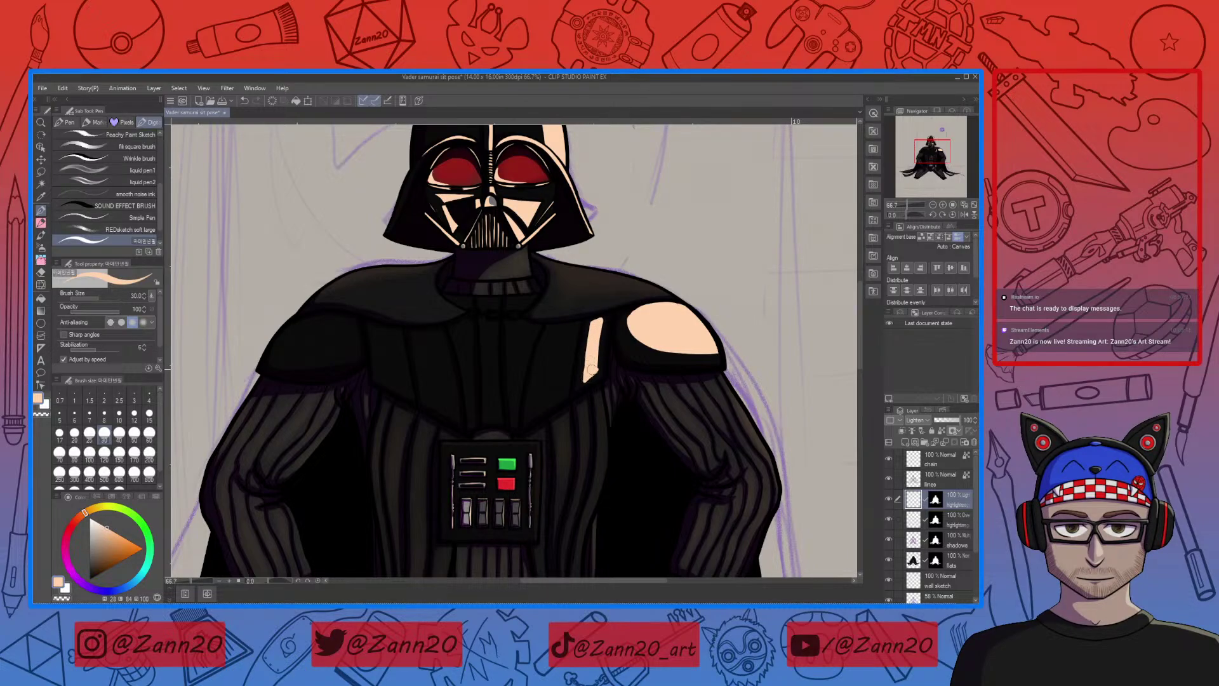
mouse_move(554, 328)
left_mouse_down()
mouse_move(534, 390)
mouse_move(564, 395)
mouse_move(570, 325)
mouse_move(550, 343)
mouse_move(538, 400)
mouse_move(562, 336)
mouse_move(553, 386)
left_mouse_up()
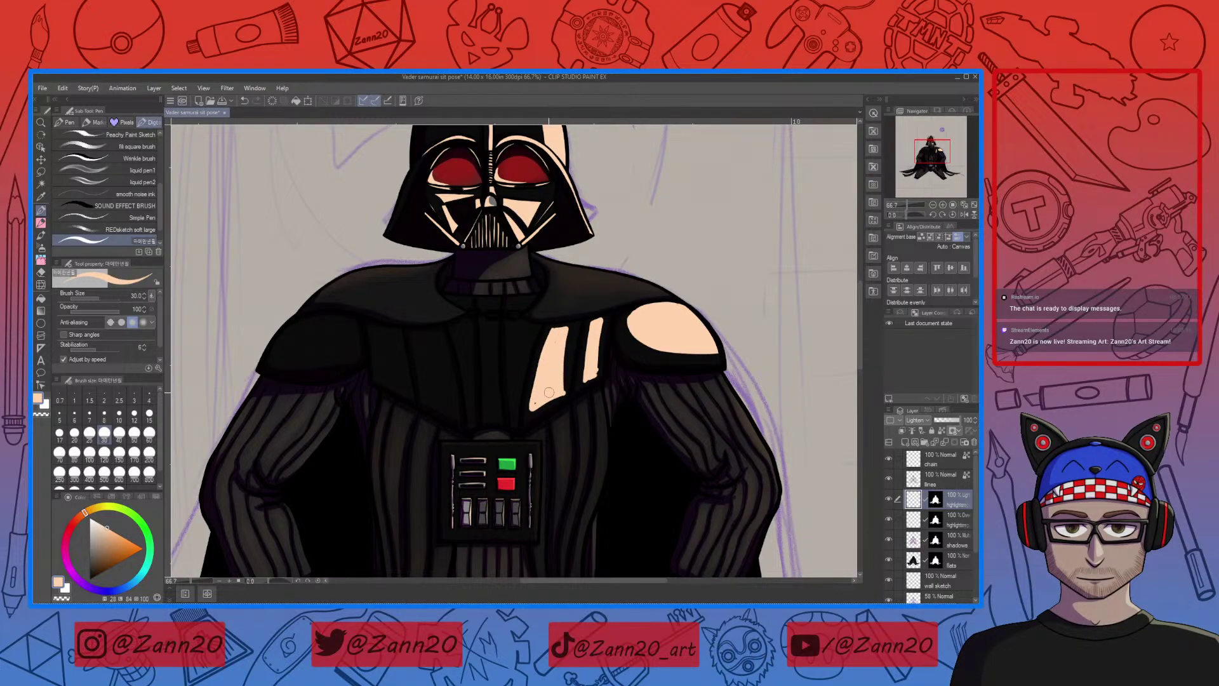
mouse_move(511, 324)
left_mouse_down()
mouse_move(529, 327)
mouse_move(515, 412)
mouse_move(515, 332)
mouse_move(516, 381)
left_mouse_up()
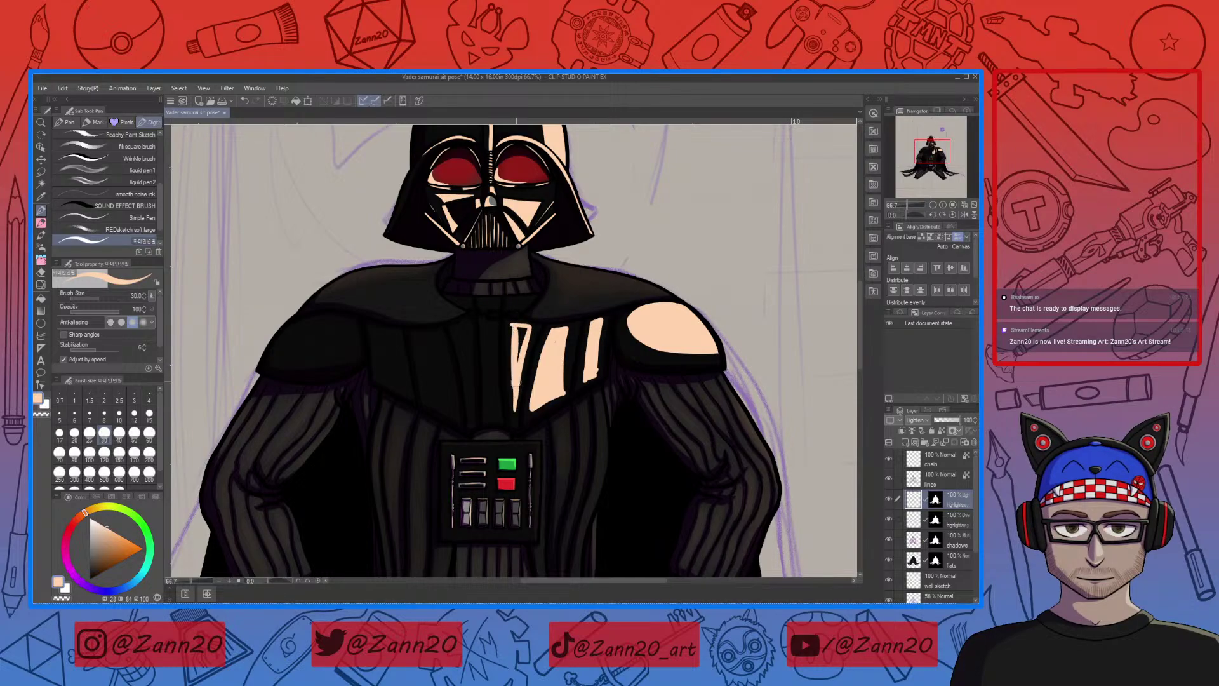
Paint peach highlights along the chest armor's central strip, the panel just right of it and the adjoining collar gap
left_click_drag(510, 327, 516, 328)
left_click_drag(512, 306, 533, 294)
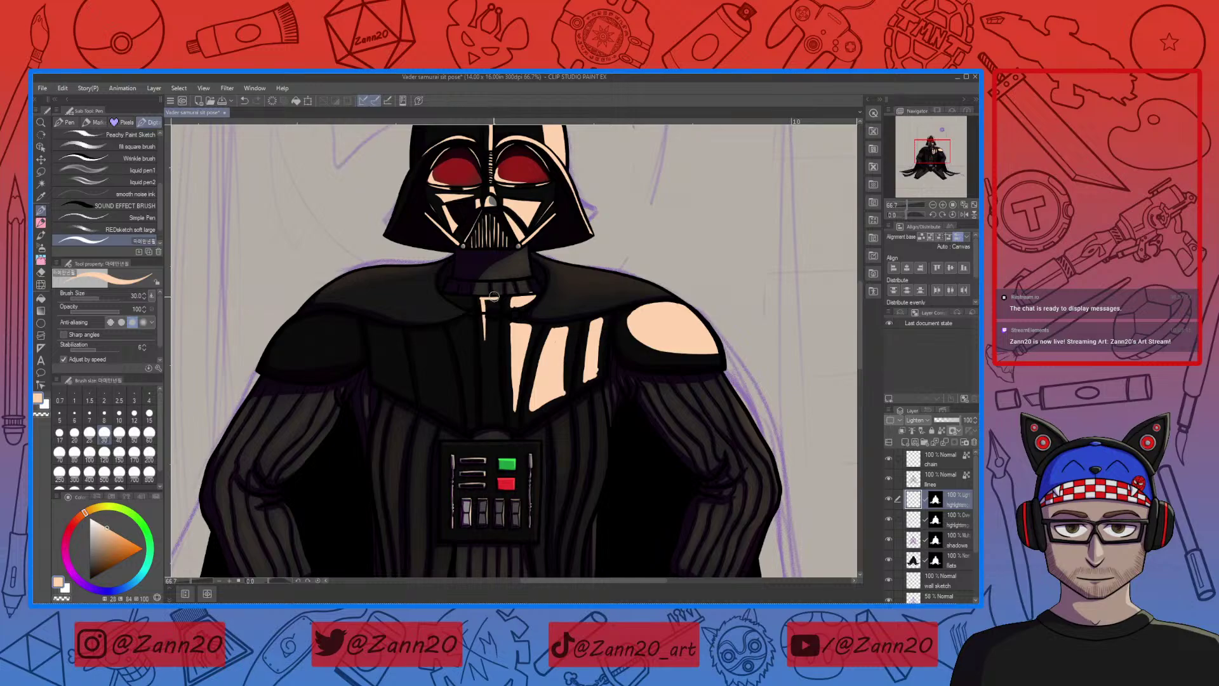
left_click_drag(491, 302, 486, 368)
left_click_drag(490, 317, 490, 373)
left_click_drag(489, 295, 486, 365)
left_click_drag(487, 304, 489, 396)
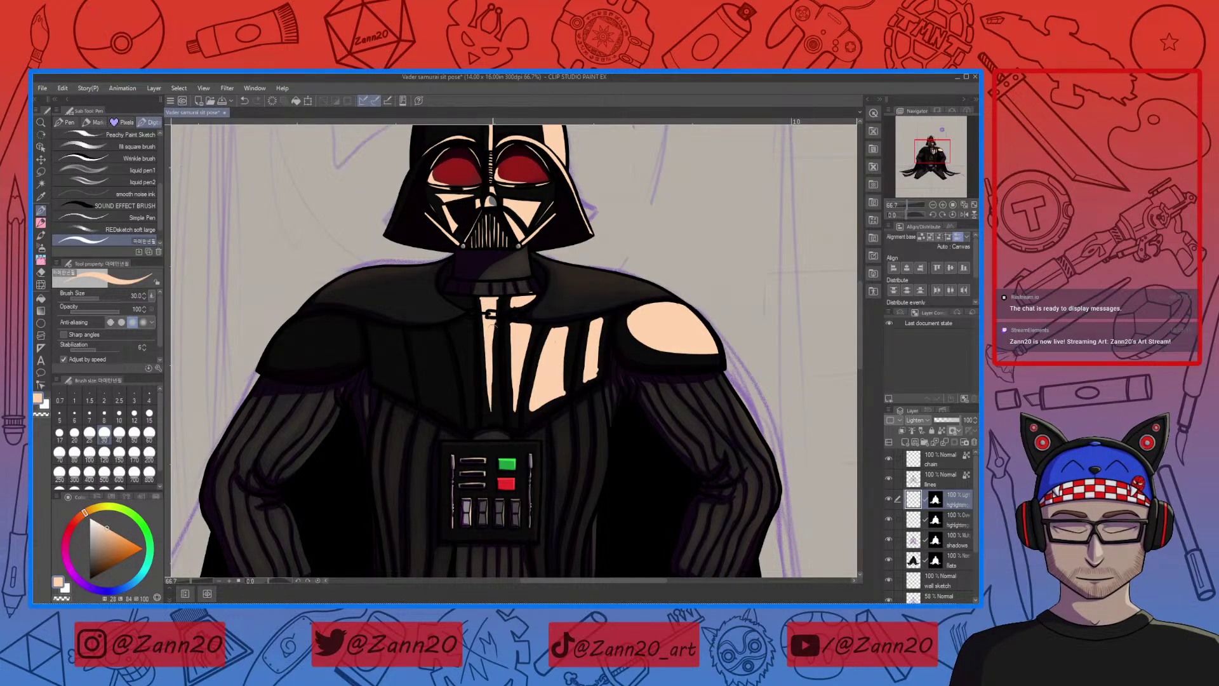
left_click_drag(490, 321, 491, 414)
left_click_drag(489, 358, 490, 419)
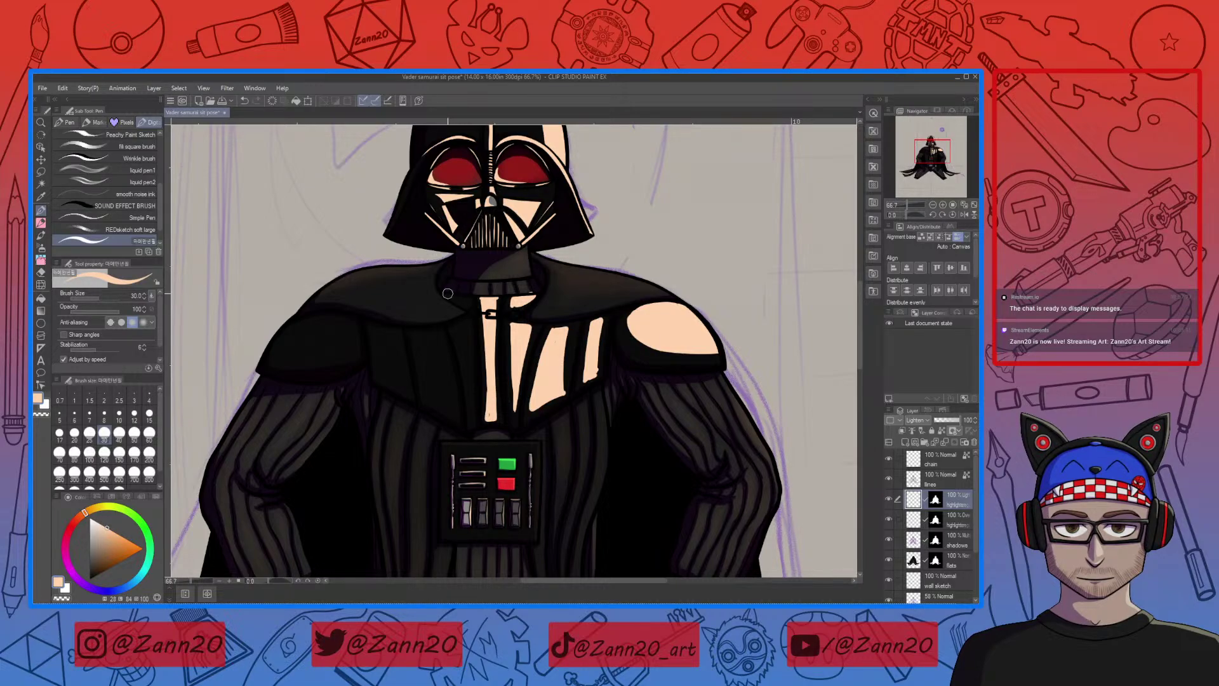
Fill the chest panels left of the central strip, the left collar gap and the left shoulder plate with peach highlights
mouse_move(448, 295)
left_mouse_down()
mouse_move(465, 301)
mouse_move(450, 299)
mouse_move(467, 367)
left_mouse_up()
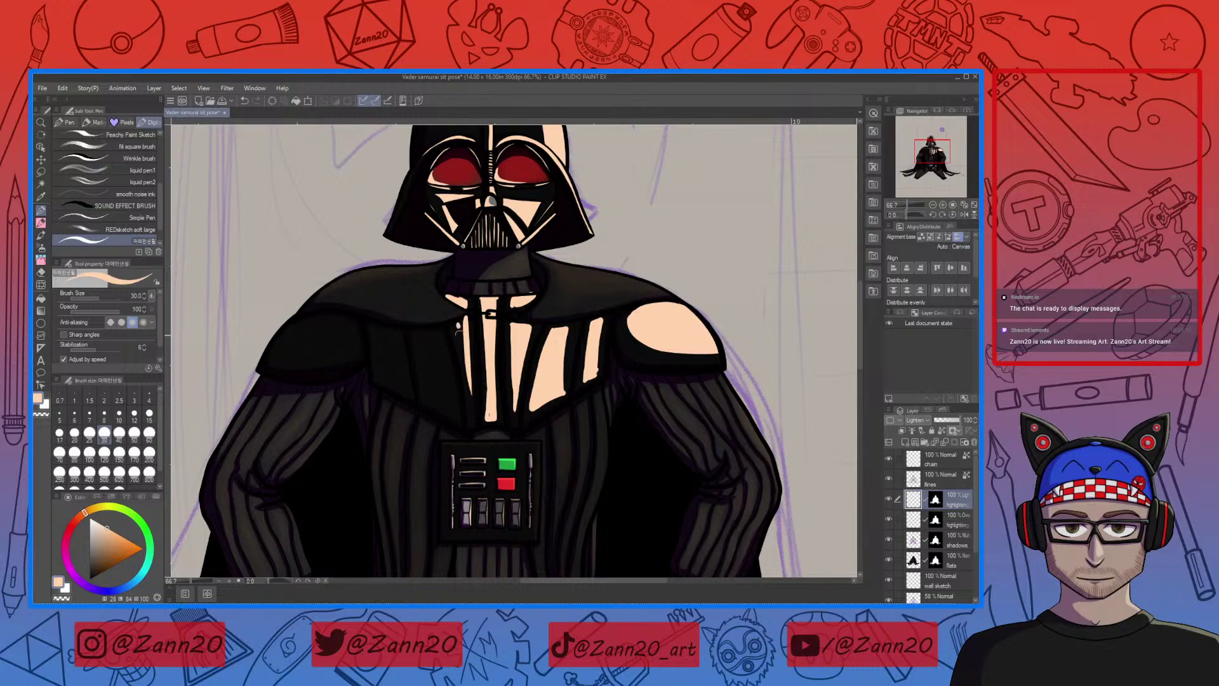
left_click_drag(458, 318, 472, 427)
mouse_move(443, 331)
left_mouse_down()
mouse_move(453, 417)
mouse_move(424, 392)
mouse_move(416, 349)
mouse_move(416, 336)
mouse_move(442, 333)
mouse_move(432, 340)
mouse_move(446, 398)
mouse_move(434, 344)
mouse_move(446, 389)
left_mouse_up()
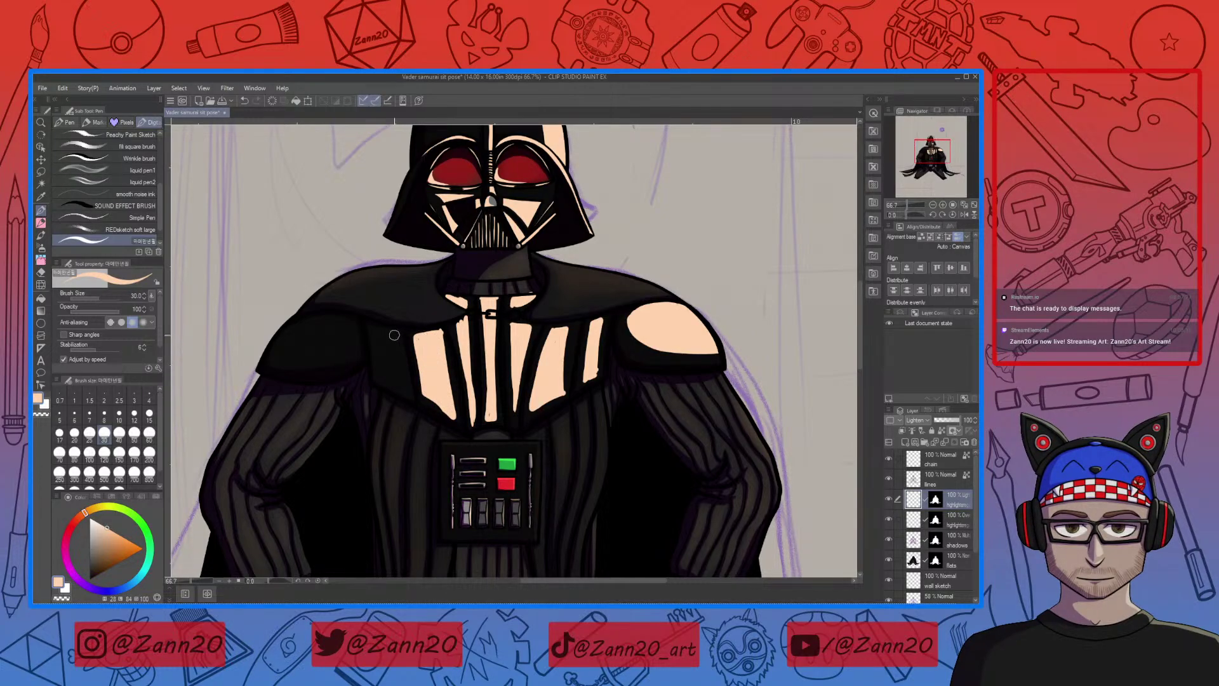
mouse_move(395, 333)
left_mouse_down()
mouse_move(401, 393)
mouse_move(376, 336)
mouse_move(396, 334)
mouse_move(393, 384)
mouse_move(384, 361)
left_mouse_up()
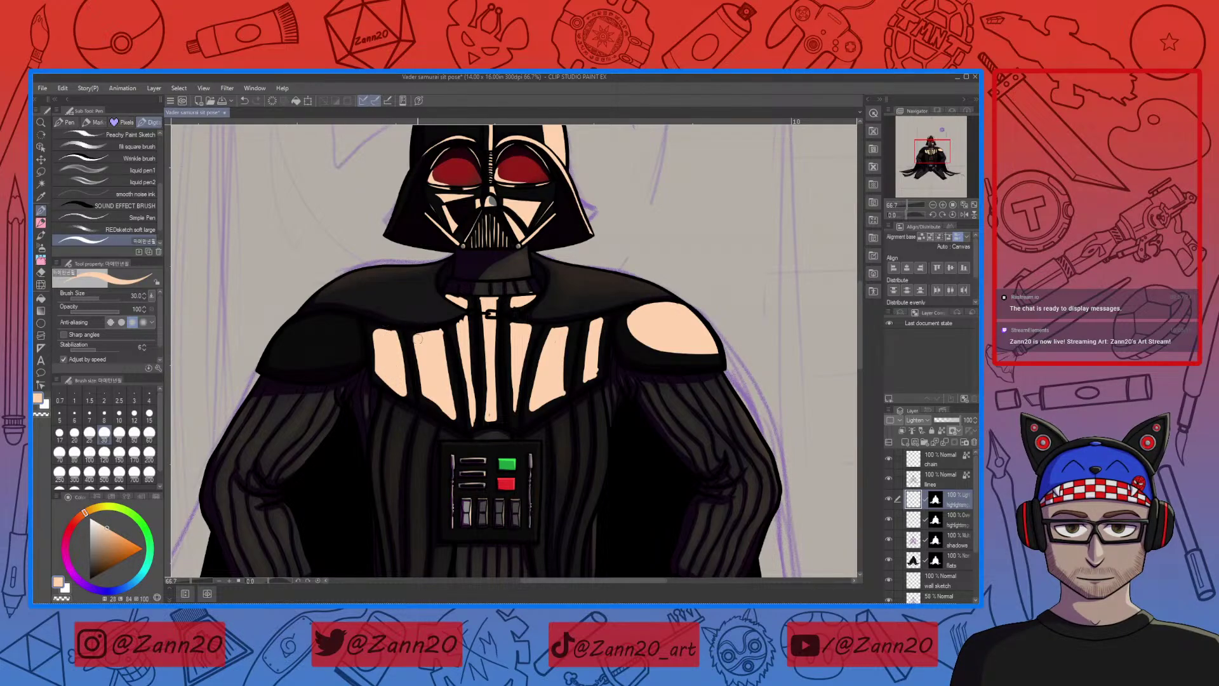
mouse_move(348, 324)
left_mouse_down()
mouse_move(285, 340)
mouse_move(343, 346)
mouse_move(348, 325)
left_mouse_up()
mouse_move(342, 332)
left_mouse_down()
mouse_move(297, 339)
mouse_move(341, 327)
mouse_move(298, 345)
mouse_move(348, 328)
mouse_move(347, 344)
mouse_move(285, 355)
mouse_move(298, 327)
mouse_move(315, 326)
mouse_move(289, 350)
mouse_move(334, 335)
mouse_move(300, 327)
mouse_move(338, 320)
left_mouse_up()
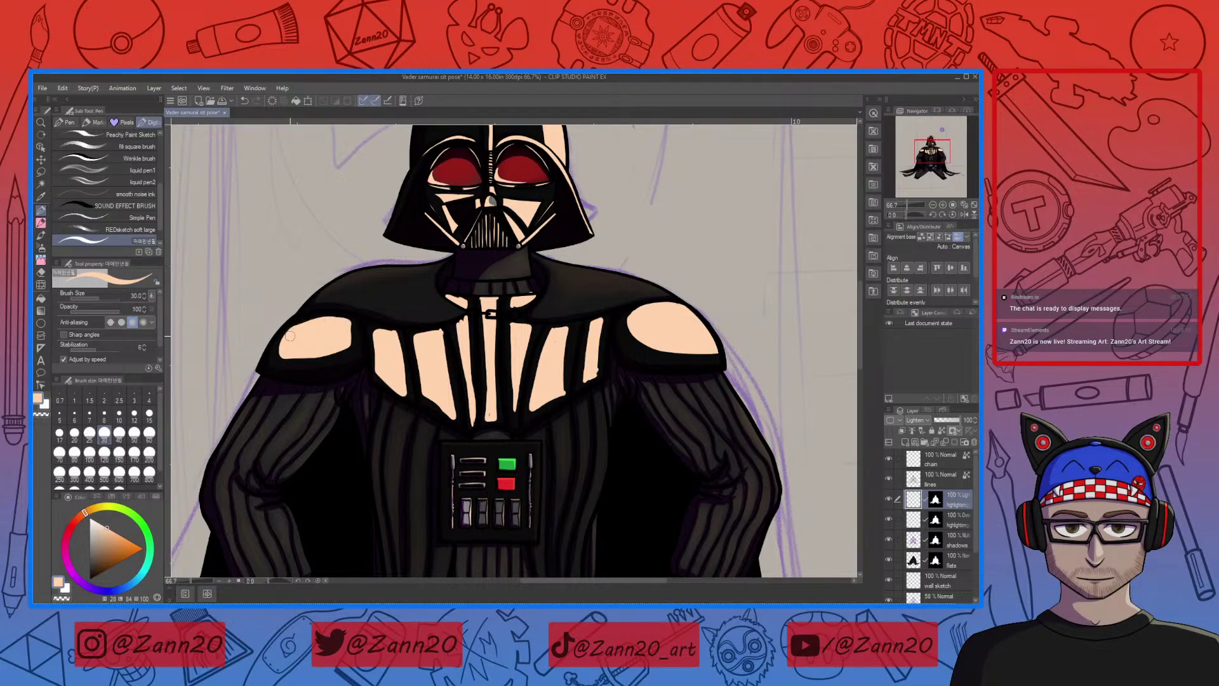
Trim the lower-left edge of the right shoulder plate's highlight into a cleaner curve using transparent colour
left_click_drag(540, 463, 583, 438)
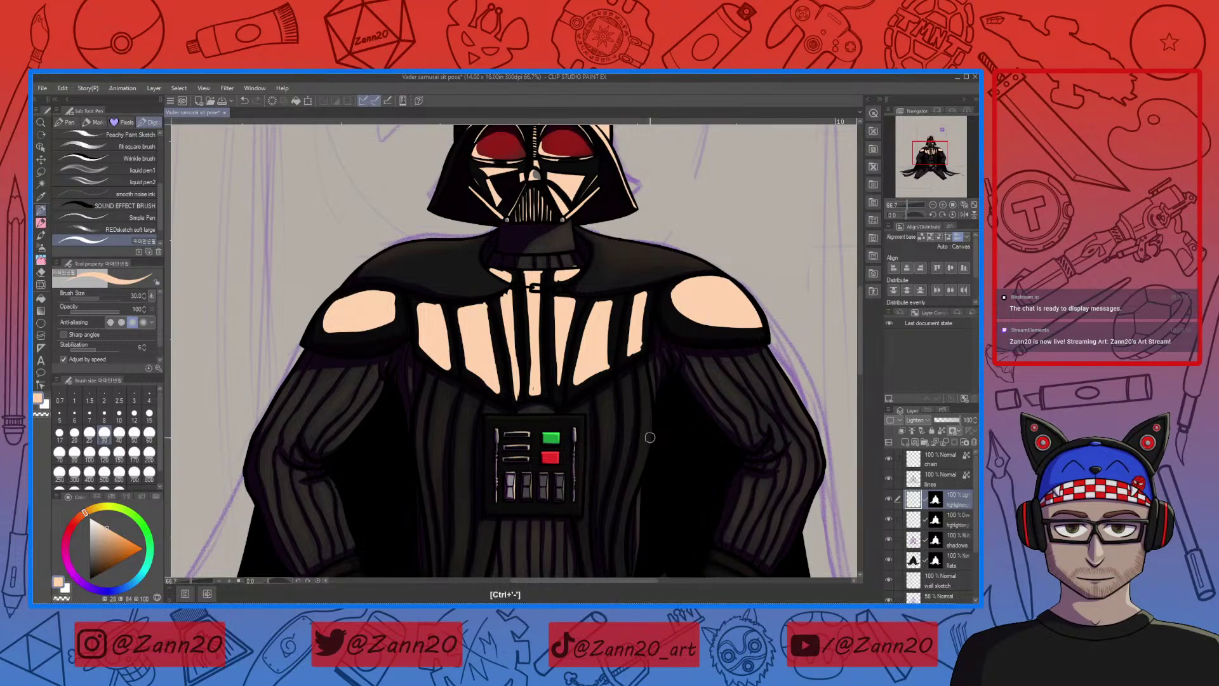
key("ctrl+minus")
key("ctrl+minus")
key("ctrl+minus")
key("ctrl+minus")
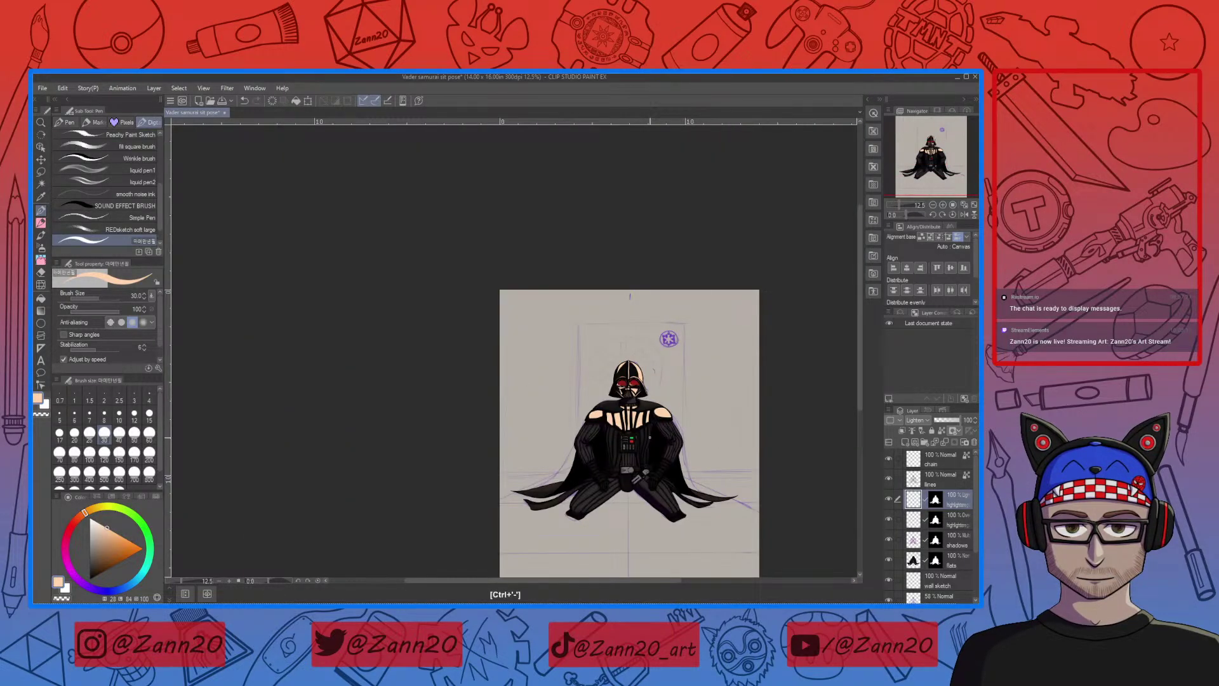
key("ctrl+plus")
key("ctrl+plus")
key("ctrl+plus")
key("ctrl+plus")
key("ctrl+plus")
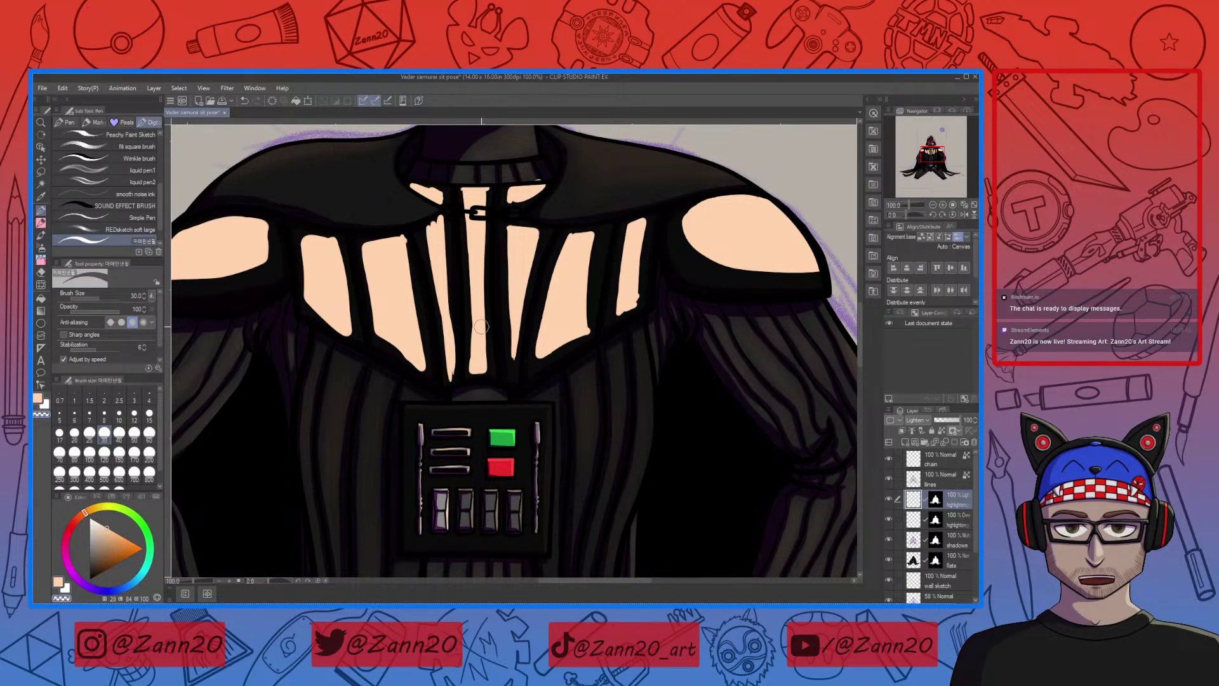
left_click_drag(690, 332, 475, 466)
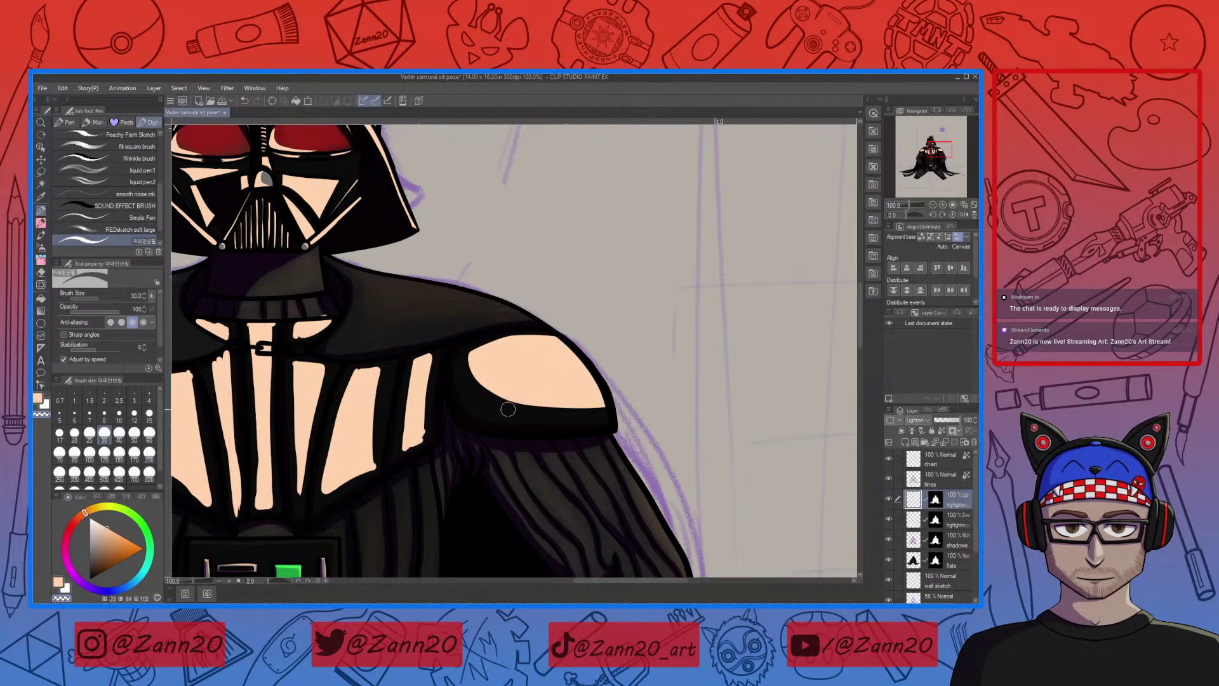
left_click_drag(516, 401, 476, 378)
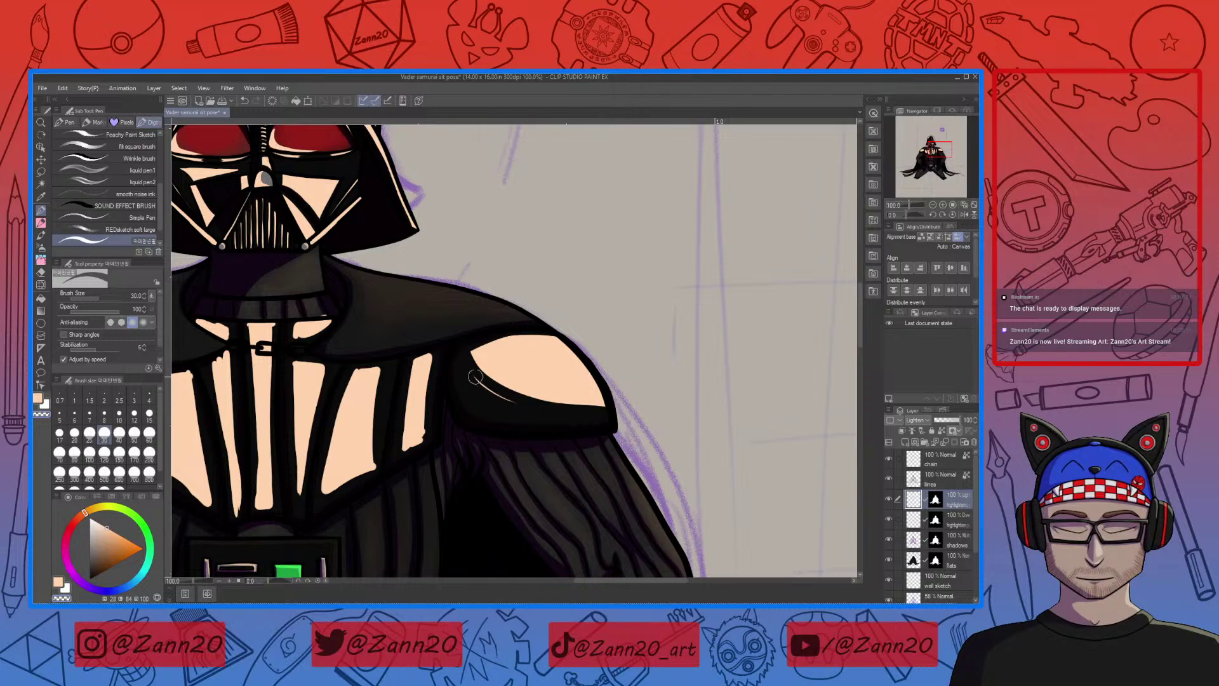
key("ctrl+z")
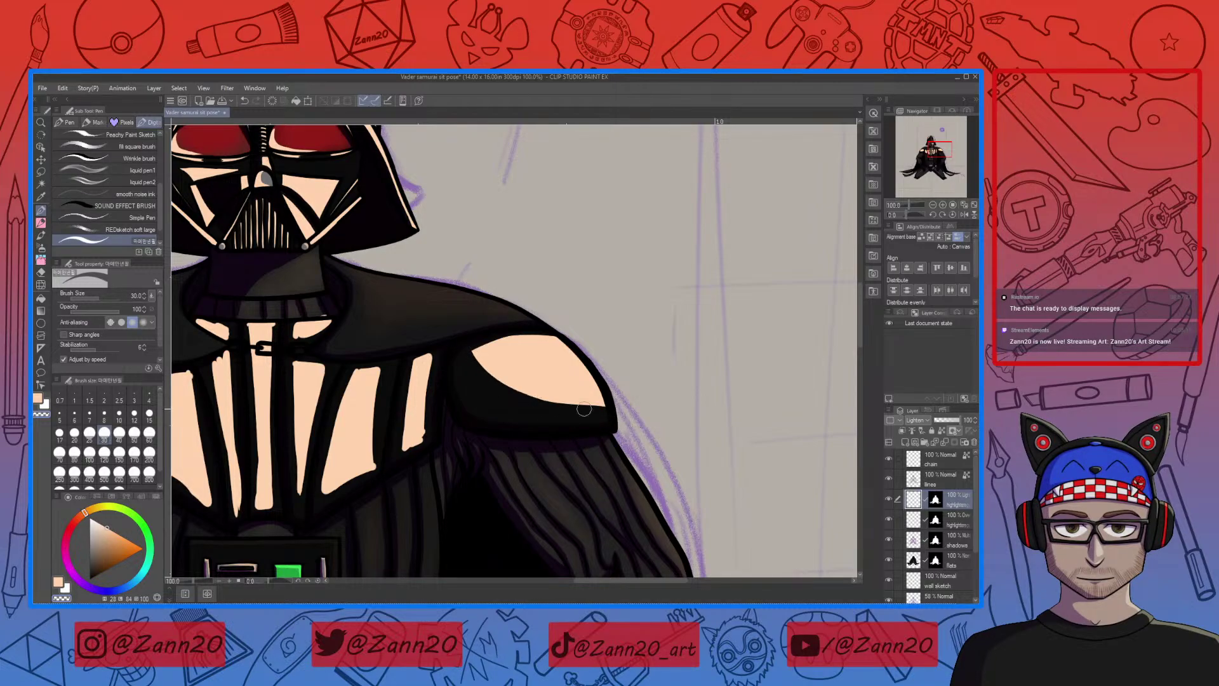
Erase along the edges of the highlights on the three right-hand chest panels to slim and straighten them
left_click_drag(445, 457, 572, 440)
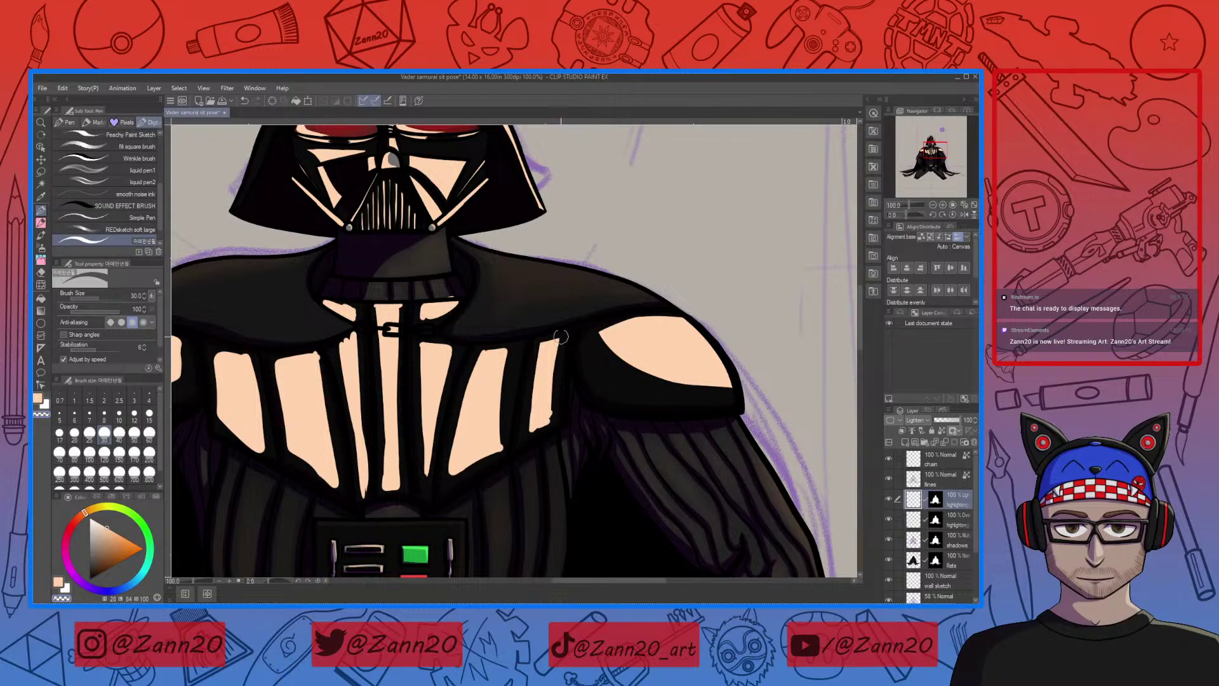
left_click_drag(560, 337, 557, 419)
left_click_drag(541, 333, 531, 425)
left_click_drag(543, 331, 536, 393)
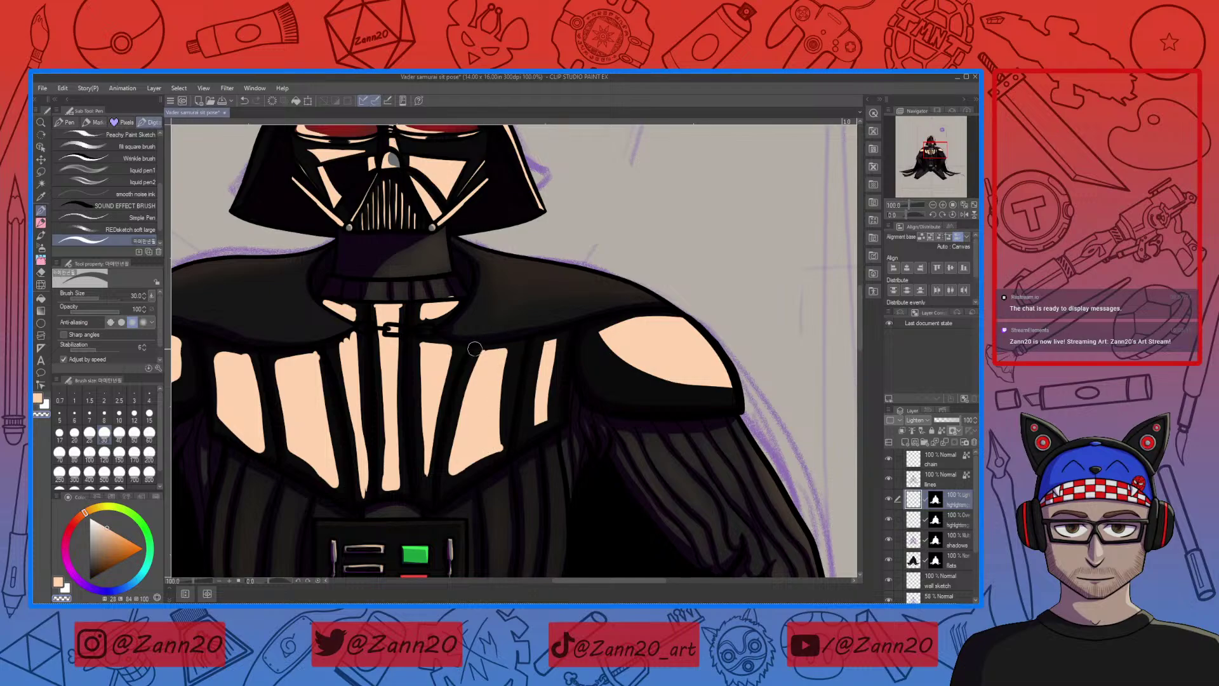
left_click_drag(482, 345, 448, 484)
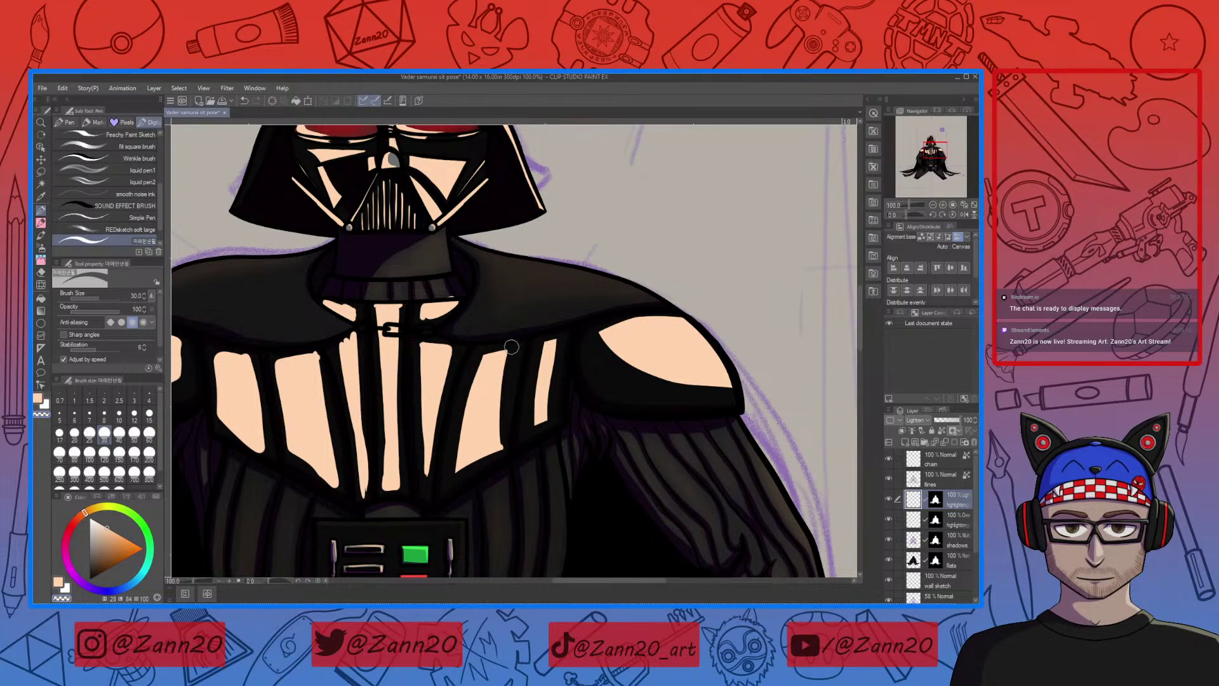
mouse_move(512, 348)
left_mouse_down()
mouse_move(497, 452)
mouse_move(604, 395)
left_mouse_up()
left_click_drag(563, 325, 536, 450)
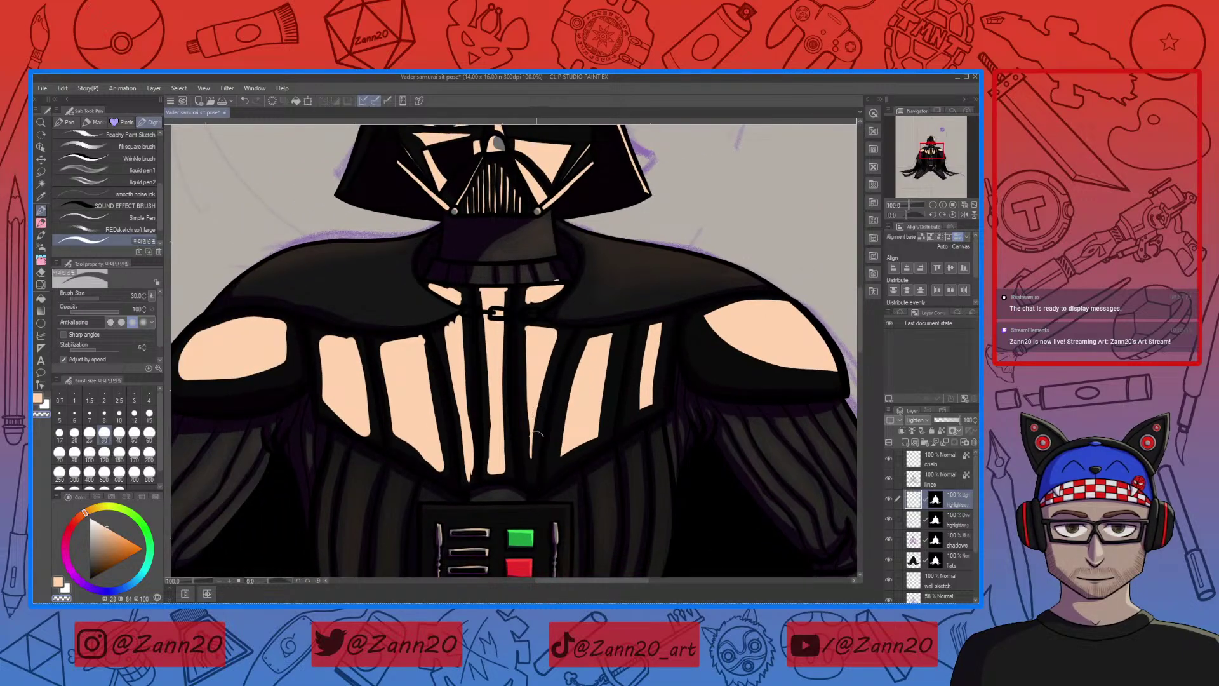
left_click_drag(523, 329, 528, 484)
mouse_move(526, 326)
left_mouse_down()
mouse_move(571, 325)
mouse_move(523, 327)
mouse_move(527, 349)
mouse_move(530, 291)
mouse_move(523, 303)
mouse_move(554, 301)
left_mouse_up()
Erase the highlight over the small clasp below the collar, and undo the extra stroke on the left collar gap
left_click_drag(515, 379, 598, 406)
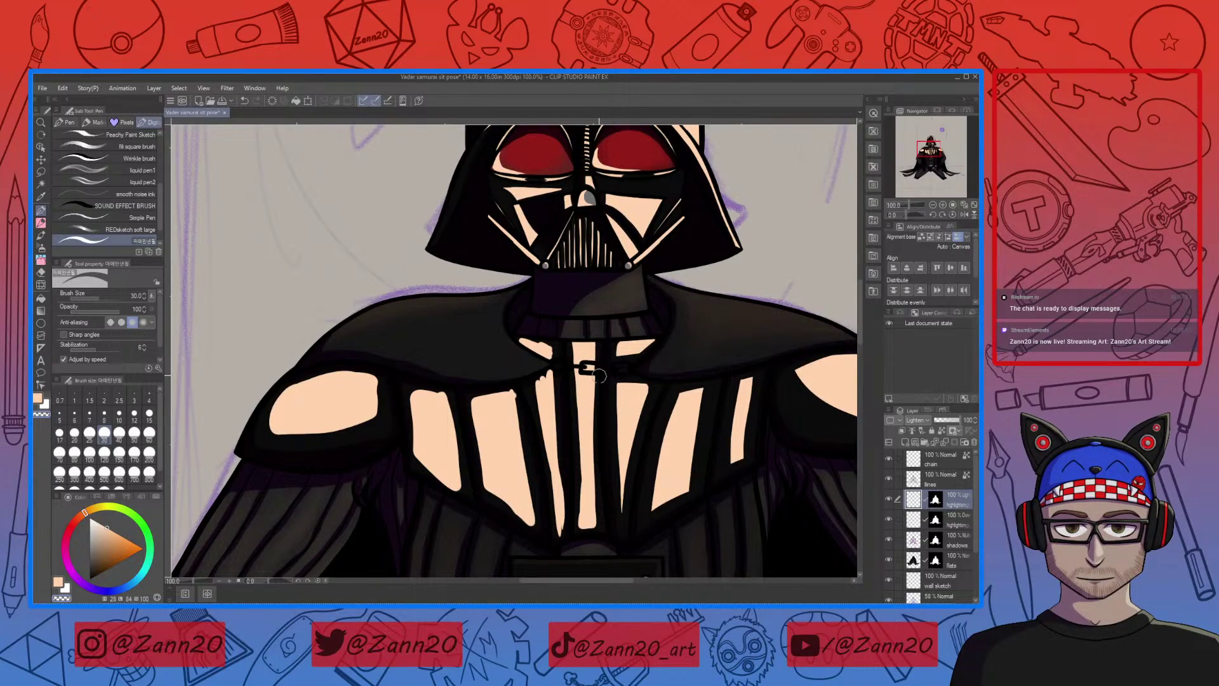
left_click_drag(586, 369, 591, 374)
left_click_drag(582, 367, 597, 369)
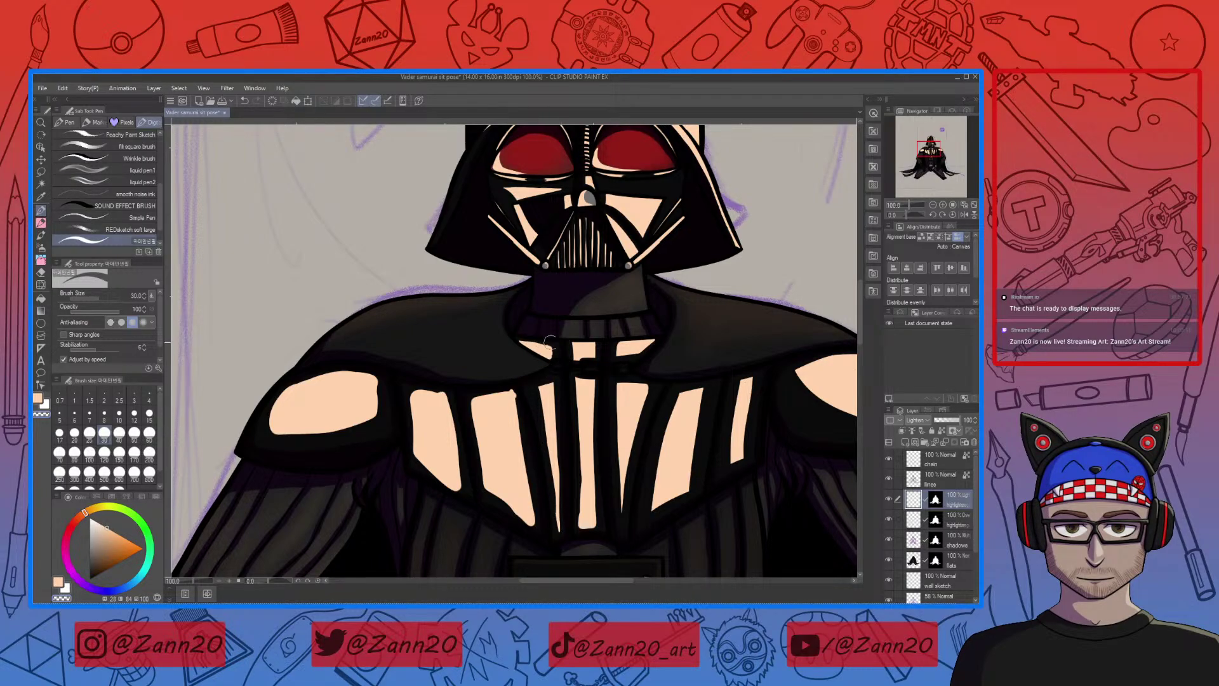
left_click_drag(523, 335, 532, 368)
key("ctrl+z")
Clean up the edges of the highlights on the two outer left chest panels
left_click_drag(543, 433, 599, 400)
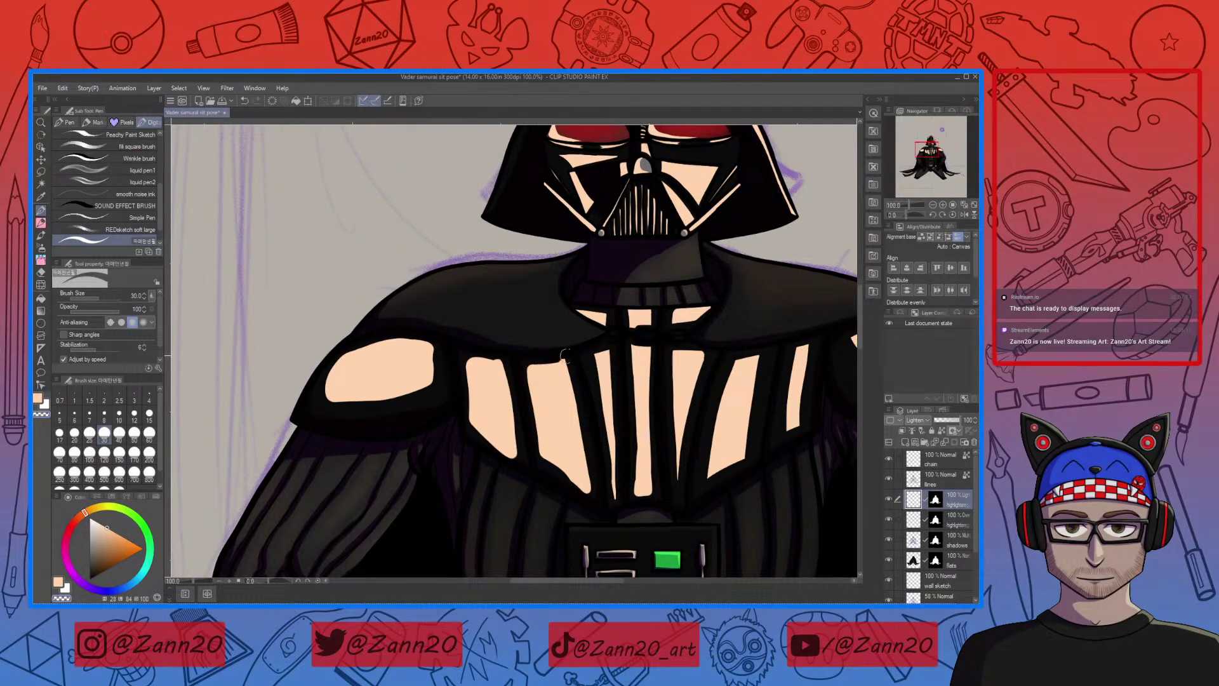
left_click_drag(527, 376, 542, 455)
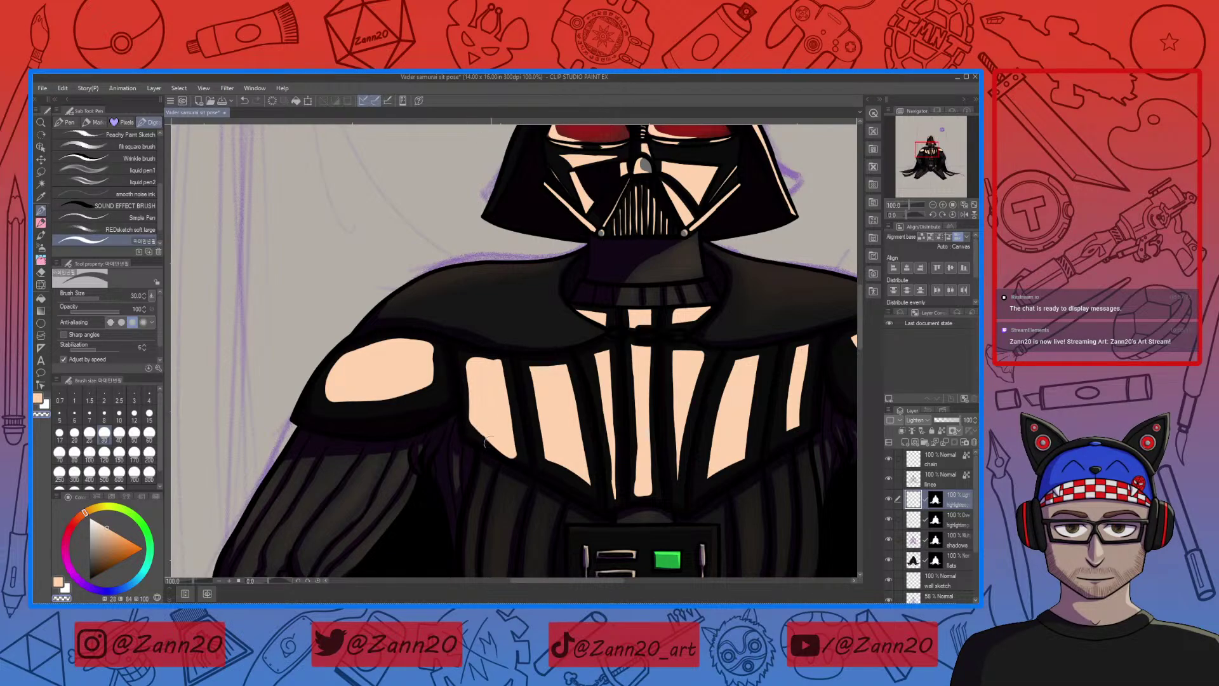
left_click_drag(462, 353, 481, 445)
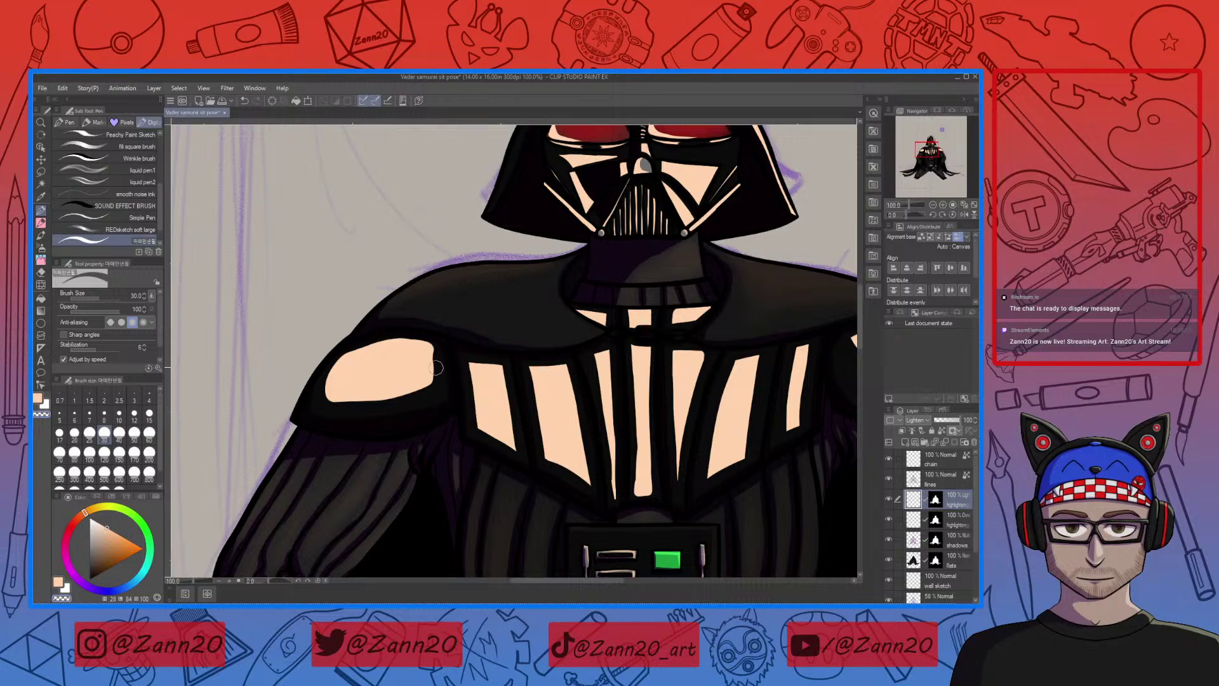
Trim the left shoulder plate's highlight on all sides into a tapered, pointed shape
left_click_drag(432, 350, 430, 385)
left_click_drag(322, 404, 430, 386)
mouse_move(334, 360)
left_mouse_down()
mouse_move(362, 345)
mouse_move(448, 344)
left_mouse_up()
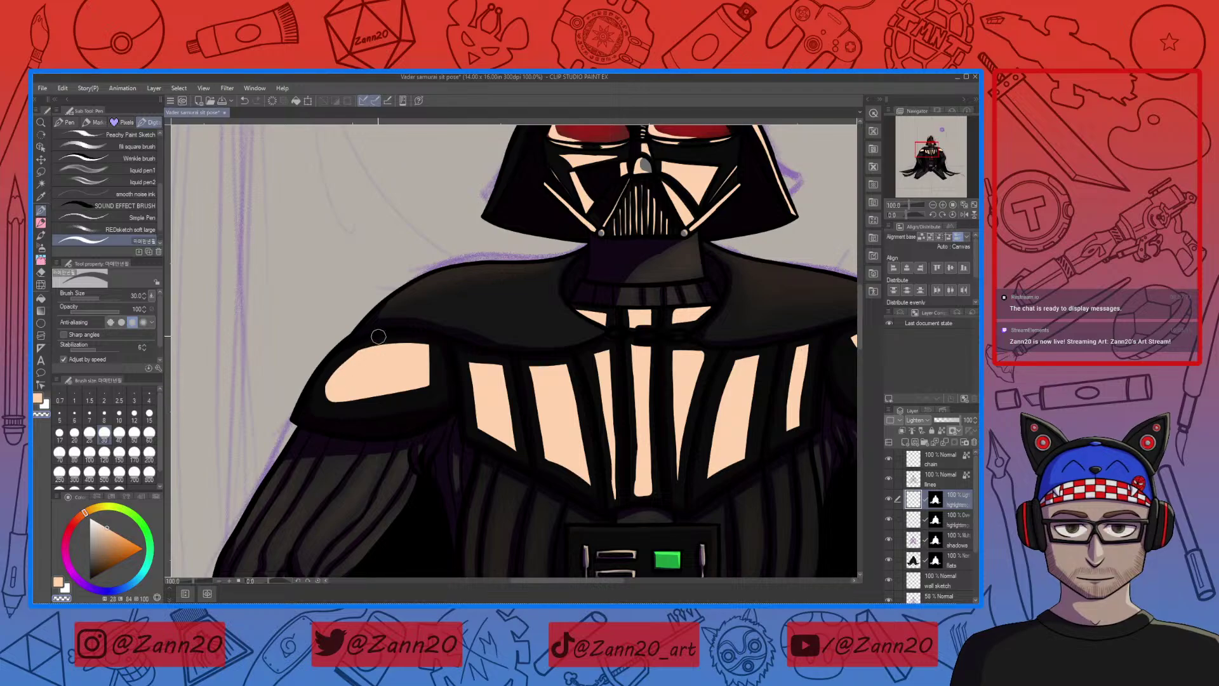
left_click_drag(322, 375, 381, 341)
left_click_drag(316, 392, 393, 336)
left_click_drag(319, 400, 445, 388)
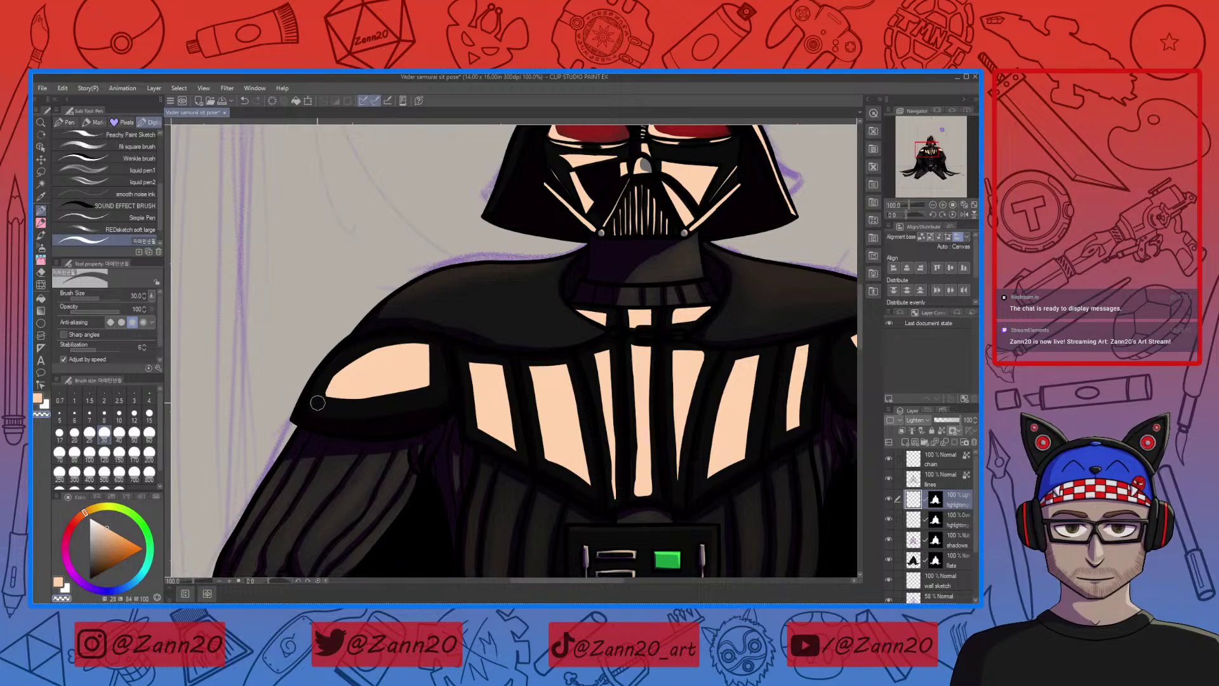
left_click_drag(316, 400, 429, 343)
mouse_move(335, 403)
left_mouse_down()
mouse_move(449, 376)
mouse_move(417, 337)
mouse_move(435, 416)
mouse_move(416, 339)
mouse_move(431, 378)
left_mouse_up()
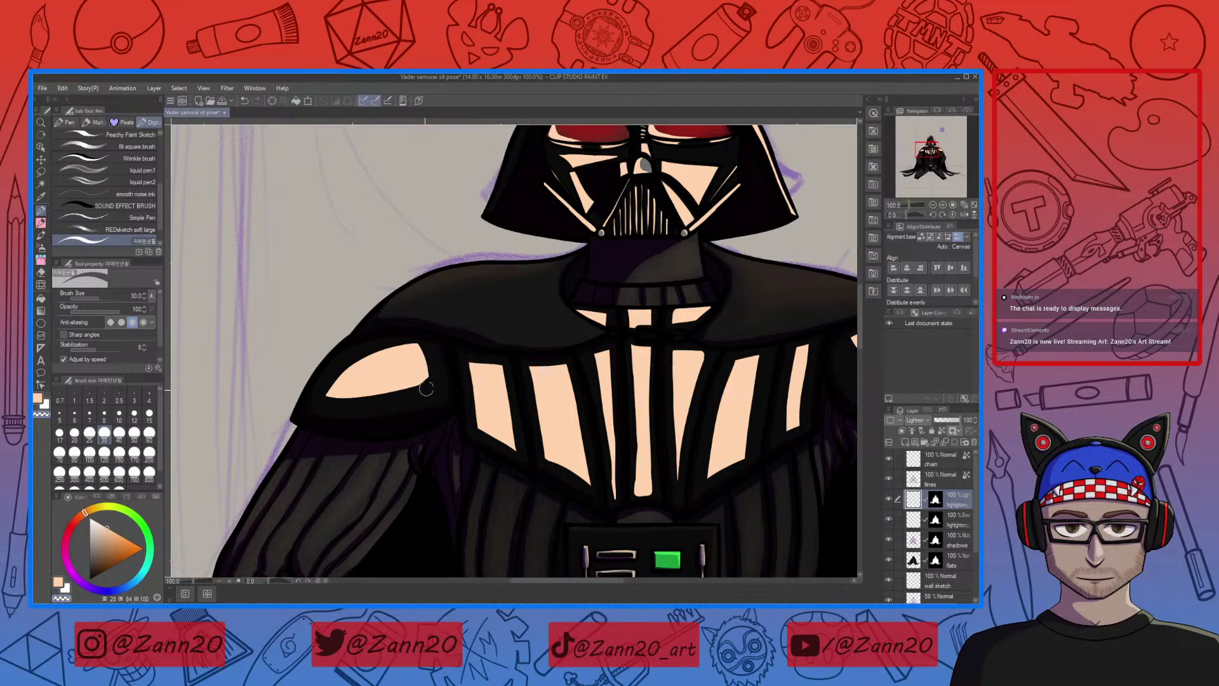
Split the central chest strip's highlight lengthwise into thin streaks, continuing the gap up to the collar
key("ctrl+minus")
key("ctrl+minus")
key("ctrl+minus")
key("ctrl+minus")
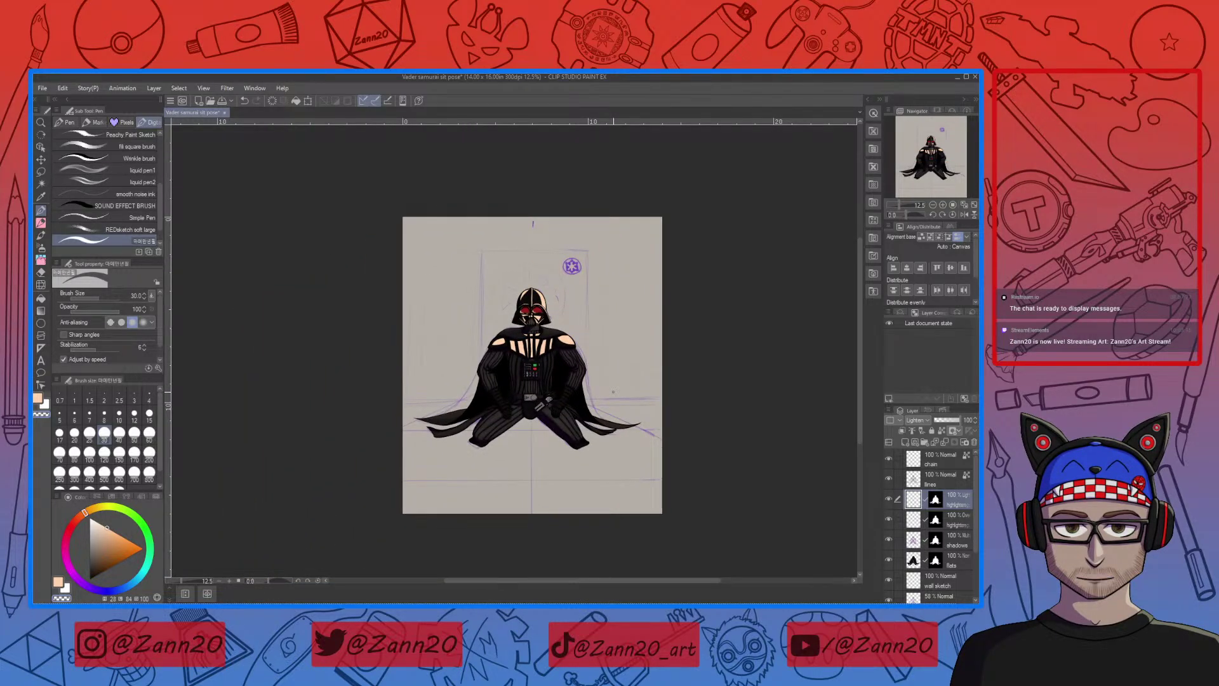
key("ctrl+plus")
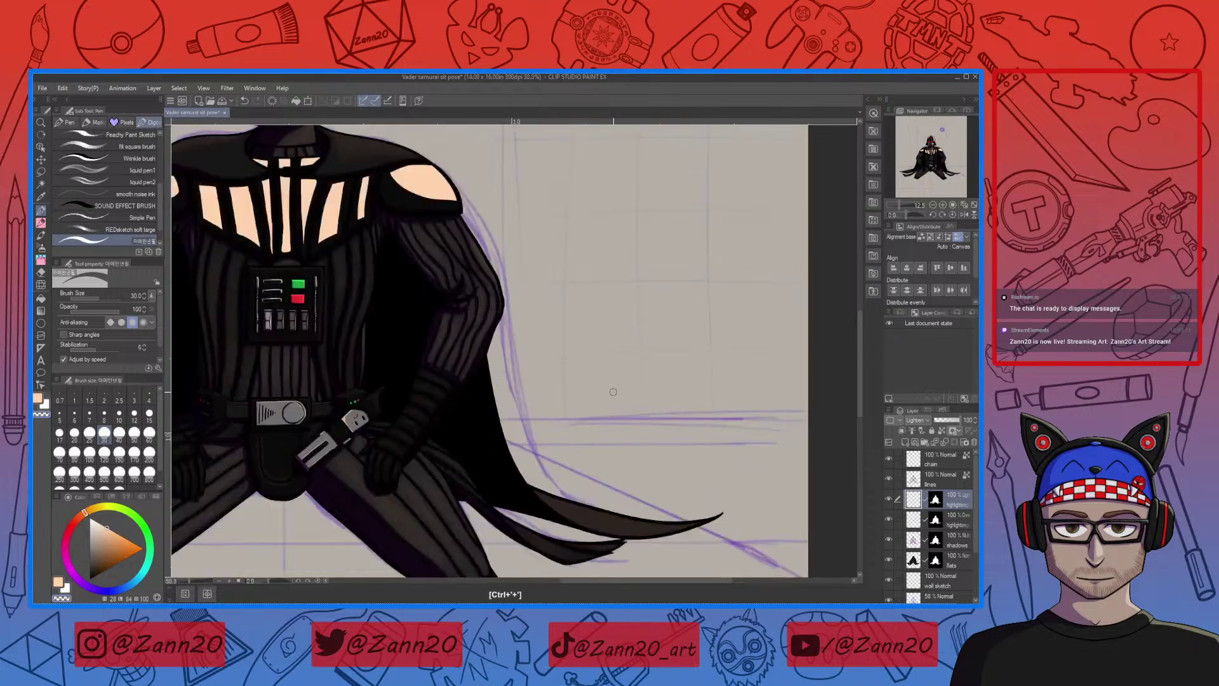
left_click_drag(372, 331, 584, 478)
key("ctrl+plus")
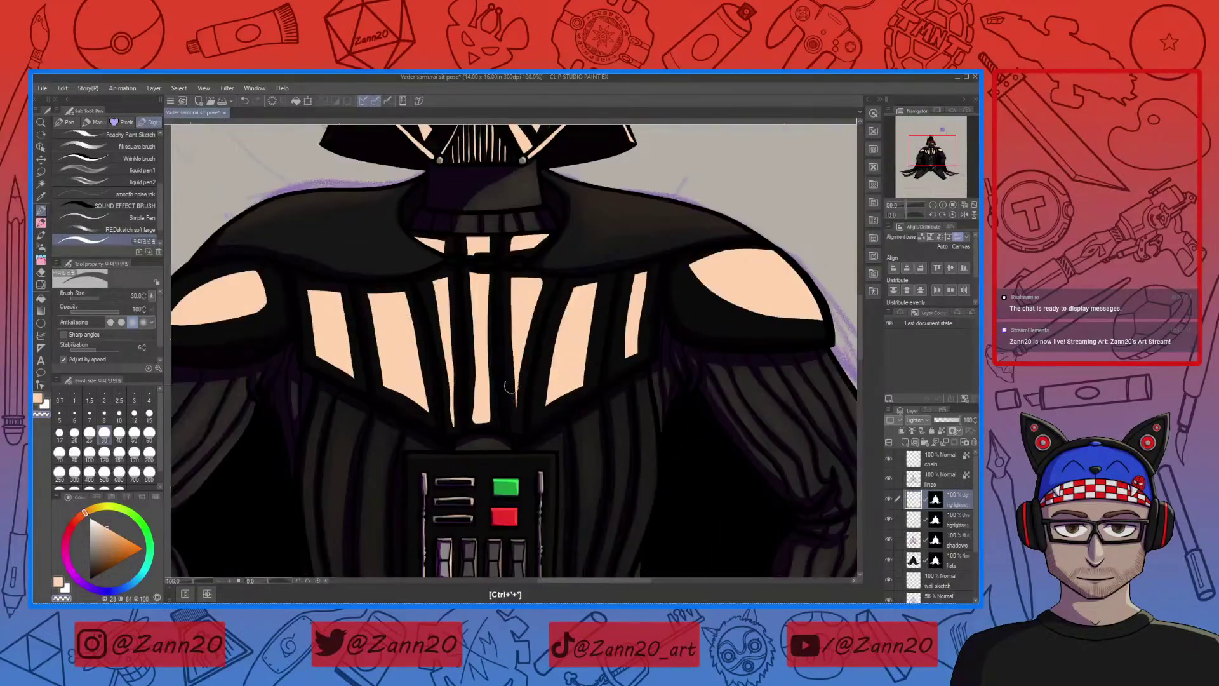
left_click_drag(478, 275, 487, 447)
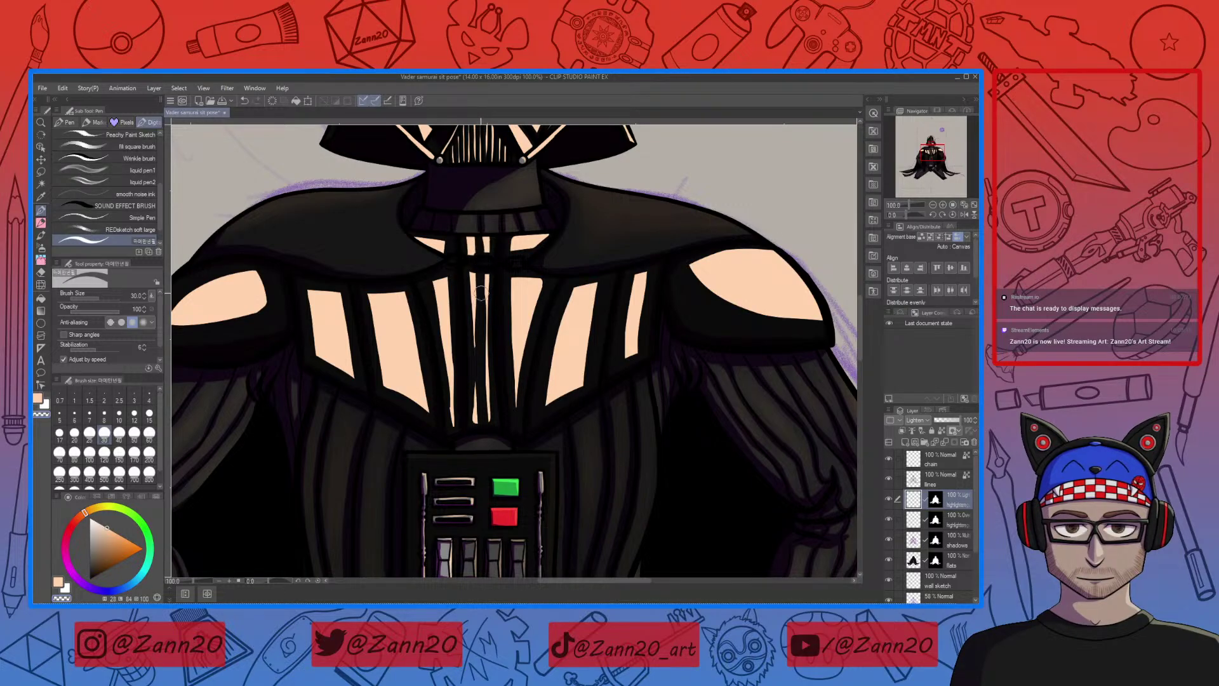
left_click_drag(478, 295, 476, 227)
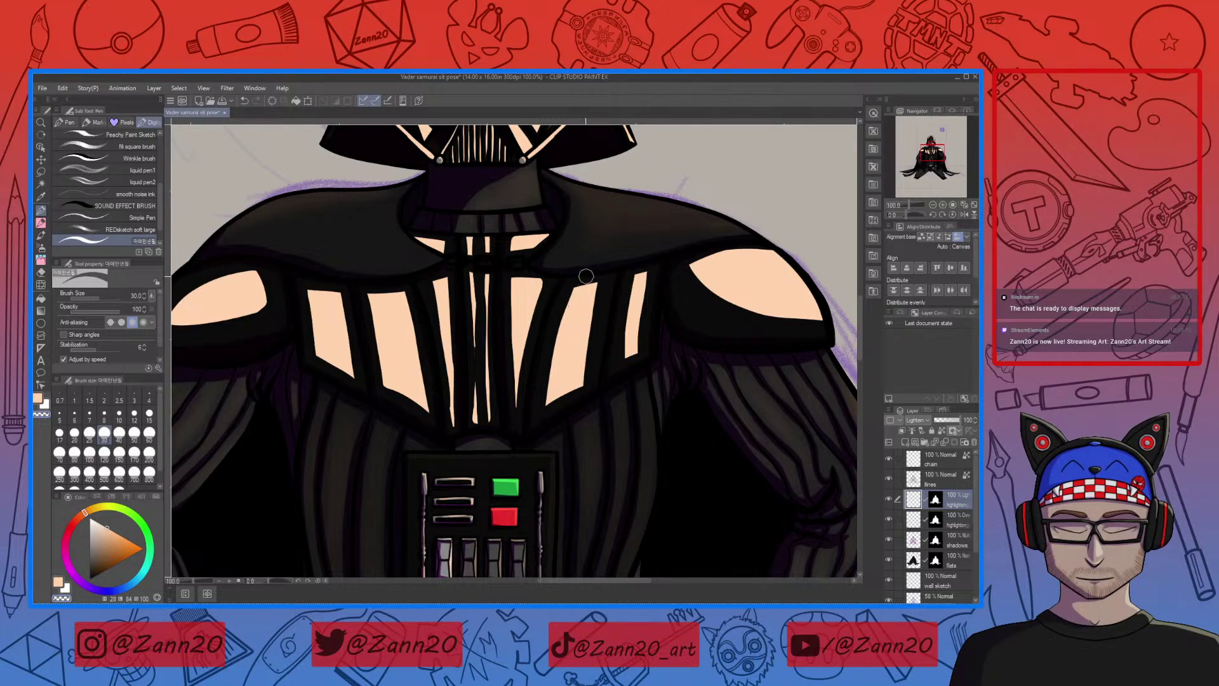
Erase lengthwise gaps in the two outer right chest panels' highlights, leaving thin reflective streaks
mouse_move(589, 272)
left_mouse_down()
mouse_move(571, 406)
mouse_move(581, 388)
left_mouse_up()
left_click_drag(576, 294, 559, 398)
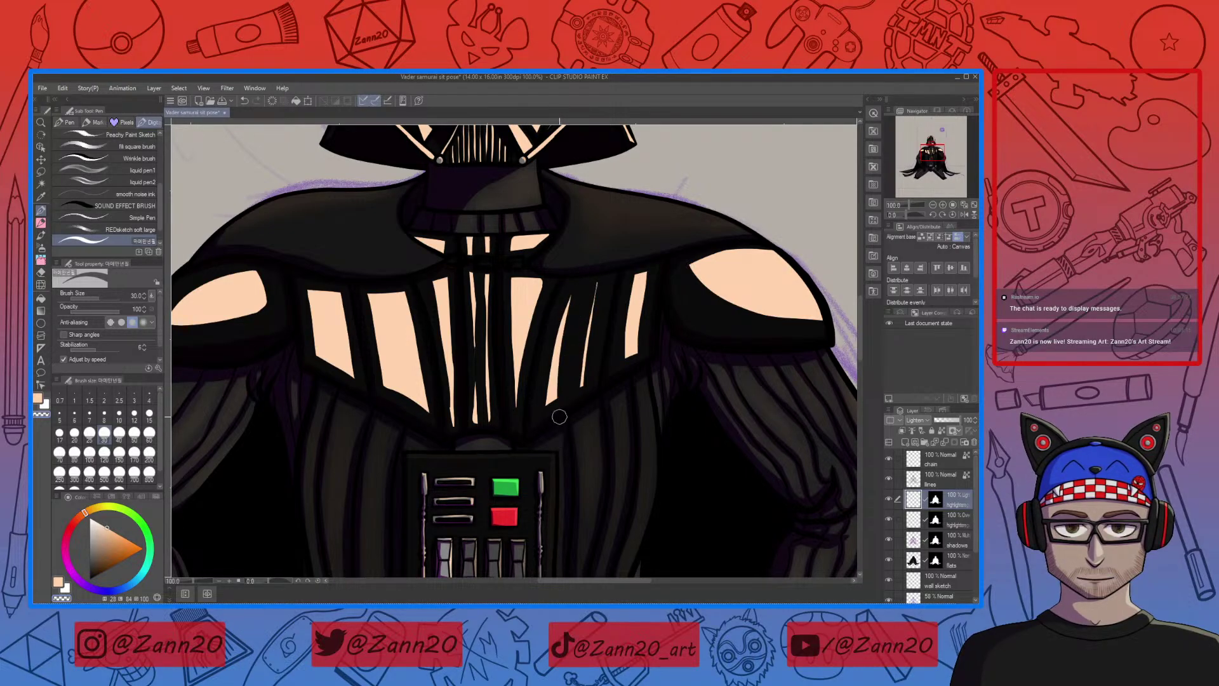
left_click_drag(573, 318, 554, 400)
left_click_drag(569, 350, 551, 403)
left_click_drag(643, 270, 627, 358)
left_click_drag(642, 272, 628, 357)
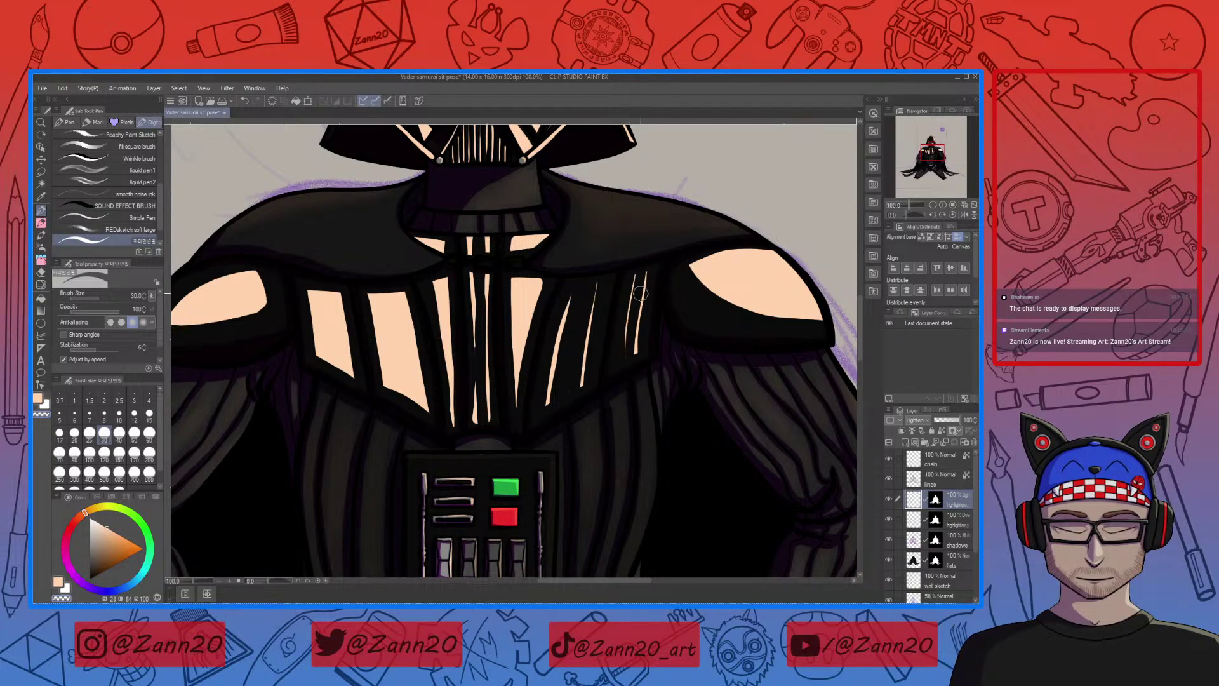
left_click_drag(643, 293, 631, 353)
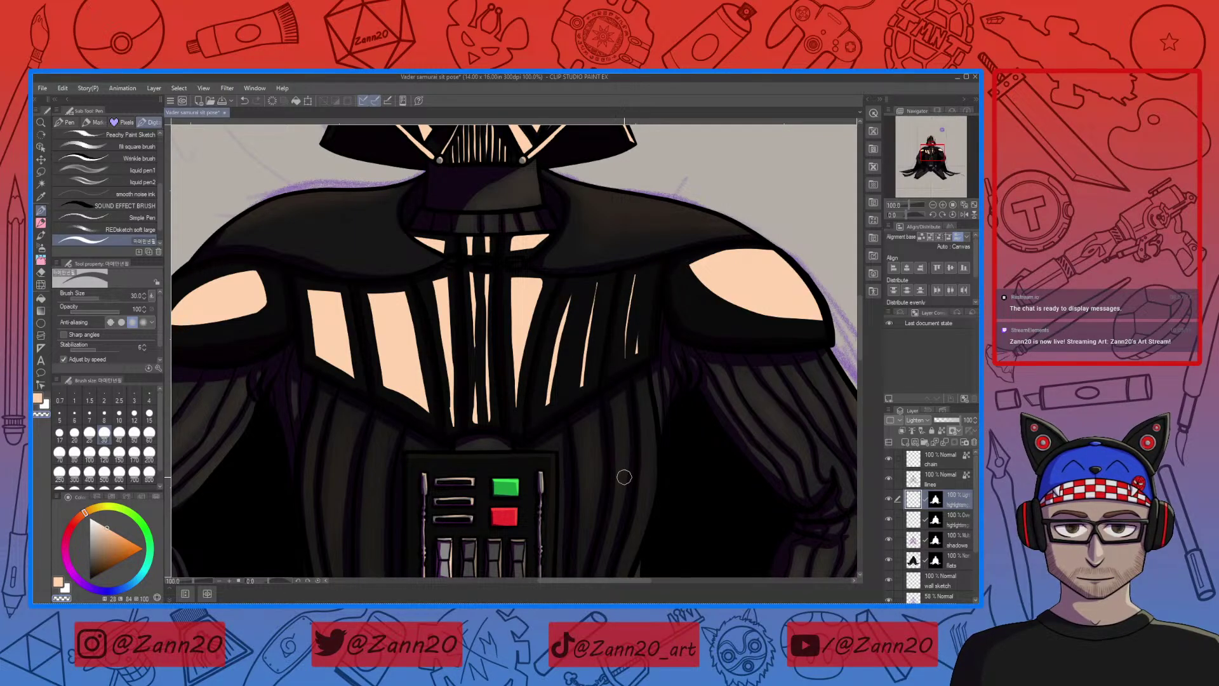
key("ctrl+z")
left_click_drag(641, 344, 640, 368)
Break the highlight on the chest panel just right of the central strip into narrow tapering streaks
mouse_move(540, 271)
left_mouse_down()
mouse_move(521, 322)
mouse_move(530, 287)
mouse_move(524, 304)
mouse_move(519, 272)
mouse_move(519, 381)
left_mouse_up()
left_click_drag(519, 336, 519, 386)
left_click_drag(518, 330, 517, 397)
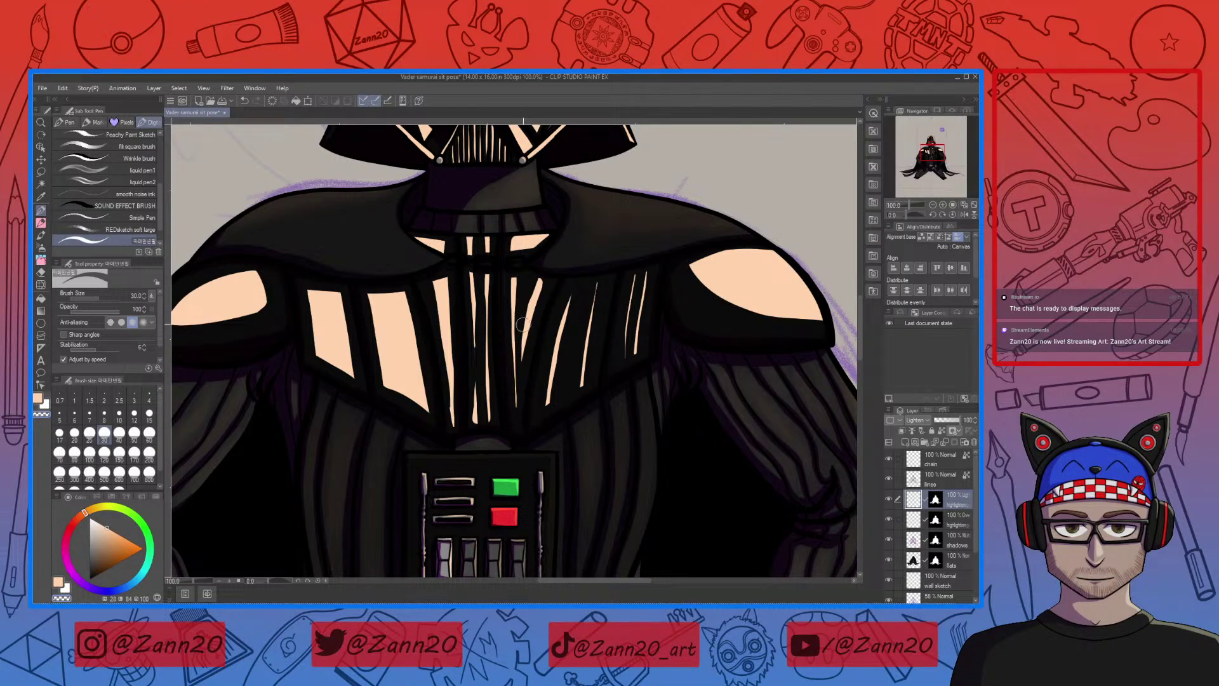
mouse_move(534, 274)
left_mouse_down()
mouse_move(525, 388)
mouse_move(537, 275)
mouse_move(524, 360)
left_mouse_up()
mouse_move(551, 275)
left_mouse_down()
mouse_move(529, 375)
mouse_move(526, 331)
mouse_move(548, 274)
mouse_move(532, 343)
left_mouse_up()
Split the second-from-left chest panel's highlight lengthwise and trim its edges, leaving two thin tapering streaks
left_click_drag(382, 294, 404, 393)
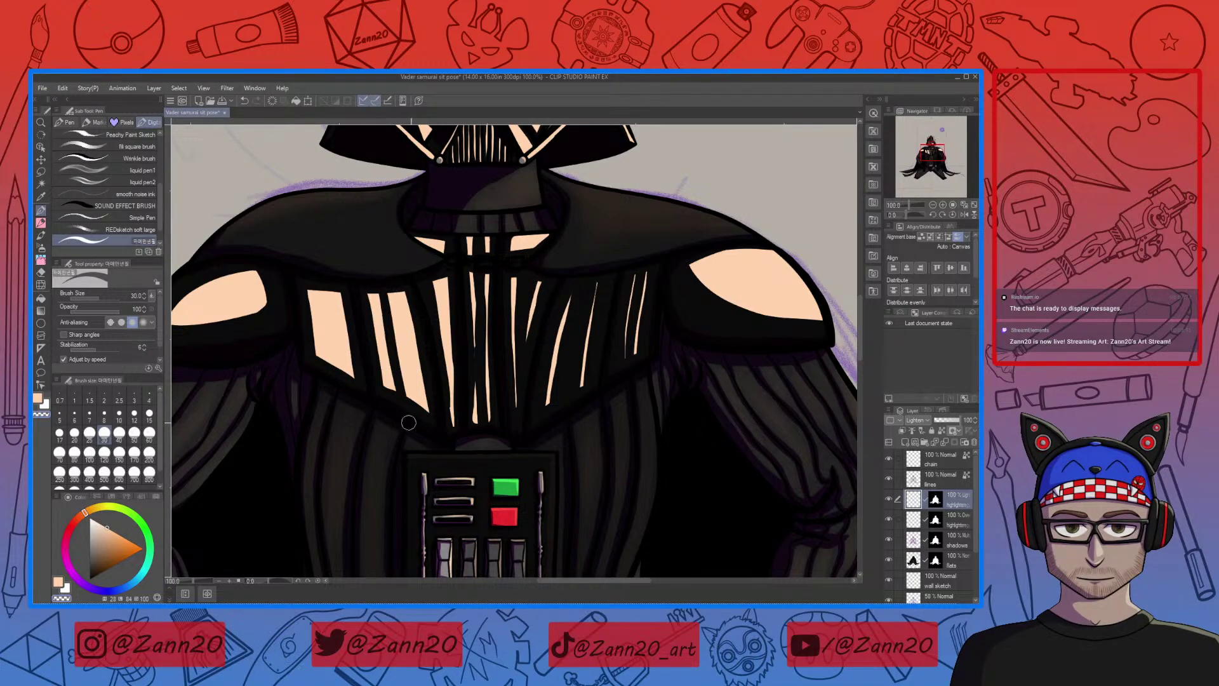
left_click_drag(389, 292, 407, 397)
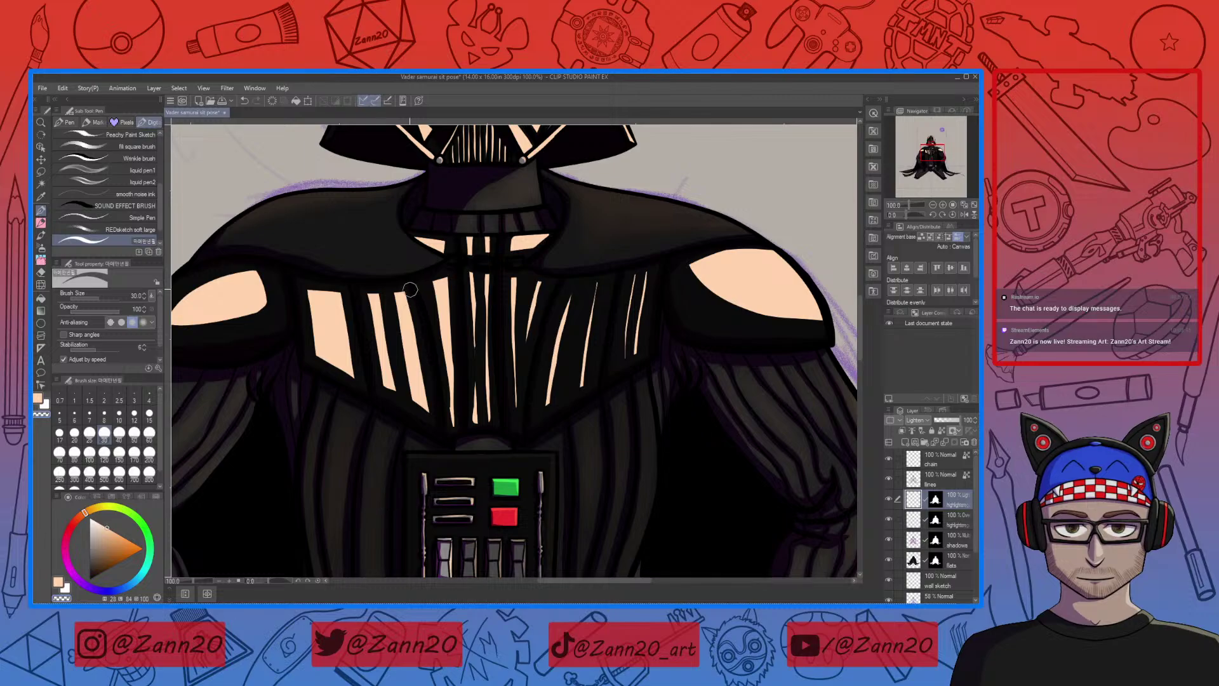
left_click_drag(402, 282, 428, 412)
left_click_drag(365, 285, 390, 413)
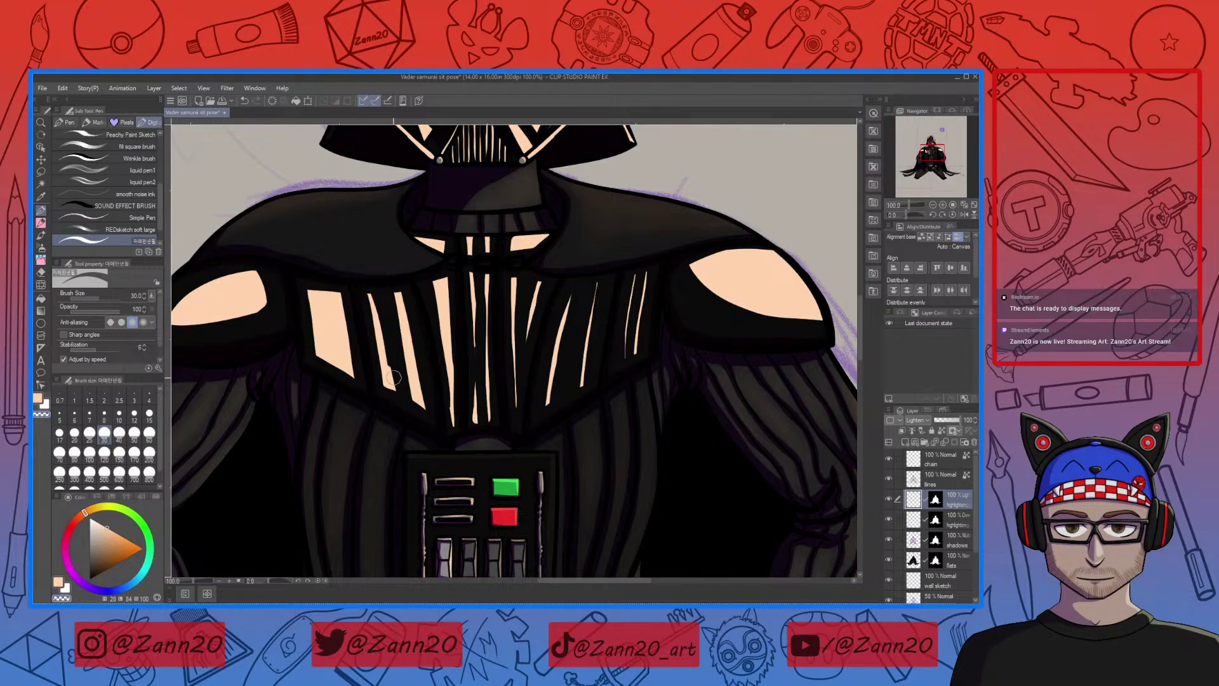
left_click_drag(383, 318, 388, 387)
left_click_drag(403, 290, 424, 412)
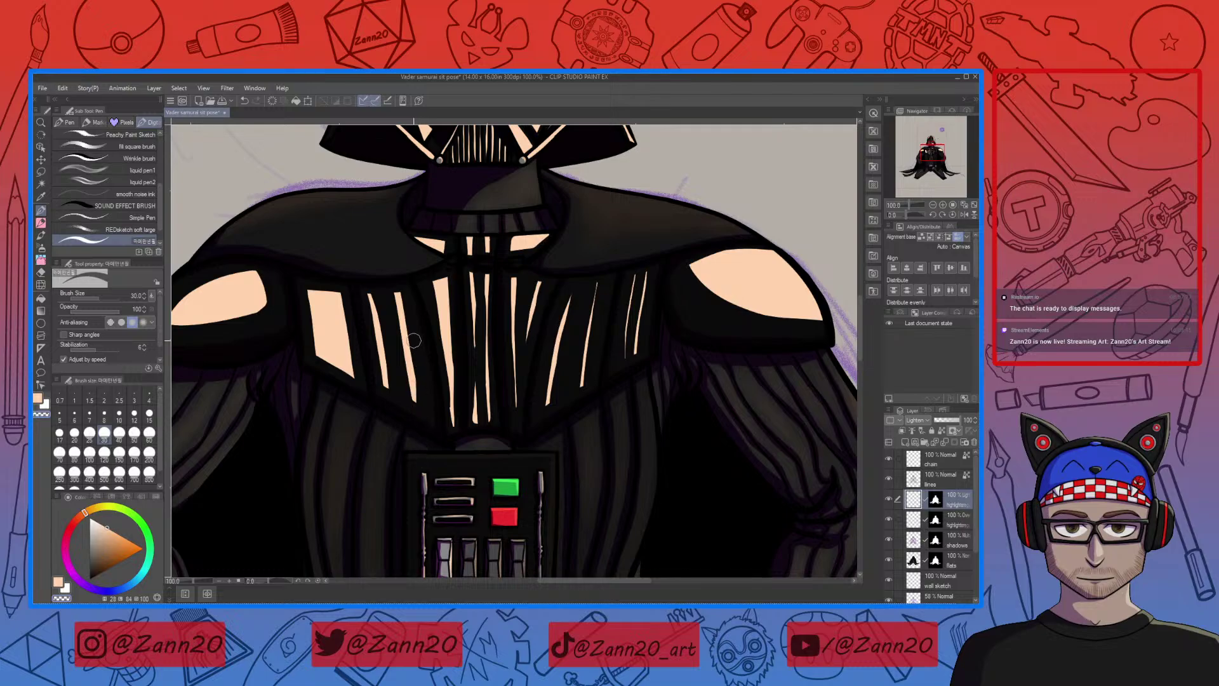
left_click_drag(399, 277, 426, 417)
left_click_drag(400, 289, 414, 401)
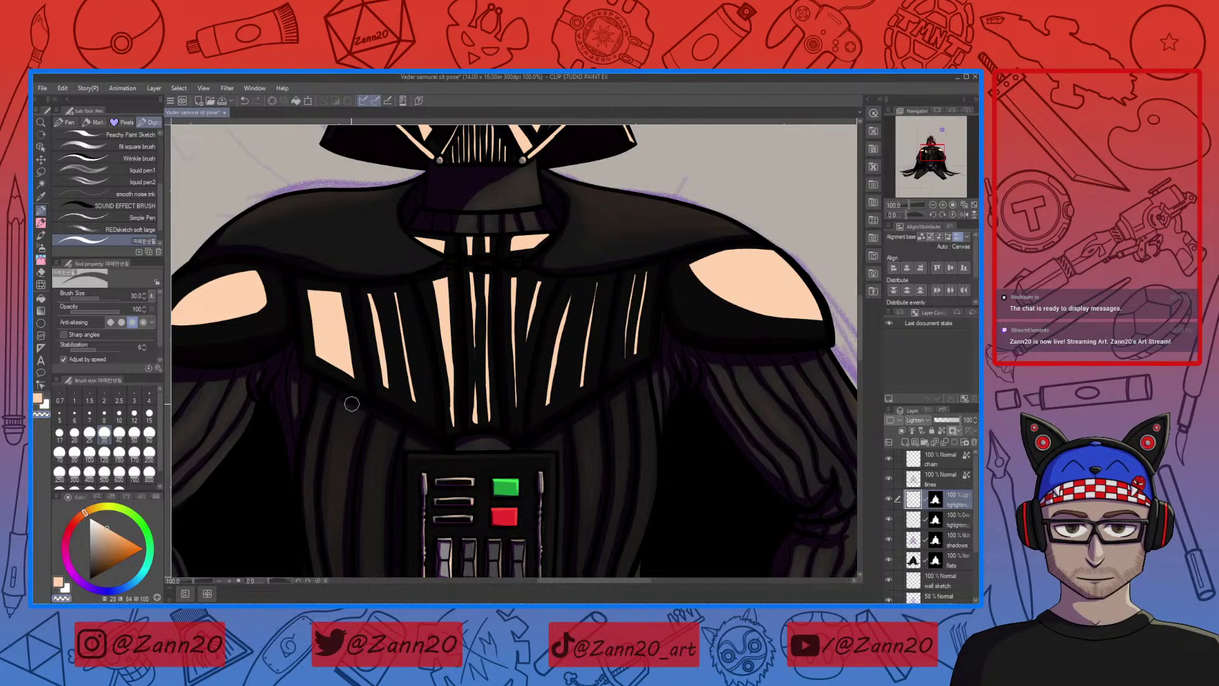
Erase lengthwise gaps in the leftmost chest panel's highlight to turn it into narrow streaks
left_click_drag(379, 468, 525, 470)
mouse_move(474, 293)
left_mouse_down()
mouse_move(494, 375)
mouse_move(470, 367)
left_mouse_up()
left_click_drag(471, 322, 463, 364)
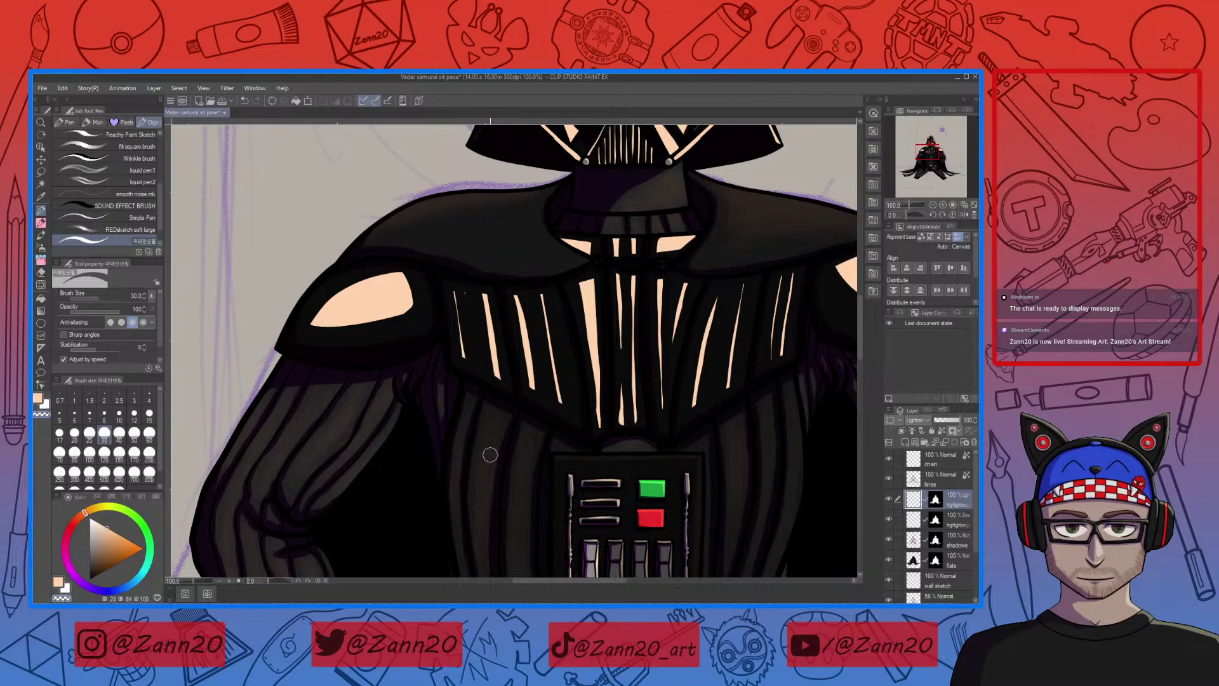
mouse_move(470, 290)
left_mouse_down()
mouse_move(461, 303)
mouse_move(494, 375)
left_mouse_up()
Break the highlight just left of the central chest strip and the collar highlights into thin vertical streaks
mouse_move(585, 282)
left_mouse_down()
mouse_move(597, 383)
mouse_move(586, 285)
mouse_move(595, 388)
left_mouse_up()
key("ctrl+z")
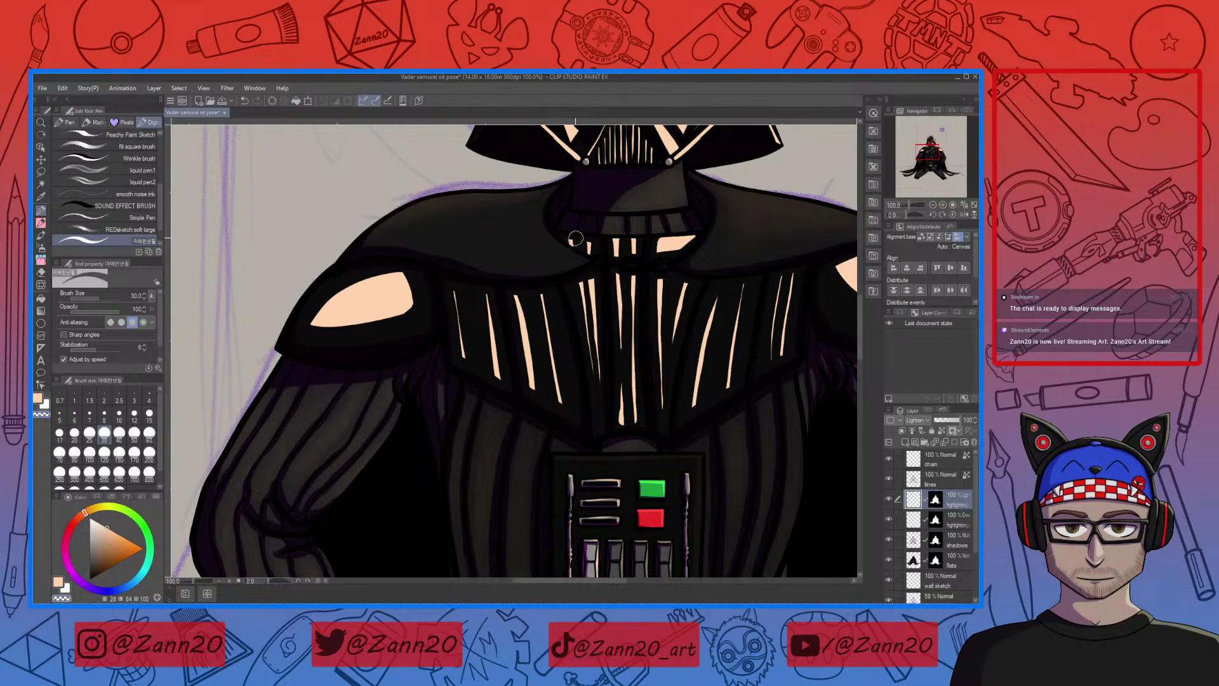
left_click_drag(669, 237, 665, 299)
Reduce the left shoulder plate's highlight to a slim curved streak along its upper edge, repainting and trimming its ends
mouse_move(414, 278)
left_mouse_down()
mouse_move(320, 325)
mouse_move(406, 304)
mouse_move(346, 328)
mouse_move(390, 279)
left_mouse_up()
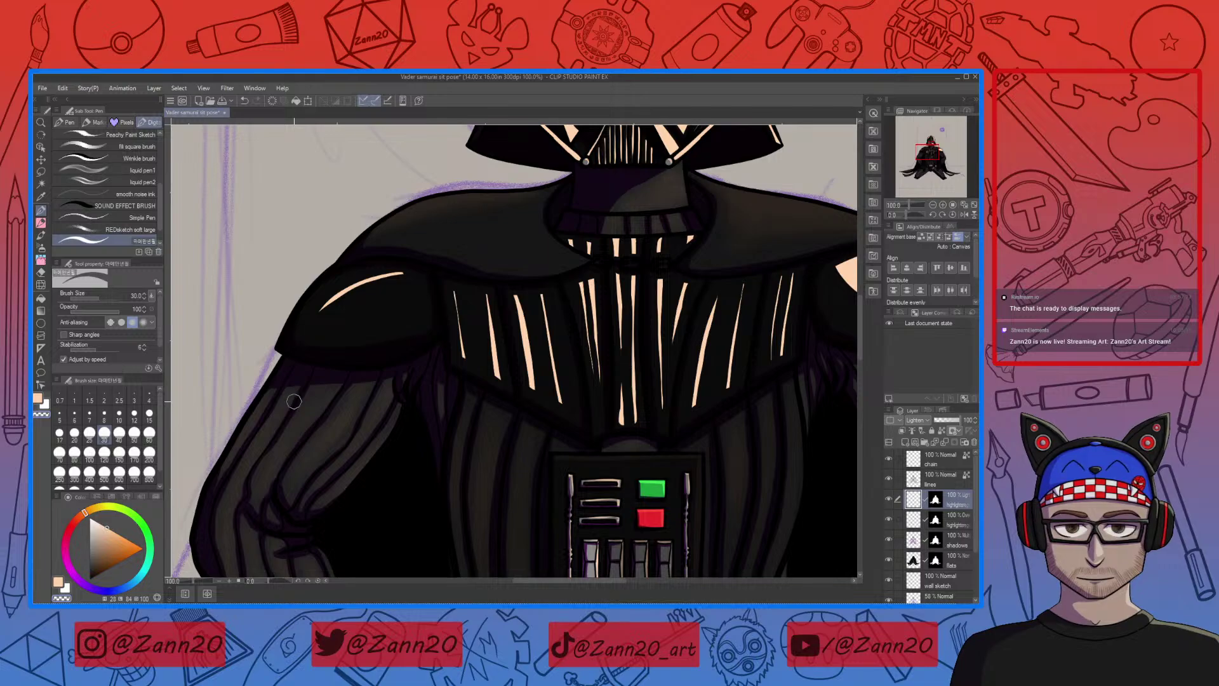
key("c")
left_click_drag(401, 272, 321, 310)
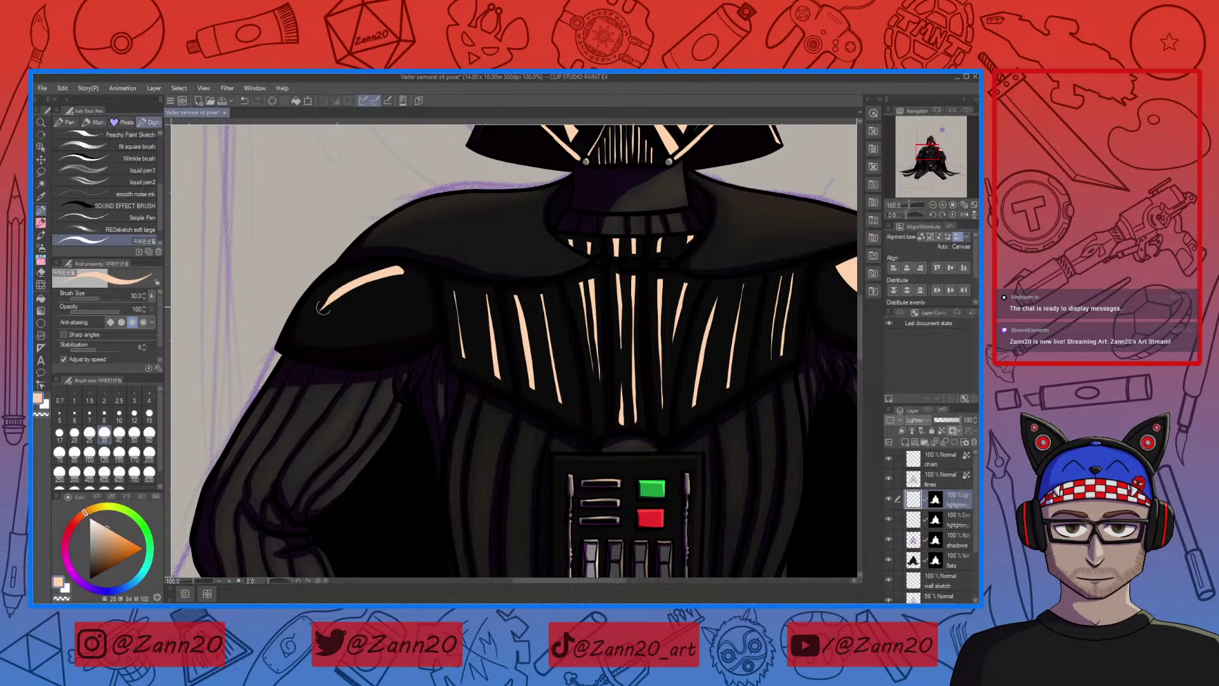
key("c")
left_click_drag(407, 274, 321, 305)
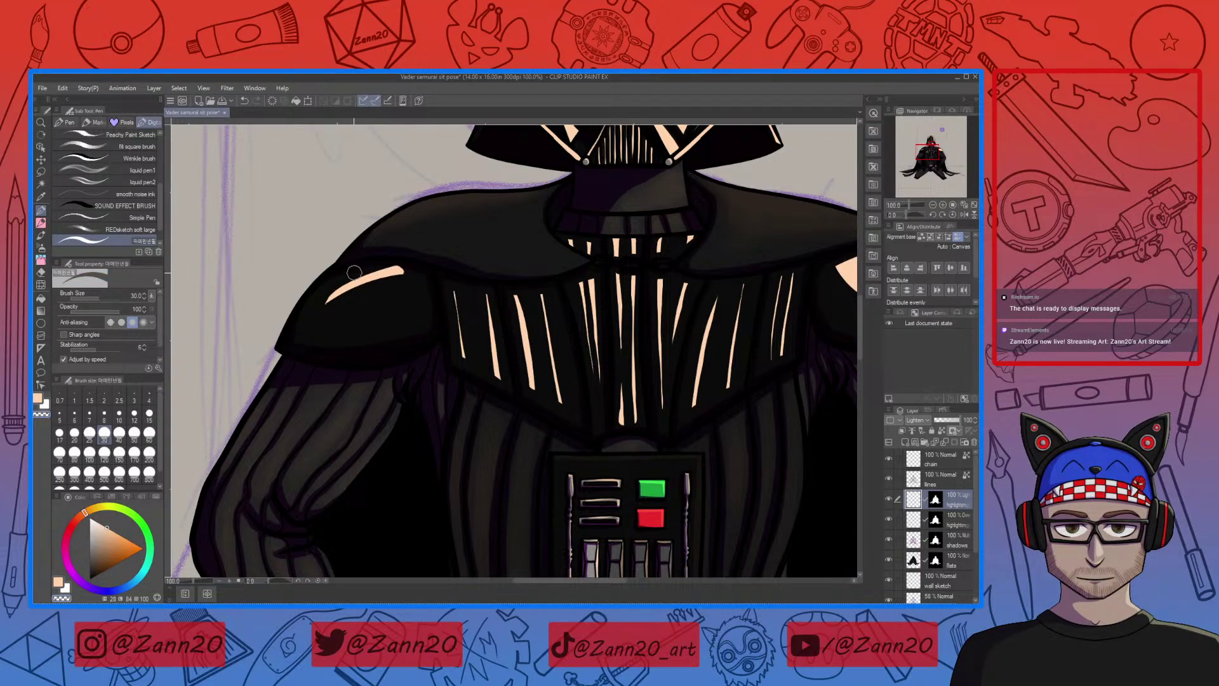
left_click_drag(401, 267, 371, 268)
Erase the lower part of the right shoulder plate's highlight, leaving a curved band along the upper outer edge
key("ctrl+minus")
key("ctrl+minus")
key("ctrl+minus")
key("ctrl+minus")
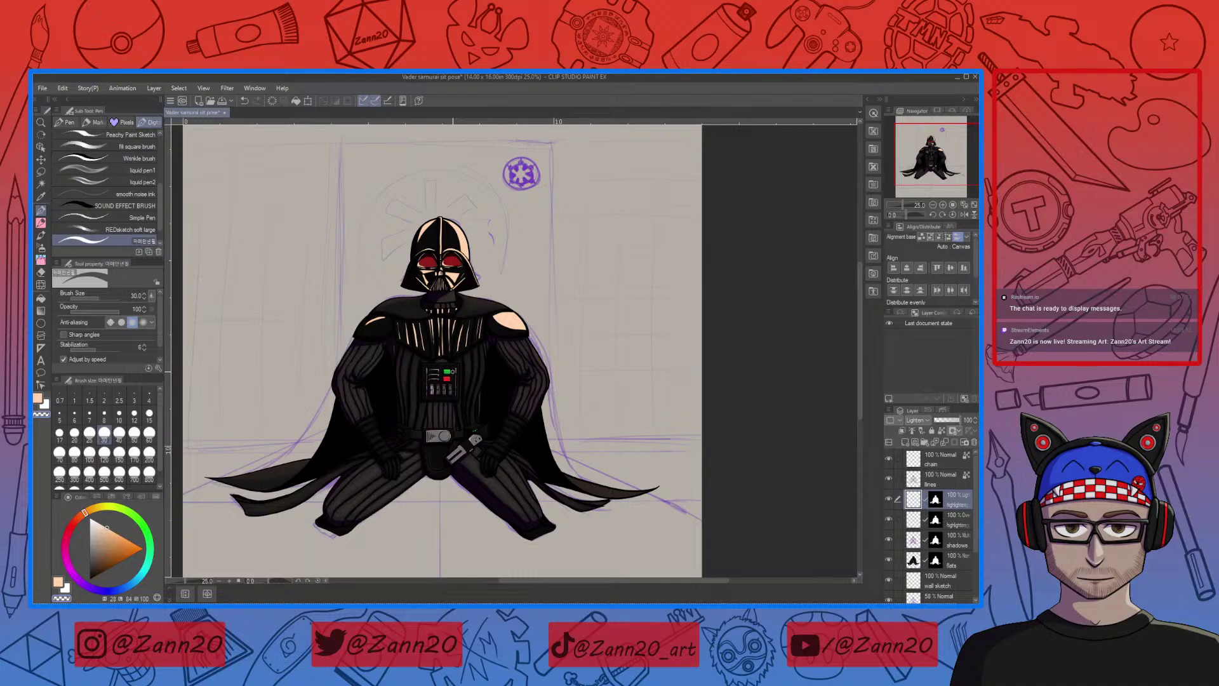
key("ctrl+plus")
key("ctrl+plus")
key("ctrl+plus")
left_click_drag(452, 372, 447, 489)
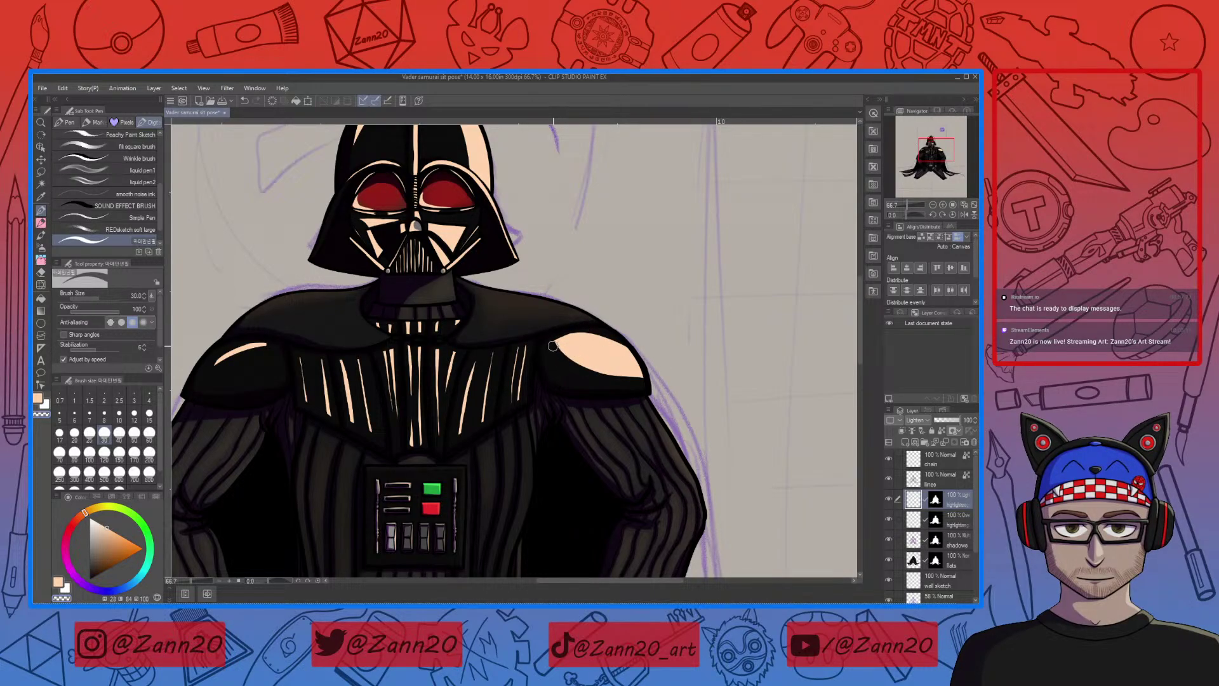
left_click_drag(552, 346, 635, 376)
left_click_drag(568, 342, 635, 376)
left_click_drag(552, 343, 638, 376)
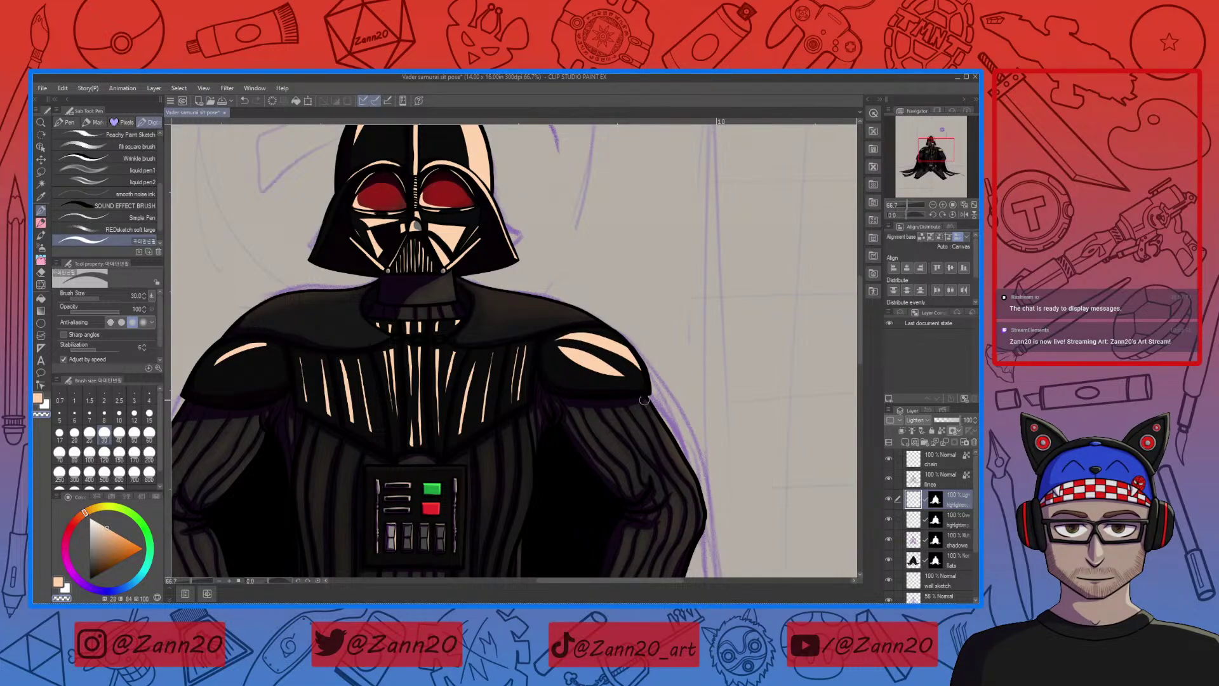
left_click_drag(555, 347, 625, 381)
left_click_drag(564, 352, 614, 375)
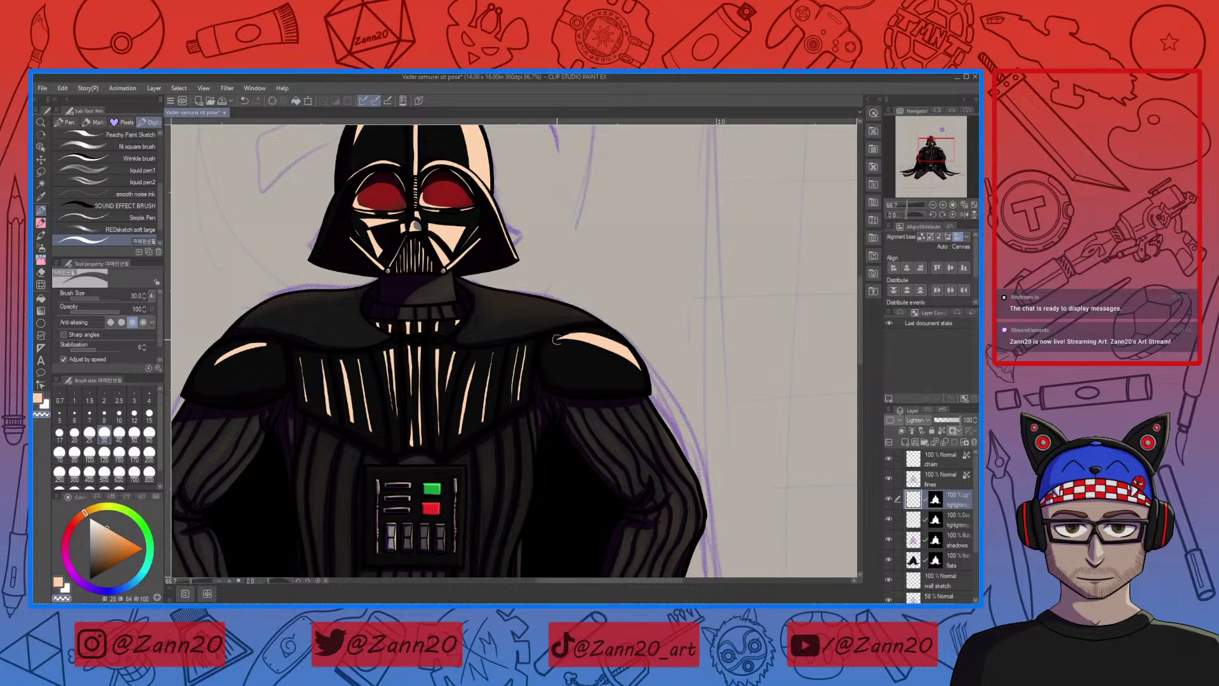
Repaint the right shoulder highlight along the plate's upper edge and trim its underside into a thin tapering arc
key("x")
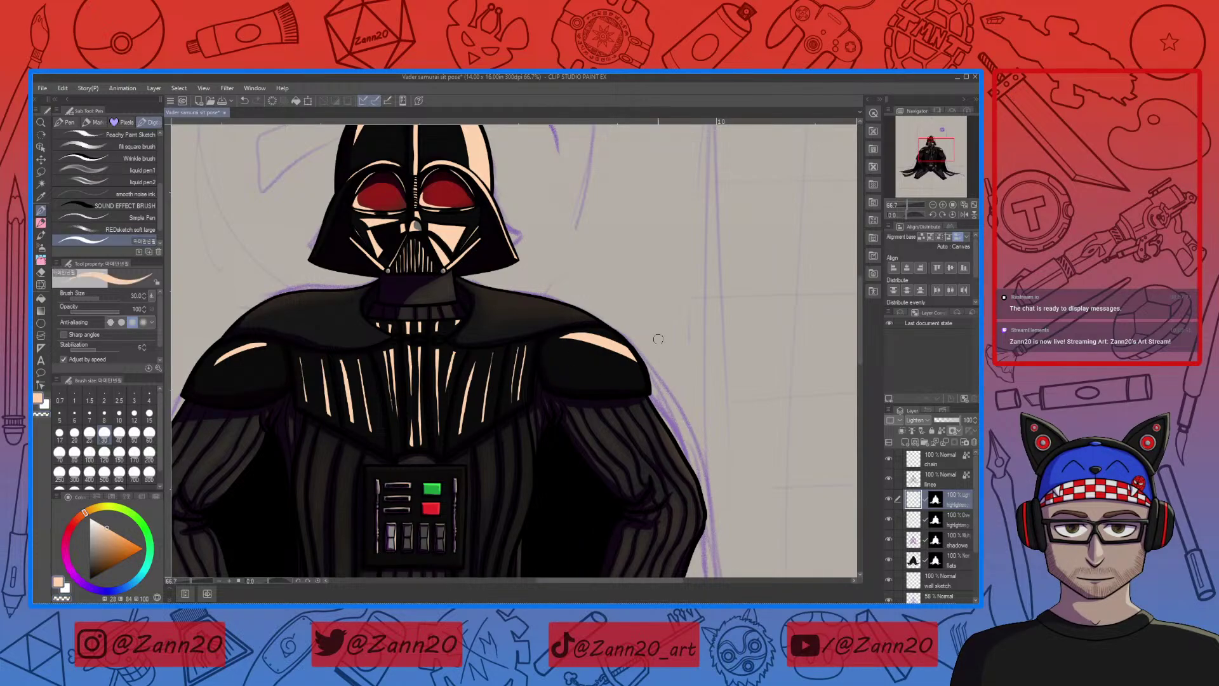
mouse_move(635, 354)
left_mouse_down()
mouse_move(588, 331)
mouse_move(606, 336)
left_mouse_up()
key("x")
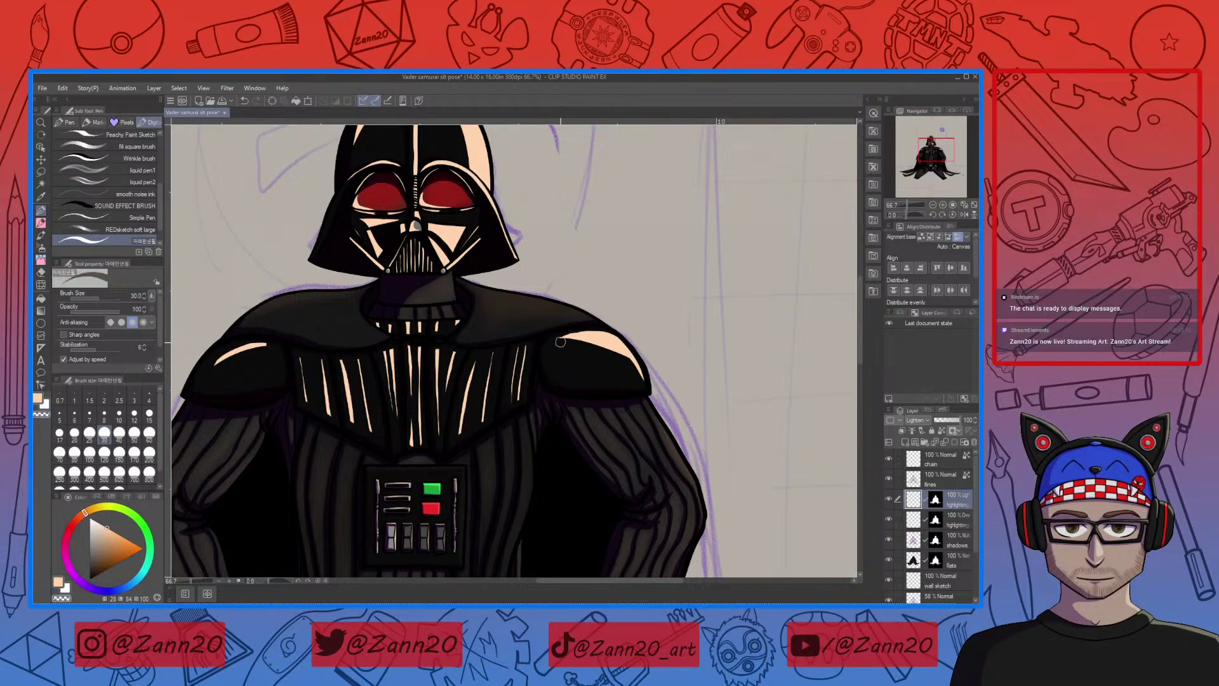
mouse_move(594, 343)
left_mouse_down()
mouse_move(629, 355)
mouse_move(597, 346)
mouse_move(633, 372)
mouse_move(556, 338)
mouse_move(635, 364)
left_mouse_up()
key("x")
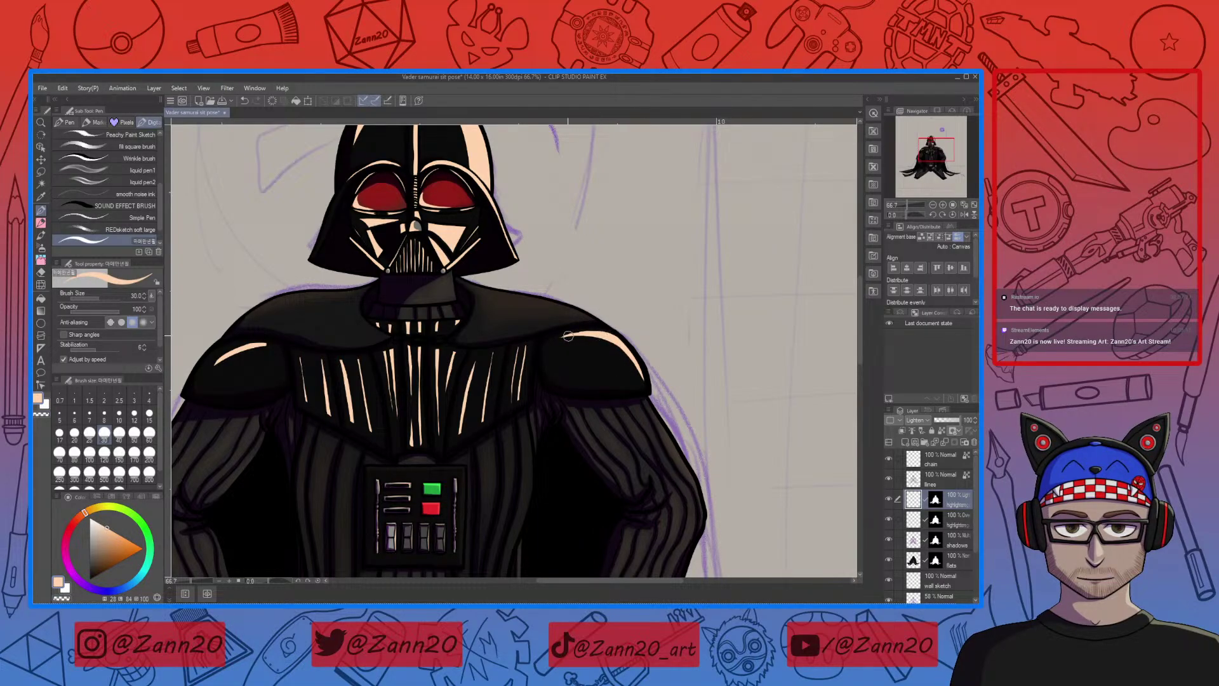
key("x")
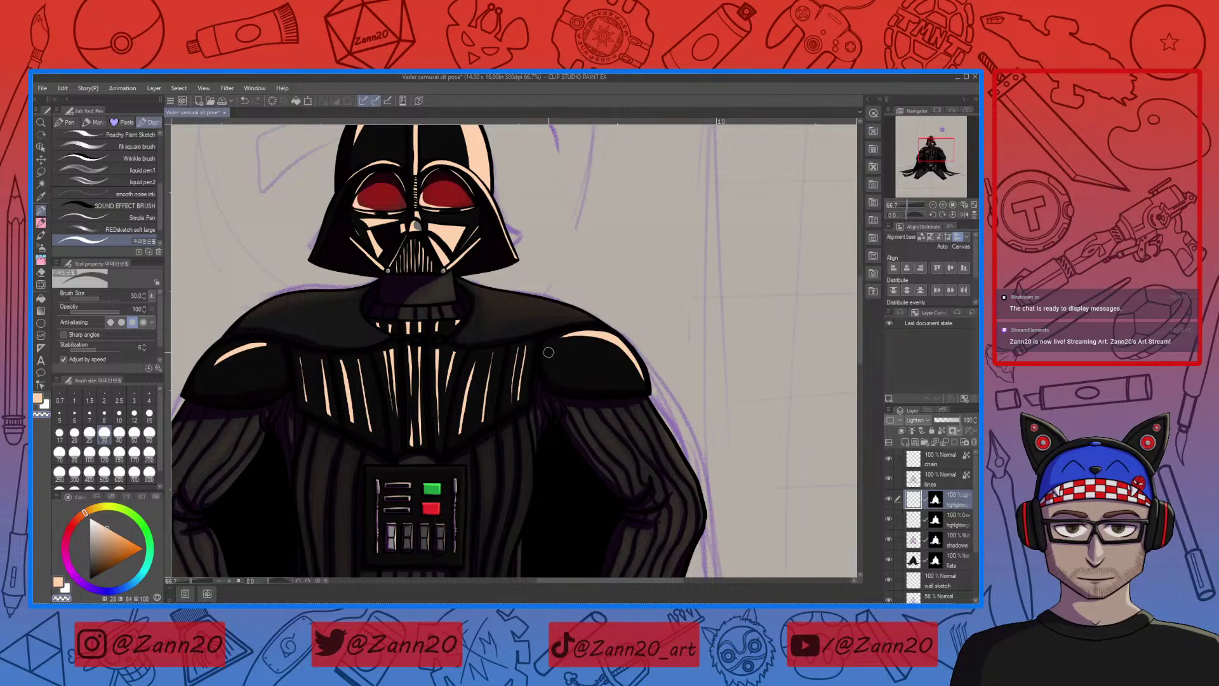
Refine the left shoulder plate's highlight into a longer thin arc that tapers down the outer edge
left_click_drag(549, 351, 736, 400)
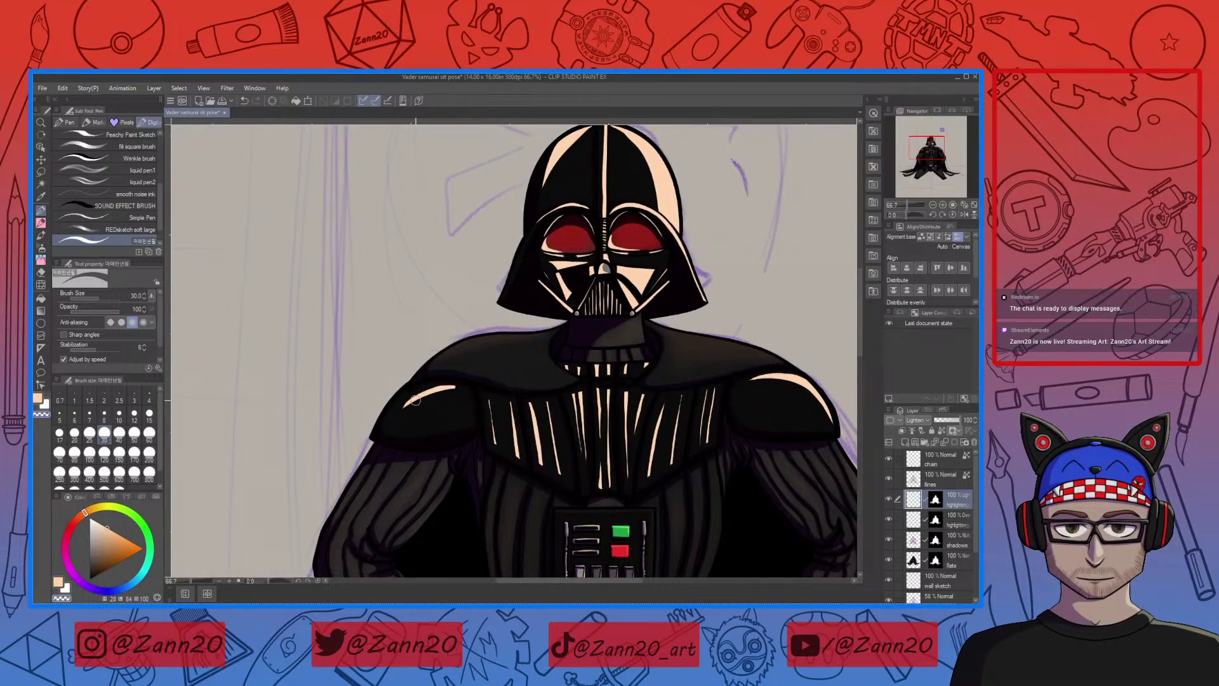
key("x")
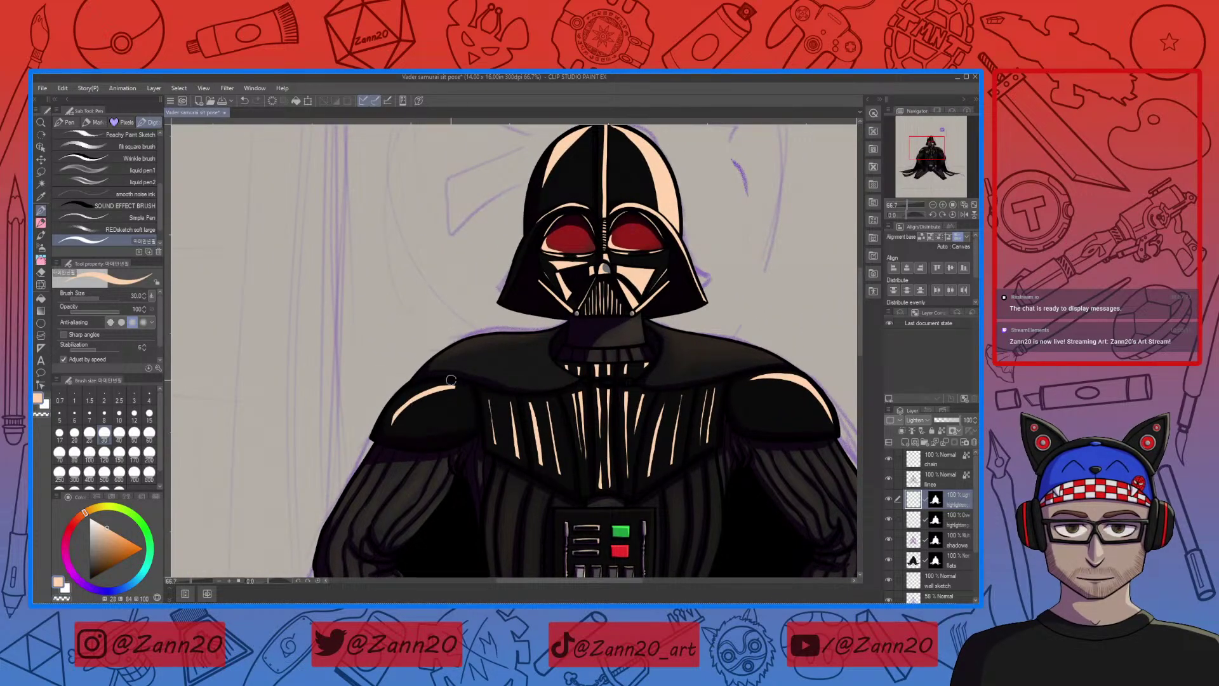
mouse_move(394, 420)
left_mouse_down()
mouse_move(459, 387)
mouse_move(401, 399)
mouse_move(462, 390)
mouse_move(390, 434)
left_mouse_up()
key("c")
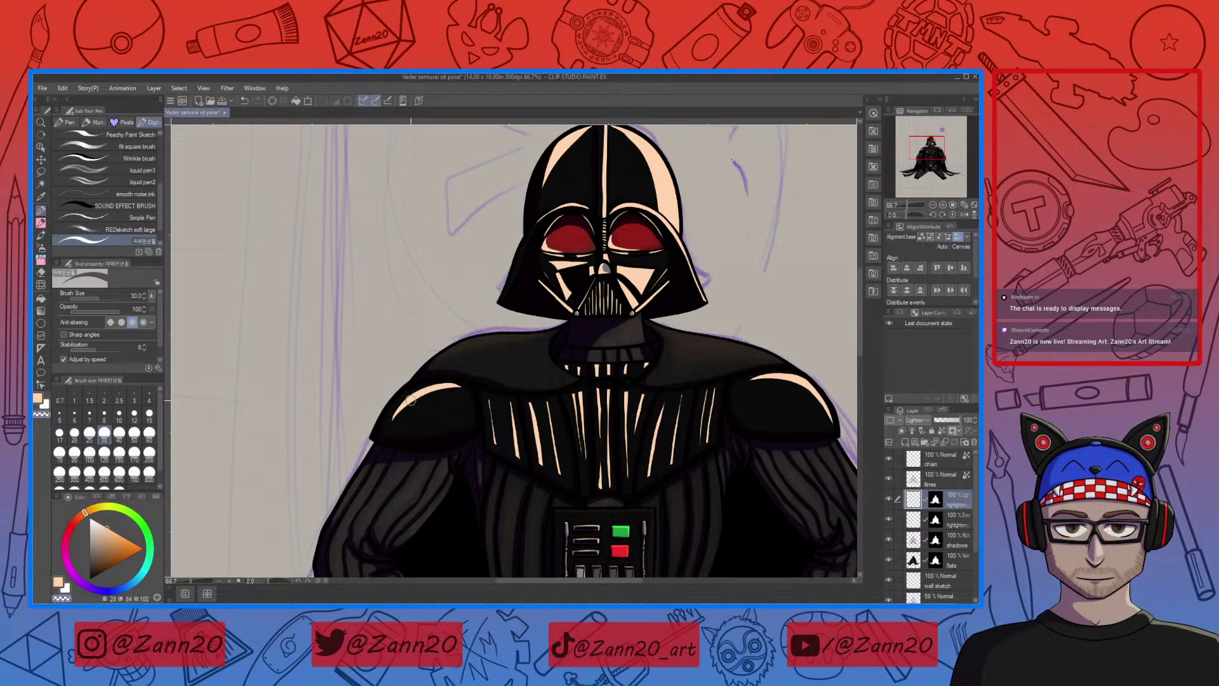
Try a lower opacity on the Lighten highlight layer while viewing the whole figure, and restore it to 100%
key("ctrl+minus")
key("ctrl+minus")
key("ctrl+minus")
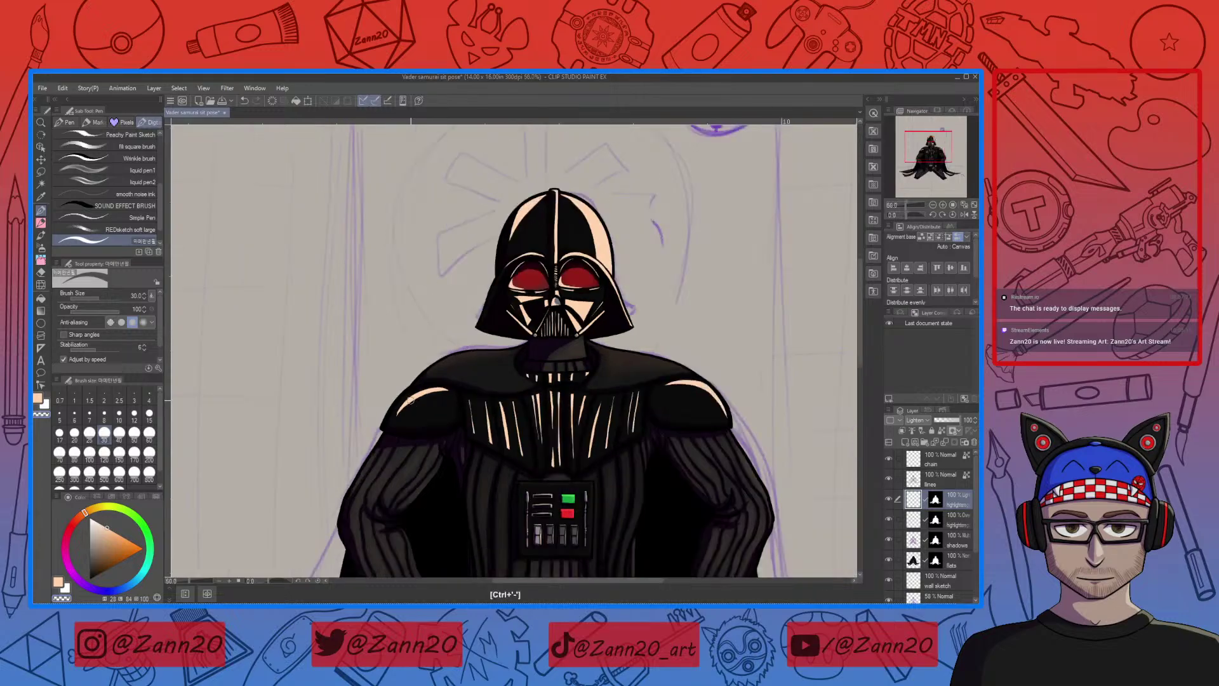
left_click_drag(606, 424, 642, 312)
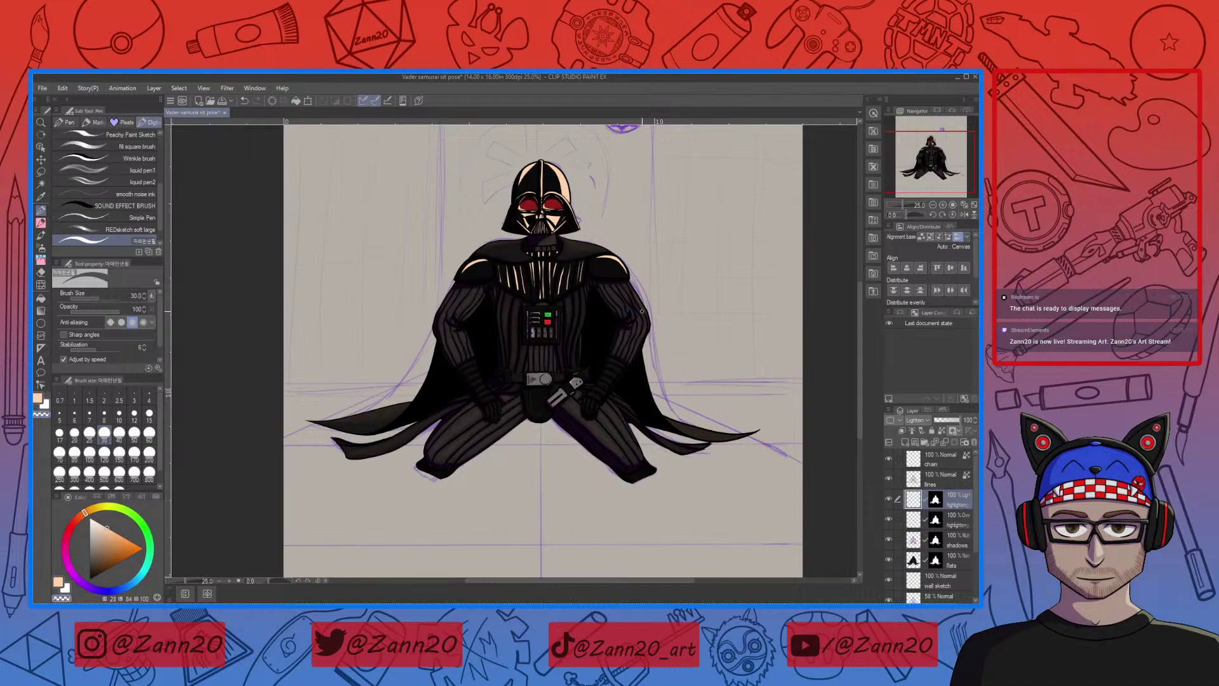
key("ctrl+plus")
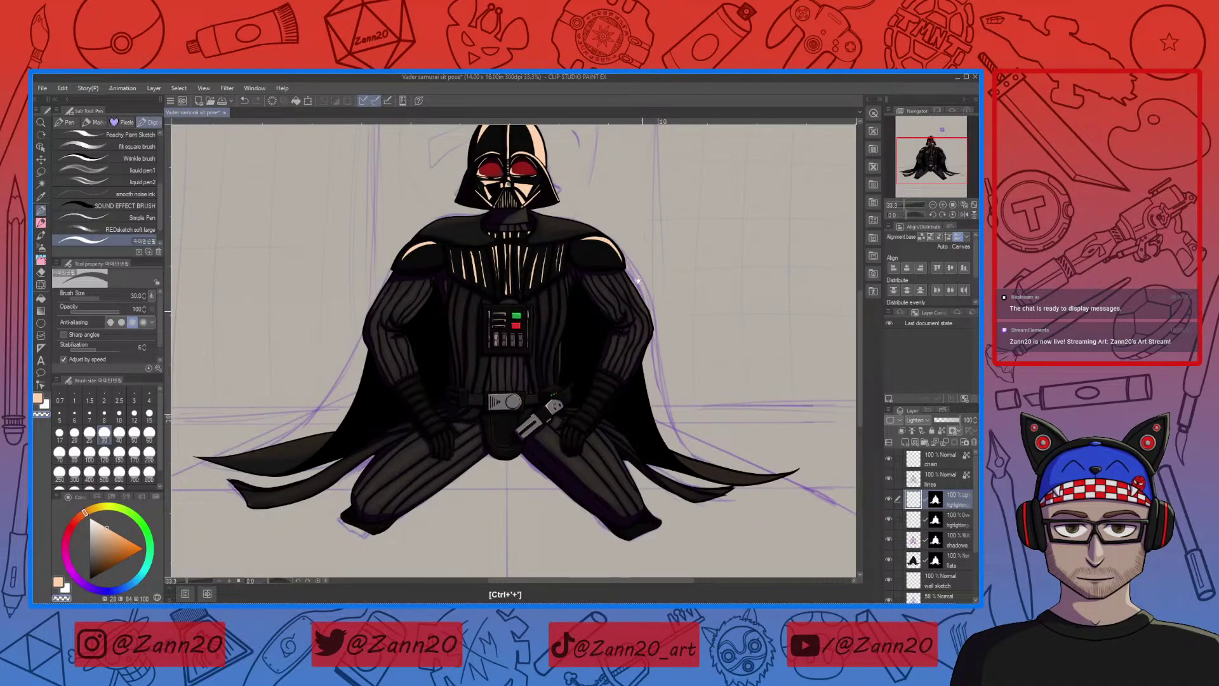
left_click_drag(638, 280, 661, 377)
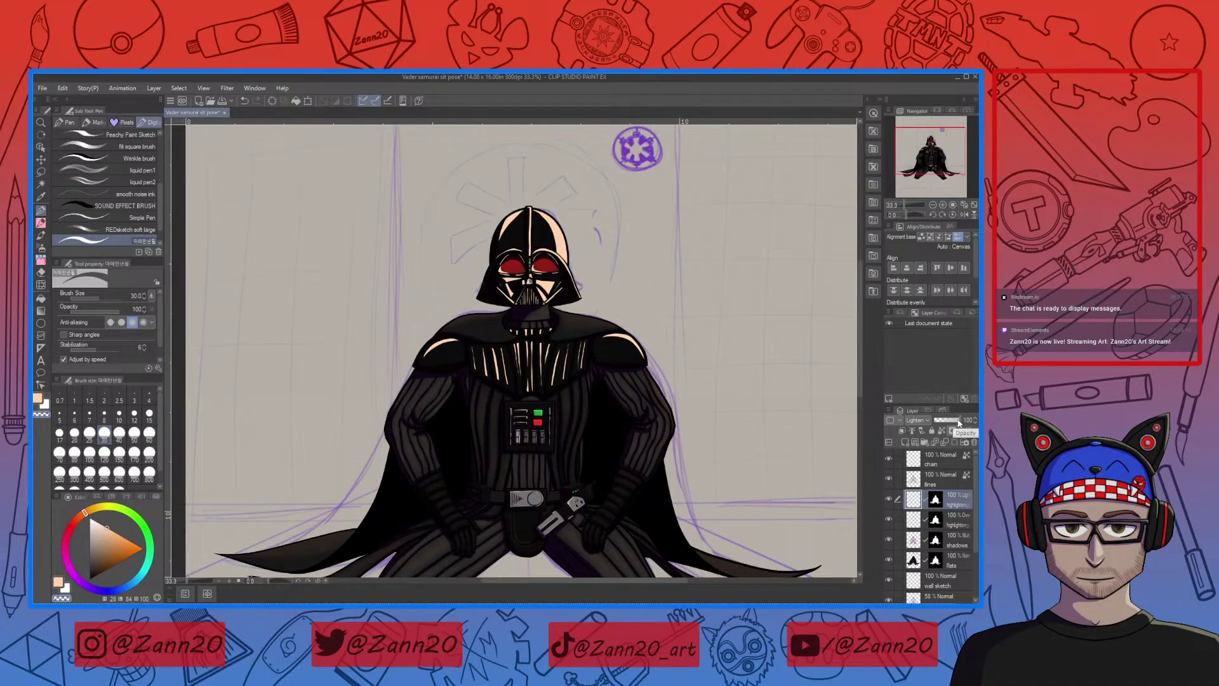
left_click_drag(957, 424, 959, 422)
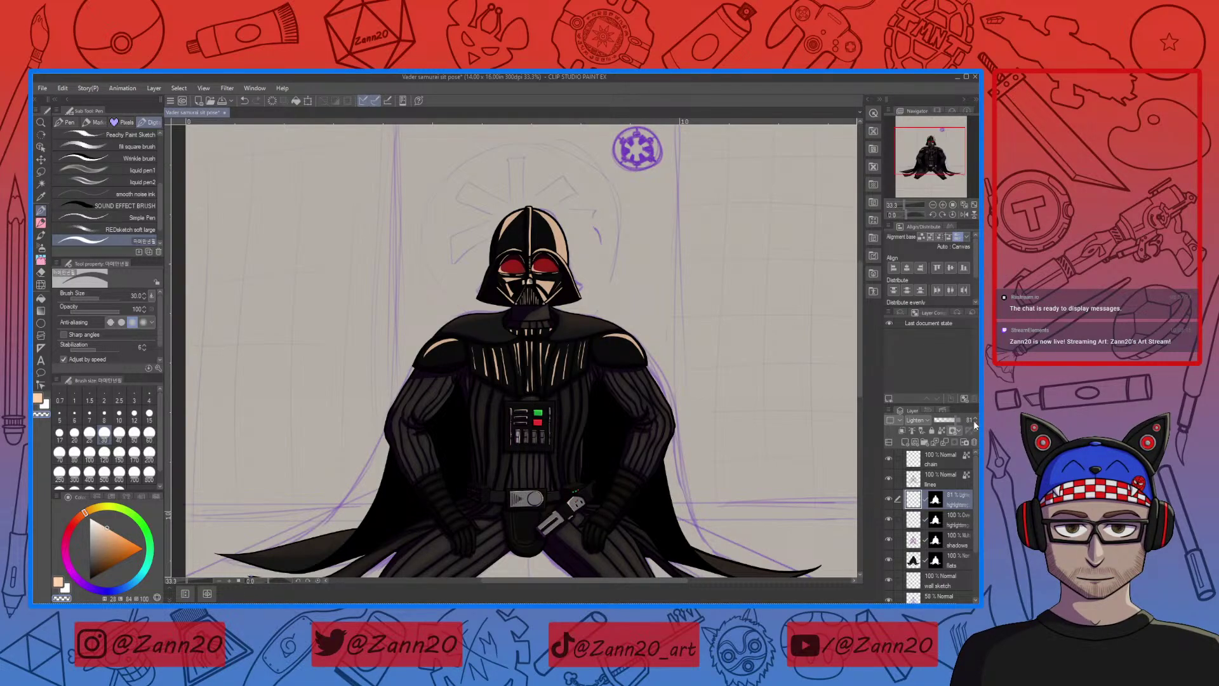
left_click(975, 423)
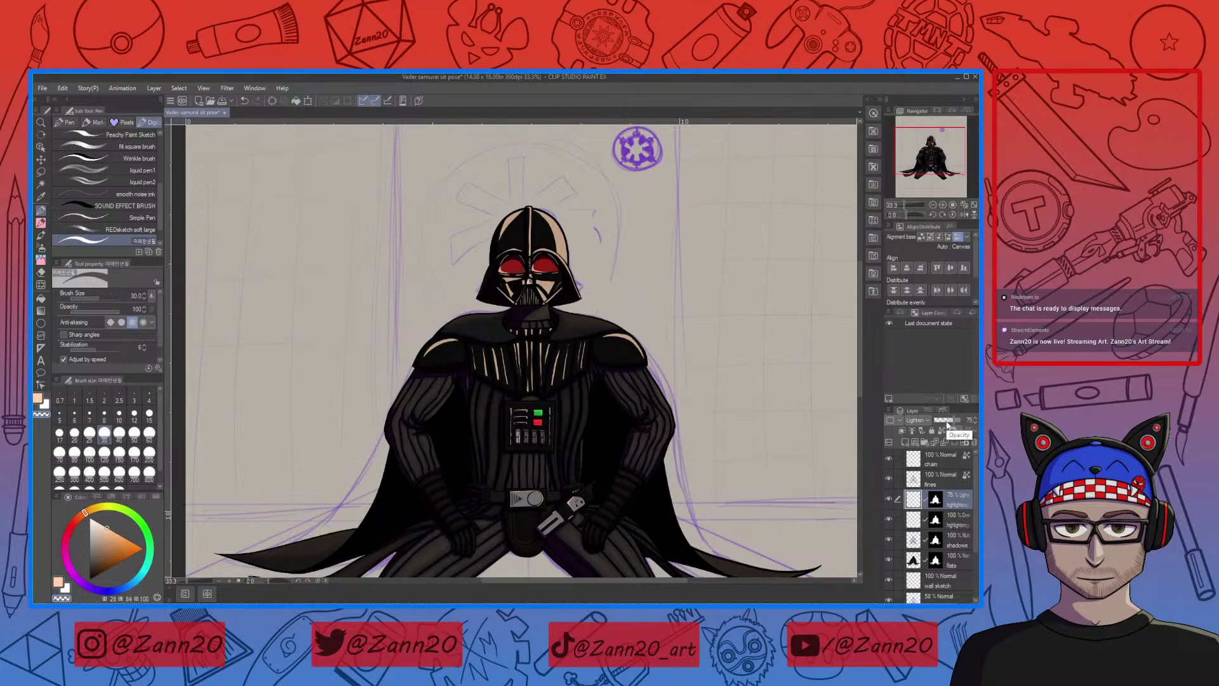
left_click_drag(812, 543, 767, 438)
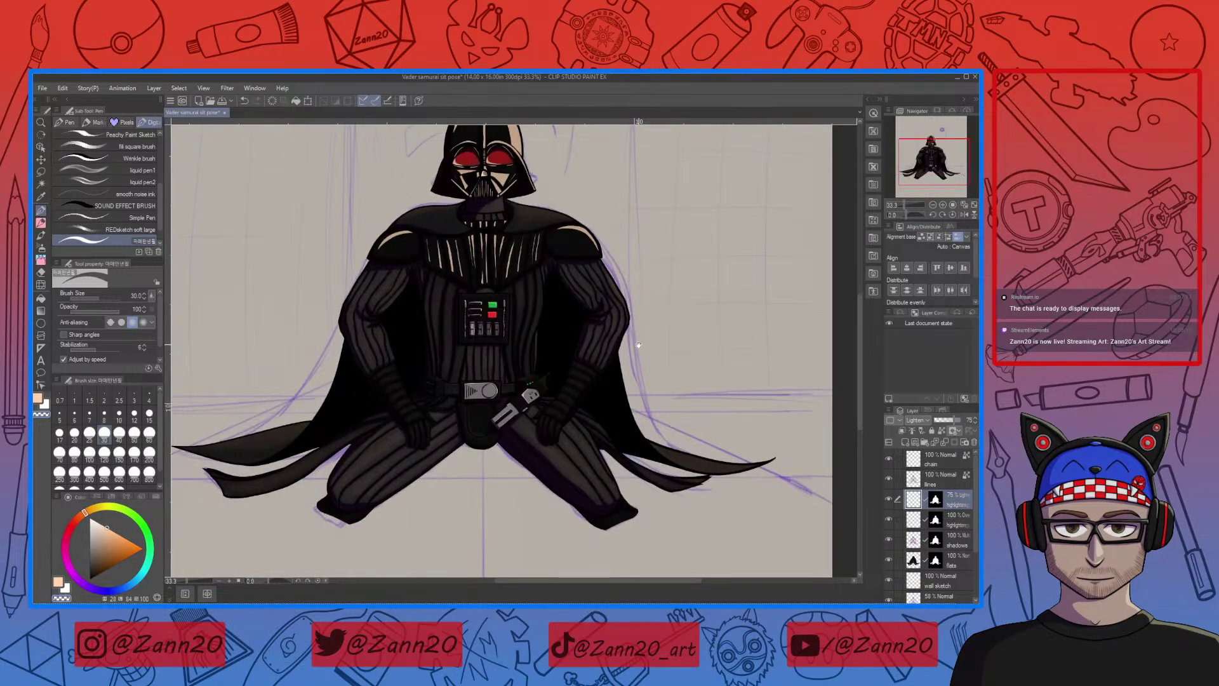
left_click(970, 422)
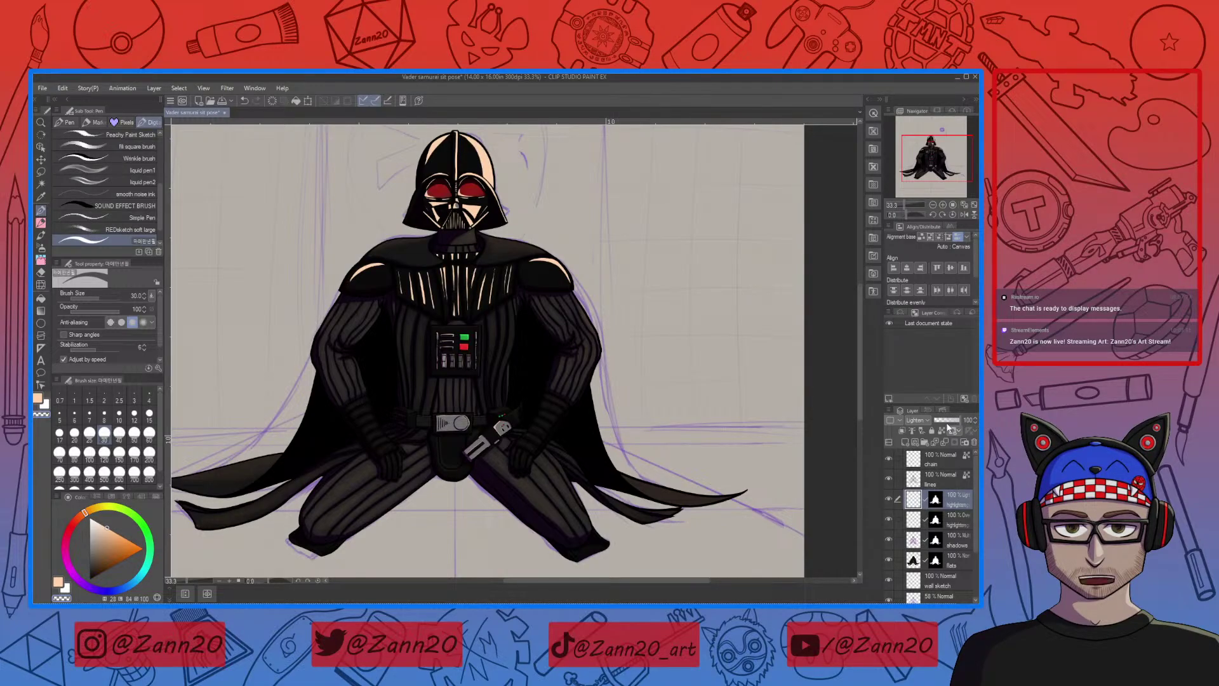
left_click_drag(564, 388, 580, 470)
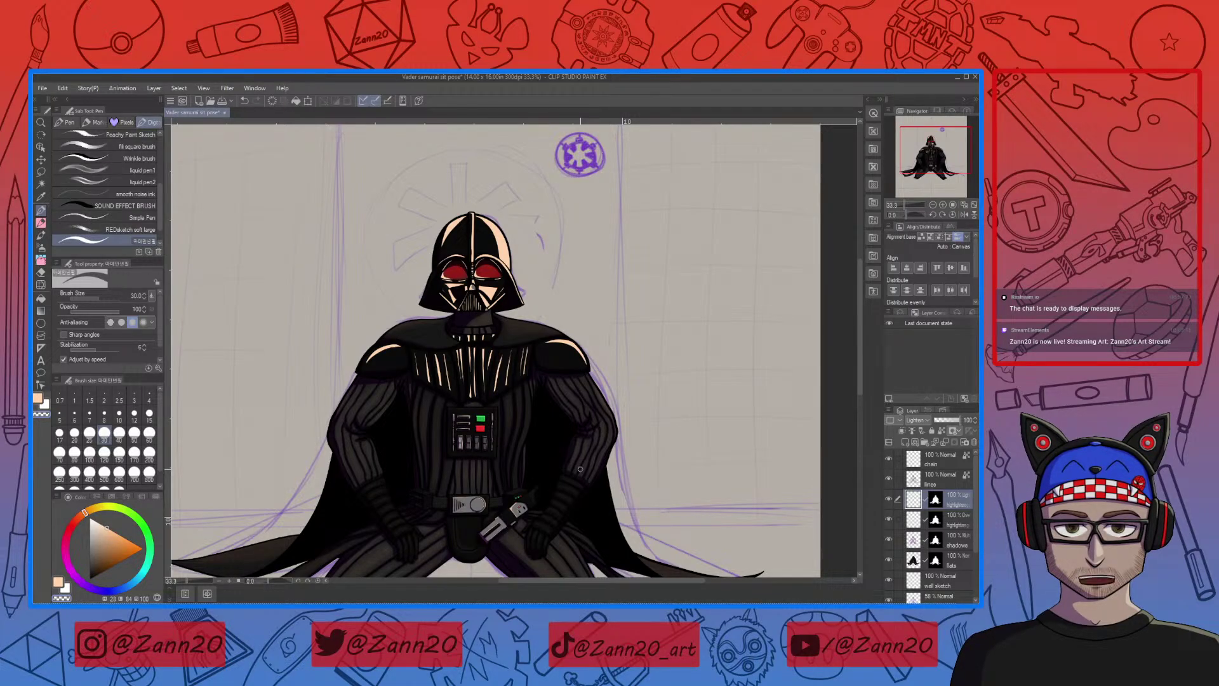
Duplicate the shadows layer and rename the copy "chrome bitts"
left_click(914, 541)
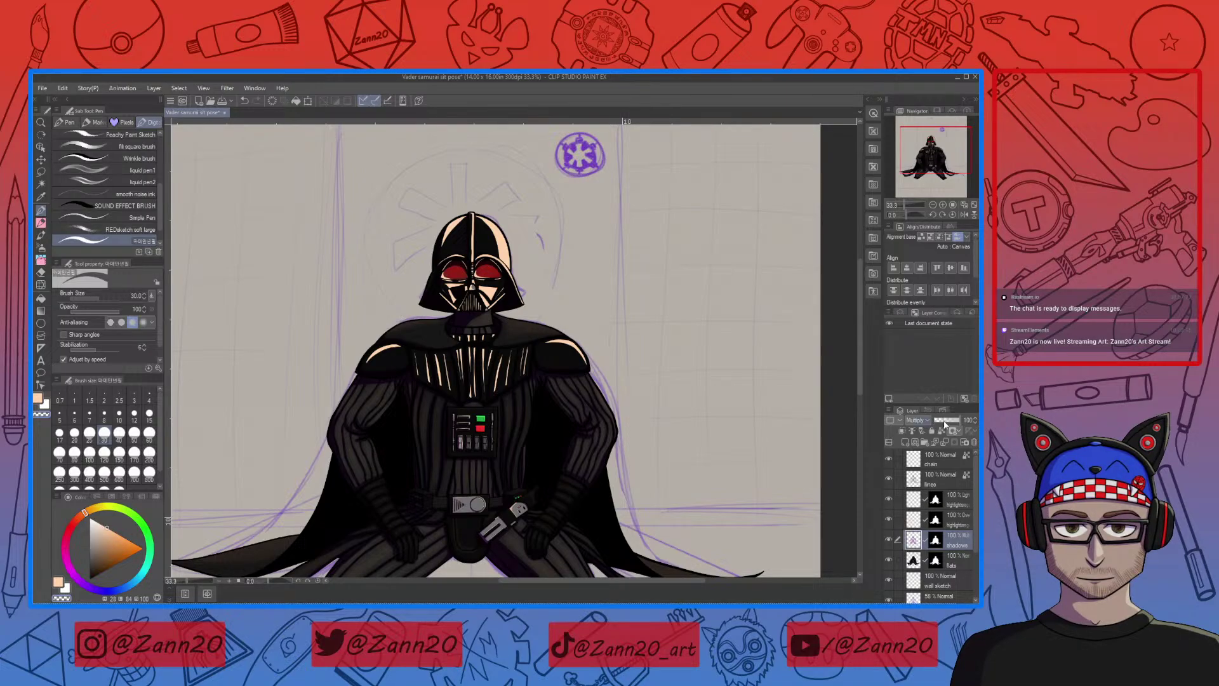
left_click(890, 410)
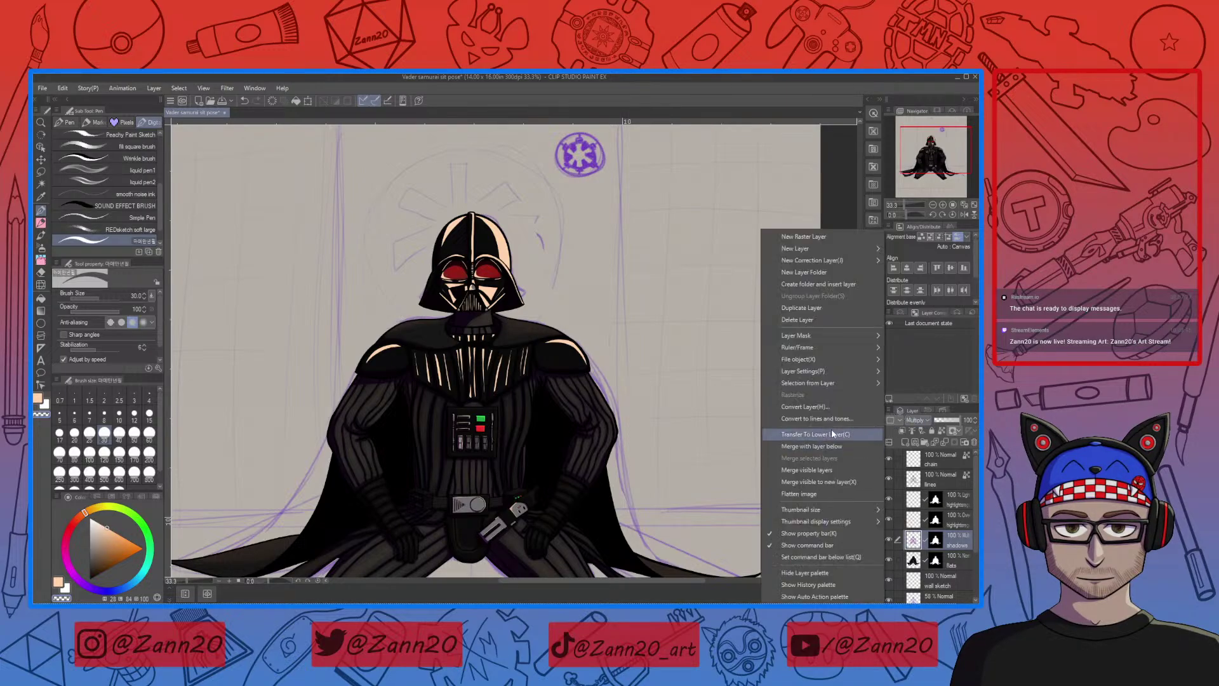
left_click(815, 308)
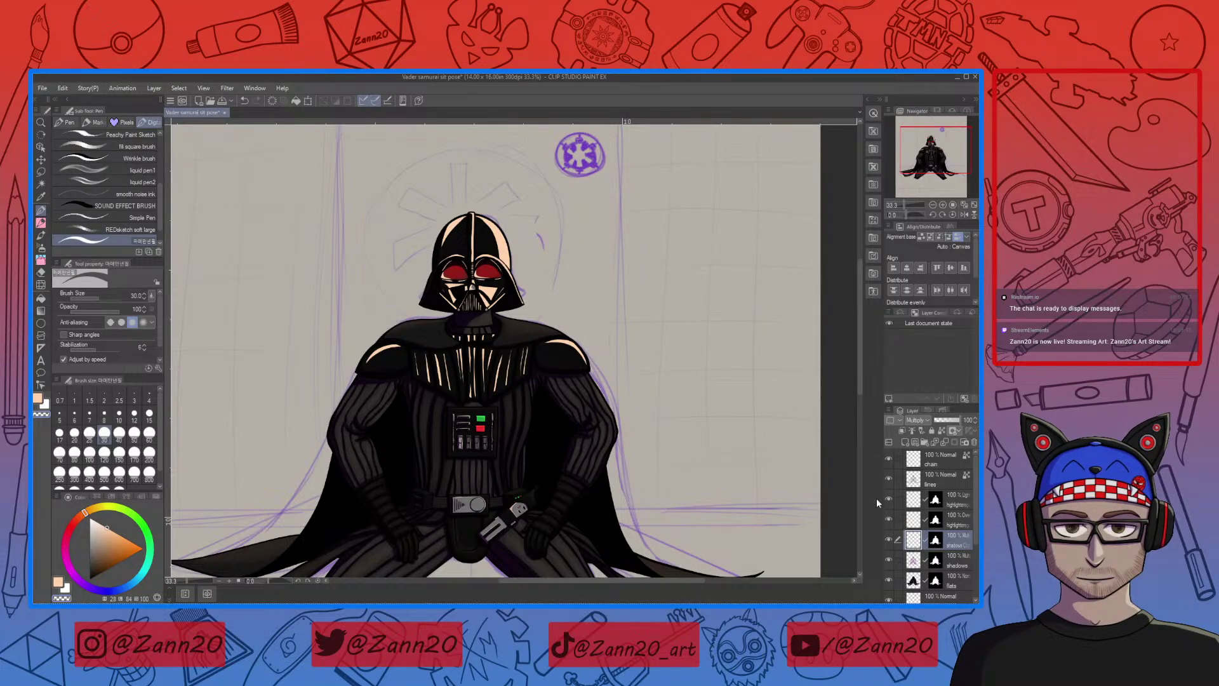
double_click(951, 544)
type("chrome bitts")
key("Return")
Sample the purple shadow colour at the lower end of the lightsaber hilt on the shadows layer and darken it
left_click(89, 580)
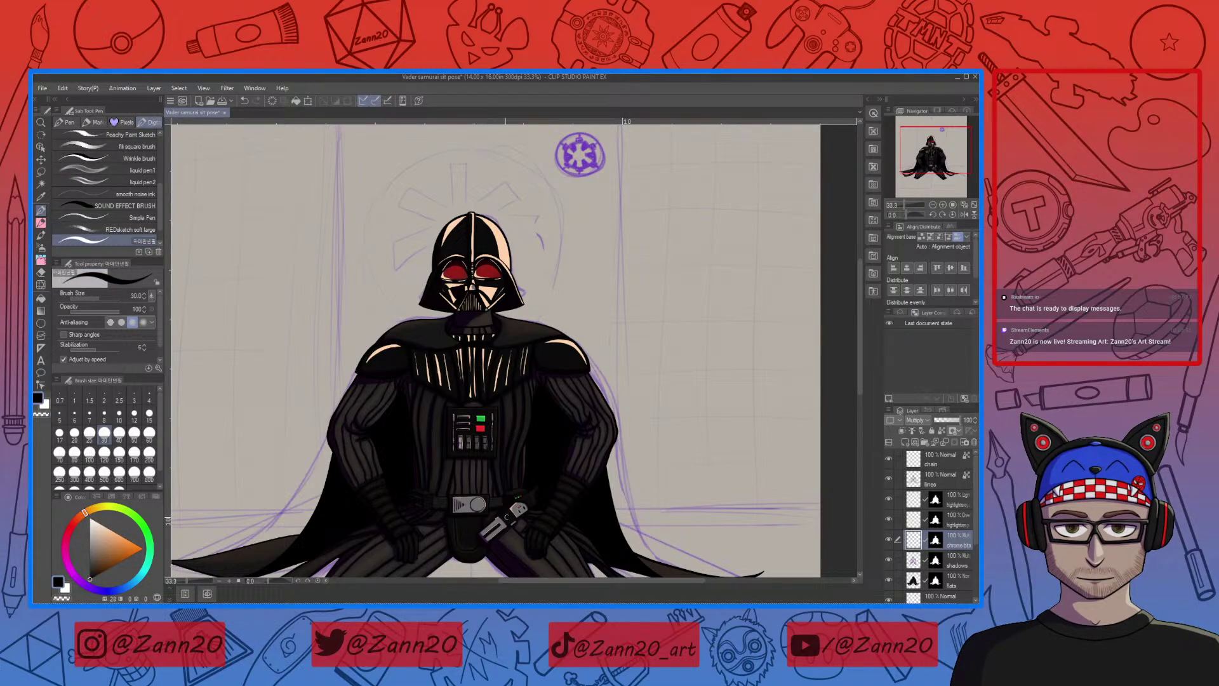
key("ctrl+plus")
key("ctrl+plus")
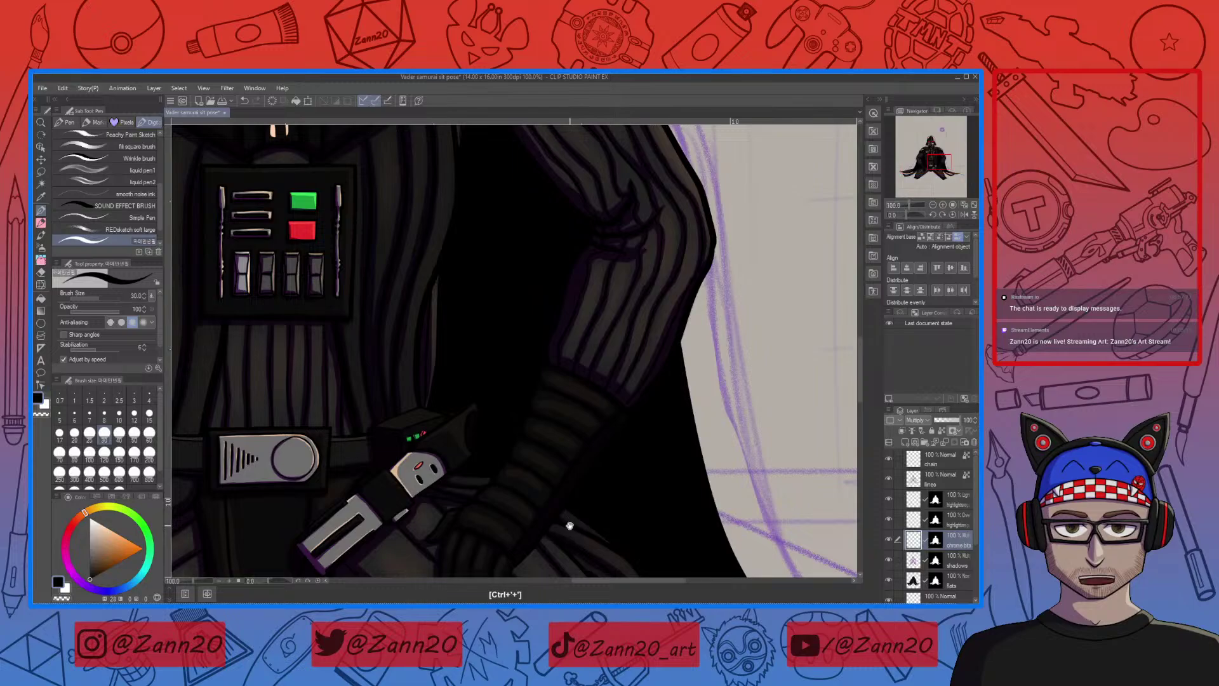
key("ctrl+plus")
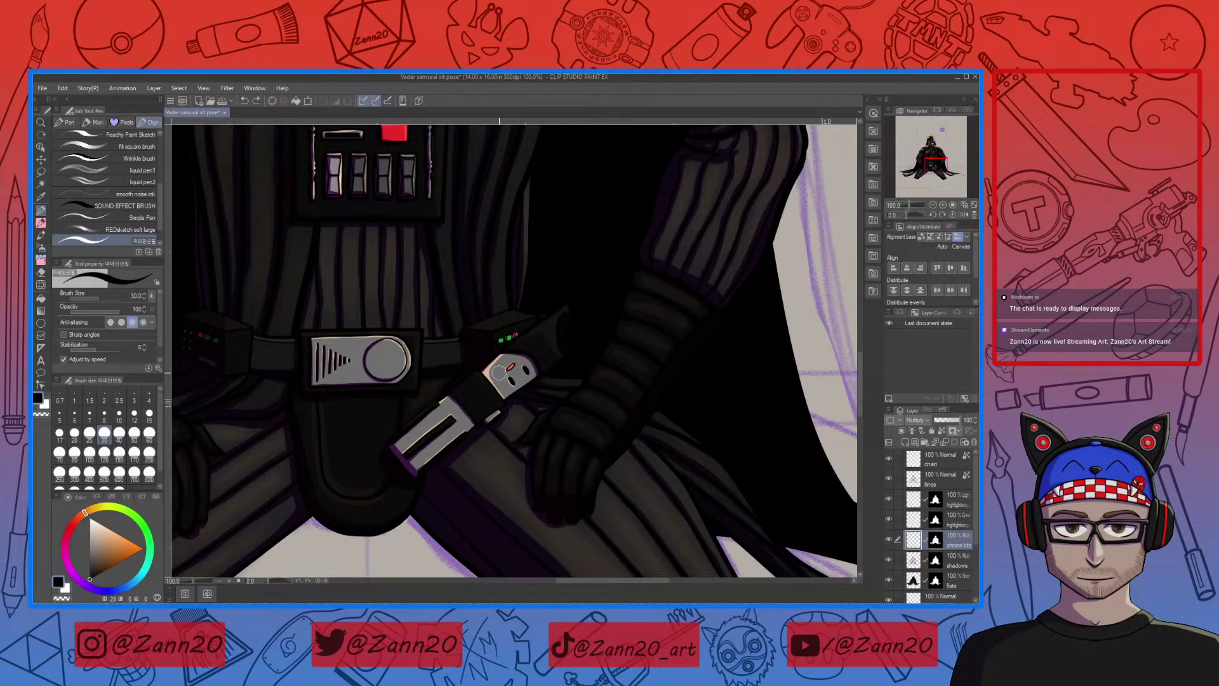
right_click(404, 460)
left_click(914, 559)
right_click(404, 462)
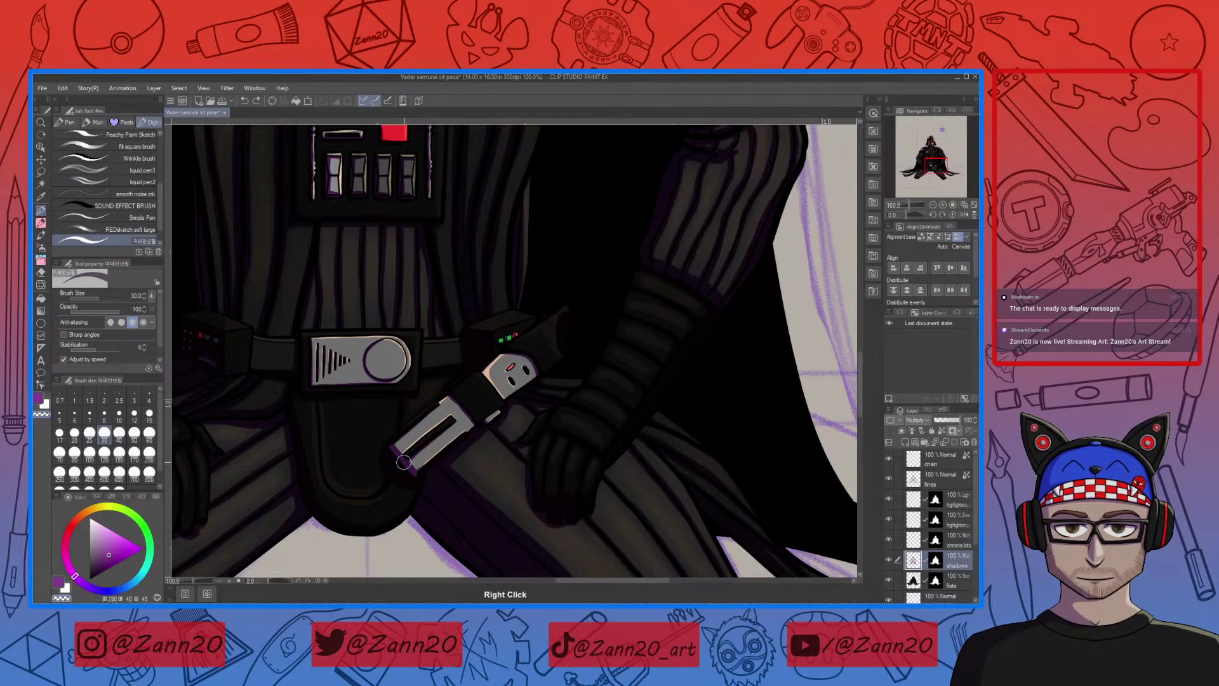
left_click_drag(106, 554, 98, 563)
Undo the trial stroke on the shadows layer and paint dark purple shading on the lightsaber's chrome parts on the "chrome bitts" layer
left_click_drag(422, 430, 437, 419)
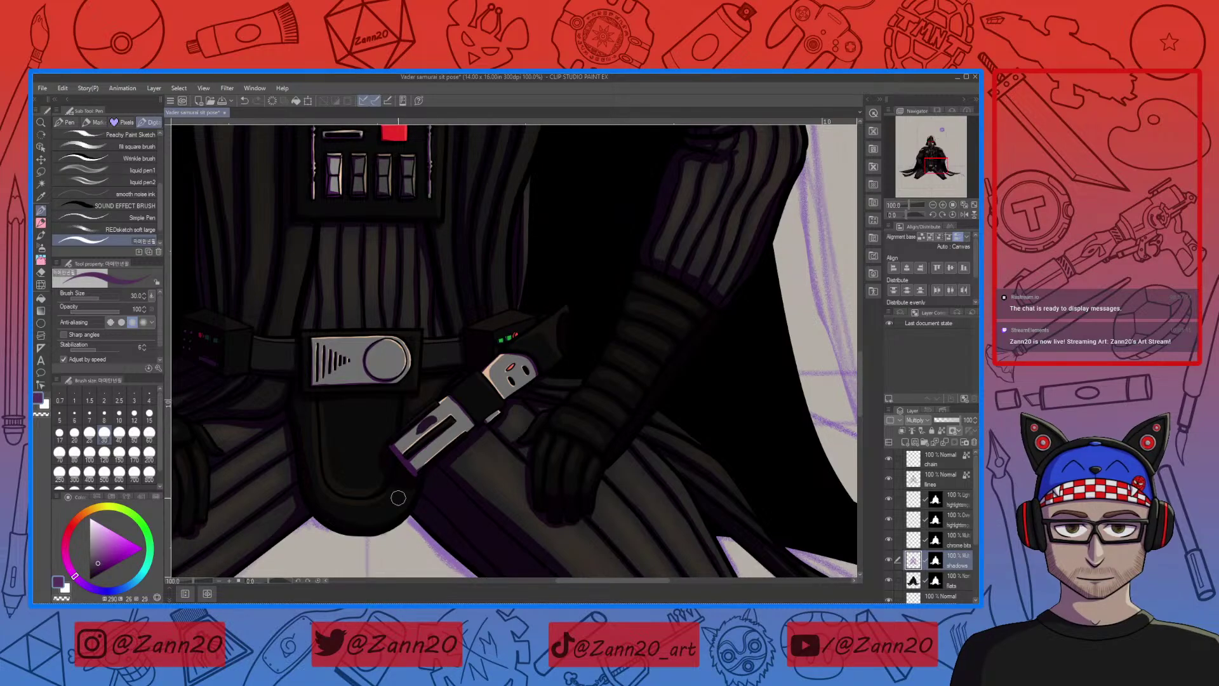
key("ctrl+z")
left_click(915, 542)
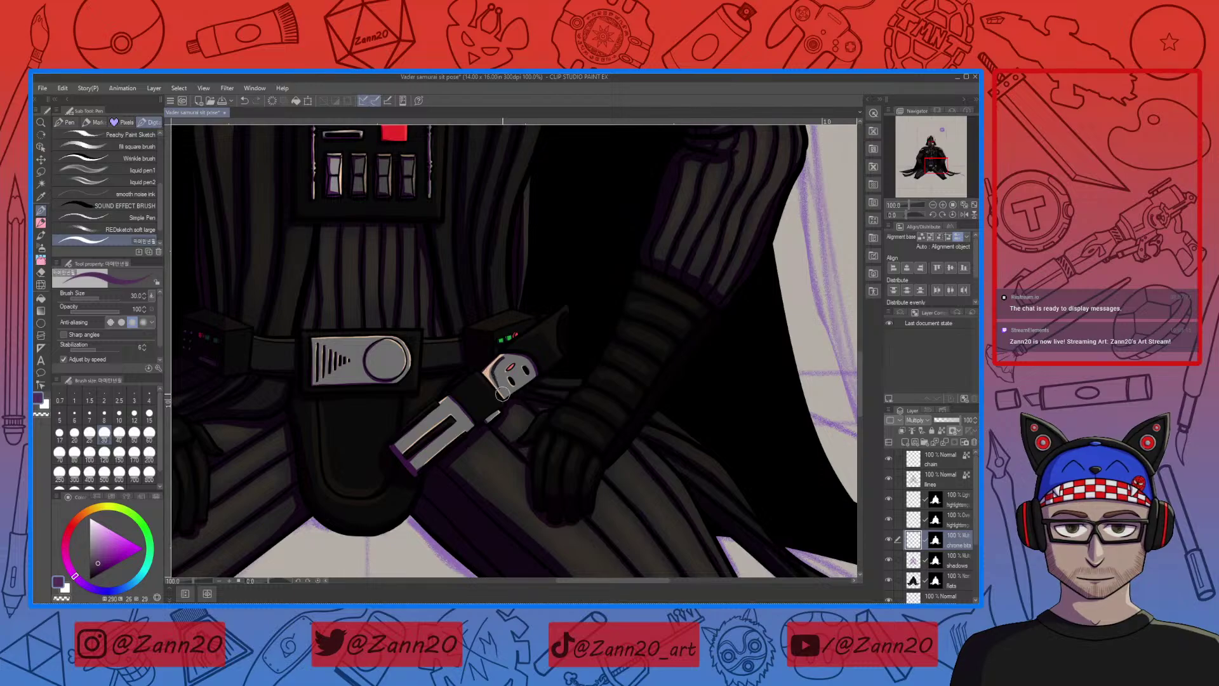
left_click_drag(492, 376, 506, 404)
left_click_drag(444, 419, 422, 445)
Choose a darker, greyer purple and paint reflection streaks along the lightsaber hilt and over its emitter end
key("ctrl+minus")
key("ctrl+minus")
key("ctrl+minus")
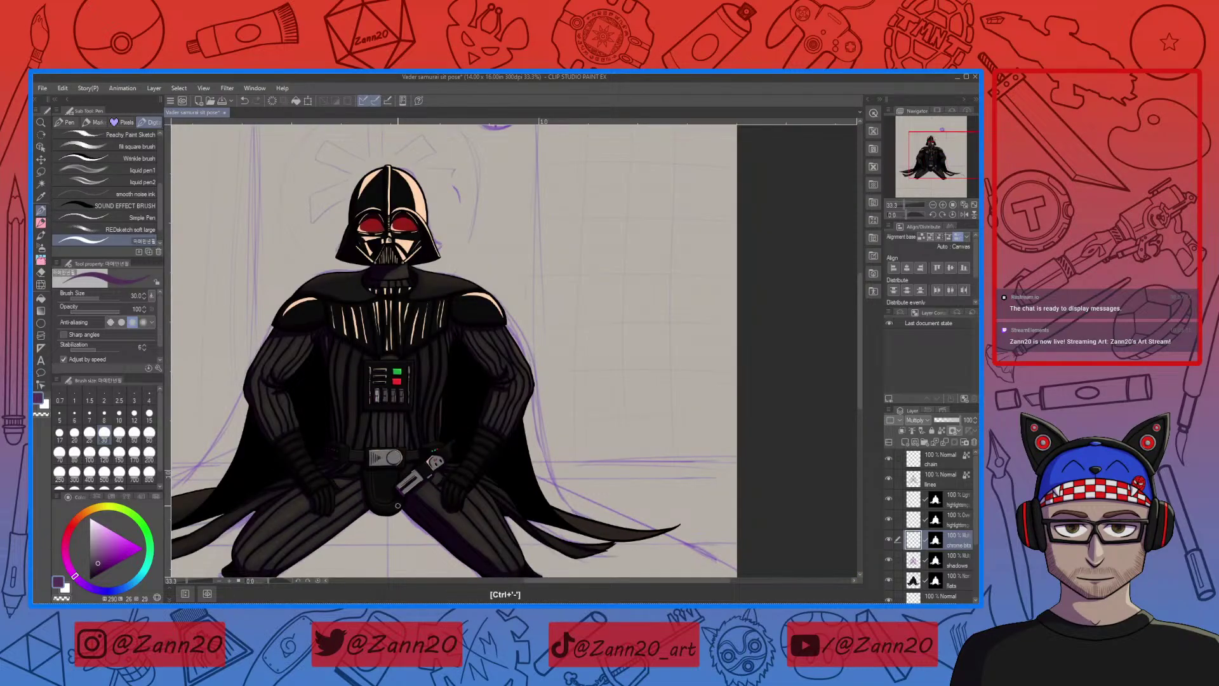
key("ctrl+plus")
key("ctrl+plus")
key("ctrl+plus")
key("ctrl+plus")
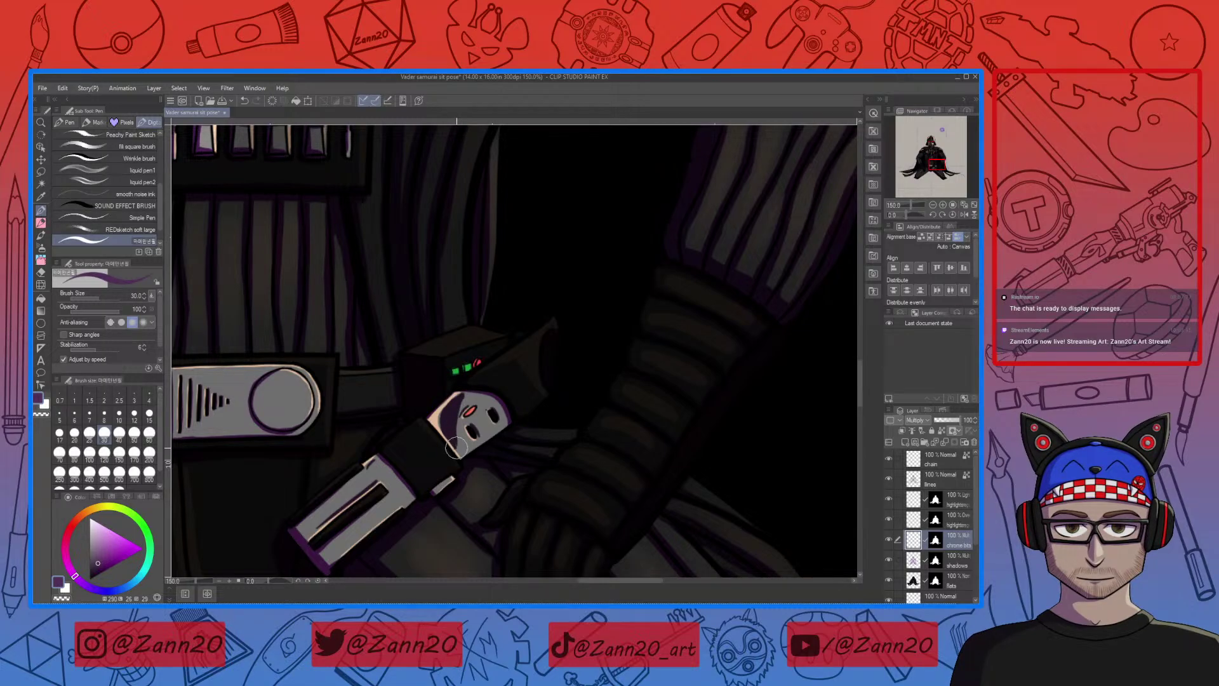
left_click_drag(106, 558, 96, 567)
mouse_move(375, 481)
left_mouse_down()
mouse_move(316, 530)
mouse_move(372, 463)
left_mouse_up()
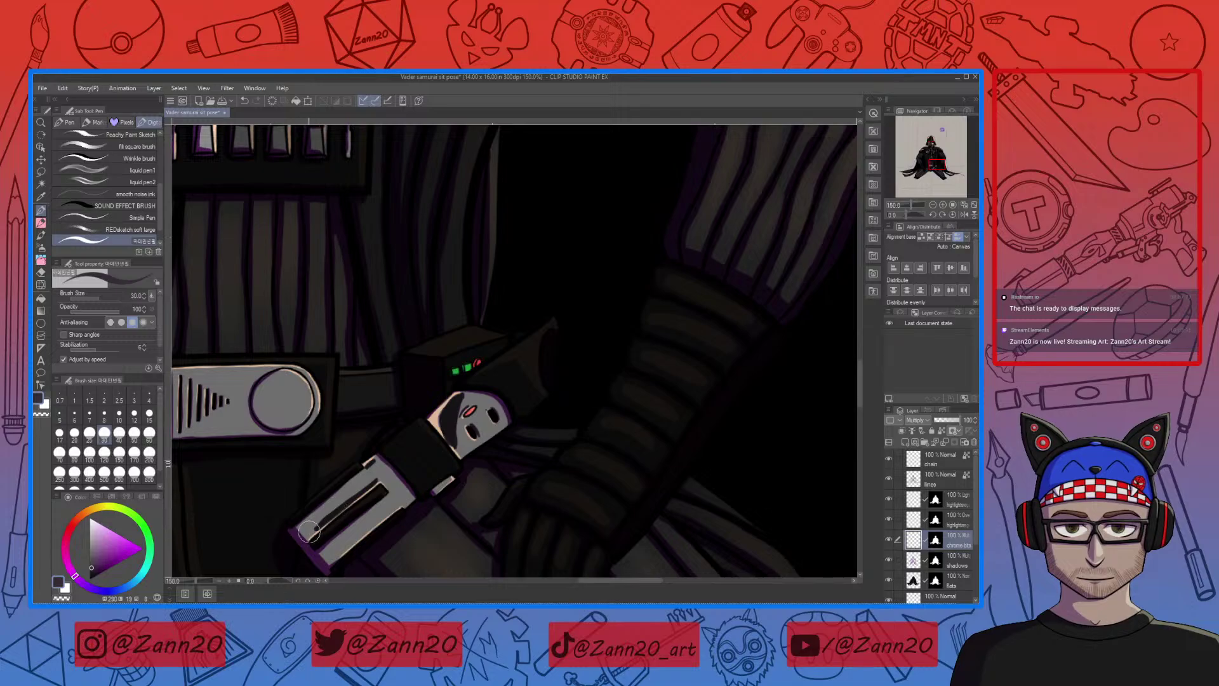
mouse_move(309, 532)
left_mouse_down()
mouse_move(384, 474)
mouse_move(370, 494)
mouse_move(381, 512)
mouse_move(399, 503)
mouse_move(340, 558)
left_mouse_up()
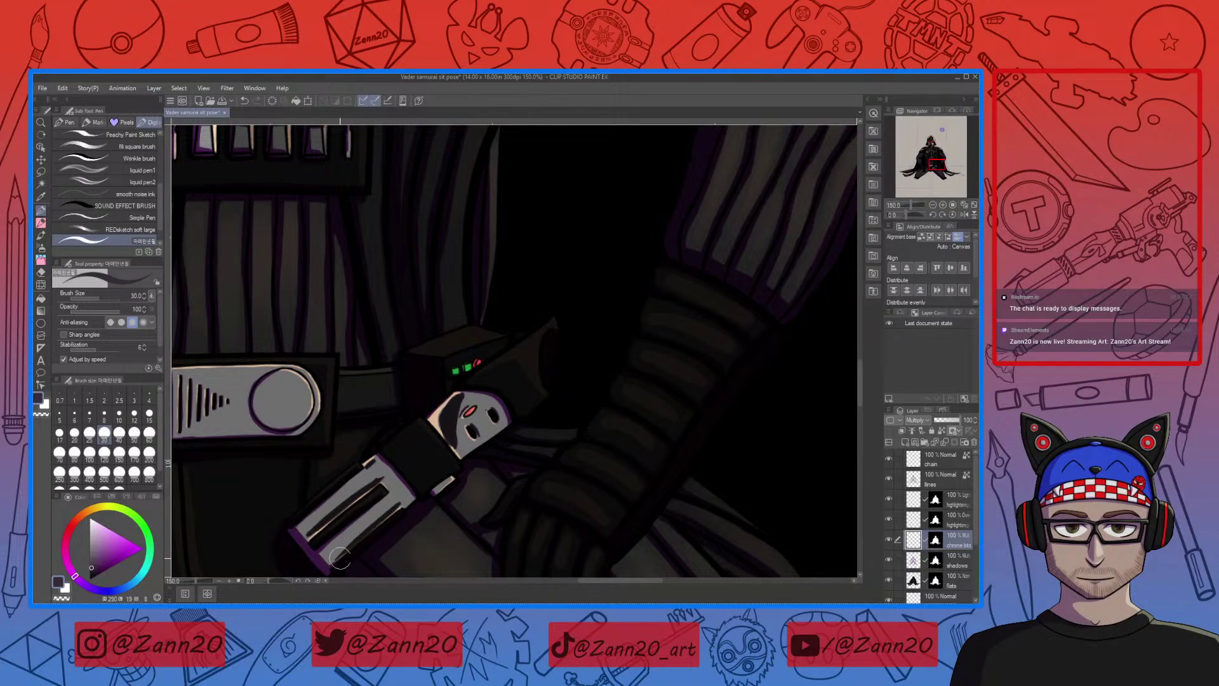
Try dark reflections on the helmet's chrome nose piece and mouth-corner studs
key("ctrl+minus")
key("ctrl+minus")
key("ctrl+minus")
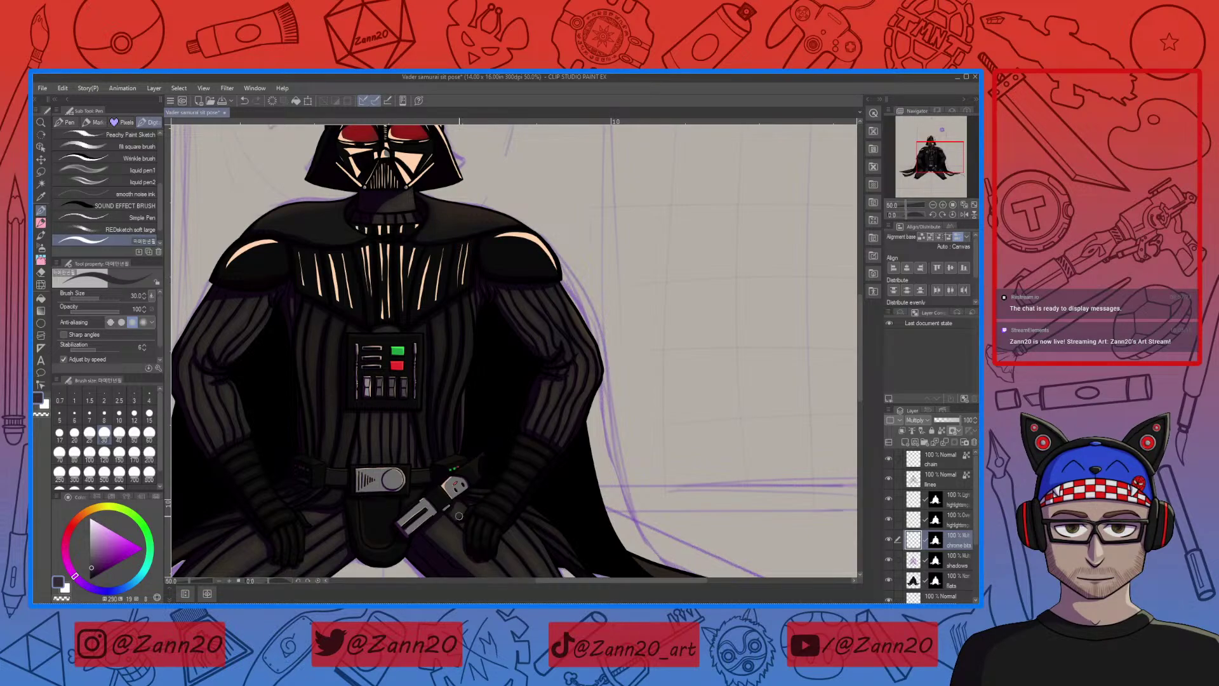
mouse_move(430, 261)
left_mouse_down()
mouse_move(484, 334)
mouse_move(522, 457)
left_mouse_up()
key("ctrl+plus")
key("ctrl+plus")
key("ctrl+plus")
key("ctrl+plus")
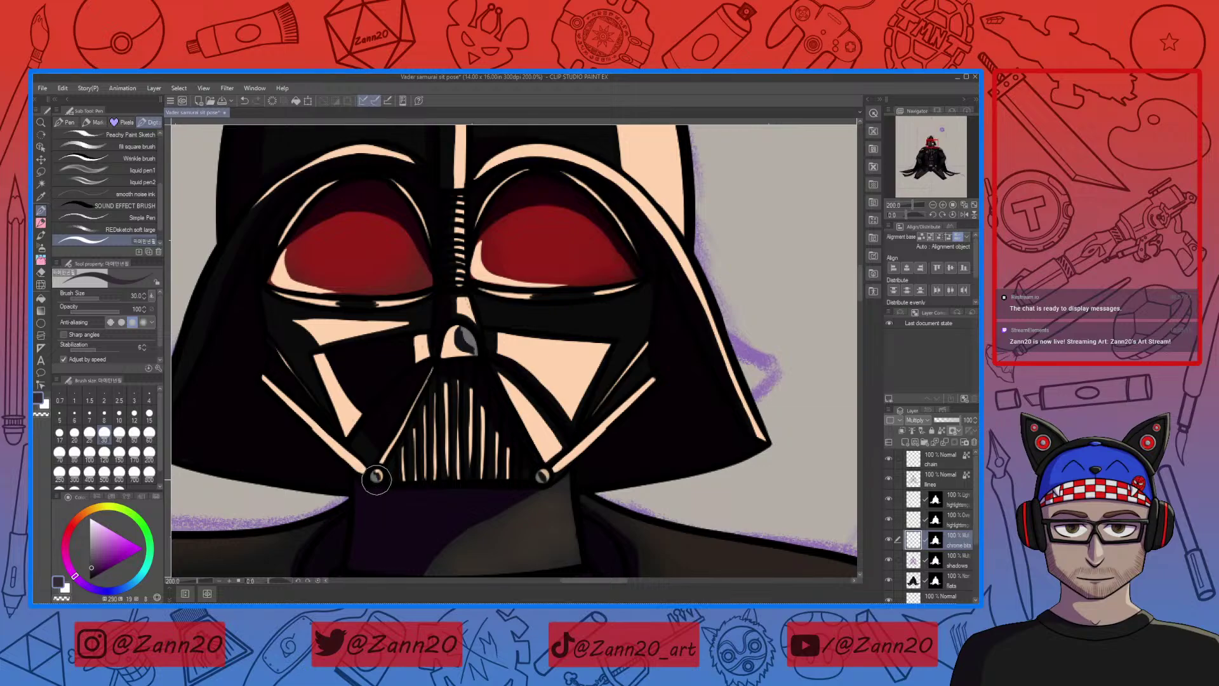
scroll(375, 506, "down", 4)
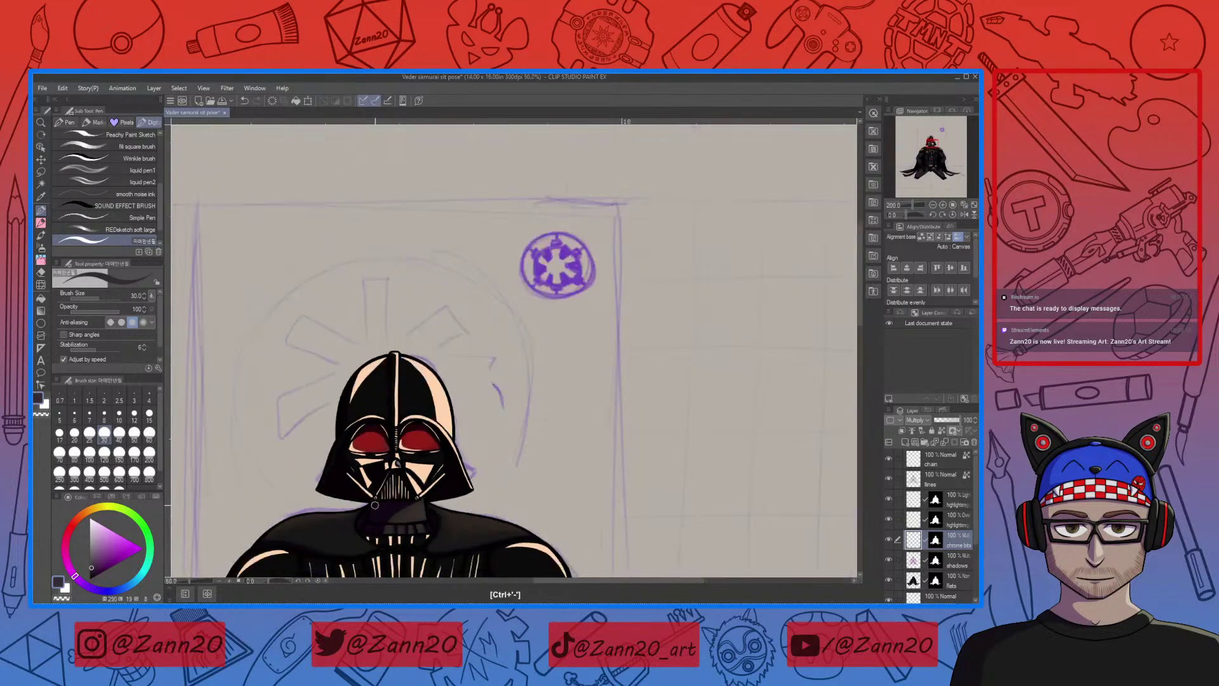
scroll(375, 507, "up", 1)
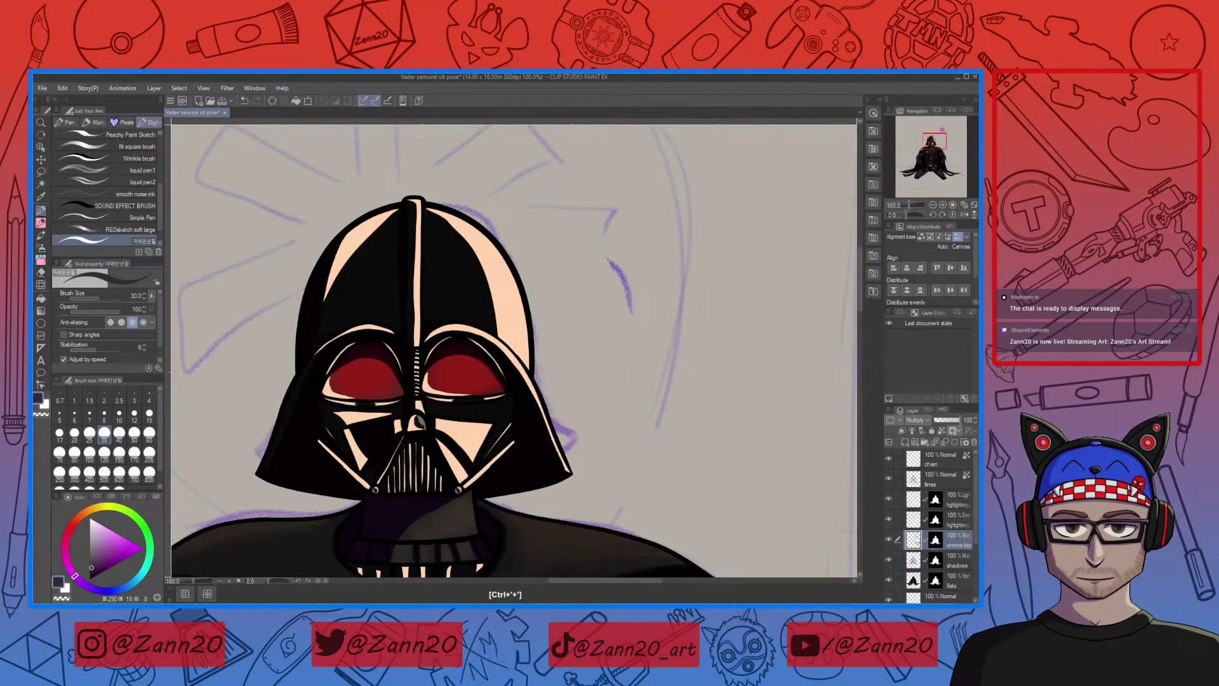
Erase the peach highlight from the helmet's nose piece on the Lighten highlights layer
left_click(914, 522)
key("e")
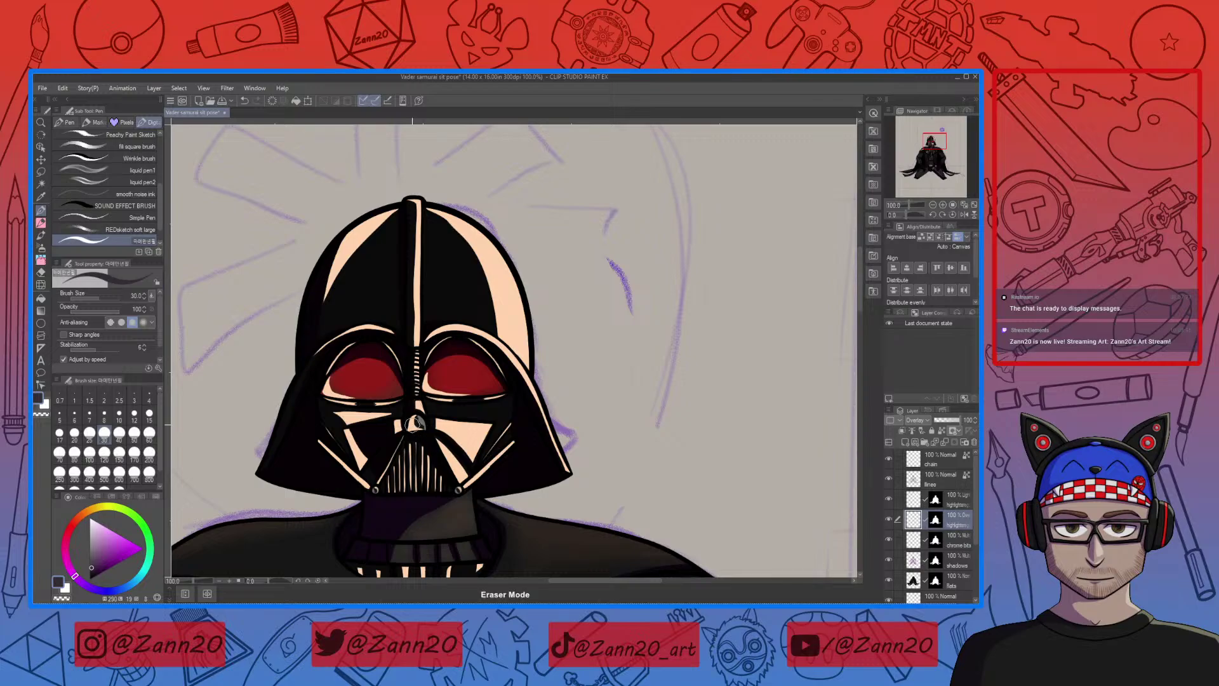
key("p")
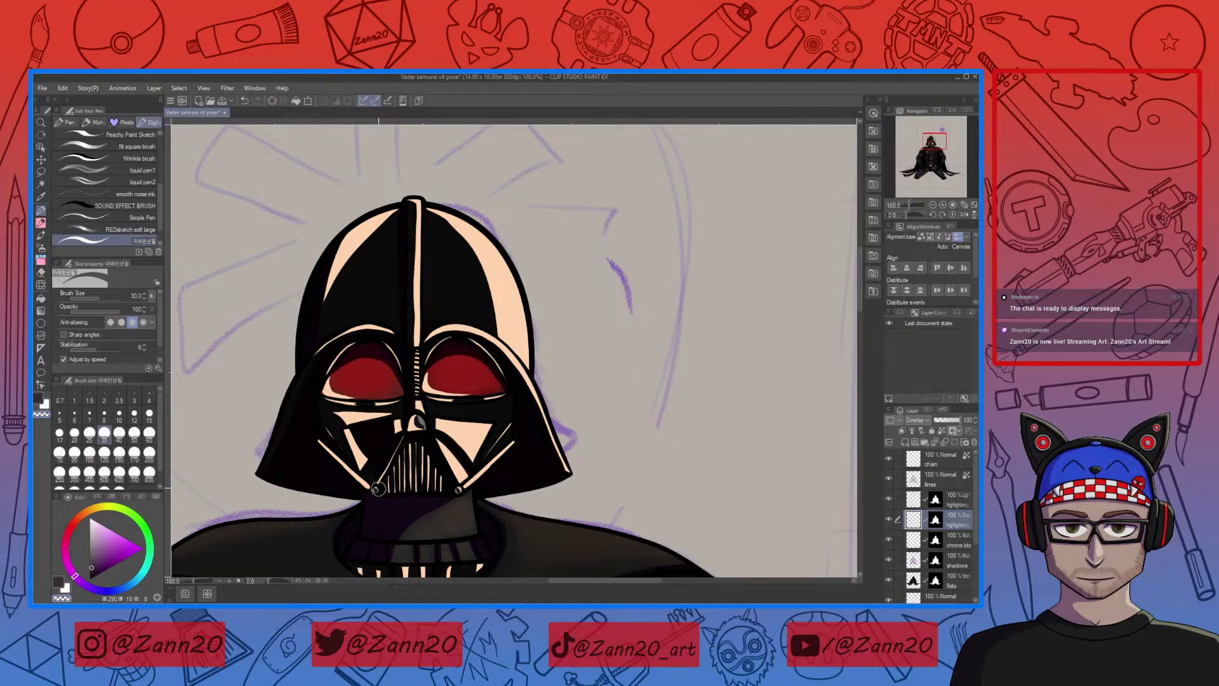
left_click(917, 500)
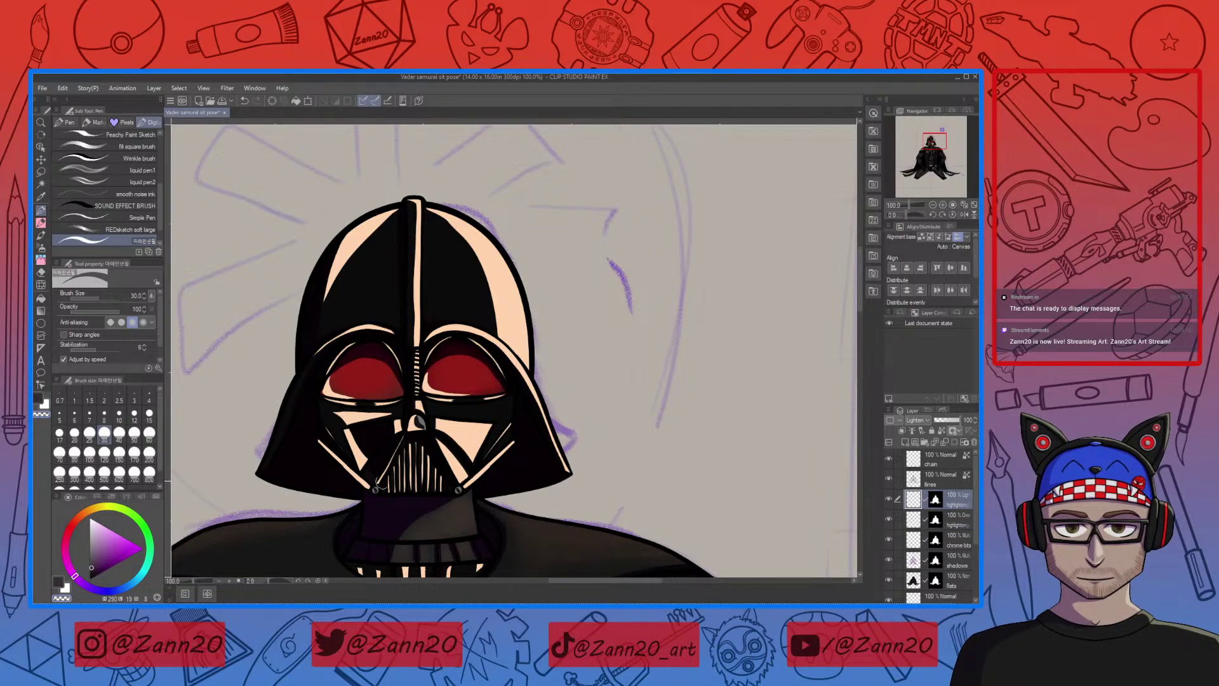
left_click(411, 429, "shift")
Rename the Lighten highlights layer as "armor highlights"
double_click(957, 503)
type("armor highlights")
key("Return")
Set the "chrome bitts" layer's blending mode to Normal and erase the dark patch from the nose piece
left_click(914, 541)
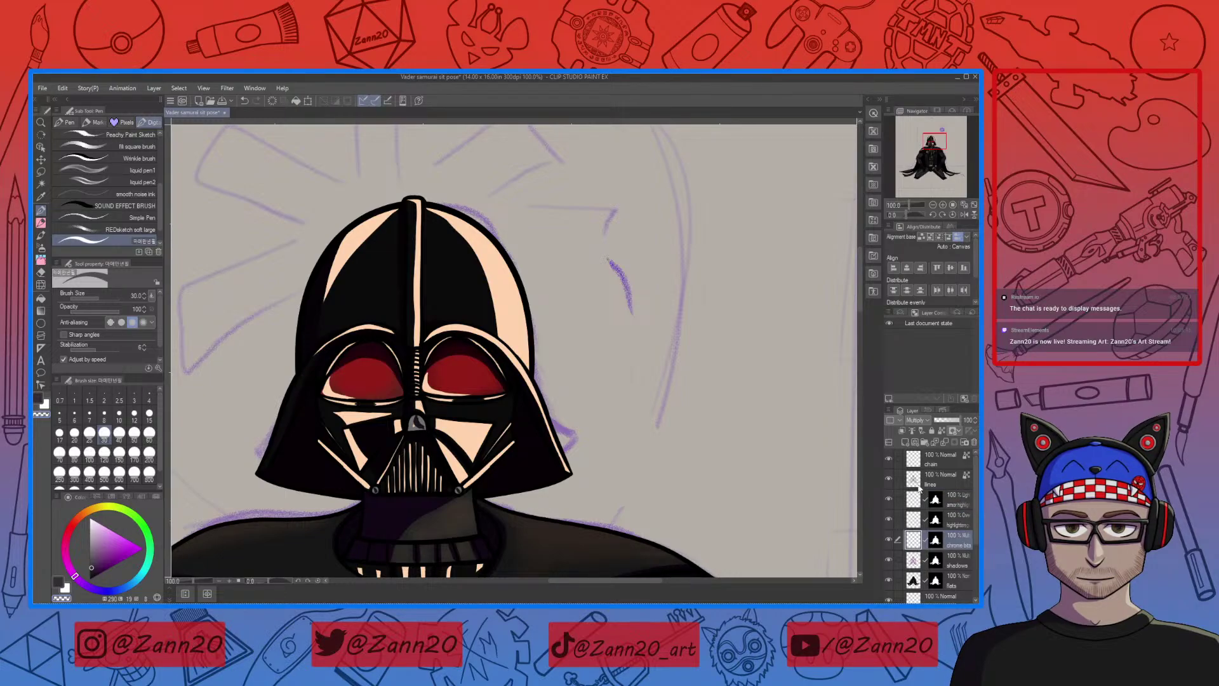
left_click(924, 421)
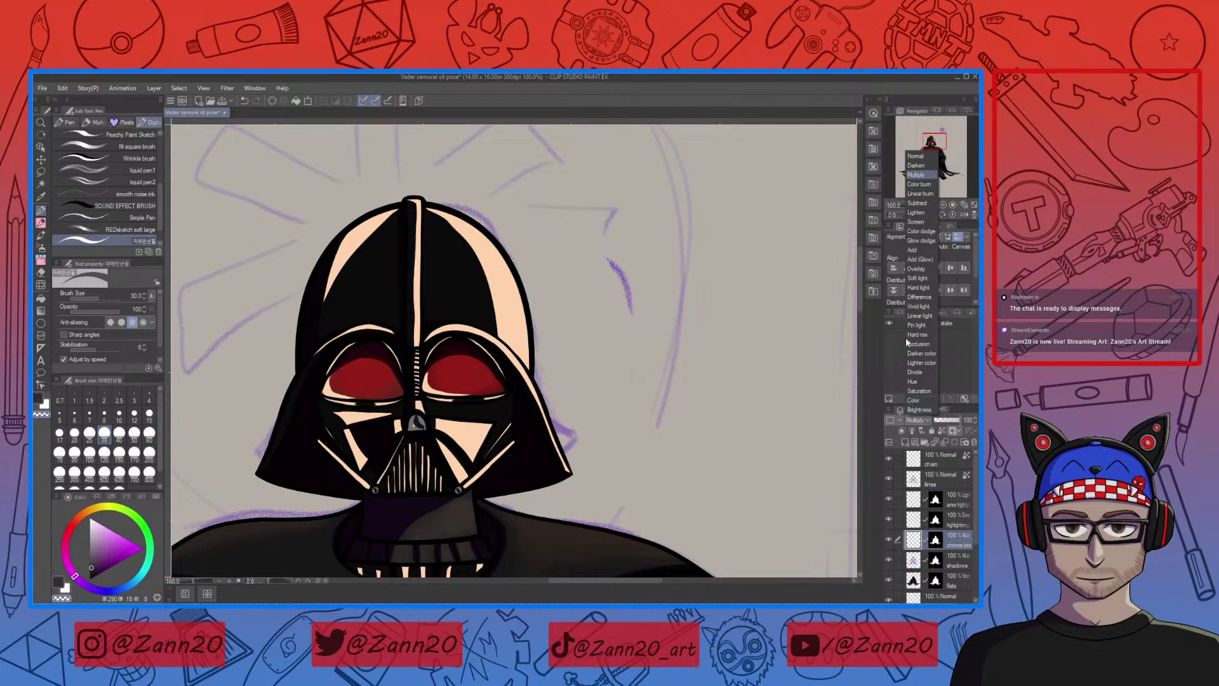
left_click(914, 156)
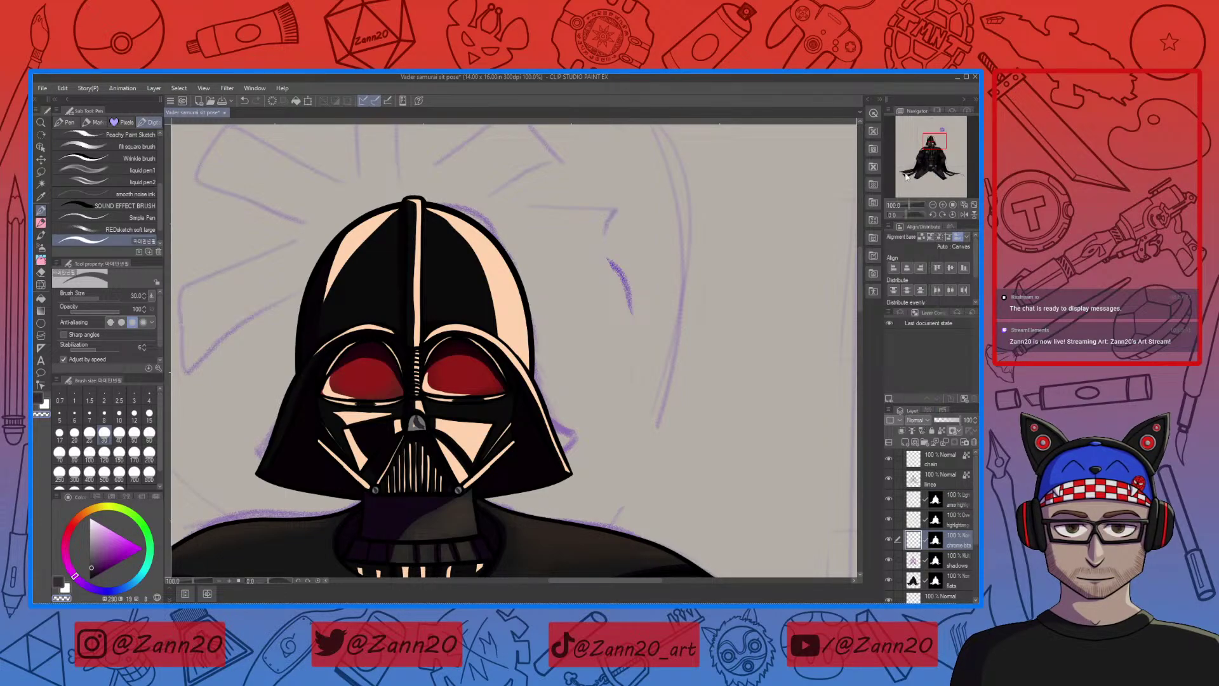
left_click(417, 422, "alt")
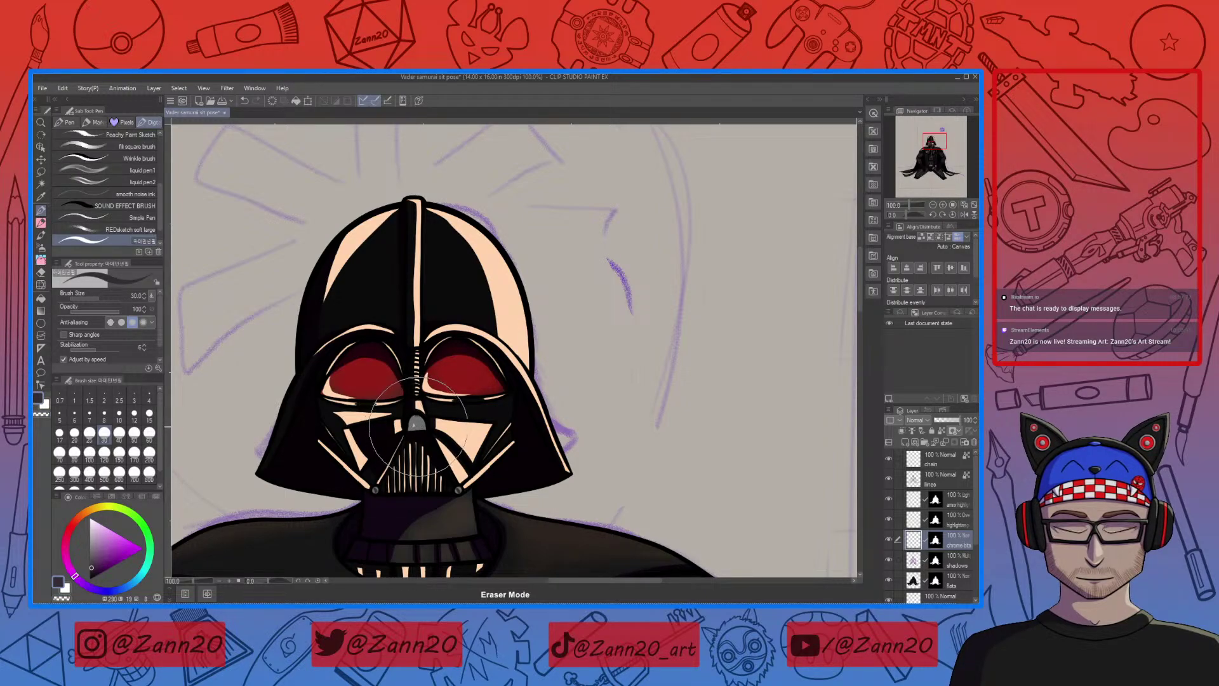
Paint black reflections on the nose piece and the two mouth-corner studs on the "chrome bitts" layer
left_click(915, 521)
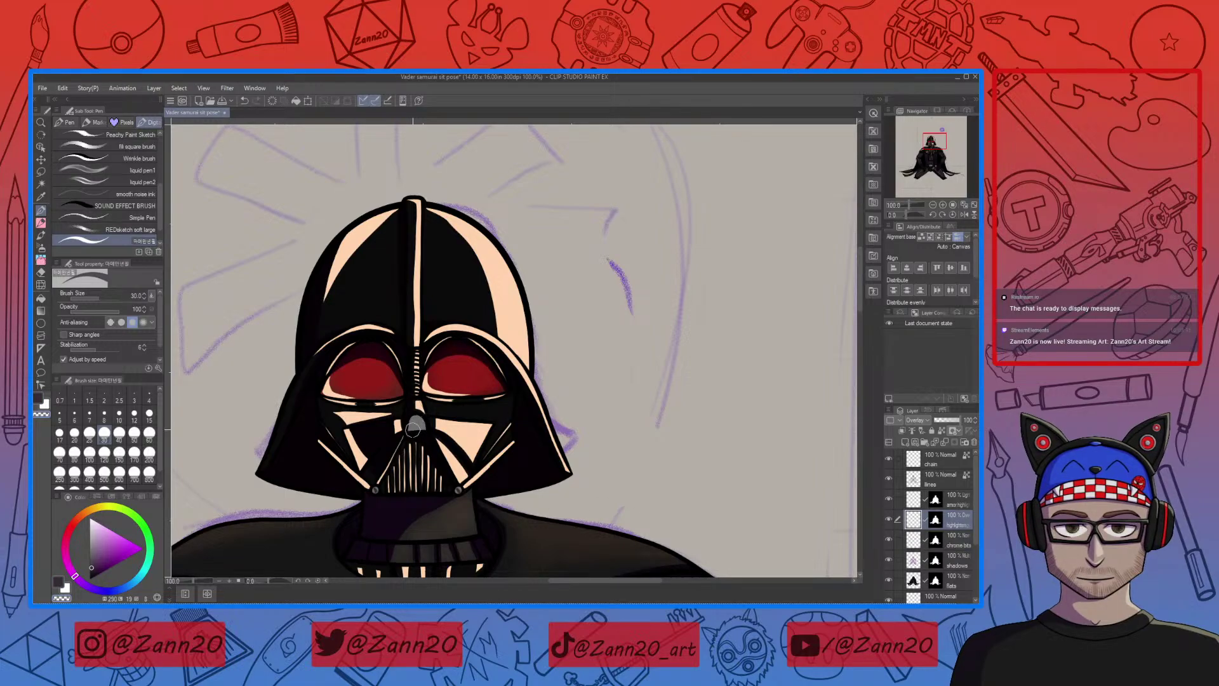
left_click_drag(416, 458, 515, 420)
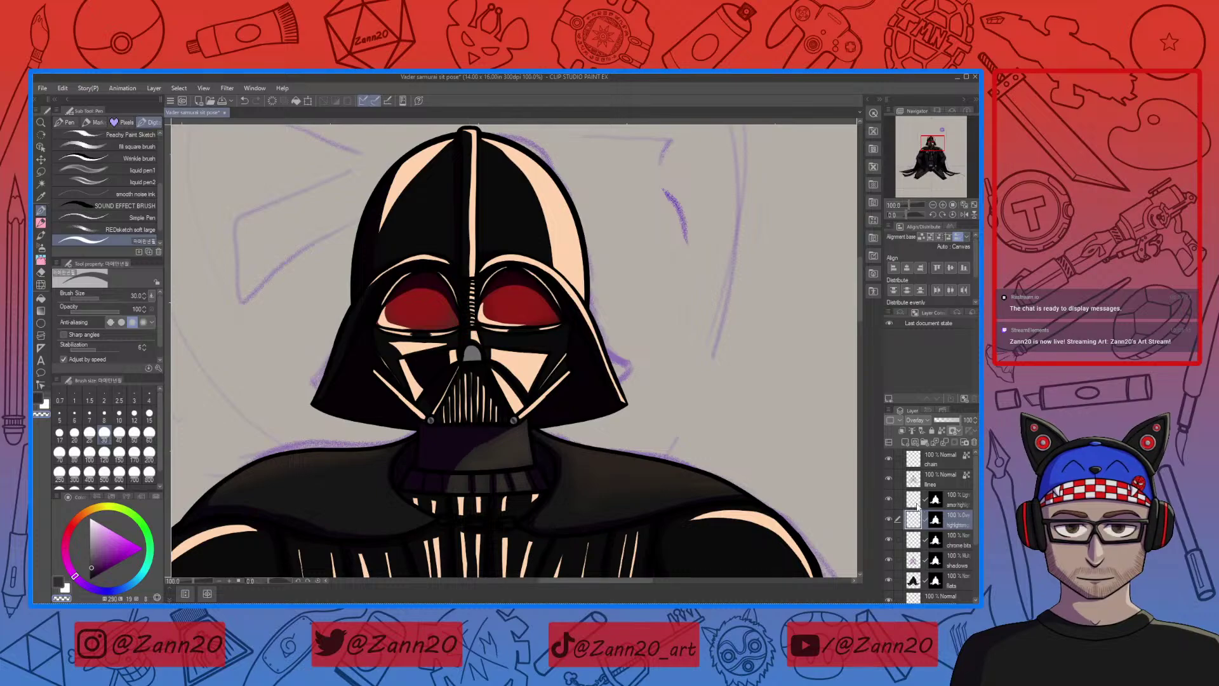
left_click(914, 541)
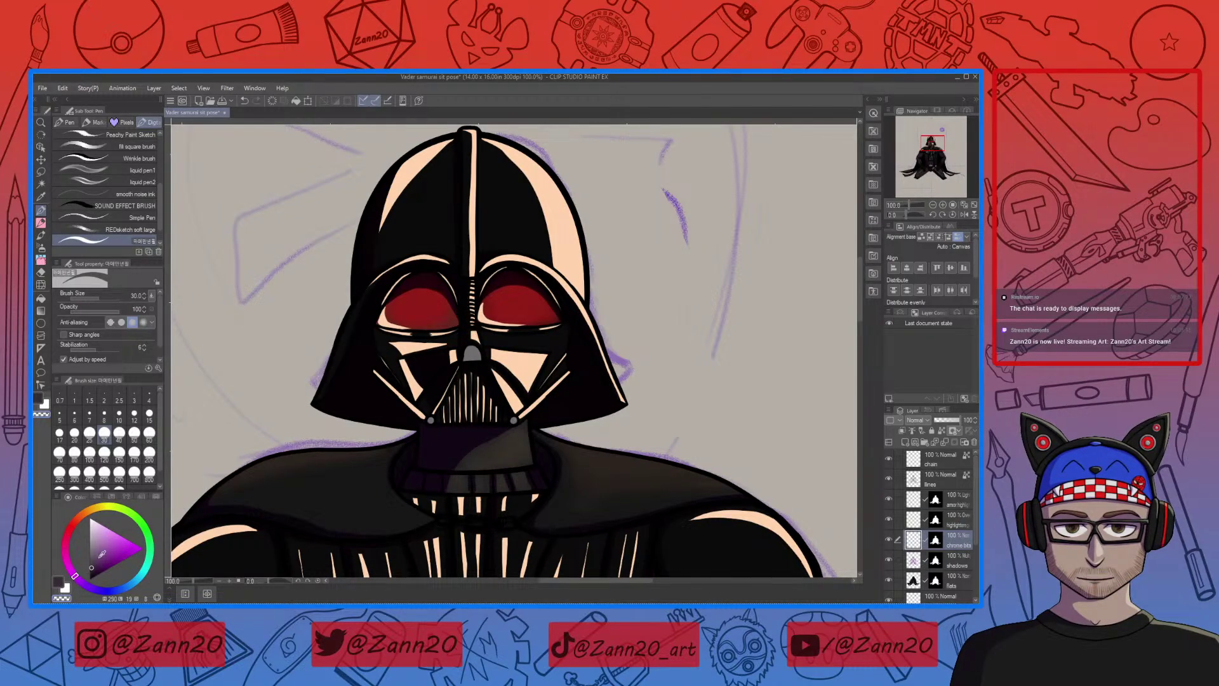
left_click_drag(91, 573, 79, 599)
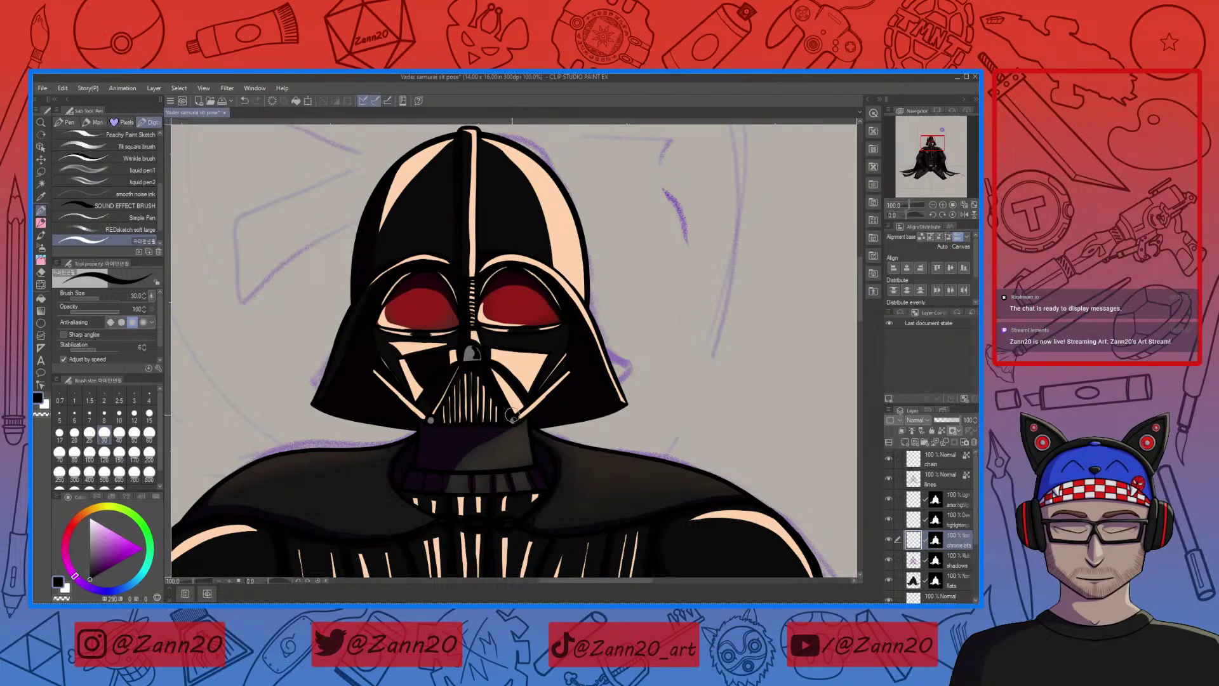
Switch to white and paint bright highlights on the nose piece and both mouth-corner studs
right_click(527, 369)
left_click(96, 522)
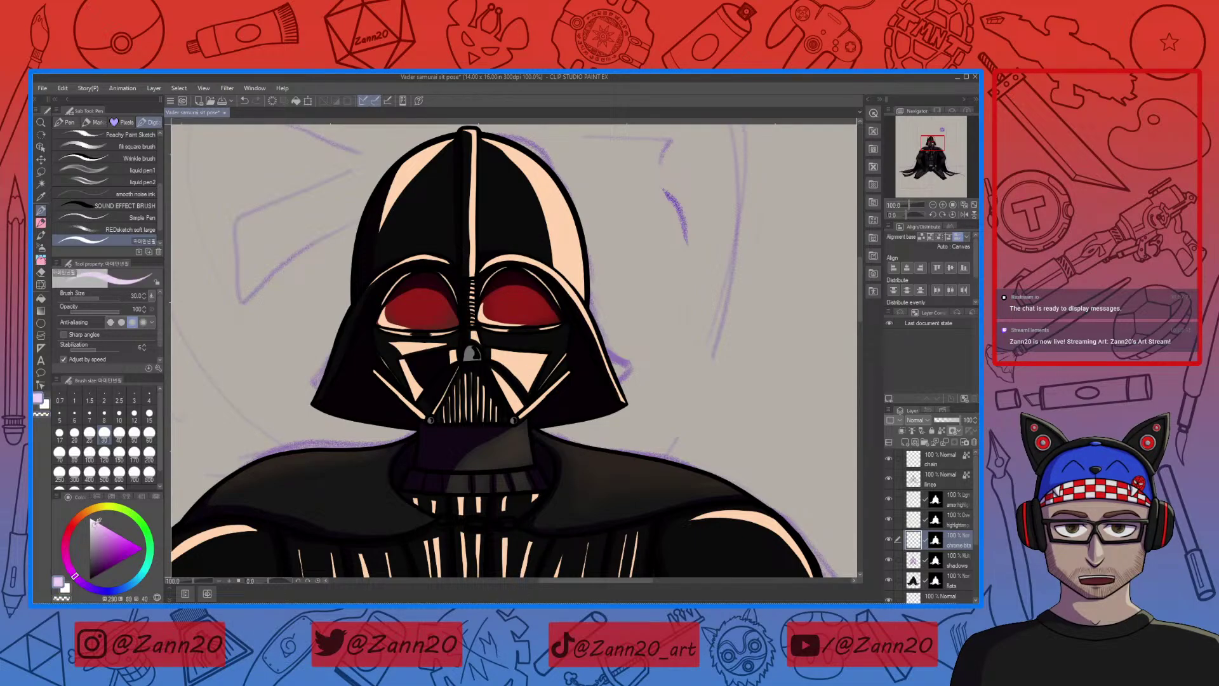
left_click(87, 511)
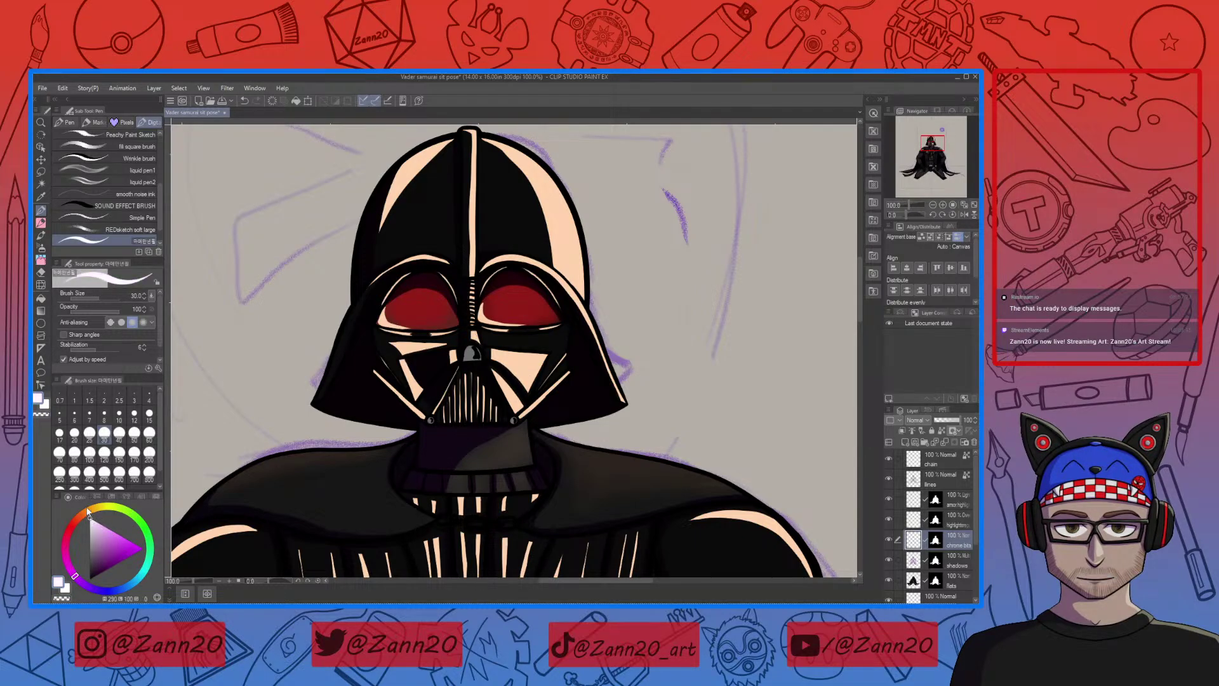
left_click_drag(471, 349, 467, 353)
key("ctrl+minus")
key("ctrl+minus")
key("ctrl+plus")
key("ctrl+plus")
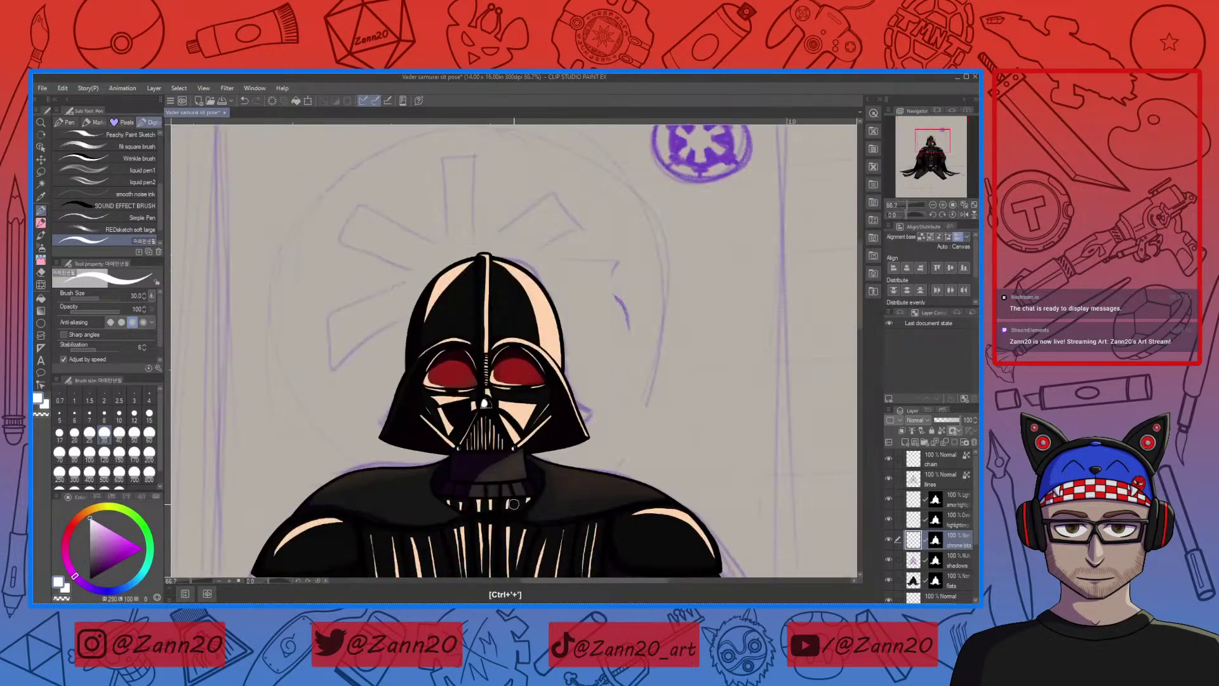
key("ctrl+plus")
key("ctrl+plus")
key("ctrl+plus")
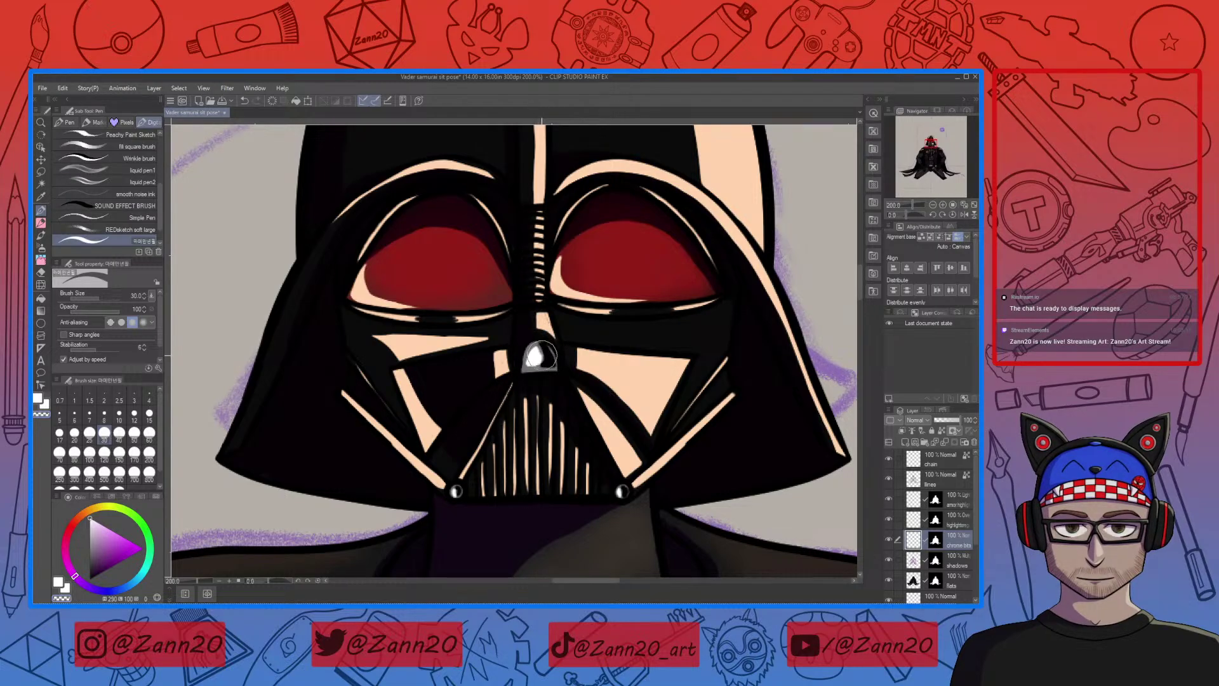
Trim the white highlights on the nose piece and mouth-corner studs into narrower shapes and check them at a wider view
mouse_move(558, 375)
left_mouse_down()
mouse_move(569, 374)
mouse_move(551, 339)
mouse_move(612, 294)
left_mouse_up()
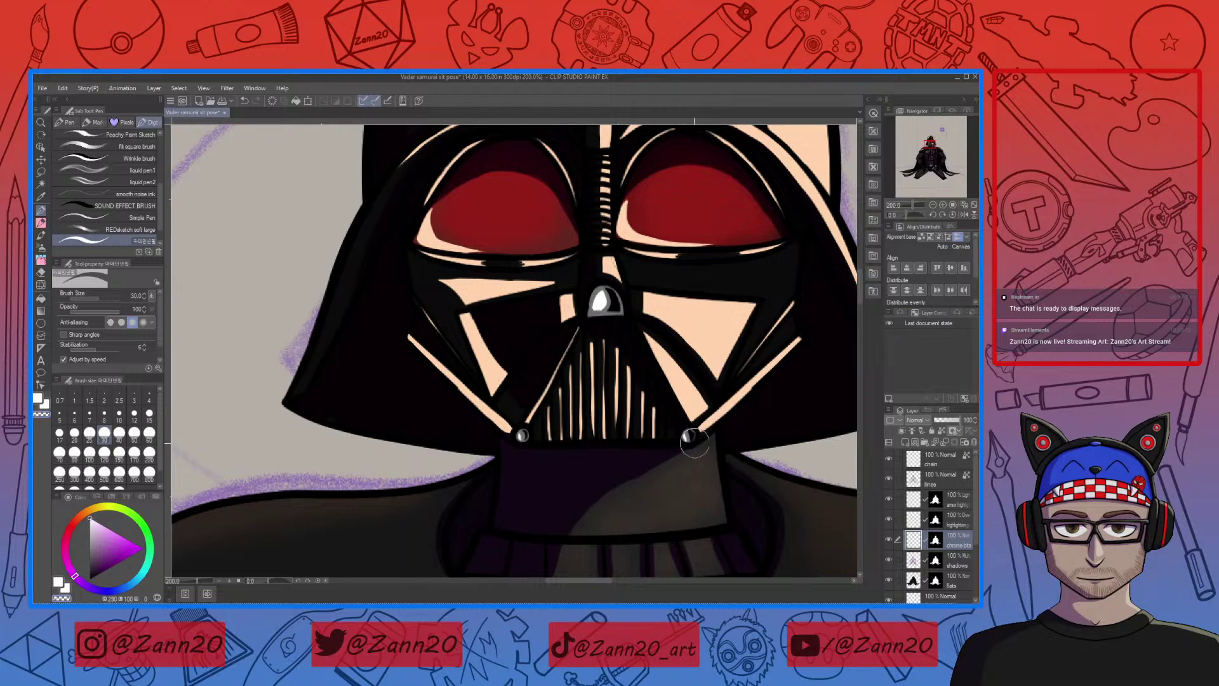
left_click_drag(667, 497, 621, 436)
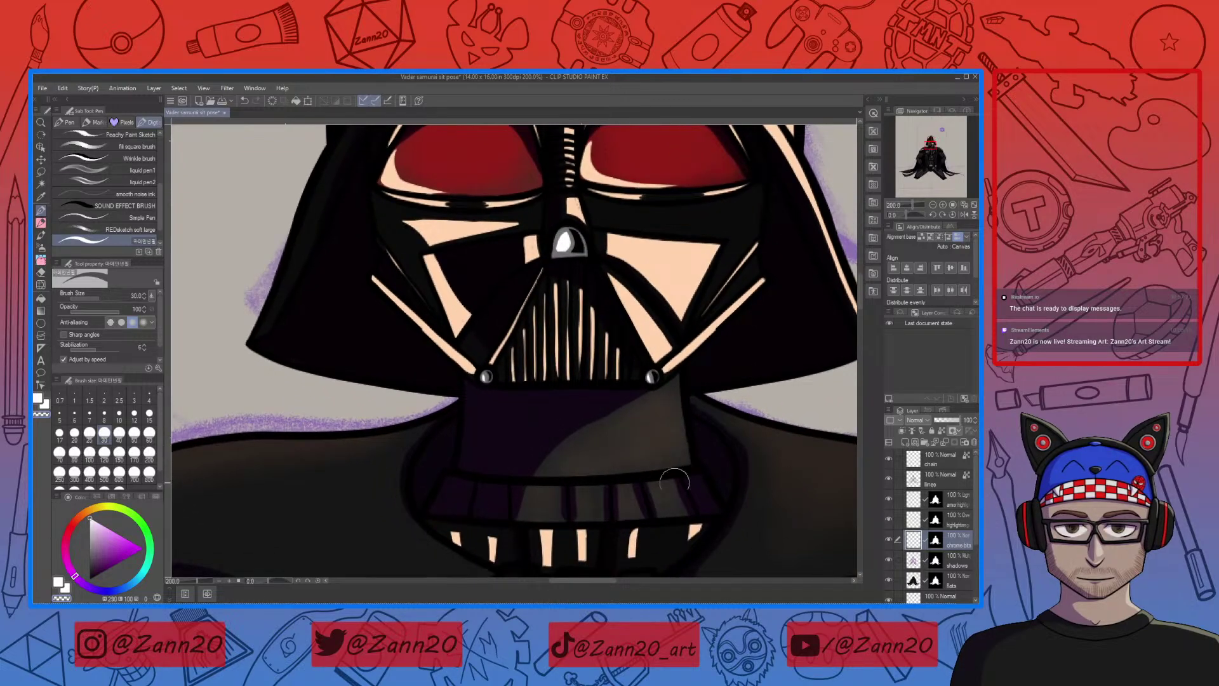
key("ctrl+minus")
key("ctrl+minus")
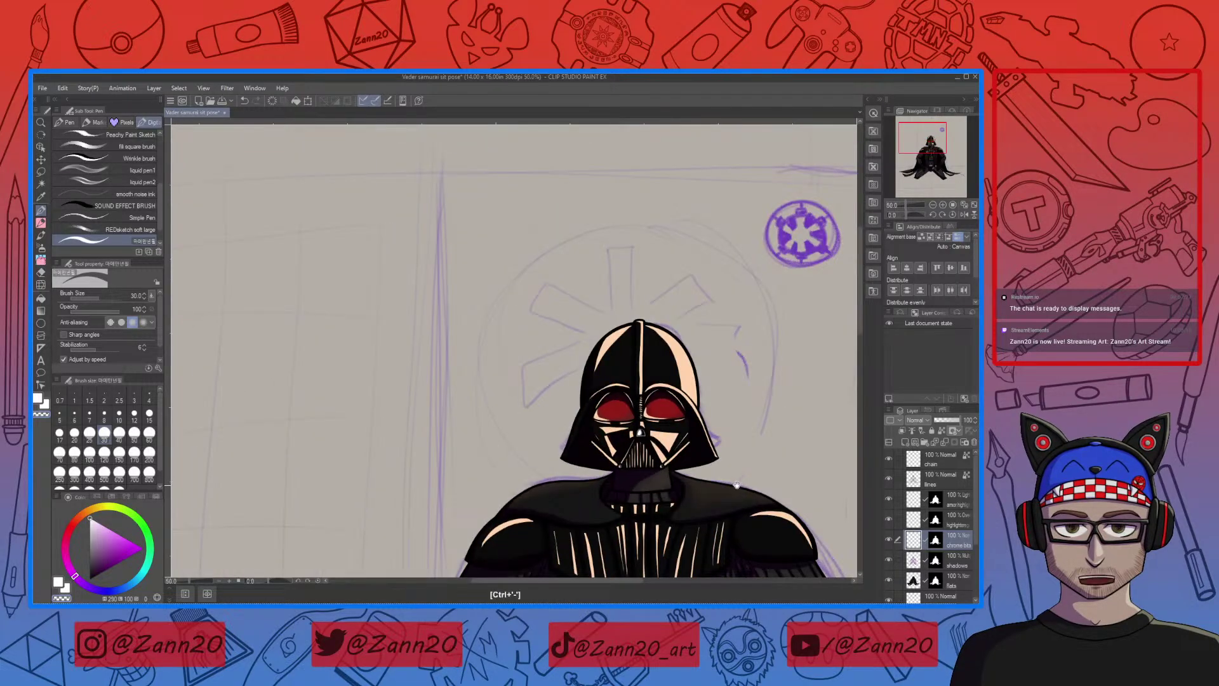
left_click_drag(664, 496, 670, 451)
left_click_drag(610, 280, 602, 461)
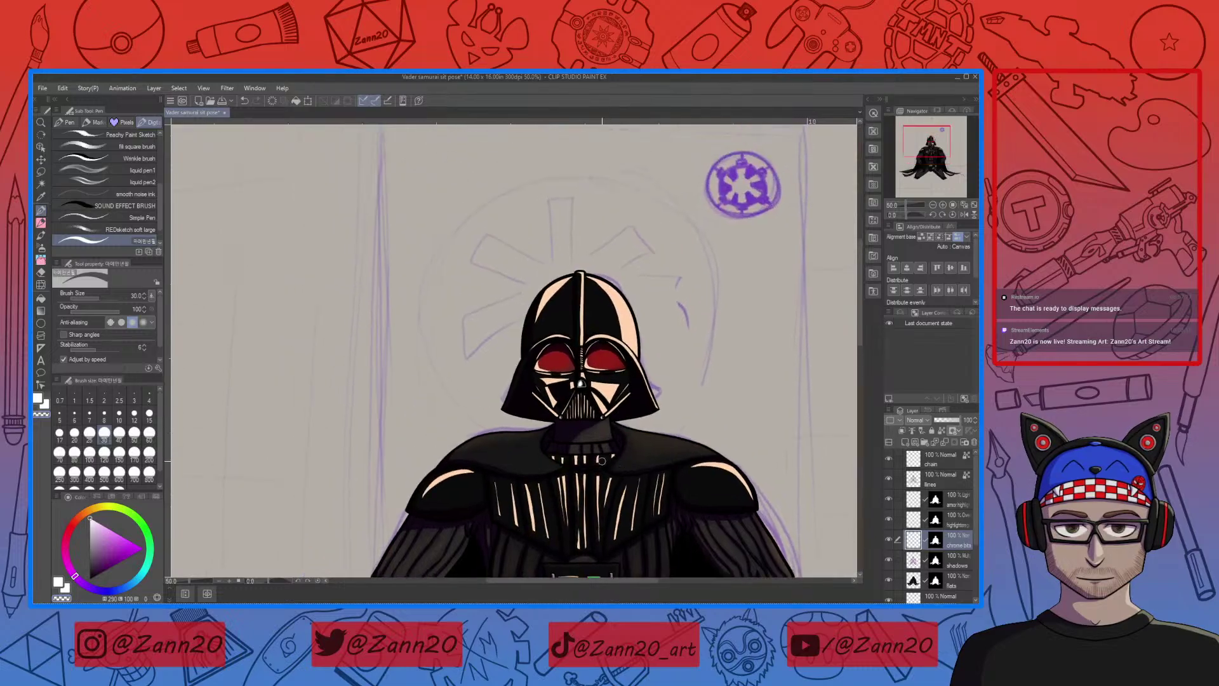
Sample black from the helmet and refine the dark reflection around the nose piece's white highlight
key("ctrl+plus")
key("ctrl+plus")
key("ctrl+plus")
left_click_drag(619, 238, 621, 396)
right_click(620, 396)
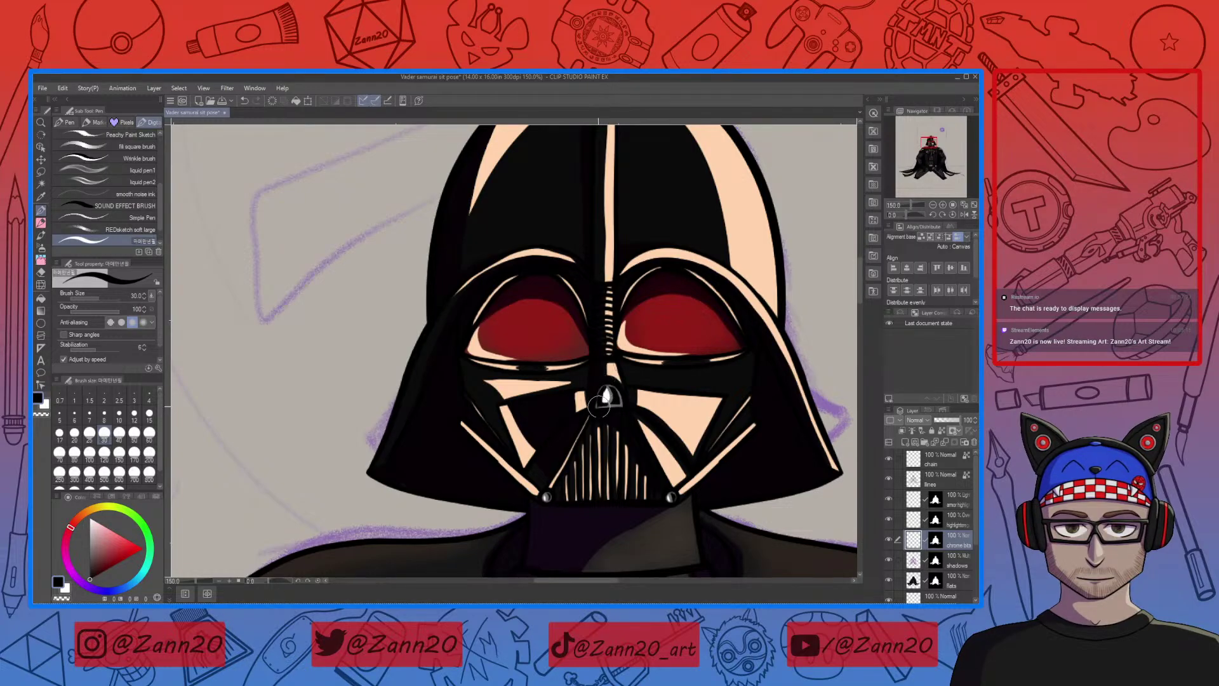
key("c")
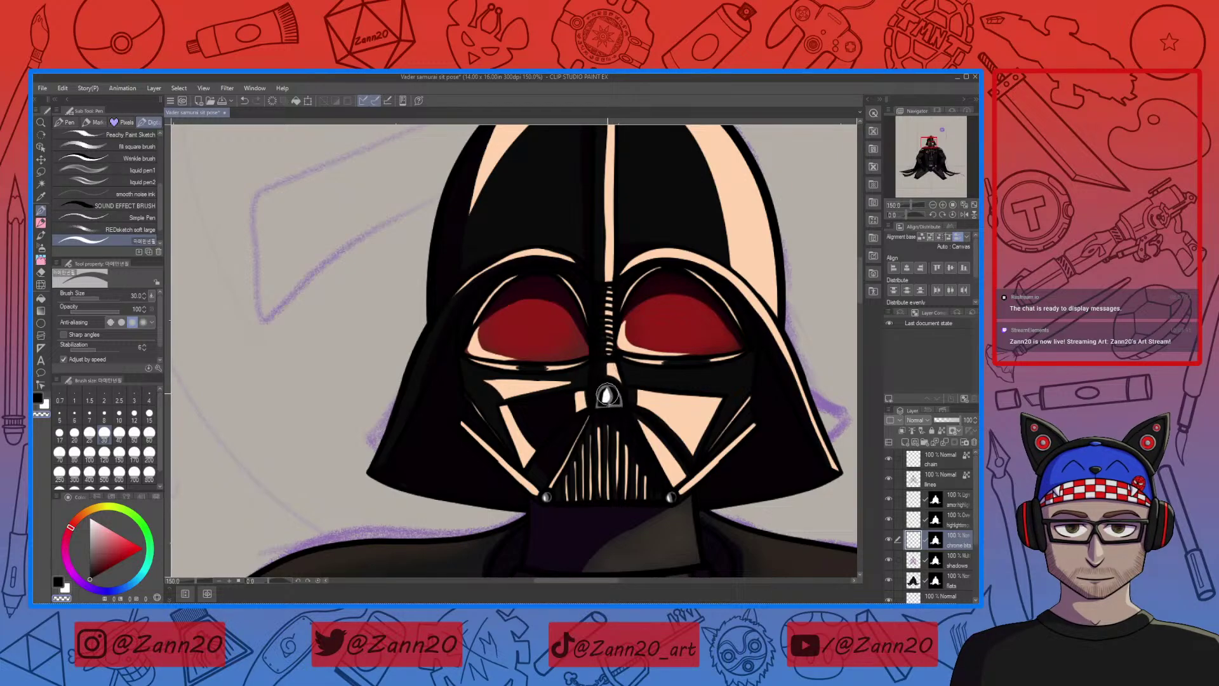
Refine the nose piece's highlight and dark reflection with alternating sampled white and black strokes
left_click(606, 399, "alt")
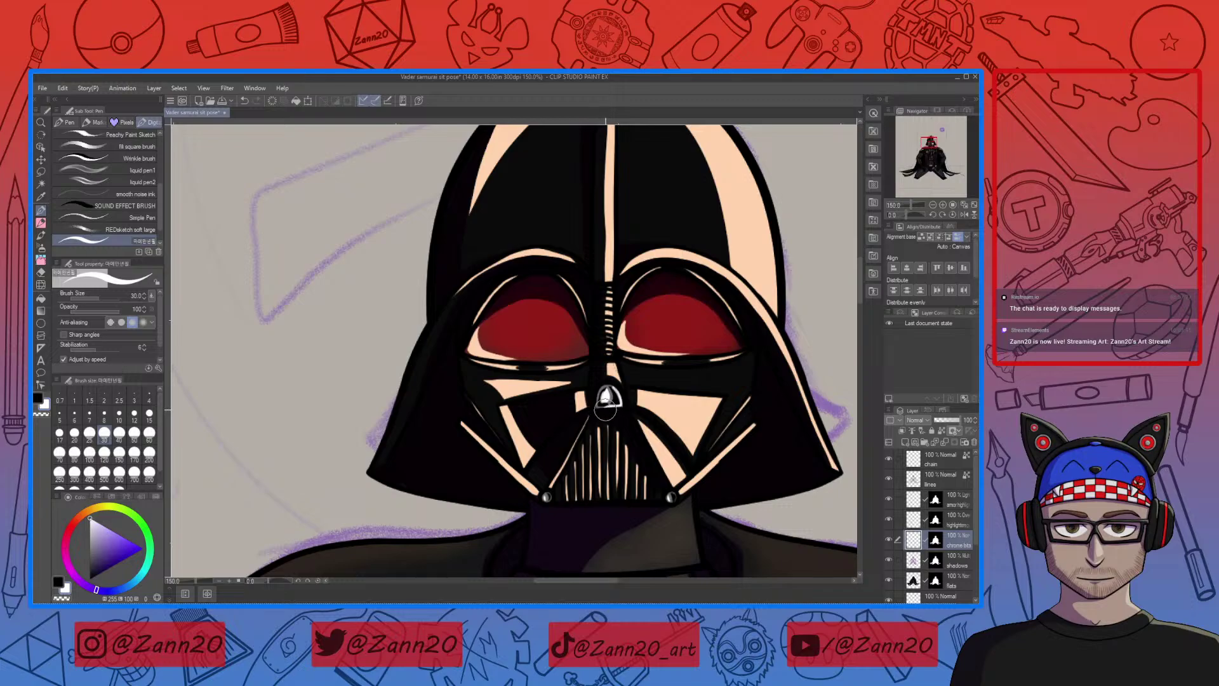
left_click_drag(655, 504, 661, 427)
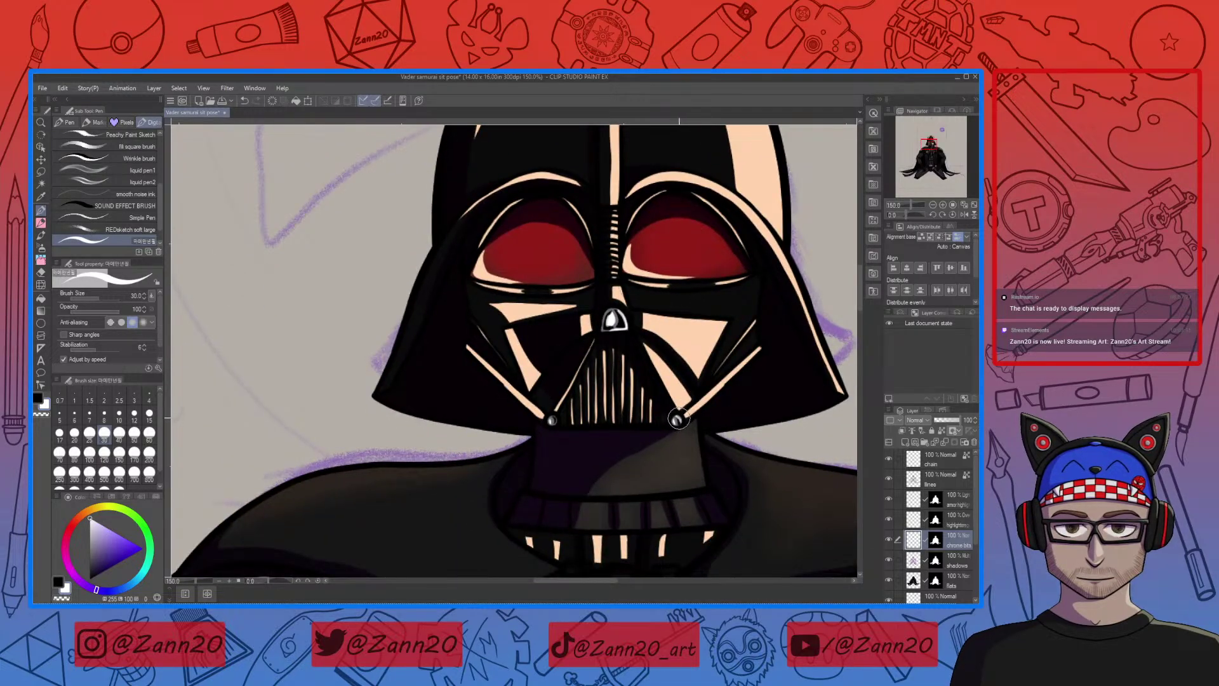
key("ctrl+z")
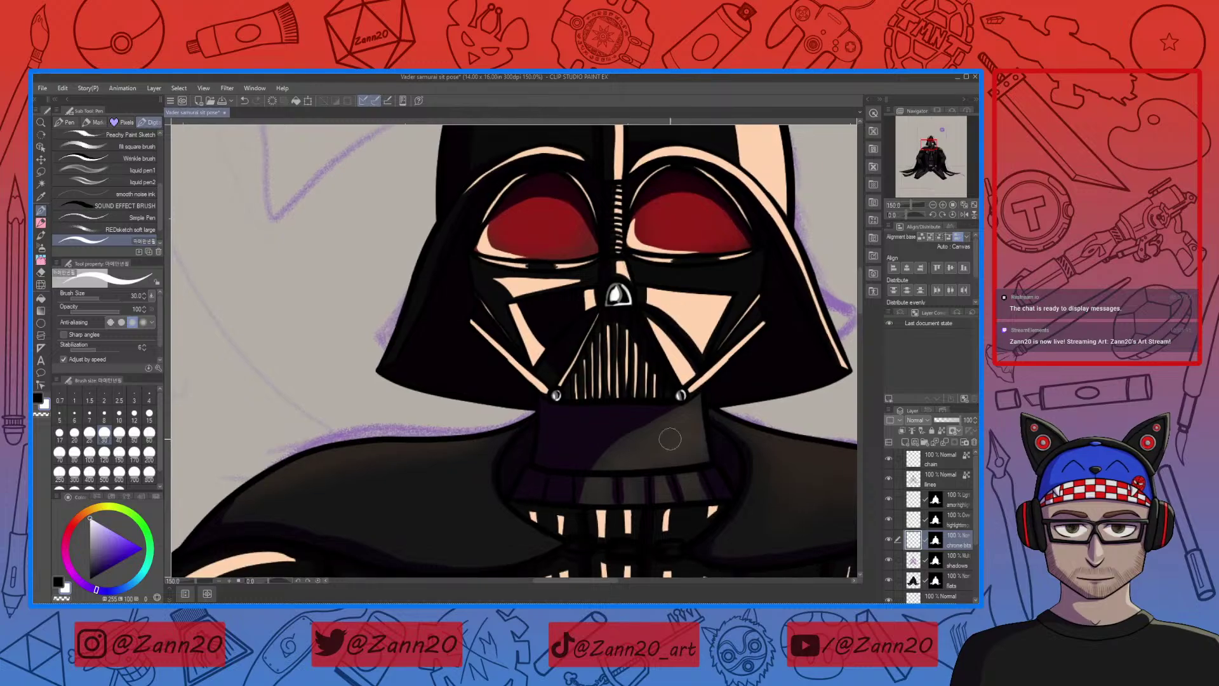
scroll(689, 492, "down", 2)
scroll(672, 508, "up", 1)
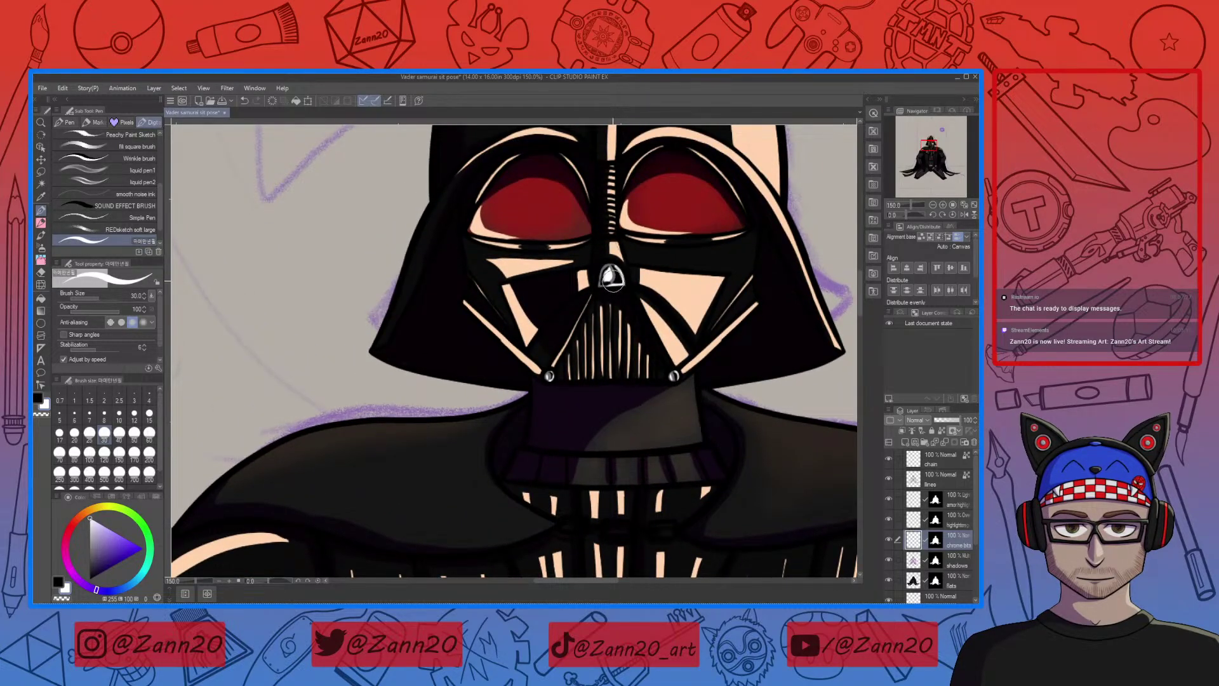
left_click(611, 276, "alt")
key("x")
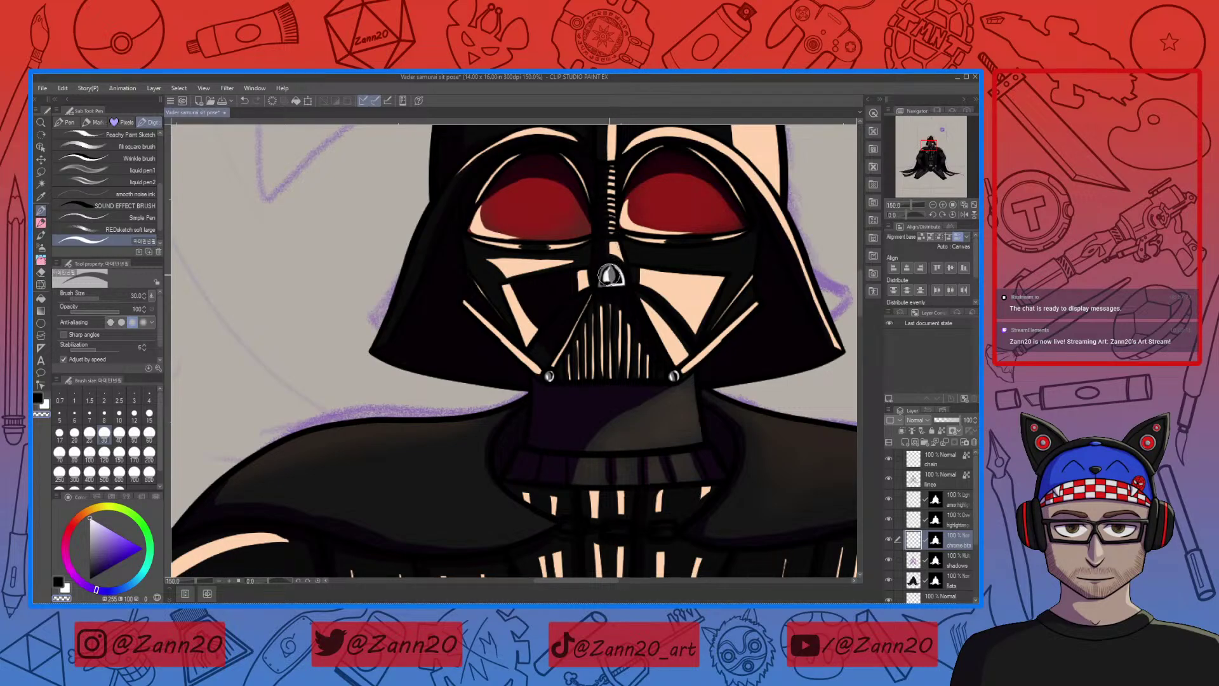
key("x")
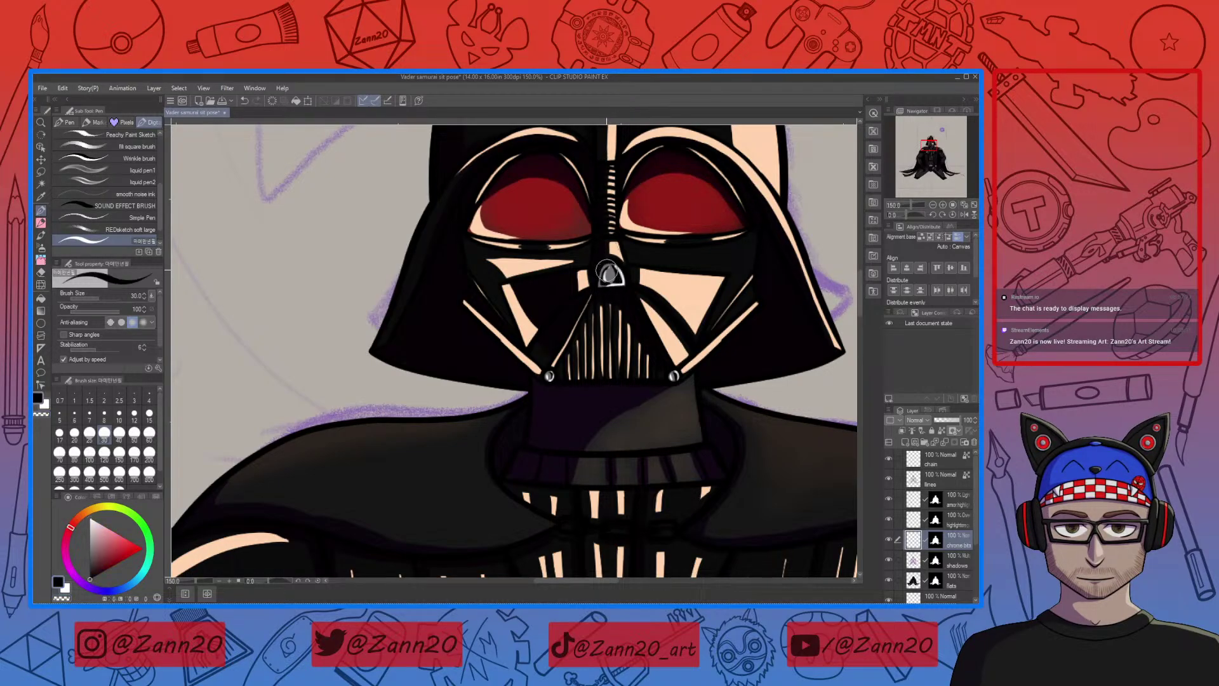
key("x")
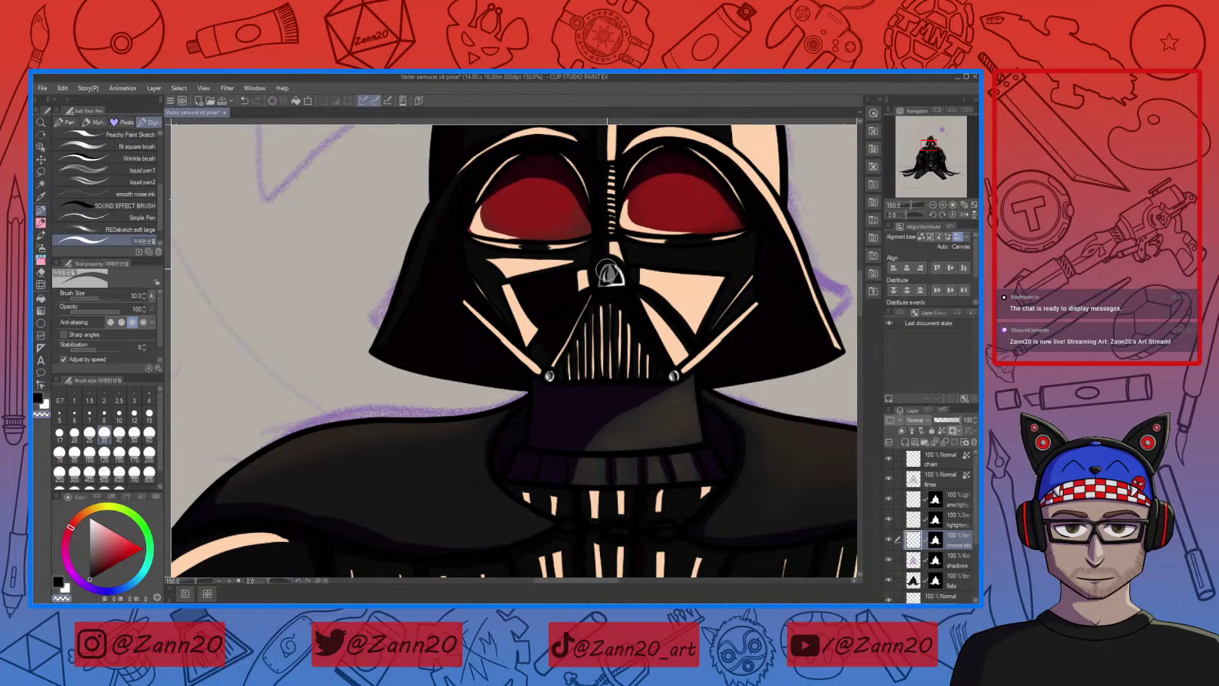
key("x")
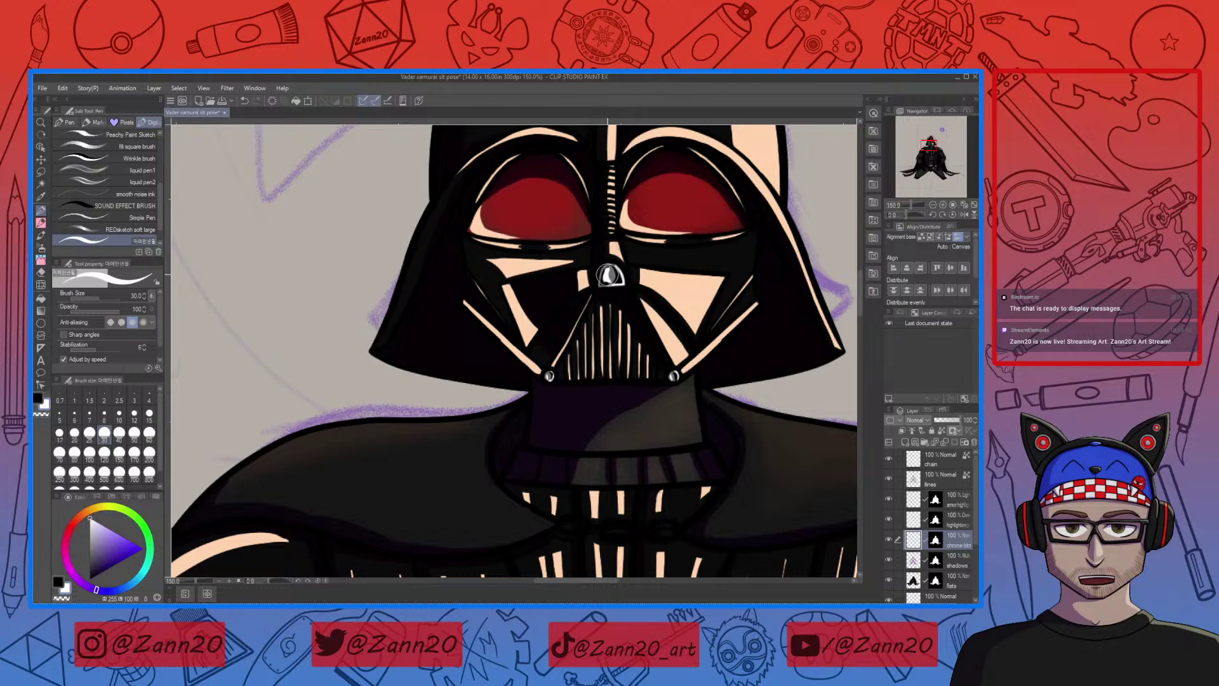
key("x")
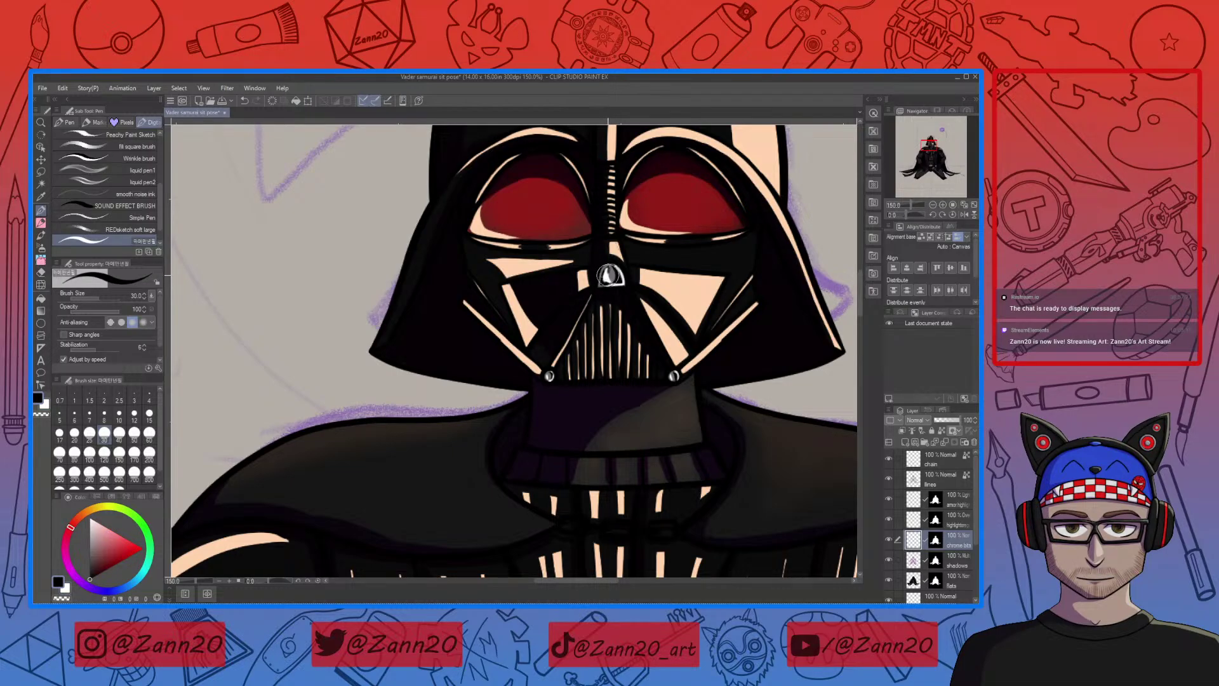
Clean the warm highlight edges off the lightsaber hilt at the belt on the highlights layer
key("ctrl+minus")
key("ctrl+minus")
key("ctrl+minus")
key("ctrl+minus")
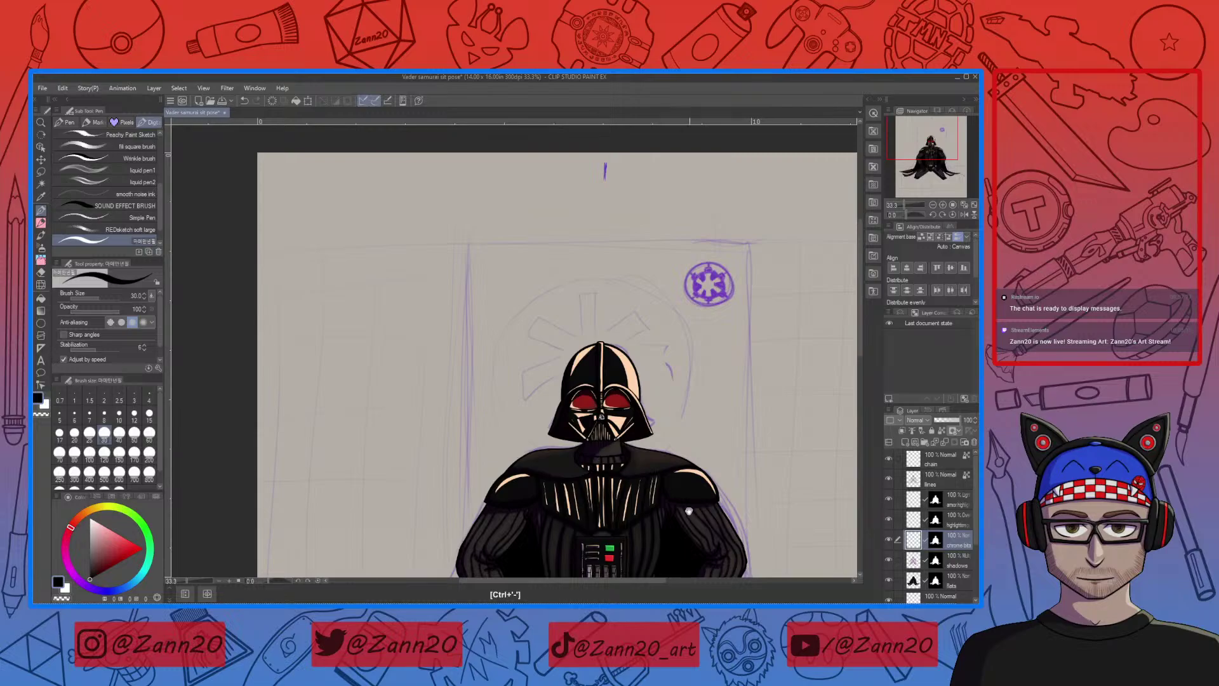
scroll(650, 444, "down", 4)
key("ctrl+plus")
key("ctrl+plus")
key("ctrl+plus")
key("ctrl+plus")
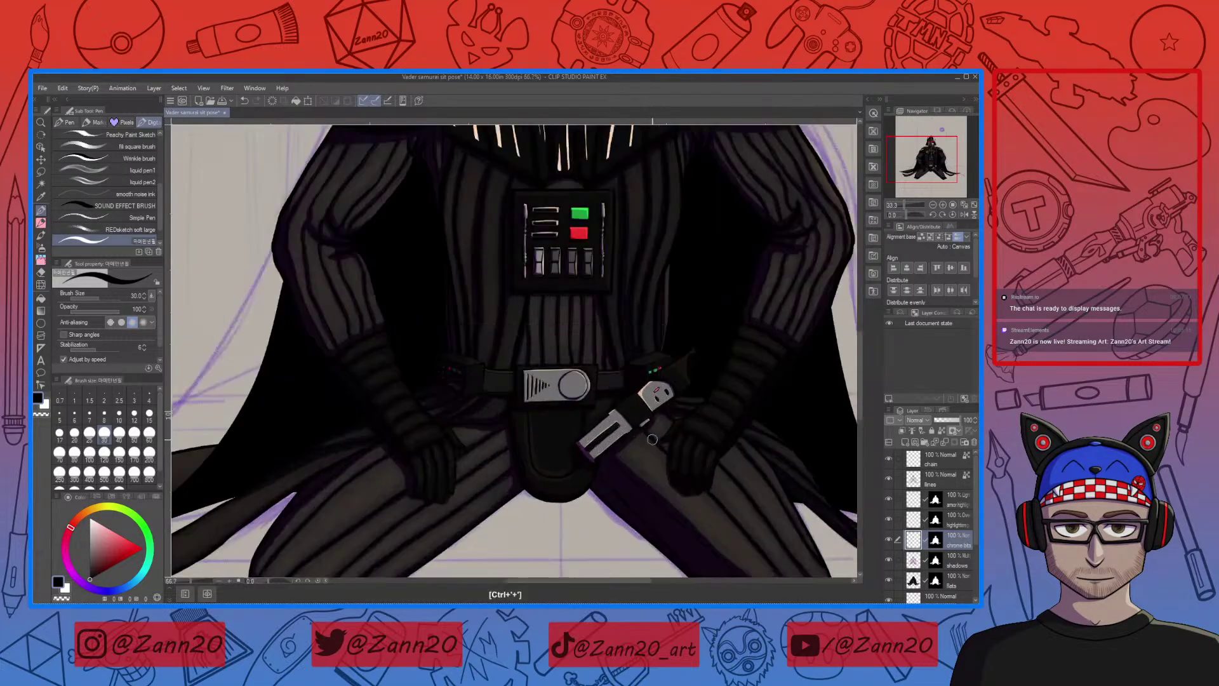
left_click(915, 521)
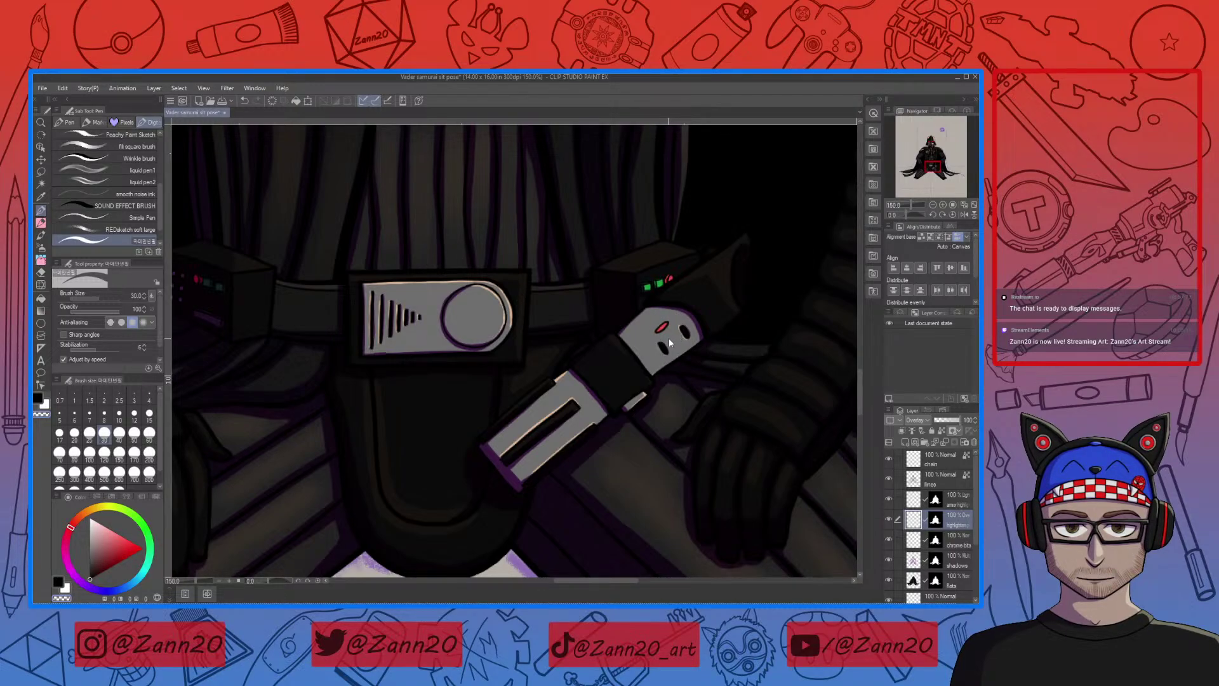
key("ctrl+z")
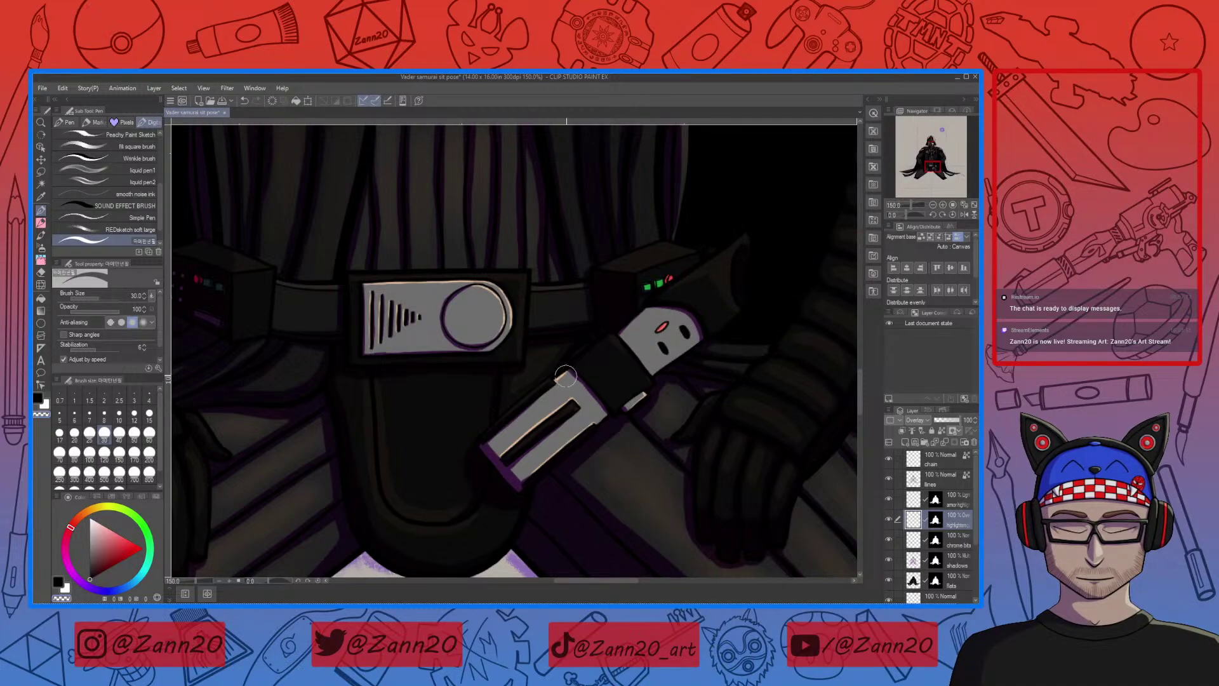
mouse_move(564, 390)
left_mouse_down()
mouse_move(575, 400)
mouse_move(502, 454)
mouse_move(530, 471)
mouse_move(634, 402)
mouse_move(722, 437)
left_mouse_up()
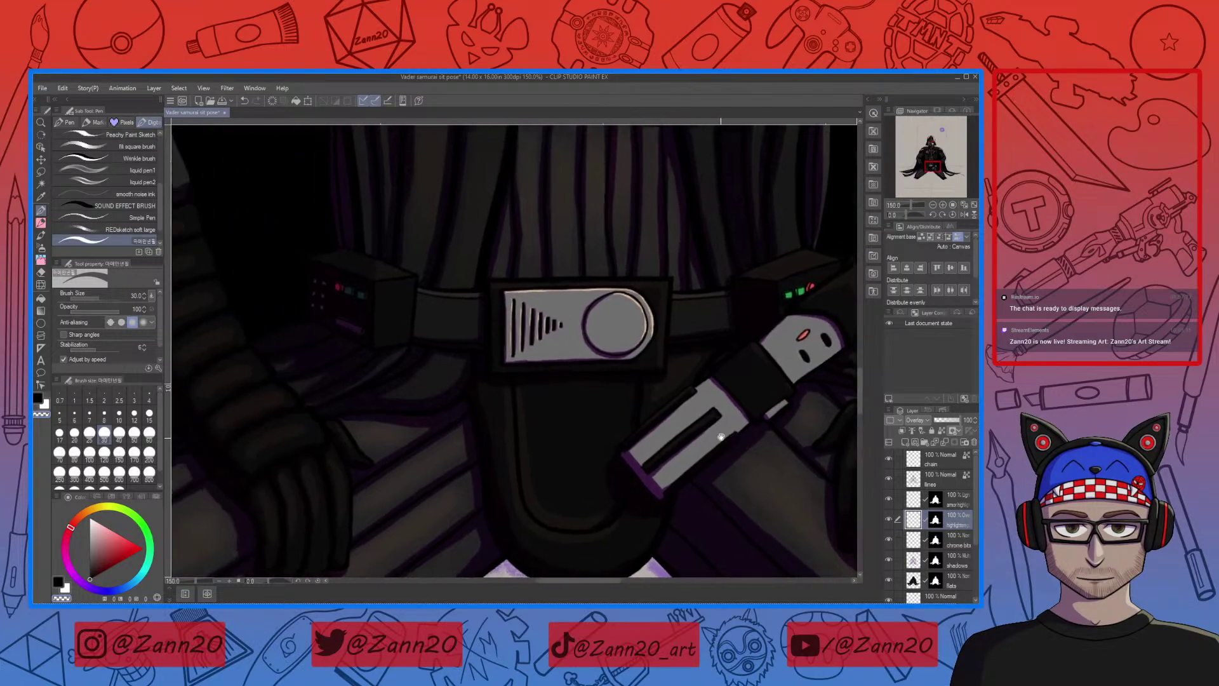
left_click_drag(663, 408, 583, 349)
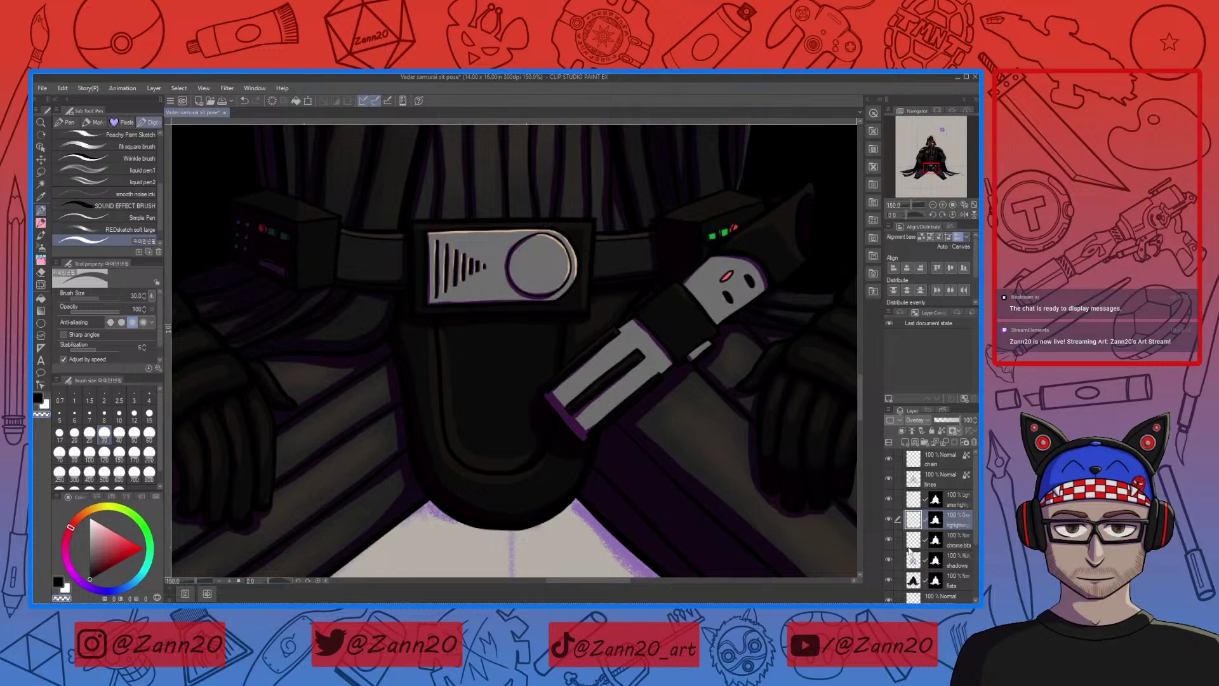
Paint thin black reflection lines along the lightsaber's silver grip, head and small side clip on the "chrome bitts" layer
left_click(914, 546)
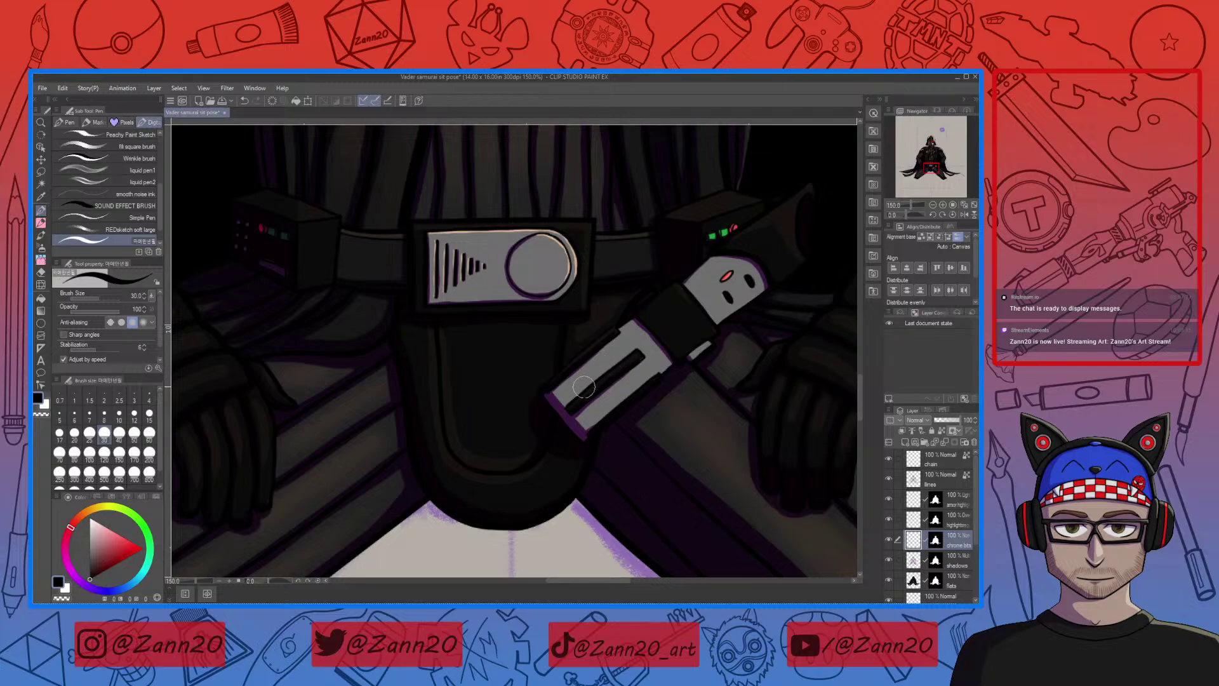
left_click_drag(567, 400, 626, 354)
key("ctrl+z")
left_click_drag(562, 405, 629, 346)
left_click_drag(695, 292, 727, 267)
key("ctrl+z")
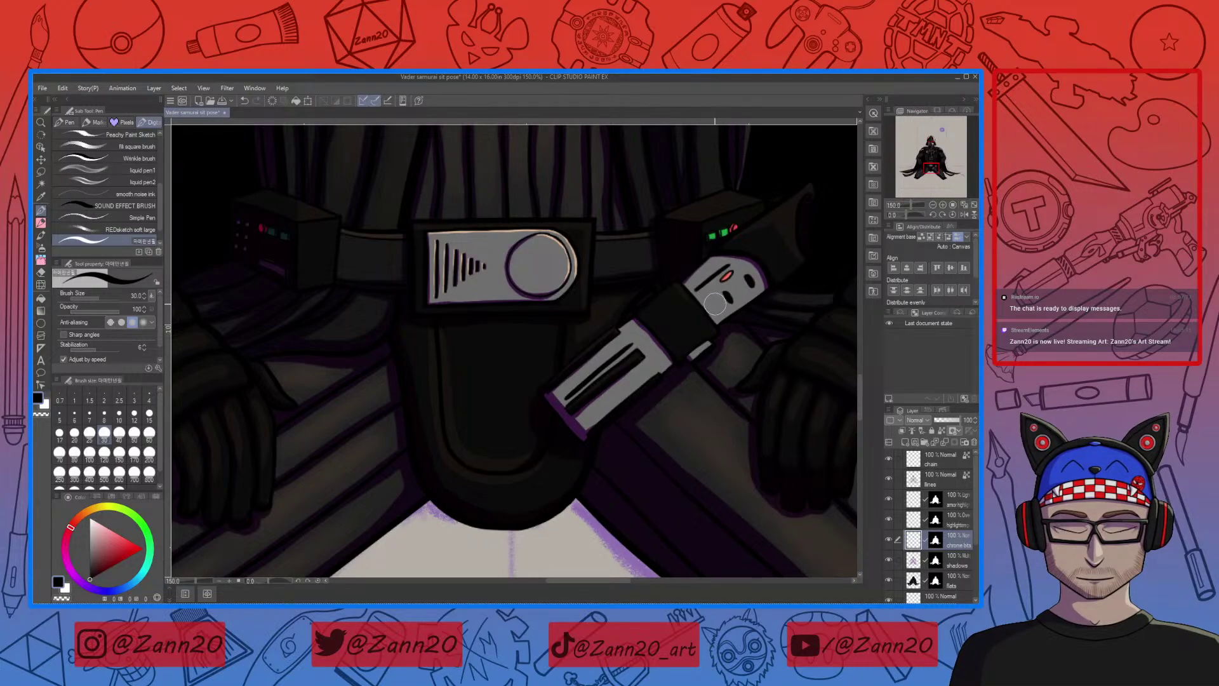
left_click_drag(718, 318, 759, 290)
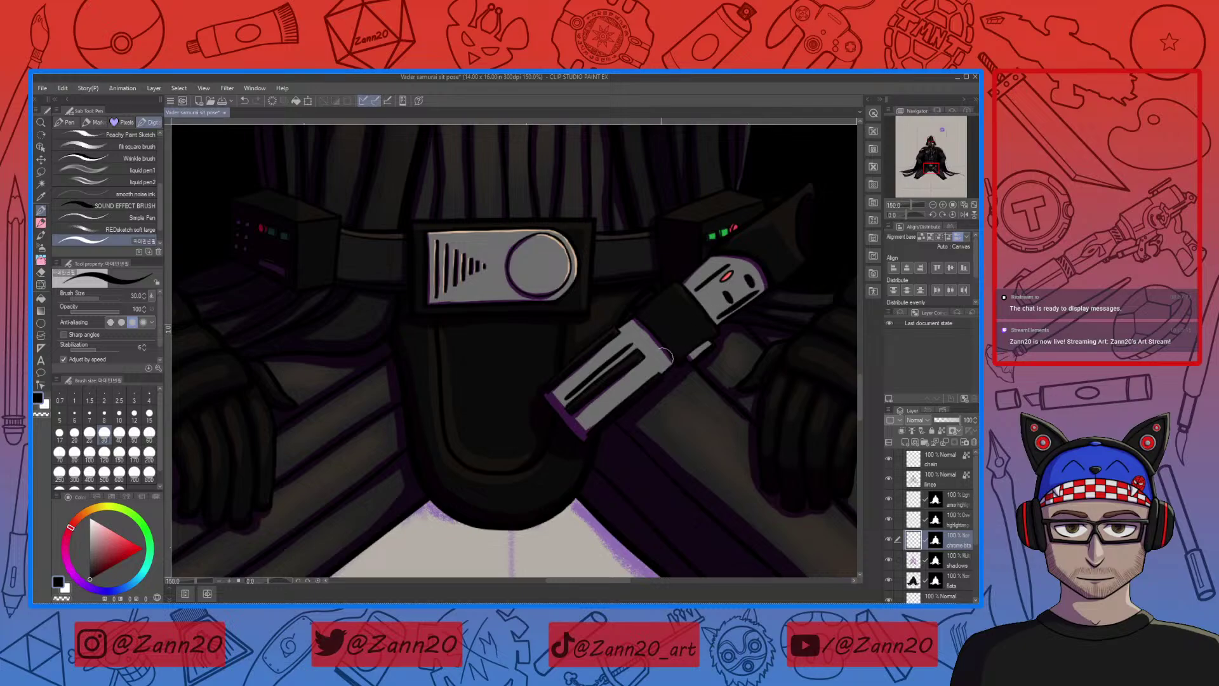
left_click_drag(587, 423, 654, 363)
key("ctrl+z")
left_click_drag(587, 420, 654, 367)
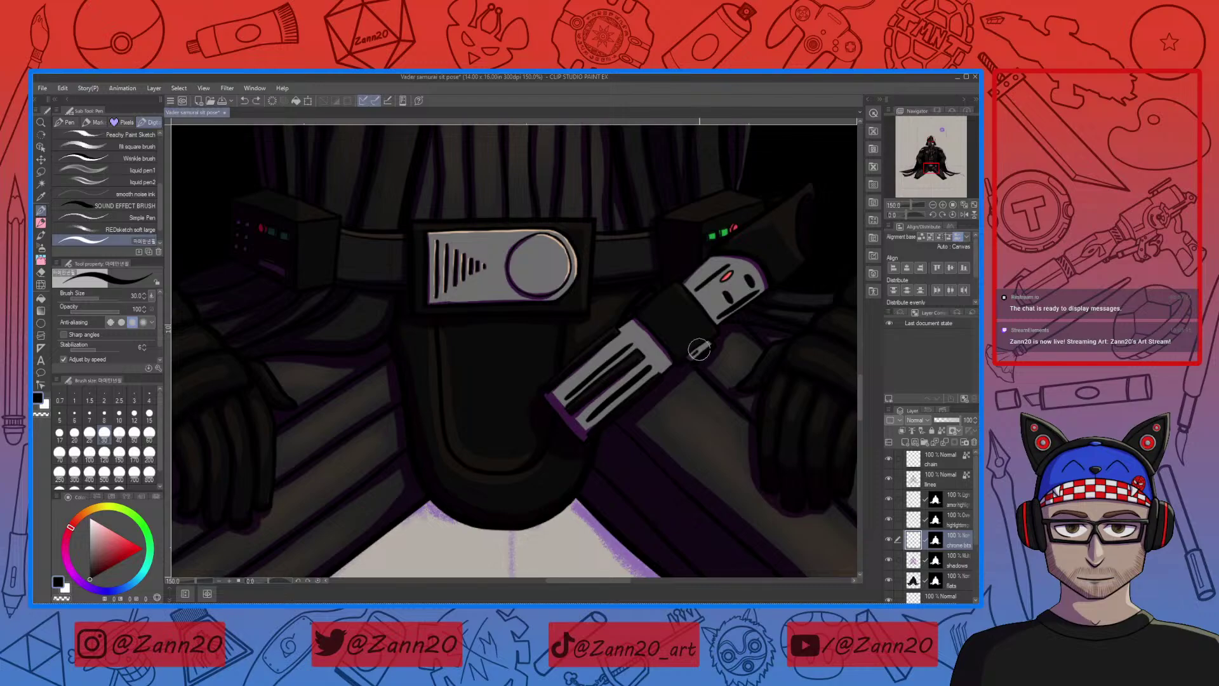
left_click_drag(692, 357, 708, 345)
Switch to white and paint thin highlights beside the black reflection lines on the lightsaber's grip and head
key("x")
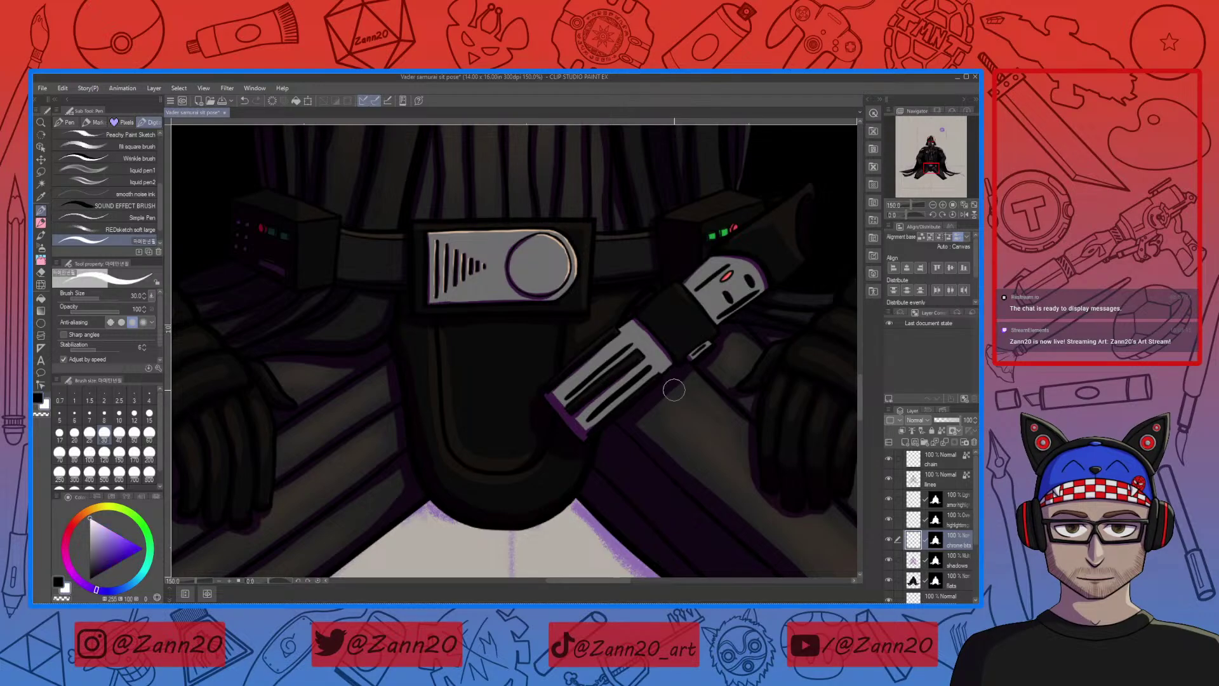
left_click_drag(564, 397, 640, 328)
key("ctrl+z")
key("ctrl+z")
key("ctrl+z")
left_click_drag(565, 397, 638, 333)
left_click_drag(585, 419, 649, 367)
mouse_move(694, 288)
left_mouse_down()
mouse_move(723, 263)
mouse_move(716, 312)
mouse_move(759, 287)
left_mouse_up()
key("ctrl+z")
key("ctrl+z")
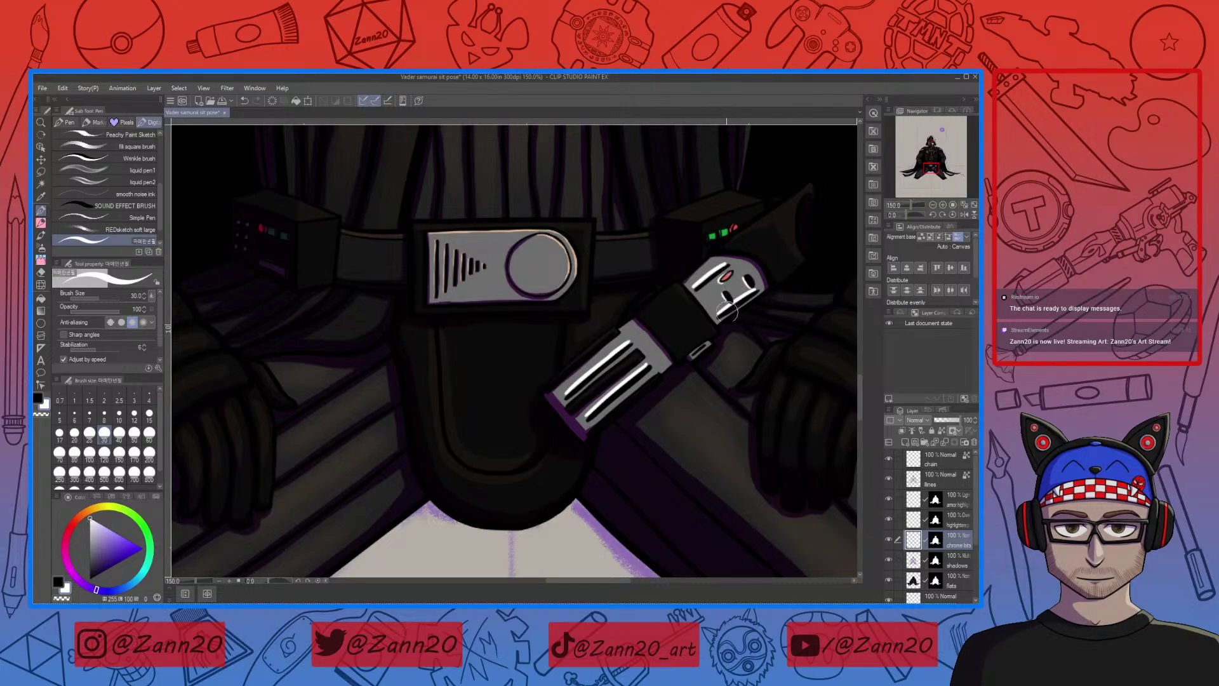
left_click_drag(727, 311, 708, 343)
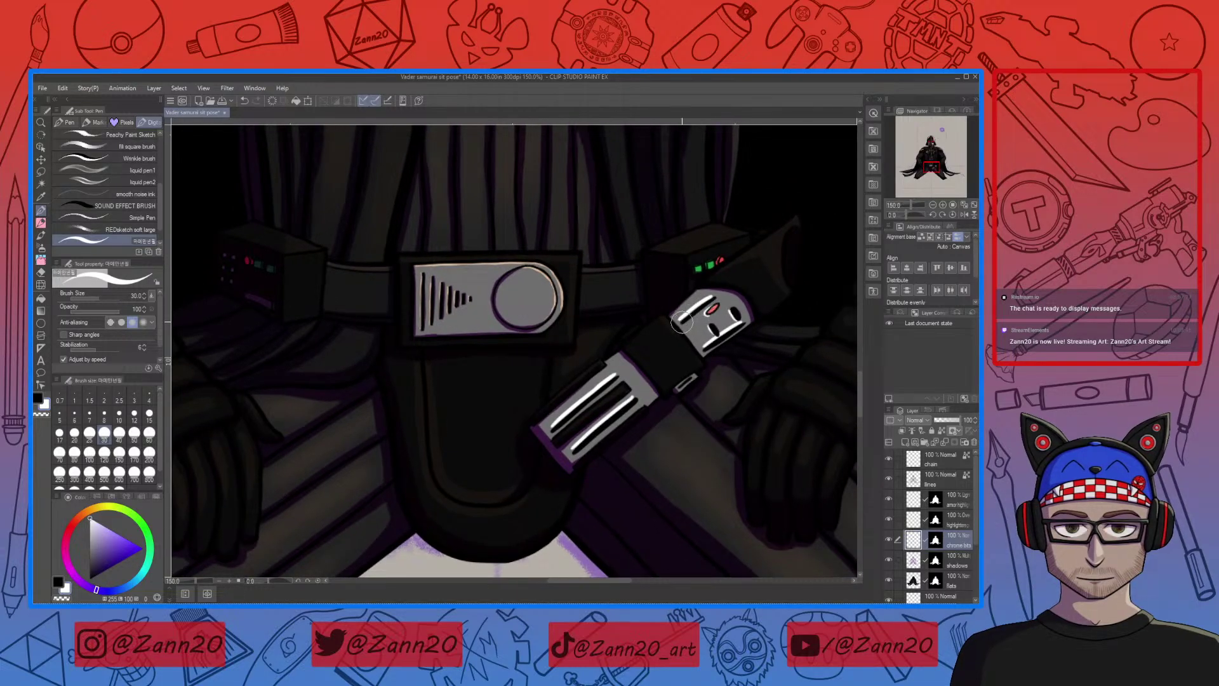
Check the lightsaber at a wider view and erase the black and white reflections from its silver grip
key("ctrl+minus")
key("ctrl+minus")
key("ctrl+minus")
key("ctrl+minus")
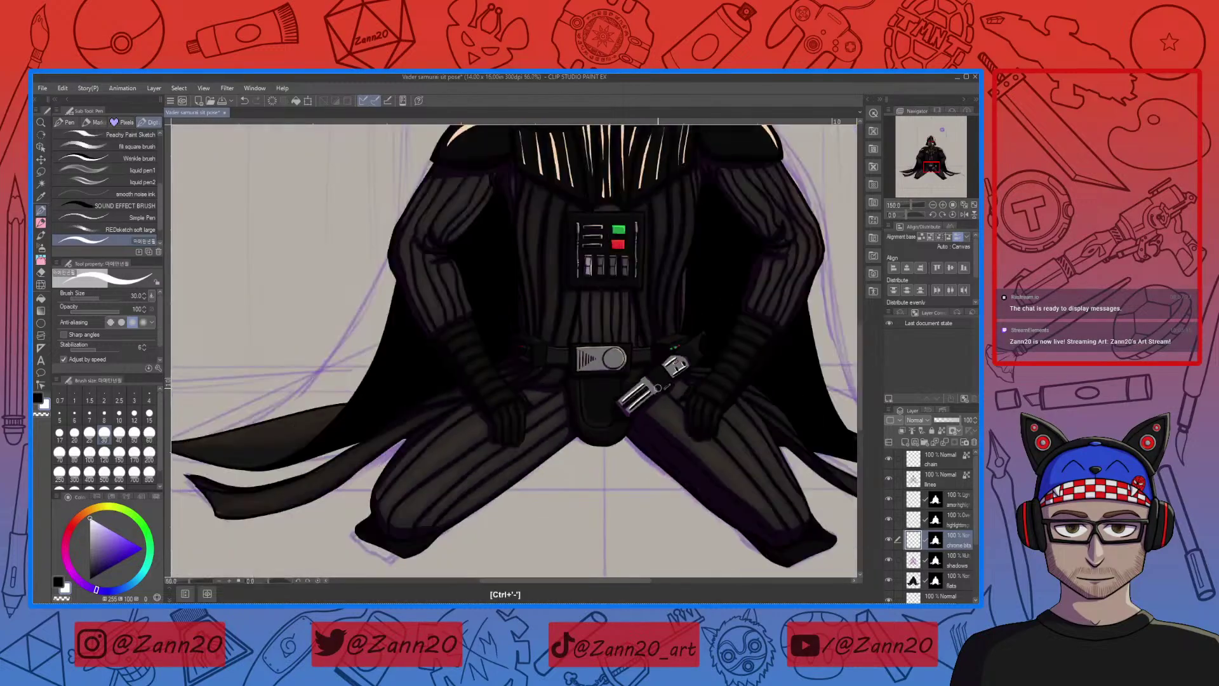
key("ctrl+plus")
key("ctrl+plus")
key("ctrl+plus")
key("ctrl+plus")
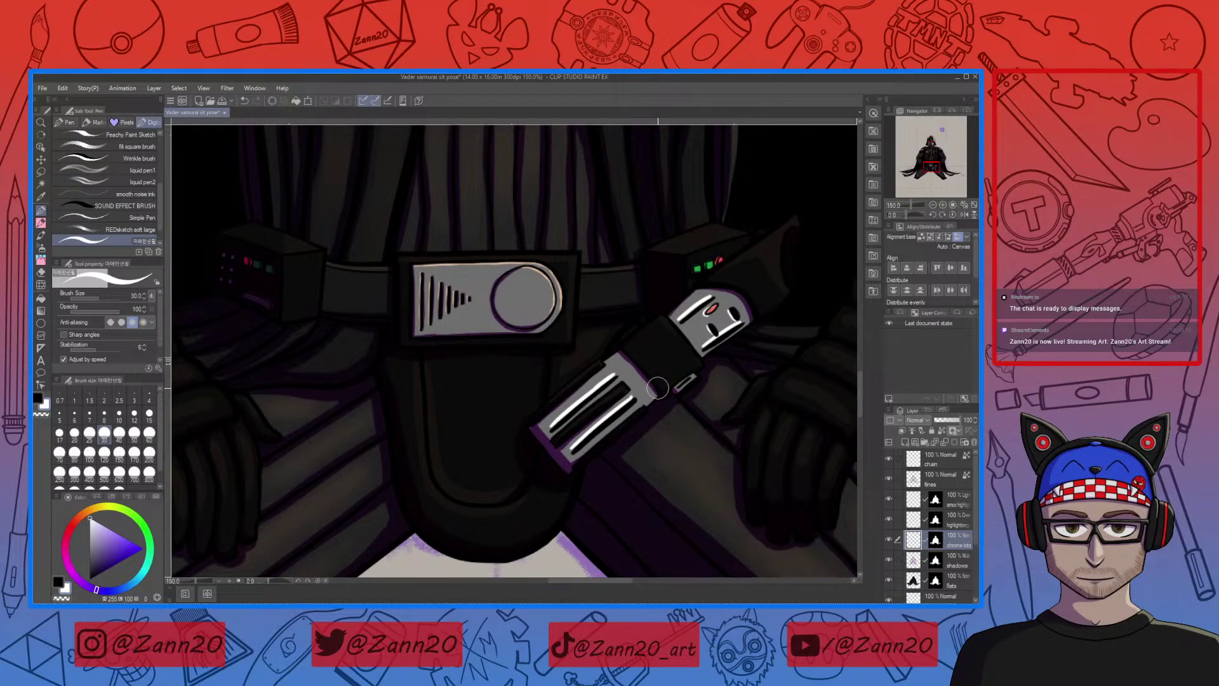
key("e")
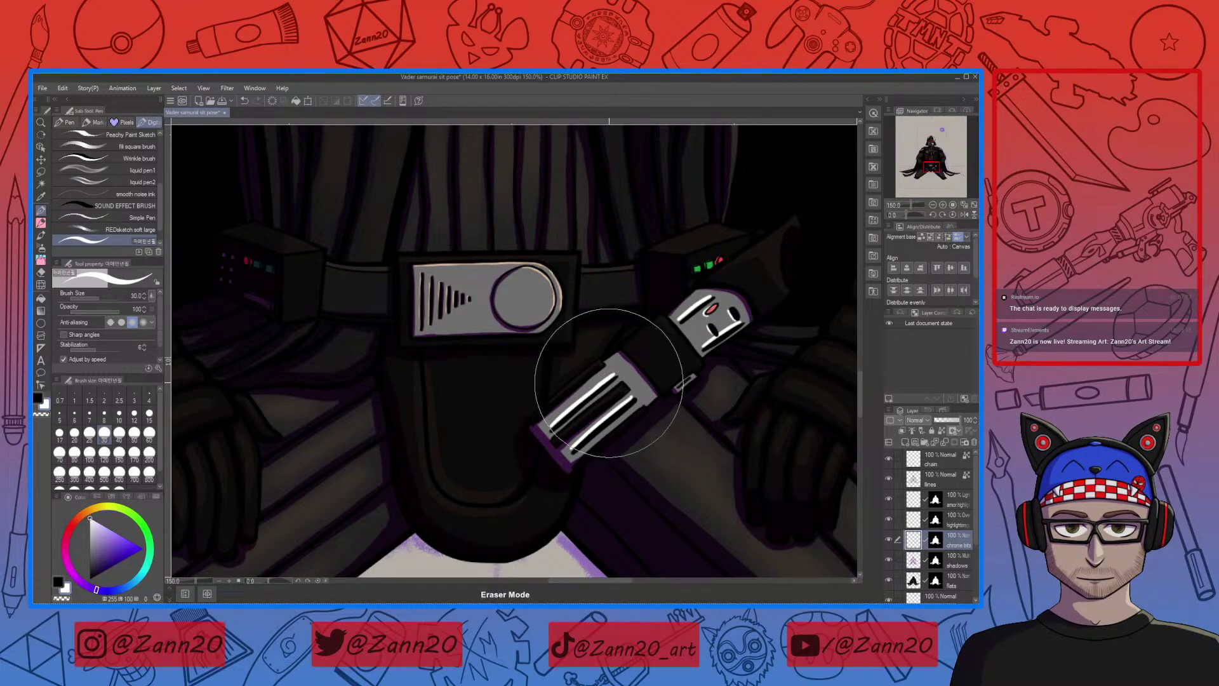
left_click_drag(604, 381, 581, 409)
key("p")
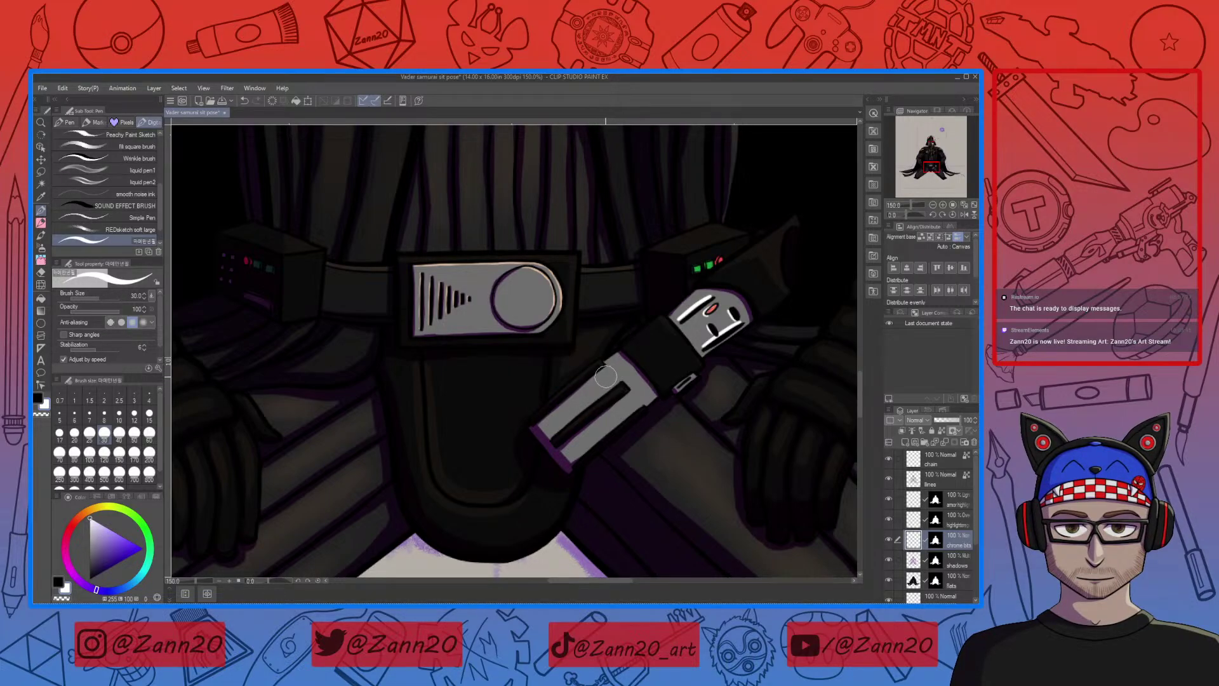
Erase the reflections on the lightsaber's head and paint broad, wavy white highlights along the grip and head
mouse_move(612, 374)
left_mouse_down()
mouse_move(551, 431)
mouse_move(581, 441)
mouse_move(572, 448)
mouse_move(643, 390)
left_mouse_up()
key("e")
mouse_move(708, 302)
left_mouse_down()
mouse_move(717, 304)
mouse_move(717, 334)
mouse_move(724, 325)
mouse_move(698, 313)
mouse_move(702, 297)
mouse_move(677, 319)
left_mouse_up()
key("p")
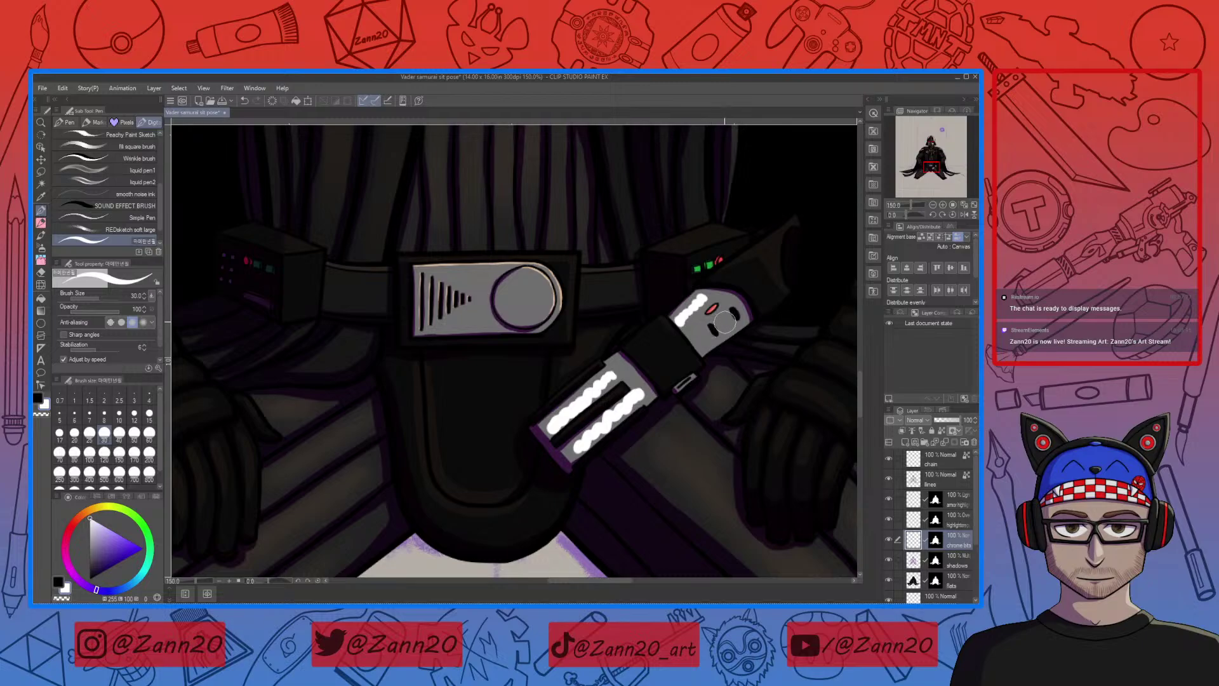
left_click_drag(705, 340, 691, 340)
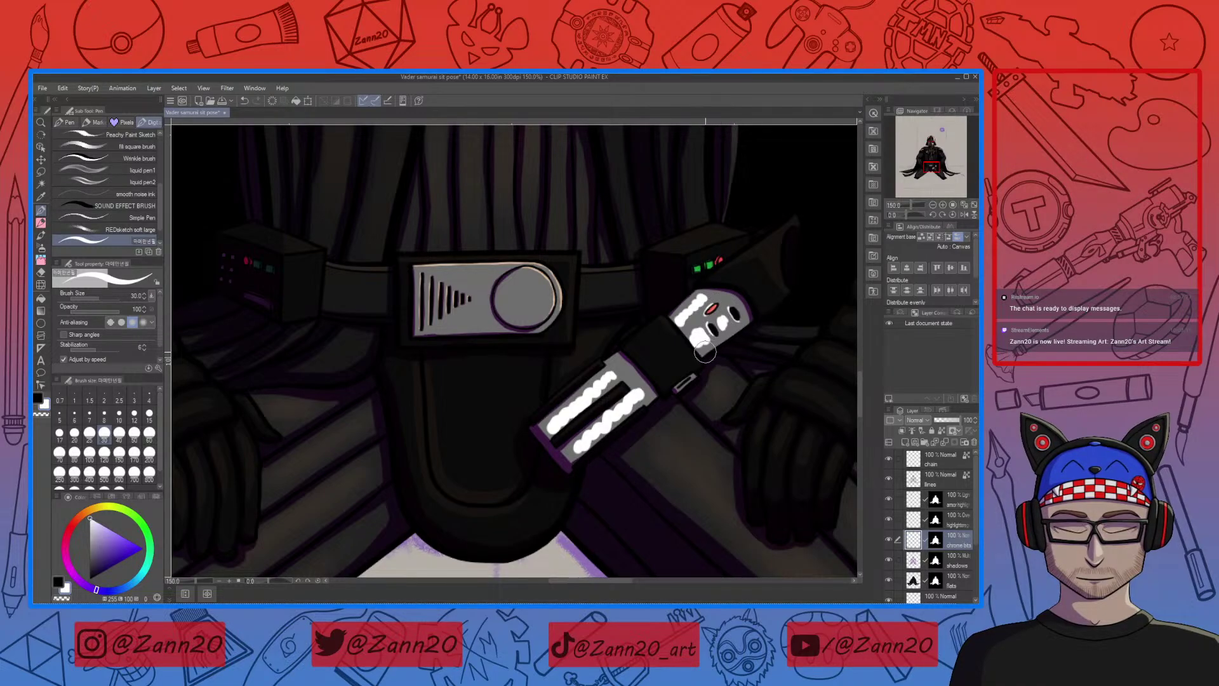
mouse_move(696, 344)
left_mouse_down()
mouse_move(690, 311)
mouse_move(679, 325)
mouse_move(699, 299)
left_mouse_up()
left_click_drag(618, 381, 620, 364)
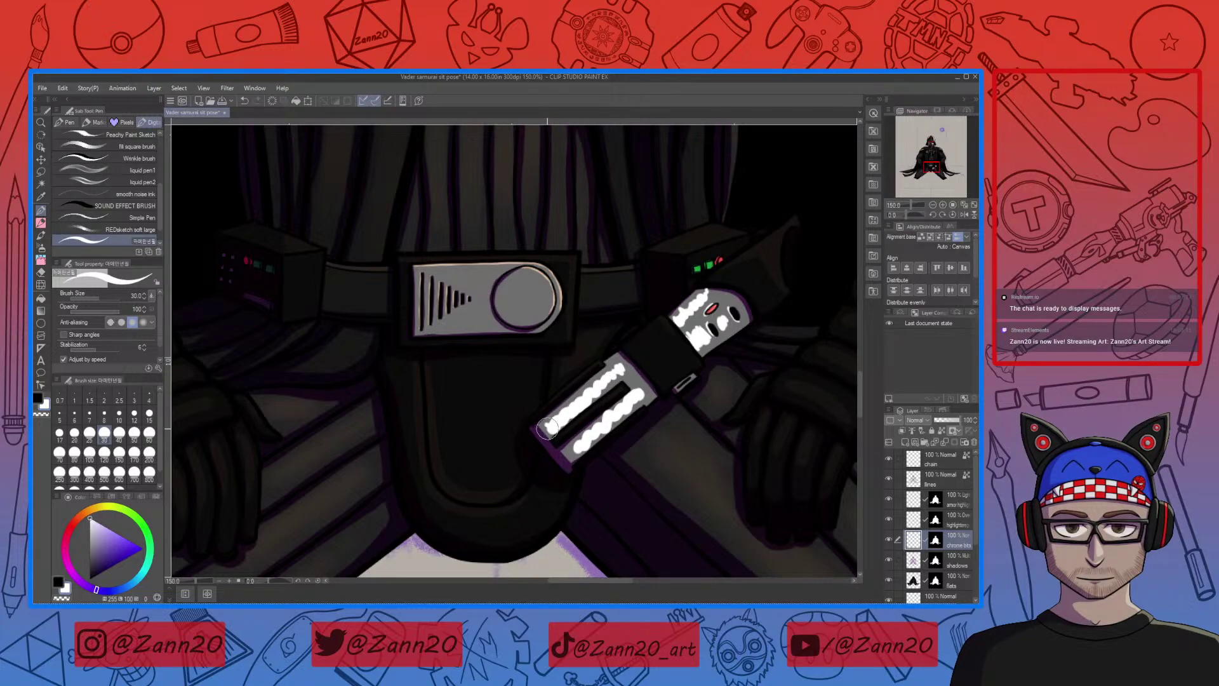
mouse_move(557, 420)
left_mouse_down()
mouse_move(609, 418)
mouse_move(571, 452)
left_mouse_up()
mouse_move(640, 387)
left_mouse_down()
mouse_move(619, 415)
mouse_move(604, 402)
mouse_move(552, 417)
left_mouse_up()
Switch to black and paint uneven dark reflections along the edges of the white highlights on the lightsaber's grip and head
key("x")
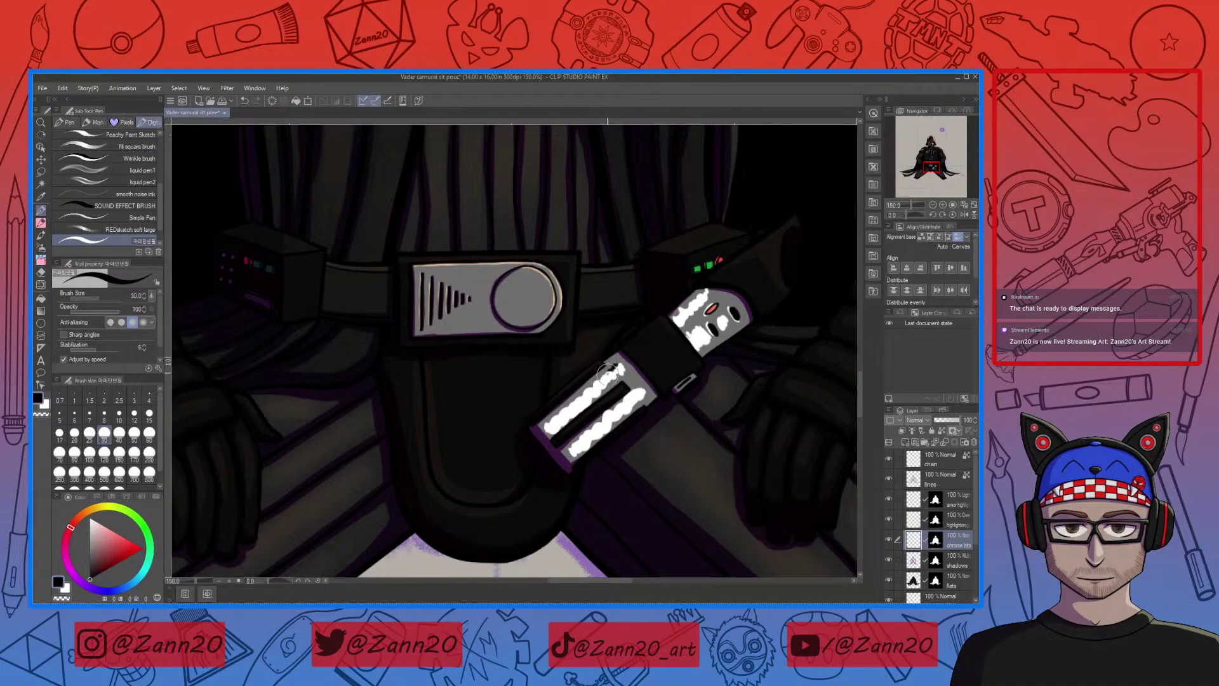
mouse_move(611, 366)
left_mouse_down()
mouse_move(545, 421)
mouse_move(622, 362)
left_mouse_up()
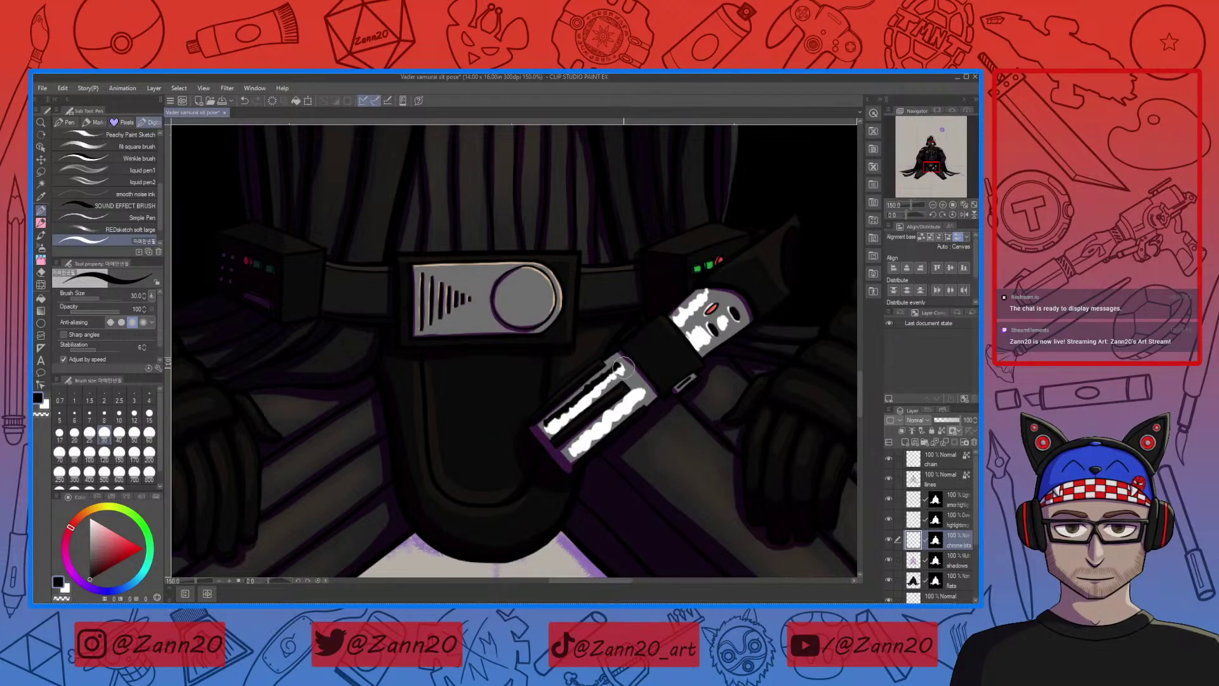
mouse_move(609, 419)
left_mouse_down()
mouse_move(567, 447)
mouse_move(638, 388)
mouse_move(573, 442)
mouse_move(640, 389)
left_mouse_up()
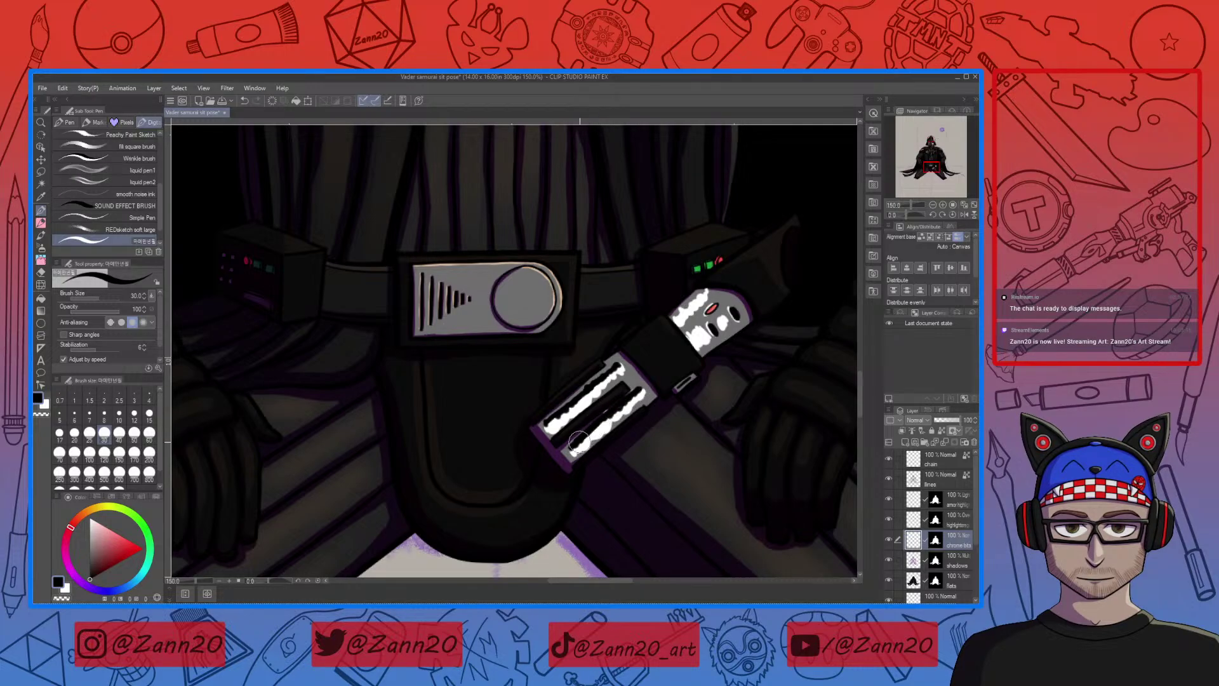
mouse_move(579, 440)
left_mouse_down()
mouse_move(615, 420)
mouse_move(583, 464)
left_mouse_up()
mouse_move(696, 296)
left_mouse_down()
mouse_move(678, 320)
mouse_move(707, 291)
mouse_move(674, 317)
left_mouse_up()
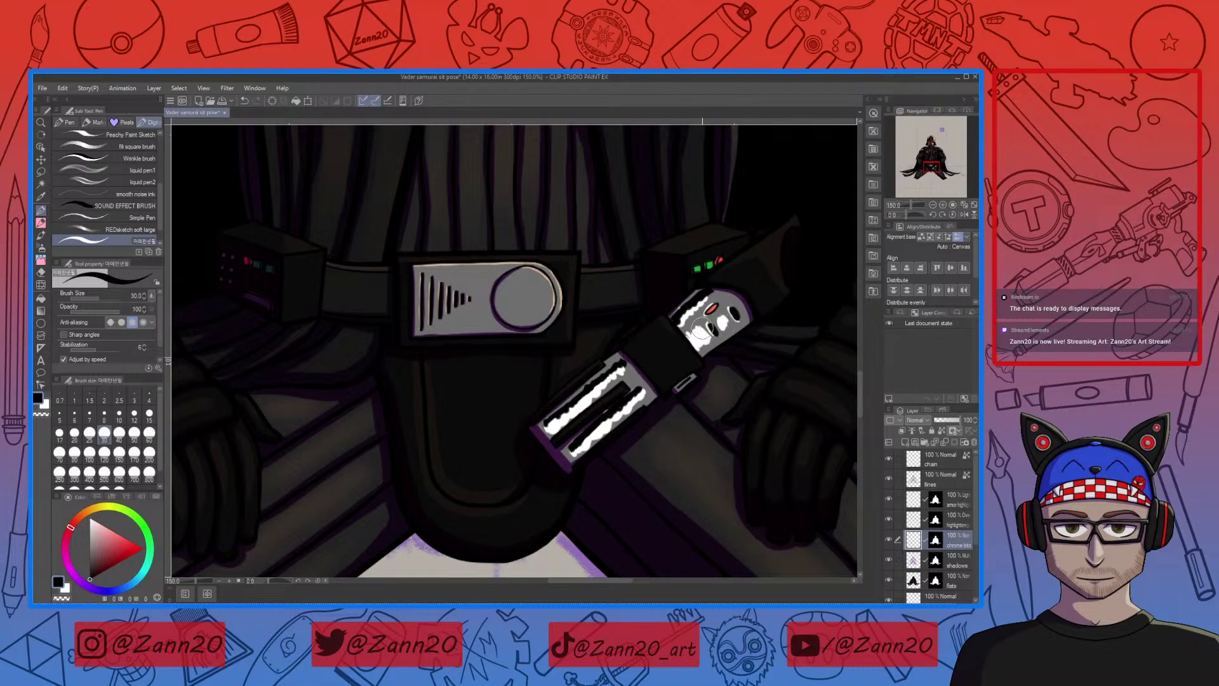
mouse_move(688, 337)
left_mouse_down()
mouse_move(698, 328)
mouse_move(703, 345)
mouse_move(713, 333)
left_mouse_up()
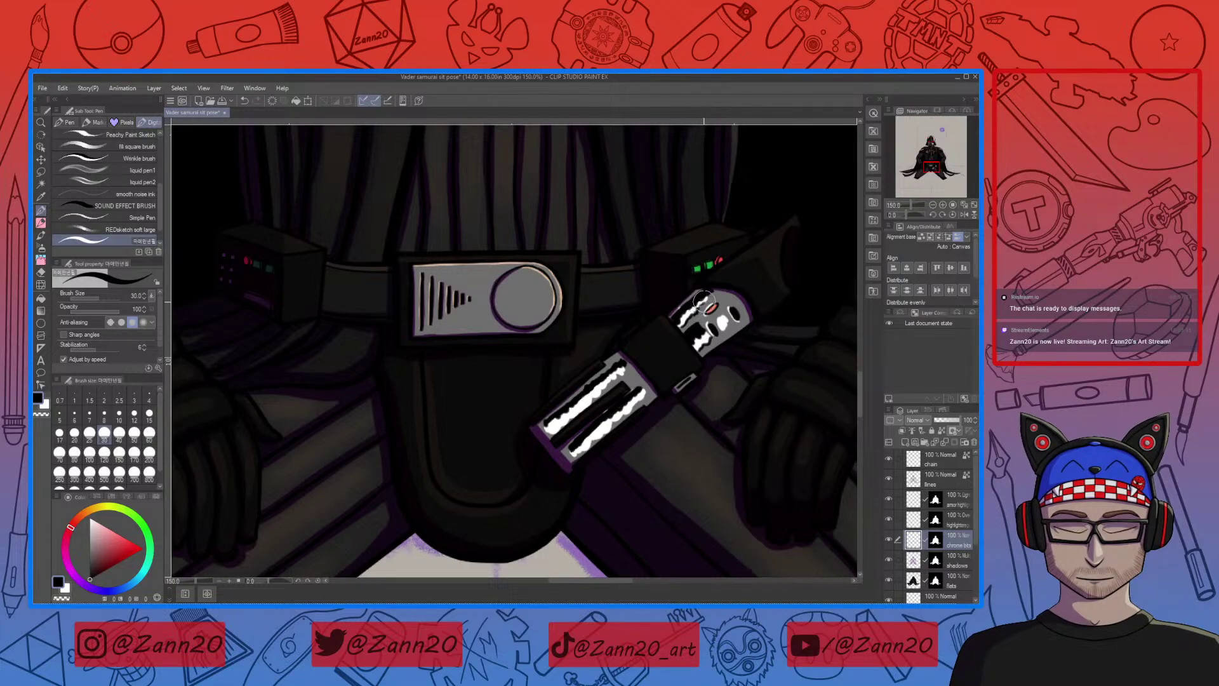
mouse_move(621, 375)
left_mouse_down()
mouse_move(545, 431)
mouse_move(586, 430)
mouse_move(576, 454)
mouse_move(644, 394)
left_mouse_up()
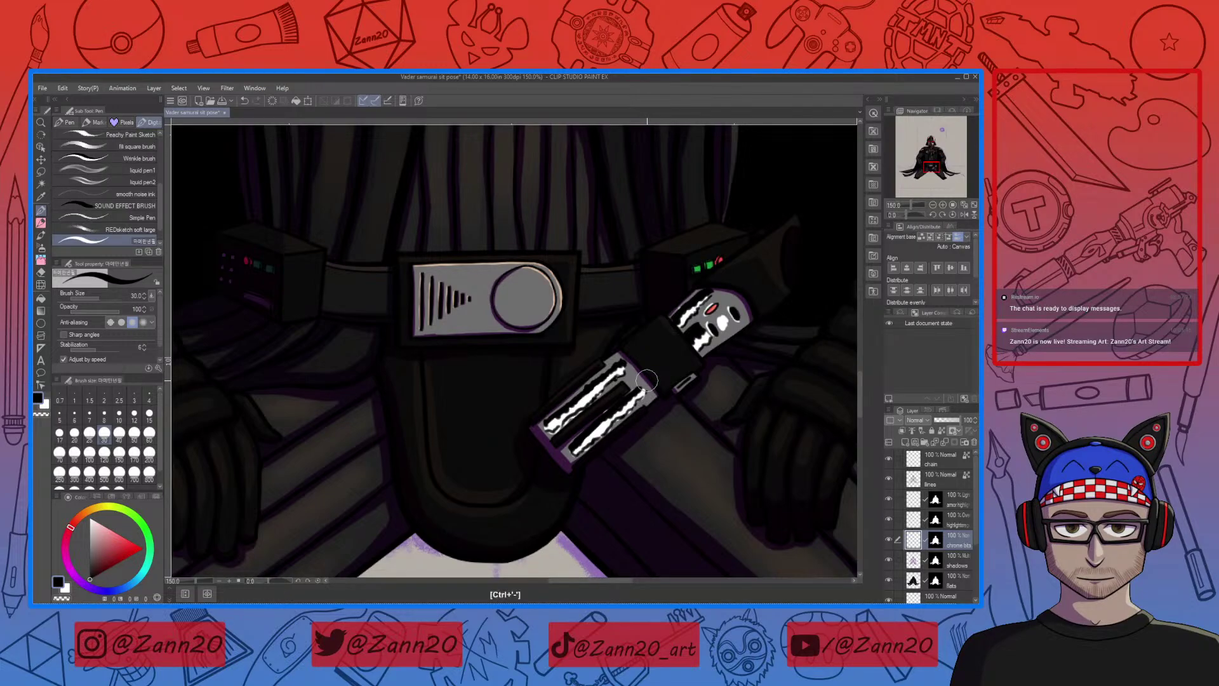
Check the lightsaber's reflections against the whole figure at a wider view, and return to a close view of it
key("ctrl+minus")
key("ctrl+minus")
key("ctrl+minus")
key("ctrl+minus")
key("ctrl+minus")
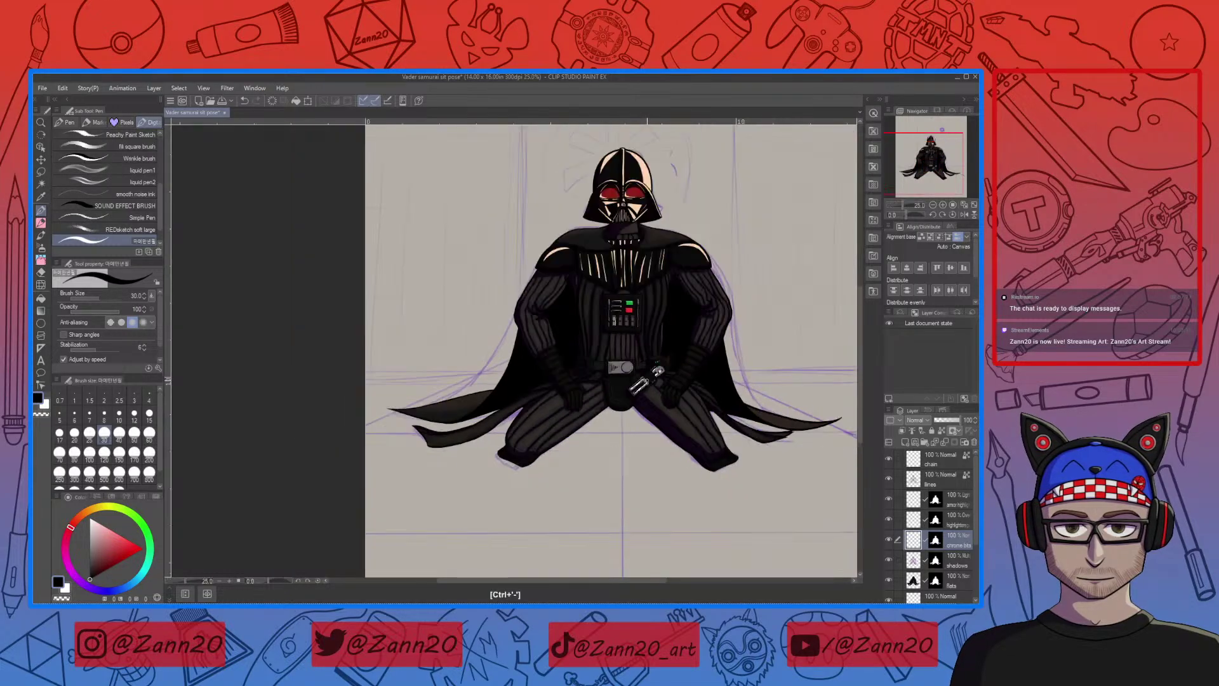
key("ctrl+plus")
key("ctrl+plus")
key("ctrl+plus")
key("ctrl+plus")
key("ctrl+plus")
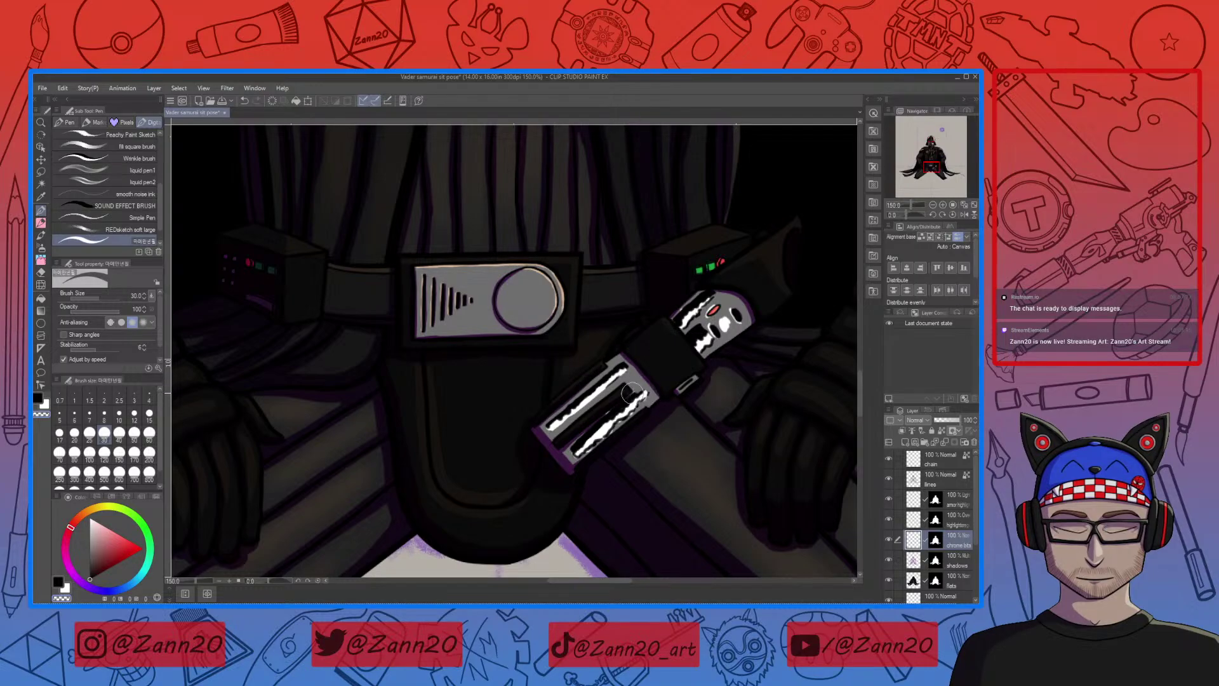
Erase the dark reflections from the lightsaber's grip and trim the white highlights on its head and grip
mouse_move(635, 389)
left_mouse_down()
mouse_move(568, 451)
mouse_move(583, 461)
mouse_move(646, 404)
mouse_move(579, 463)
mouse_move(652, 395)
left_mouse_up()
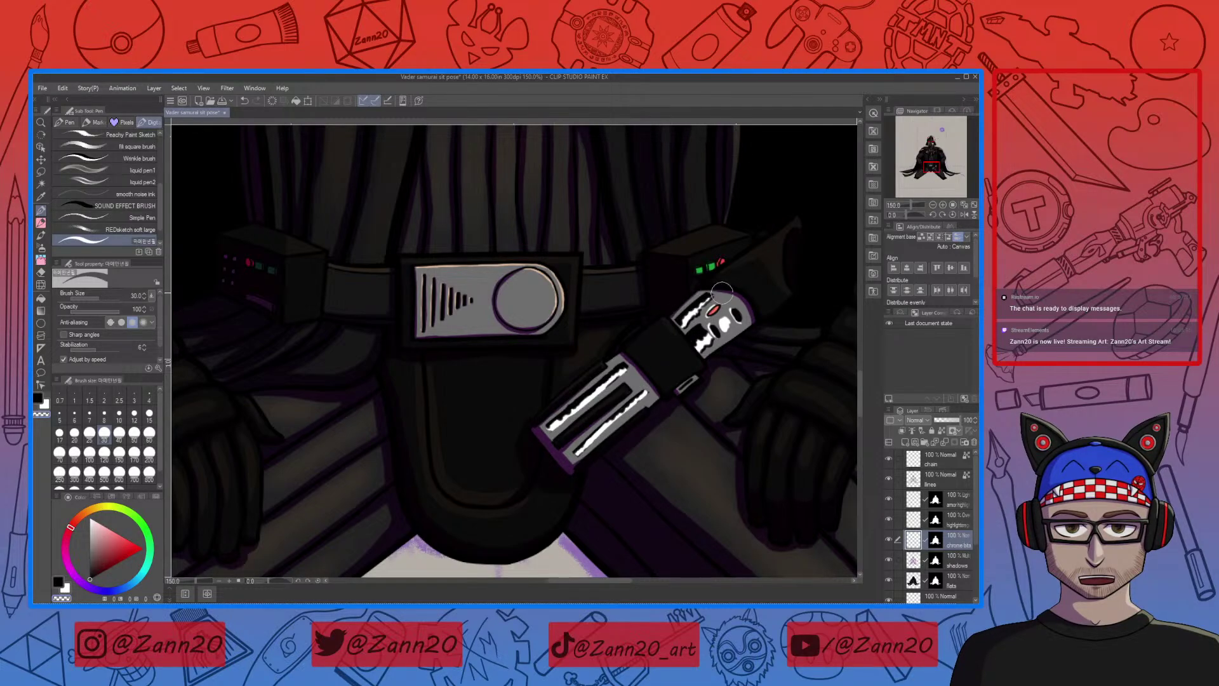
mouse_move(733, 311)
left_mouse_down()
mouse_move(700, 335)
mouse_move(685, 332)
mouse_move(706, 361)
left_mouse_up()
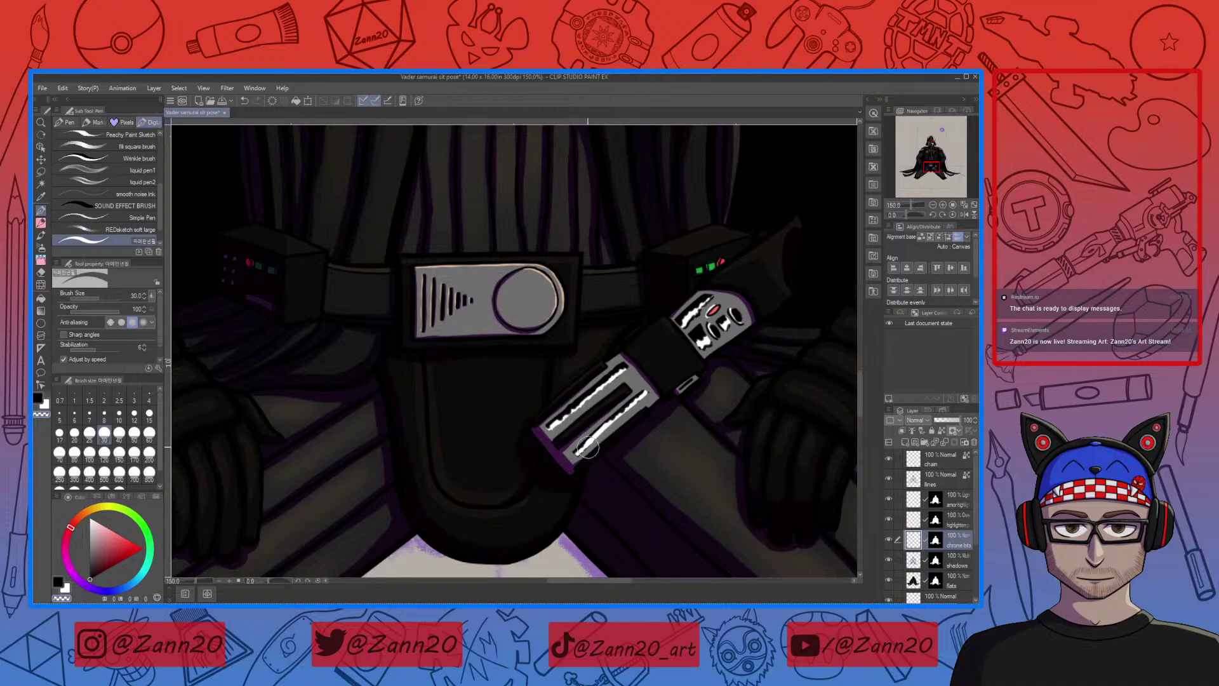
left_click_drag(581, 449, 630, 414)
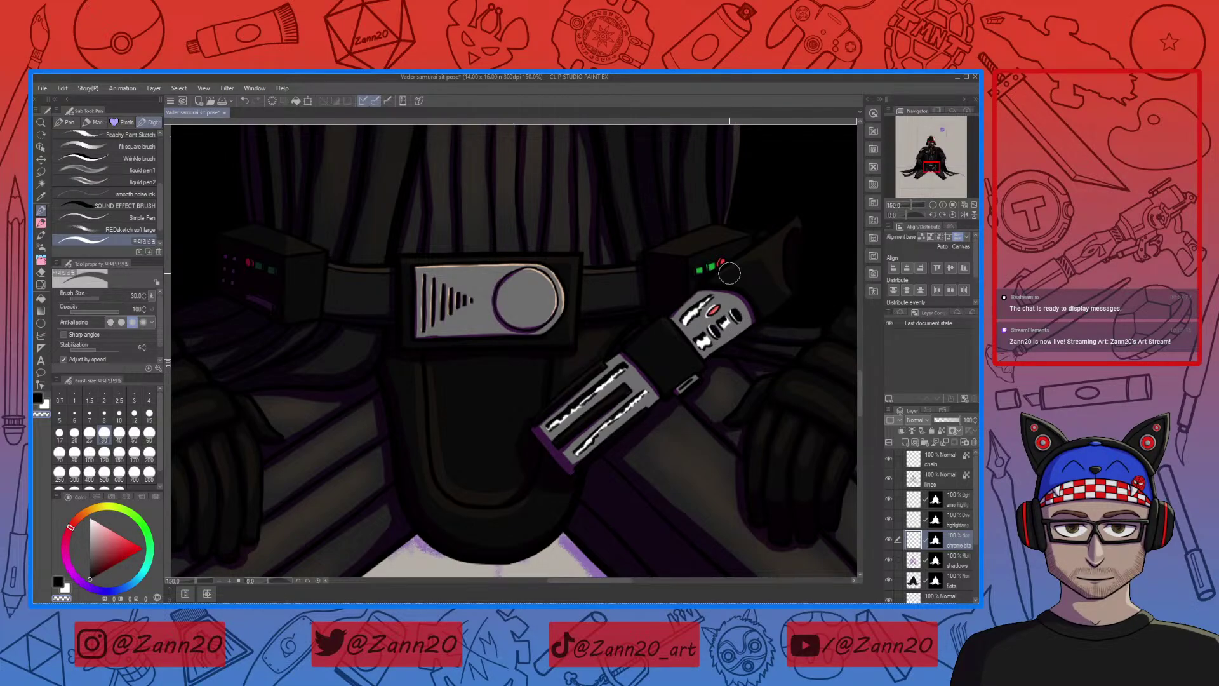
Clear the wavy highlights from the lightsaber at a wider view and paint straight black reflection bands along its length
key("ctrl+minus")
key("ctrl+minus")
key("ctrl+minus")
key("ctrl+minus")
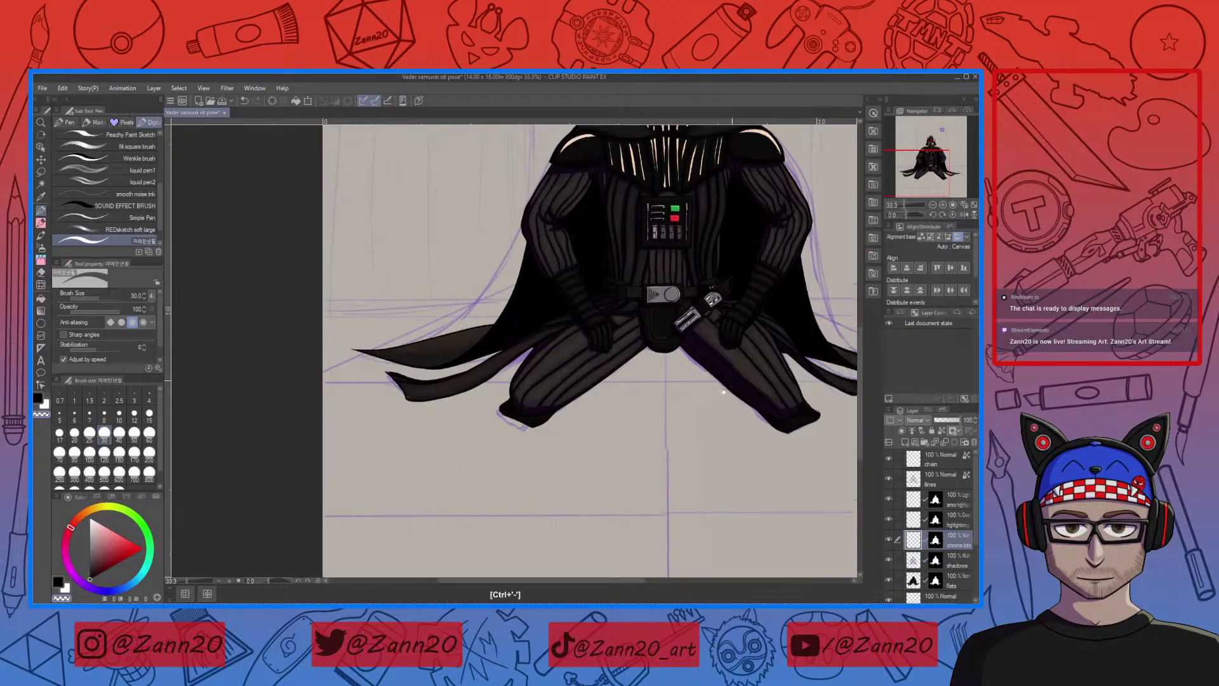
left_click_drag(723, 392, 597, 494)
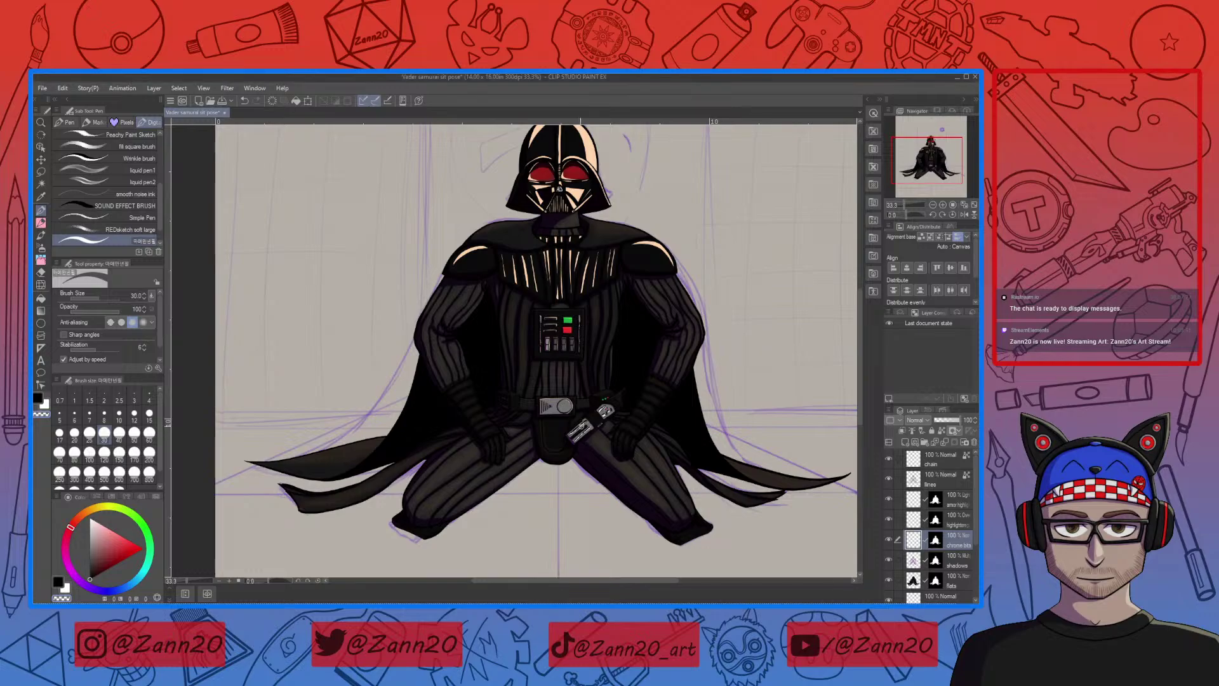
mouse_move(587, 419)
left_mouse_down()
mouse_move(569, 439)
mouse_move(597, 425)
left_mouse_up()
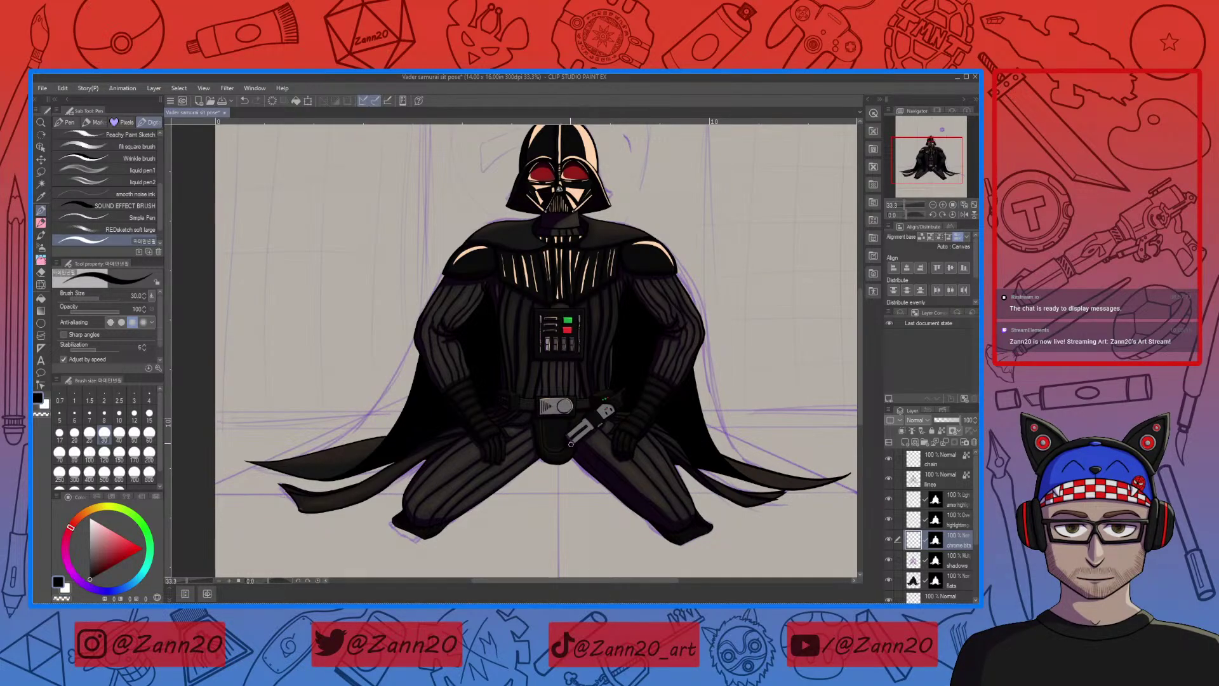
Erase the black overspill beyond the lightsaber's head, across its dark middle section and over the purple end cap
key("ctrl+plus")
key("ctrl+plus")
key("ctrl+plus")
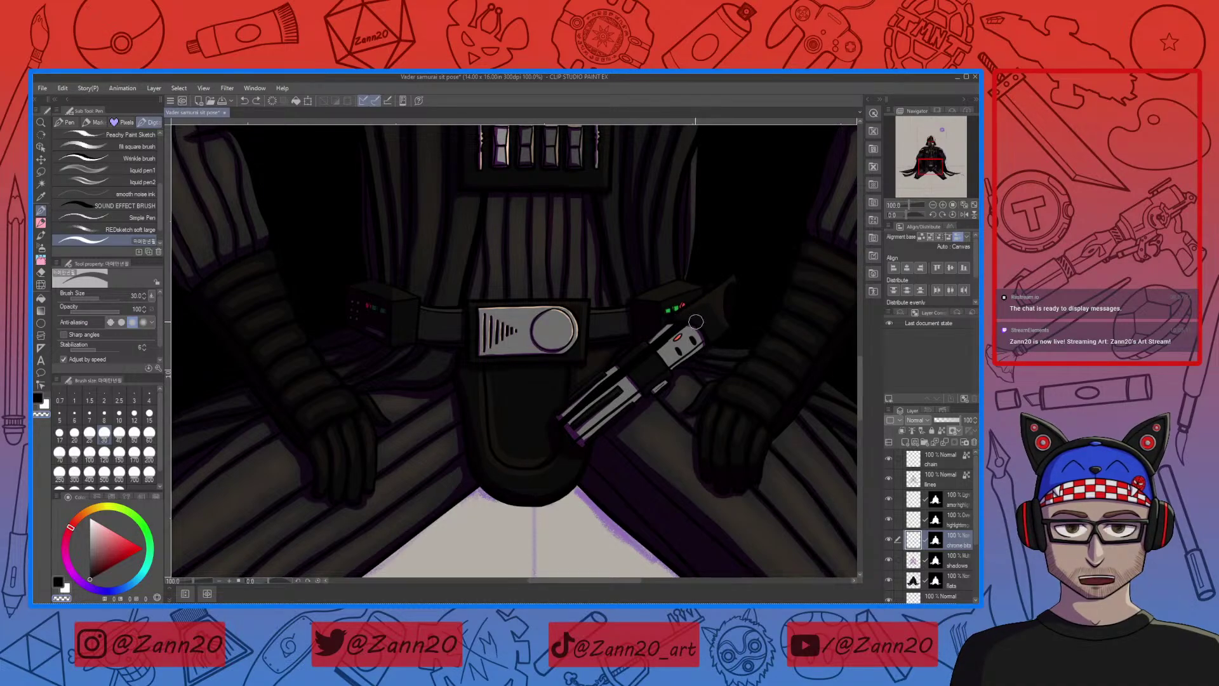
scroll(695, 322, "up", 4)
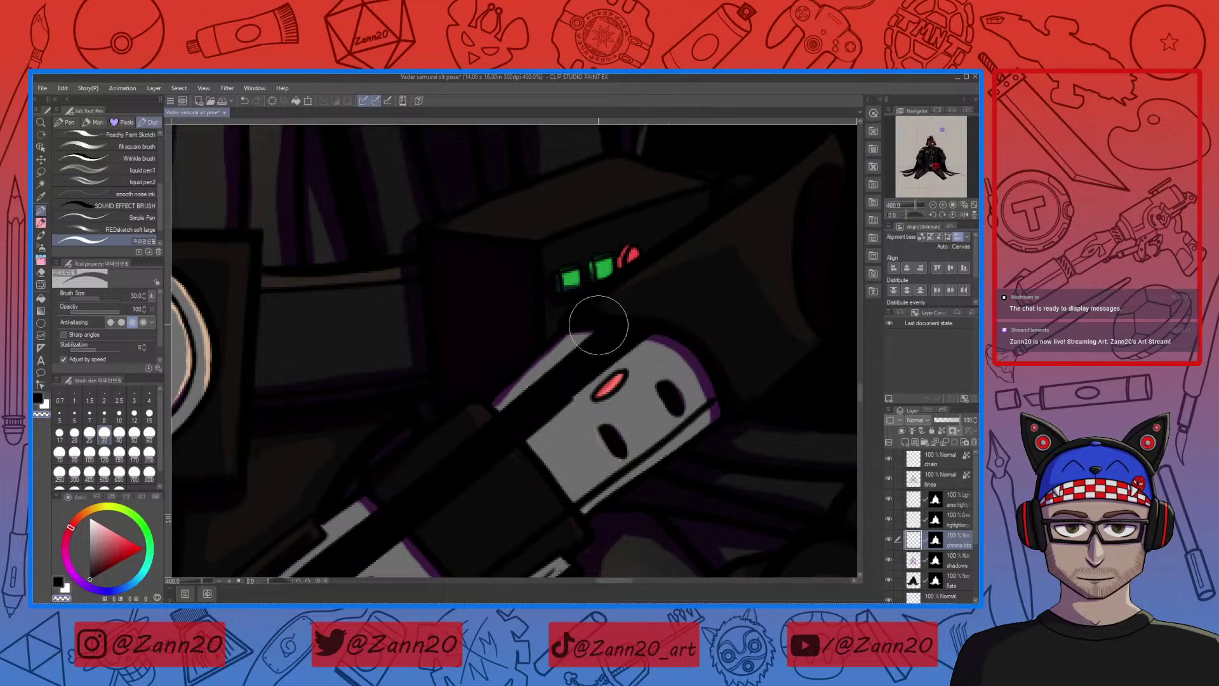
mouse_move(653, 319)
left_mouse_down()
mouse_move(546, 338)
mouse_move(520, 427)
left_mouse_up()
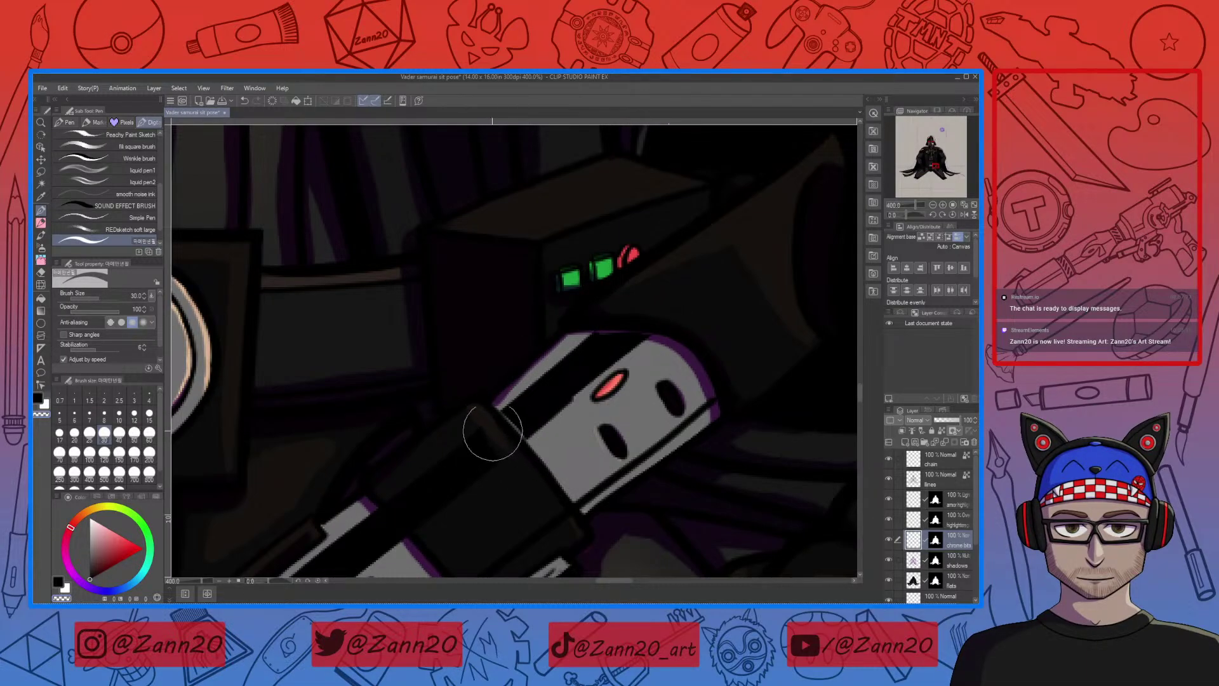
left_click_drag(440, 512, 484, 379)
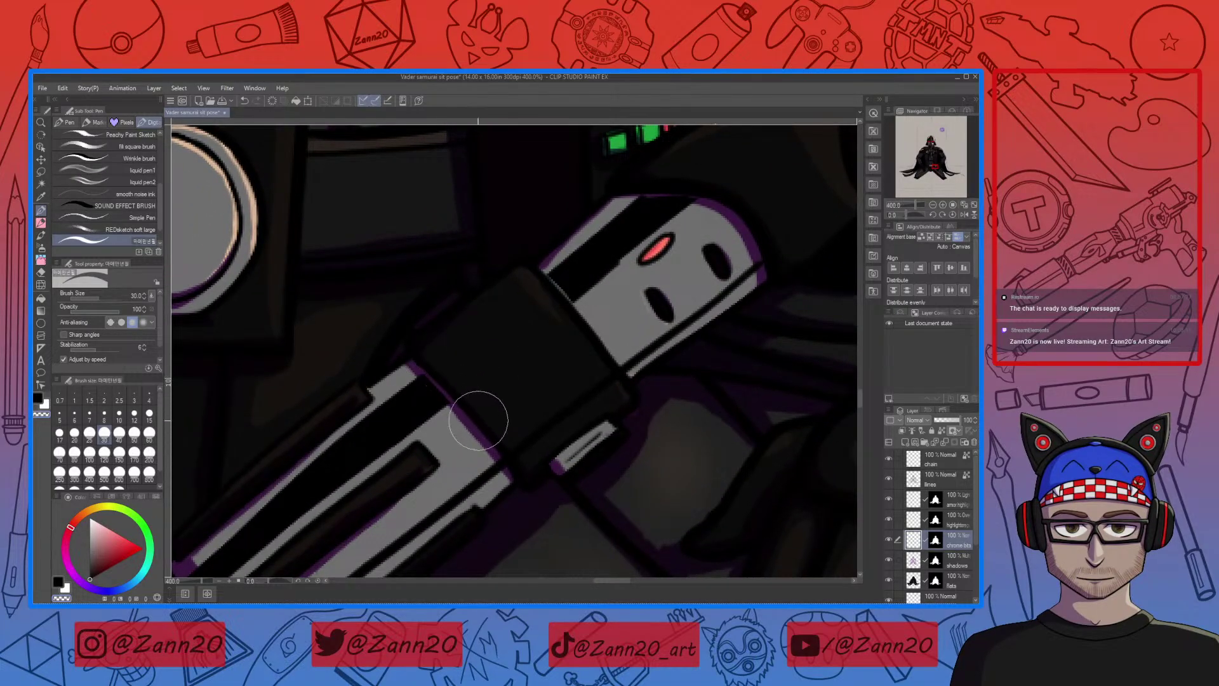
left_click_drag(478, 420, 625, 336)
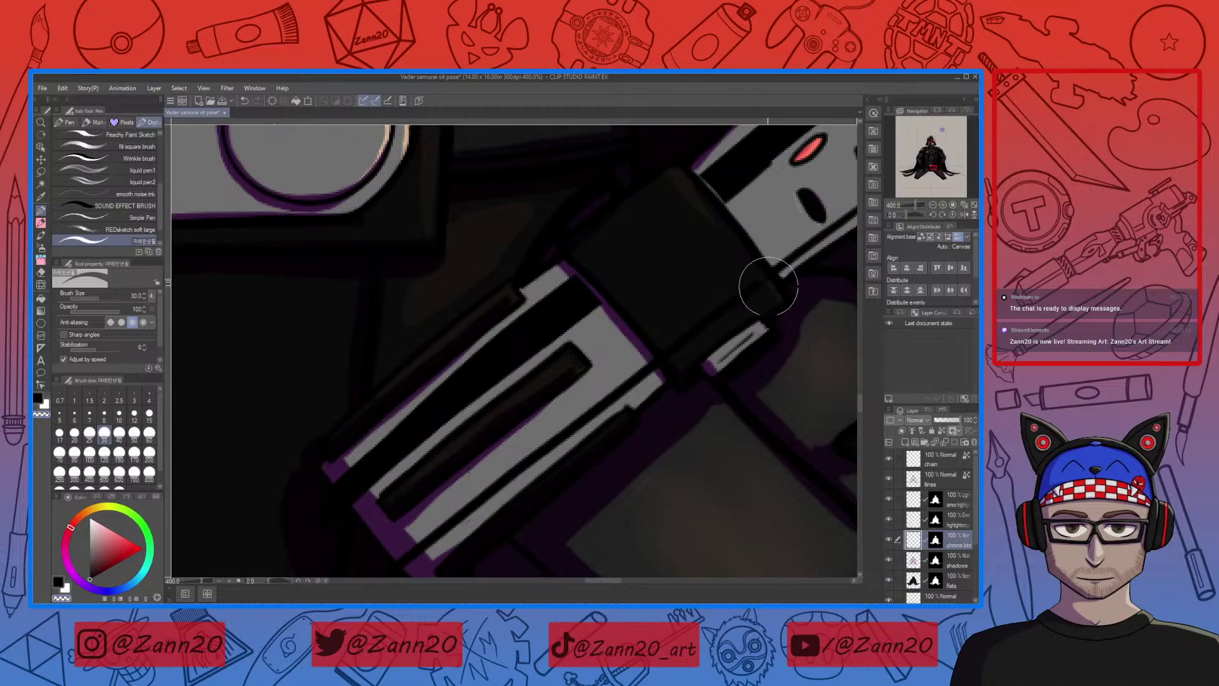
mouse_move(769, 286)
left_mouse_down()
mouse_move(667, 340)
mouse_move(667, 371)
left_mouse_up()
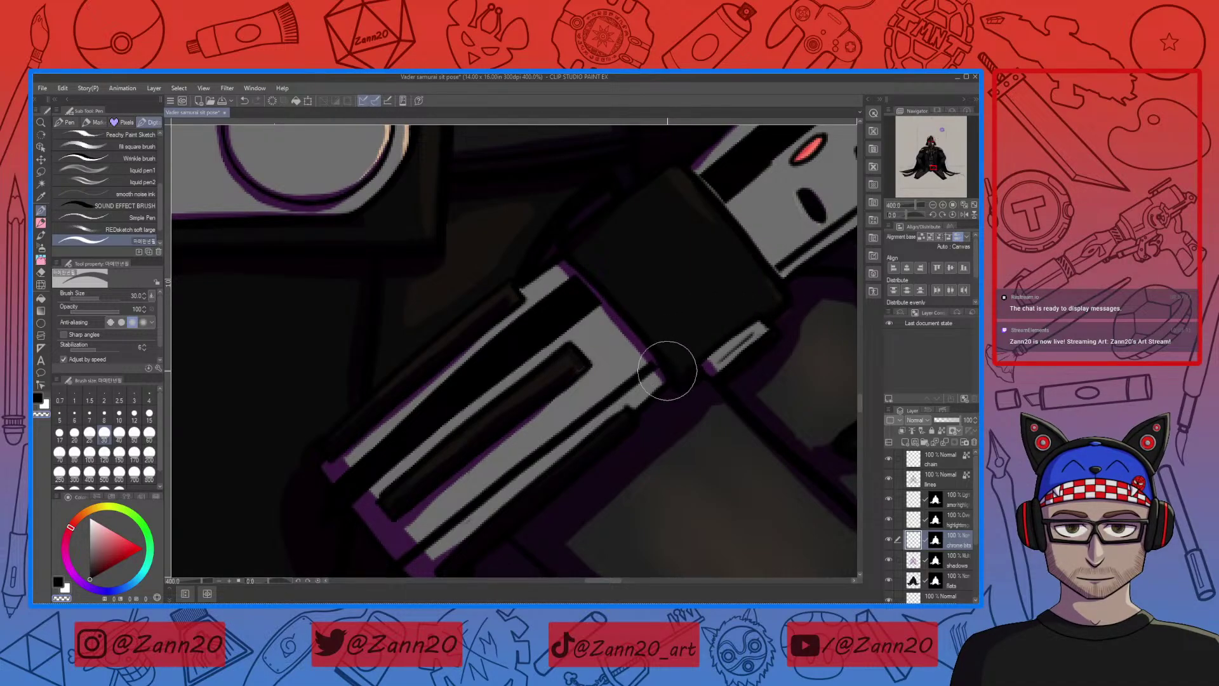
left_click_drag(438, 539, 517, 404)
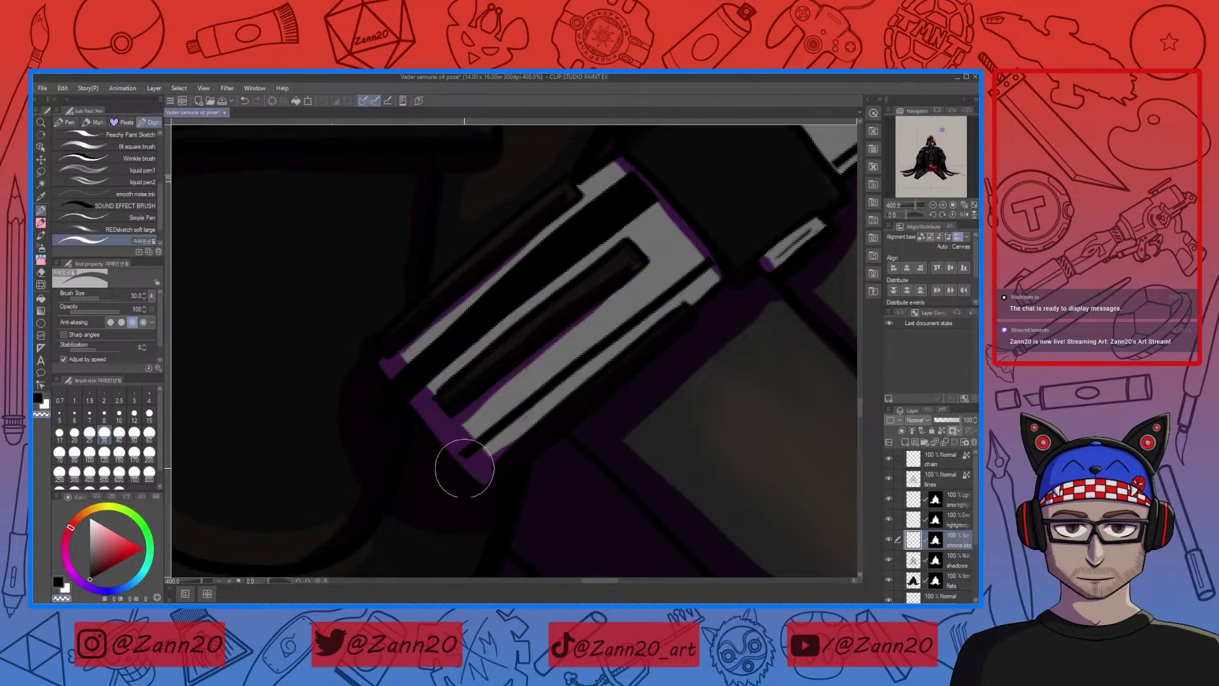
mouse_move(464, 468)
left_mouse_down()
mouse_move(461, 440)
mouse_move(477, 459)
mouse_move(467, 439)
mouse_move(478, 457)
mouse_move(536, 410)
mouse_move(514, 435)
mouse_move(525, 423)
mouse_move(445, 425)
mouse_move(401, 370)
mouse_move(427, 403)
mouse_move(401, 372)
mouse_move(389, 434)
left_mouse_up()
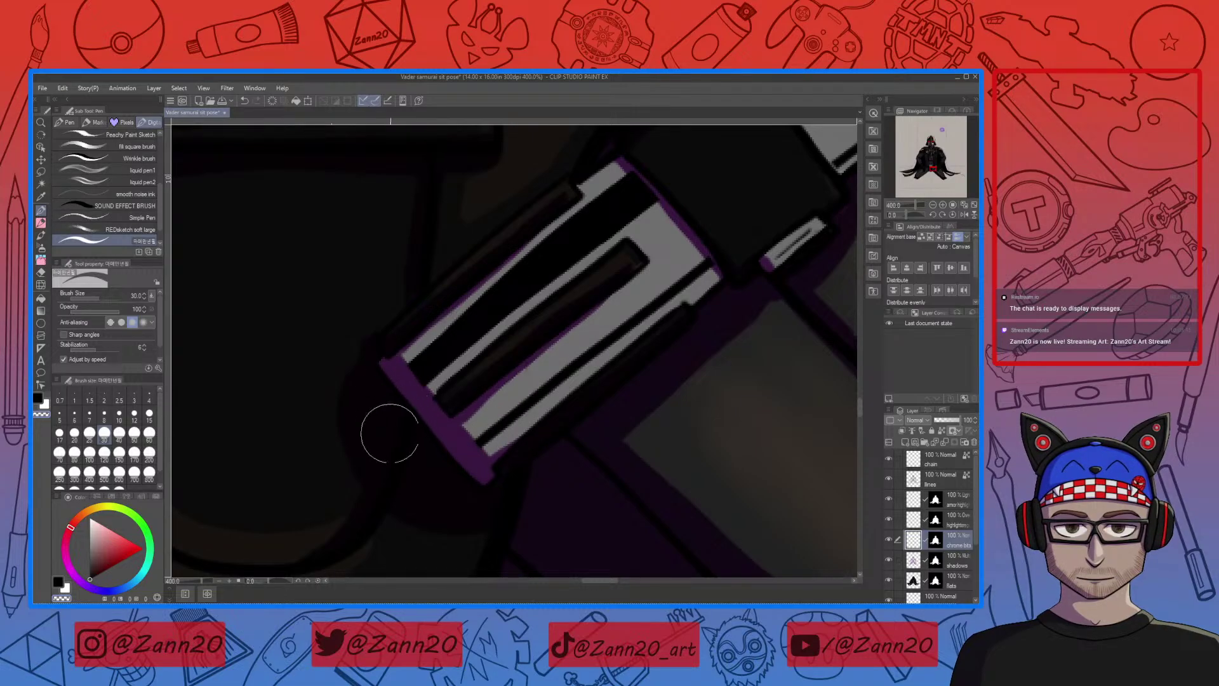
Clean up the black reflection edges around the lightsaber's head and middle section, and erase the dark line on its small side clip
left_click_drag(634, 372, 445, 564)
left_click_drag(653, 413, 561, 476)
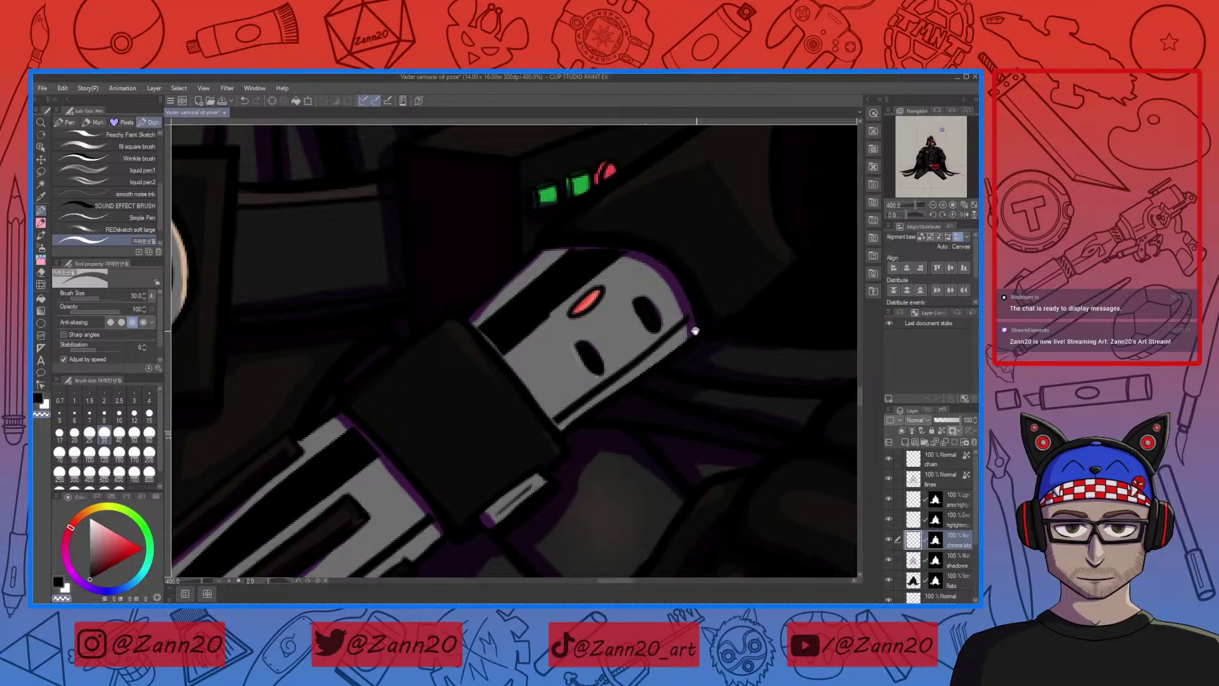
left_click_drag(638, 388, 683, 387)
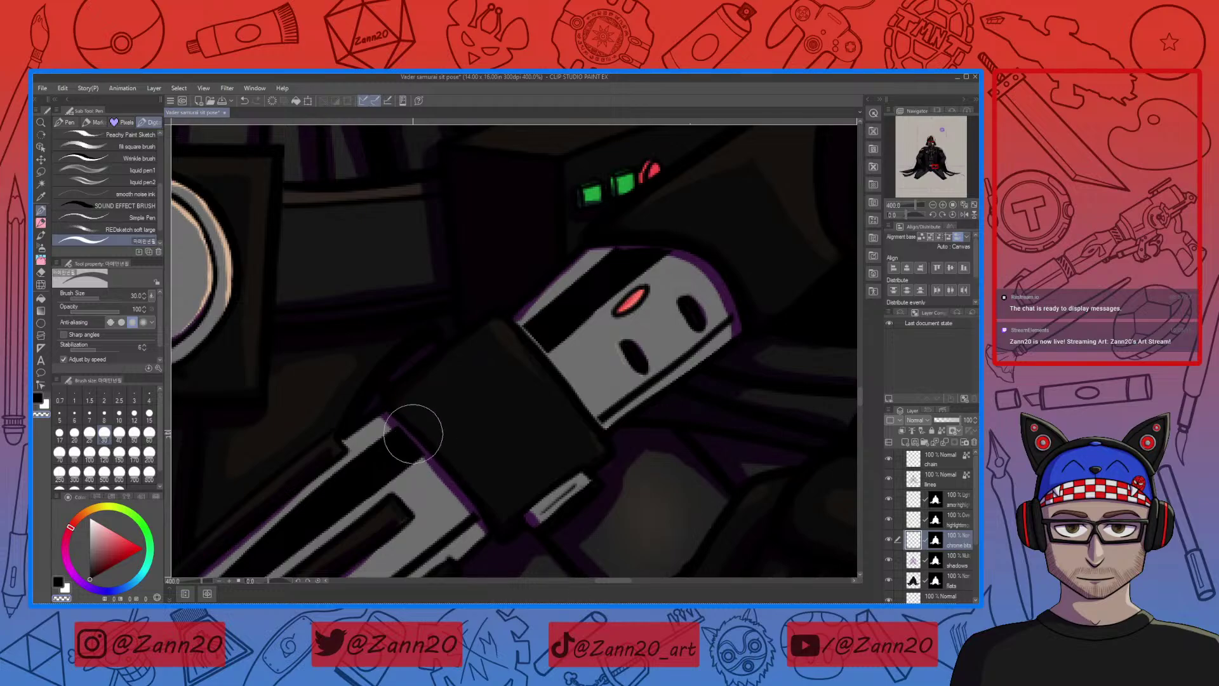
left_click_drag(453, 464, 509, 430)
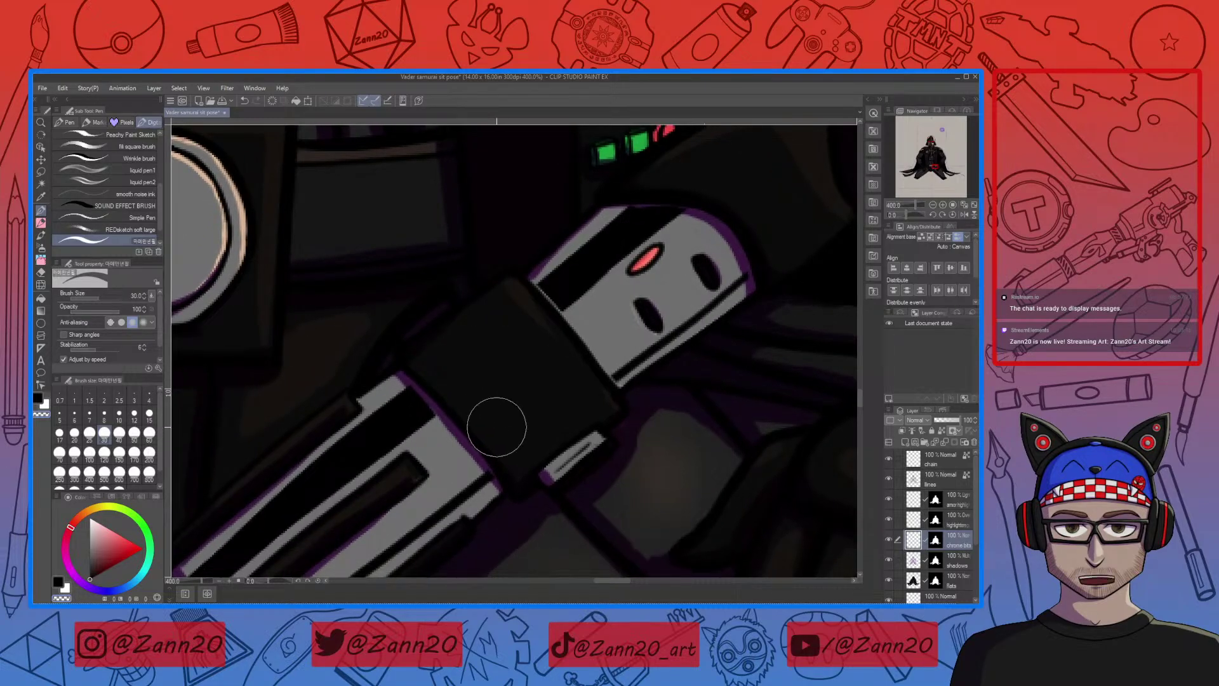
mouse_move(451, 497)
left_mouse_down()
mouse_move(515, 430)
mouse_move(544, 449)
left_mouse_up()
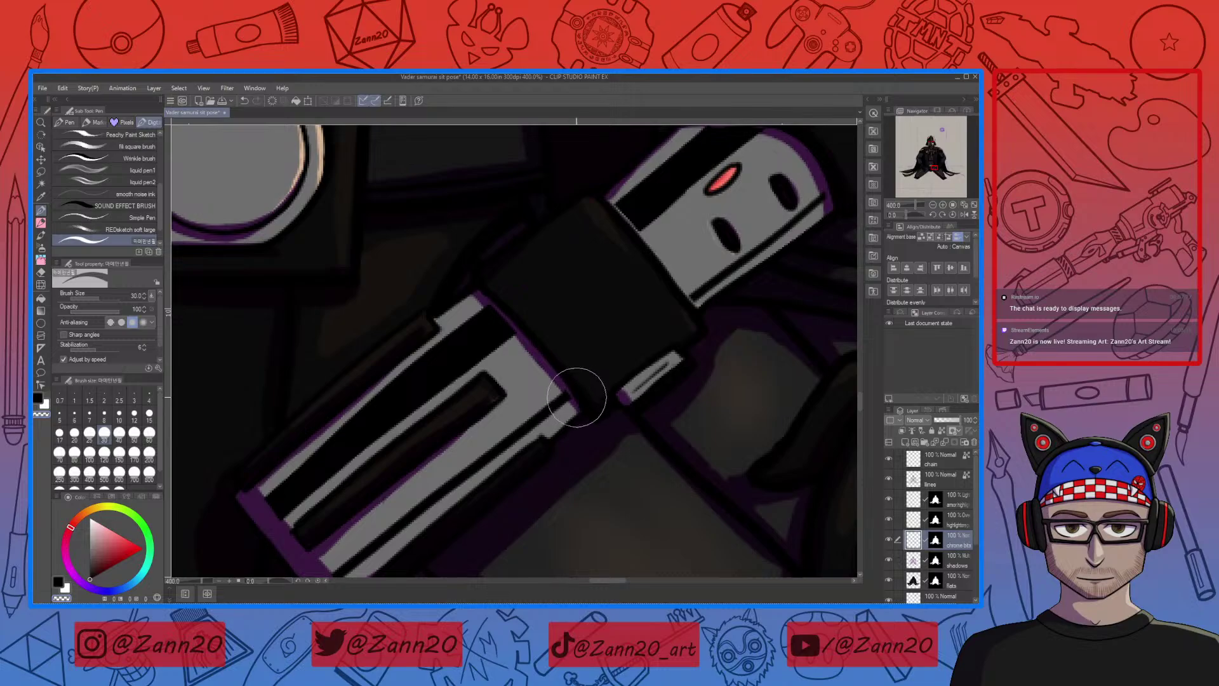
left_click_drag(627, 403, 579, 448)
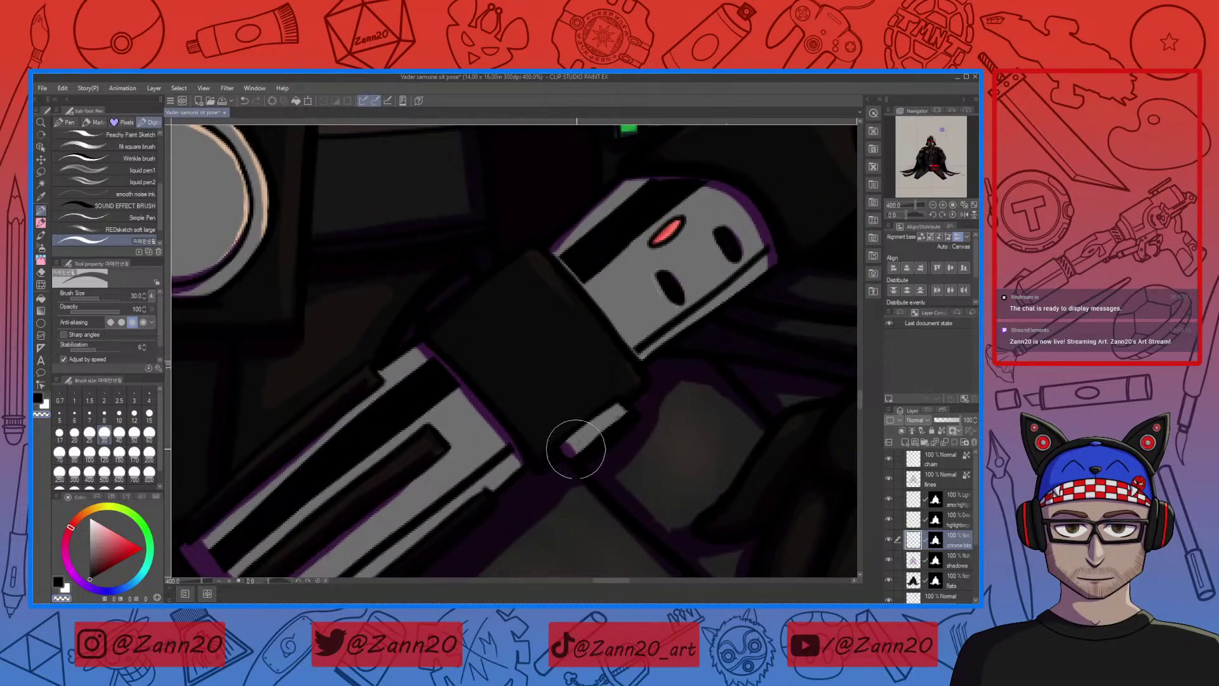
mouse_move(552, 259)
left_mouse_down()
mouse_move(500, 300)
mouse_move(462, 368)
mouse_move(512, 391)
left_mouse_up()
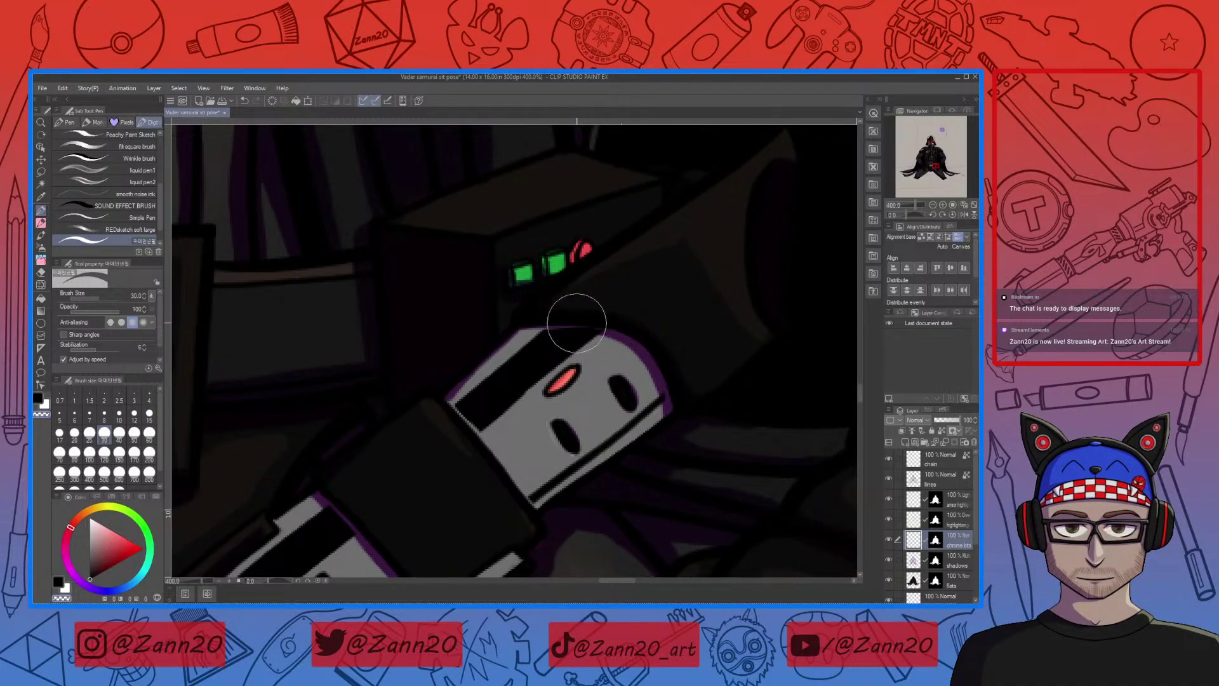
left_click_drag(640, 435, 631, 422)
left_click_drag(558, 393, 694, 271)
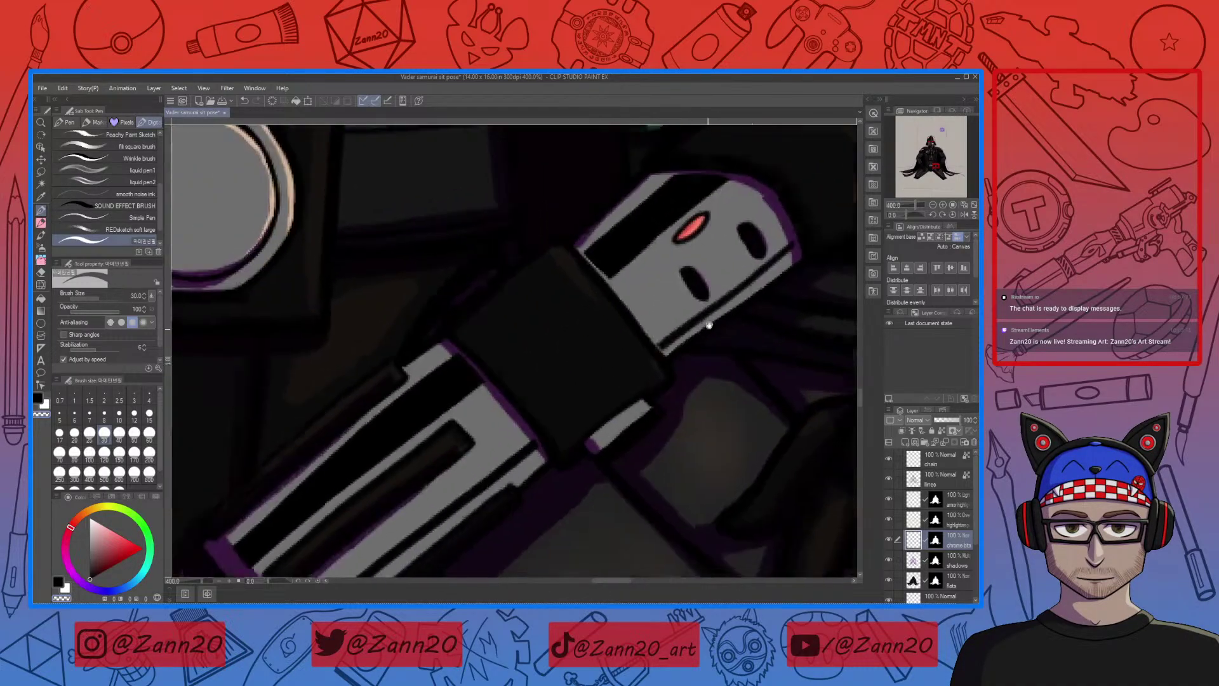
Paint short black reflections on the lightsaber's purple end cap and a thin black line along the small side clip
left_click_drag(502, 492, 489, 419)
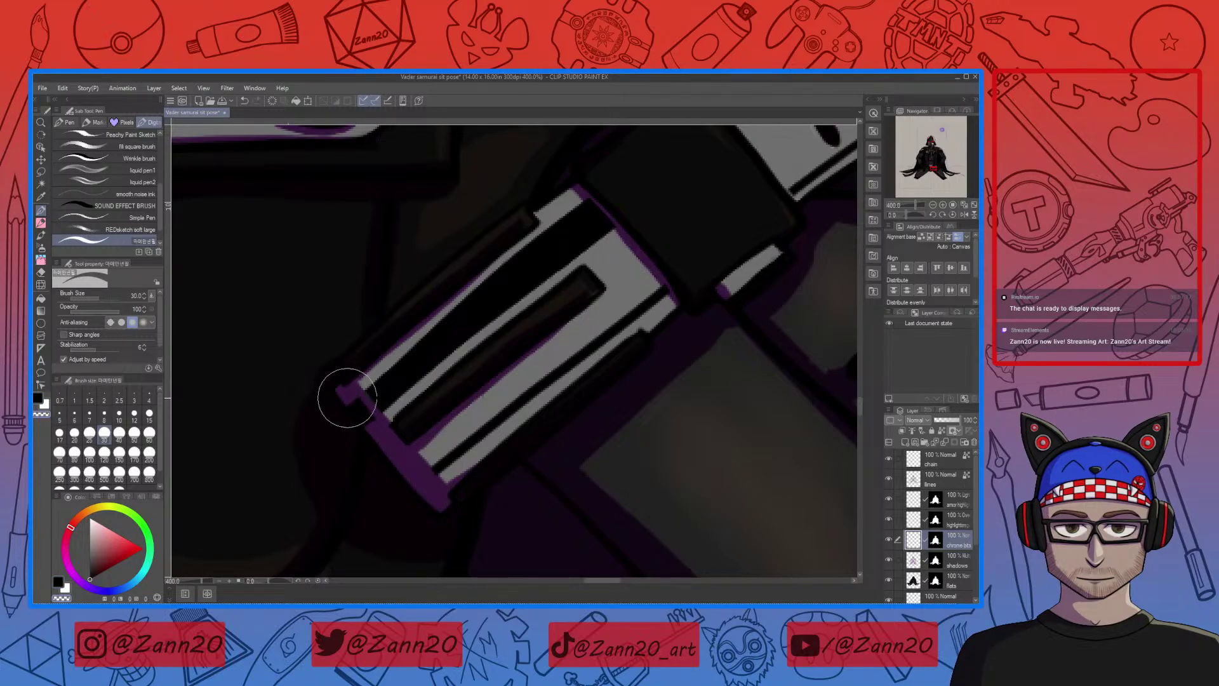
mouse_move(344, 406)
left_mouse_down()
mouse_move(376, 452)
mouse_move(386, 417)
mouse_move(362, 404)
left_mouse_up()
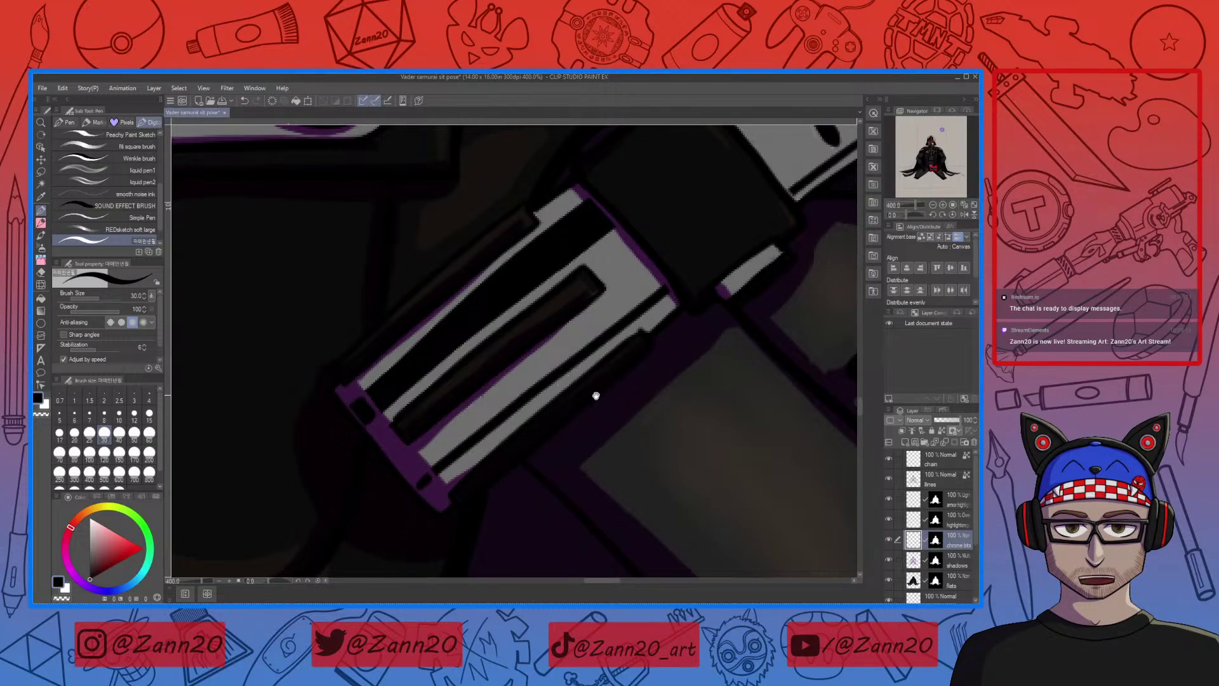
left_click_drag(593, 395, 471, 504)
mouse_move(577, 431)
left_mouse_down()
mouse_move(559, 439)
mouse_move(600, 416)
left_mouse_up()
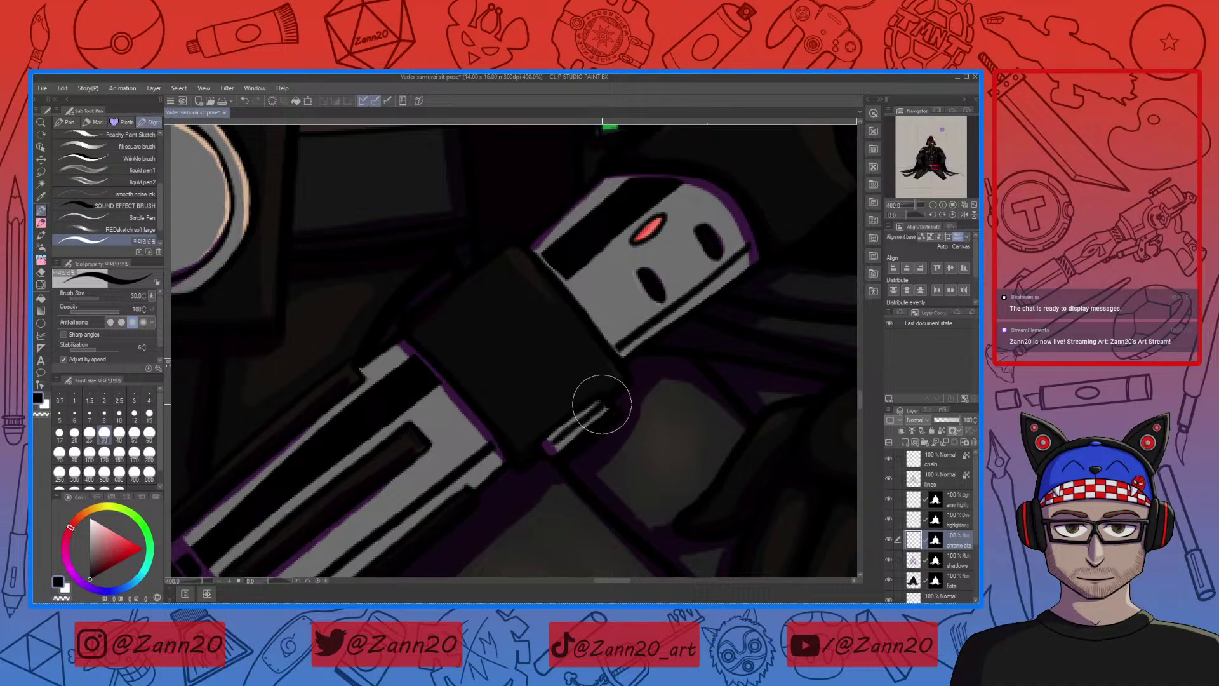
mouse_move(544, 444)
left_mouse_down()
mouse_move(604, 401)
mouse_move(543, 441)
mouse_move(548, 459)
mouse_move(566, 438)
left_mouse_up()
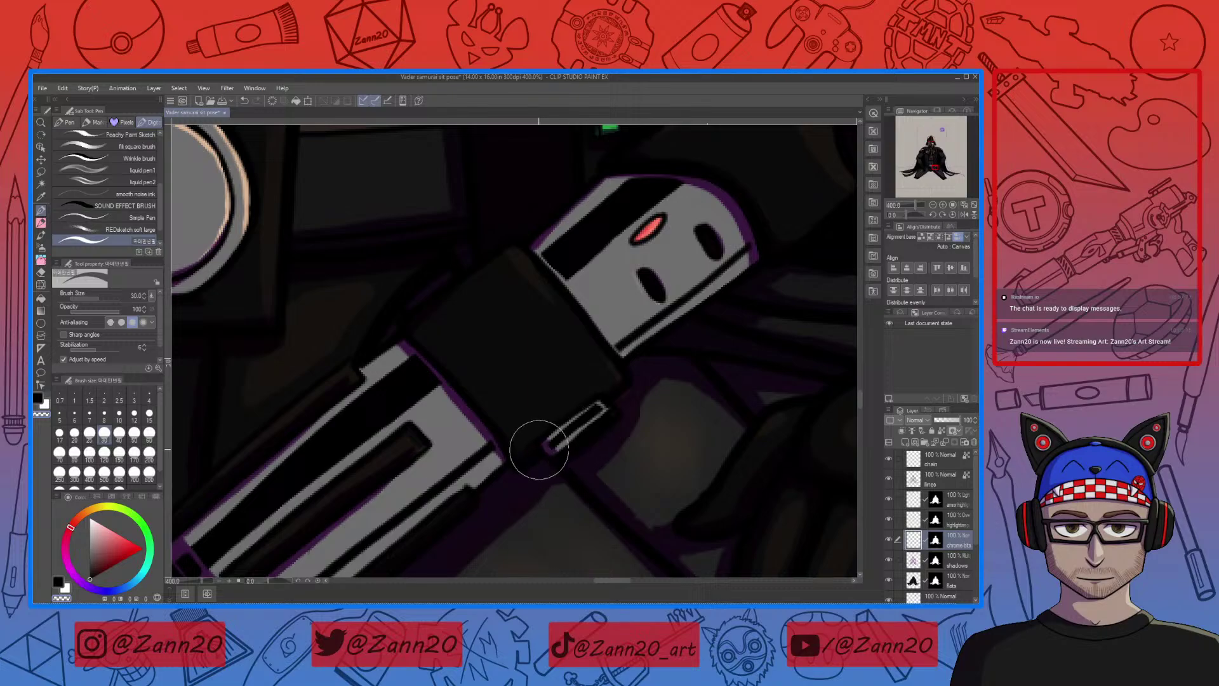
Switch to white and try highlight strokes along the upper edge of the grip's wide black band
left_click_drag(511, 468, 639, 411)
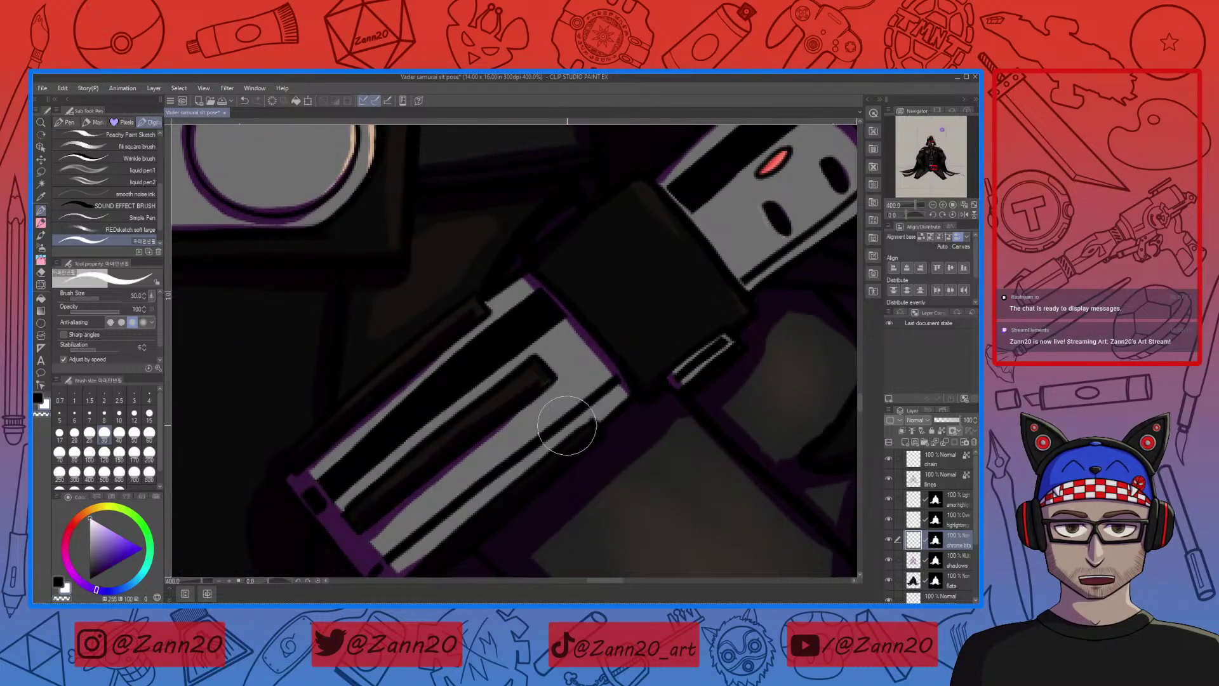
left_click_drag(481, 480, 546, 445)
mouse_move(588, 276)
left_mouse_down()
mouse_move(604, 260)
mouse_move(499, 357)
left_mouse_up()
key("ctrl+z")
left_click_drag(604, 261, 425, 391)
key("ctrl+z")
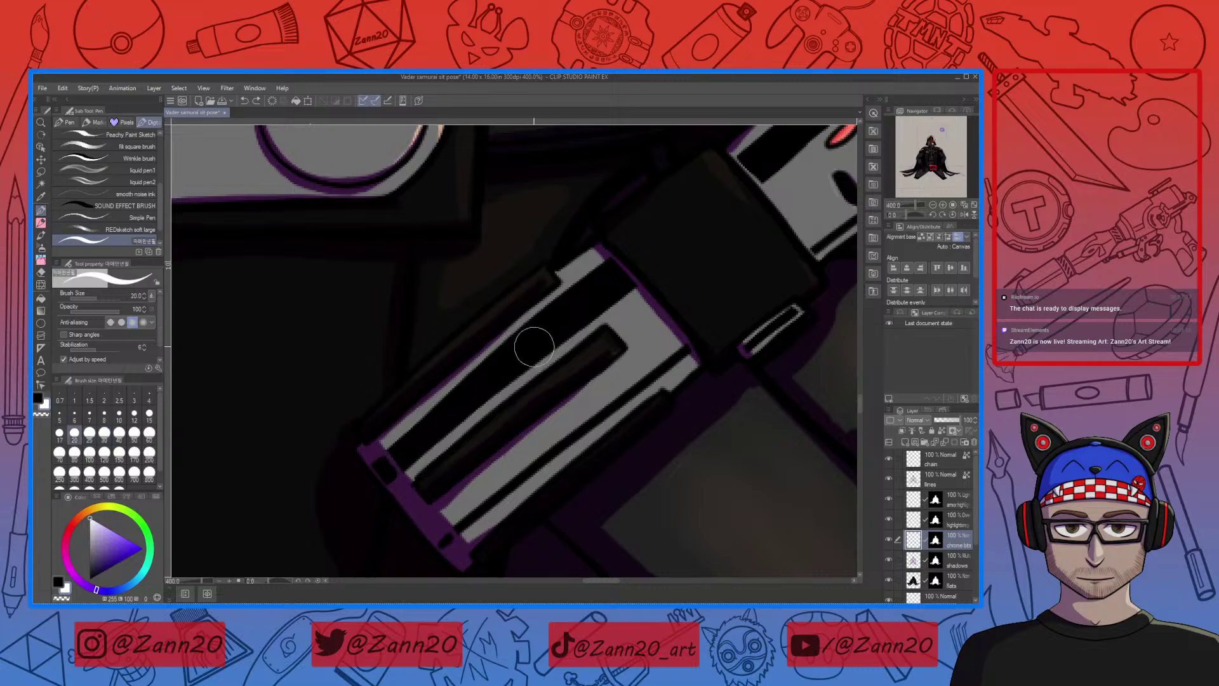
Reduce the brush size to 15 and paint a thin white highlight along the upper edge of the grip's wide black band
key("bracketleft")
key("bracketleft")
key("bracketleft")
key("bracketleft")
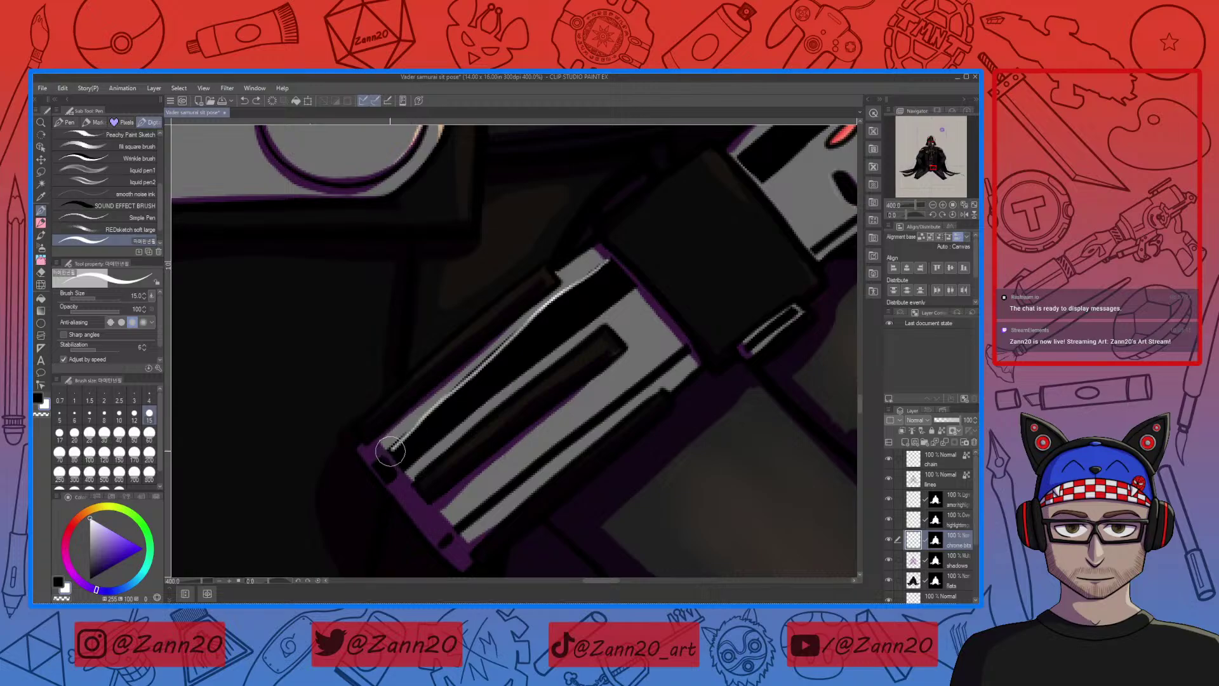
key("ctrl+z")
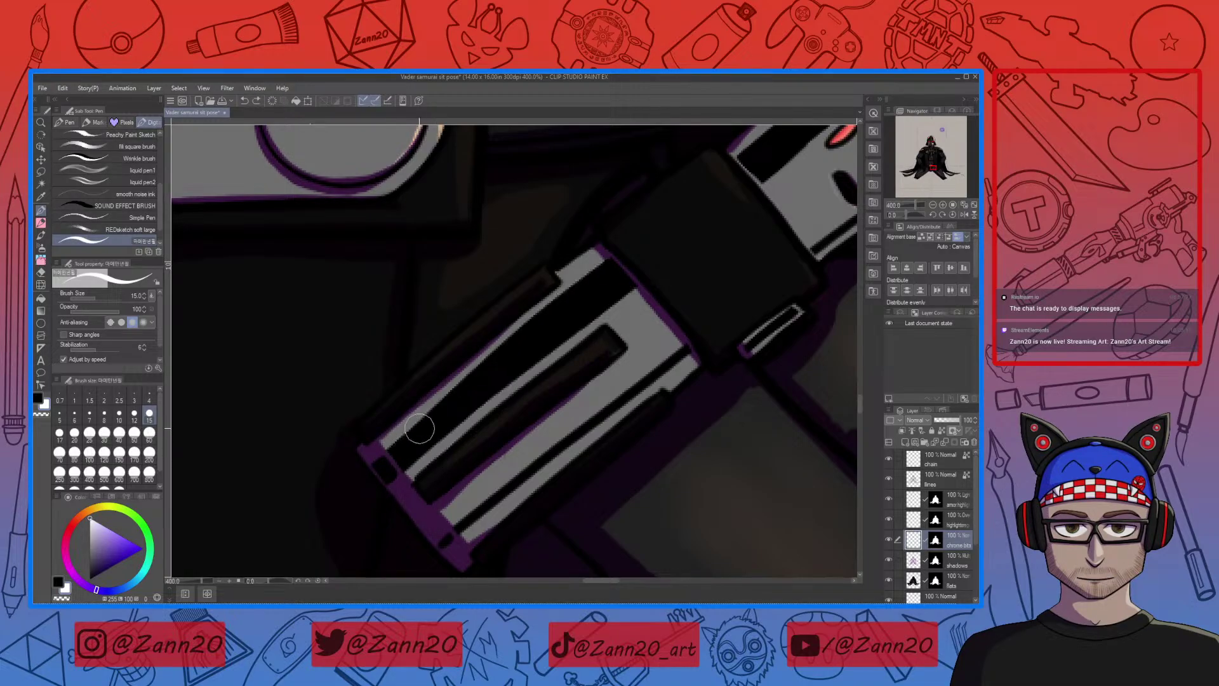
left_click_drag(391, 449, 607, 266)
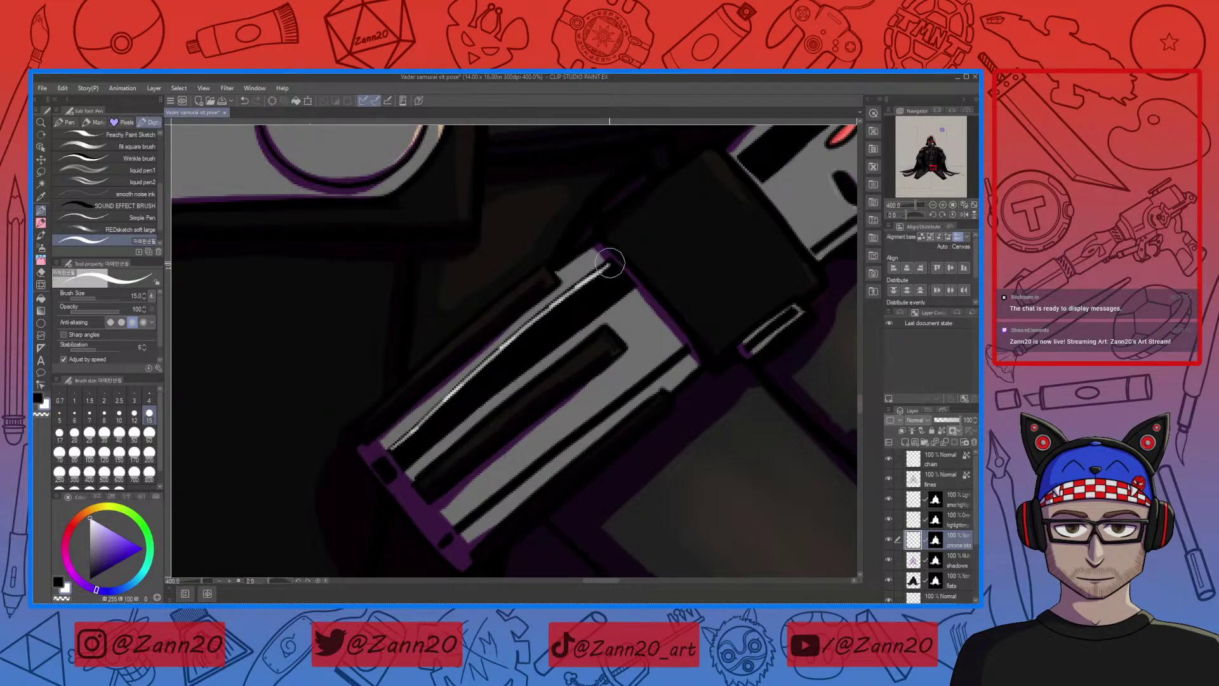
Paint a thin white highlight along the upper edge of the grip's narrow lower black band, undoing and redrawing unsatisfactory strokes
left_click_drag(469, 468, 522, 419)
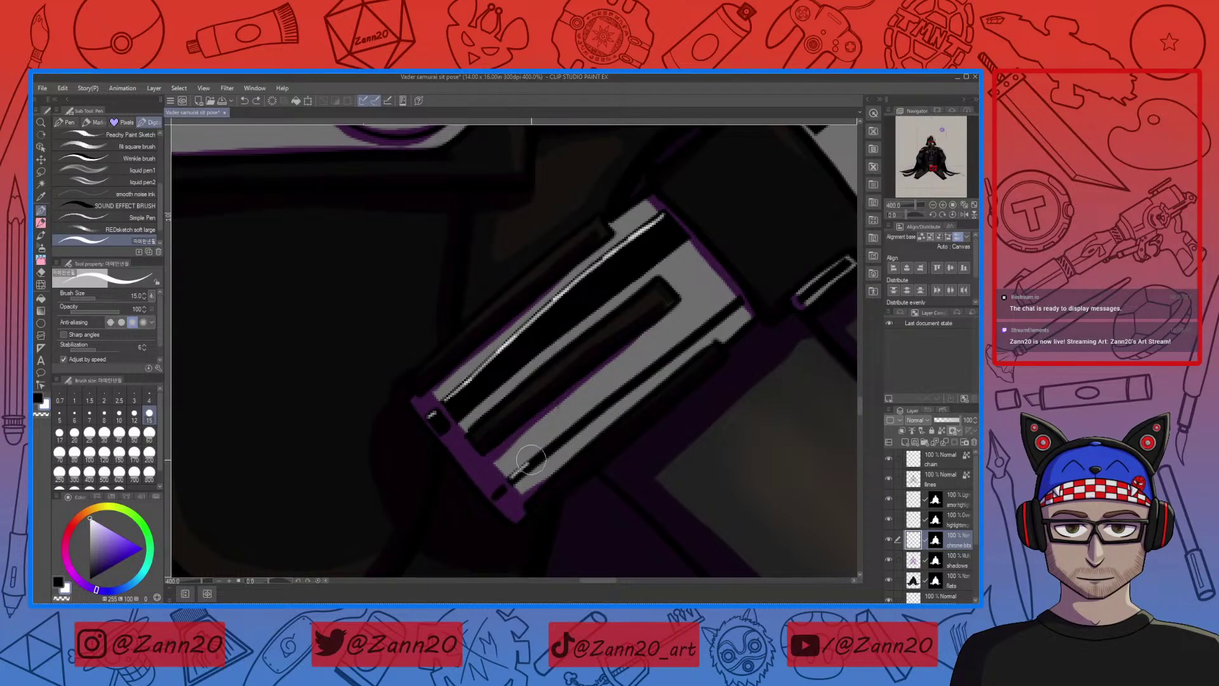
key("ctrl+z")
left_click_drag(562, 435, 615, 394)
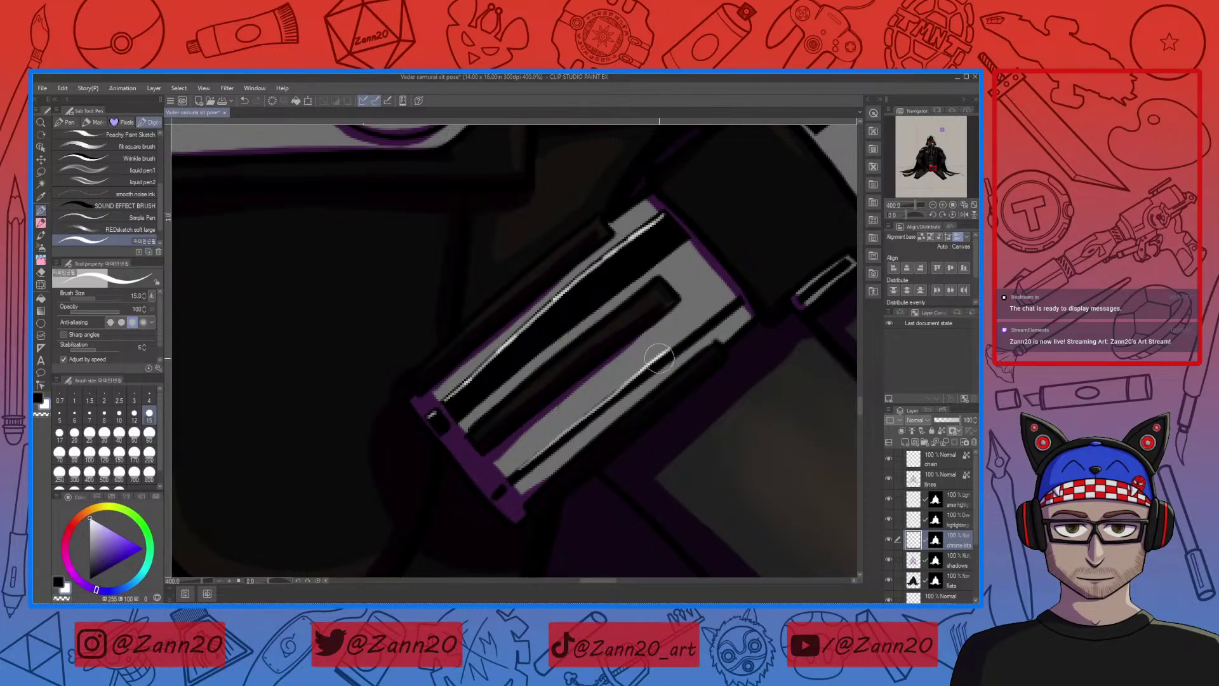
key("ctrl+z")
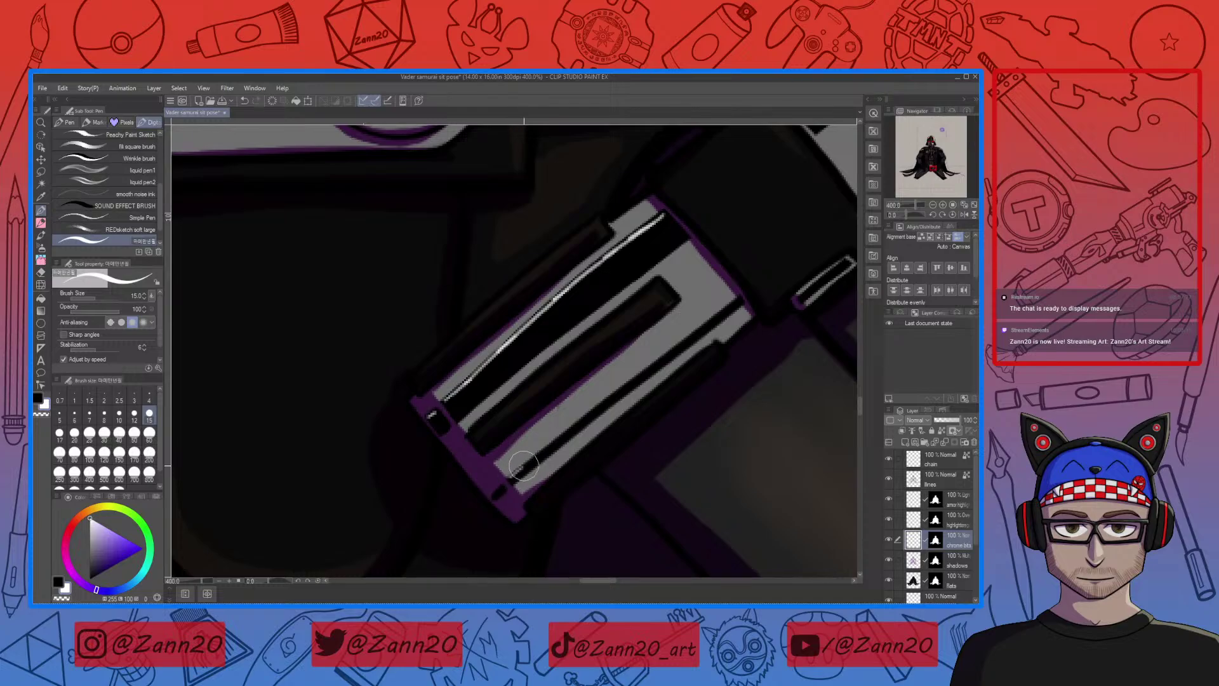
left_click_drag(514, 477, 660, 360)
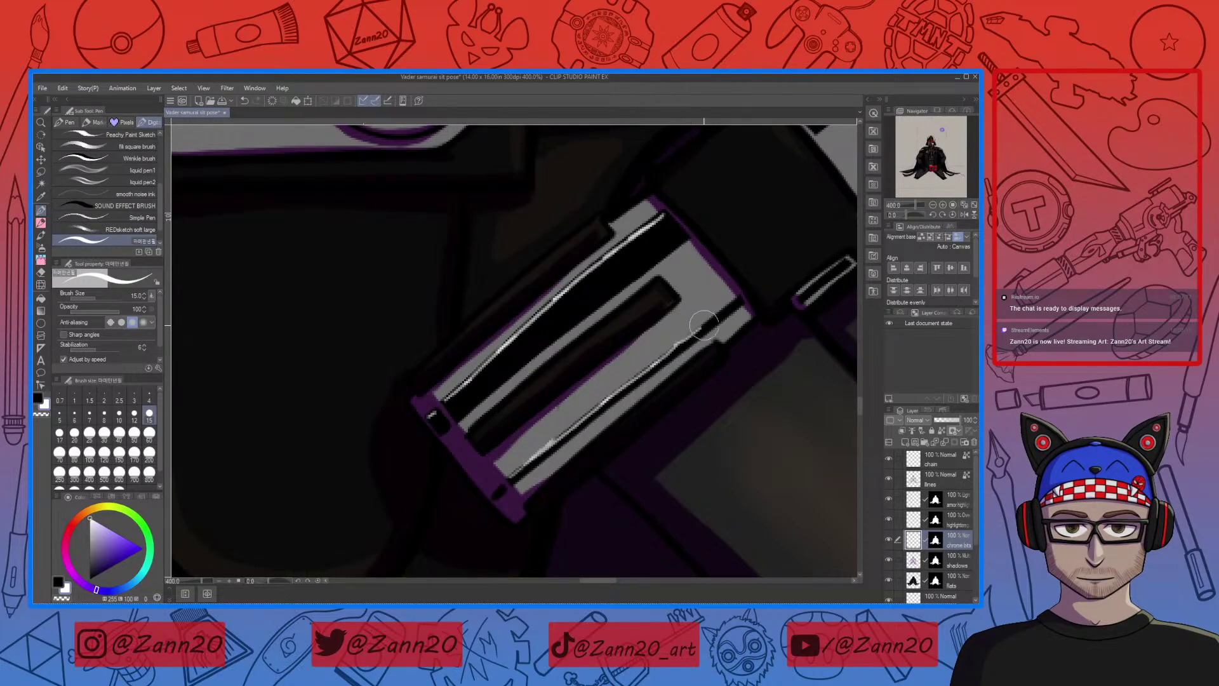
Add thin white highlights to the small side clip and along the upper edge of the lightsaber head's wide black band
mouse_move(743, 292)
left_mouse_down()
mouse_move(550, 444)
mouse_move(634, 398)
left_mouse_up()
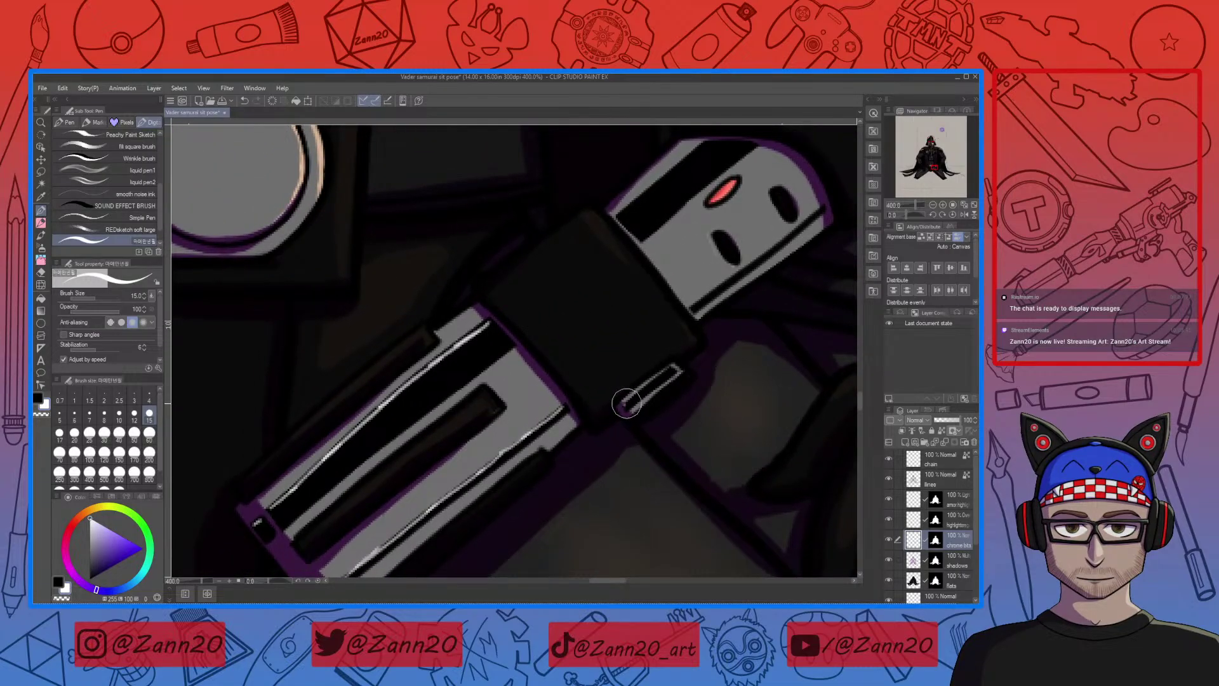
key("ctrl+z")
mouse_move(674, 367)
left_mouse_down()
mouse_move(597, 416)
mouse_move(597, 476)
mouse_move(539, 411)
mouse_move(588, 365)
left_mouse_up()
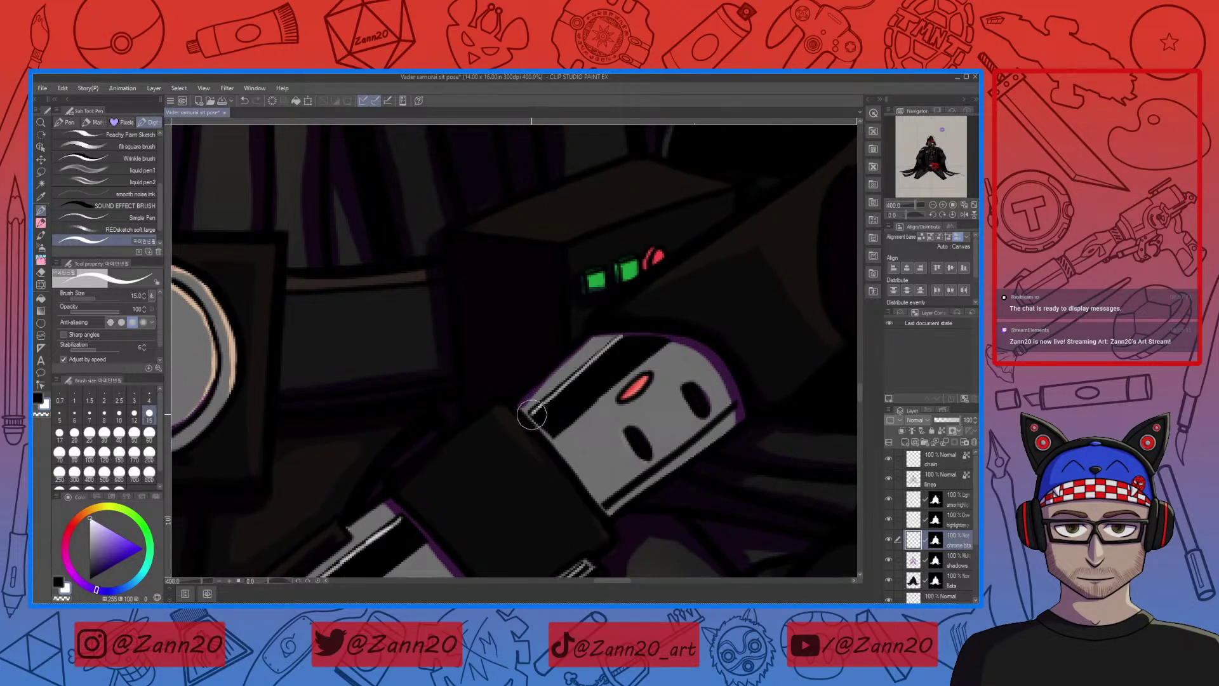
Paint a thin white highlight along the upper edge of the lightsaber head's narrow lower black band, redoing the stroke once
left_click_drag(564, 414, 507, 375)
left_click_drag(593, 446, 562, 429)
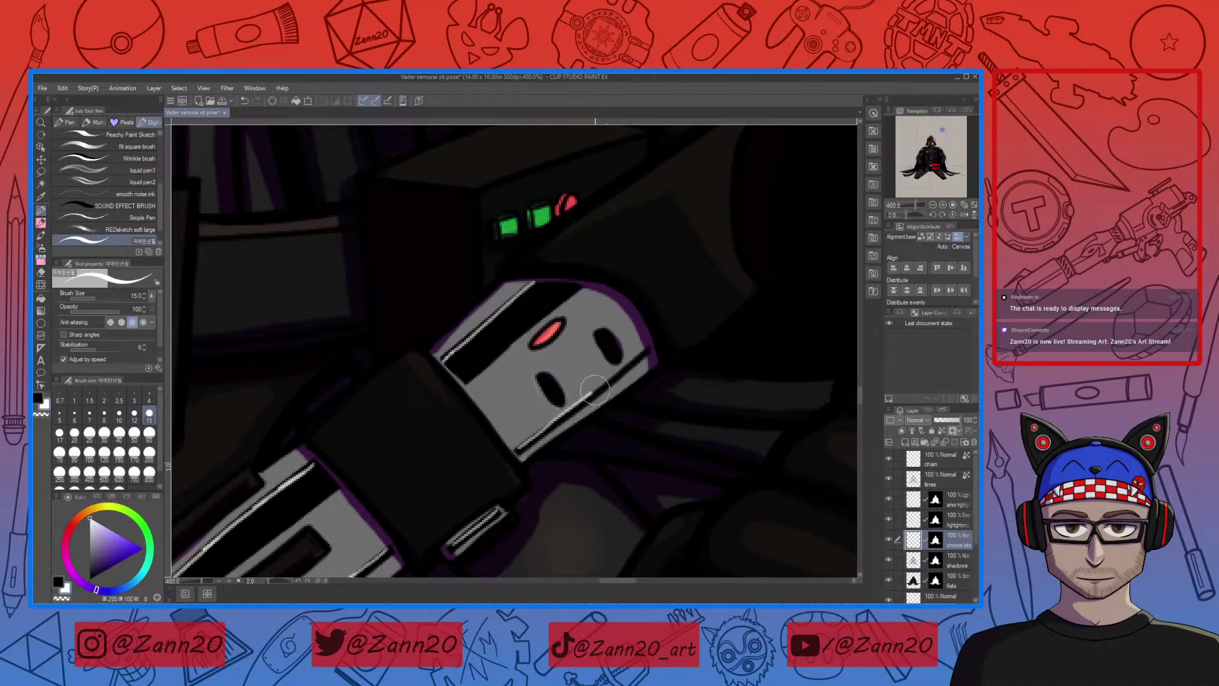
left_click_drag(595, 389, 629, 361)
key("ctrl+z")
key("ctrl+z")
left_click_drag(560, 419, 598, 389)
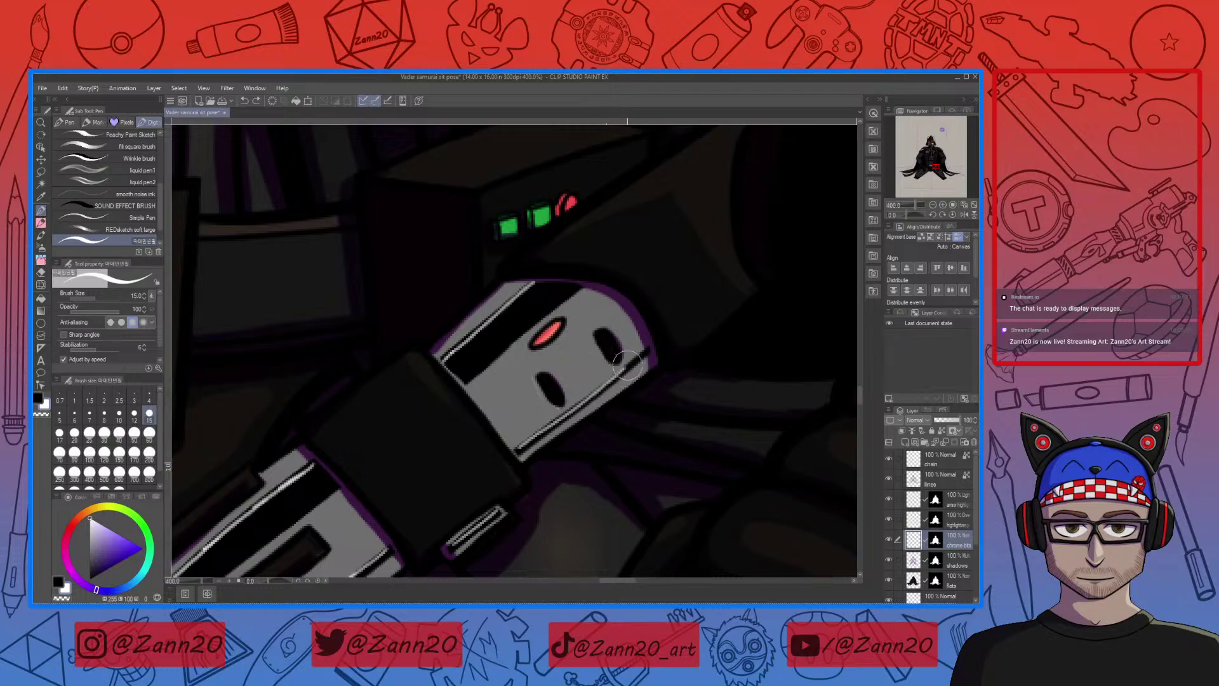
Examine how the lightsaber's new reflections and highlights read against the belt and the whole figure
key("ctrl+minus")
key("ctrl+minus")
key("ctrl+minus")
key("ctrl+minus")
key("ctrl+minus")
key("ctrl+minus")
key("ctrl+minus")
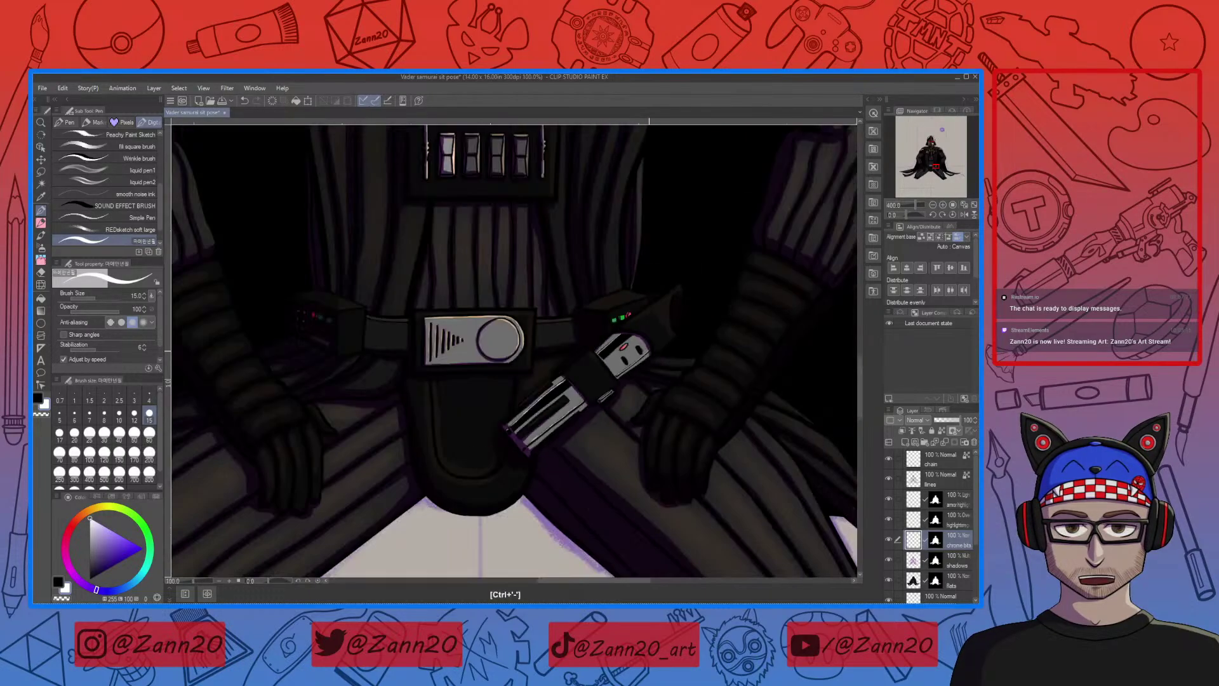
key("ctrl+plus")
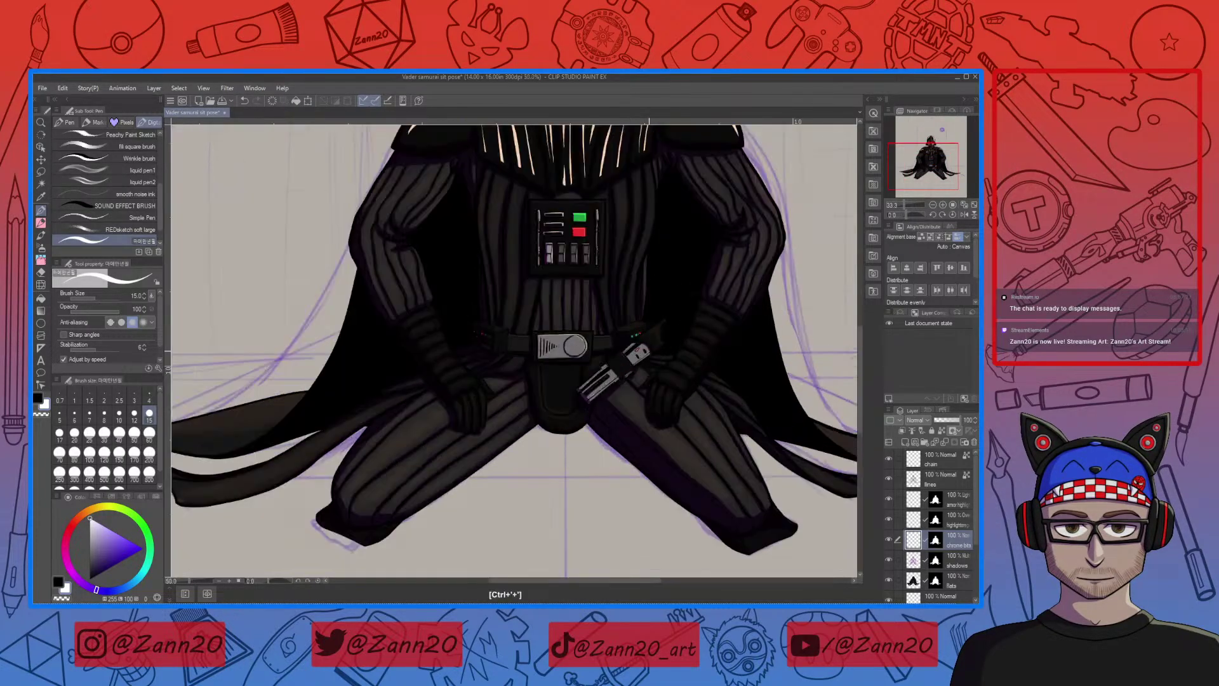
left_click_drag(650, 410, 633, 466)
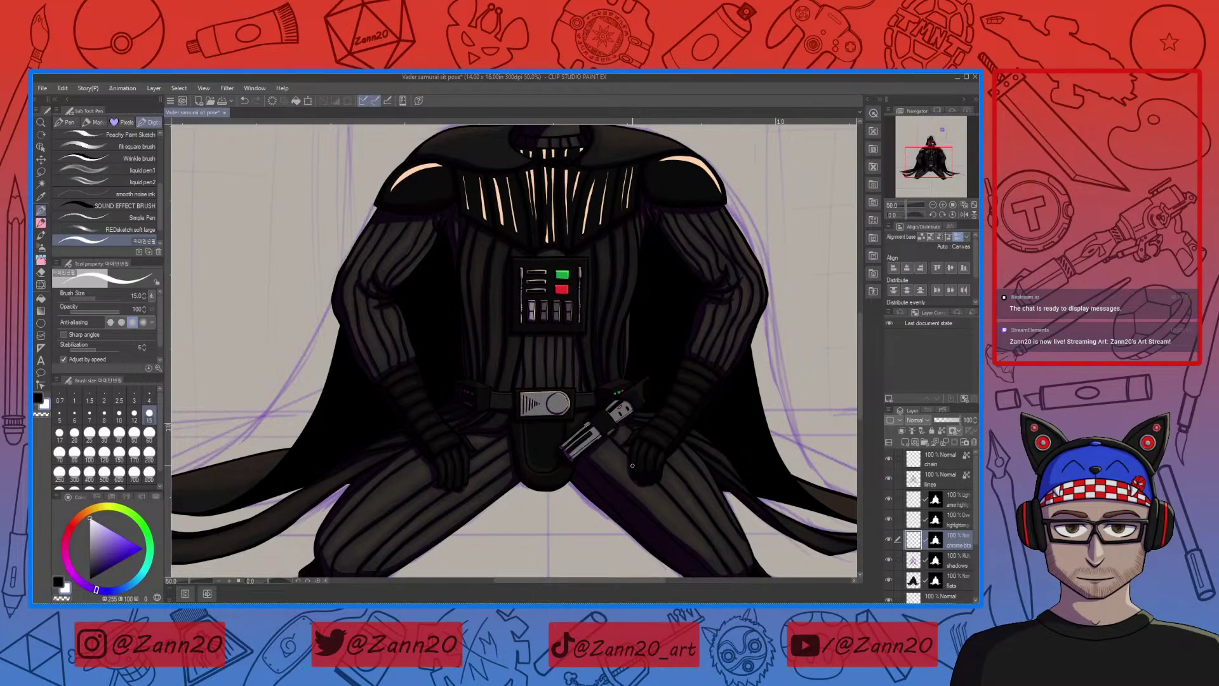
key("ctrl+plus")
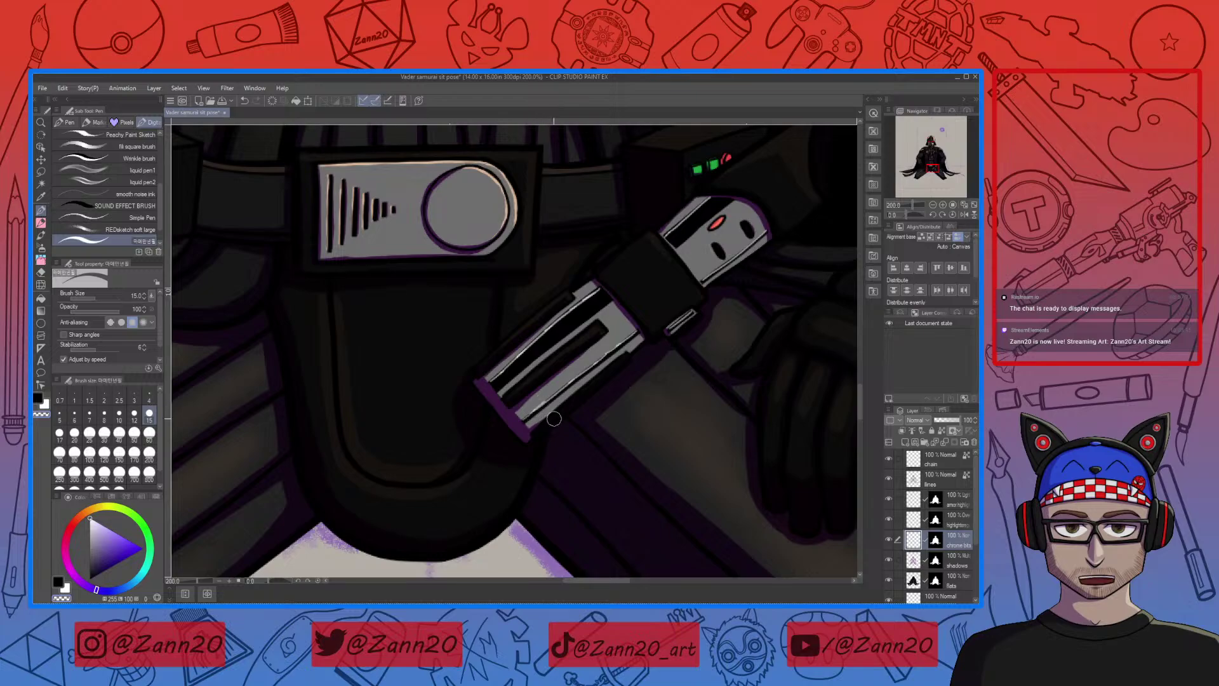
left_click_drag(647, 400, 519, 457)
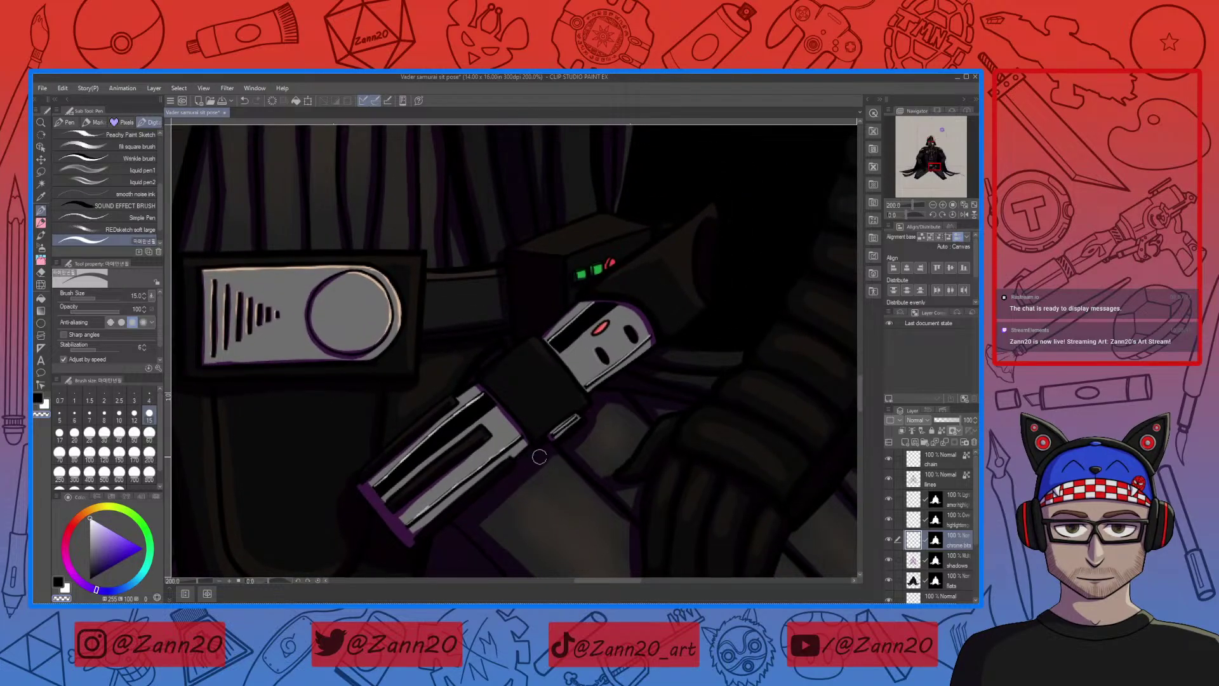
scroll(537, 460, "up", 3)
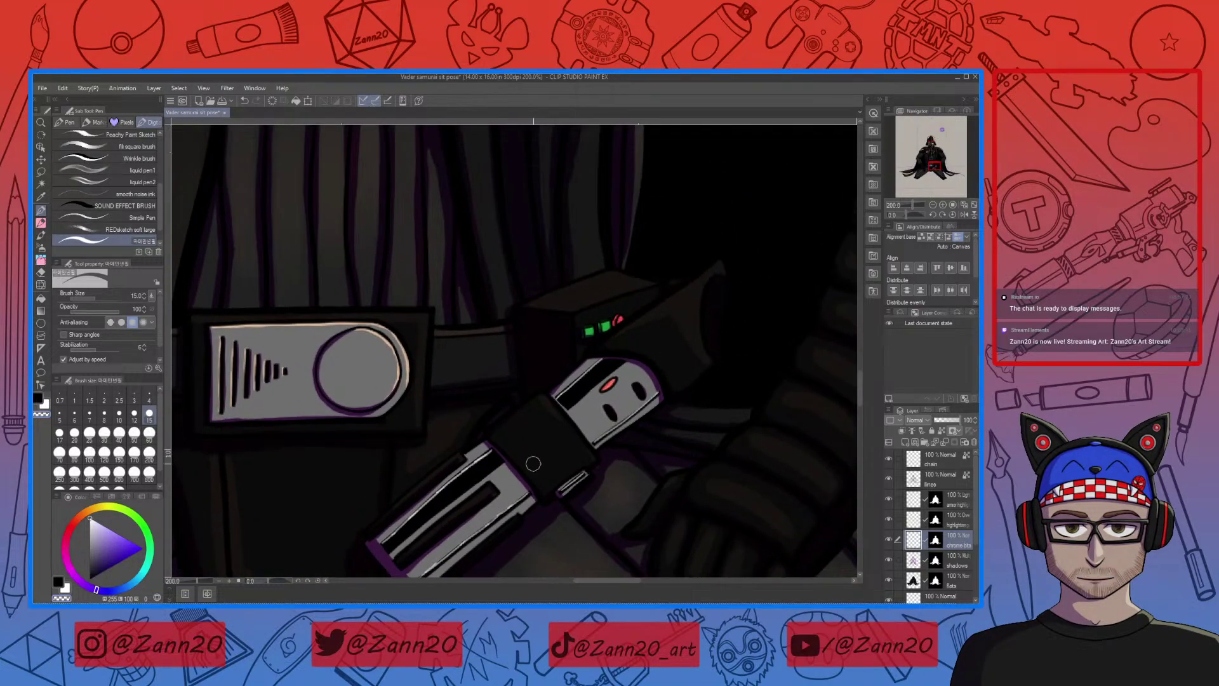
key("ctrl+minus")
key("ctrl+minus")
key("ctrl+minus")
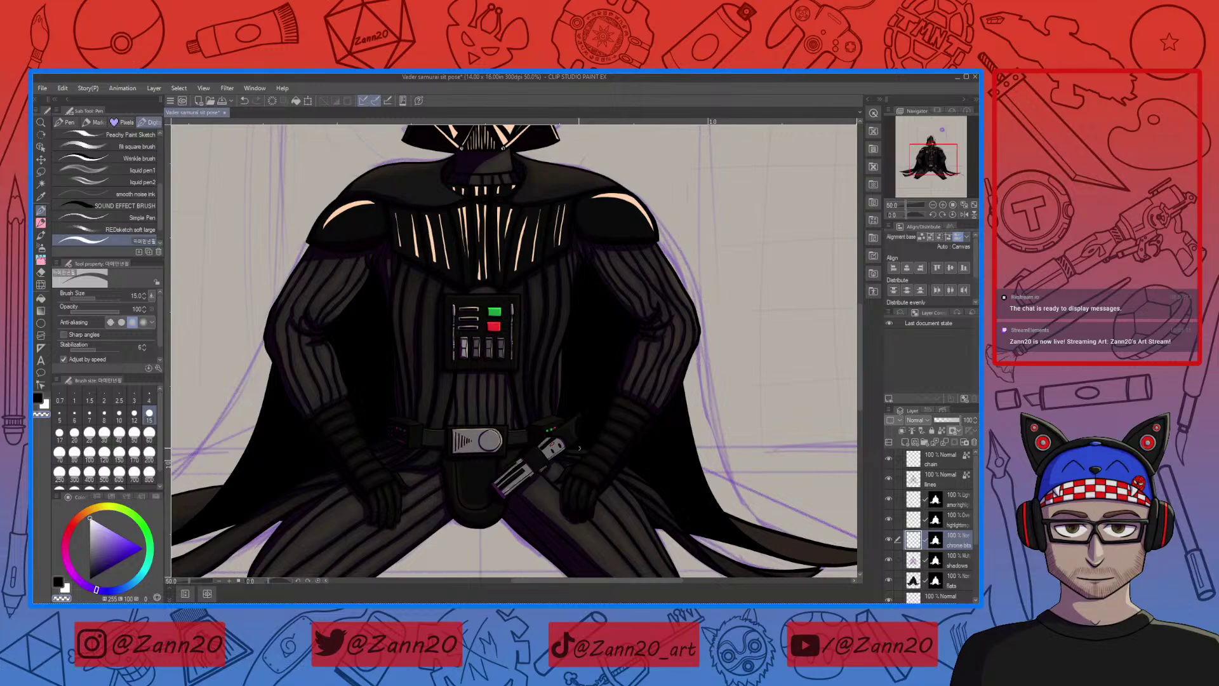
Lasso the wide black reflection band with its highlight along the lightsaber and shift it inward toward the middle of the hilt
key("ctrl+plus")
key("ctrl+plus")
key("ctrl+plus")
left_click_drag(468, 474, 581, 400)
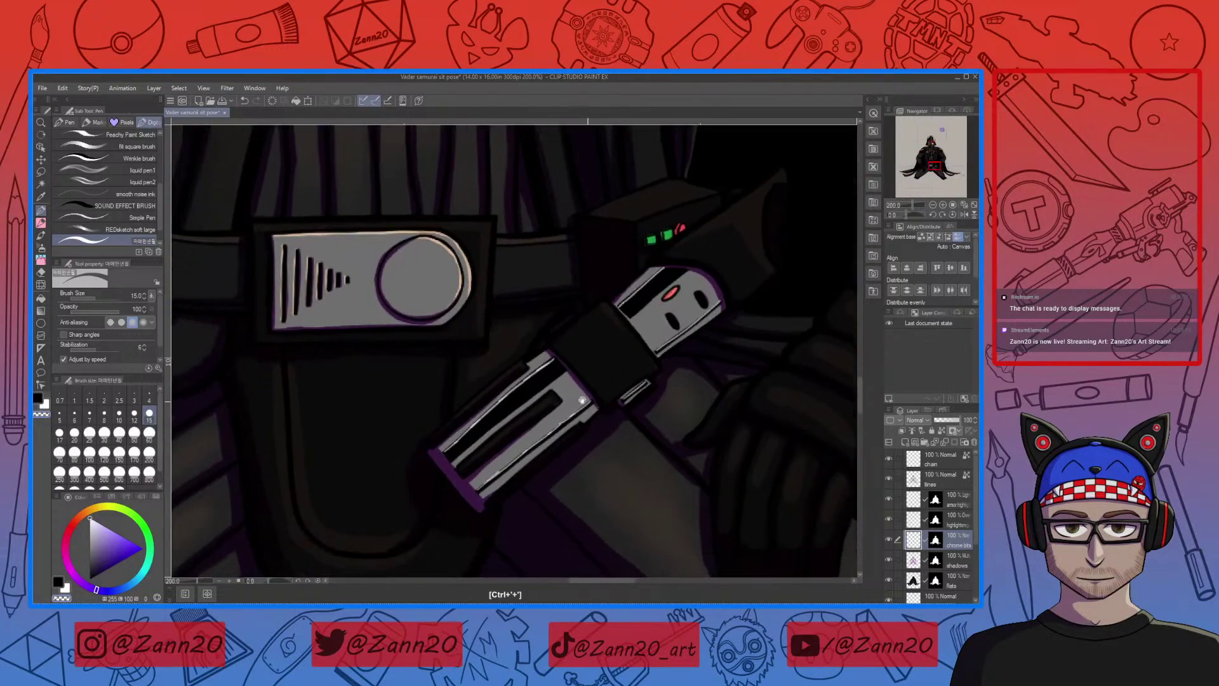
key("m")
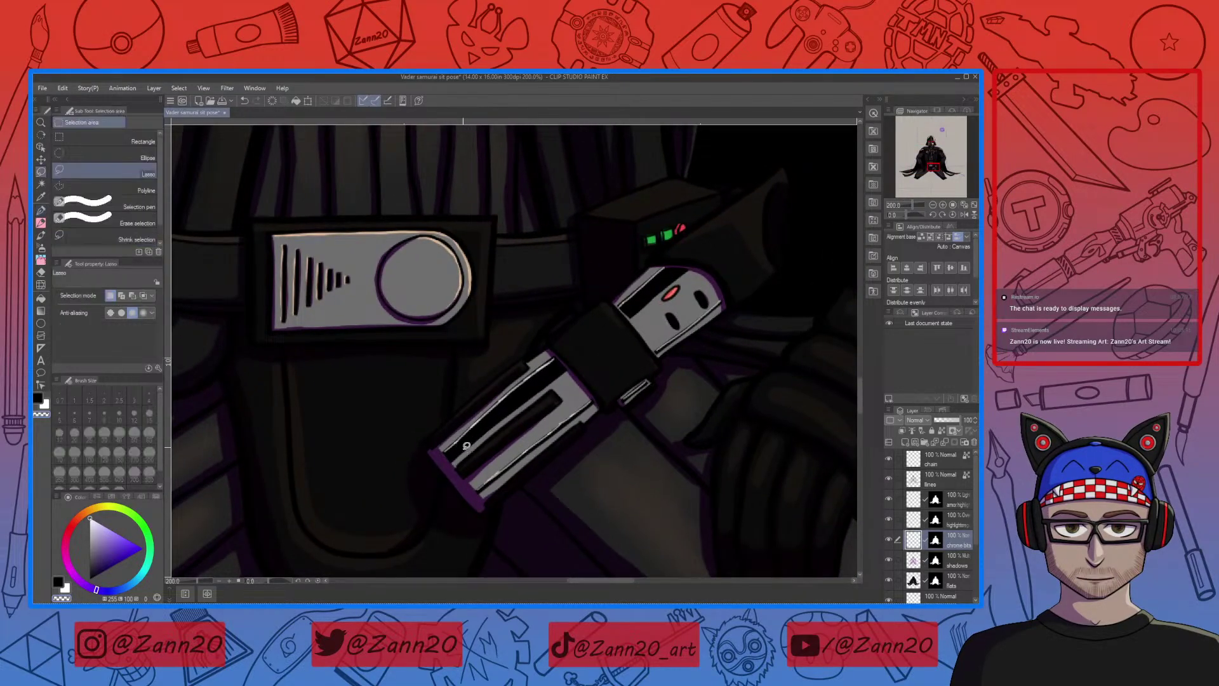
left_click_drag(461, 458, 717, 261)
left_click_drag(613, 291, 439, 477)
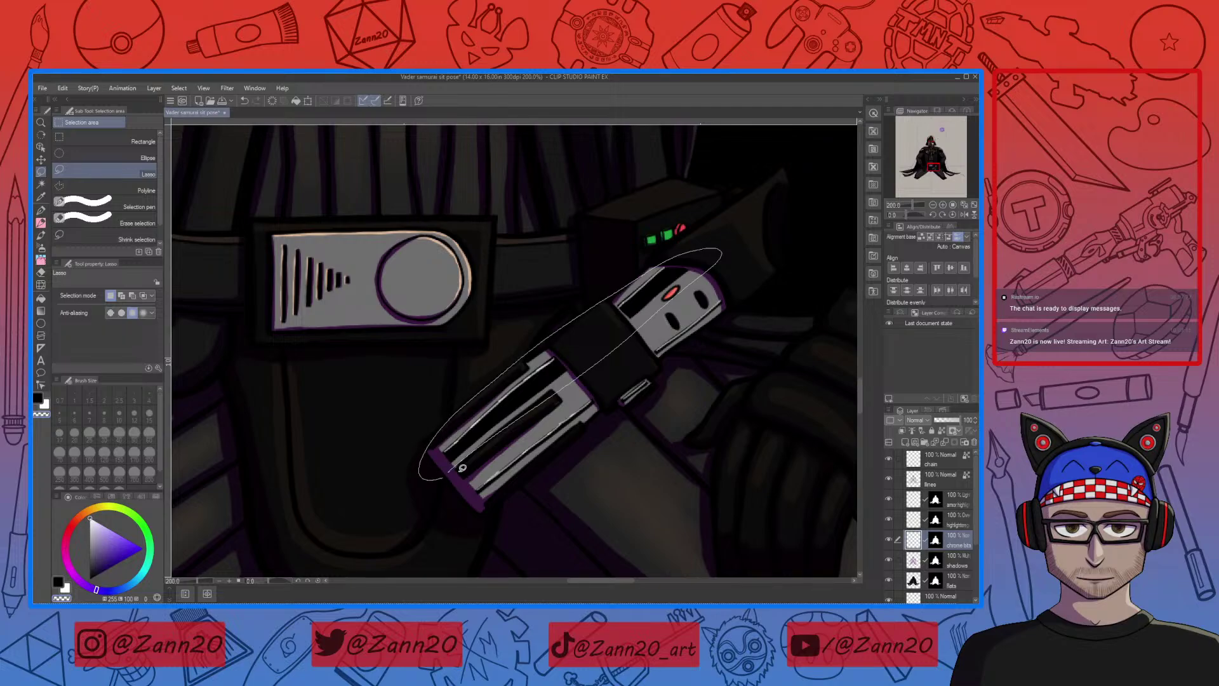
left_click(603, 496)
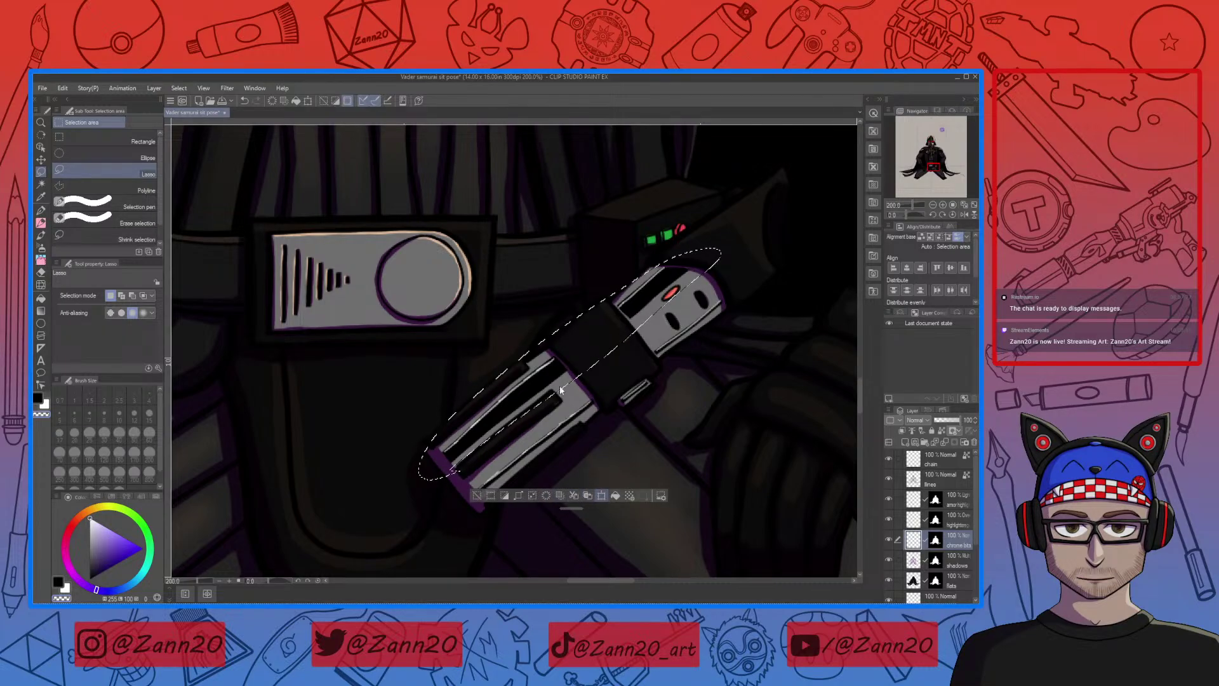
left_click_drag(559, 385, 573, 379)
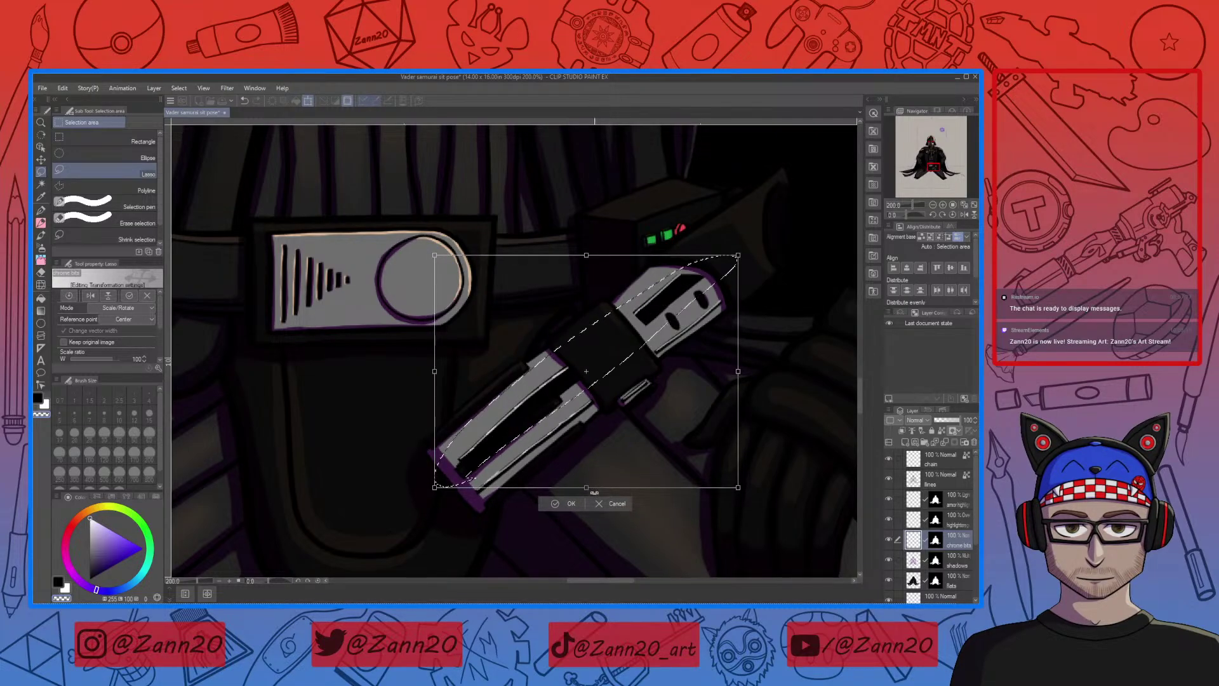
left_click_drag(564, 420, 556, 424)
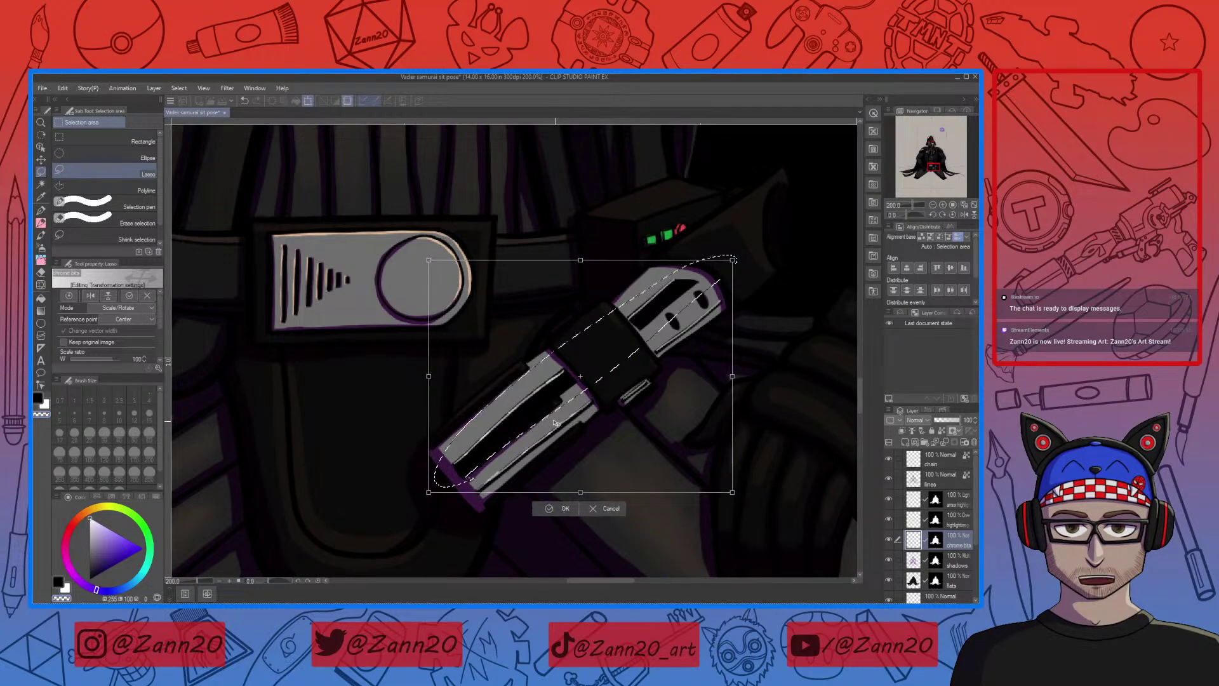
left_click(550, 510)
key("ctrl+d")
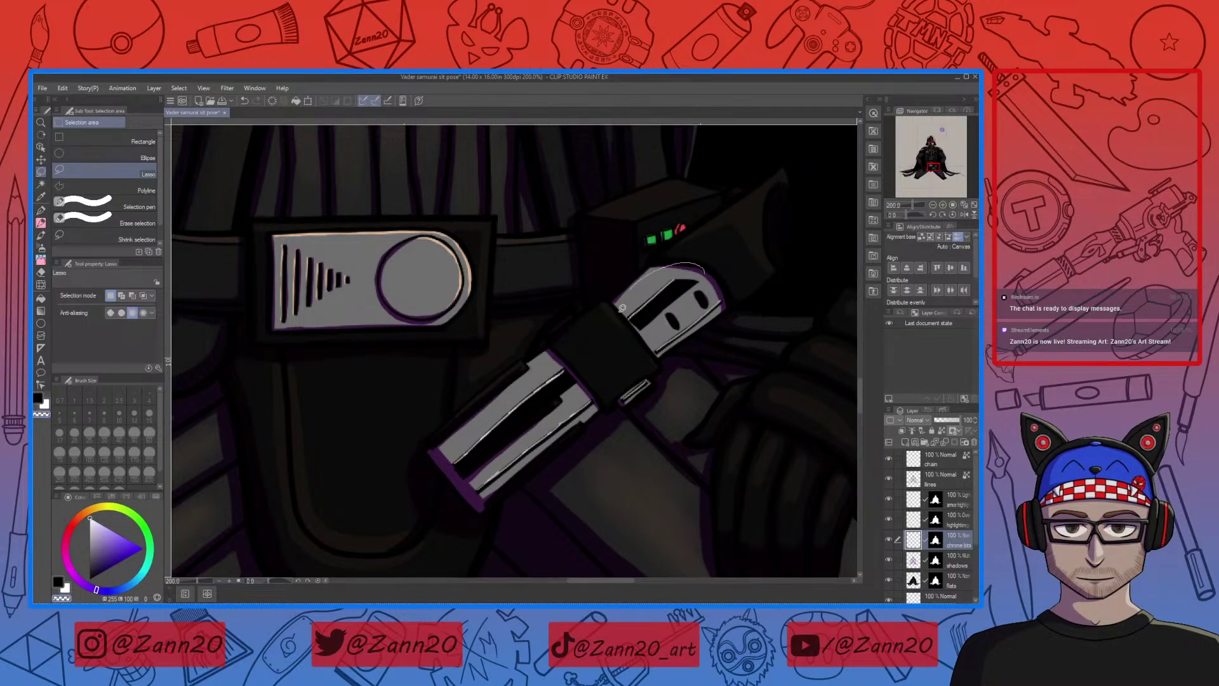
Lasso the wide black reflection on the lightsaber's head, nudge it slightly into alignment, and deselect it
left_click_drag(711, 279, 711, 269)
left_click(698, 355)
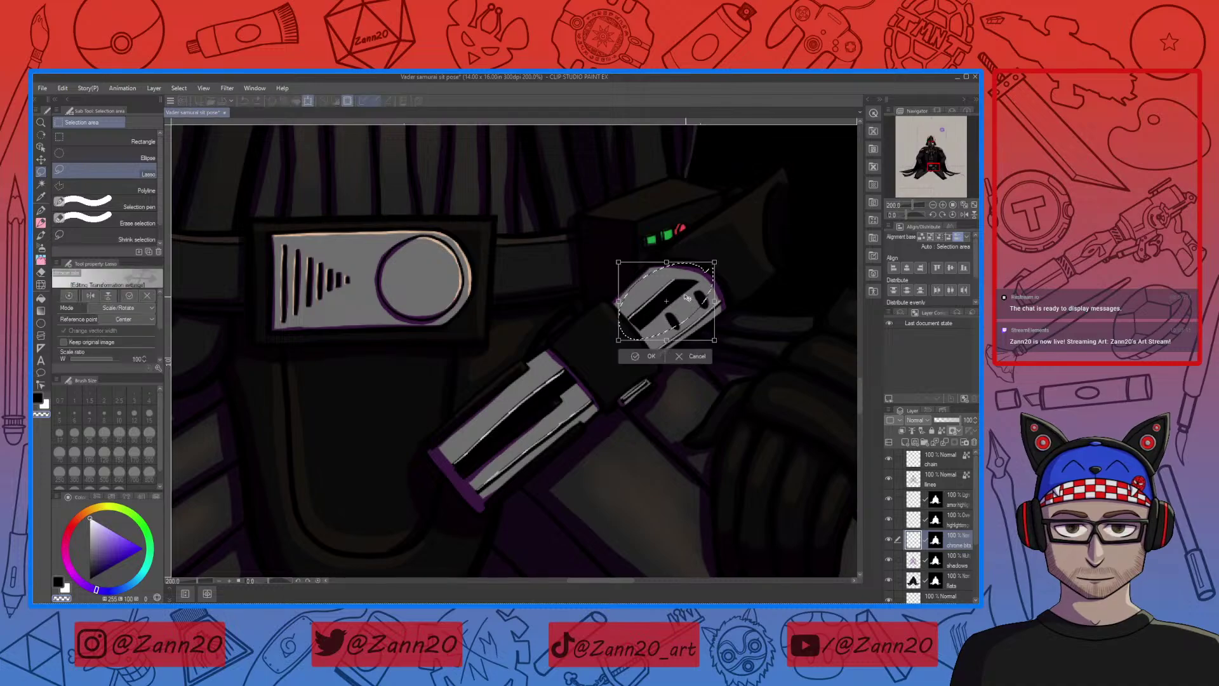
left_click_drag(730, 261, 734, 264)
left_click(639, 354)
key("ctrl+d")
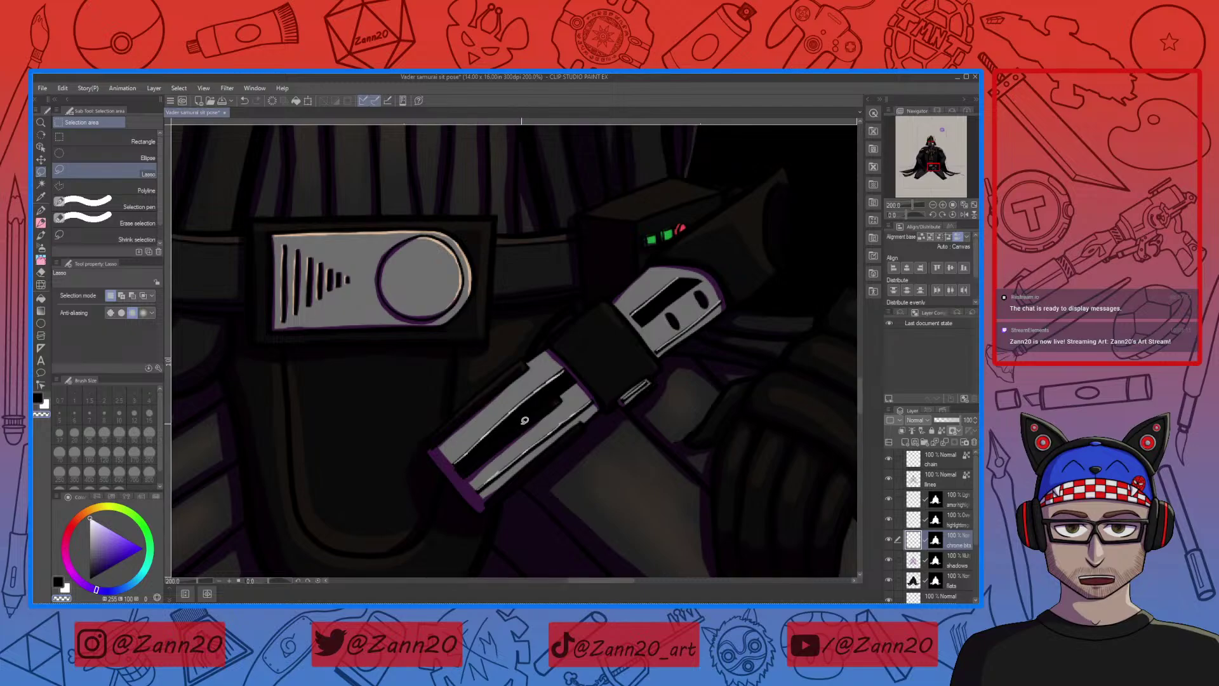
Switch to the pen in black and extend the head's wide reflection band toward the rounded tip
key("p")
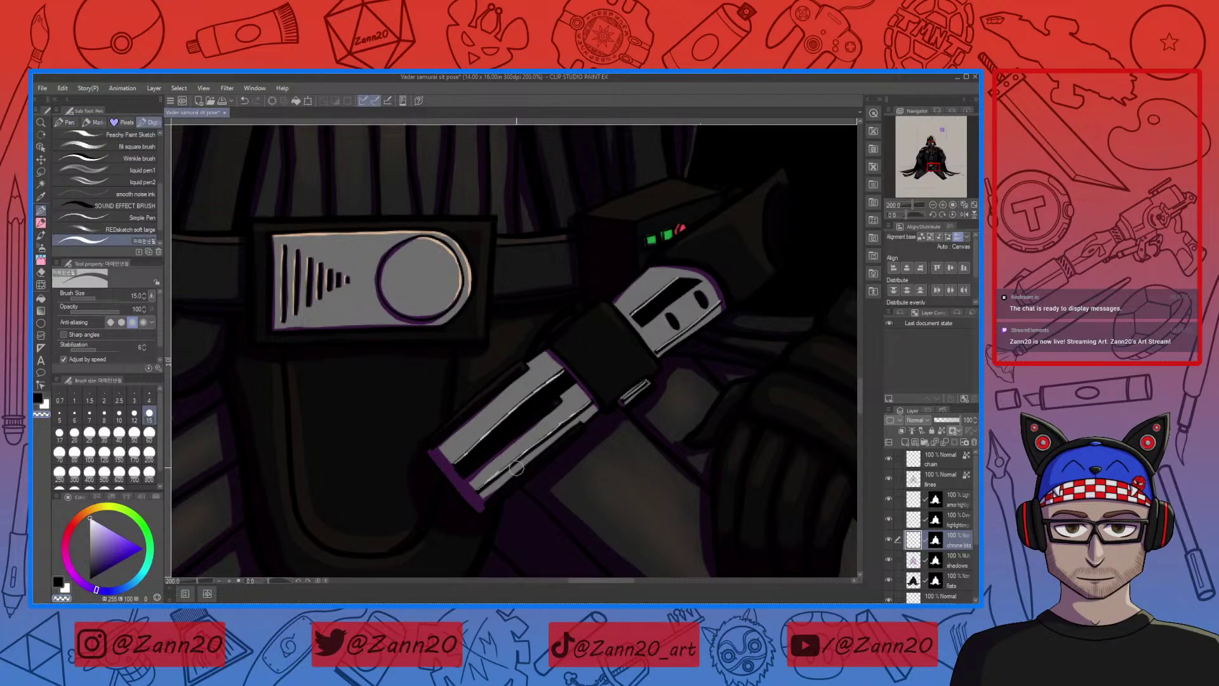
key("x")
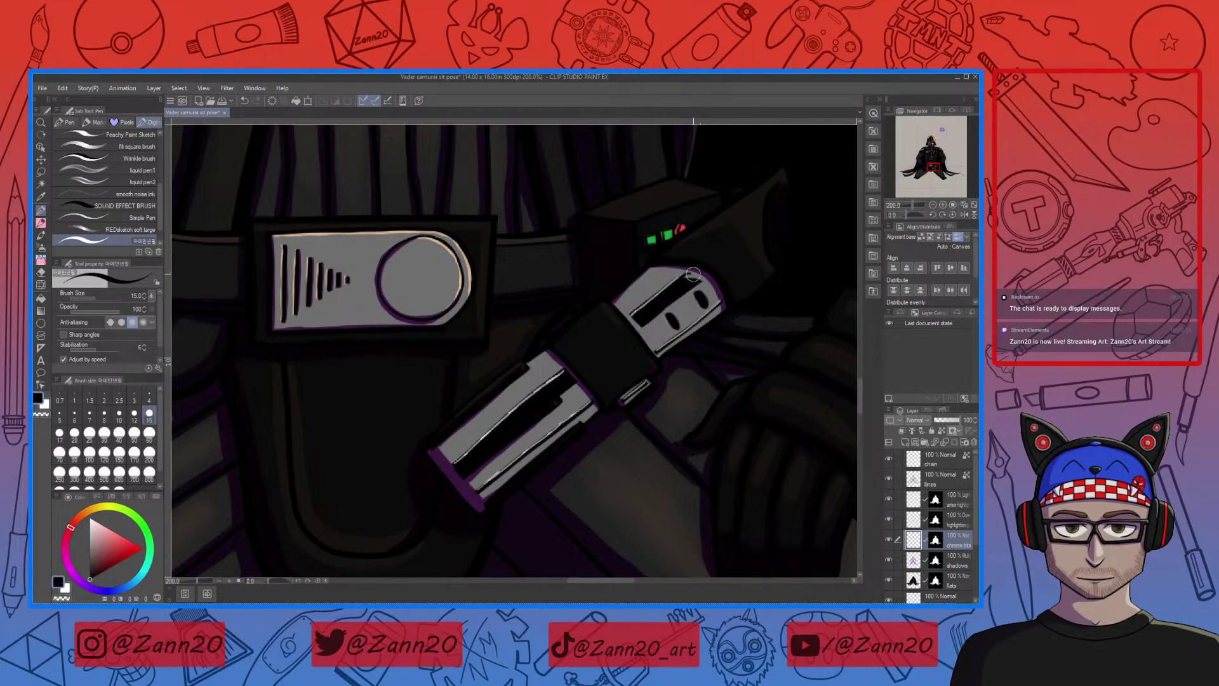
mouse_move(692, 274)
left_mouse_down()
mouse_move(702, 278)
mouse_move(682, 280)
left_mouse_up()
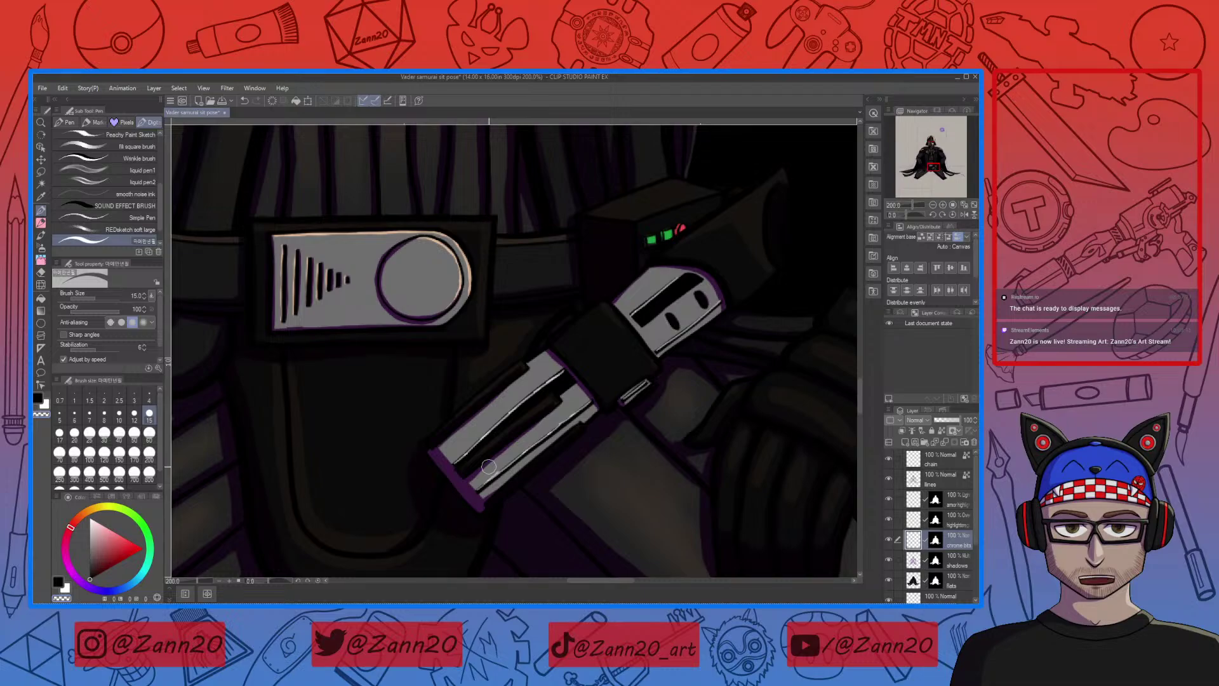
Erase the black reflection paint overlapping the dark recessed slot in the lightsaber's grip with the transparent color
key("ctrl+plus")
key("ctrl+plus")
mouse_move(542, 335)
left_mouse_down()
mouse_move(501, 448)
mouse_move(571, 389)
left_mouse_up()
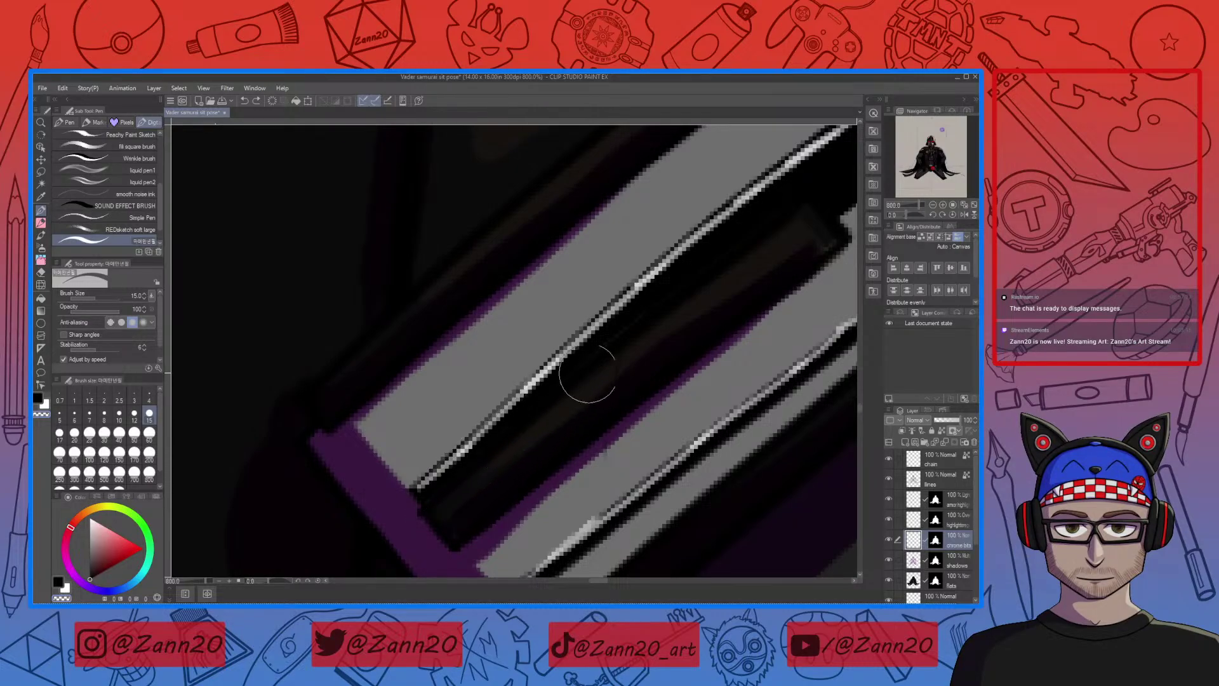
mouse_move(619, 332)
left_mouse_down()
mouse_move(548, 440)
mouse_move(486, 501)
left_mouse_up()
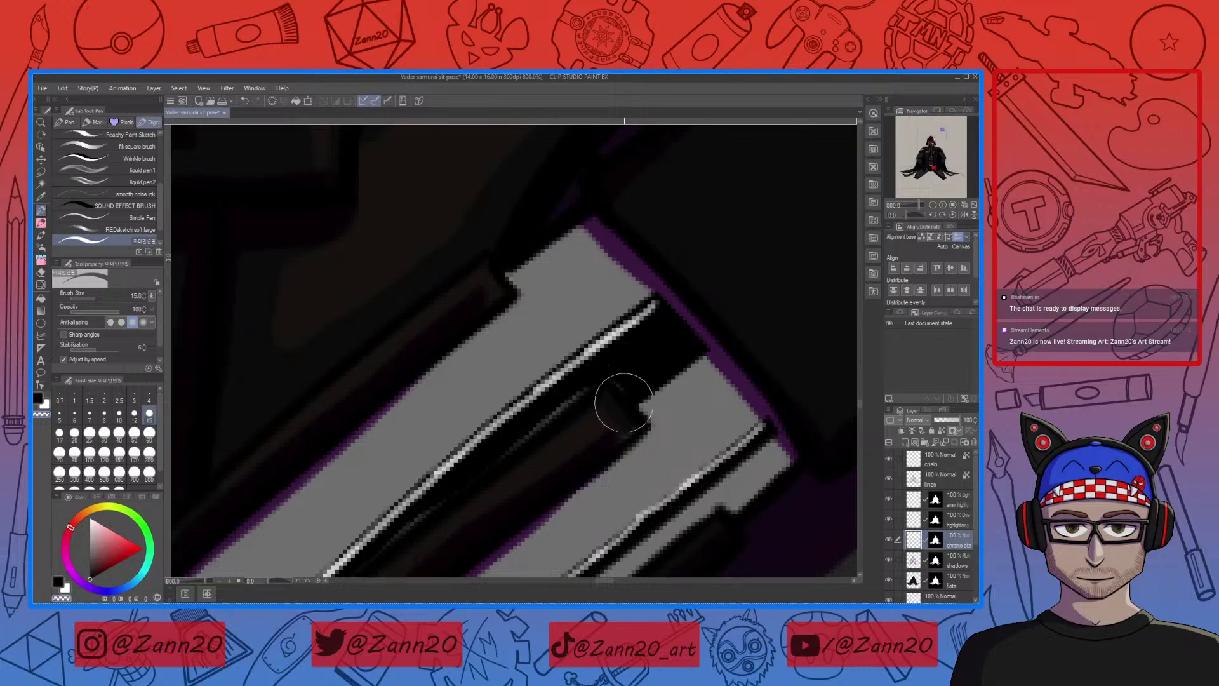
mouse_move(599, 381)
left_mouse_down()
mouse_move(626, 413)
mouse_move(653, 318)
left_mouse_up()
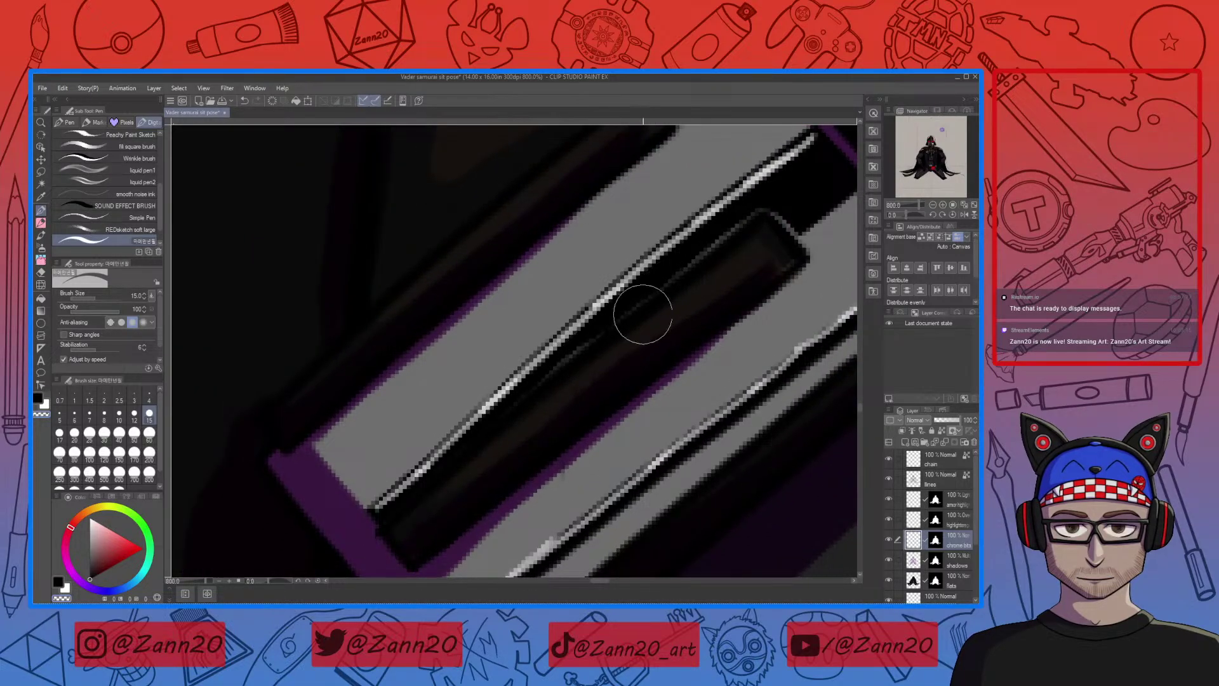
left_click_drag(493, 441, 576, 344)
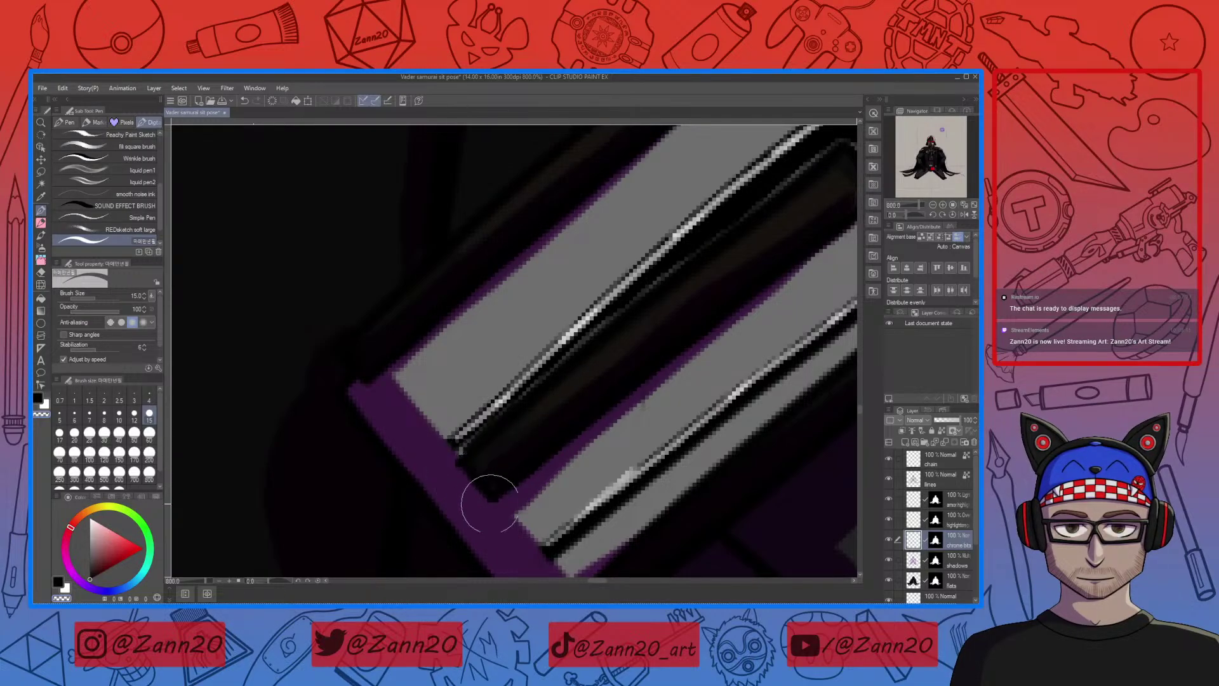
left_click_drag(653, 482, 532, 471)
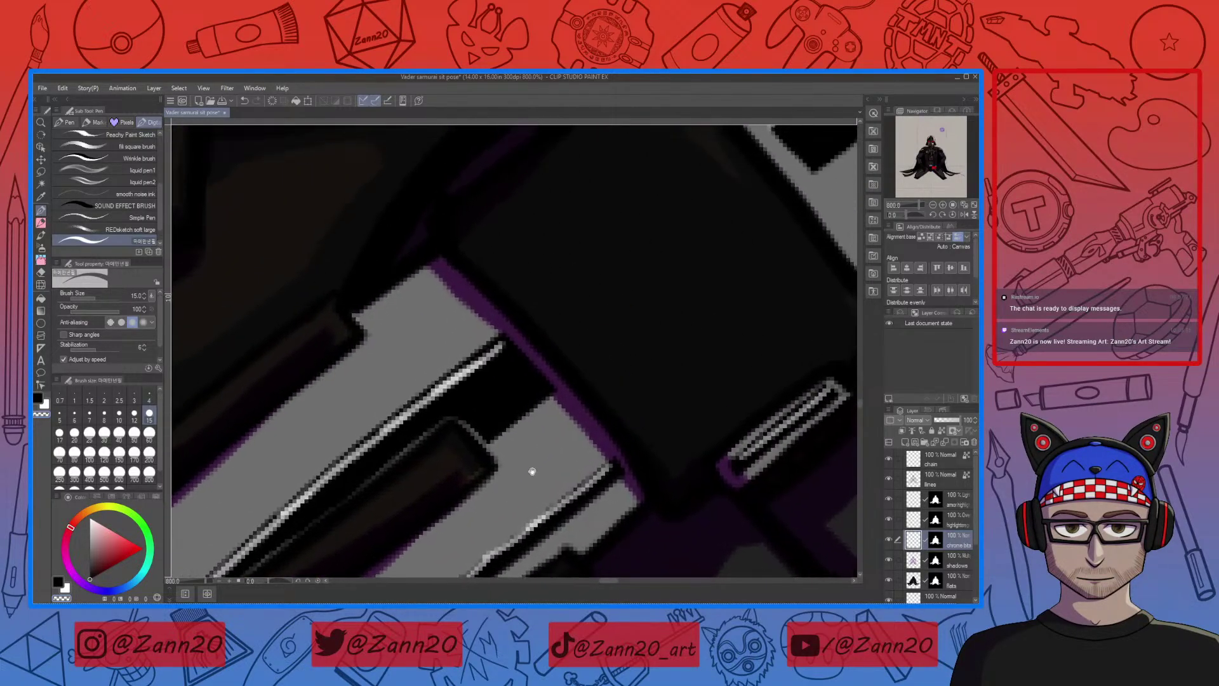
left_click_drag(568, 427, 629, 414)
Compare the repositioned lightsaber reflections with the belt buckle and the rest of the figure
key("ctrl+minus")
key("ctrl+minus")
key("ctrl+minus")
key("ctrl+minus")
key("ctrl+minus")
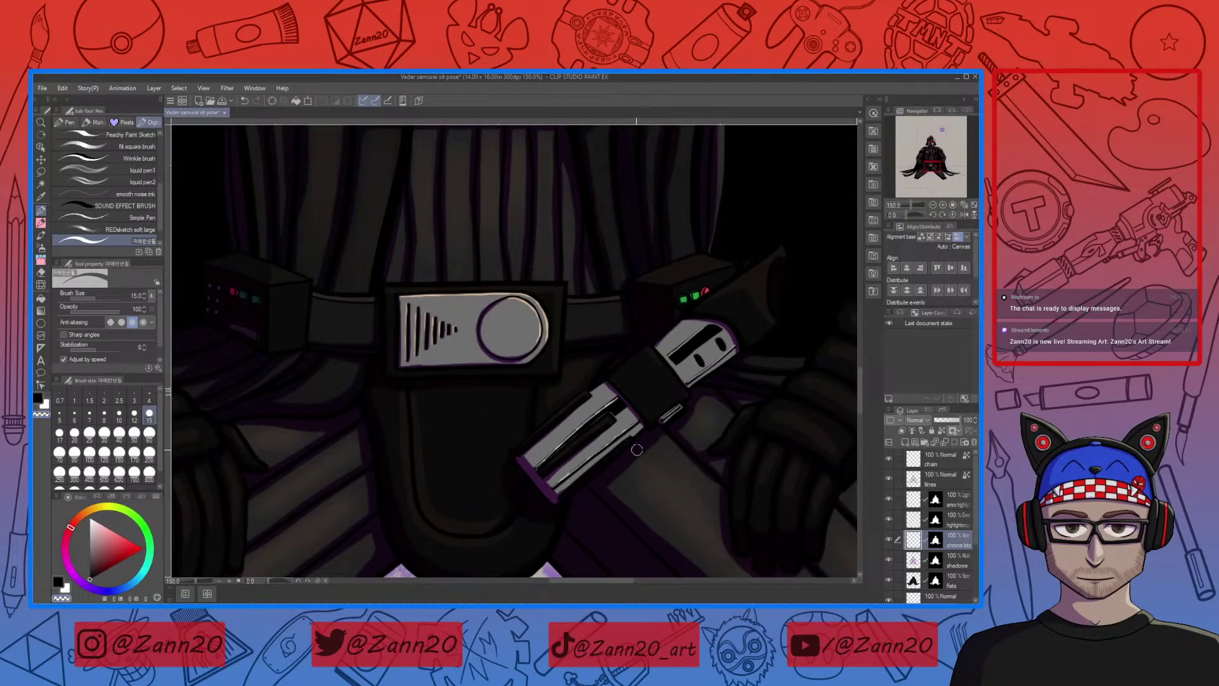
key("ctrl+minus")
key("ctrl+minus")
key("ctrl+minus")
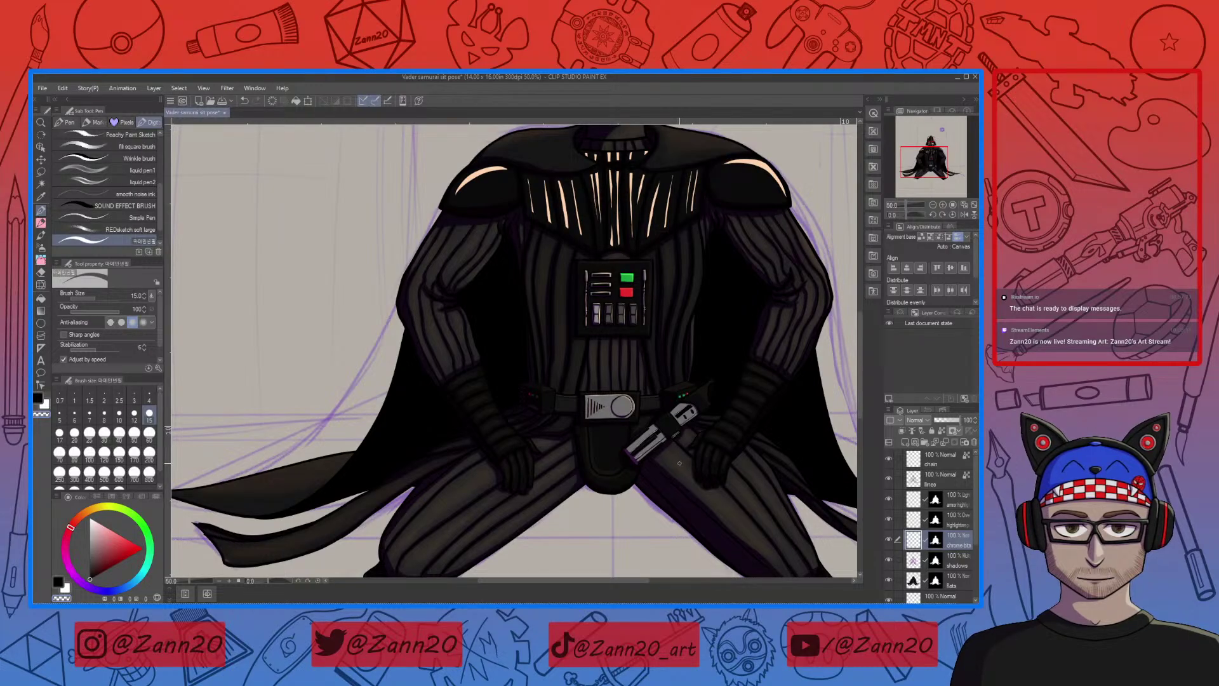
key("ctrl+plus")
key("ctrl+plus")
key("ctrl+plus")
key("ctrl+plus")
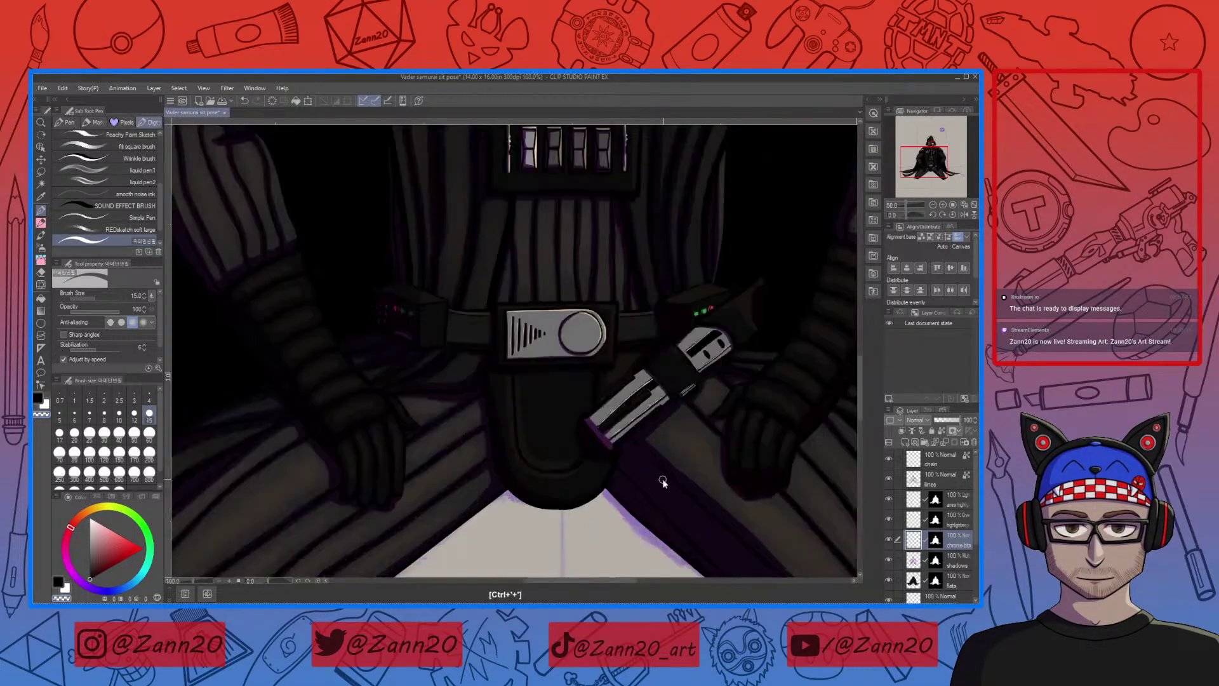
Remove the extra thin black reflection lines from the lower half of the lightsaber's head and grip, and touch up the small clip's edge
left_click_drag(662, 479, 537, 450)
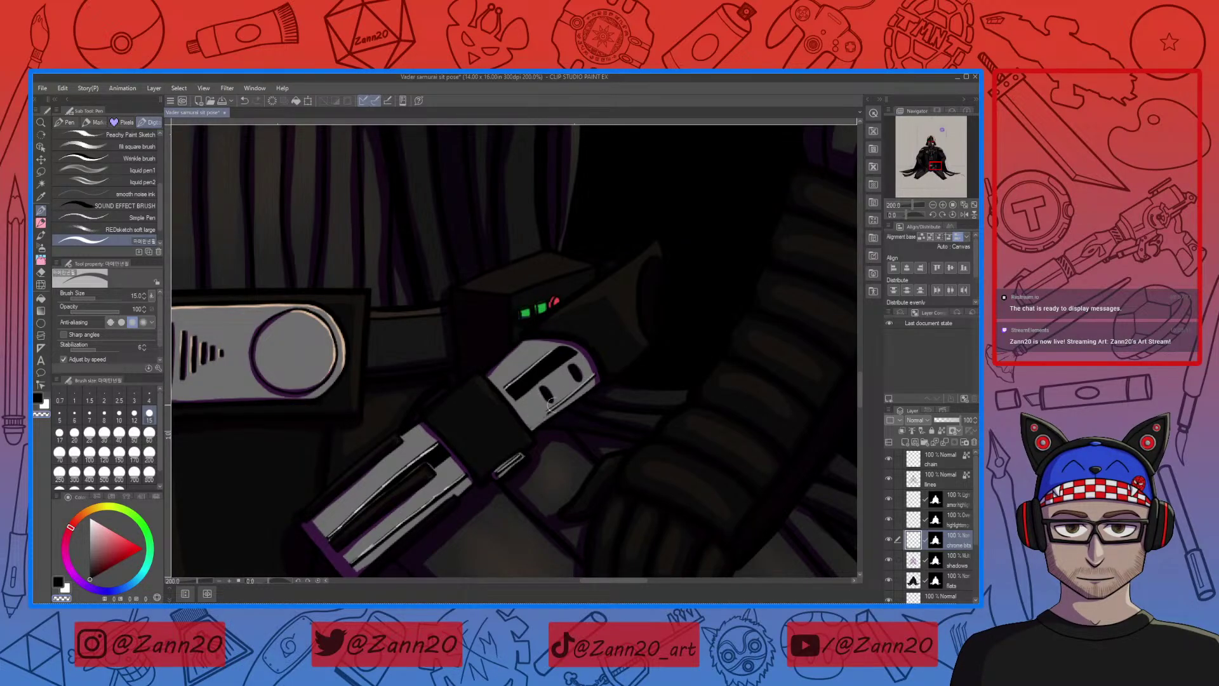
key("ctrl+z")
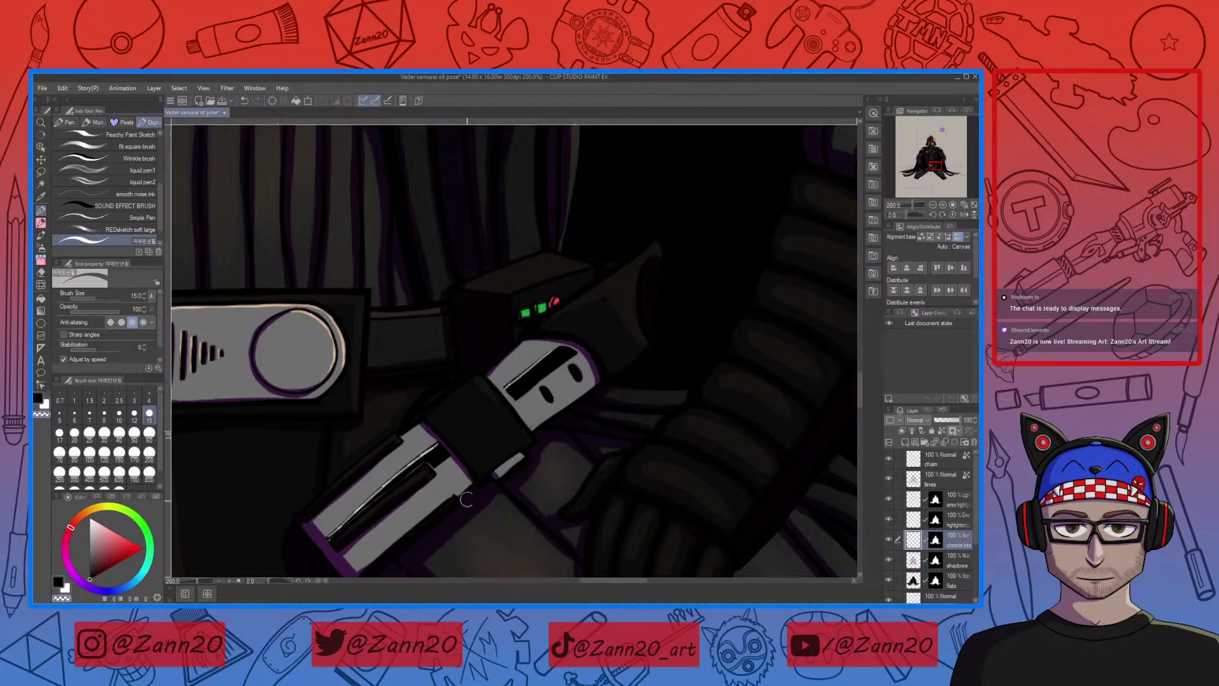
mouse_move(543, 429)
left_mouse_down()
mouse_move(514, 462)
mouse_move(522, 473)
left_mouse_up()
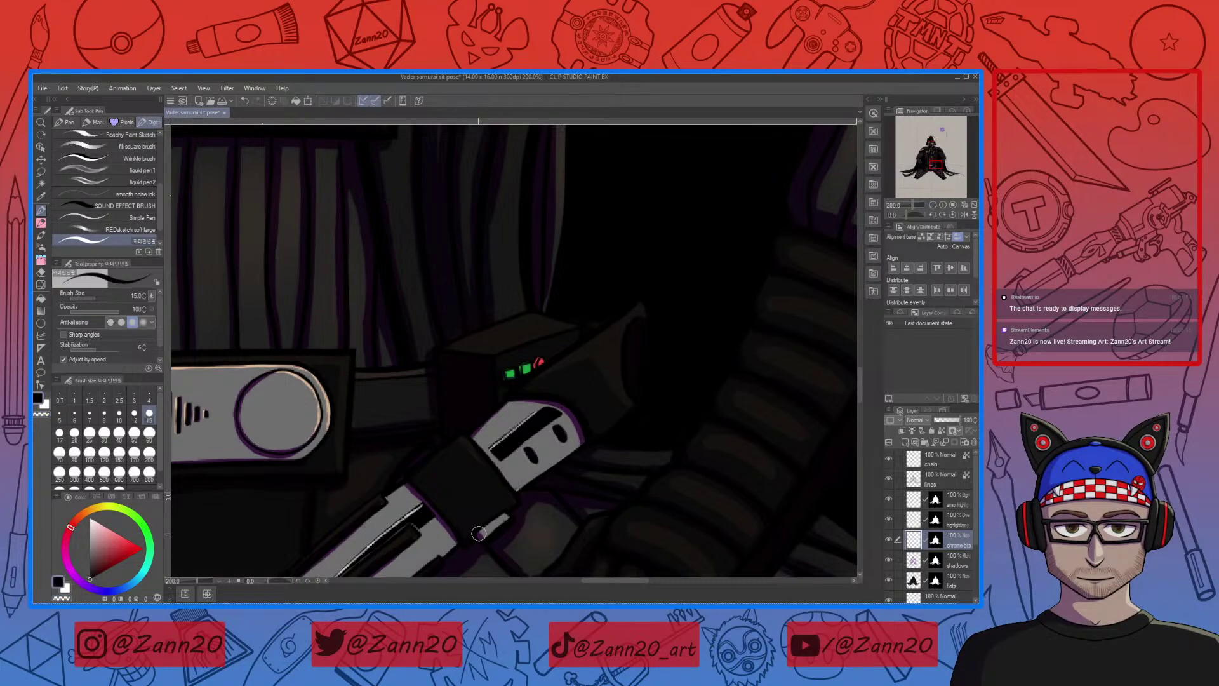
left_click_drag(478, 537, 504, 515)
scroll(502, 511, "up", 1)
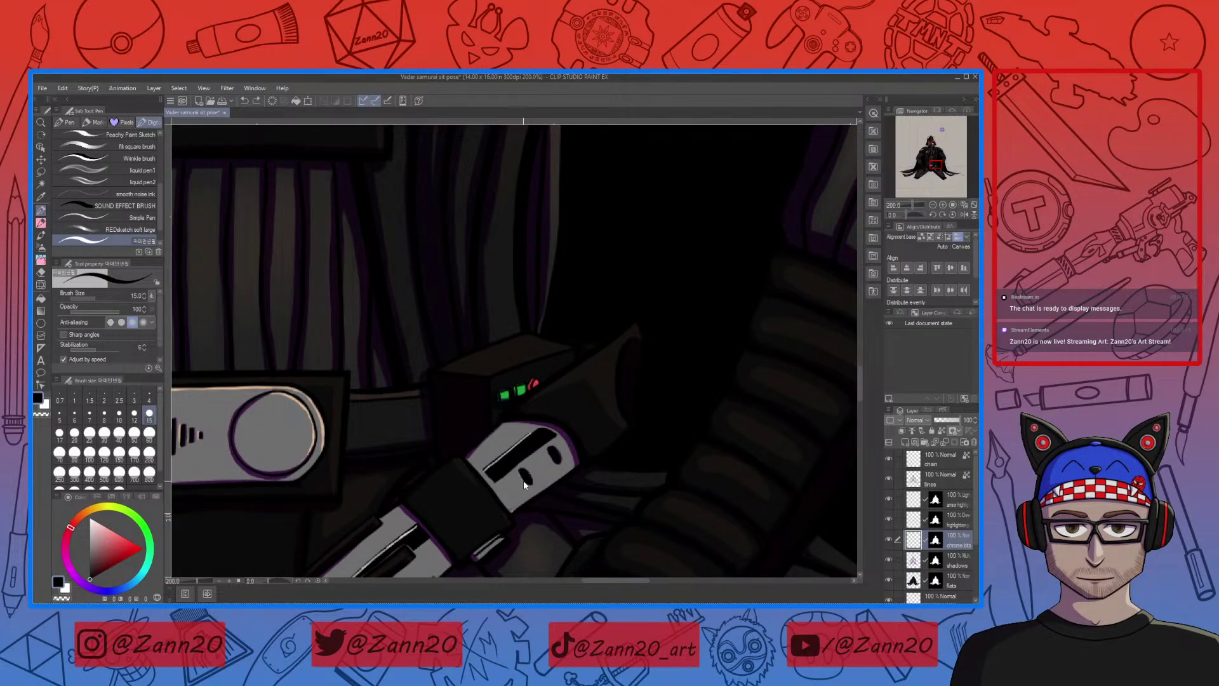
Paint white highlights beside the round holes and along the wide black band on the lightsaber's head, trimming the band highlight with black
left_click(520, 479, "alt")
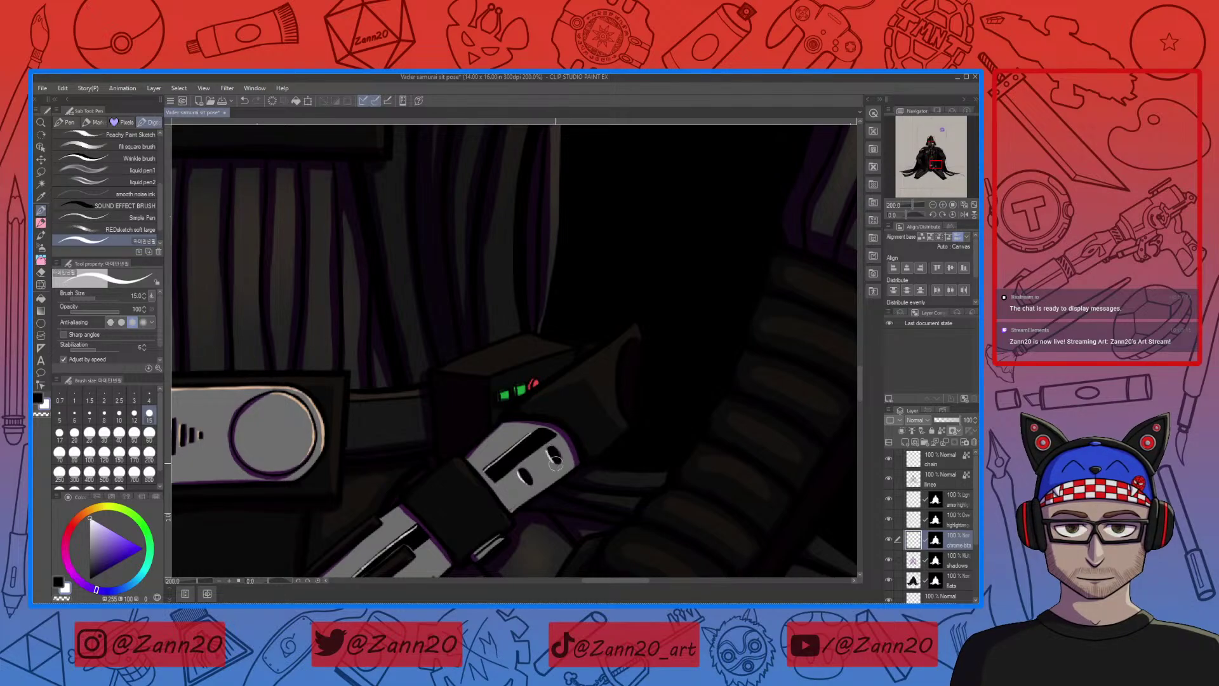
left_click(520, 475, "alt")
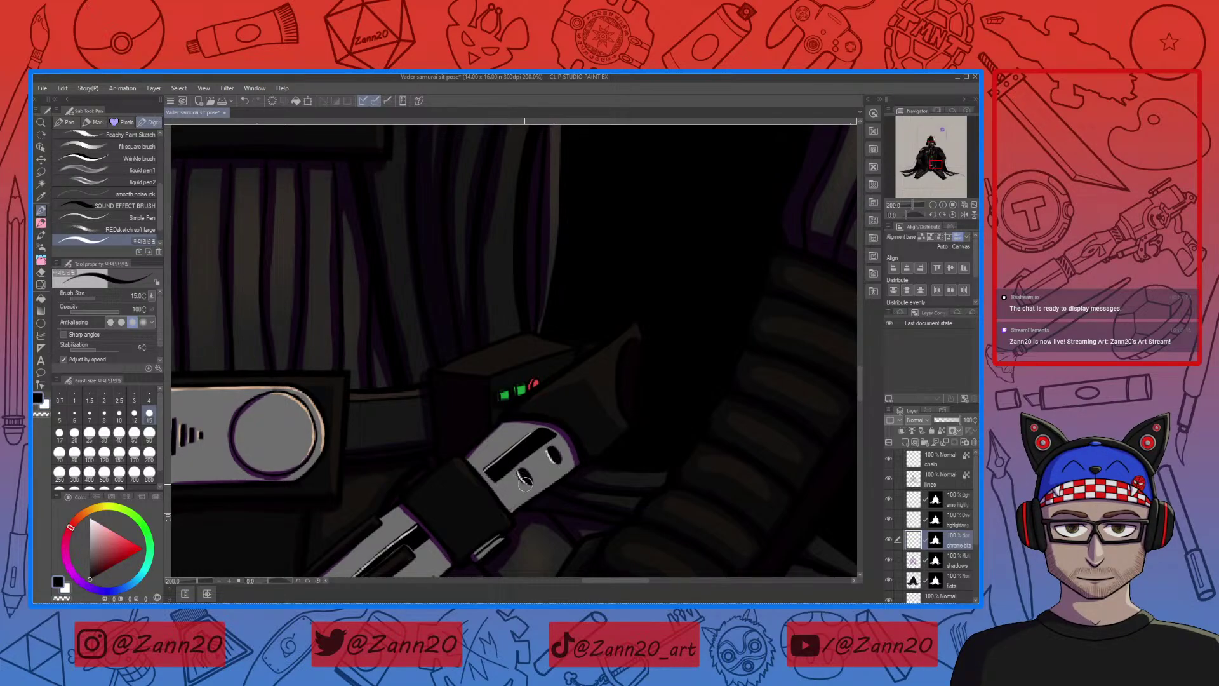
mouse_move(516, 445)
left_mouse_down()
mouse_move(567, 443)
mouse_move(525, 479)
mouse_move(574, 438)
left_mouse_up()
left_click(552, 453, "alt")
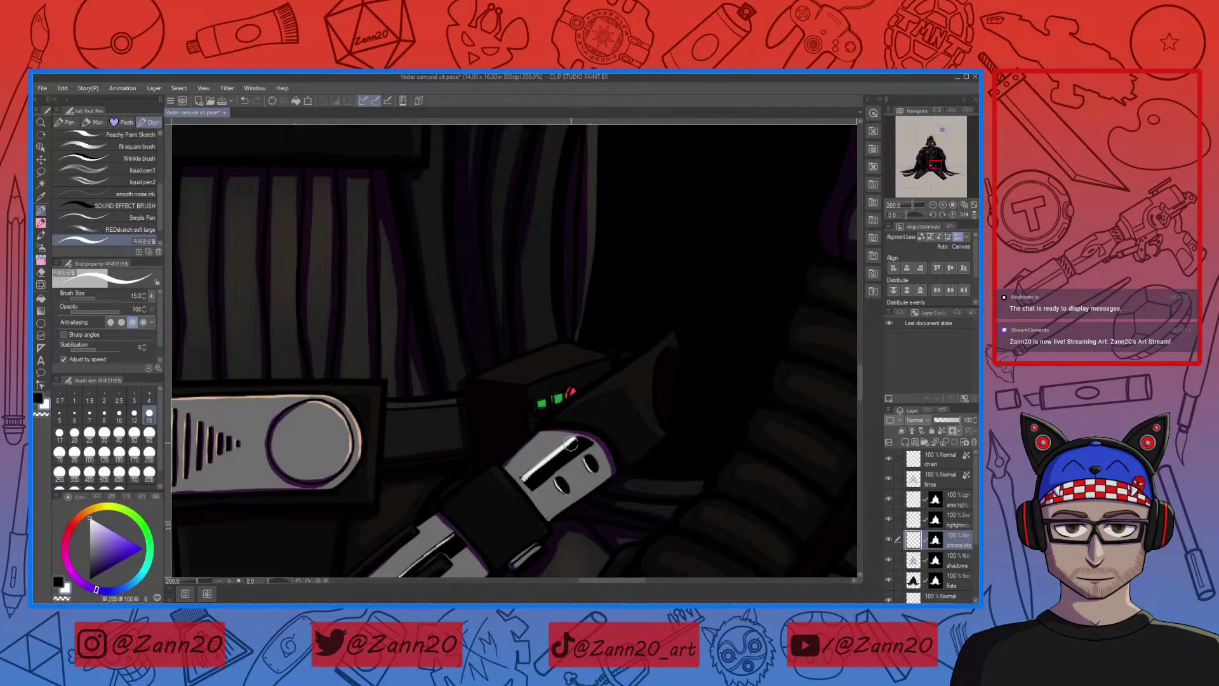
key("x")
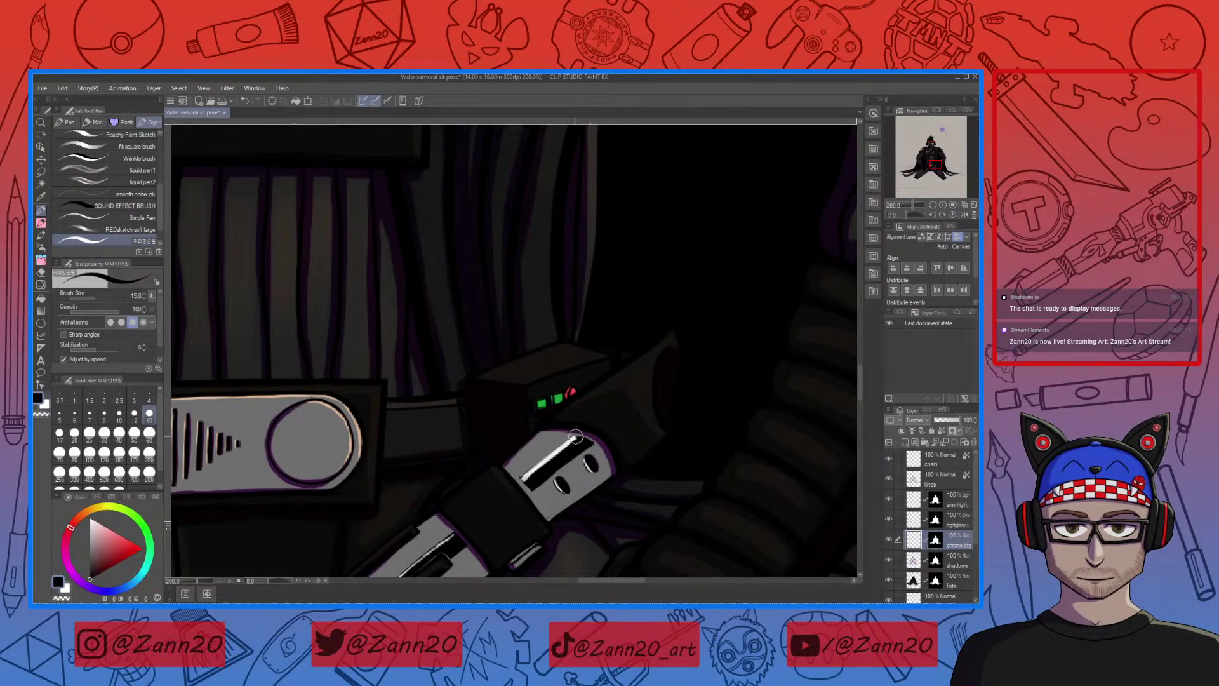
left_click_drag(547, 455, 522, 481)
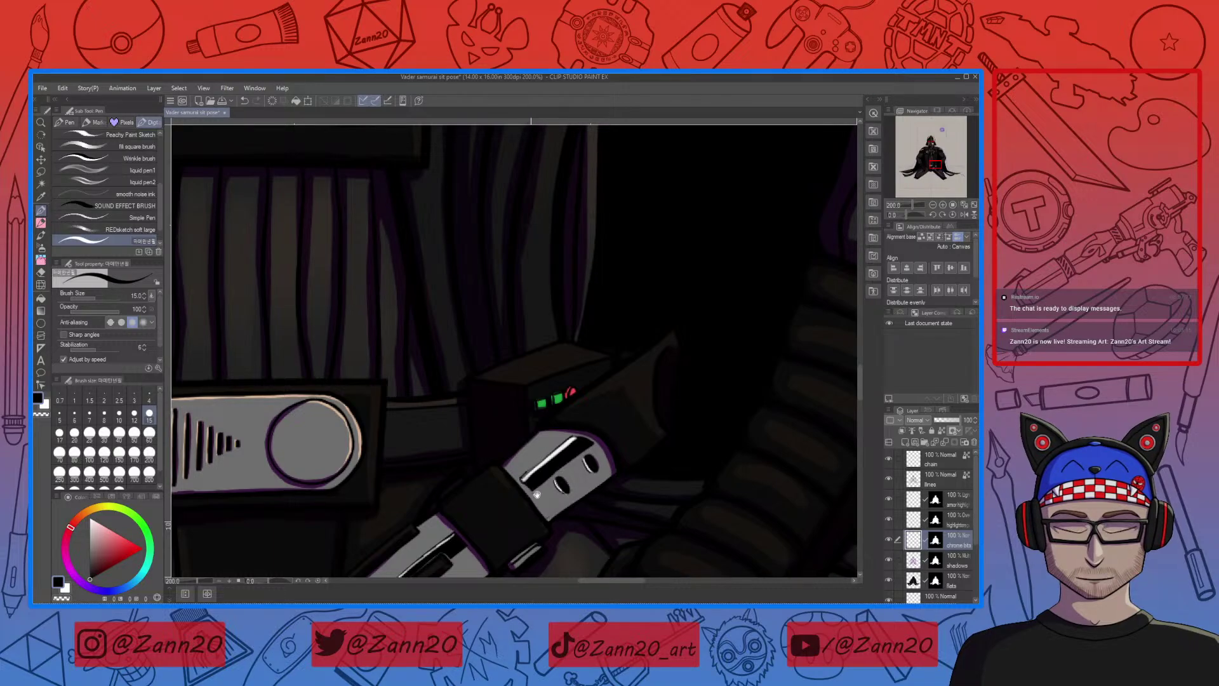
Paint a white highlight along the grip's long black reflection and trim its edges with black and the transparent color
left_click_drag(454, 536, 614, 417)
key("x")
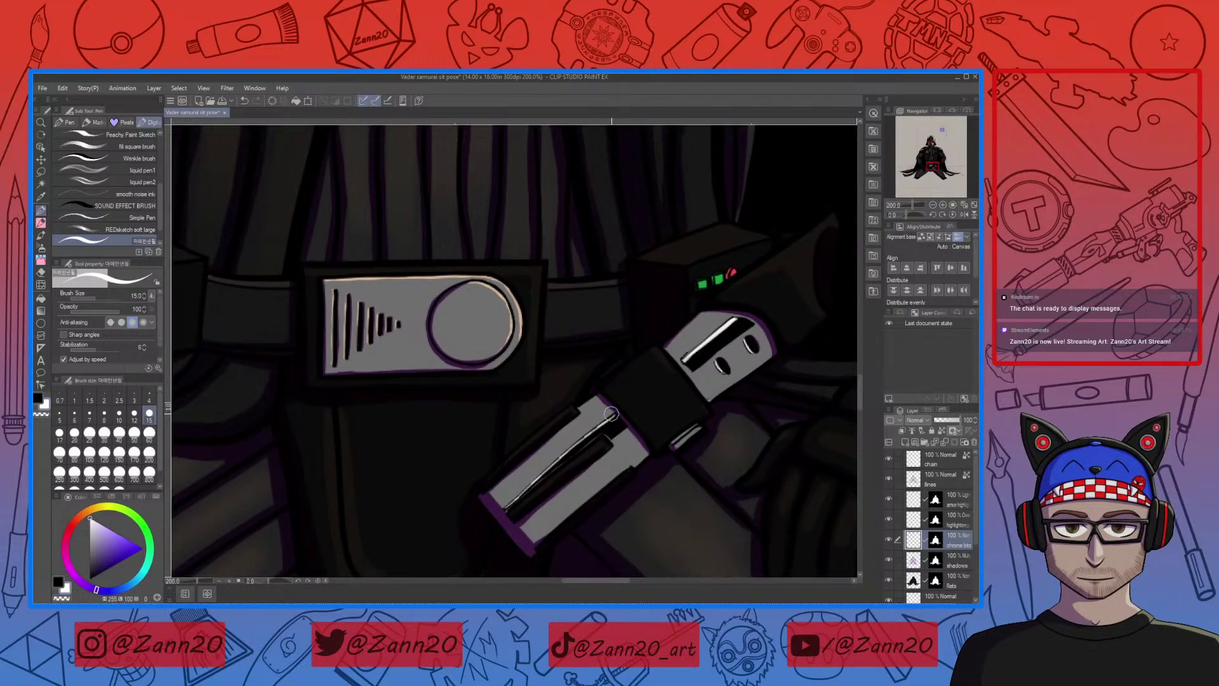
mouse_move(605, 422)
left_mouse_down()
mouse_move(524, 491)
mouse_move(614, 409)
left_mouse_up()
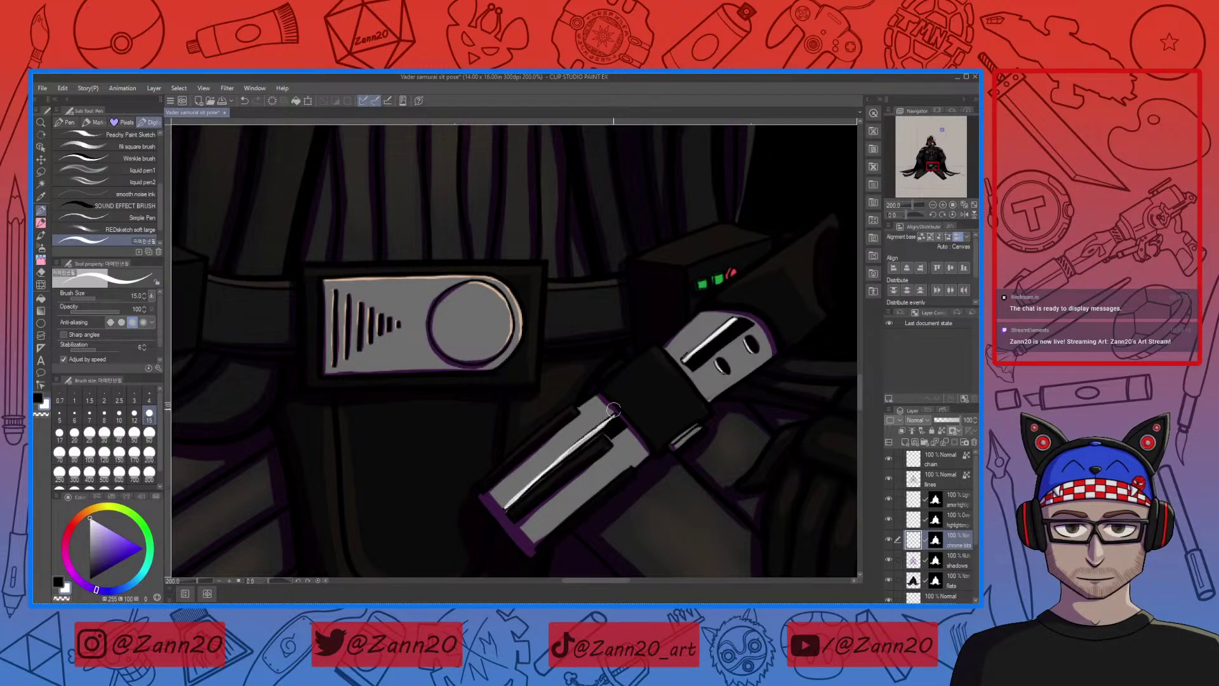
left_click(587, 437, "alt")
left_click_drag(543, 470, 525, 487)
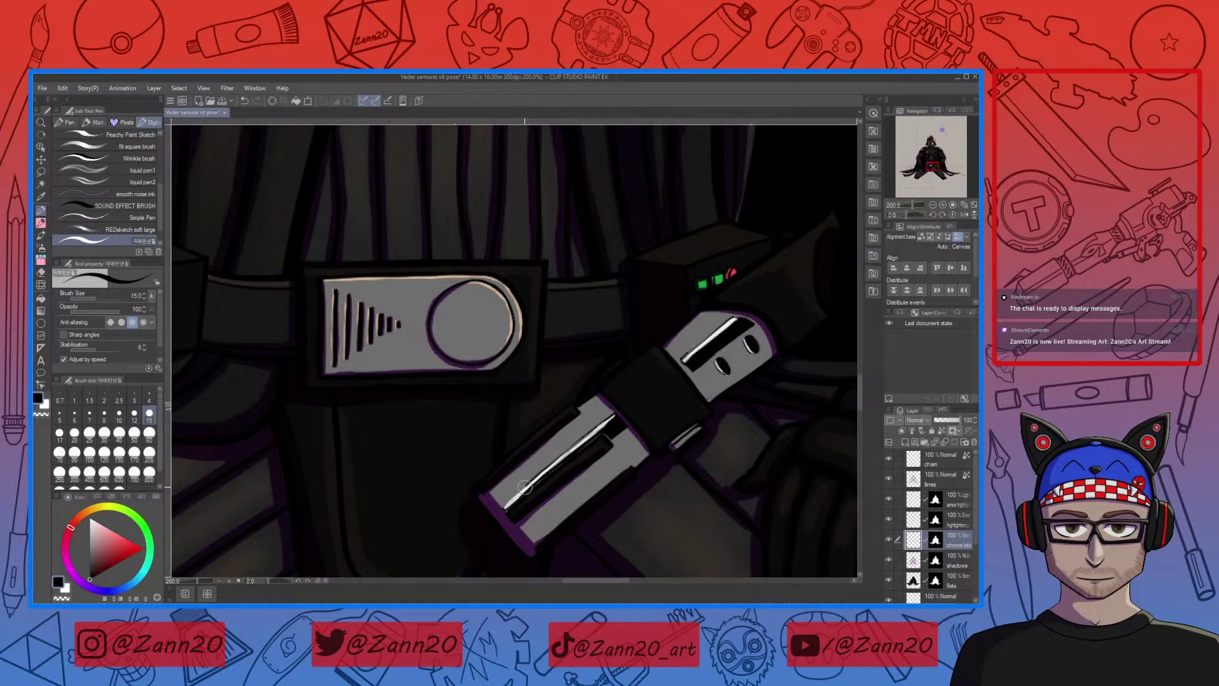
left_click(501, 510, "alt")
left_click(500, 508, "alt")
left_click(500, 510, "alt")
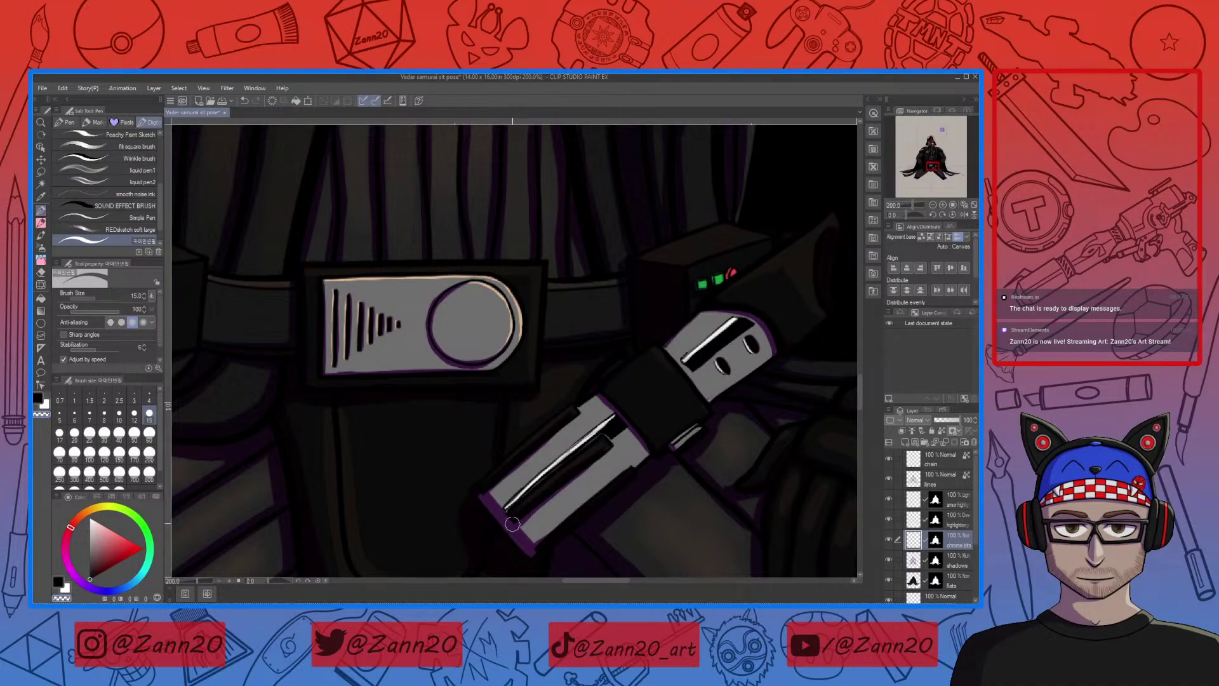
Refine the upper end of the grip's white highlight with black strokes so the line tapers beside the recessed slot
left_click_drag(604, 438, 601, 445)
left_click(602, 438, "alt")
left_click(608, 426, "alt")
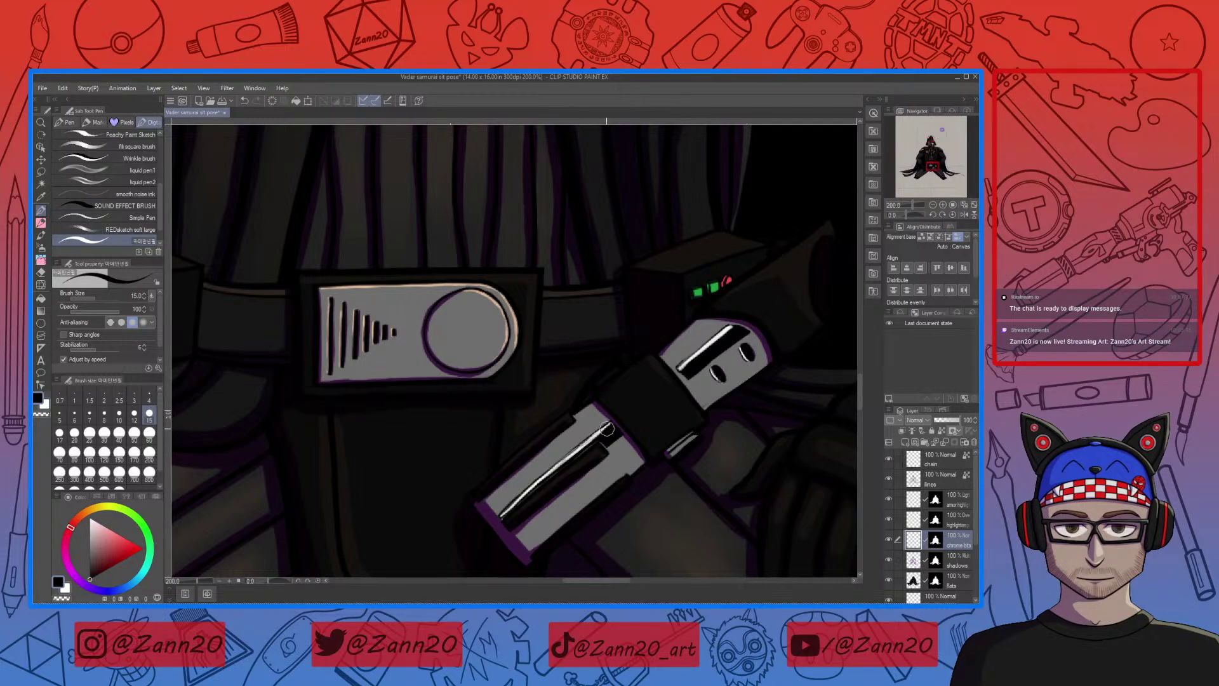
left_click_drag(605, 430, 586, 446)
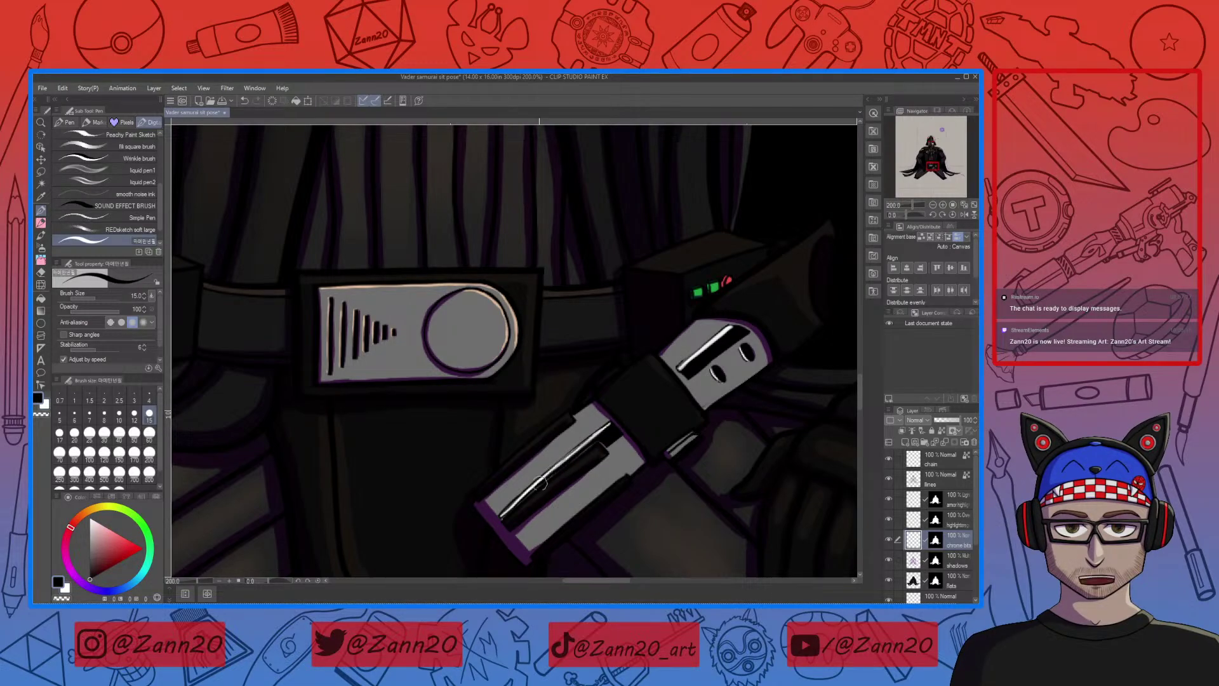
Clean up the lower end of the black reflection and white highlight on the lightsaber's head, alternating paint and the transparent color
left_click_drag(659, 453, 593, 538)
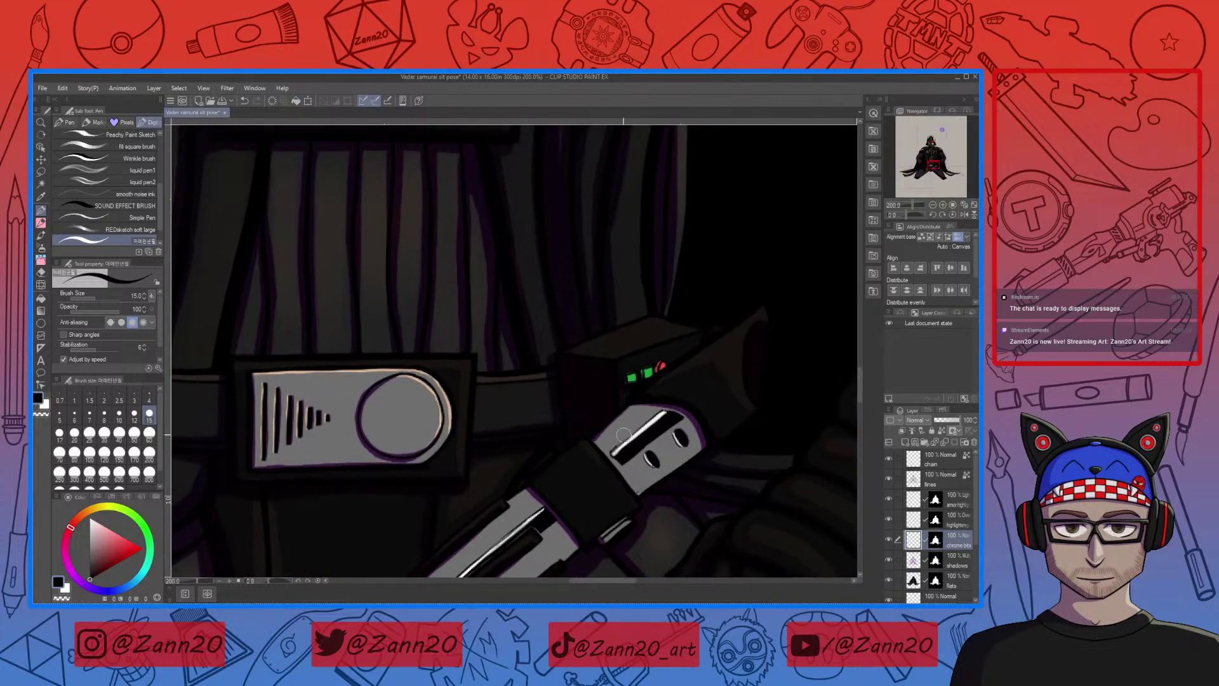
left_click_drag(614, 451, 629, 437)
left_click(620, 442, "alt")
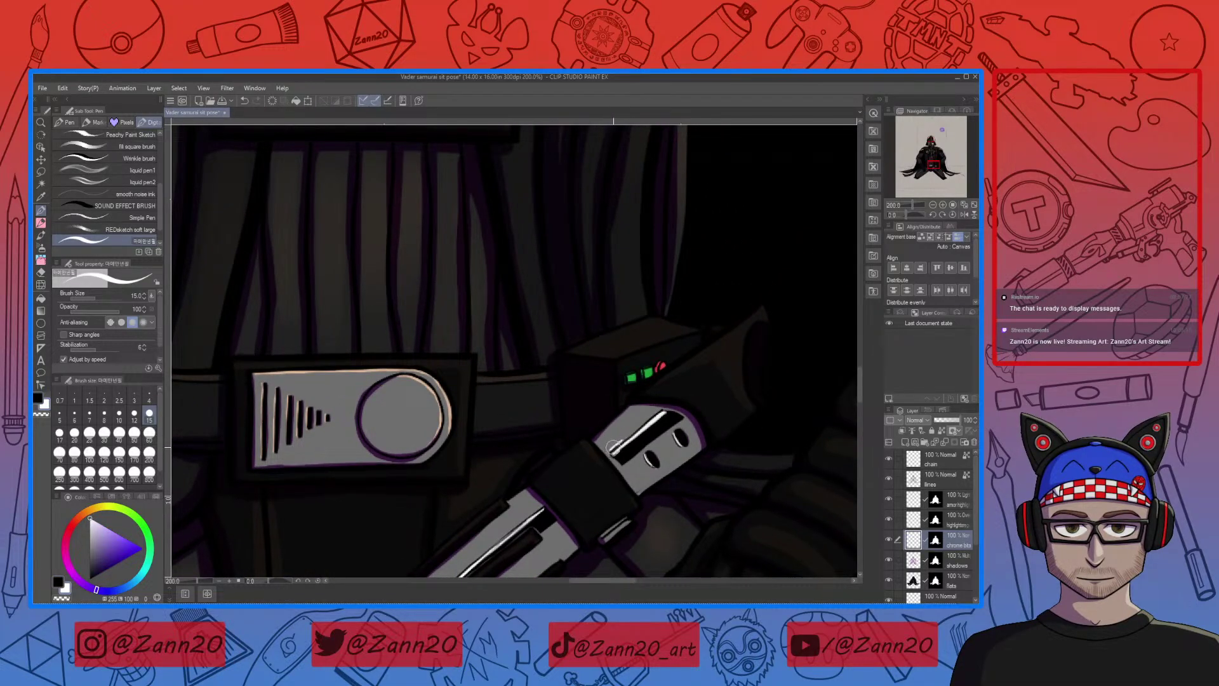
left_click(616, 444, "alt")
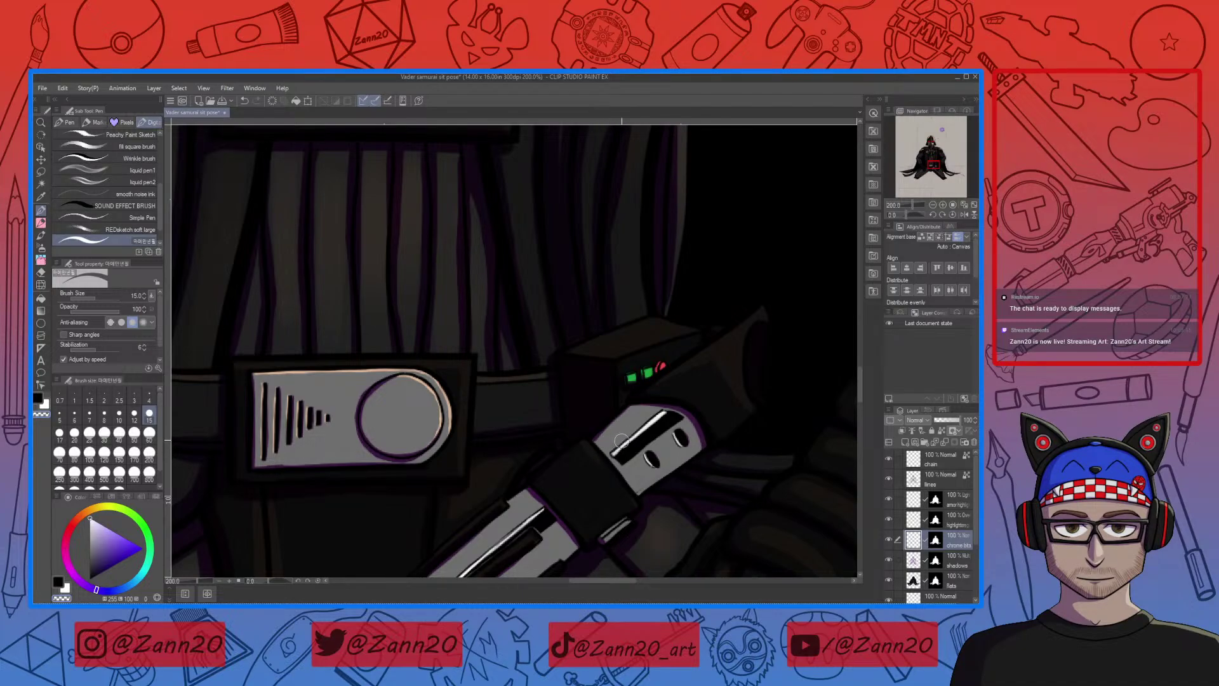
left_click_drag(622, 441, 687, 357)
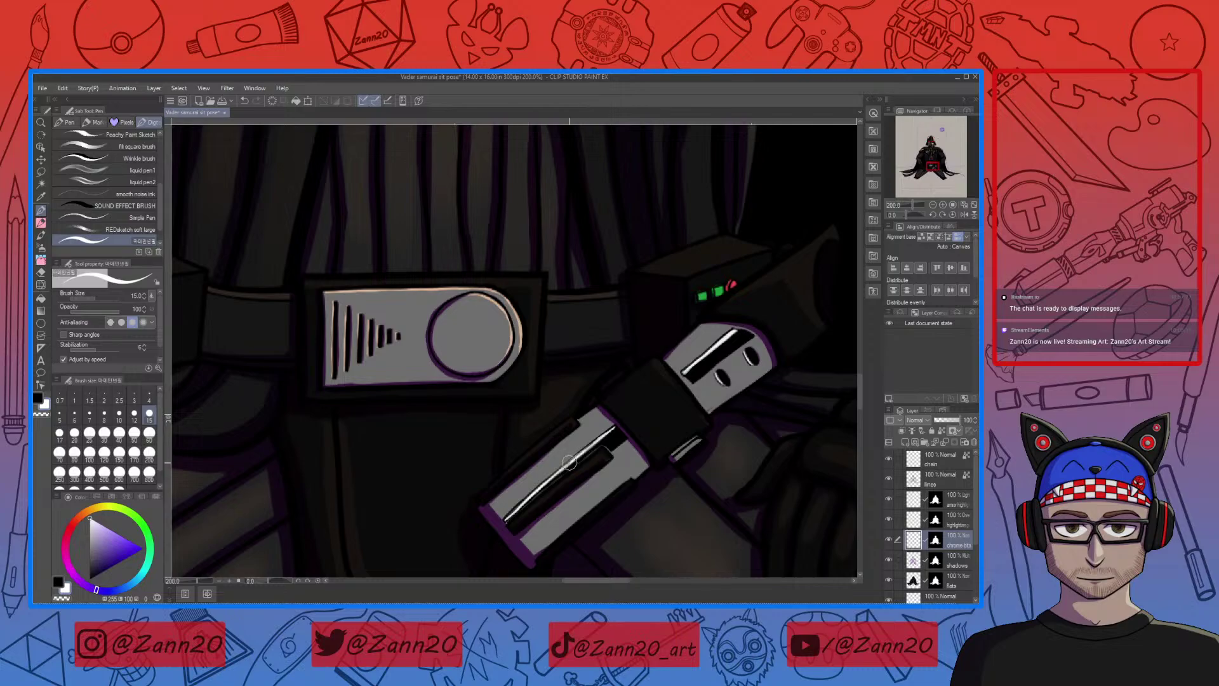
Rework the white highlight along the grip's black reflection into a thin, tapered line and clean its lower end with the transparent color
left_click(578, 452, "alt")
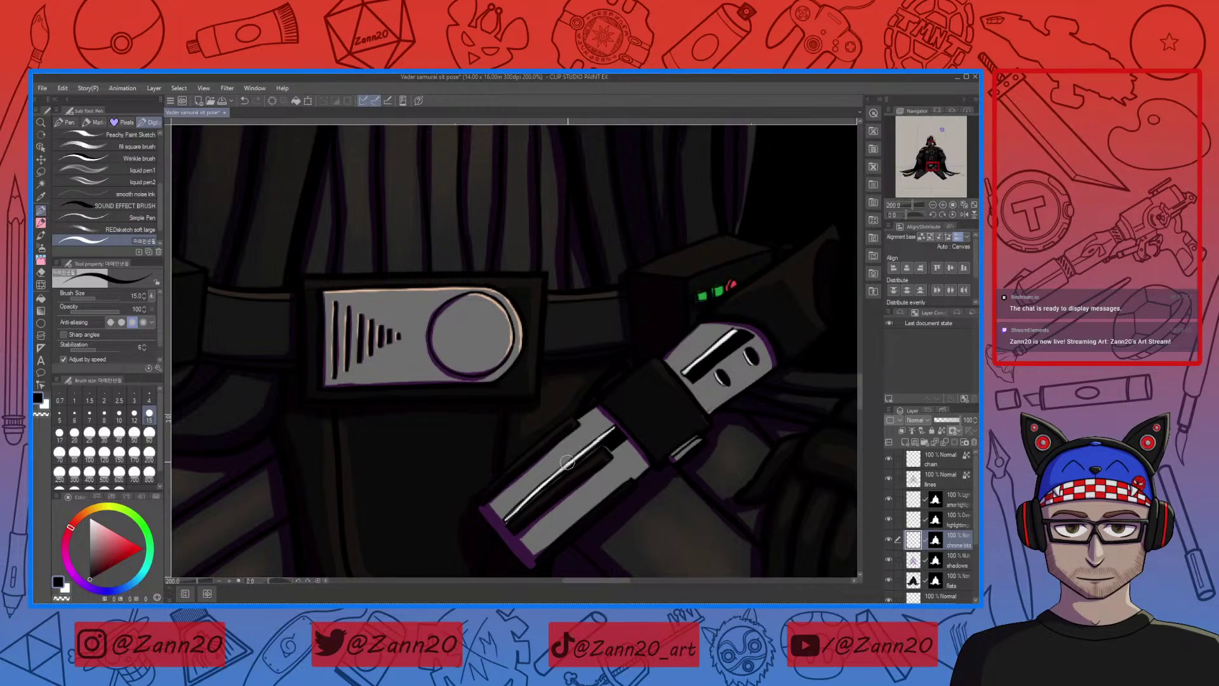
mouse_move(604, 498)
left_mouse_down()
mouse_move(597, 463)
mouse_move(609, 481)
left_mouse_up()
left_click(597, 426, "alt")
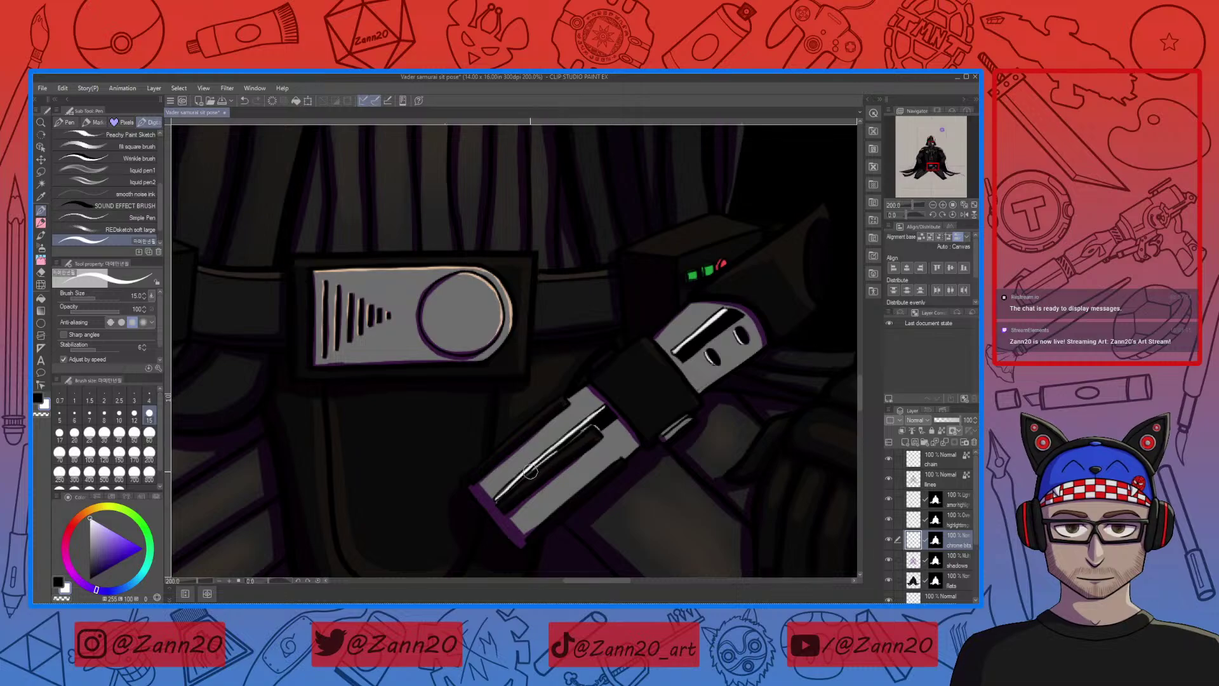
left_click_drag(531, 472, 581, 432)
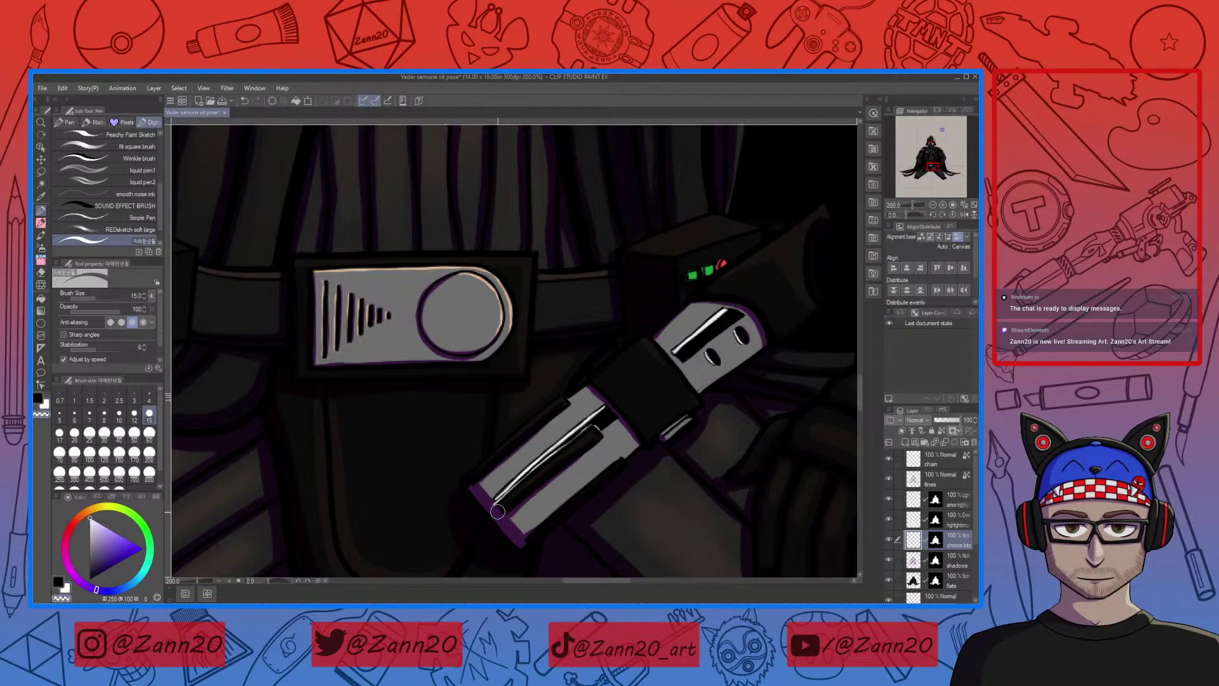
key("c")
key("c")
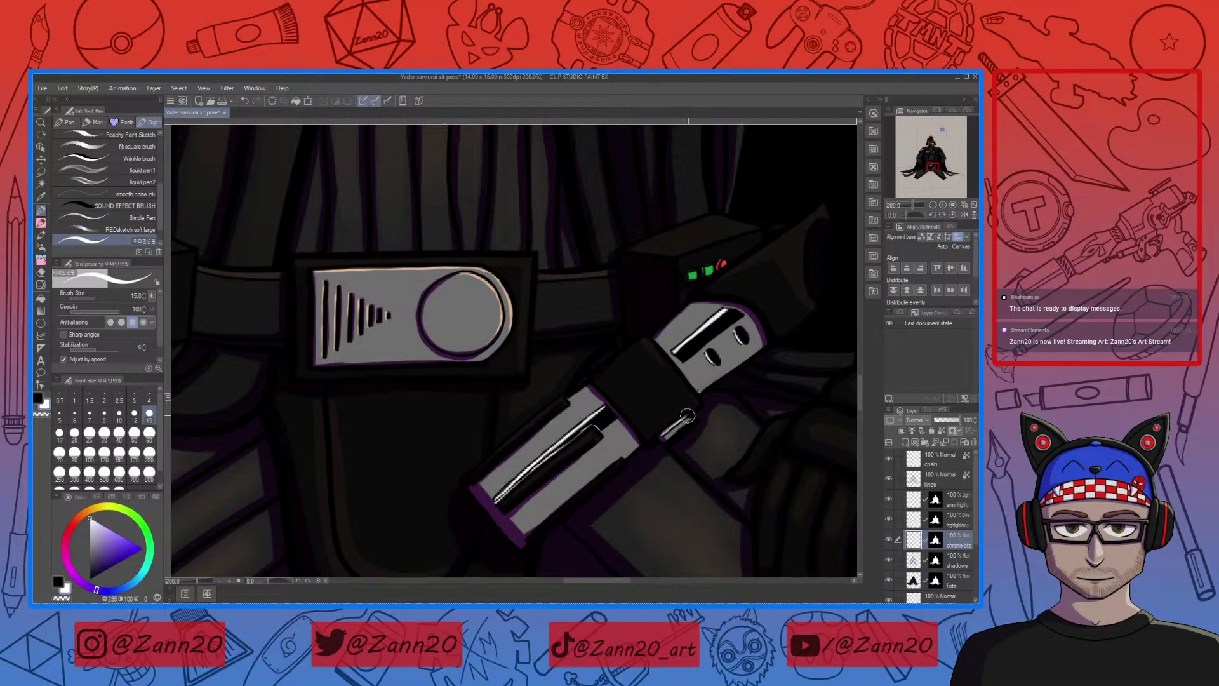
Examine the lightsaber's chrome shading against the whole seated figure and the full canvas
key("ctrl+minus")
key("ctrl+minus")
key("ctrl+minus")
key("ctrl+minus")
key("ctrl+minus")
key("ctrl+minus")
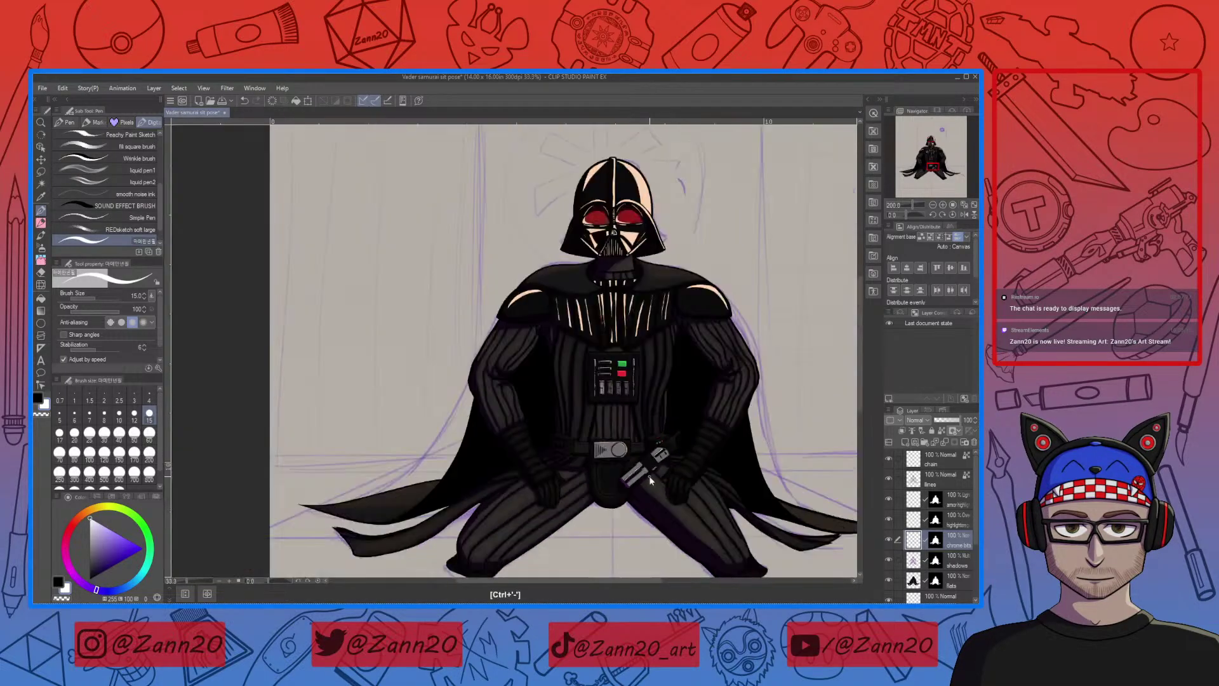
key("ctrl+plus")
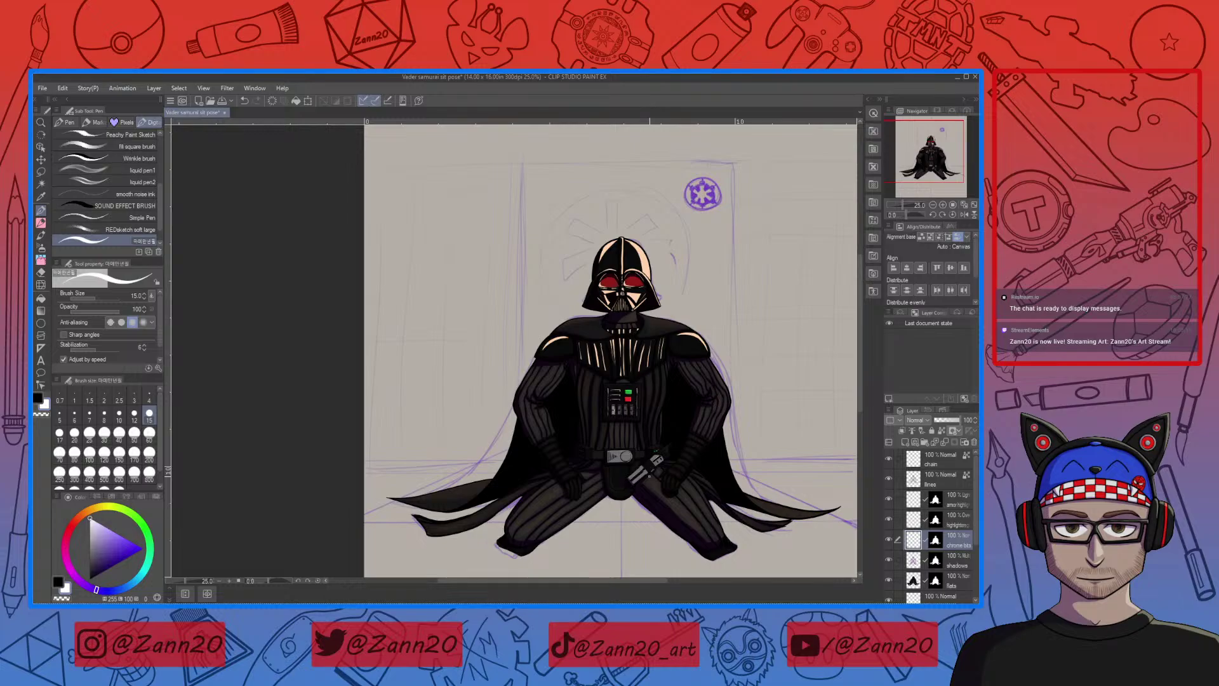
key("ctrl+minus")
left_click_drag(649, 476, 540, 414)
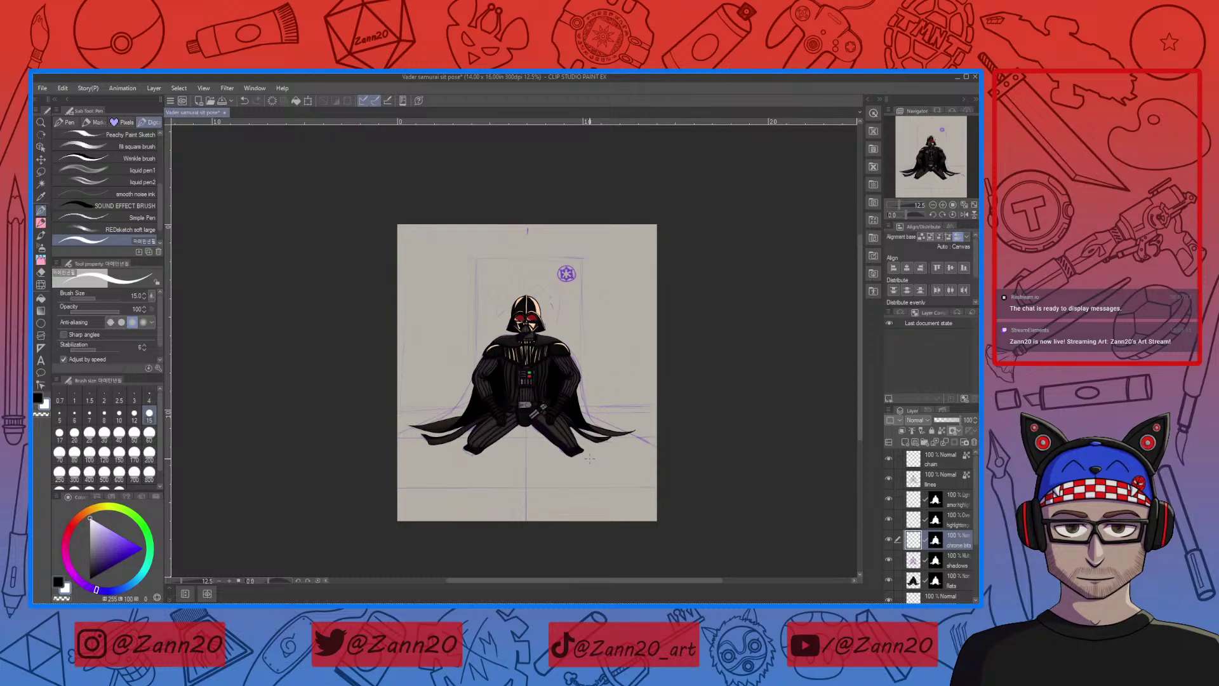
Create a new layer directly above the wall sketch layer and name it "bg"
scroll(927, 527, "down", 3)
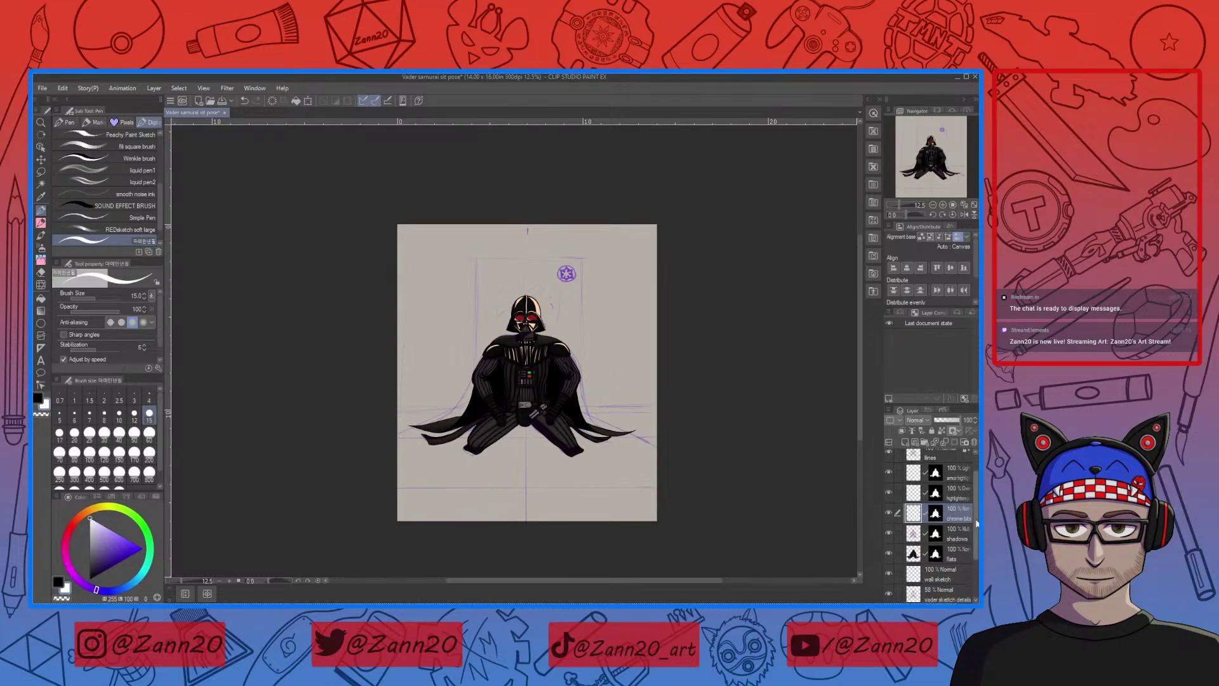
left_click(917, 551)
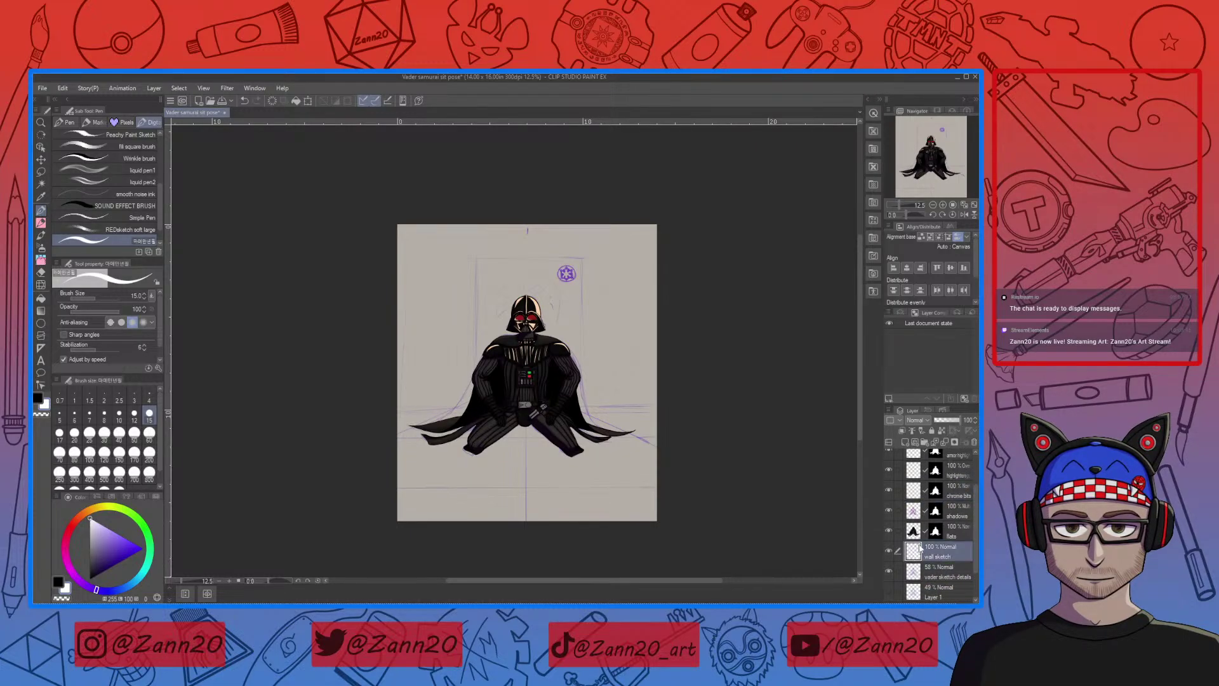
left_click(906, 442)
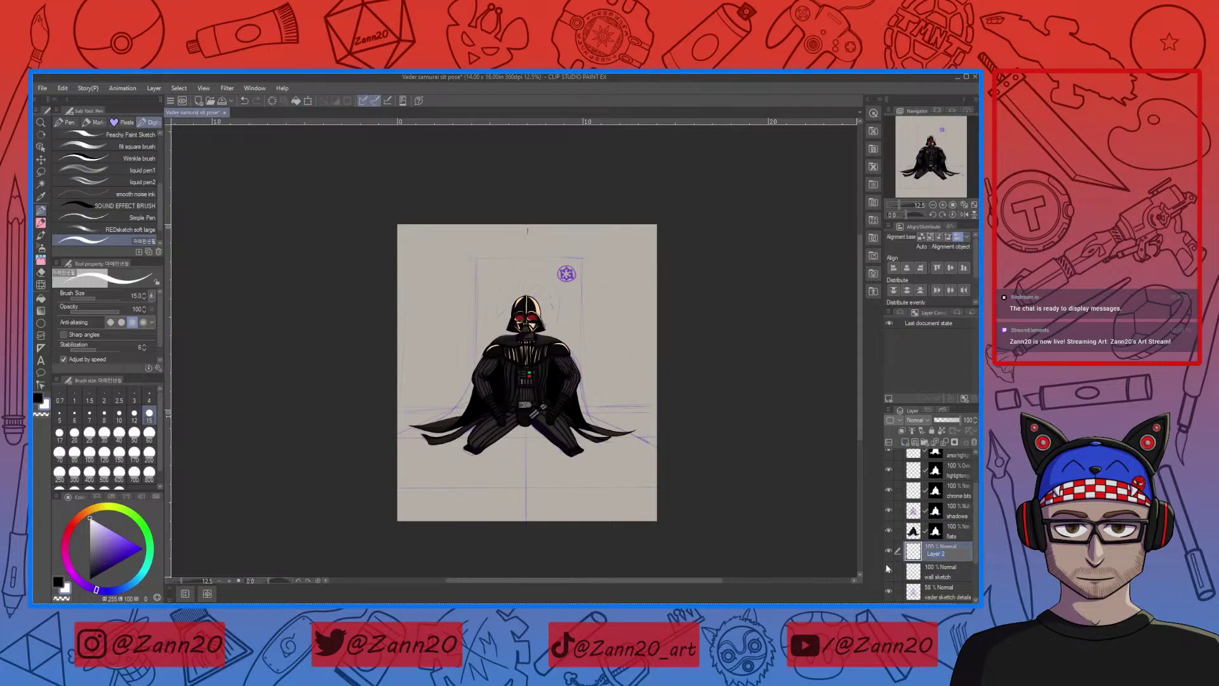
type("bg")
key("Return")
Undo the white pencil stroke below the figure and try out muted red-brown drawing colors
key("p")
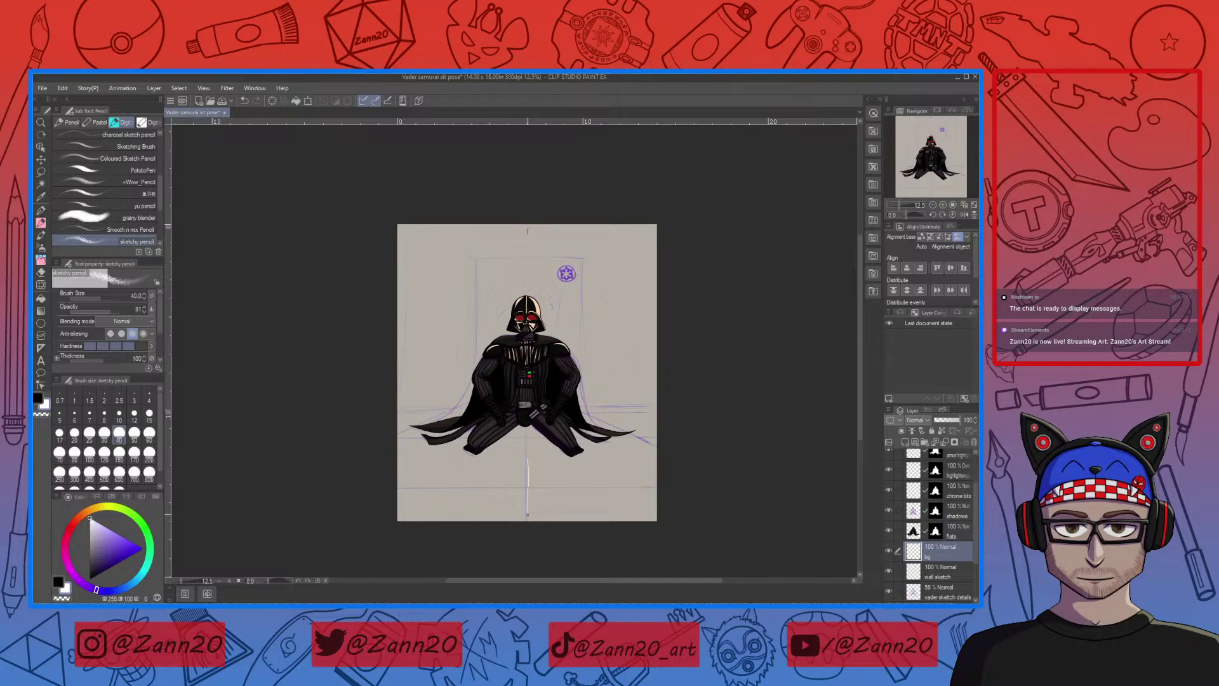
key("ctrl+z")
left_click(79, 516)
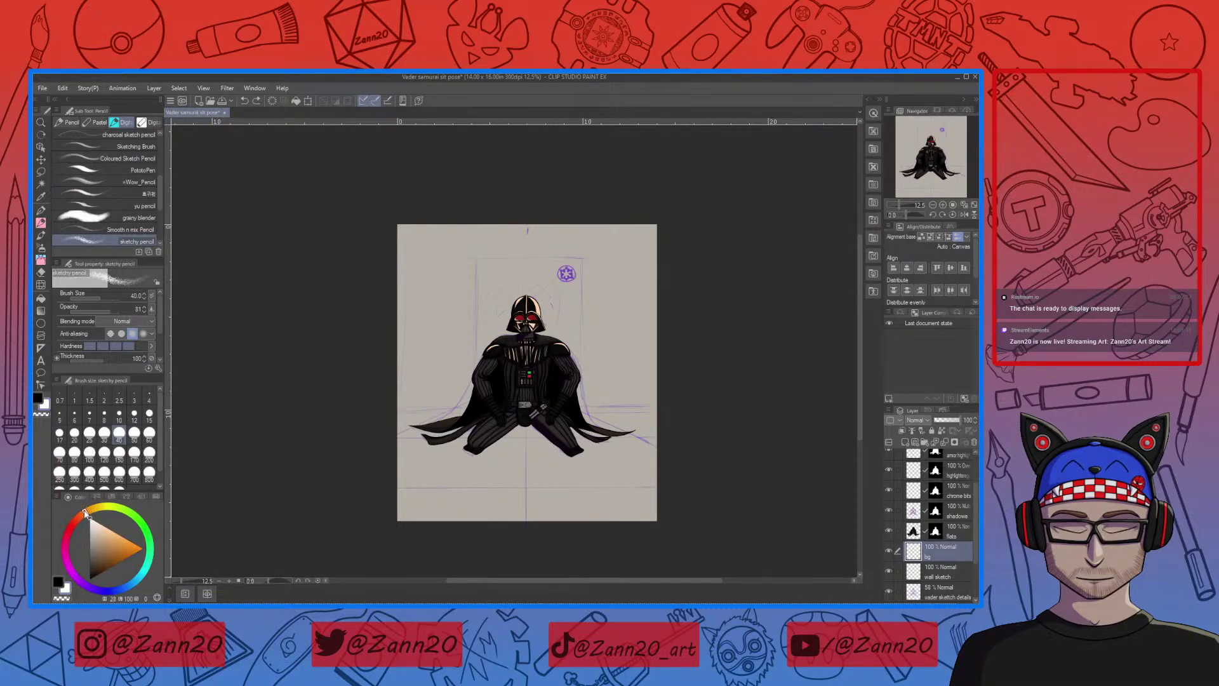
left_click(132, 541)
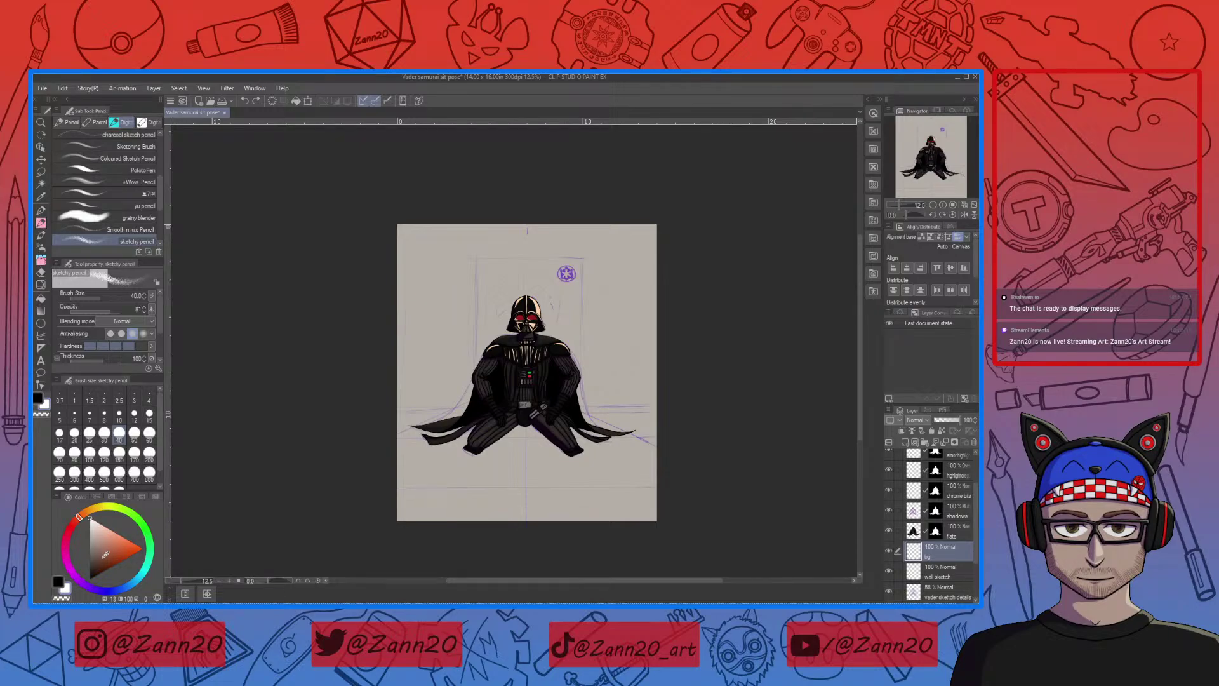
left_click(110, 541)
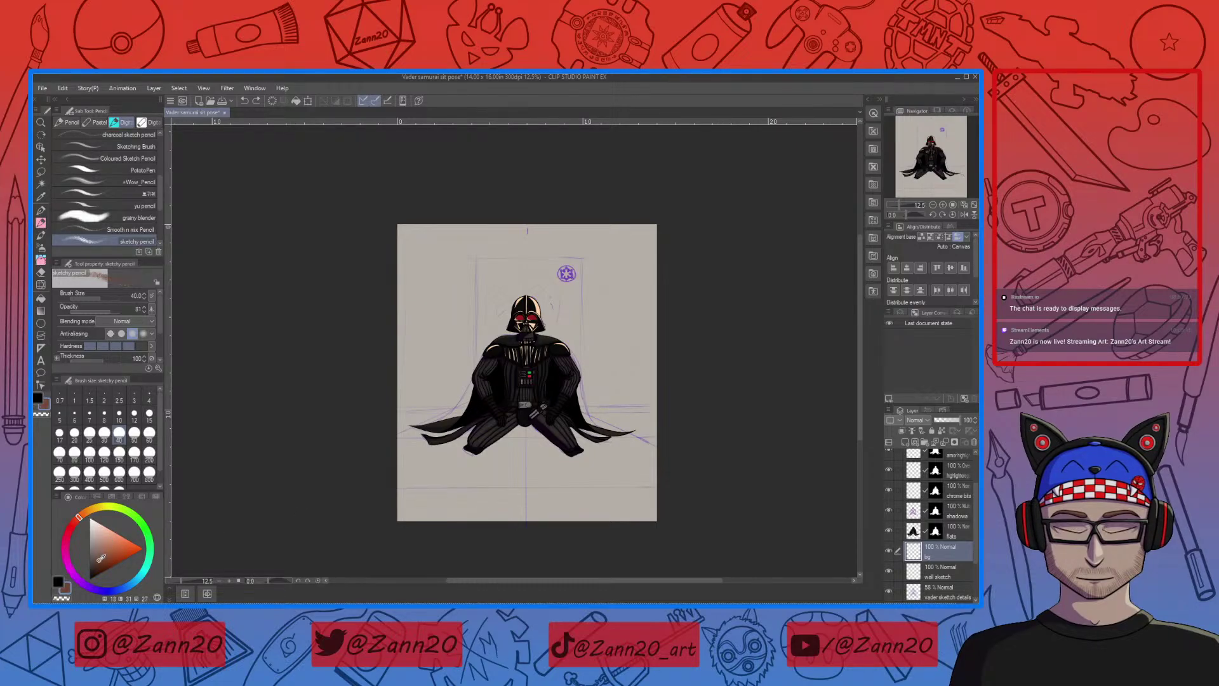
key("x")
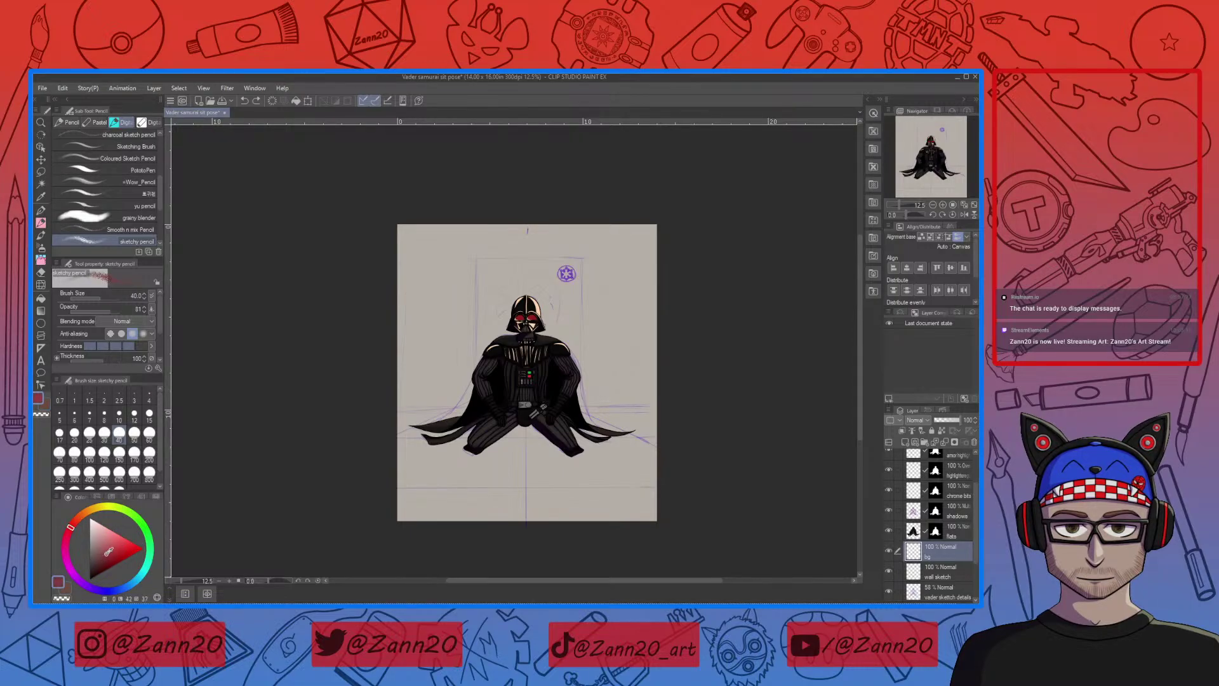
key("x")
key("x")
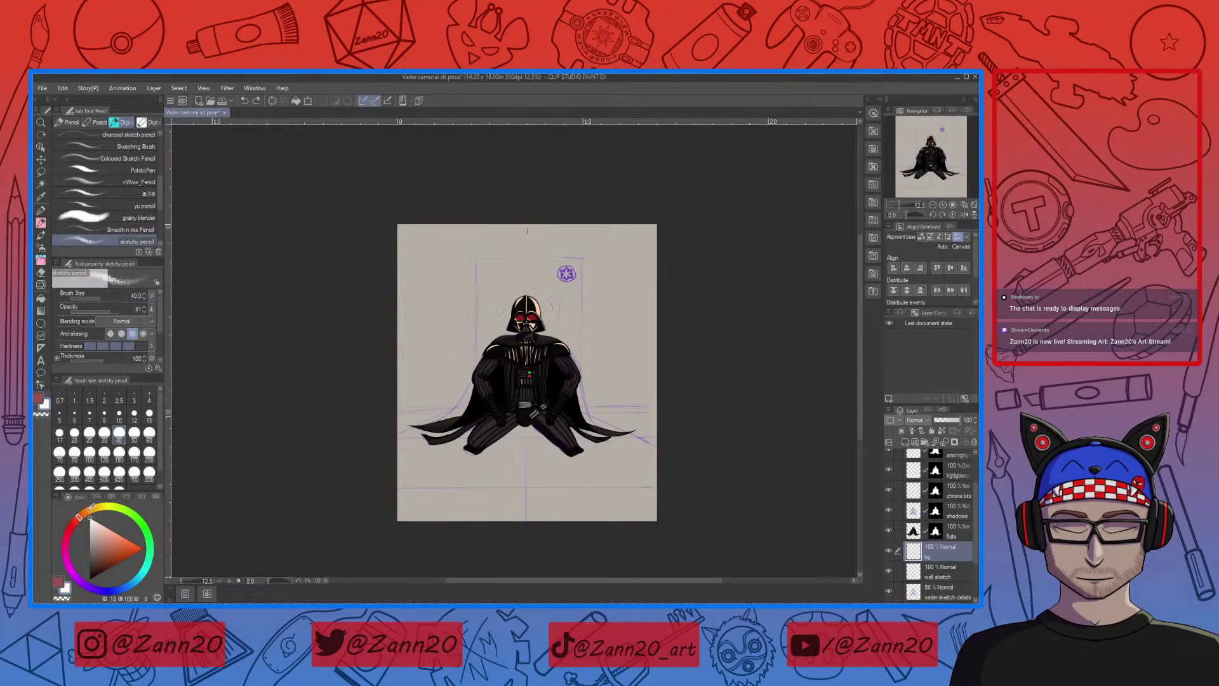
left_click(108, 551)
key("x")
key("x")
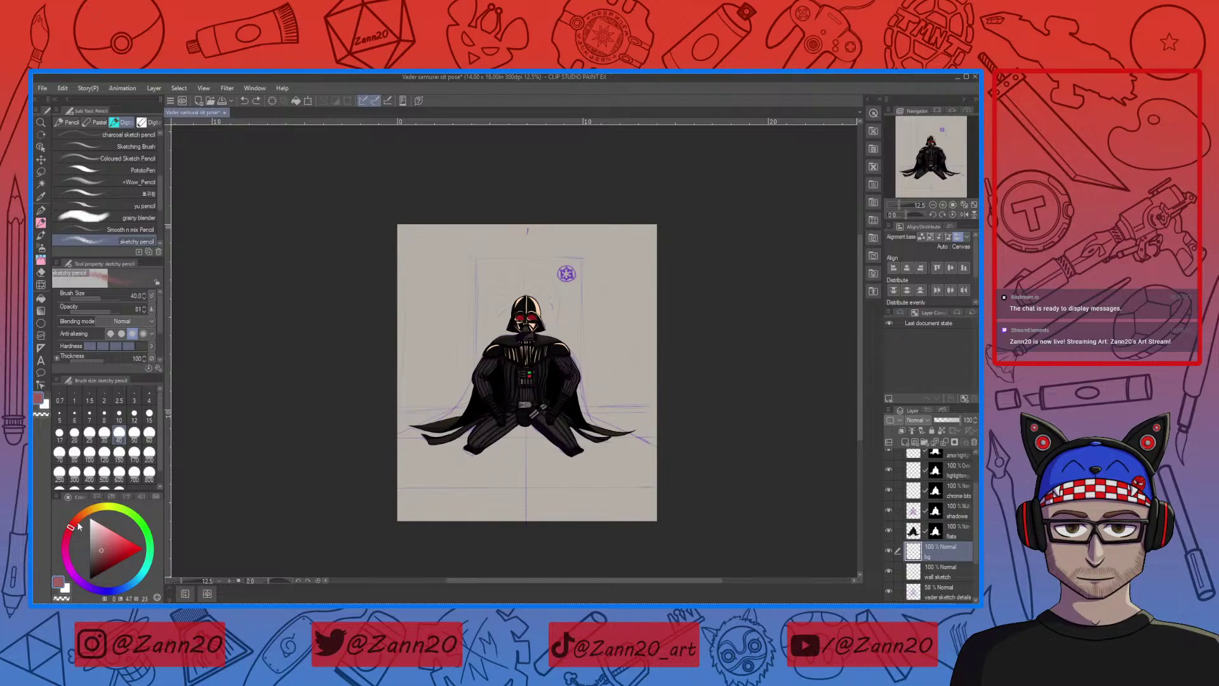
Set the drawing color to a muted tan by shifting the hue to orange and picking a medium, low-saturation tone
left_click_drag(70, 527, 87, 510)
left_click(102, 557)
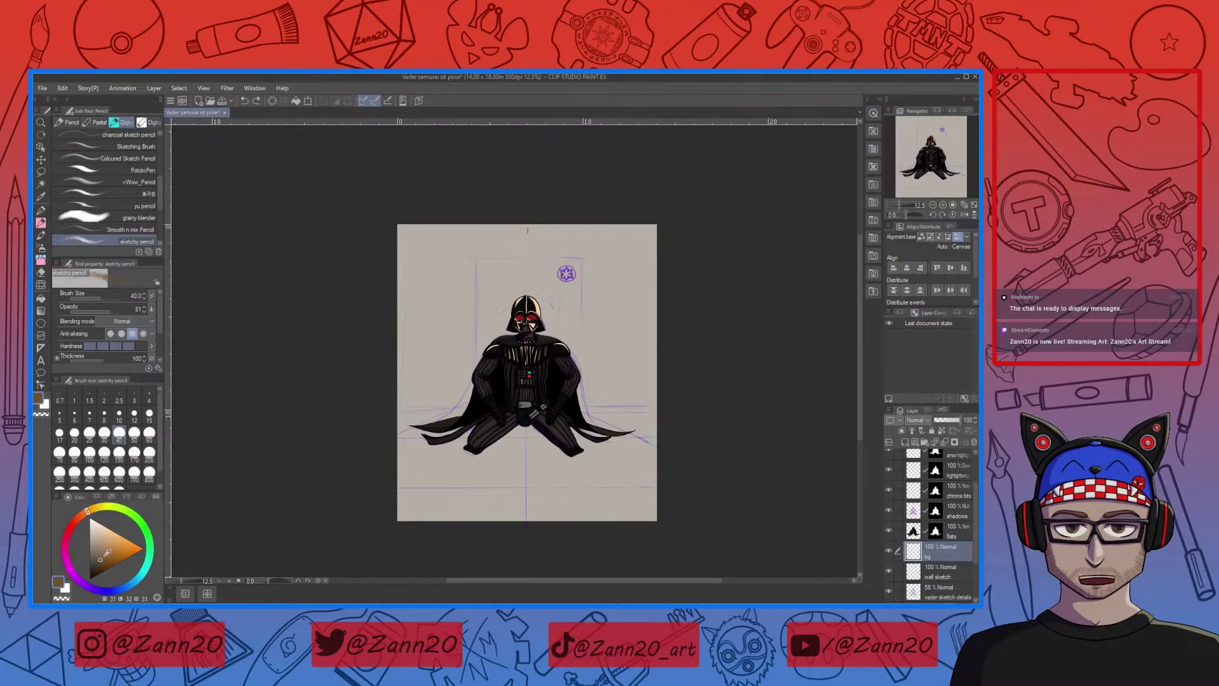
left_click_drag(100, 556, 107, 541)
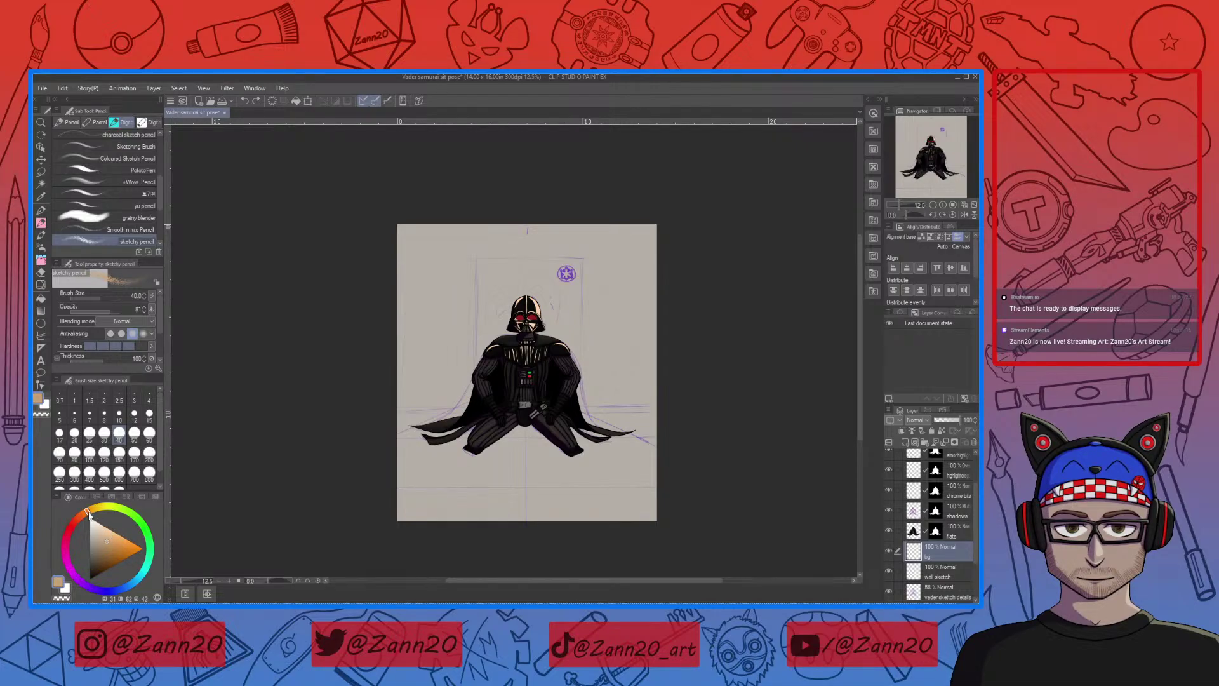
left_click(108, 545)
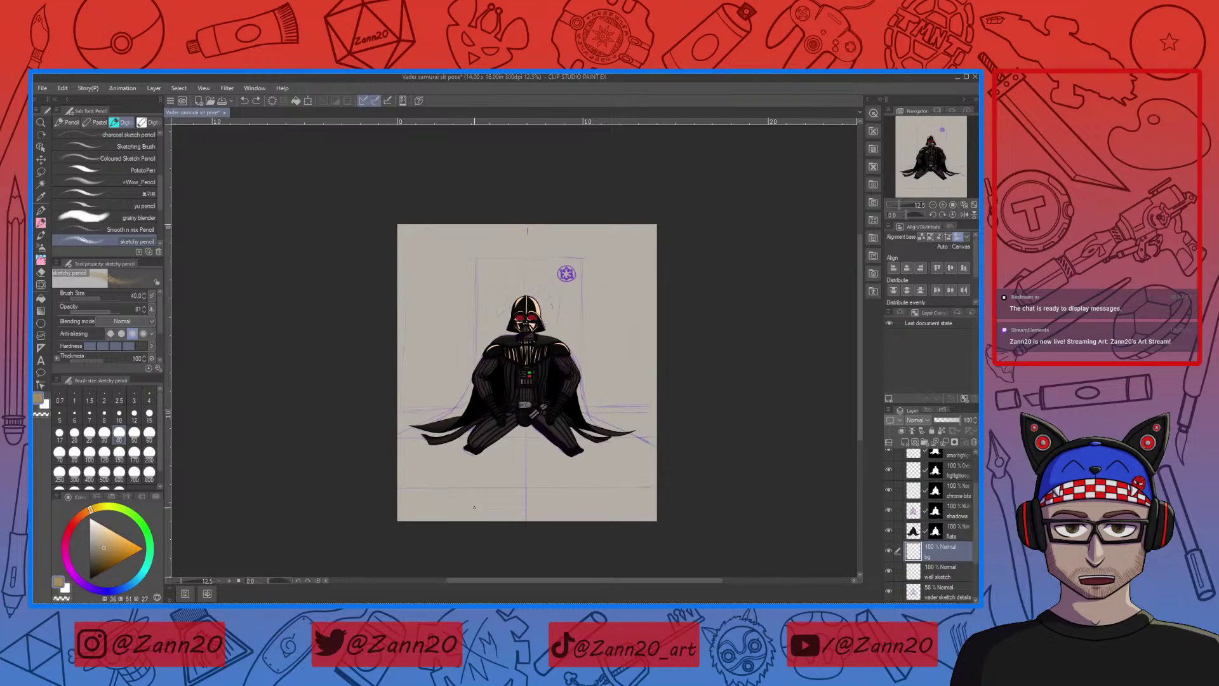
Paint a tan band across the bottom of the canvas with the Square brush at size 700
key("b")
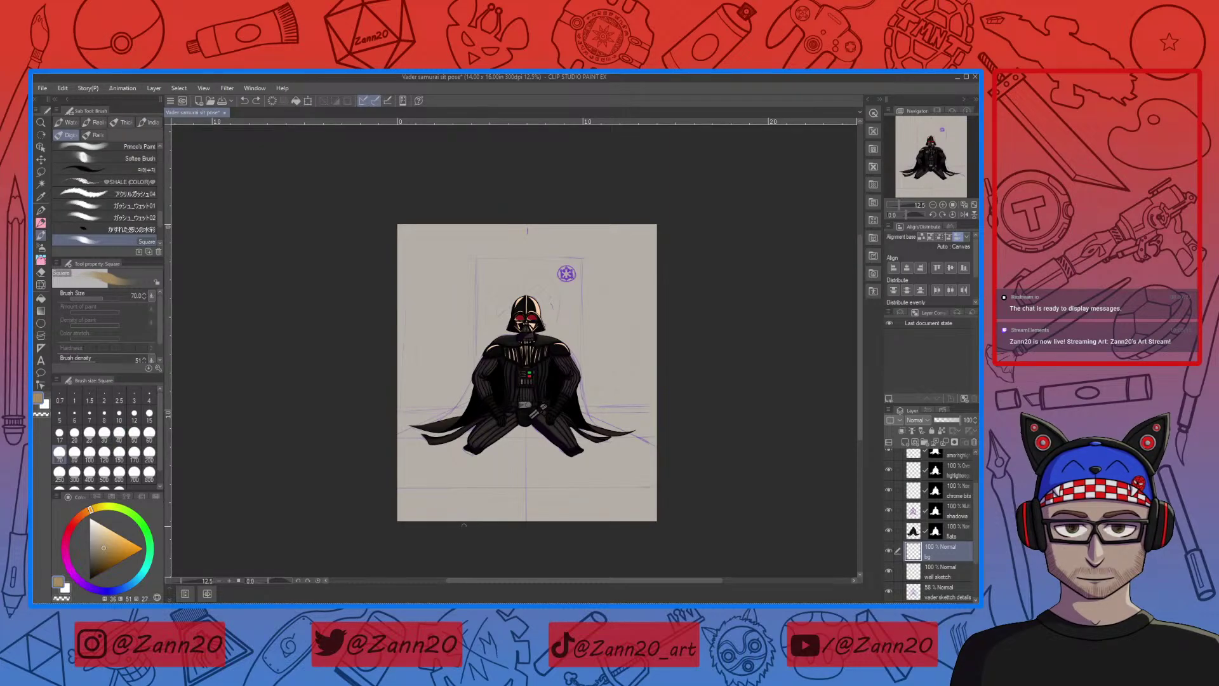
key("bracketright")
key("bracketright")
key("bracketright")
key("bracketright")
key("bracketright")
key("bracketright")
key("bracketright")
key("bracketright")
key("bracketright")
key("bracketright")
key("bracketright")
key("bracketright")
left_click(419, 509)
mouse_move(444, 517)
left_mouse_down()
mouse_move(667, 508)
mouse_move(530, 500)
mouse_move(654, 497)
mouse_move(660, 480)
mouse_move(459, 481)
mouse_move(381, 500)
mouse_move(386, 519)
mouse_move(486, 501)
mouse_move(616, 507)
left_mouse_up()
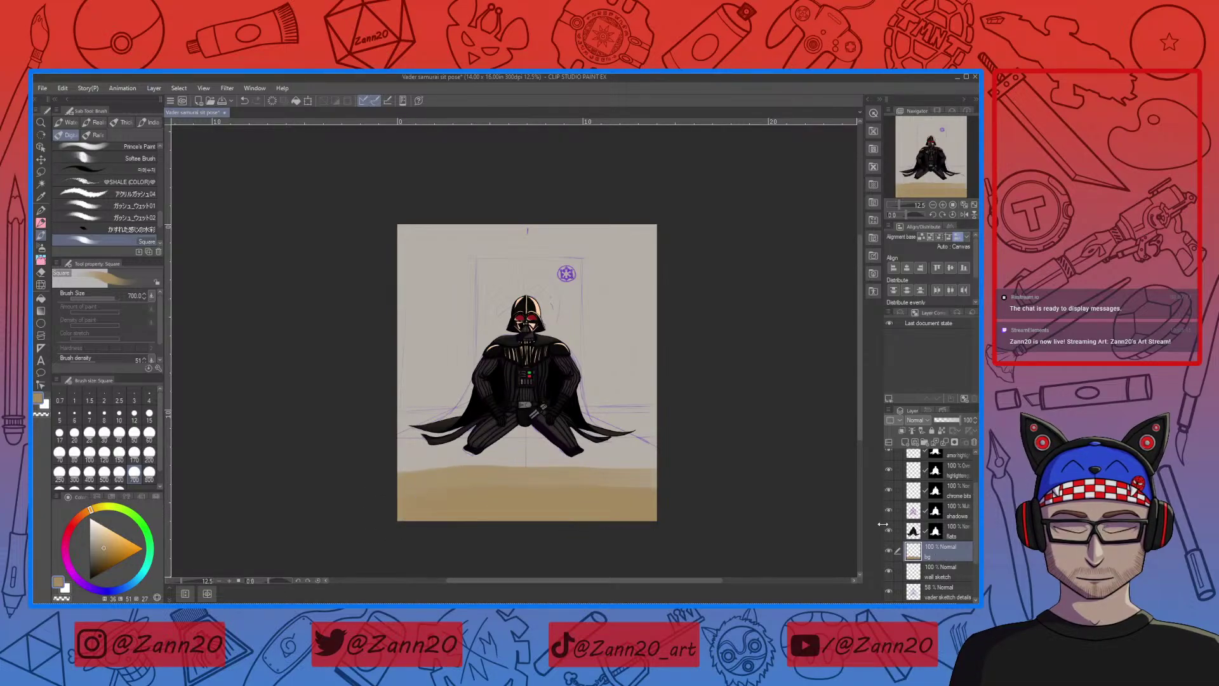
Extend the tan floor upward behind the figure's legs and cape, evening out the gaps with full-width strokes
left_click_drag(648, 447, 370, 455)
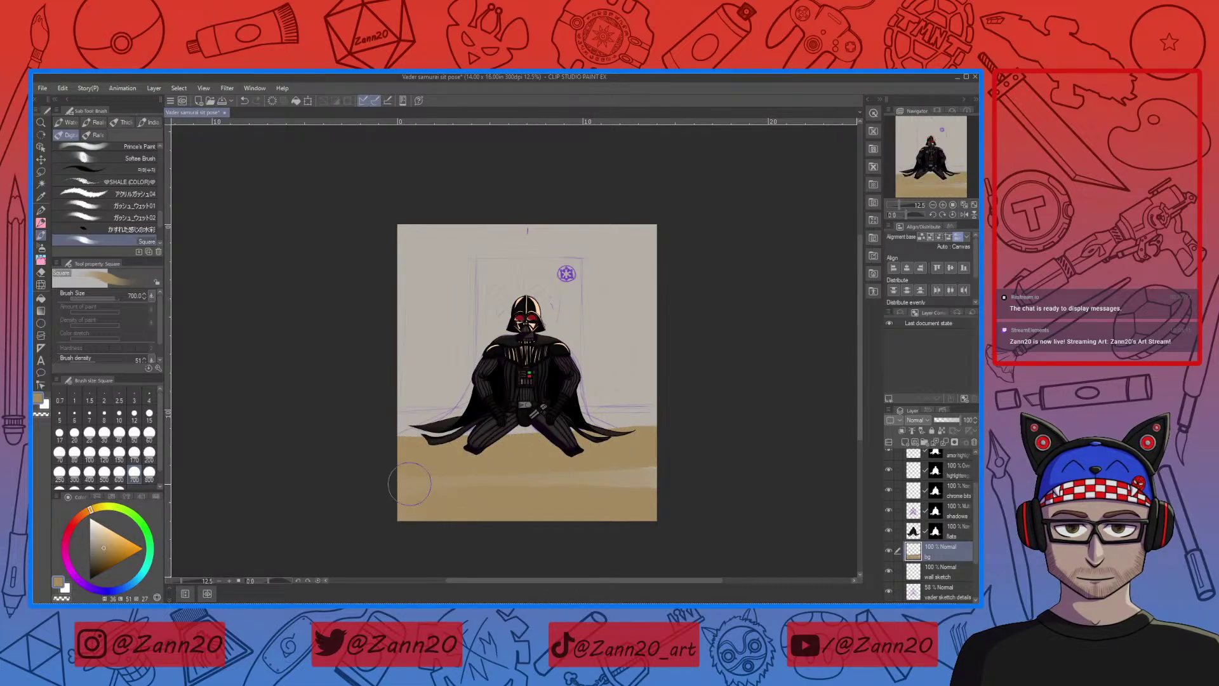
left_click_drag(435, 479, 708, 484)
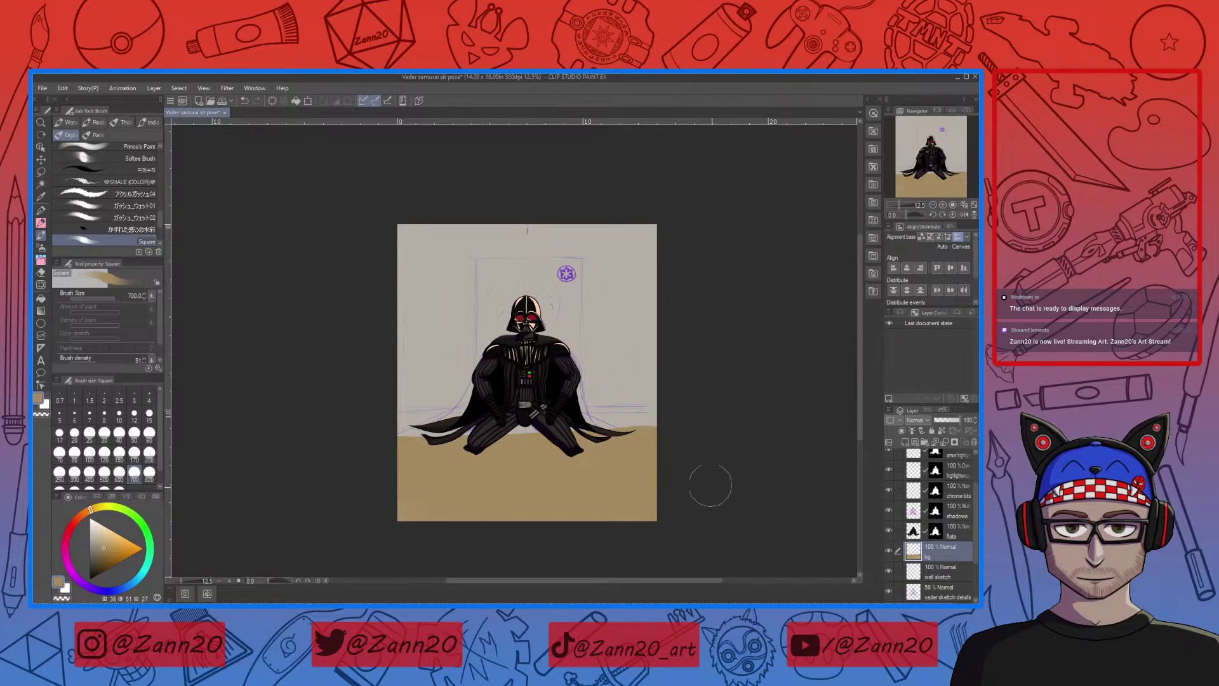
mouse_move(653, 414)
left_mouse_down()
mouse_move(394, 424)
mouse_move(287, 443)
left_mouse_up()
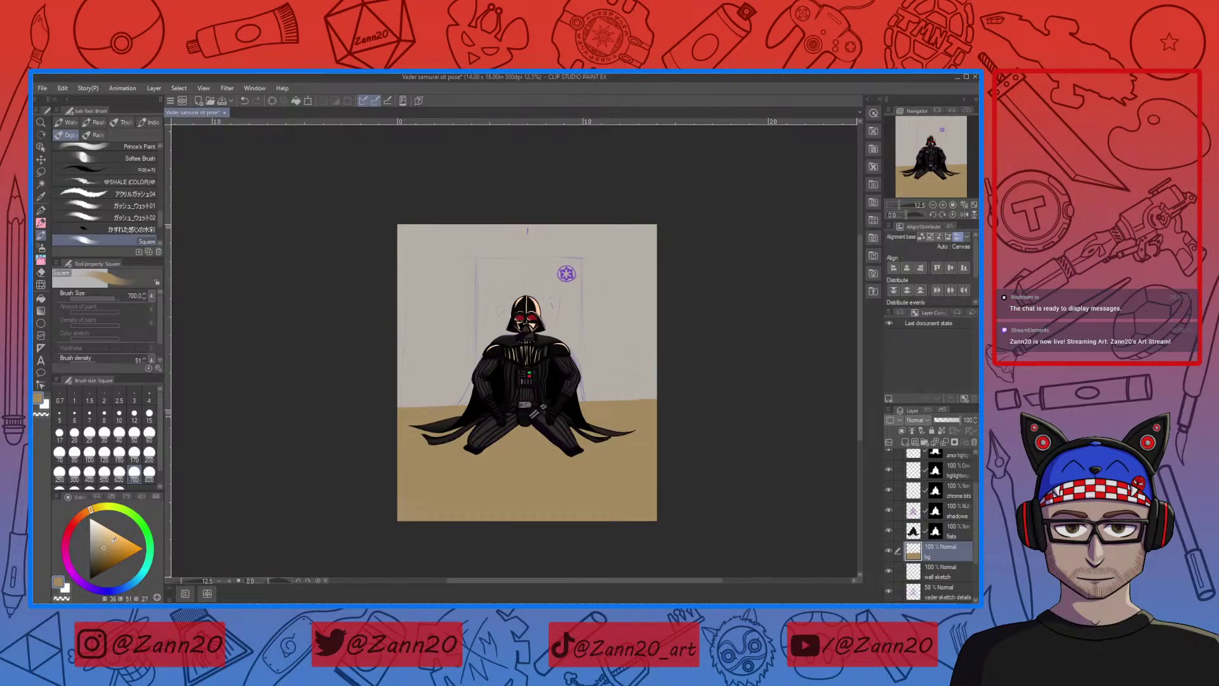
Paint the wall behind the figure pale cream with full-width strokes, from near the top down to the floor's edge
left_click(101, 530)
left_click_drag(409, 273, 680, 280)
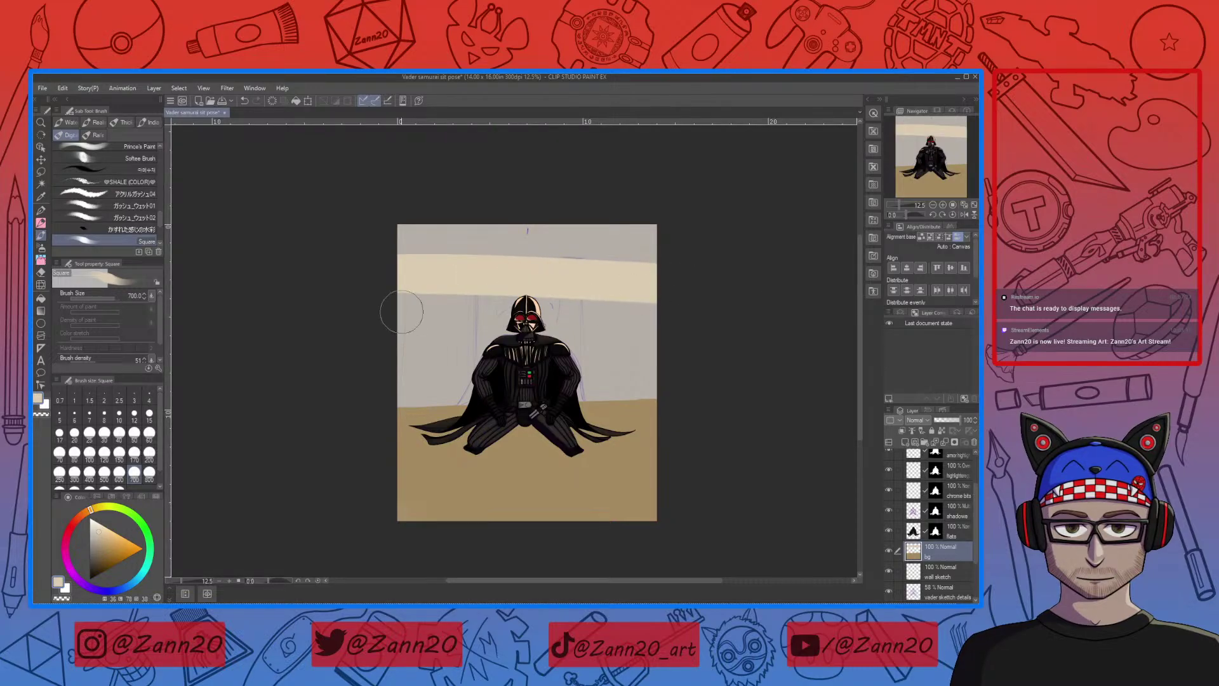
left_click_drag(400, 309, 659, 309)
left_click_drag(400, 341, 660, 338)
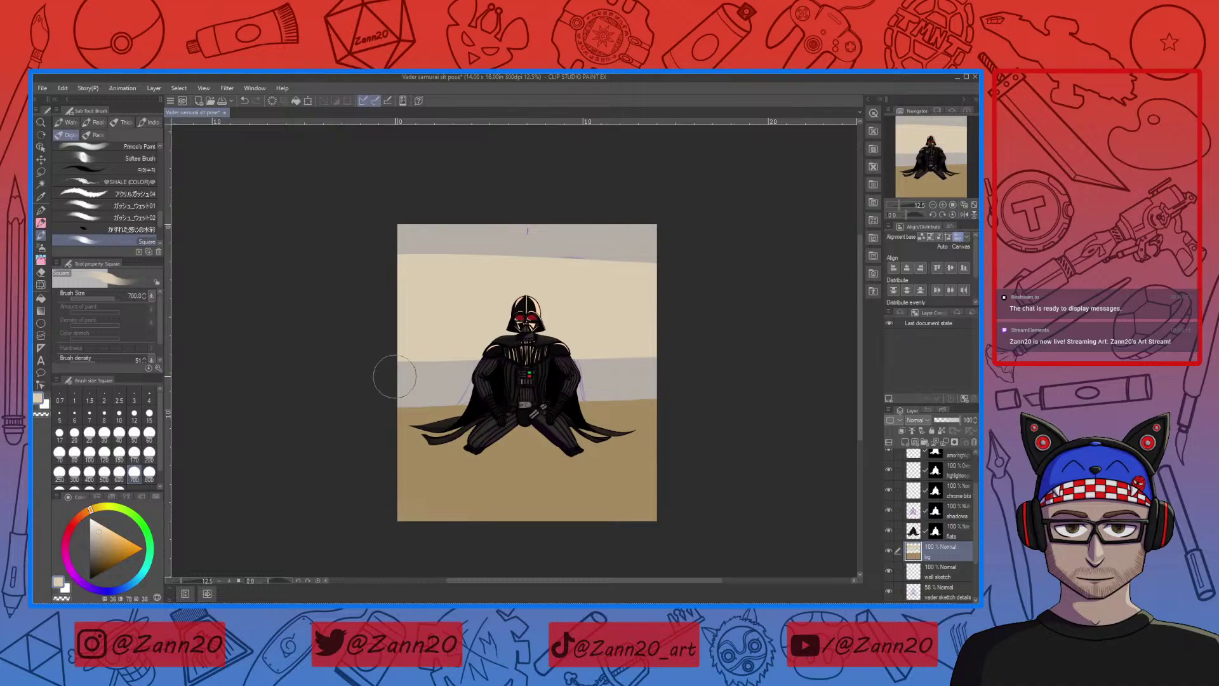
left_click_drag(392, 375, 615, 363)
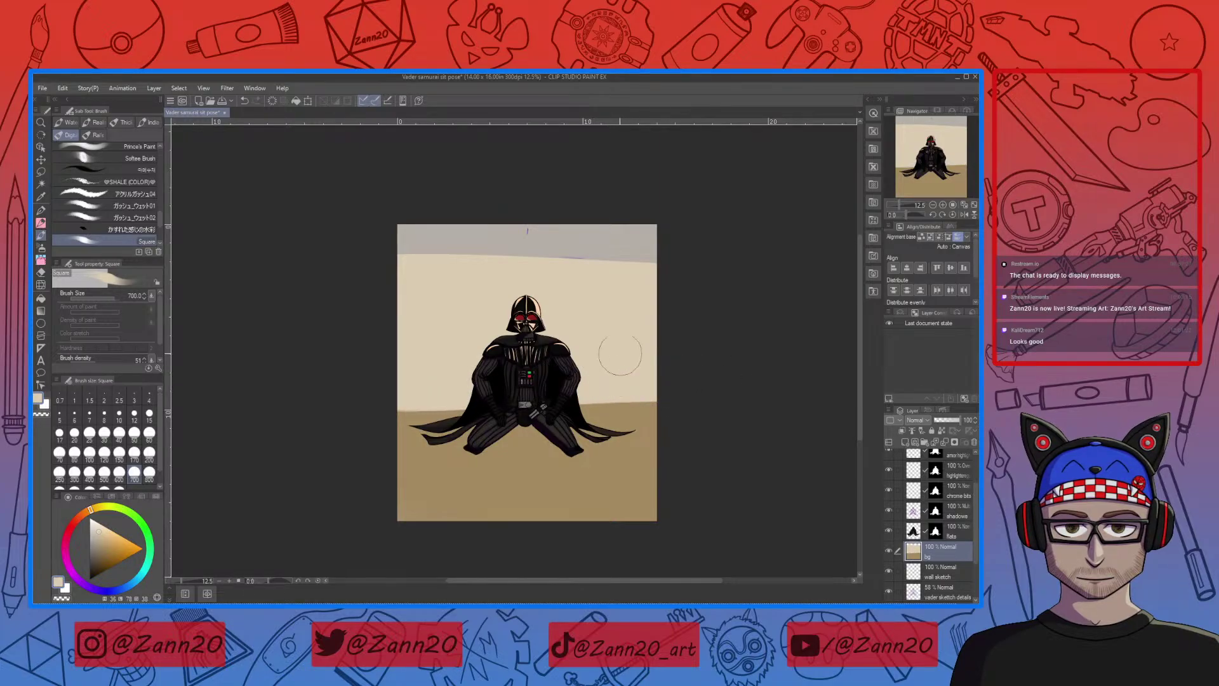
left_click_drag(455, 272, 724, 278)
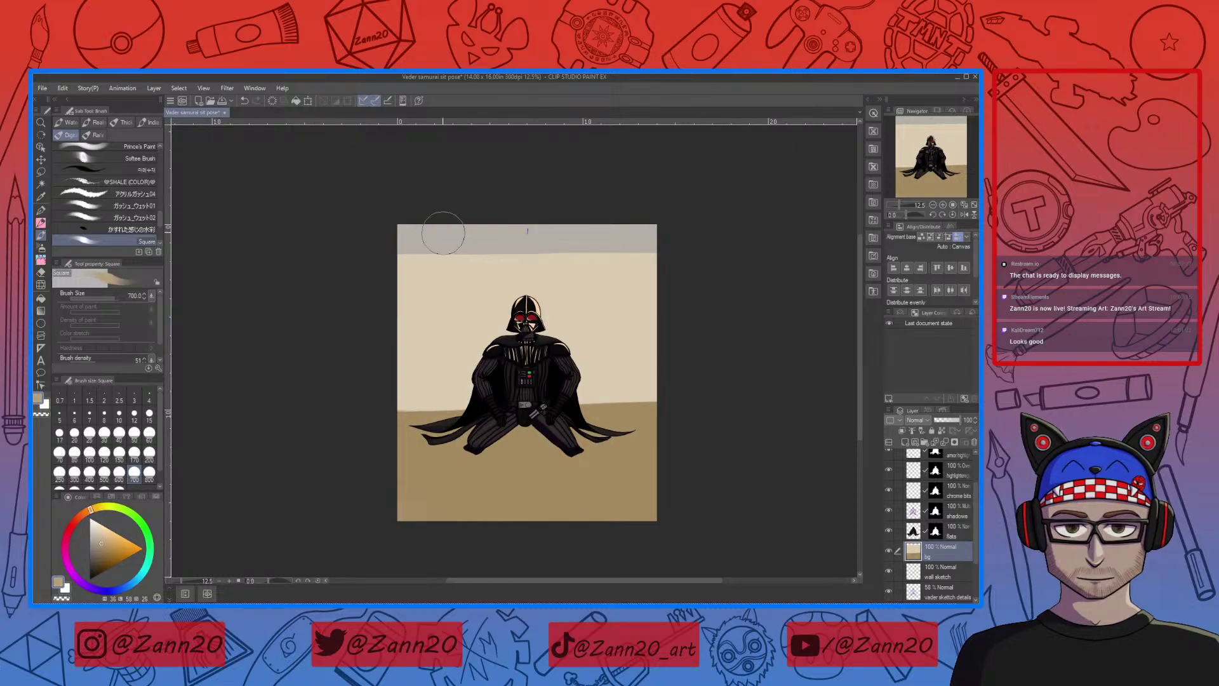
Paint a tan band across the top of the canvas and even out its lower edge with the sampled wall cream
left_click_drag(394, 238, 667, 222)
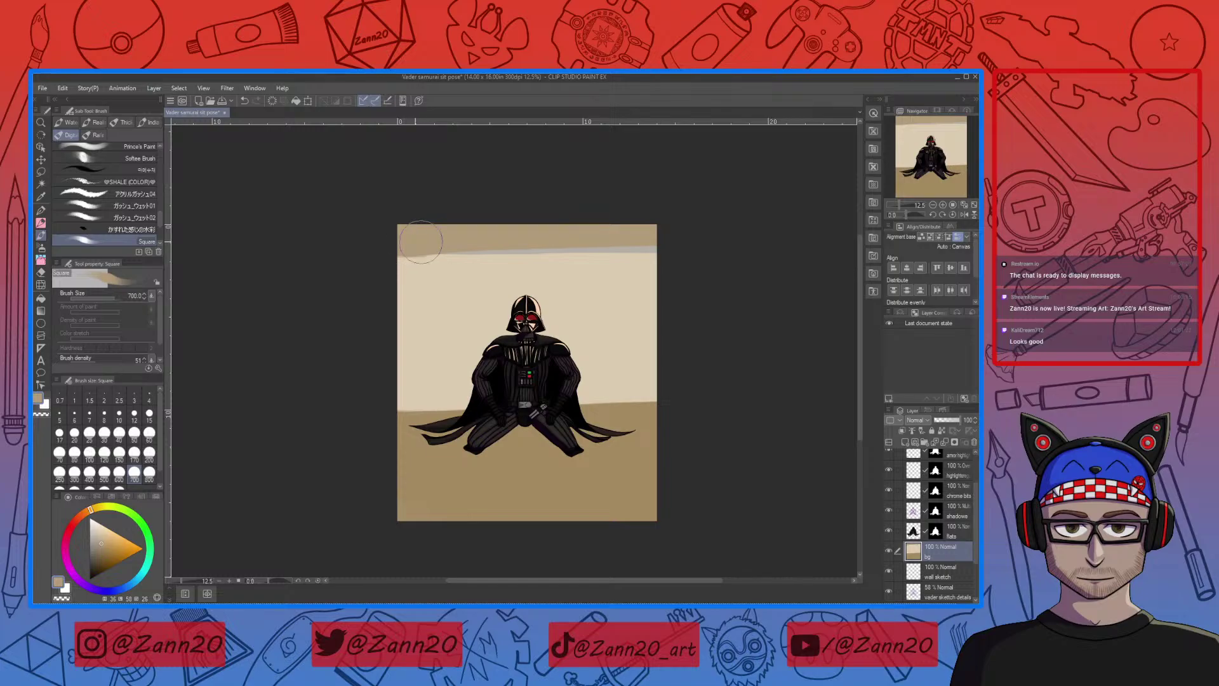
left_click_drag(420, 241, 664, 240)
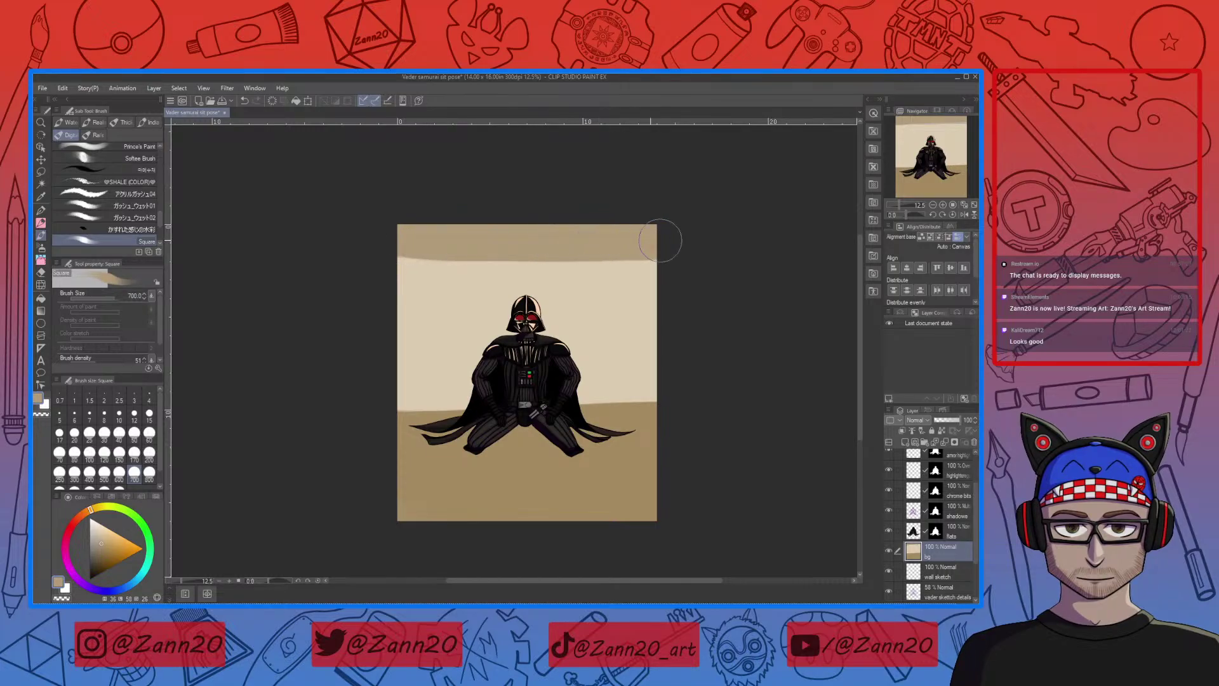
right_click(611, 294)
left_click_drag(405, 278, 651, 273)
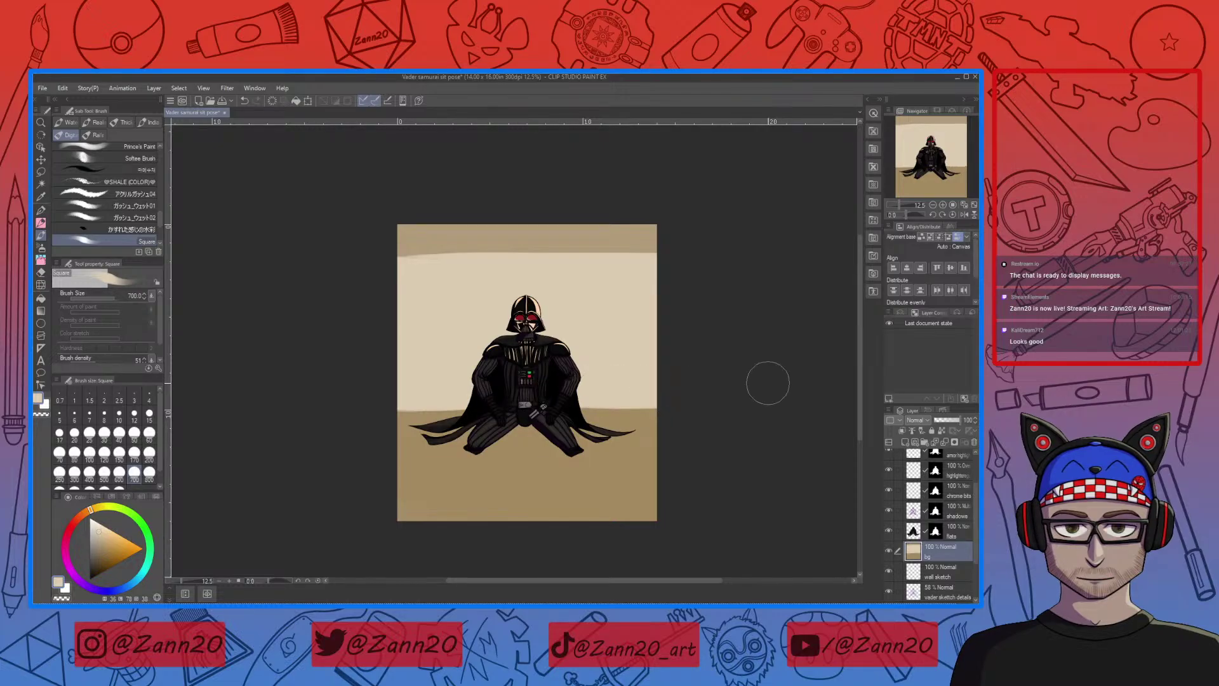
mouse_move(586, 437)
left_mouse_down()
mouse_move(629, 447)
mouse_move(589, 422)
left_mouse_up()
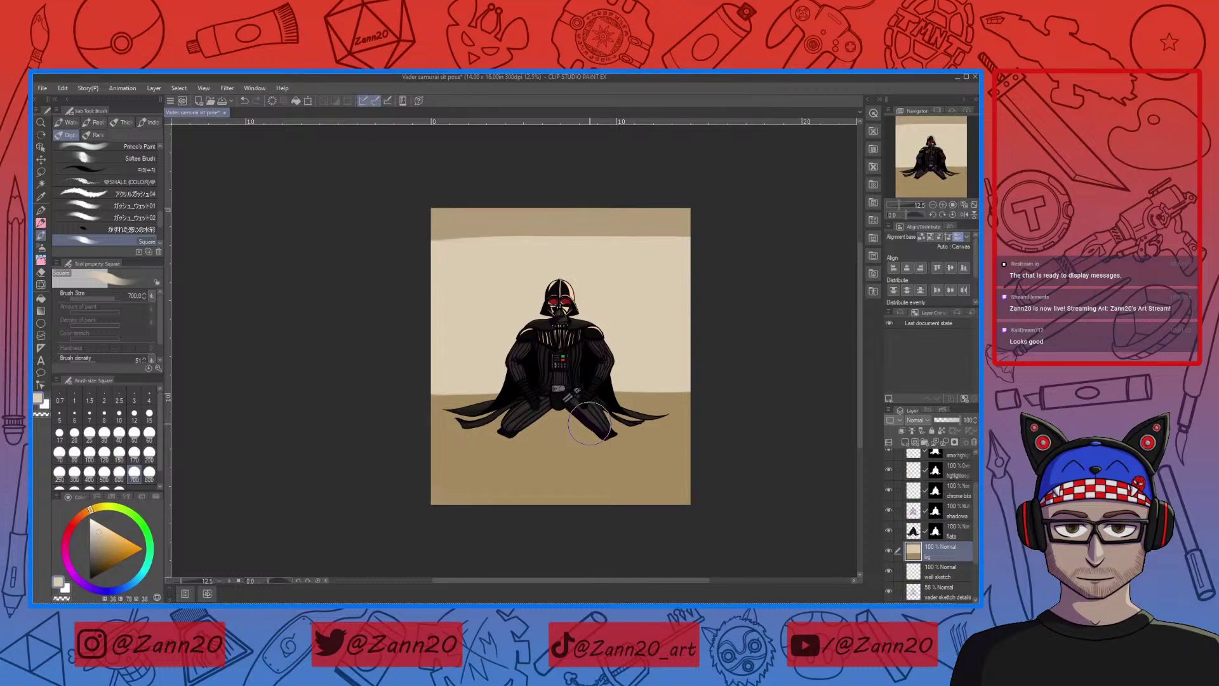
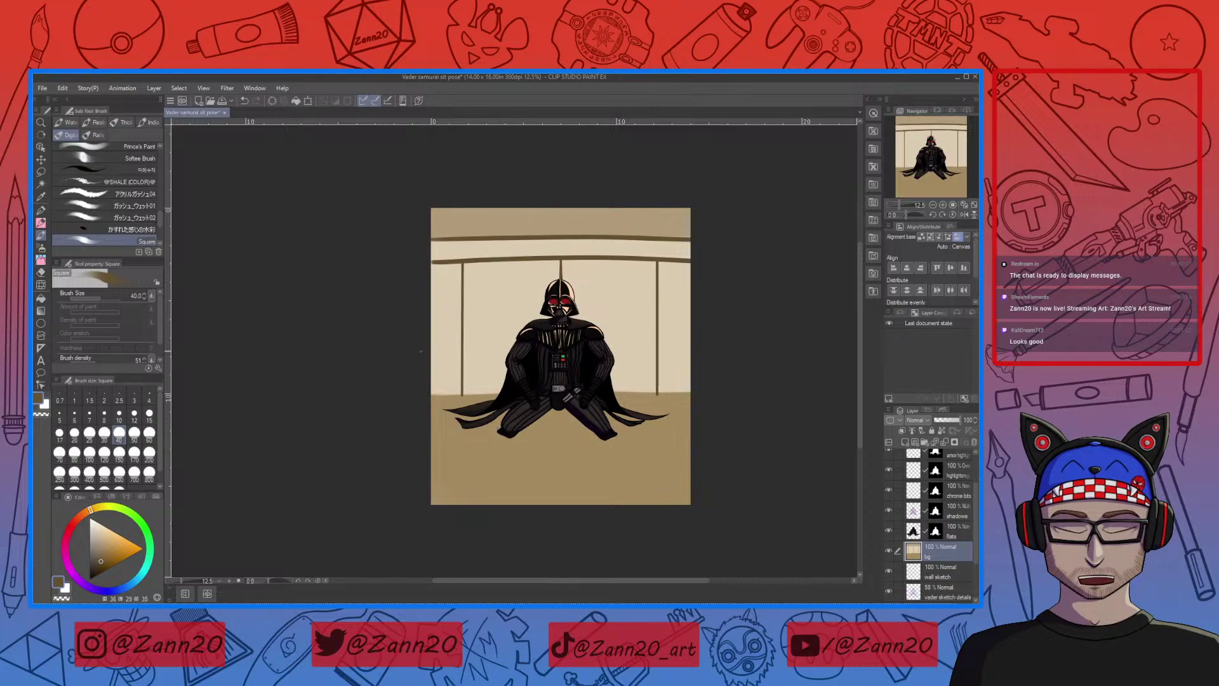
Lasso the upper wall with its horizontal beams, move it up near the canvas's top edge, and deselect
key("m")
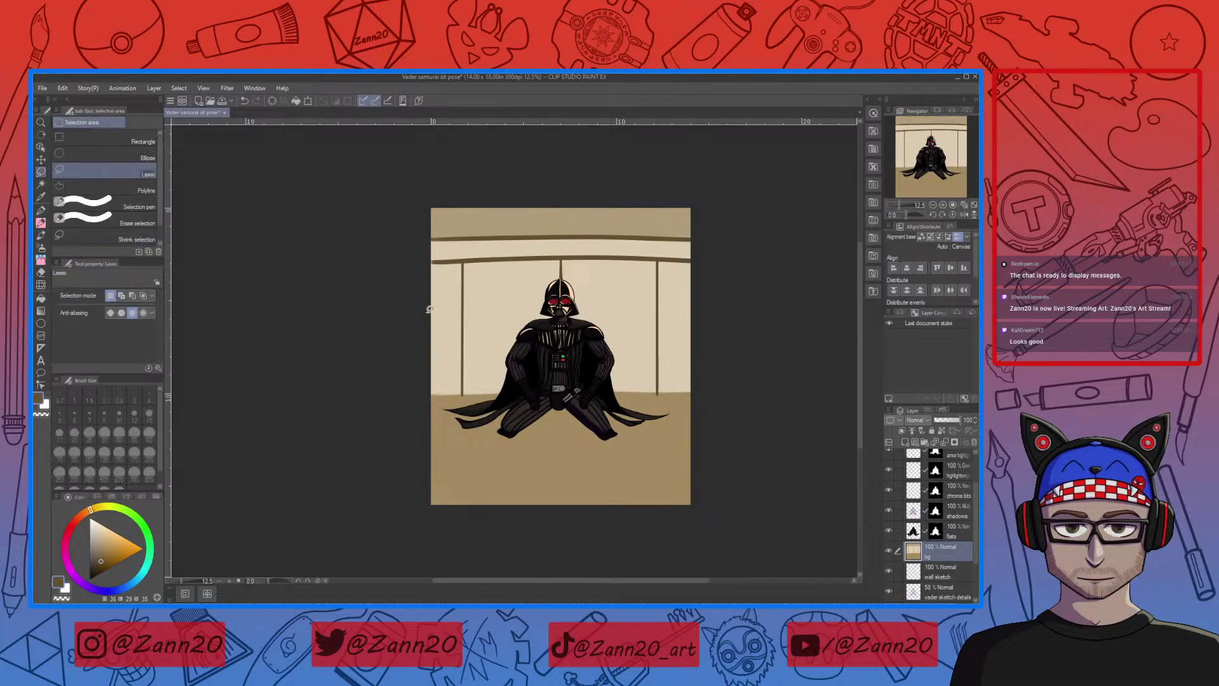
mouse_move(424, 232)
left_mouse_down()
mouse_move(407, 316)
mouse_move(437, 340)
mouse_move(779, 346)
mouse_move(787, 255)
mouse_move(749, 233)
mouse_move(555, 219)
mouse_move(354, 237)
left_mouse_up()
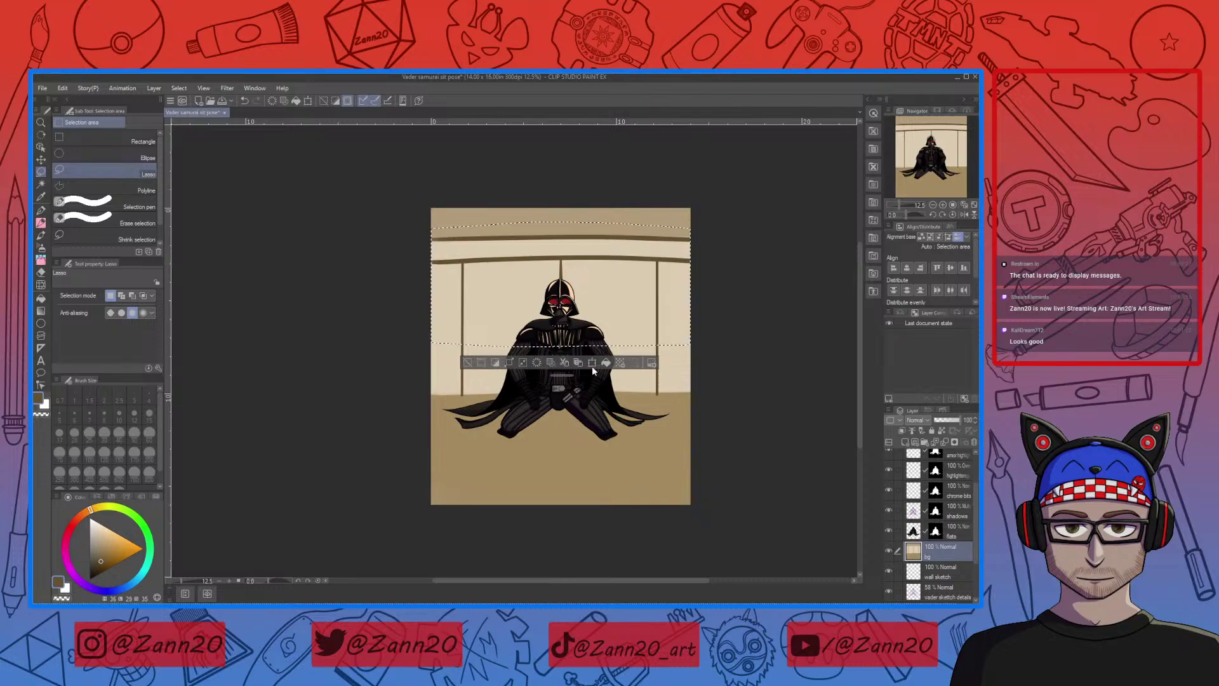
left_click(593, 363)
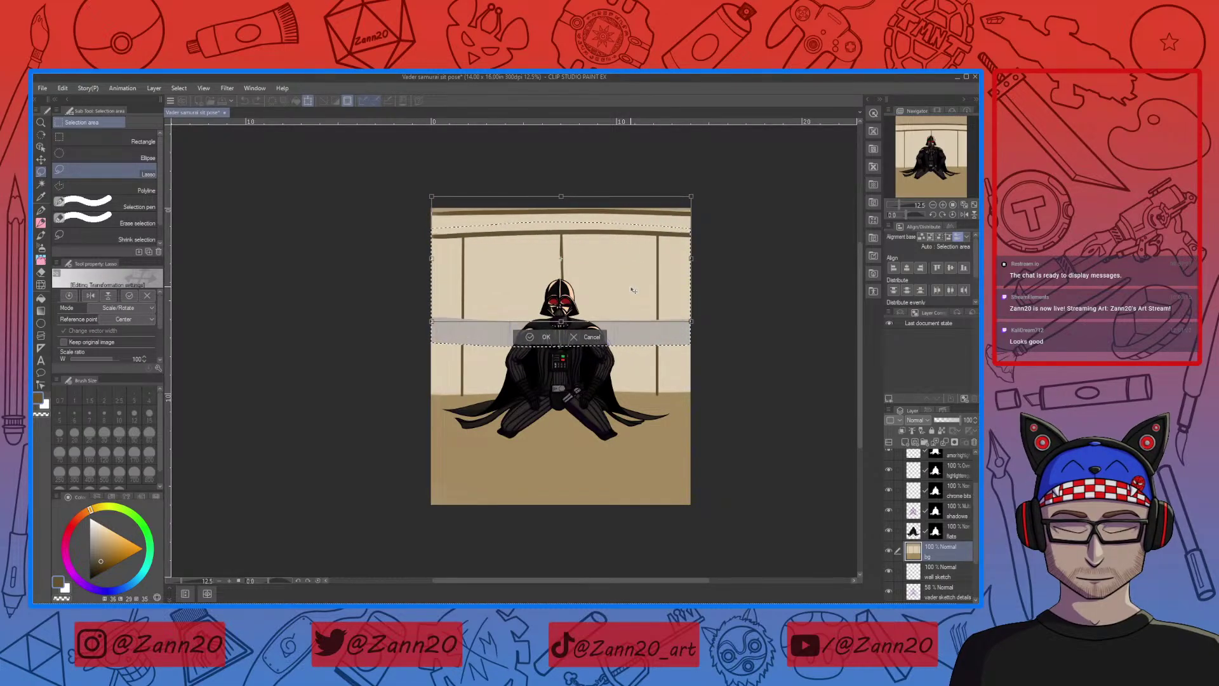
left_click_drag(632, 290, 631, 293)
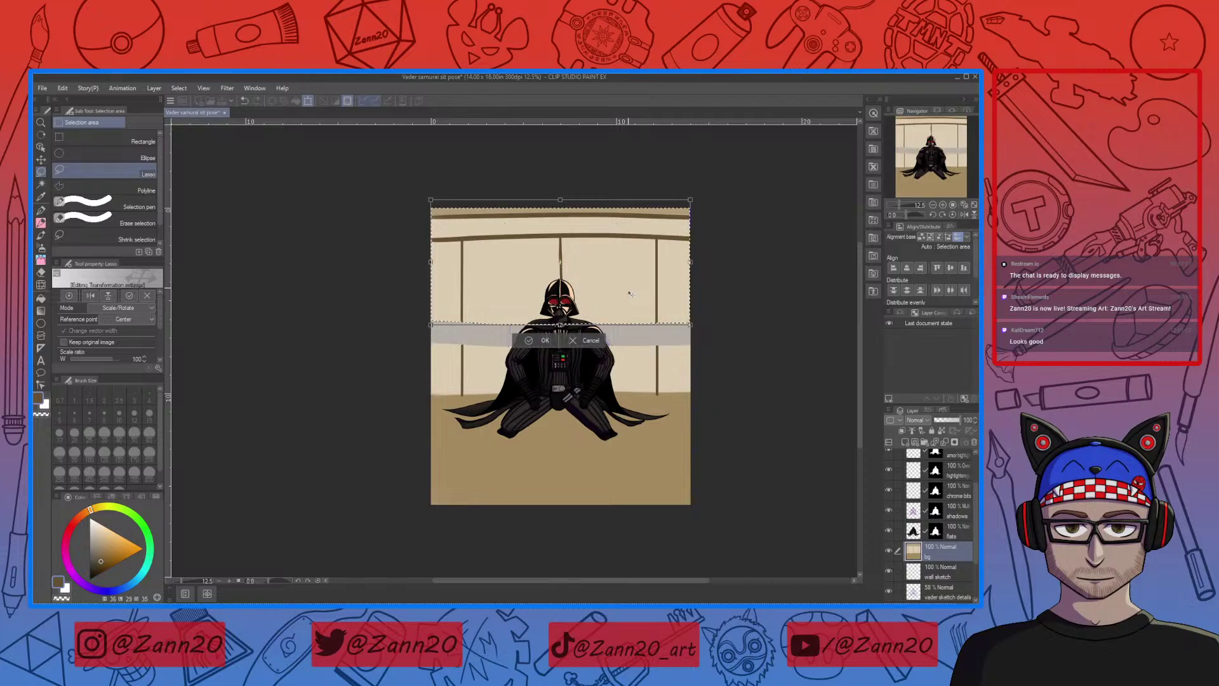
key("Return")
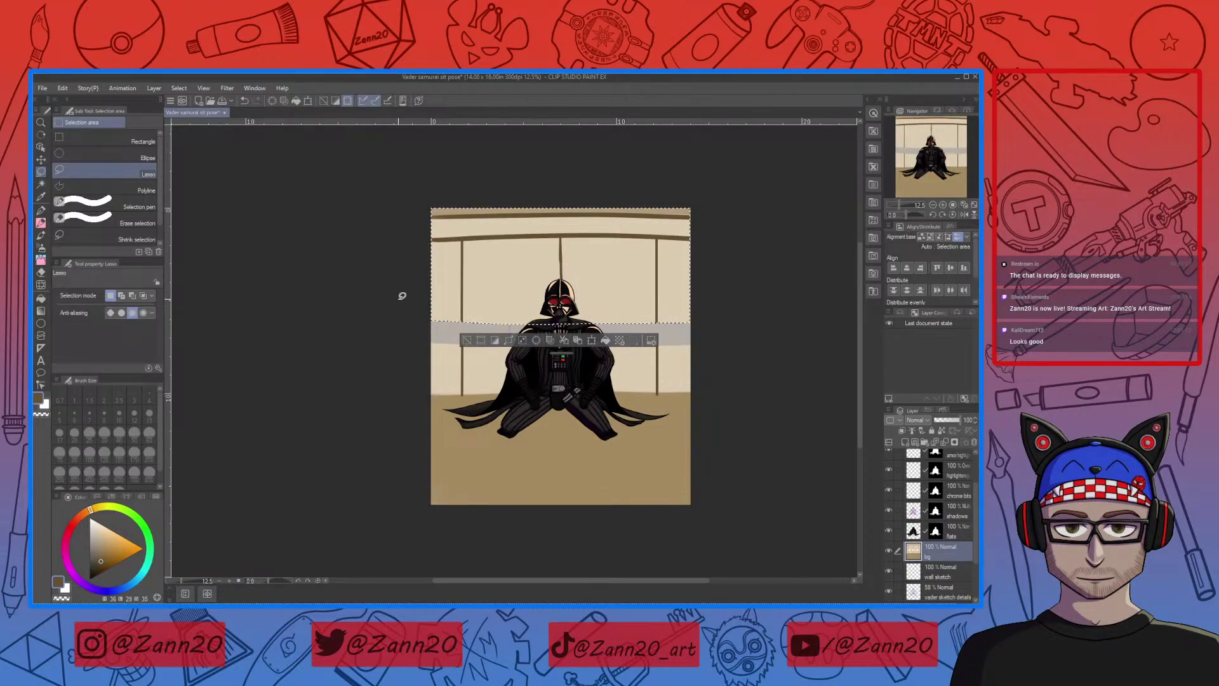
key("ctrl+d")
Lasso a strip of the wall, copy and paste it onto its own layer, and move it down over the empty gap
mouse_move(409, 281)
left_mouse_down()
mouse_move(761, 297)
mouse_move(734, 328)
mouse_move(471, 336)
mouse_move(398, 325)
mouse_move(375, 285)
left_mouse_up()
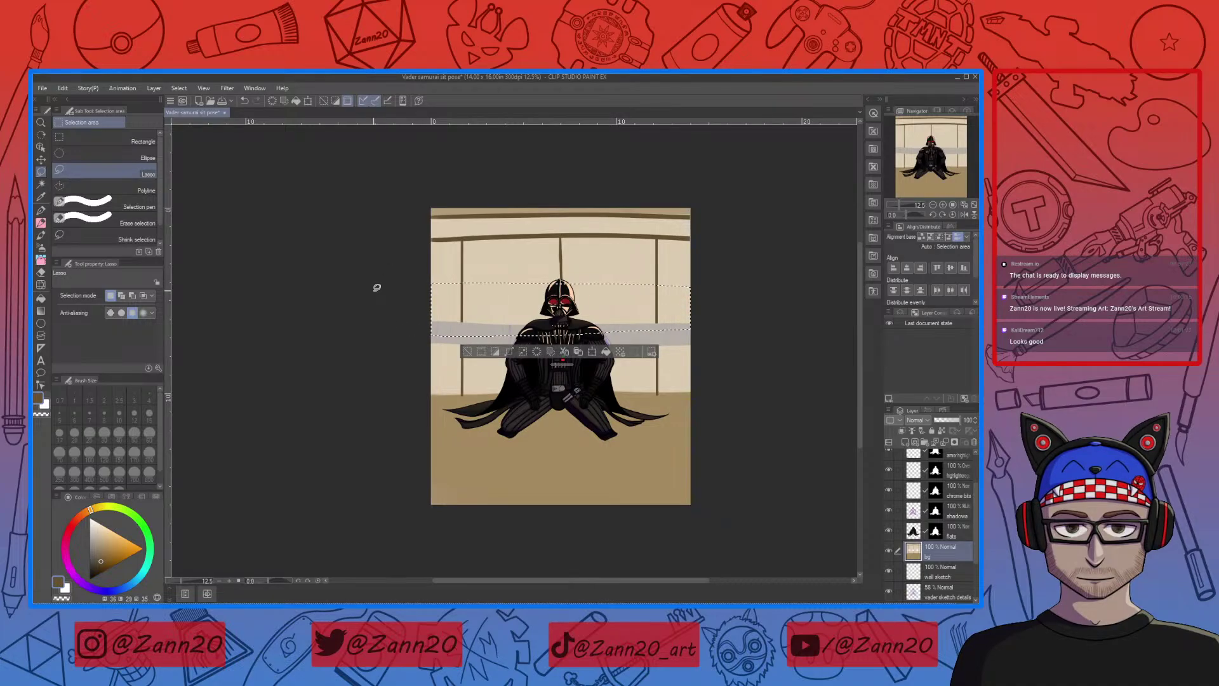
key("ctrl+c")
key("ctrl+v")
key("ctrl+t")
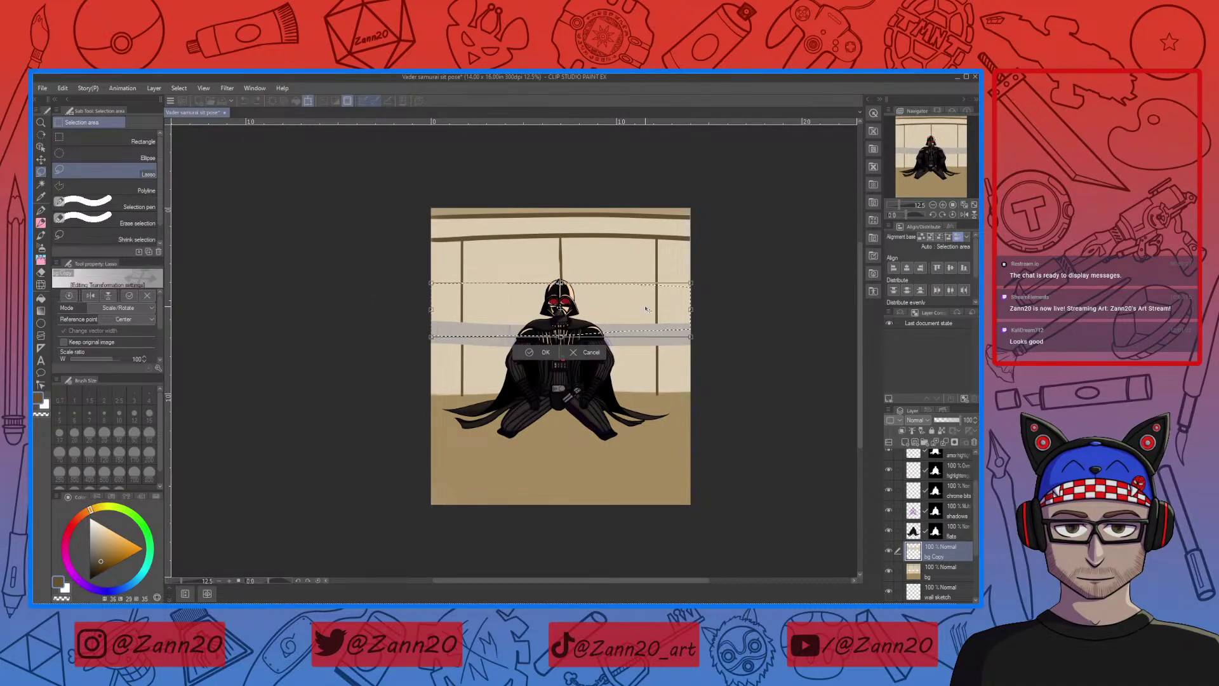
left_click_drag(647, 313, 647, 334)
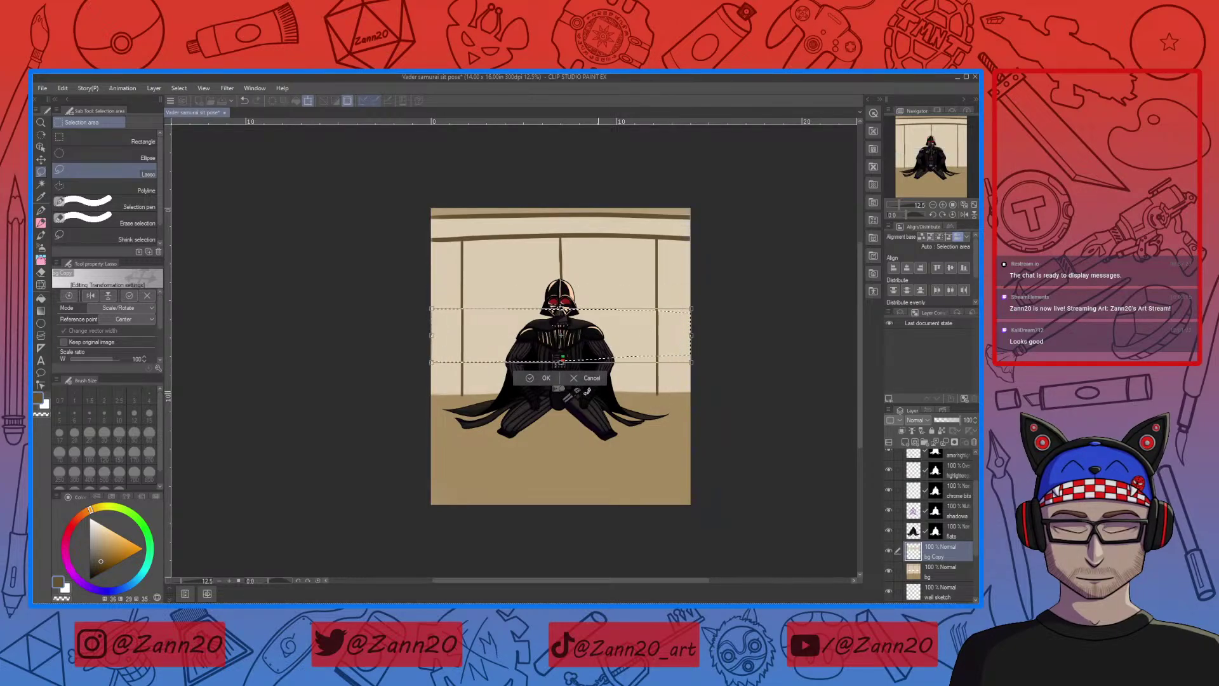
left_click(546, 379)
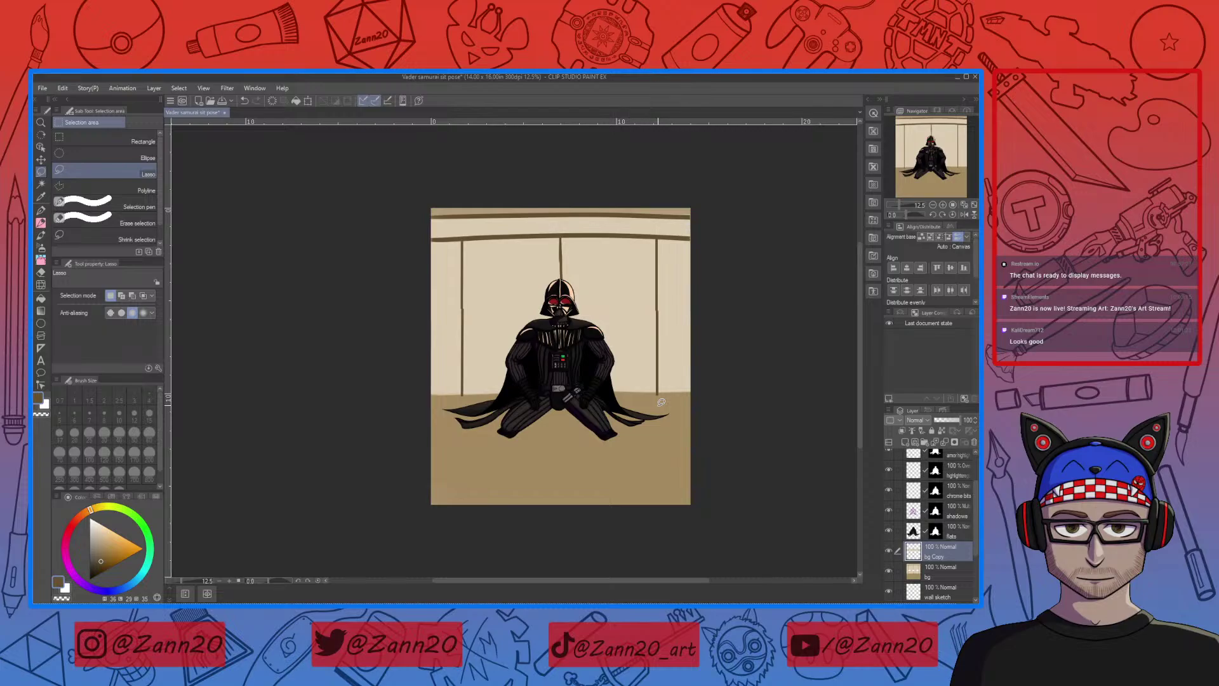
left_click_drag(595, 400, 632, 378)
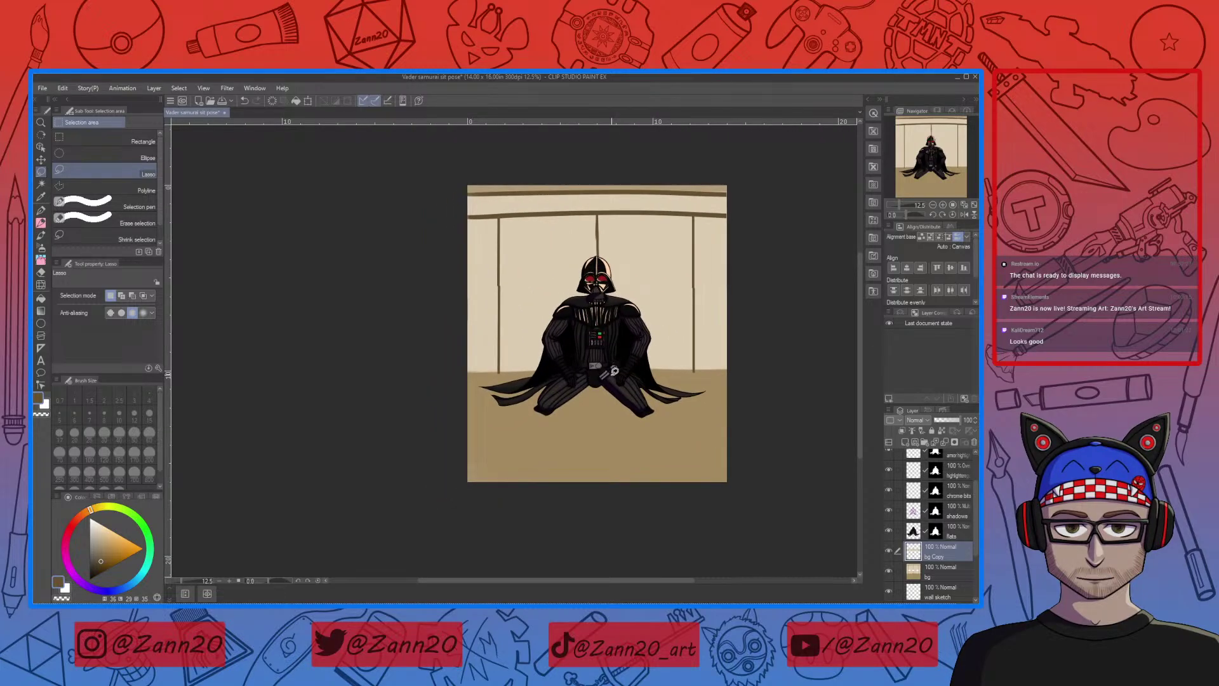
mouse_move(705, 417)
left_mouse_down()
mouse_move(711, 388)
mouse_move(707, 411)
left_mouse_up()
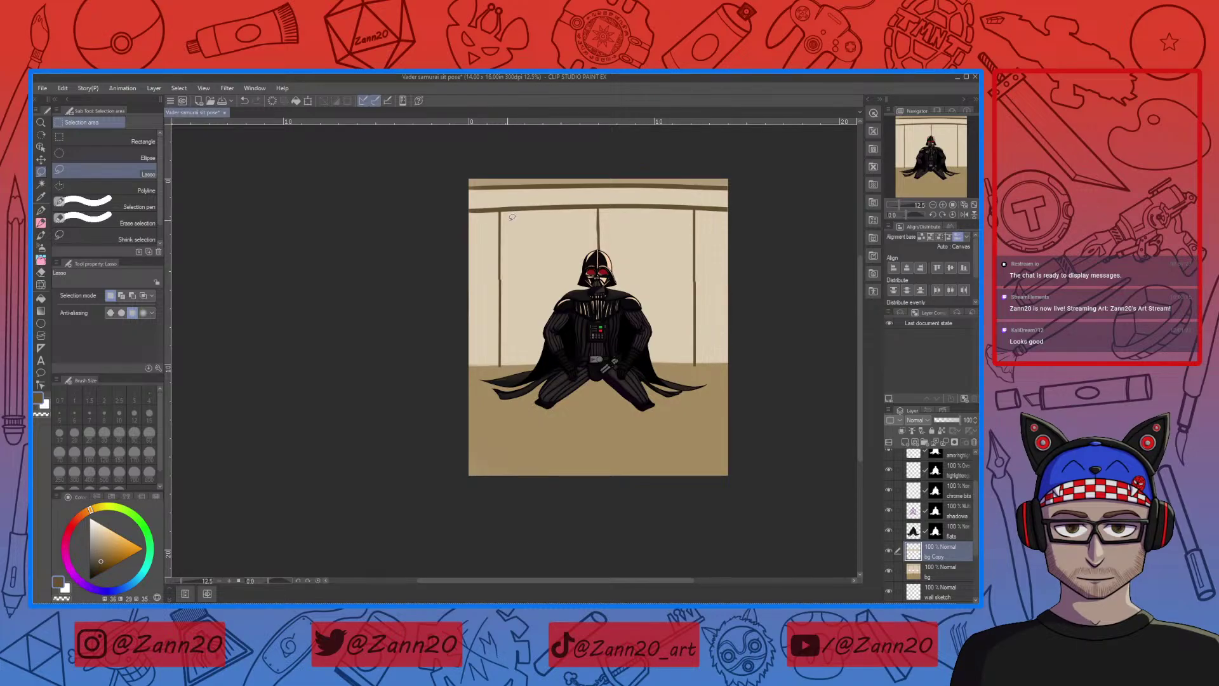
Paint a dark brown line across the full canvas width along the wall's base, using the Square brush at size 60
key("b")
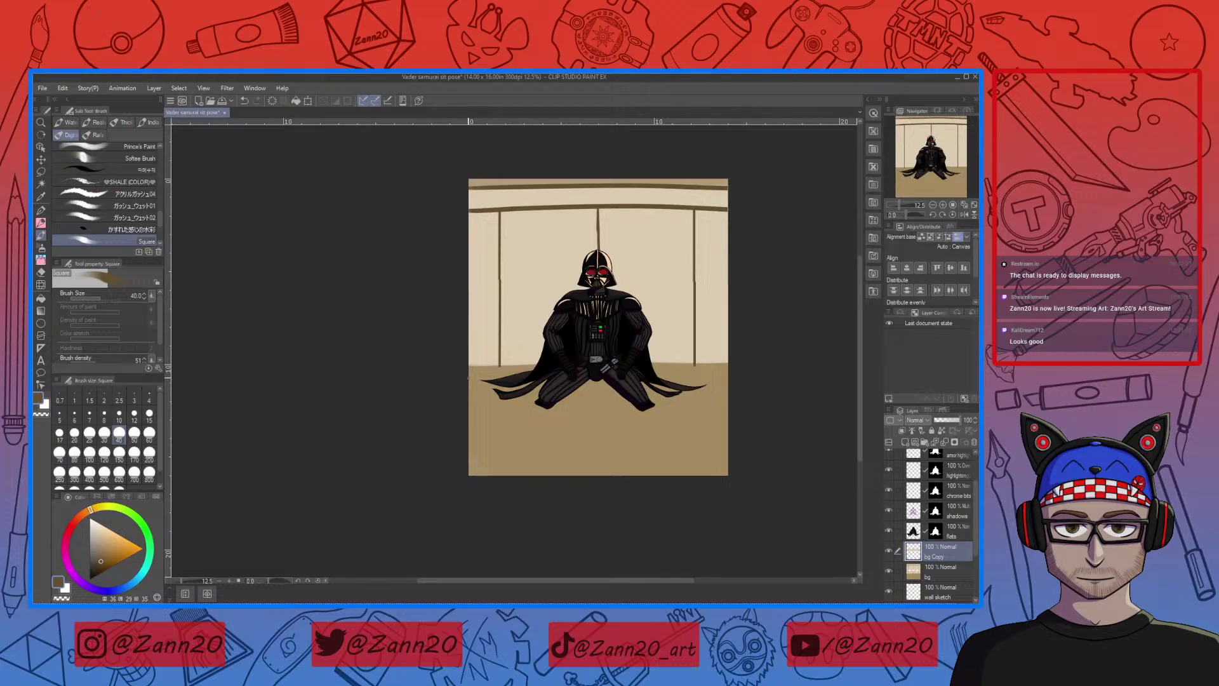
key("bracketright")
key("bracketright")
left_click_drag(465, 364, 756, 364)
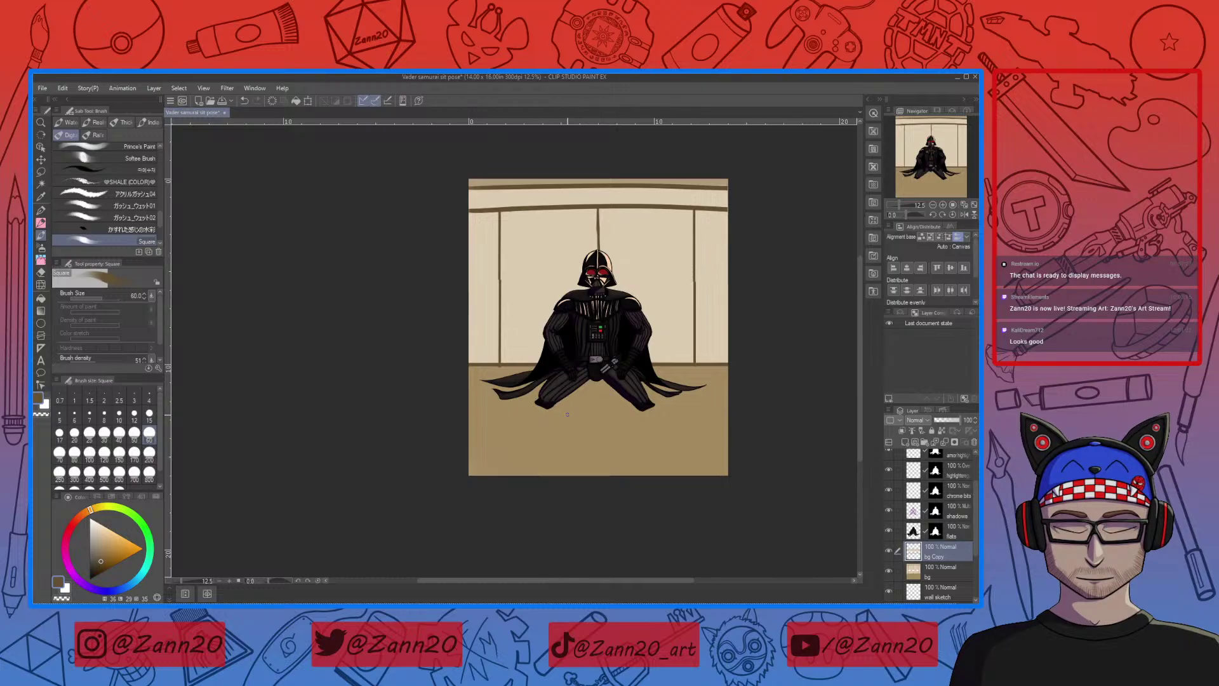
Paint two straight floor seams at brush size 30, fanning out from under the figure's knees to the canvas's lower edge
key("bracketleft")
key("bracketleft")
key("bracketleft")
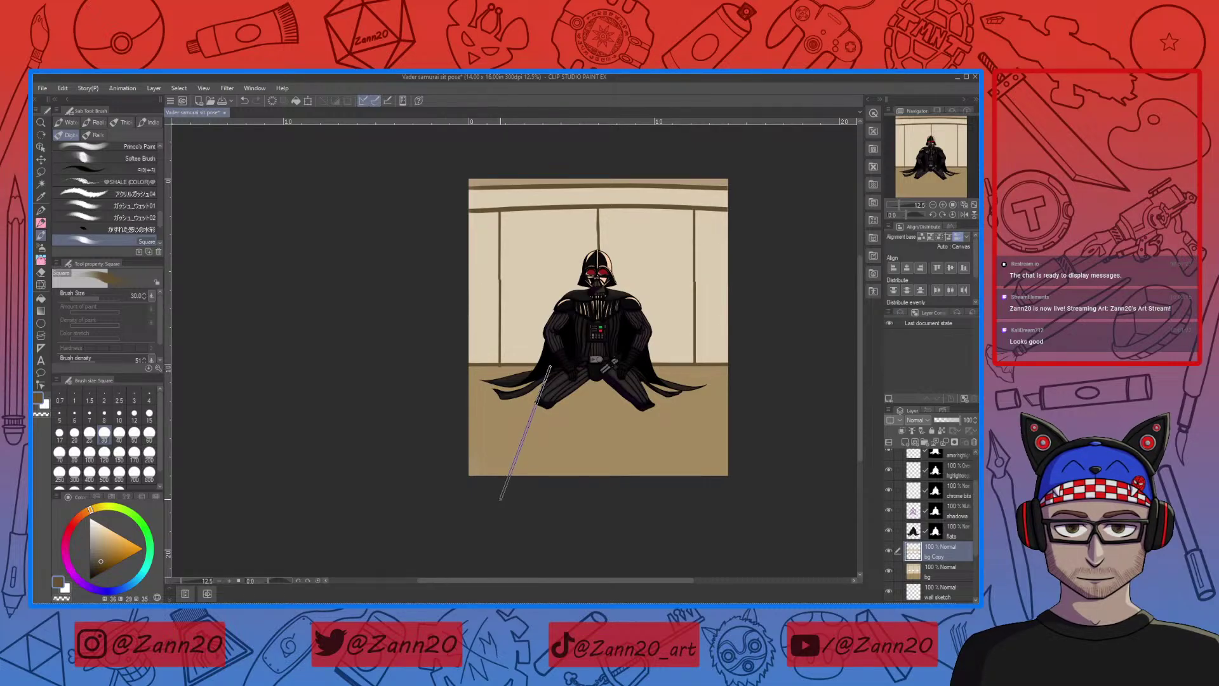
left_click(503, 499, "shift")
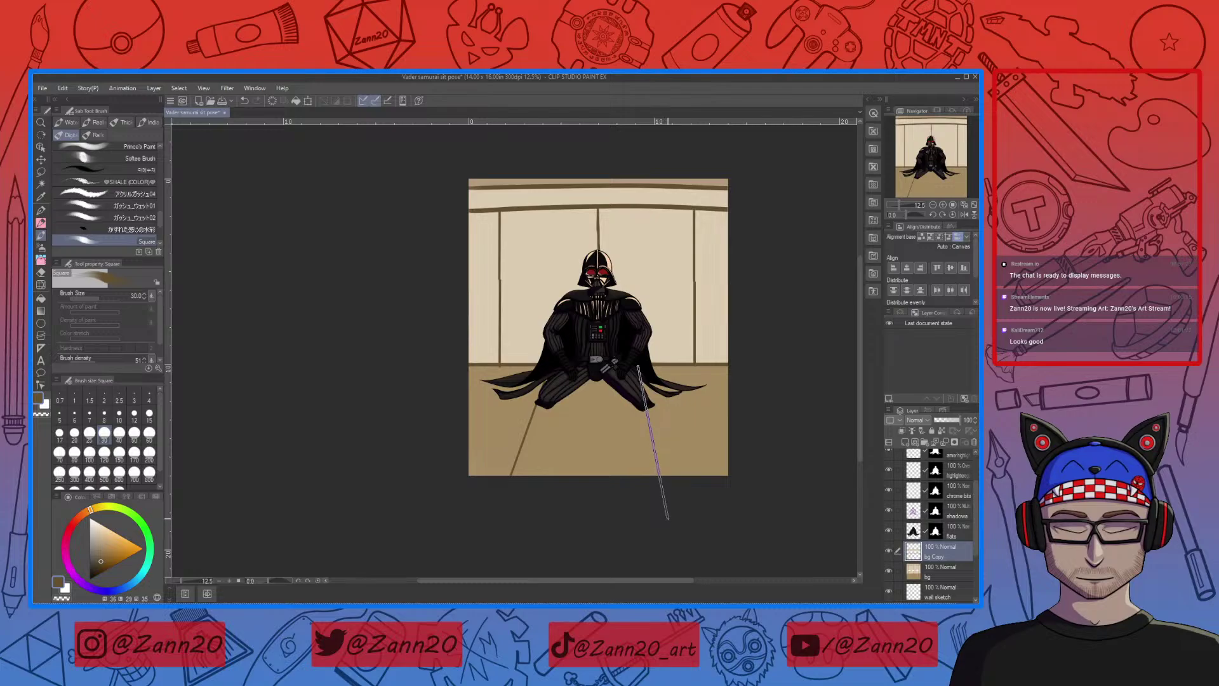
left_click(669, 517, "shift")
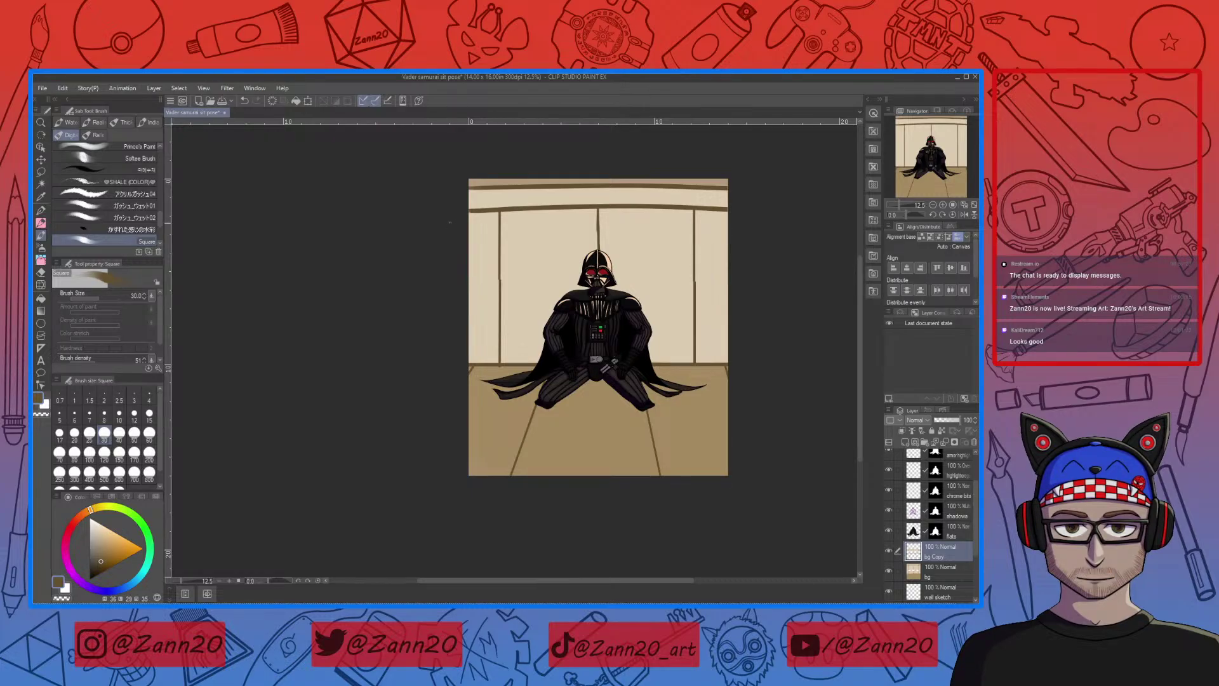
Paint evenly spaced horizontal lattice bars across the wall panels down to the floor, using brush size 25
key("bracketleft")
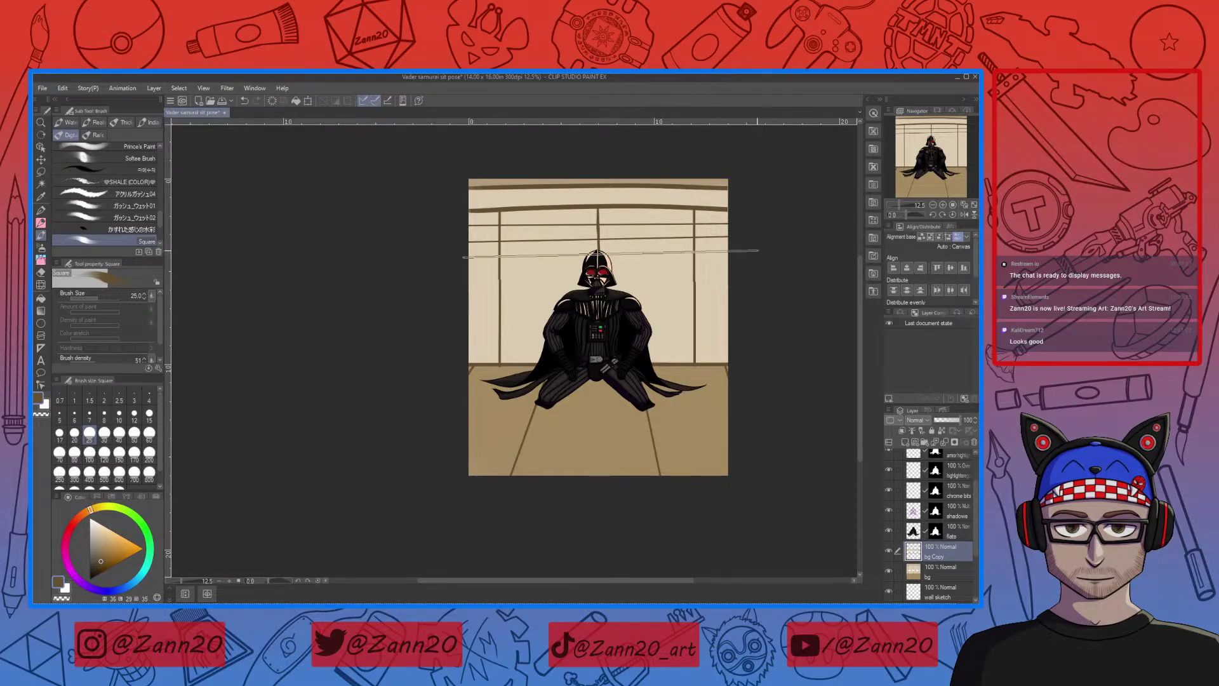
left_click(760, 251, "shift")
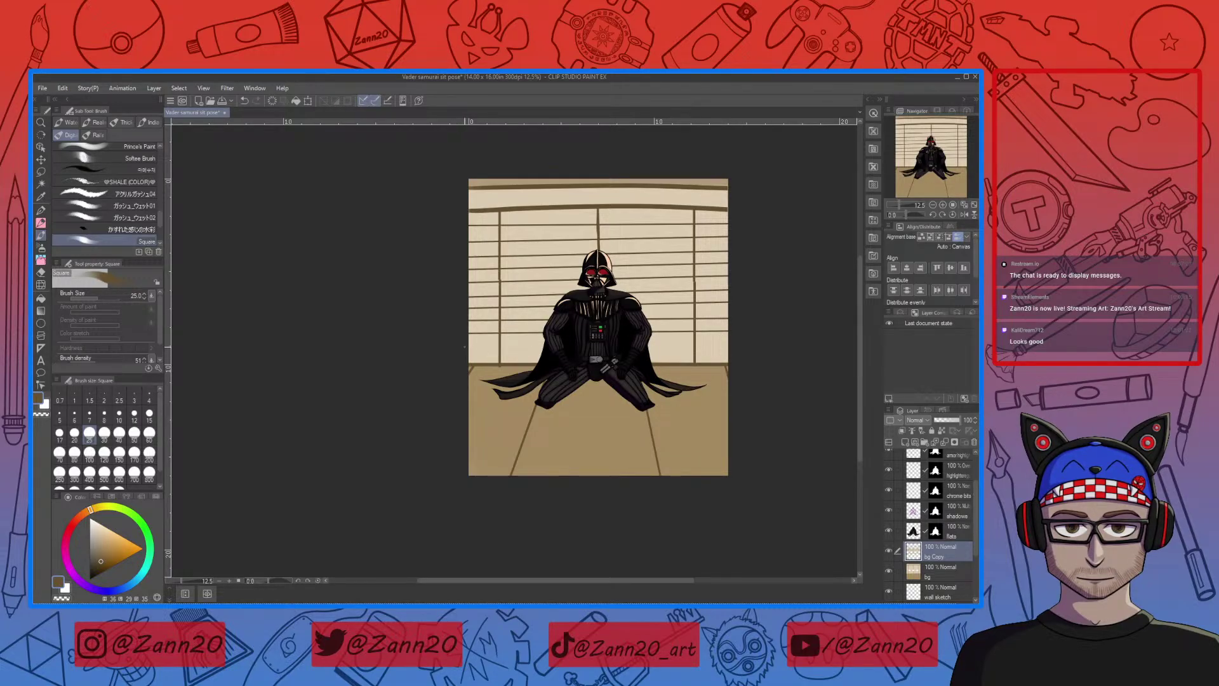
left_click_drag(465, 347, 747, 347)
left_click_drag(482, 363, 748, 347)
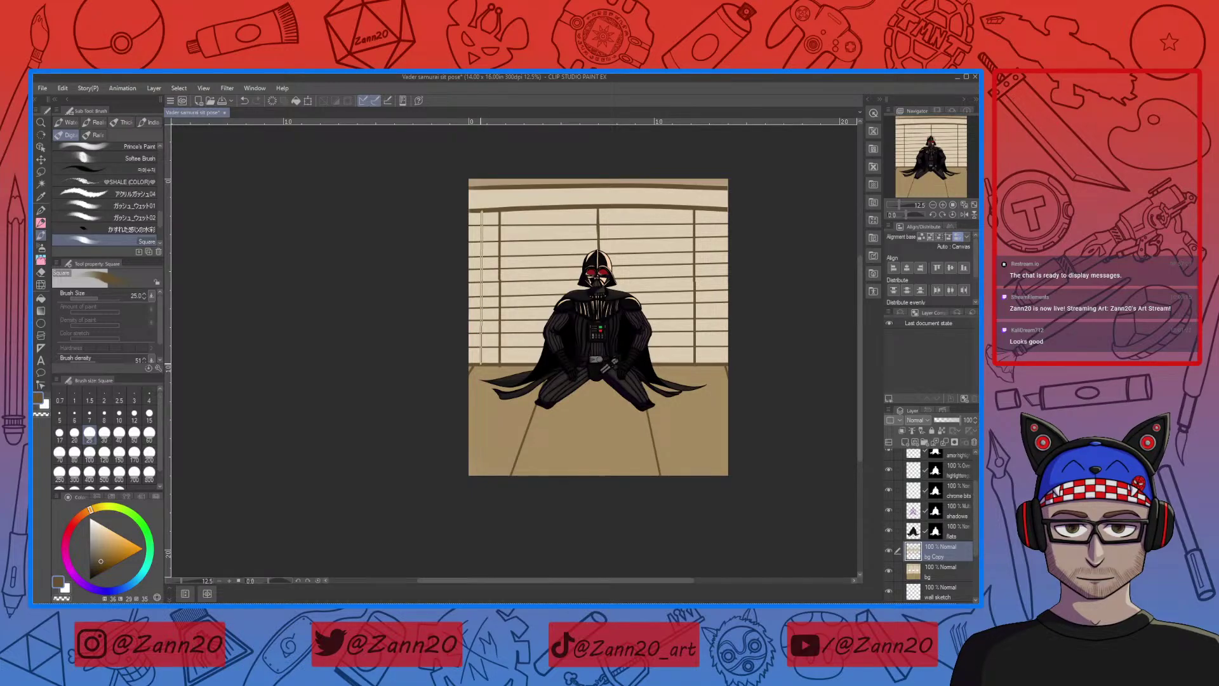
Paint thin vertical lattice bars from the lower beam to the floor in the outer and middle wall panels
left_click_drag(481, 211, 481, 362)
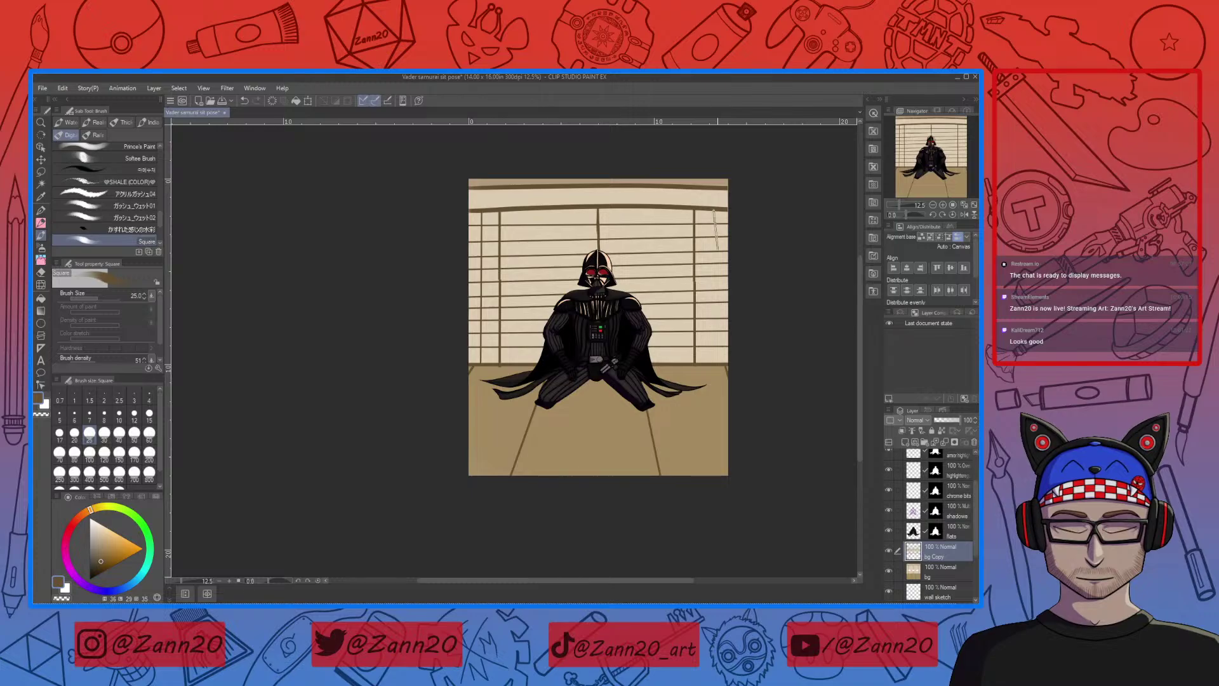
left_click_drag(714, 210, 714, 354)
key("ctrl+z")
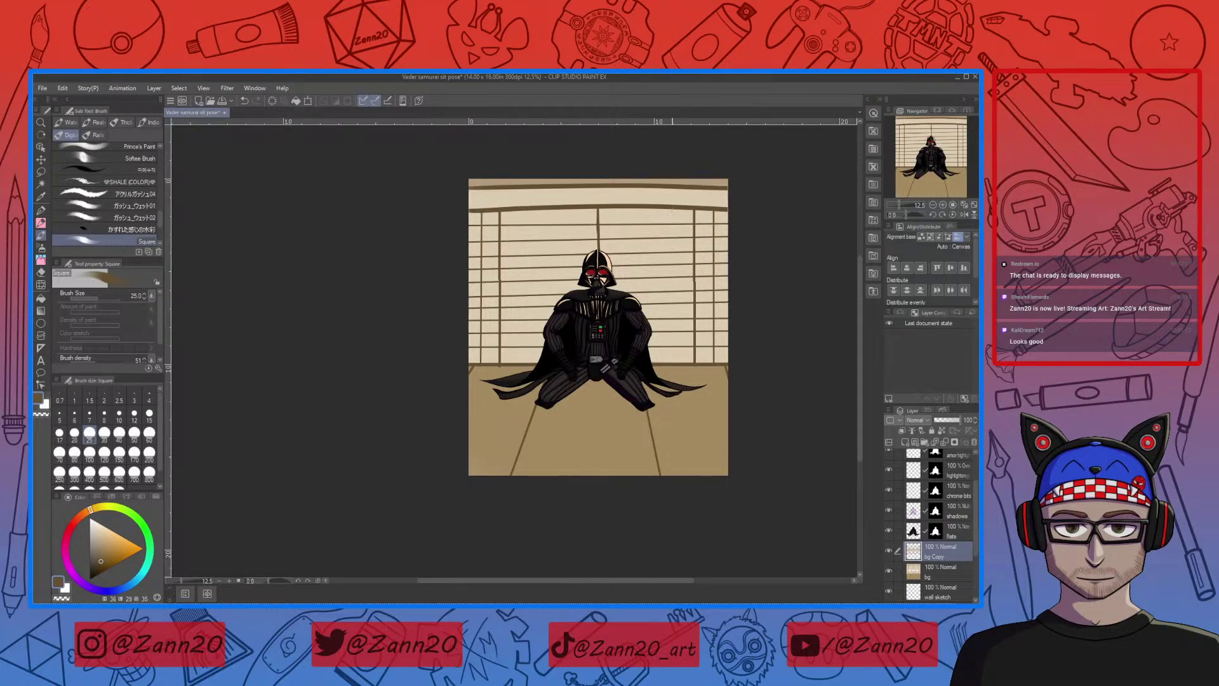
left_click_drag(673, 210, 674, 363)
left_click_drag(620, 206, 626, 365)
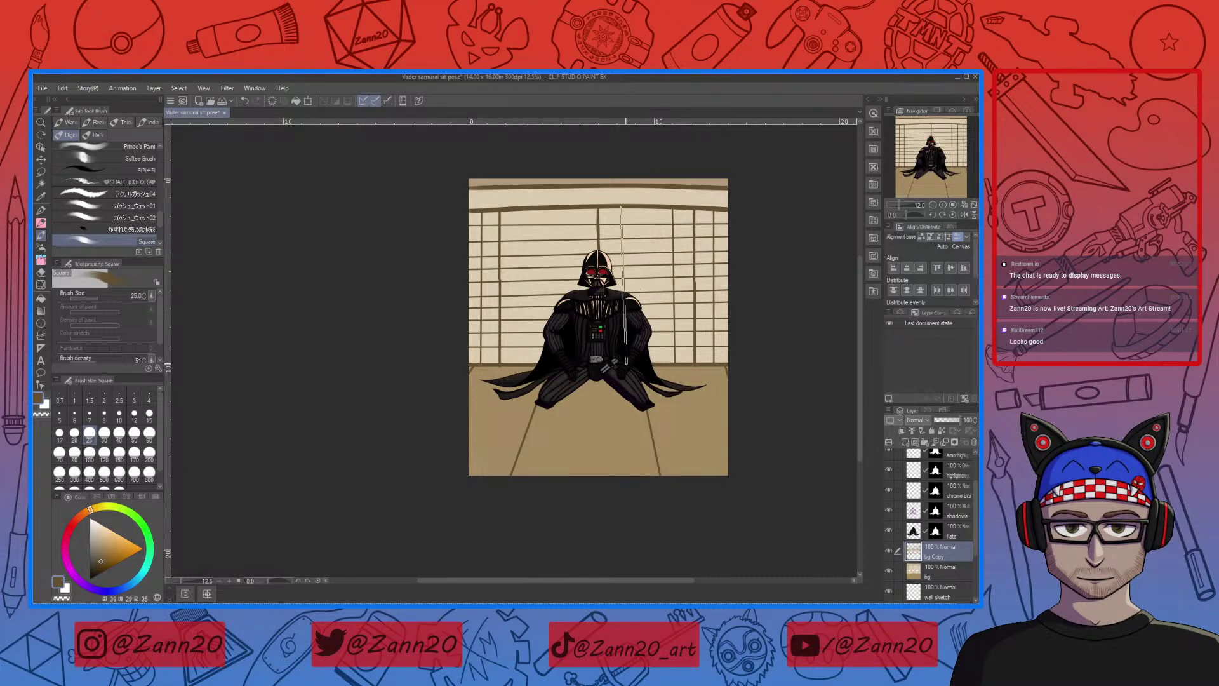
key("ctrl+z")
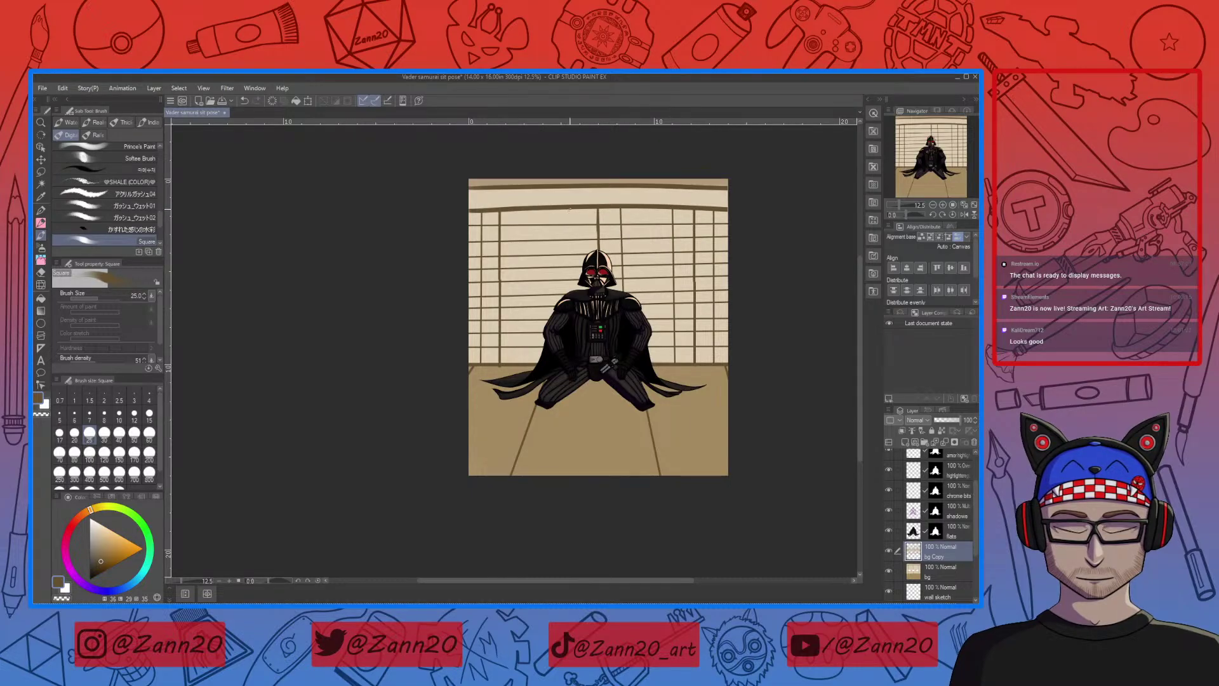
left_click_drag(573, 209, 571, 359)
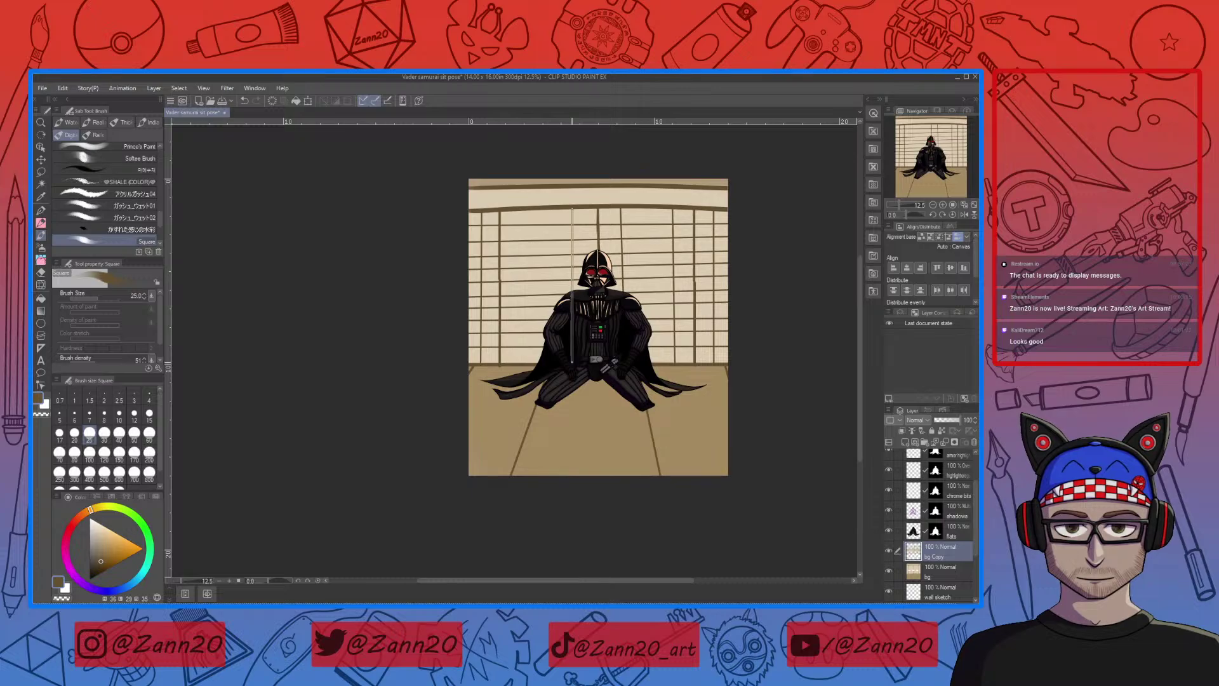
key("ctrl+z")
left_click_drag(524, 210, 522, 365)
key("ctrl+z")
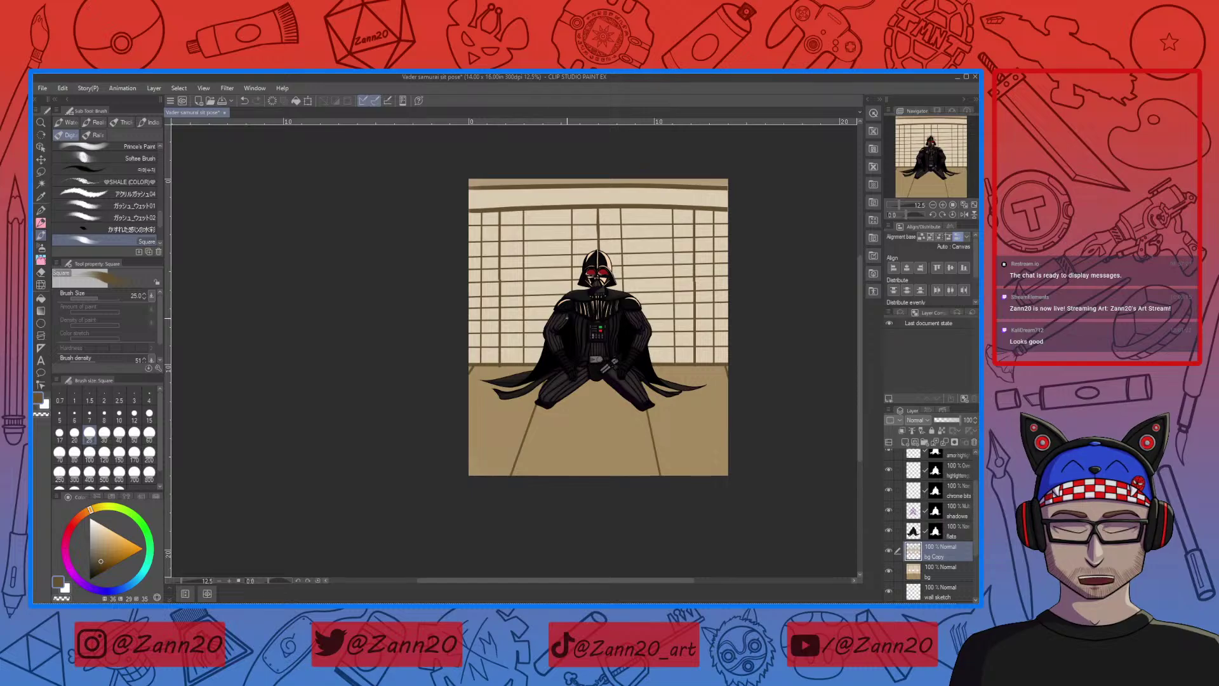
Try lighter brown vertical bars down the centers of the two middle wall panels
left_click_drag(103, 559, 103, 551)
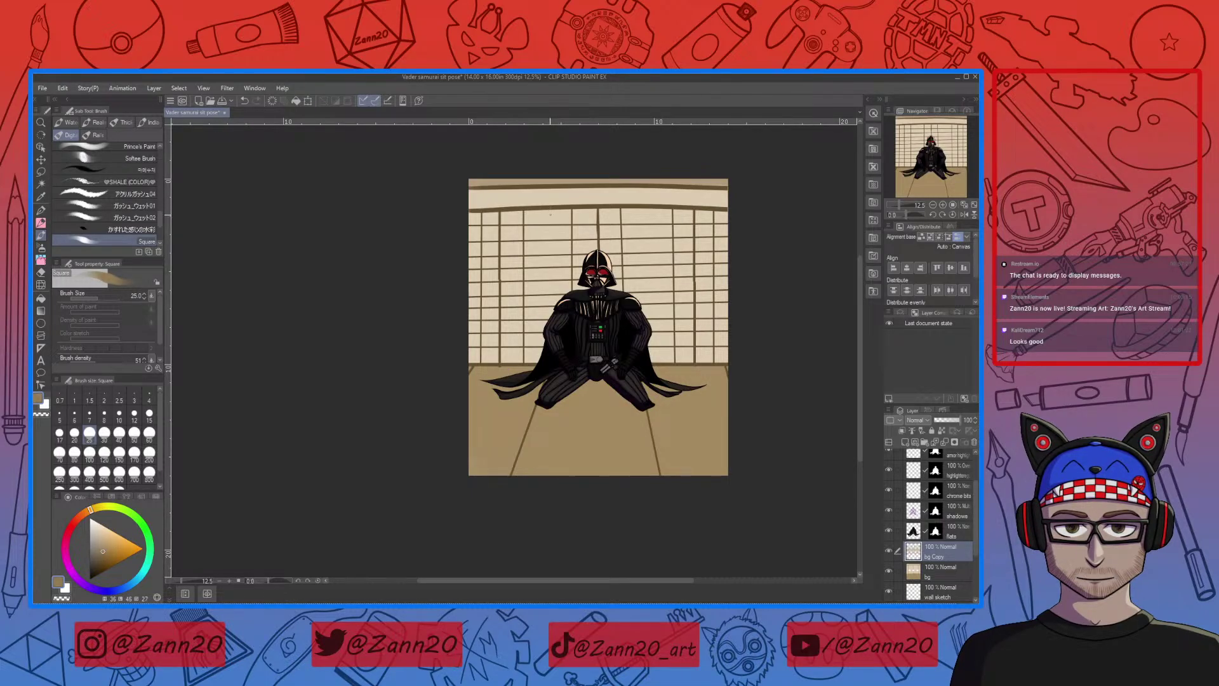
left_click_drag(550, 210, 544, 365)
key("ctrl+z")
left_click_drag(650, 240, 651, 345)
key("ctrl+z")
Sample the wall cream from the bg layer, darken it slightly, and paint center bars in both middle panels on the bg Copy layer
right_click(514, 257)
left_click(939, 571)
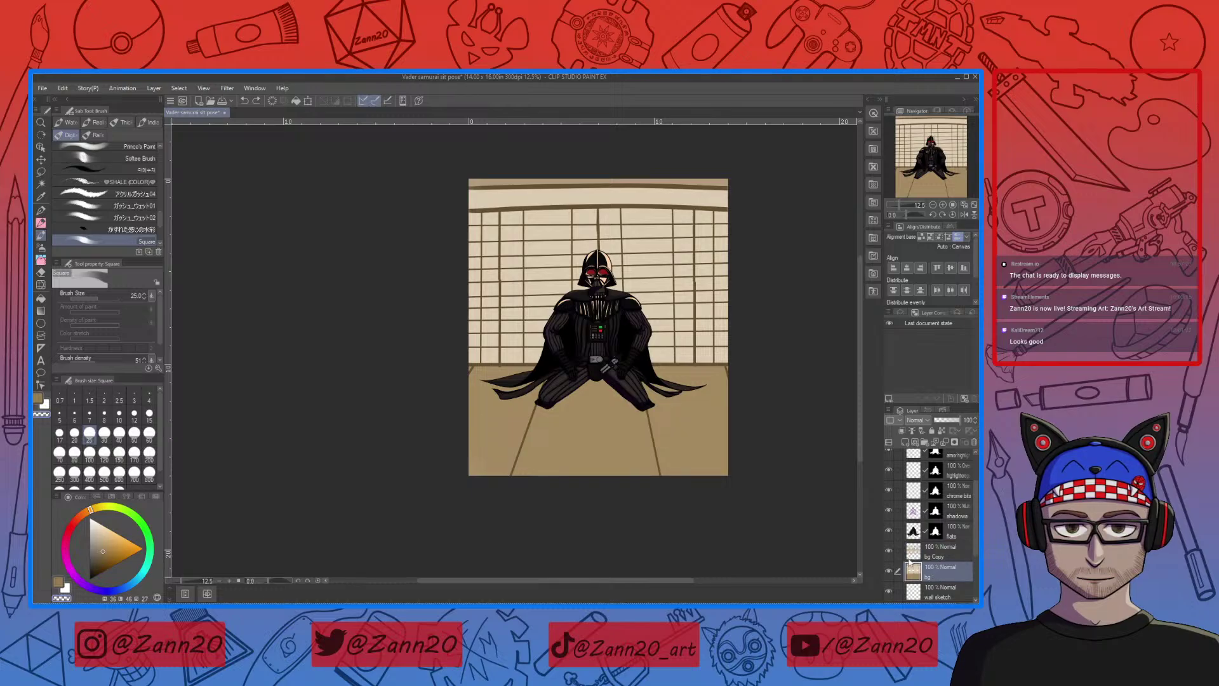
right_click(556, 256)
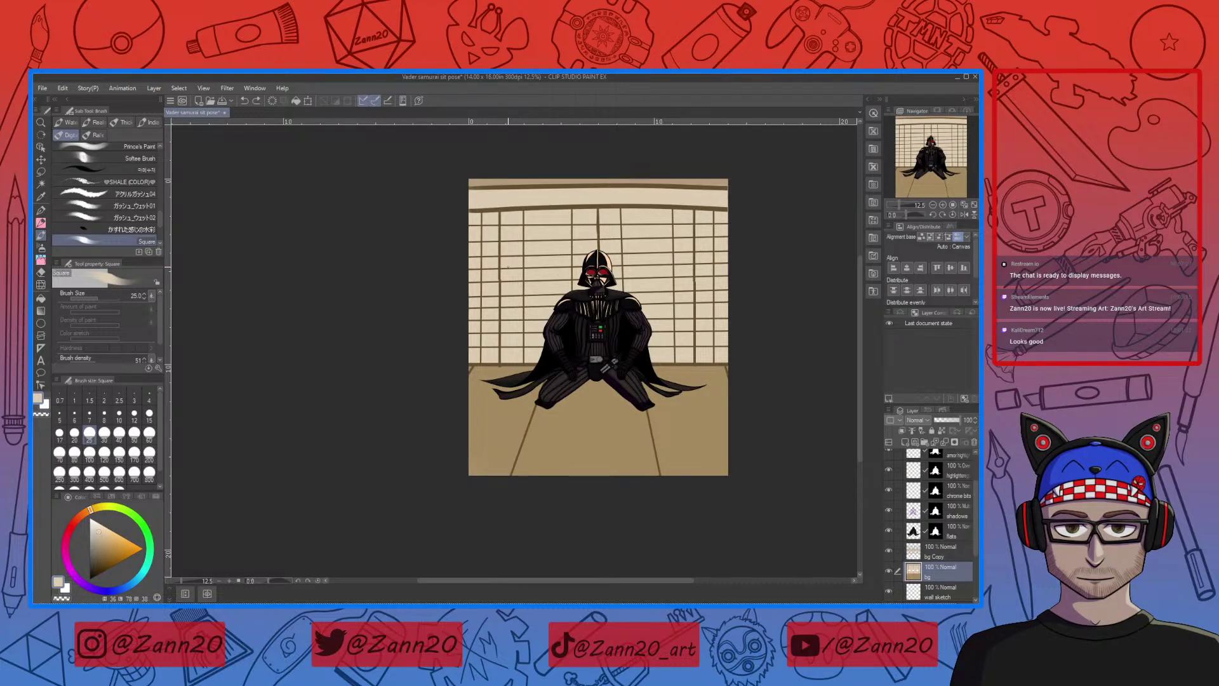
left_click(921, 554)
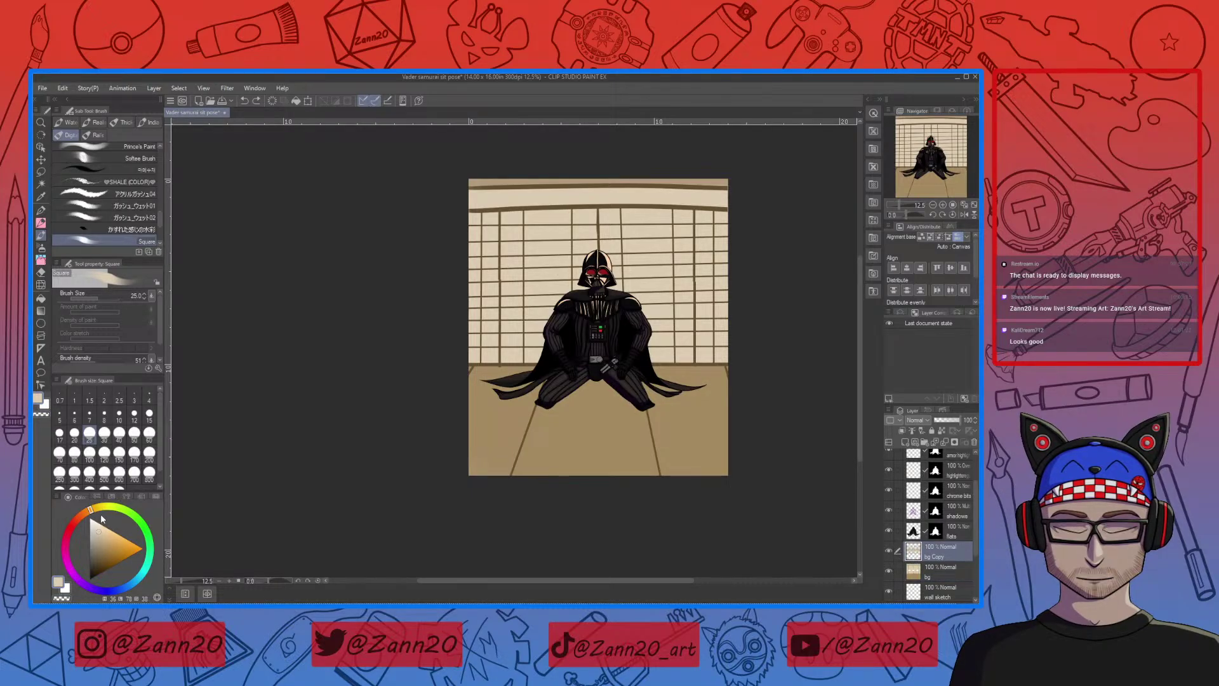
left_click_drag(102, 530, 102, 539)
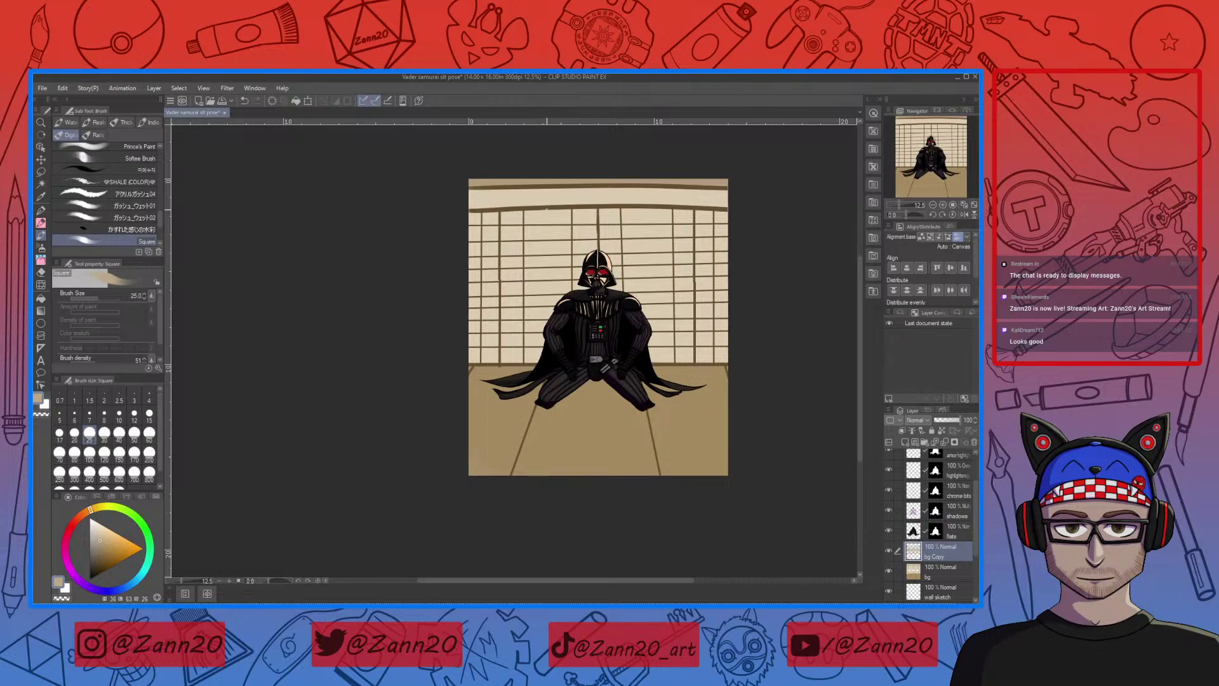
left_click_drag(546, 210, 545, 366)
left_click_drag(648, 209, 649, 362)
left_click(652, 365, "shift")
Sample the dark wood brown and repaint the beam and horizontal bars where the two pale center bars cross them
right_click(598, 222)
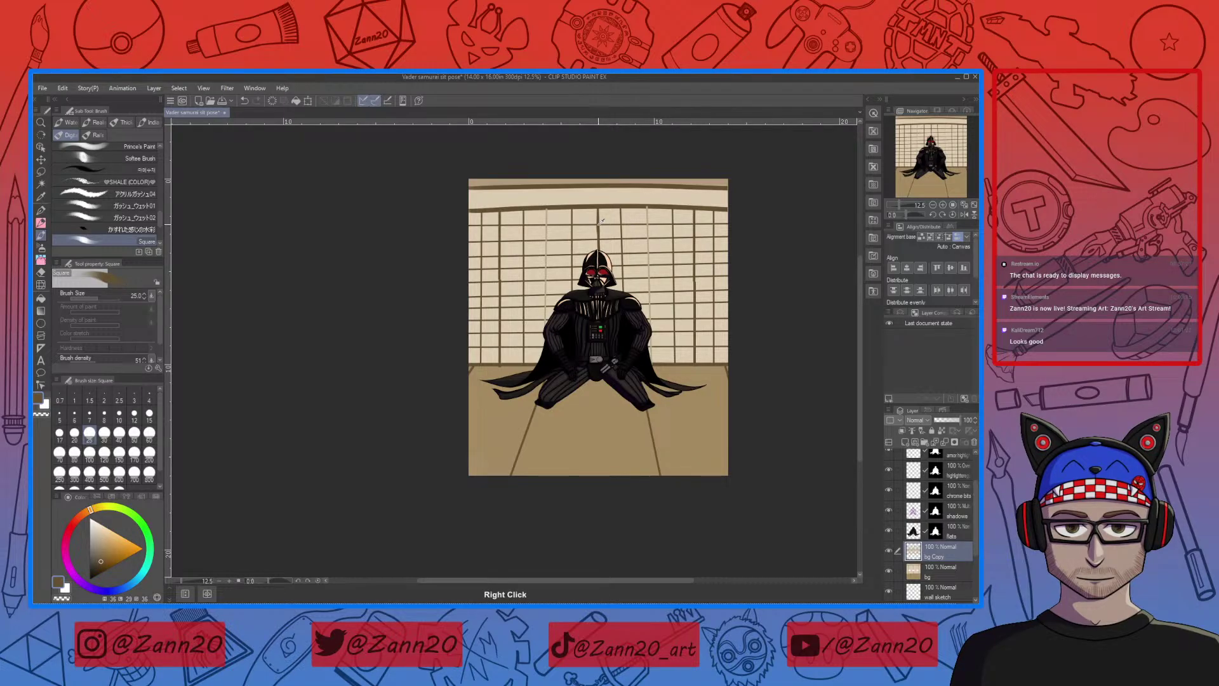
key("ctrl+plus")
key("ctrl+plus")
key("ctrl+plus")
key("ctrl+plus")
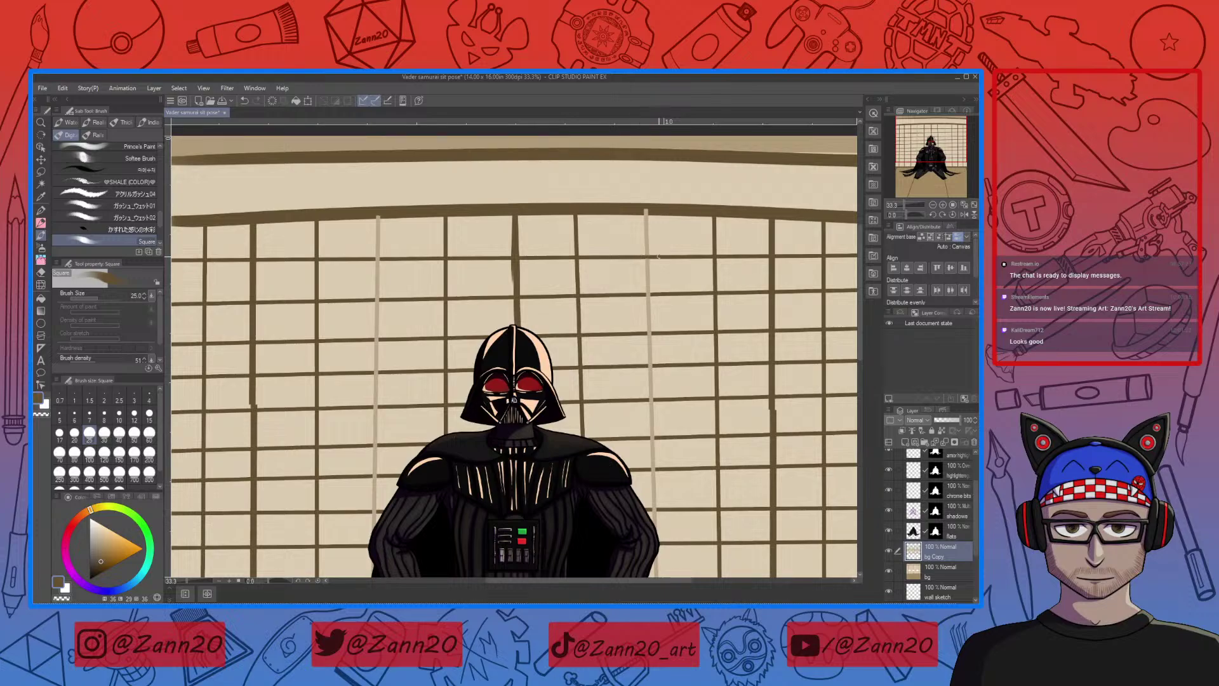
left_click_drag(649, 212, 642, 211)
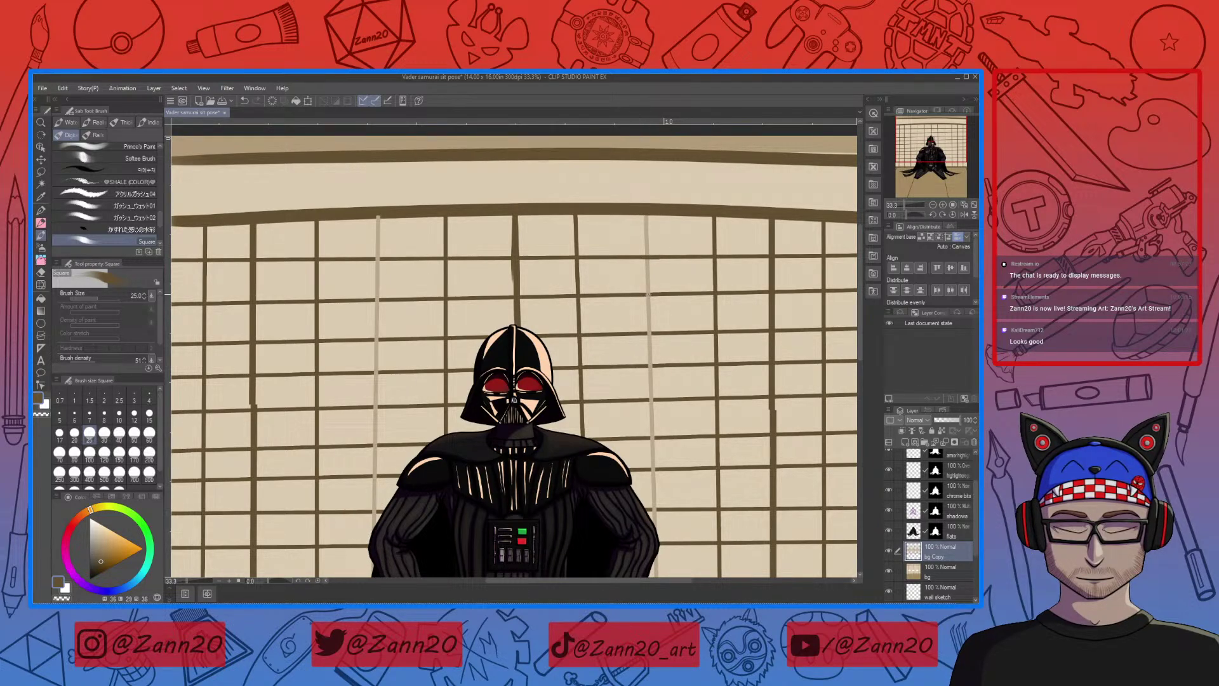
mouse_move(658, 294)
left_mouse_down()
mouse_move(642, 294)
mouse_move(654, 296)
mouse_move(641, 365)
mouse_move(657, 399)
mouse_move(643, 399)
mouse_move(660, 438)
mouse_move(649, 509)
left_mouse_up()
scroll(668, 498, "down", 3)
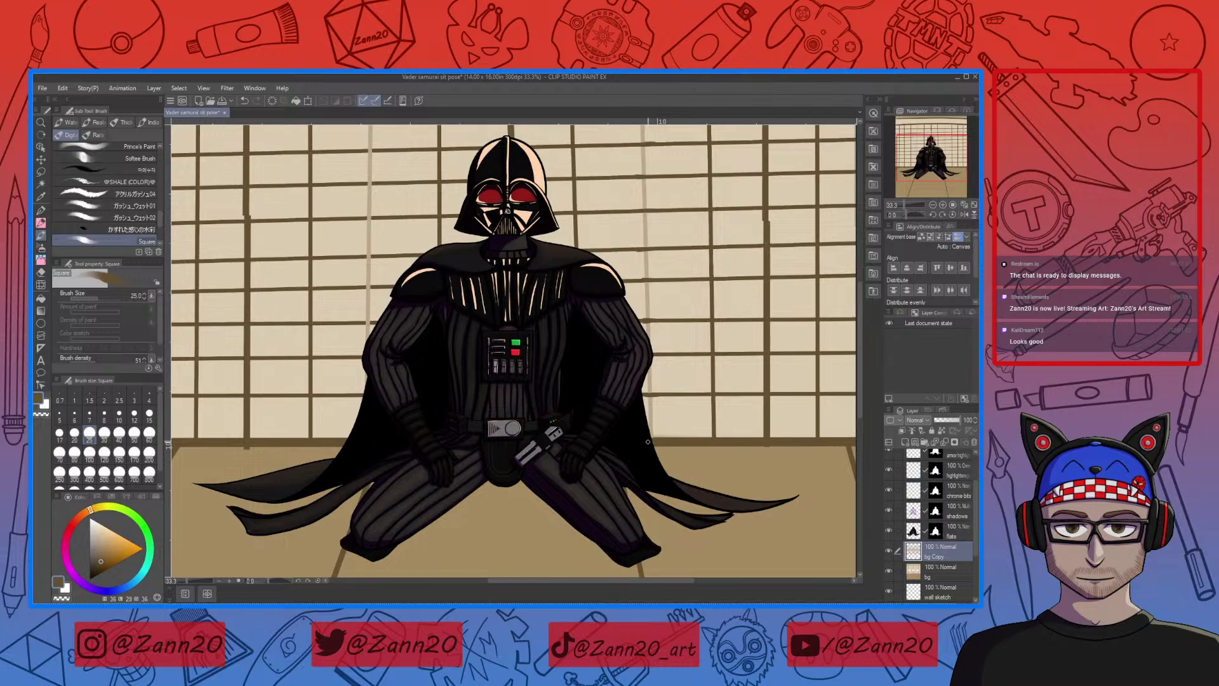
scroll(634, 441, "left", 3)
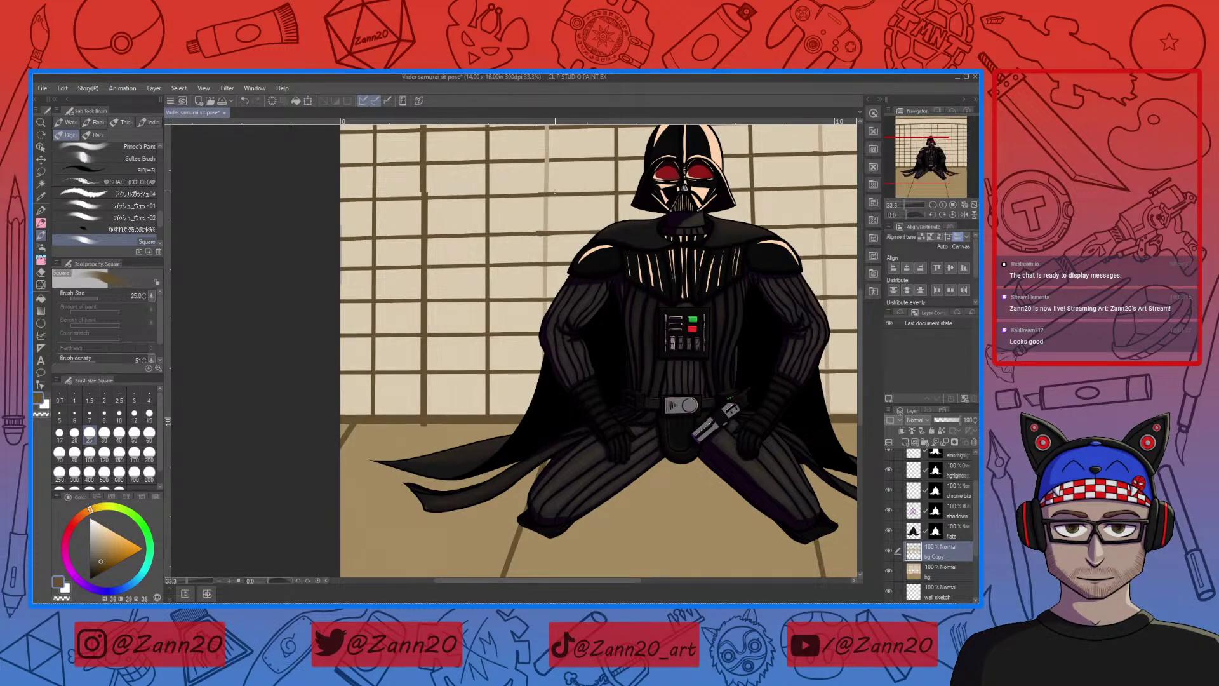
scroll(555, 191, "up", 2)
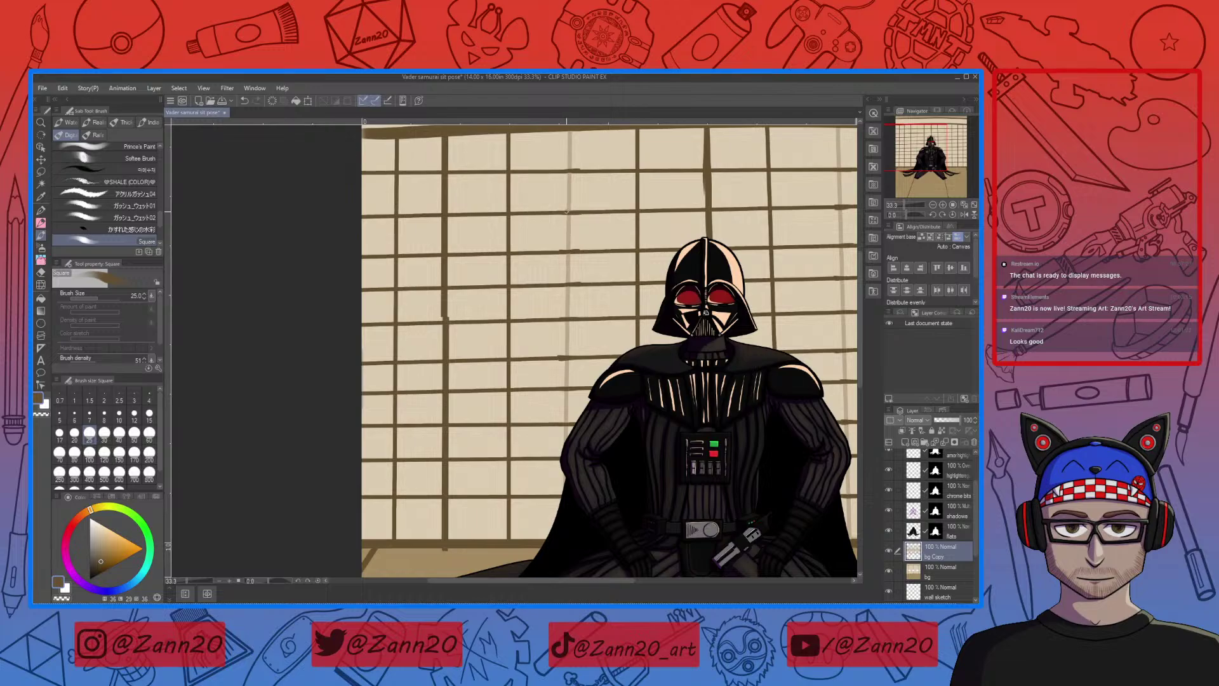
Examine the whole illustration at reduced size to check the lattice wall and floor seams behind the figure
key("ctrl+minus")
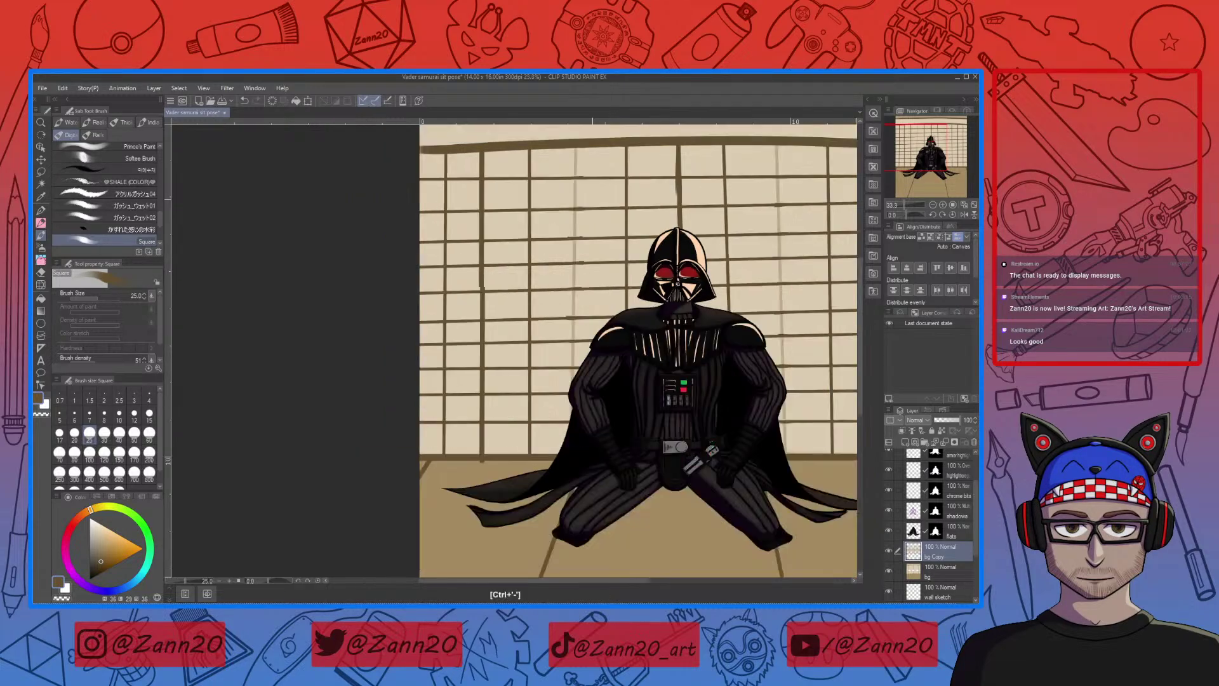
key("ctrl+minus")
key("ctrl+minus")
key("ctrl+minus")
key("ctrl+minus")
mouse_move(658, 296)
left_mouse_down()
mouse_move(646, 378)
mouse_move(622, 382)
left_mouse_up()
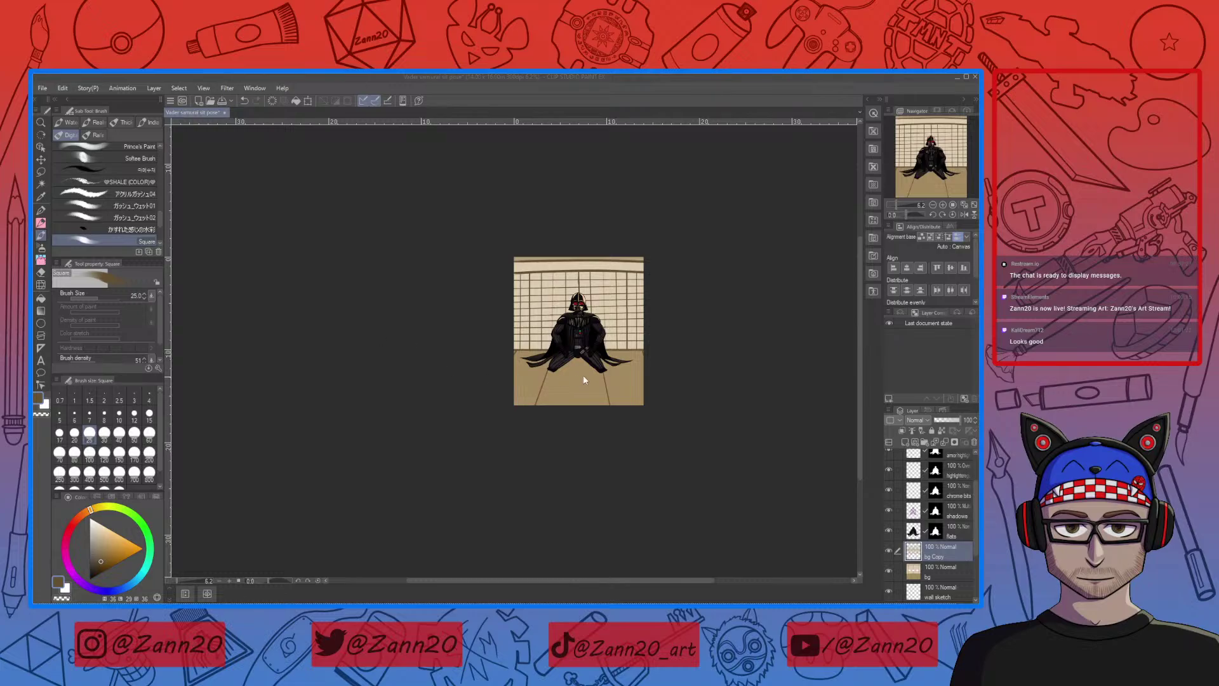
scroll(580, 365, "up", 1)
left_click(576, 350)
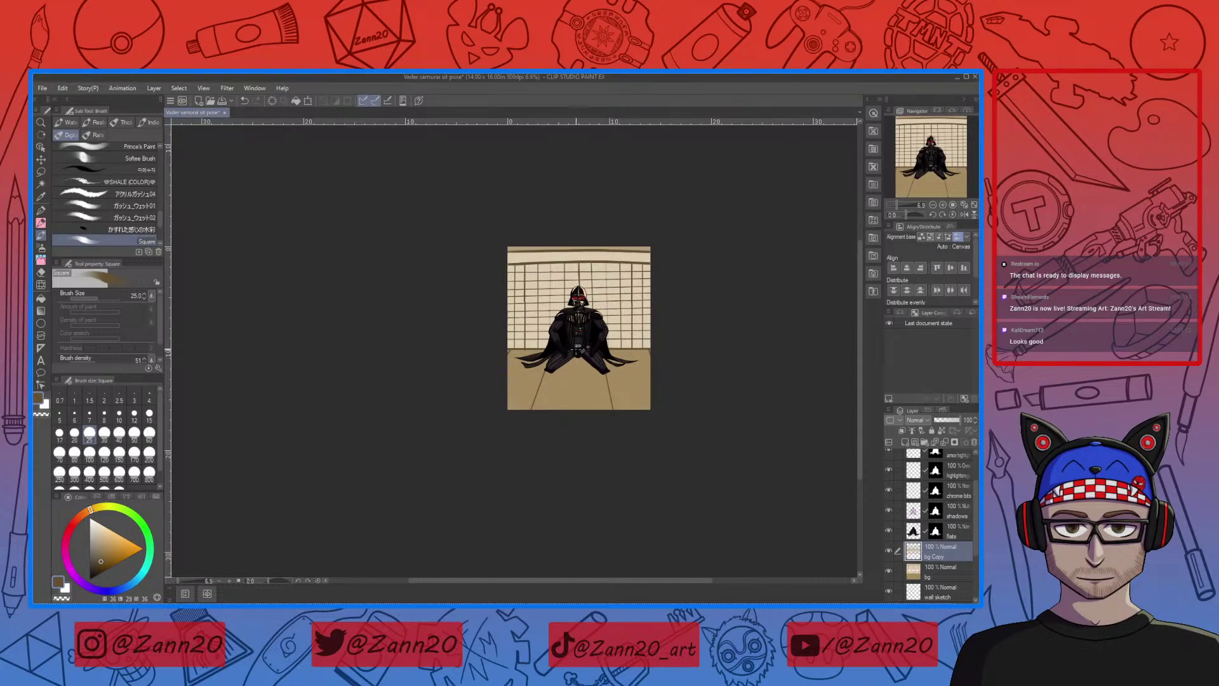
scroll(550, 346, "up", 5)
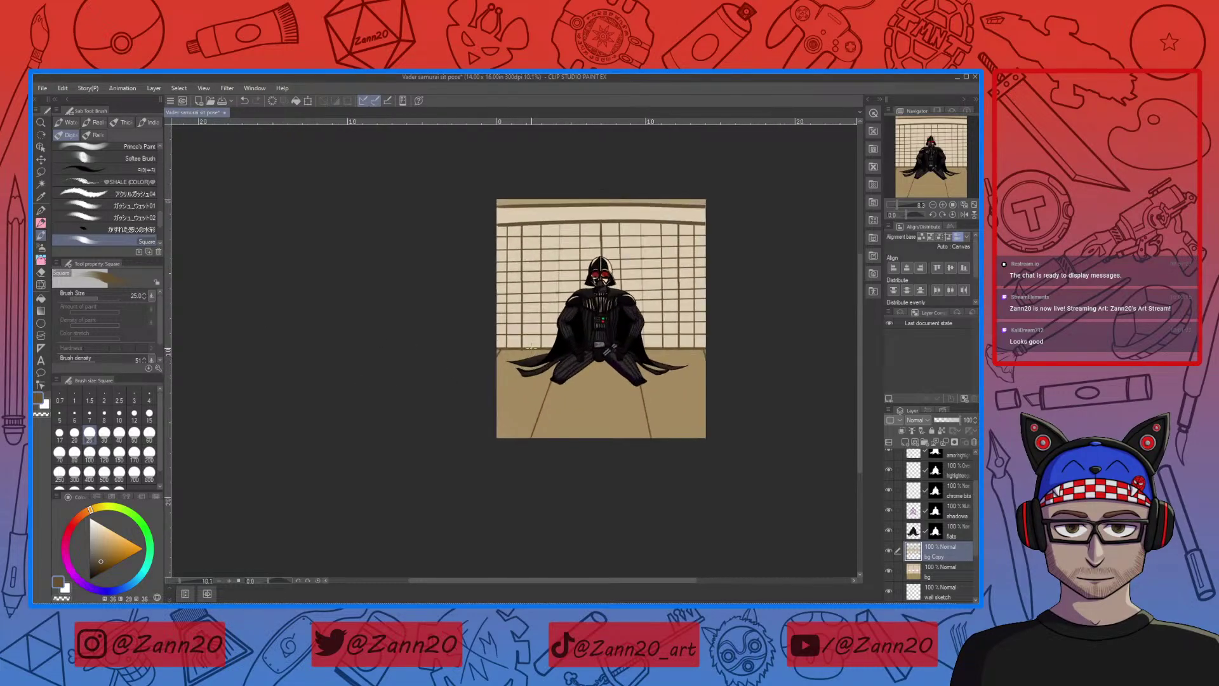
left_click_drag(656, 326, 550, 368)
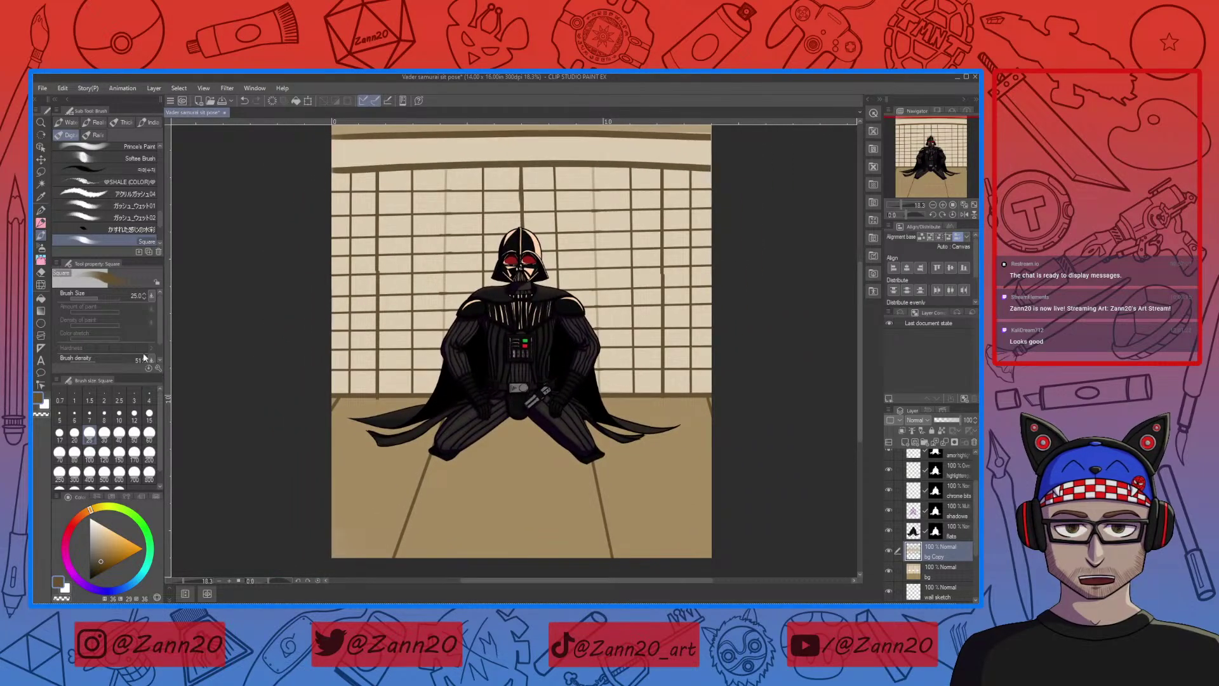